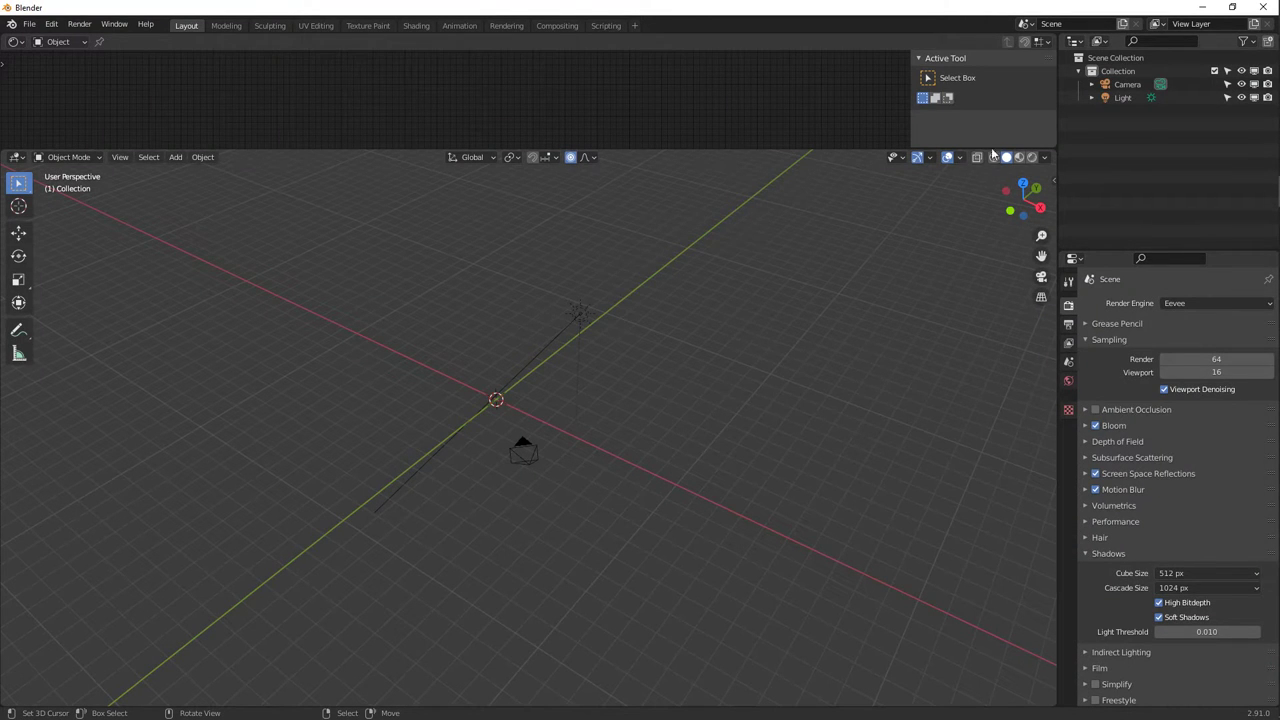
Close the empty editor area above the 3D viewport so the viewport takes over its space.
left_click_drag(1054, 152, 1048, 100)
middle_click_drag(491, 253, 529, 285, "shift")
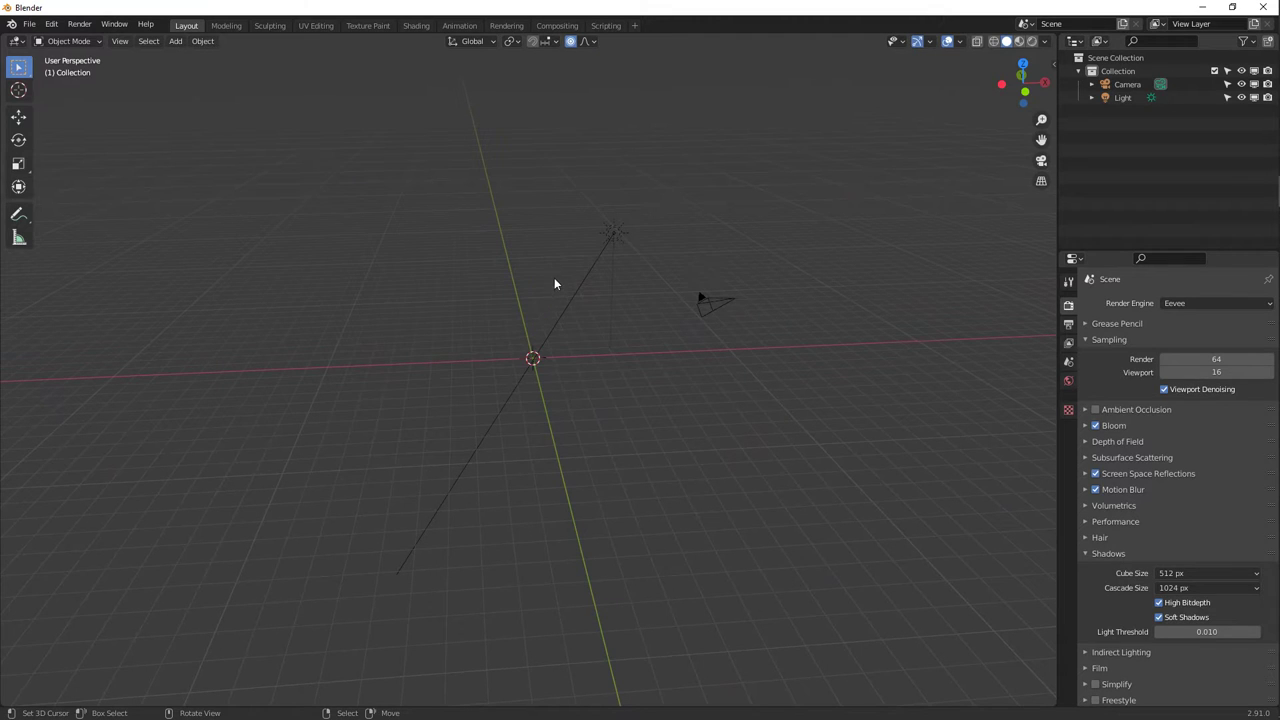
mouse_move(553, 291)
middle_mouse_down()
mouse_move(525, 349)
mouse_move(547, 312)
middle_mouse_up()
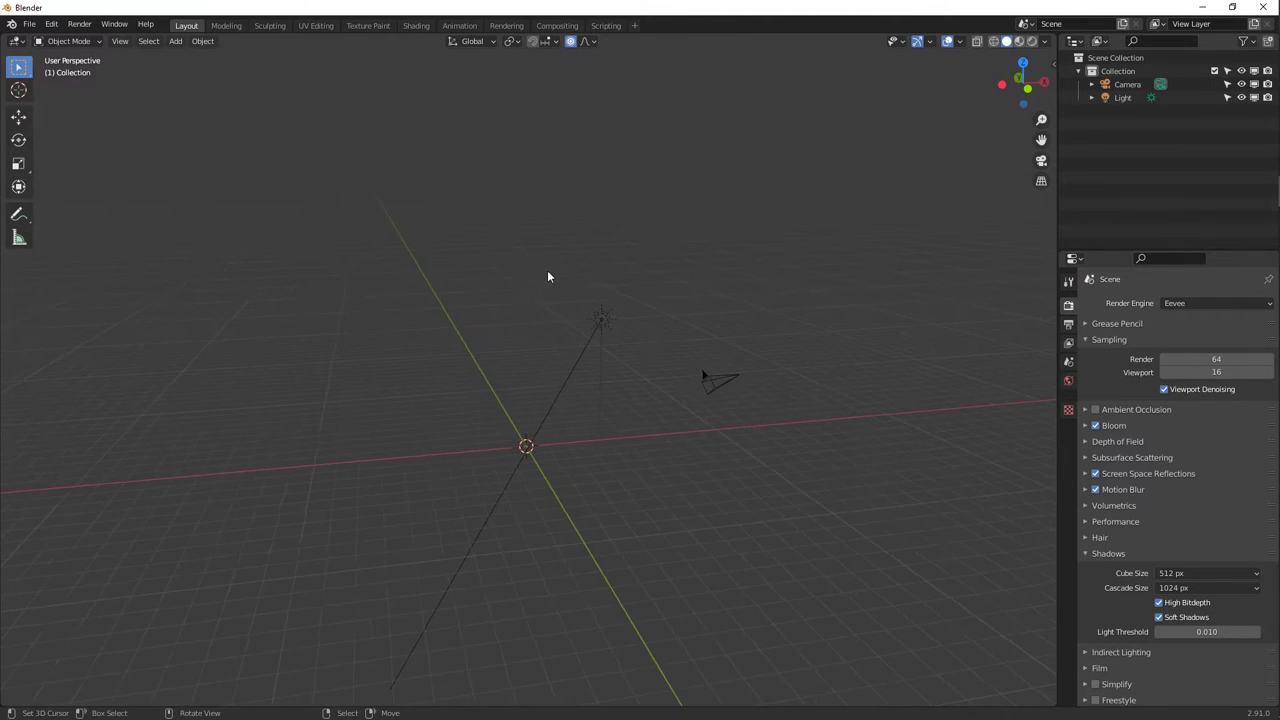
Add a mesh circle at the world origin.
key("shift")
key("shift+a")
mouse_move(544, 266)
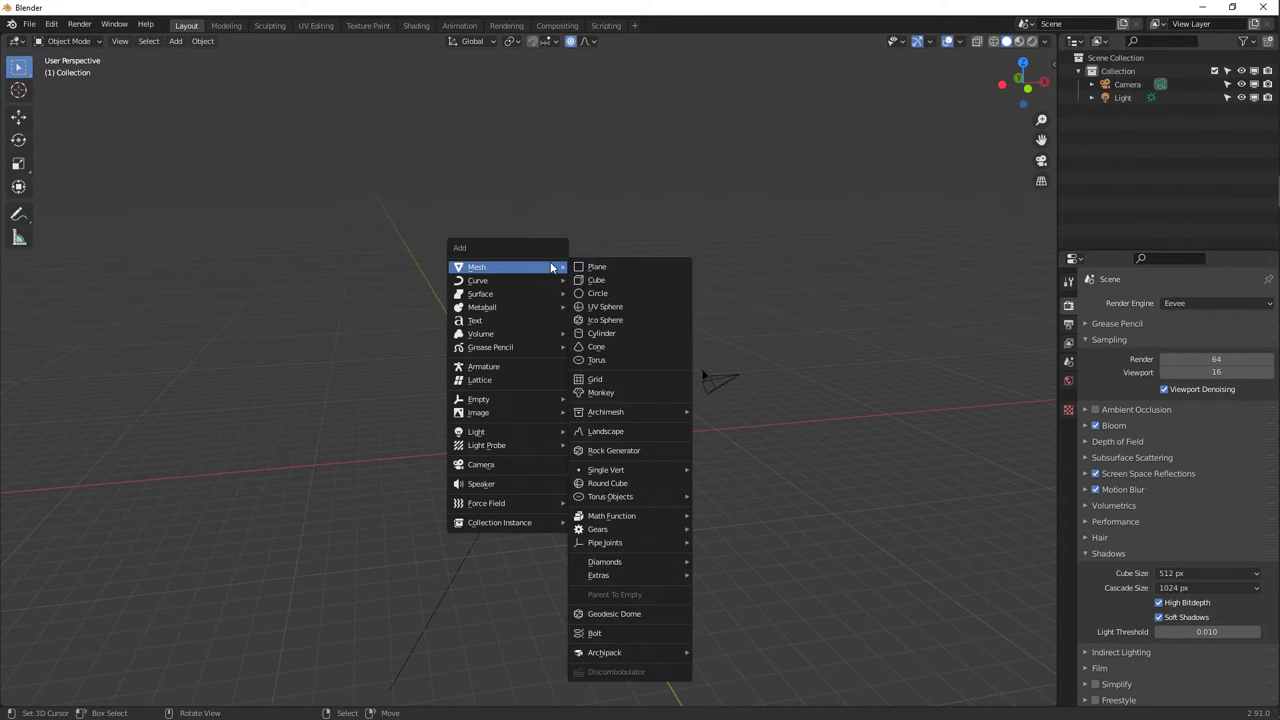
left_click(614, 293)
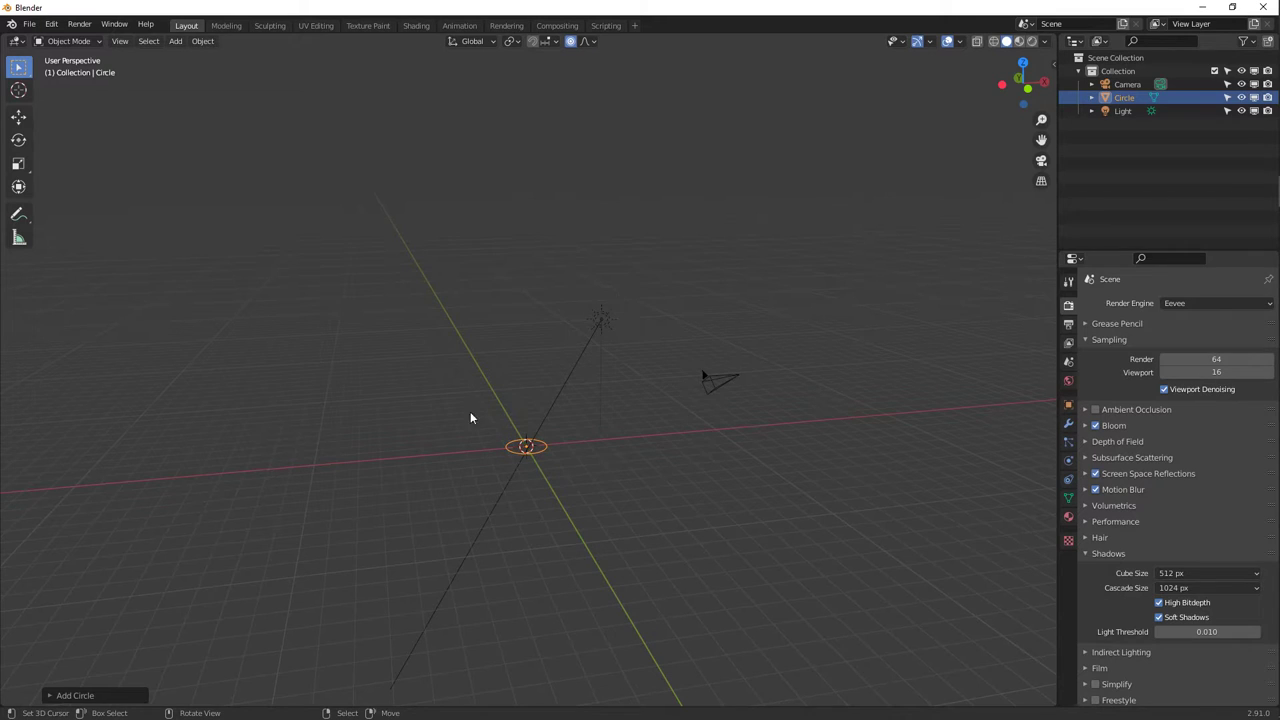
Set the new circle to 8 vertices with a radius of 8 m.
left_click(55, 697)
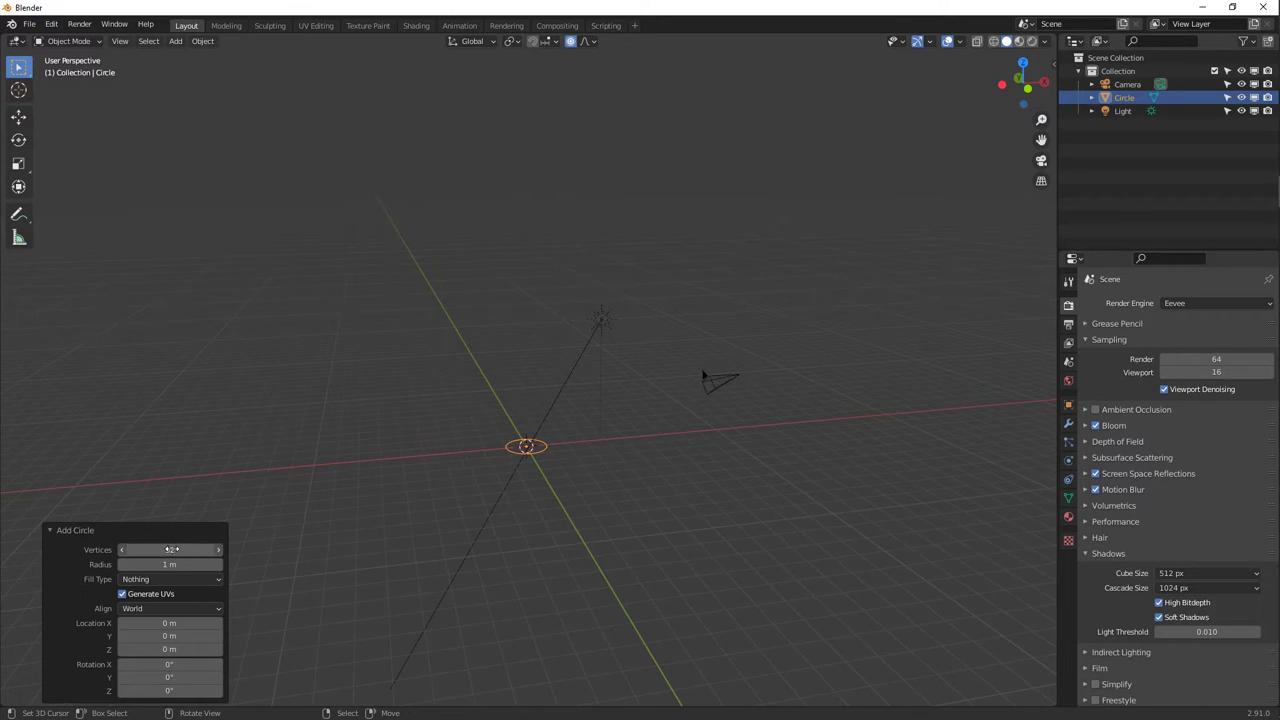
left_click_drag(168, 550, 150, 552)
left_click(150, 550)
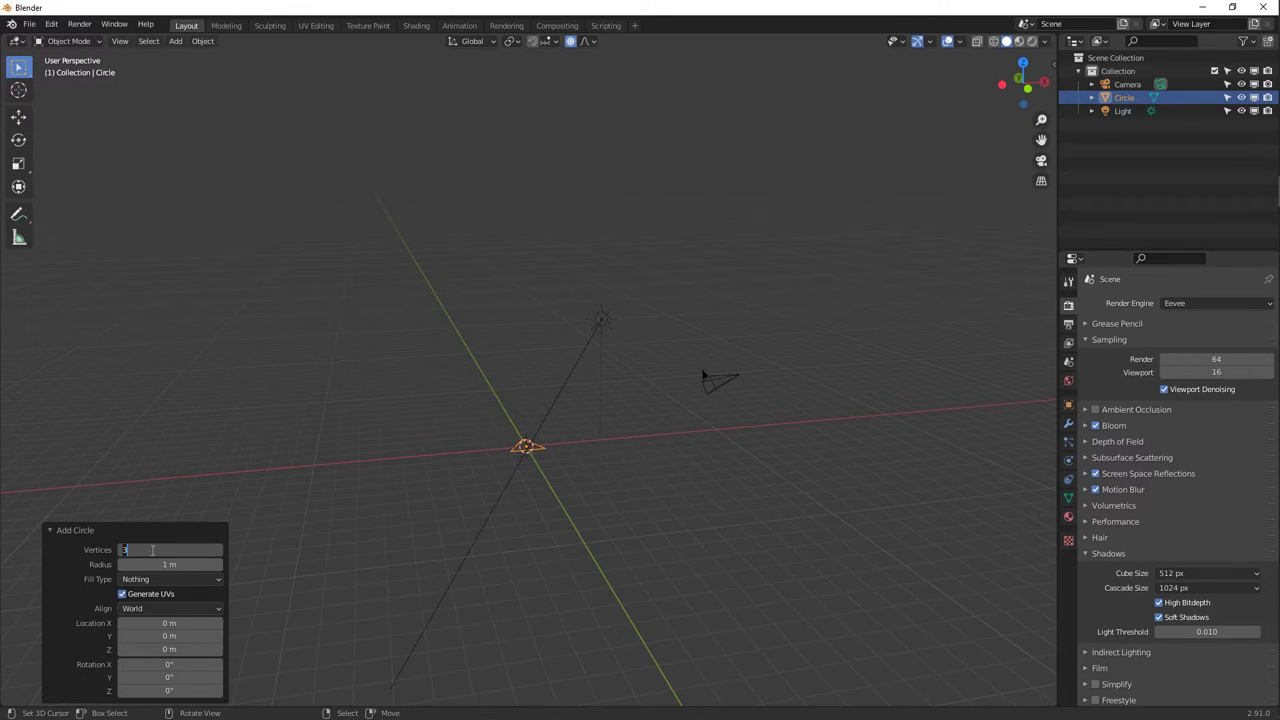
type("8")
key("Return")
left_click(172, 564)
type("8")
key("Return")
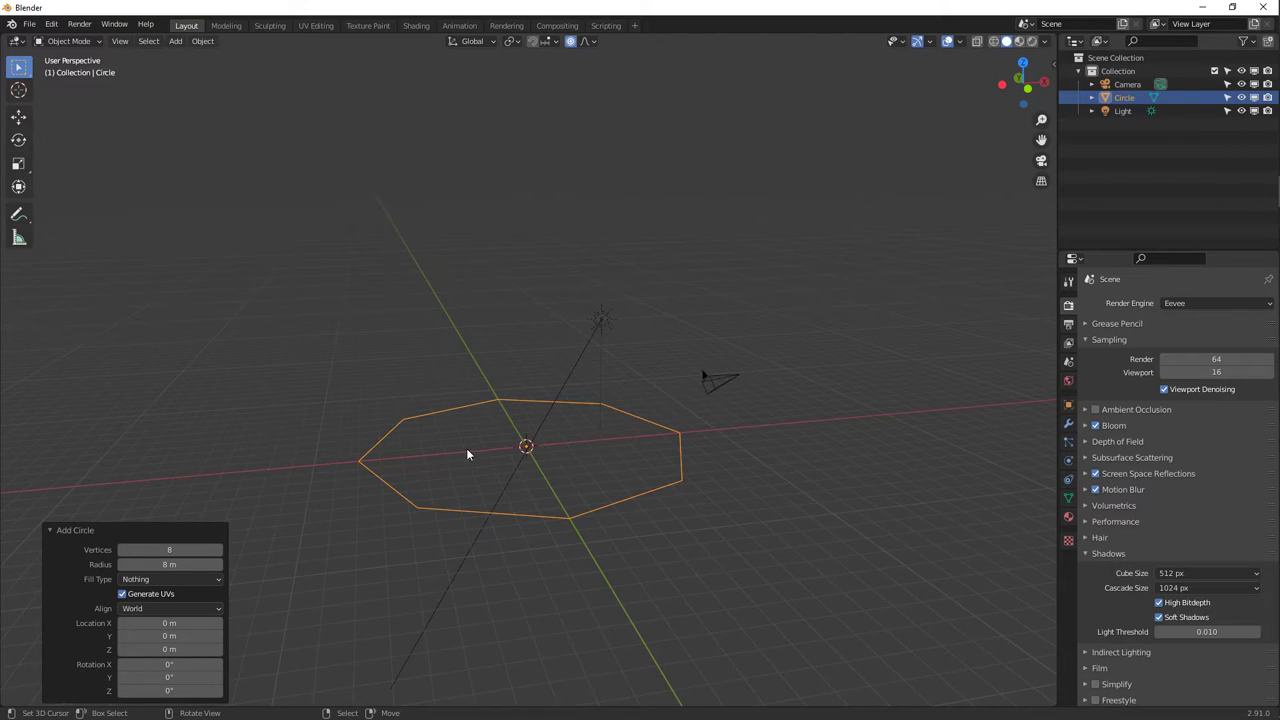
Switch the octagon into Edit Mode with all its vertices selected.
middle_click_drag(612, 444, 623, 449)
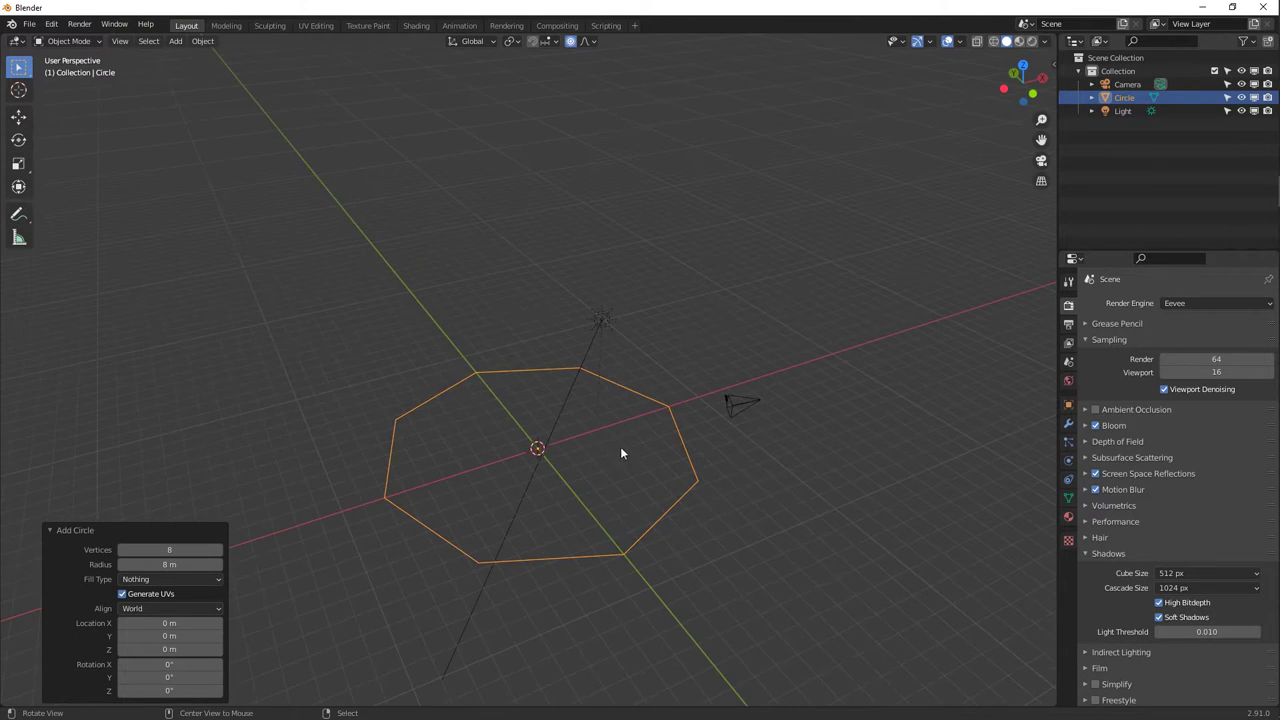
key("Tab")
scroll(611, 419, "up", 2)
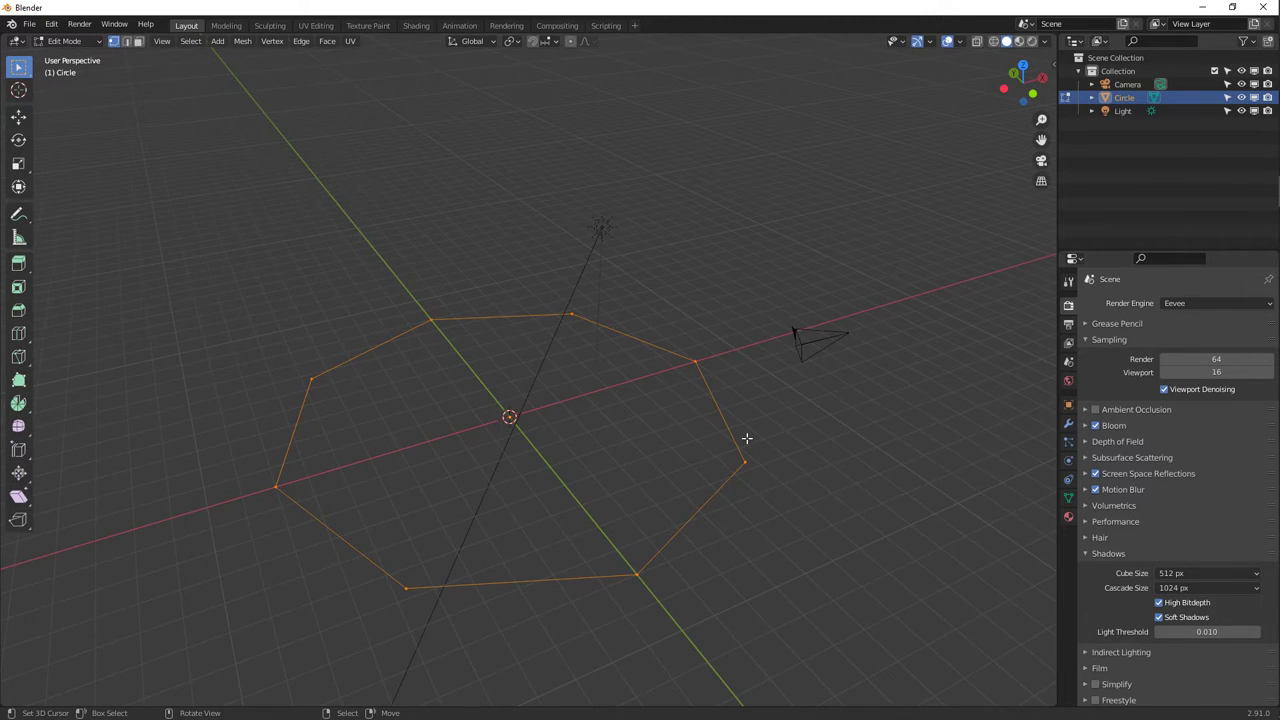
Try a 22.5° rotation of the octagon about the global Z axis, and undo it.
key("r")
key("z")
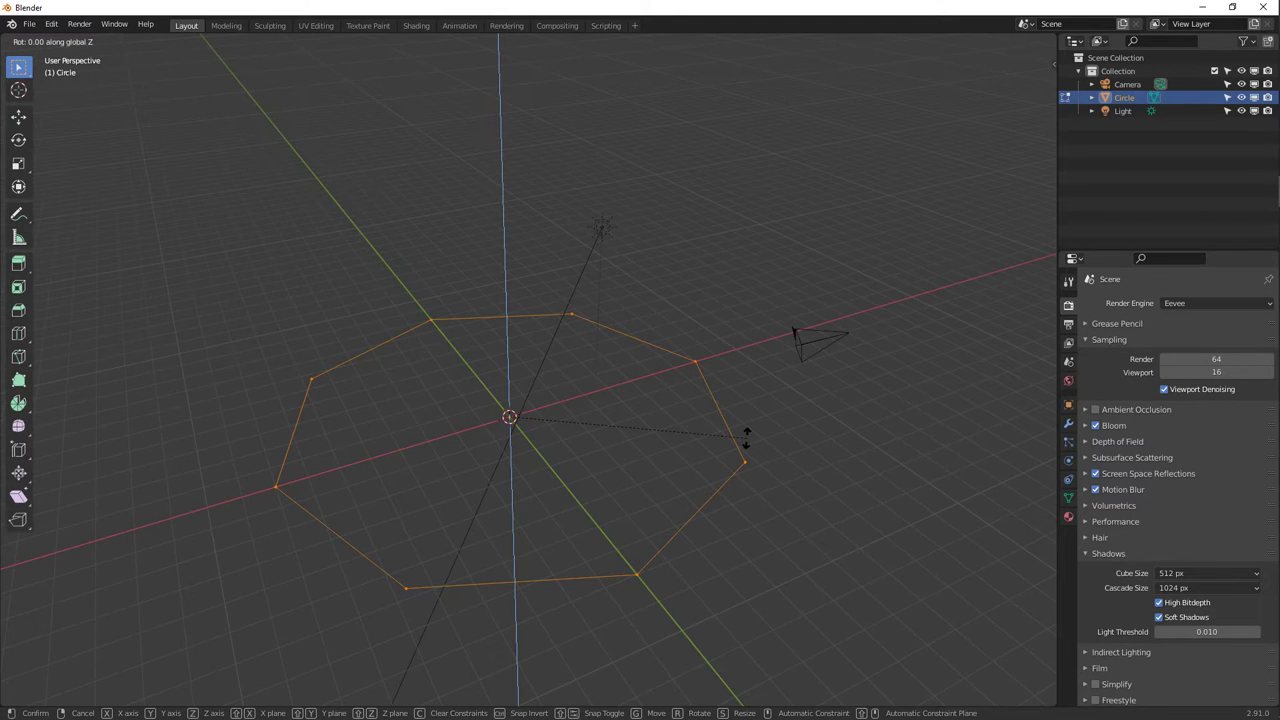
type("22.5")
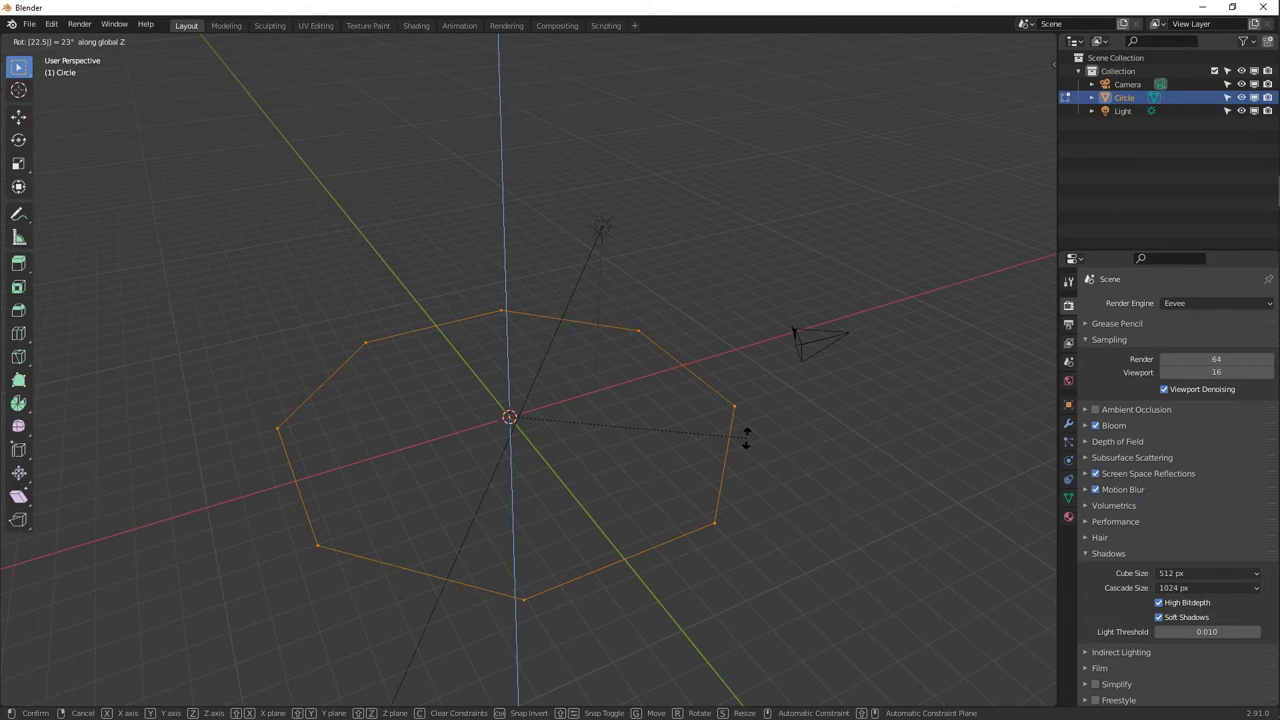
key("Return")
middle_click_drag(451, 337, 343, 374)
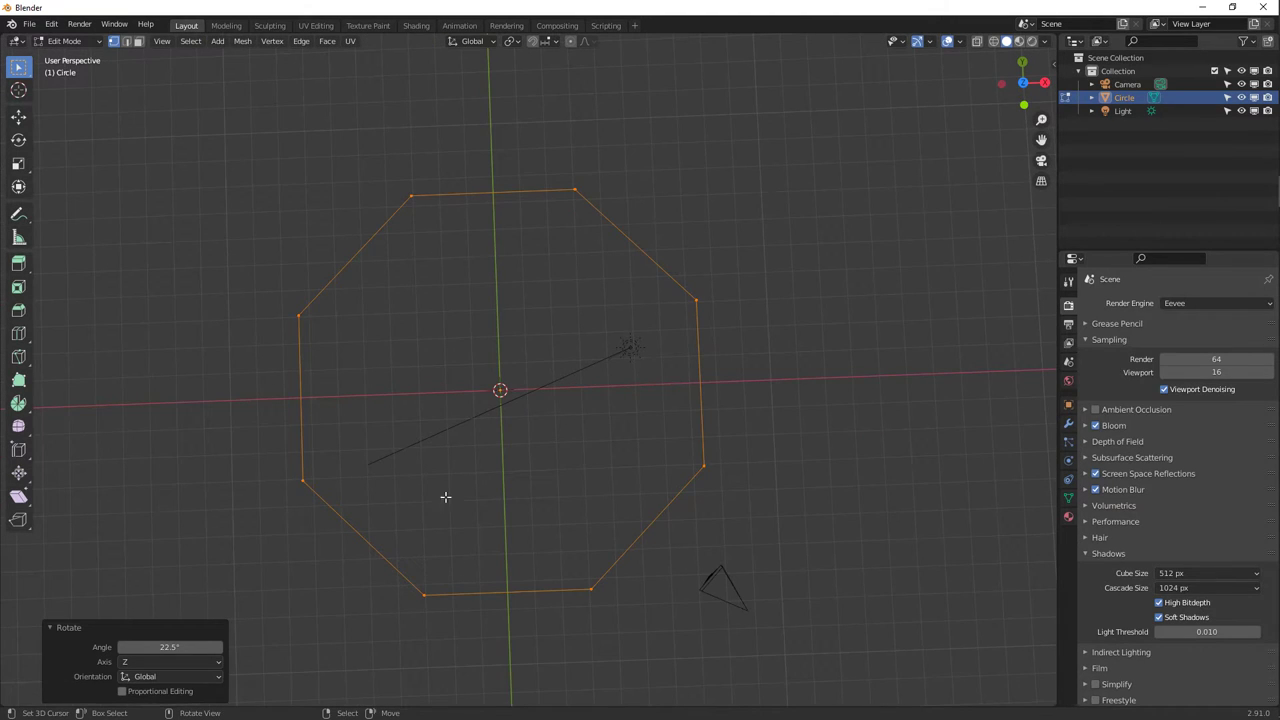
key("ctrl+z")
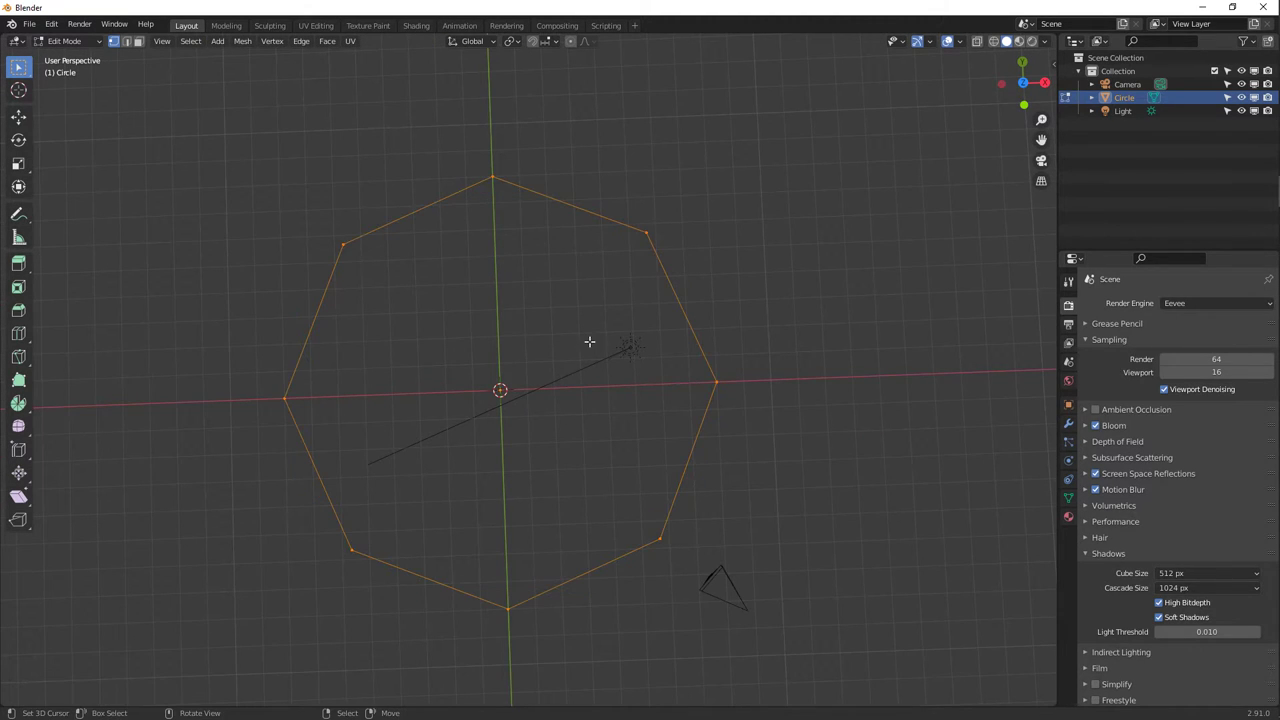
Rotate all of the octagon's vertices by 22.5° about the global Z axis.
type("rz22.5")
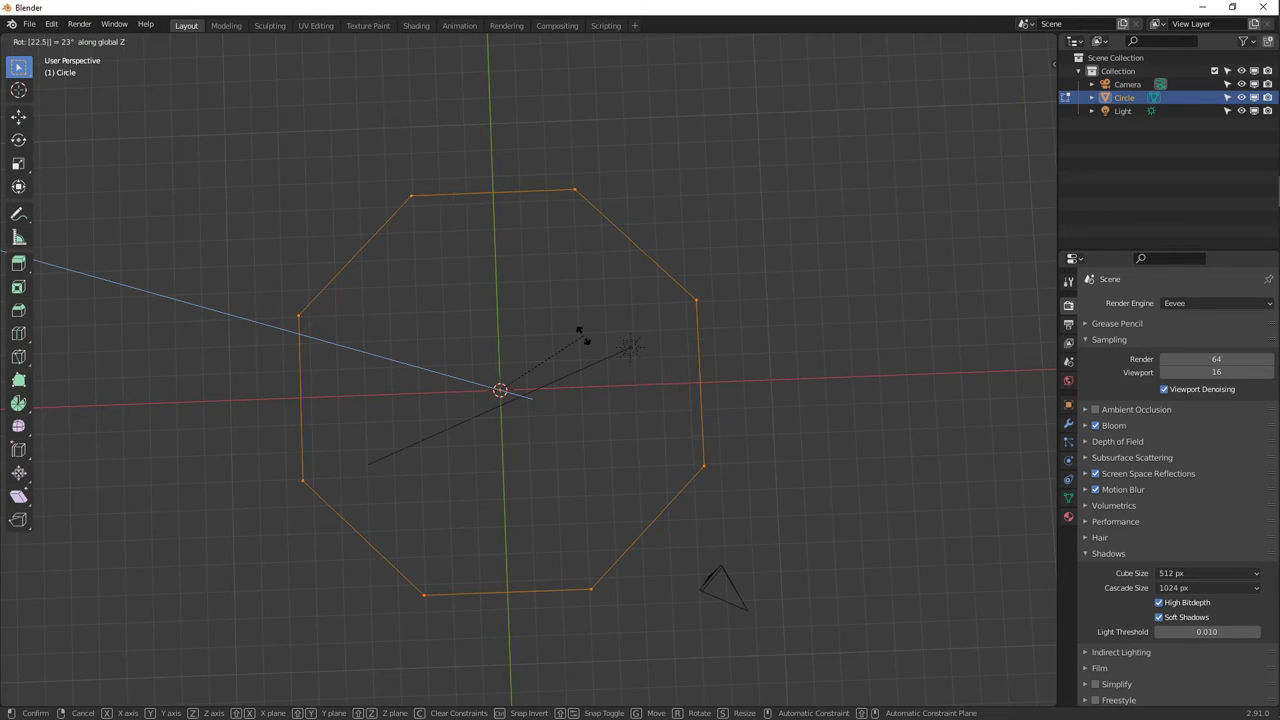
key("Return")
middle_click_drag(520, 294, 560, 330)
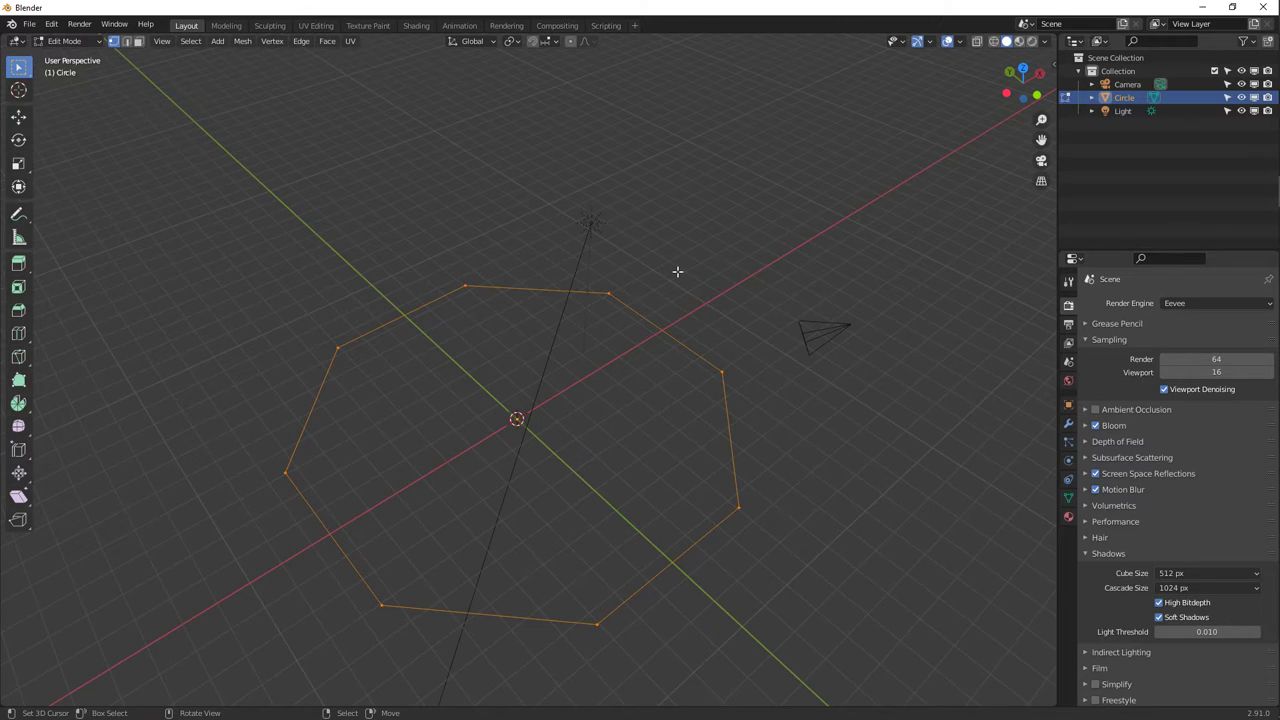
Fill the octagon outline with a face and change to face selection mode.
key("f")
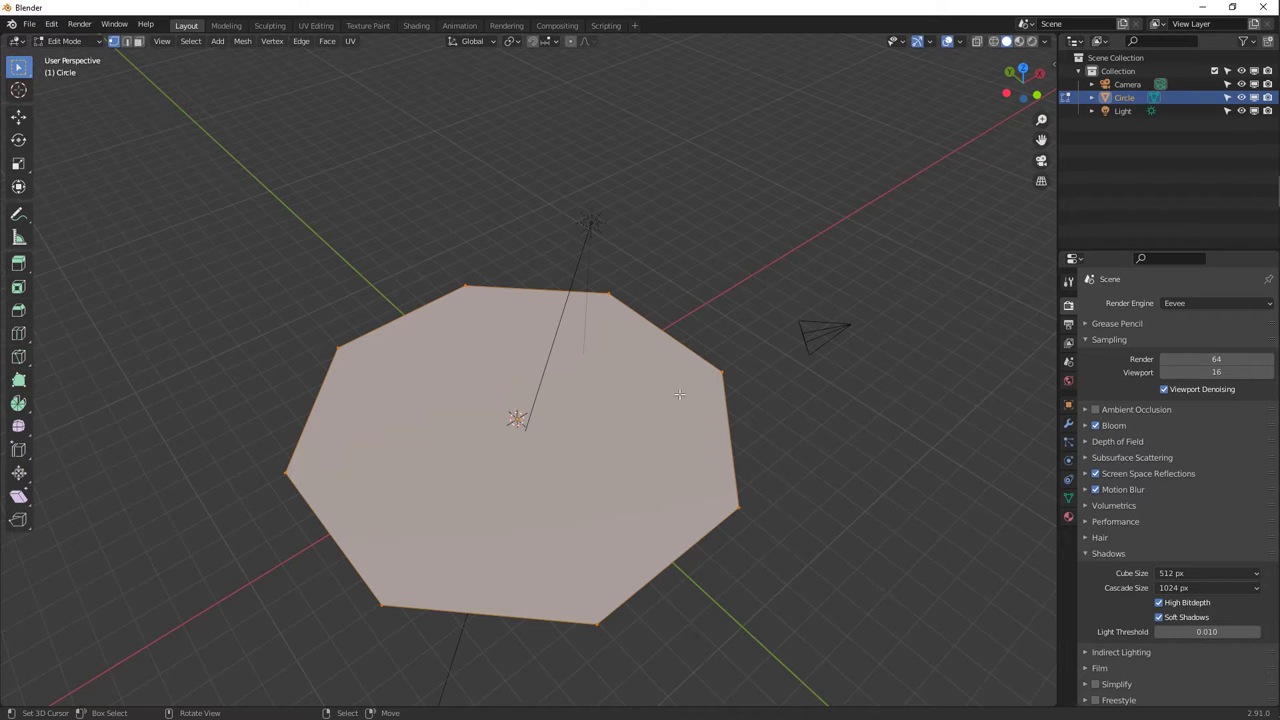
middle_click_drag(514, 466, 141, 47)
left_click(139, 41)
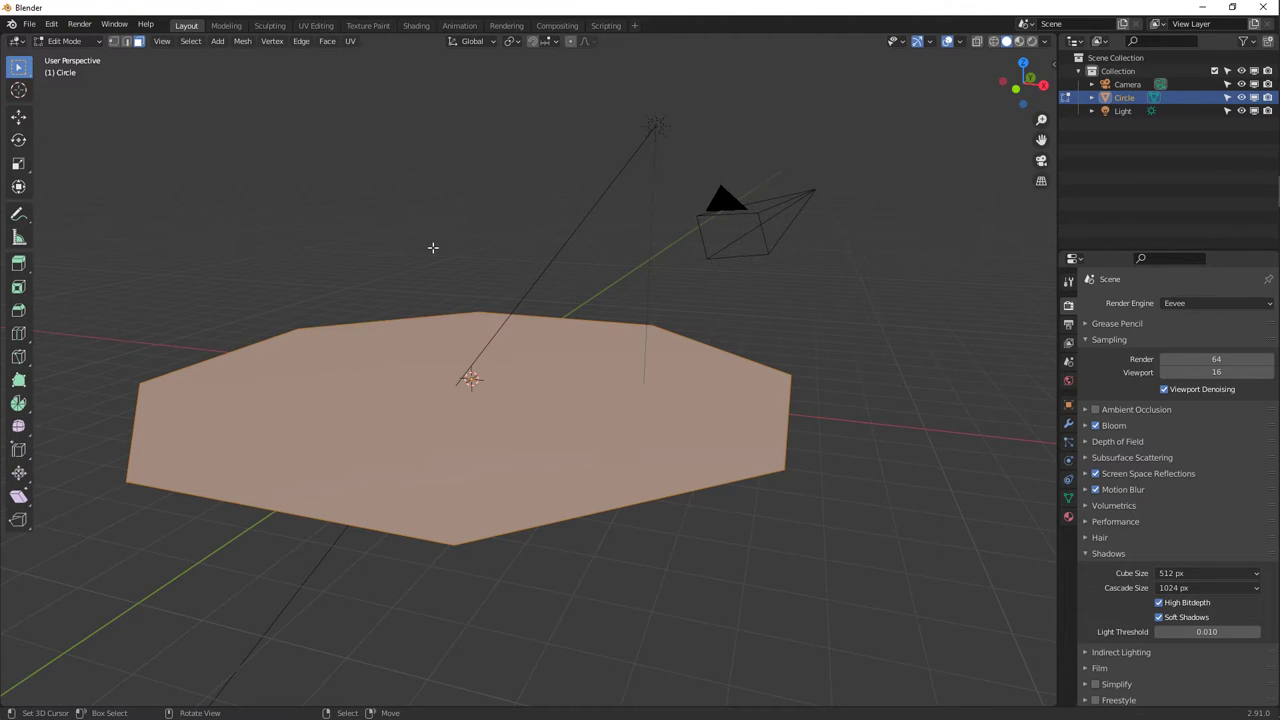
Scale the octagonal face up uniformly by a factor of about 1.89.
key("KP_1")
scroll(432, 247, "down", 2)
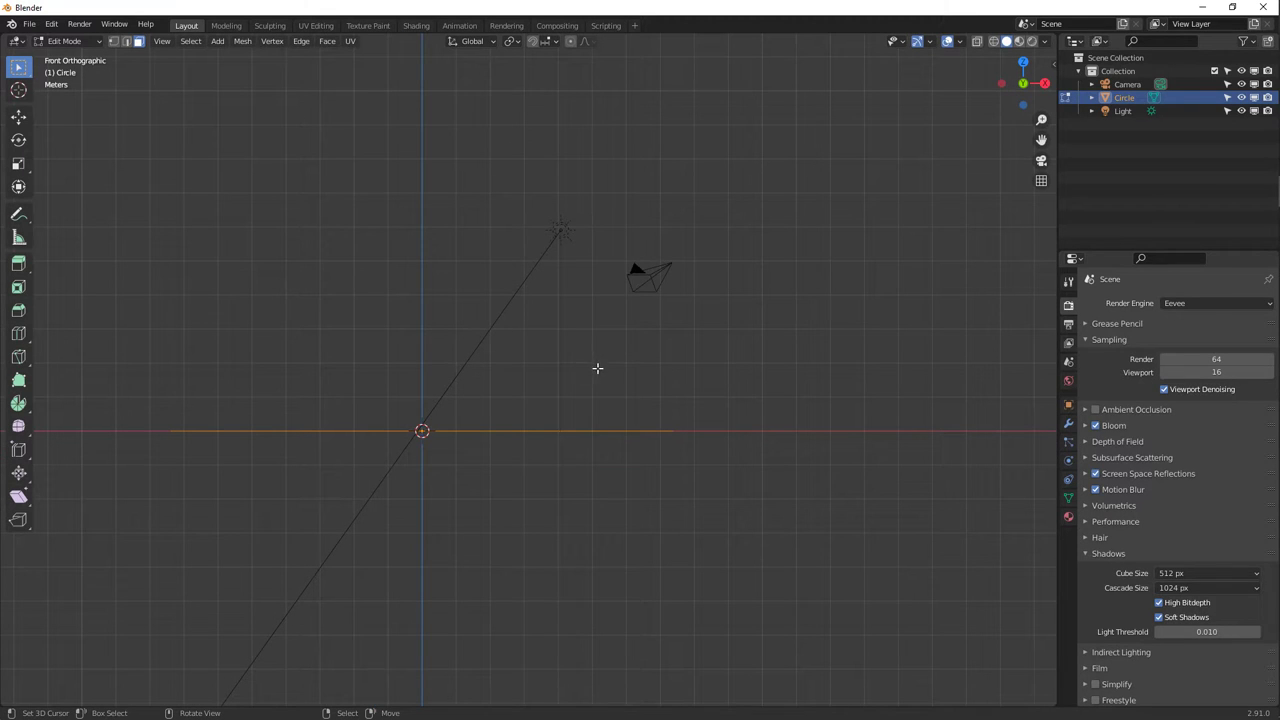
key("s")
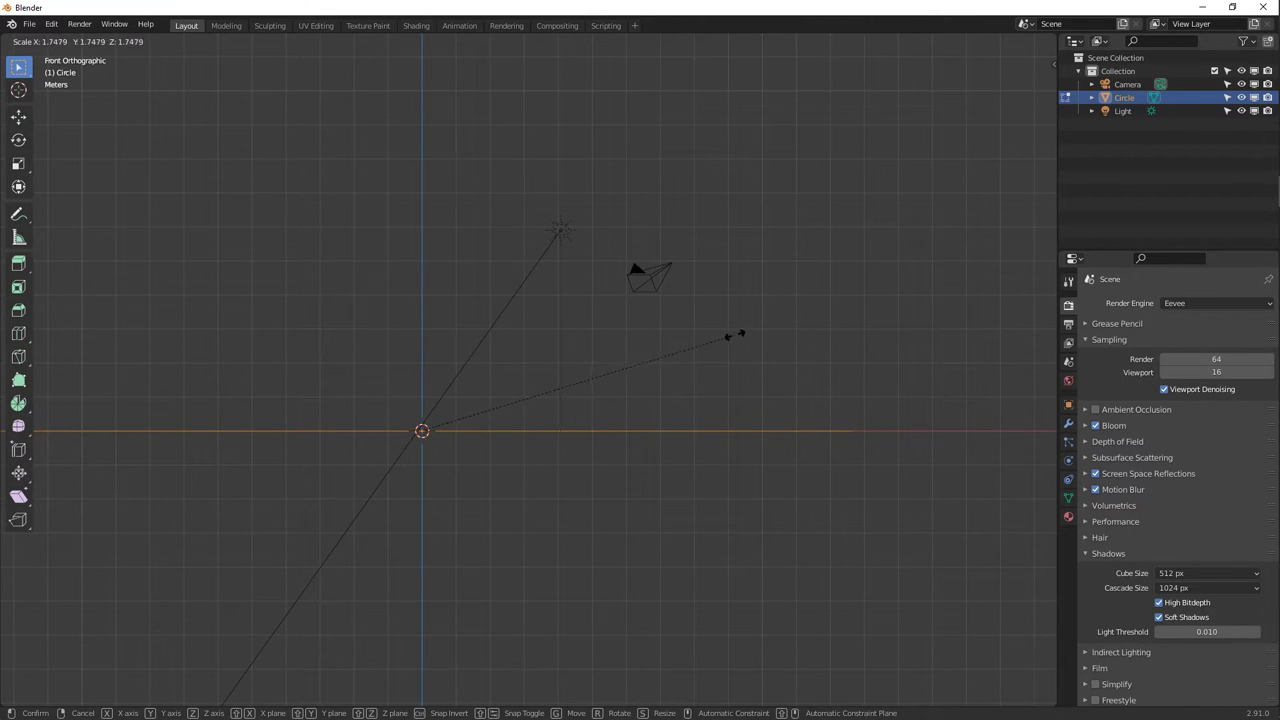
left_click(762, 331)
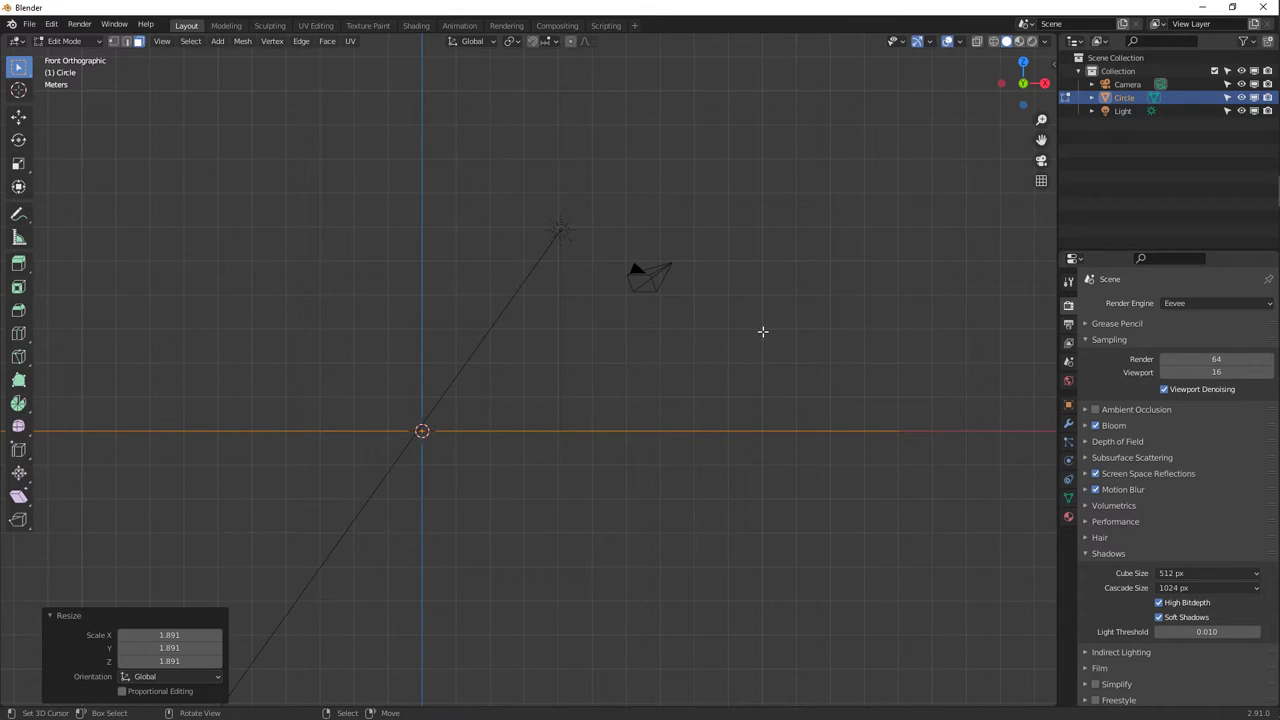
middle_click_drag(742, 366, 691, 385)
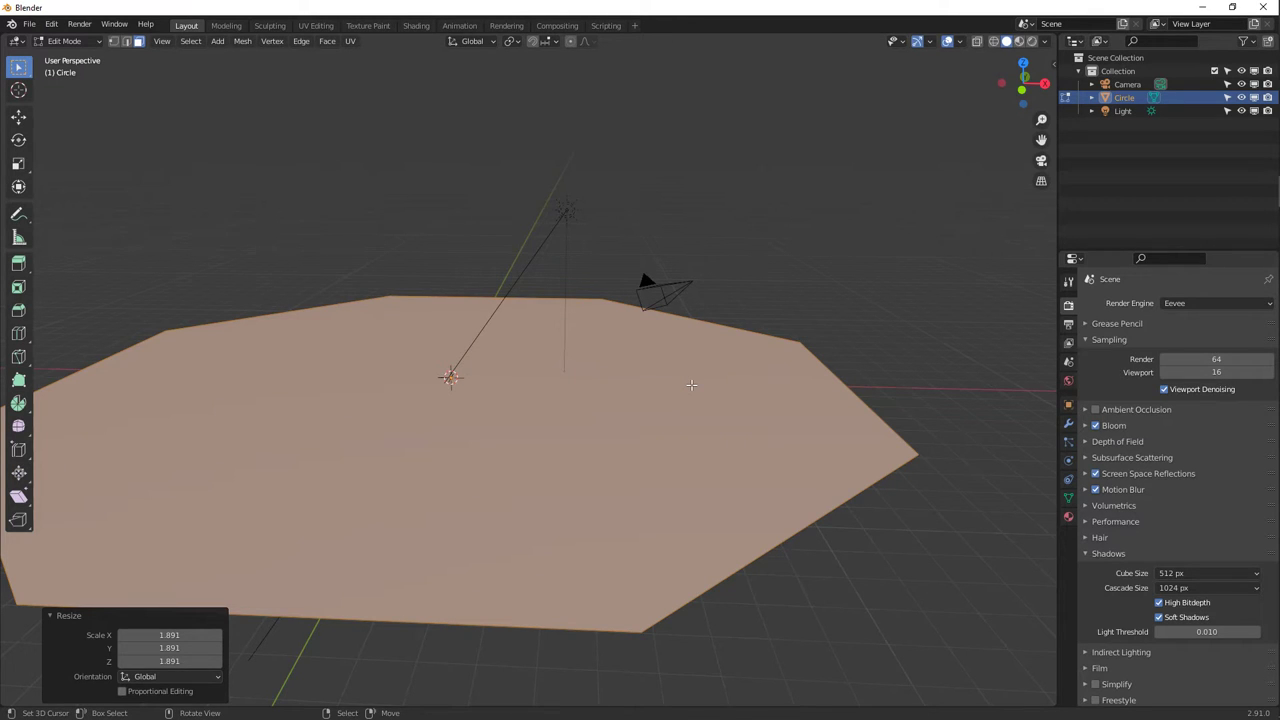
Extrude the octagonal face upward by about 1 m, working in front view, to form the bottom tier.
key("KP_1")
middle_click_drag(794, 291, 510, 519, "shift")
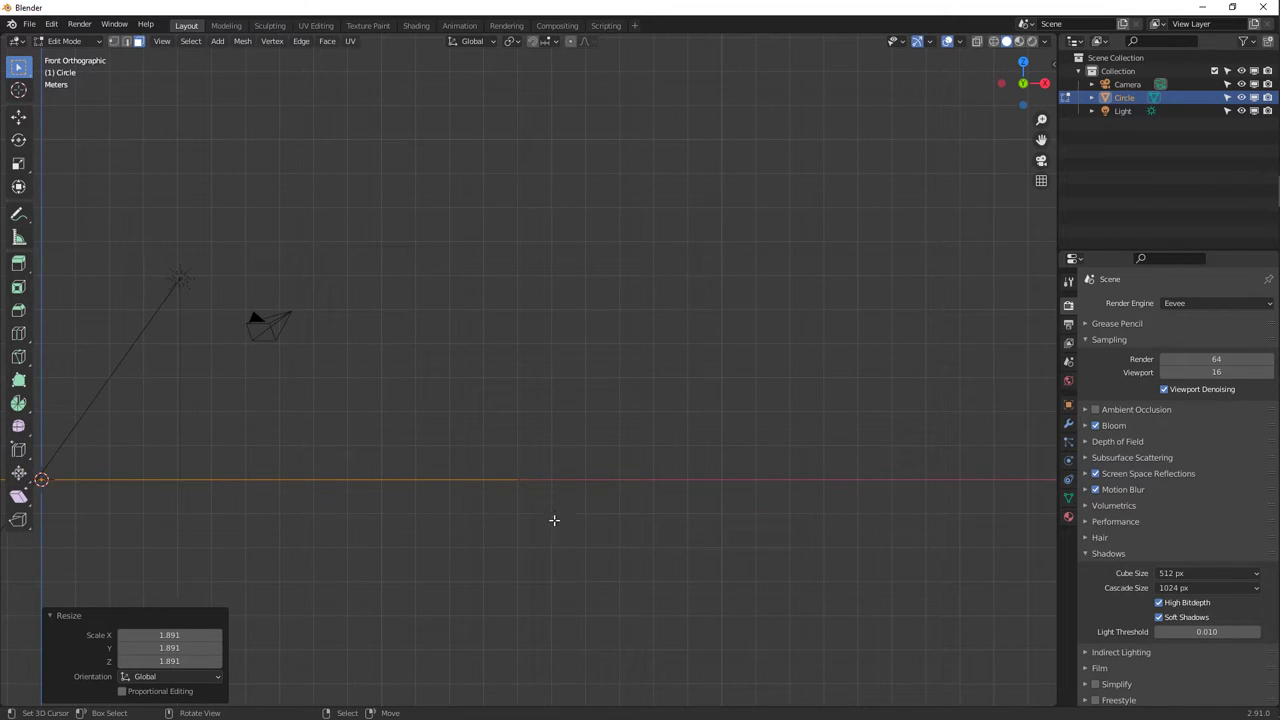
key("e")
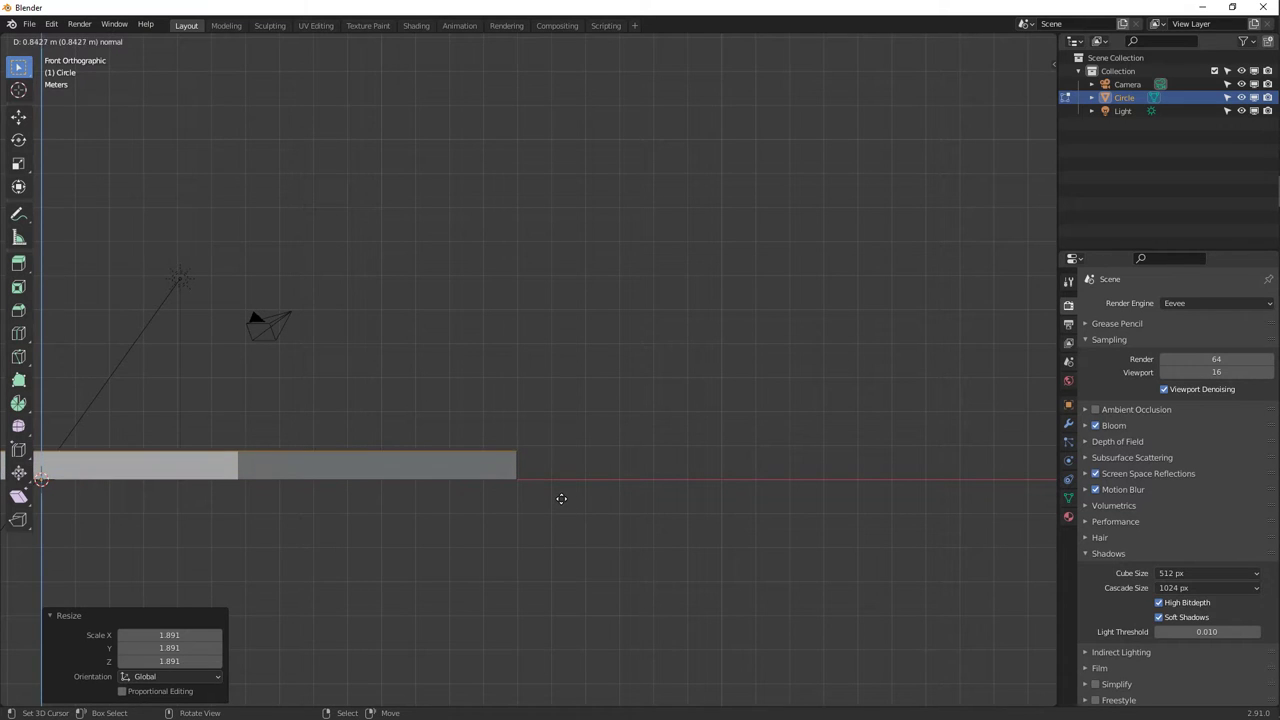
left_click(558, 490)
middle_click_drag(574, 463, 584, 463, "shift")
scroll(584, 463, "up", 5)
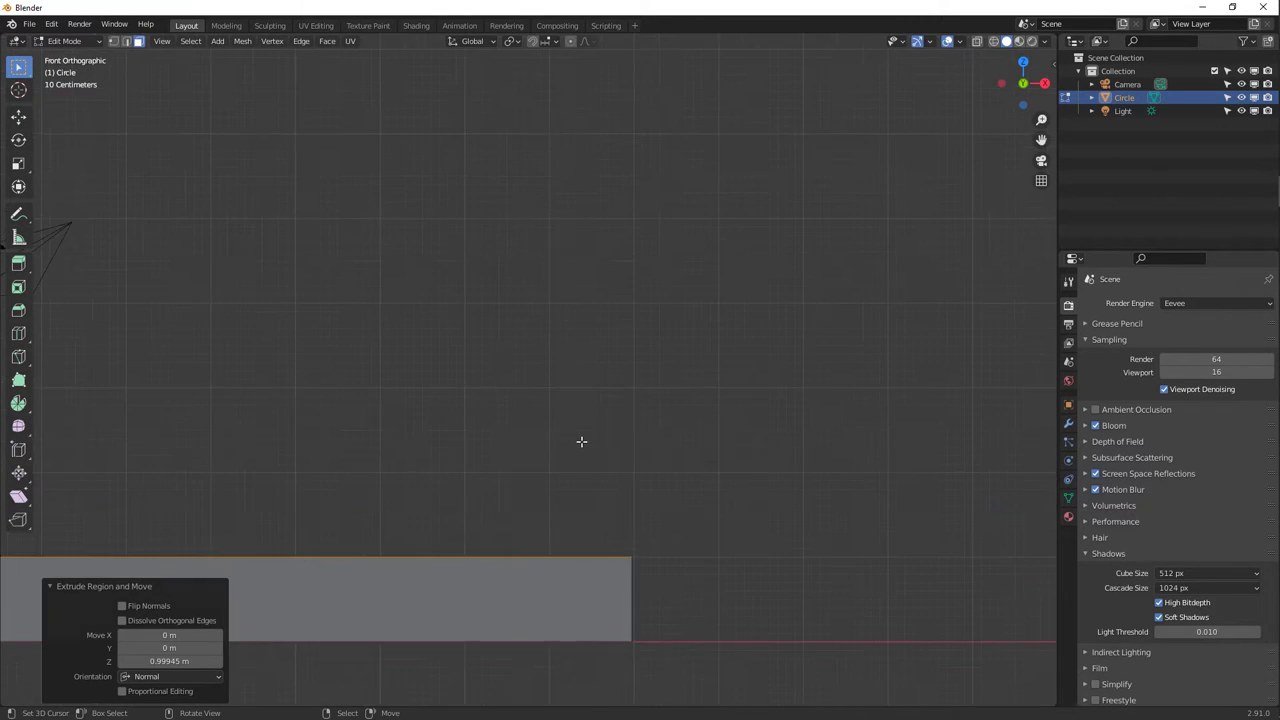
middle_click_drag(658, 475, 644, 396, "shift")
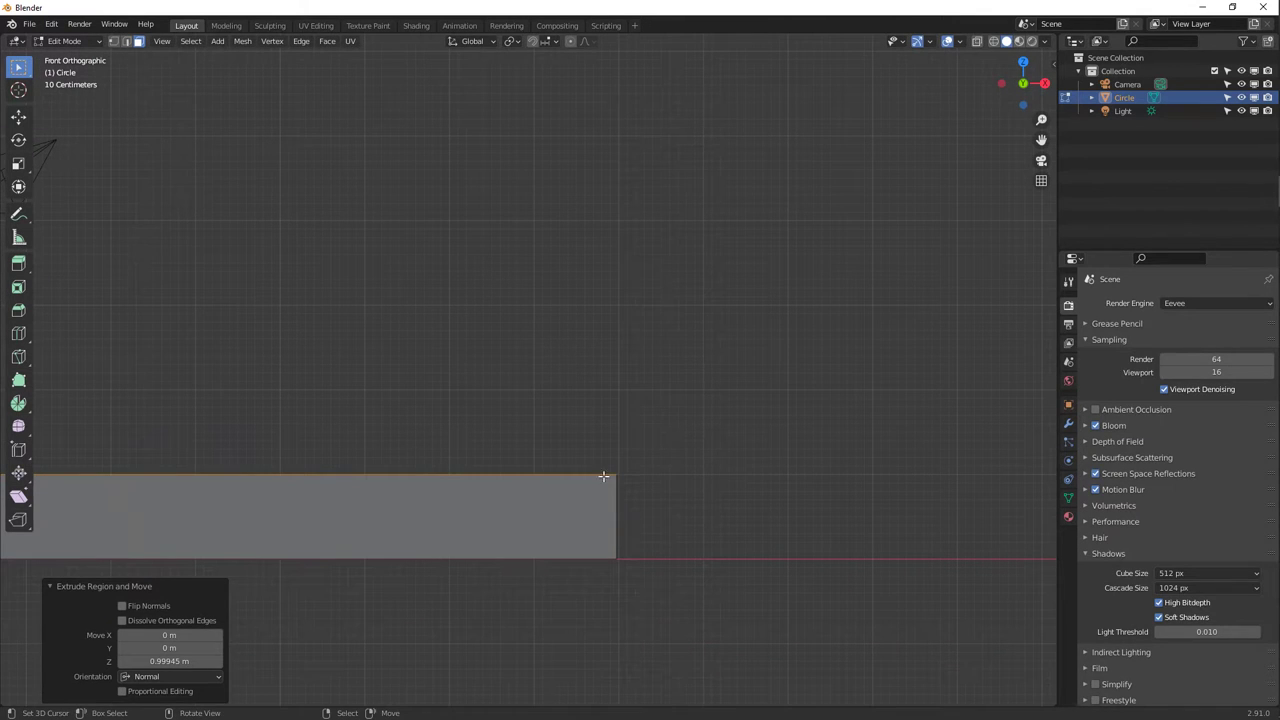
middle_click_drag(606, 457, 698, 480)
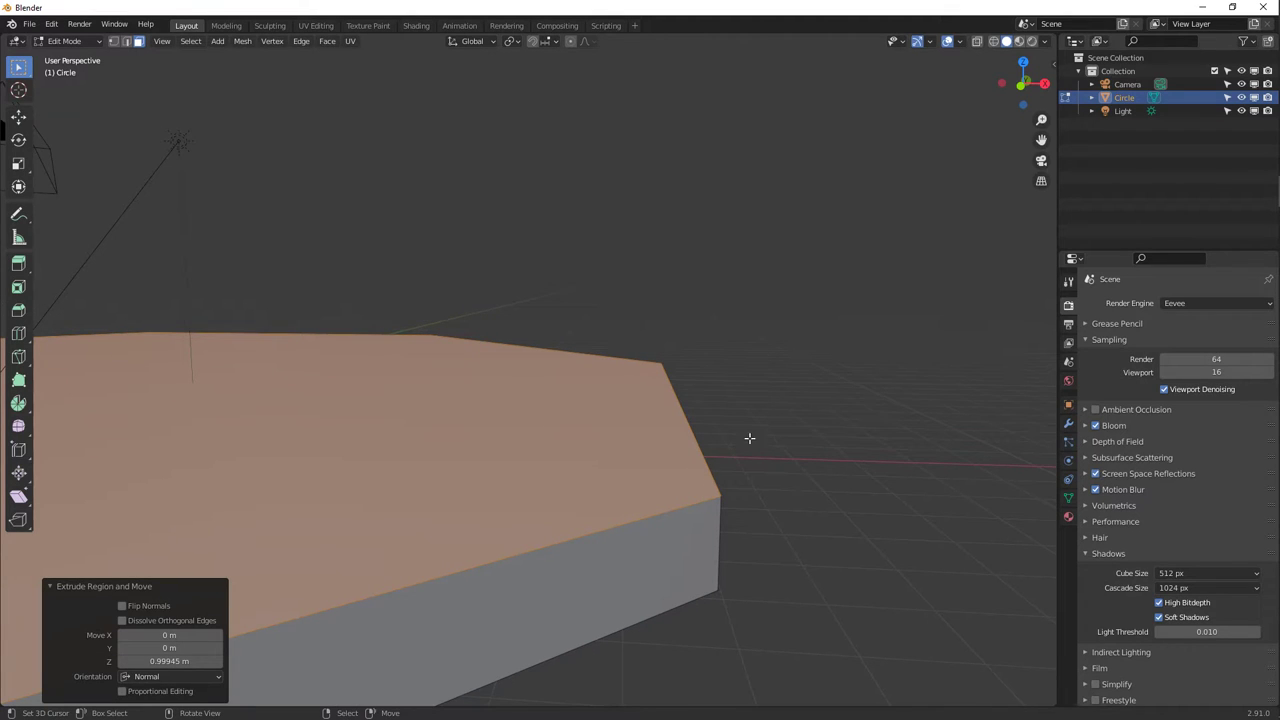
key("KP_1")
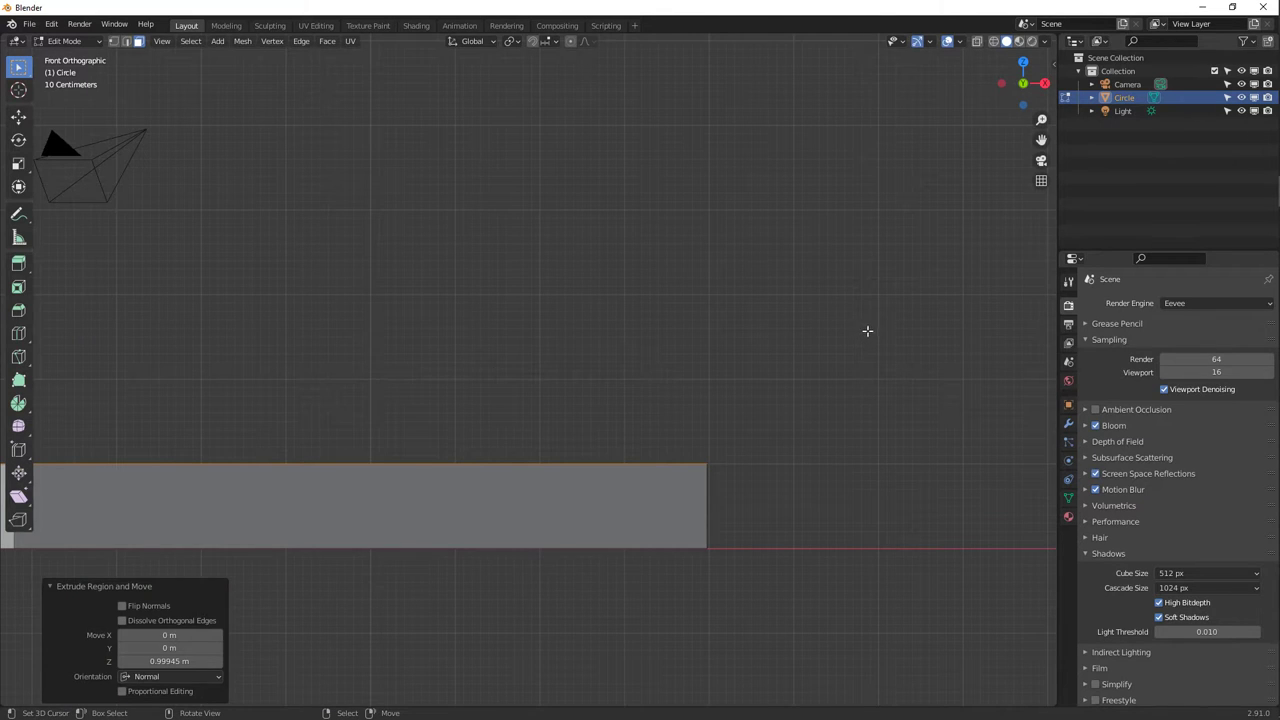
Form a second tier by insetting the top face about 0.94 m and extruding it up about 1 m.
key("i")
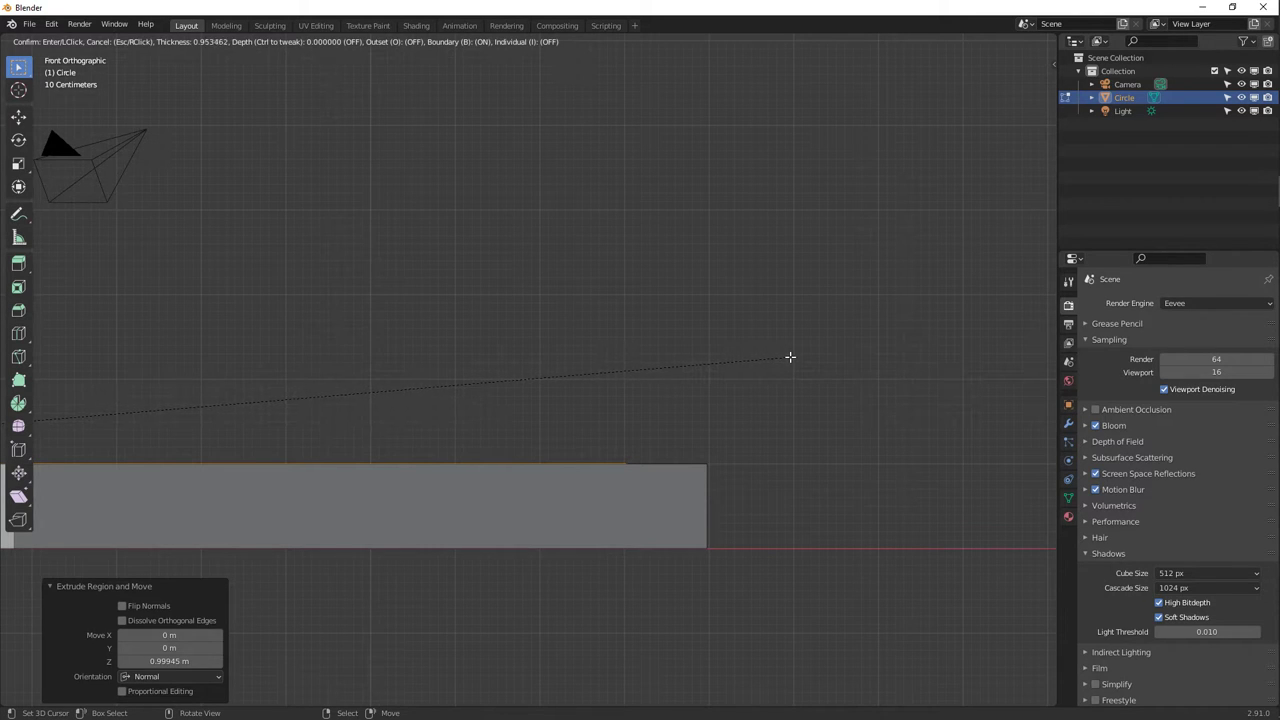
left_click(790, 357)
key("e")
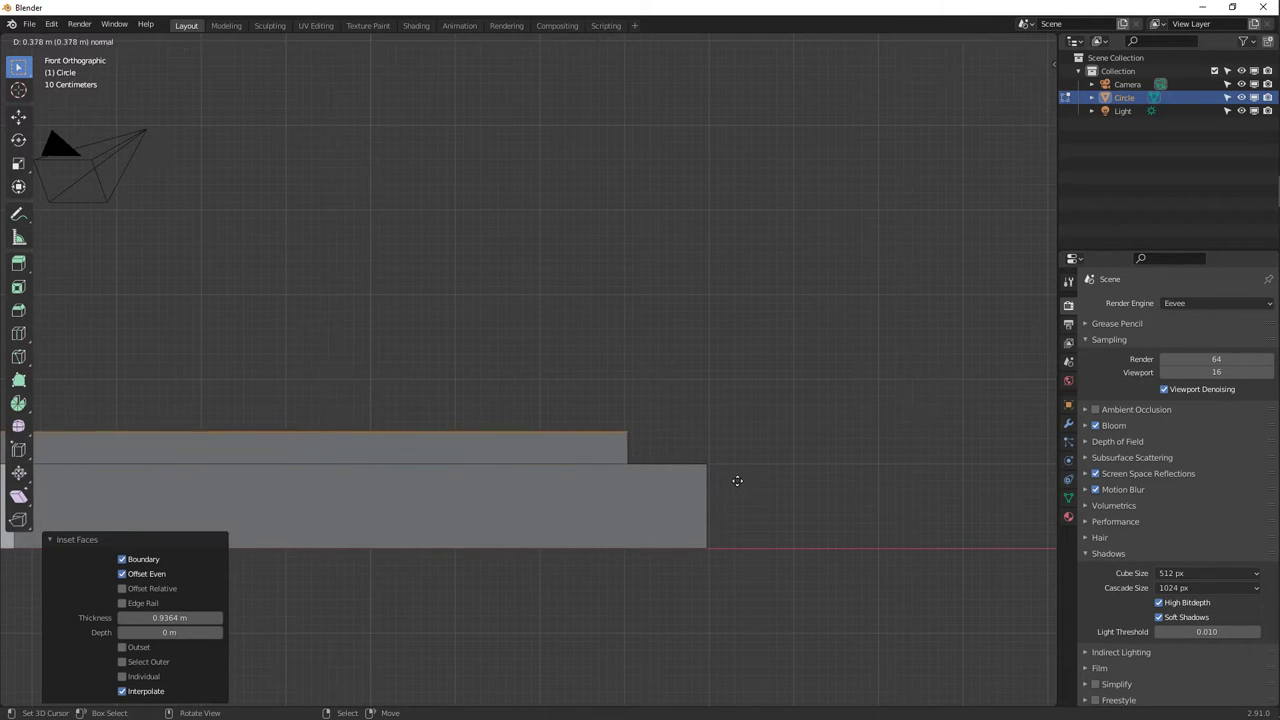
left_click(737, 437)
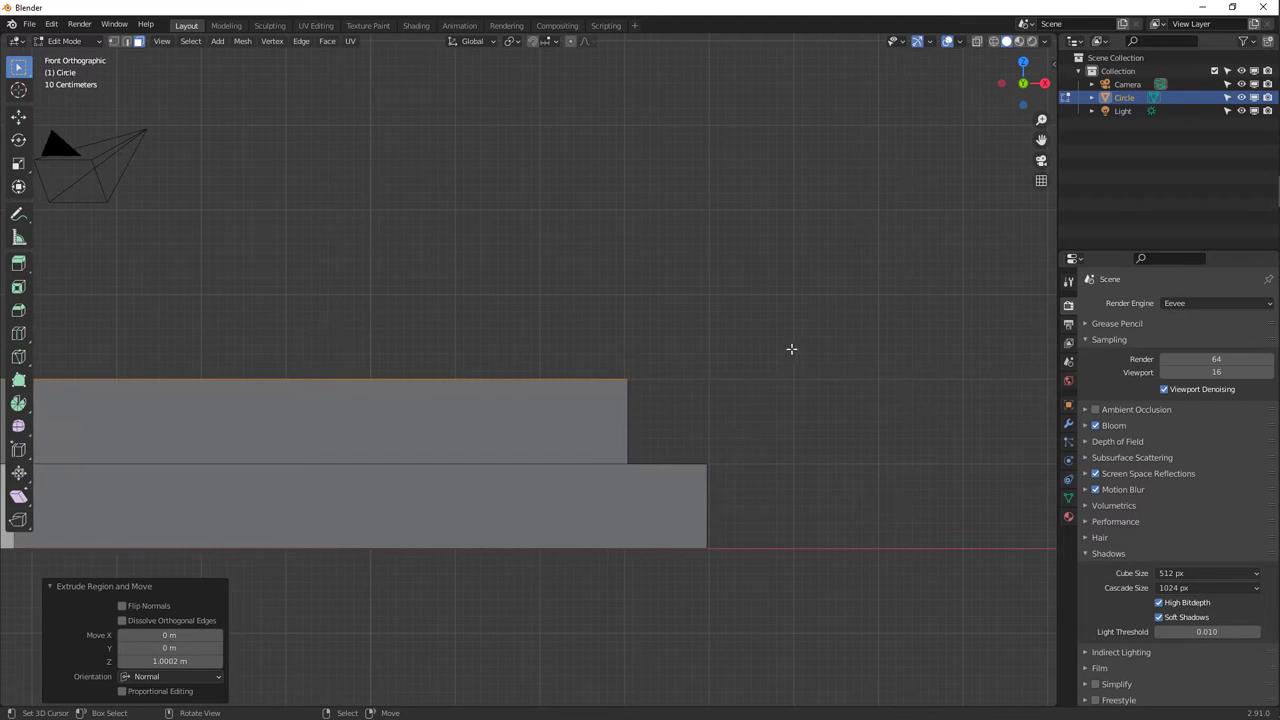
Form a third tier by insetting the top face about 1.04 m and extruding it up about 1 m, finishing in Object Mode.
key("i")
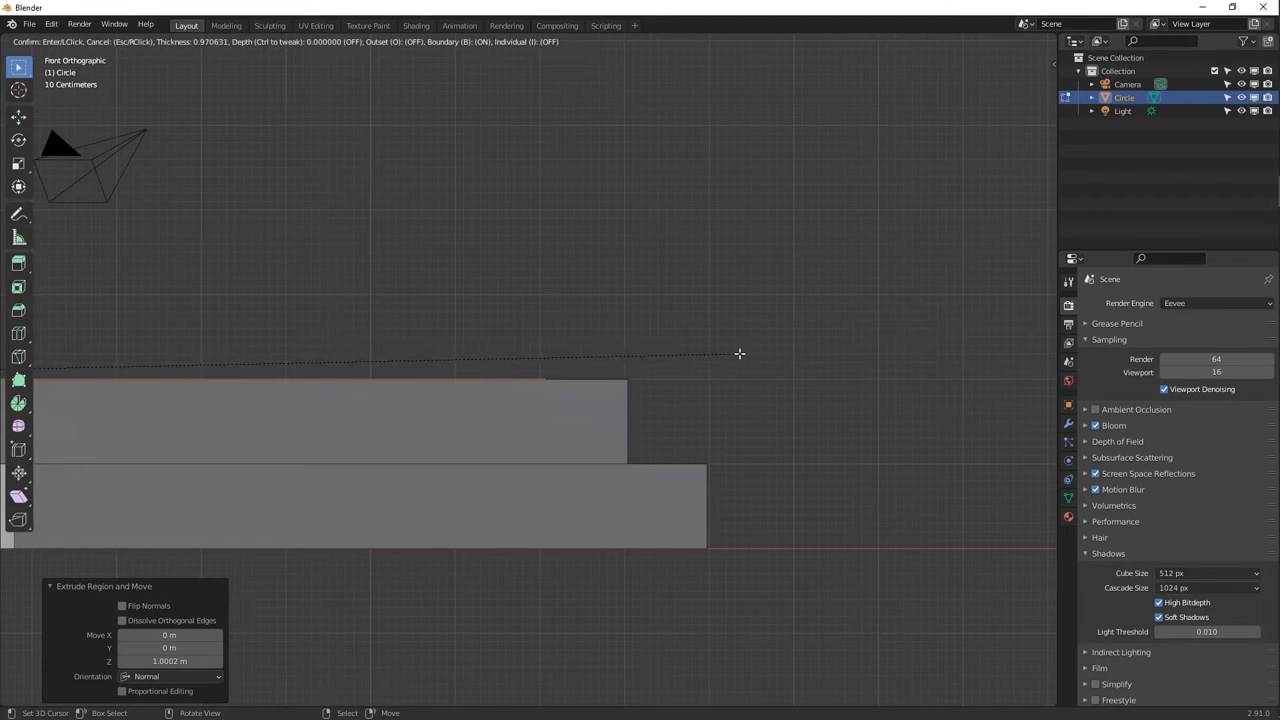
left_click(737, 355)
key("e")
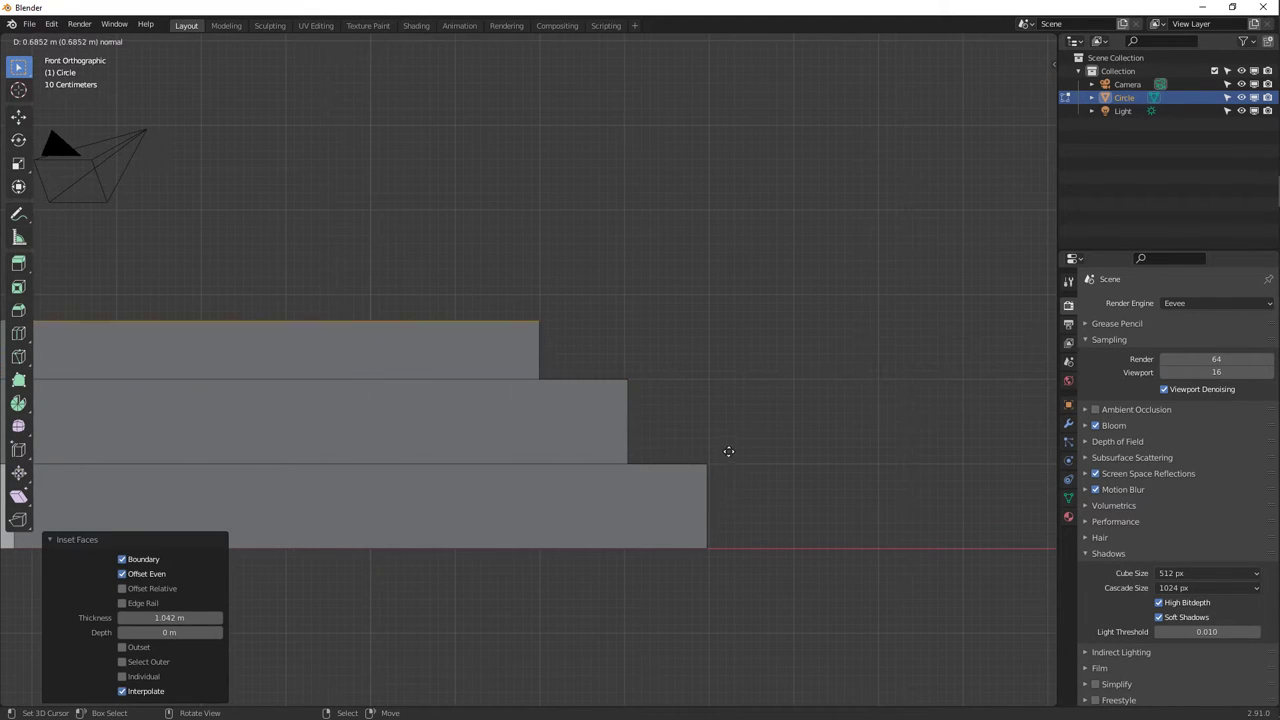
left_click(731, 432)
middle_click_drag(675, 393, 585, 432)
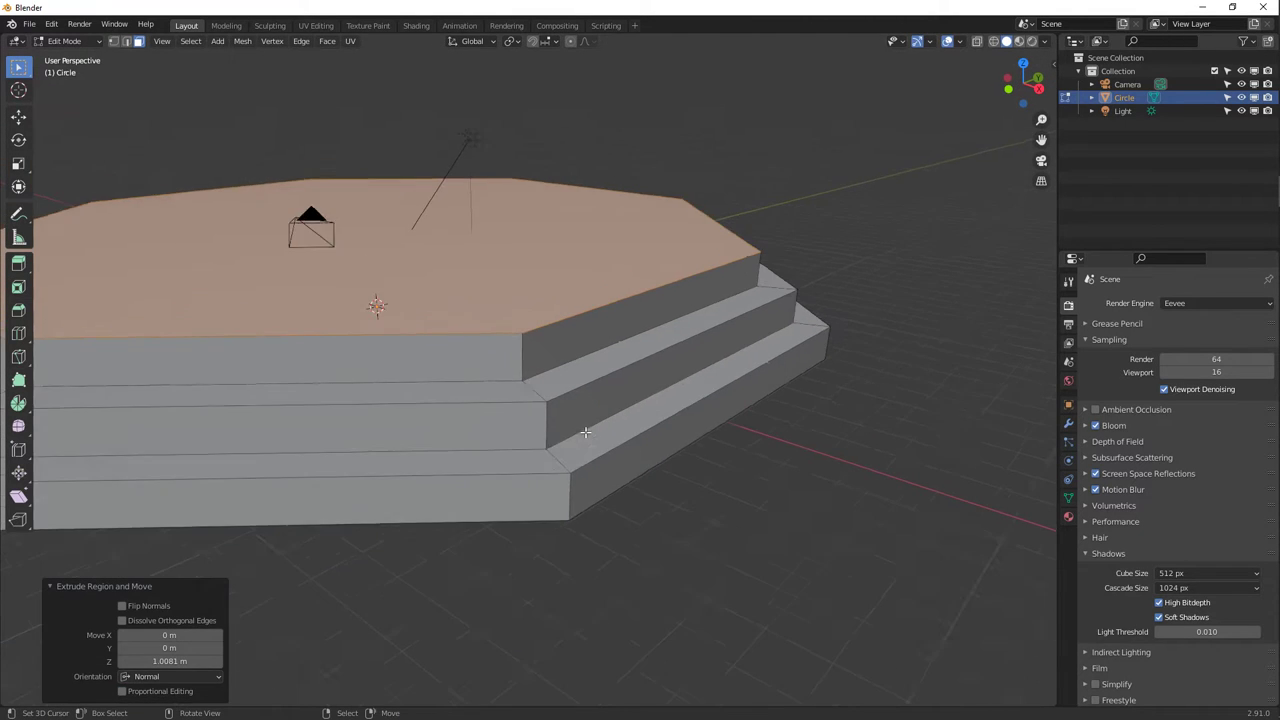
scroll(585, 432, "down", 3)
middle_click_drag(600, 356, 714, 417)
key("Tab")
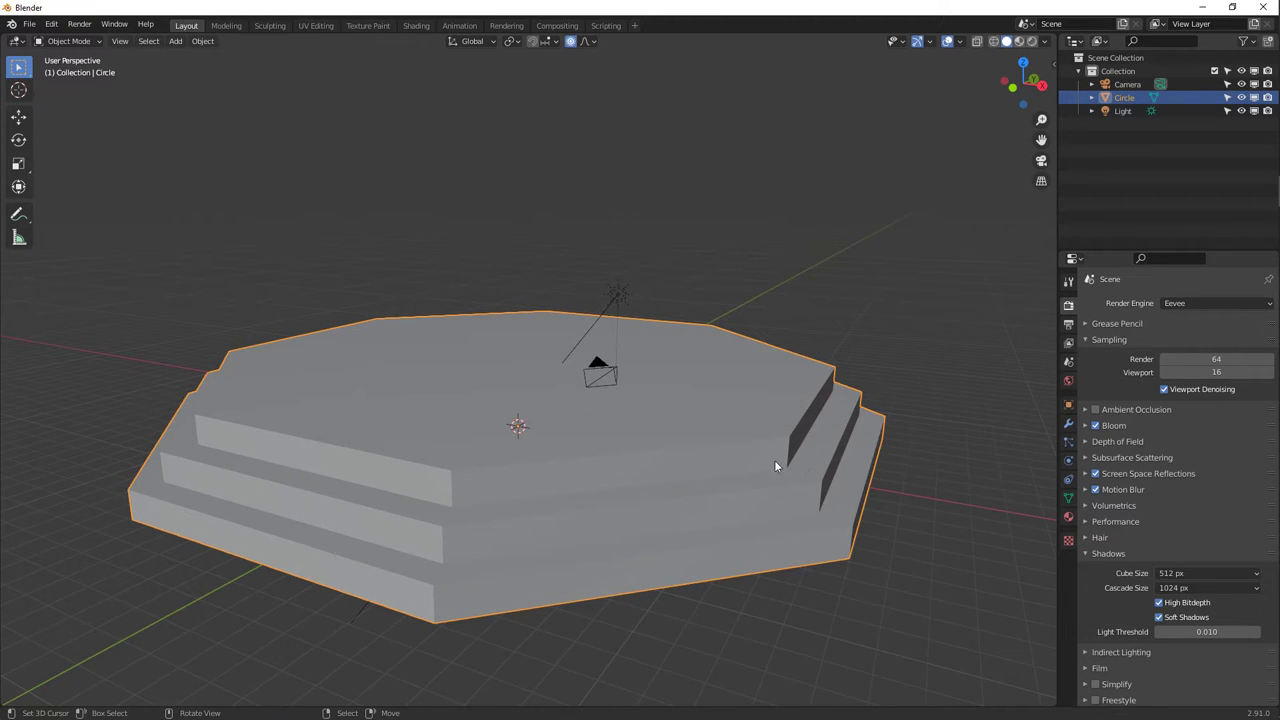
scroll(778, 486, "up", 5)
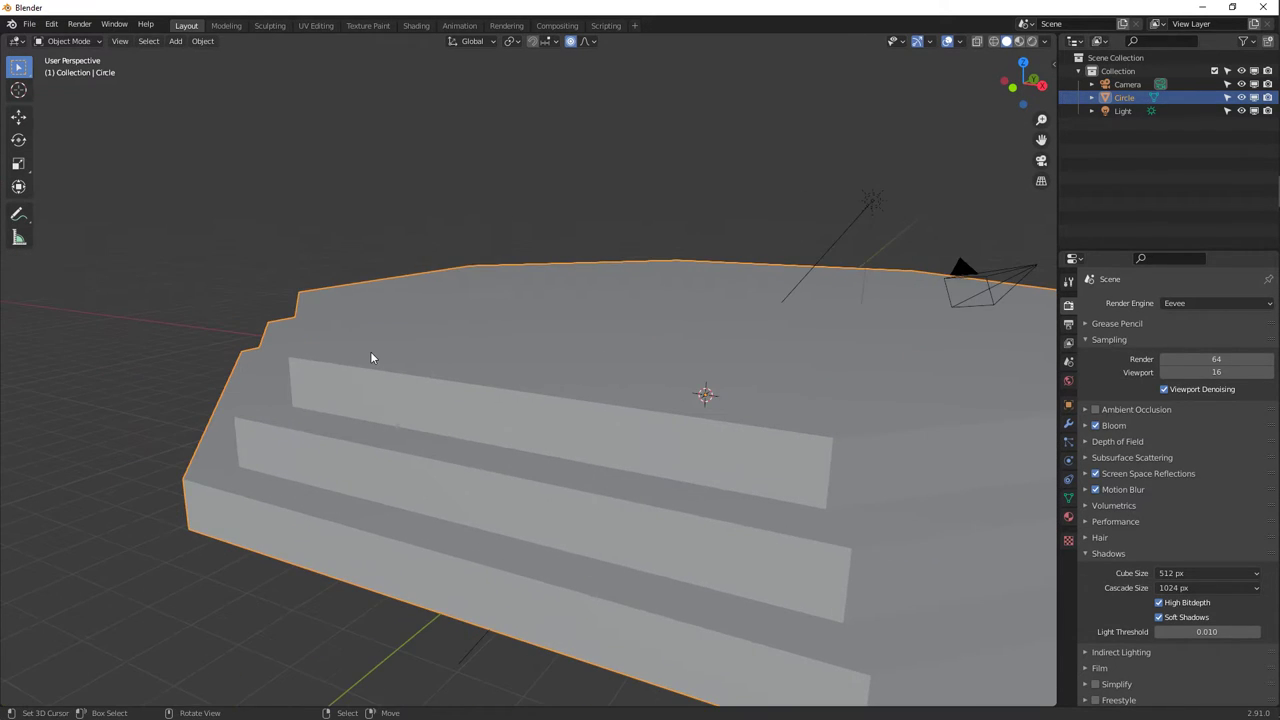
Add a Bevel modifier to the stepped octagonal platform.
middle_click_drag(370, 351, 746, 326)
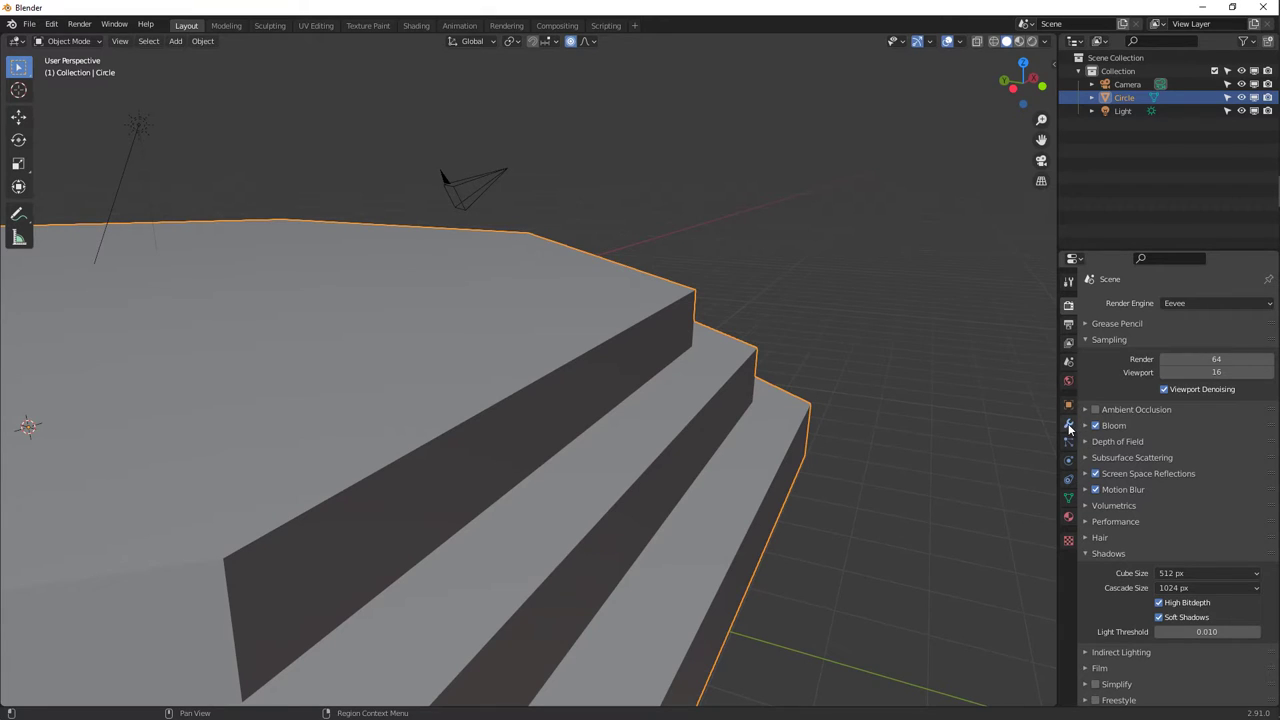
left_click(1069, 426)
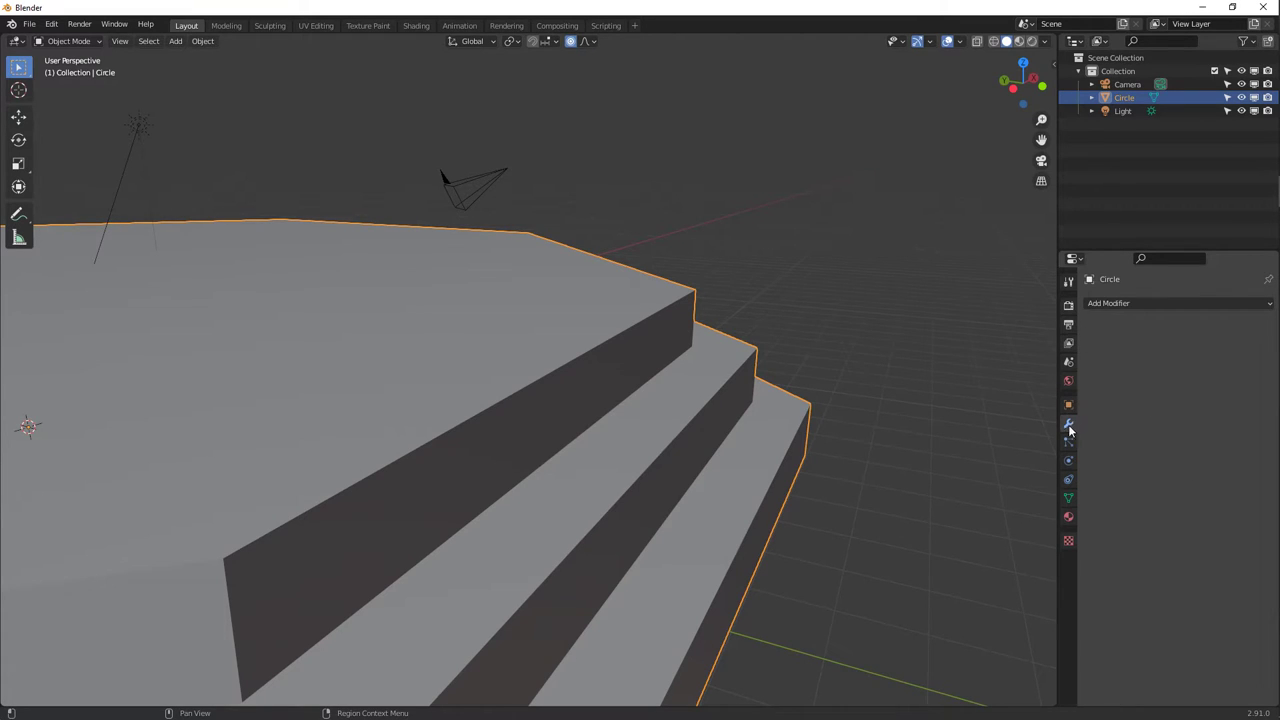
left_click(1142, 304)
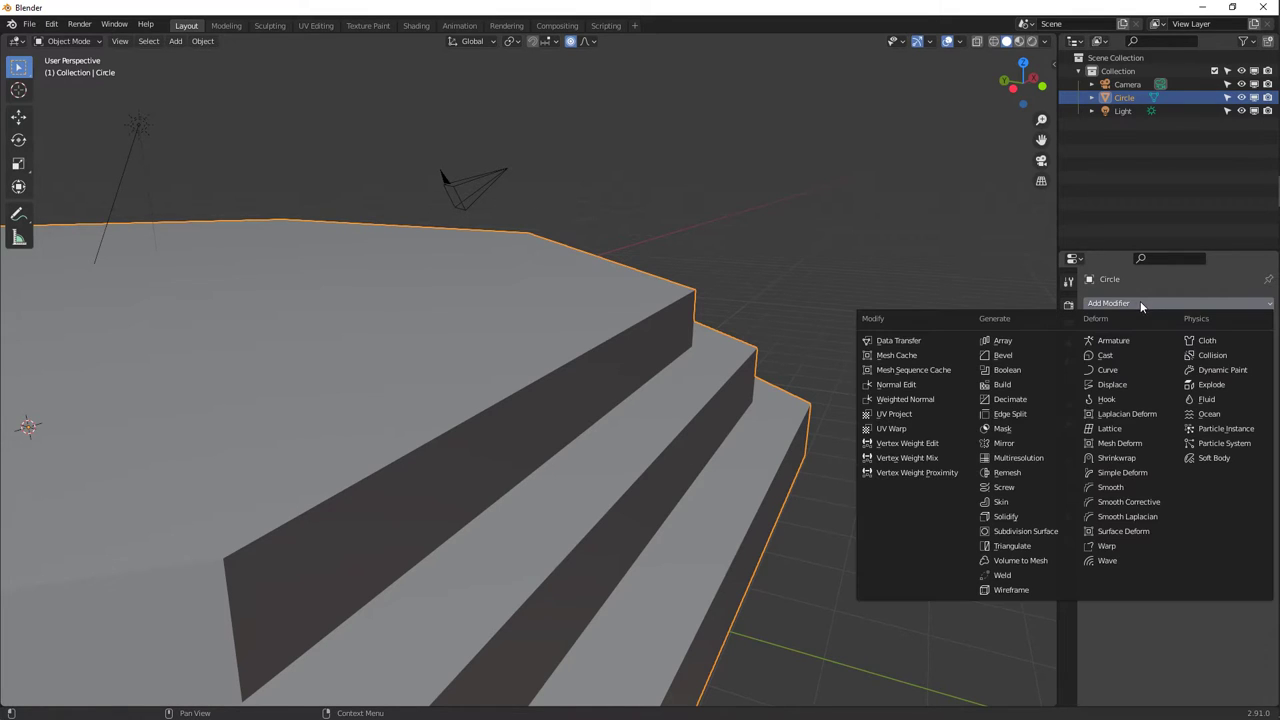
left_click(1036, 355)
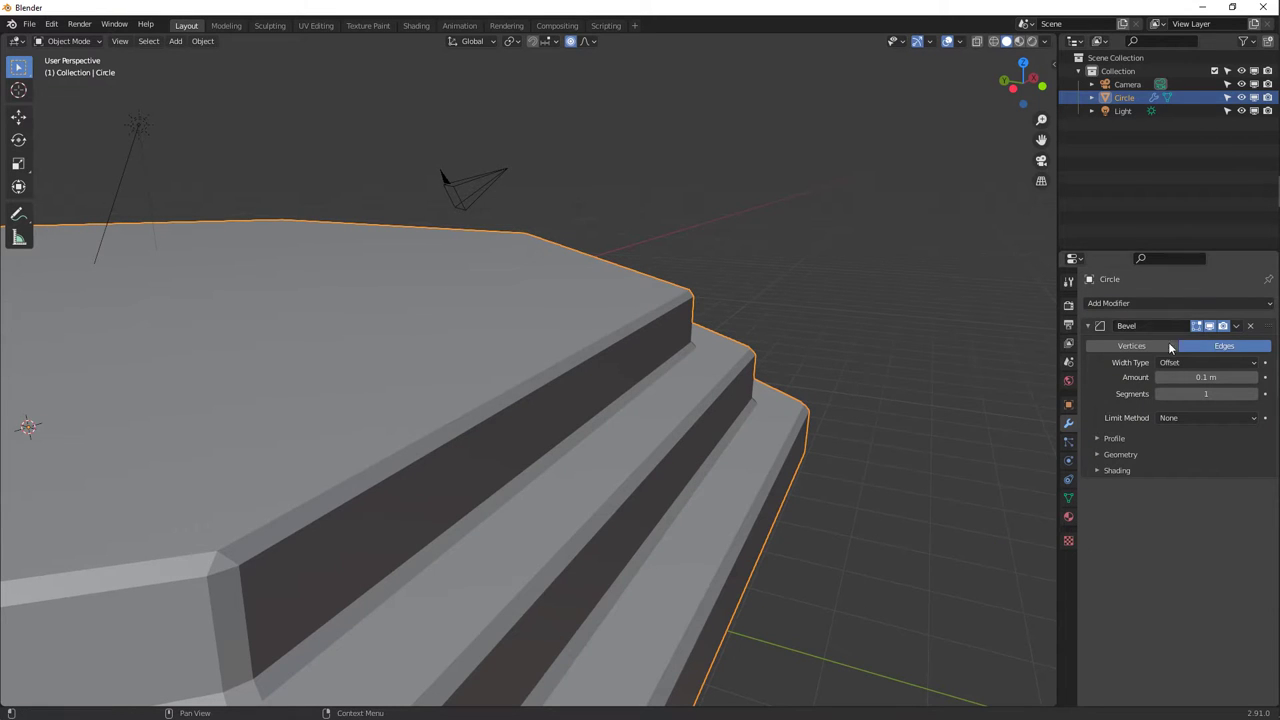
Set the Bevel modifier's amount to 0.022 m and its segments to 3.
middle_click_drag(646, 306, 874, 363)
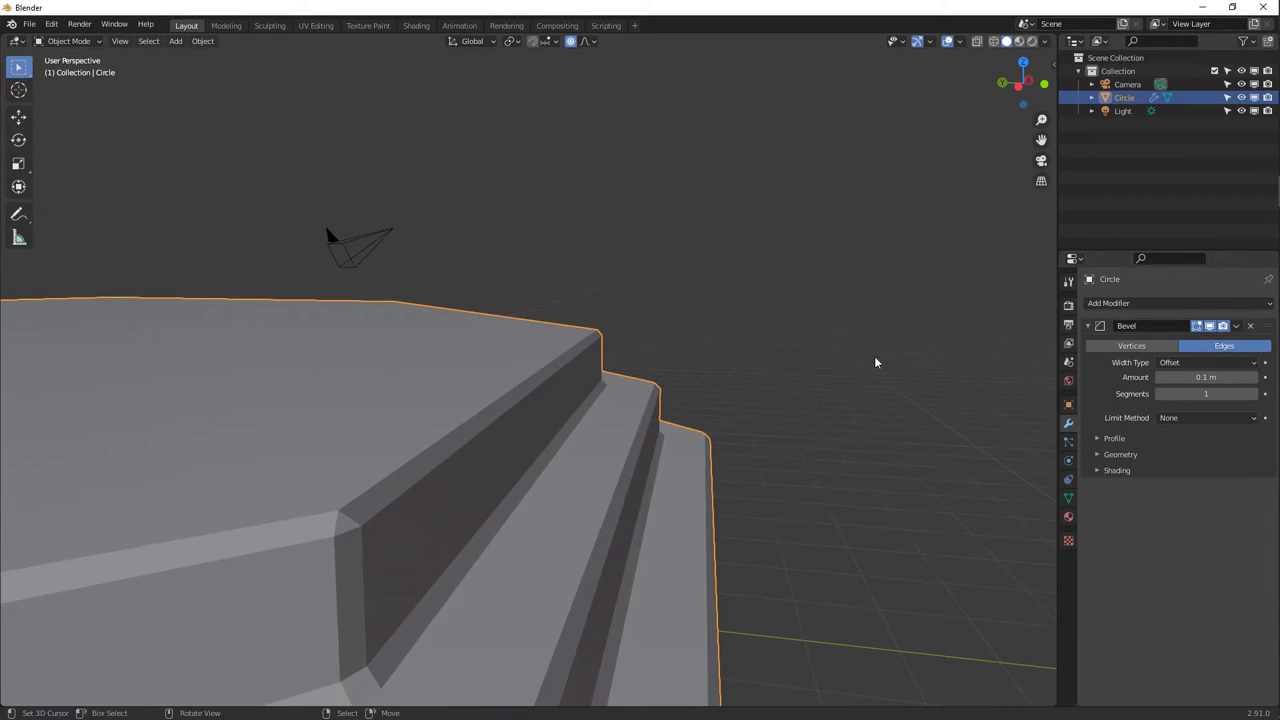
left_click(1195, 376)
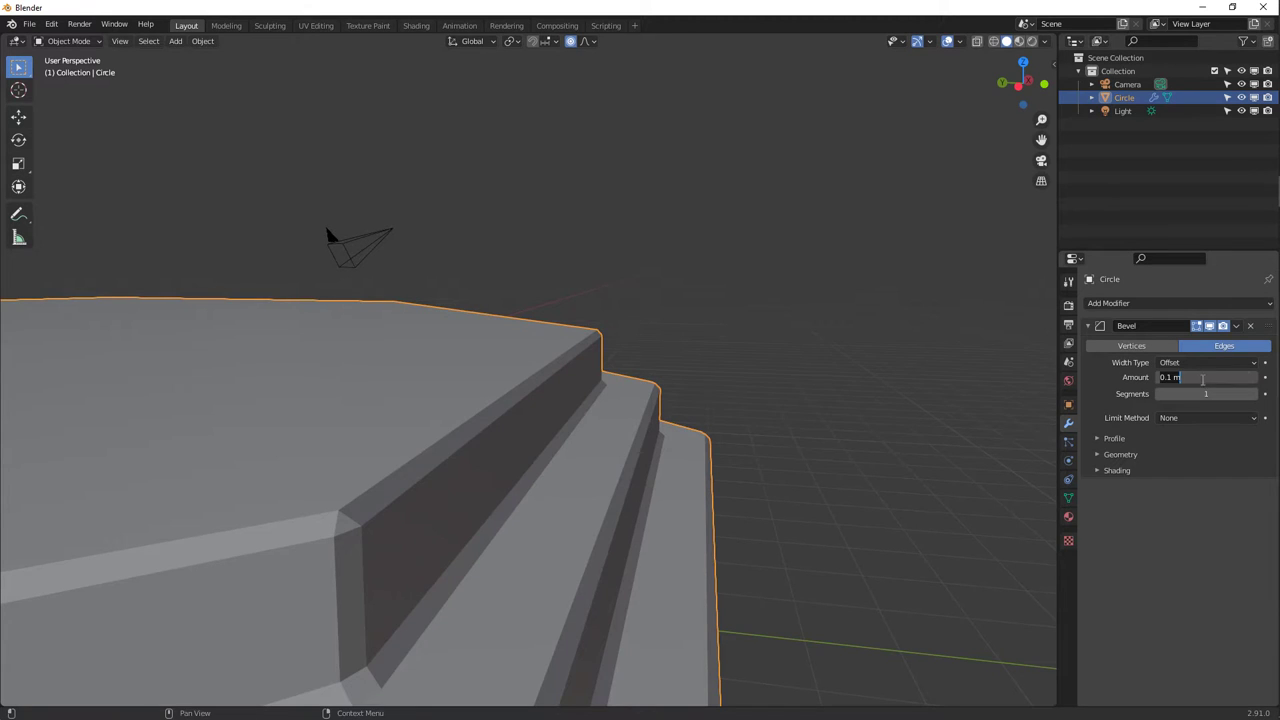
key("Escape")
left_click_drag(1205, 377, 1162, 379)
left_click(1254, 396)
left_click(1254, 396)
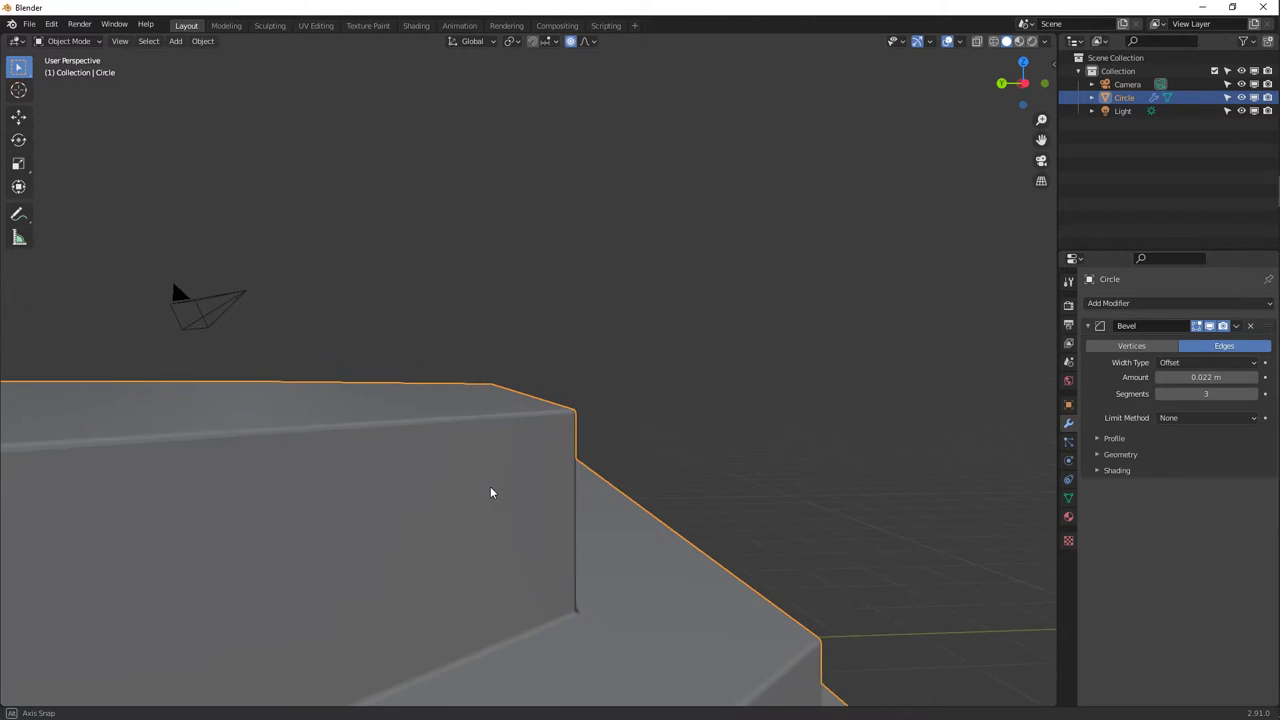
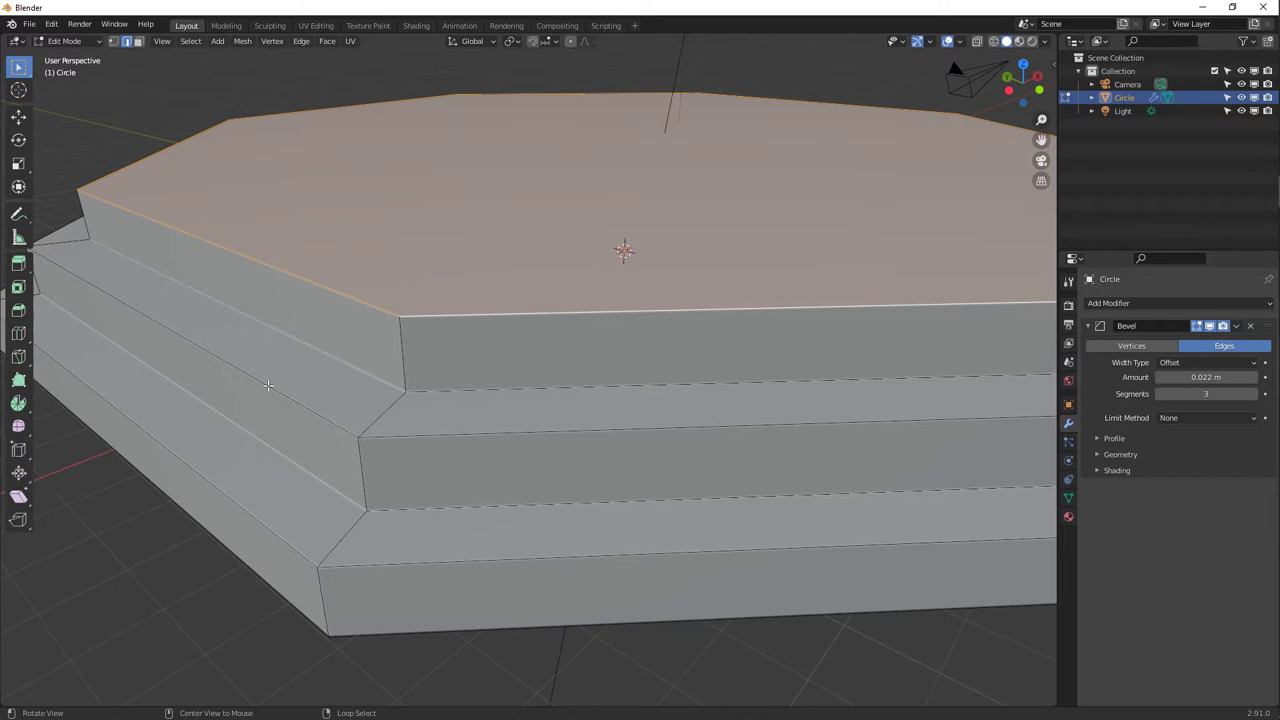
Select the upper outer edge loops of all three tiers in Edit Mode.
left_click(268, 385, "alt")
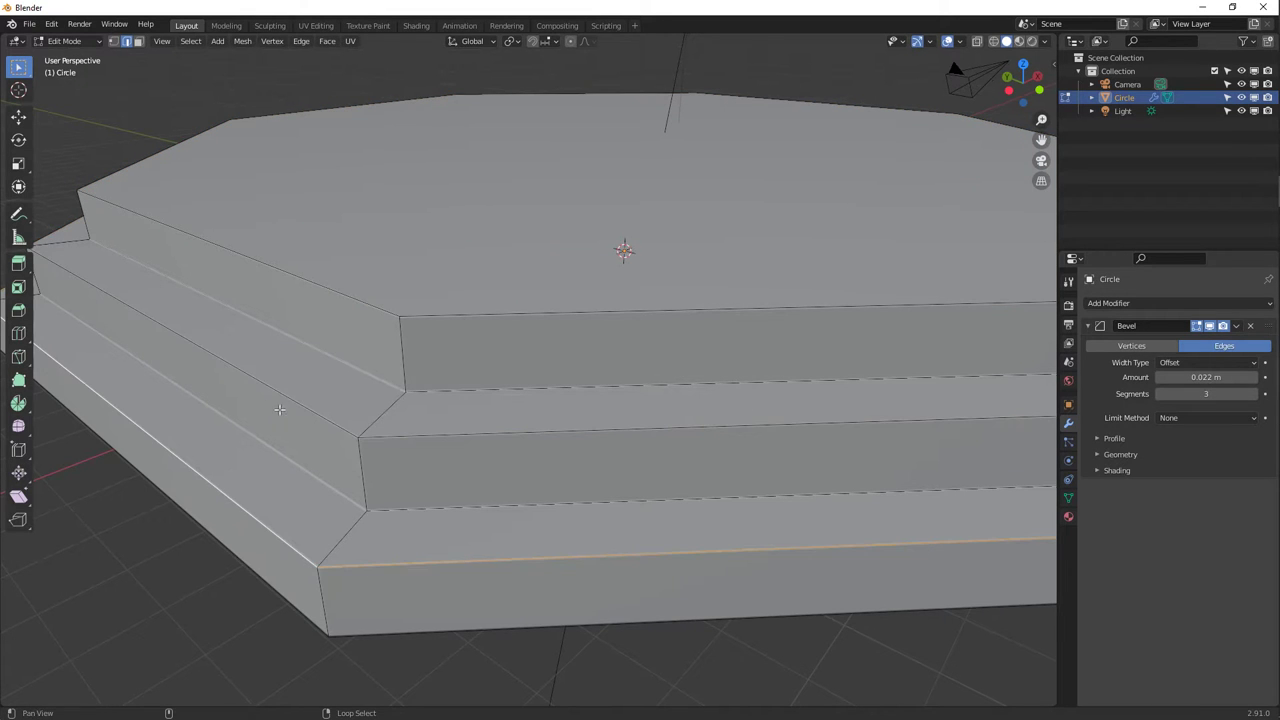
middle_click_drag(229, 486, 412, 352)
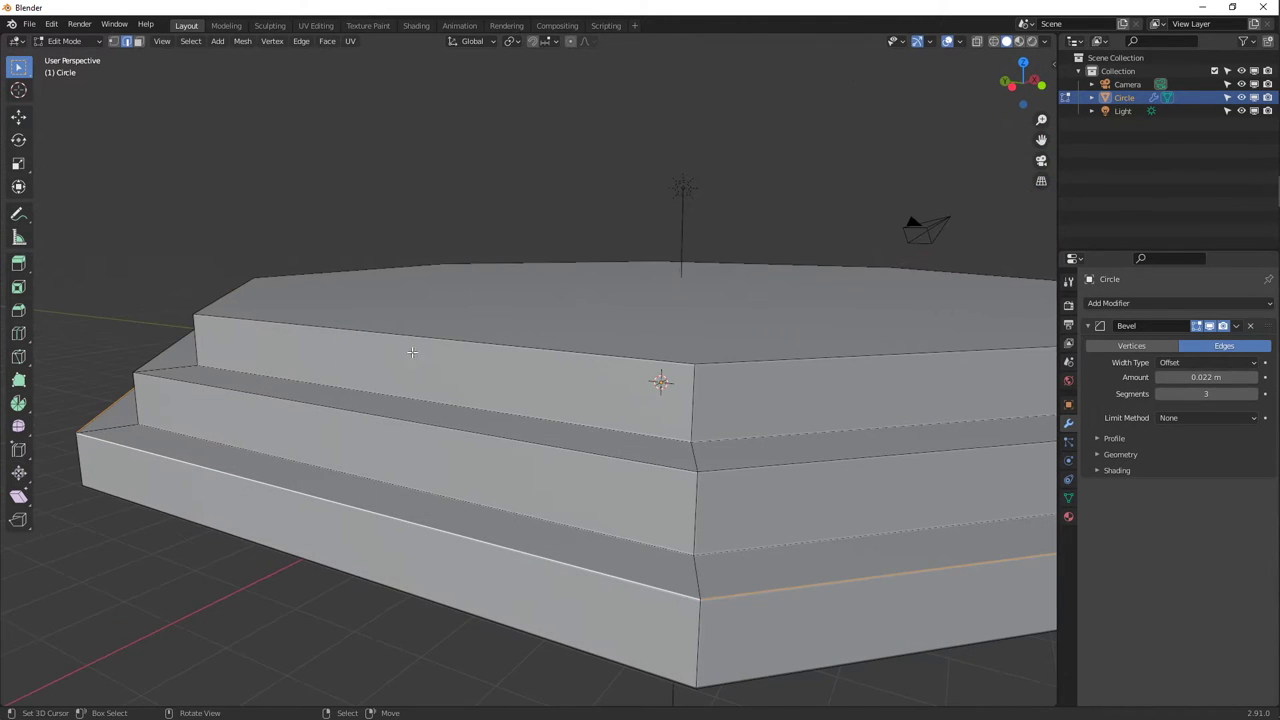
left_click(353, 349, "alt")
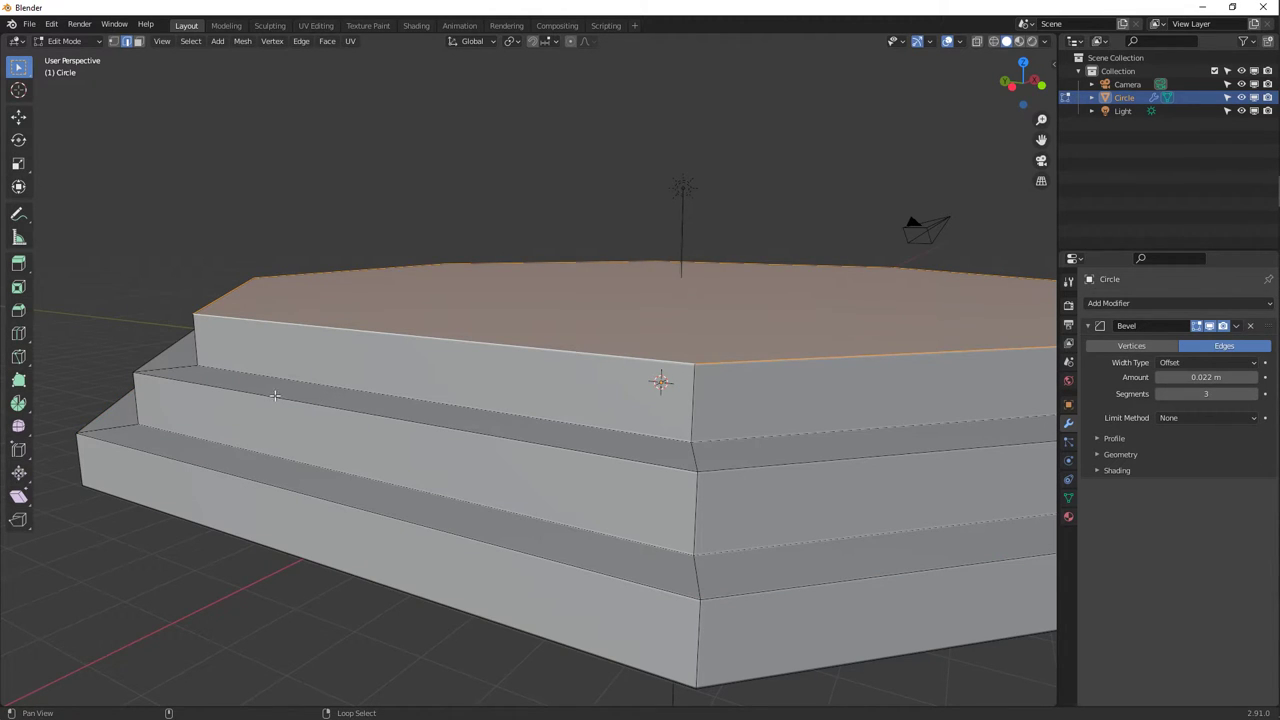
left_click(407, 409, "alt+shift")
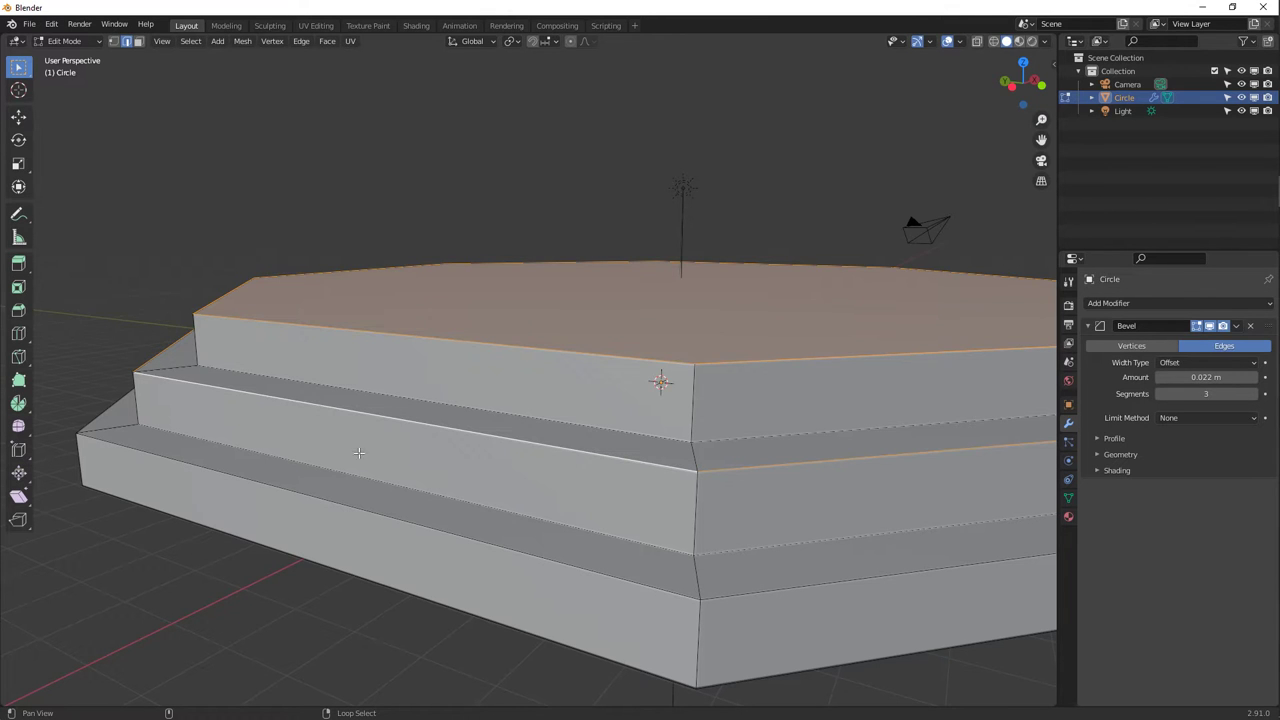
left_click(353, 511, "alt+shift")
Bevel the selected tier edge loops with a width of about 0.075 m and 5 segments.
scroll(320, 508, "down", 5)
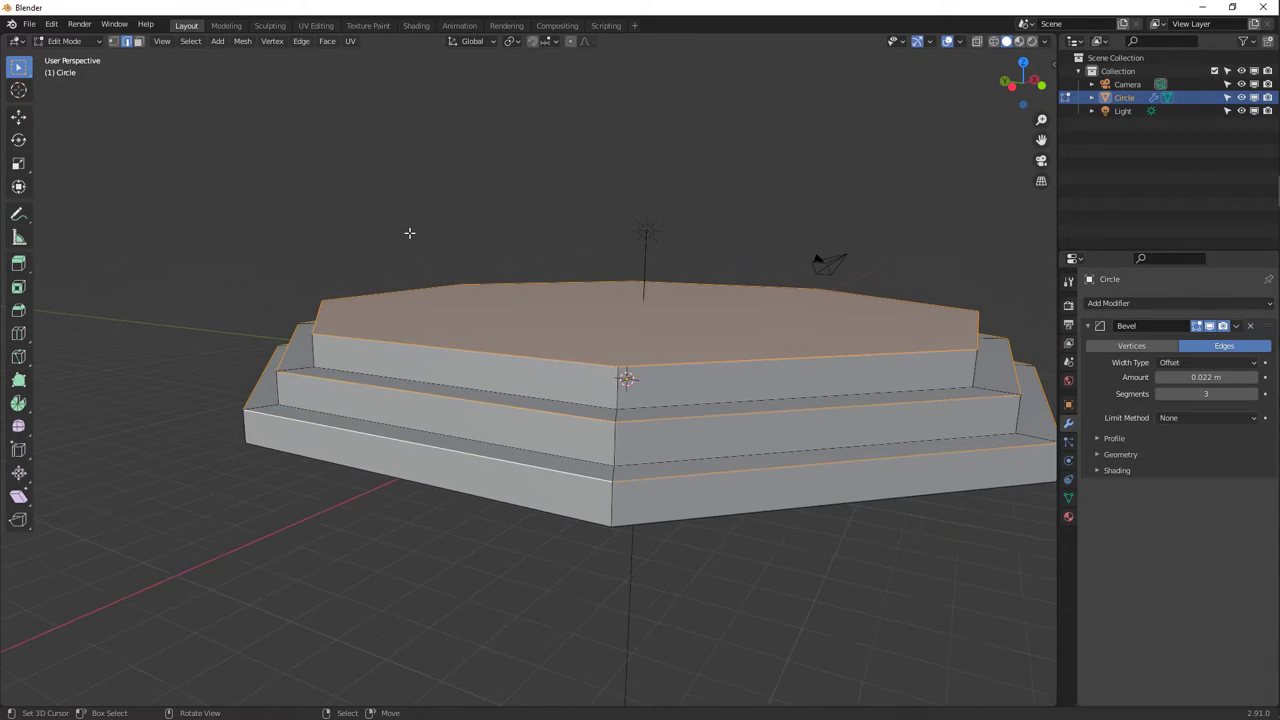
middle_click_drag(409, 233, 403, 403)
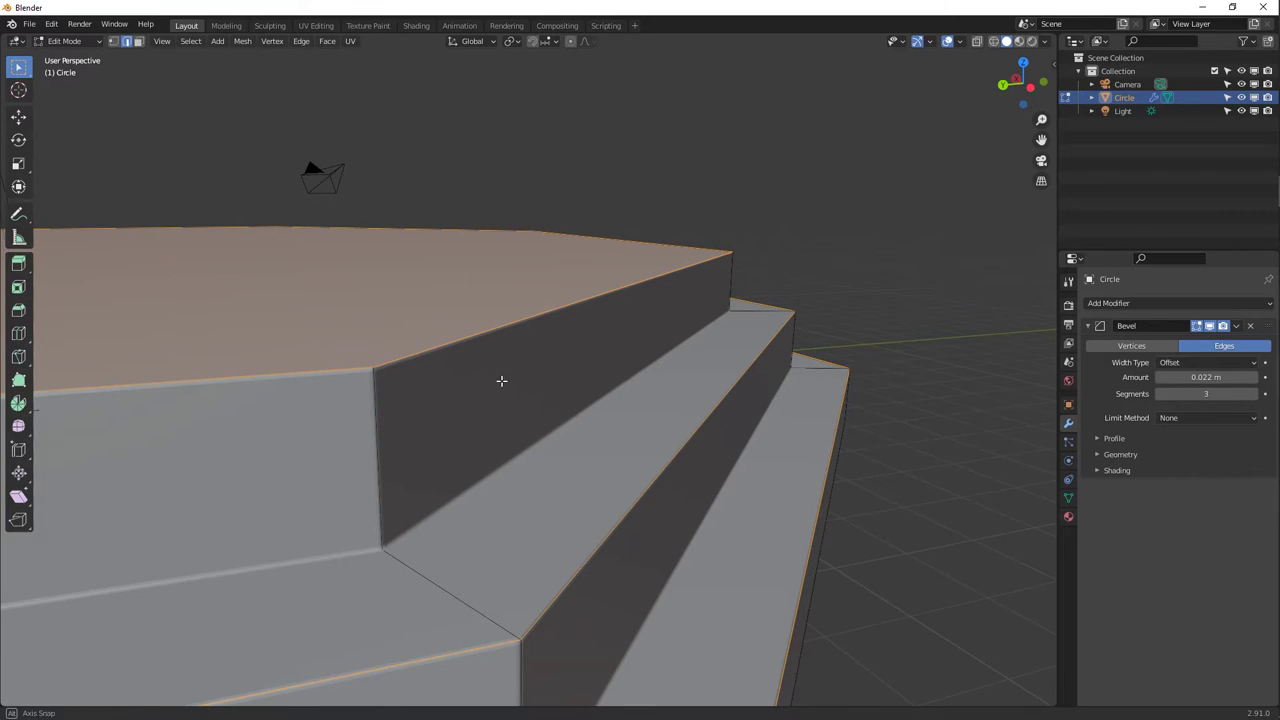
middle_click_drag(500, 380, 613, 377)
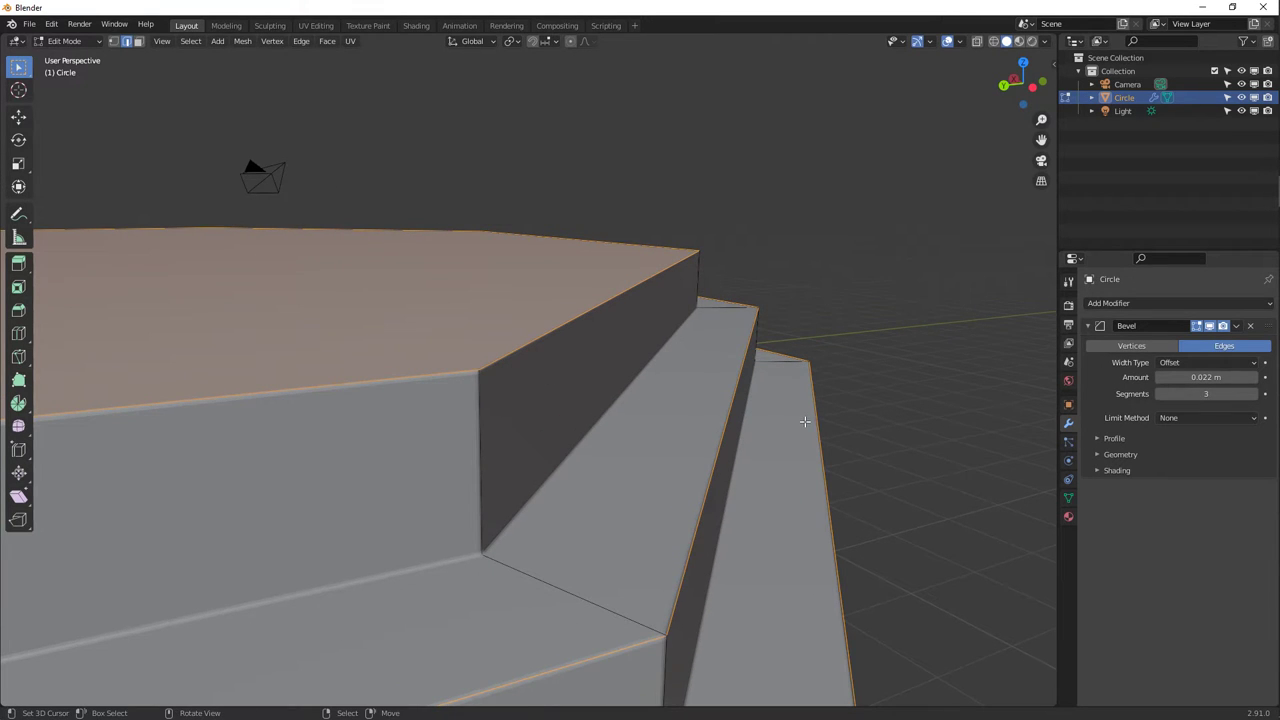
key("ctrl+b")
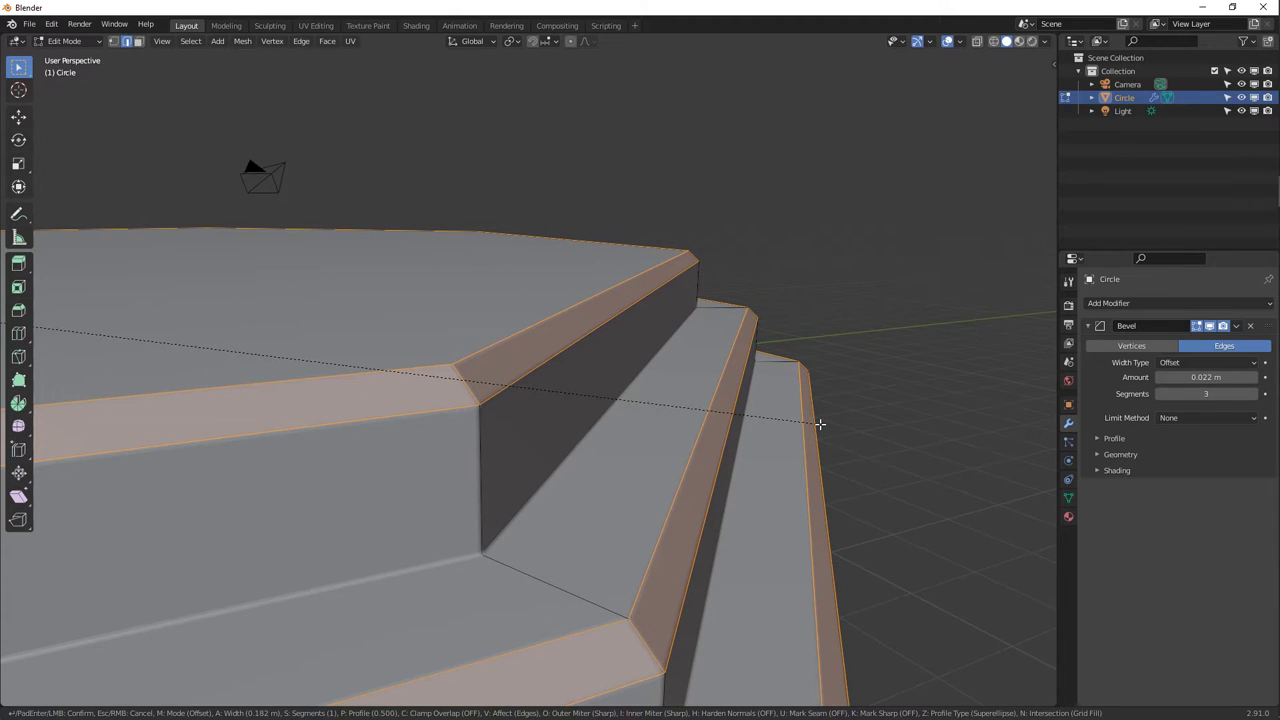
scroll(819, 424, "up", 4)
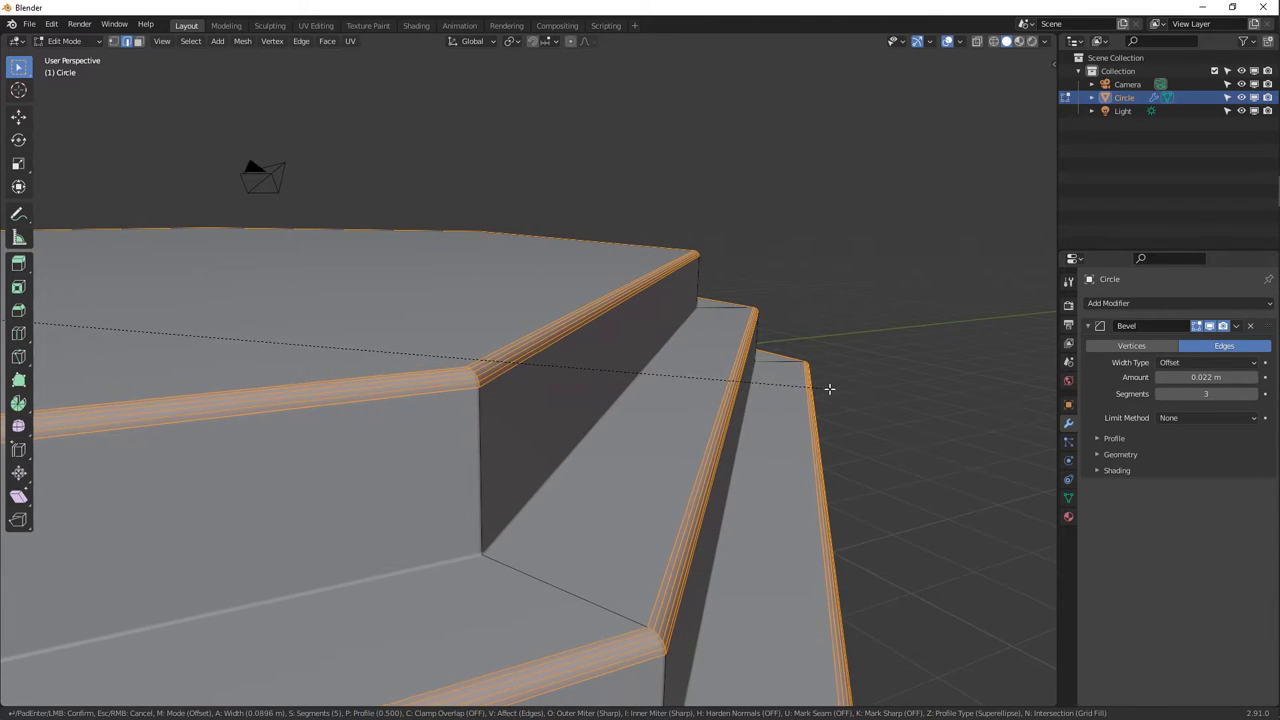
left_click(821, 388)
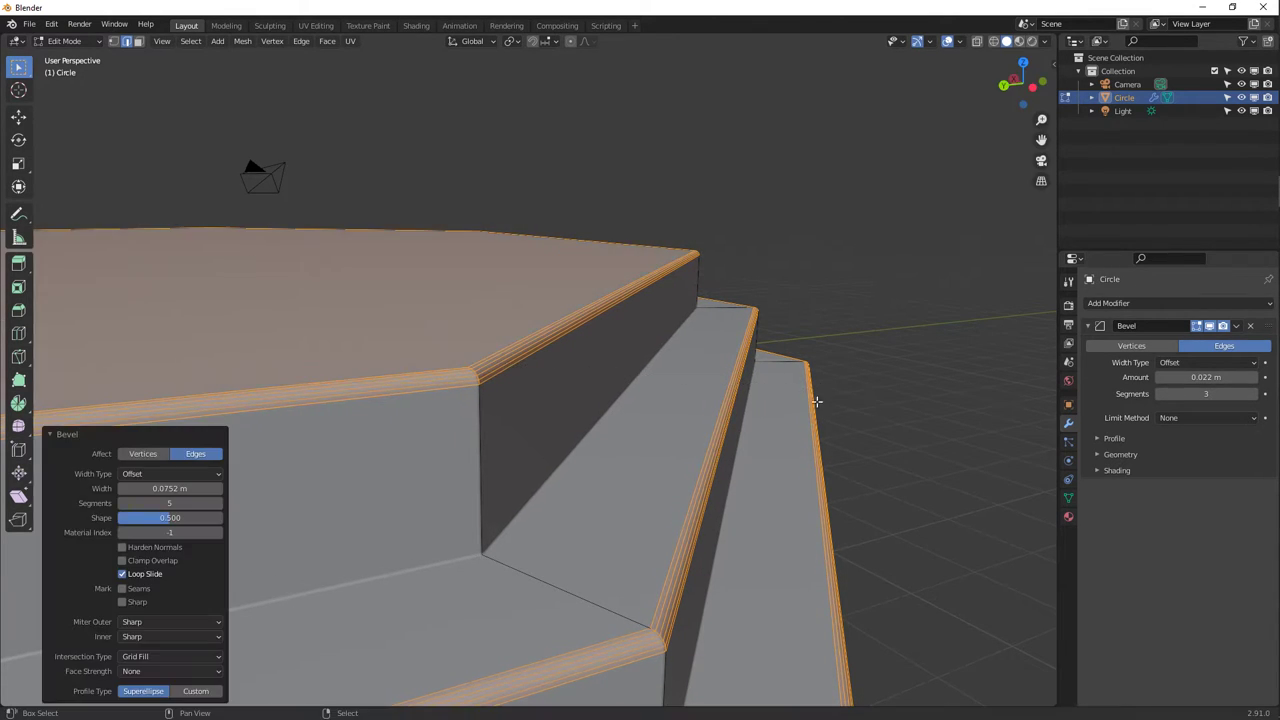
Deselect the large top face in face select mode, keeping only the beveled edge strips selected.
middle_click_drag(776, 392, 688, 338)
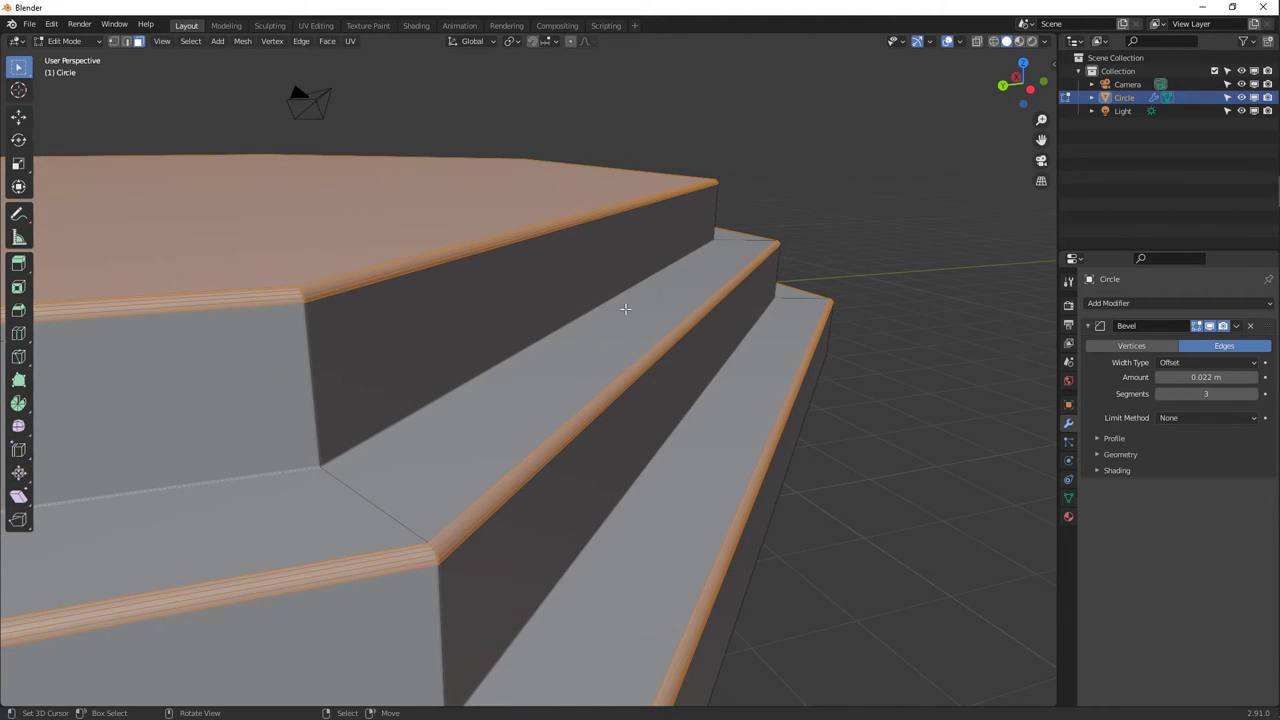
scroll(575, 351, "up", 4)
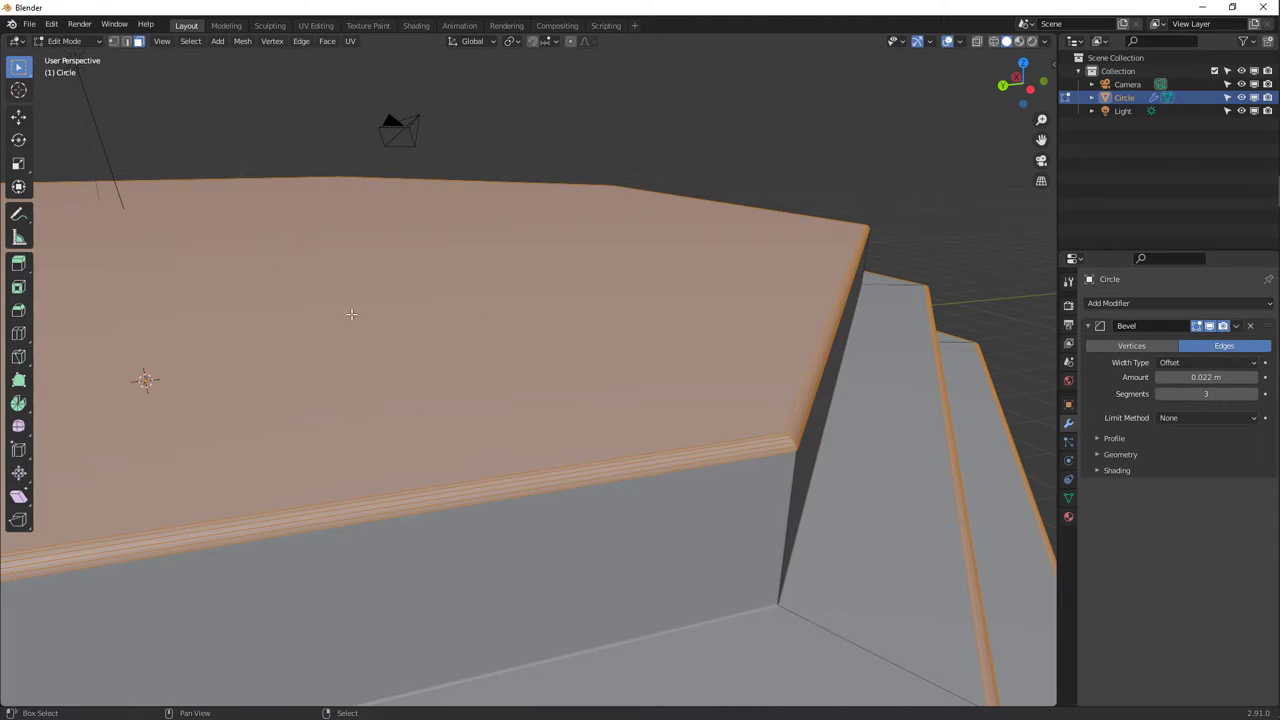
left_click(214, 276, "shift")
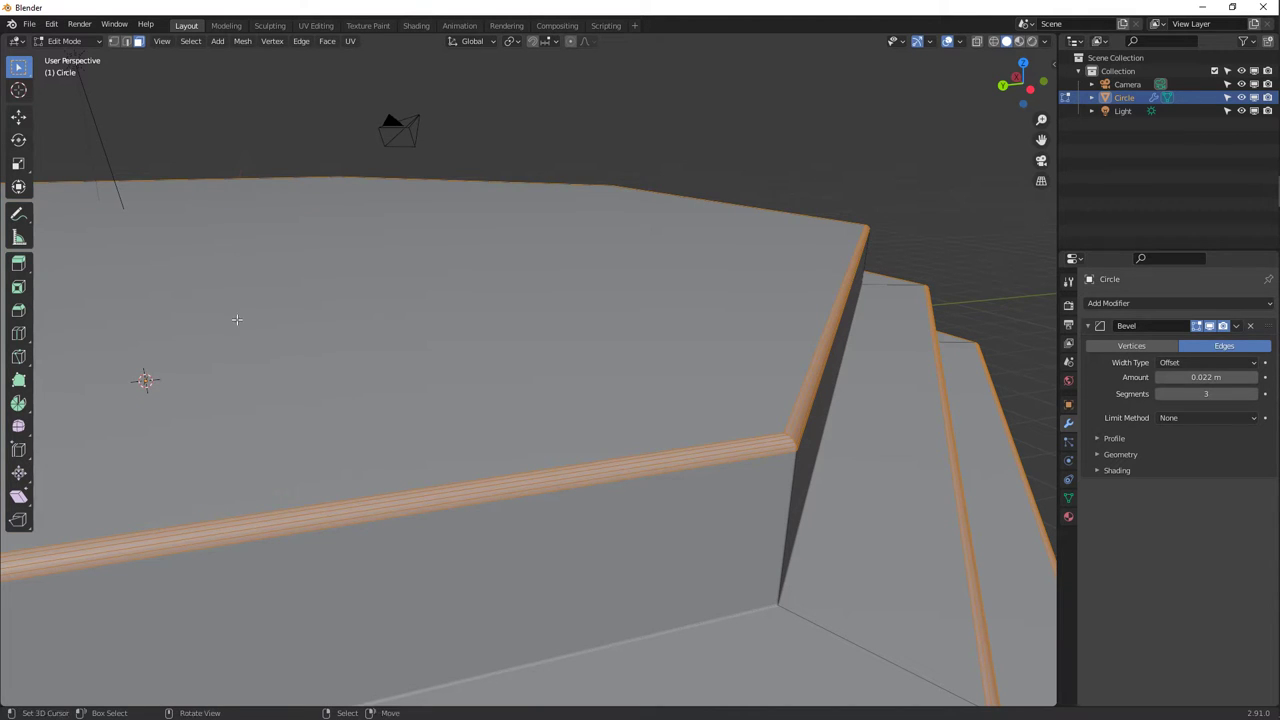
middle_click_drag(651, 316, 486, 268)
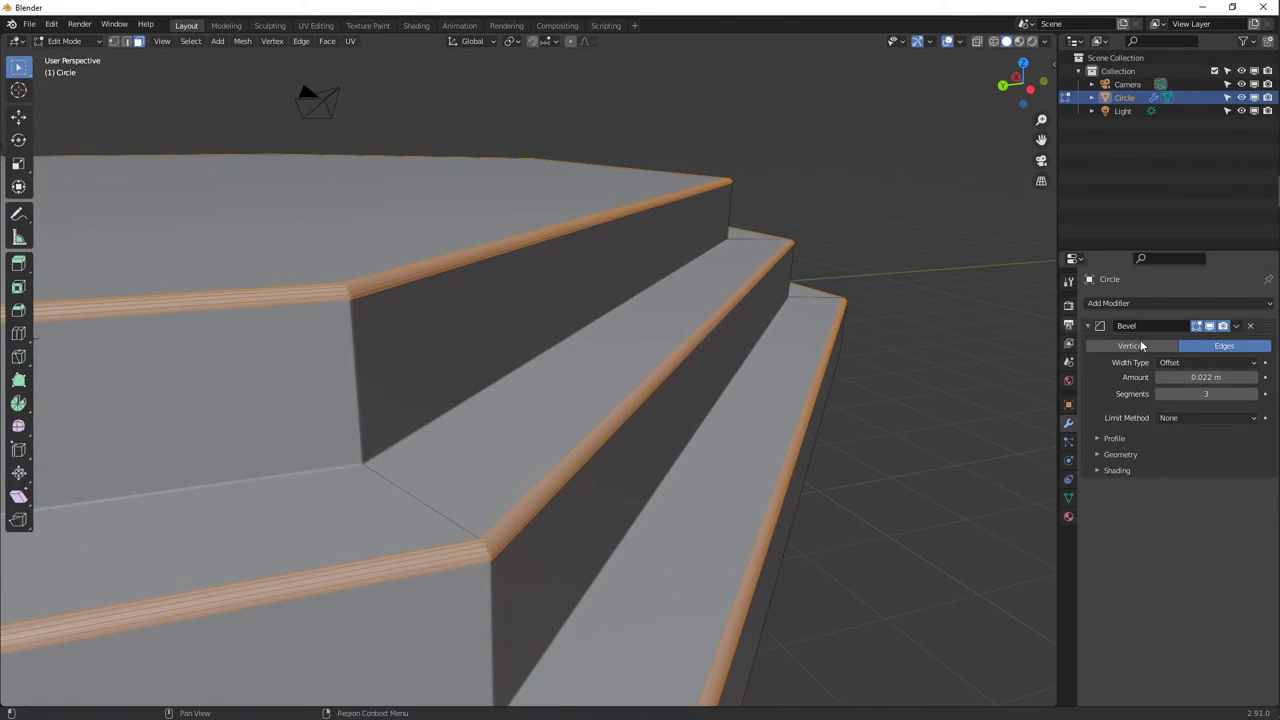
Create a vertex group named "Golden edge" and assign the selected beveled strips to it.
left_click(1068, 499)
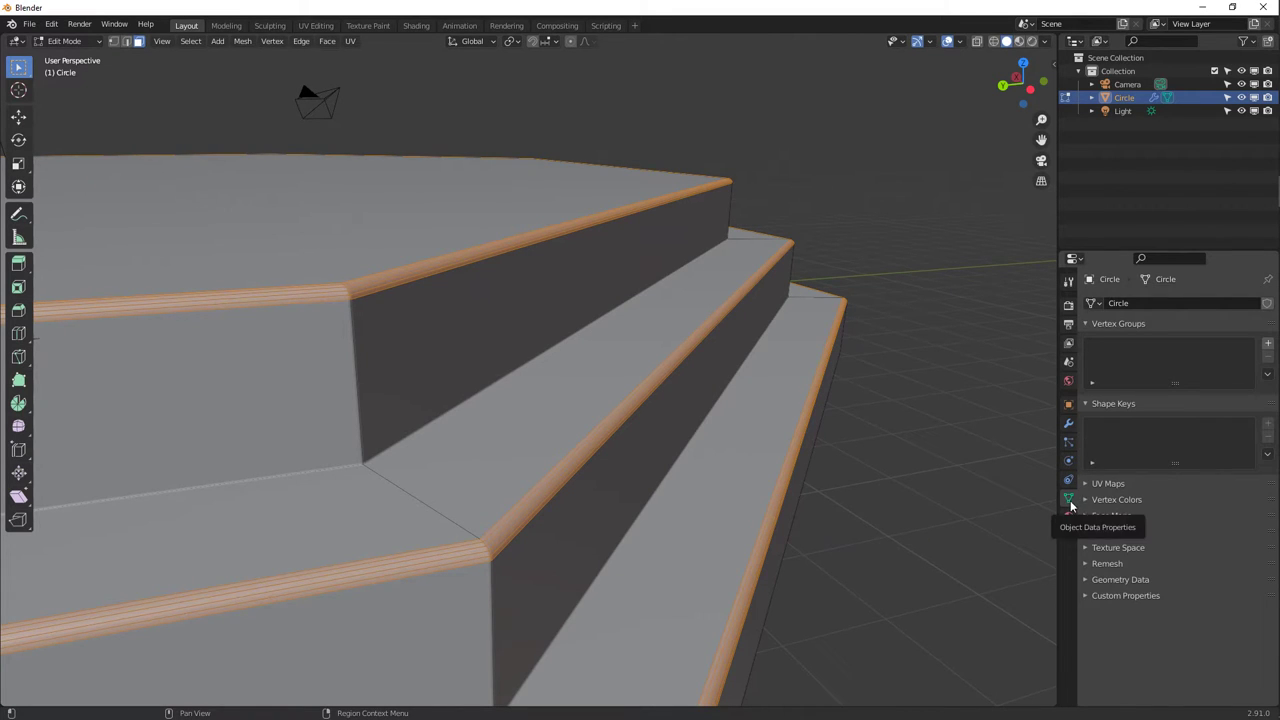
left_click(1268, 343)
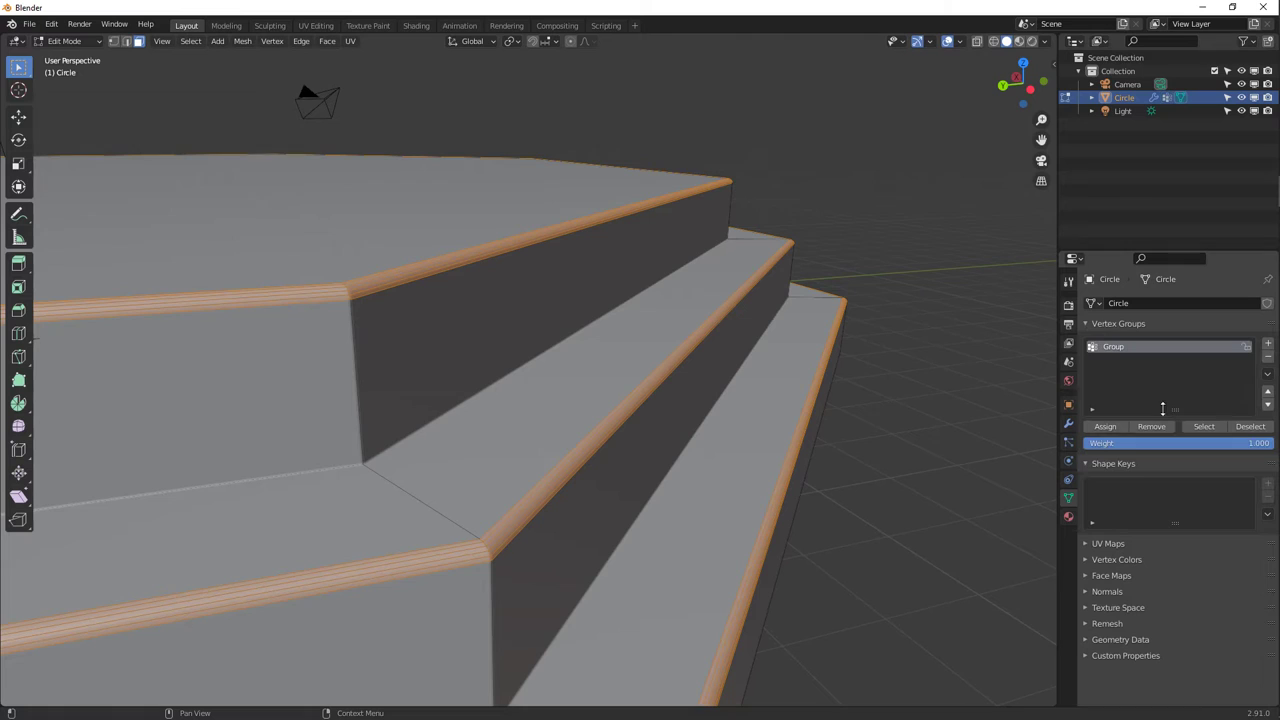
double_click(1120, 347)
type("Golden edge")
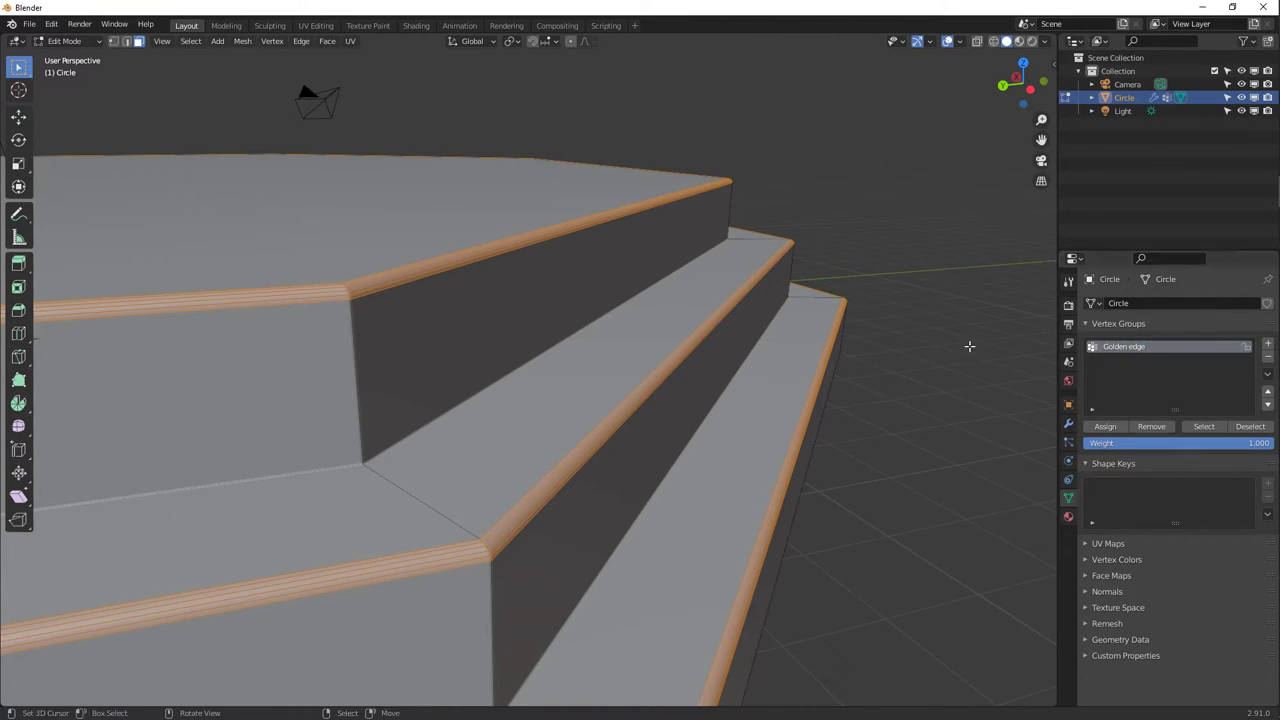
left_click(1105, 426)
Create a new material for the platform and name it "Stone".
middle_click_drag(590, 349, 721, 353)
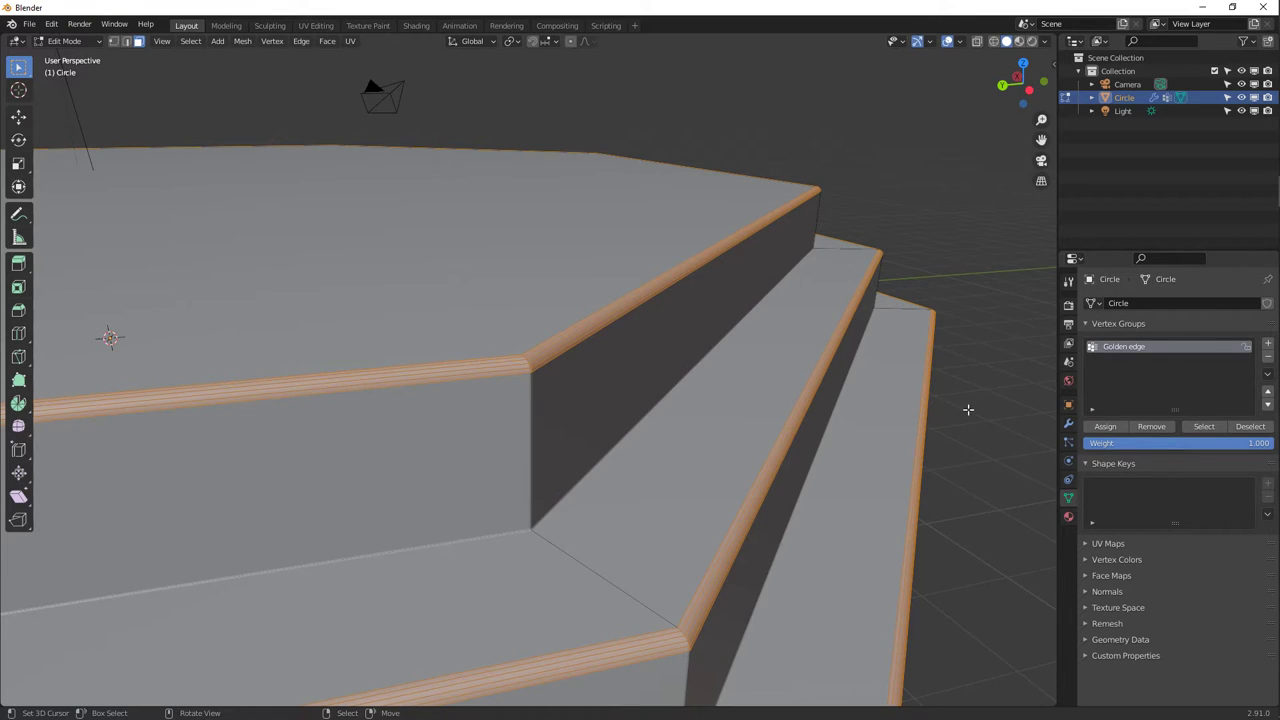
left_click(1068, 516)
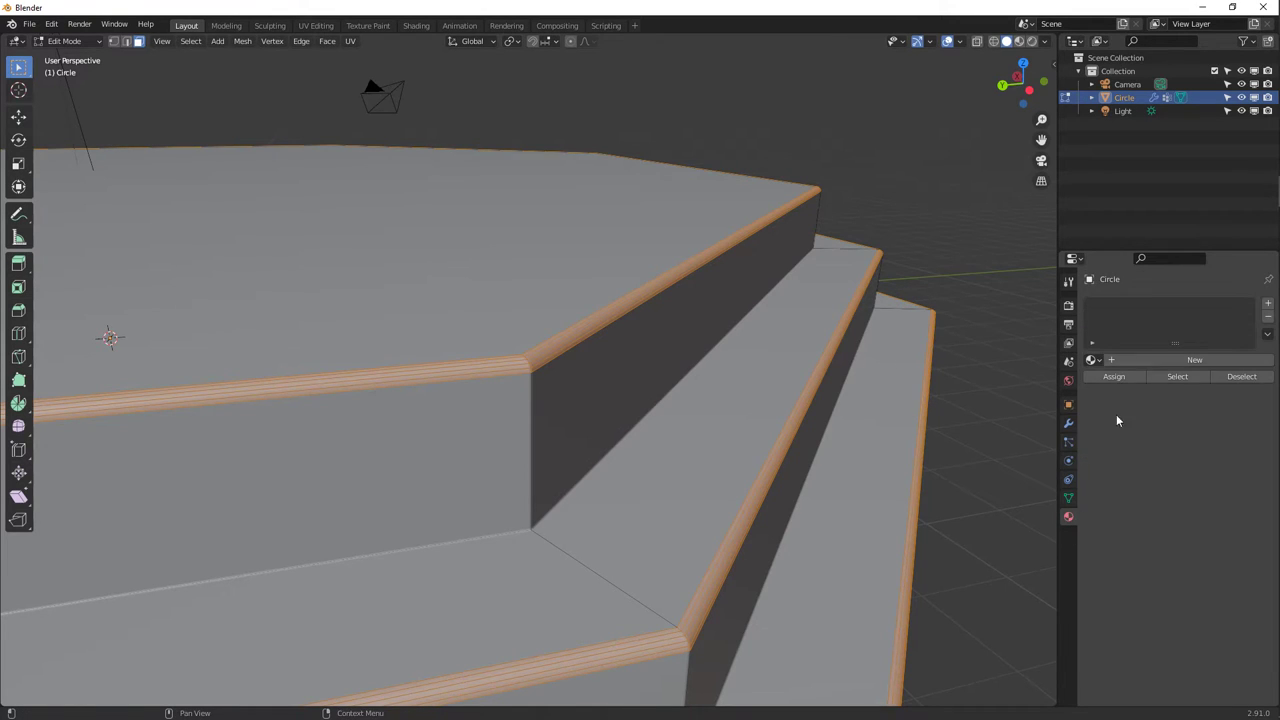
left_click(1145, 361)
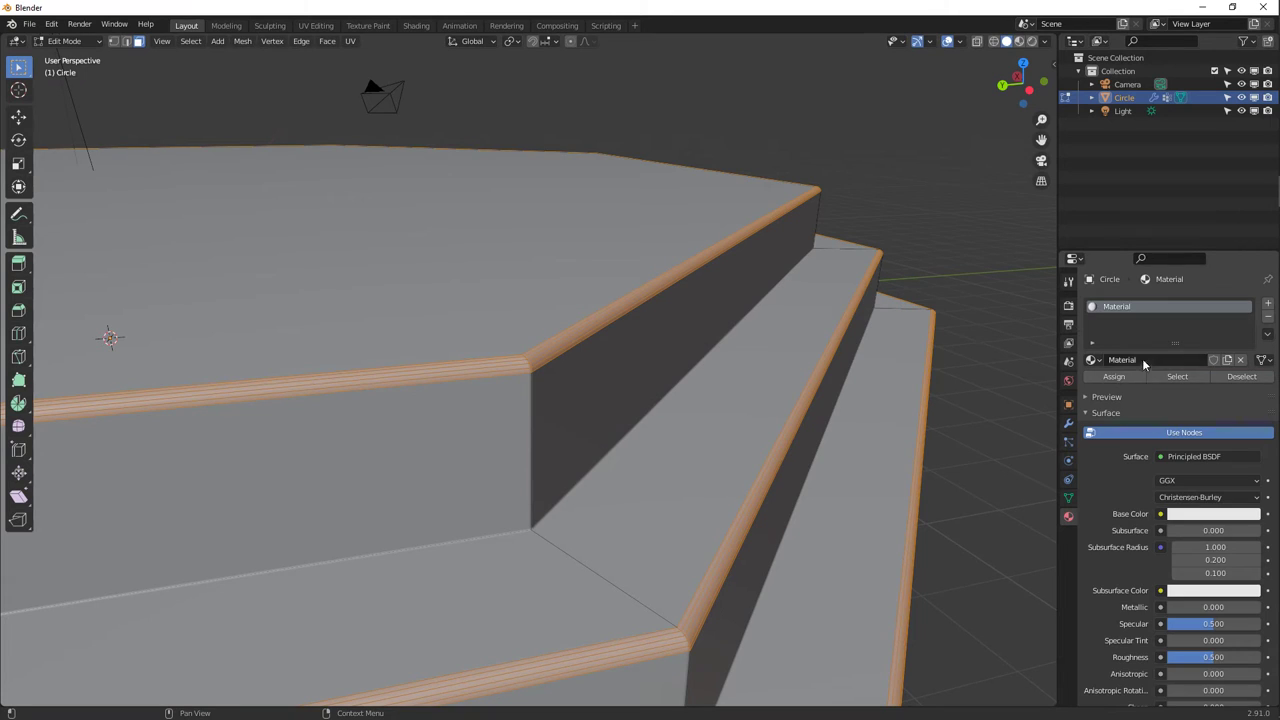
left_click(1145, 361)
type("S")
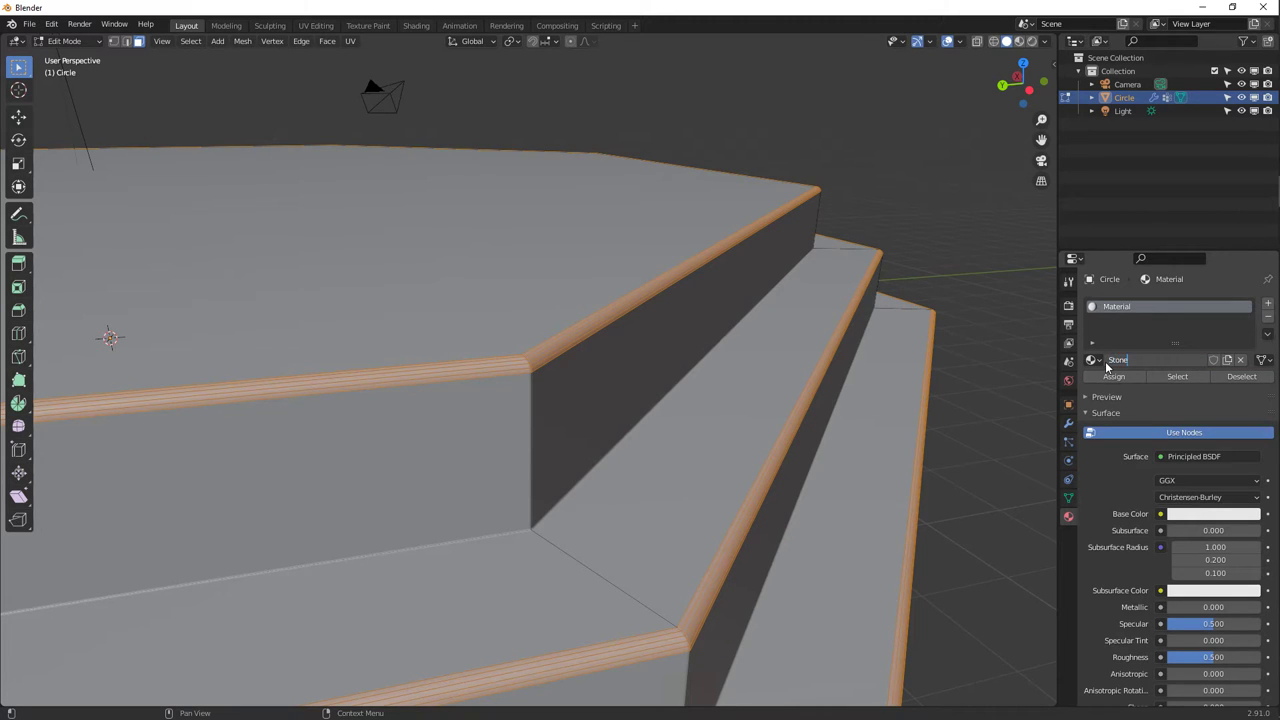
type("tone")
key("Return")
Add a second material slot with a new material named "Gold".
left_click(1267, 303)
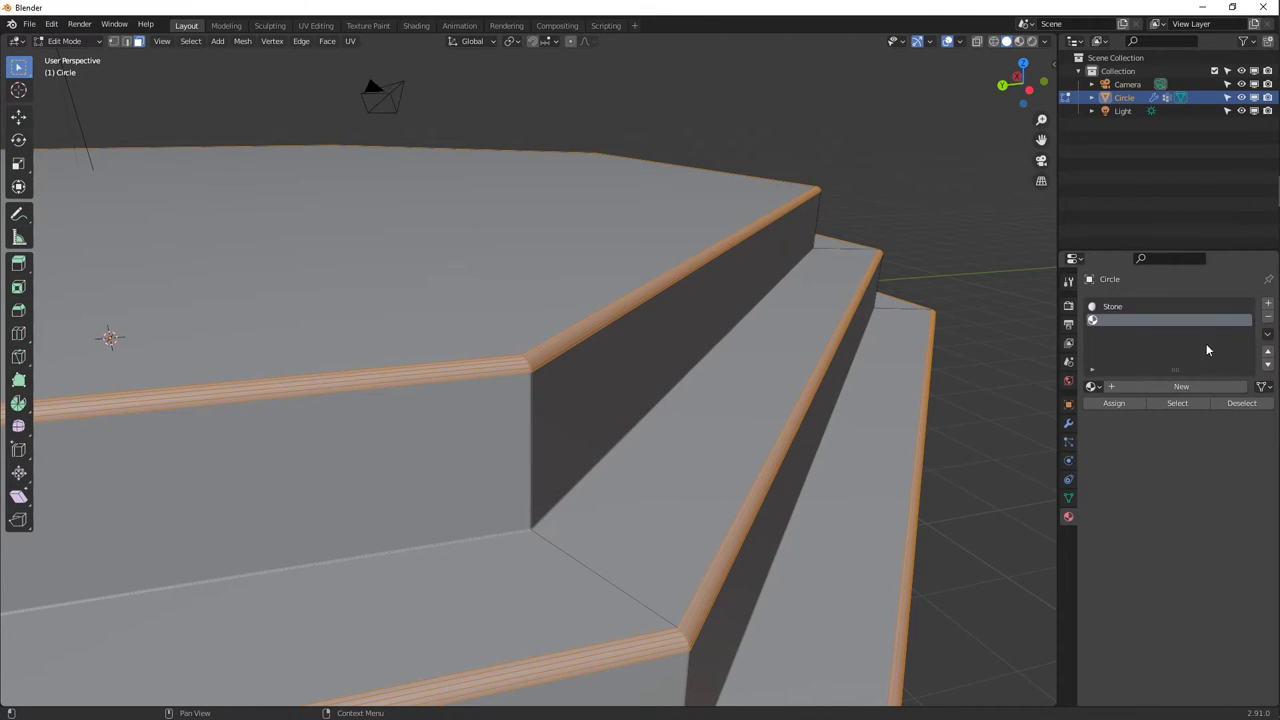
left_click(1146, 386)
double_click(1146, 386)
type("Gold")
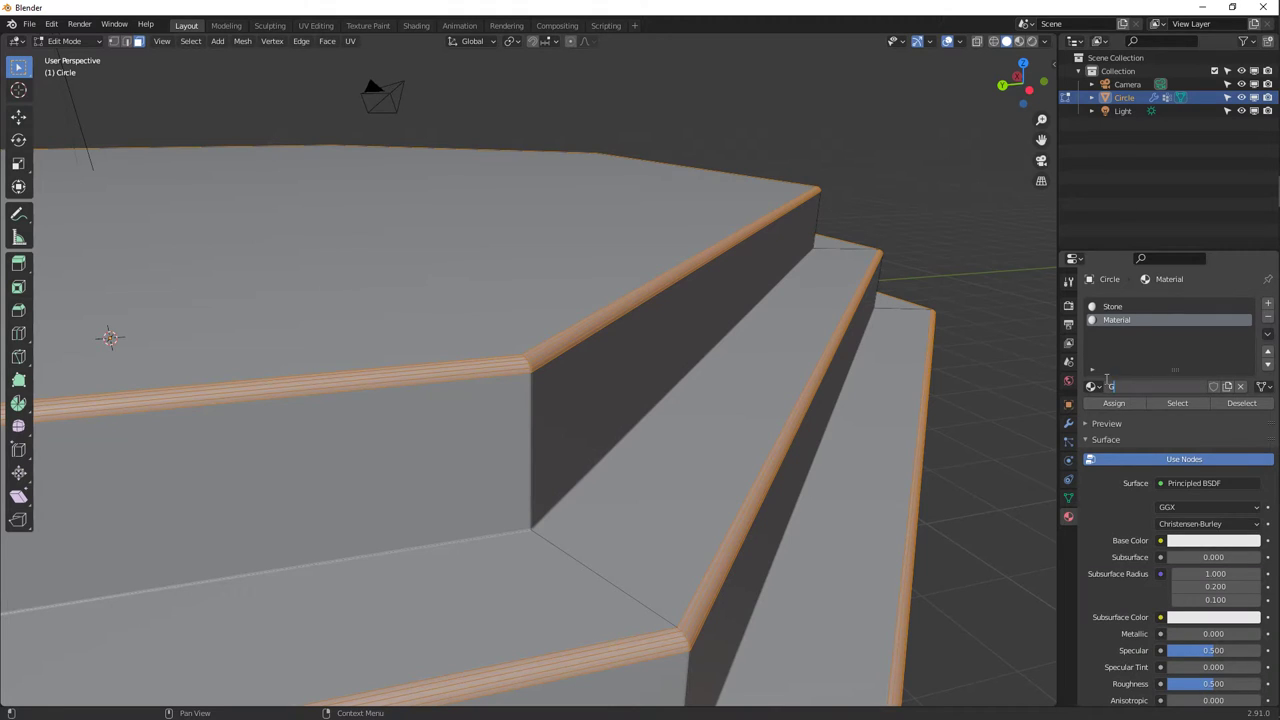
key("Return")
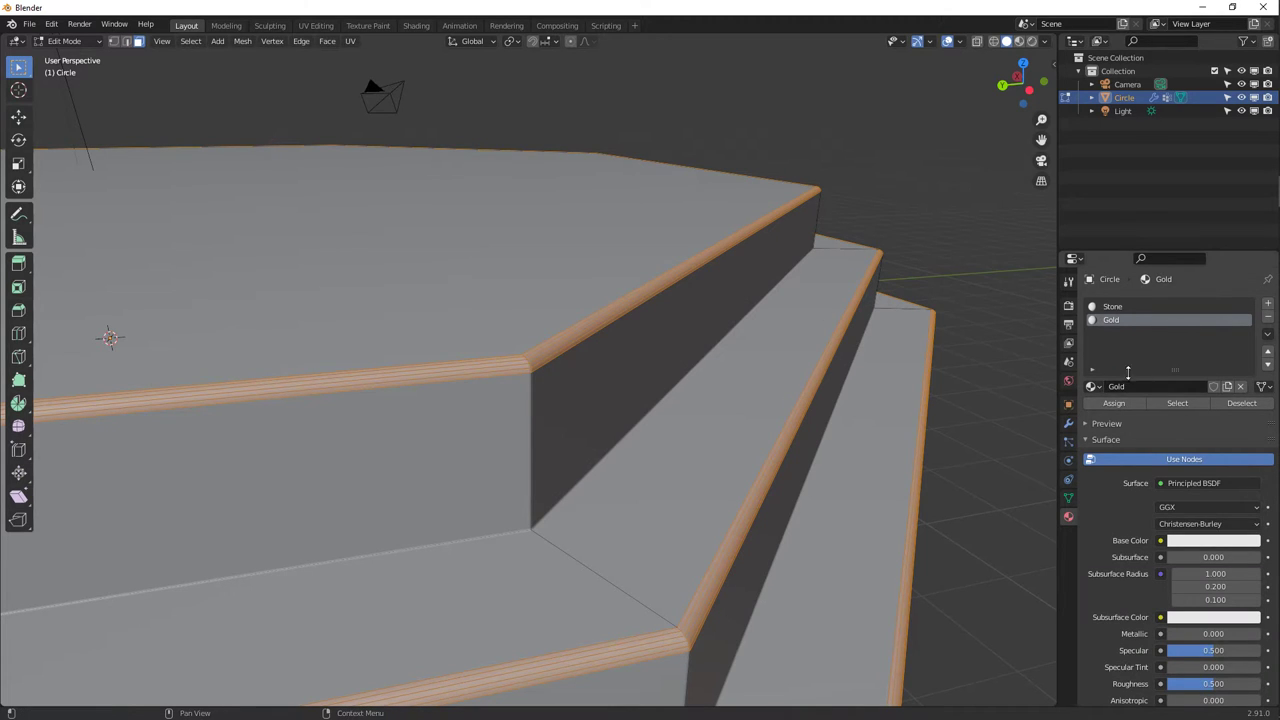
Assign the Gold material to the selected beveled strips and view the platform in Object Mode with Material Preview shading.
left_click(1122, 405)
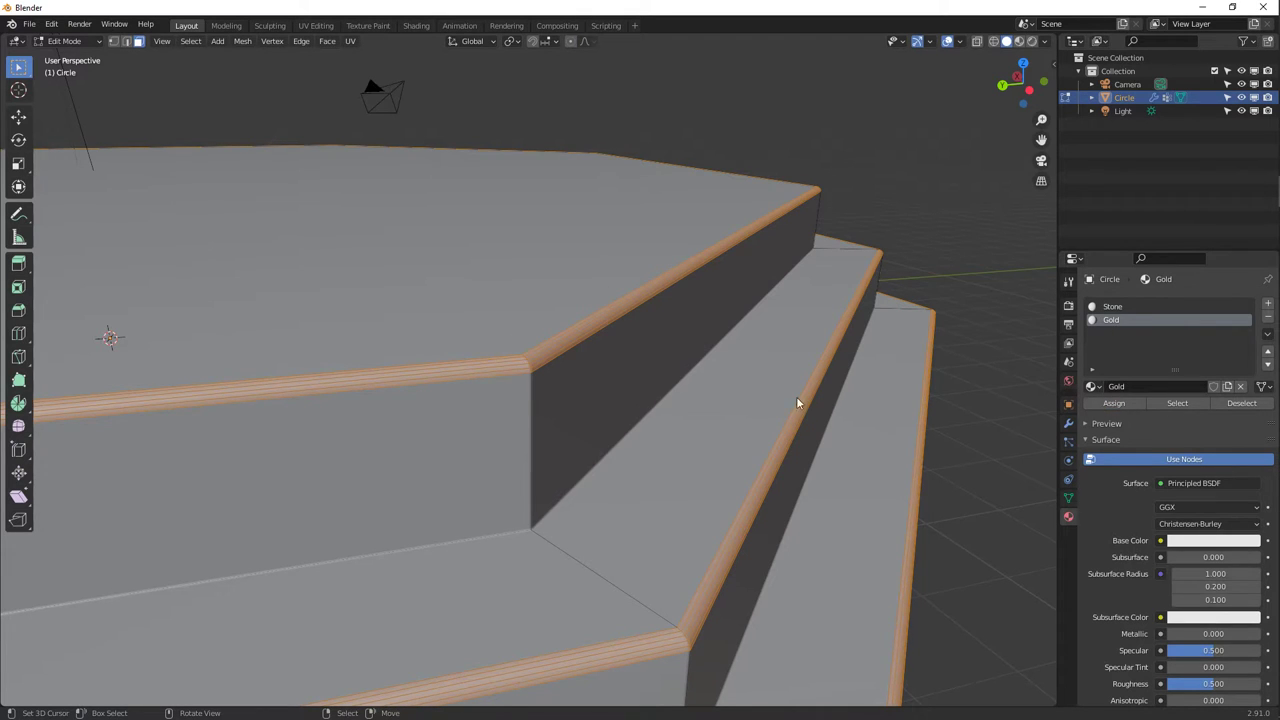
key("Tab")
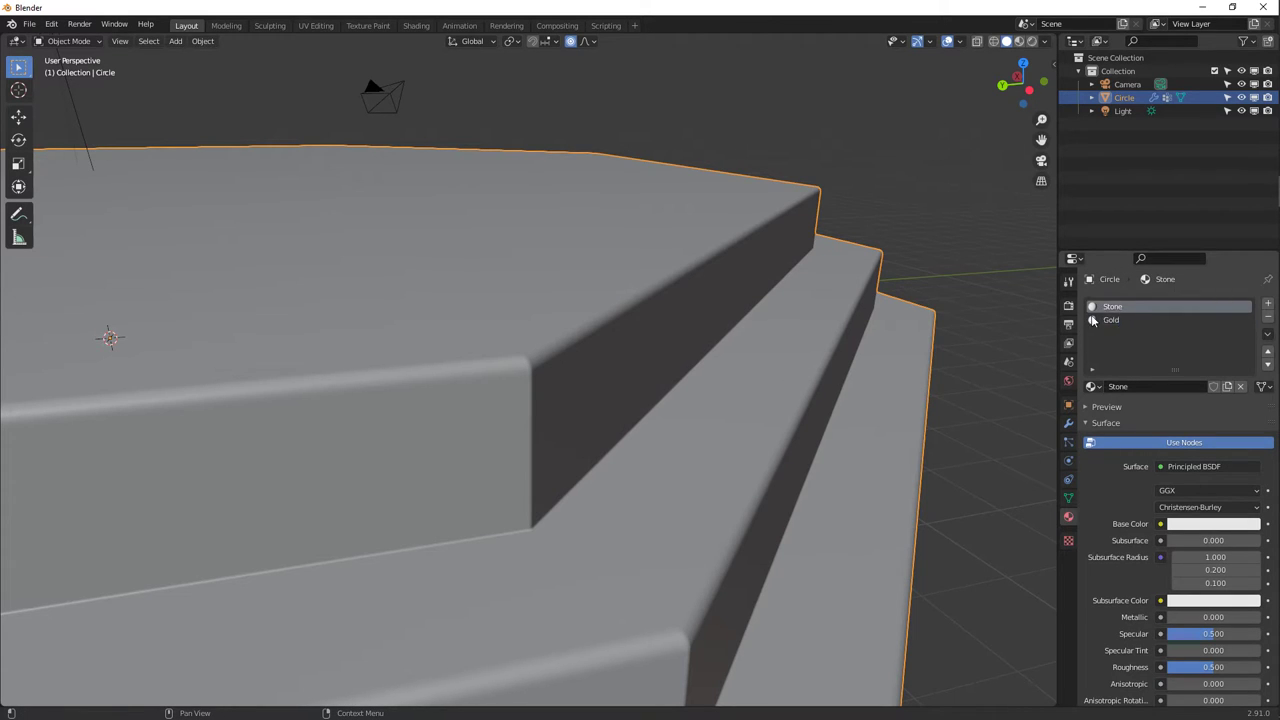
left_click(1020, 42)
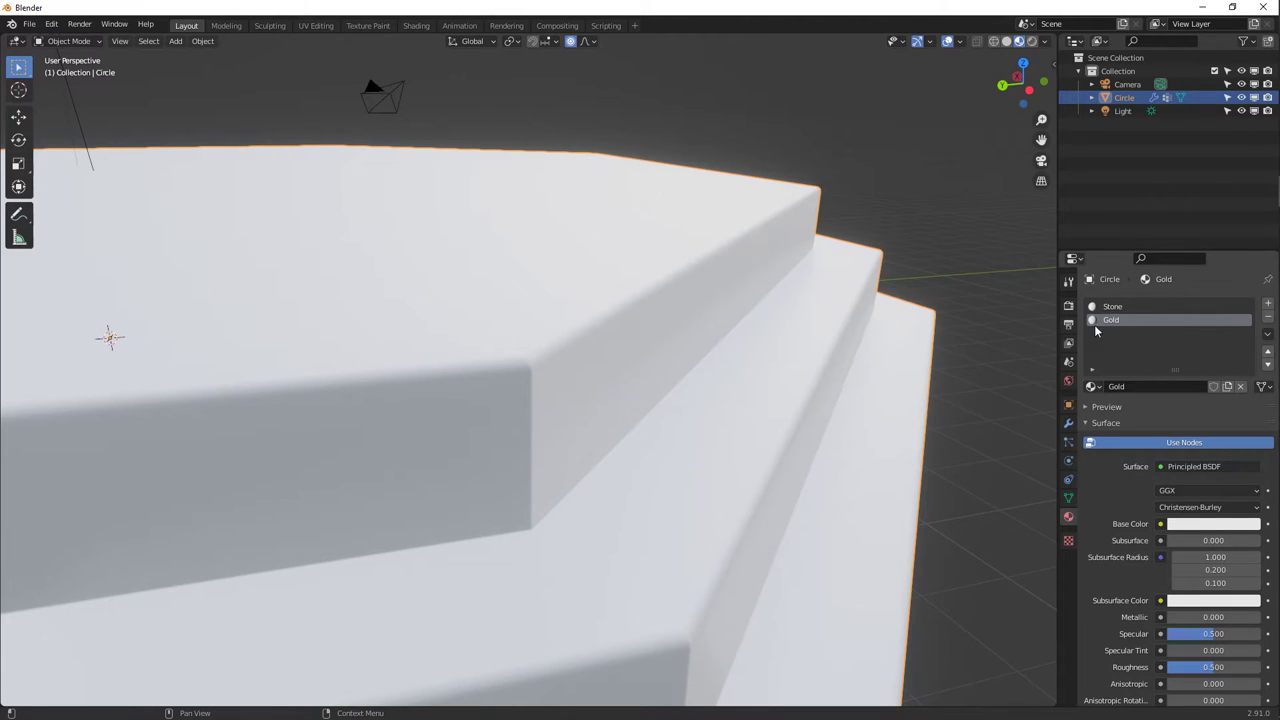
Give the Gold material a golden-yellow base color, with metallic at 1.000, specular at 0.734 and roughness at about 0.30.
left_click(1195, 524)
left_click_drag(1183, 406, 1158, 421)
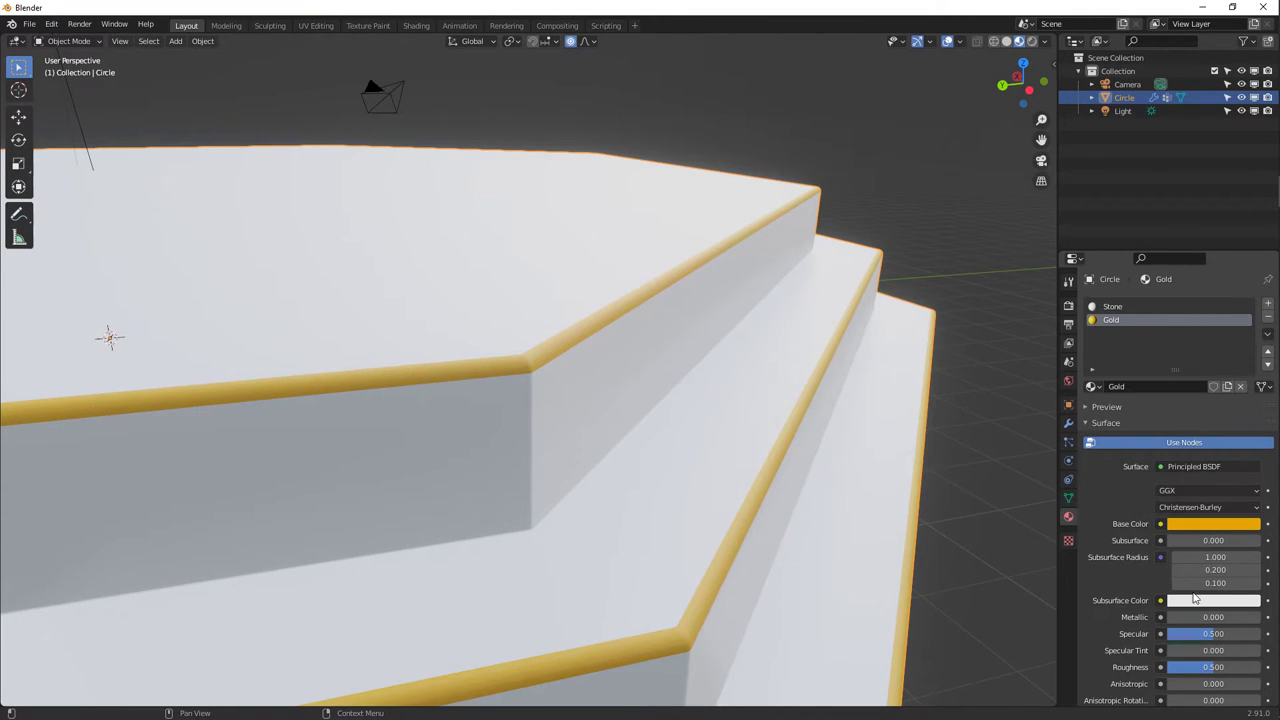
left_click_drag(1175, 617, 1240, 617)
scroll(1118, 617, "down", 3)
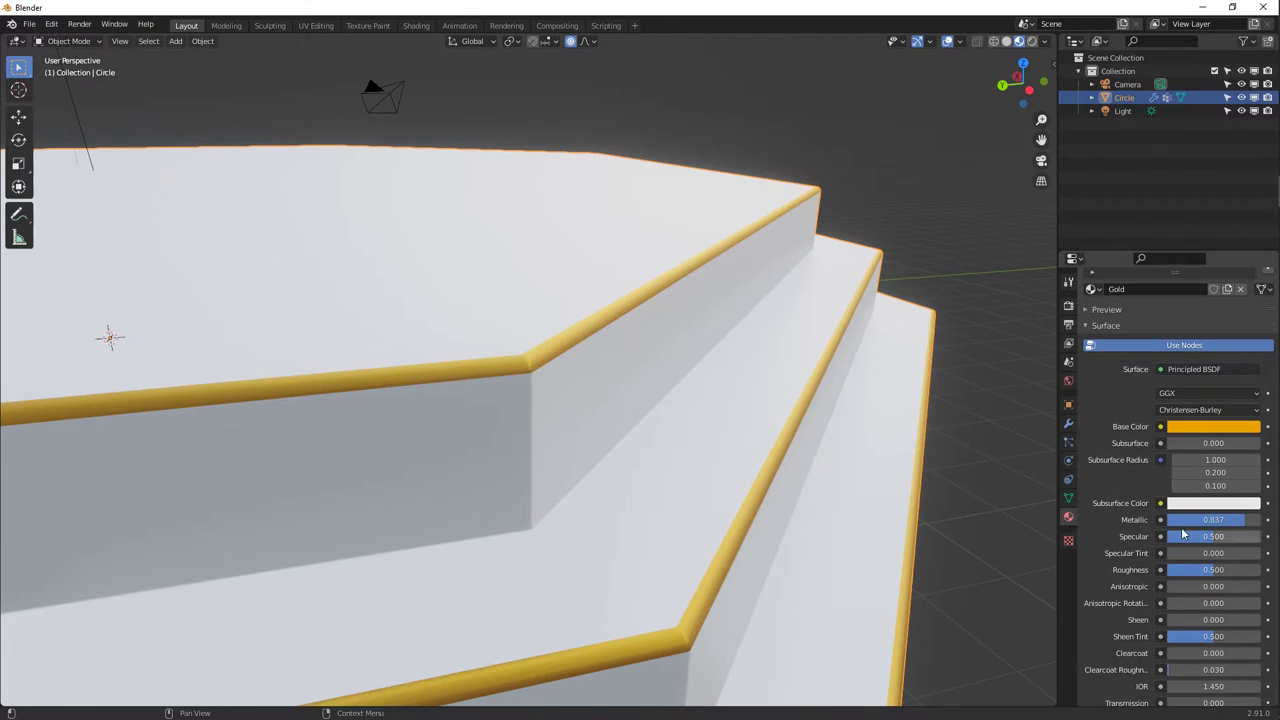
left_click_drag(1213, 536, 1192, 582)
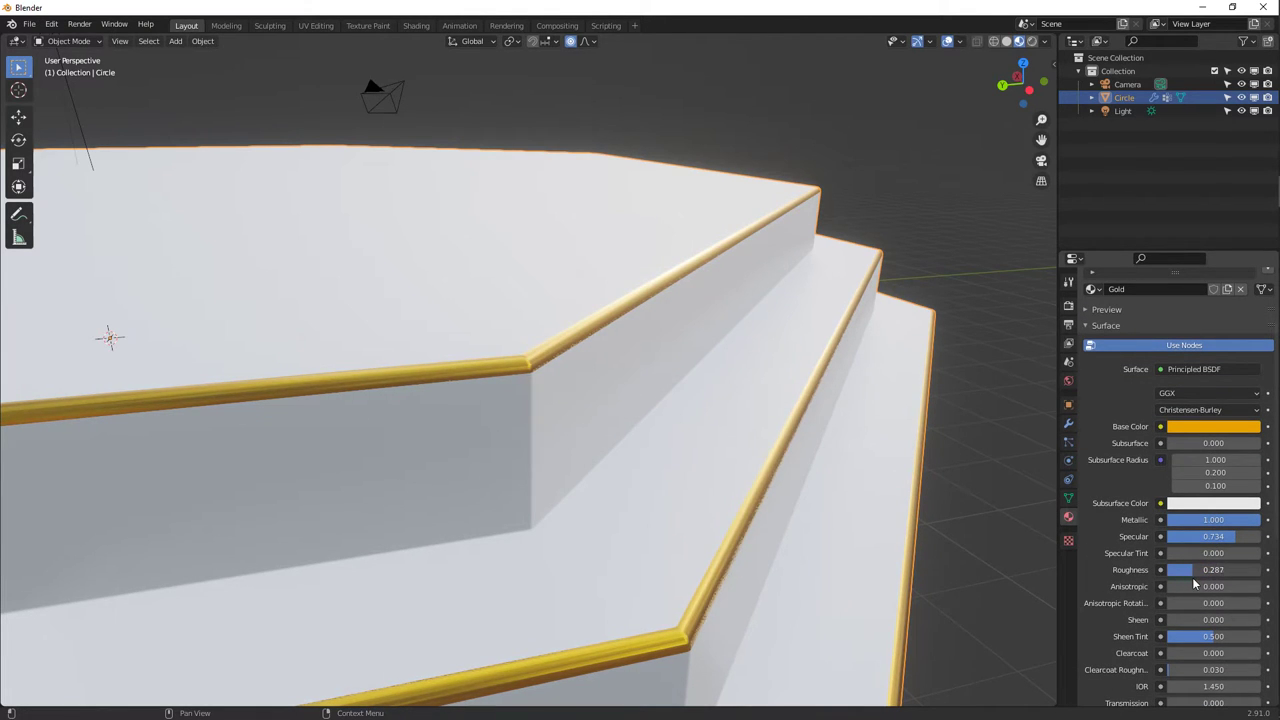
Examine the gold edging on the platform's tiers from several angles, near and far.
middle_click_drag(830, 518, 705, 437)
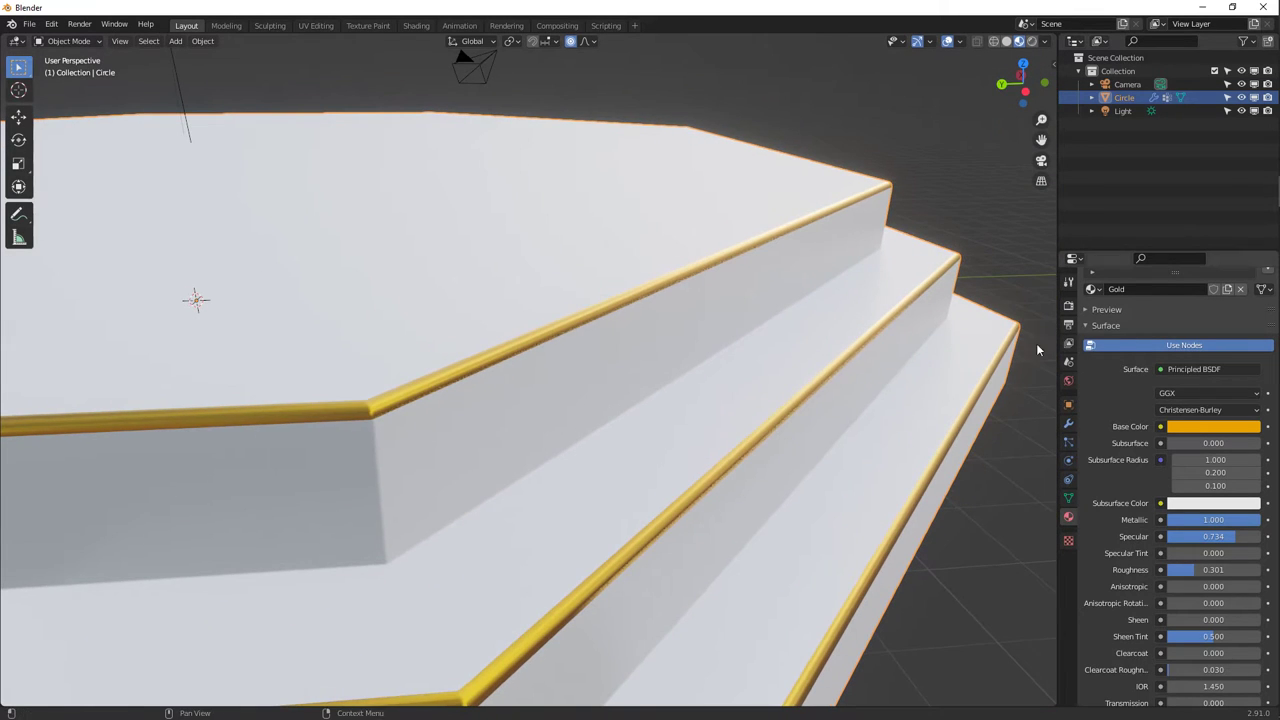
scroll(731, 367, "down", 2)
scroll(731, 369, "down", 4)
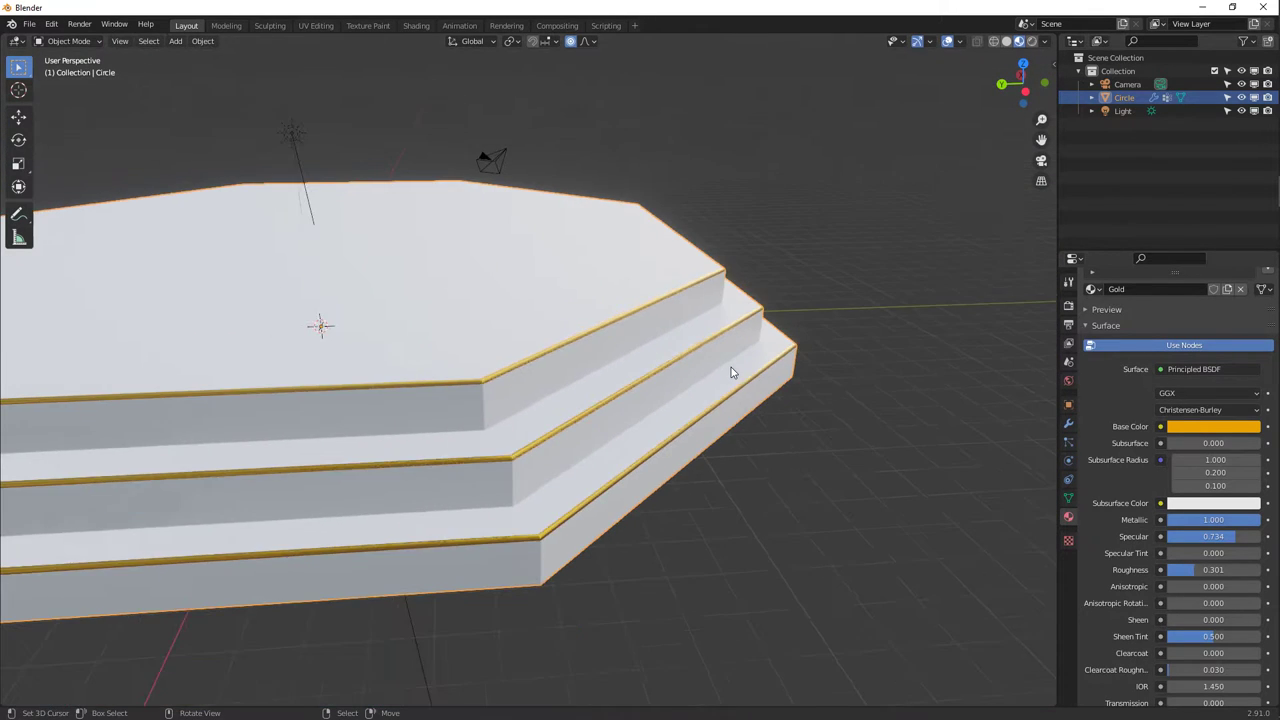
middle_click_drag(731, 367, 751, 352)
middle_click_drag(667, 340, 503, 440)
scroll(690, 368, "down", 2)
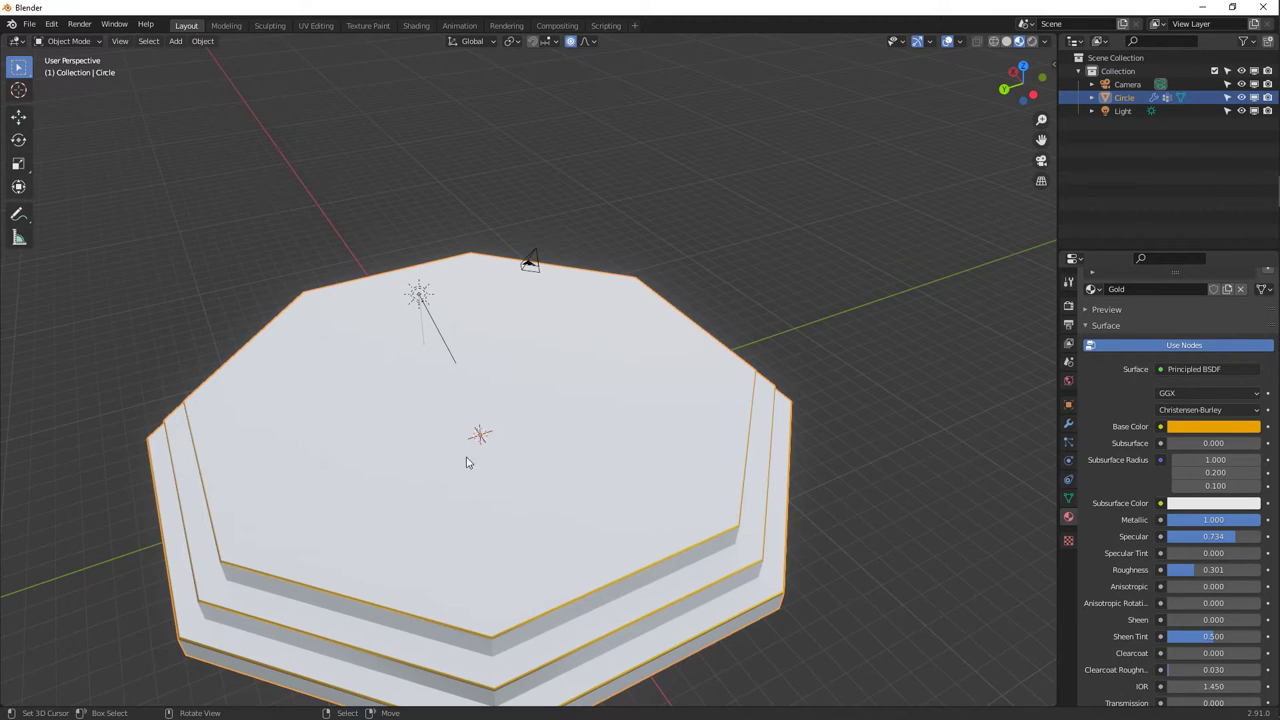
middle_click_drag(537, 451, 832, 243)
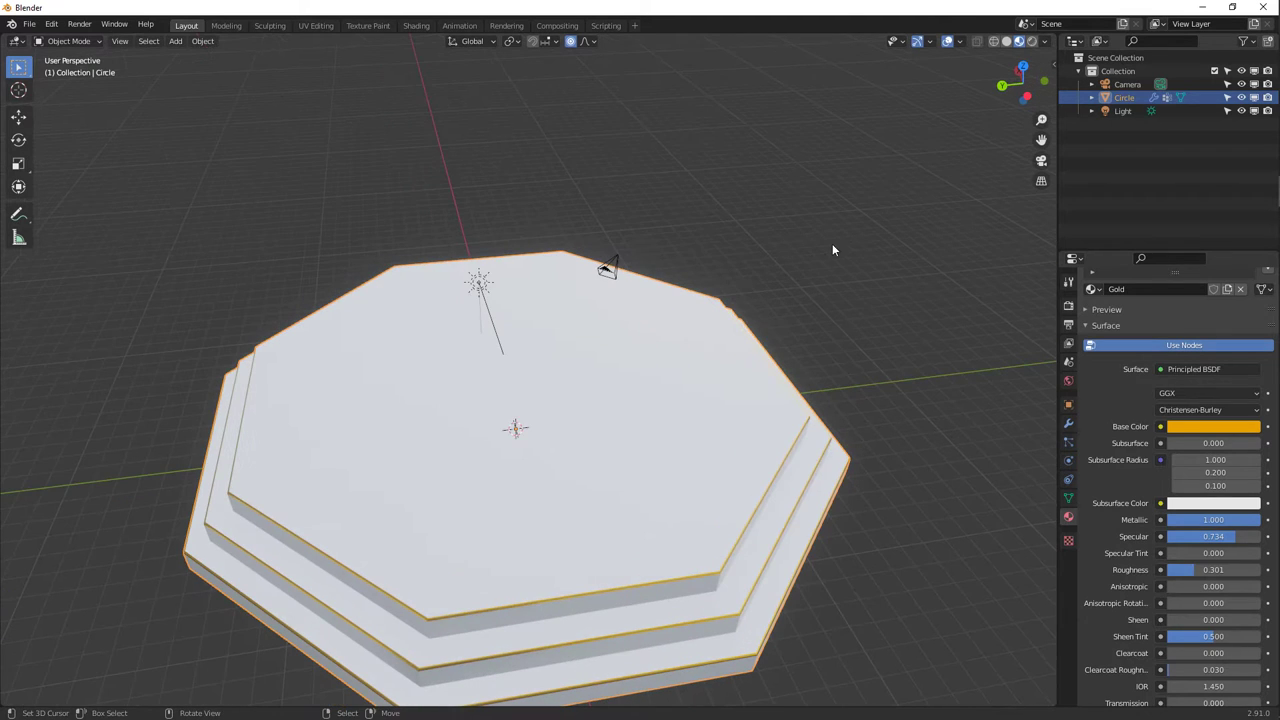
Reset the 3D cursor to the world origin and add a cylinder mesh with 80 vertices there.
right_click(832, 243, "shift")
key("shift+c")
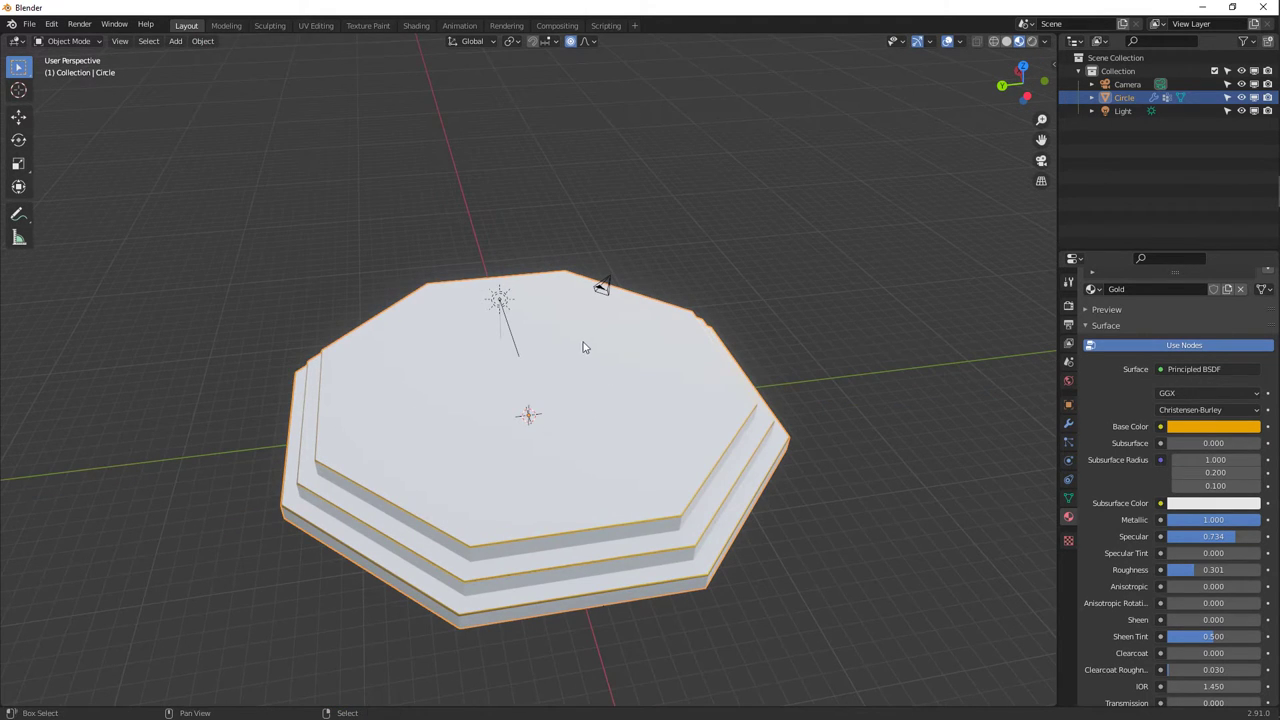
key("shift+a")
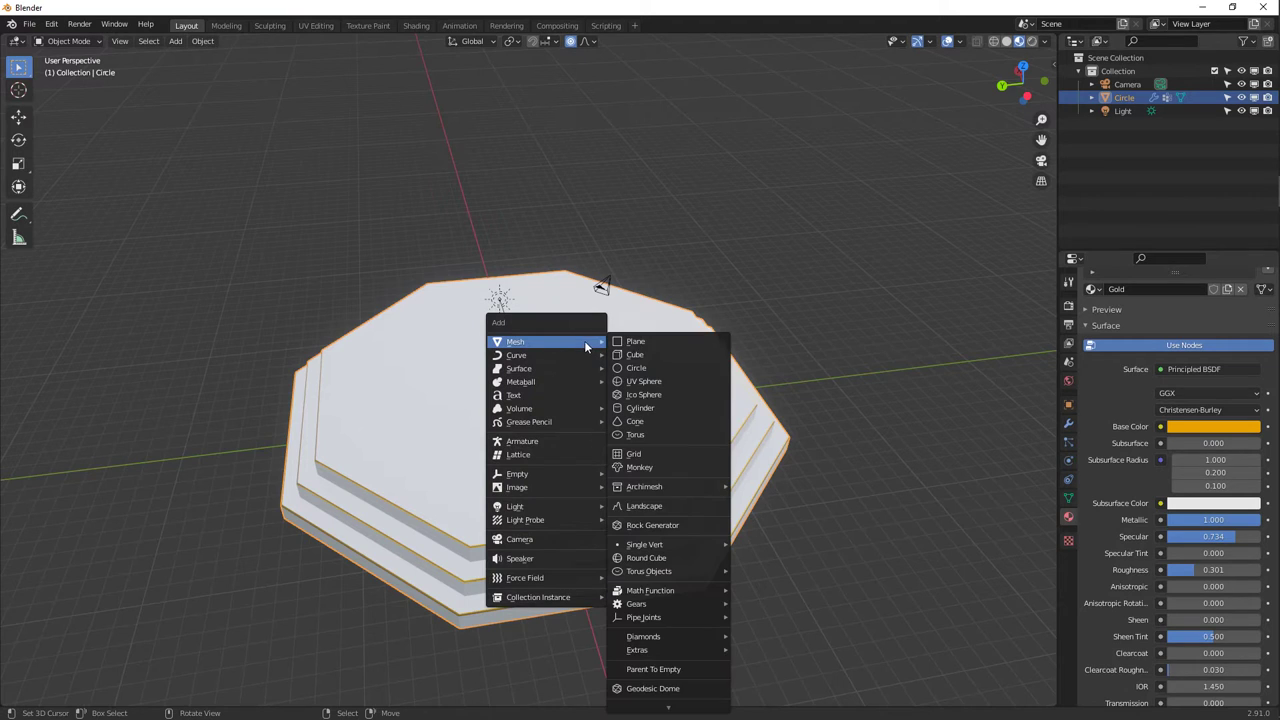
left_click(651, 407)
left_click(172, 536)
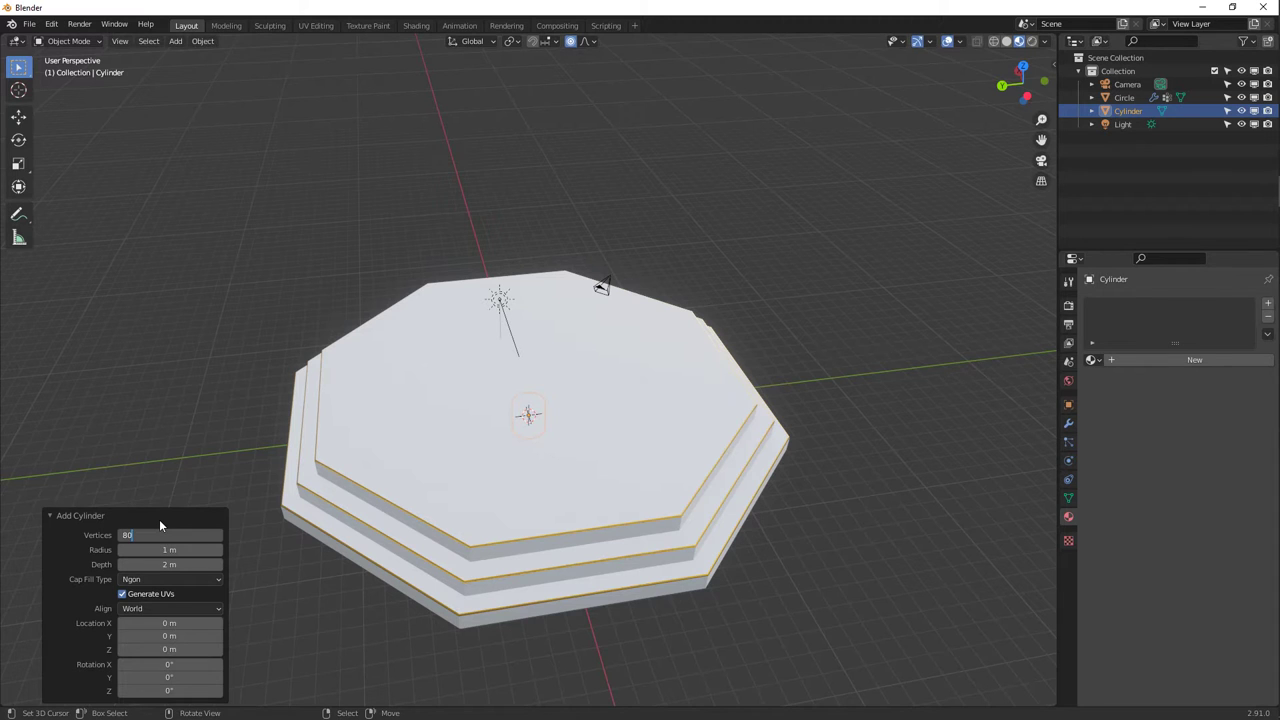
middle_click_drag(548, 421, 586, 429)
key("g")
key("z")
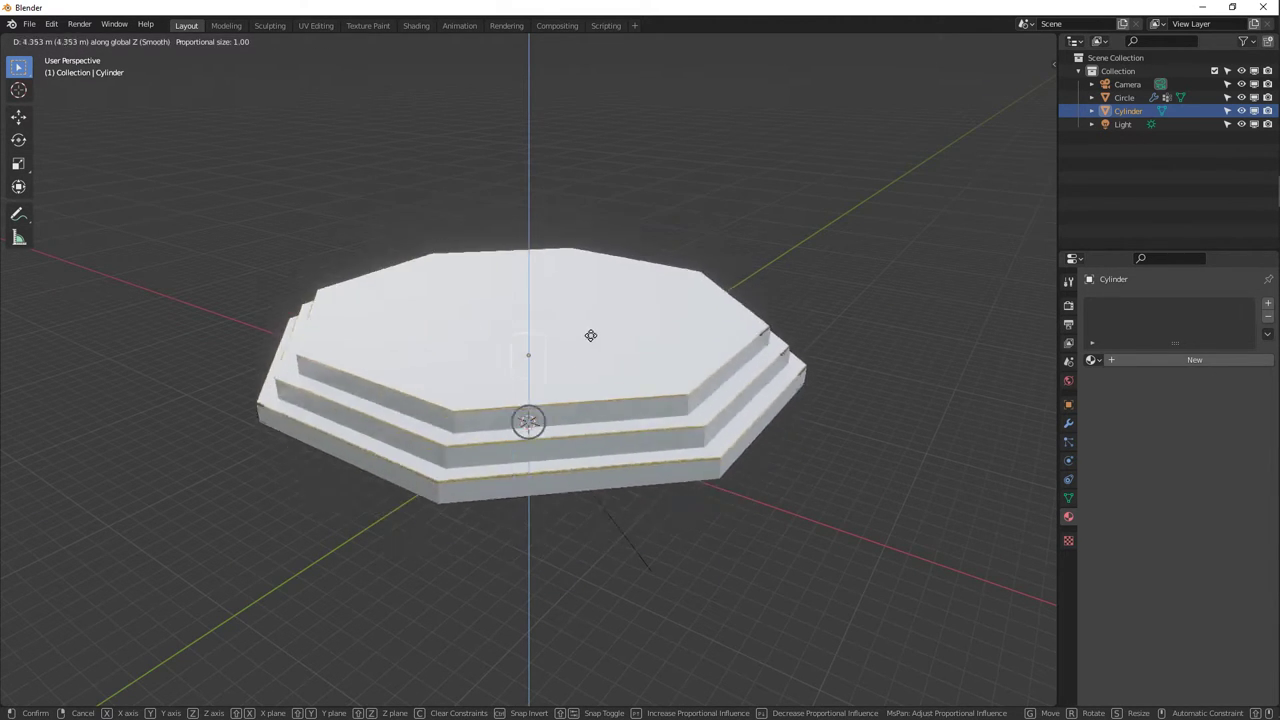
left_click(594, 334)
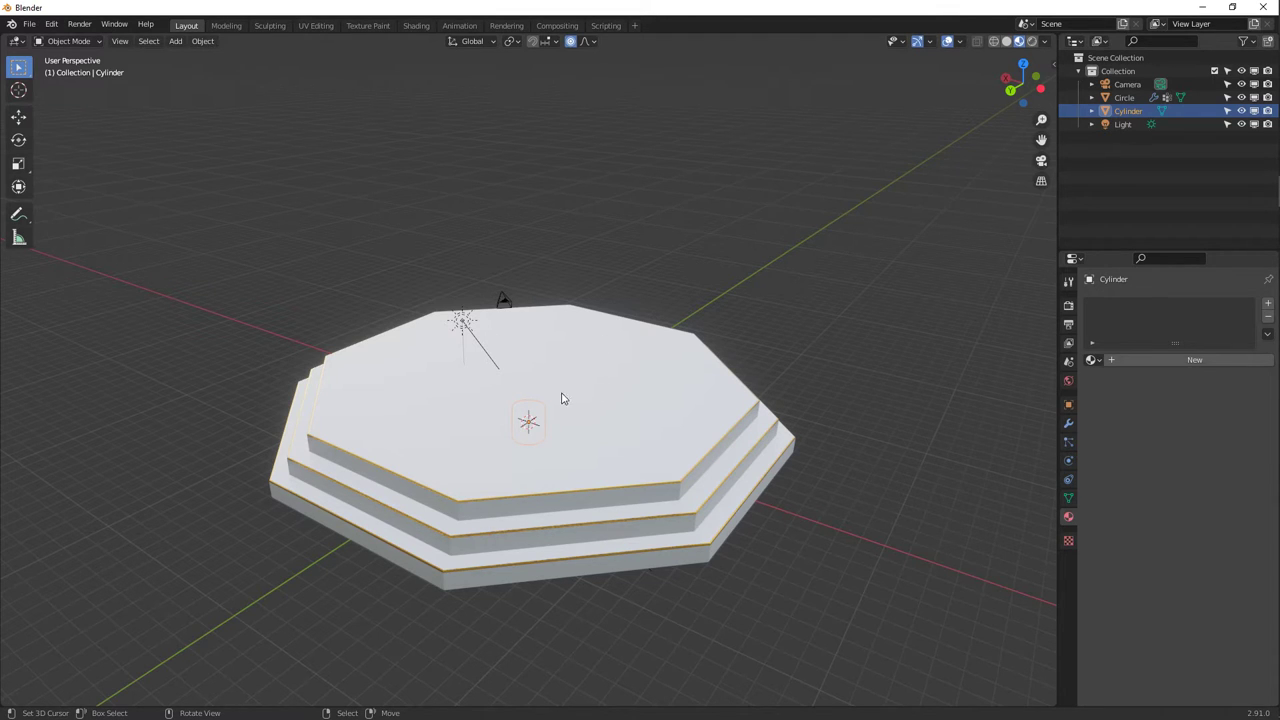
left_click(690, 395)
key("r")
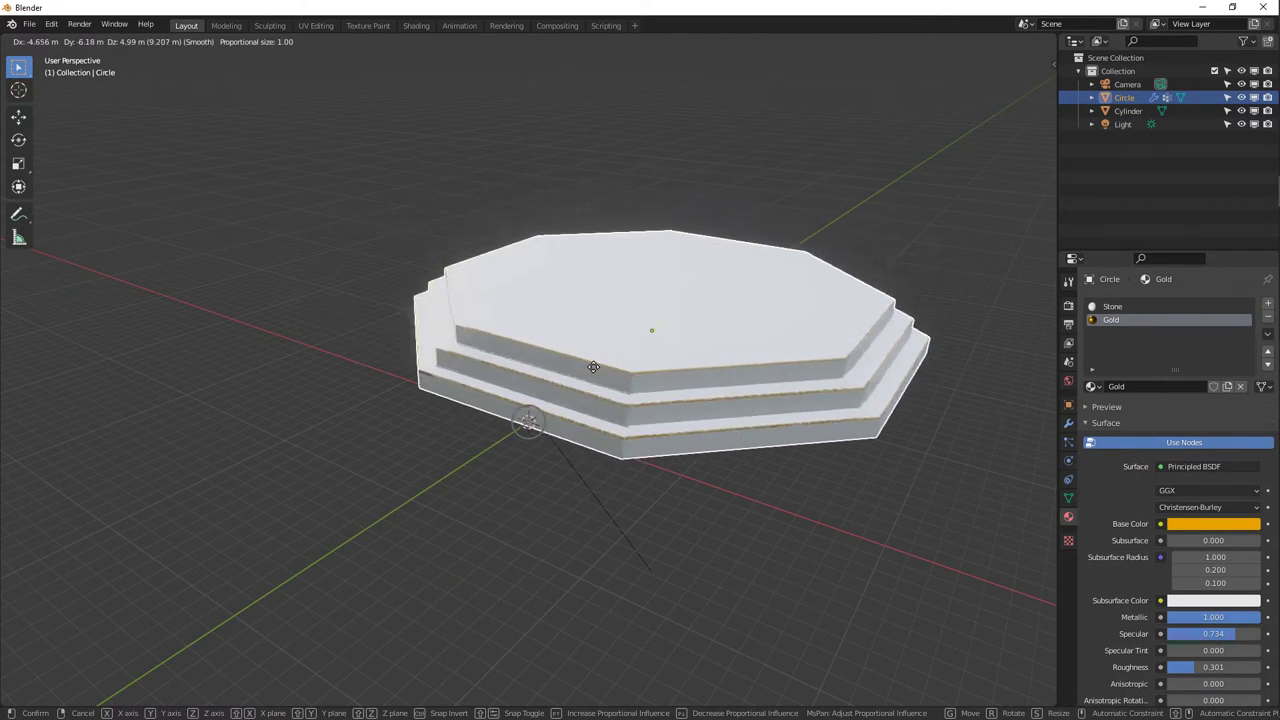
key("Escape")
key("super")
key("Escape")
key("r")
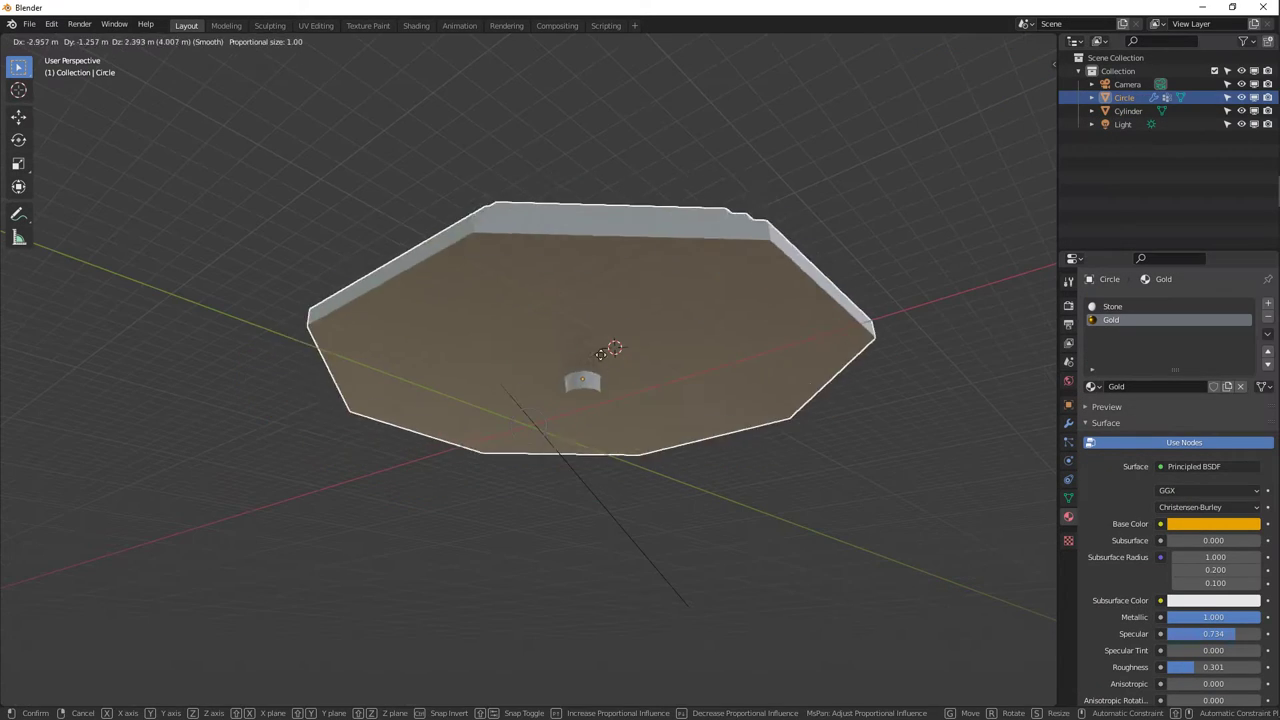
Turn off proportional editing and raise only the cylinder along Z until it stands on the platform's top surface.
left_click(565, 224)
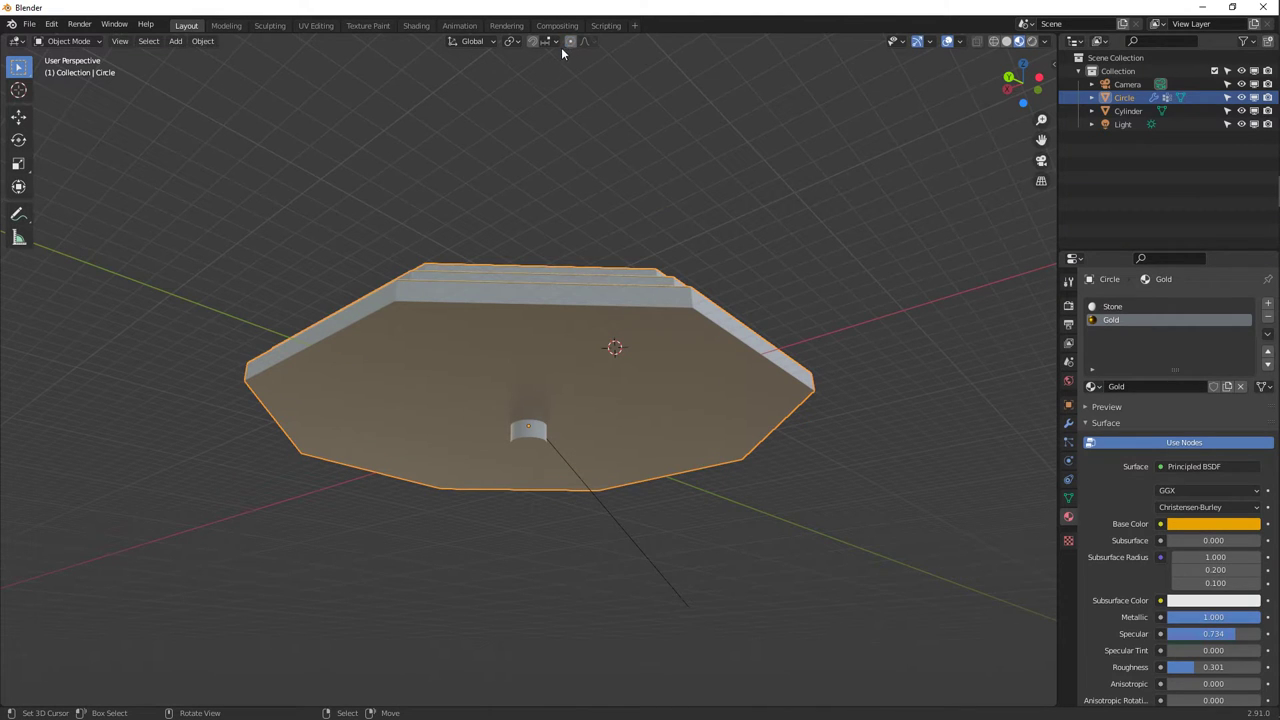
left_click(528, 430)
middle_click_drag(540, 418, 610, 474)
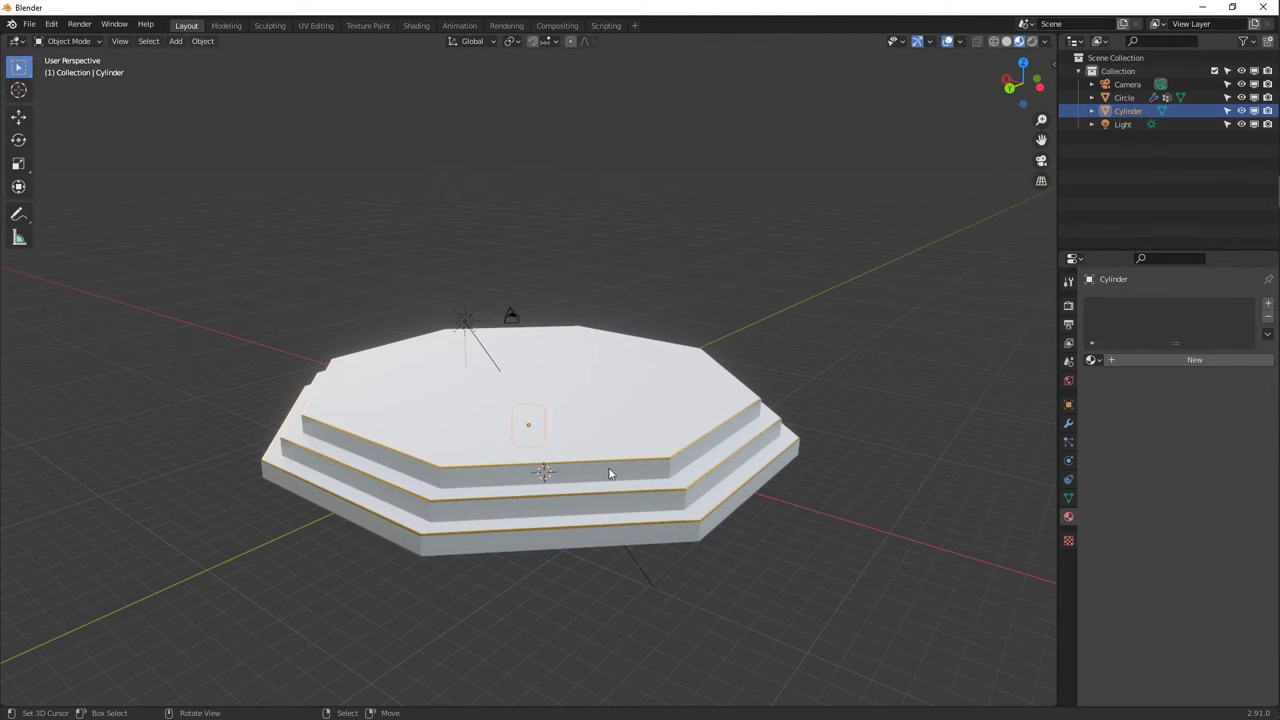
key("g")
key("z")
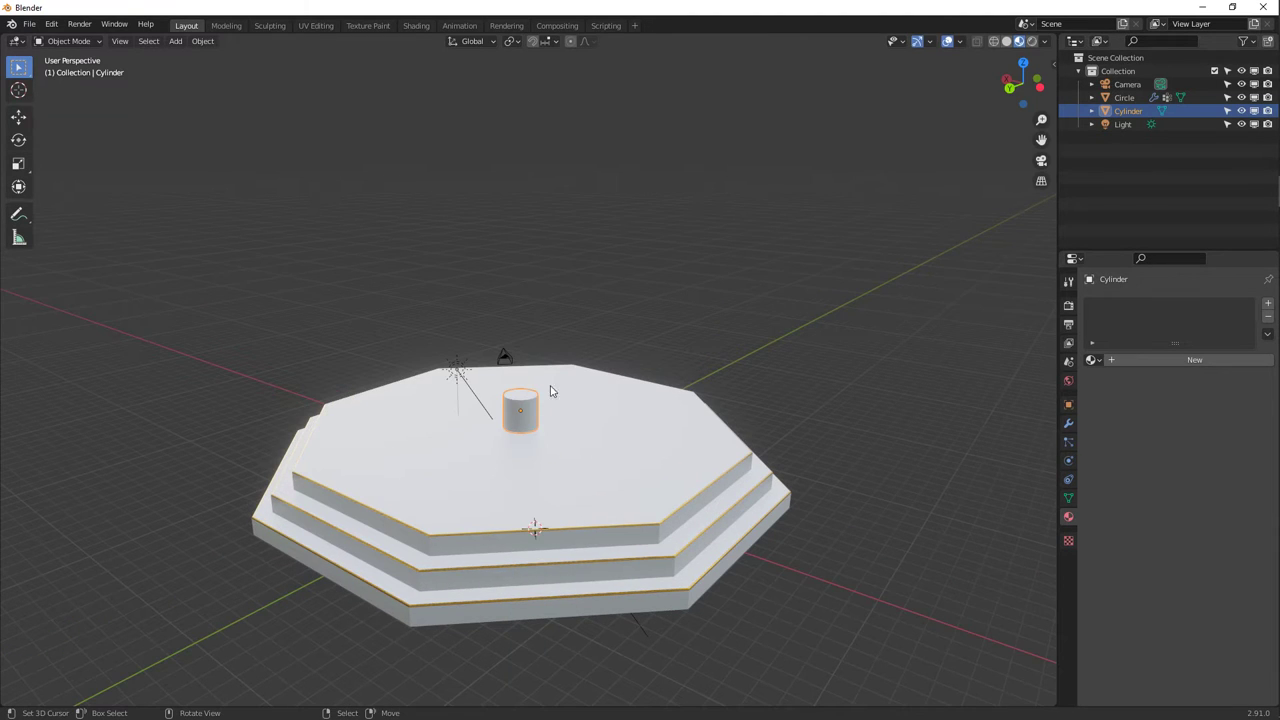
In Edit Mode, raise only the cylinder's top face about 19.6 m along Z to form a tall column.
key("Tab")
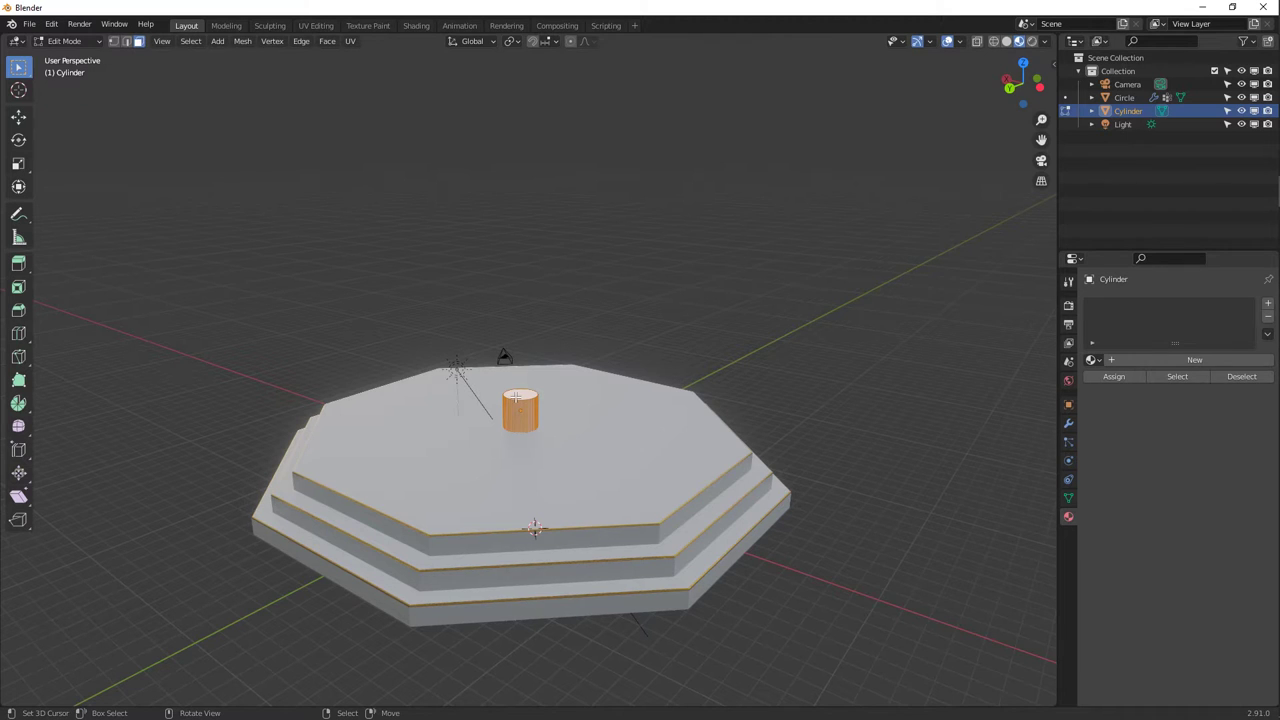
key("alt+a")
middle_click_drag(515, 397, 595, 465)
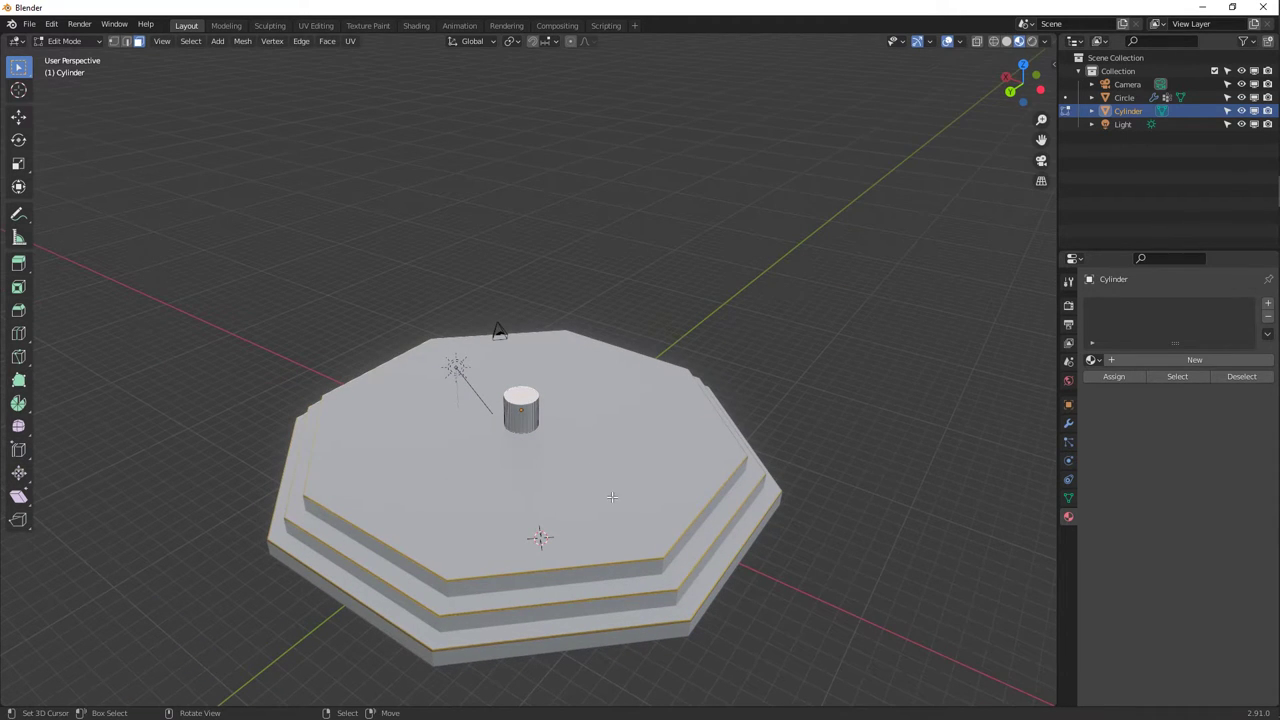
key("g")
key("z")
left_click(650, 202)
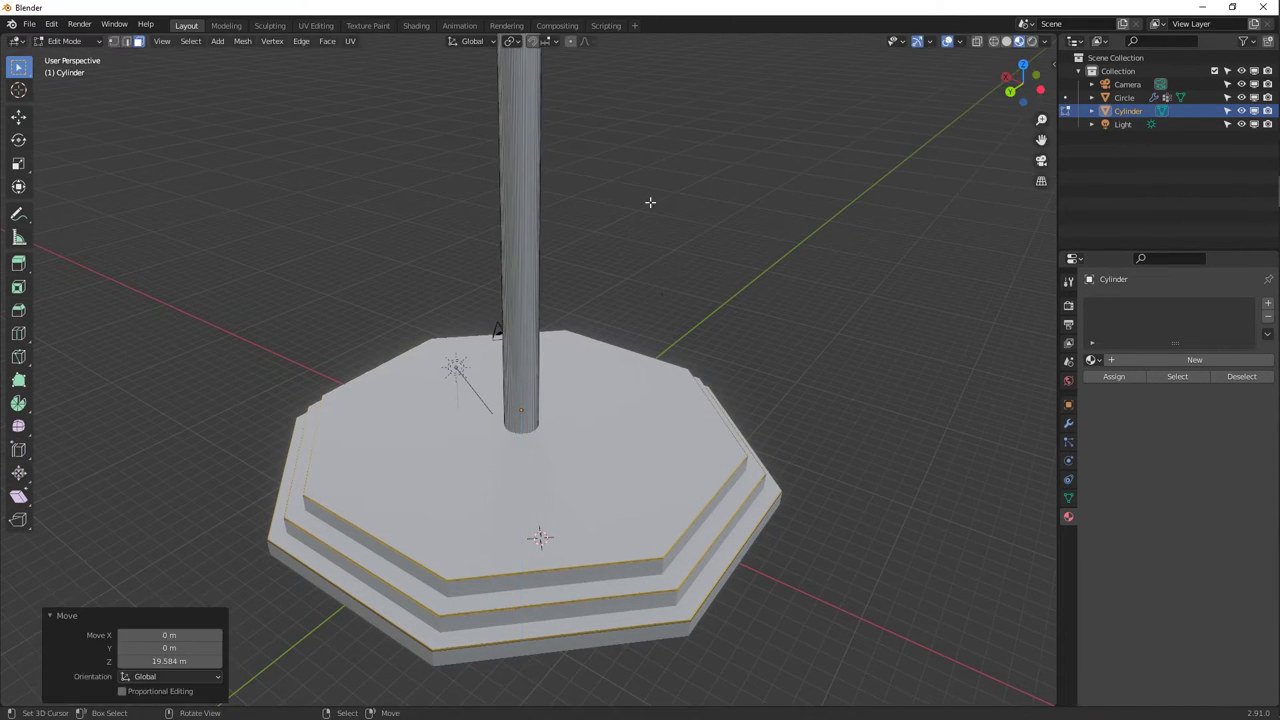
Raise the column's top face a further 5.4 m or so along Z, checking in front view, and return to Object Mode.
key("KP_1")
scroll(597, 212, "down", 1)
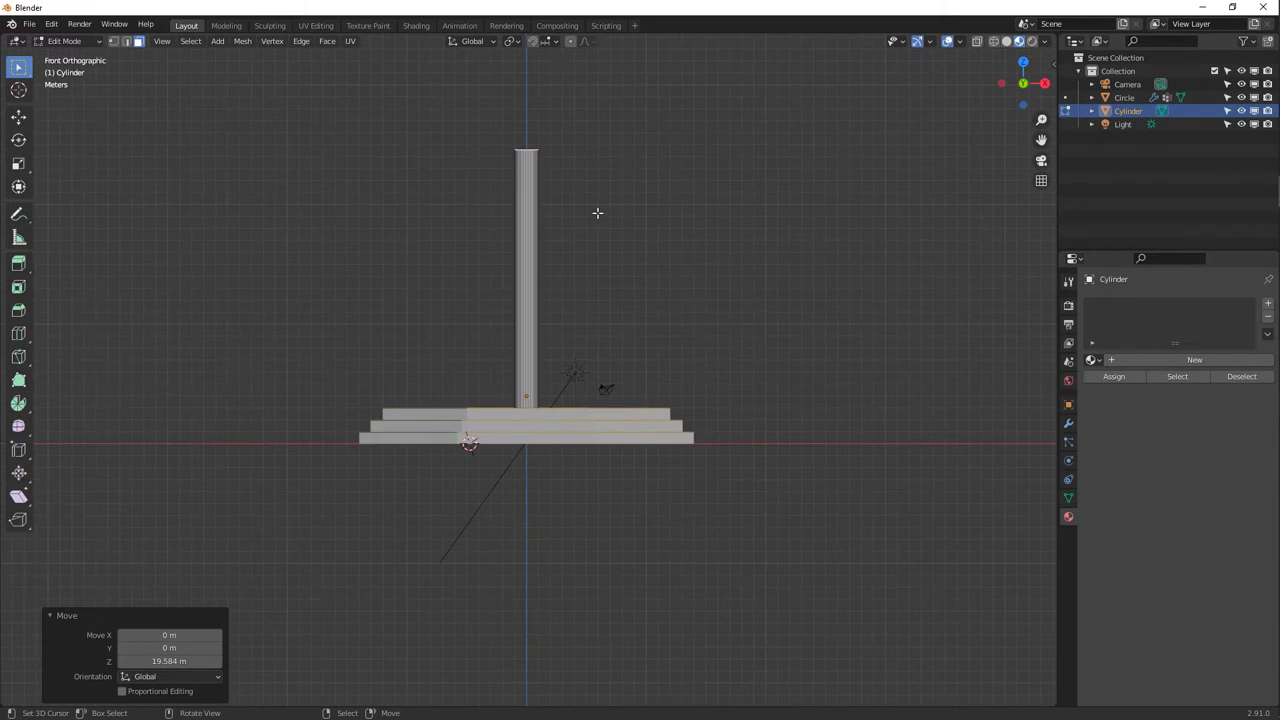
middle_click_drag(571, 280, 565, 370, "shift")
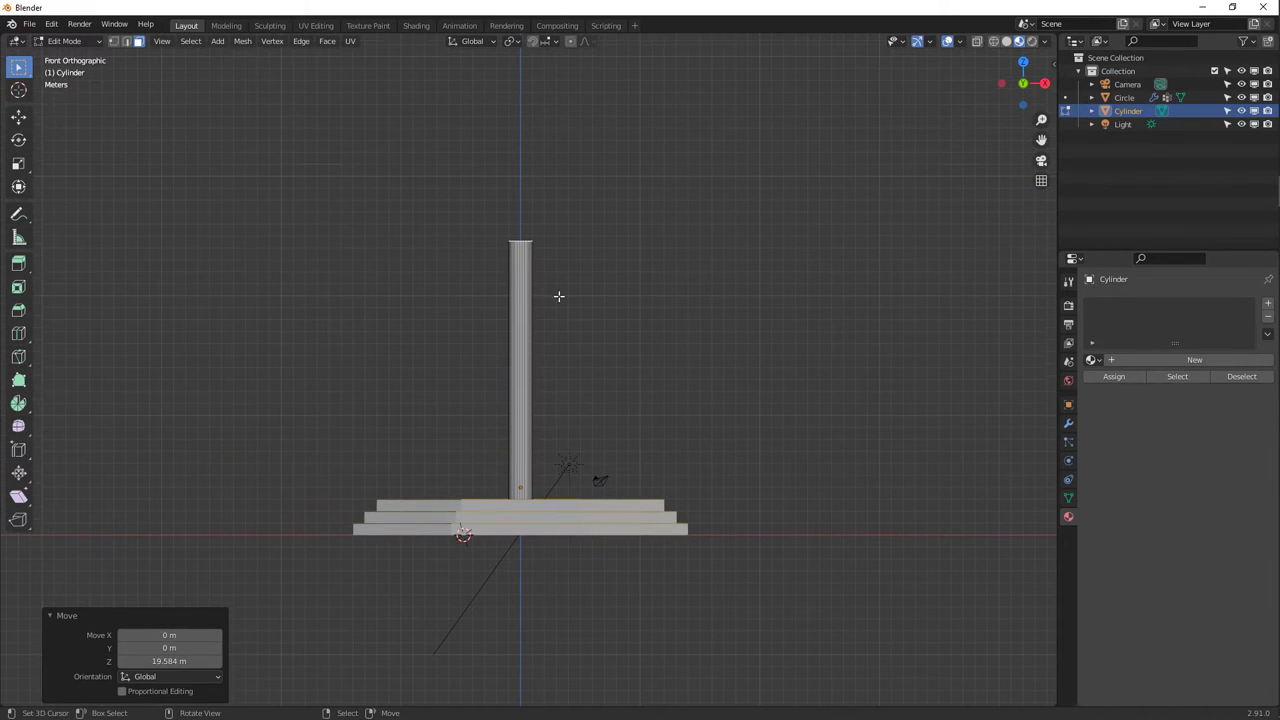
key("g")
key("z")
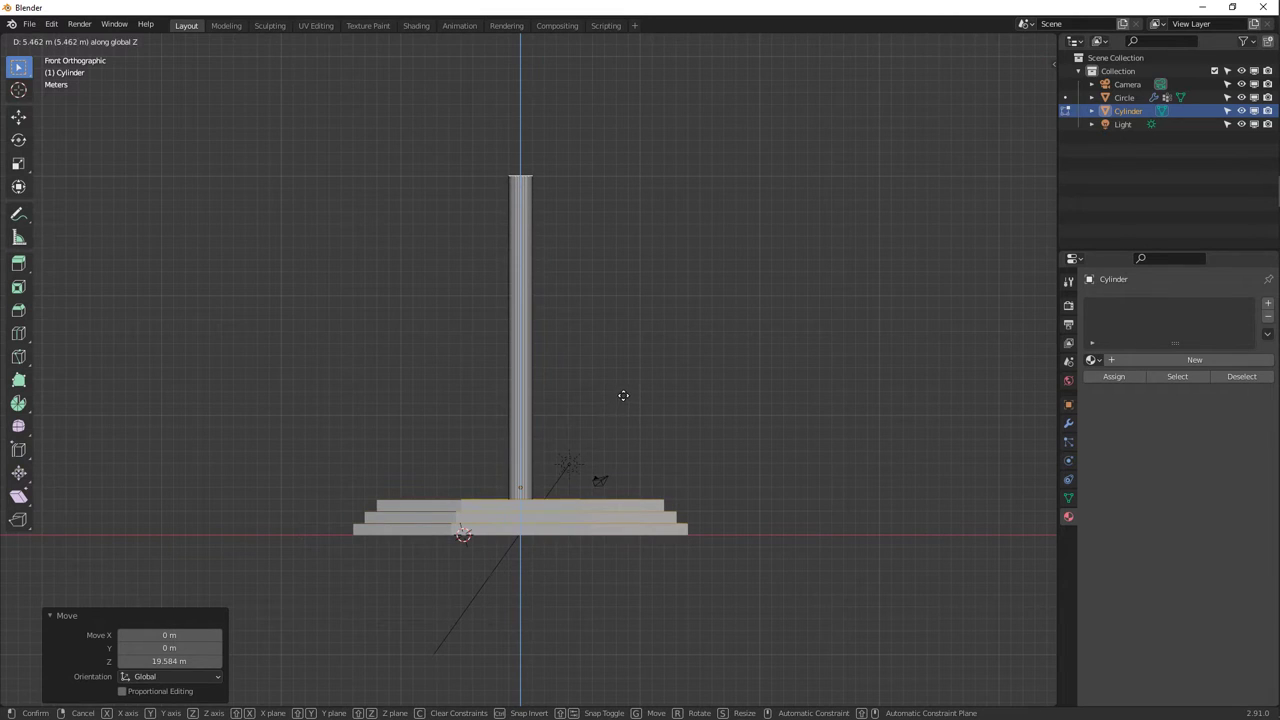
left_click(626, 398)
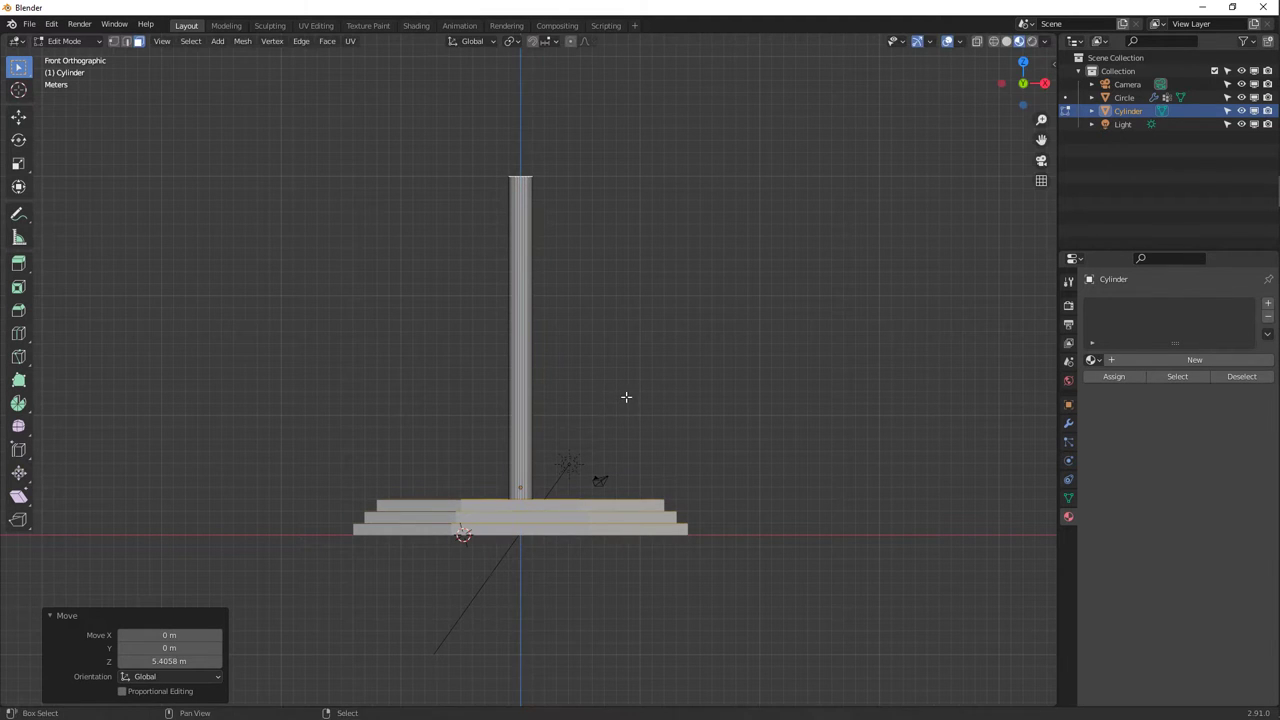
middle_click_drag(600, 389, 608, 442, "shift")
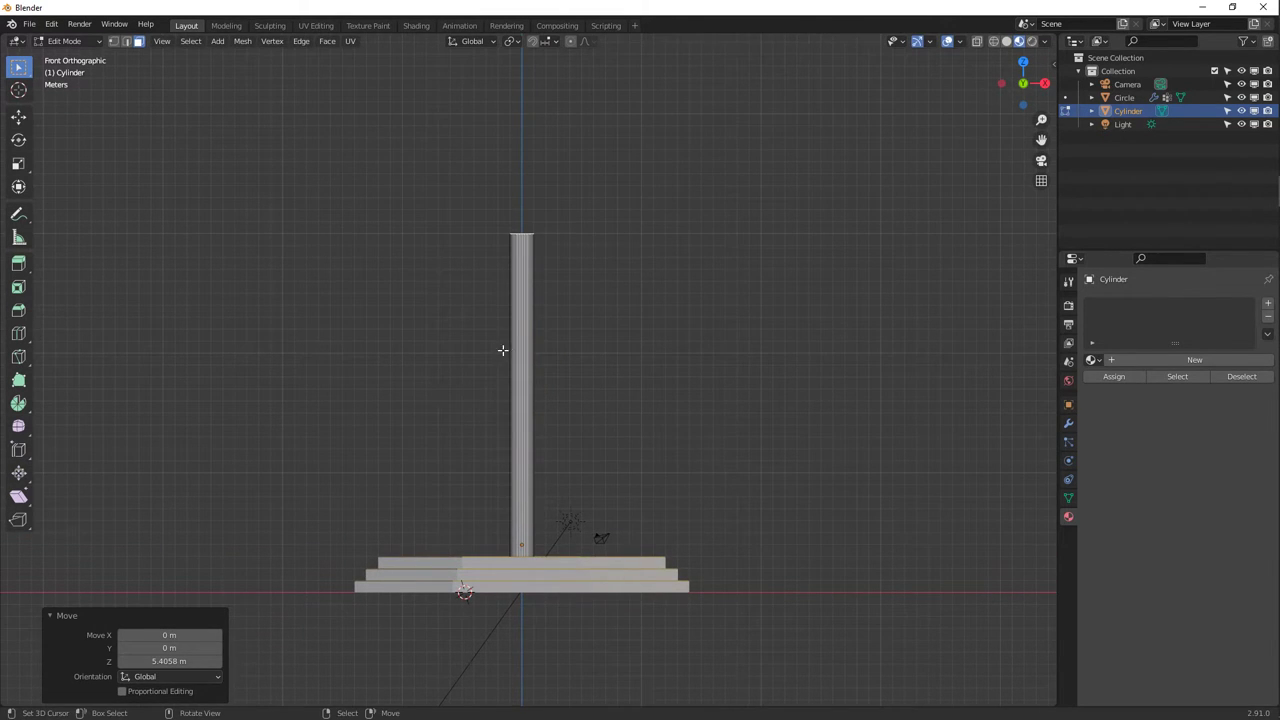
middle_click_drag(502, 350, 551, 411)
mouse_move(533, 423)
middle_mouse_down()
mouse_move(551, 443)
mouse_move(539, 410)
middle_mouse_up()
key("Tab")
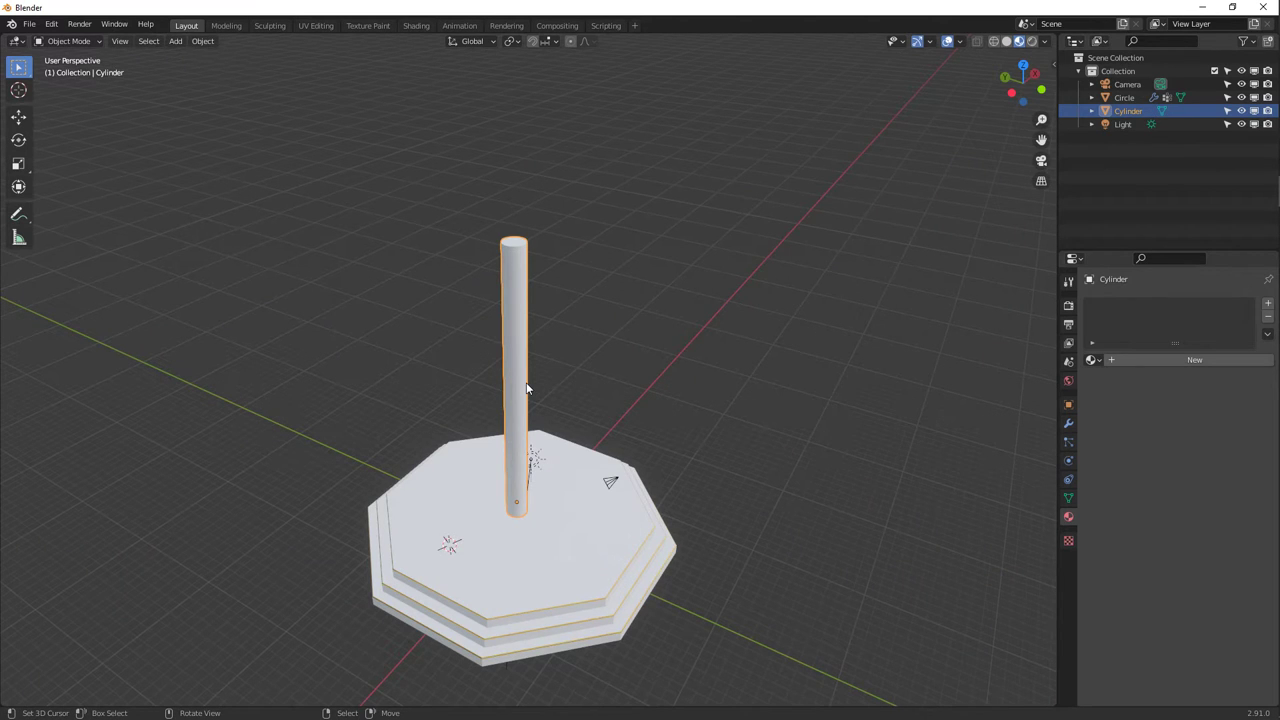
Show the platform and column from the top in wireframe shading.
key("KP_7")
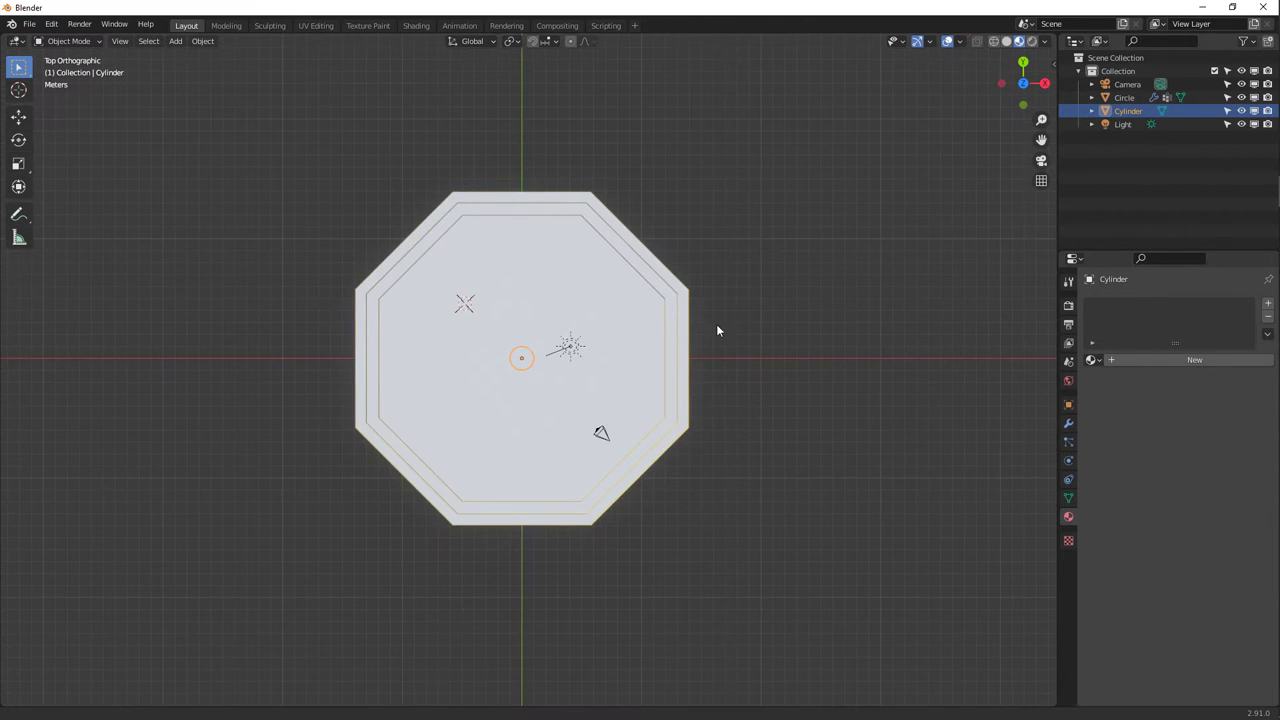
key("ctrl+KP_6")
key("ctrl+KP_8")
scroll(537, 400, "up", 2)
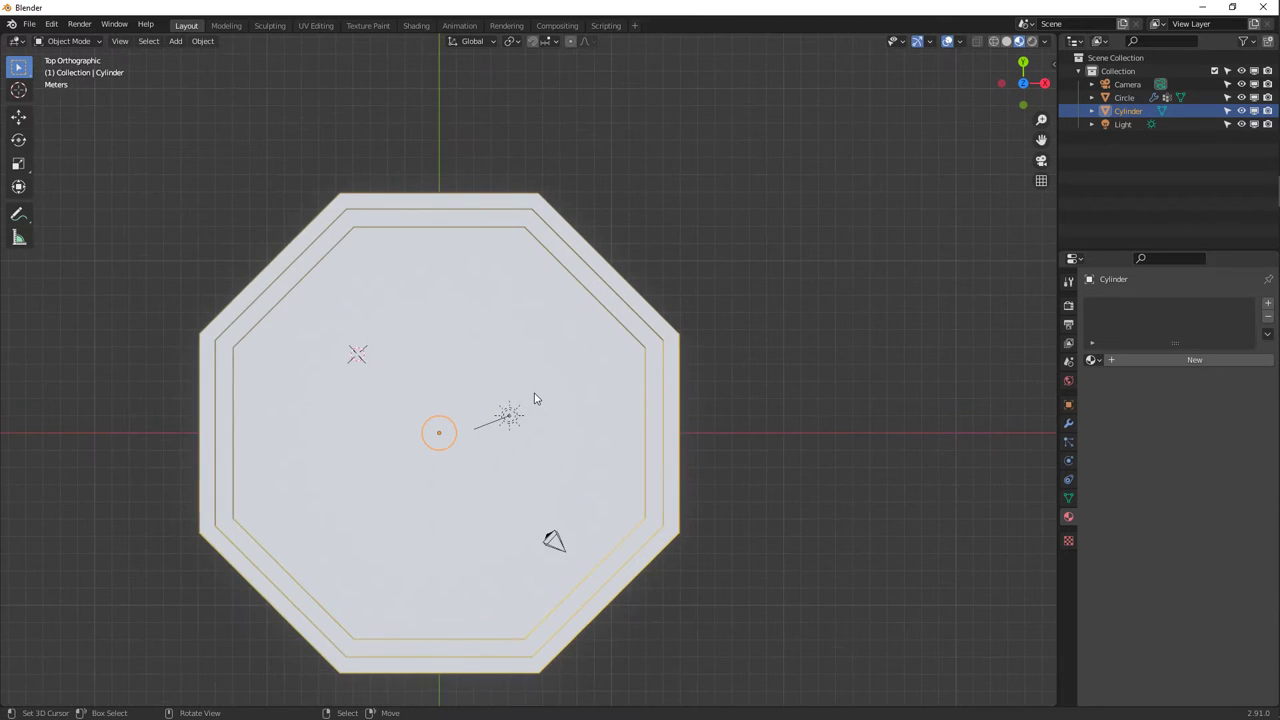
left_click(1006, 41)
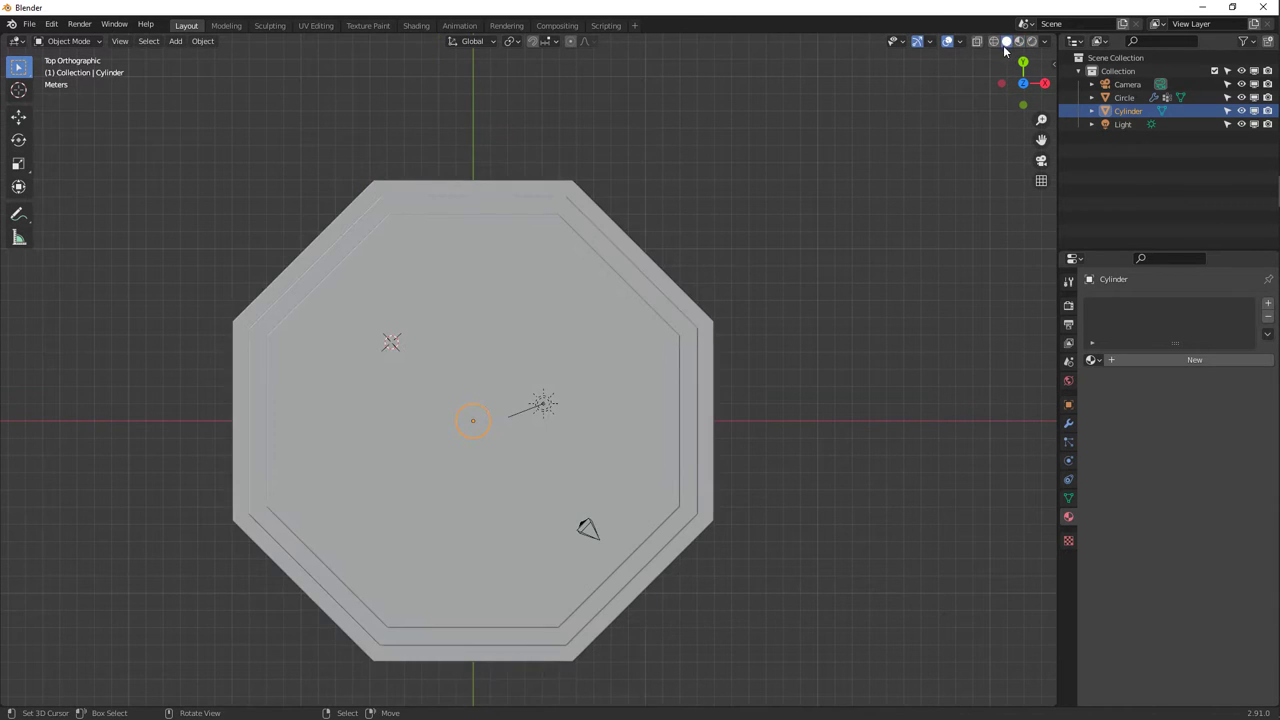
left_click(993, 41)
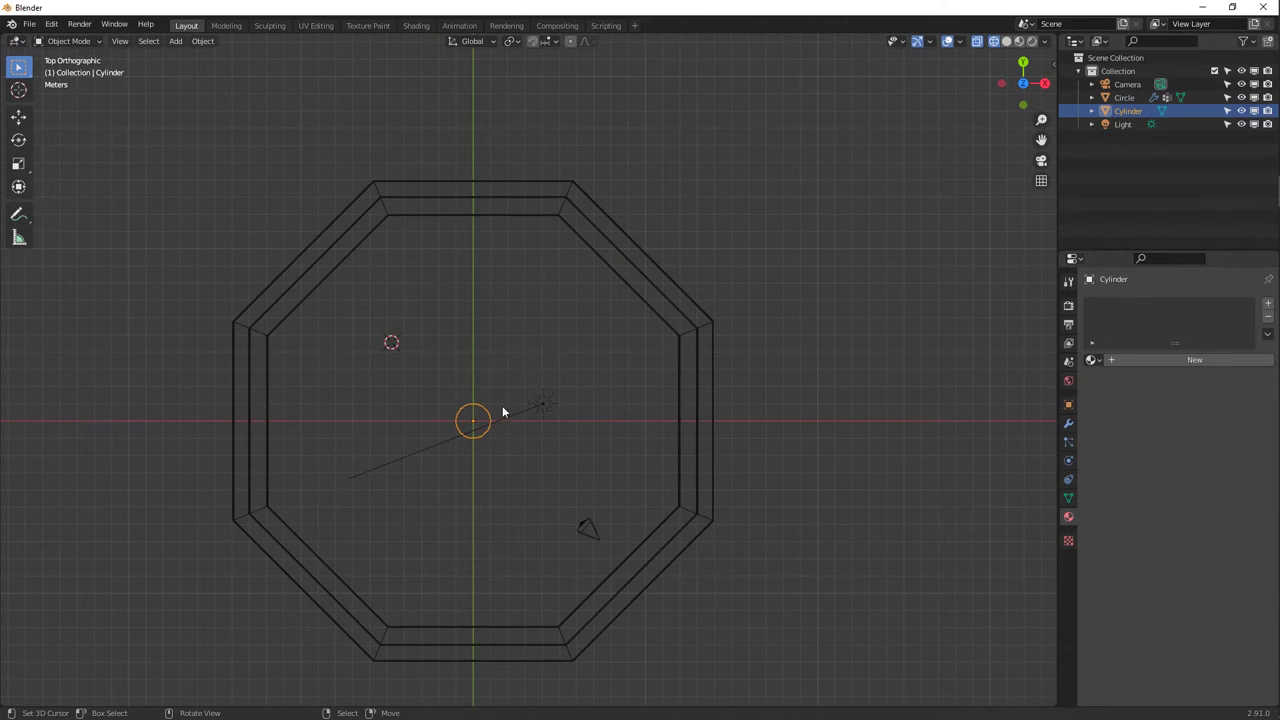
Move the column in top view about -10.57 m in X and 4.41 m in Y, near a corner of the top tier.
middle_click_drag(688, 401, 471, 346)
key("KP_7")
key("g")
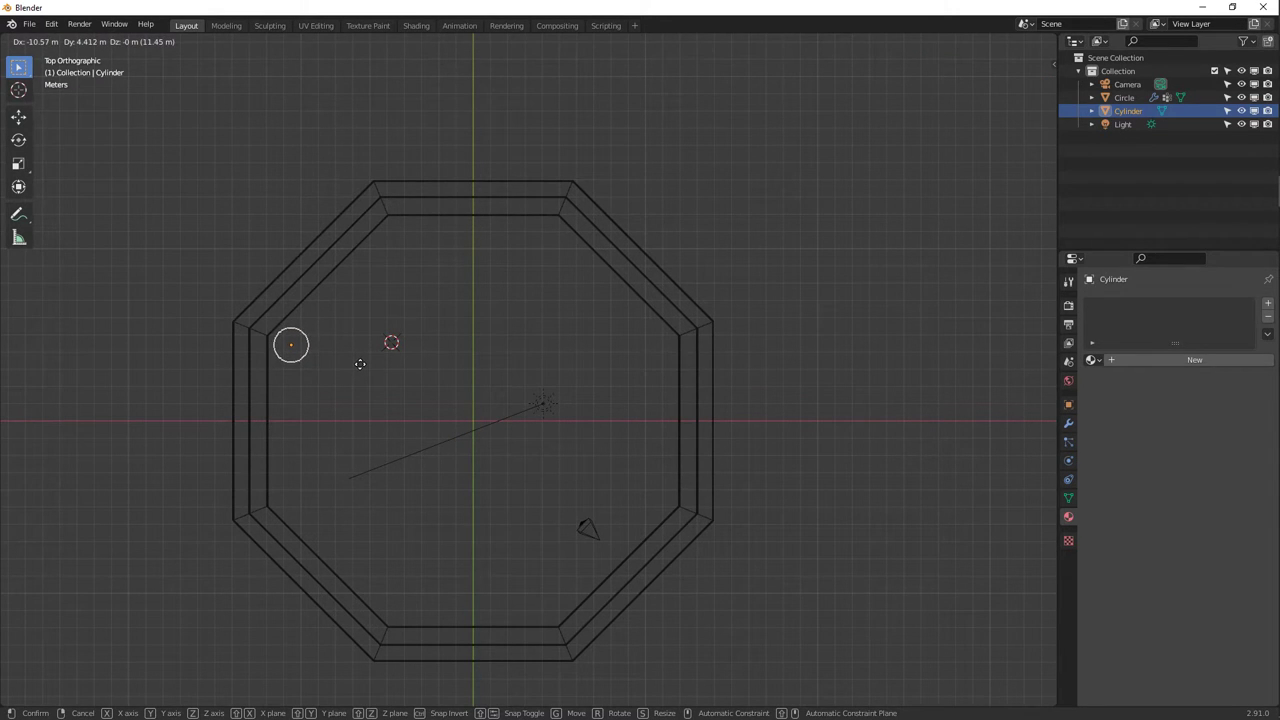
left_click(360, 364)
Fine-tune the column's position at the top tier's corner, shifting it about -0.14 m in X and -0.01 m in Y.
middle_click_drag(352, 367, 469, 377, "shift")
scroll(420, 360, "up", 4)
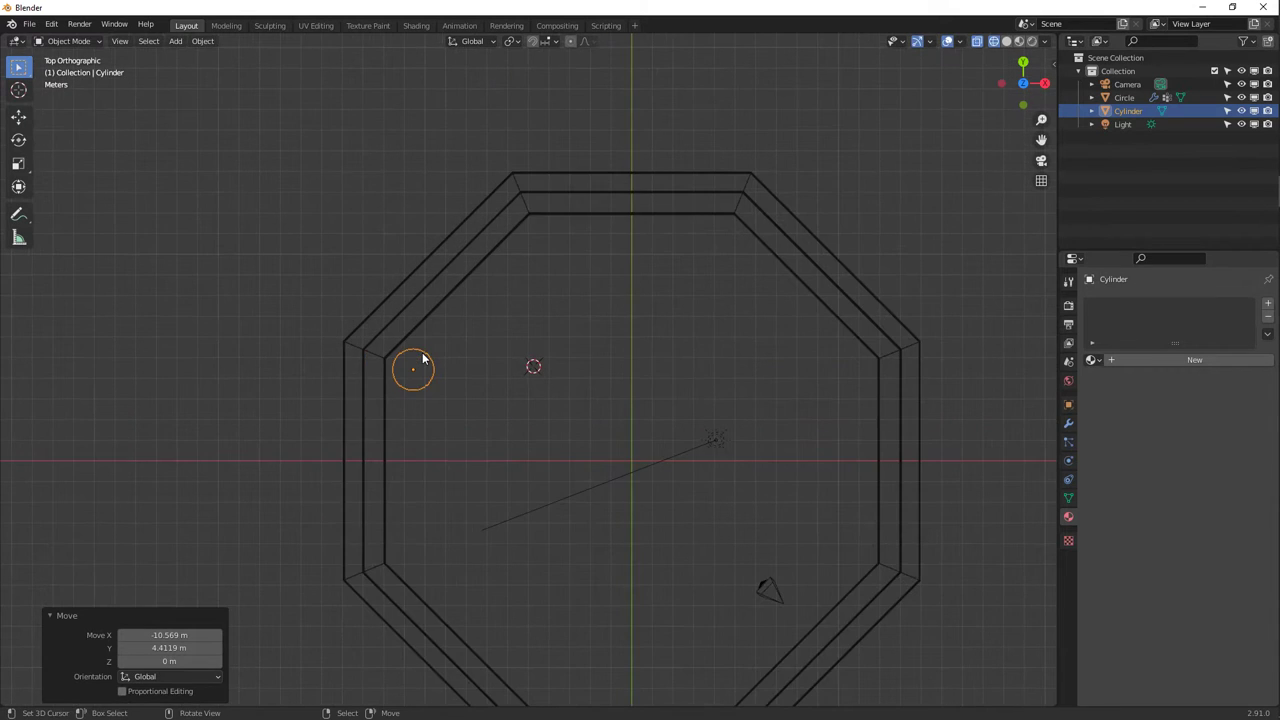
scroll(422, 358, "up", 4)
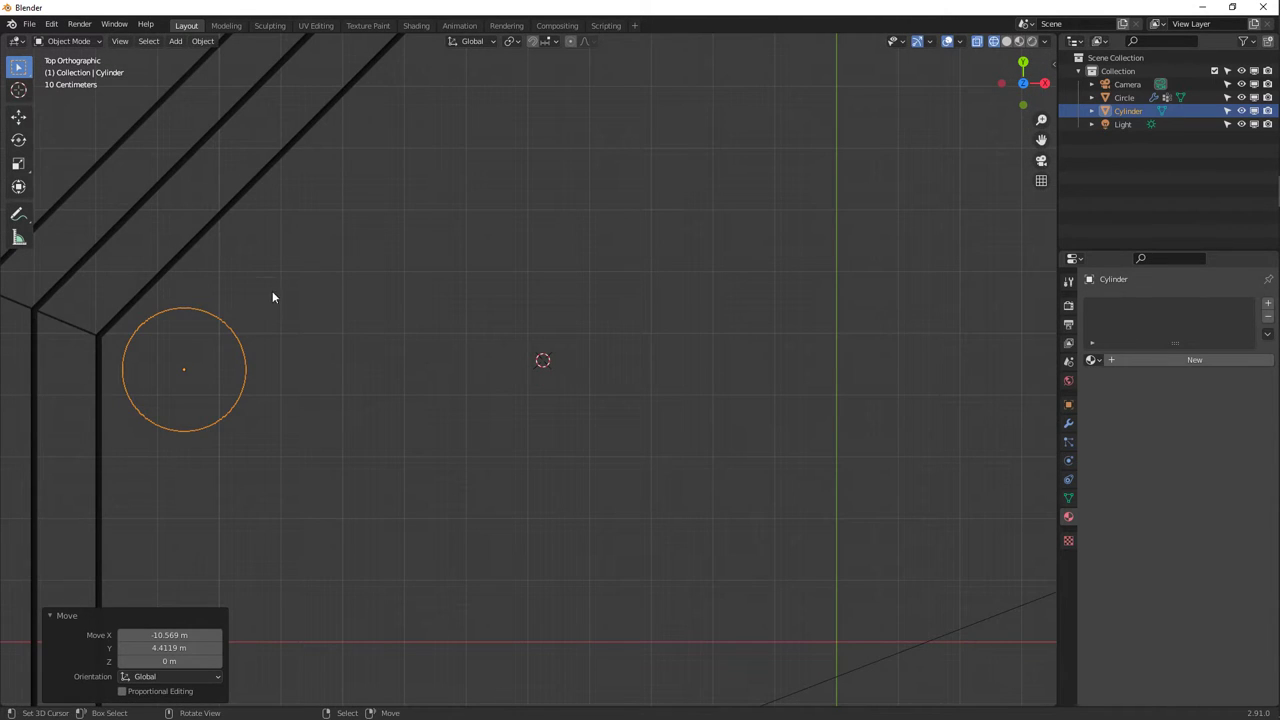
middle_click_drag(255, 300, 582, 322, "shift")
key("g")
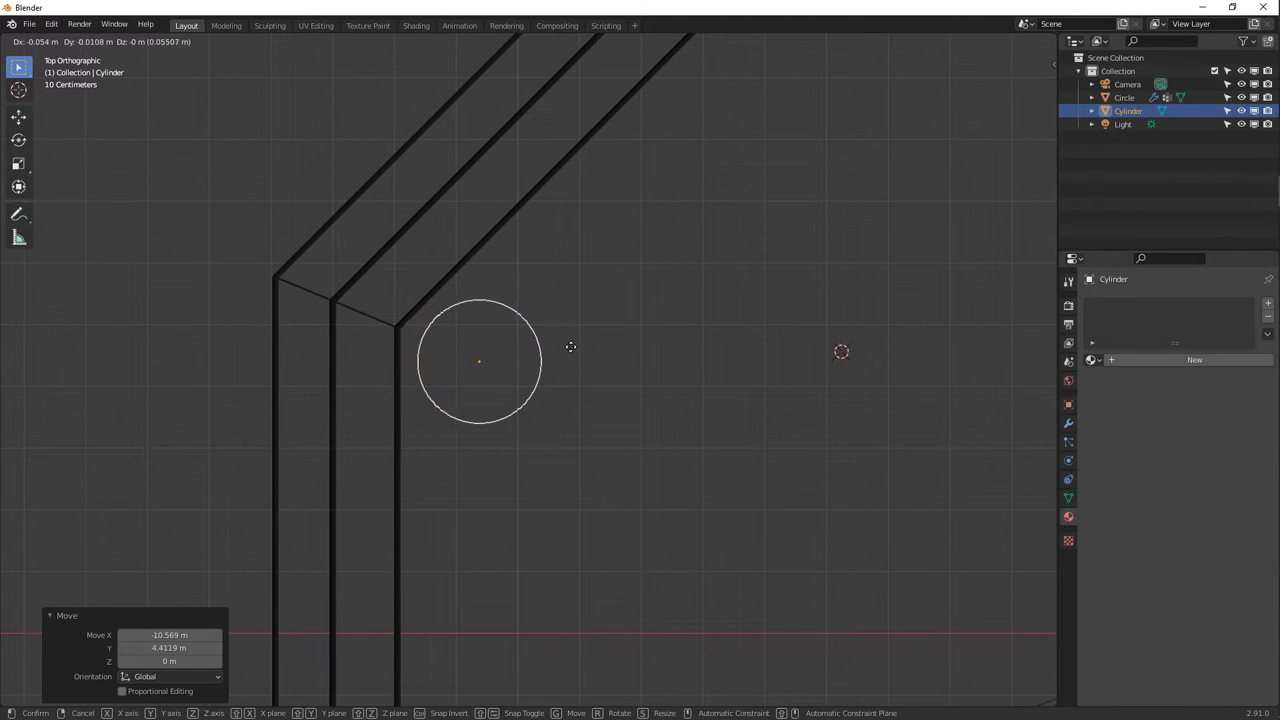
left_click(566, 352)
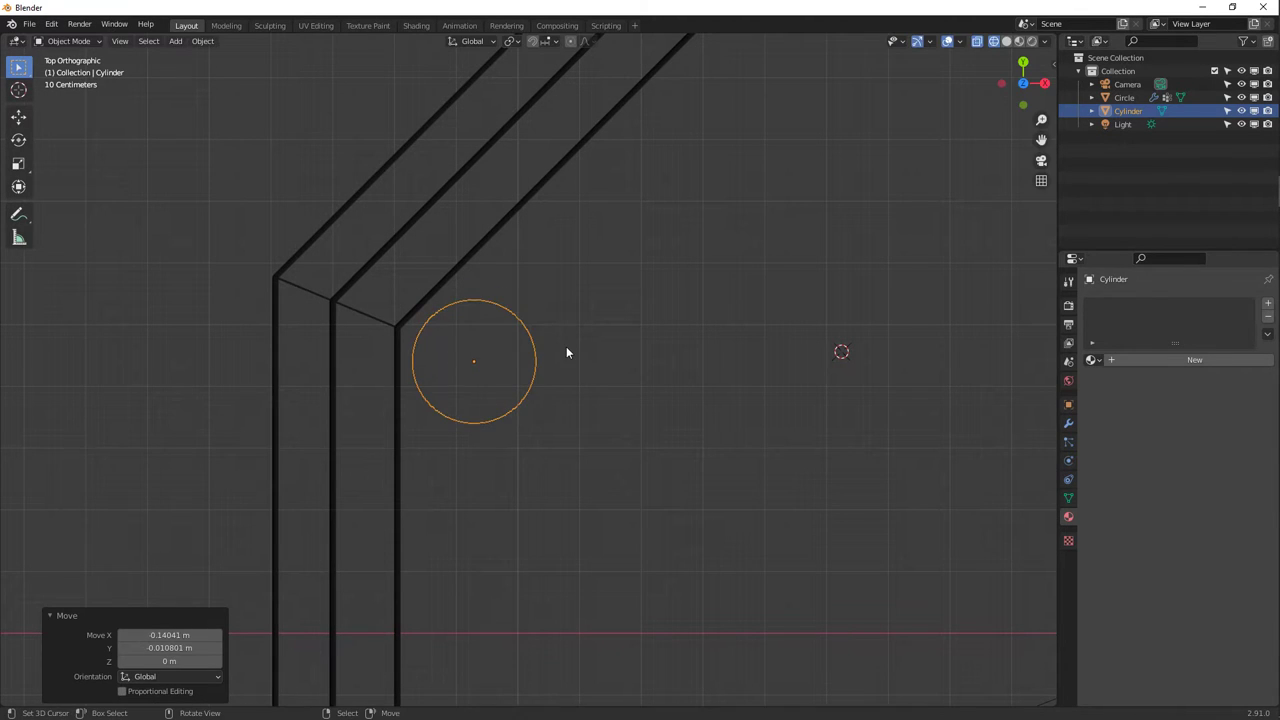
Reset the 3D cursor to the world origin and set the transform pivot point to 3D Cursor.
middle_click_drag(574, 347, 533, 364, "shift")
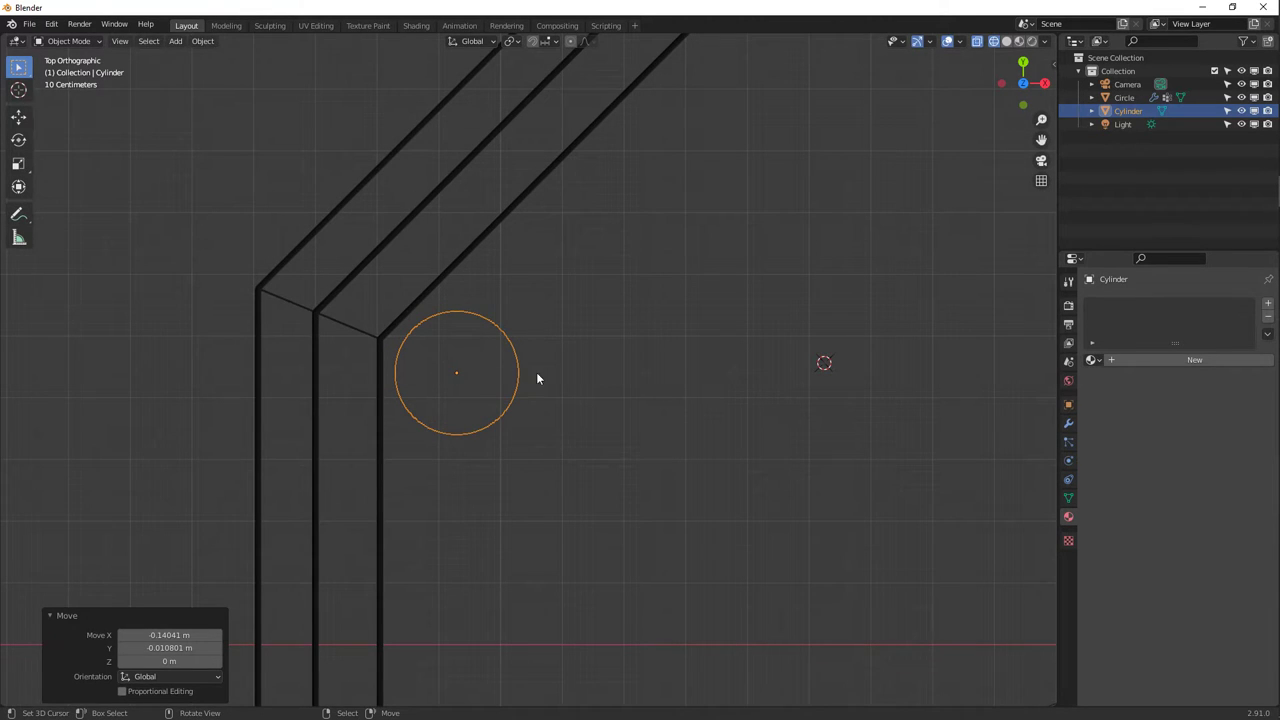
middle_click_drag(575, 377, 412, 342, "shift")
scroll(412, 342, "down", 1)
scroll(413, 342, "down", 3)
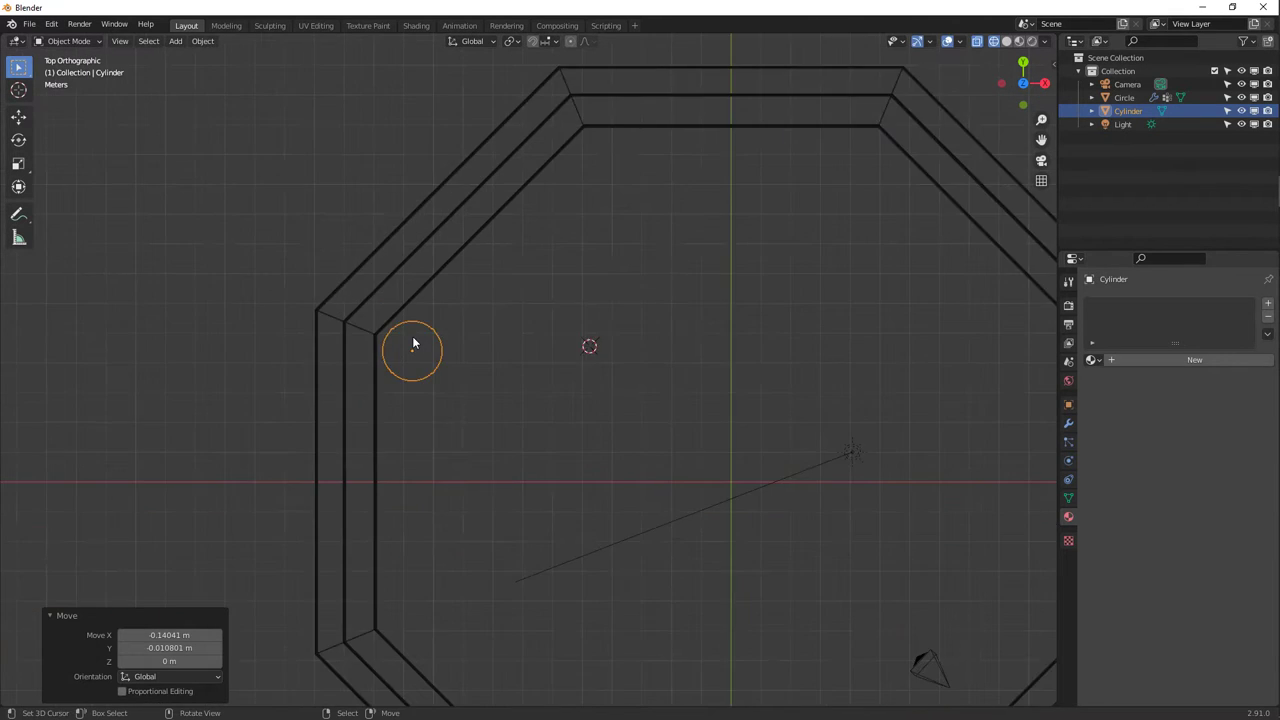
scroll(600, 320, "down", 1)
middle_click_drag(629, 457, 523, 449, "shift")
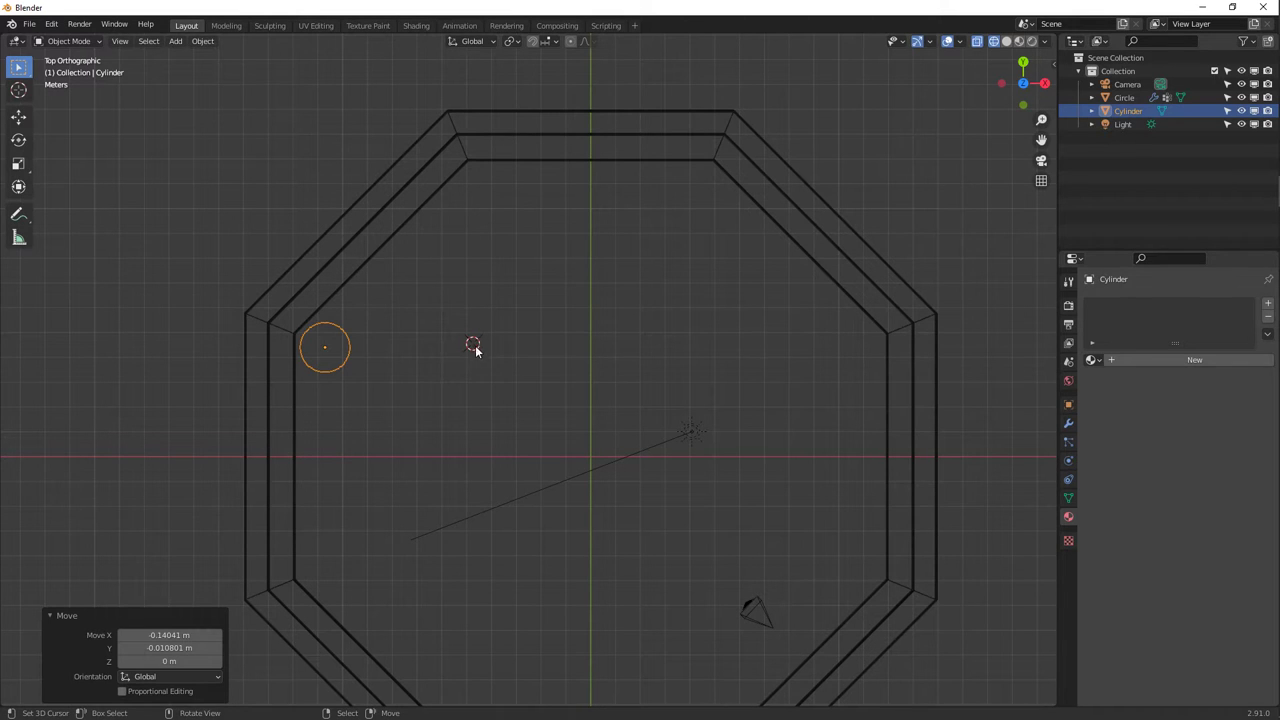
middle_click_drag(497, 369, 424, 364, "shift")
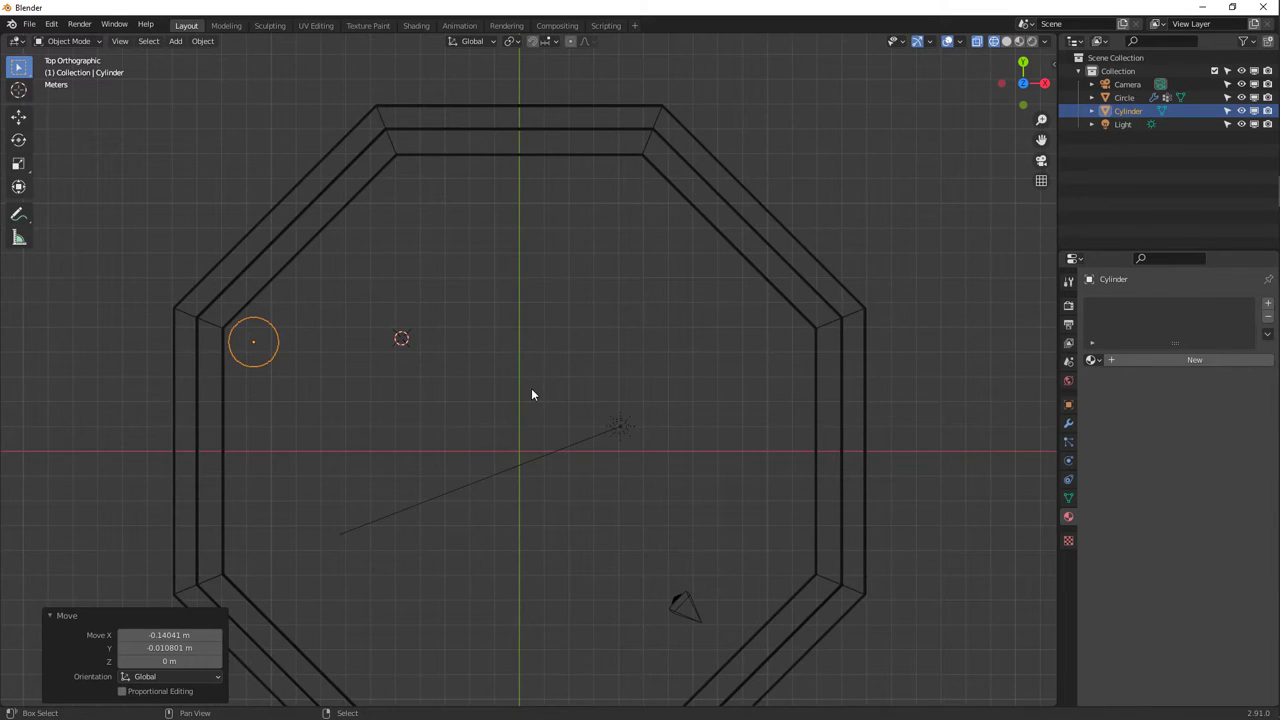
key("shift+c")
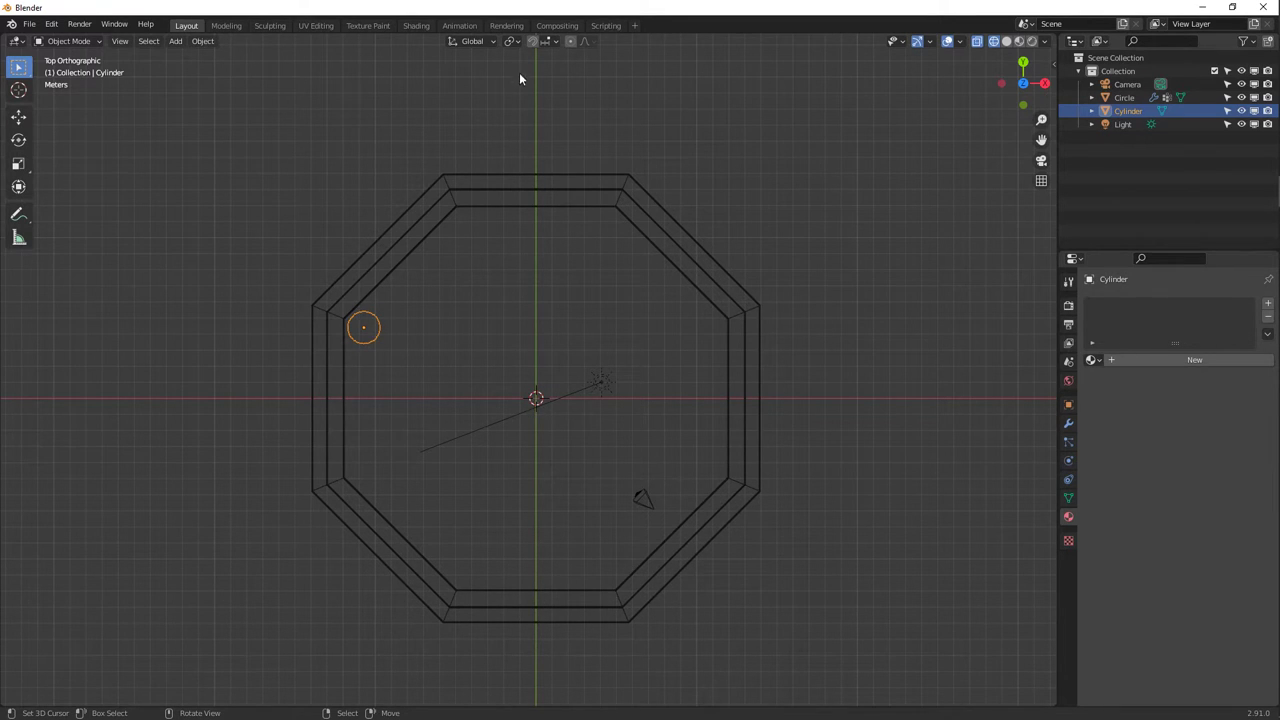
left_click(514, 42)
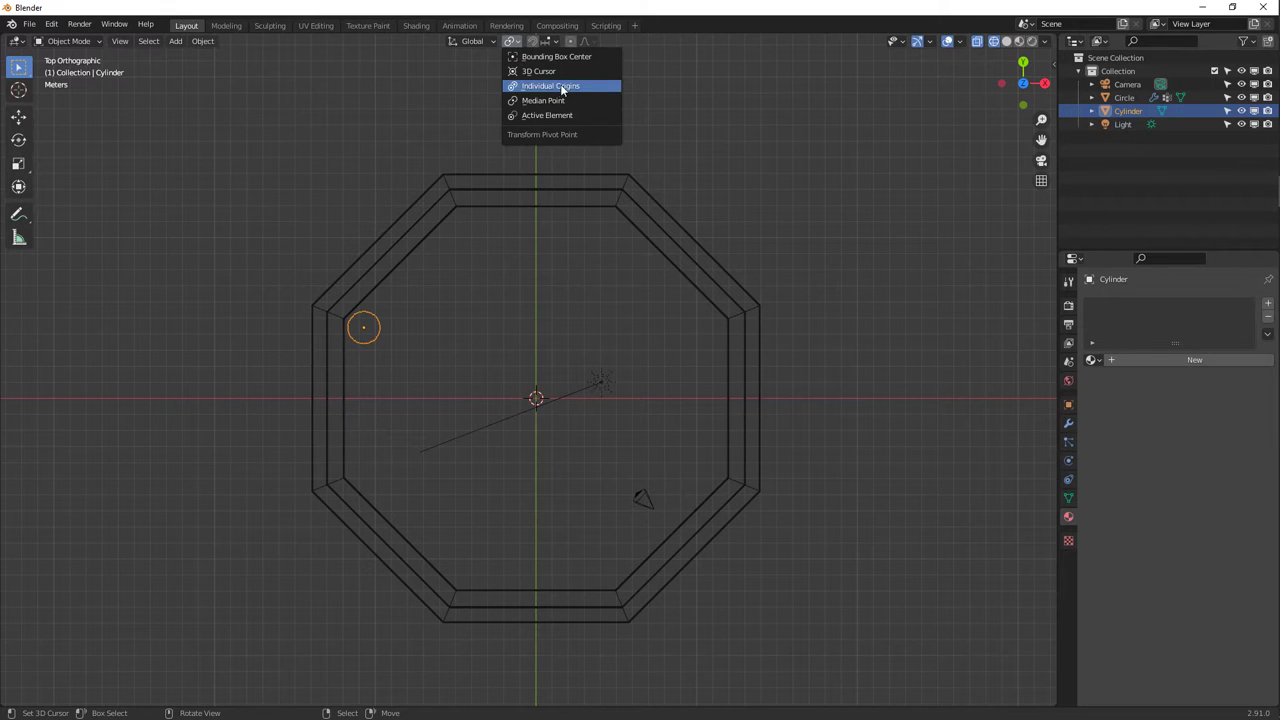
left_click(517, 71)
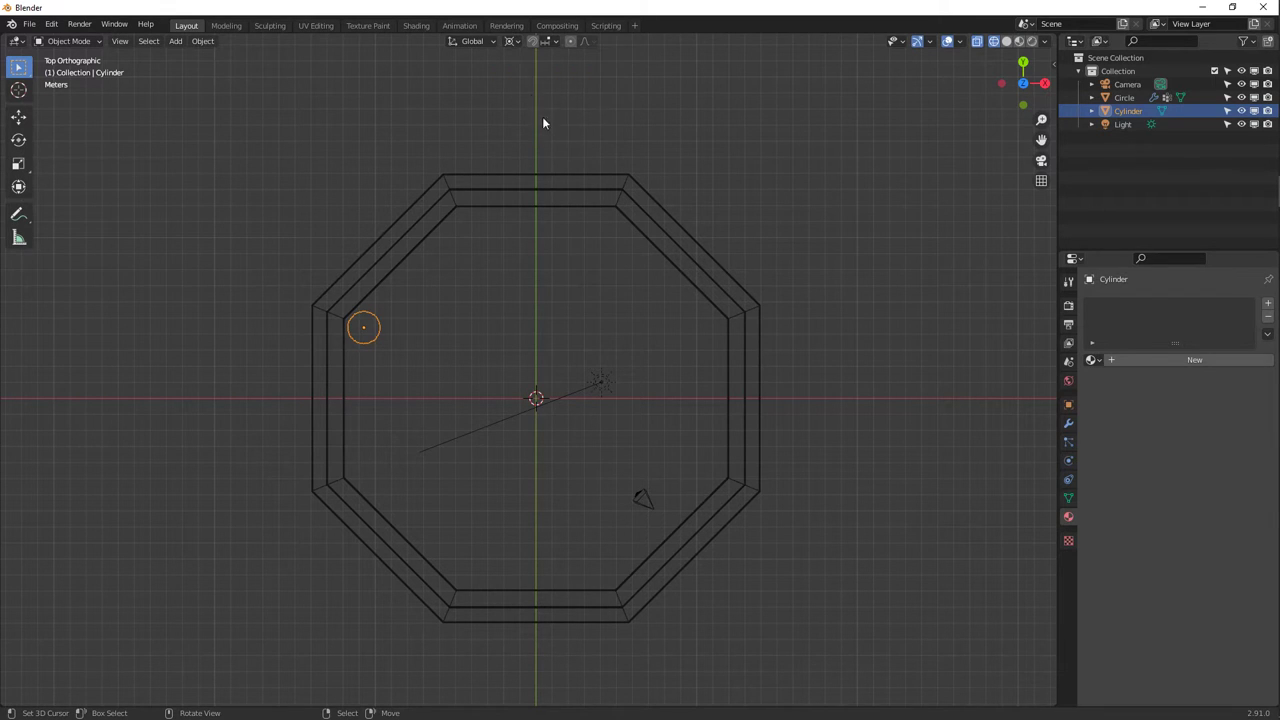
Make a linked duplicate of the column and rotate it 45° around the 3D cursor in top view.
key("r")
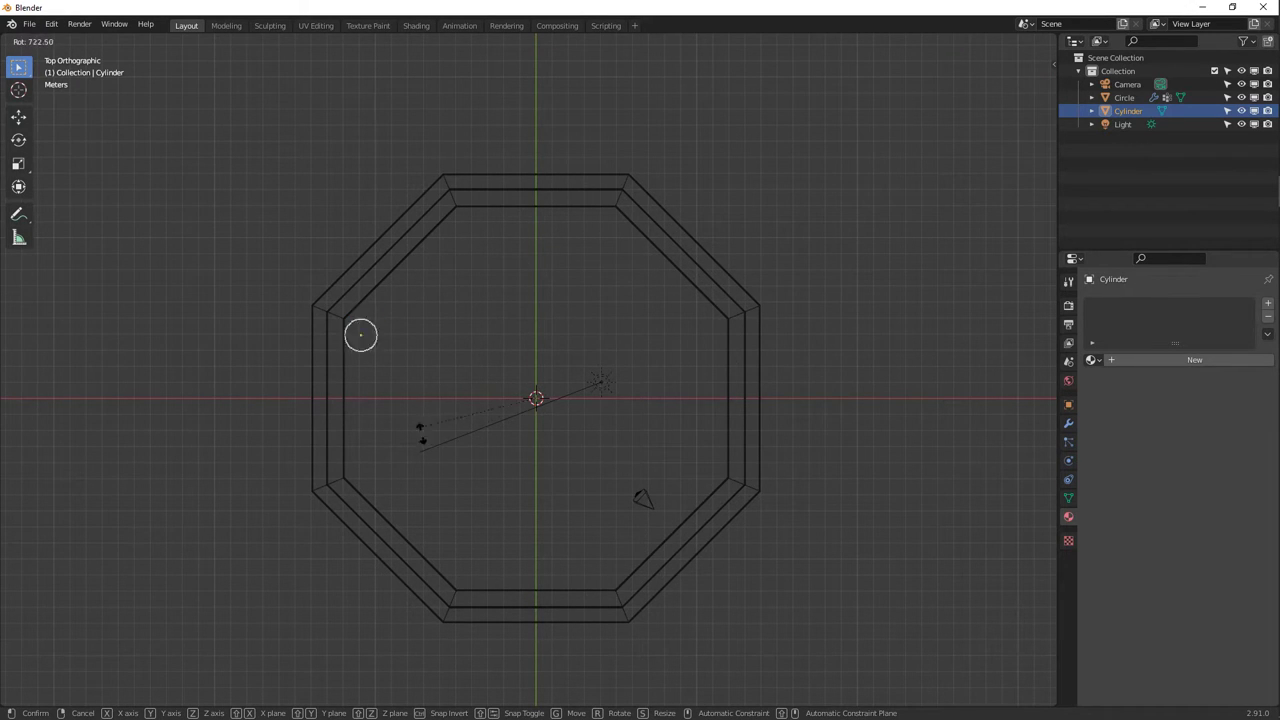
key("Escape")
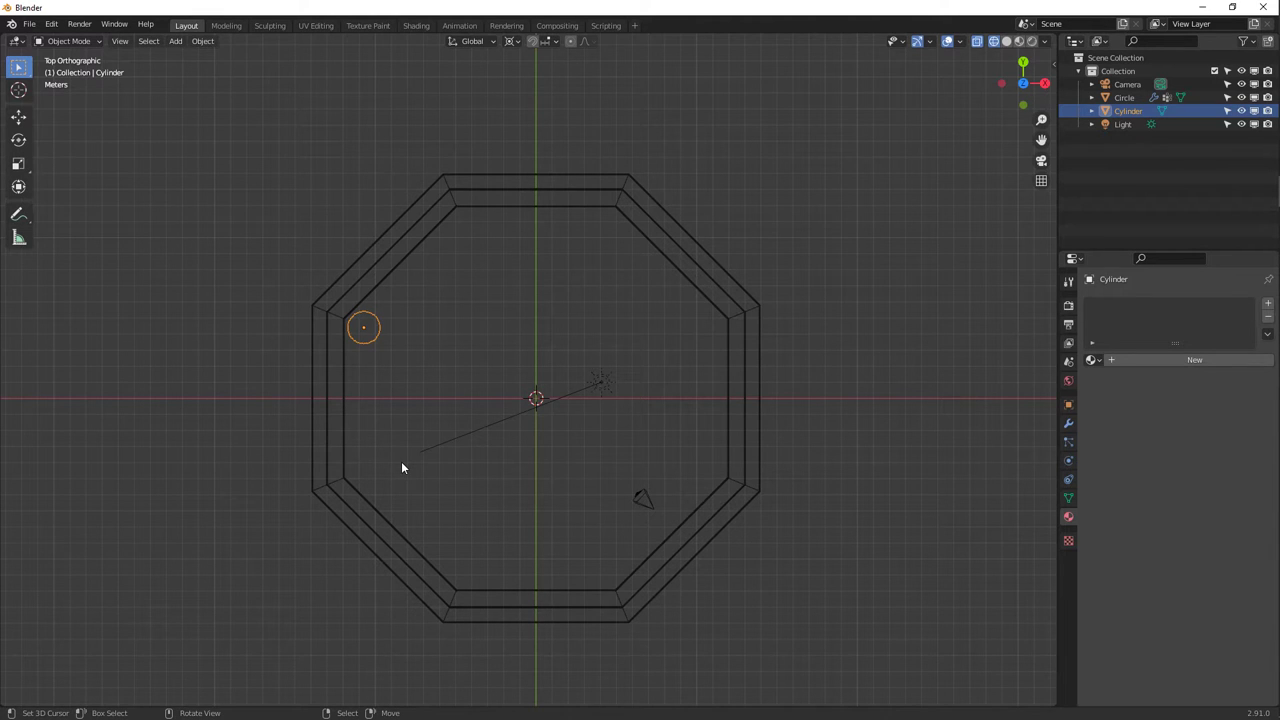
key("shift+d")
type("r")
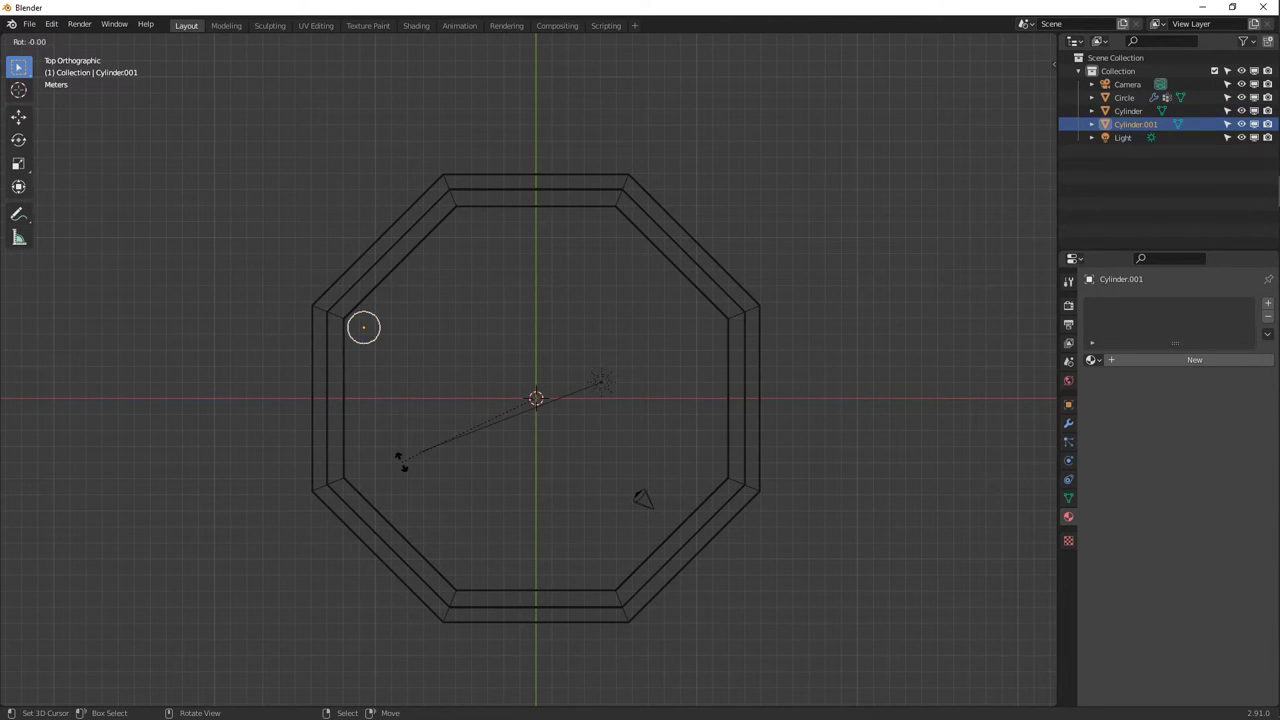
type("45")
key("Return")
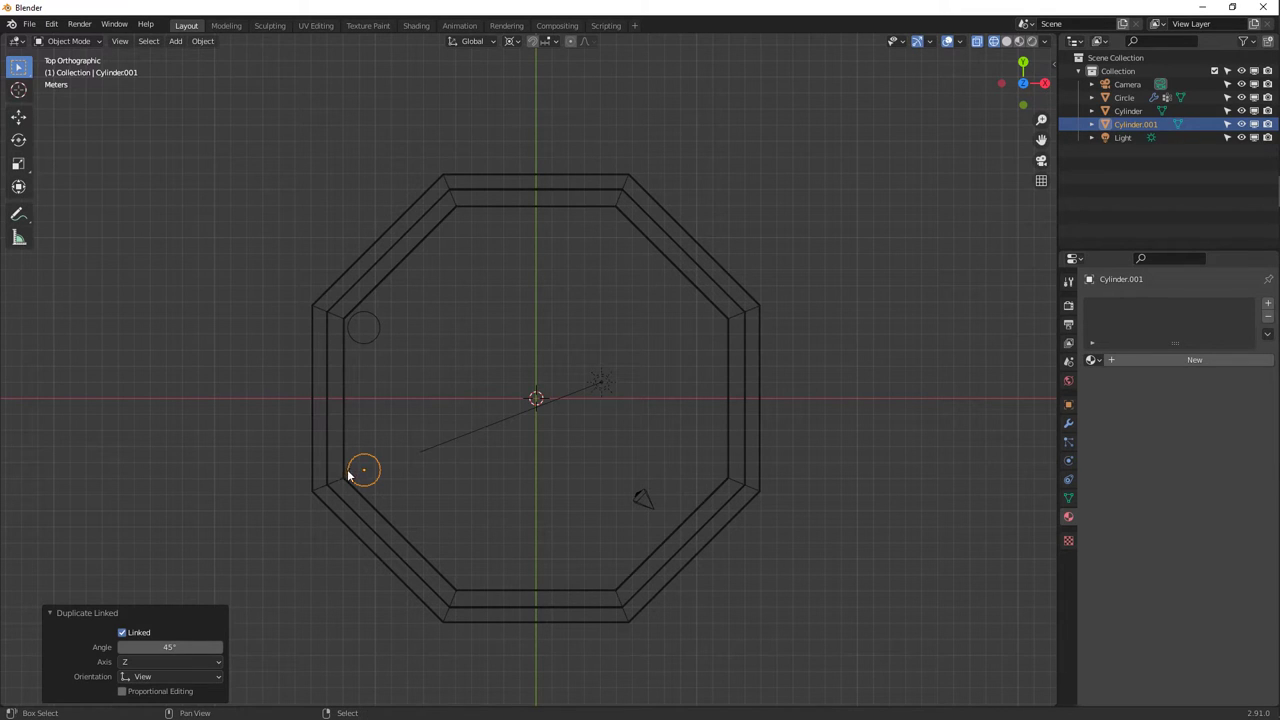
Repeat the 45° linked duplication until a column stands at each of the platform's eight corners.
key("shift+r")
key("shift+r")
key("shift+r")
key("shift+r")
key("shift+r")
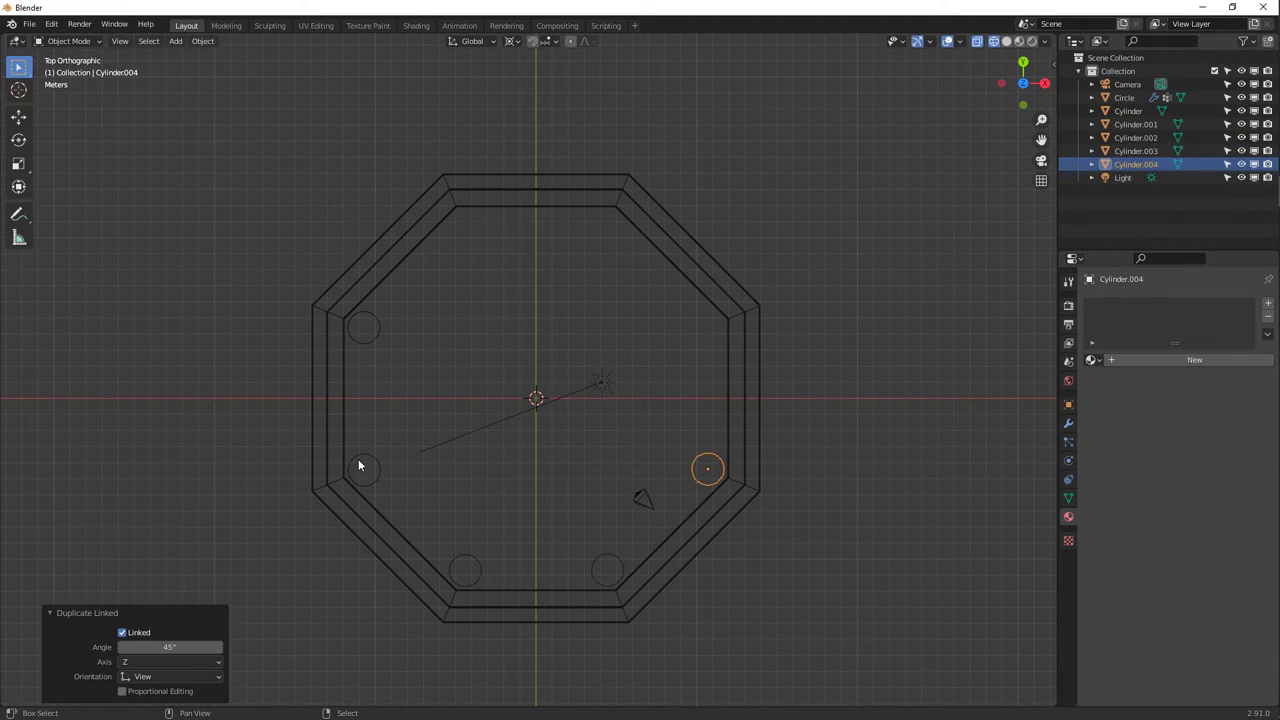
key("shift+r")
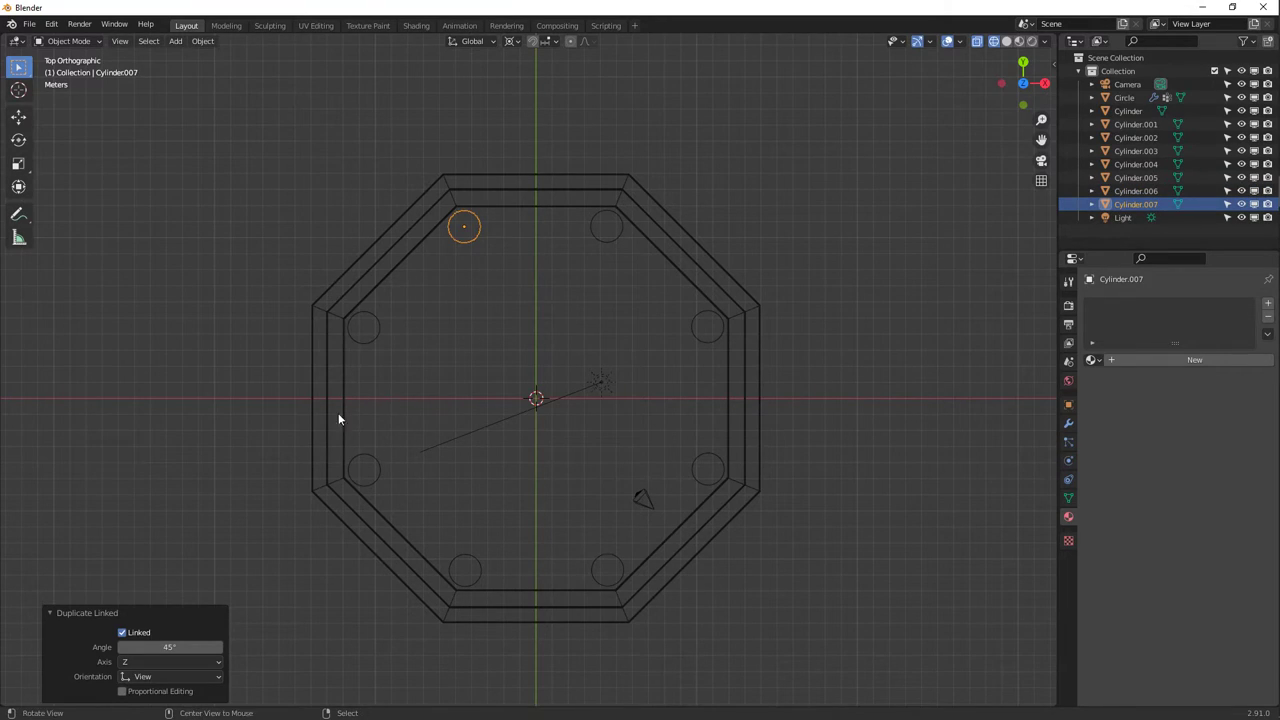
Select one of the linked columns in perspective view and enter Edit Mode on its mesh.
middle_click_drag(338, 415, 553, 333)
left_click(519, 272)
key("Tab")
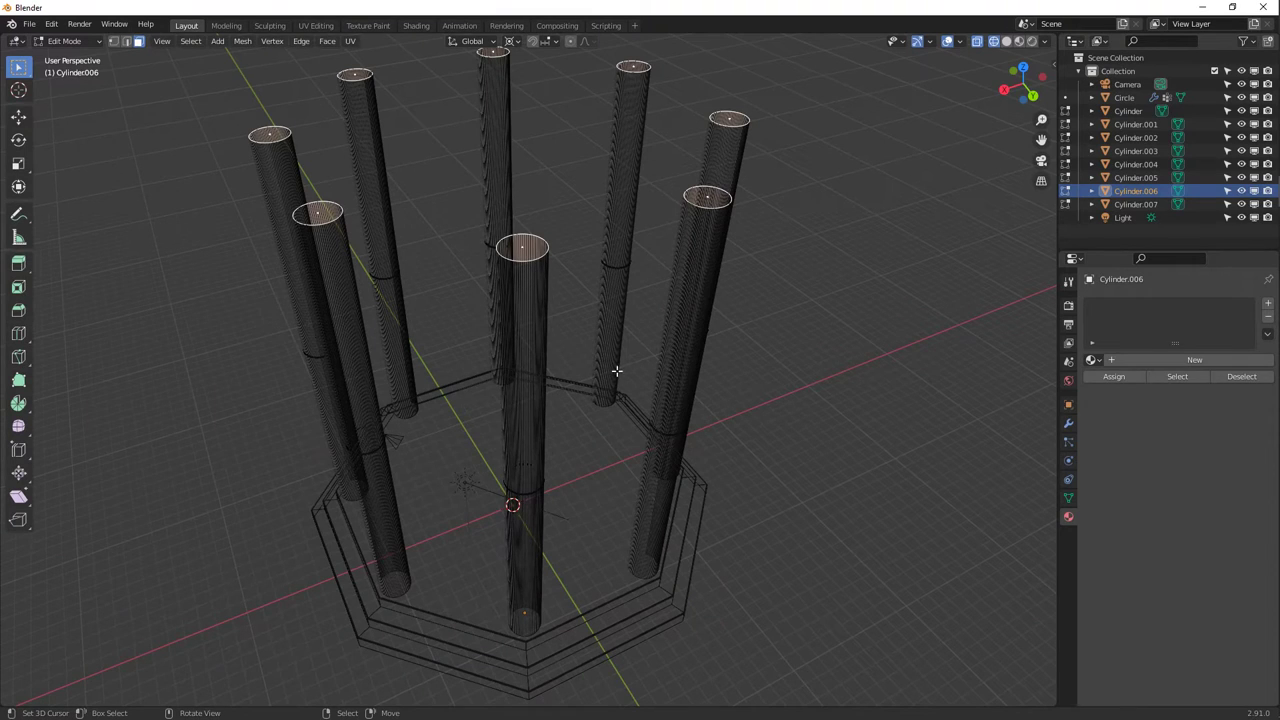
key("e")
right_click(596, 322)
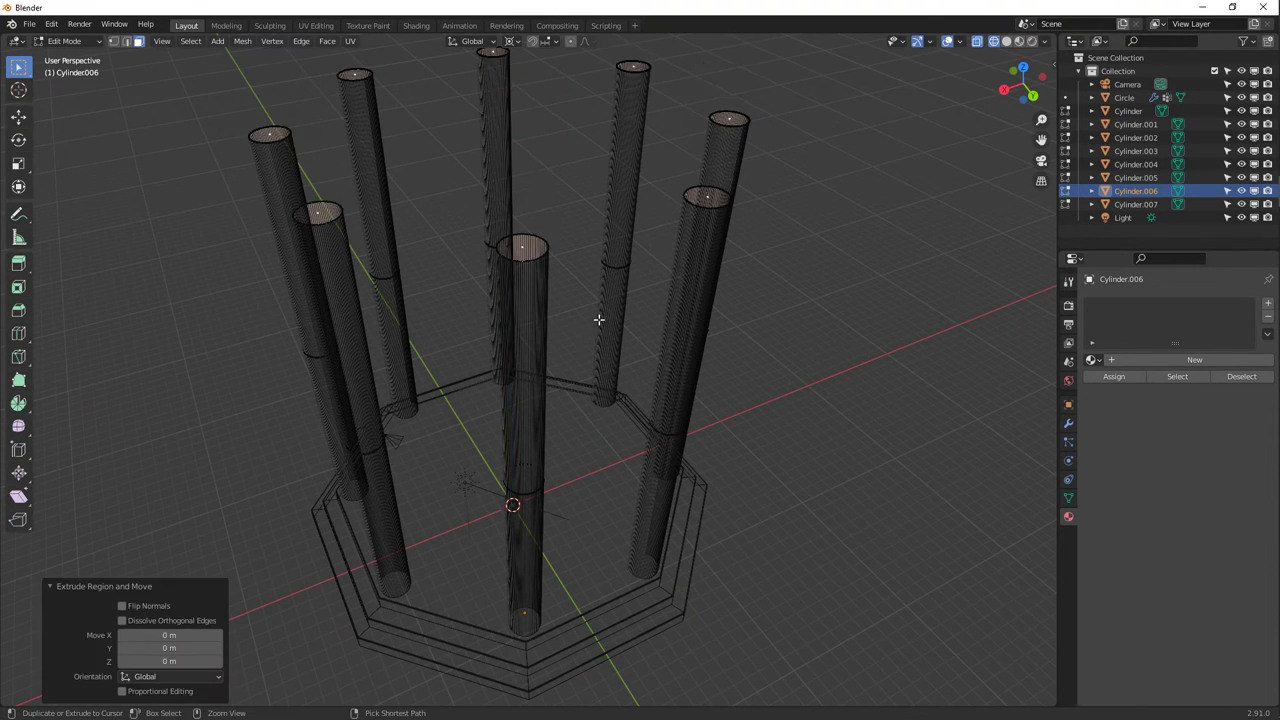
key("ctrl+z")
middle_click_drag(623, 340, 461, 315)
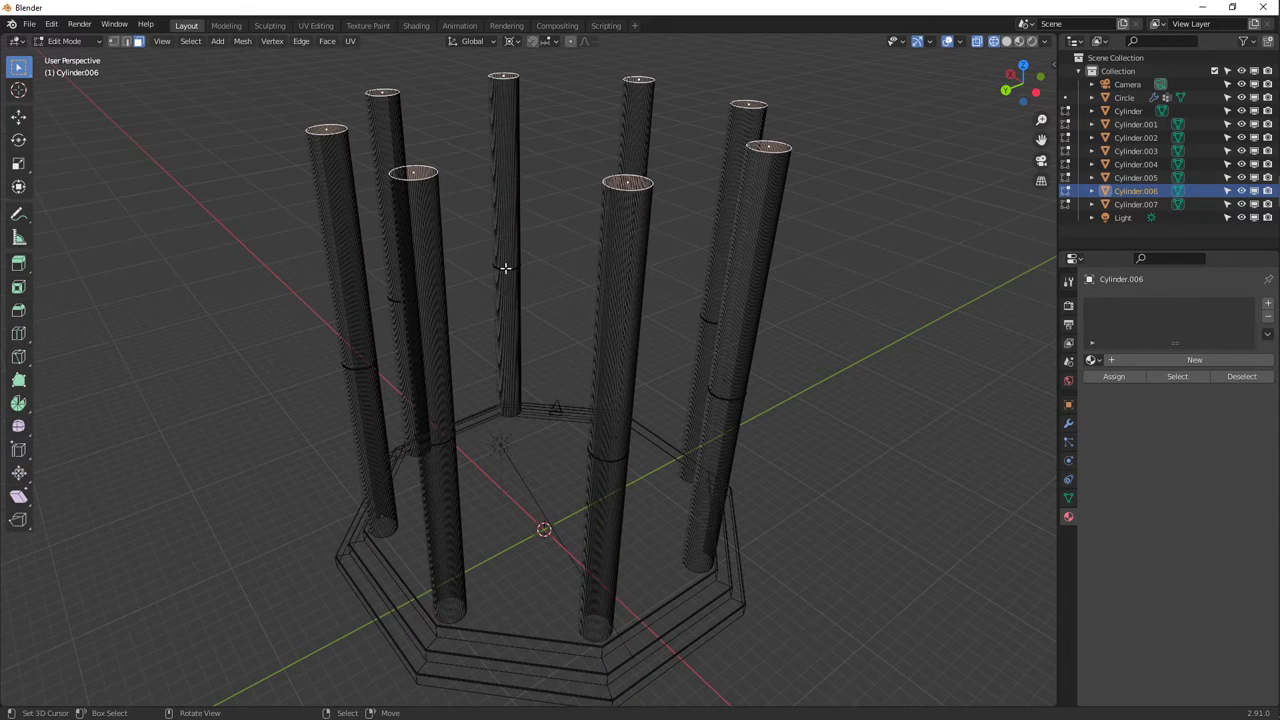
middle_click_drag(425, 280, 446, 309)
key("Tab")
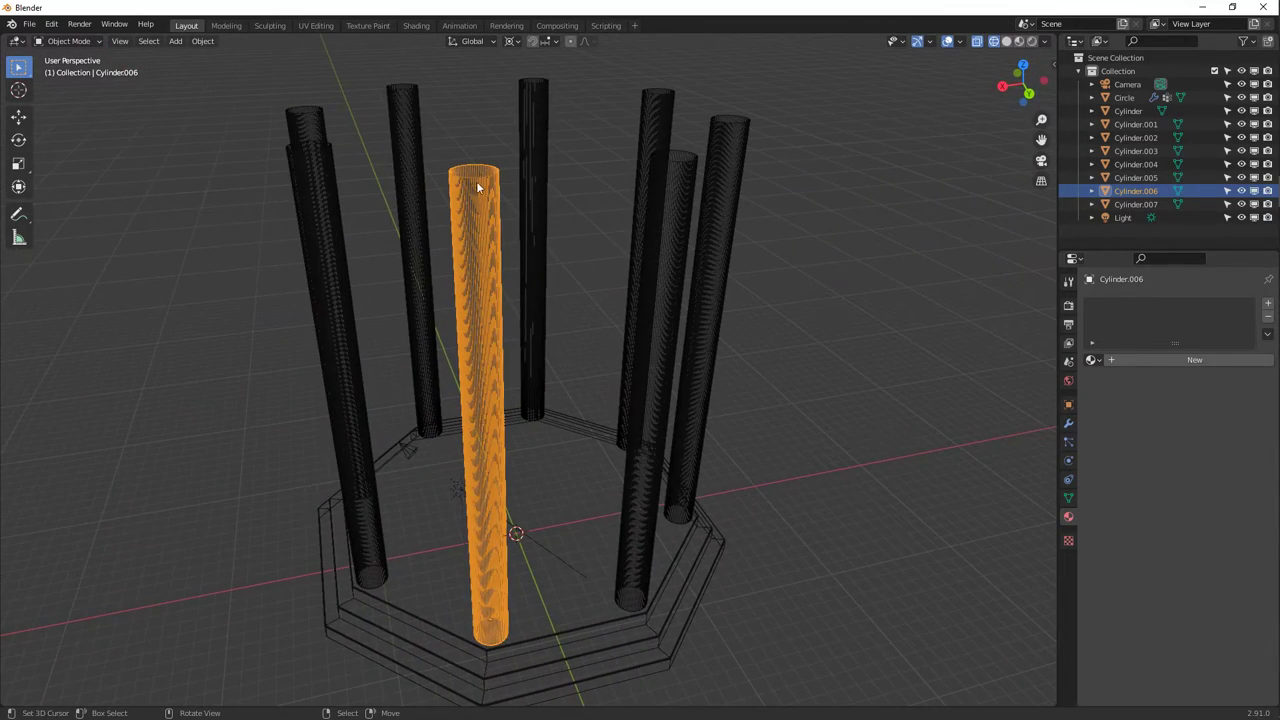
key("Tab")
Extrude the column's top face about 0.34 m upward.
middle_click_drag(468, 168, 558, 264)
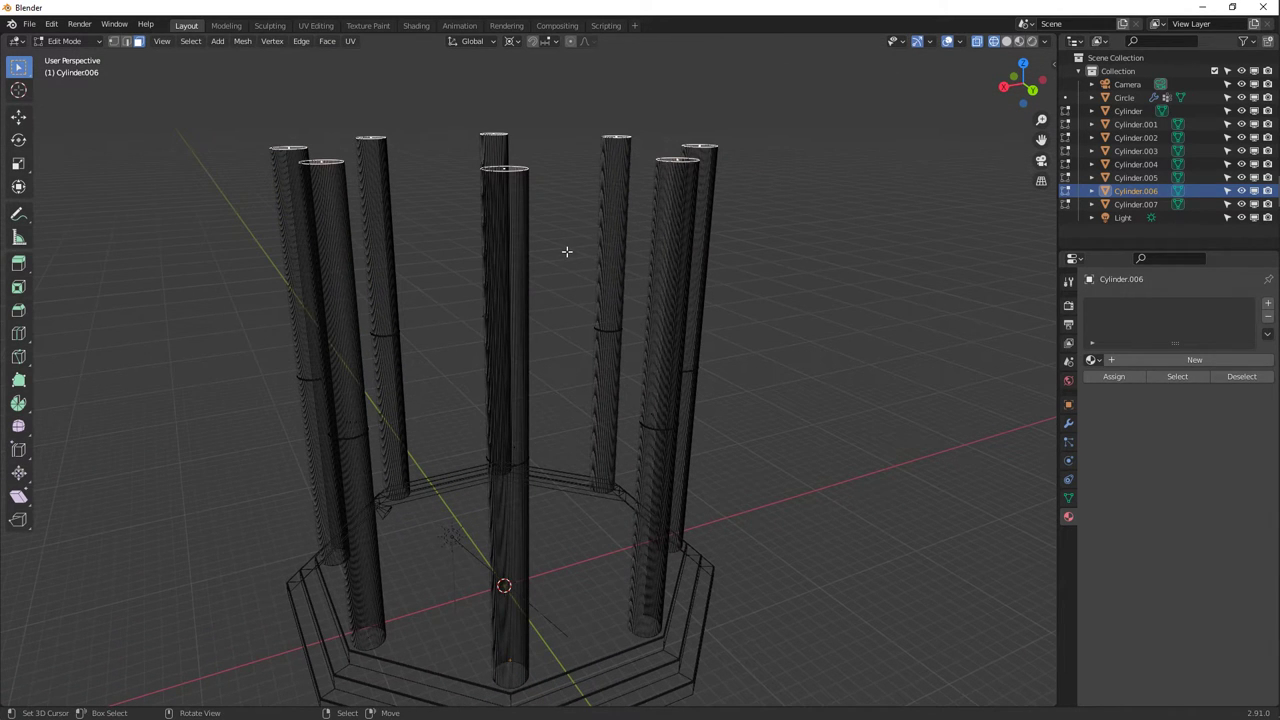
key("e")
left_click(570, 244)
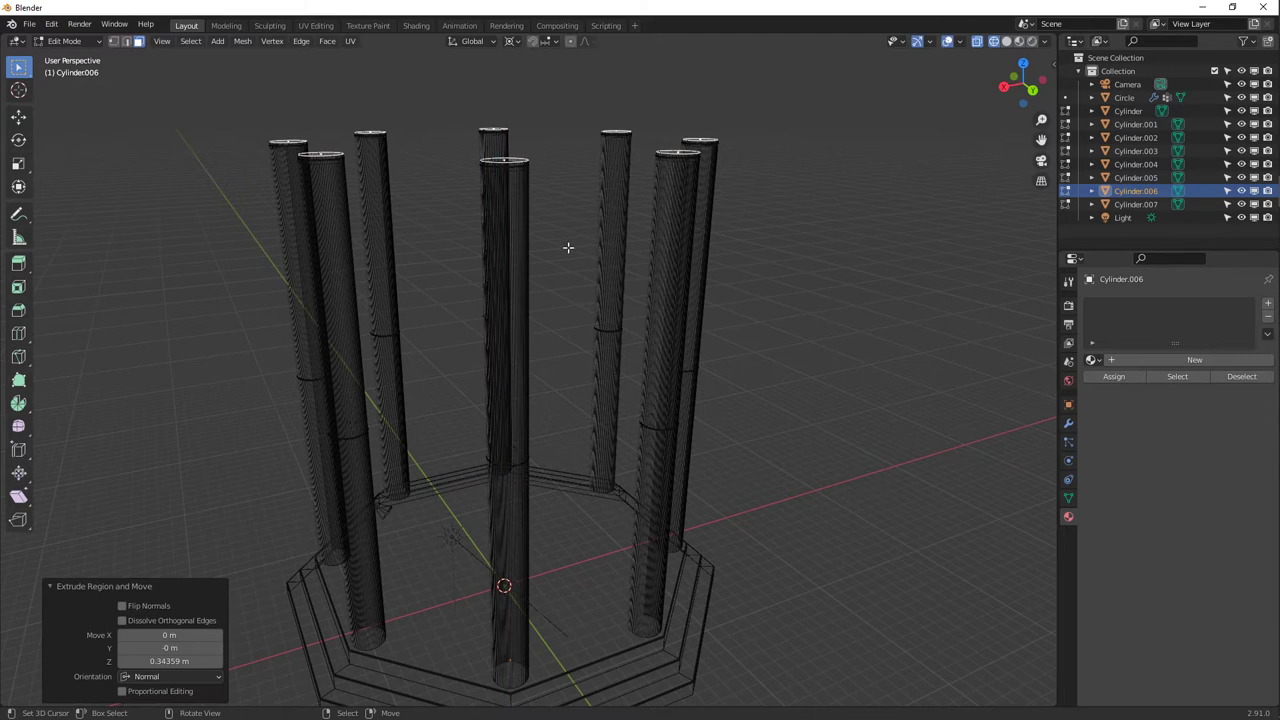
key("s")
right_click(573, 249)
key("s")
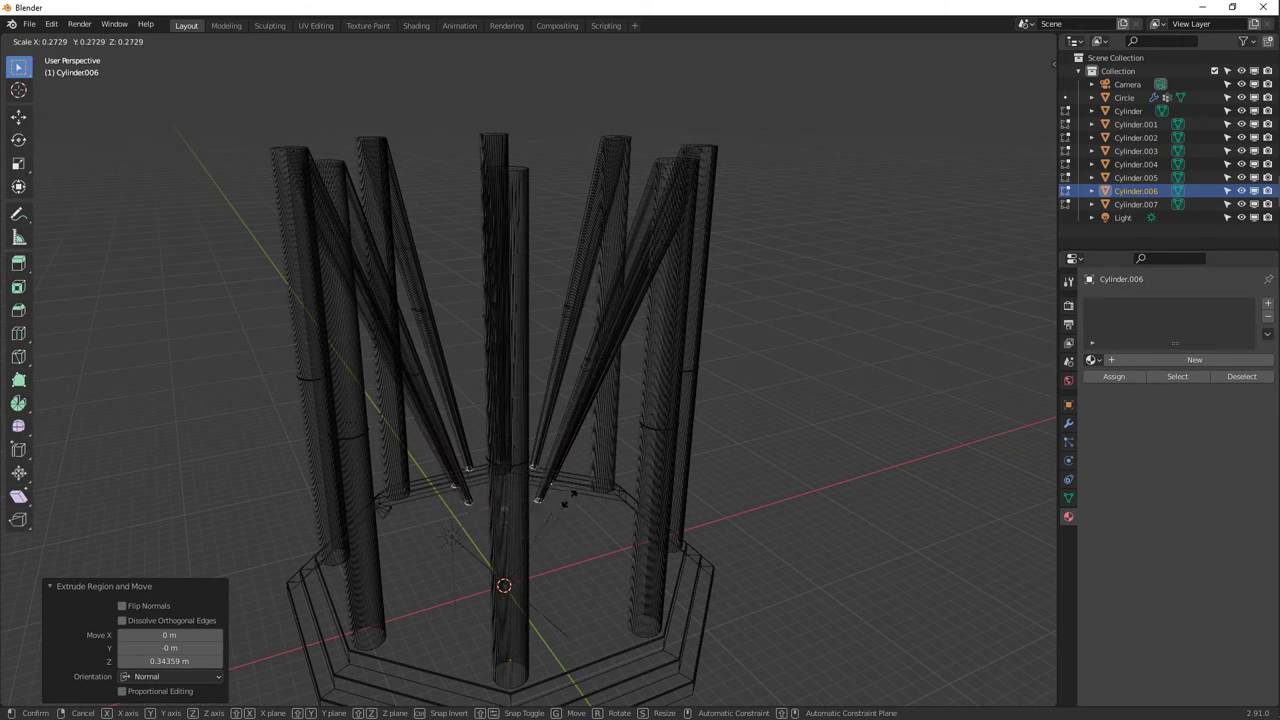
right_click(542, 492)
Set the pivot point to Individual Origins and scale the column's top face by about 1.264.
left_click(513, 42)
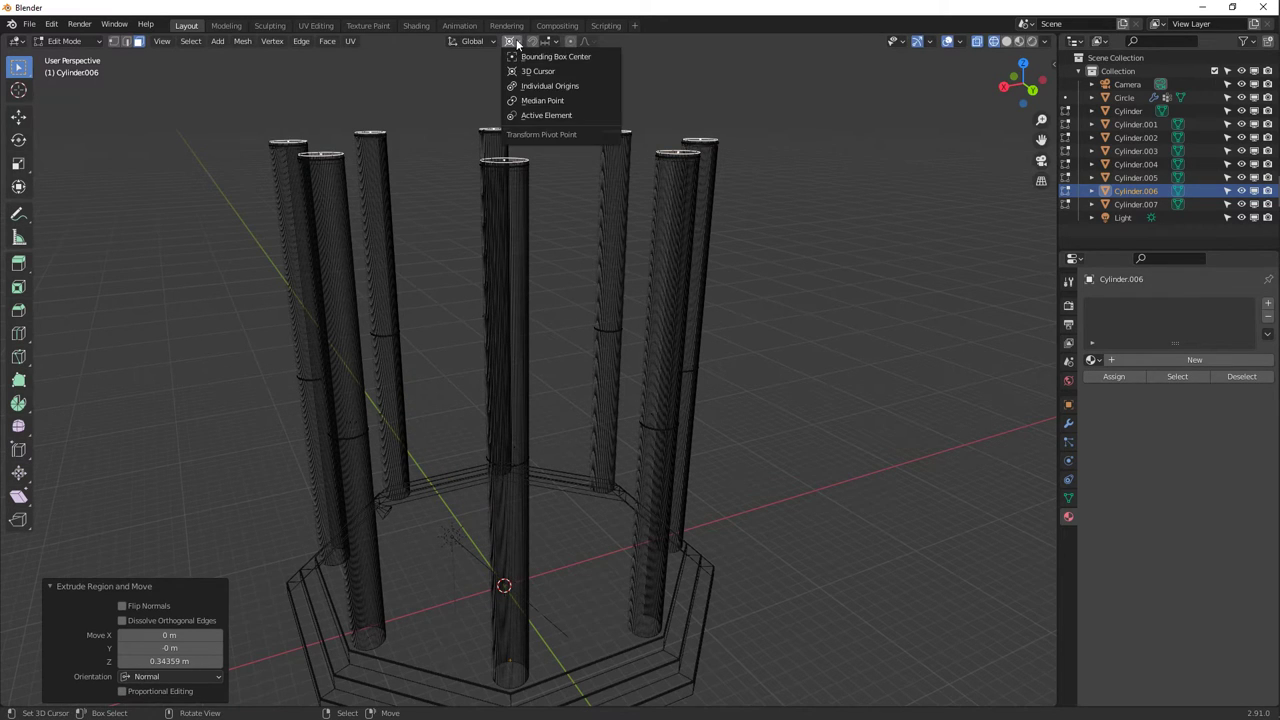
left_click(539, 89)
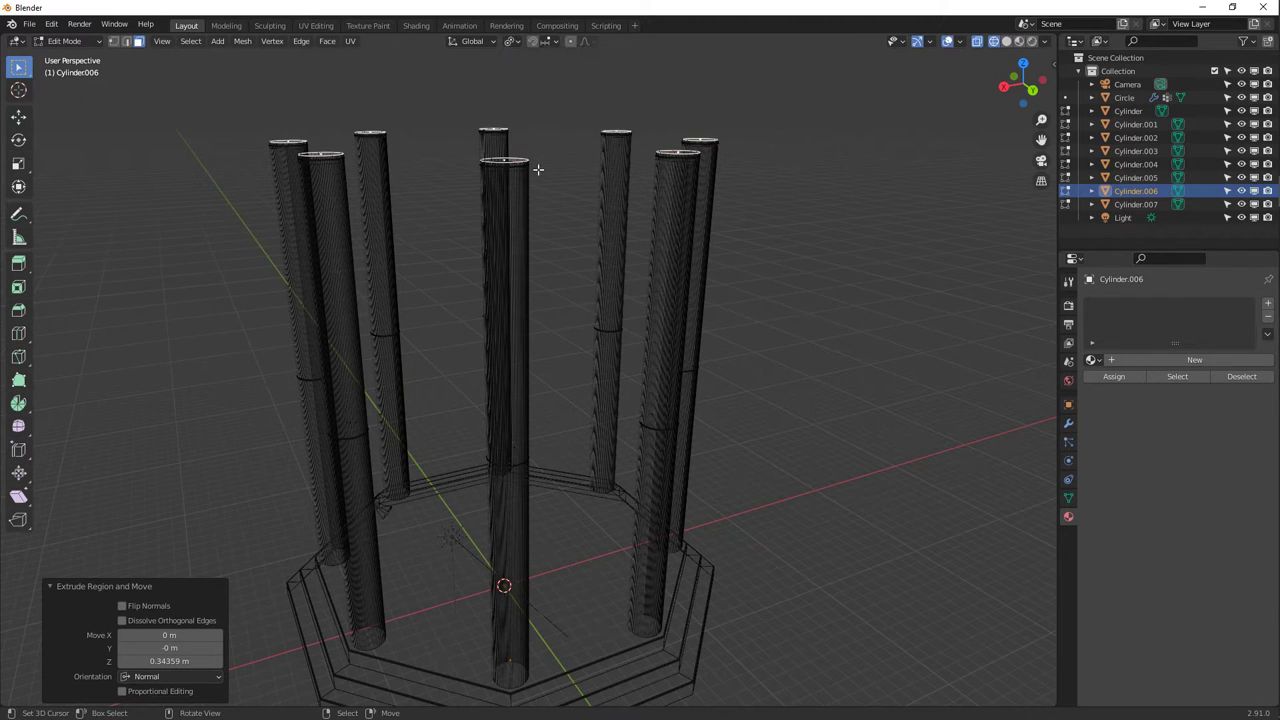
key("s")
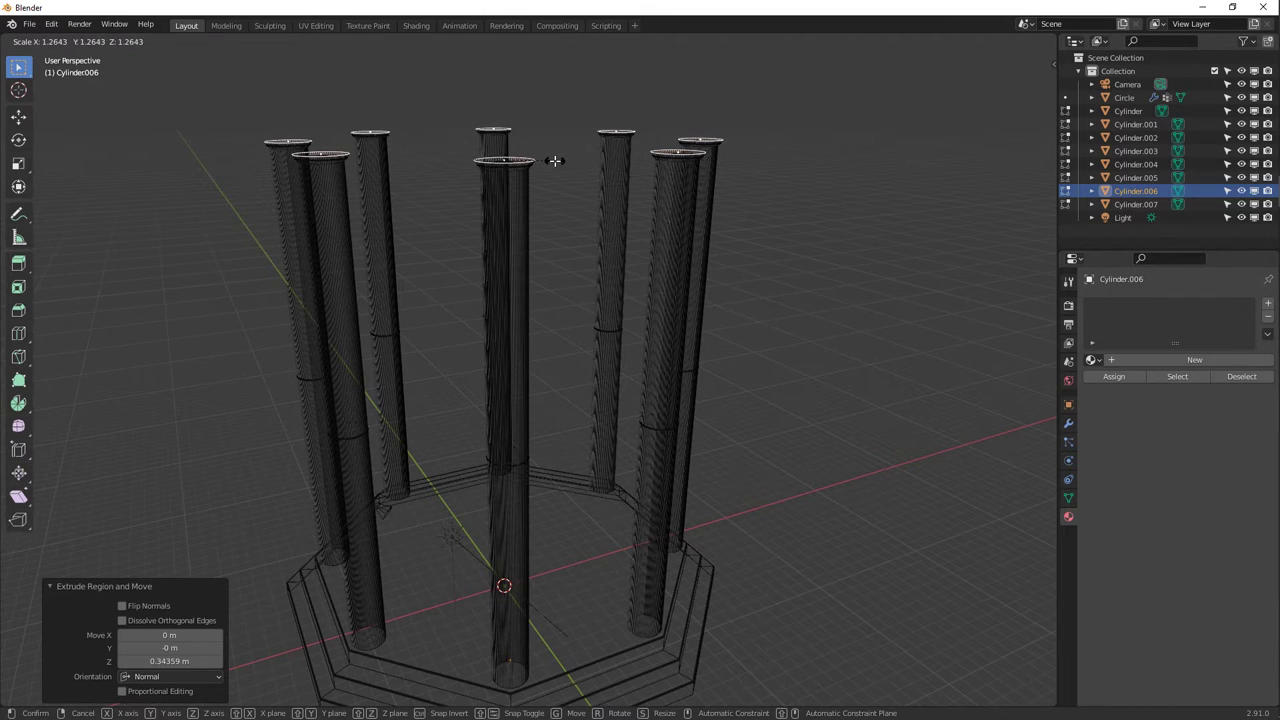
left_click(555, 160)
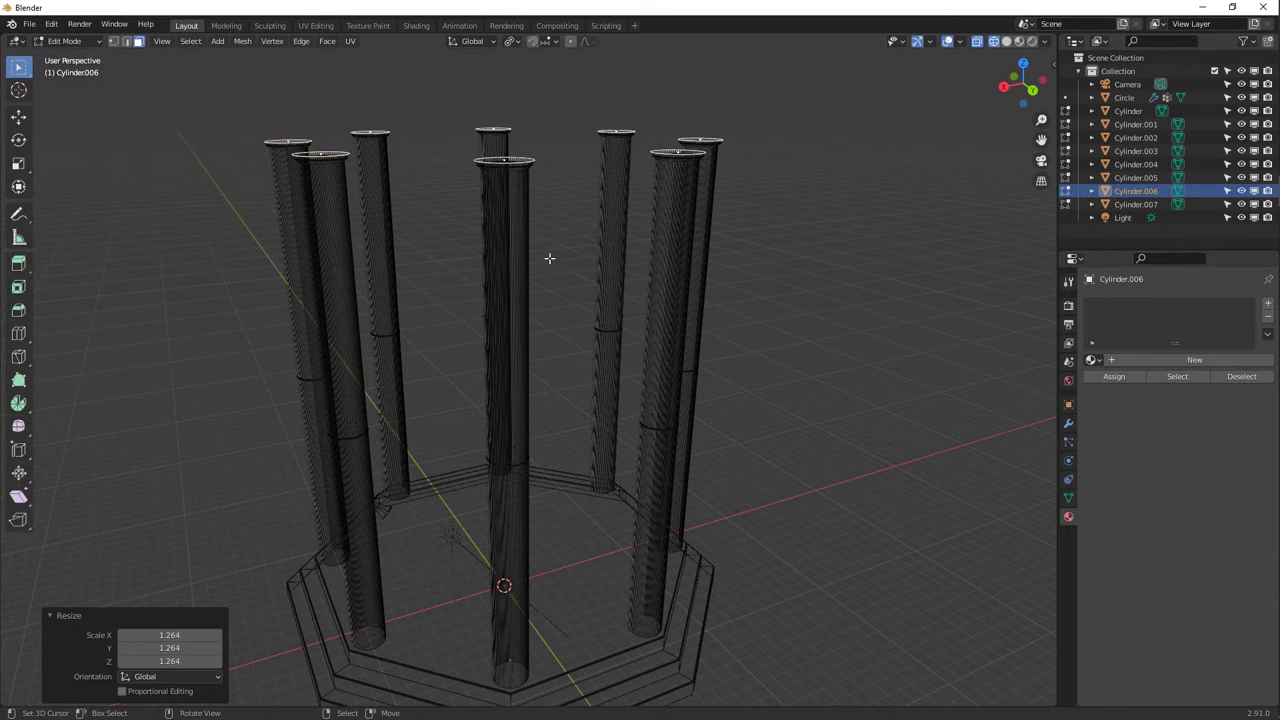
Extrude the widened top face about 0.5 m upward to form the capital, and return to Object Mode.
key("Tab")
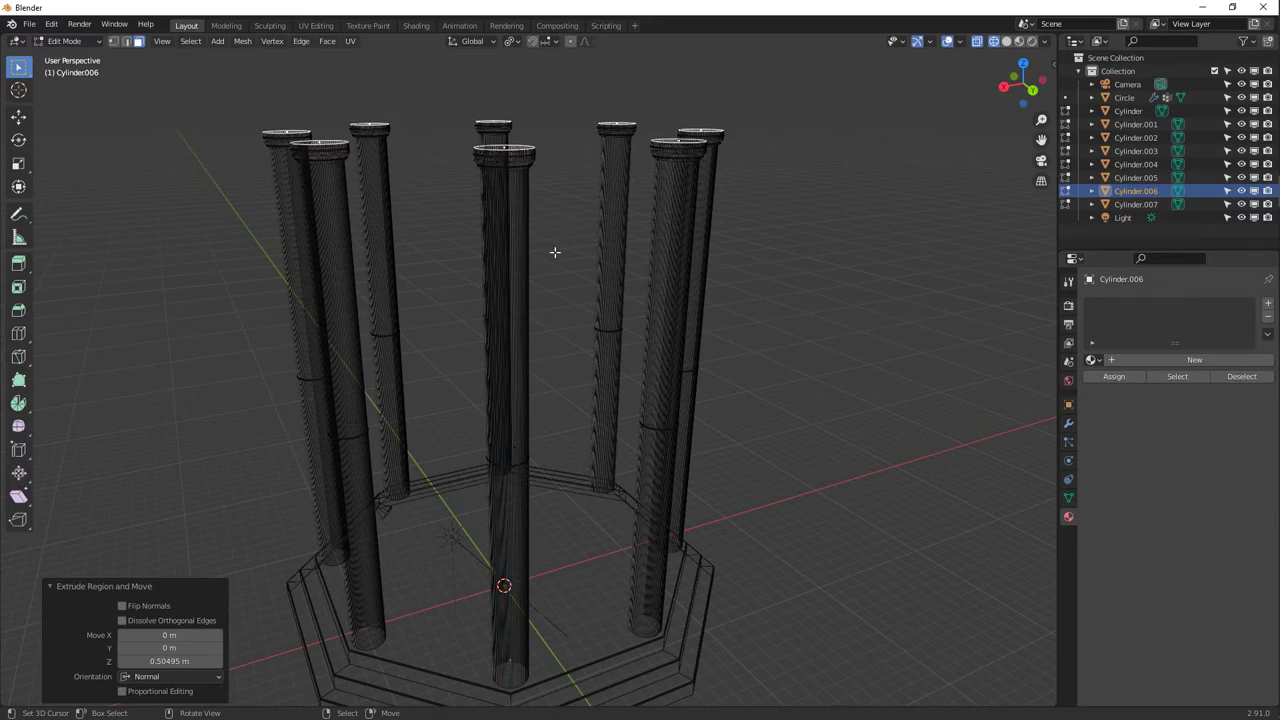
left_click(518, 272)
middle_click_drag(518, 272, 500, 218)
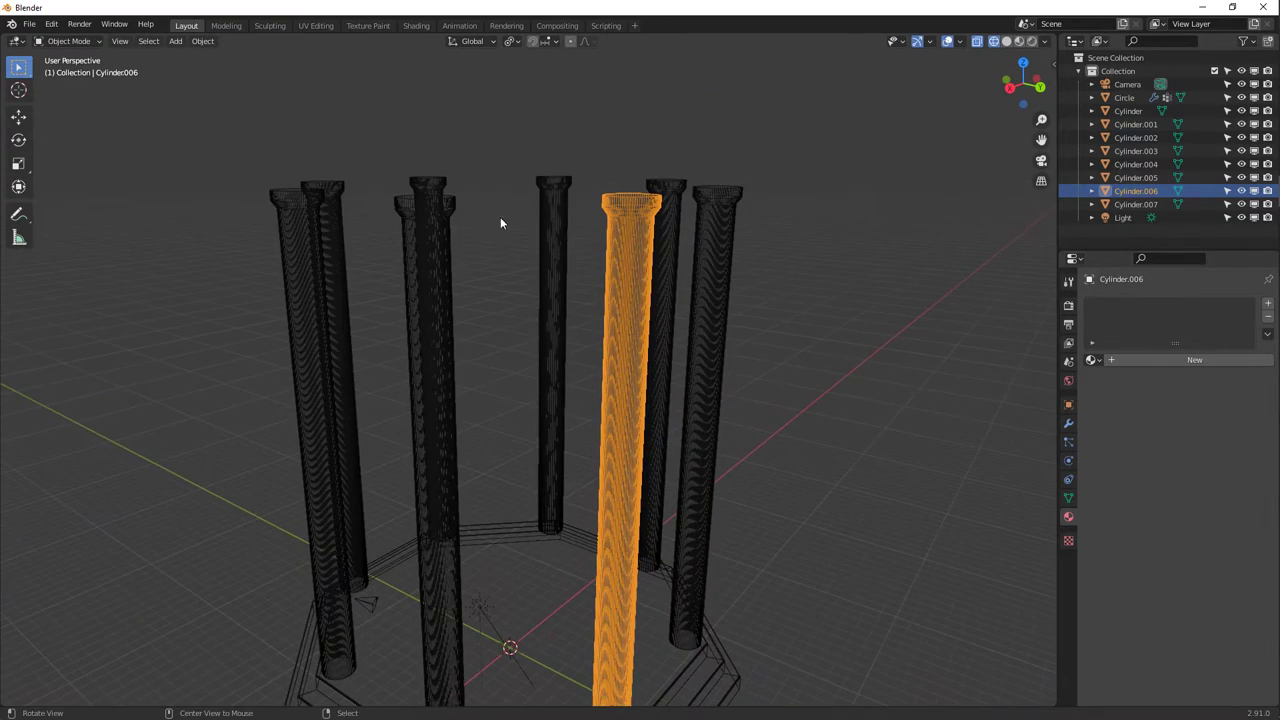
middle_click_drag(535, 260, 445, 285)
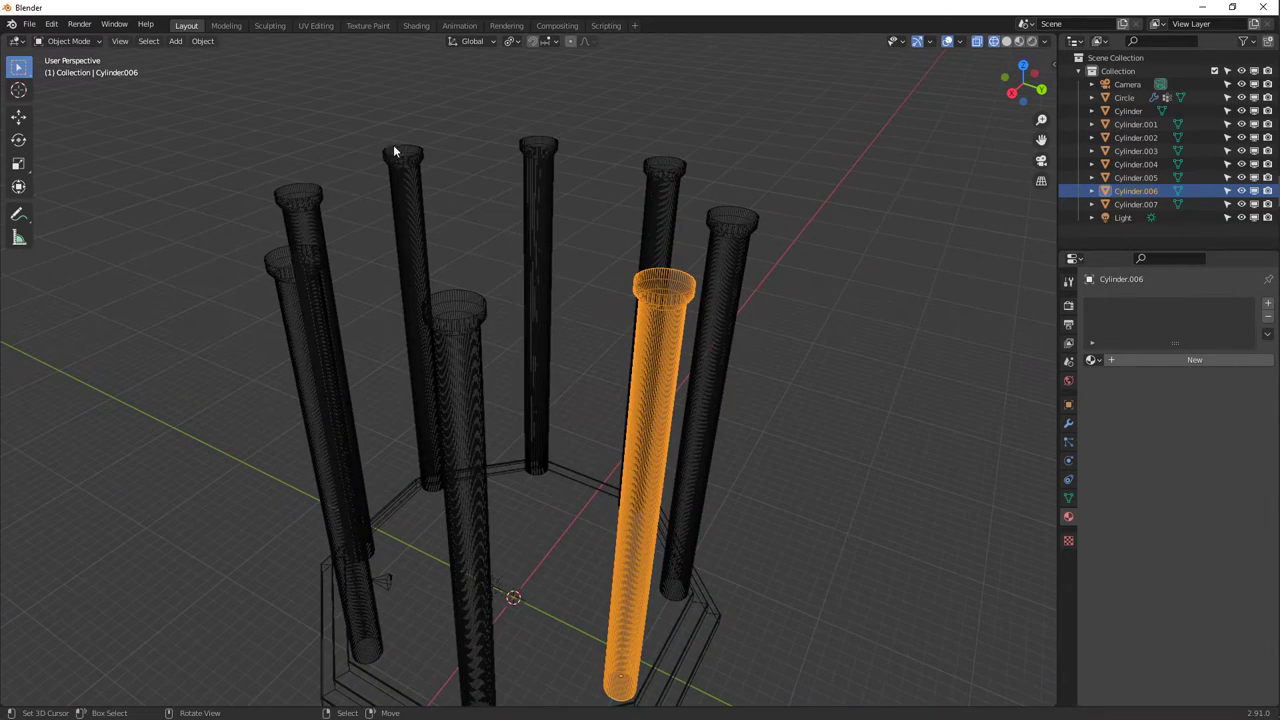
middle_click_drag(548, 234, 601, 283)
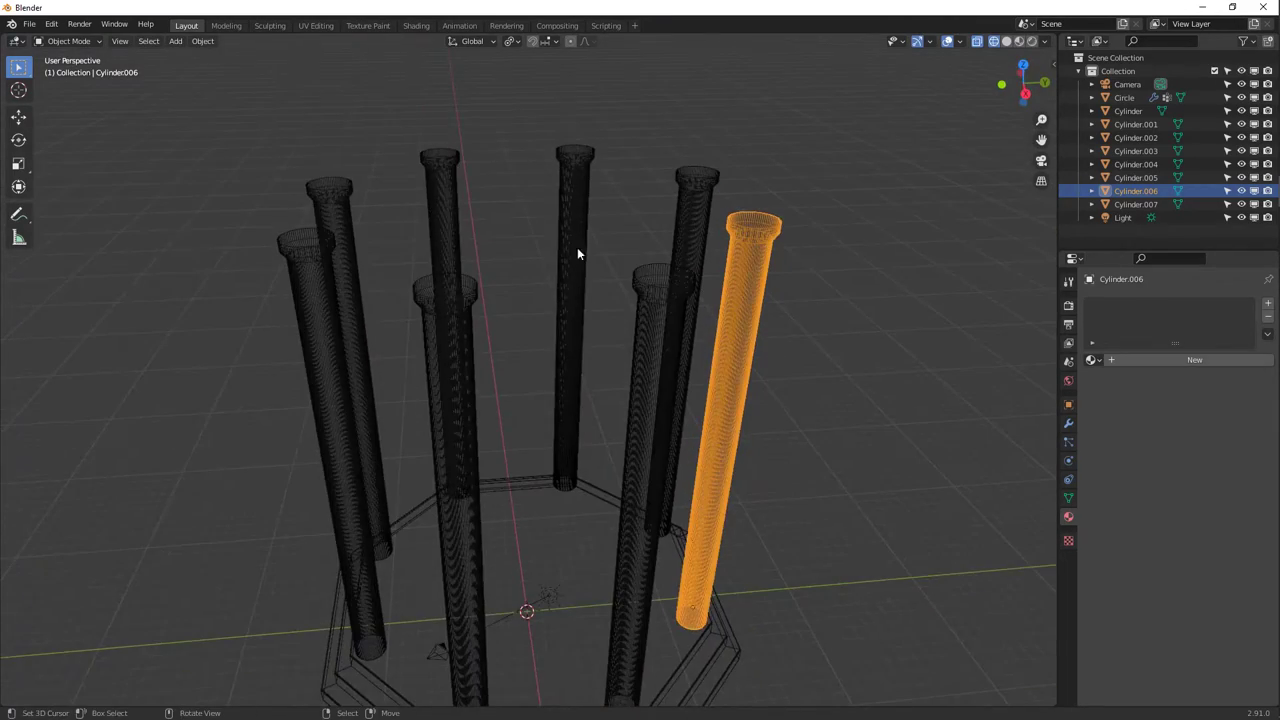
middle_click_drag(596, 180, 512, 274)
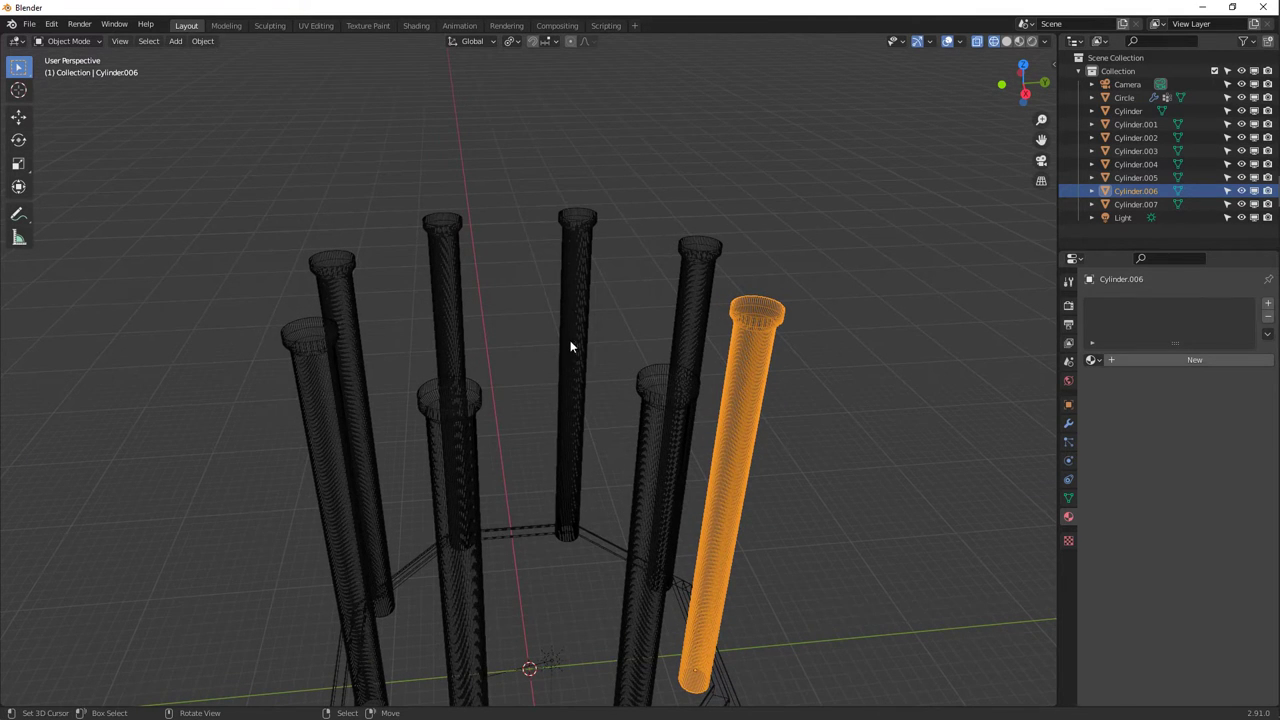
middle_click_drag(570, 346, 526, 355)
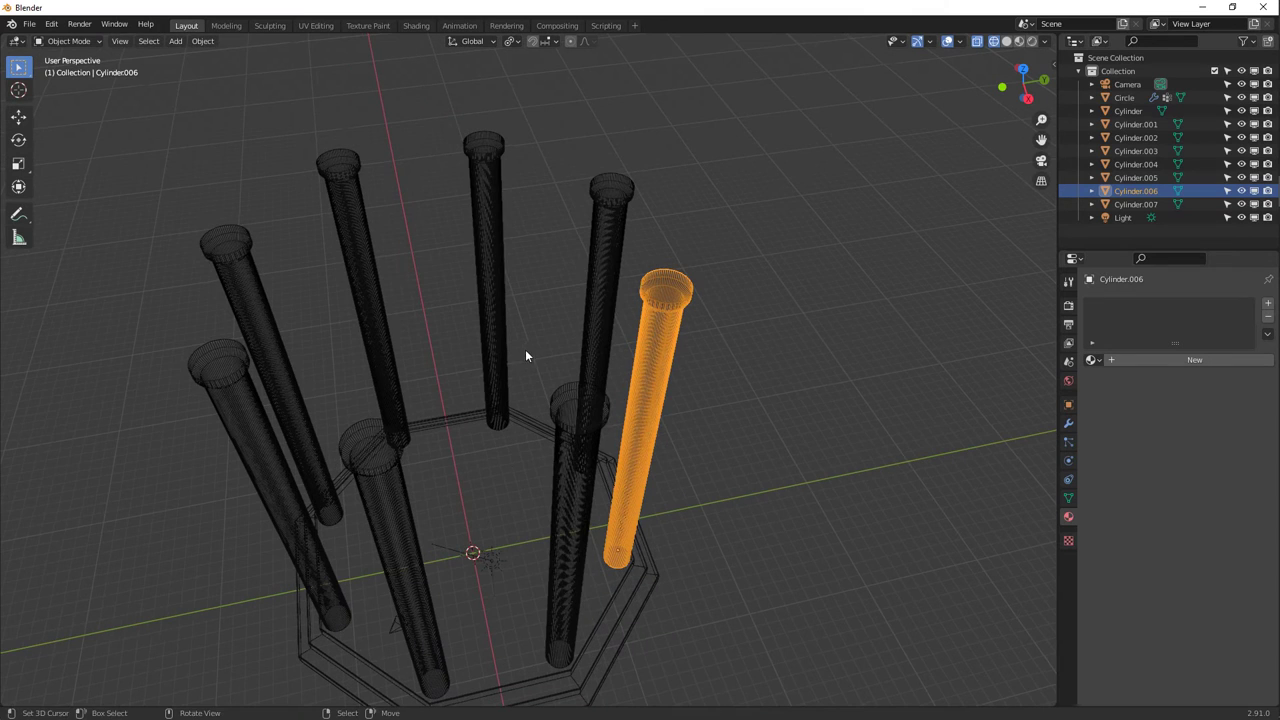
Add a mesh circle at the origin with 8 vertices and an 8 m radius.
key("shift+a")
mouse_move(518, 362)
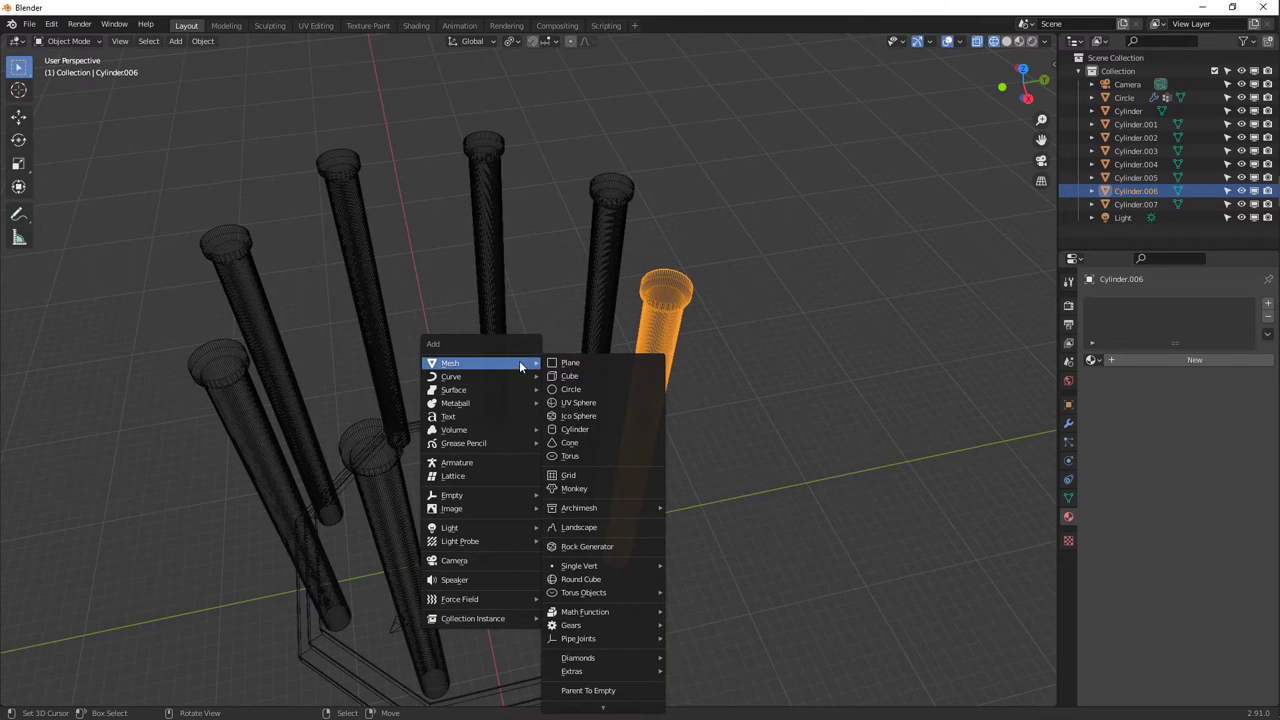
left_click(578, 392)
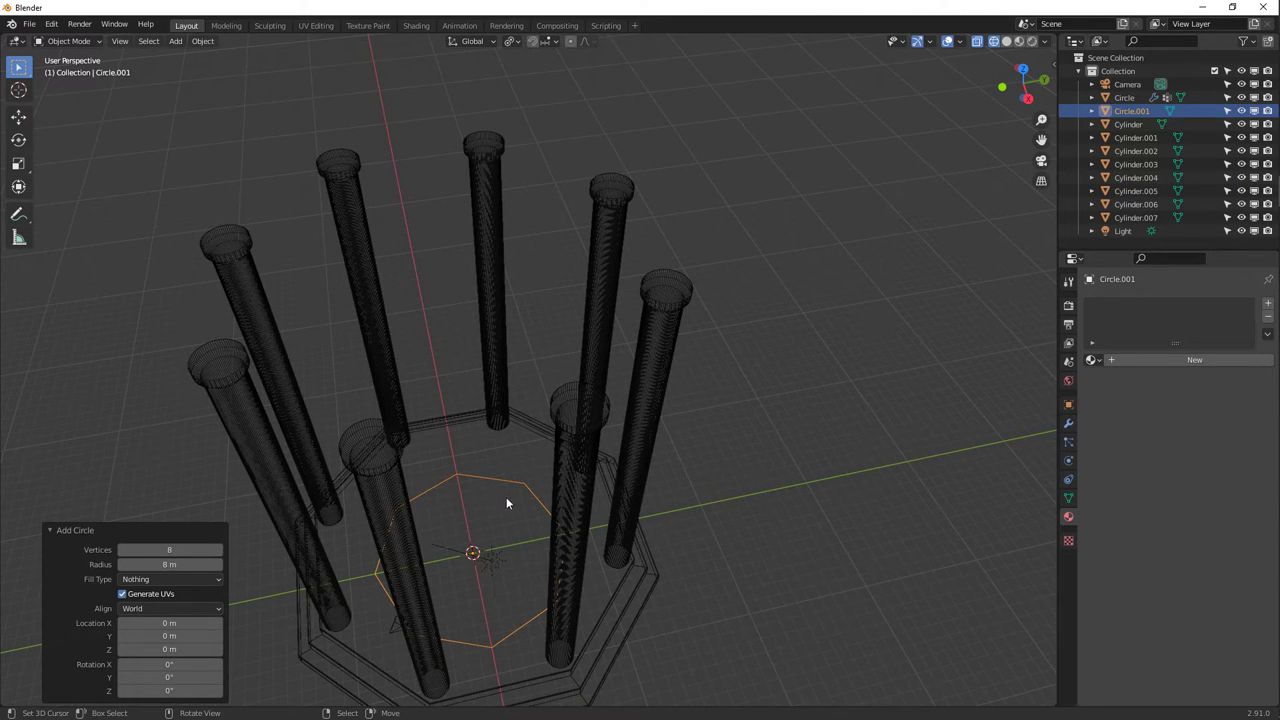
Set the pivot point to Median Point and rotate the new circle's geometry 22.5° about the Z axis.
key("Tab")
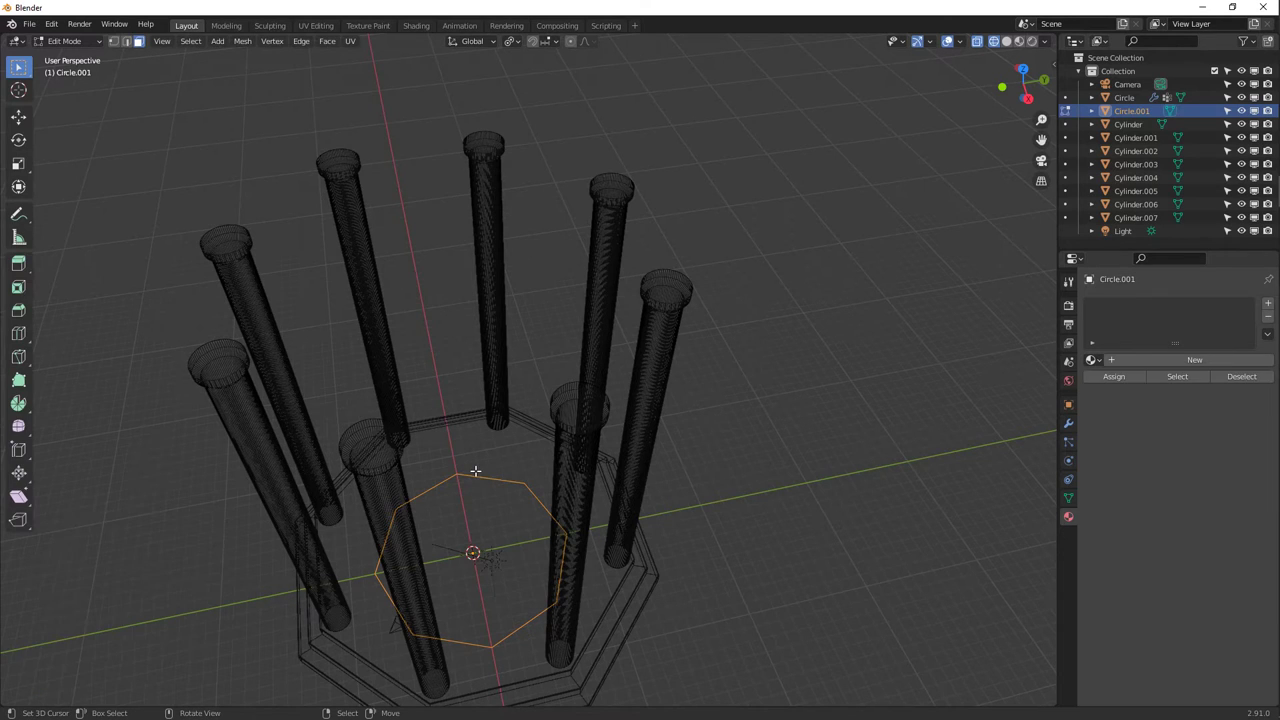
left_click(510, 41)
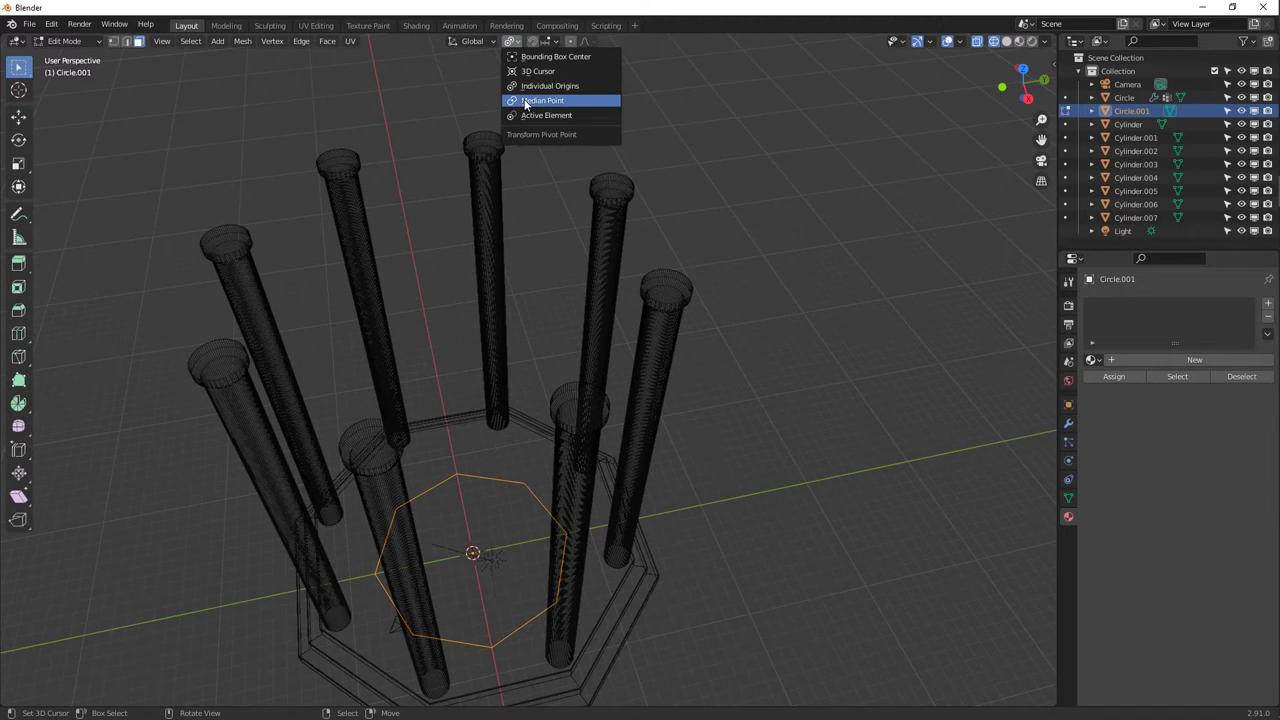
left_click(526, 101)
type("rz")
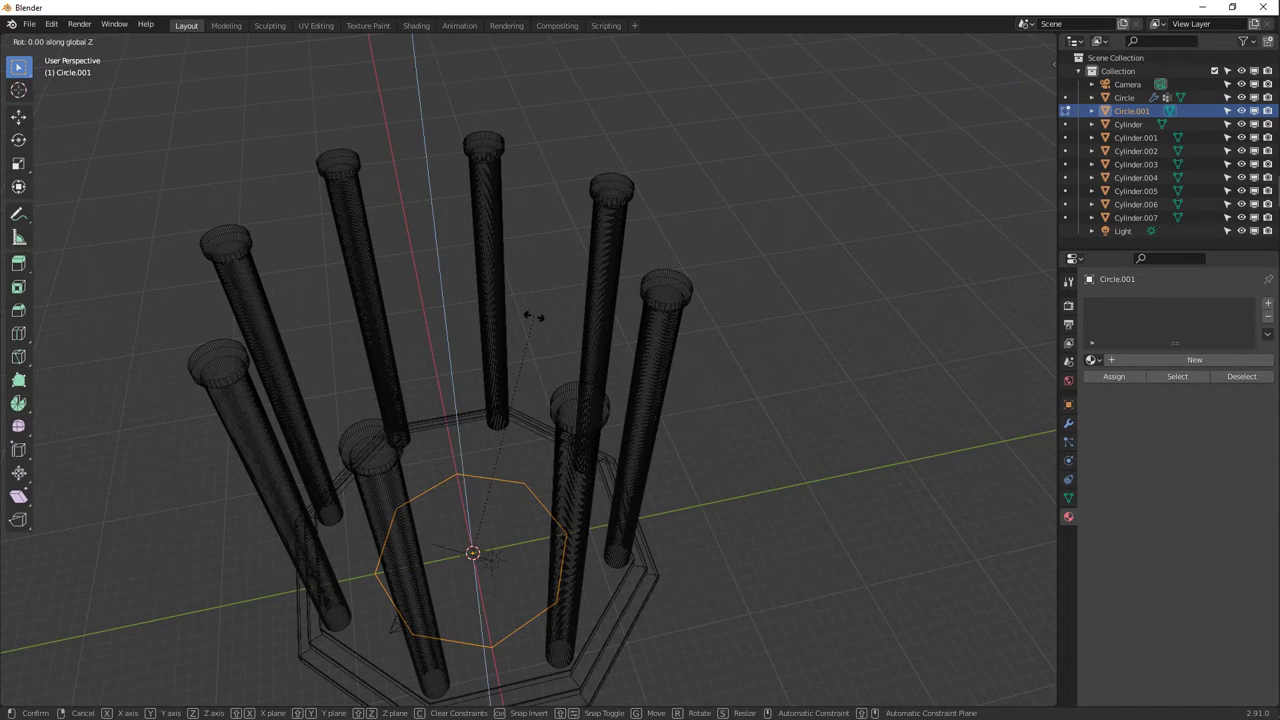
type("22.5")
key("Return")
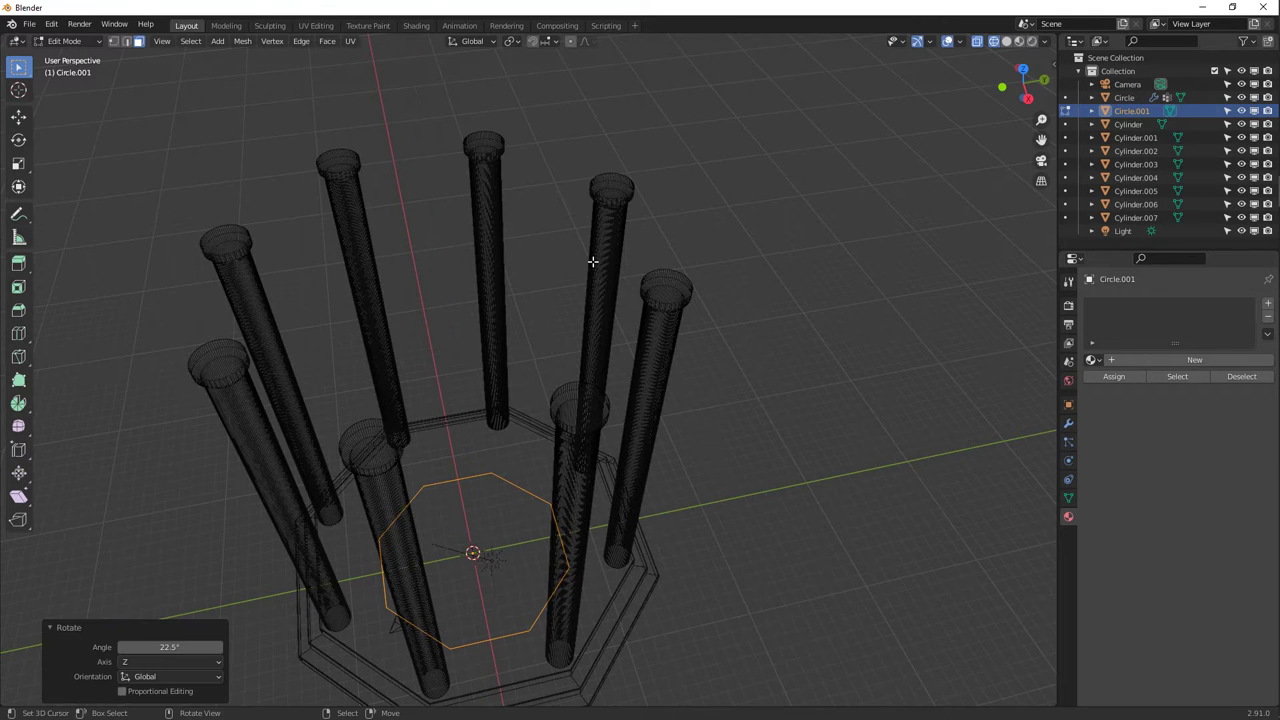
key("Tab")
Raise the octagonal circle about 30.65 m along Z to the column tops and scale it by about 1.69.
middle_click_drag(570, 349, 590, 456)
key("g")
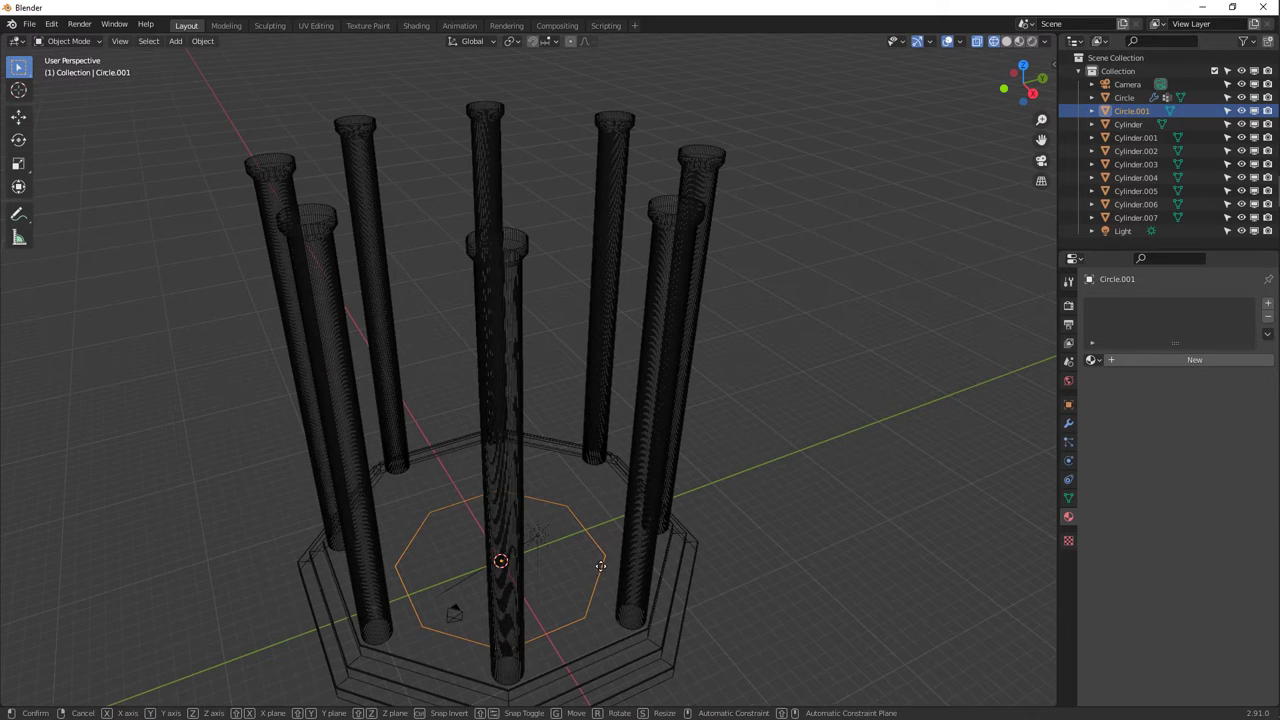
key("z")
left_click(650, 176)
middle_click_drag(650, 176, 649, 175)
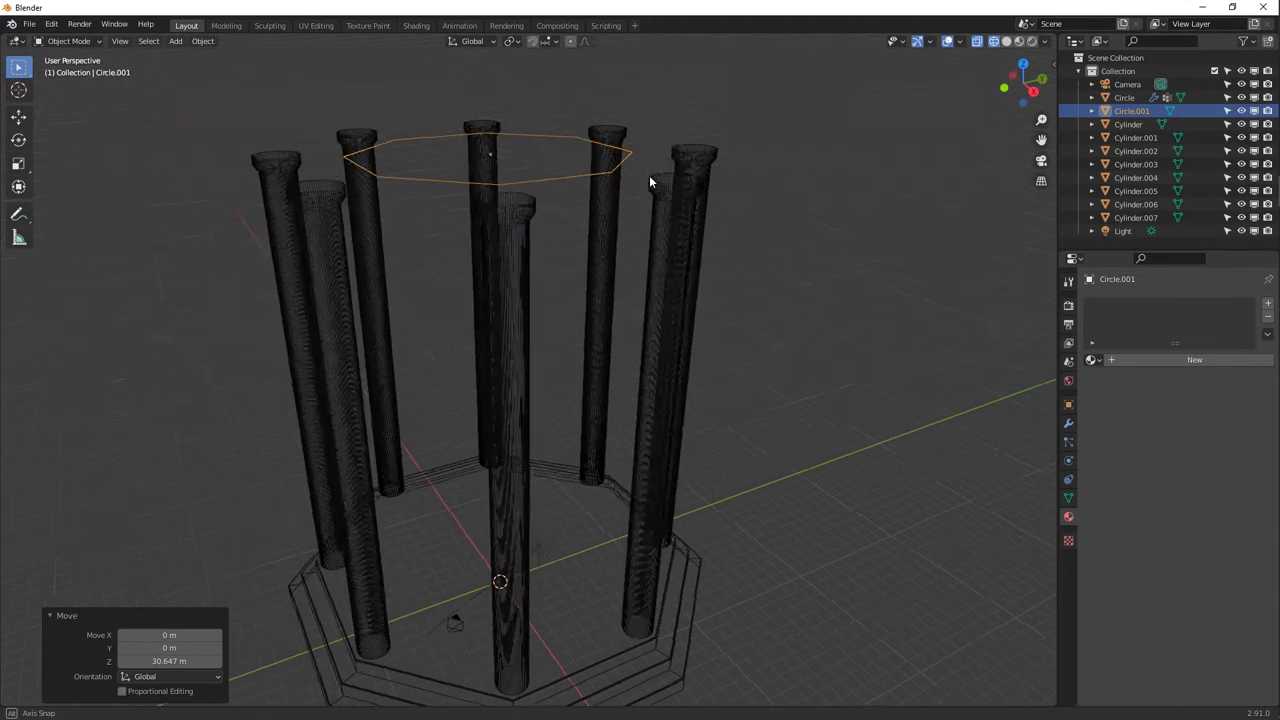
key("s")
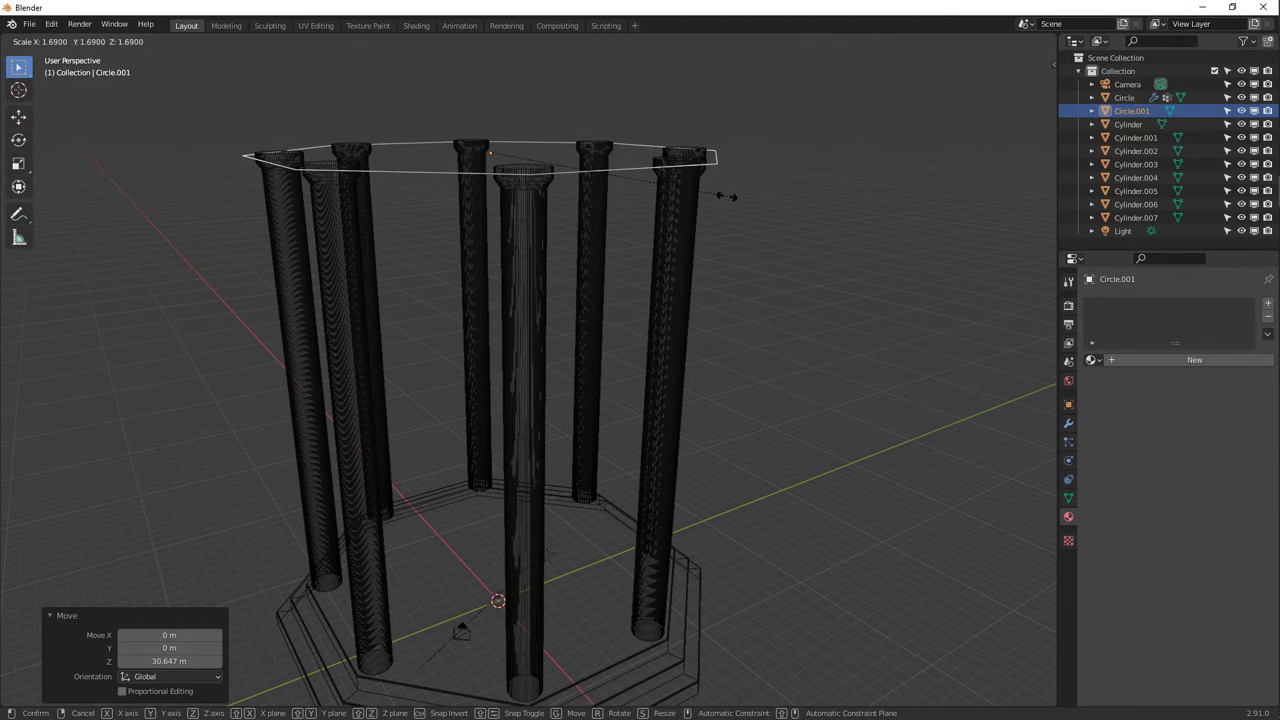
left_click(727, 198)
middle_click_drag(727, 198, 543, 229)
Fill the octagon with a face and extrude it about 0.33 m upward to form a slab over the columns.
key("Tab")
key("f")
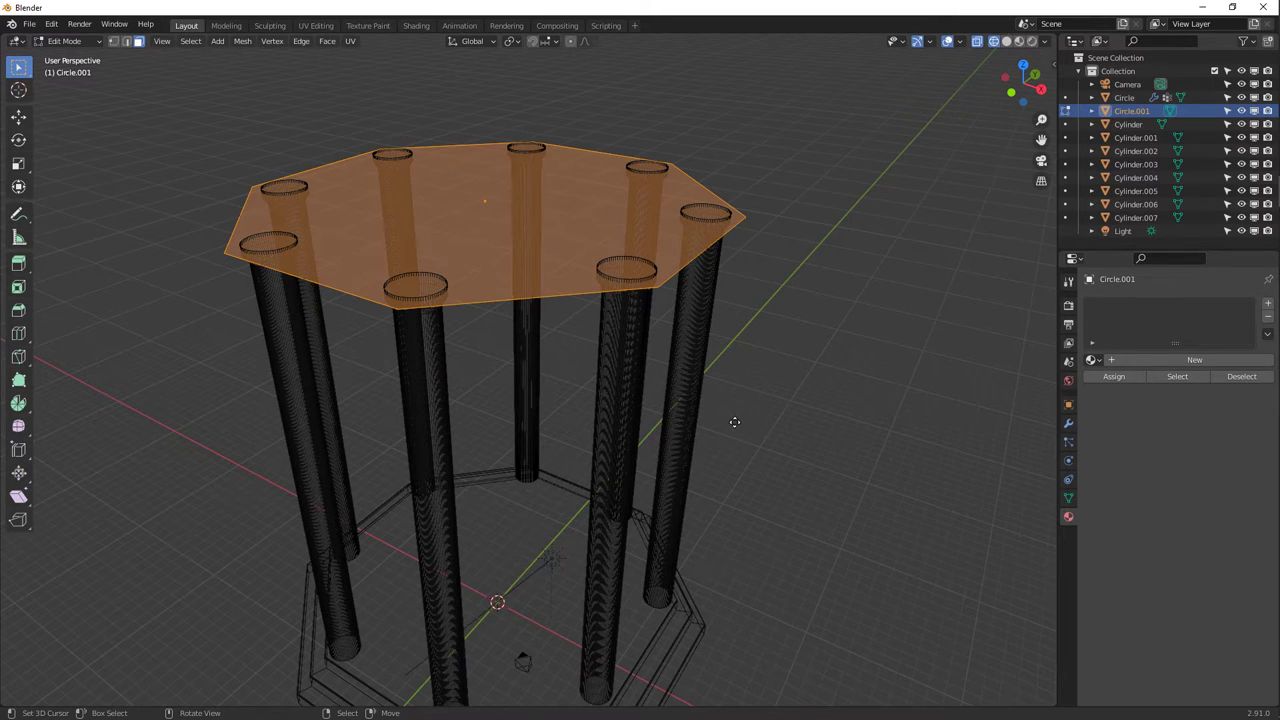
key("e")
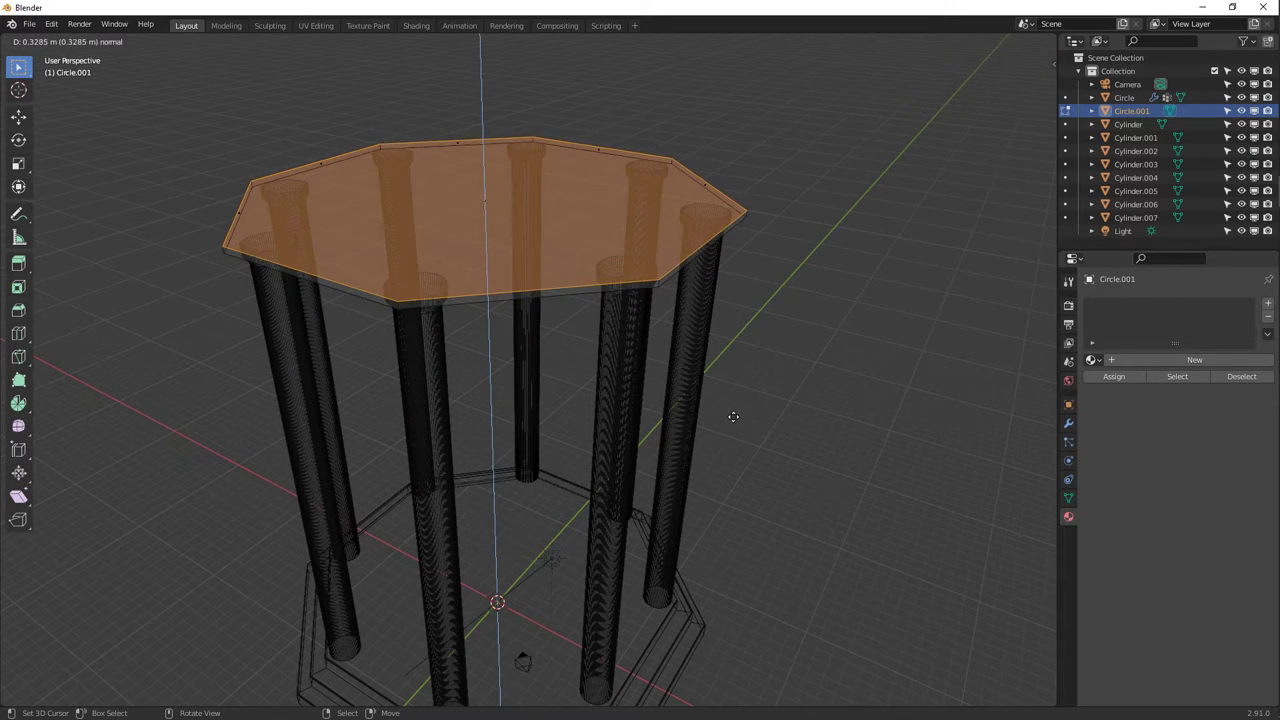
middle_click_drag(679, 372, 720, 337)
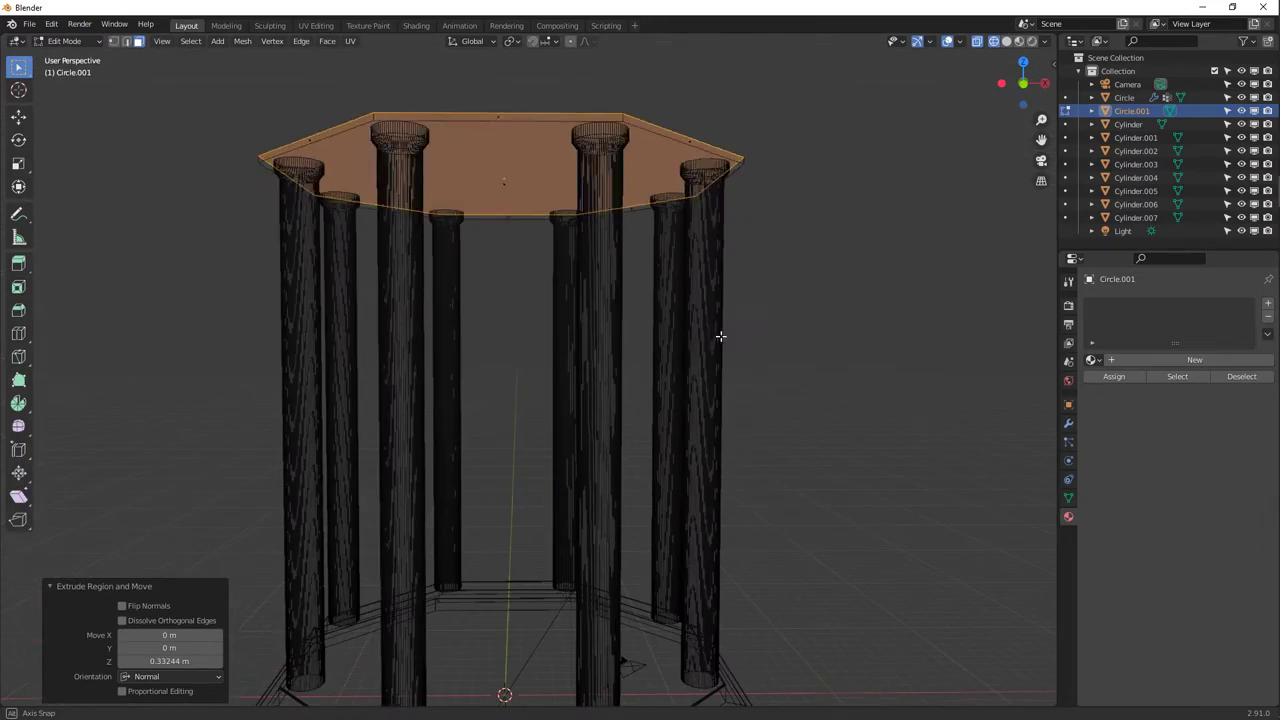
key("Tab")
Inset the slab's top face by about 0.1 m and extrude it about 0.1 m upward.
middle_click_drag(598, 319, 735, 398)
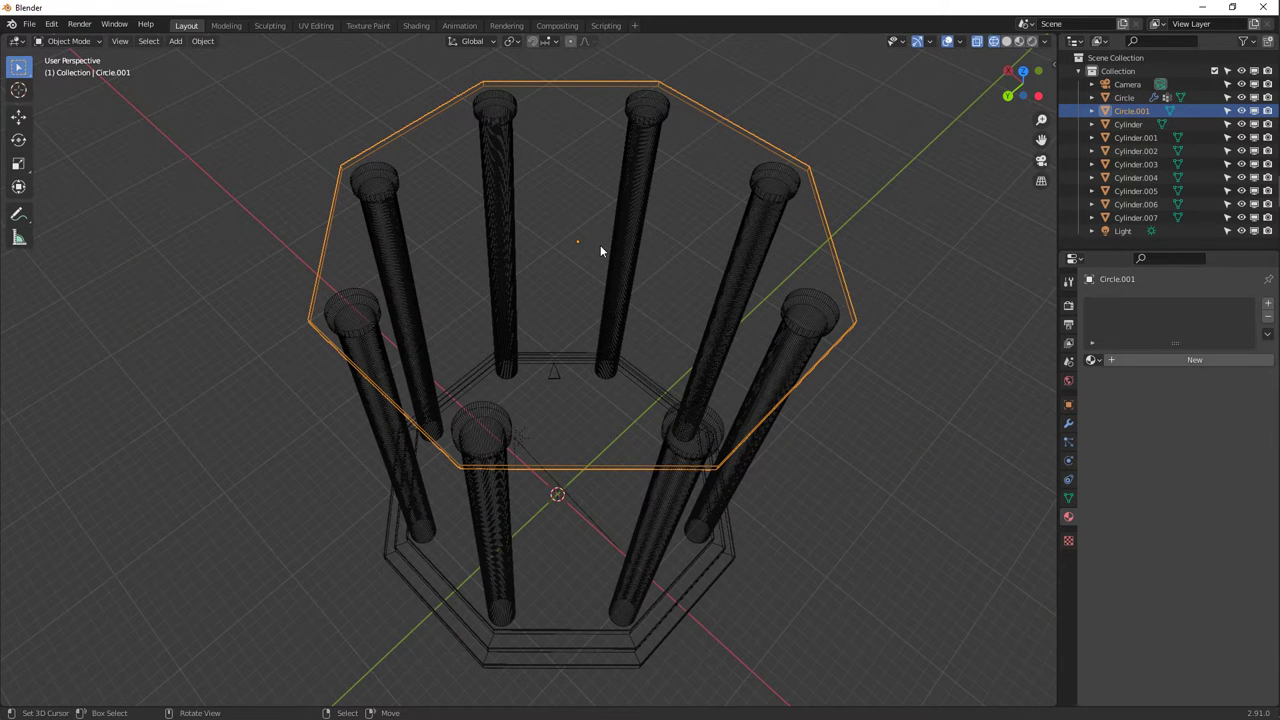
middle_click_drag(594, 329, 561, 324)
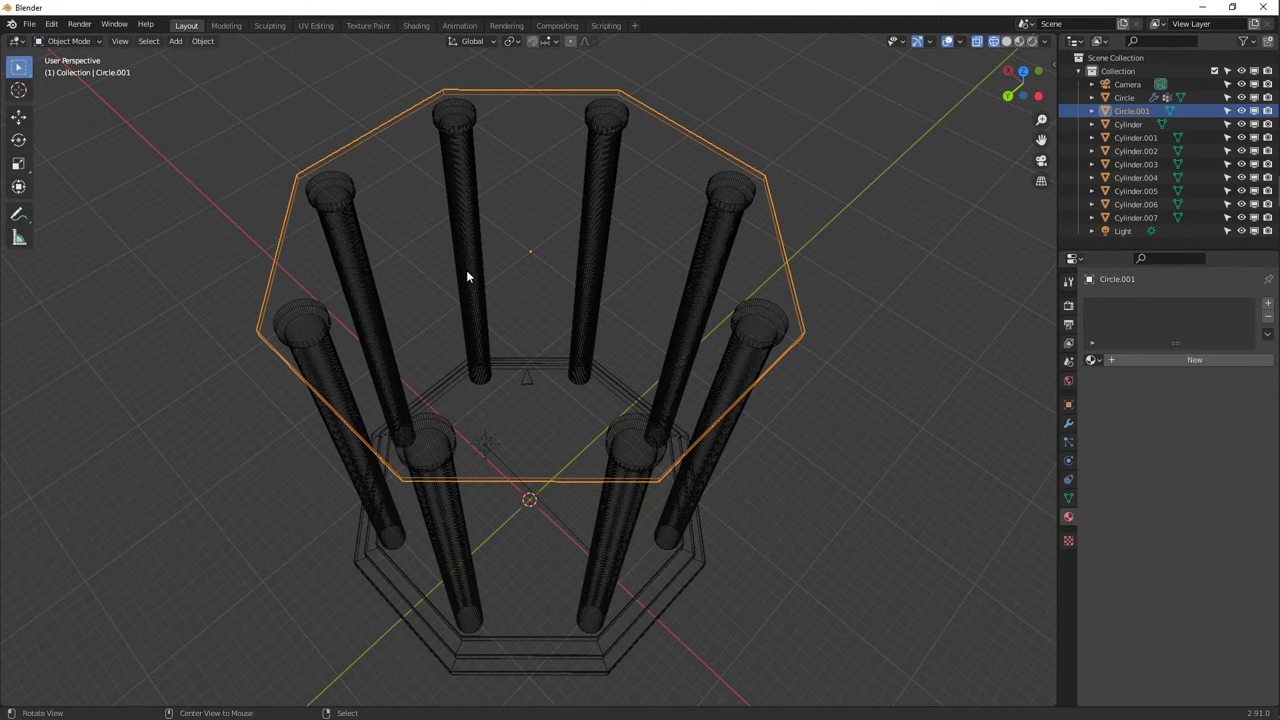
middle_click_drag(463, 271, 578, 299)
key("Tab")
left_click(545, 282)
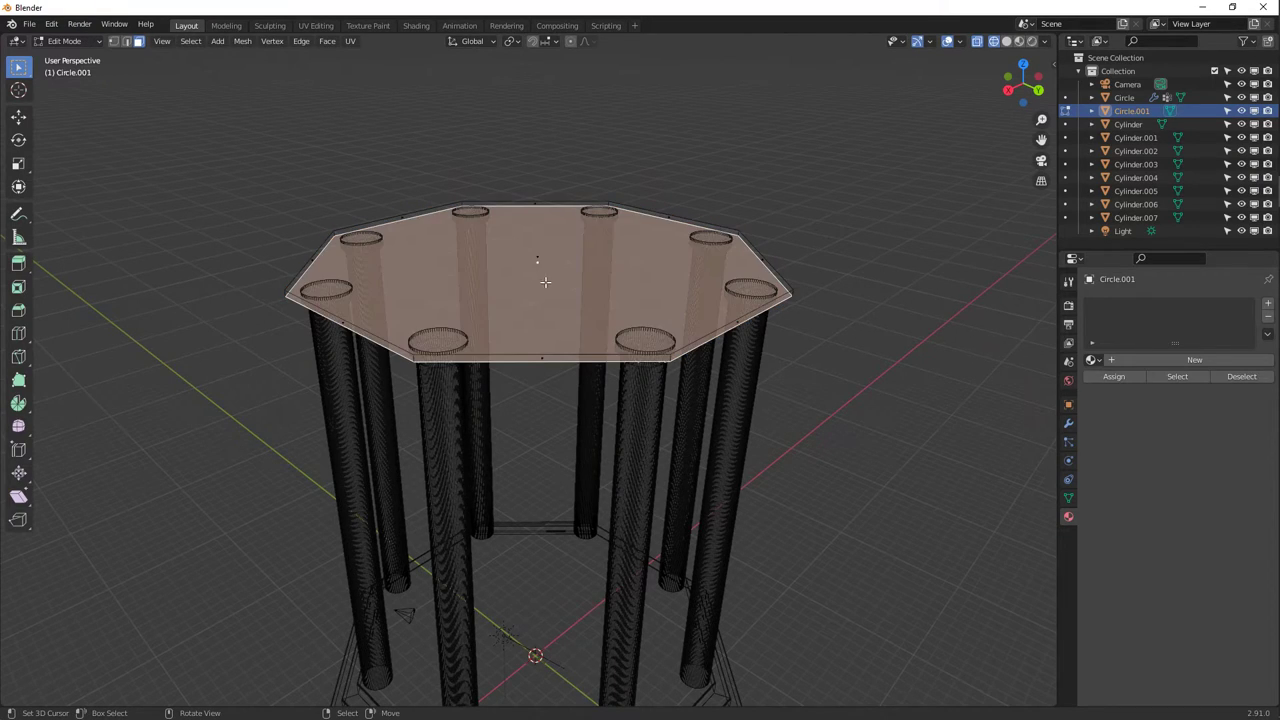
scroll(471, 222, "up", 5)
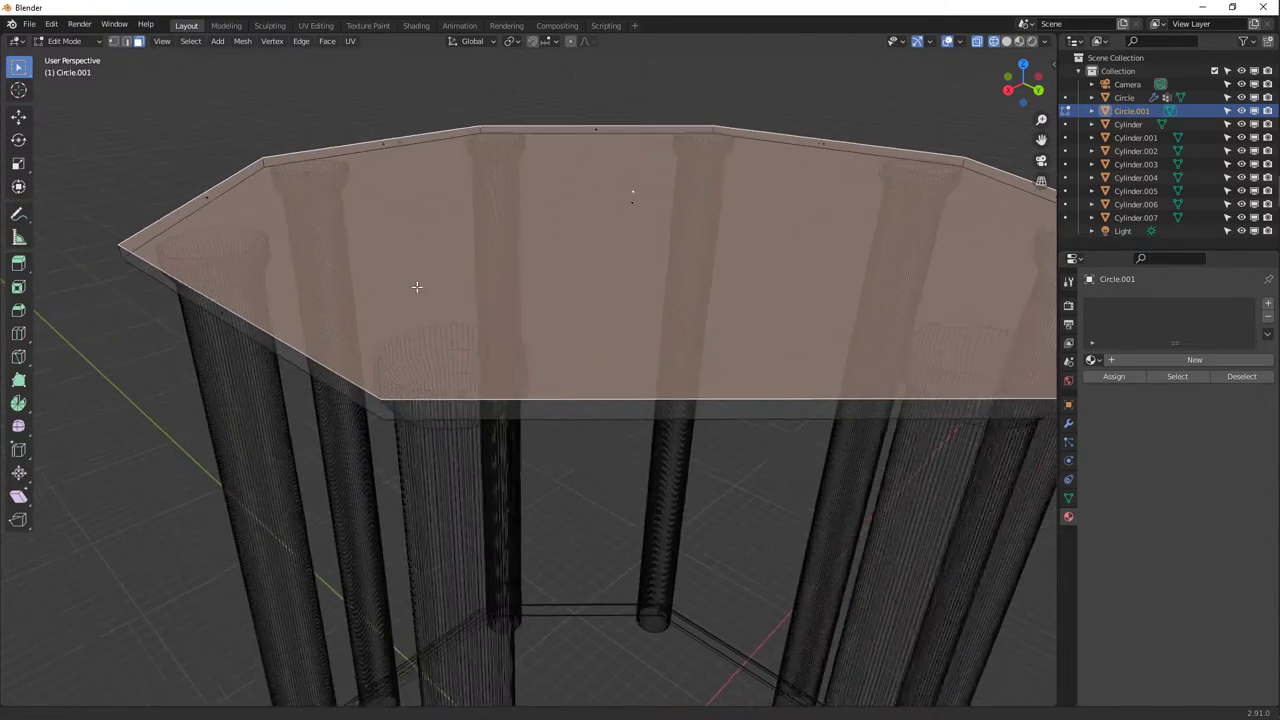
middle_click_drag(417, 287, 541, 308)
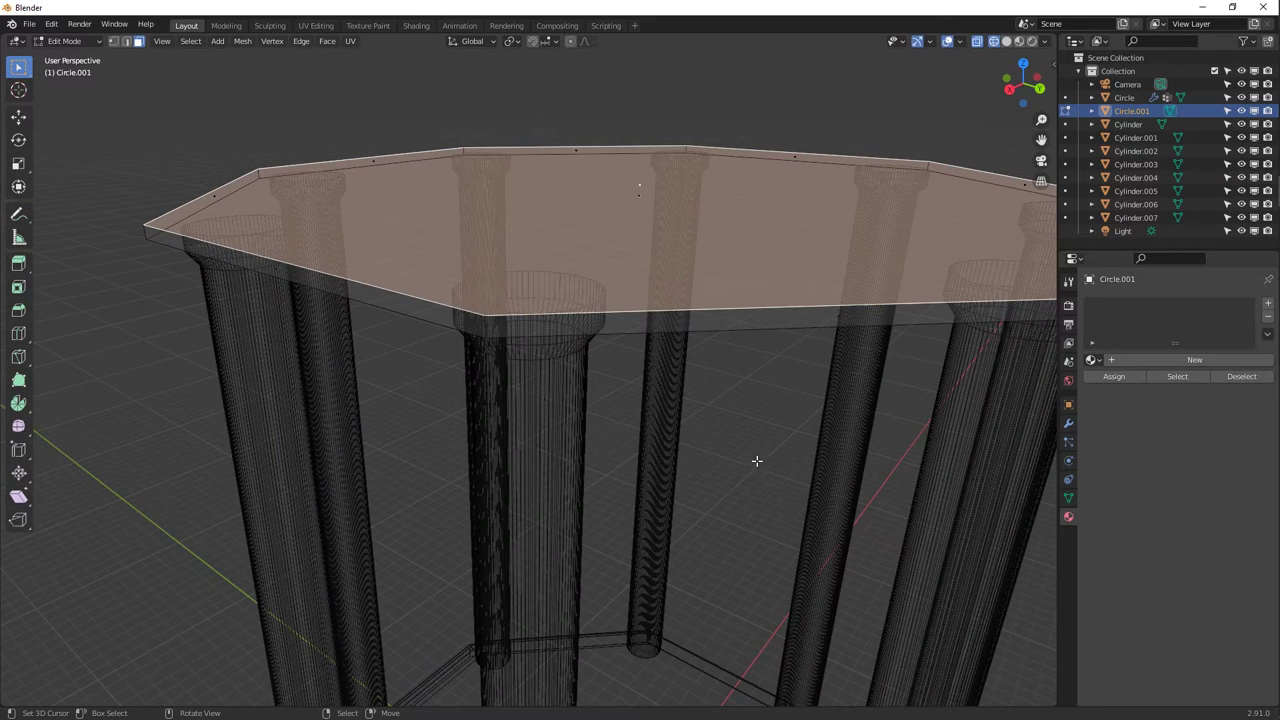
key("i")
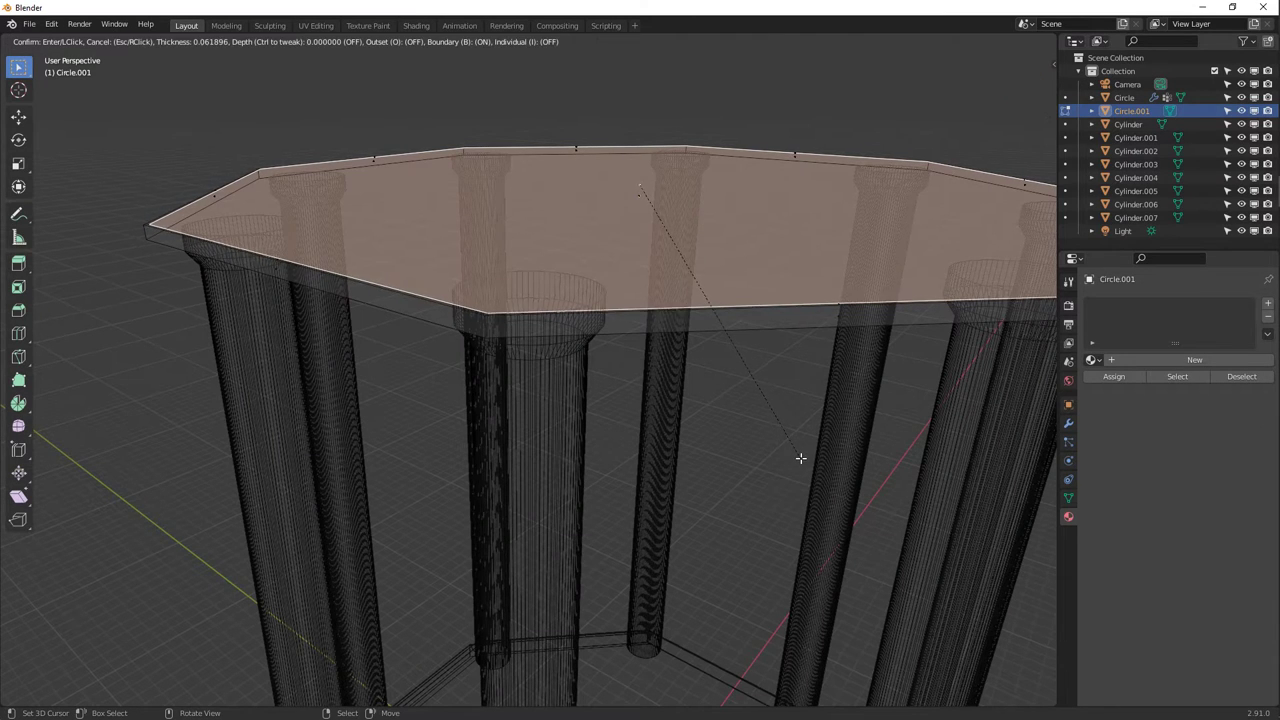
left_click(799, 458)
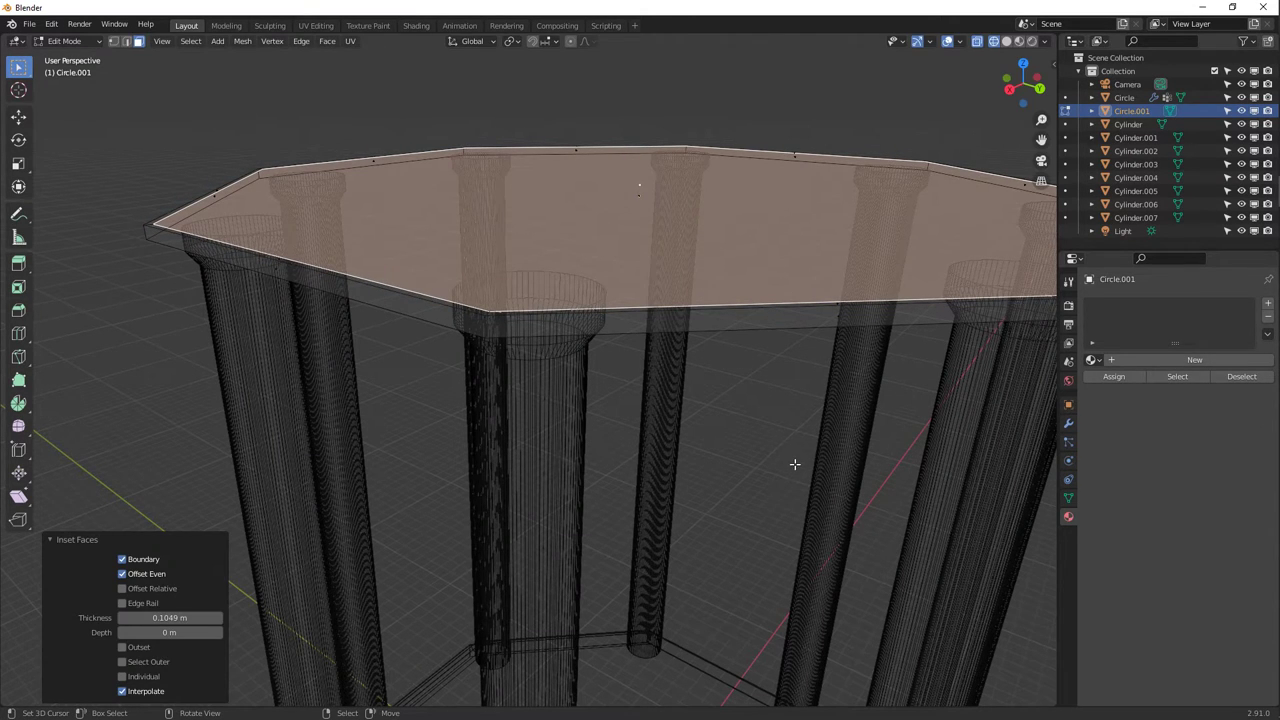
key("e")
left_click(796, 458)
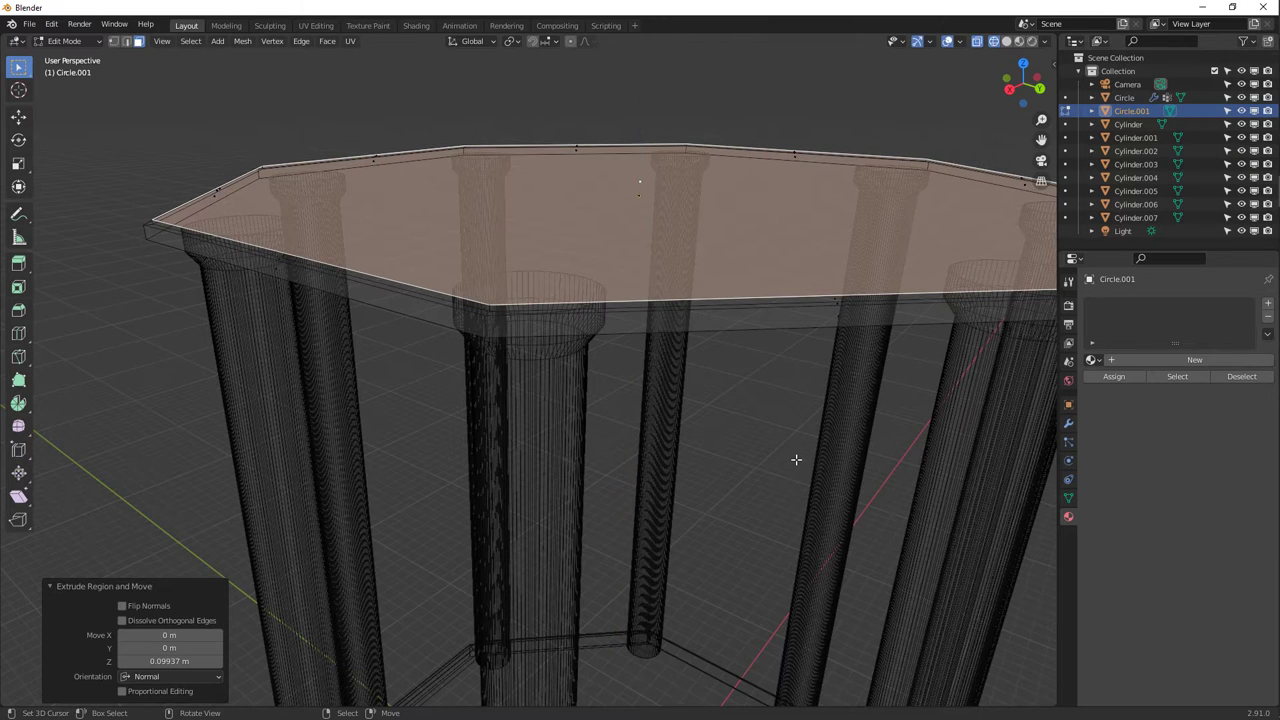
Extrude the top face in place, scale it by about 1.012, and extrude it about 0.18 m upward.
key("e")
right_click(719, 320)
key("s")
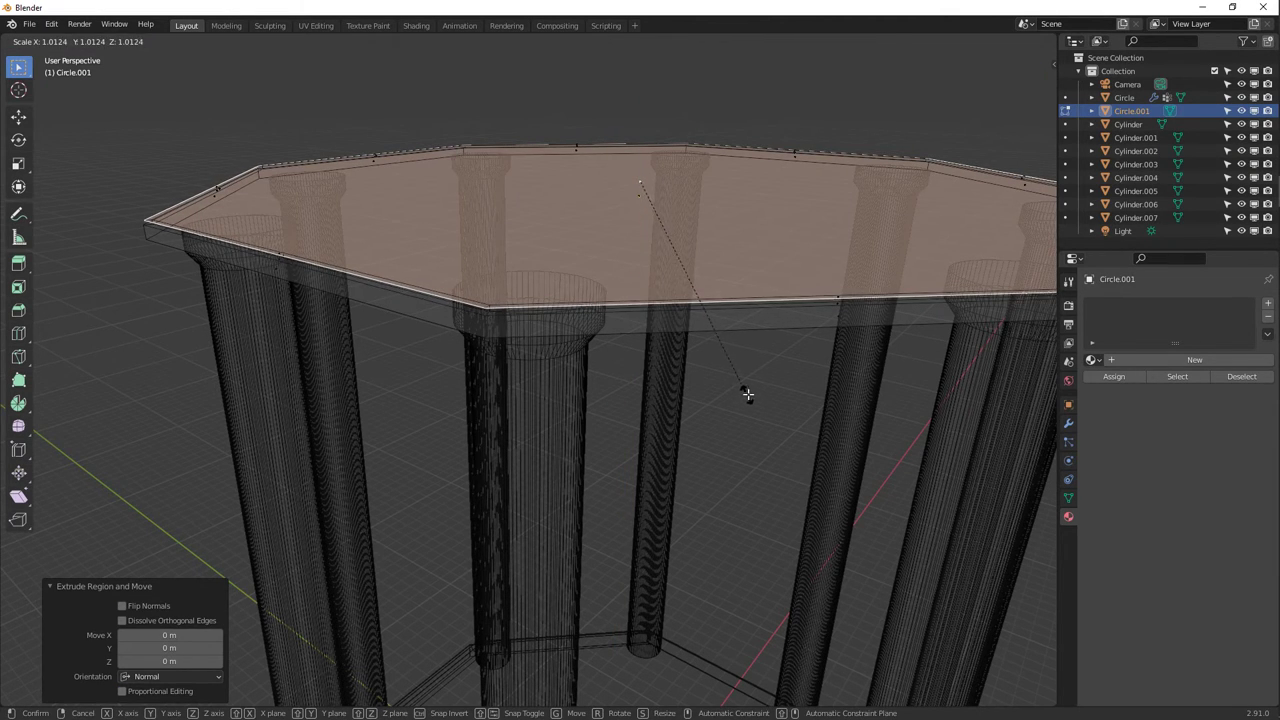
left_click(747, 394)
key("e")
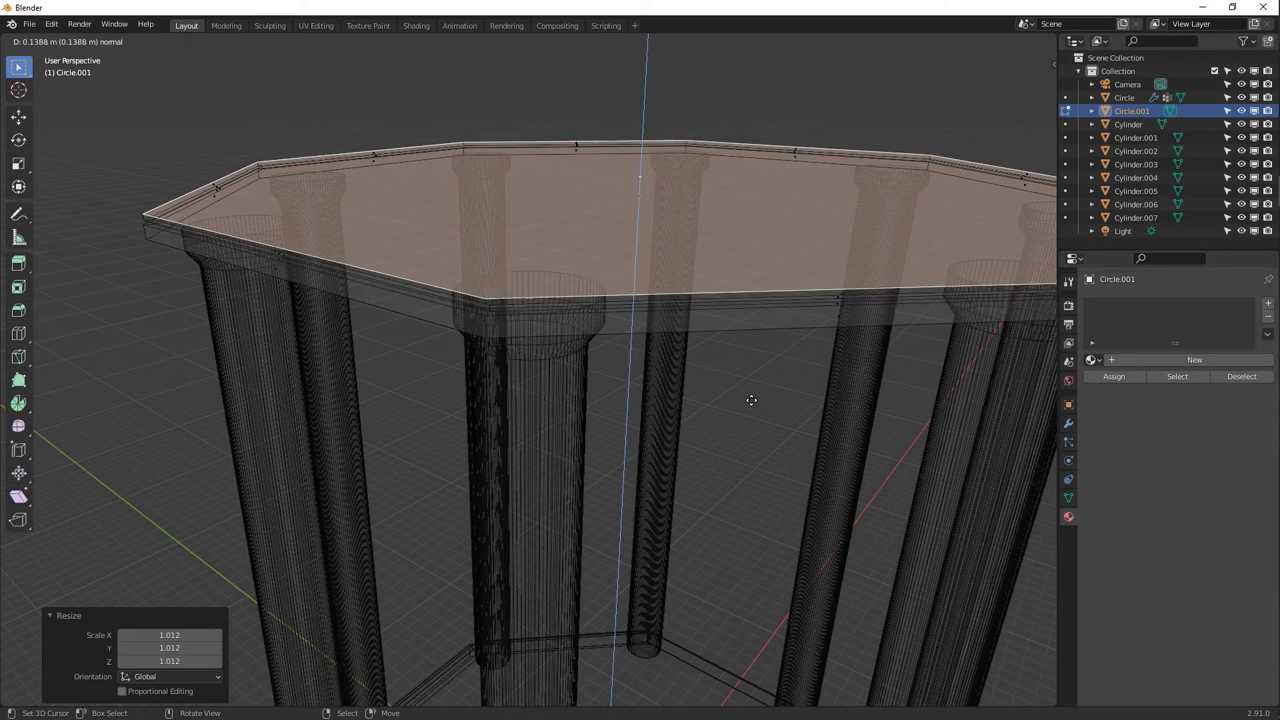
left_click(752, 402)
Inset the slab's top face by about 0.09 m and extrude it upward as another narrow tier.
key("i")
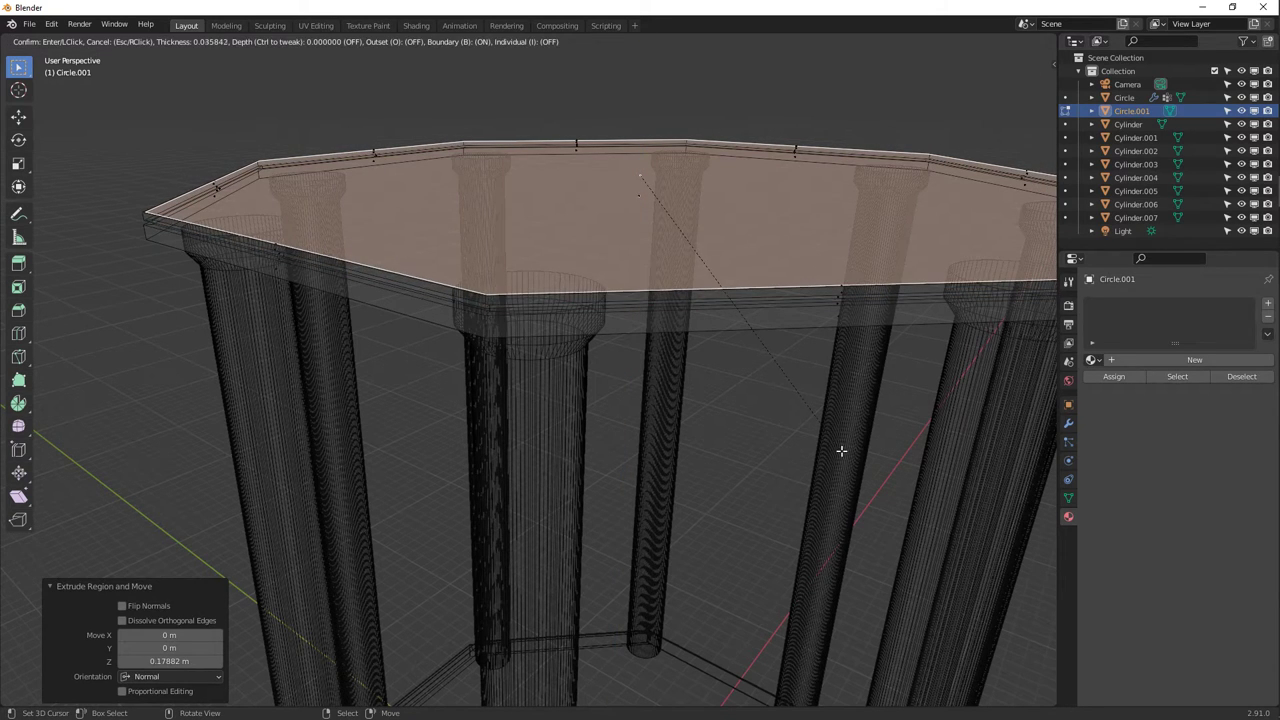
left_click(839, 450)
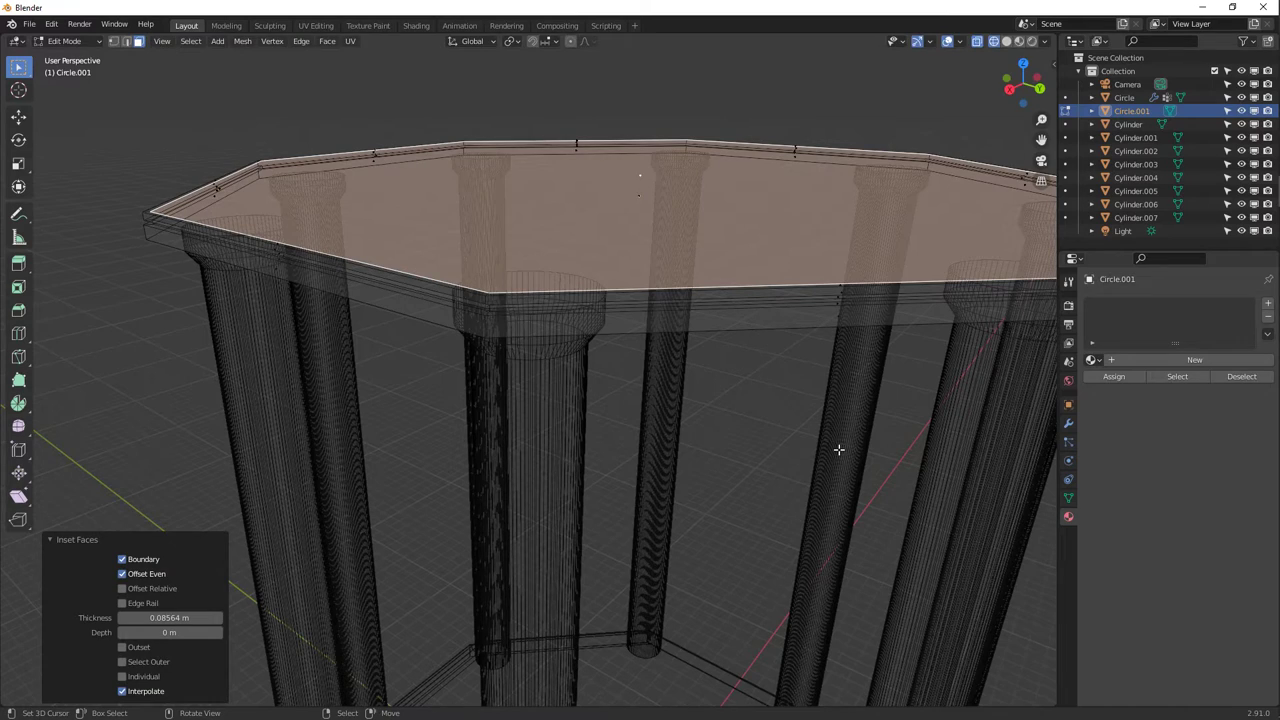
key("e")
left_click(747, 423)
Return to Object Mode and switch the viewport to Material Preview shading.
key("Tab")
mouse_move(747, 423)
middle_mouse_down()
mouse_move(649, 384)
mouse_move(927, 113)
mouse_move(801, 298)
mouse_move(760, 278)
middle_mouse_up()
left_click(1007, 41)
left_click(1019, 41)
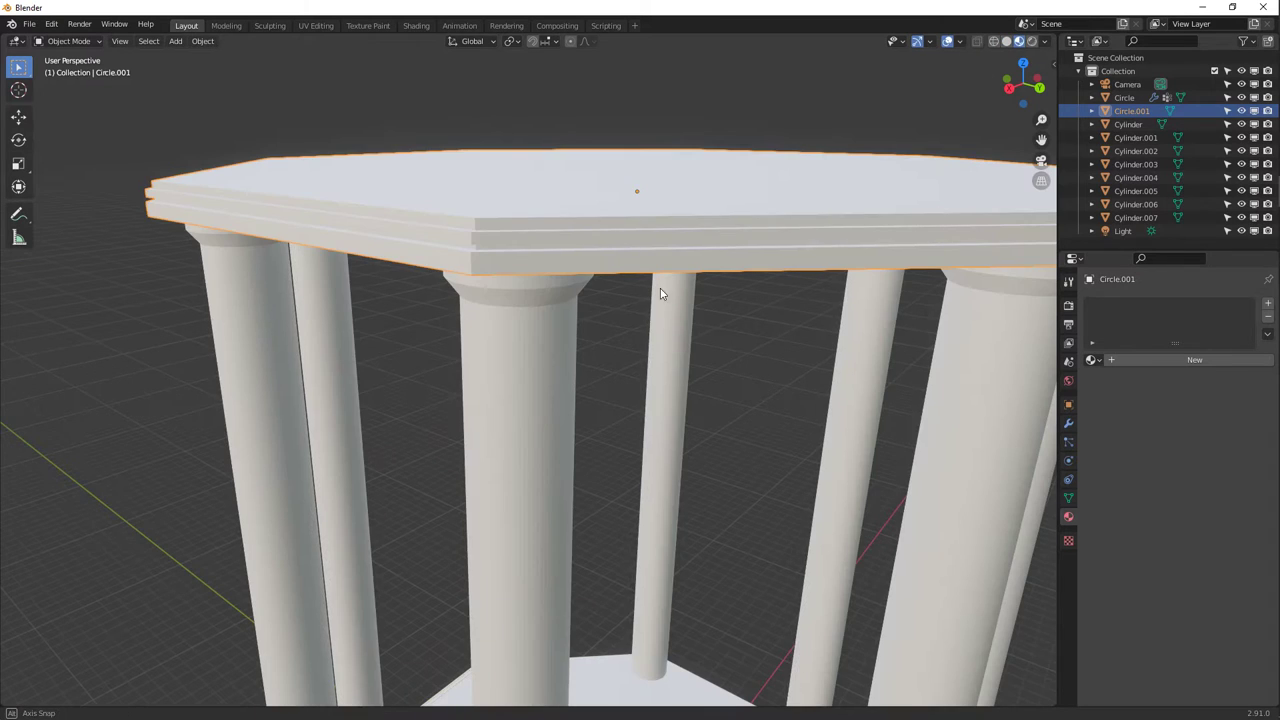
mouse_move(660, 288)
middle_mouse_down()
mouse_move(628, 287)
mouse_move(804, 276)
mouse_move(703, 306)
mouse_move(523, 309)
mouse_move(532, 295)
middle_mouse_up()
Extrude the slab's top face about 0.18 m upward in Edit Mode and scale it by about 1.019.
key("Tab")
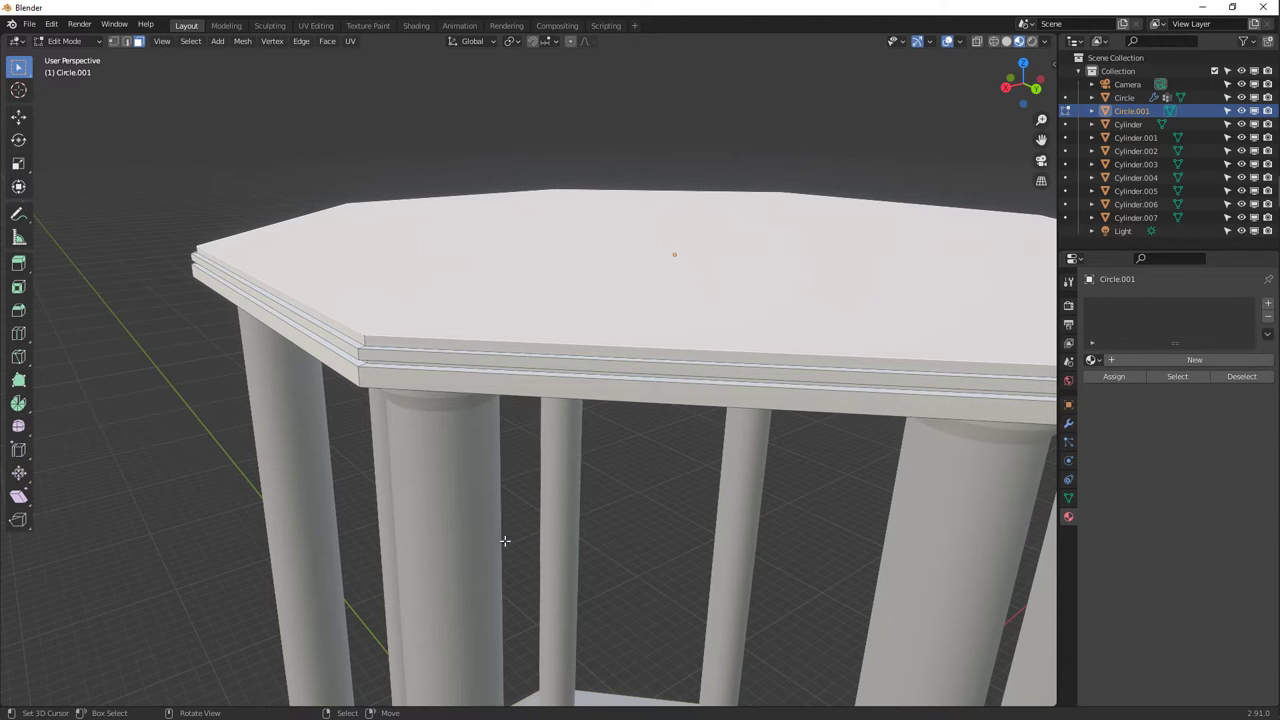
key("e")
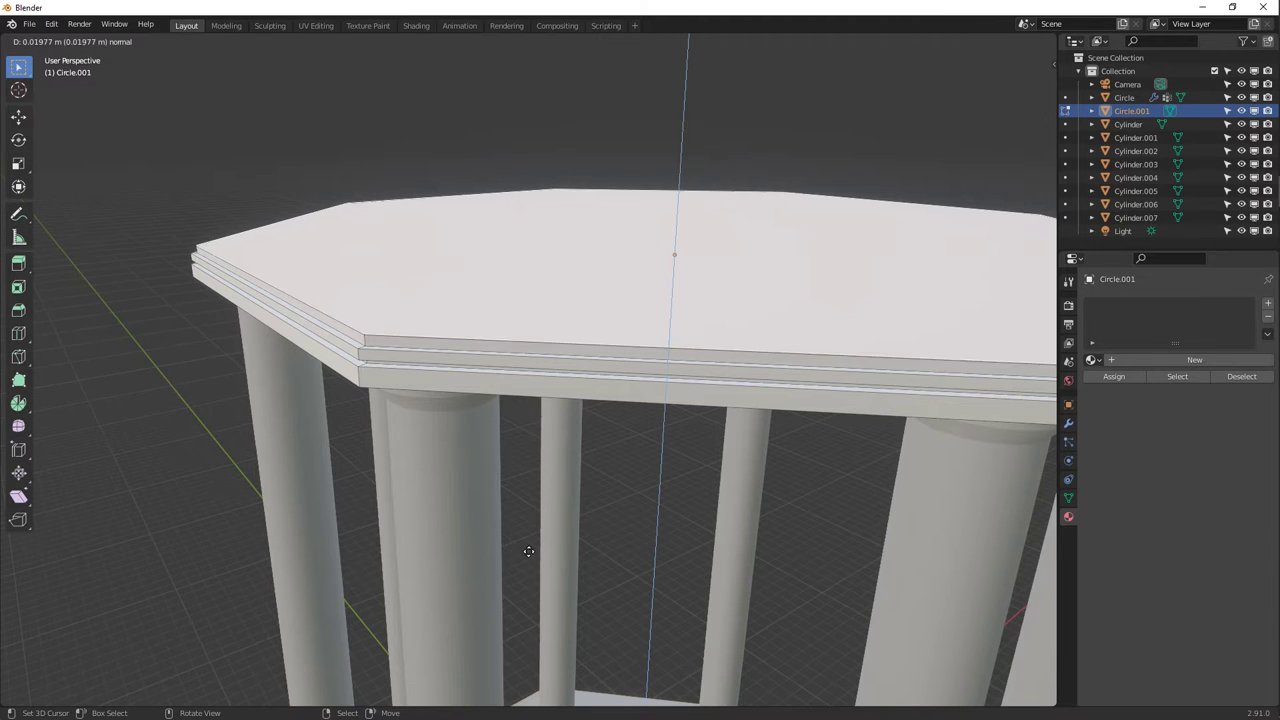
left_click(513, 532)
key("s")
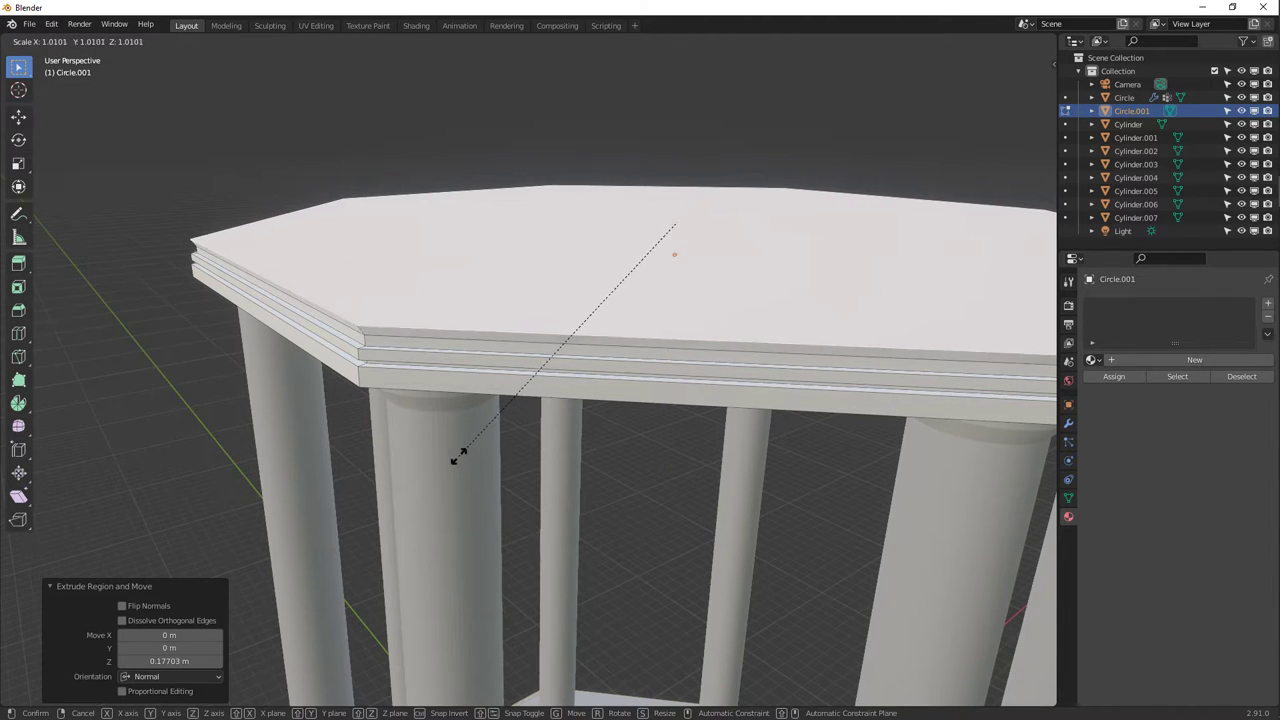
left_click(456, 458)
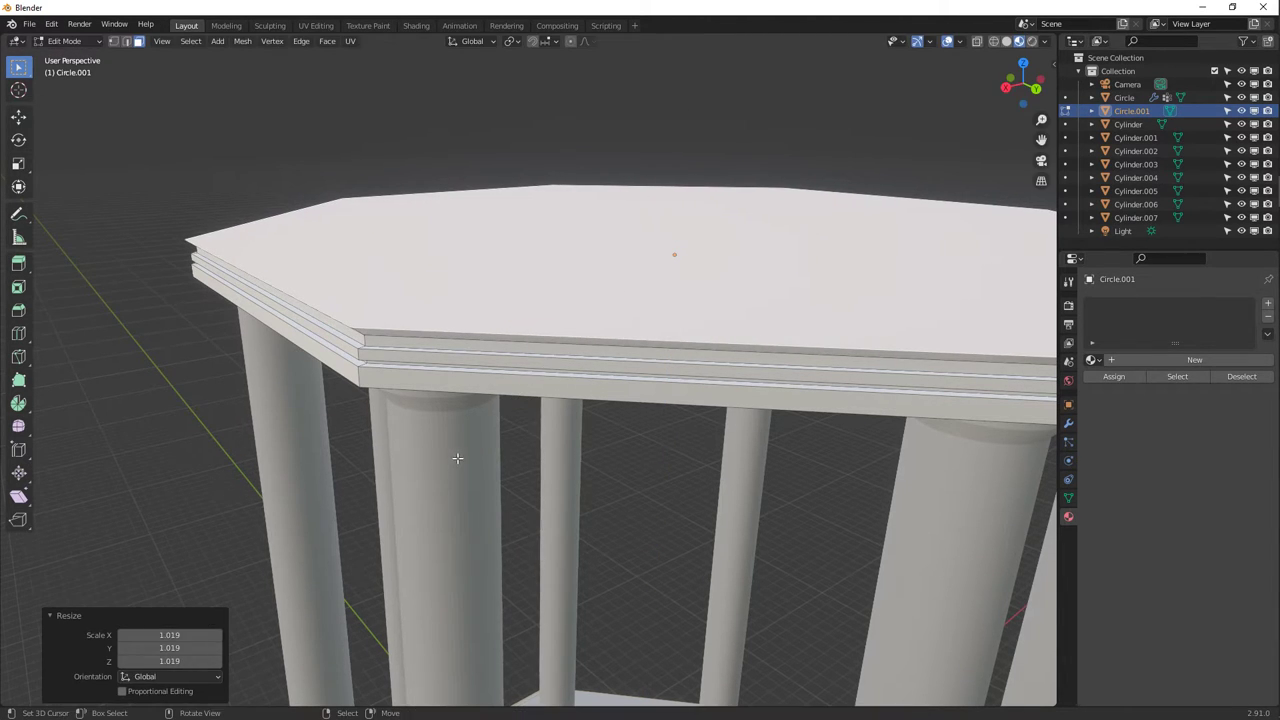
Extrude the top face about 0.24 m upward, extrude another 0.29 m or so, and scale it by about 1.023.
key("e")
left_click(458, 450)
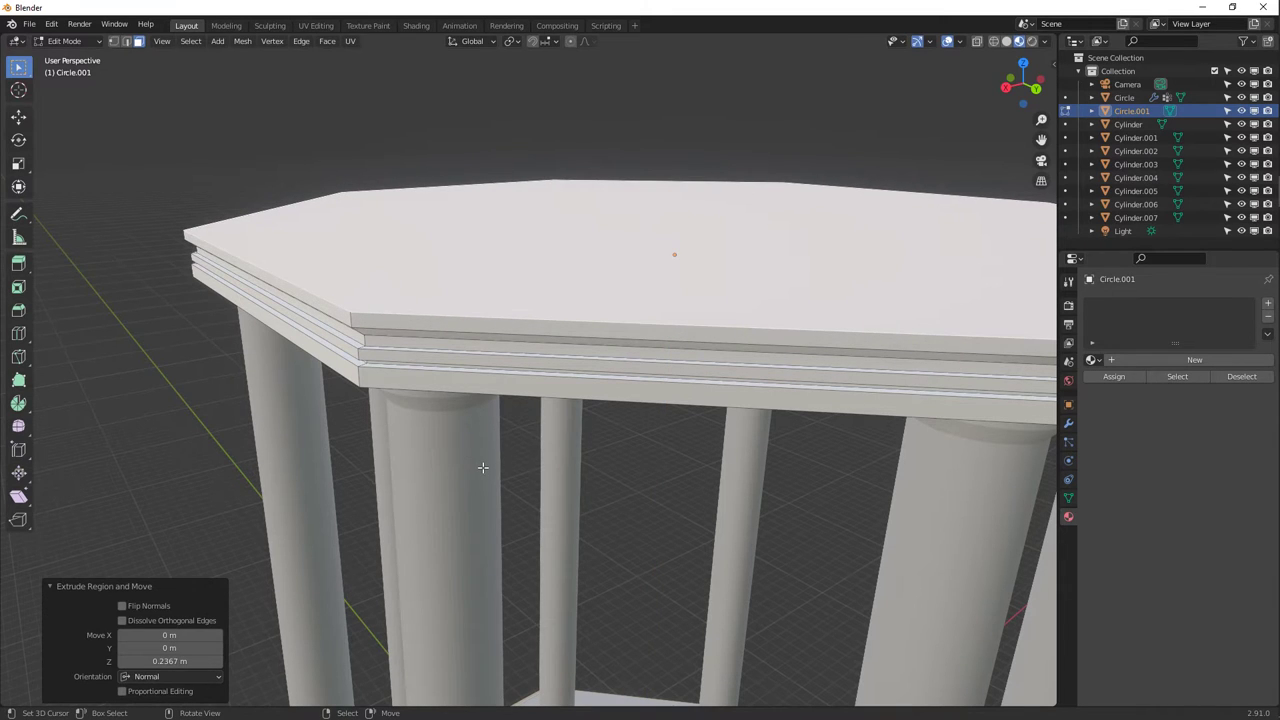
key("e")
left_click(480, 455)
key("s")
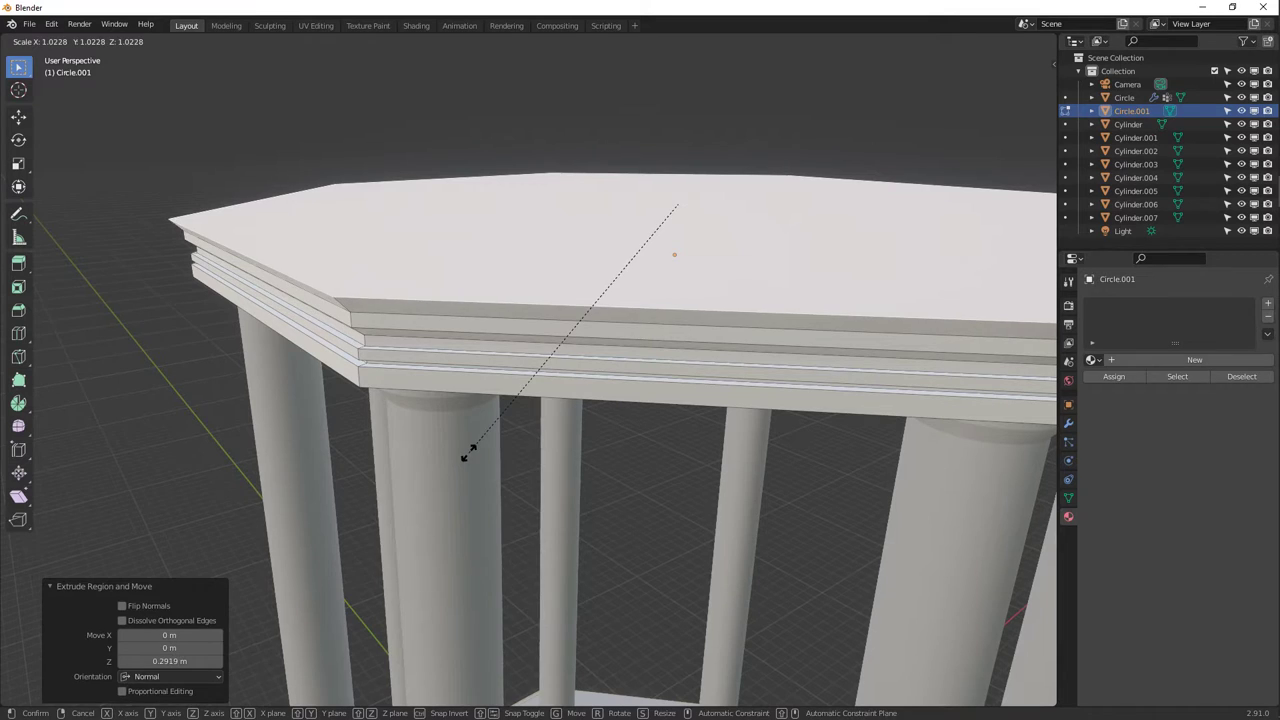
left_click(469, 453)
Extrude the flared top face about 0.37 m upward to finish the cornice edge.
middle_click_drag(469, 453, 555, 361)
key("Tab")
key("Tab")
key("e")
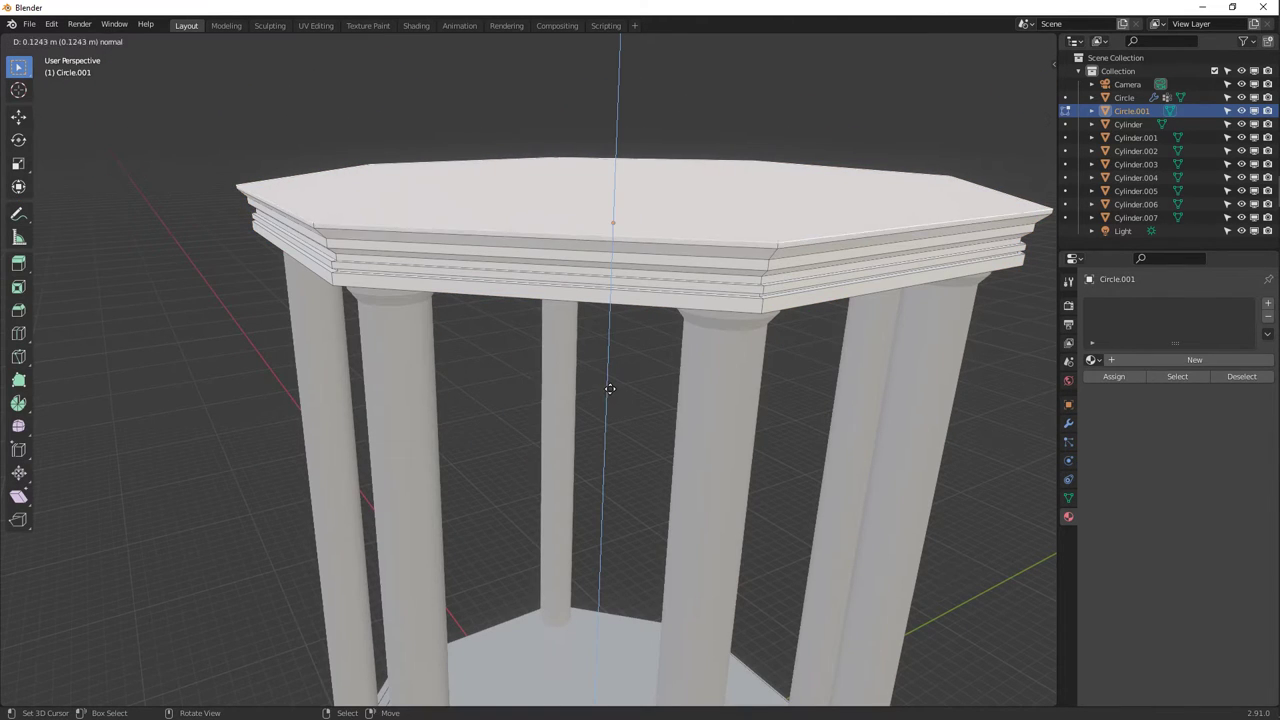
left_click(611, 386)
Snap the 3D cursor to the selected top face of the octagonal slab.
middle_click_drag(610, 218, 605, 240)
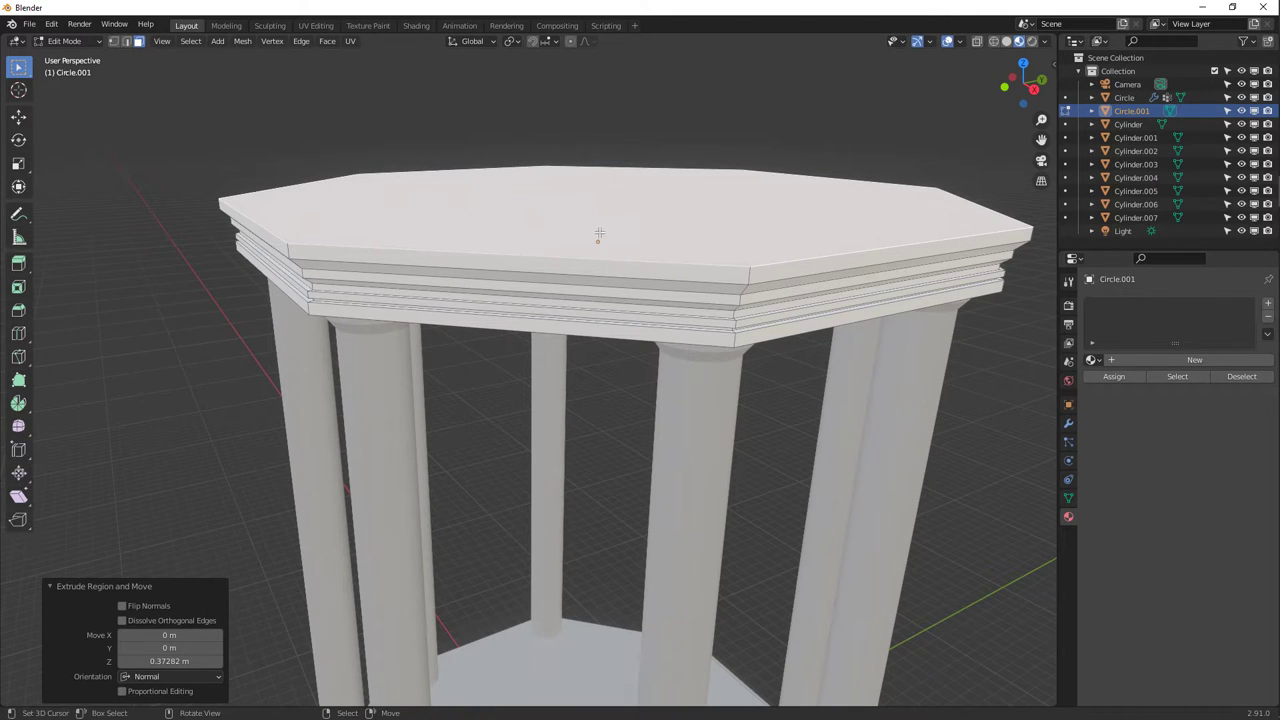
key("shift+s")
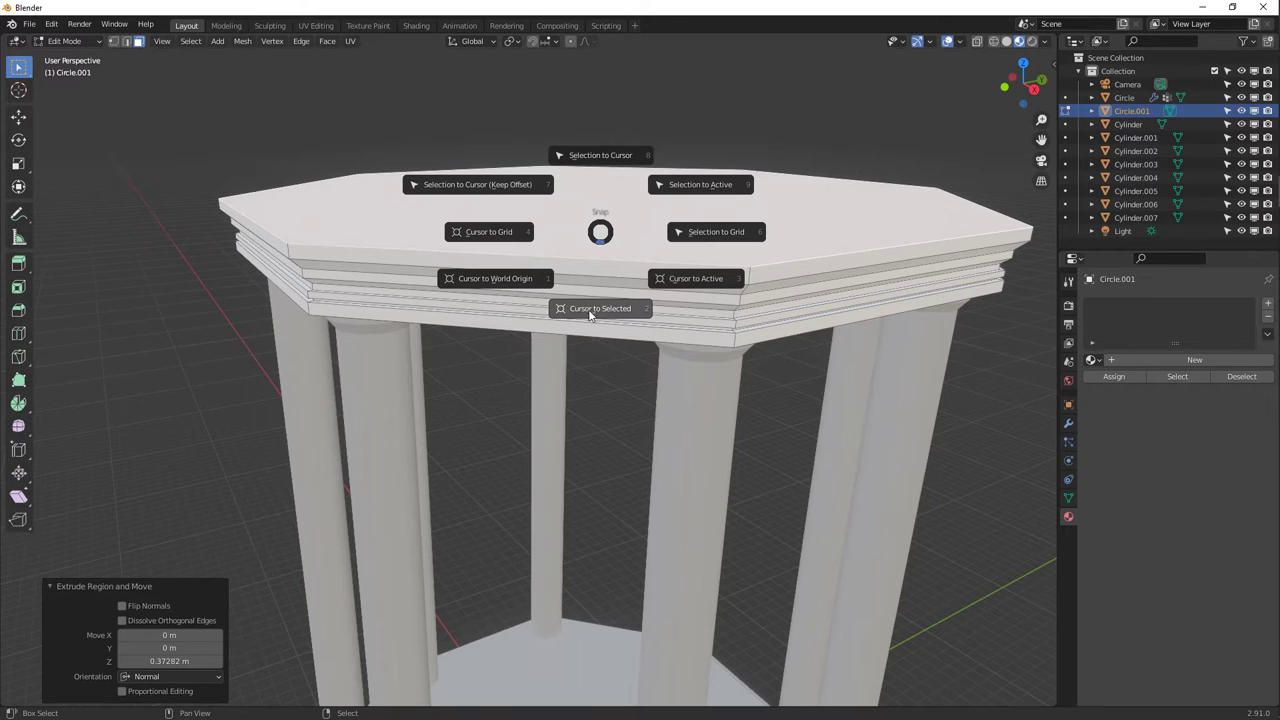
left_click(590, 312)
middle_click_drag(590, 312, 601, 300)
left_click(580, 318)
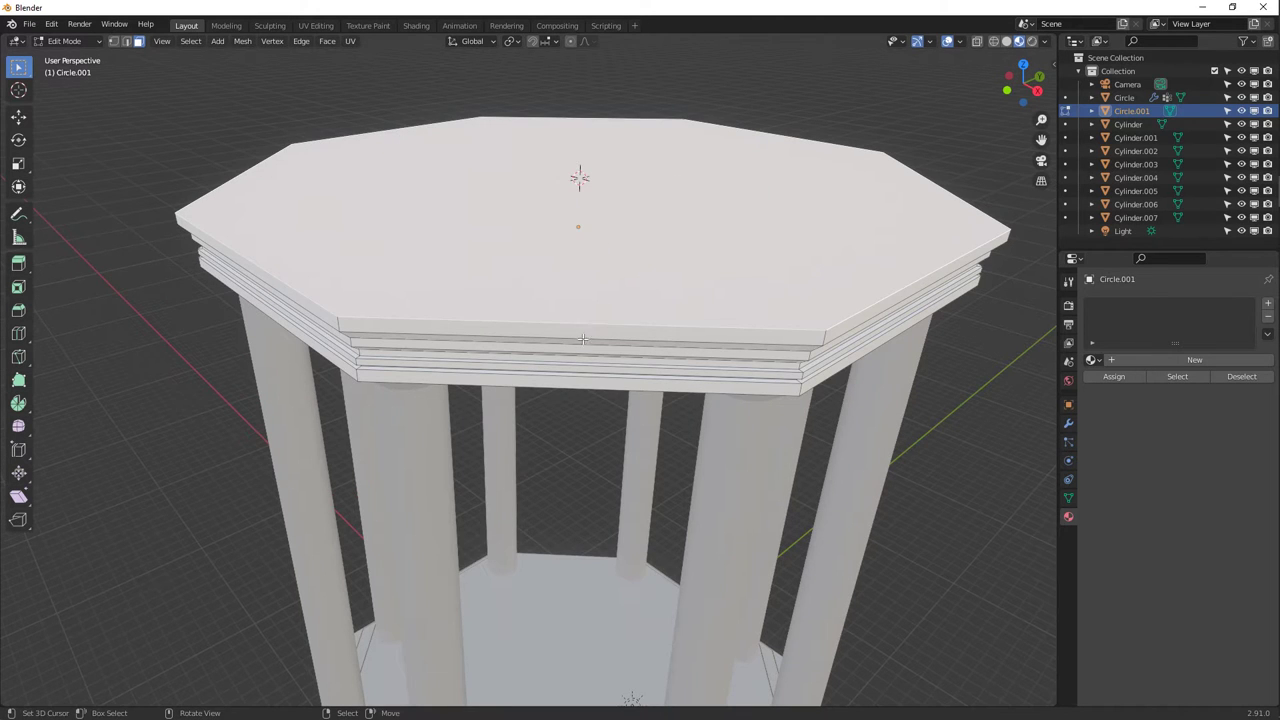
middle_click_drag(596, 176, 596, 259)
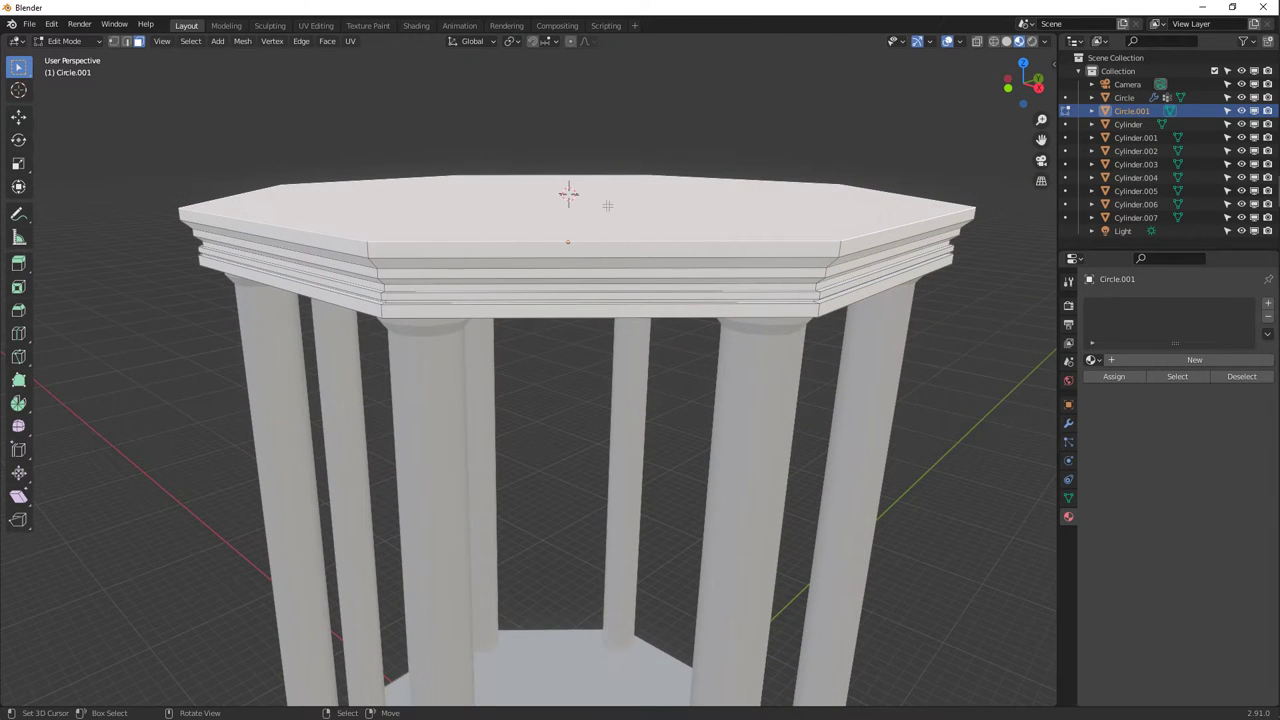
middle_click_drag(558, 204, 603, 245)
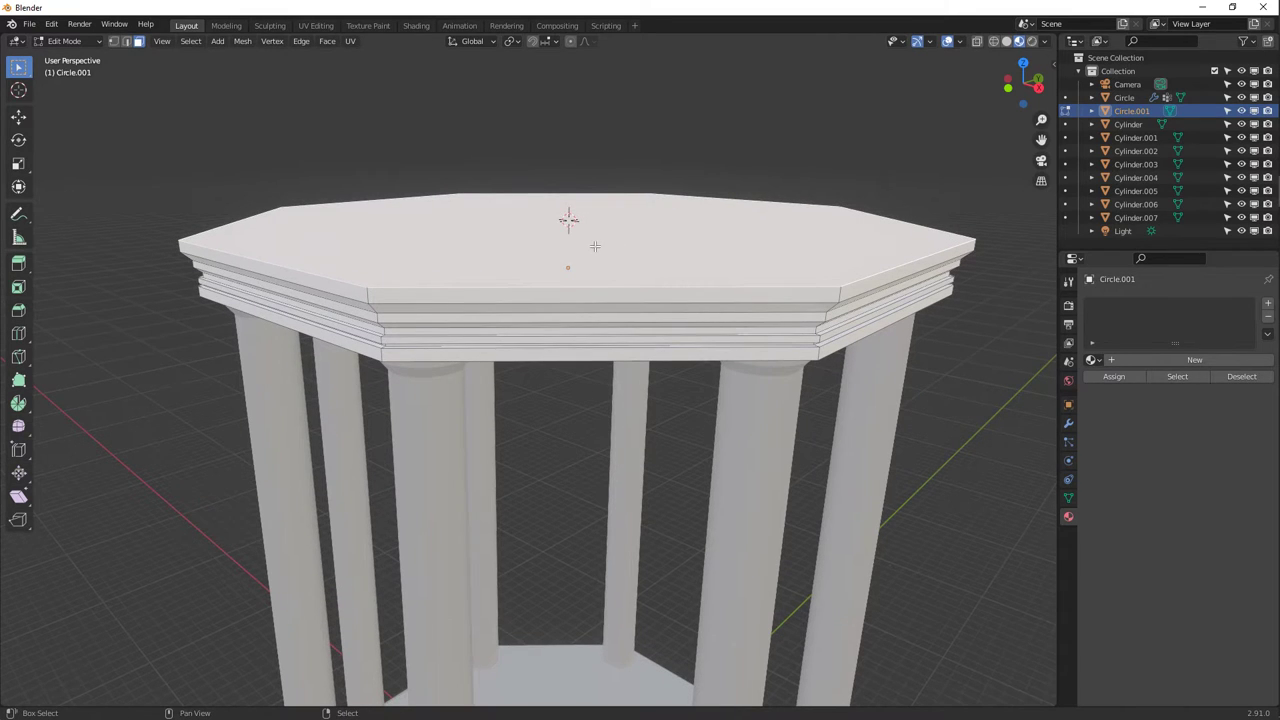
Add an 8 m radius circle with 360 vertices on the slab's top and scale it by about 1.785.
key("shift+a")
left_click(554, 271)
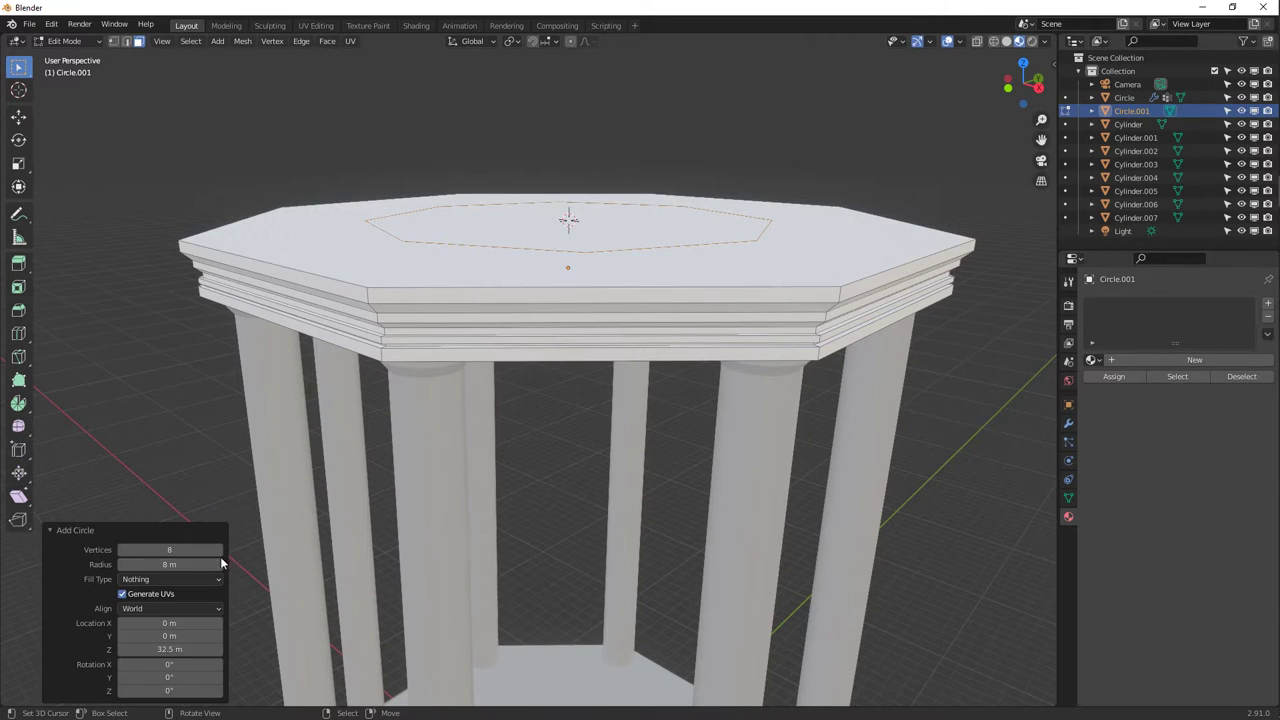
left_click(185, 550)
key("Return")
key("s")
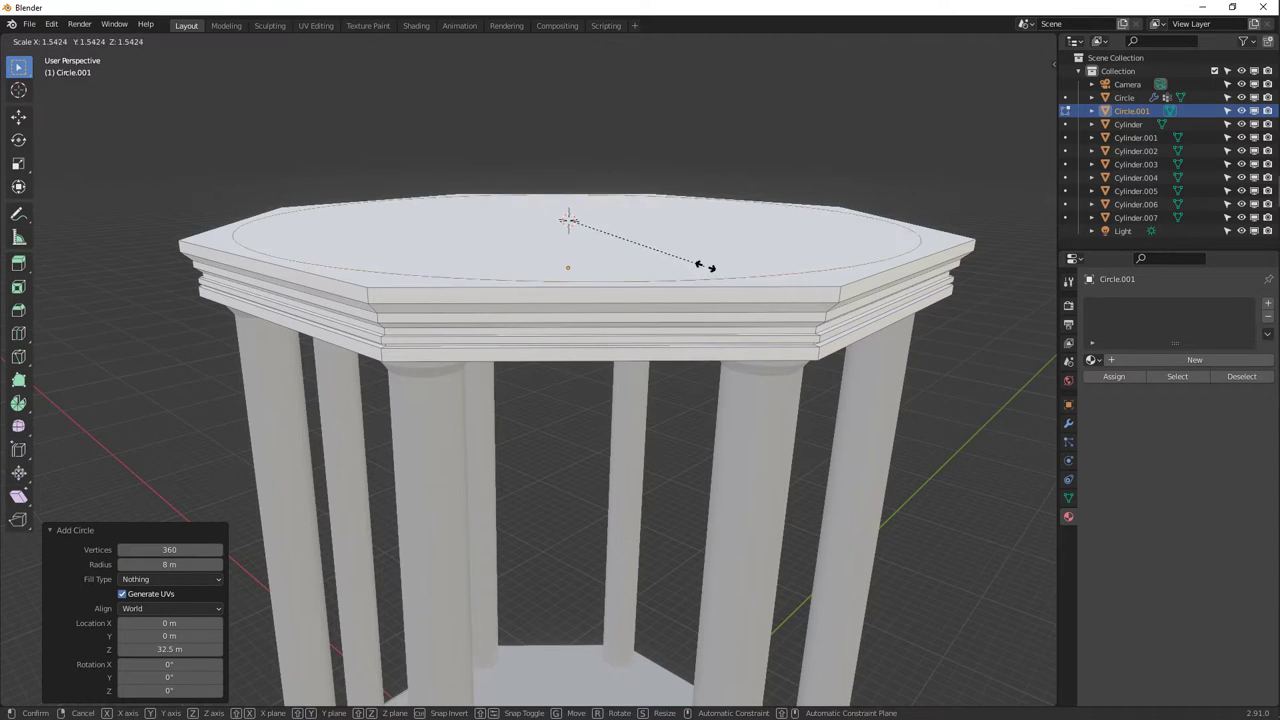
left_click(732, 268)
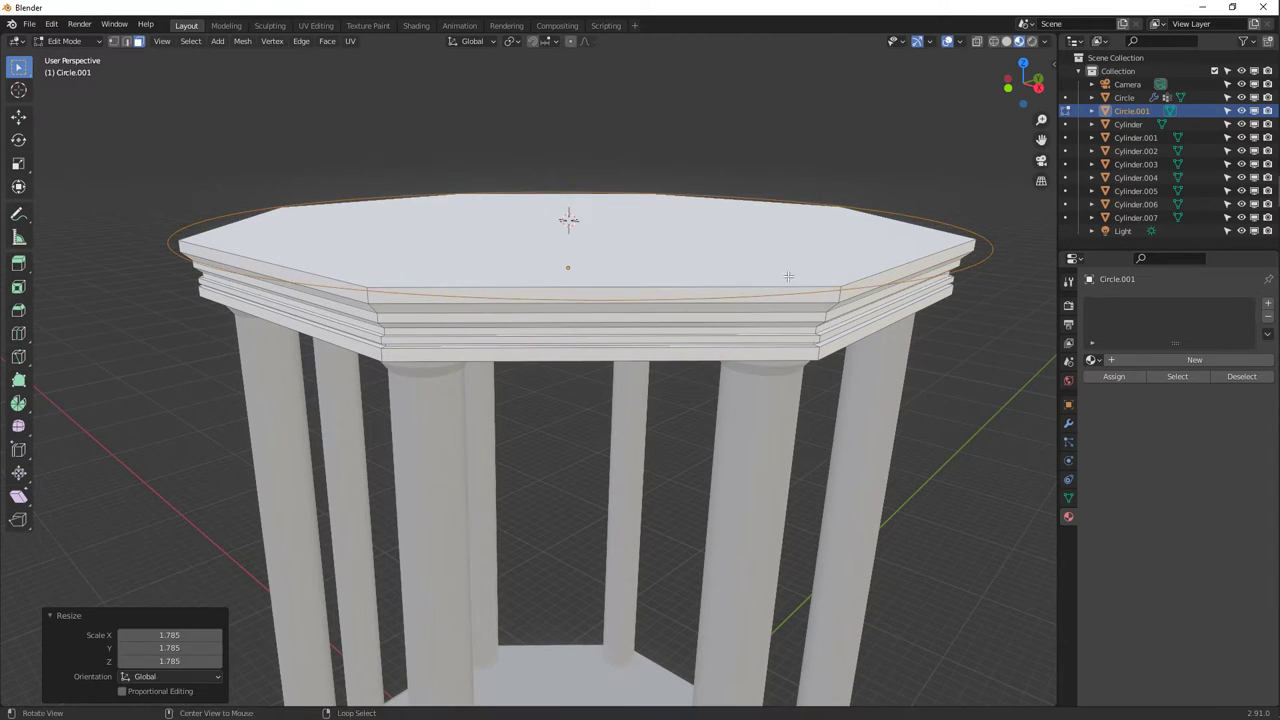
middle_click_drag(732, 268, 800, 287)
Fill the circle with a face and extrude it about 1.63 m upward into a round drum.
key("f")
key("e")
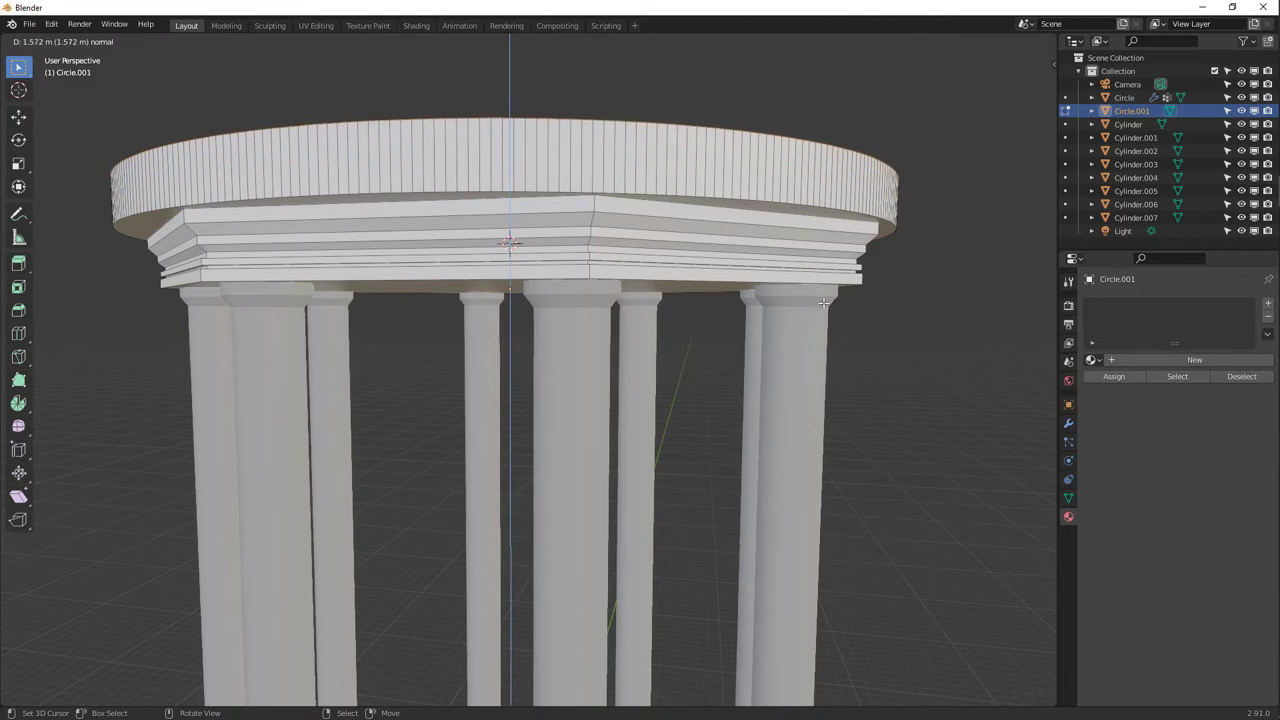
left_click(823, 306)
middle_click_drag(823, 306, 858, 349)
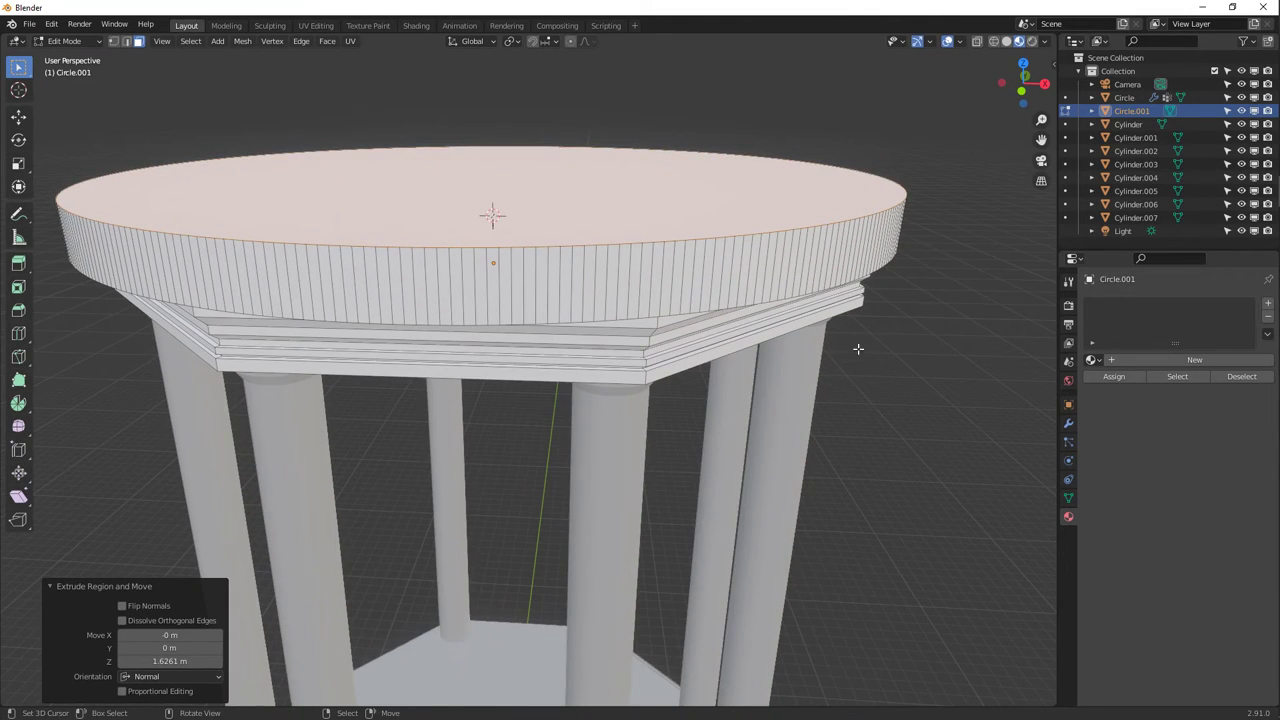
Inset the drum's top face by about 0.06 m and extrude it about 0.17 m upward.
key("i")
left_click(937, 348)
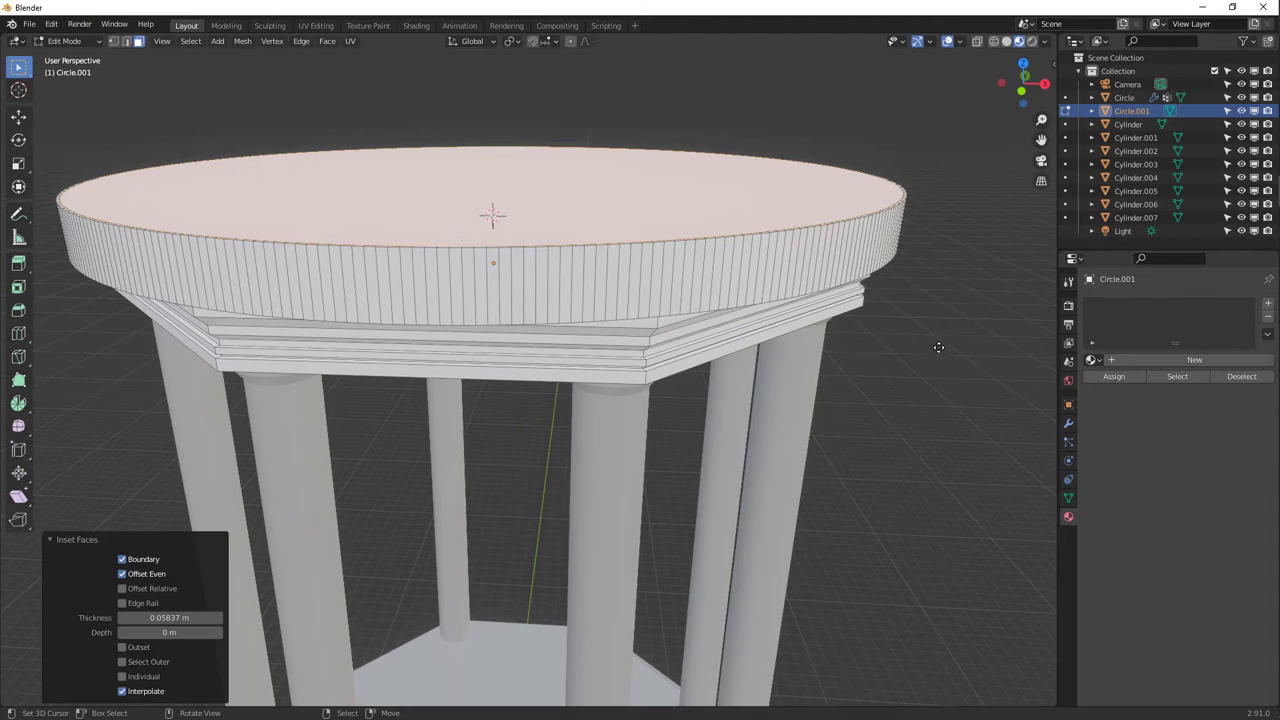
key("e")
left_click(939, 344)
Extrude the drum's top face about 0.2 m further upward and inset it by about 0.14 m.
key("i")
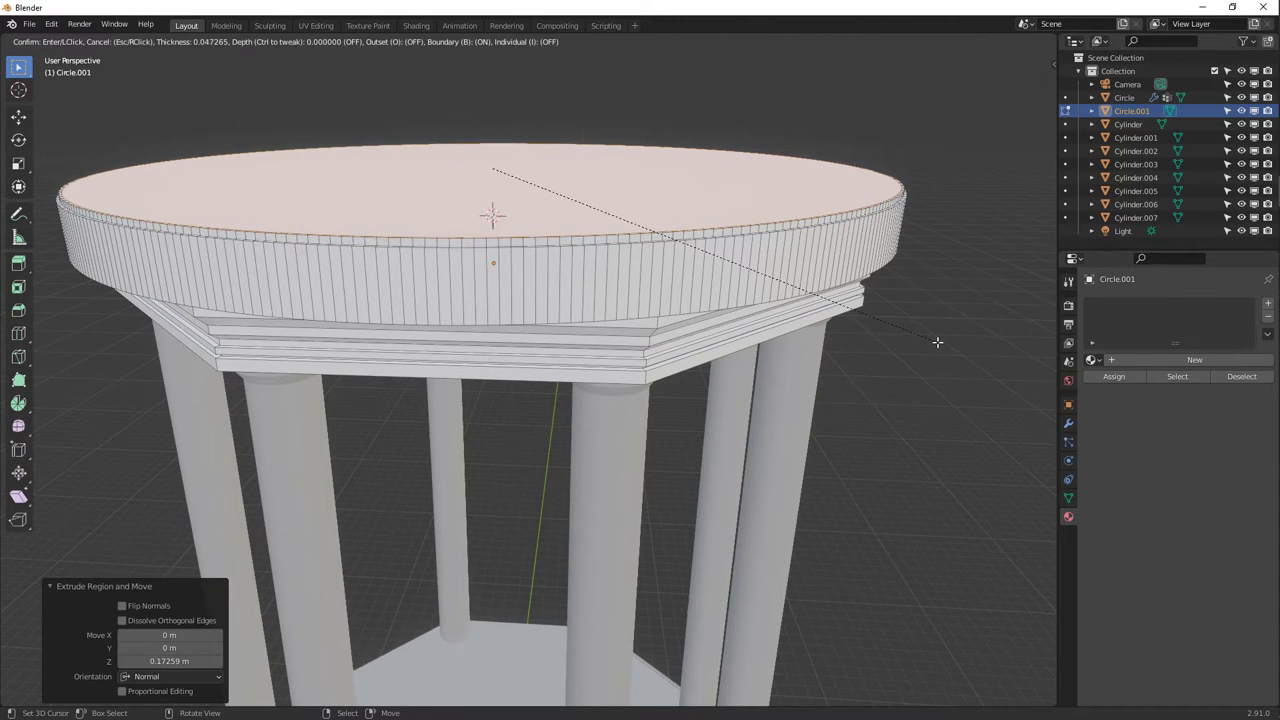
right_click(935, 341)
key("i")
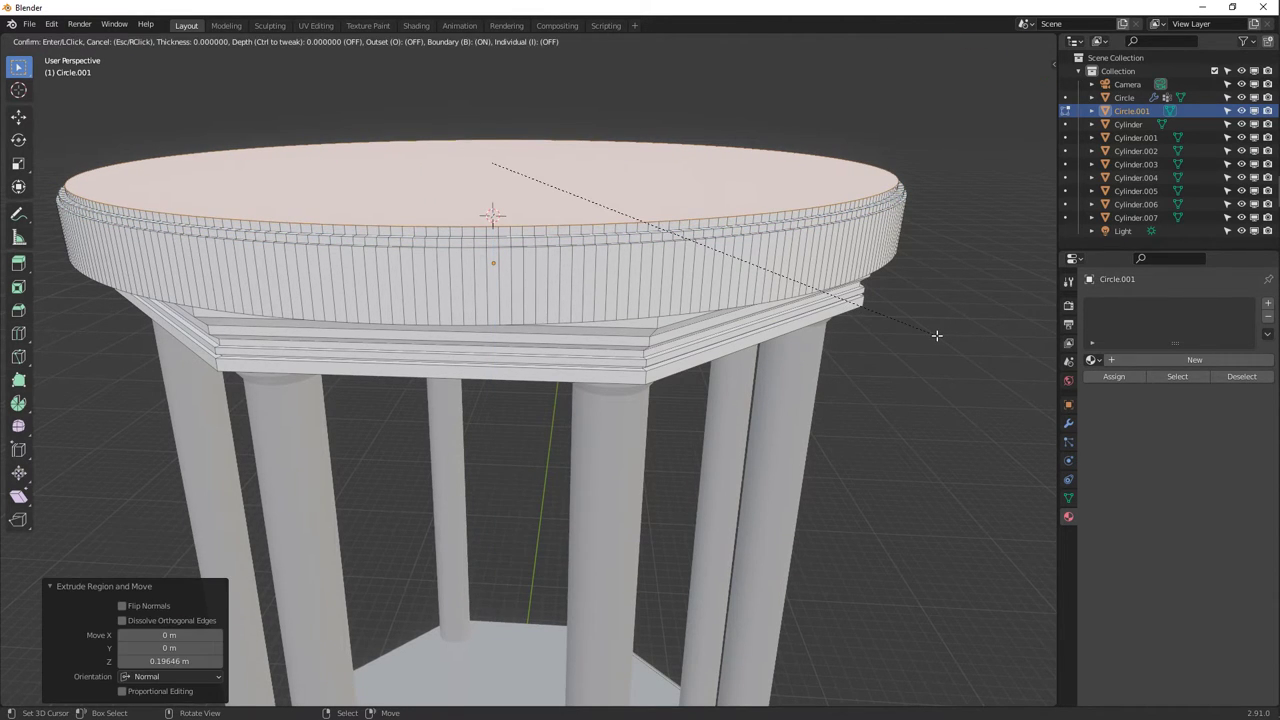
left_click(932, 331)
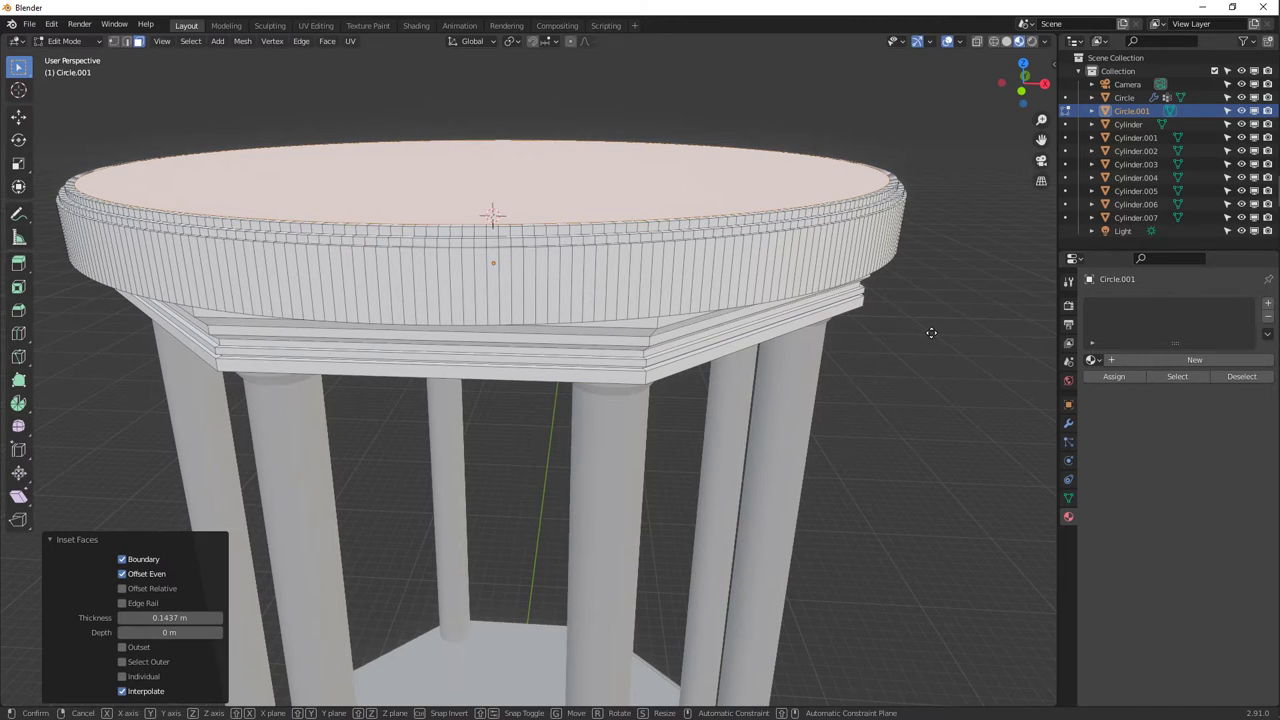
Raise the inset top face about 0.19 m along Z to form a sloped edge.
key("g")
key("z")
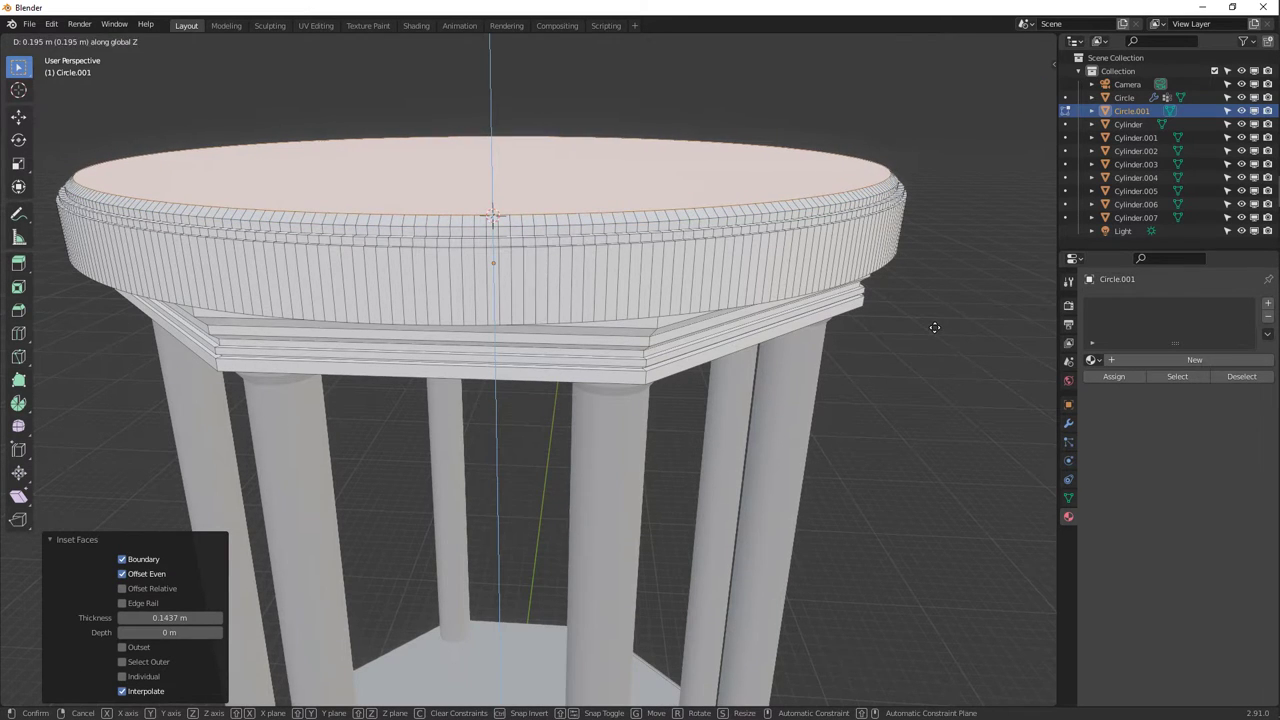
left_click(934, 328)
Extrude the top face upward into a second tall drum tier and inset it by about 0.25 m.
key("e")
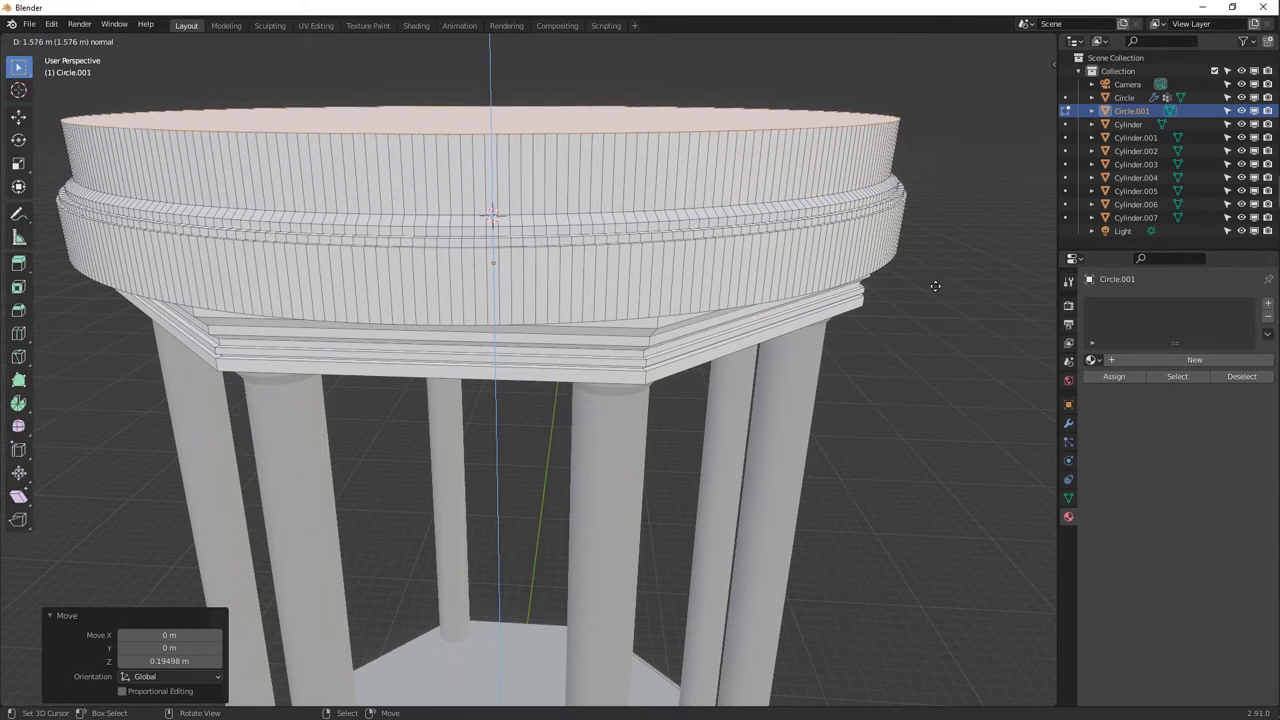
left_click(941, 293)
key("s")
left_click(943, 297)
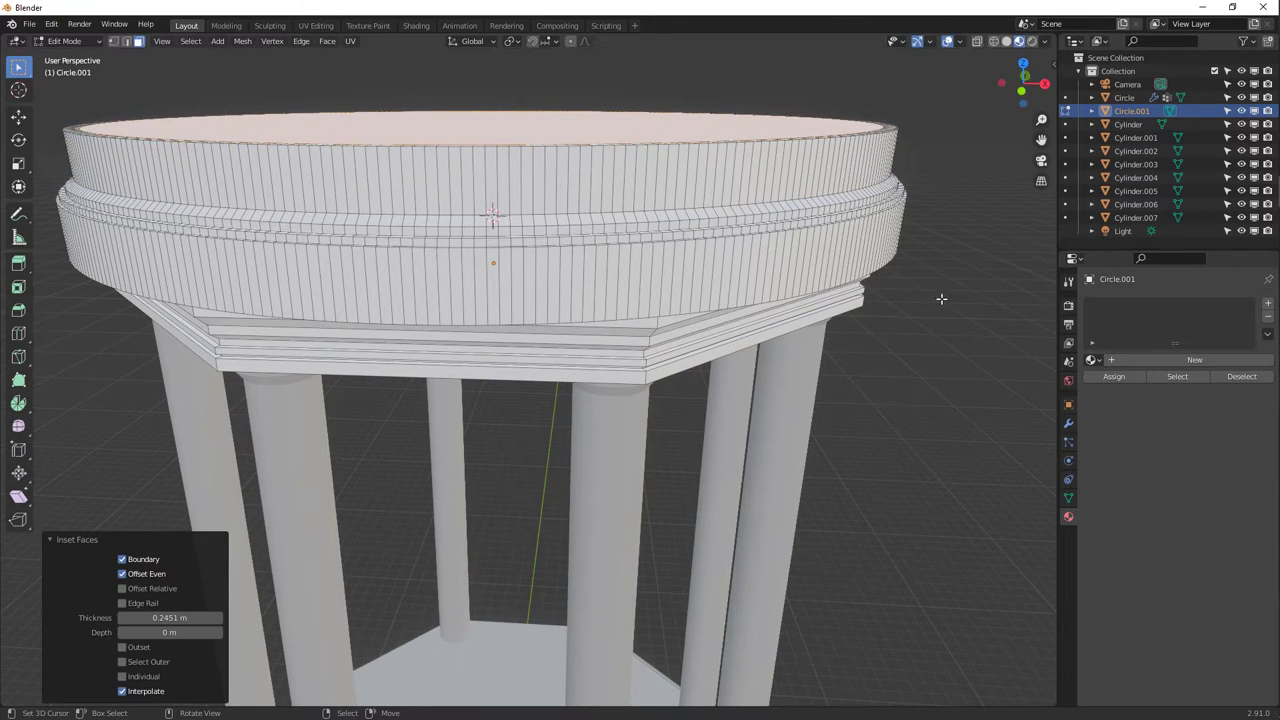
Extrude the inset top face about 0.26 m upward to form a narrow upper rim.
key("e")
left_click(925, 279)
middle_click_drag(925, 279, 586, 262)
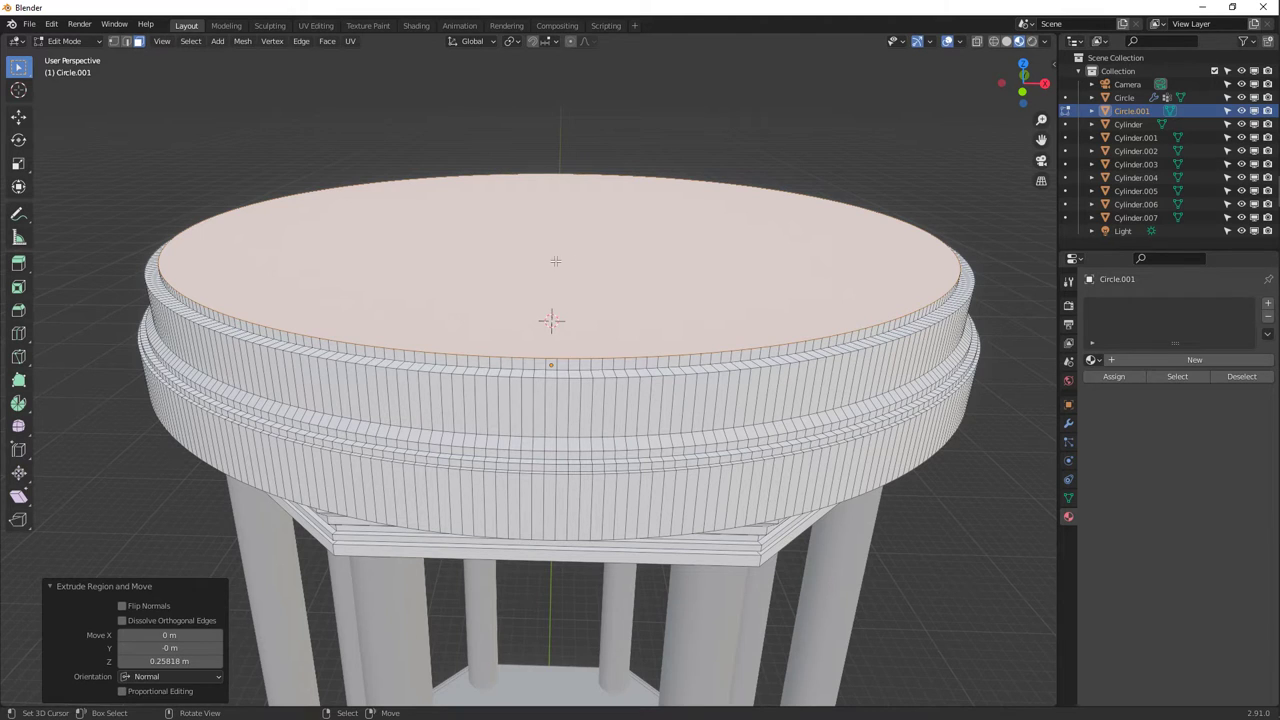
Snap the 3D cursor to the drum's top face and add a UV sphere there with 100 segments and 80 rings.
key("shift+s")
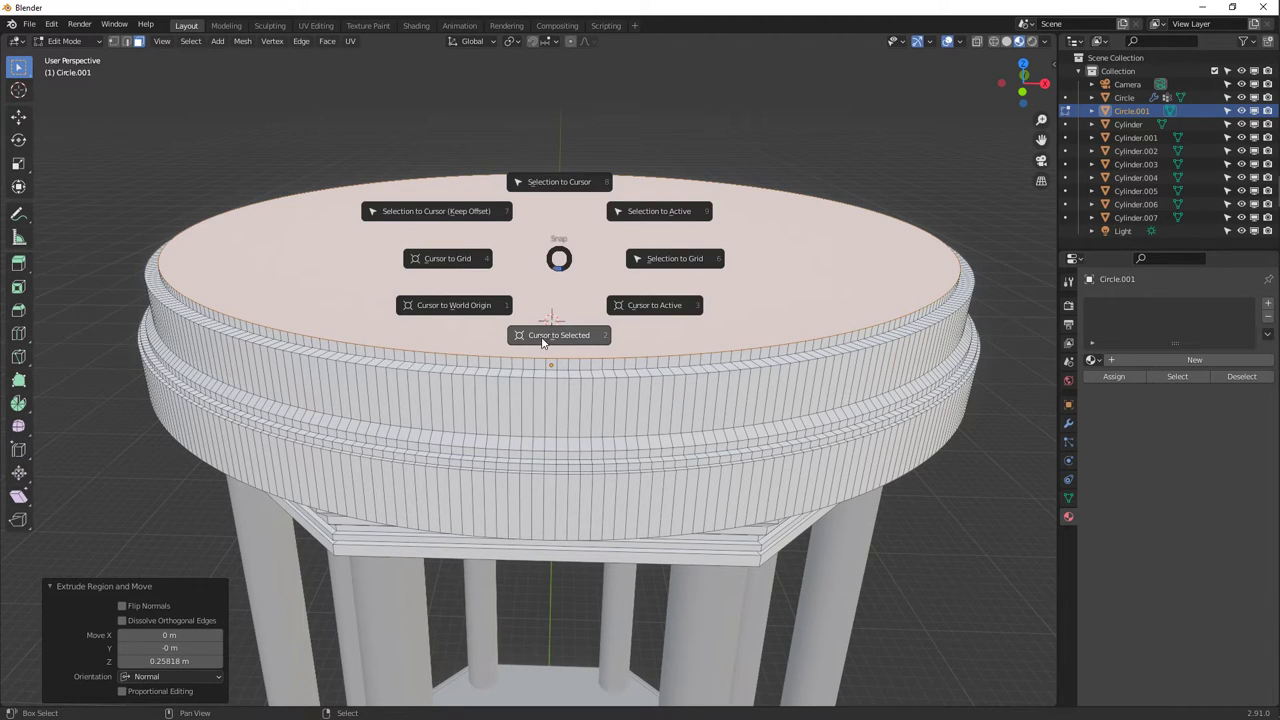
left_click(545, 336)
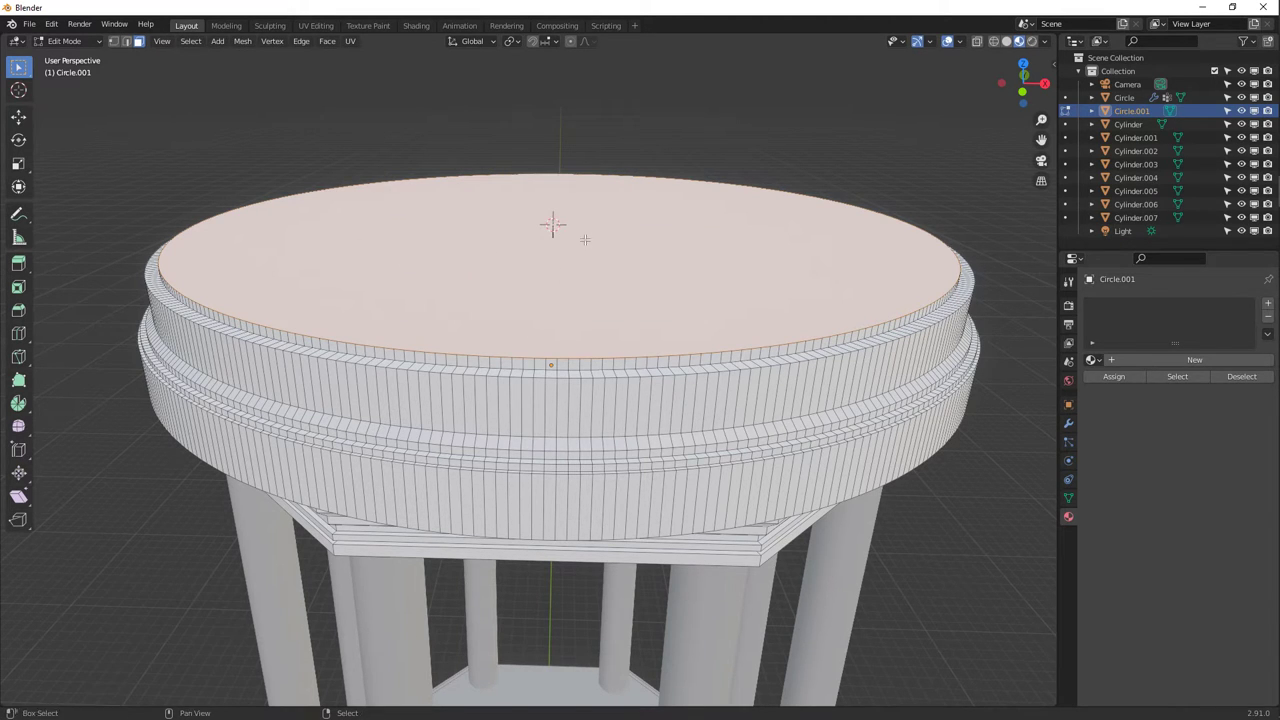
key("shift+a")
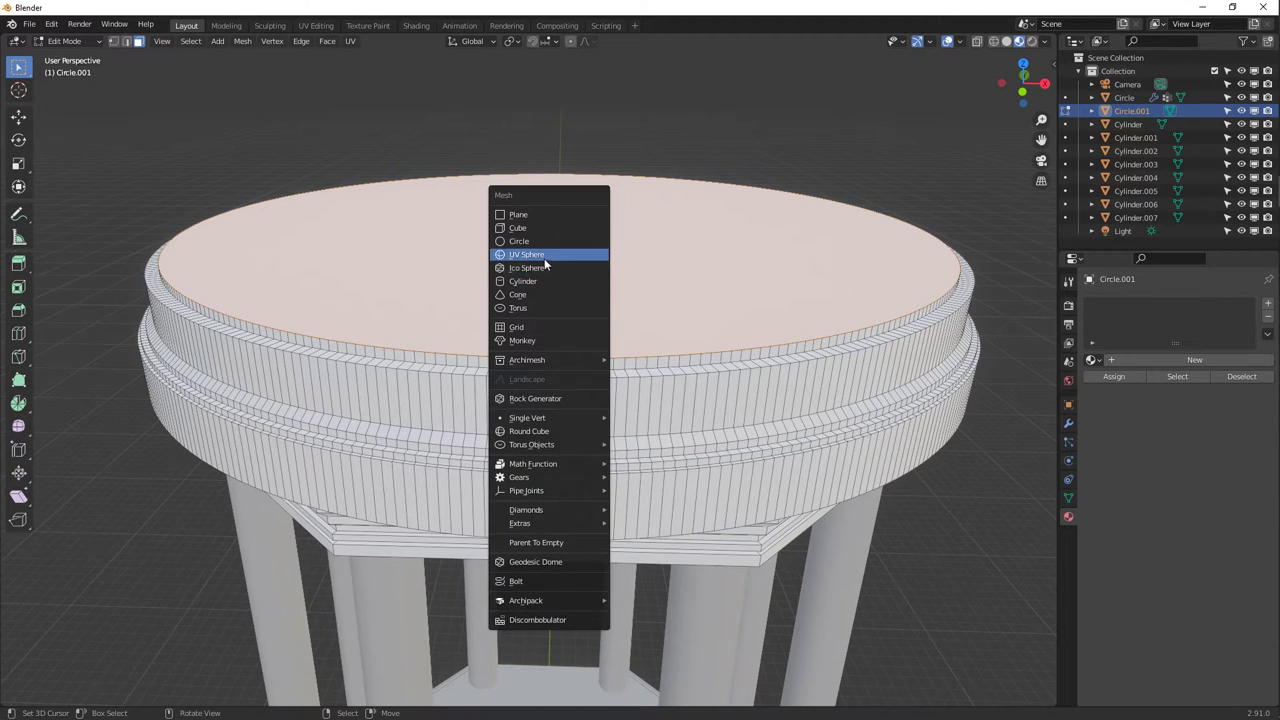
left_click(544, 256)
left_click(174, 550)
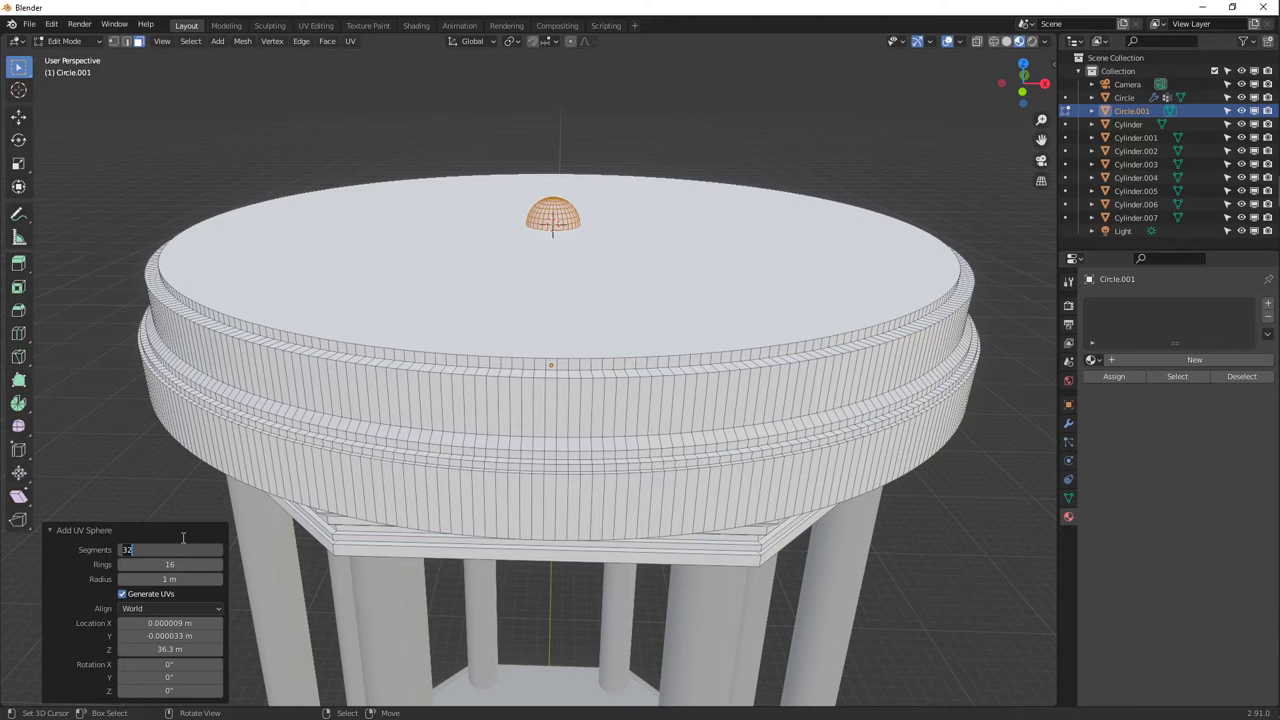
key("Tab")
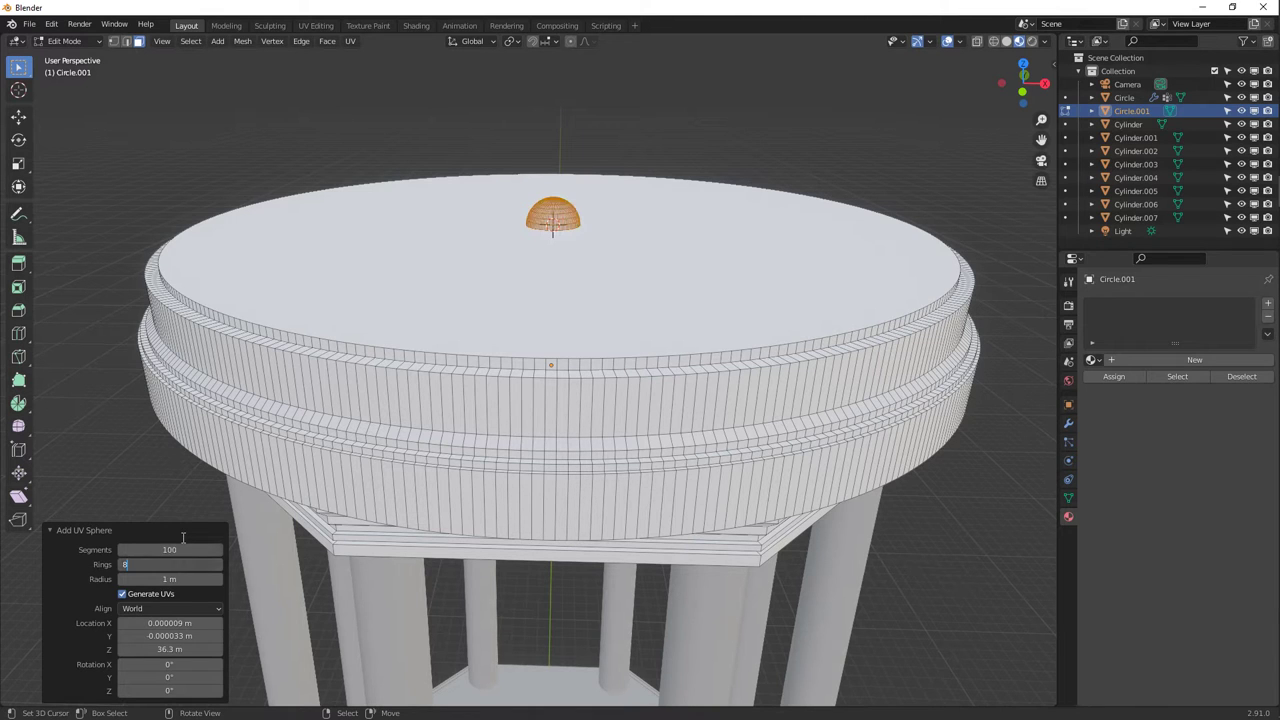
key("Return")
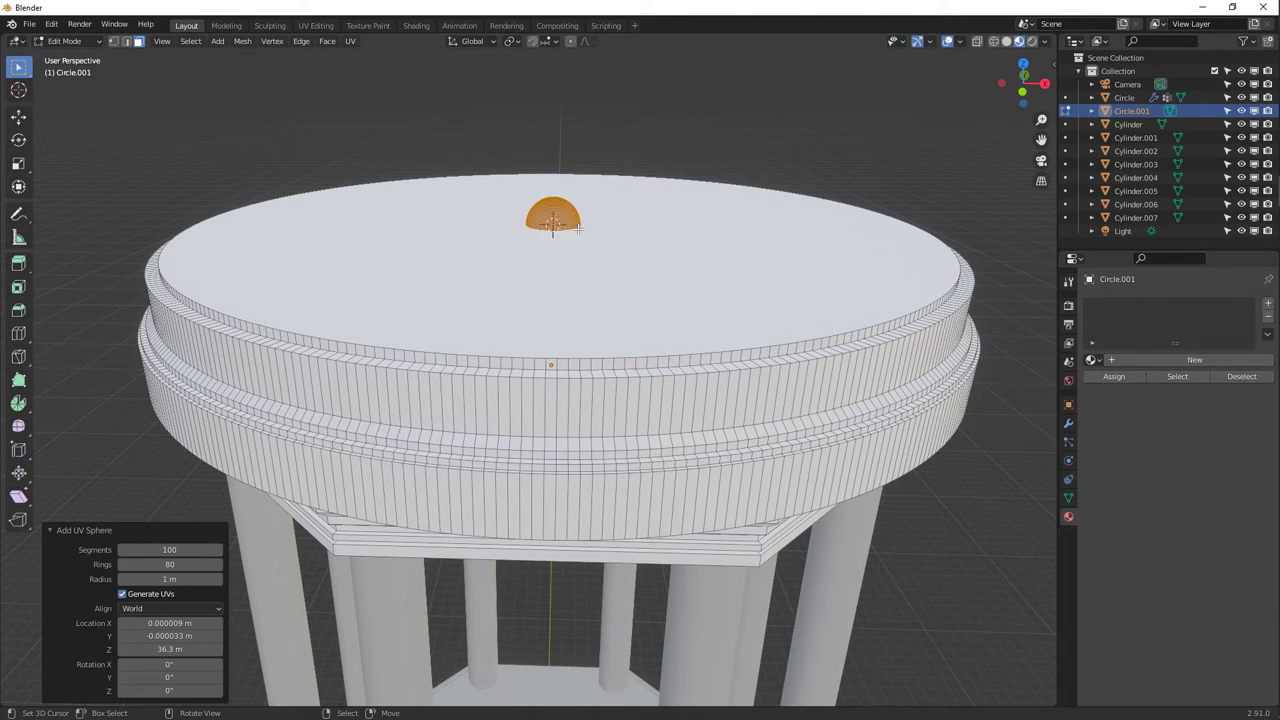
Scale the sphere by about 12.56 and move it about 14 m up along Z, clear of the drum.
key("s")
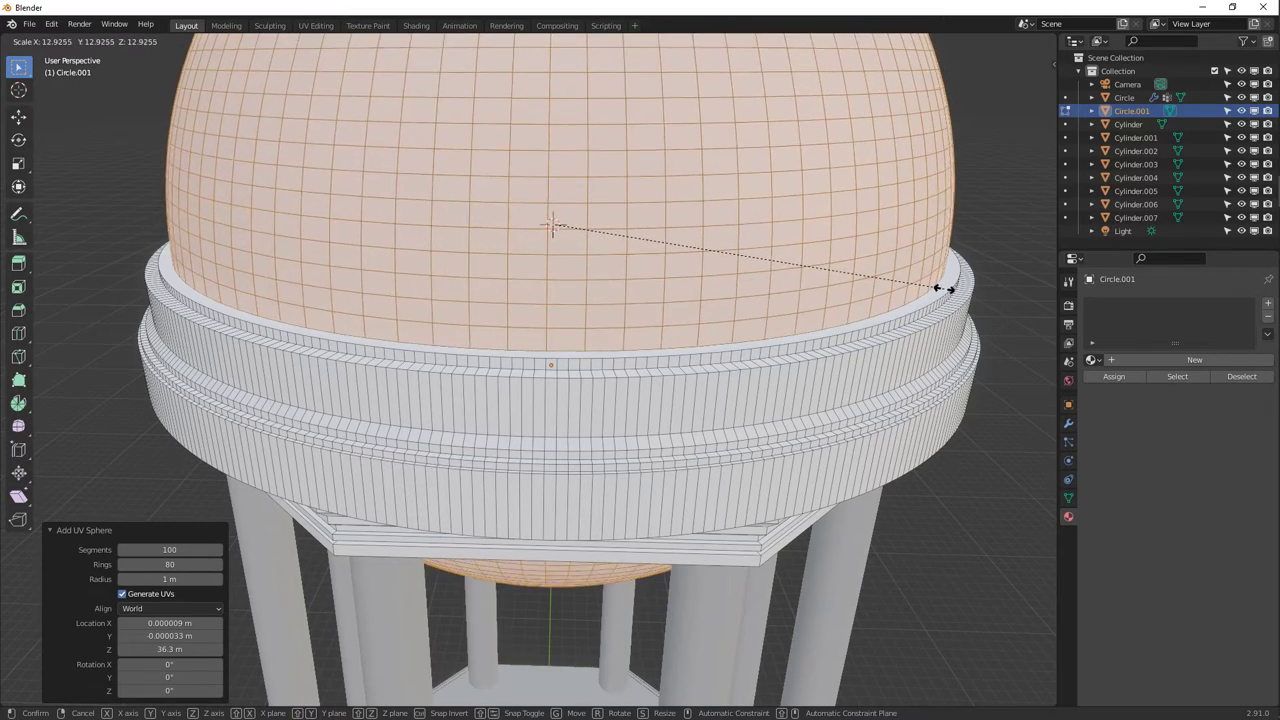
left_click(934, 291)
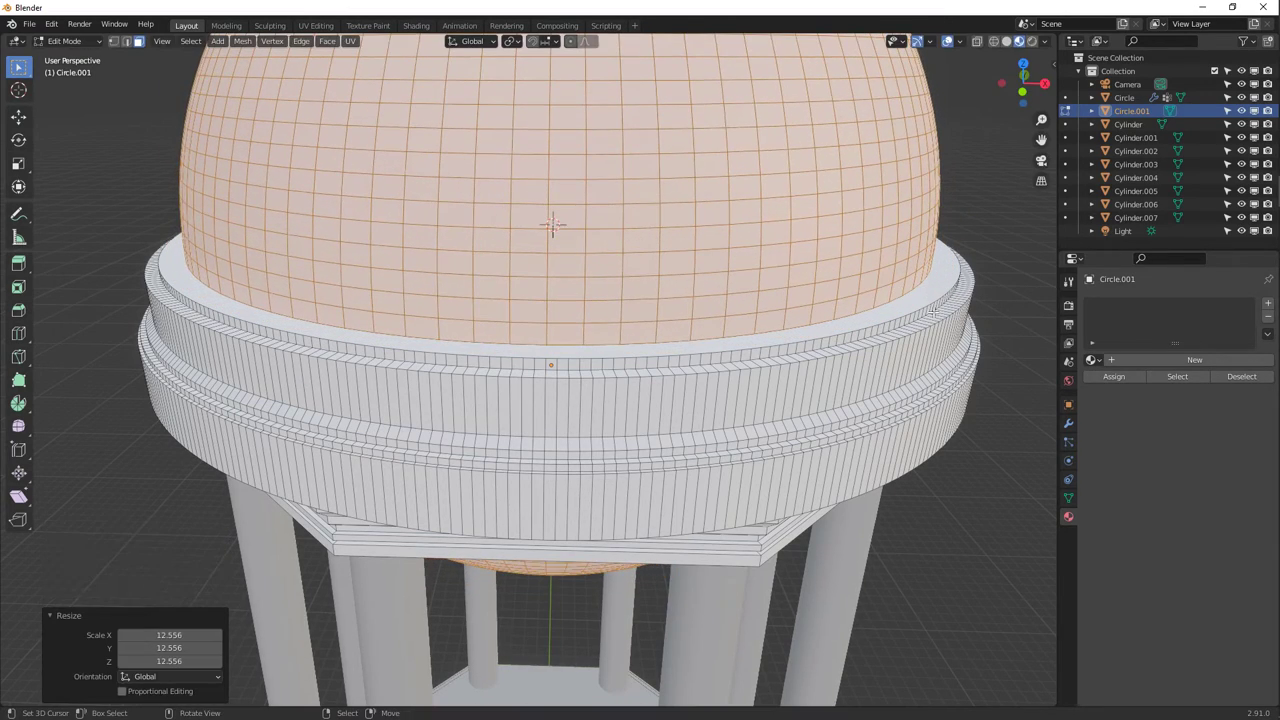
scroll(633, 326, "down", 5)
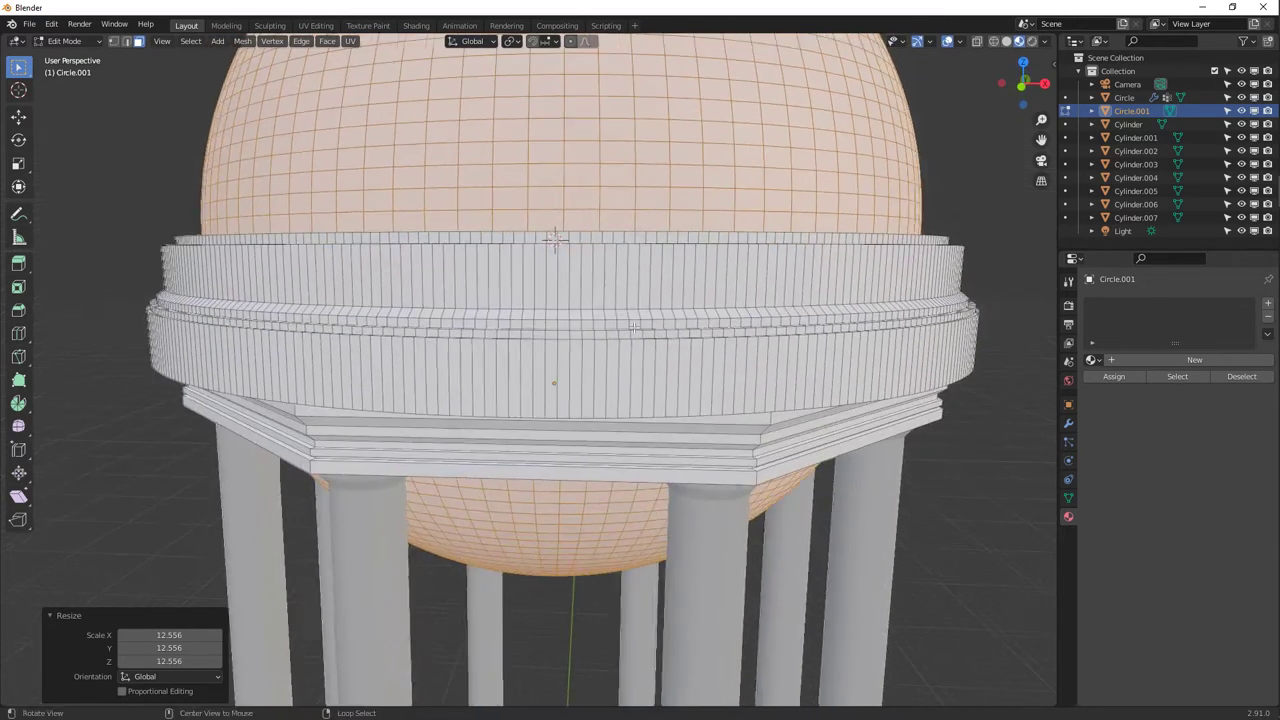
scroll(633, 326, "down", 2)
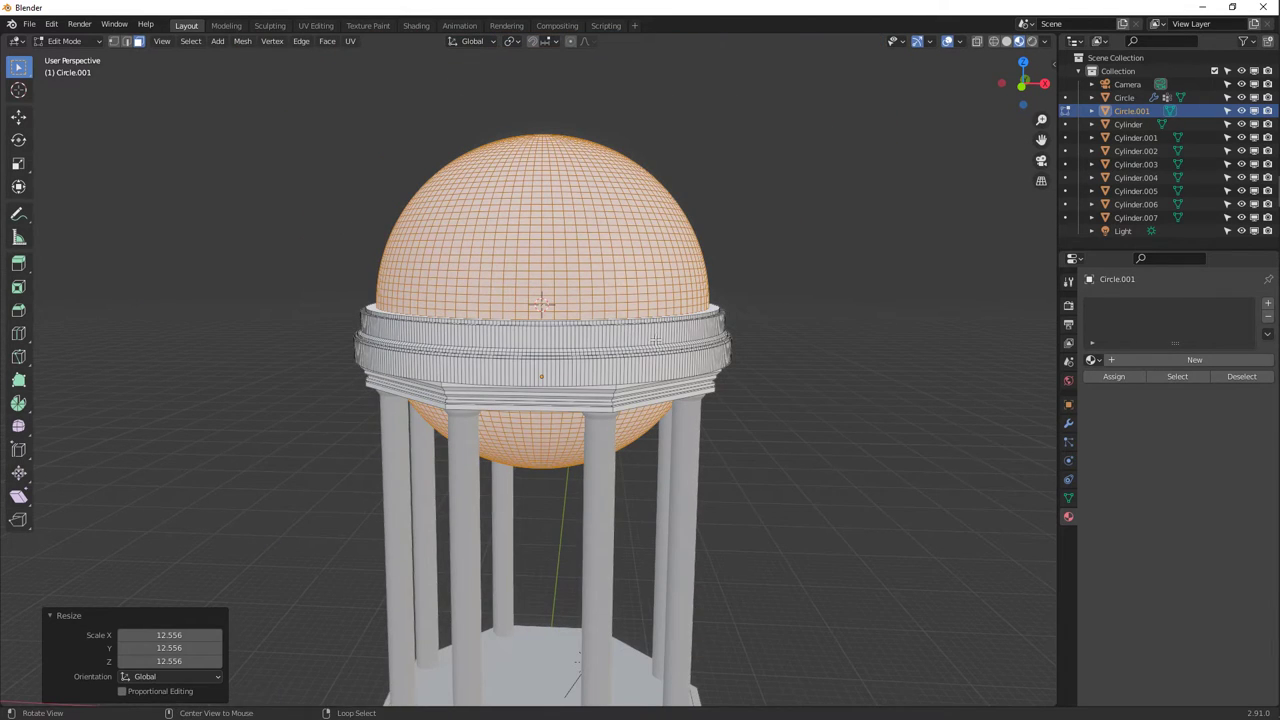
middle_click_drag(633, 326, 625, 482, "shift")
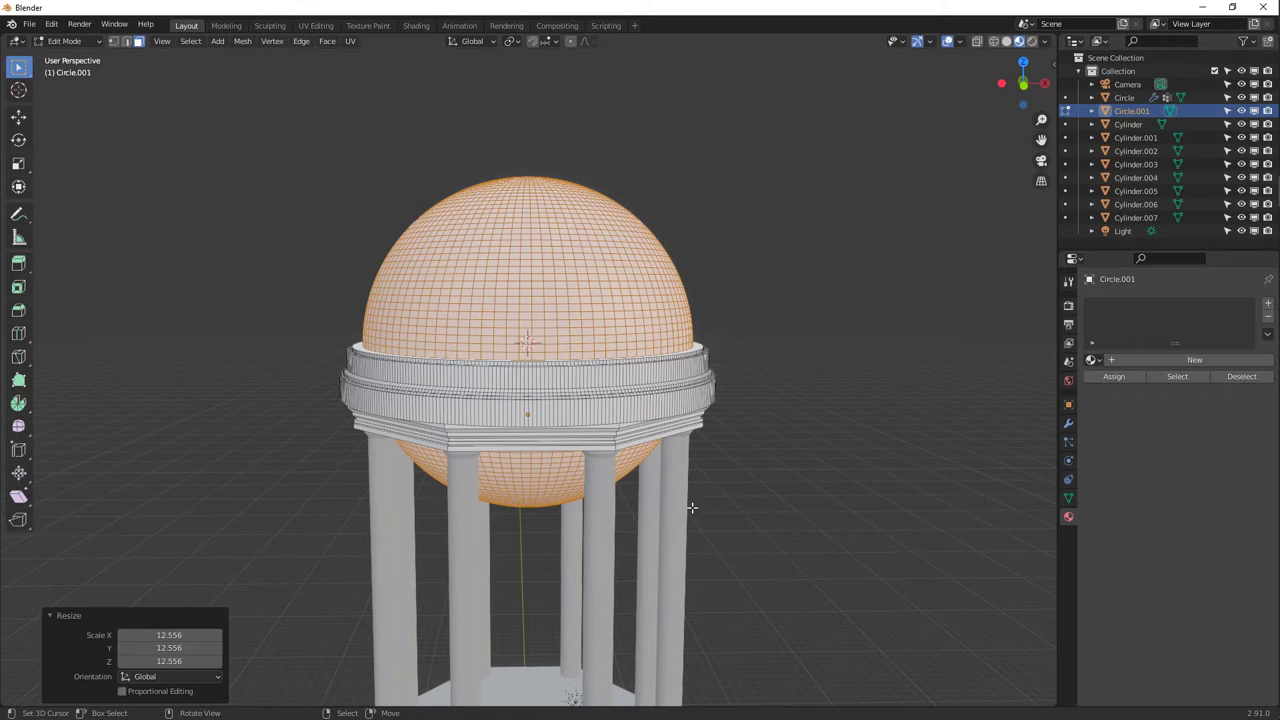
key("g")
key("z")
left_click(690, 386)
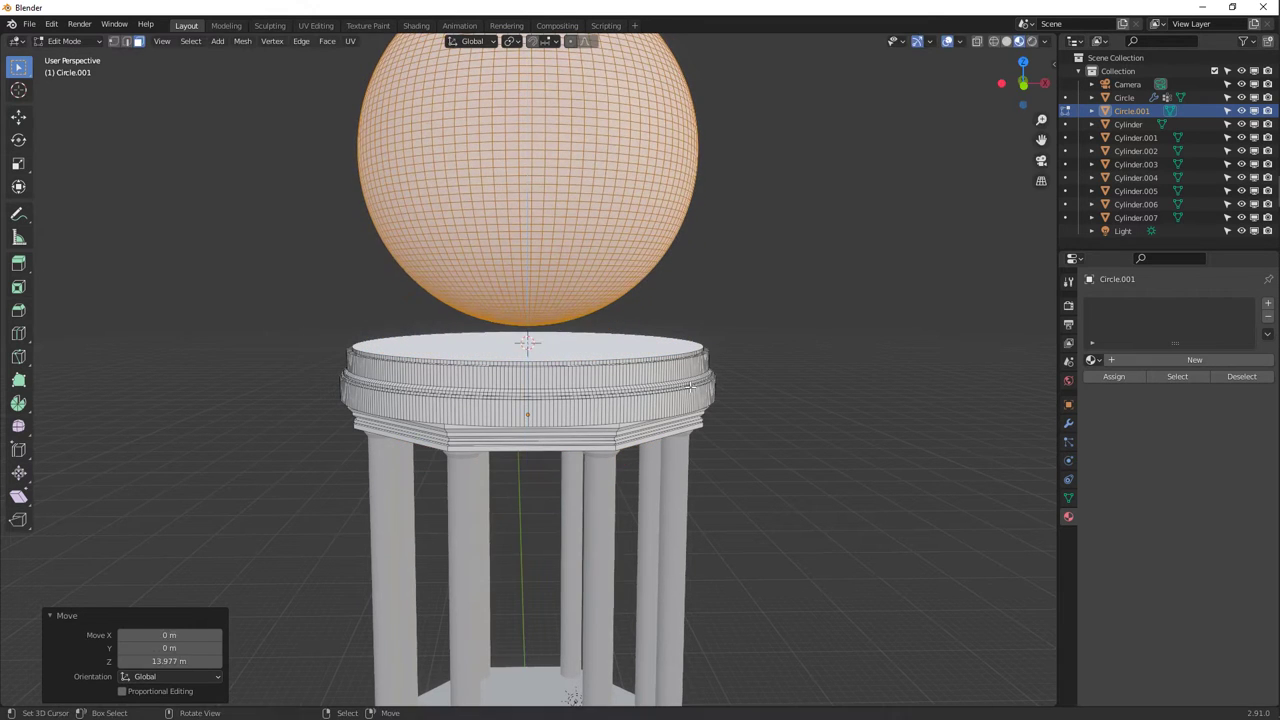
Select the lower half of the sphere in front view with X-ray on and delete it, leaving a dome.
key("KP_1")
middle_click_drag(455, 246, 492, 346, "shift")
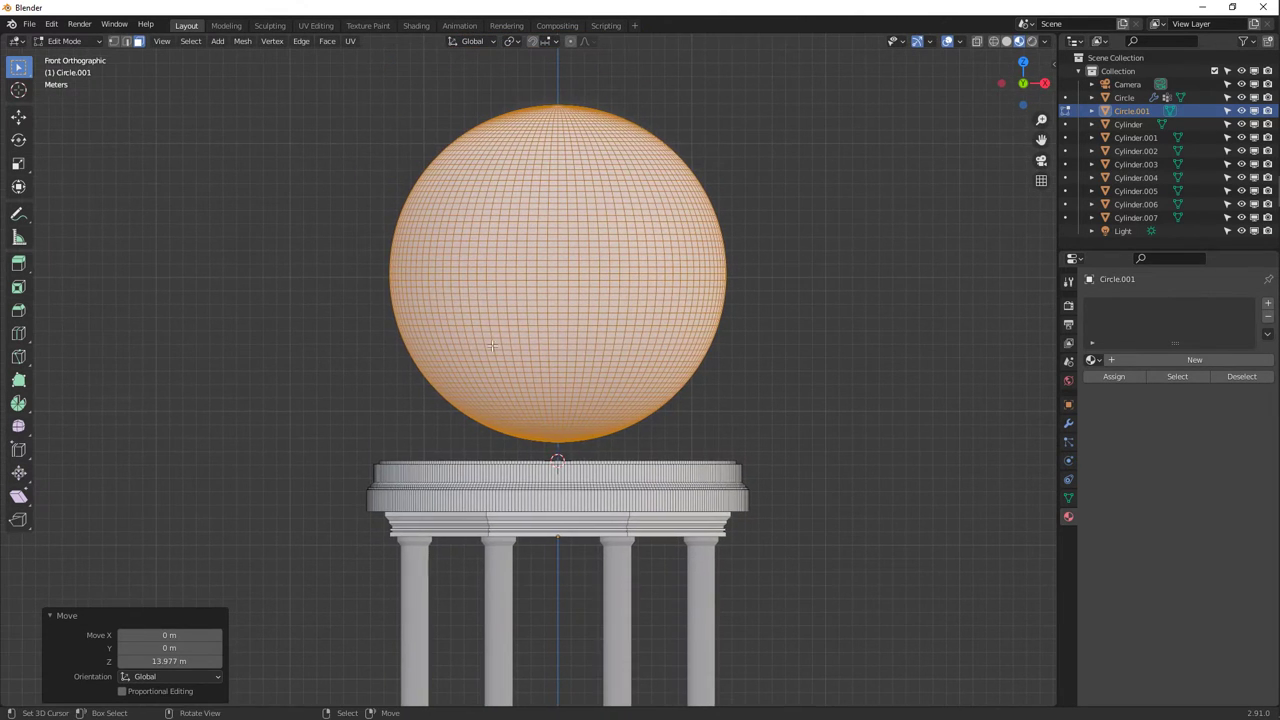
left_click(978, 41)
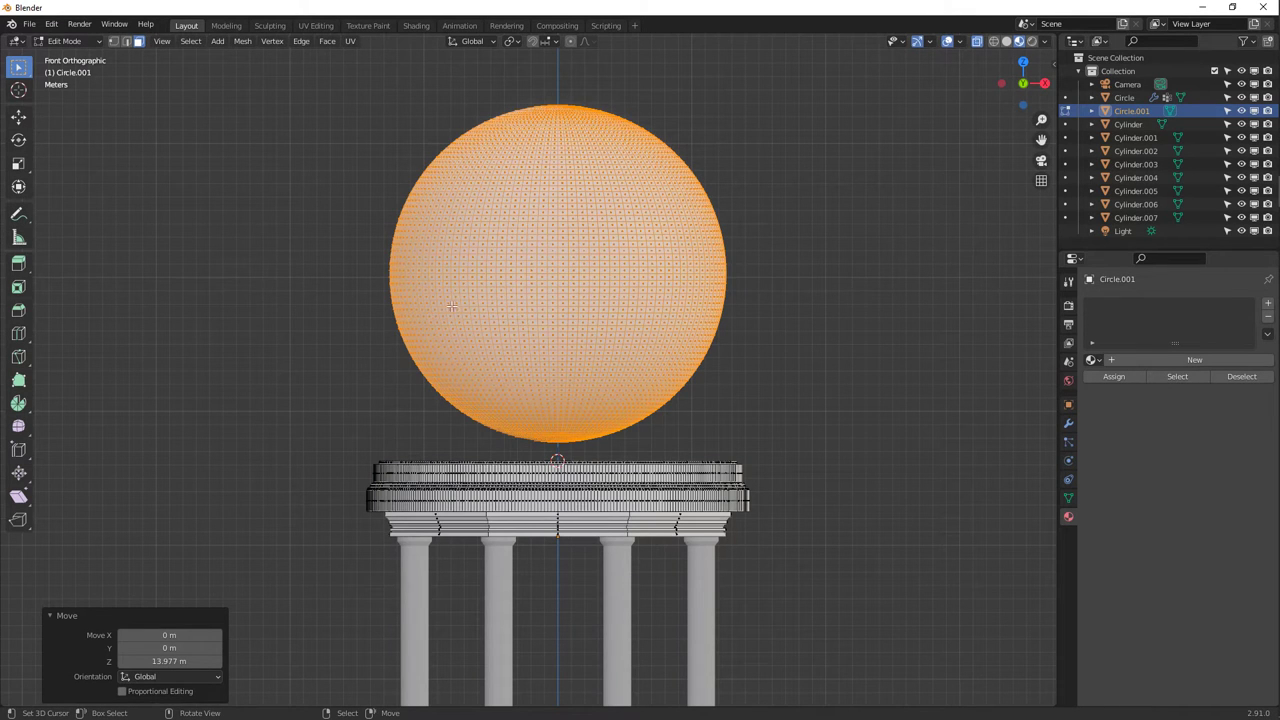
scroll(425, 288, "up", 3)
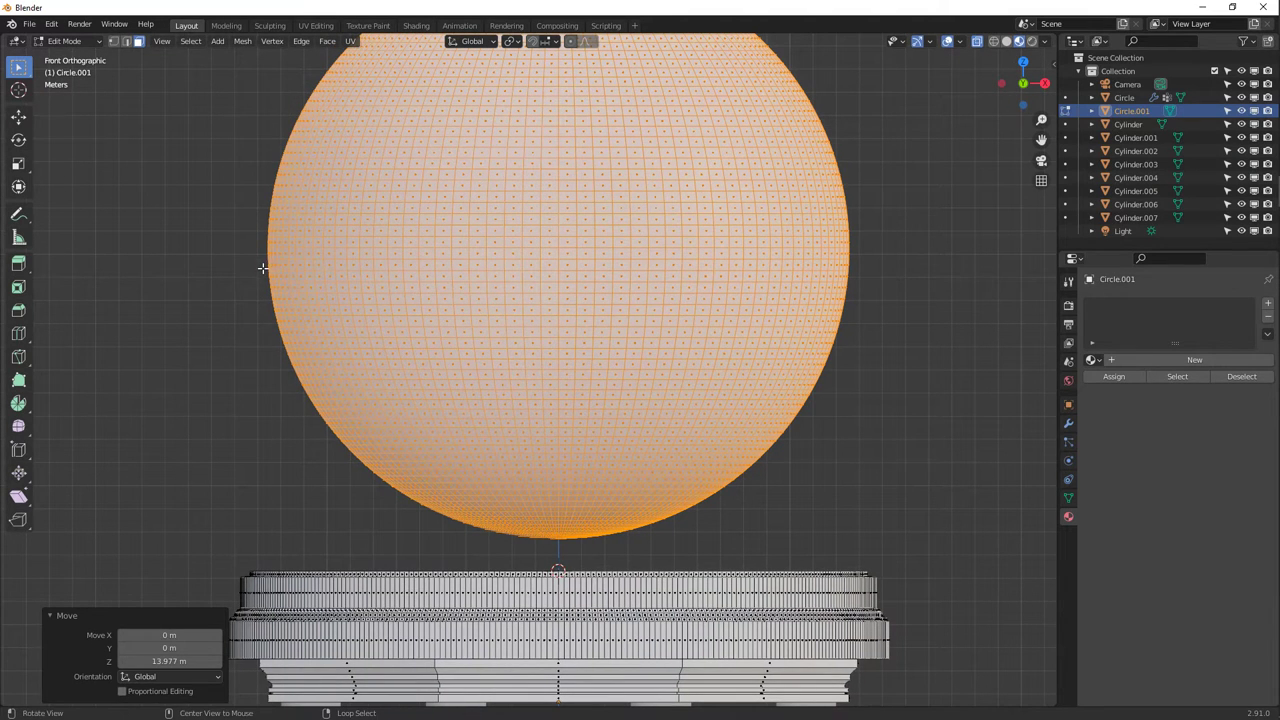
left_click(264, 268)
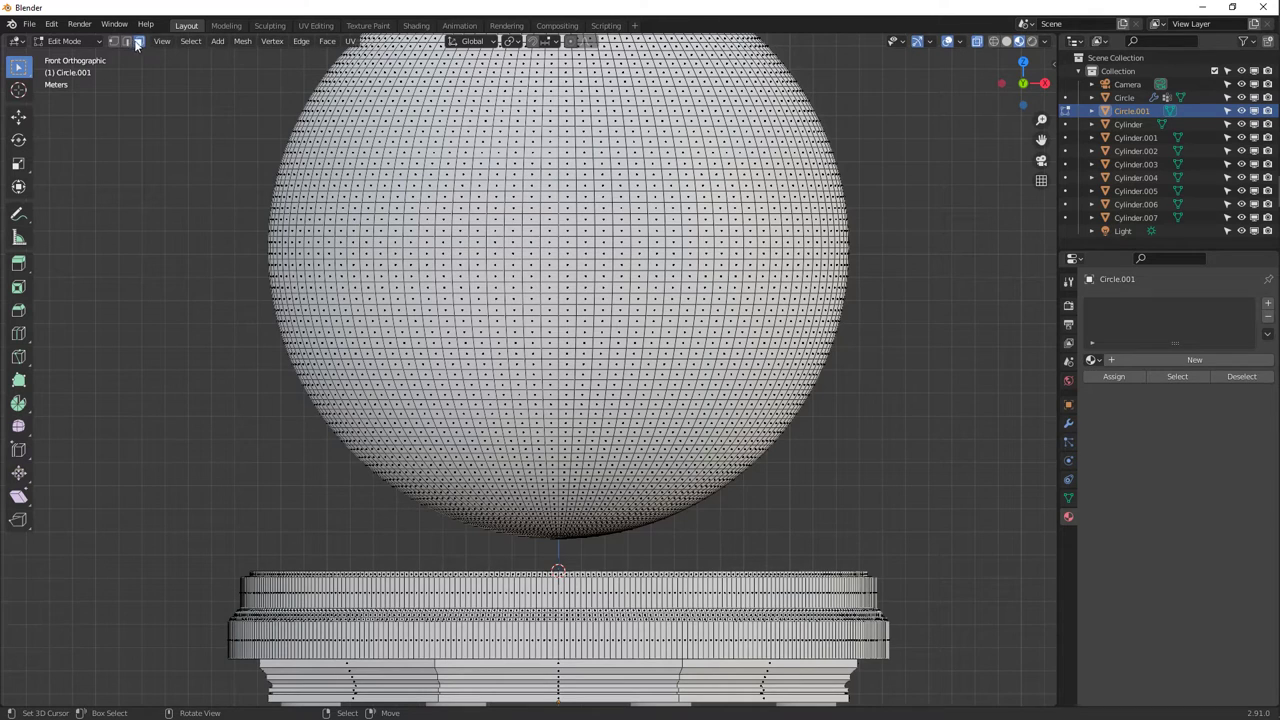
key("b")
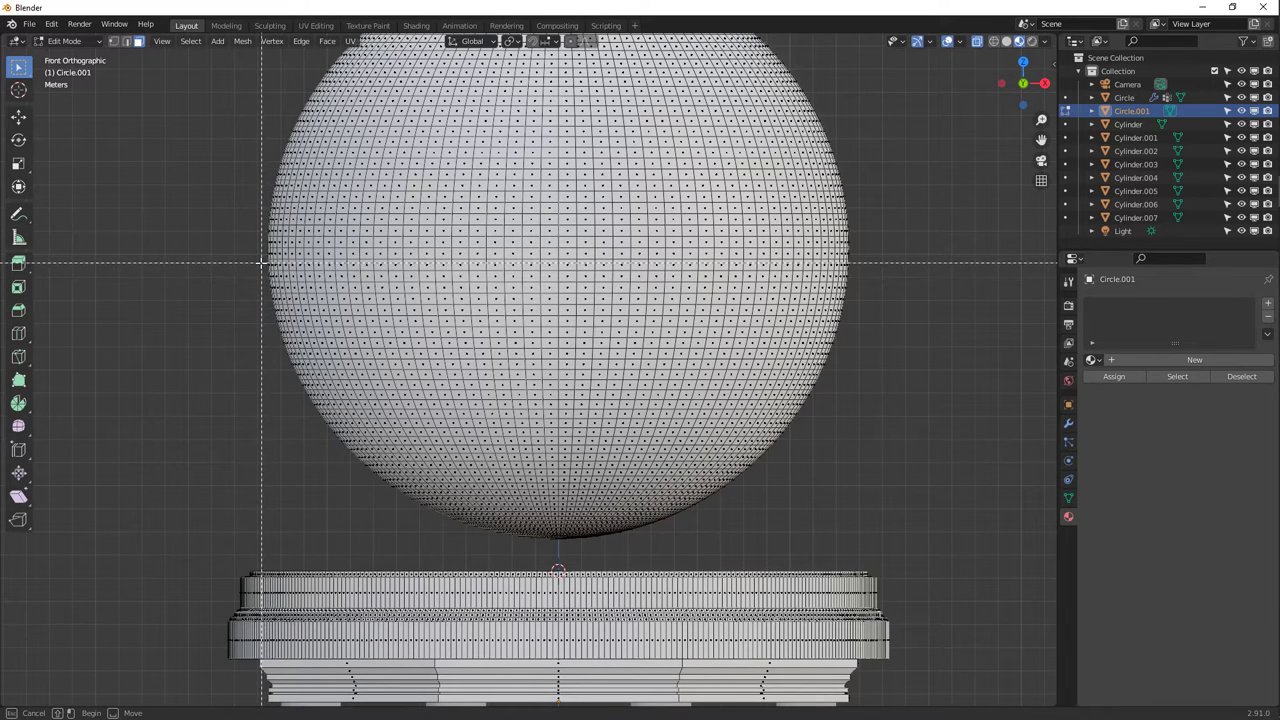
left_click_drag(259, 261, 901, 545)
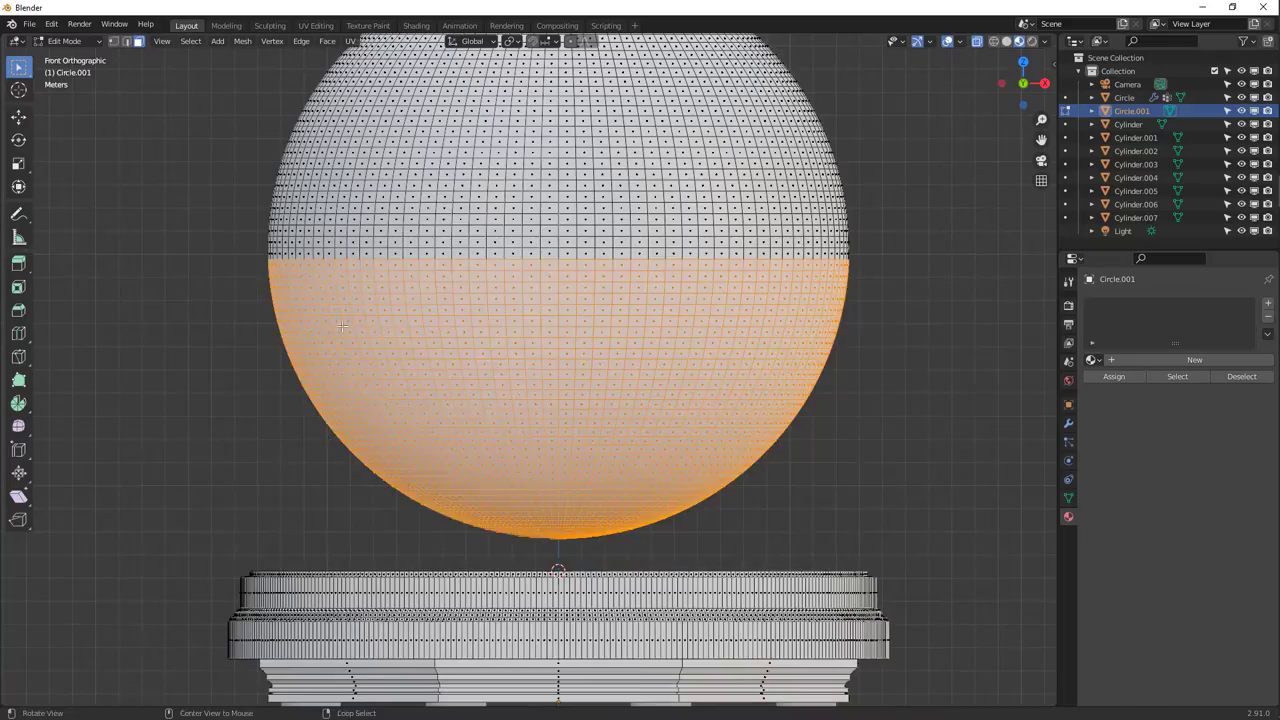
middle_click_drag(440, 350, 528, 317)
middle_click_drag(602, 288, 569, 304)
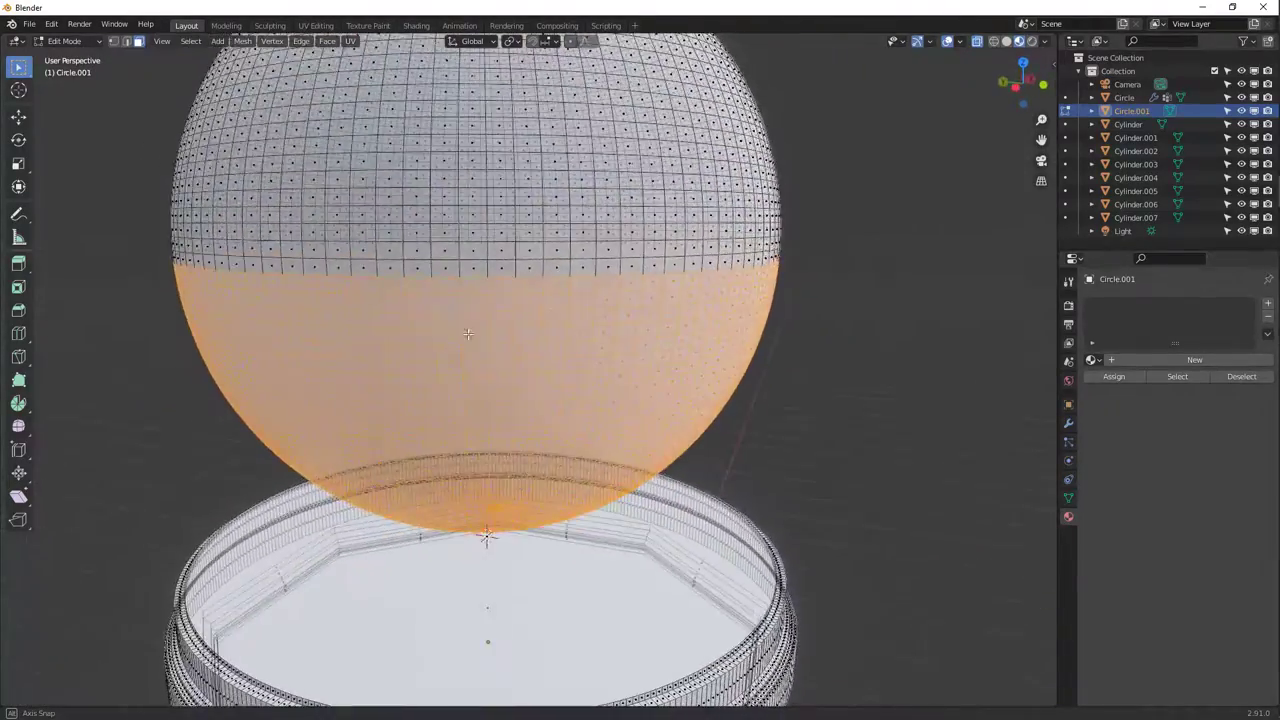
key("x")
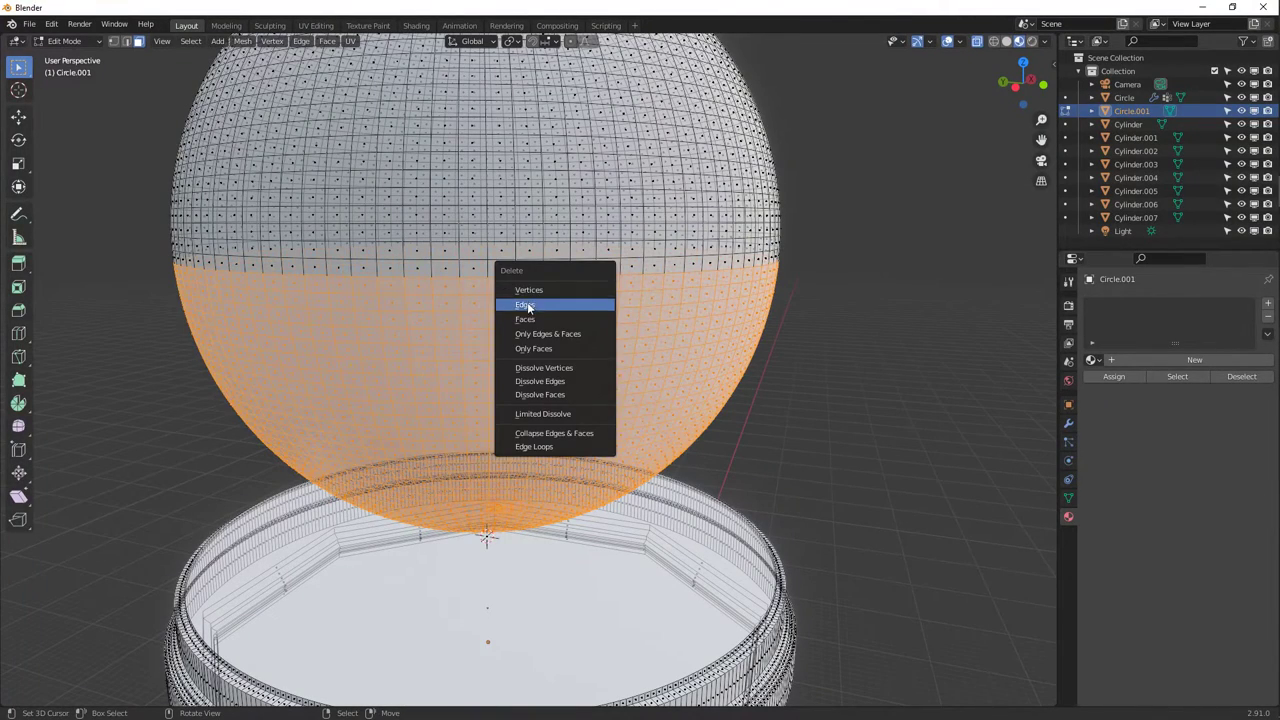
left_click(541, 313)
middle_click_drag(541, 313, 523, 286)
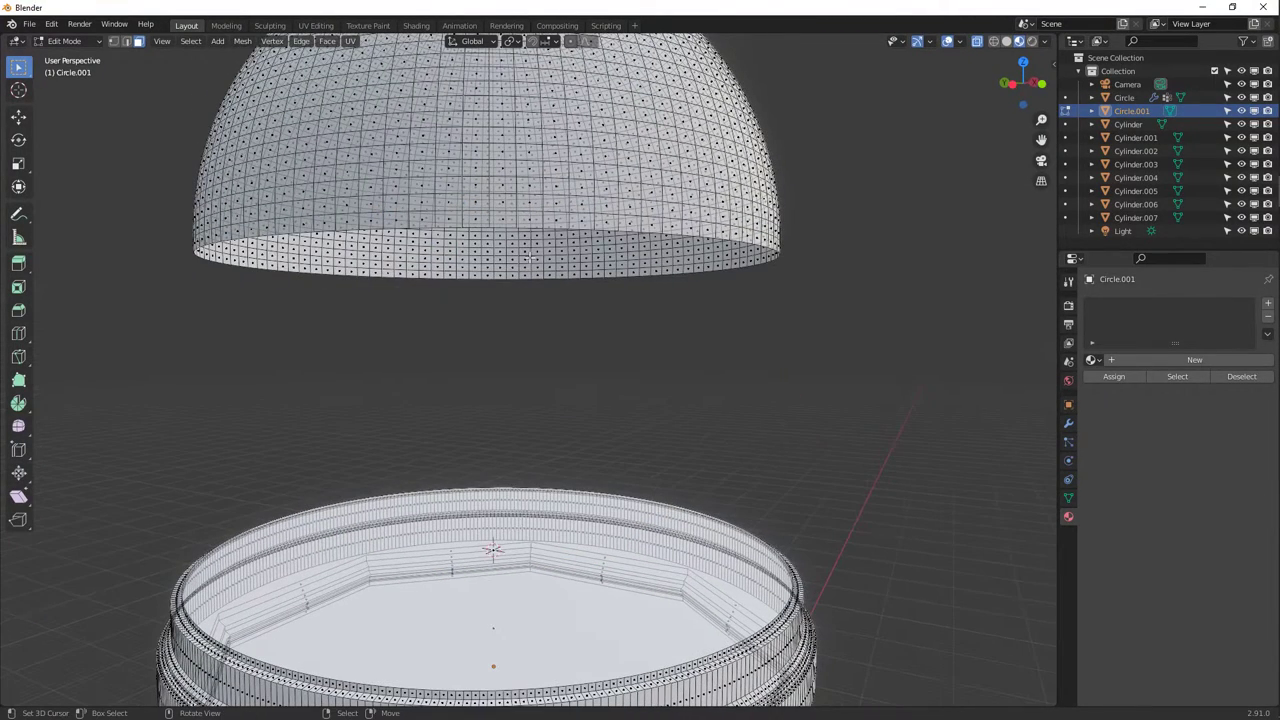
key("KP_Decimal")
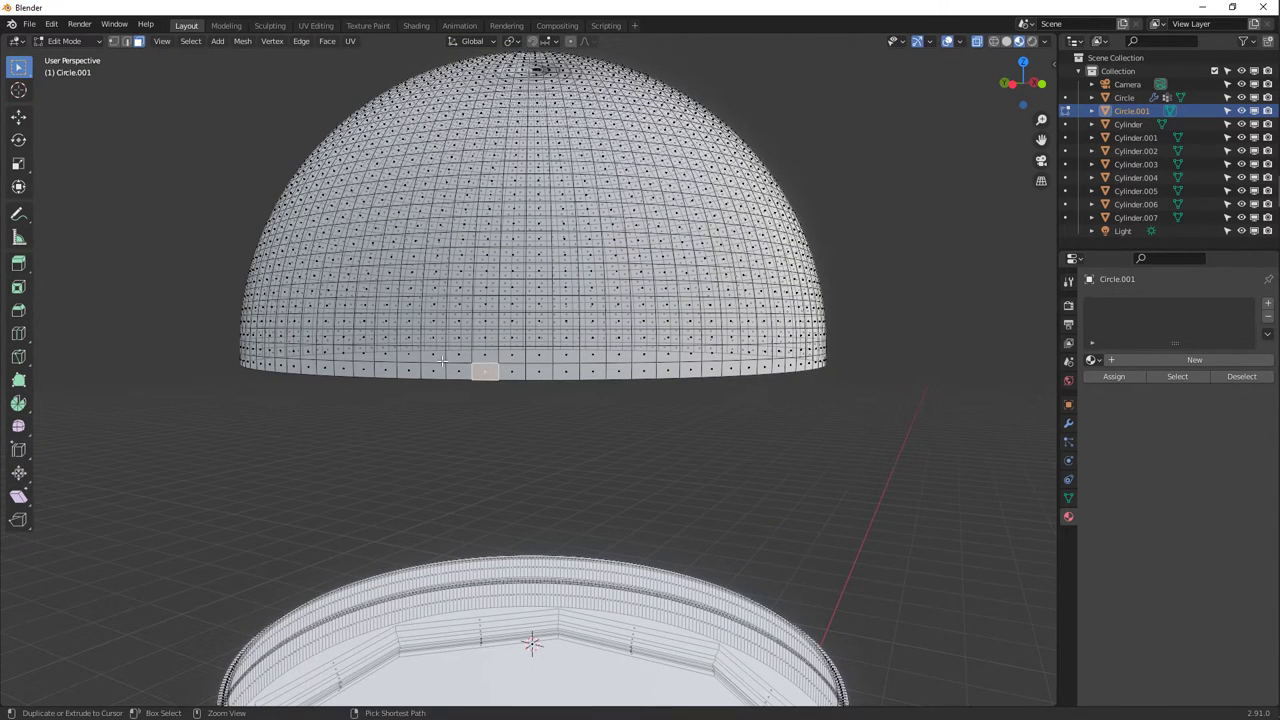
Select the whole linked dome and lower it about 13.4 m along Z so it rests on the drum.
key("ctrl+l")
middle_click_drag(670, 447, 672, 250, "shift")
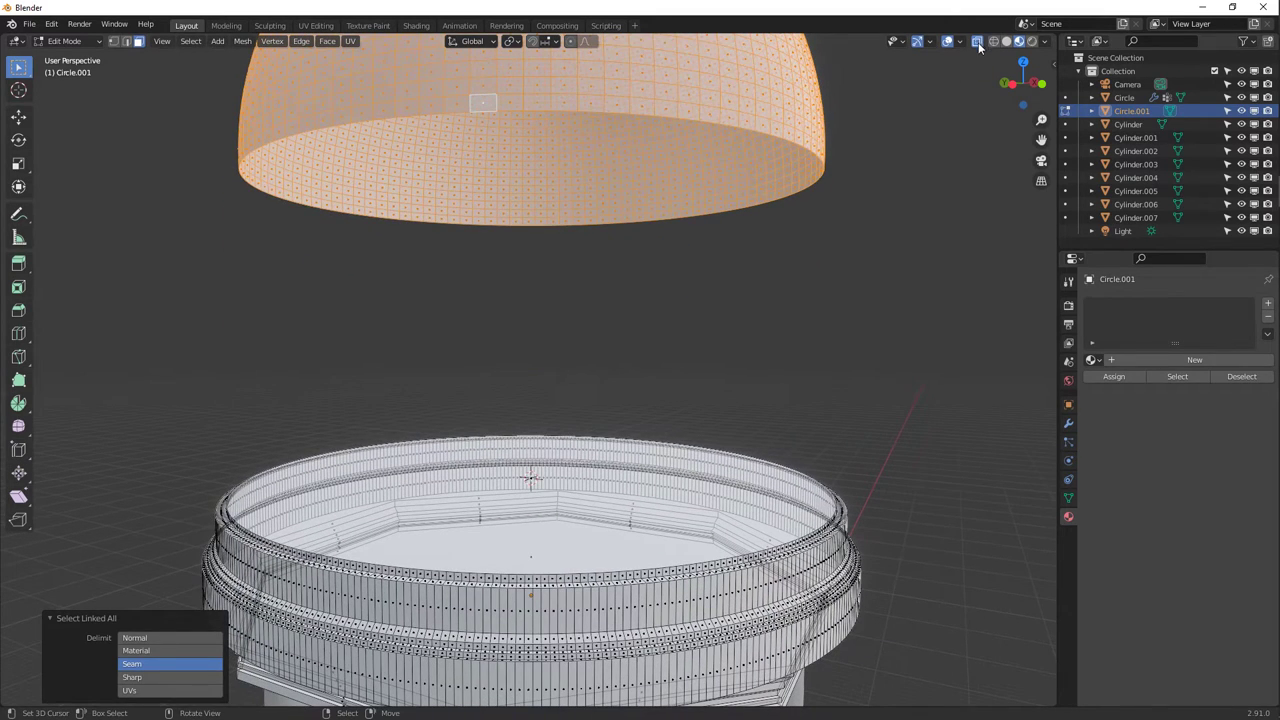
left_click(978, 42)
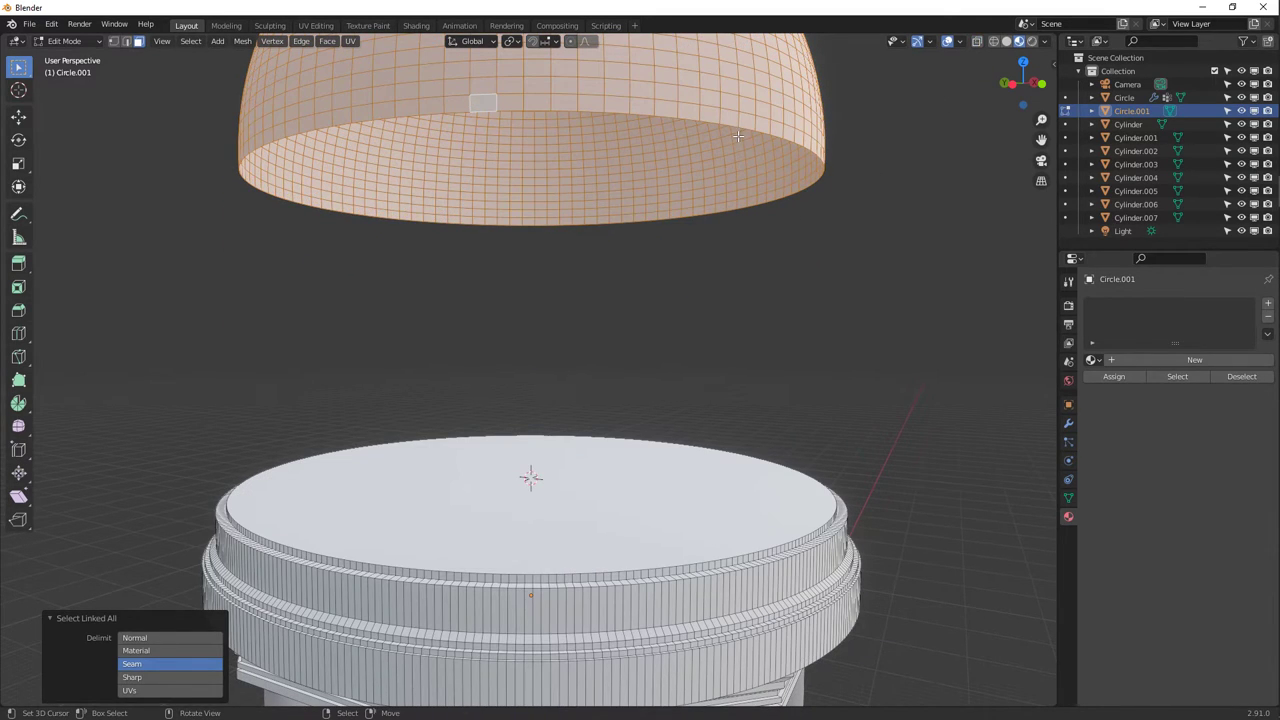
key("g")
key("z")
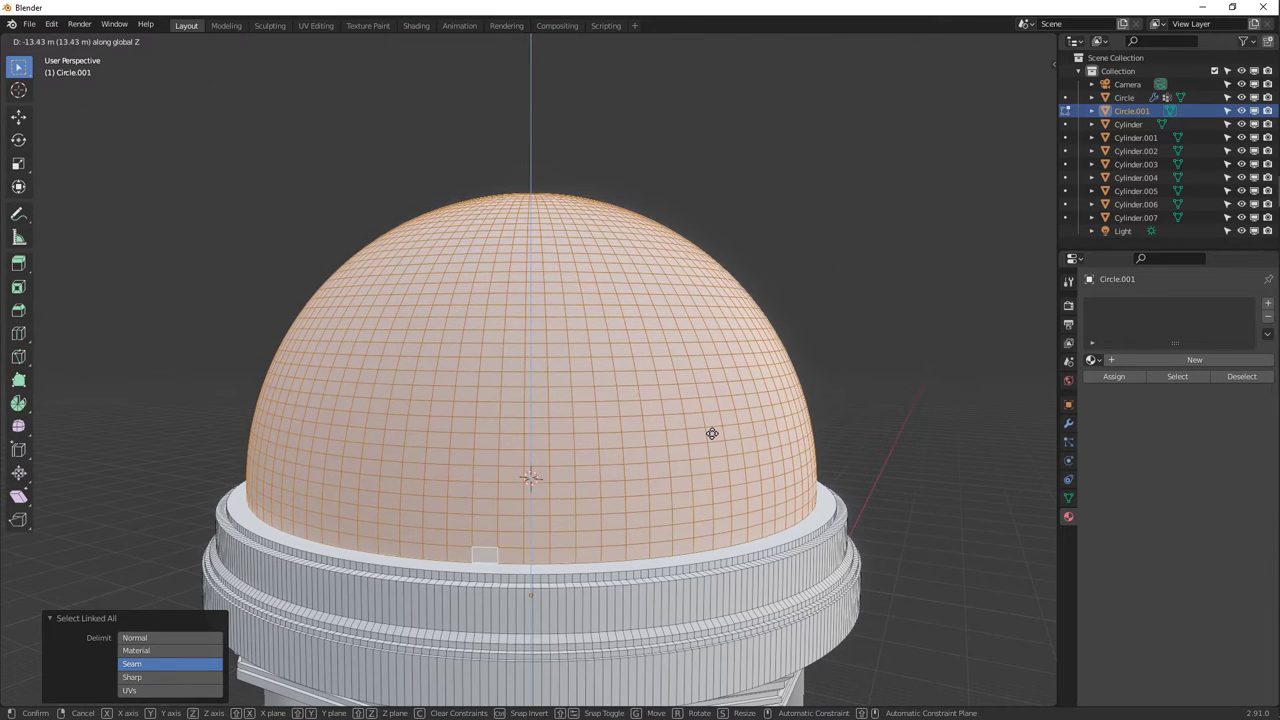
left_click(567, 435)
key("Tab")
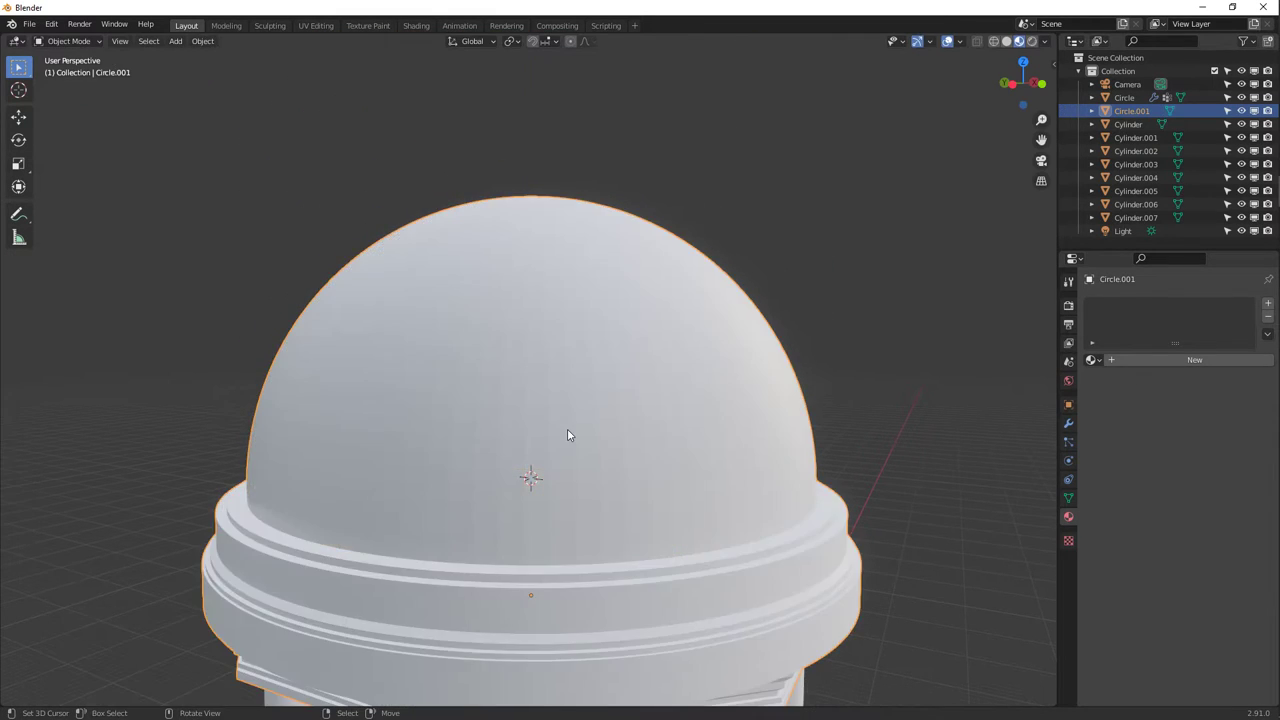
Add a 2 m cube at the 3D cursor and move it about 13.46 m along Y to the drum's outer edge.
scroll(567, 435, "down", 6)
middle_click_drag(567, 435, 763, 338)
scroll(720, 329, "up", 2)
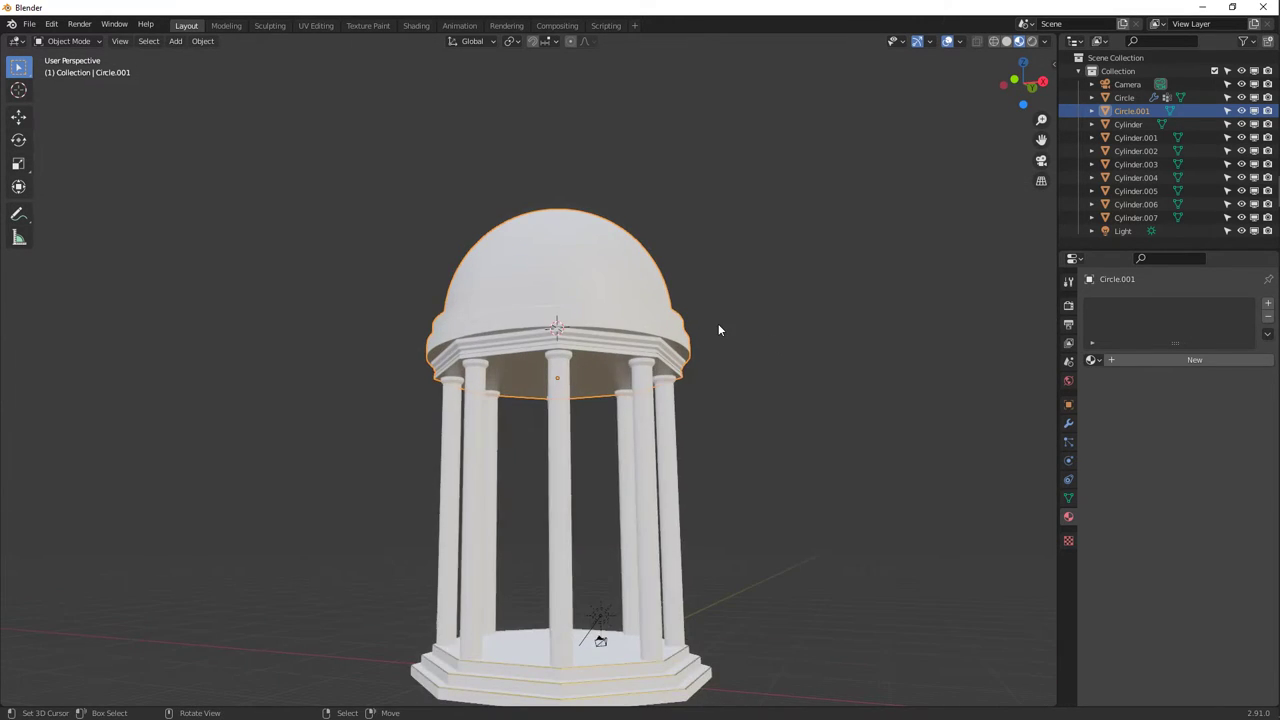
scroll(718, 329, "up", 3)
middle_click_drag(576, 267, 702, 324)
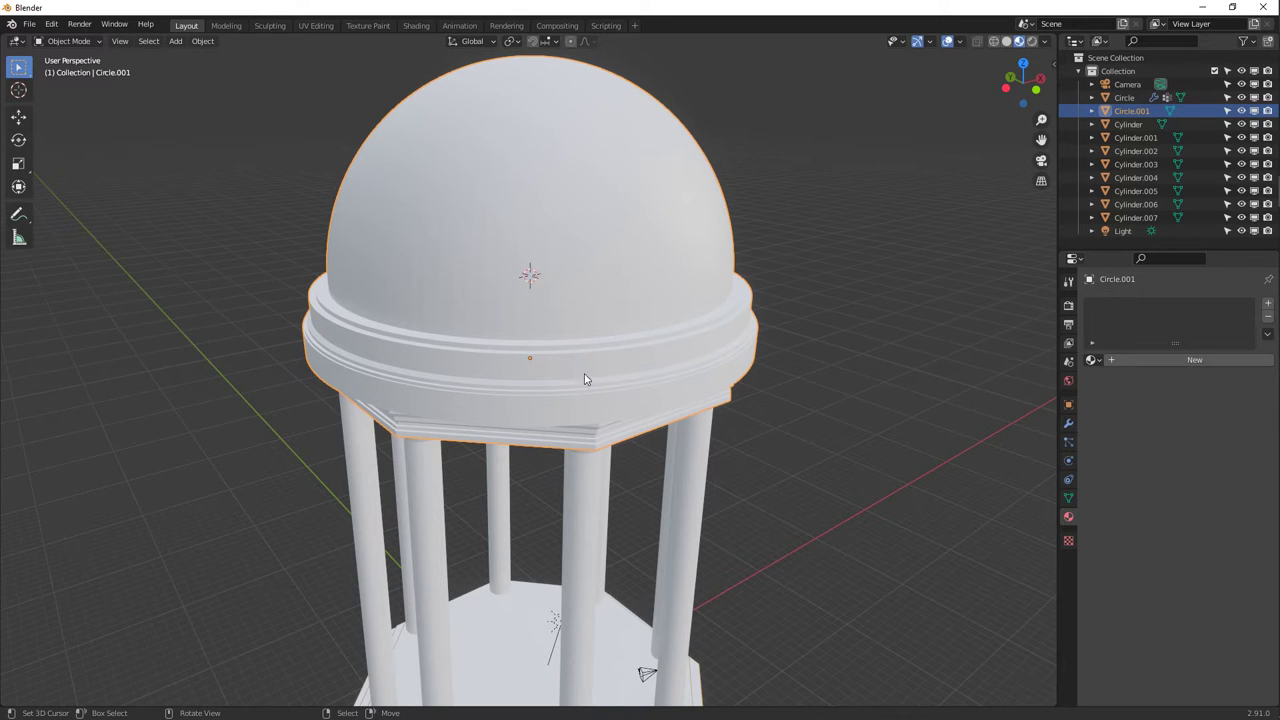
middle_click_drag(551, 374, 591, 247)
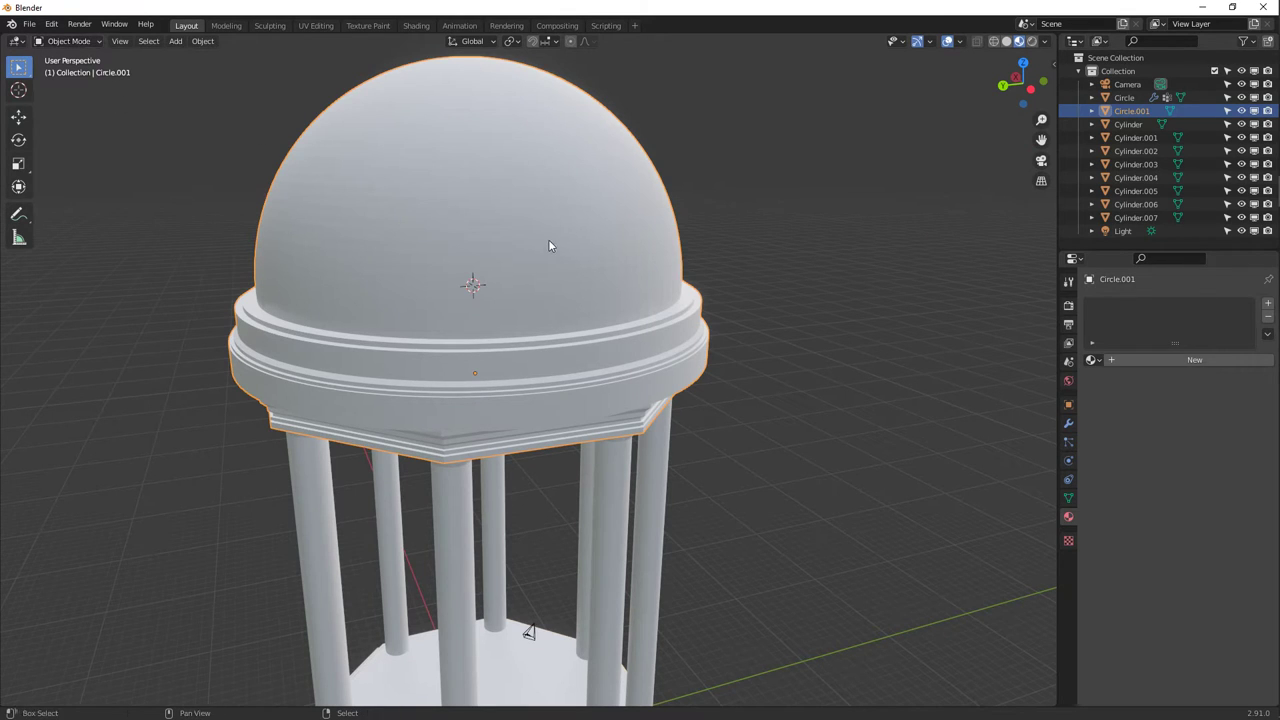
key("shift+a")
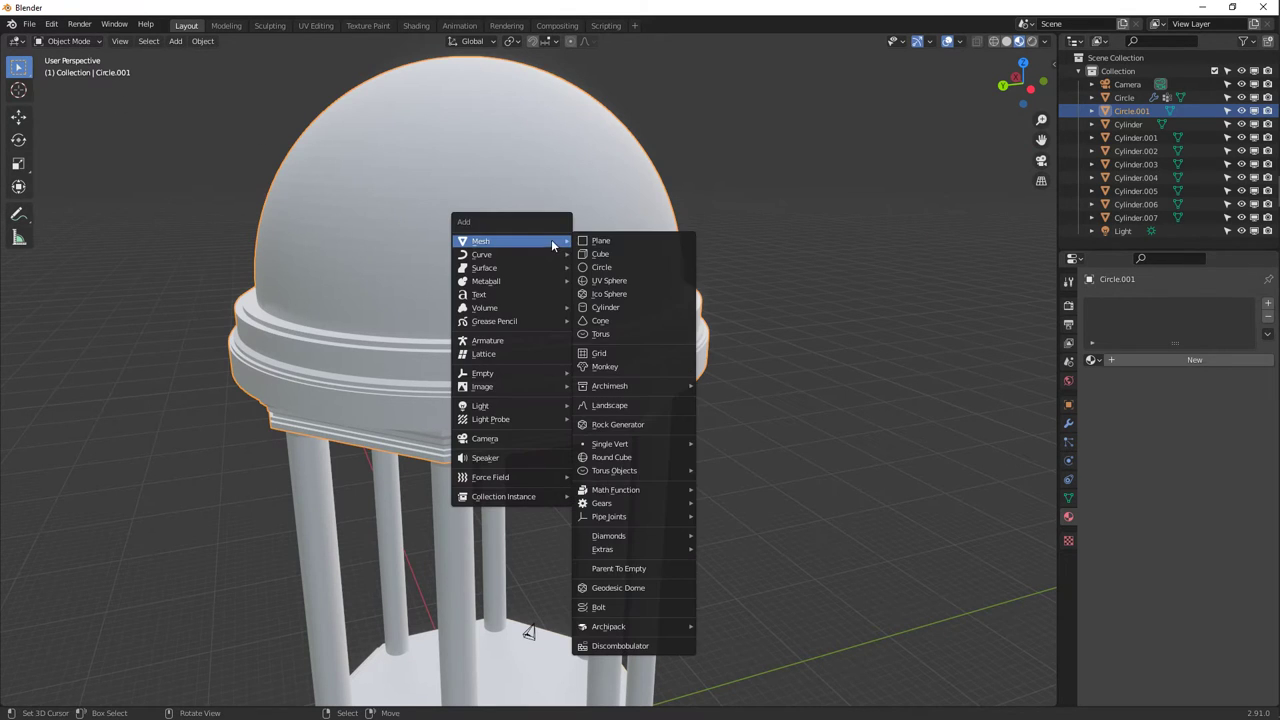
left_click(603, 255)
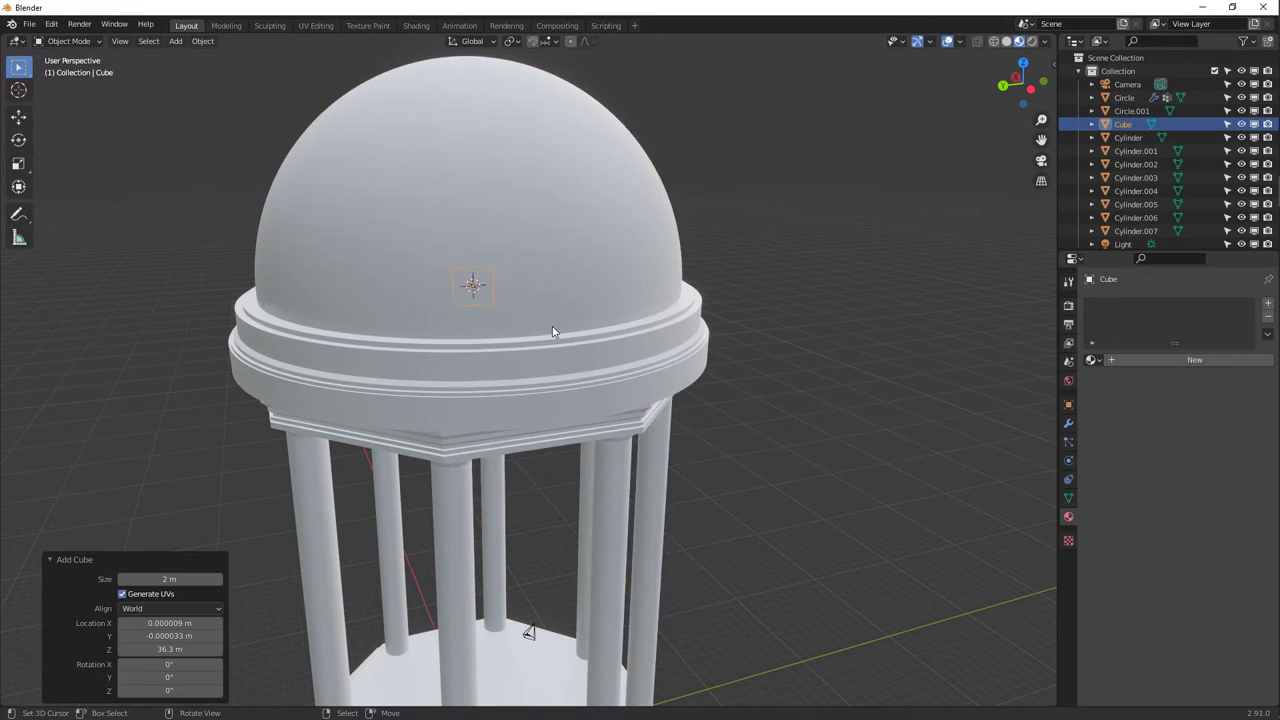
left_click(19, 117)
left_click_drag(422, 291, 189, 316)
middle_click_drag(189, 316, 293, 281)
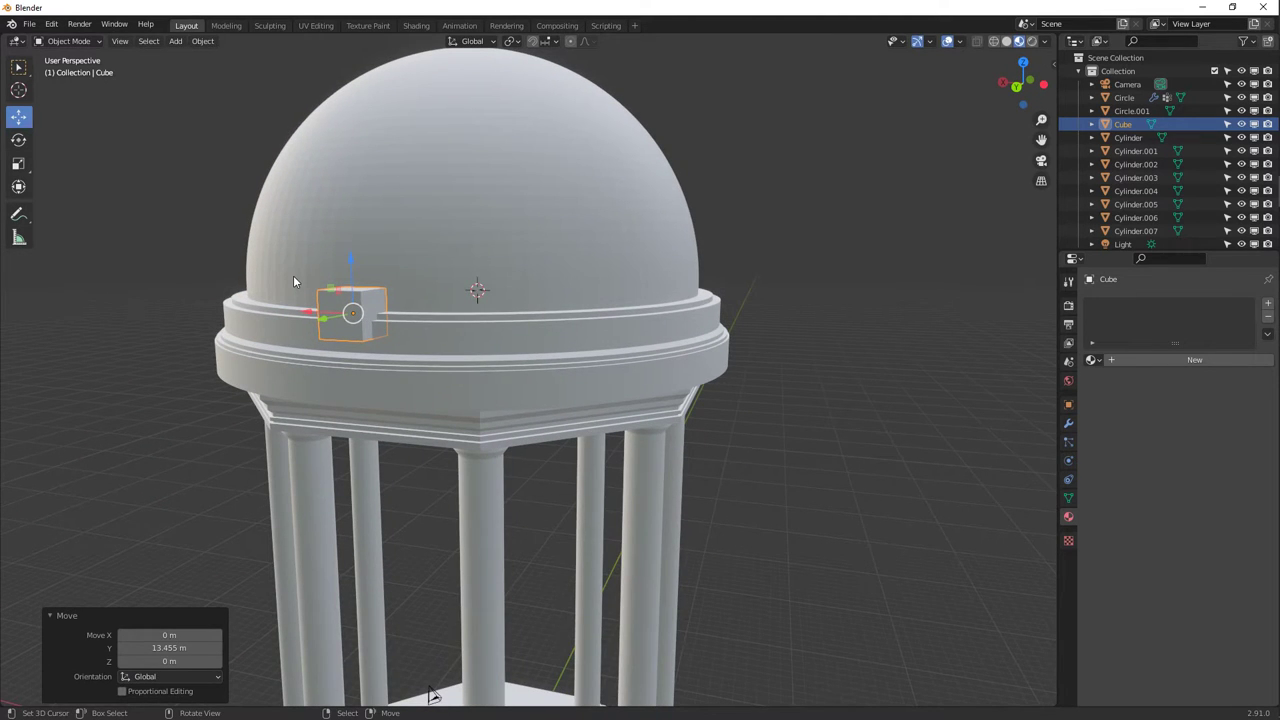
Scale the cube uniformly by about 0.566 and lower it about 0.84 m along Z against the drum's upper tier.
key("KP_Decimal")
middle_click_drag(556, 251, 559, 330)
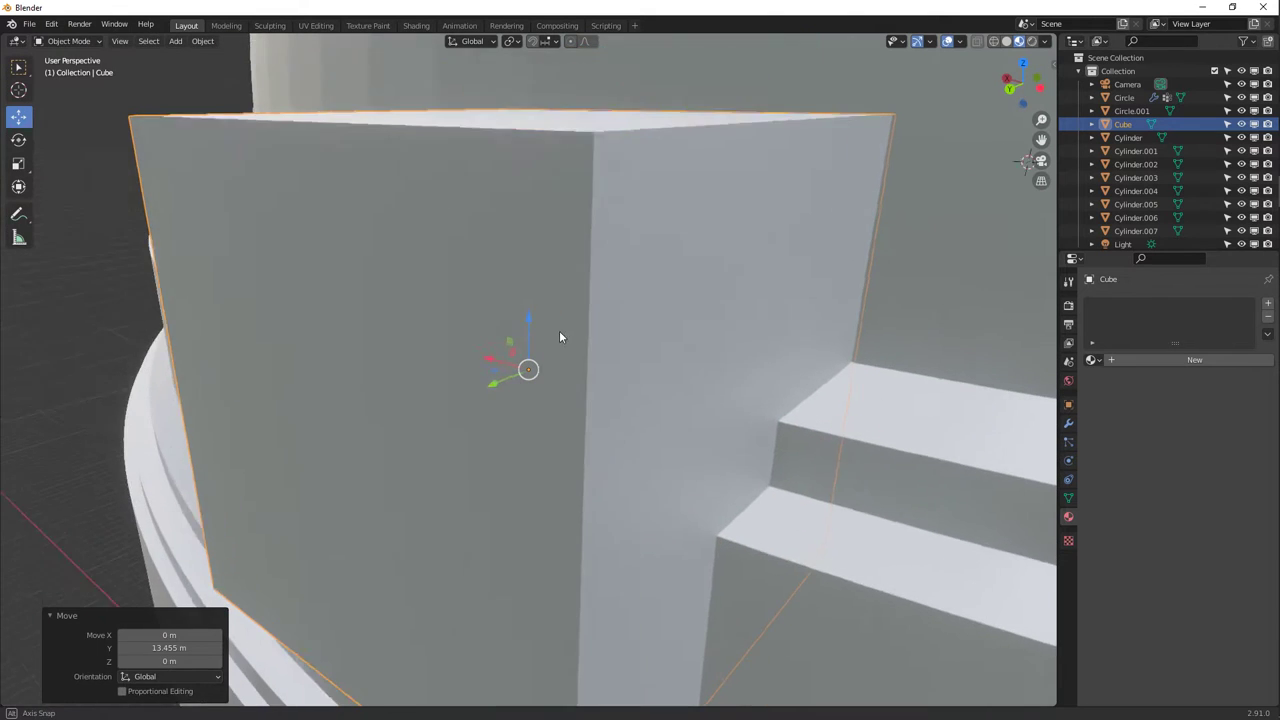
scroll(555, 332, "down", 4)
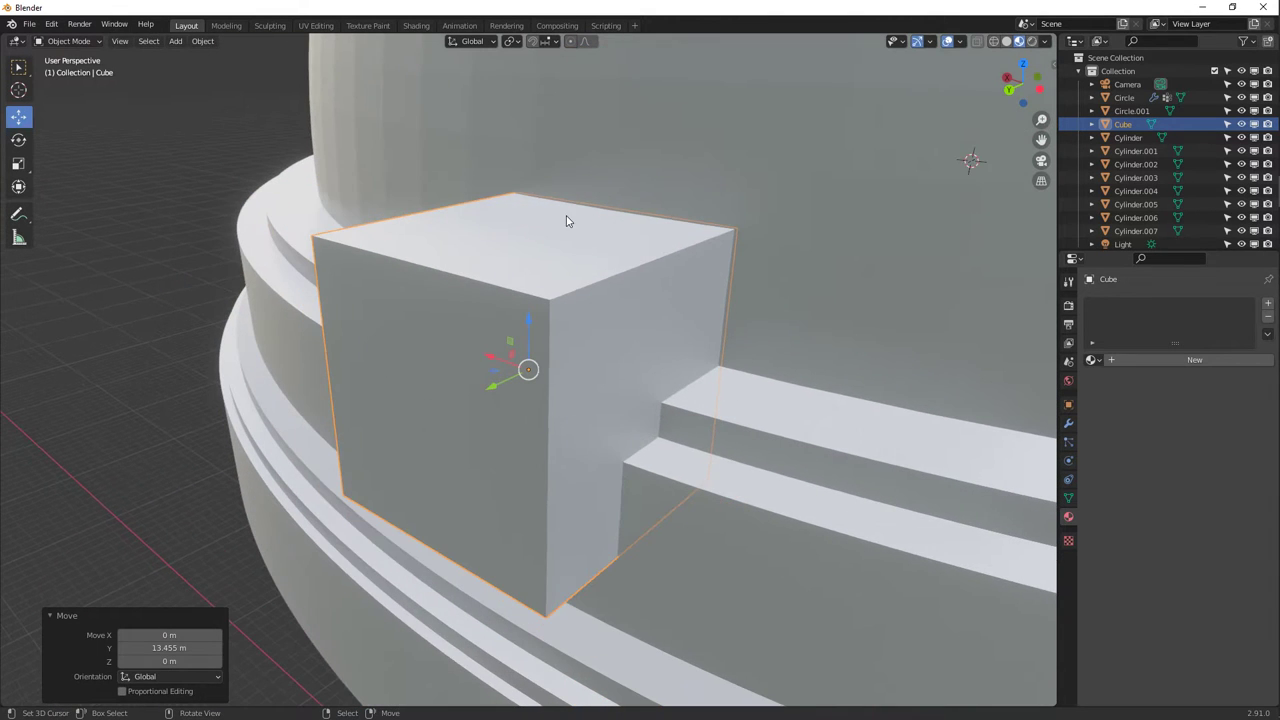
key("s")
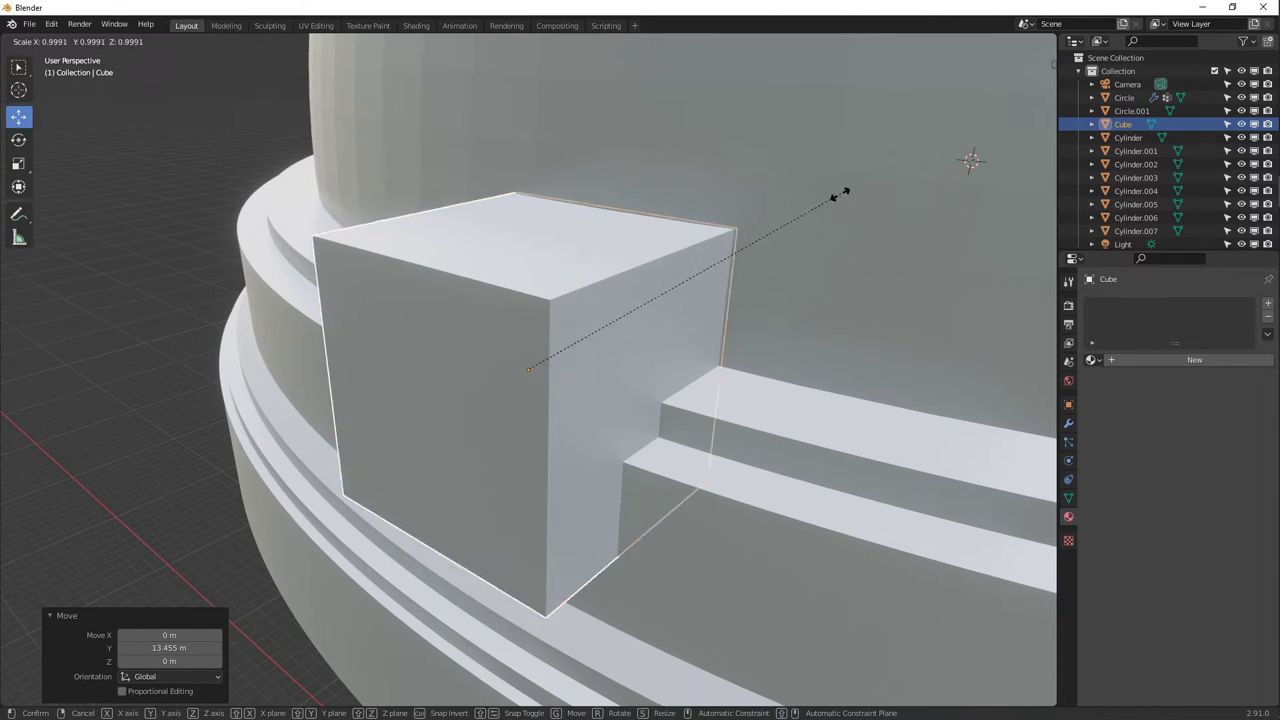
left_click(657, 313)
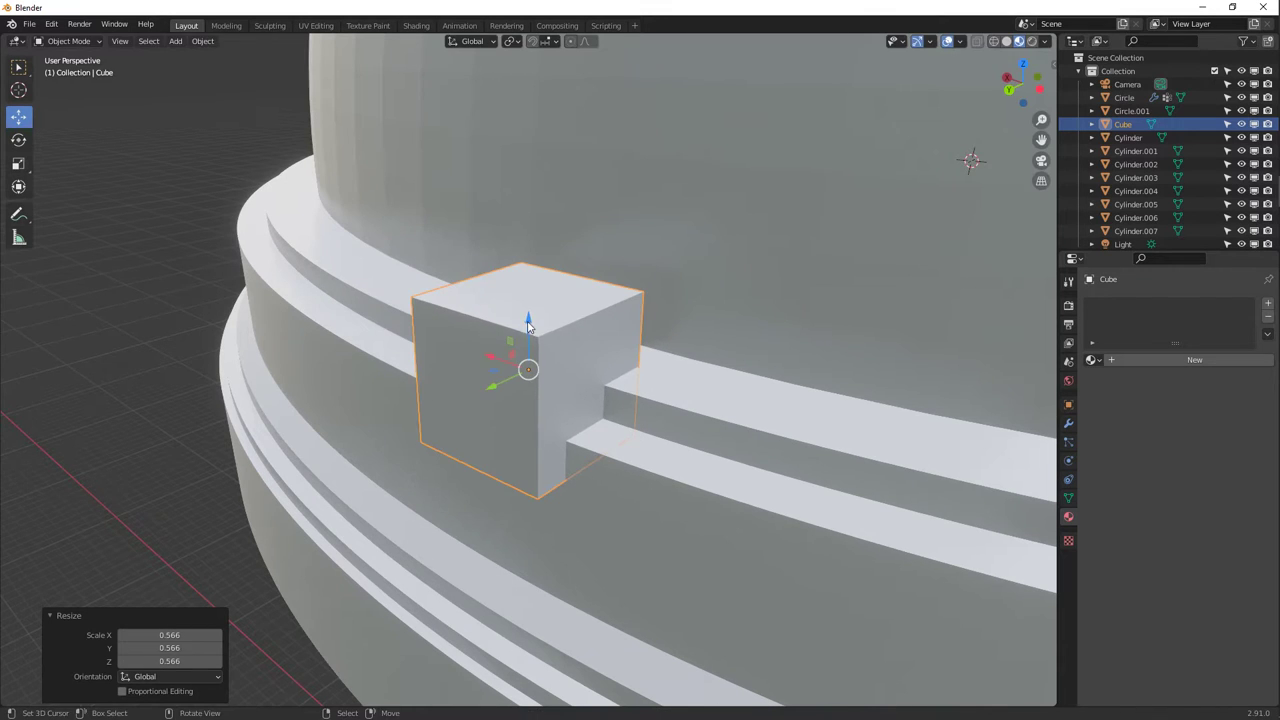
key("g")
key("z")
left_click(529, 423)
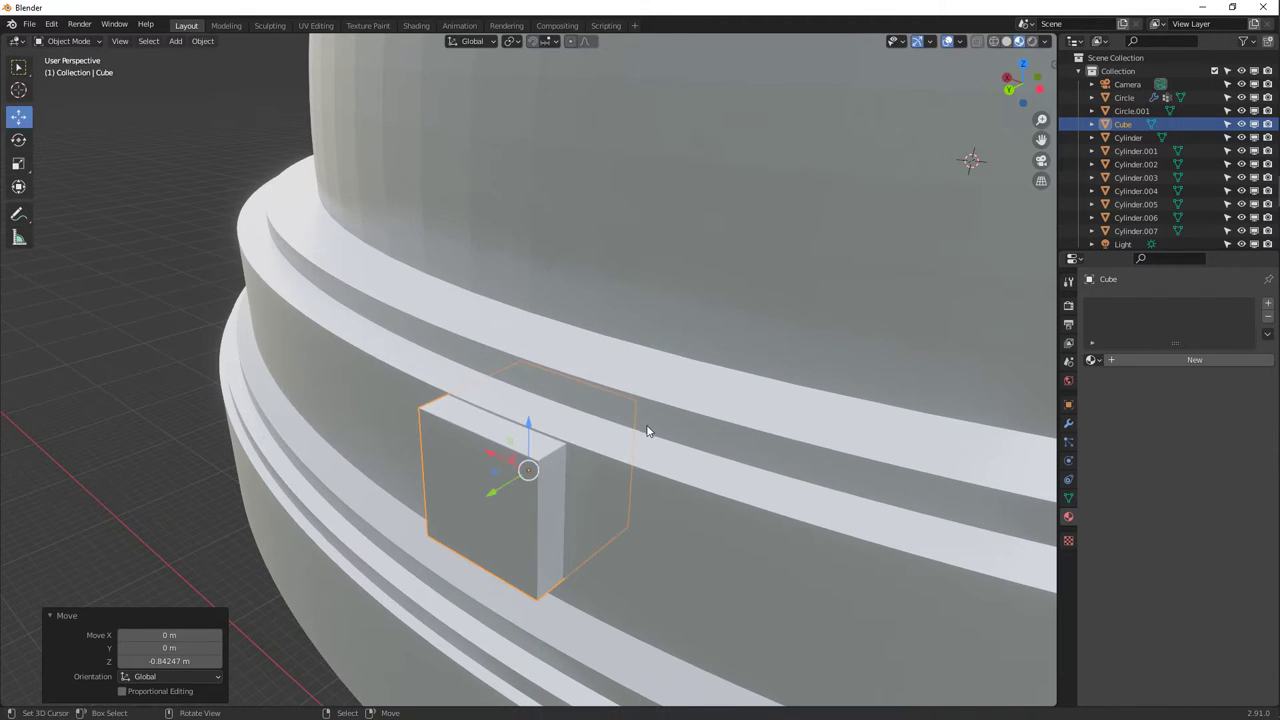
Stretch the cube by about 1.83 along Z and shift it about 0.1 m along negative Y into the drum wall.
key("s")
key("z")
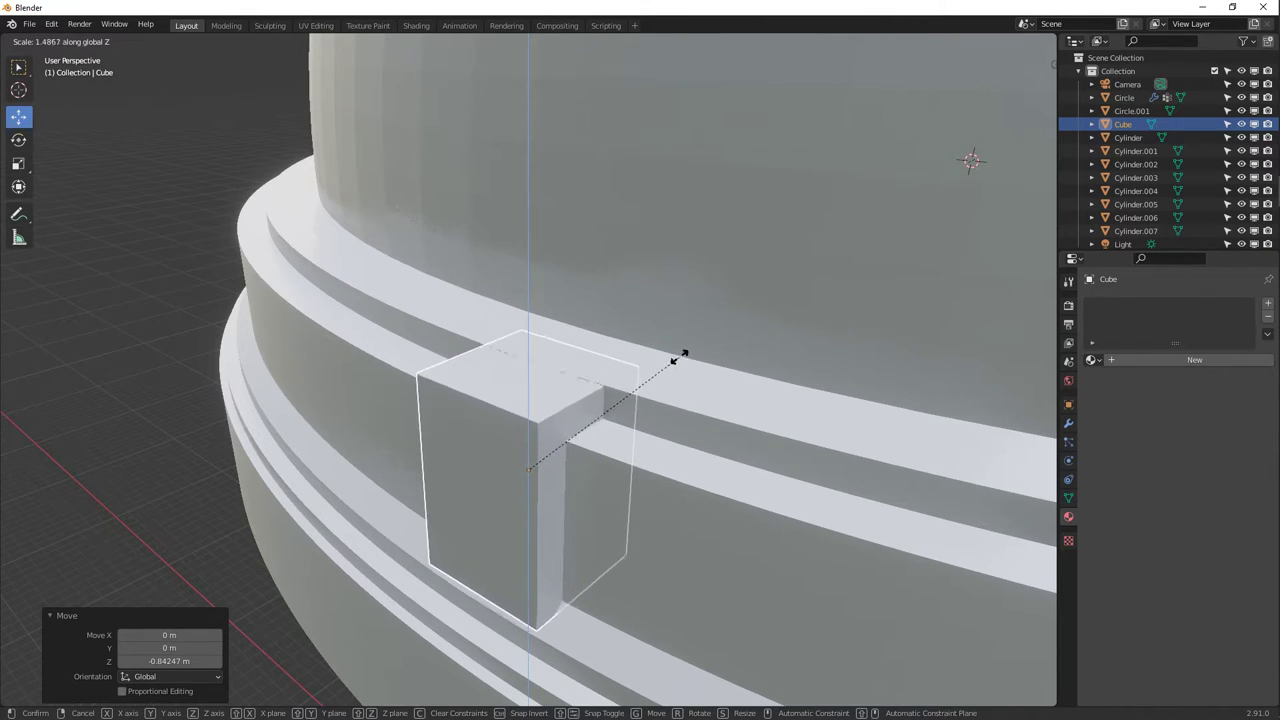
left_click(690, 311)
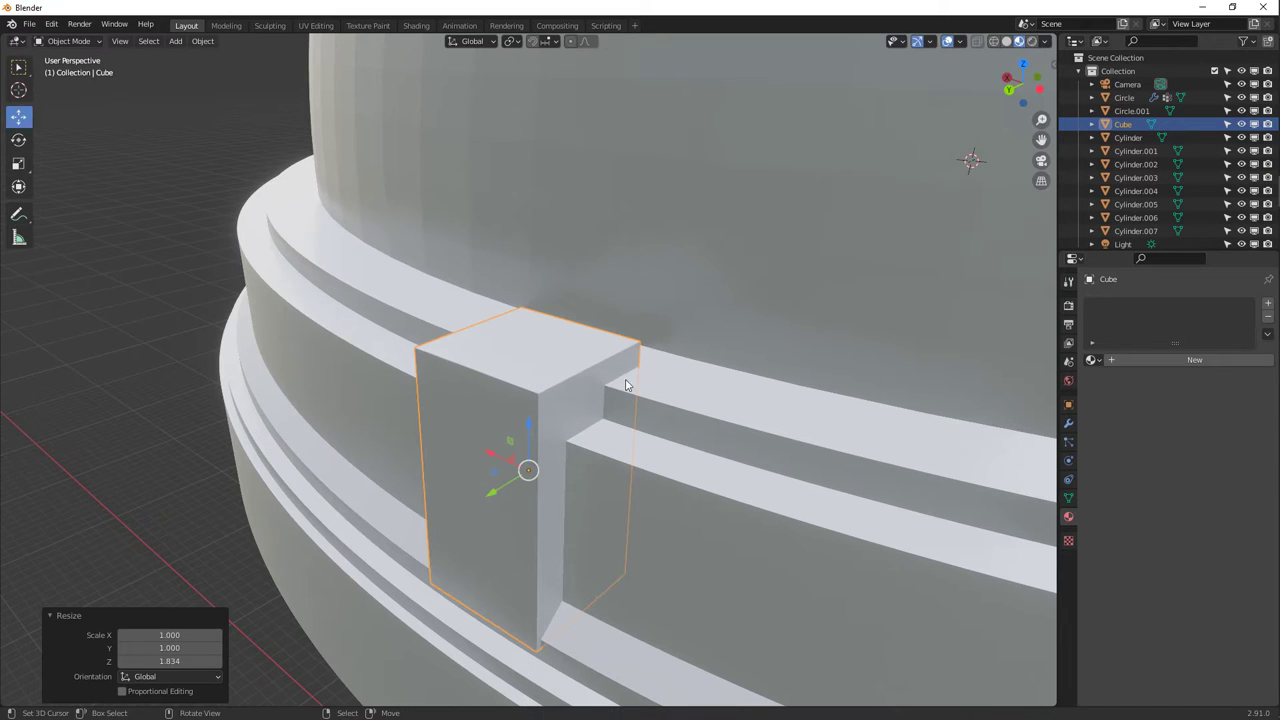
left_click_drag(490, 497, 485, 500)
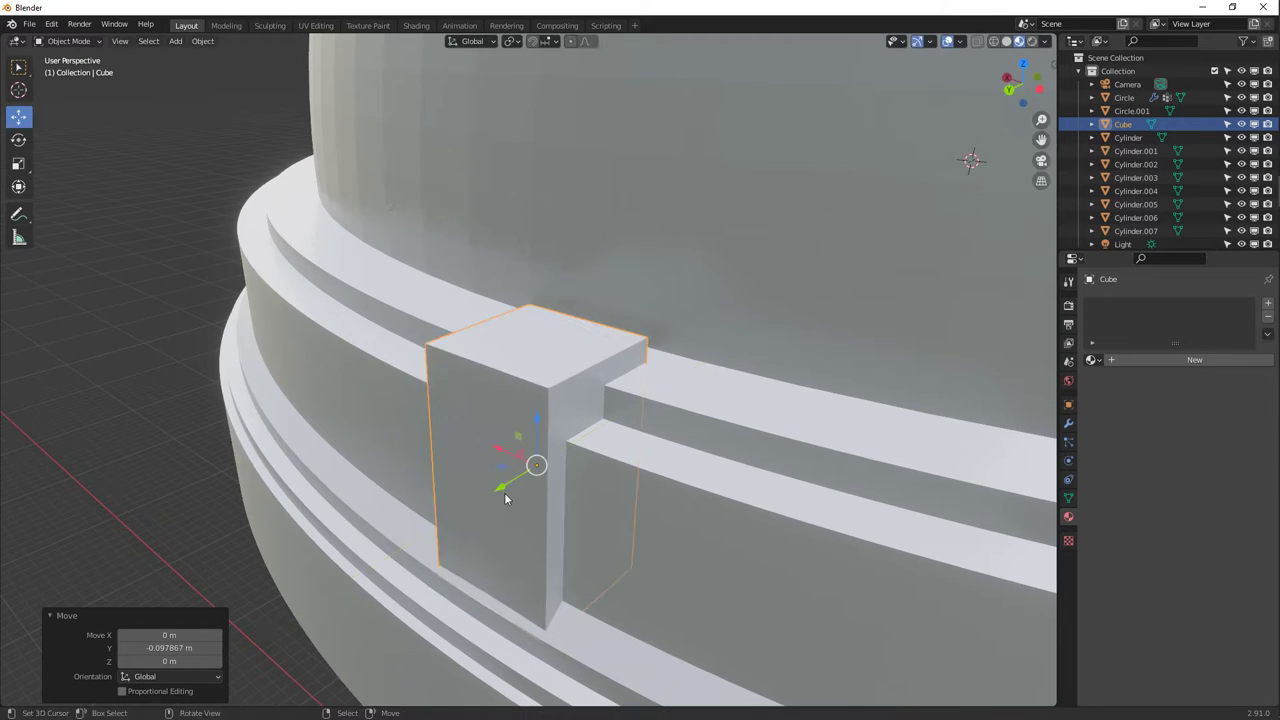
middle_click_drag(485, 500, 490, 455)
Select the block's upper outer edge in edge select mode and try a 5-segment bevel on it.
key("Tab")
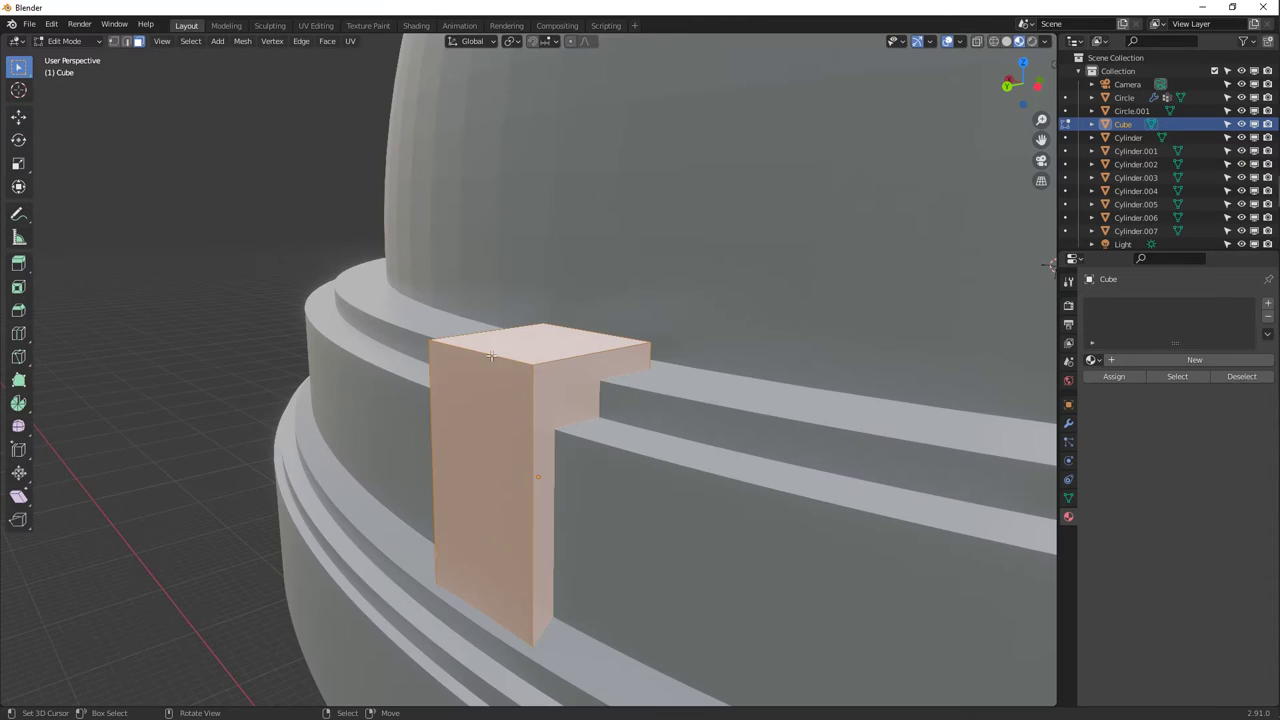
left_click(502, 351, "shift")
left_click(126, 41)
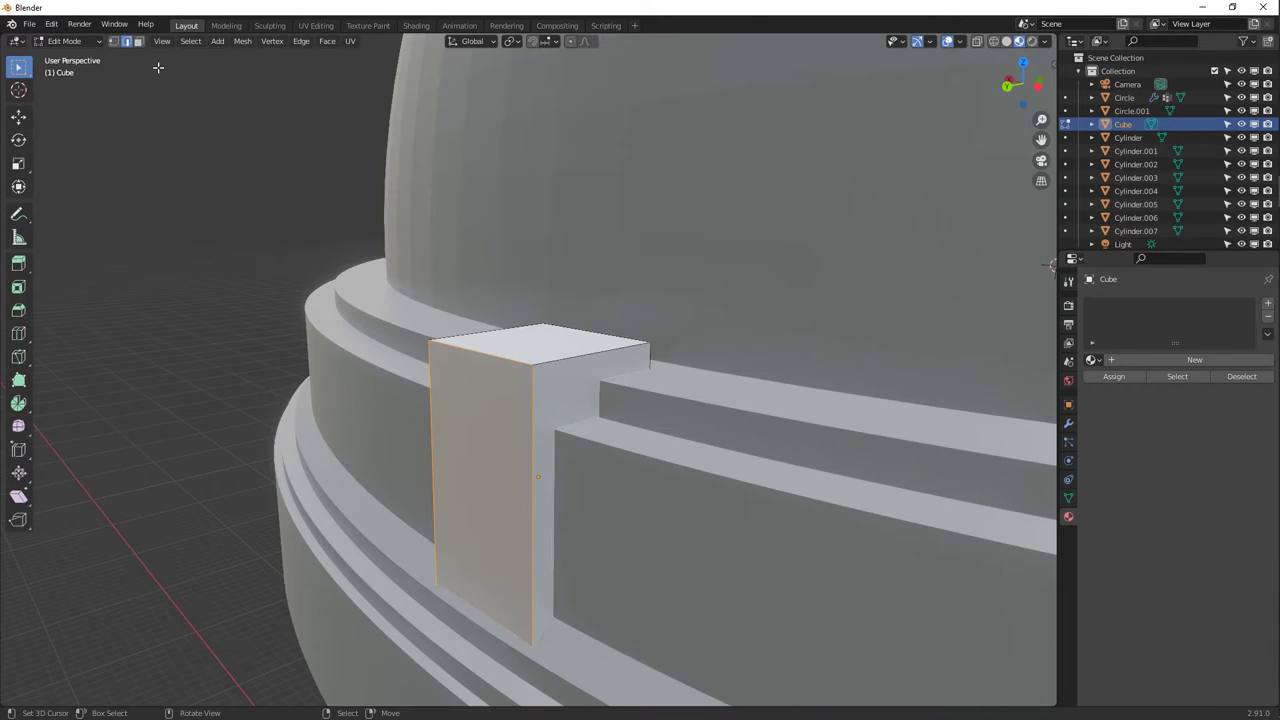
left_click(503, 349)
key("ctrl+b")
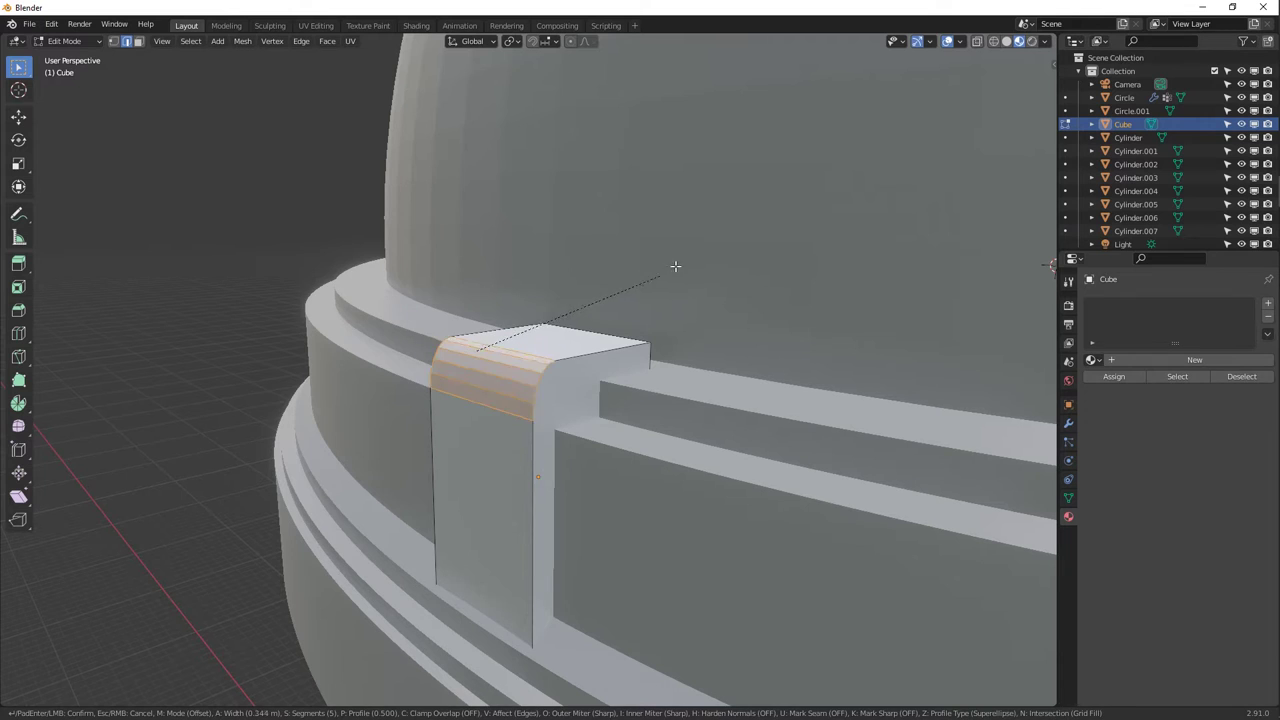
right_click(728, 231)
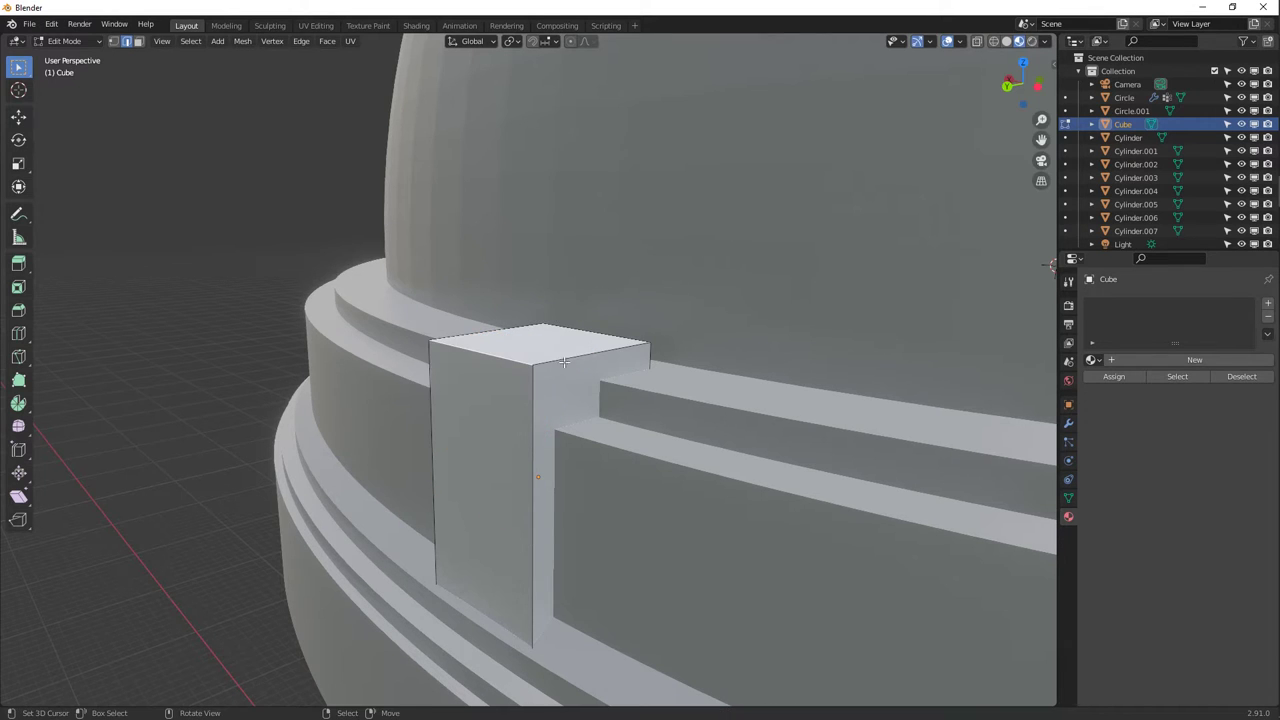
Apply the block's scale in Object Mode.
key("Tab")
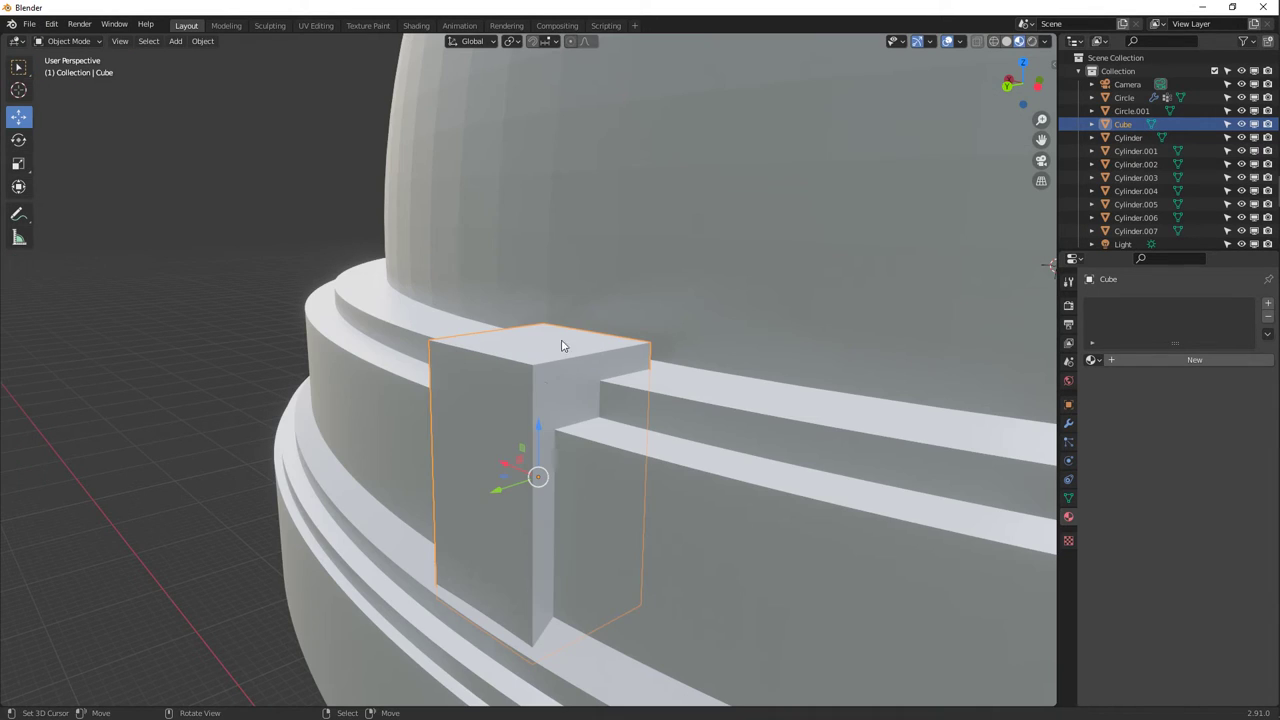
left_click(1068, 404)
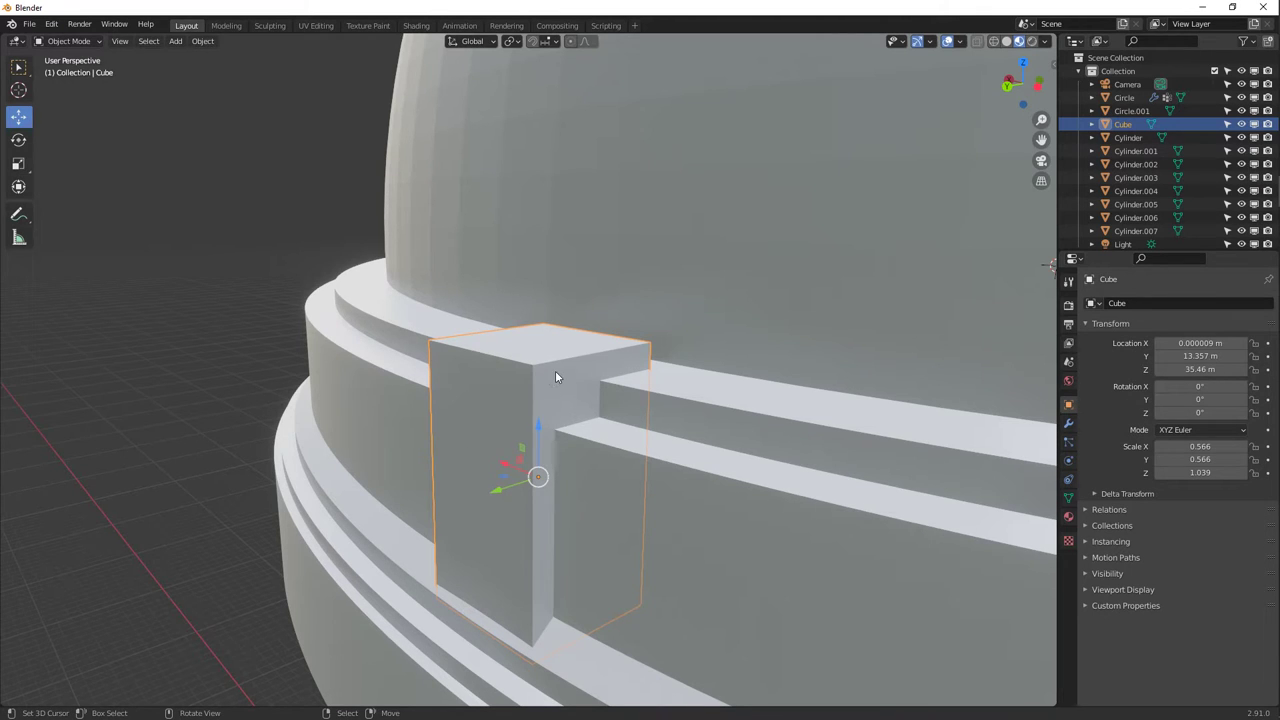
key("ctrl+a")
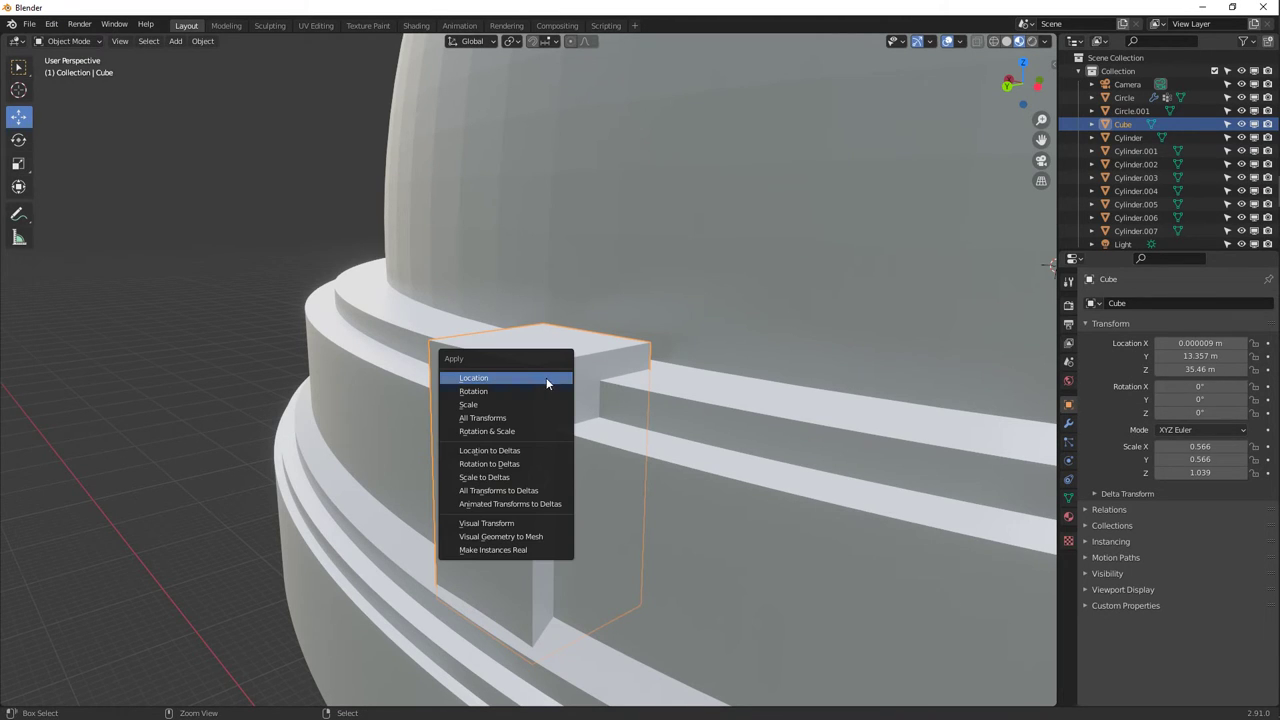
left_click(468, 404)
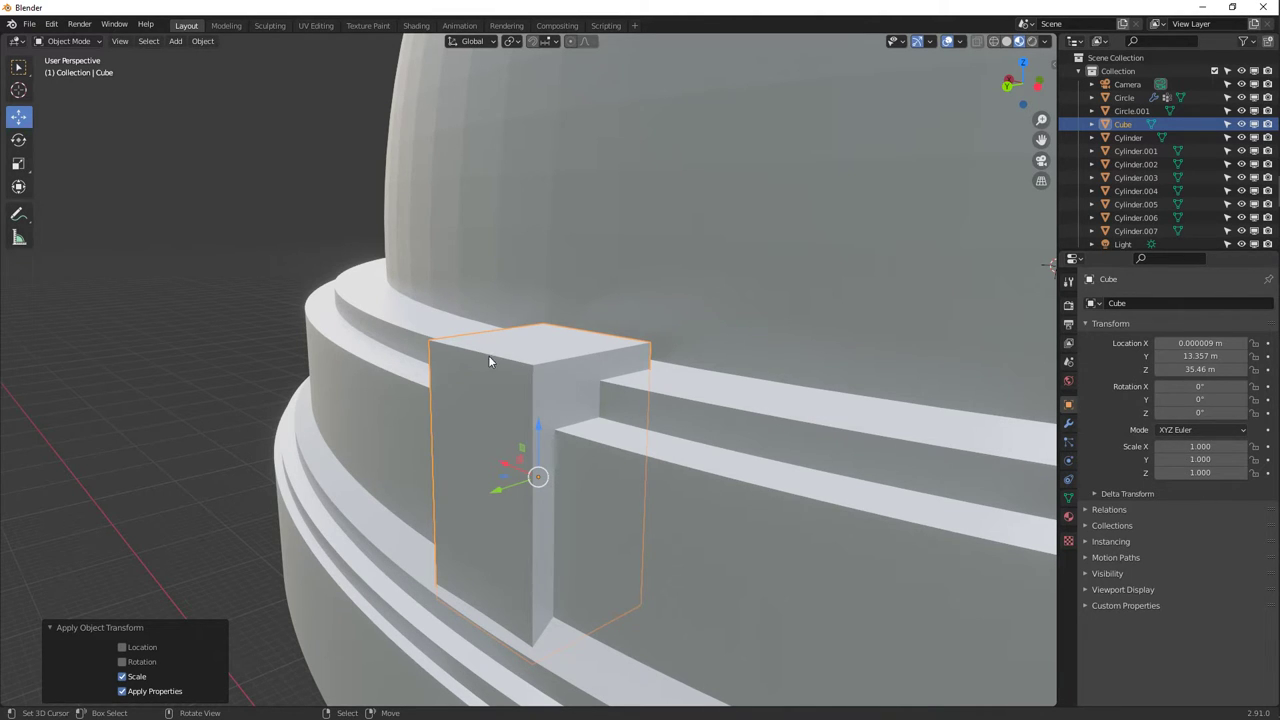
Bevel the block's selected upper outer edge to a width of about 0.55 m with 10 segments.
key("Tab")
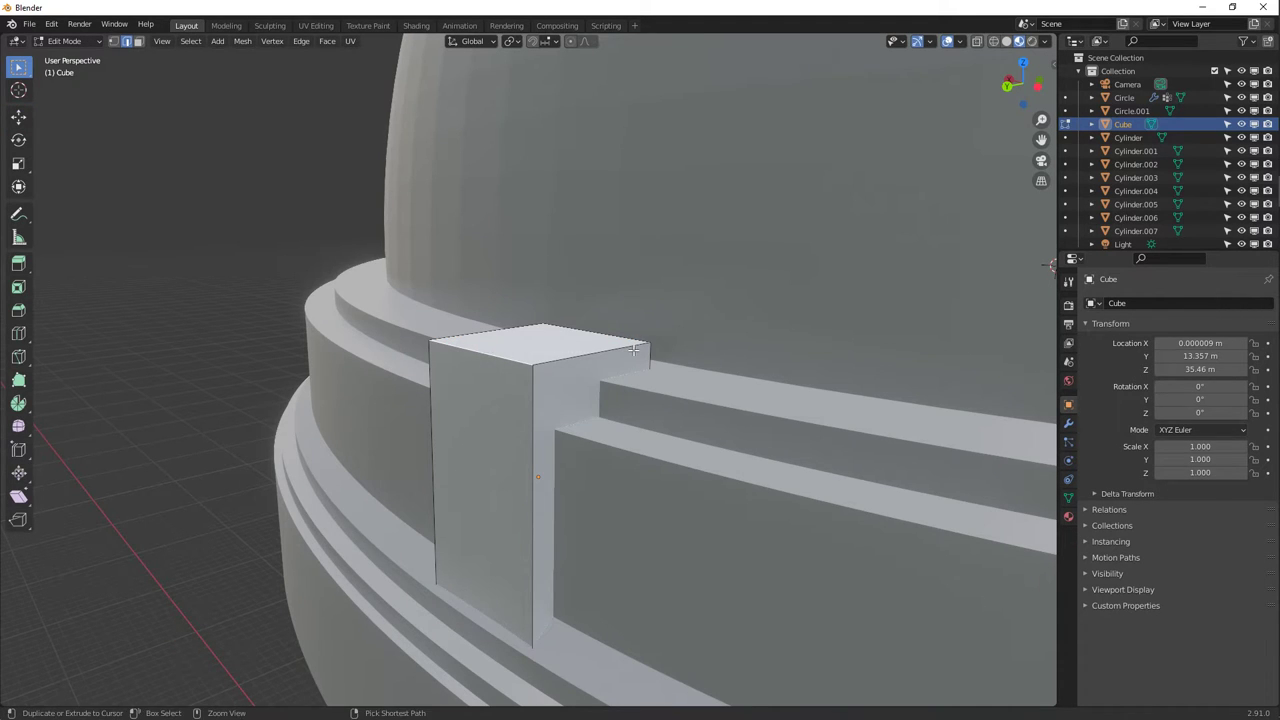
key("ctrl+b")
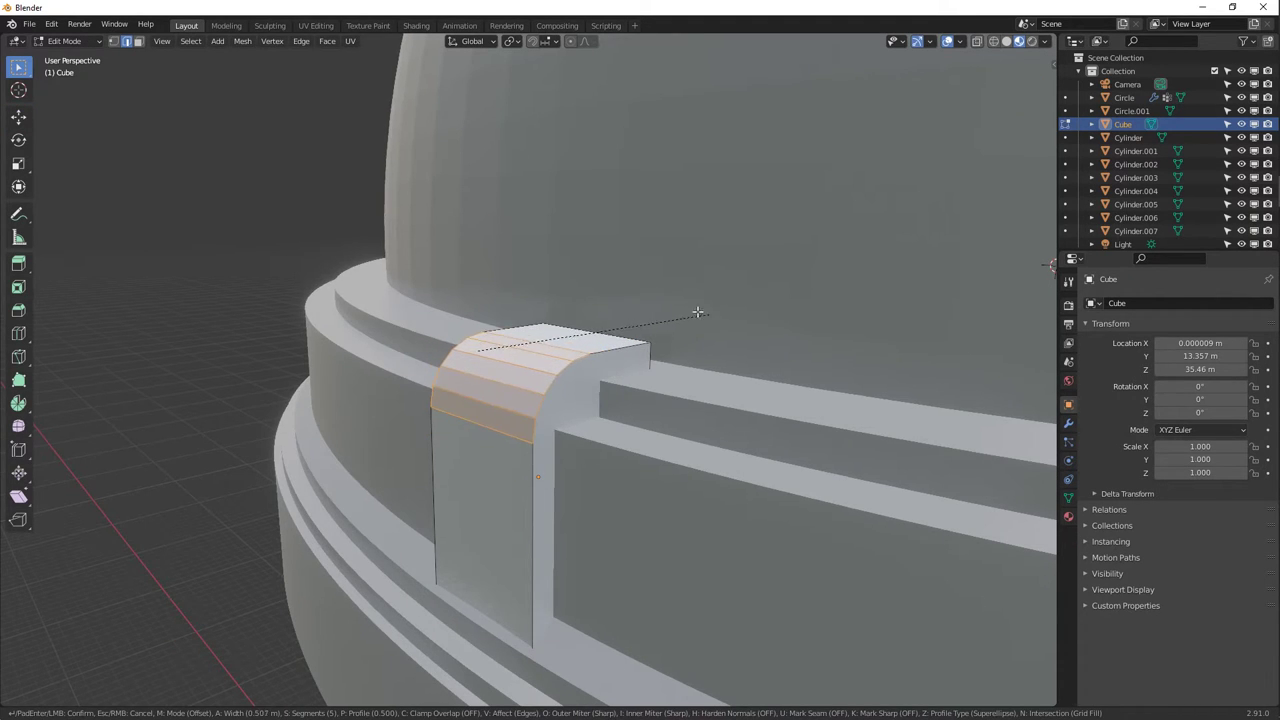
scroll(695, 310, "up", 5)
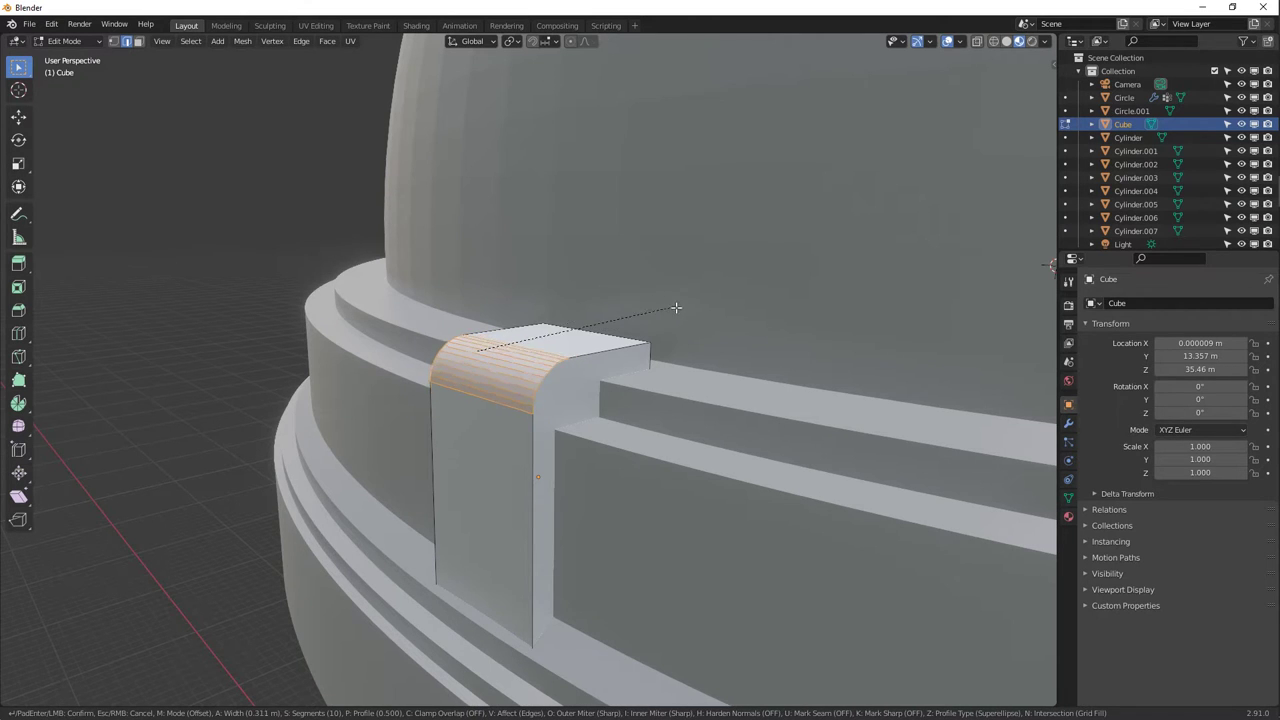
left_click(693, 299)
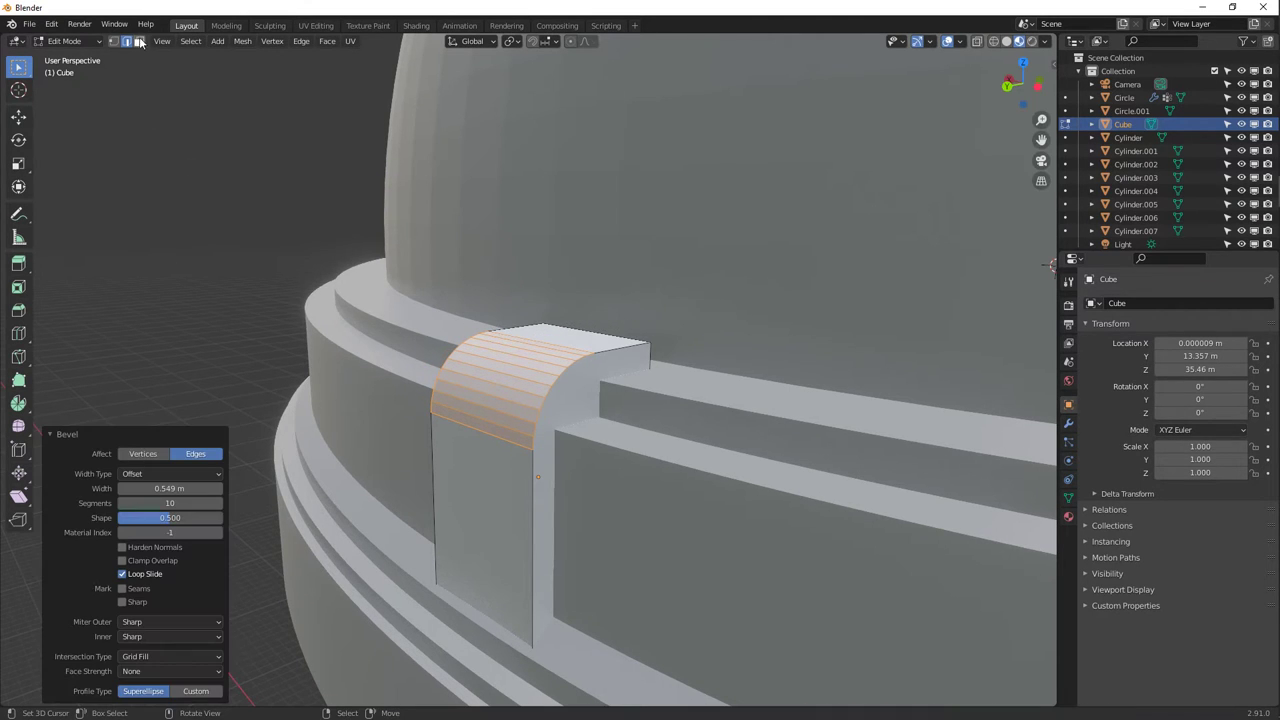
Inset the block's outer front face by about 0.18 m and extrude it inward to form a recessed panel.
left_click(511, 504)
middle_click_drag(511, 504, 731, 397)
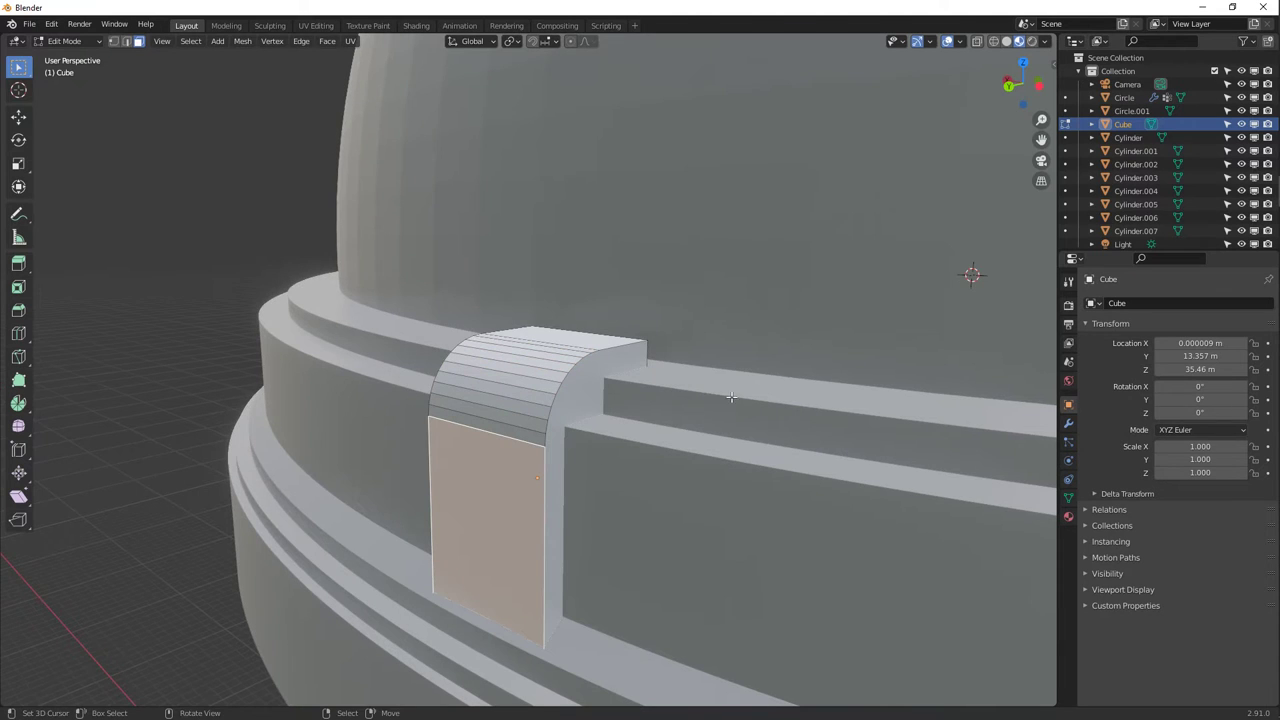
key("i")
left_click(729, 406)
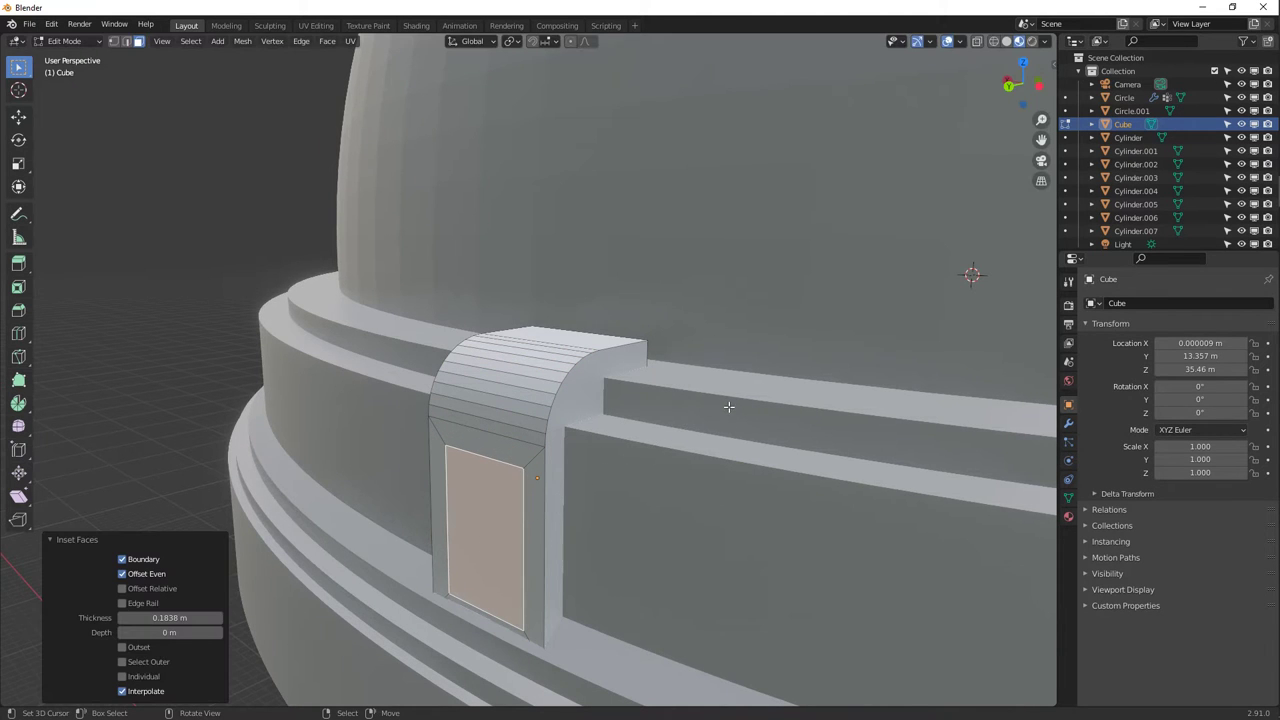
key("e")
left_click(670, 430)
key("Tab")
middle_click_drag(651, 434, 604, 428)
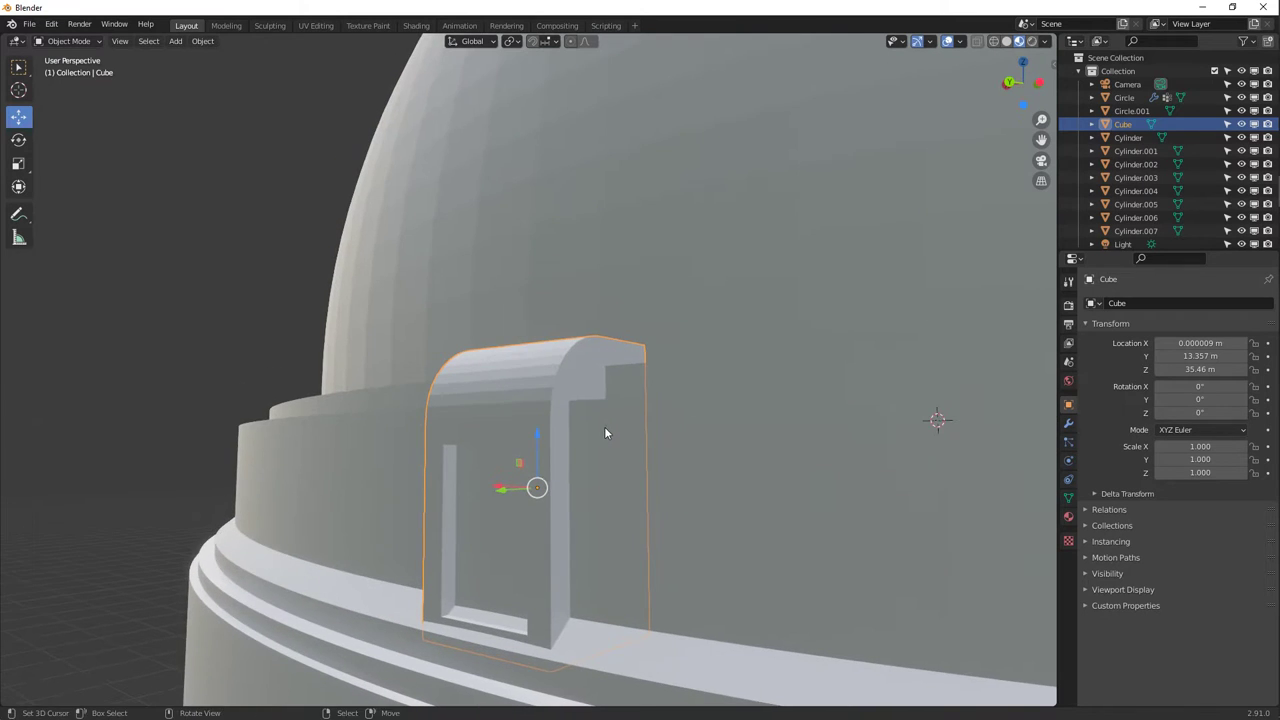
Scale the recessed panel's back face by about 0.85 along Z to slope the recess's upper and lower sides.
key("Tab")
key("s")
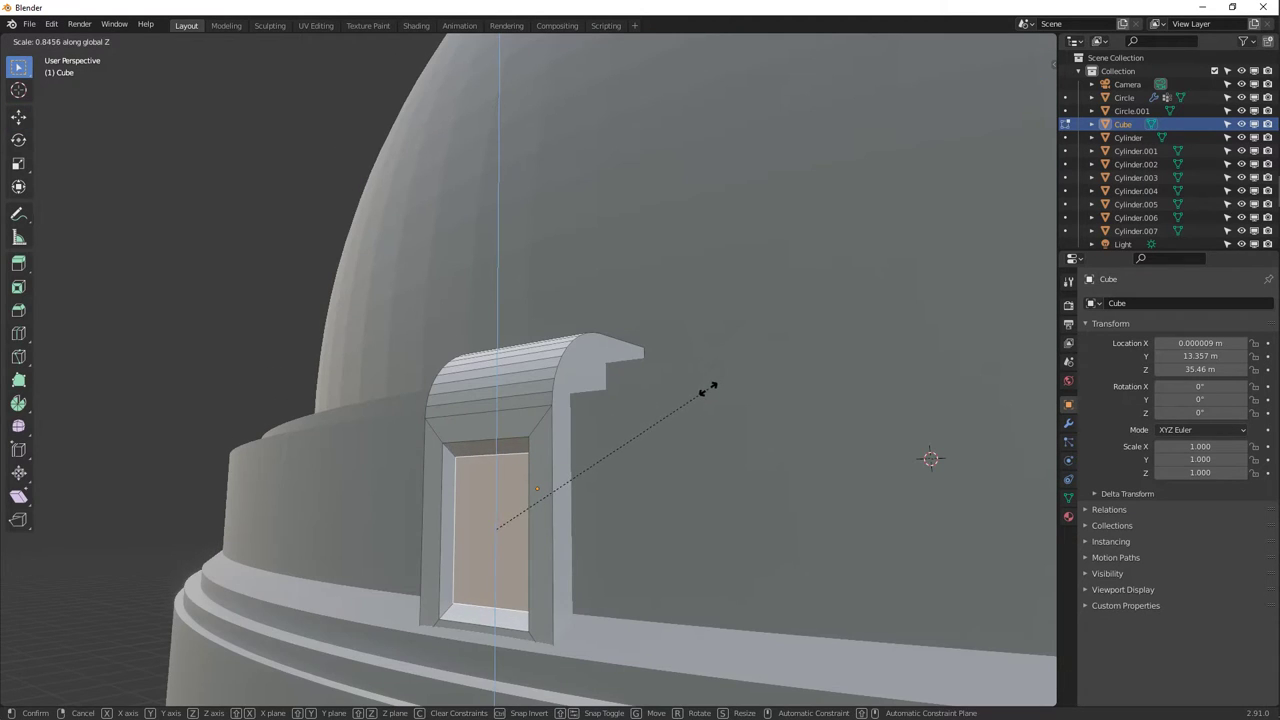
left_click(704, 390)
key("Tab")
scroll(604, 423, "down", 6)
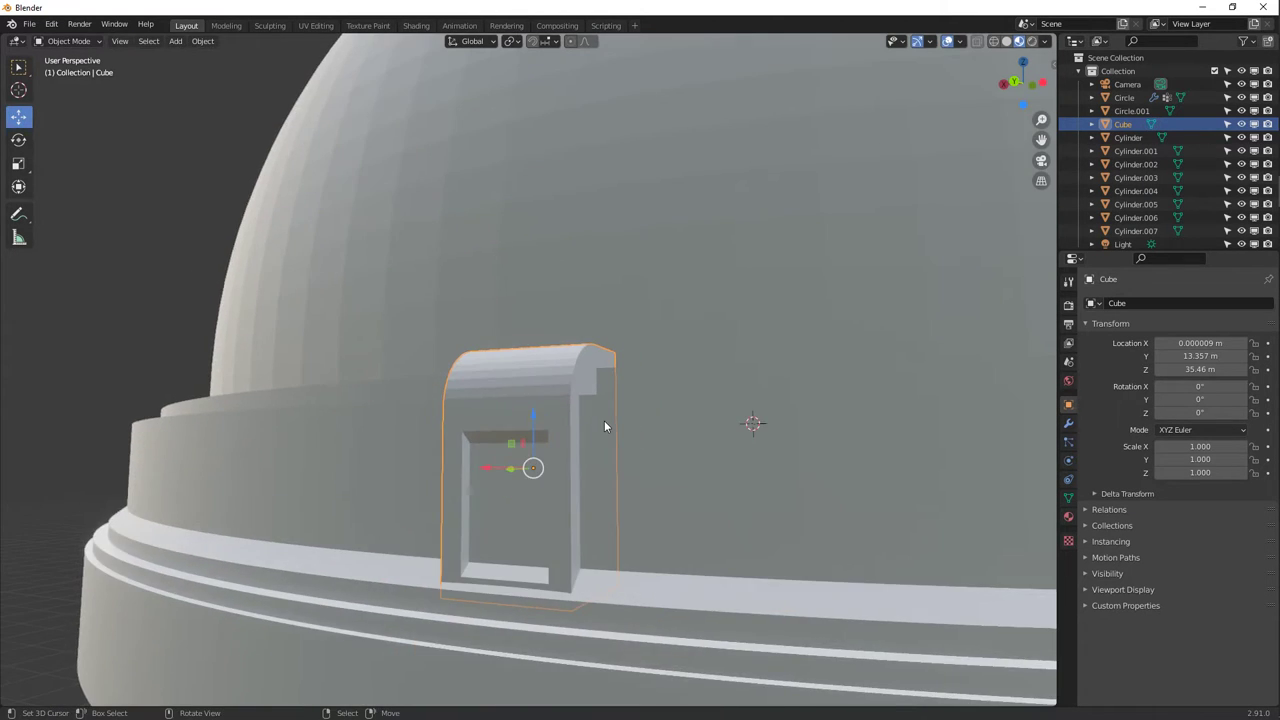
Switch to the top orthographic view of the pavilion and set the transform pivot point to the 3D Cursor.
scroll(578, 298, "down", 5)
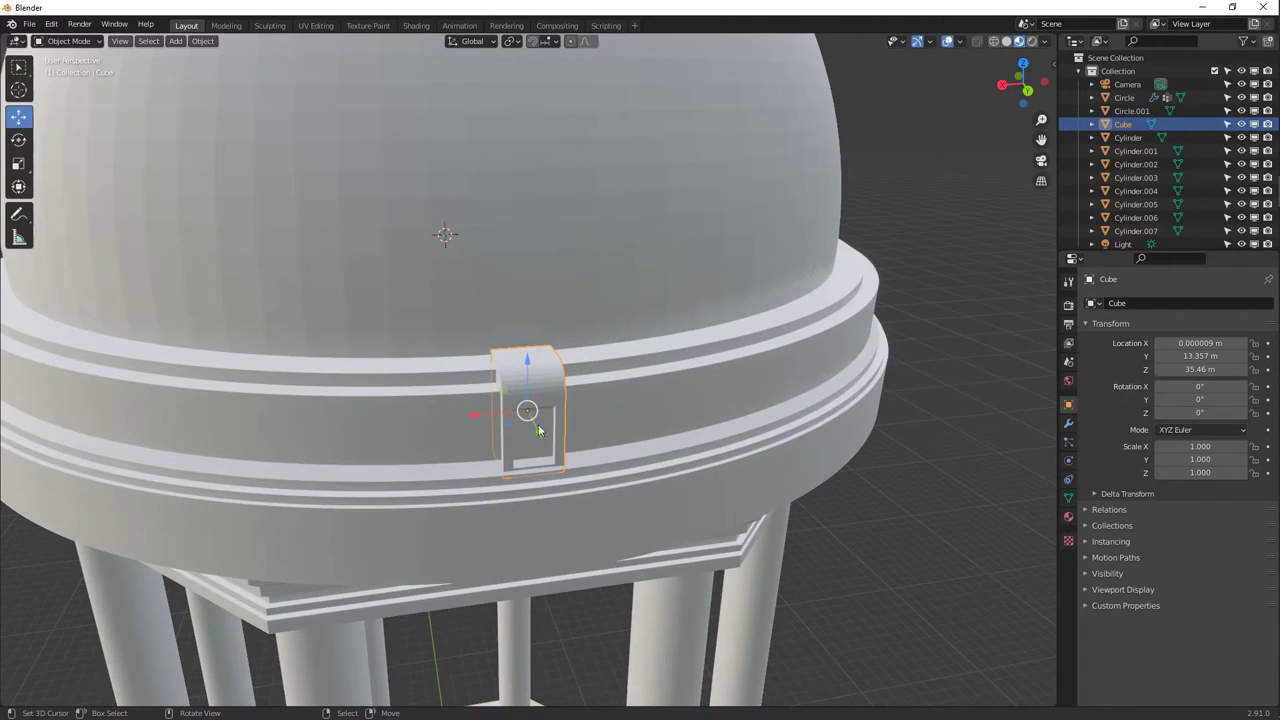
scroll(451, 371, "down", 2)
key("KP_5")
middle_click_drag(451, 371, 629, 354)
scroll(543, 309, "up", 3)
key("KP_7")
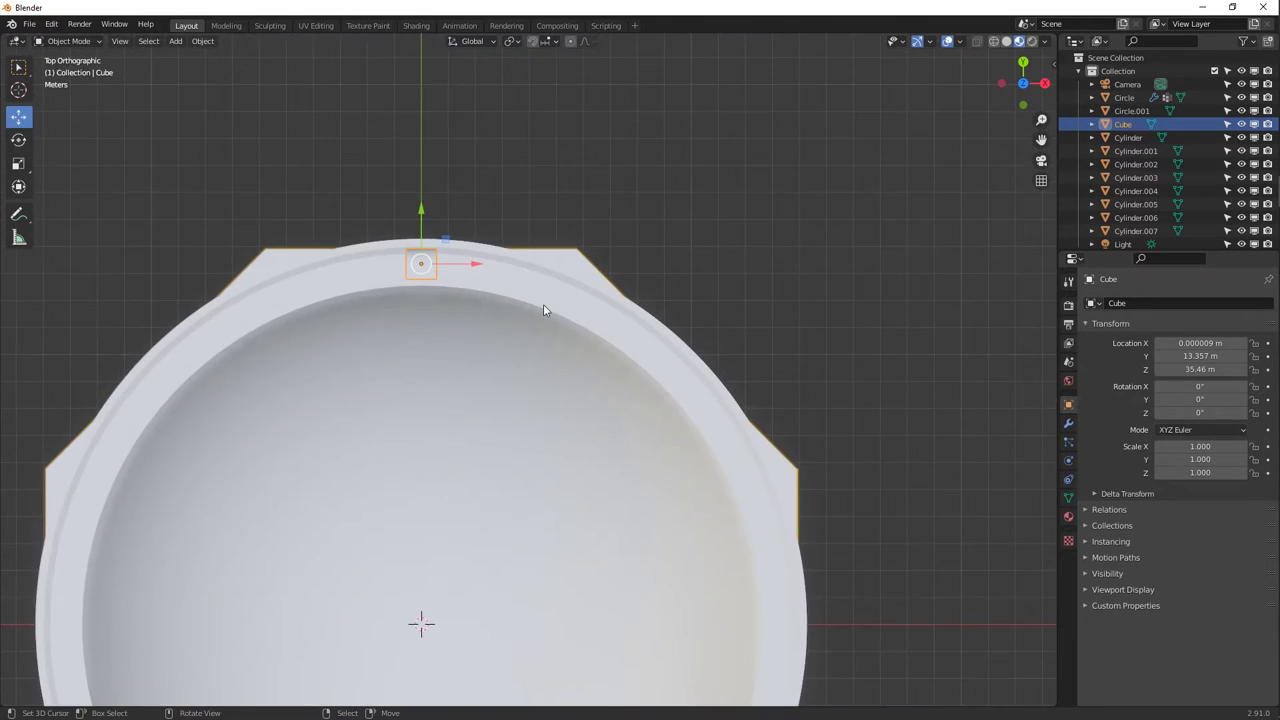
scroll(543, 309, "down", 2)
middle_click_drag(680, 384, 660, 284, "shift")
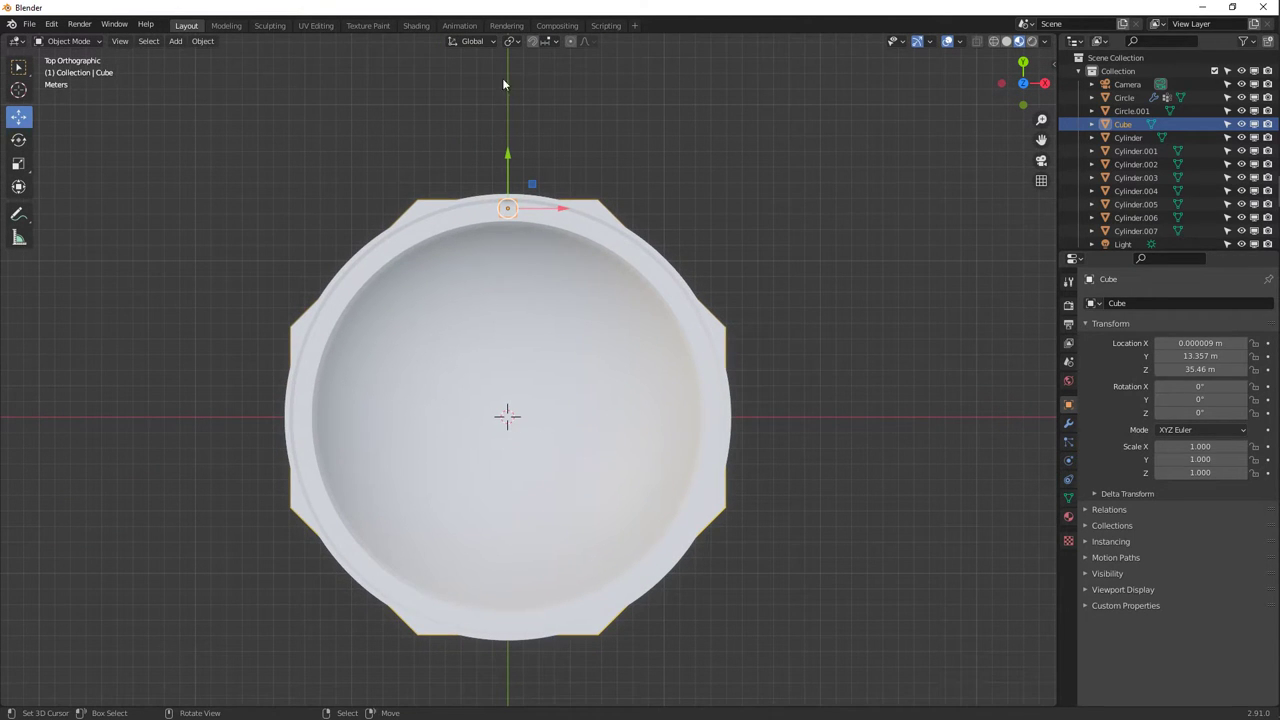
left_click(518, 42)
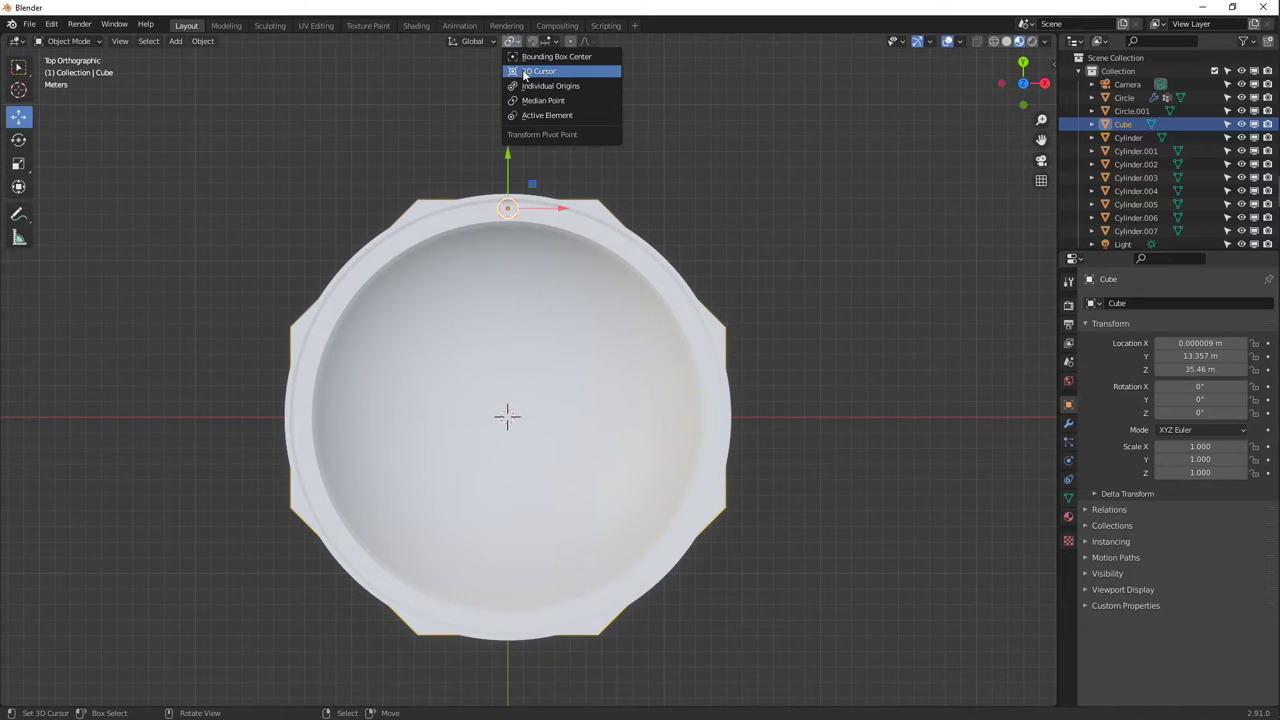
left_click(524, 72)
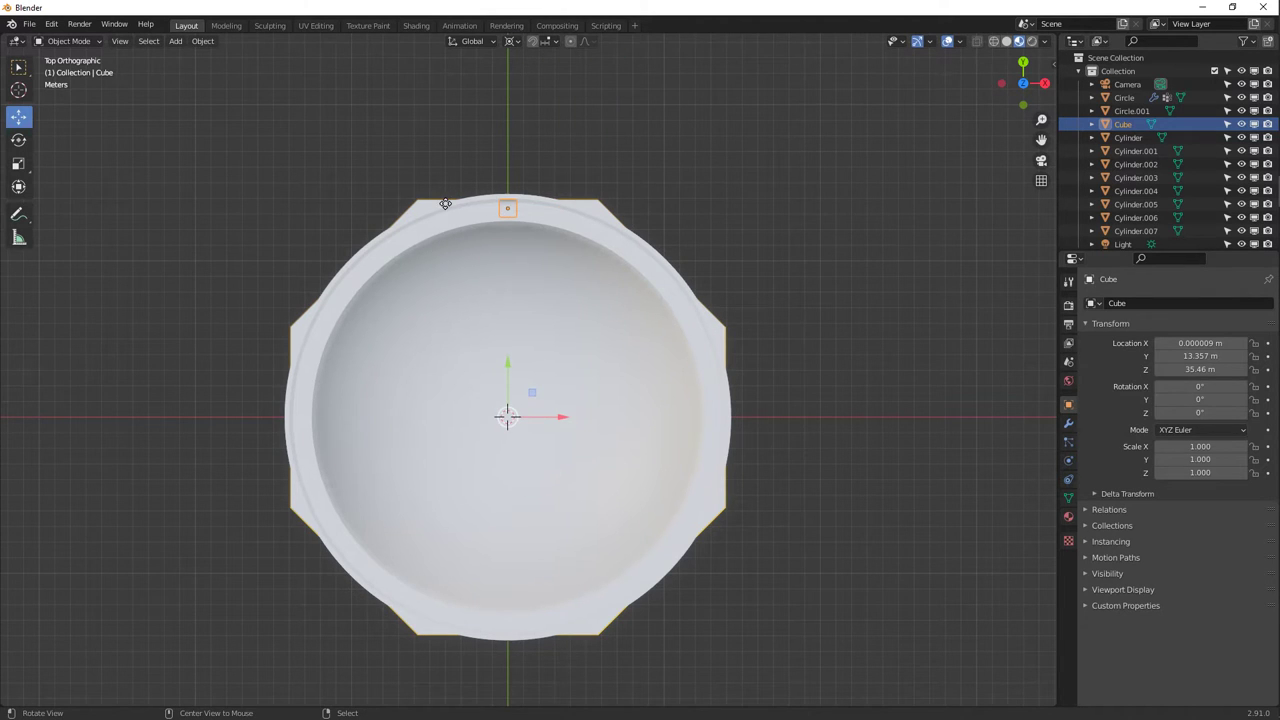
Create a linked duplicate of the block rotated 10° around the 3D cursor.
key("shift+d")
key("r")
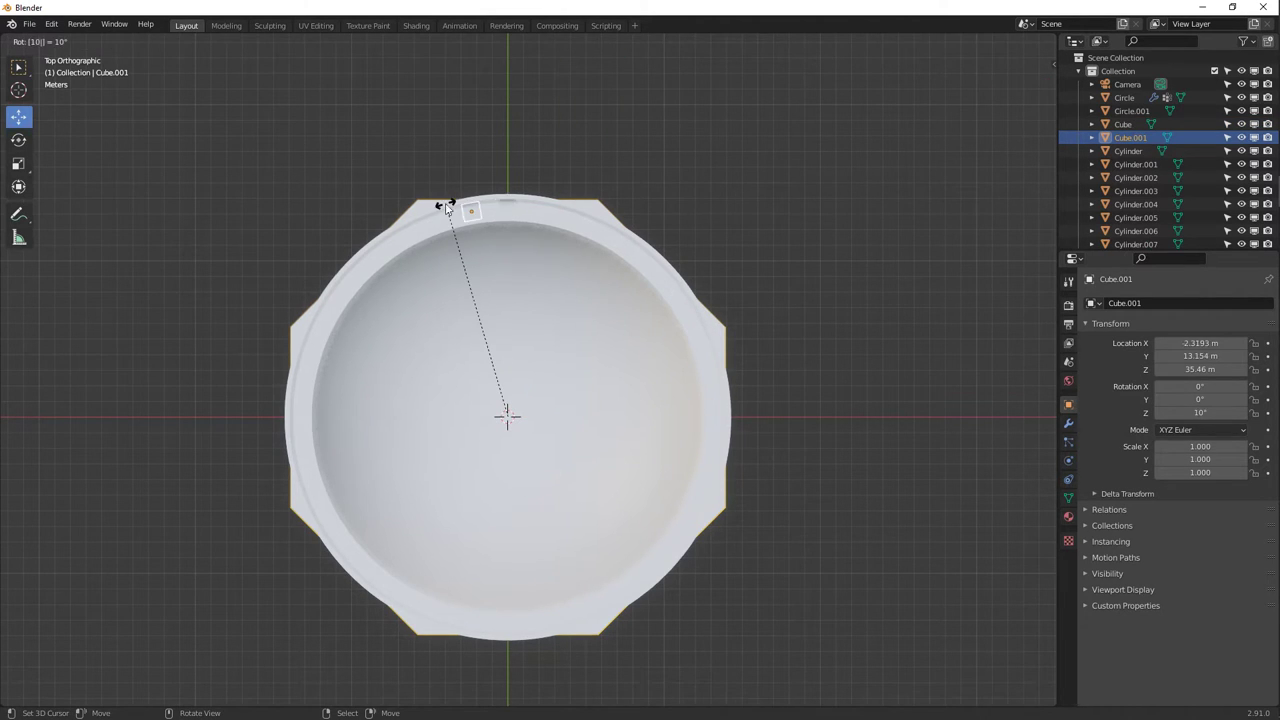
key("Return")
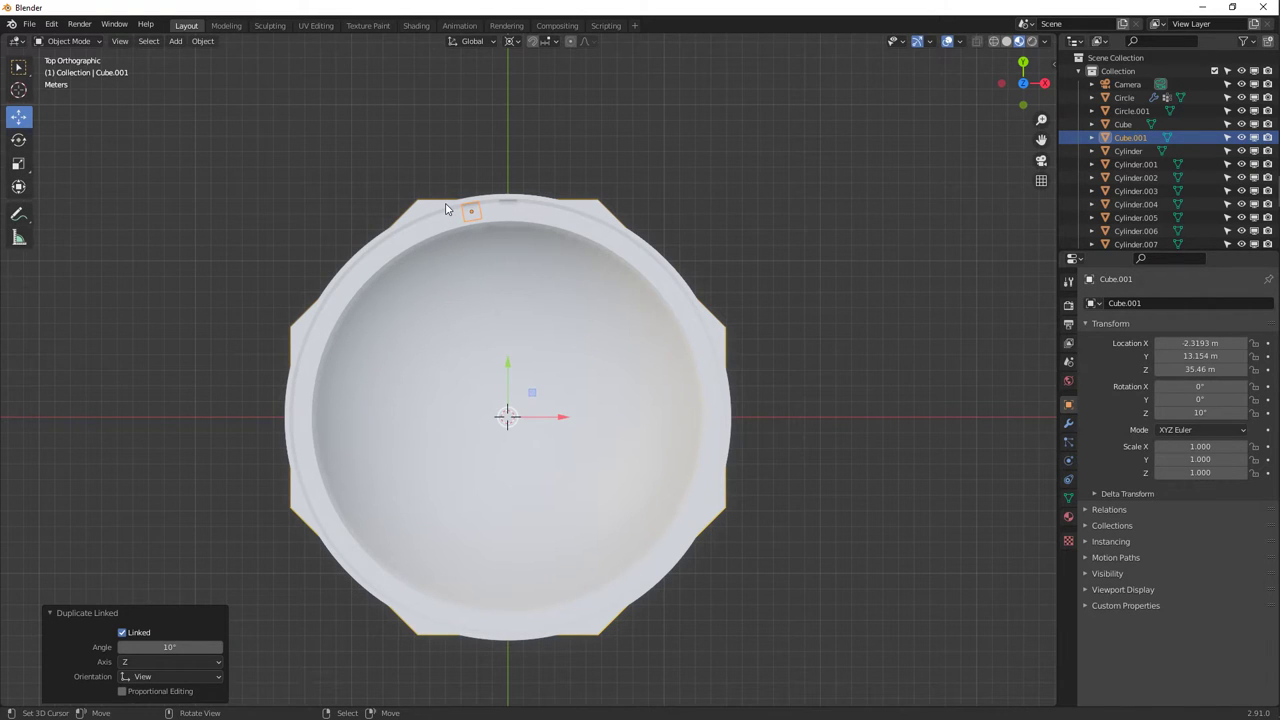
Repeat the 10° linked duplication until the blocks complete a full ring around the drum.
key("shift+r")
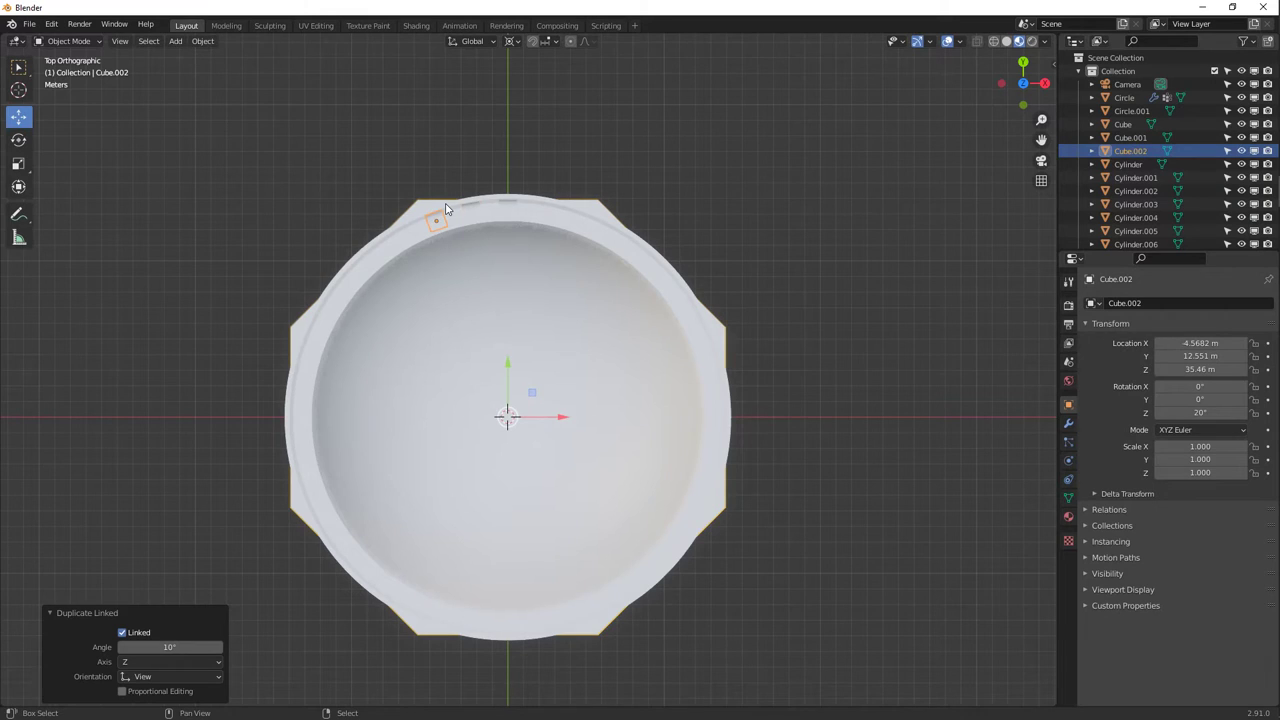
key("shift+r")
key("shift+r")
key("shift+r")
key("shift+r")
key("shift+r")
key("shift+r")
key("shift+r")
key("shift+r")
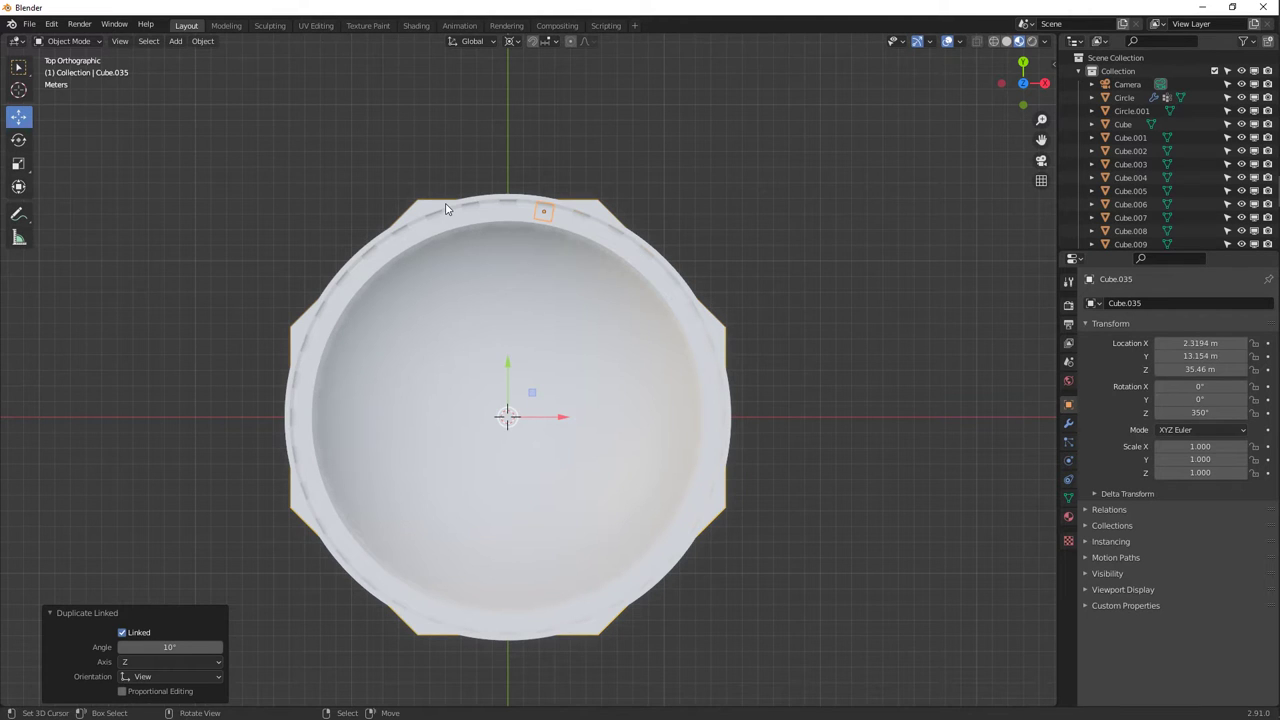
Remove the recessed panels from the linked ring blocks in Edit Mode, leaving plain flat front faces.
middle_click_drag(311, 305, 665, 377)
key("Tab")
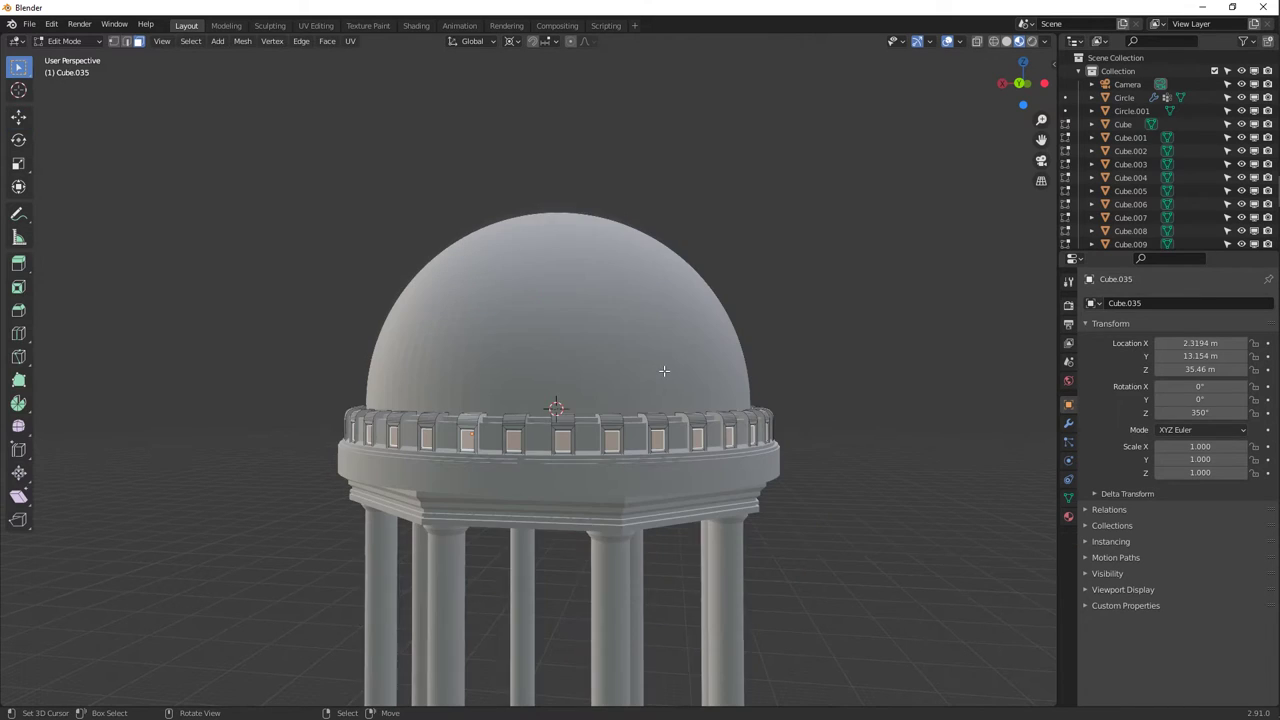
scroll(664, 371, "up", 5)
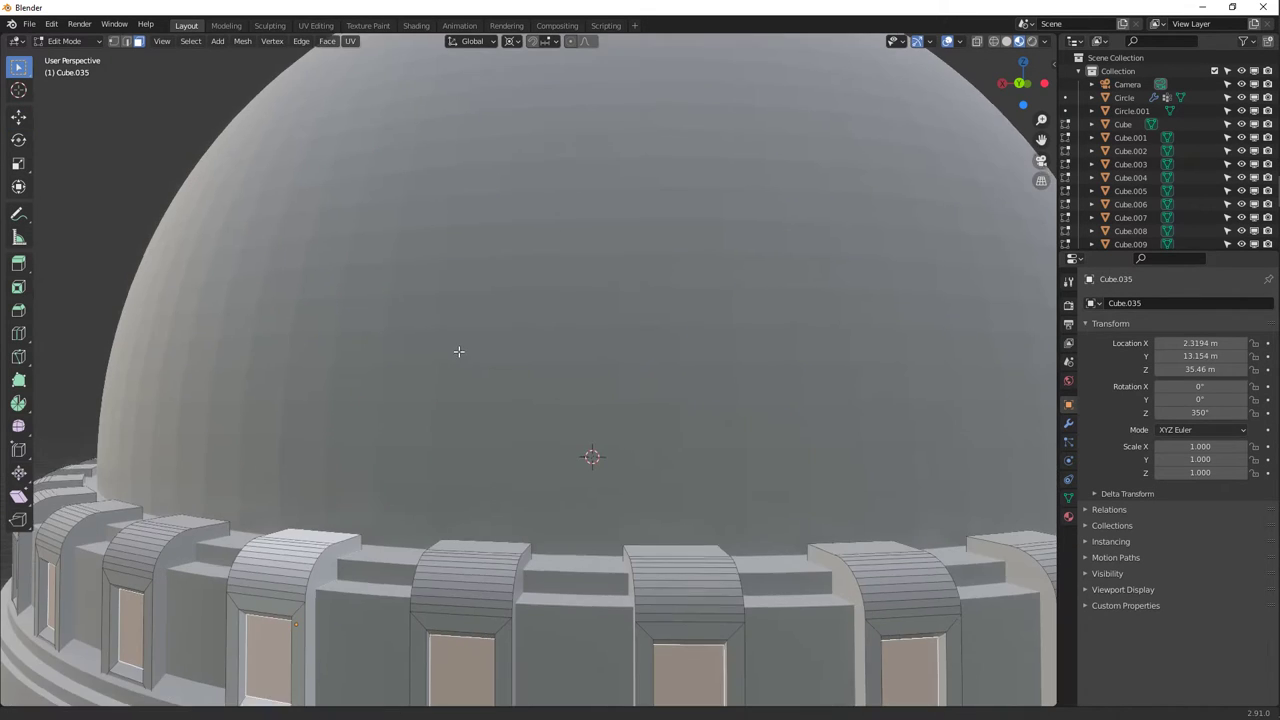
middle_click_drag(457, 351, 484, 287, "shift")
key("ctrl+KP_Add")
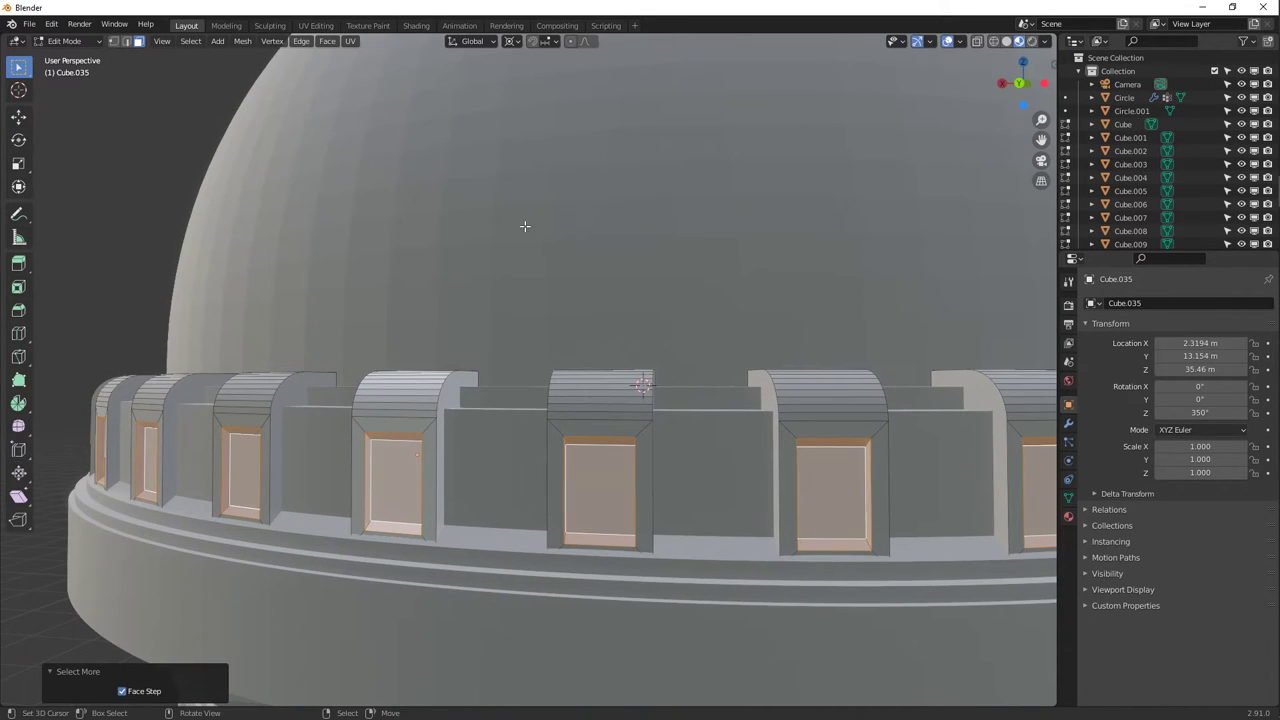
left_click(128, 42)
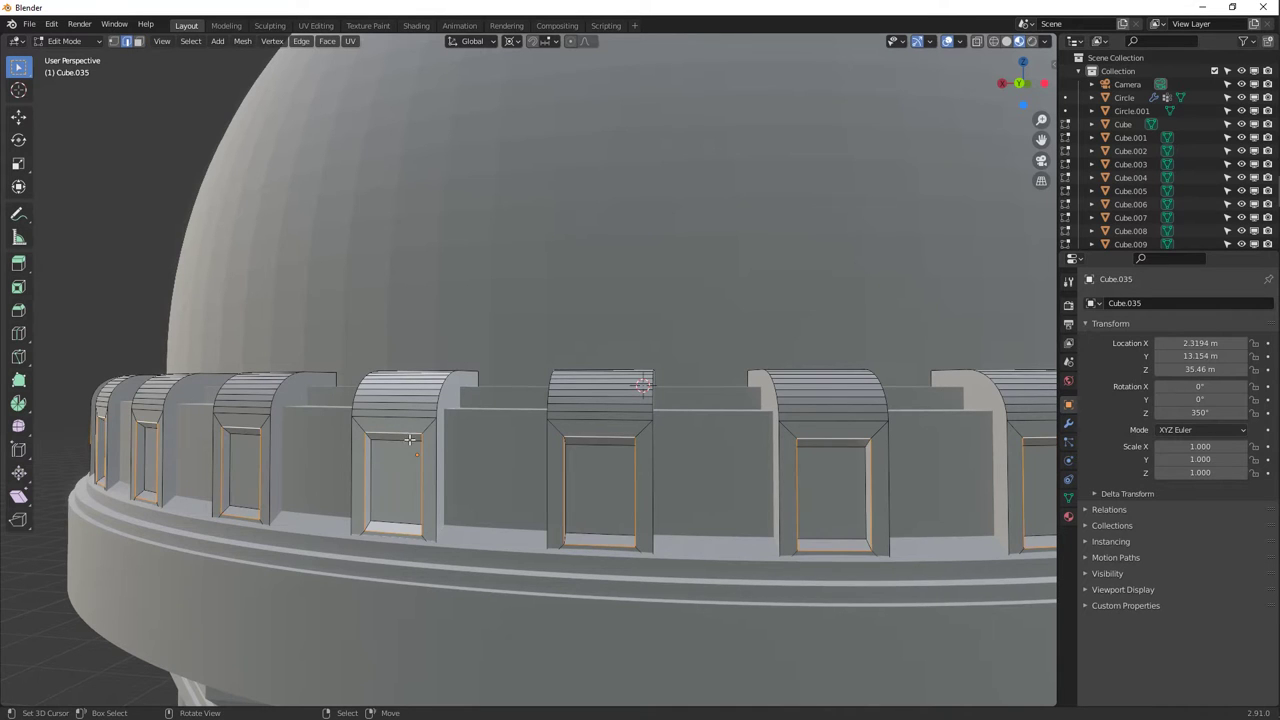
key("Tab")
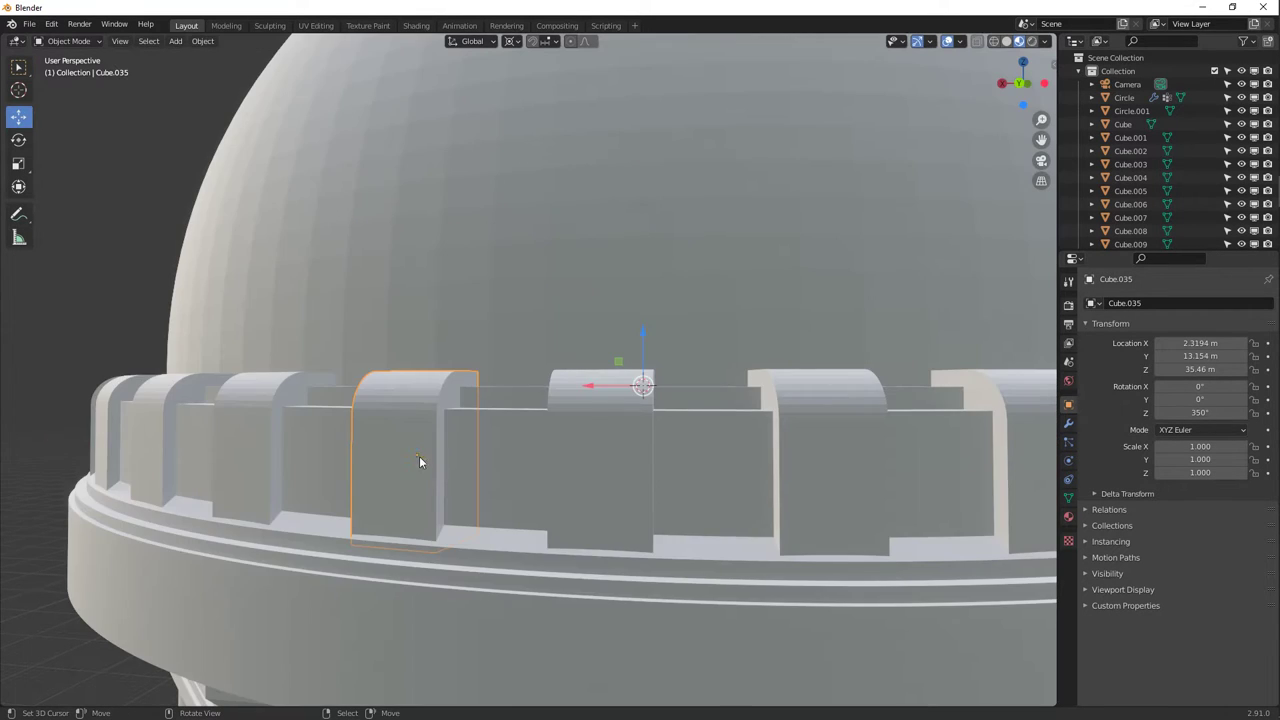
Split the 3D viewport into two side-by-side areas and turn the second one into a Shader Editor.
middle_click_drag(419, 456, 768, 185)
scroll(517, 451, "down", 5)
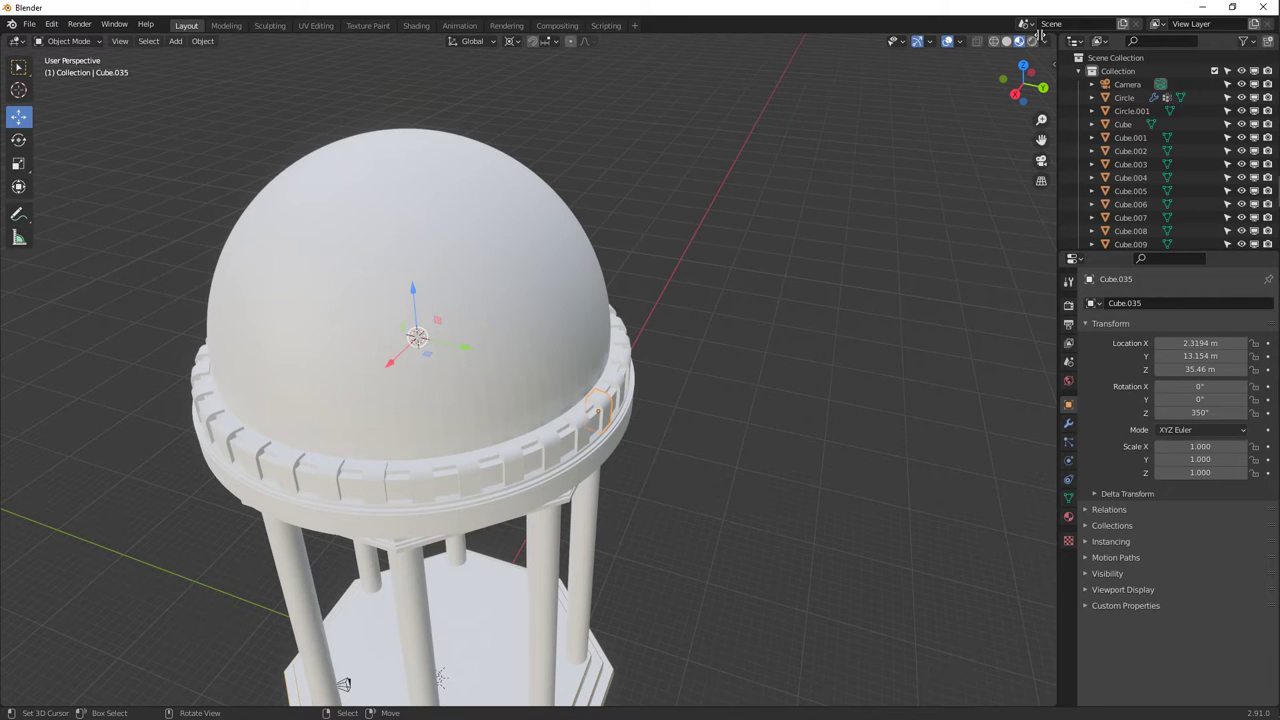
left_click_drag(1040, 35, 400, 340)
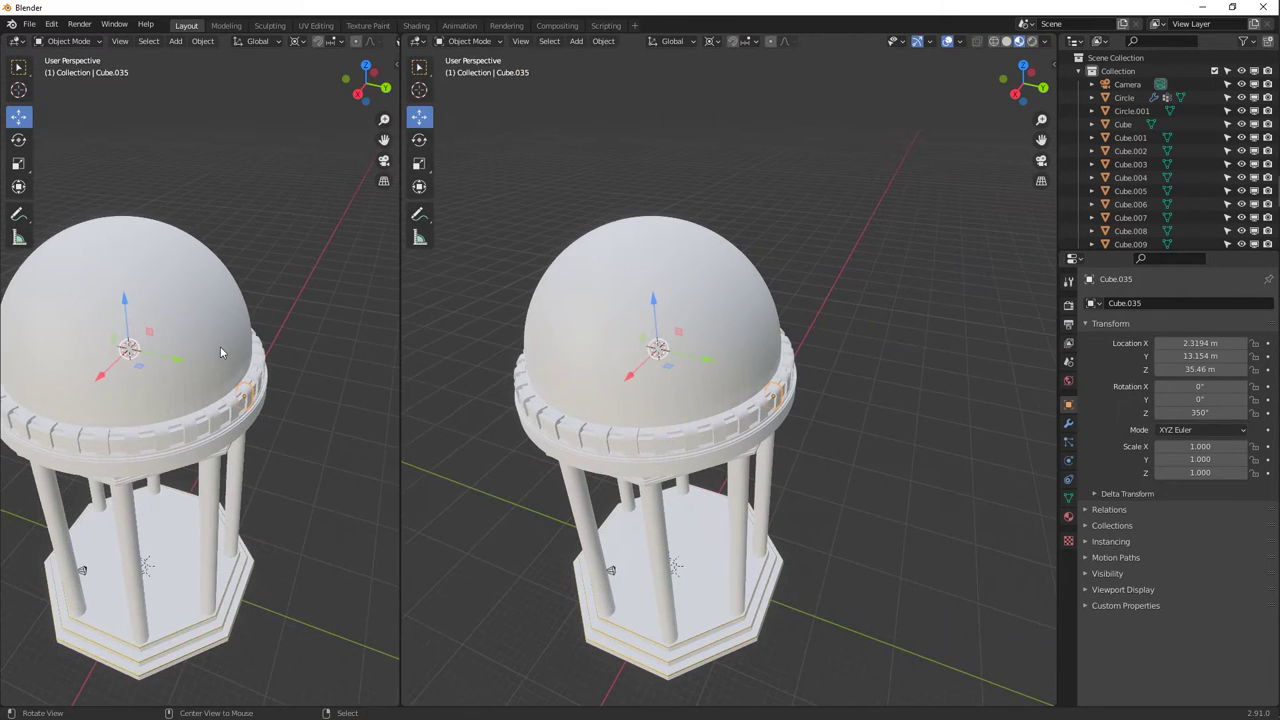
middle_click_drag(220, 350, 305, 236)
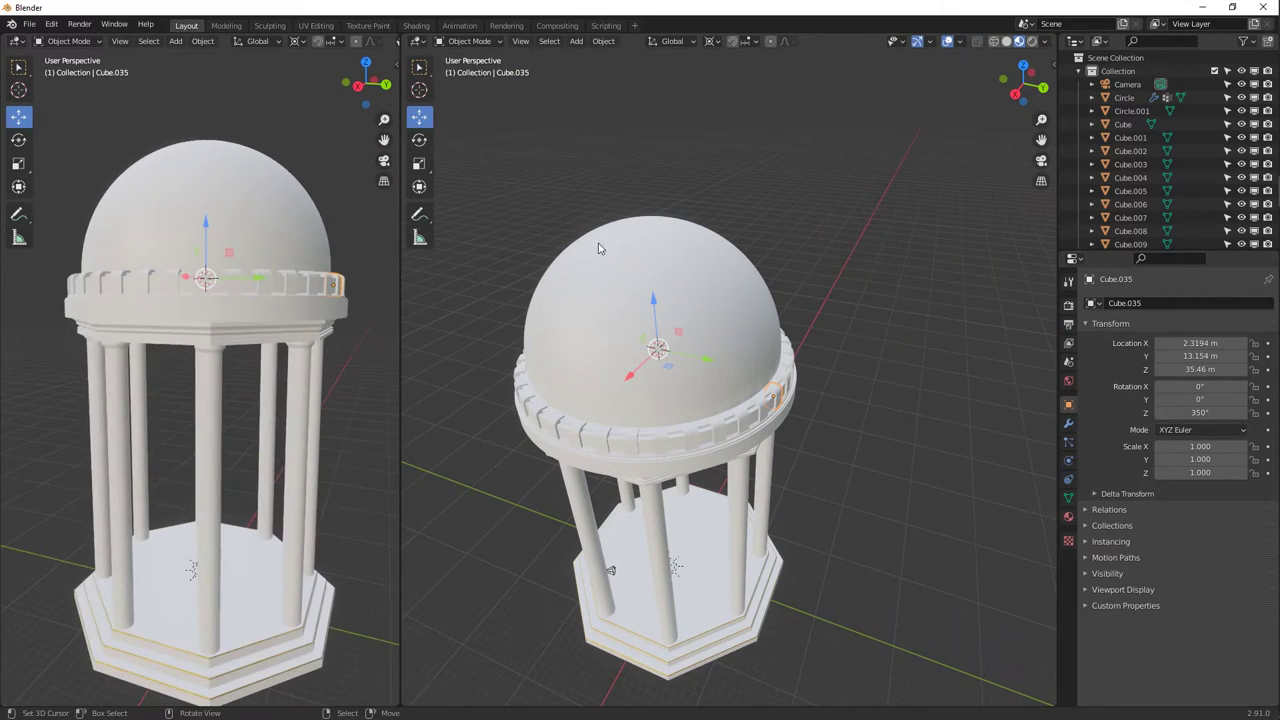
left_click(418, 41)
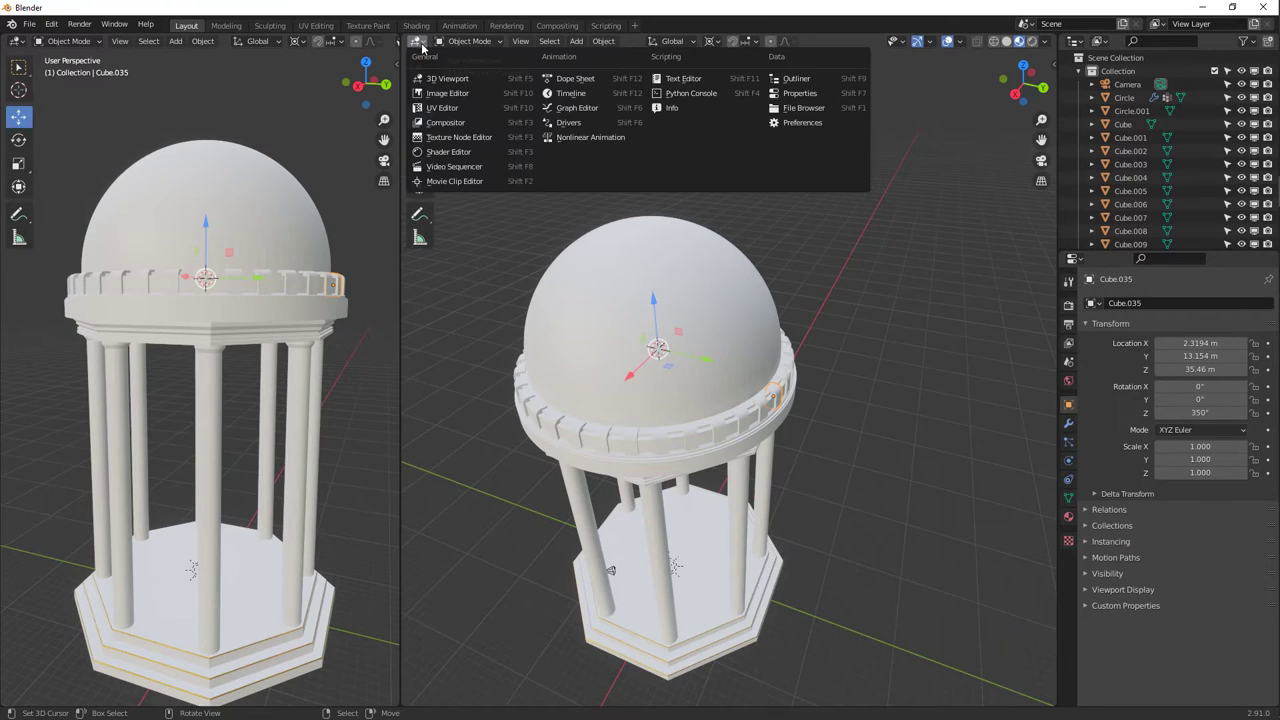
left_click(446, 152)
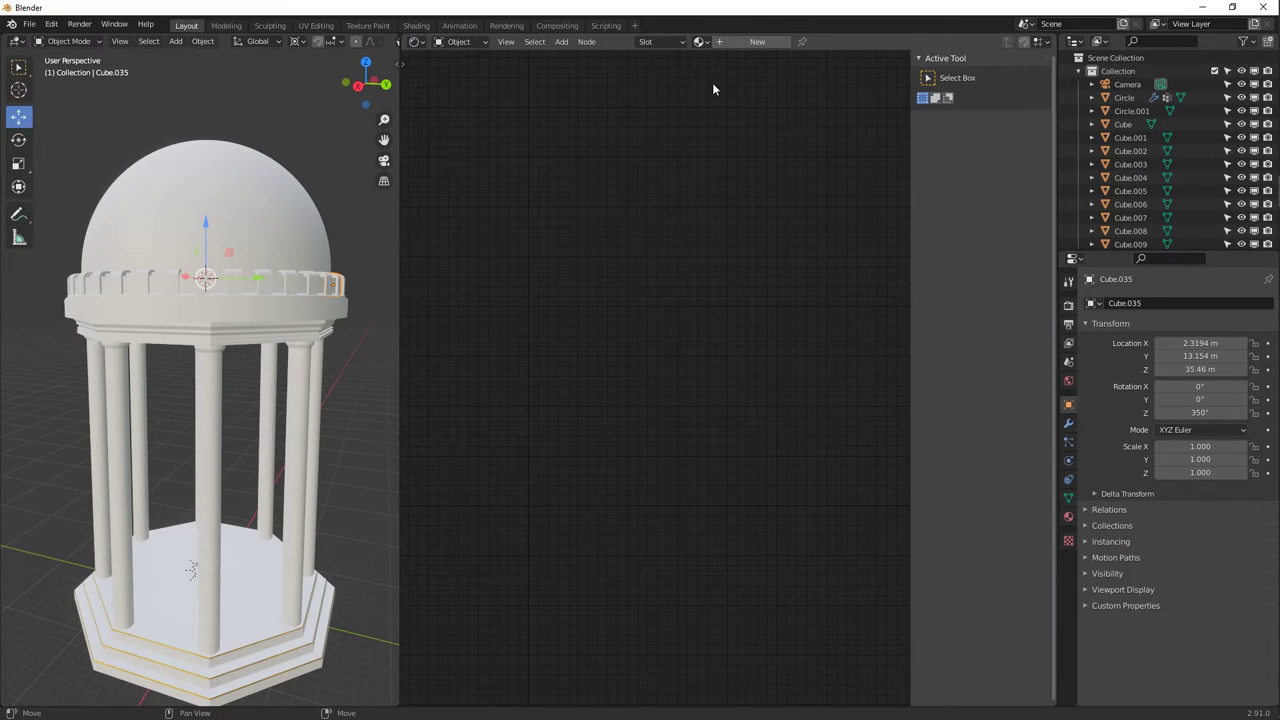
Select all objects with the stepped base as the active one and link its Stone and Gold materials to them.
left_click(261, 259)
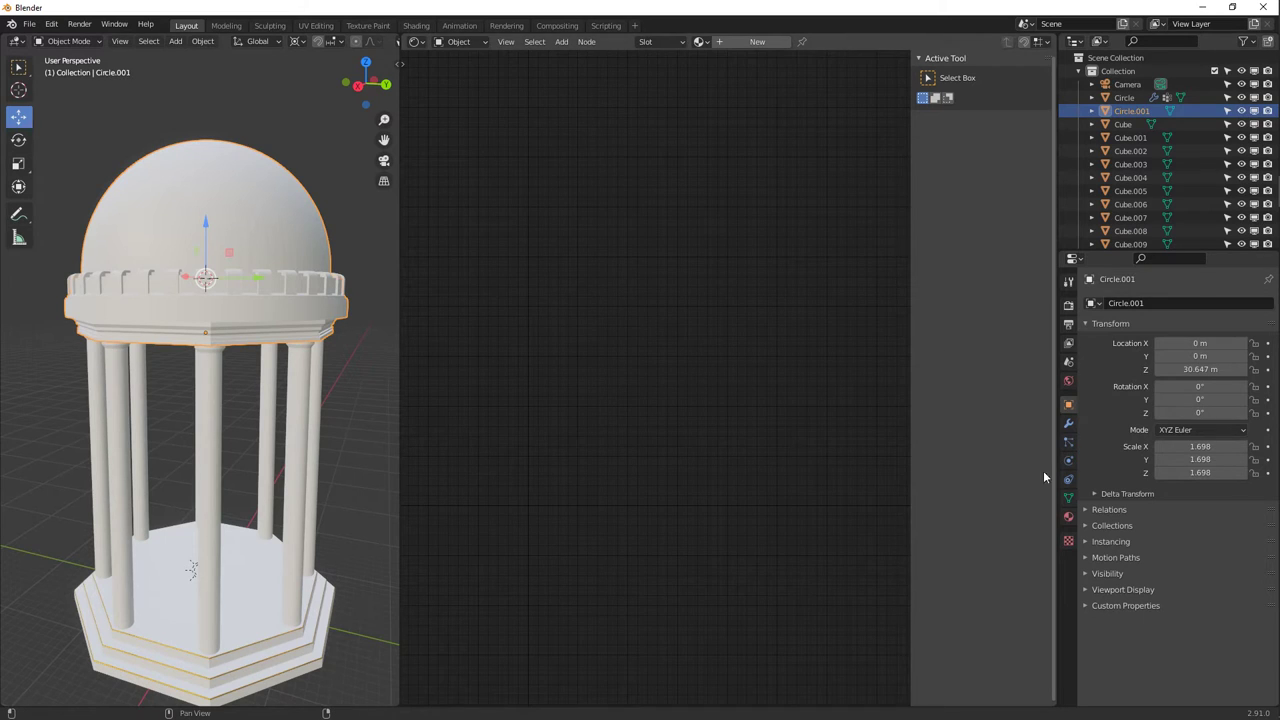
left_click(1068, 516)
left_click(269, 624)
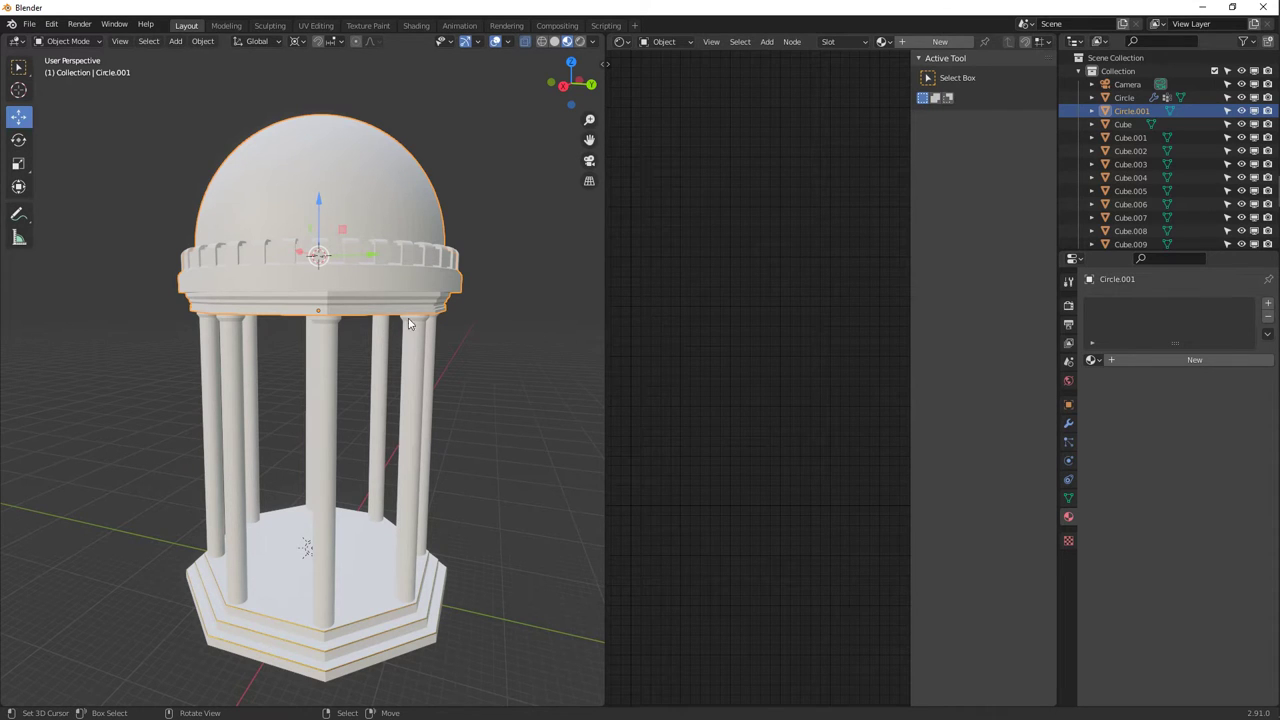
key("a")
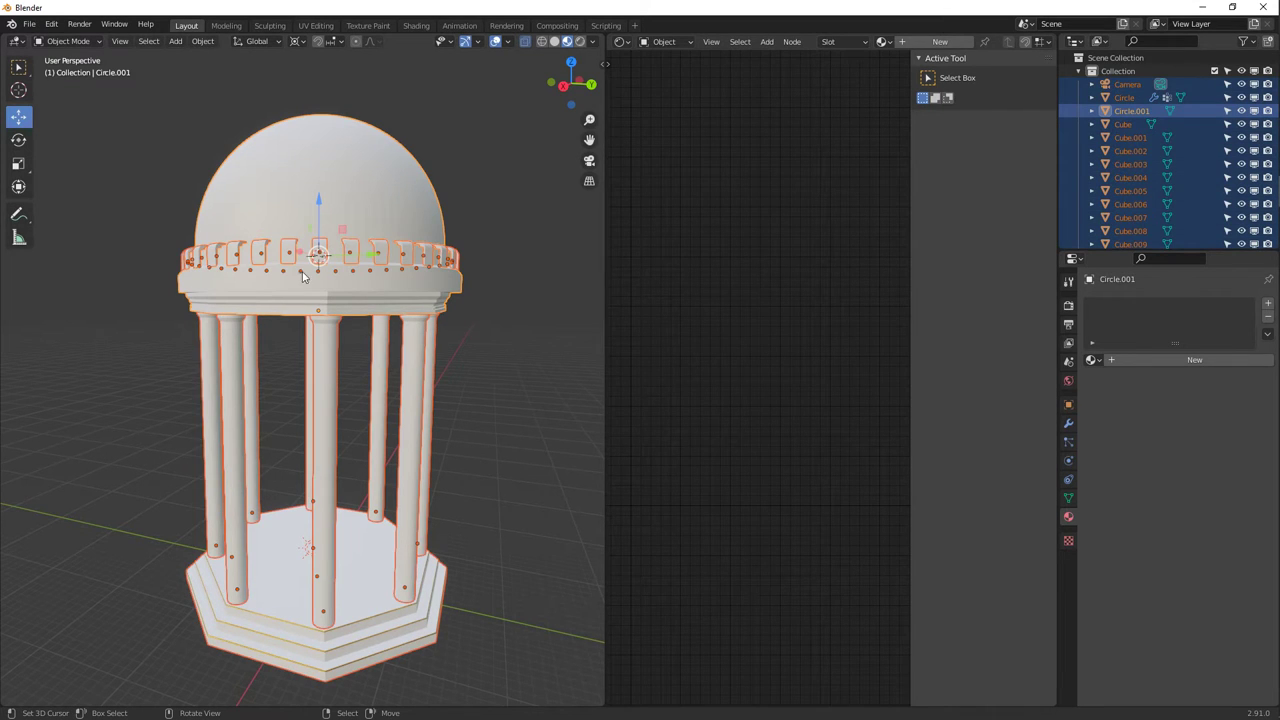
left_click(365, 599, "shift")
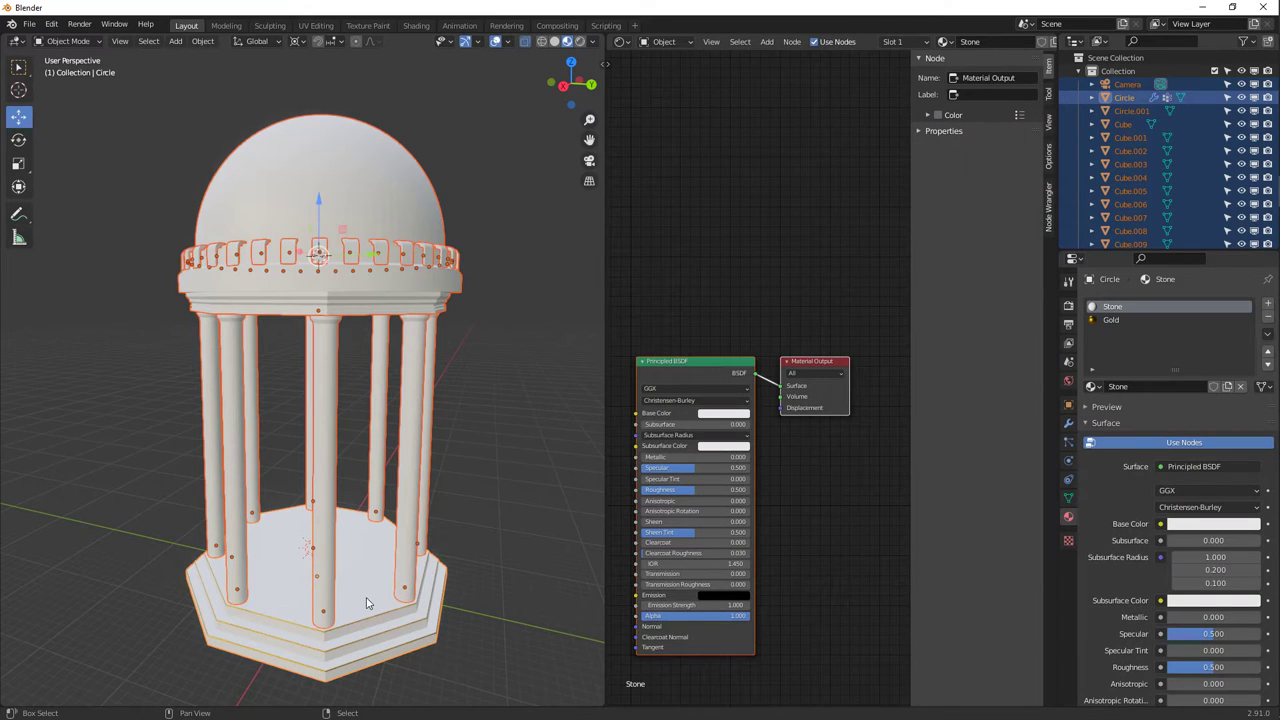
middle_click_drag(450, 564, 312, 462)
scroll(312, 458, "up", 8)
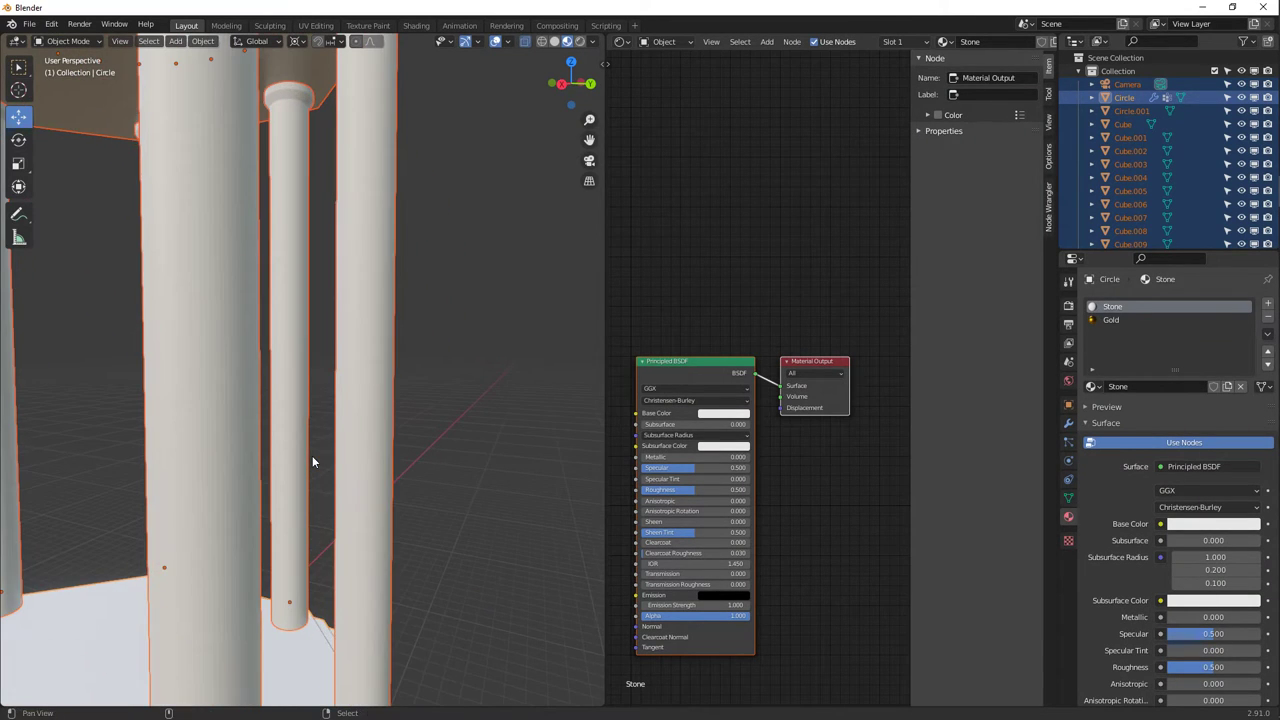
scroll(396, 426, "down", 6)
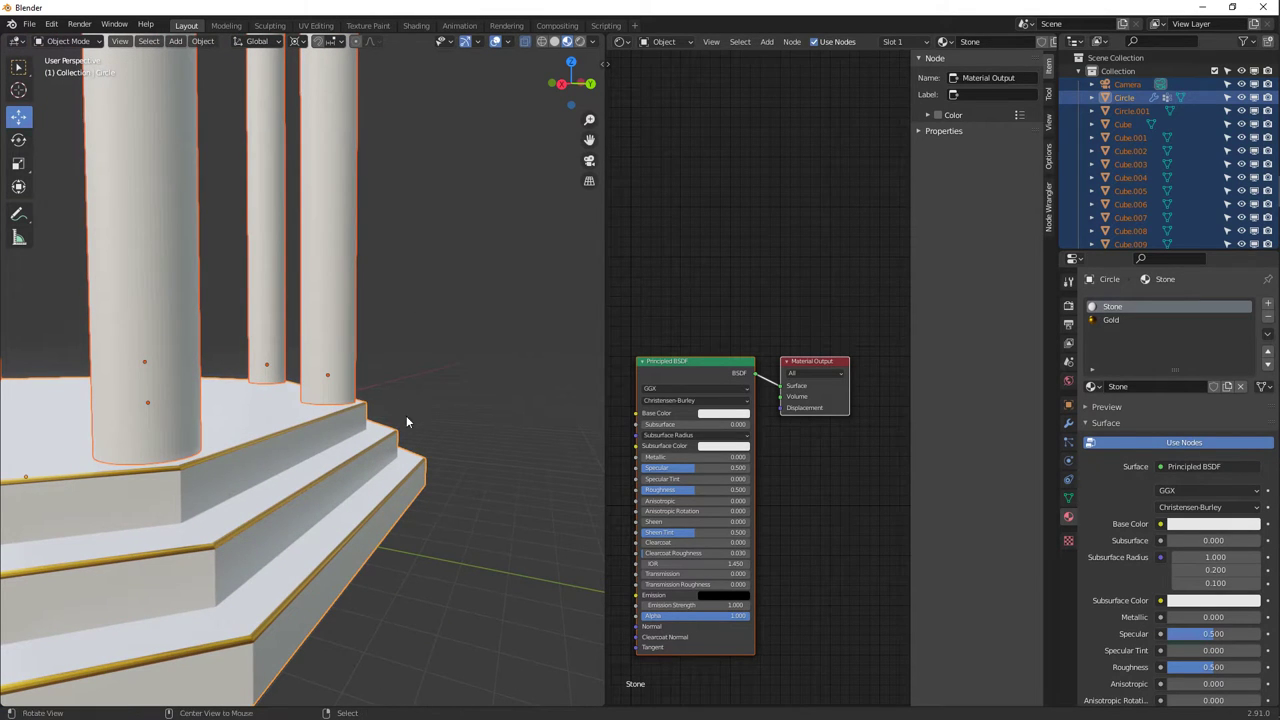
middle_click_drag(406, 418, 309, 437)
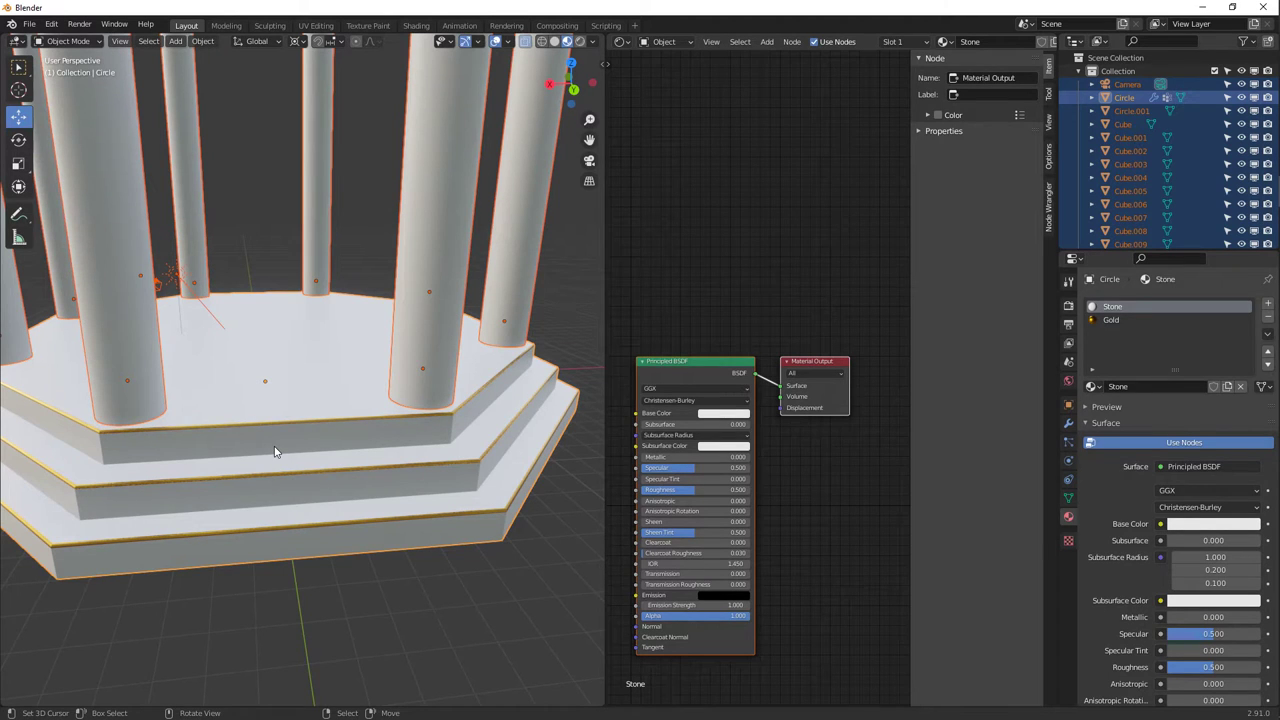
key("ctrl+l")
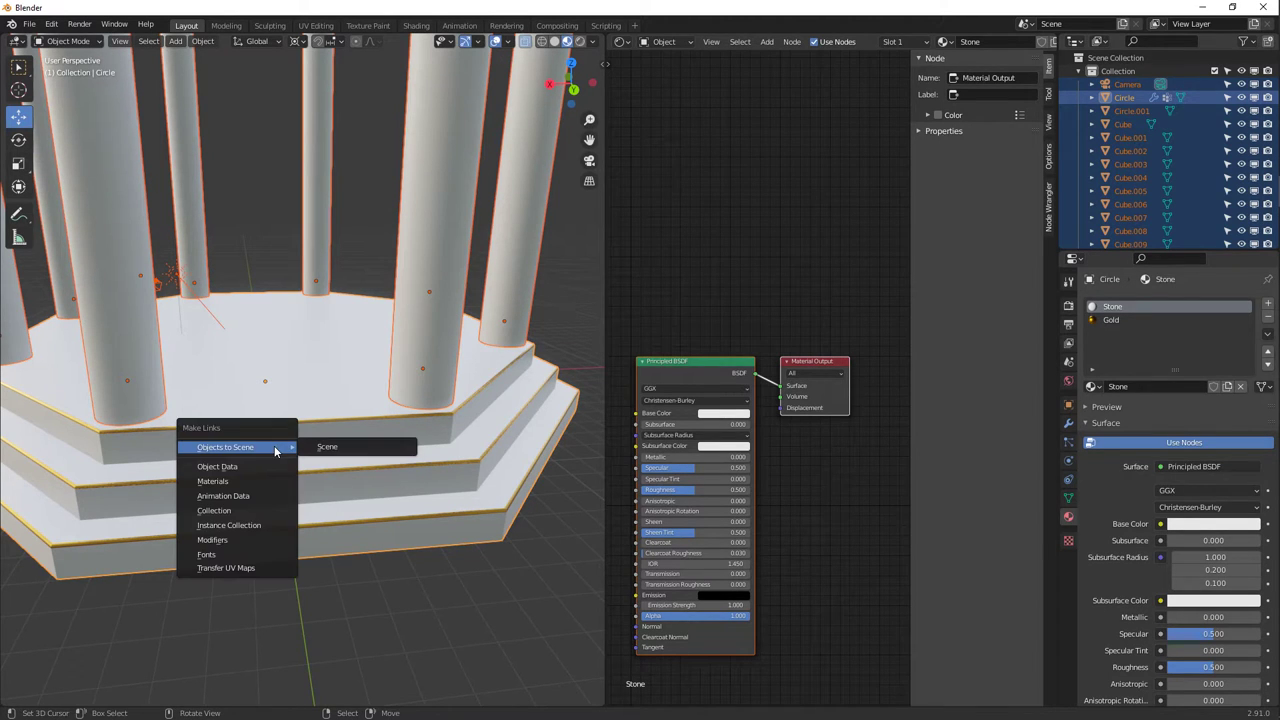
left_click(212, 482)
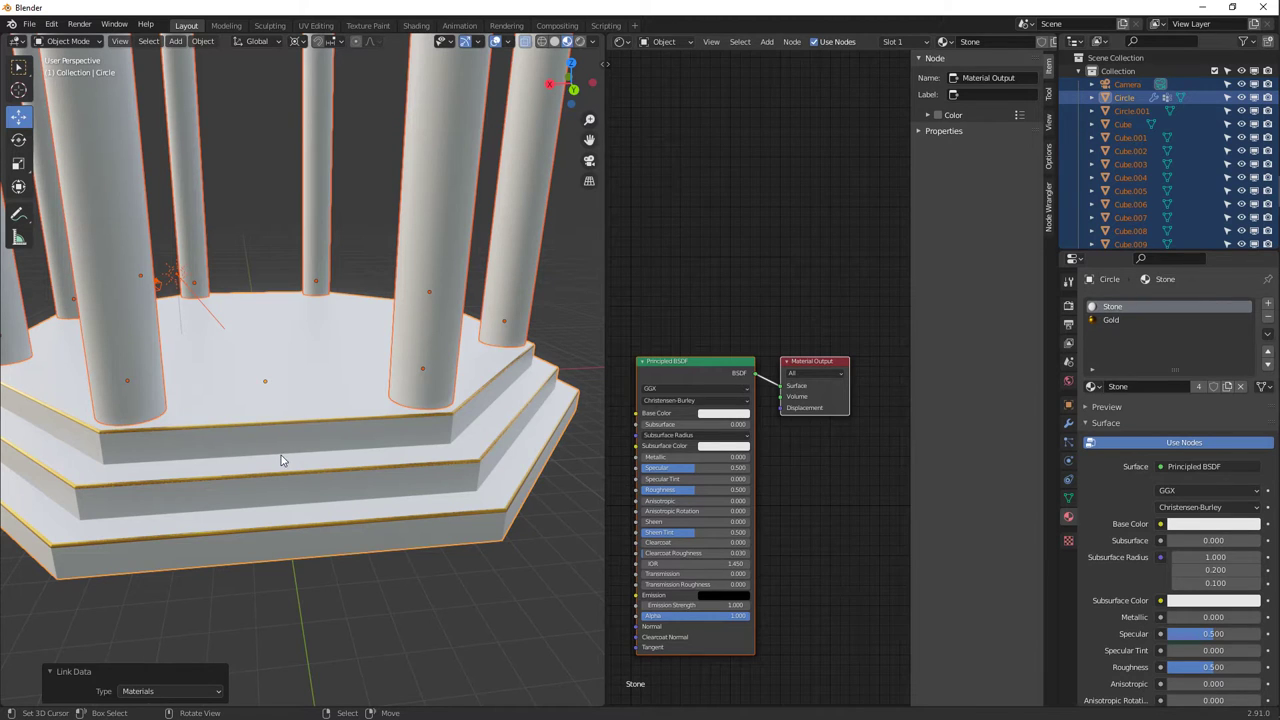
Select one column and inspect its linked Gold material slot.
left_click(417, 285)
middle_click_drag(536, 217, 480, 320)
left_click(1110, 319)
middle_click_drag(327, 286, 403, 375)
scroll(352, 331, "down", 6)
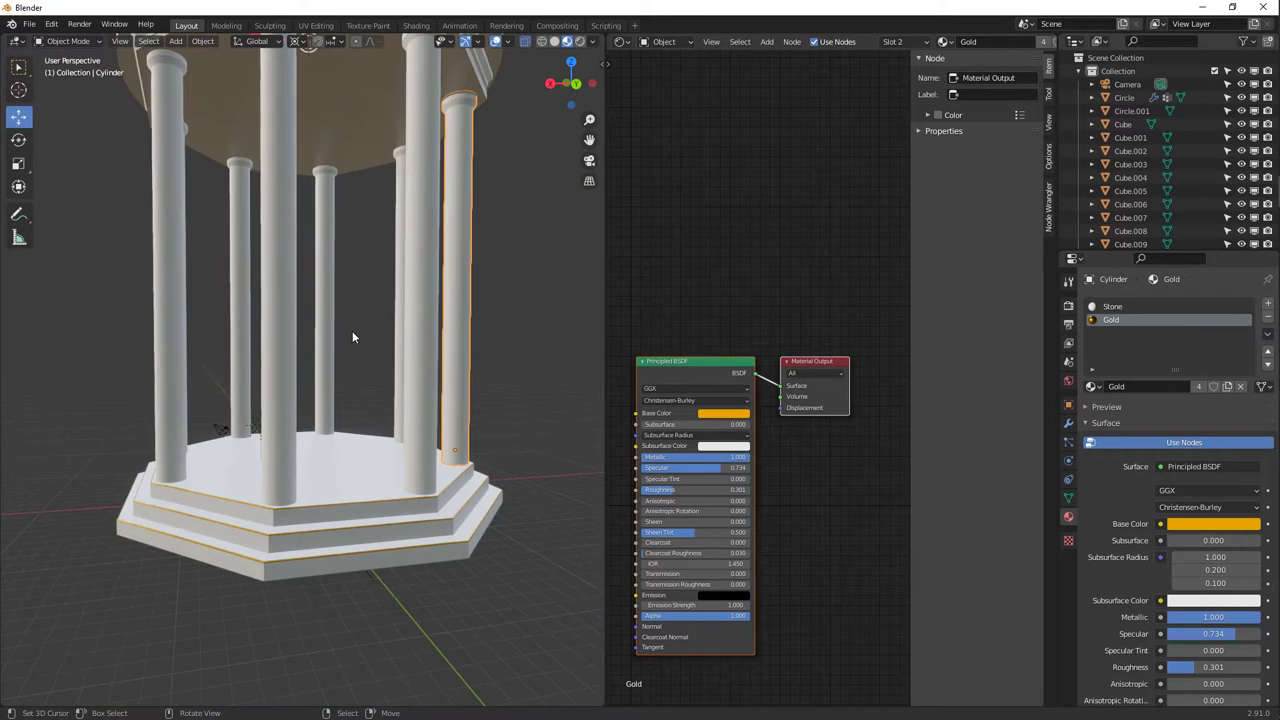
scroll(416, 247, "down", 3)
Select the dome and drum object and apply Shade Smooth to it.
left_click(332, 199)
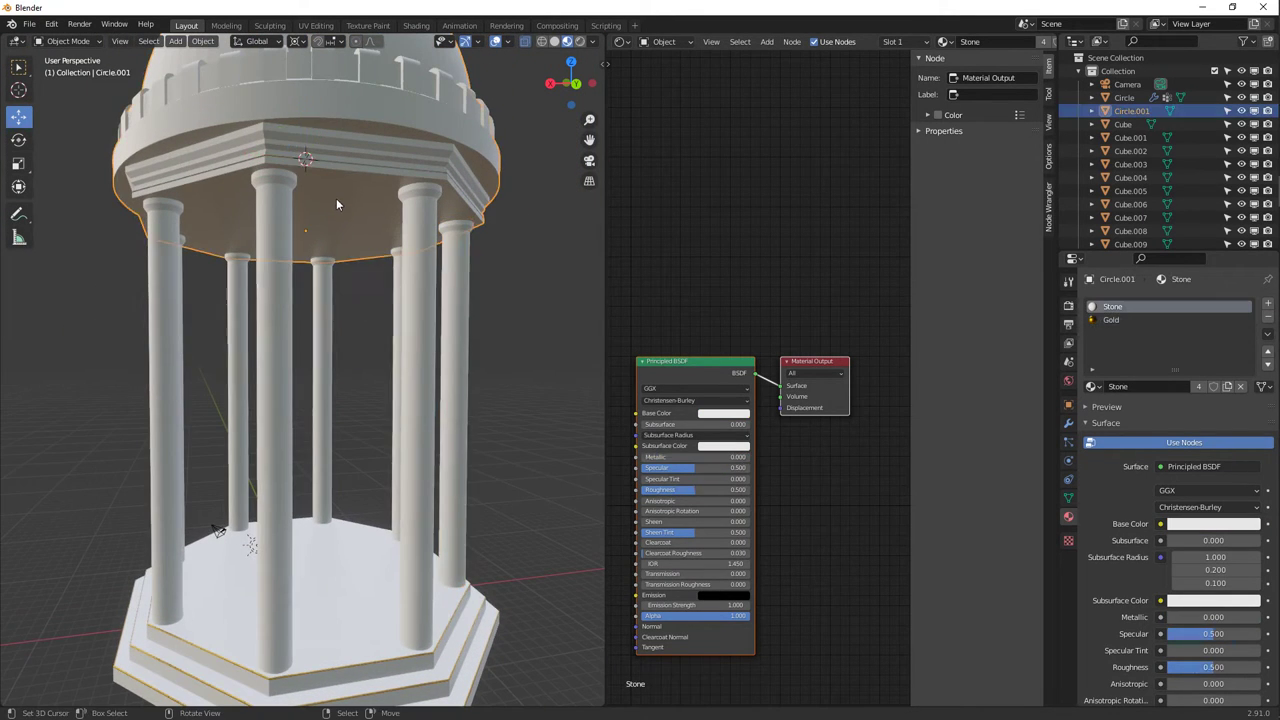
middle_click_drag(336, 198, 294, 272)
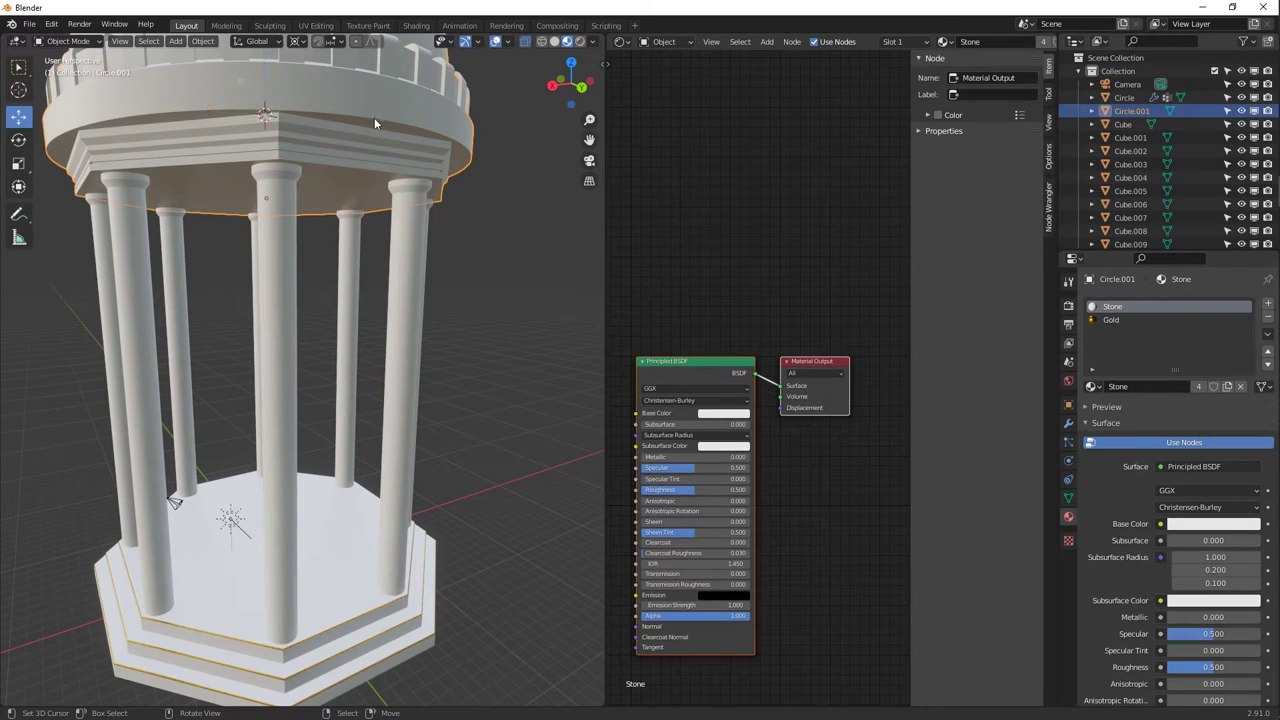
scroll(367, 244, "down", 2)
middle_click_drag(380, 294, 406, 277)
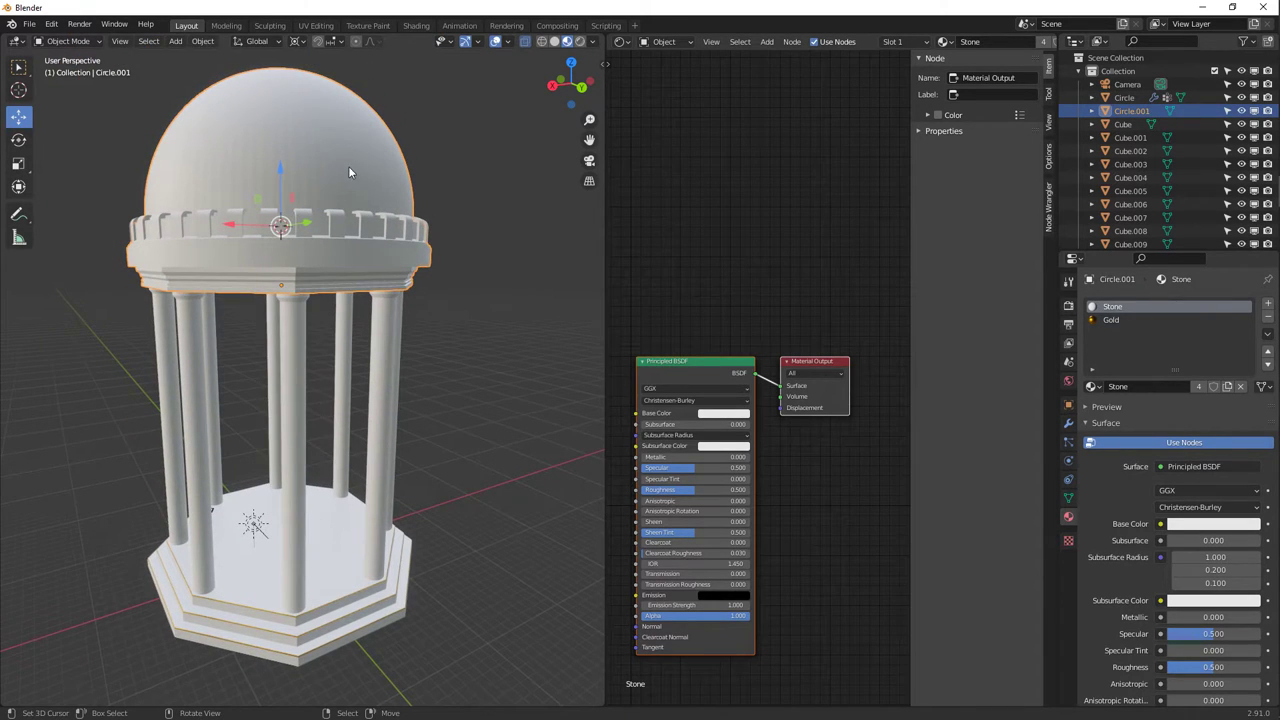
scroll(270, 215, "up", 5)
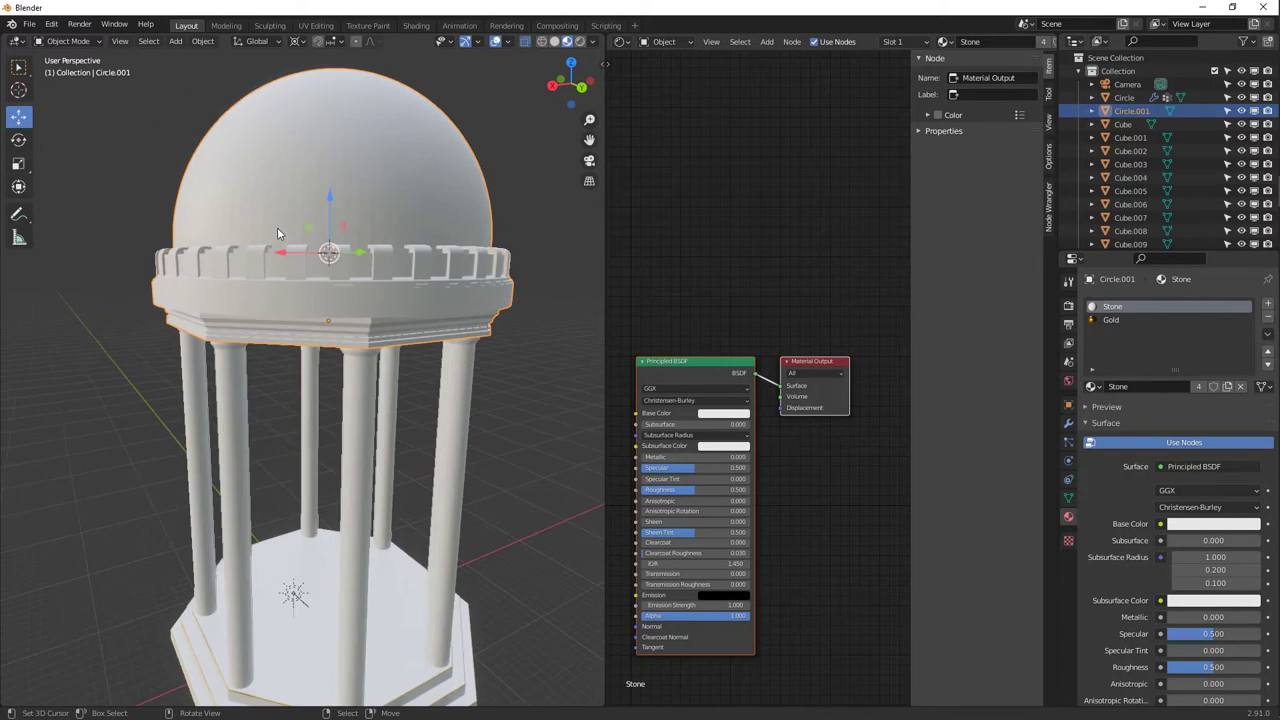
scroll(340, 225, "up", 5, "shift")
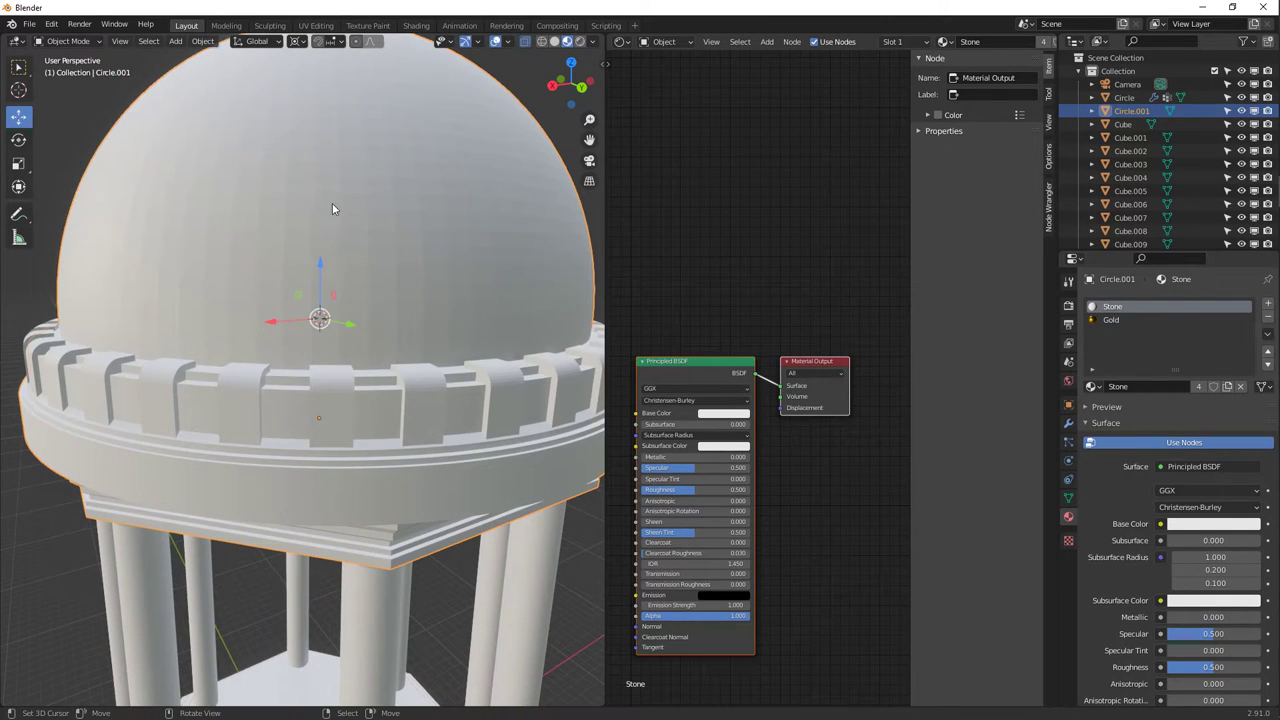
right_click(325, 210)
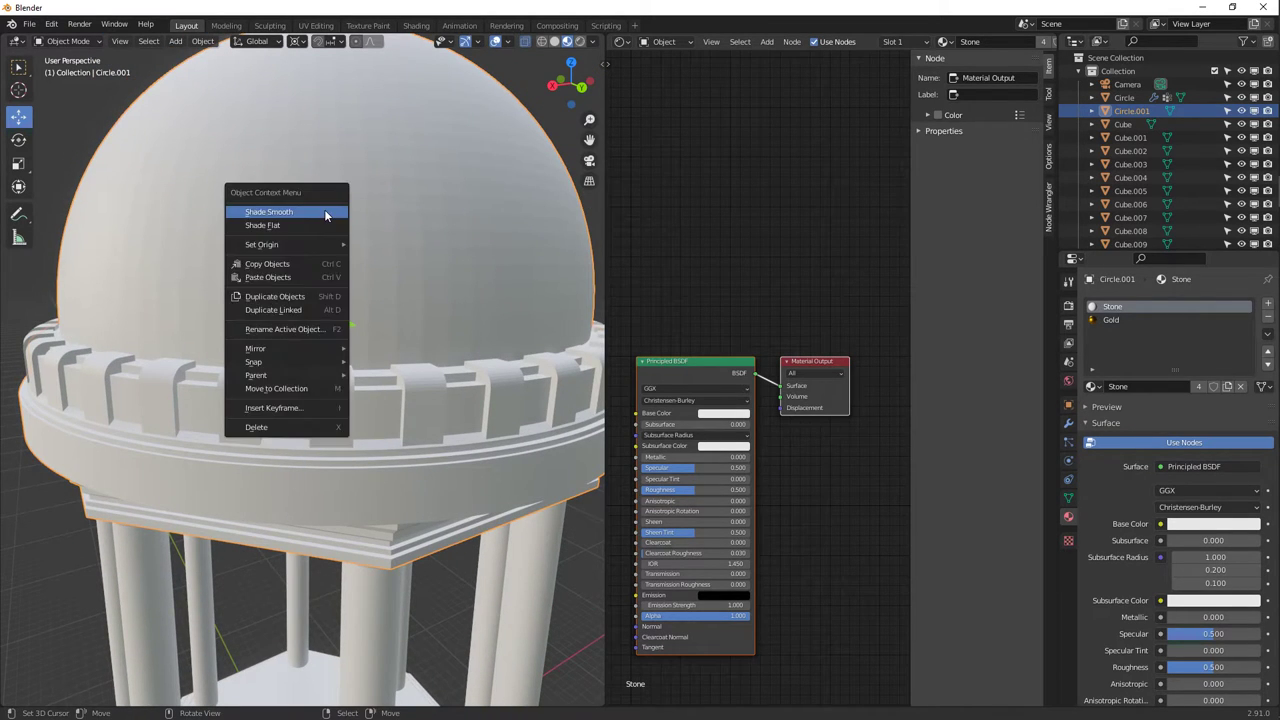
left_click(286, 215)
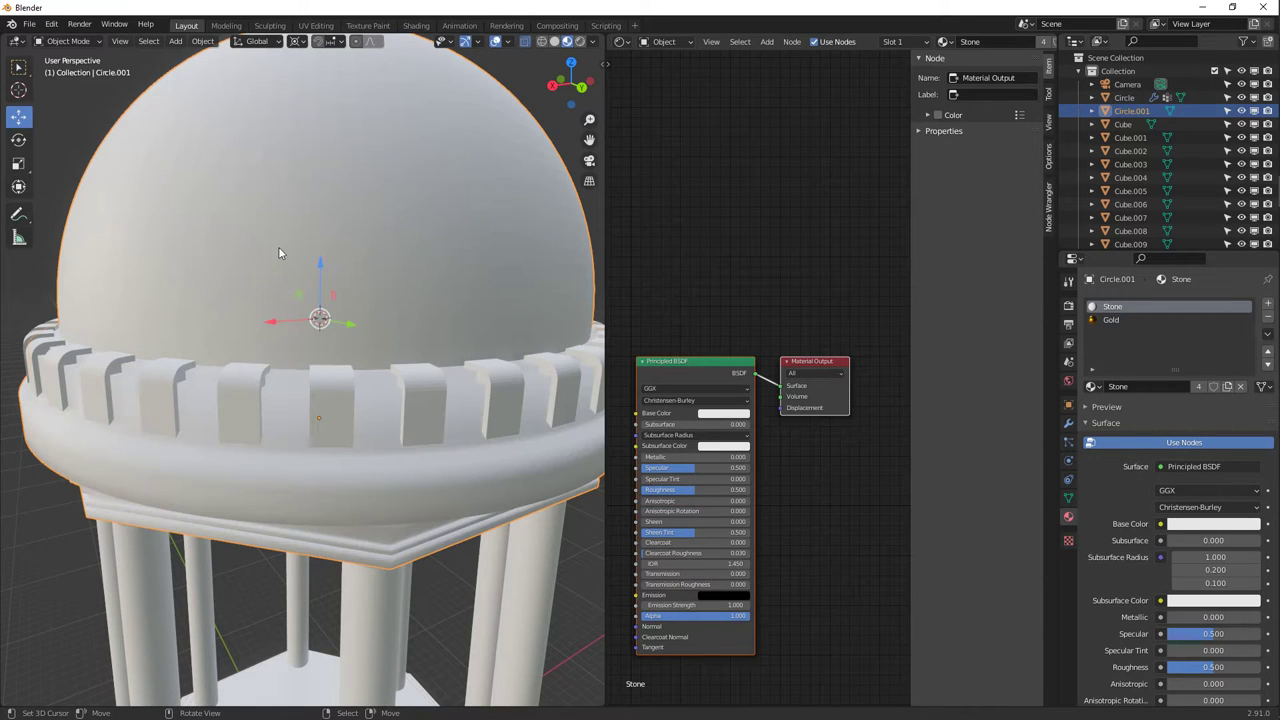
Reapply Shade Smooth to the dome object and enable Auto Smooth in its mesh normals settings.
middle_click_drag(288, 336, 359, 247)
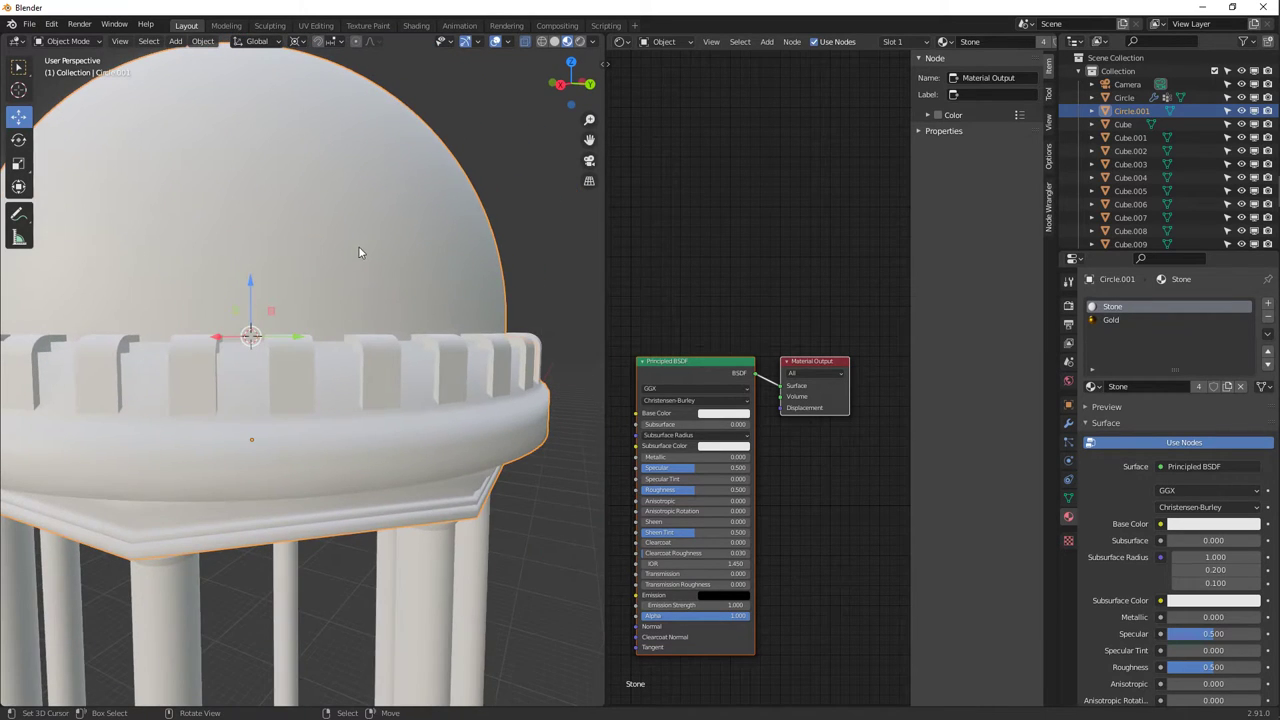
key("F3")
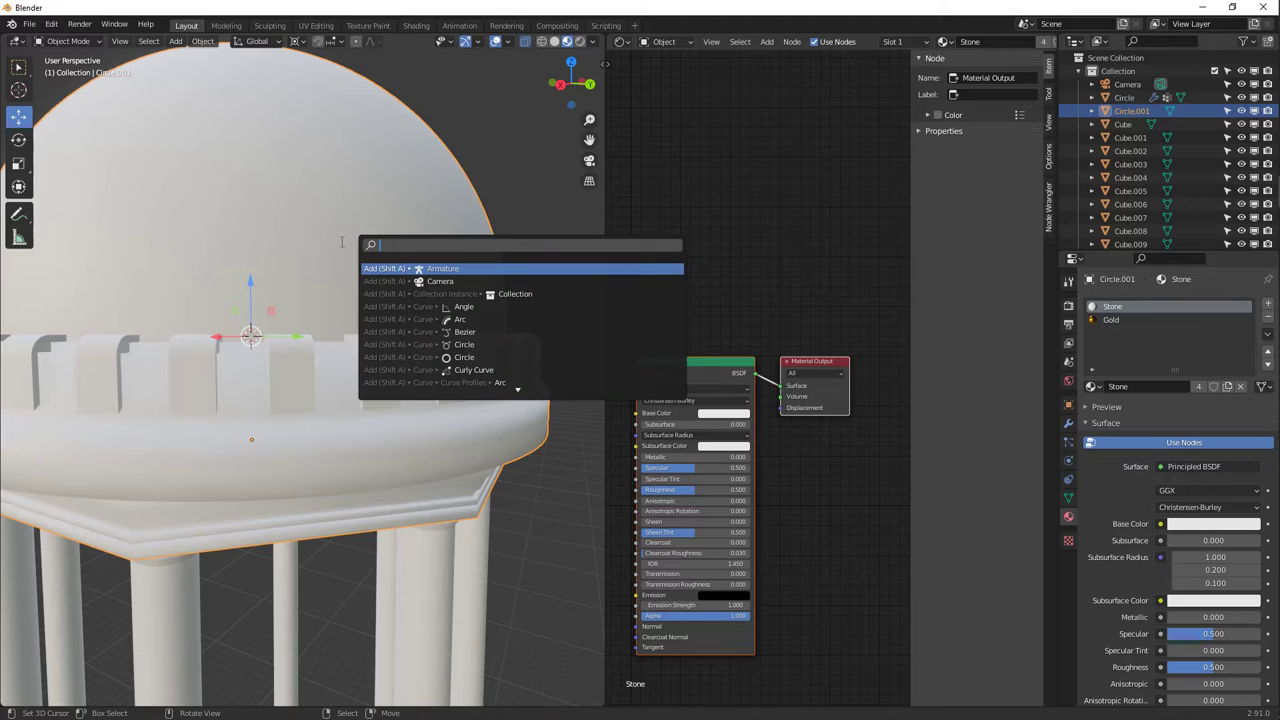
type("smoot")
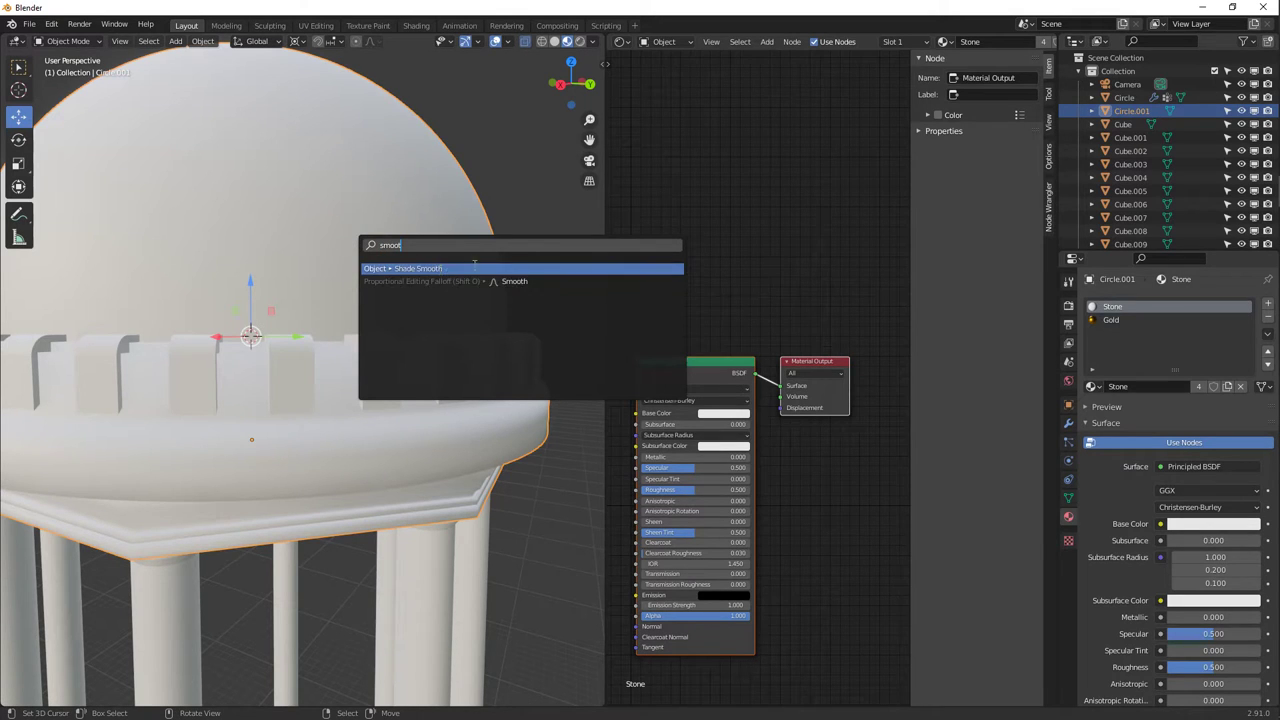
key("Return")
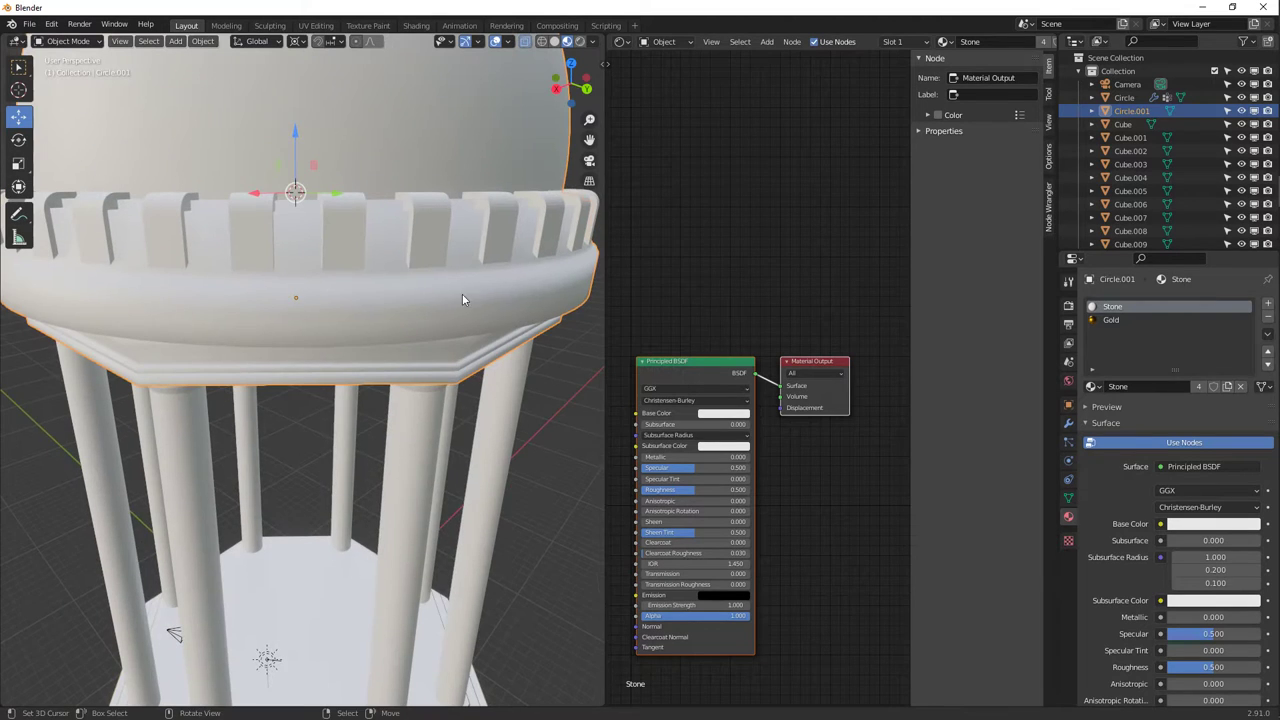
middle_click_drag(462, 294, 562, 250)
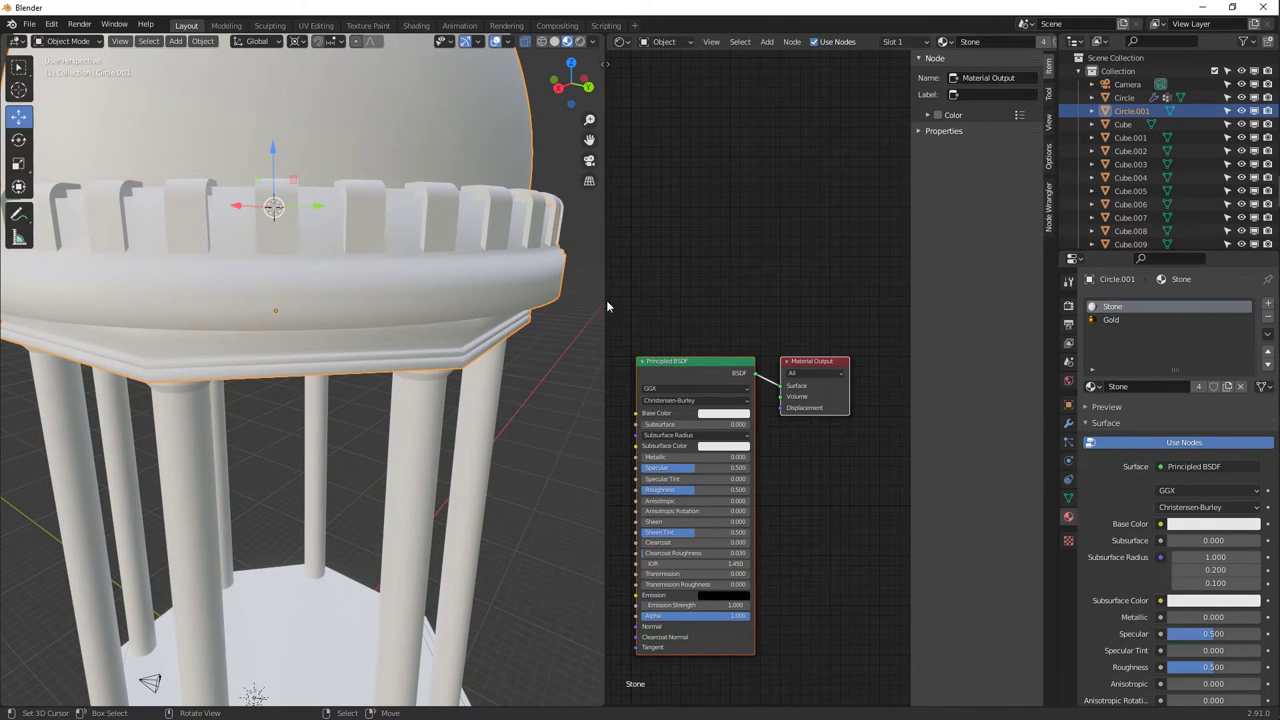
left_click(1070, 500)
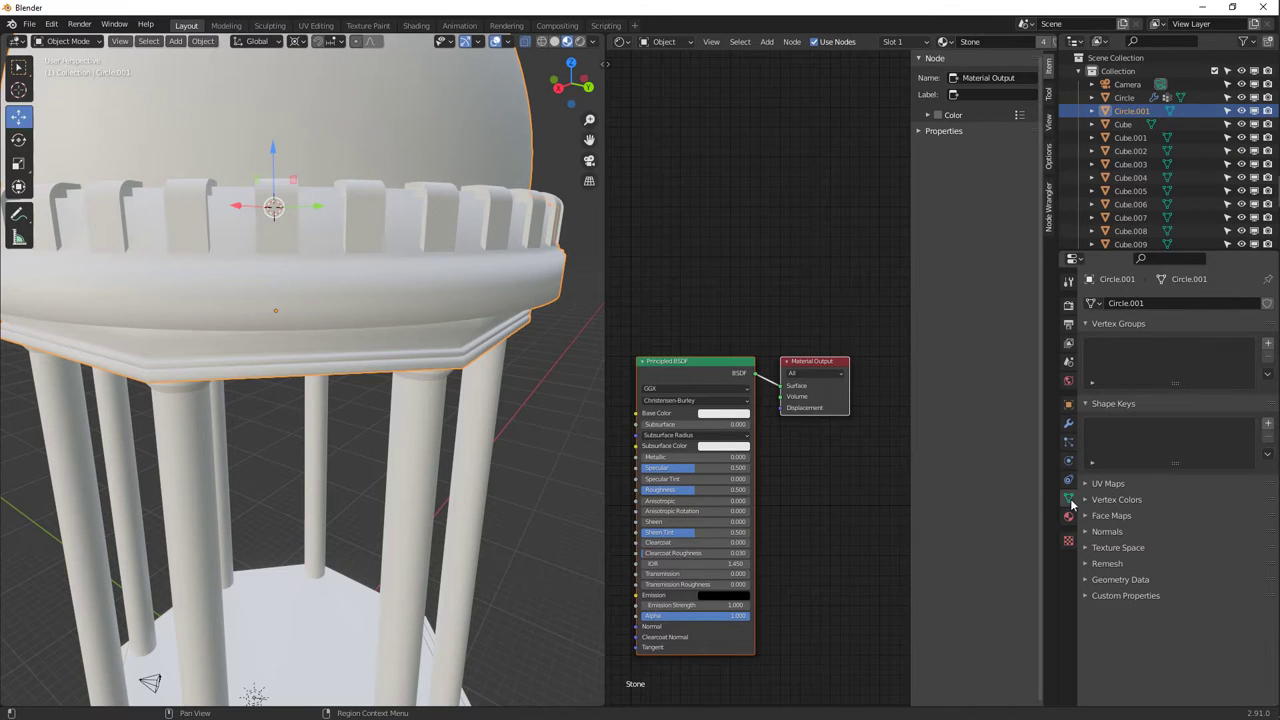
left_click(1108, 531)
left_click(1158, 551)
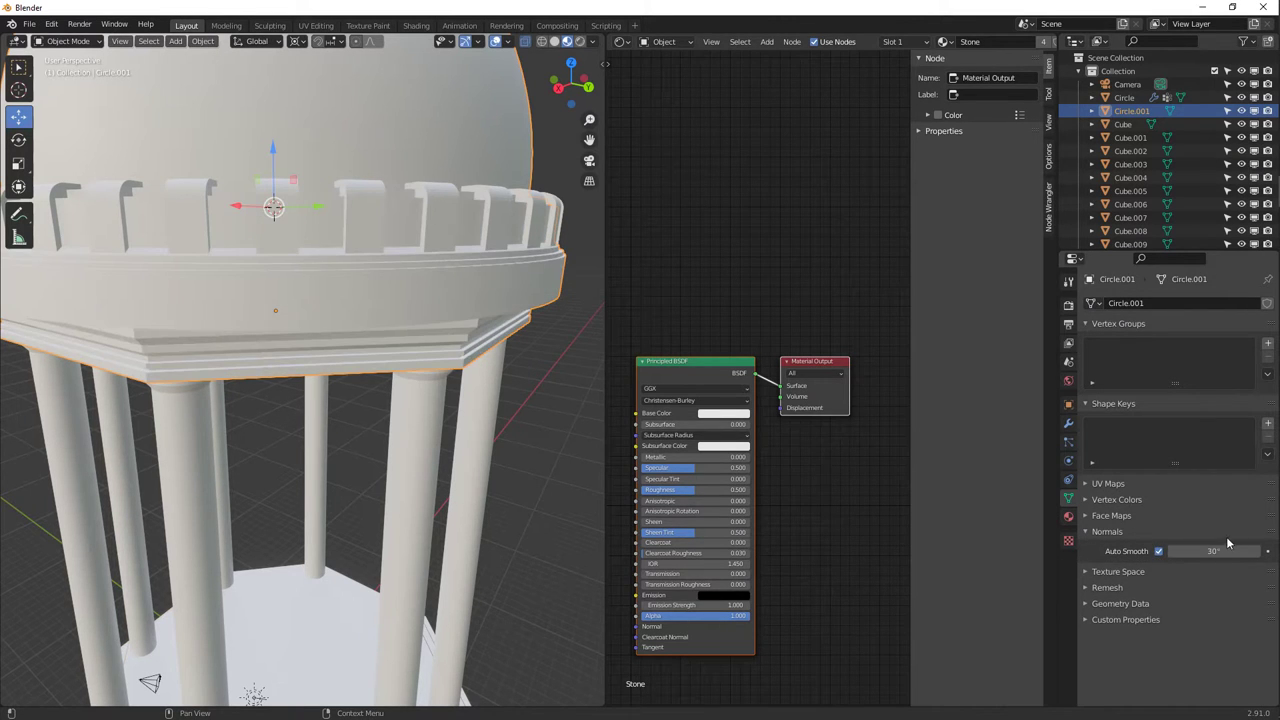
Hide the Shader Editor's sidebar and widen the editor to leave only a narrow 3D viewport beside it.
middle_click_drag(575, 288, 267, 243)
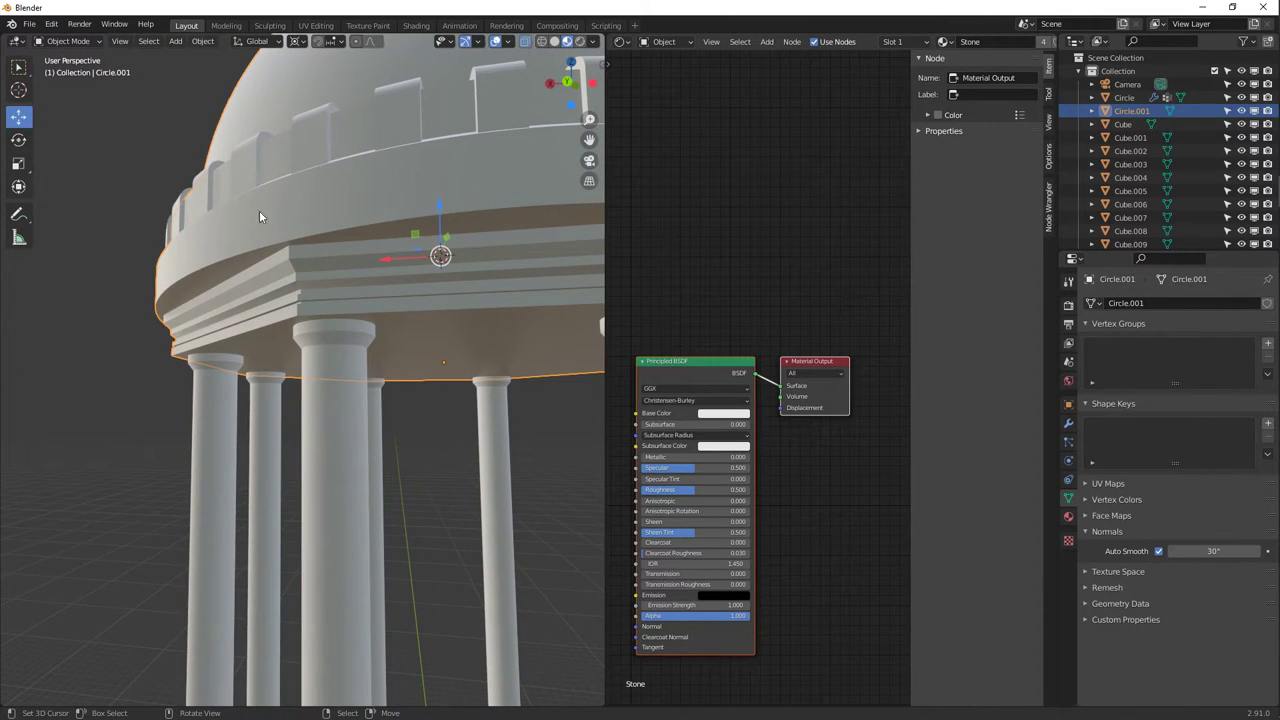
middle_click_drag(342, 220, 280, 295)
scroll(395, 339, "down", 6)
middle_click_drag(667, 322, 712, 245)
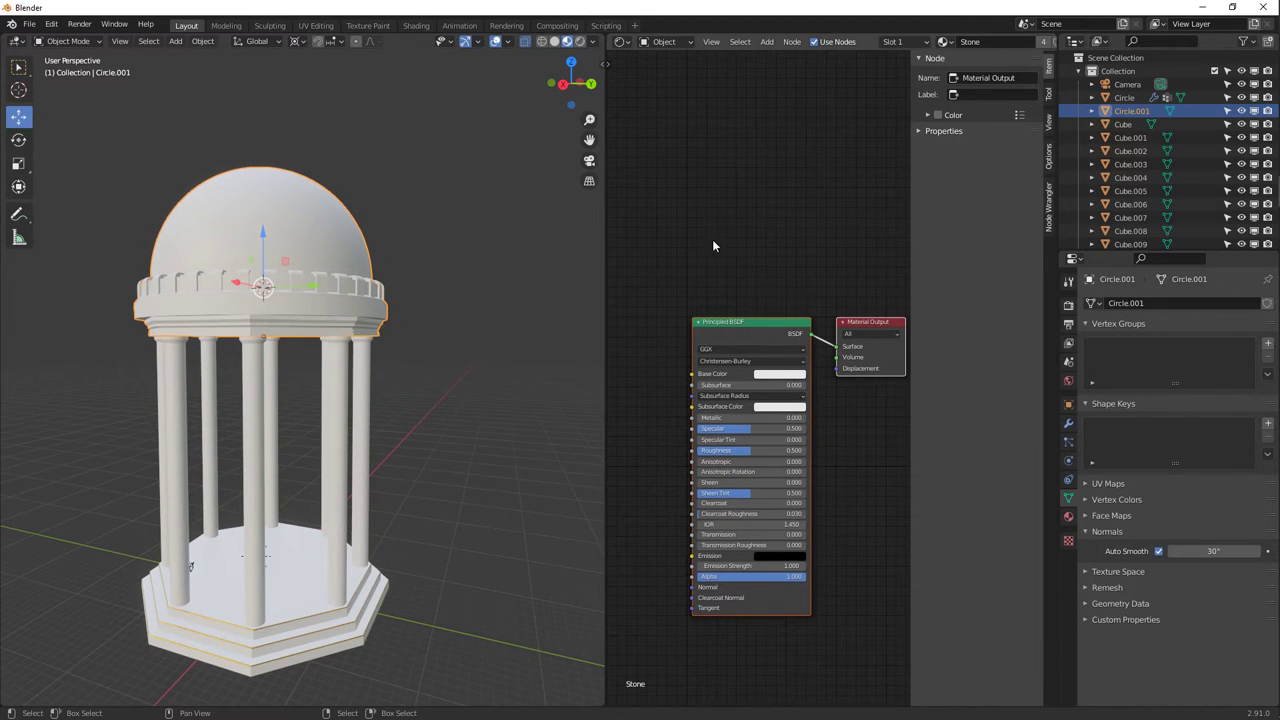
key("n")
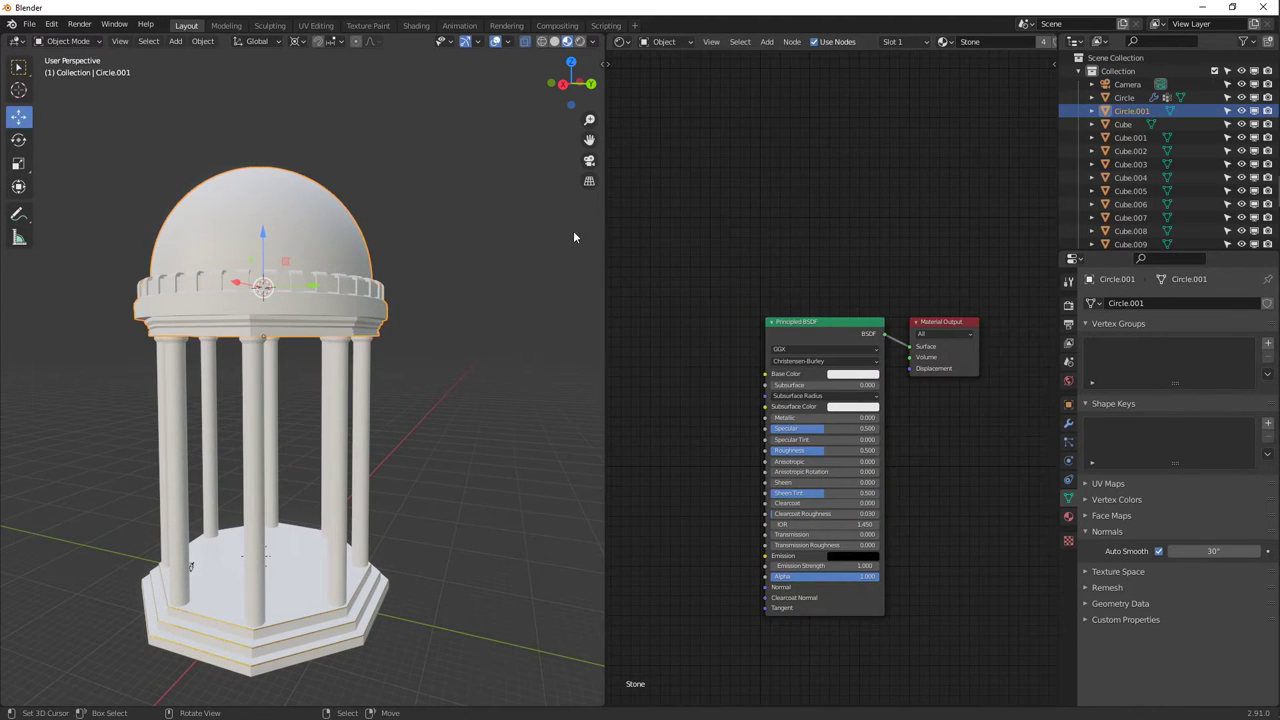
left_click_drag(606, 237, 338, 237)
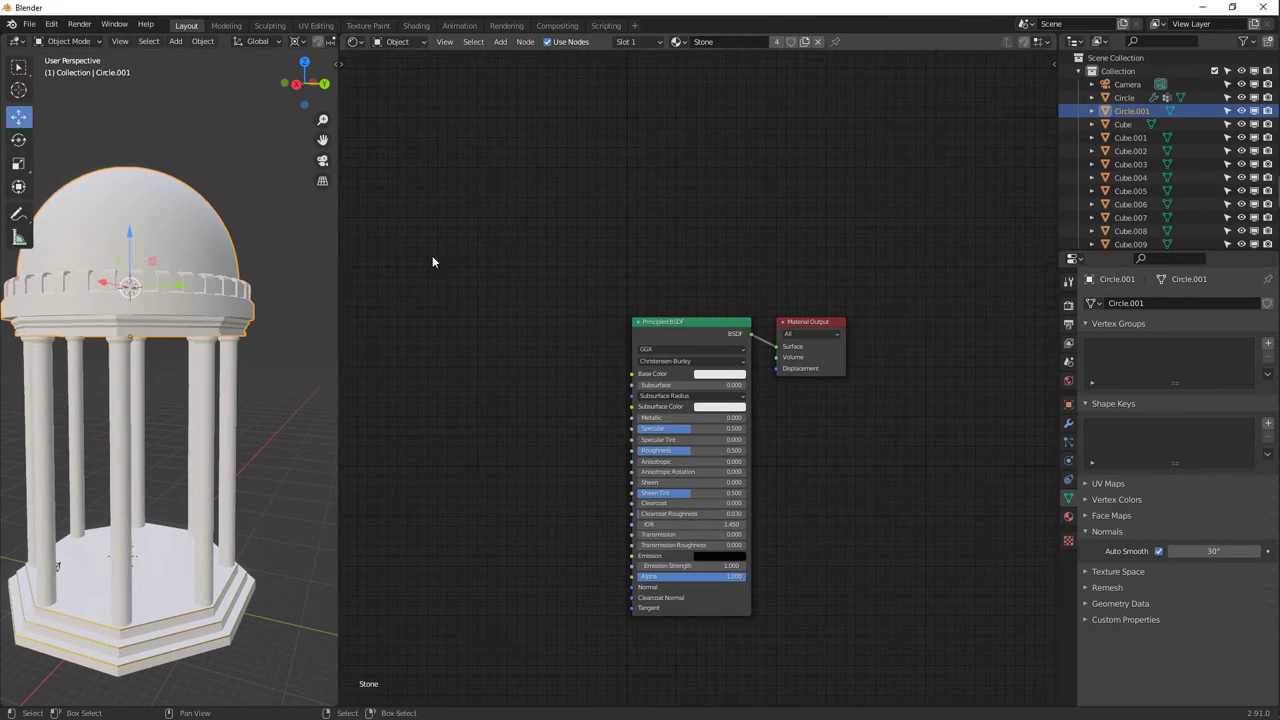
middle_click_drag(434, 263, 630, 172)
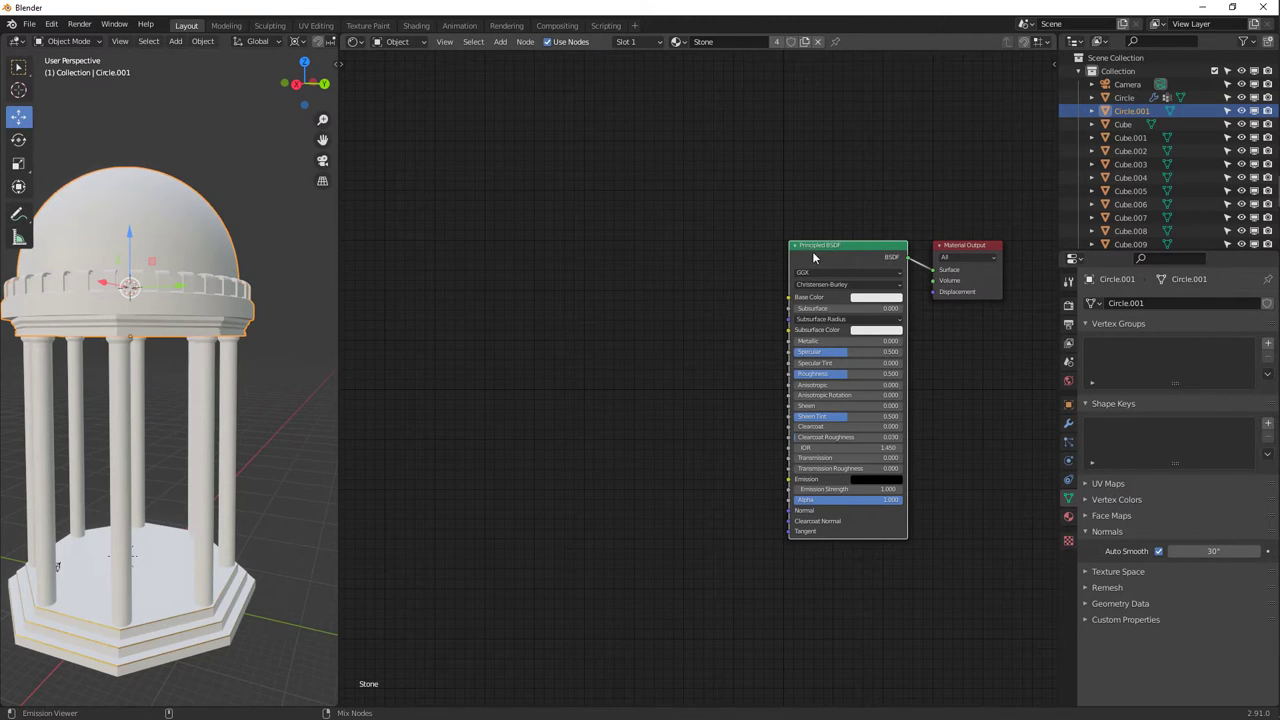
Start Node Wrangler's Principled Texture Setup on the Stone material's Principled BSDF and browse to the concrete 20 folder.
key("ctrl+shift+t")
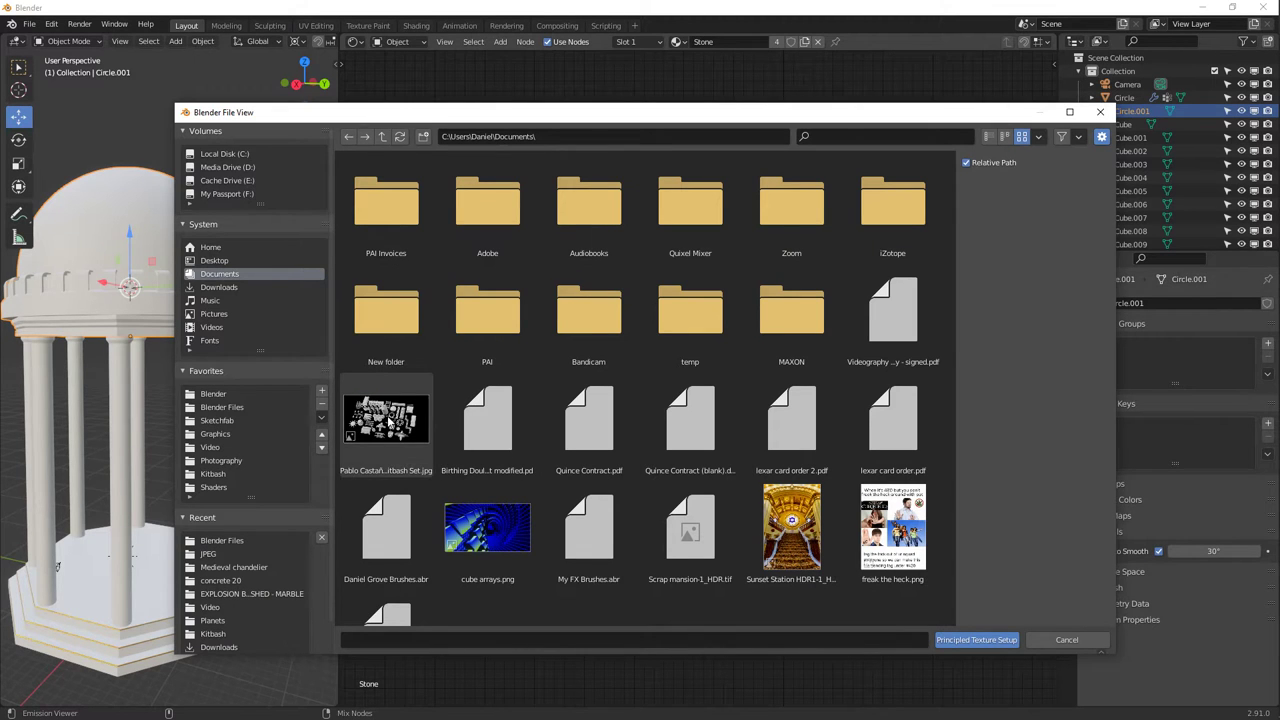
left_click_drag(466, 114, 450, 94)
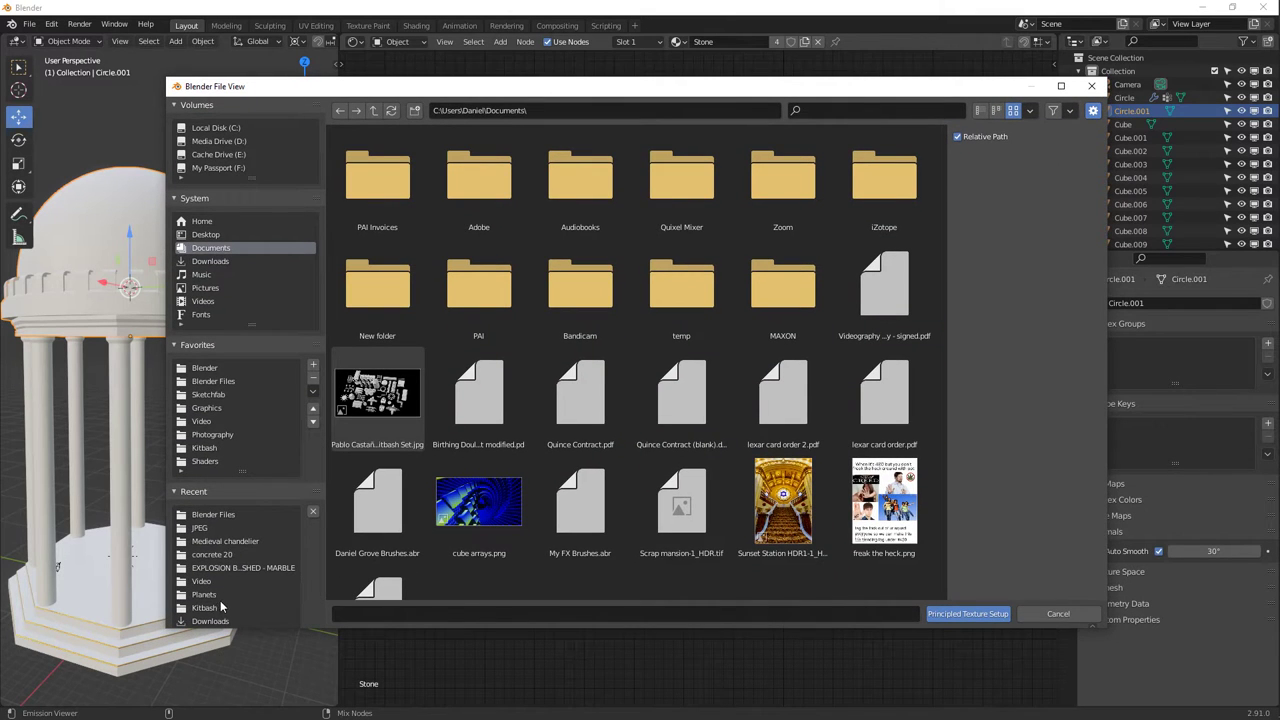
left_click(225, 553)
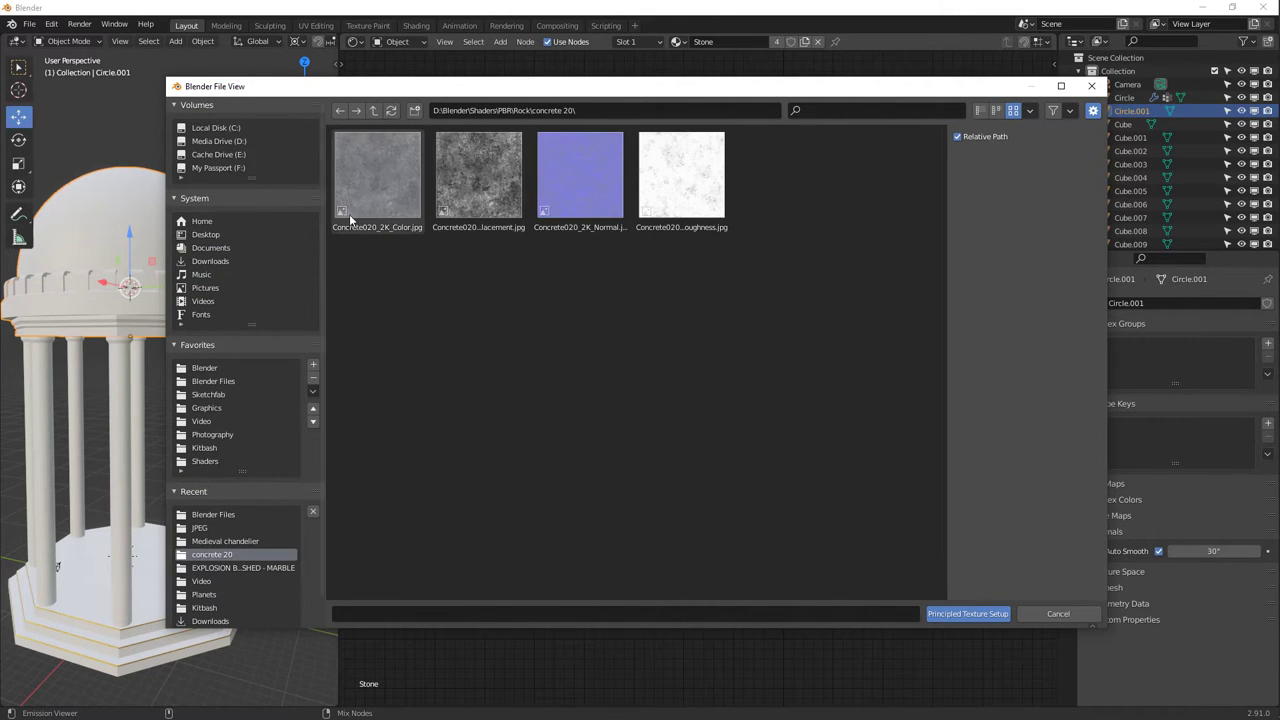
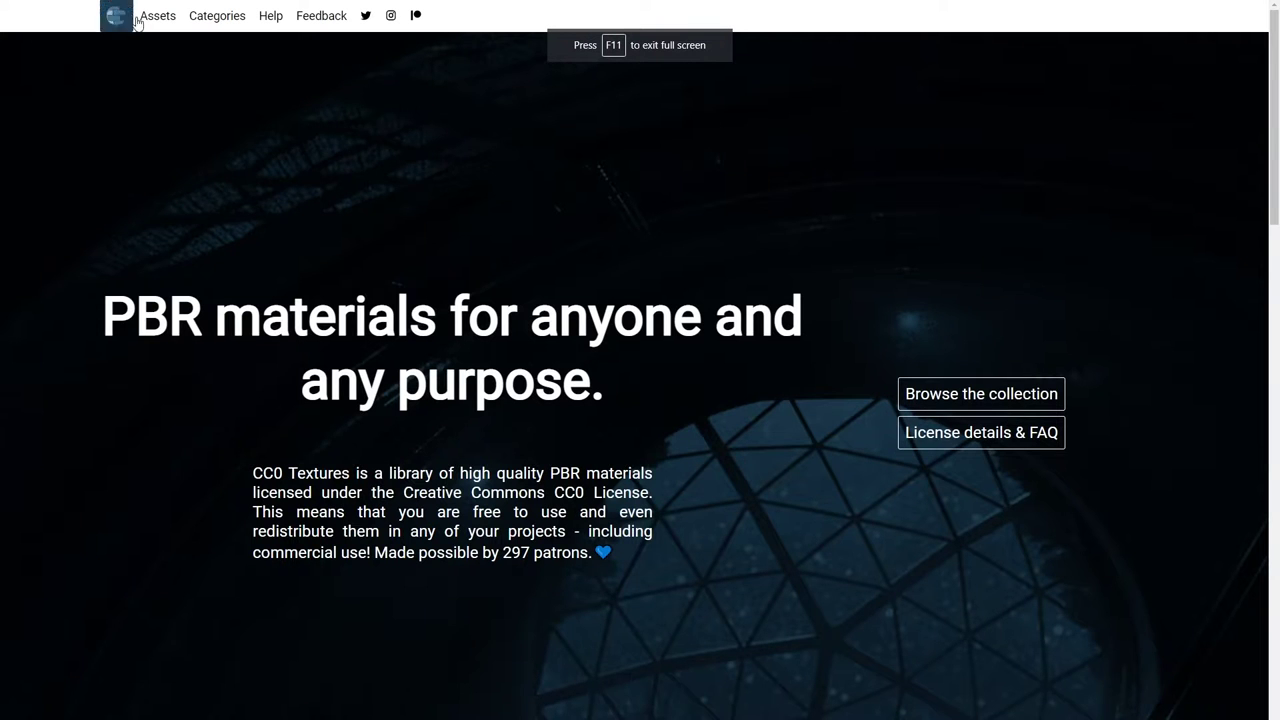
Switch to the CC0 Textures website and look up the concrete 020 material among its assets.
left_click(160, 18)
left_click(447, 60)
type("concrete 020")
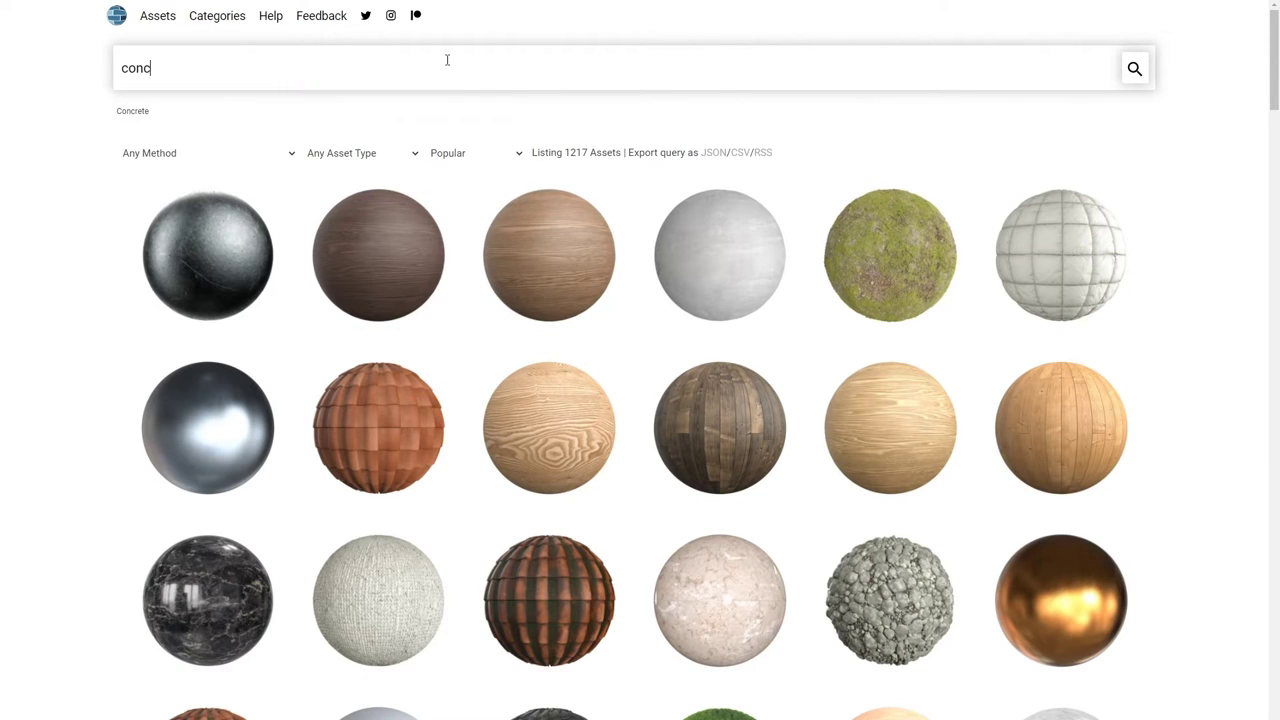
key("Return")
left_click(700, 252)
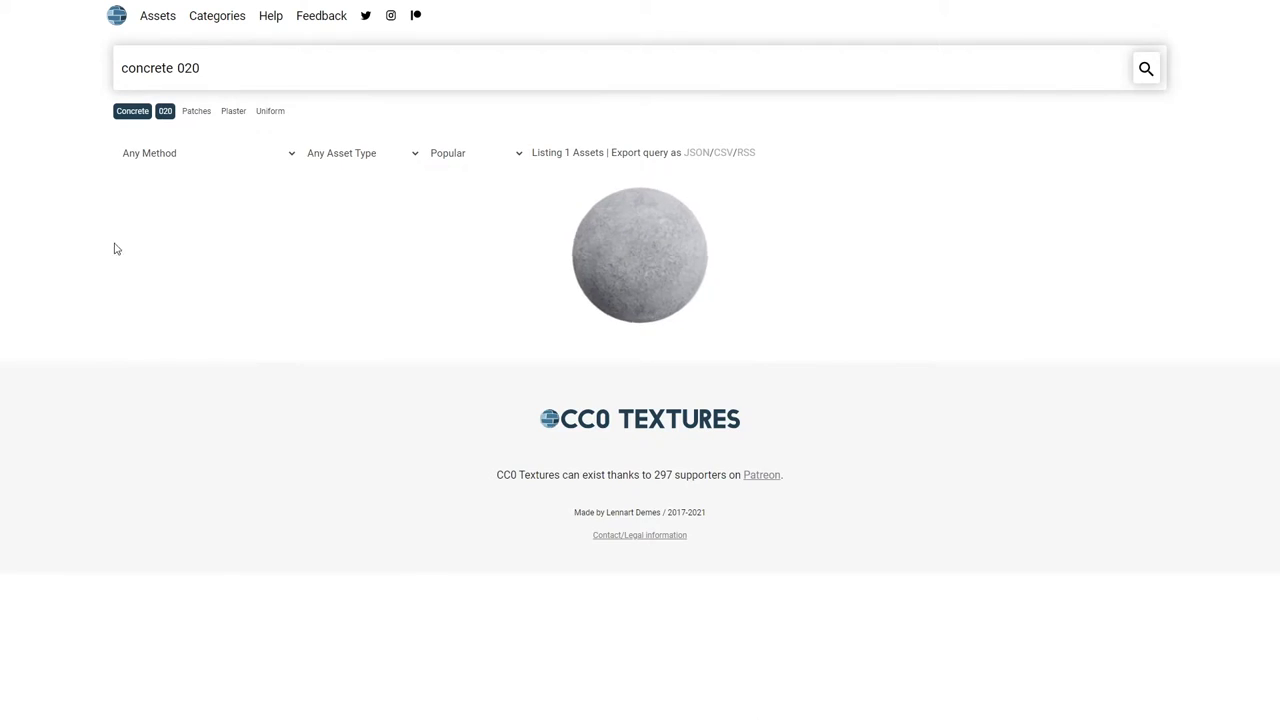
scroll(90, 246, "down", 5)
scroll(90, 246, "up", 5)
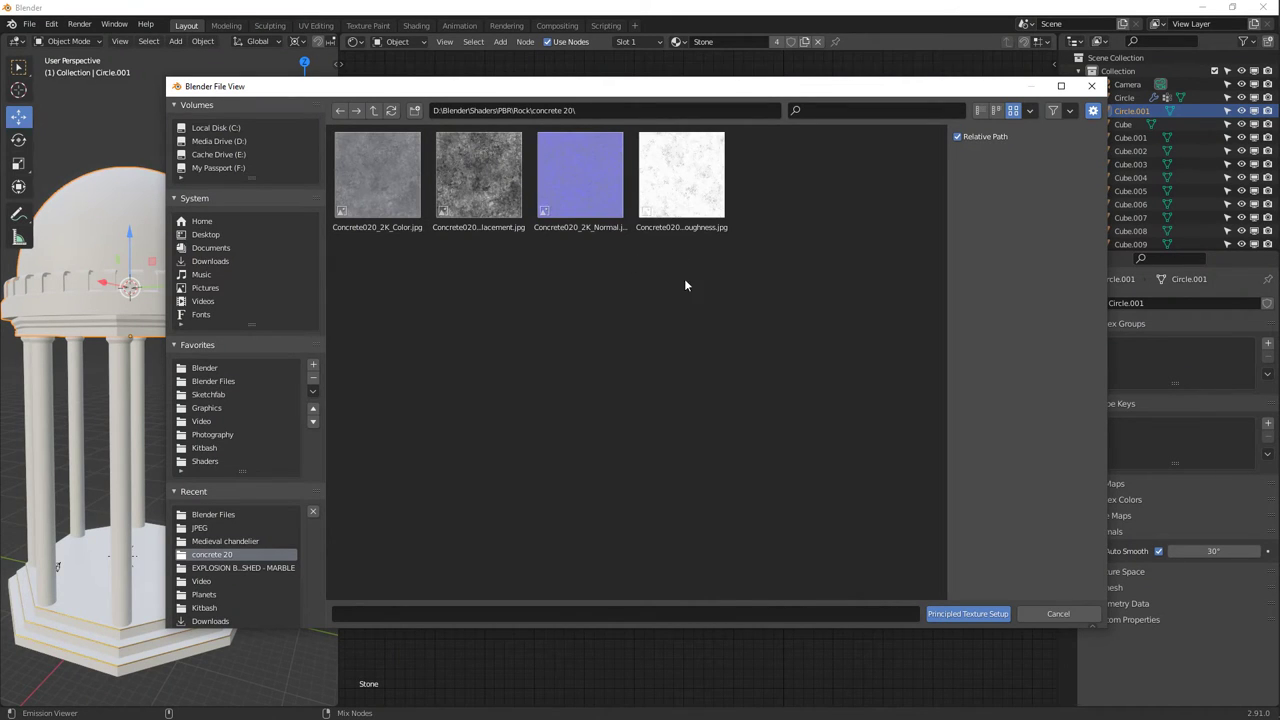
Load all four Concrete020_2K maps (Color, Displacement, Normal and Roughness) into the Stone material with Principled Texture Setup.
left_click(384, 190)
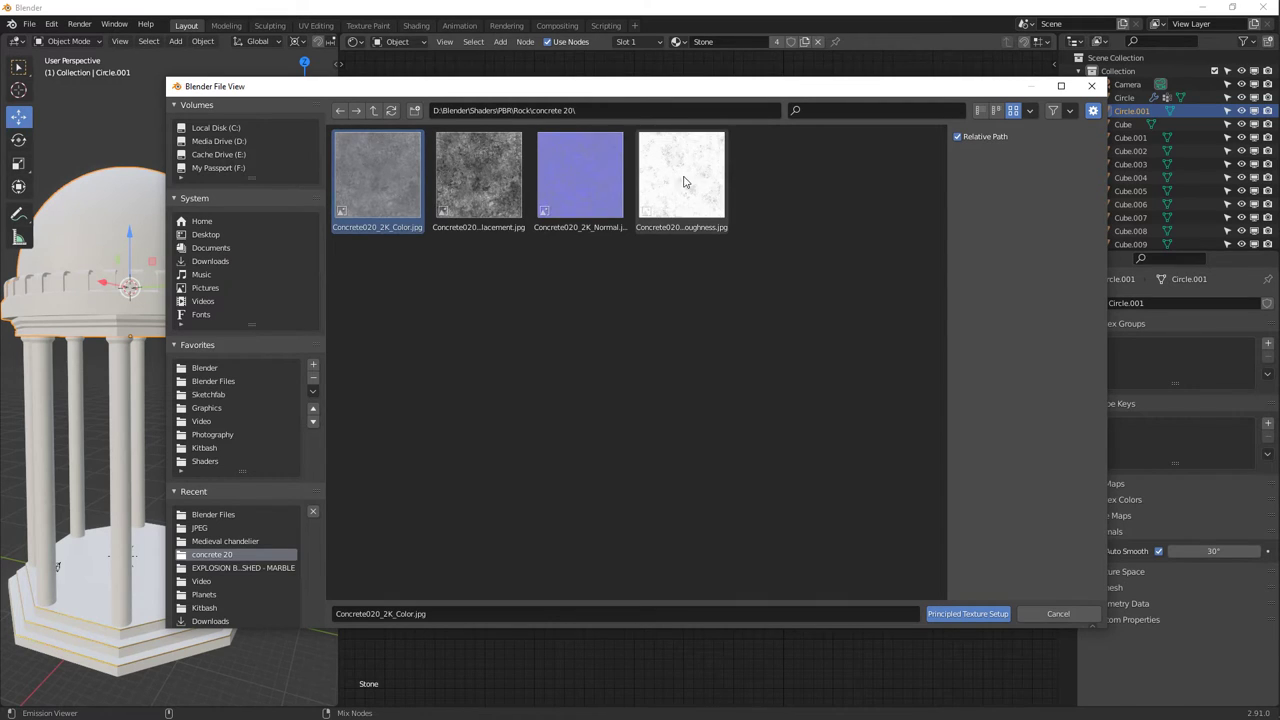
left_click(672, 199, "shift")
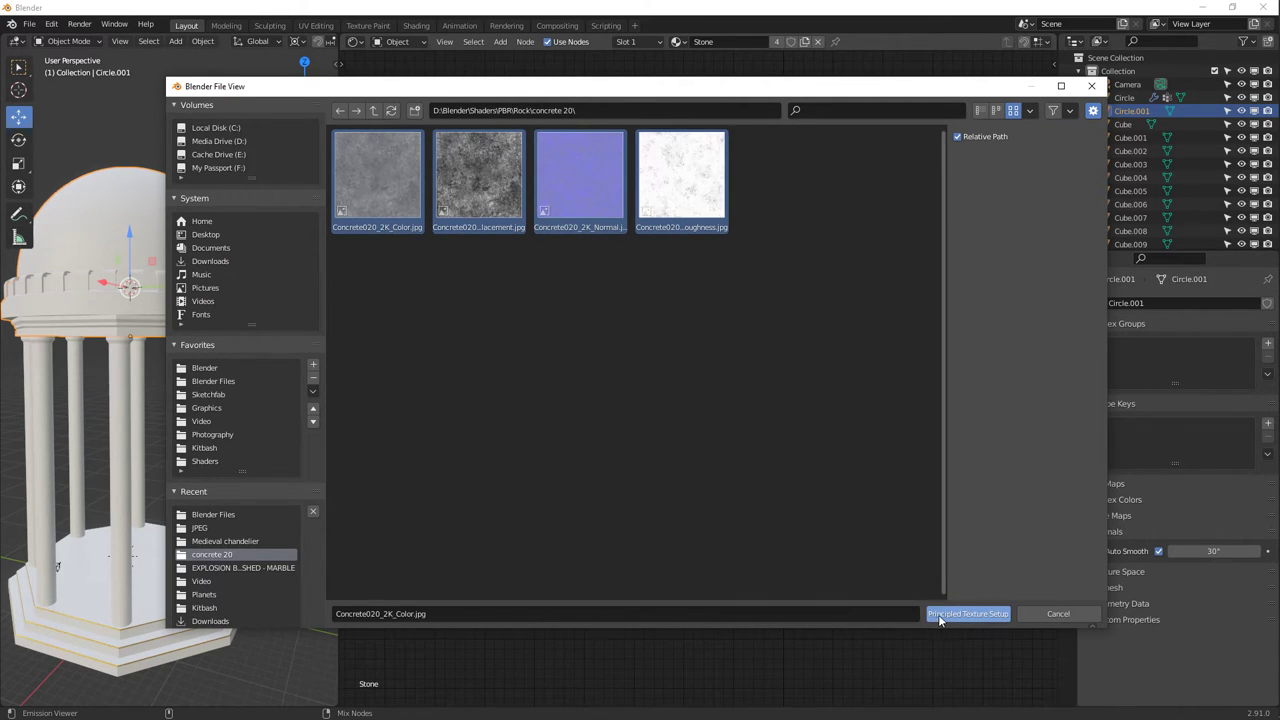
left_click(977, 615)
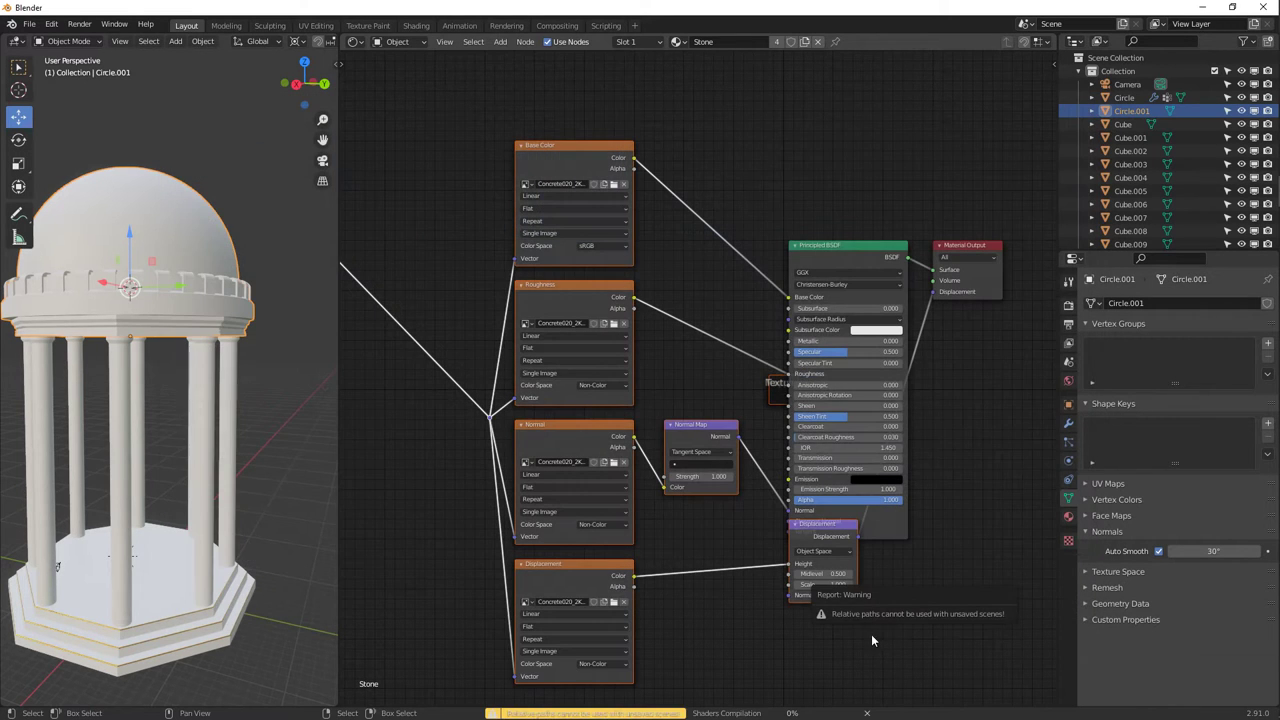
left_click(662, 347)
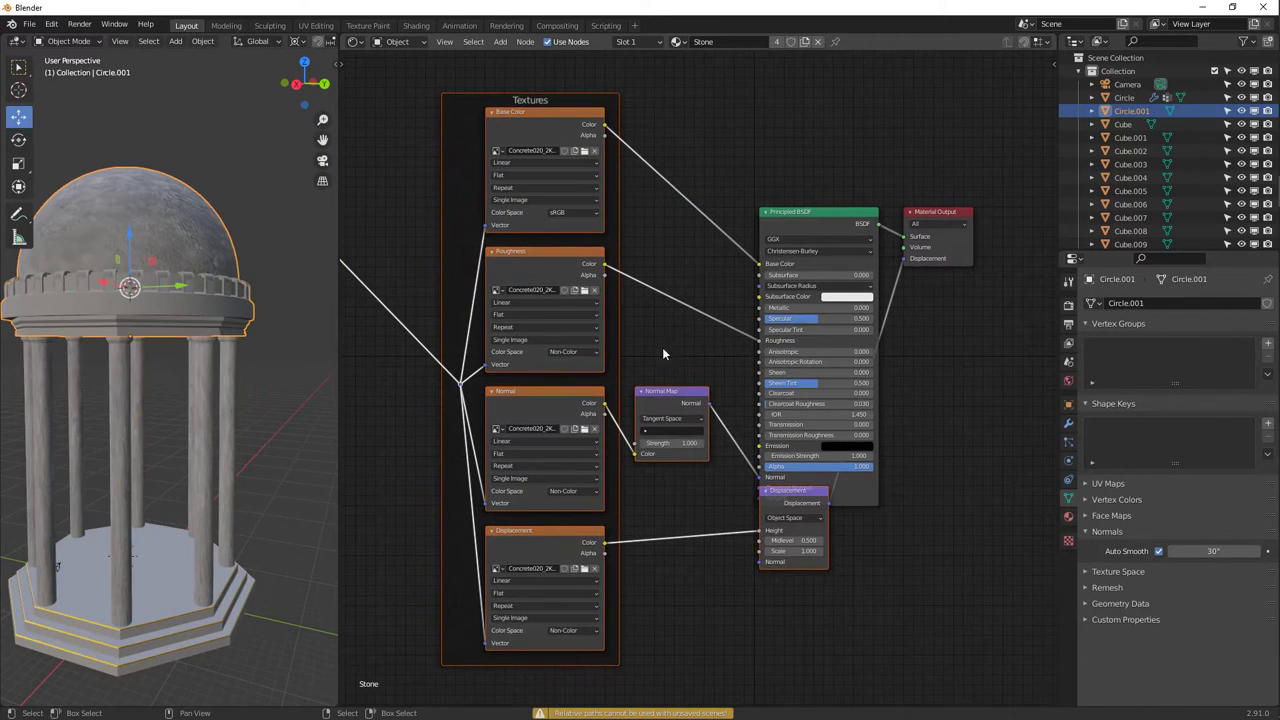
Delete the Displacement vector node between the displacement texture and the Material Output.
left_click(818, 500)
key("h")
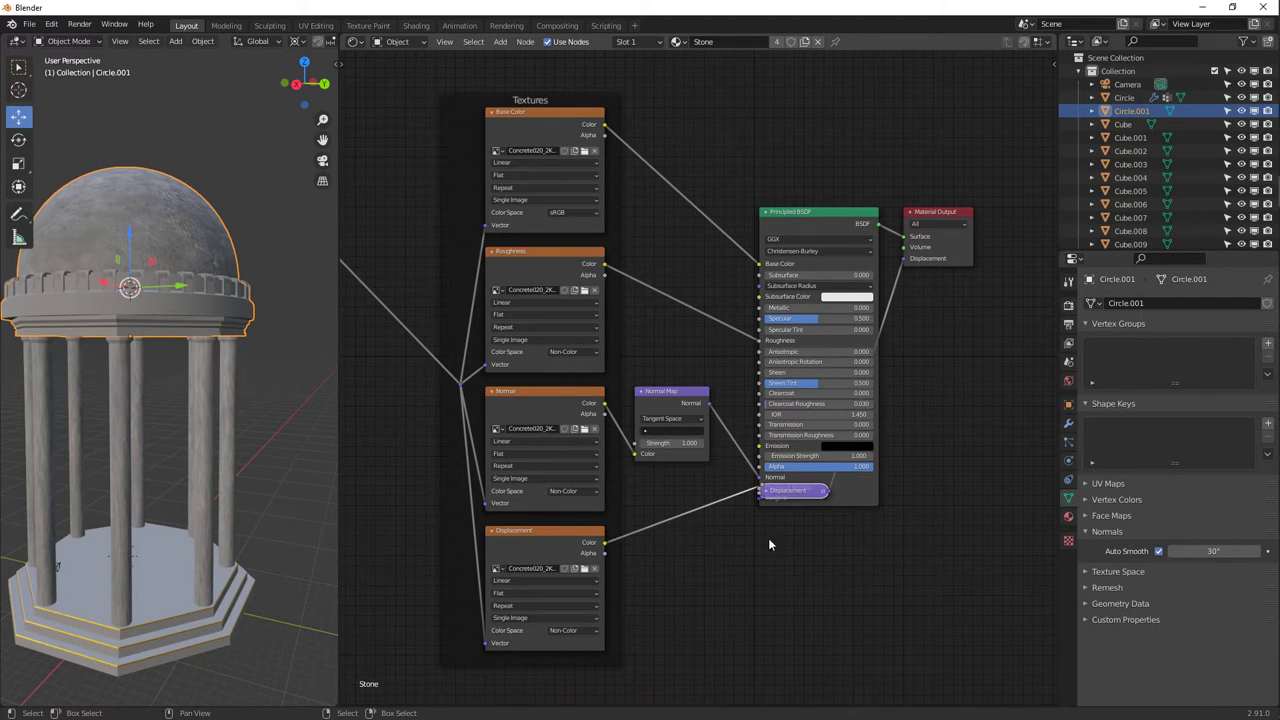
key("x")
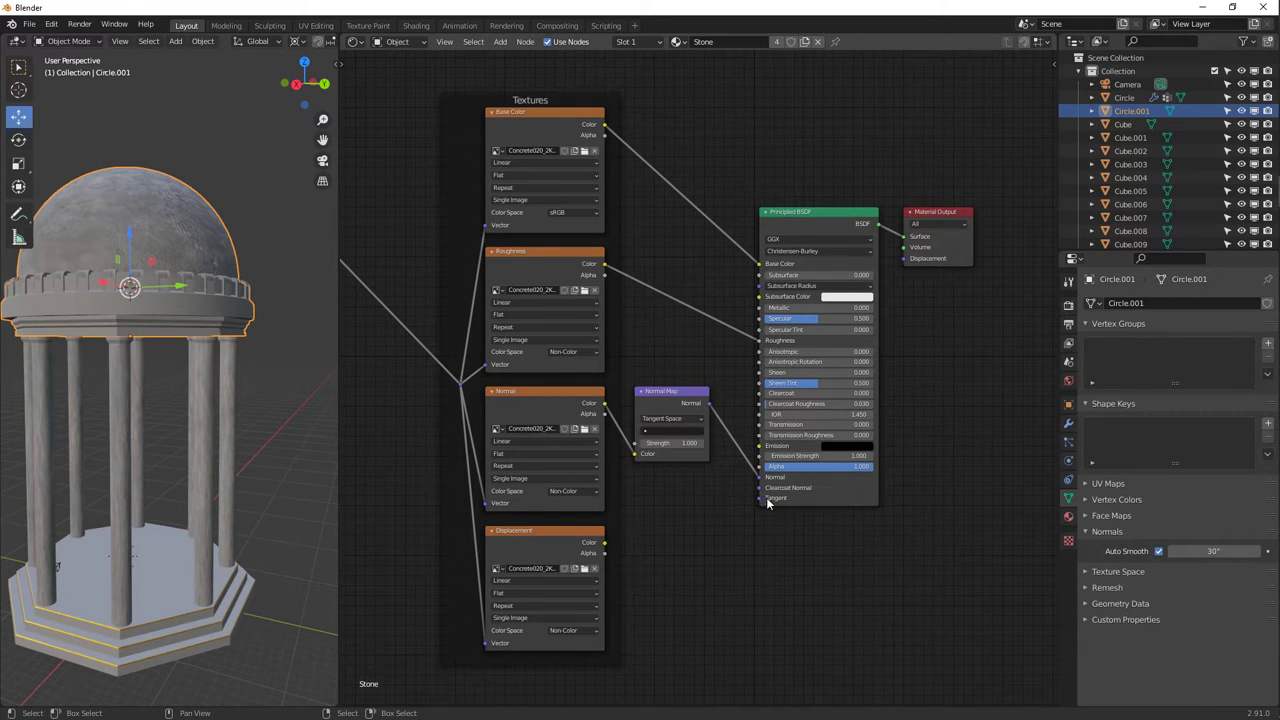
Add a Bump node and insert it on the link between the Normal Map and the Principled BSDF's Normal input.
key("shift+a")
left_click(698, 497)
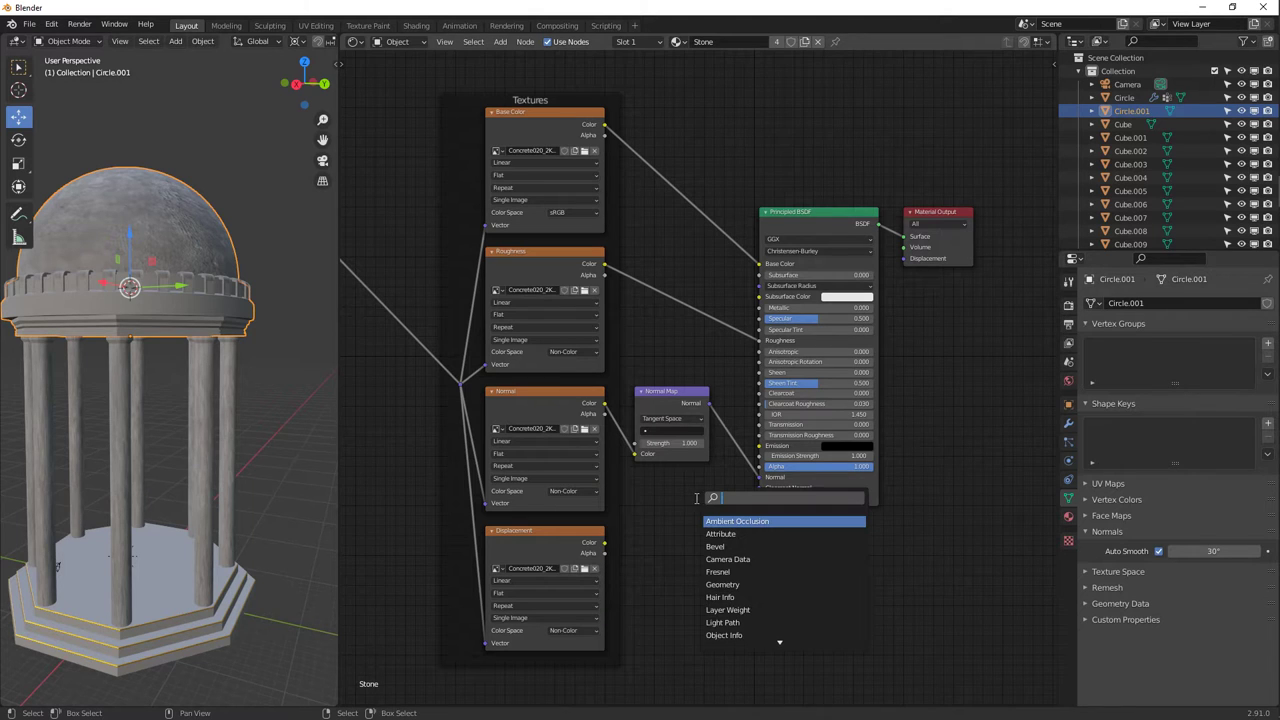
type("bump")
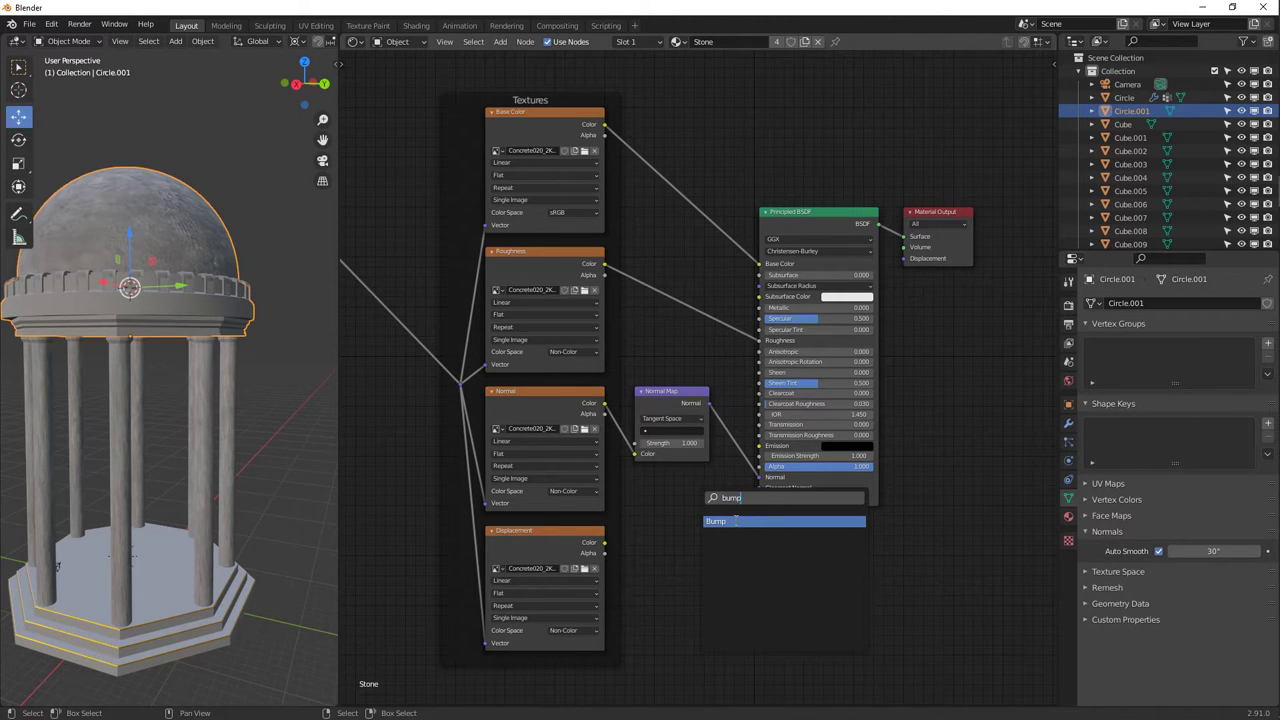
left_click(735, 521)
left_click(778, 480)
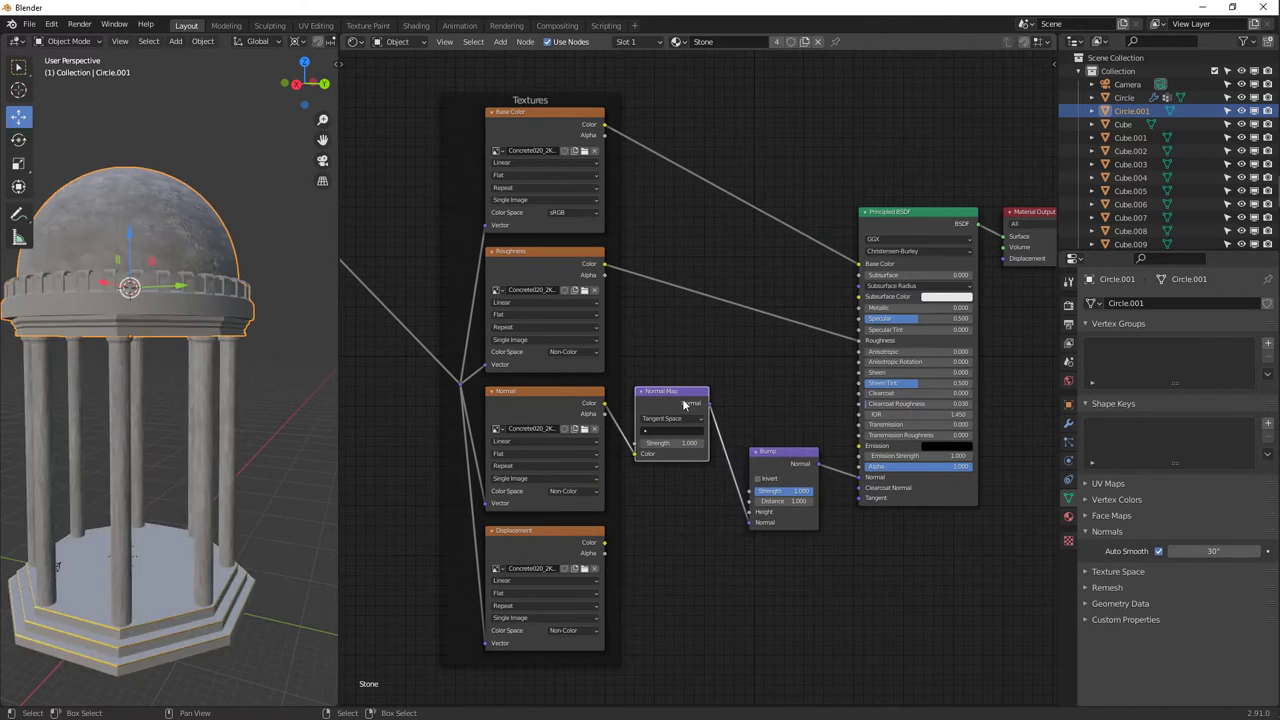
Connect the Displacement texture's Color output to the Bump node's Height input and widen the 3D viewport.
left_click_drag(604, 543, 750, 514)
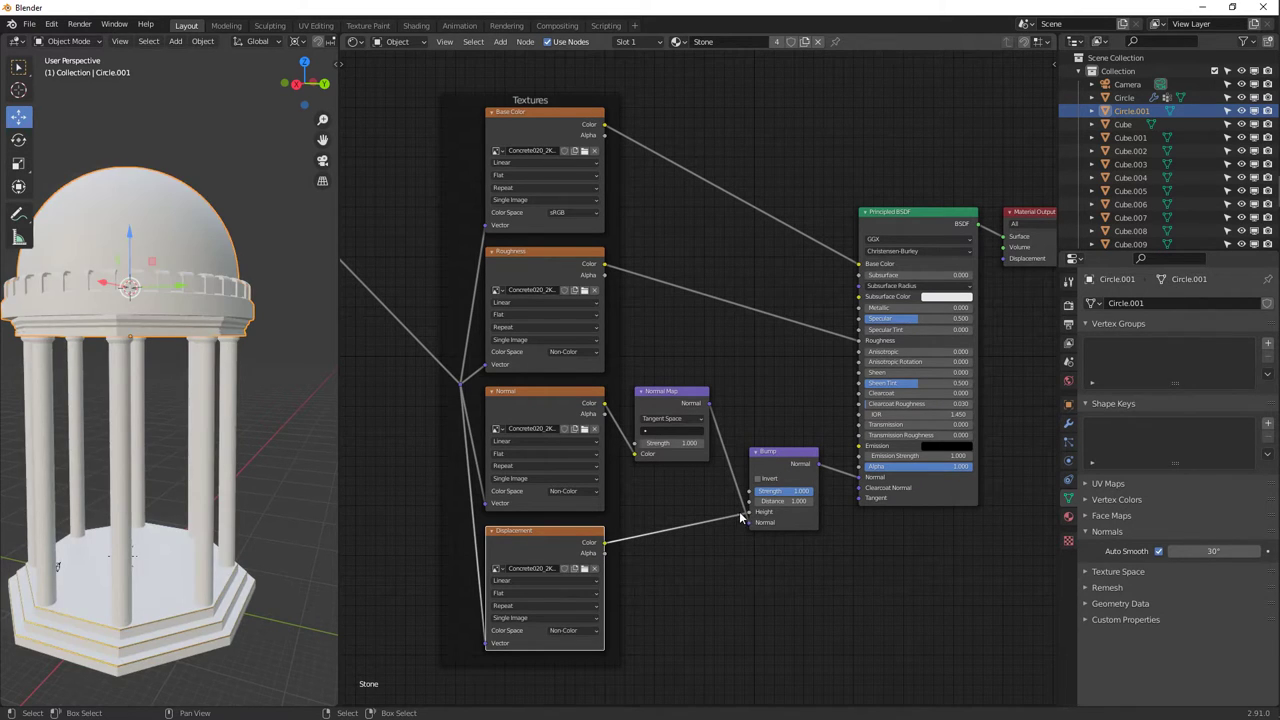
middle_click_drag(254, 234, 332, 246, "shift")
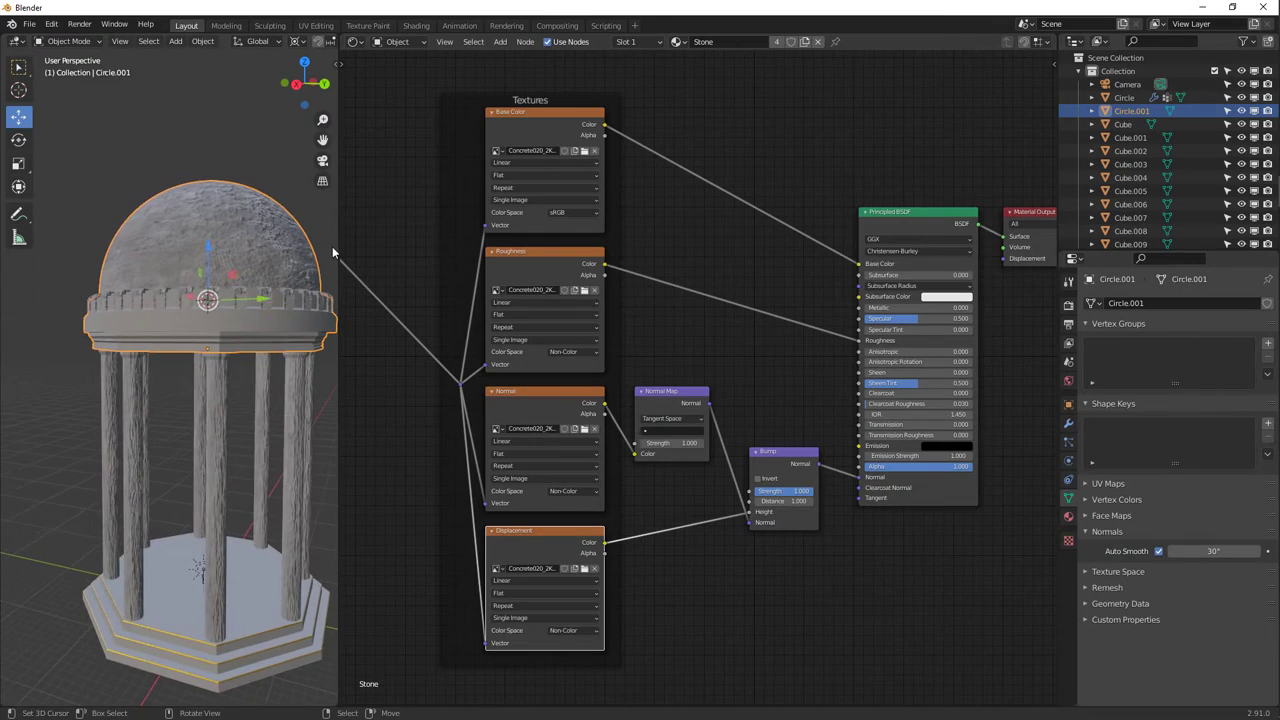
left_click_drag(338, 246, 642, 240)
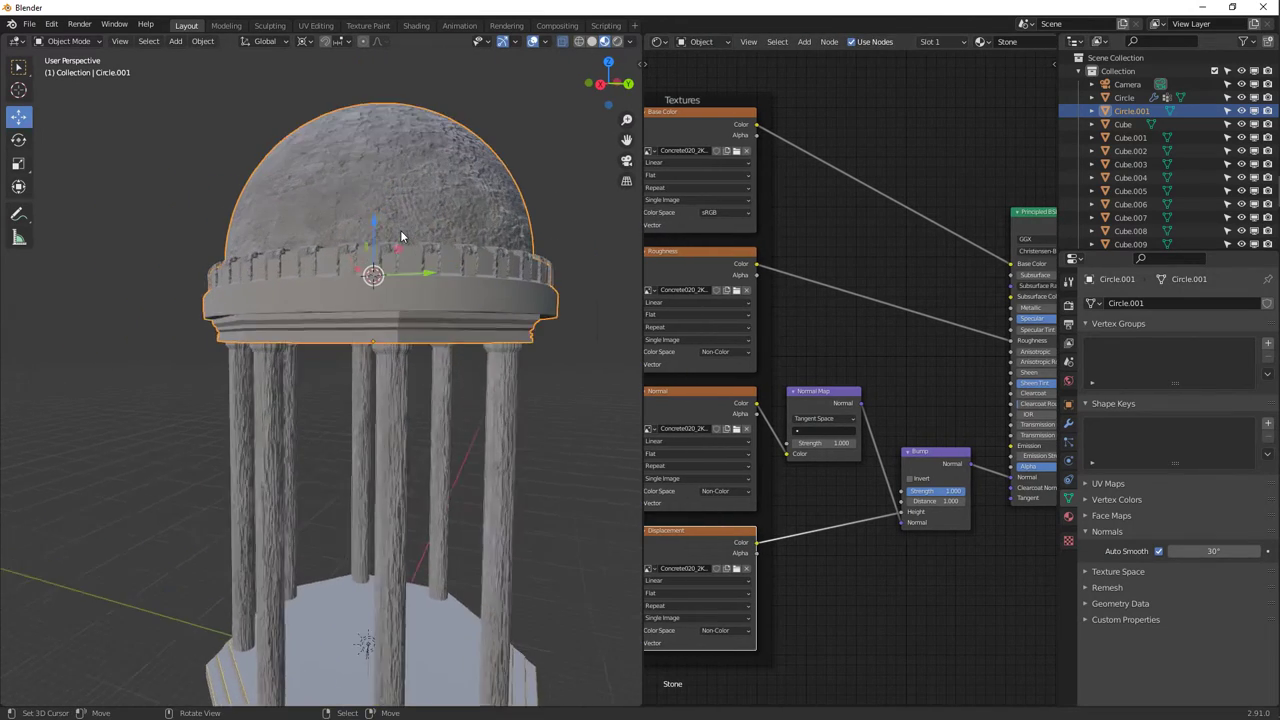
scroll(400, 236, "up", 4)
middle_click_drag(330, 470, 408, 366)
middle_click_drag(458, 297, 634, 303)
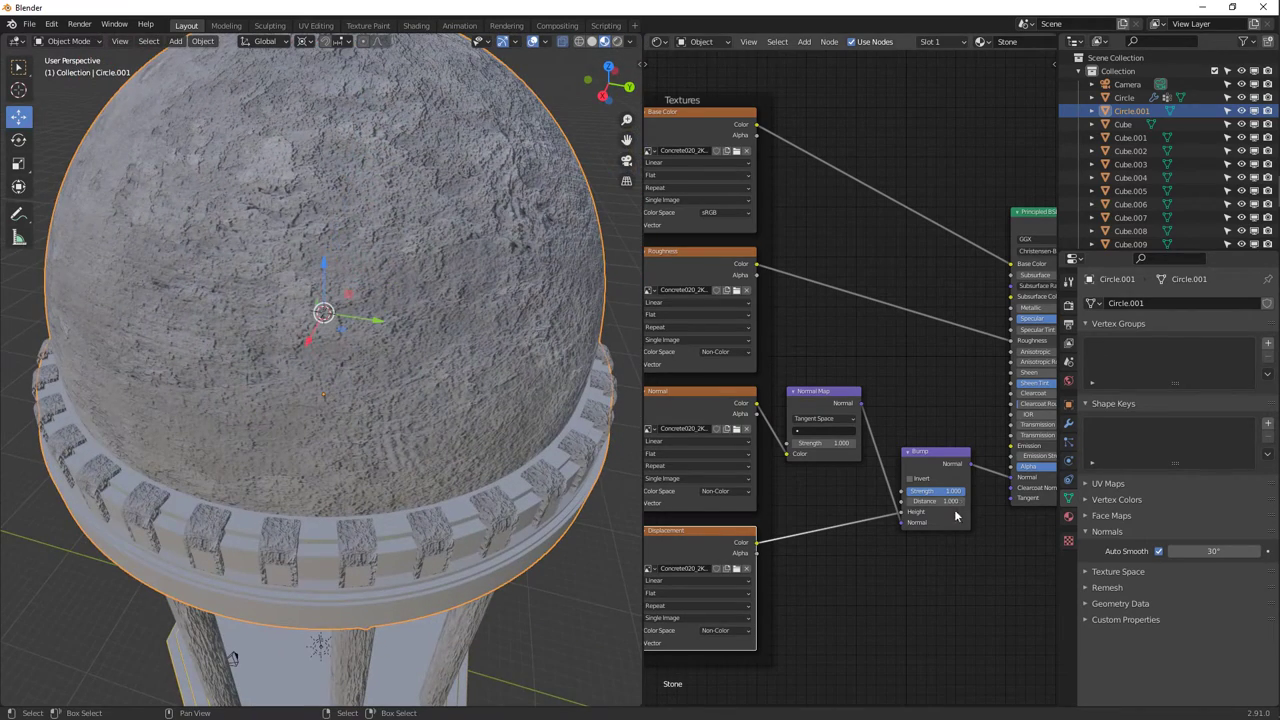
Set the Bump node's Strength to 0.5 and Distance to 0.1.
left_click(936, 490)
type("0.5")
key("Tab")
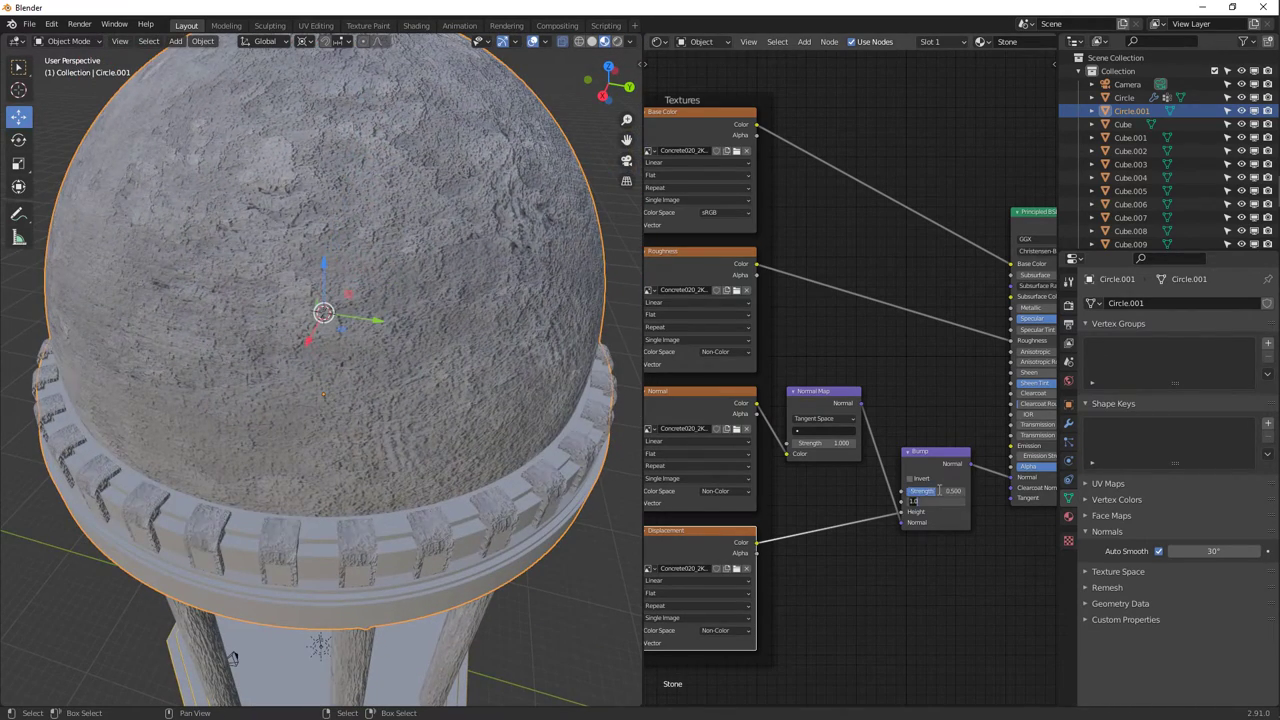
type("0.1")
key("Return")
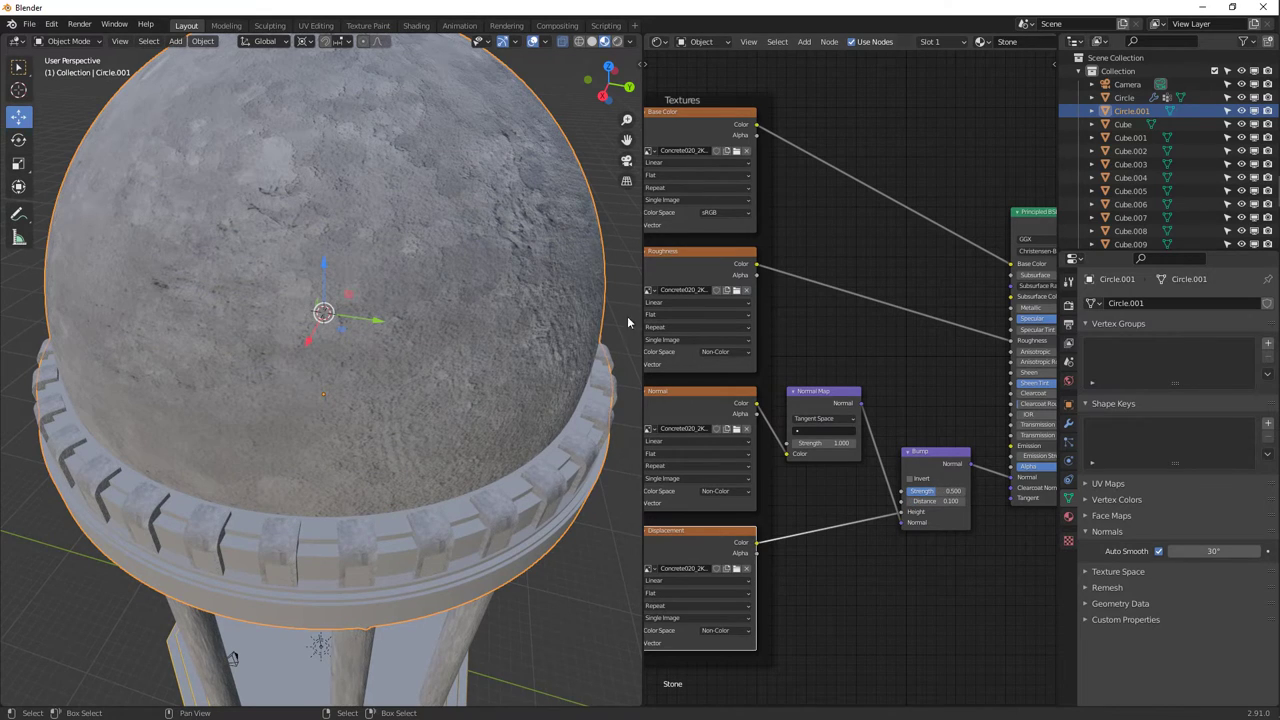
Lower the Bump node's Strength to 0.2.
middle_click_drag(627, 316, 464, 357)
left_click(943, 490)
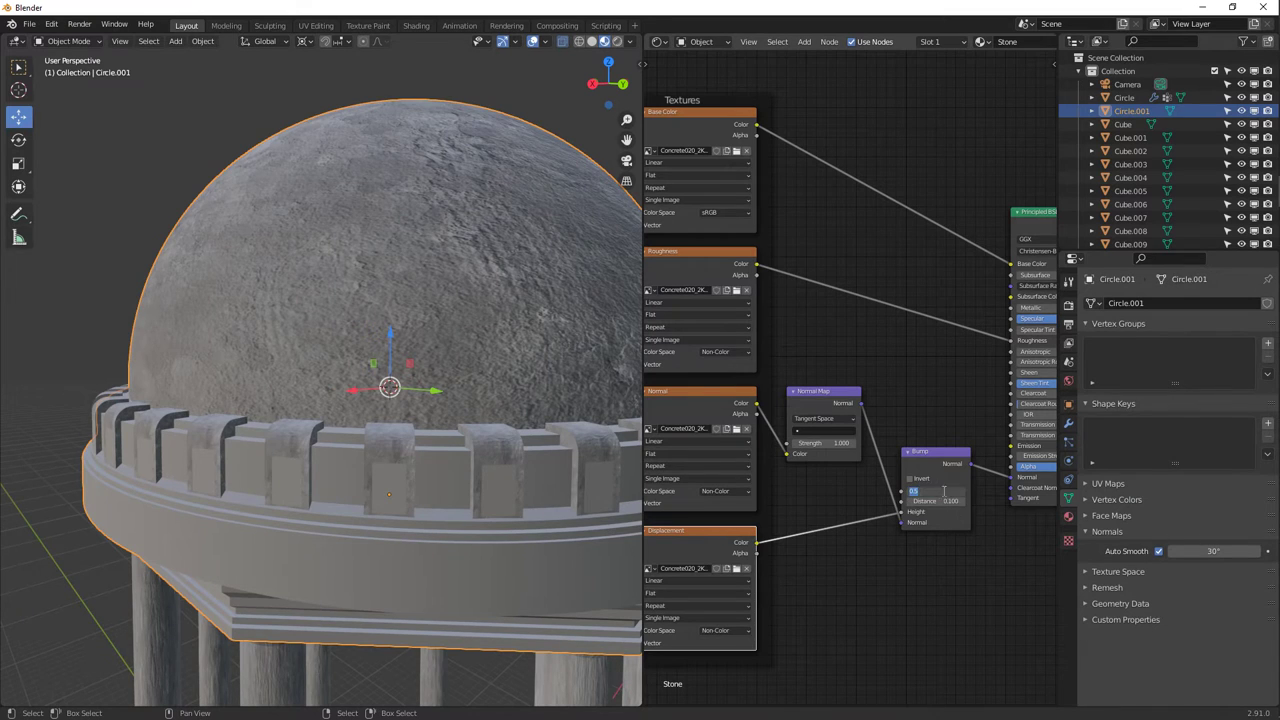
type("0.2")
key("Return")
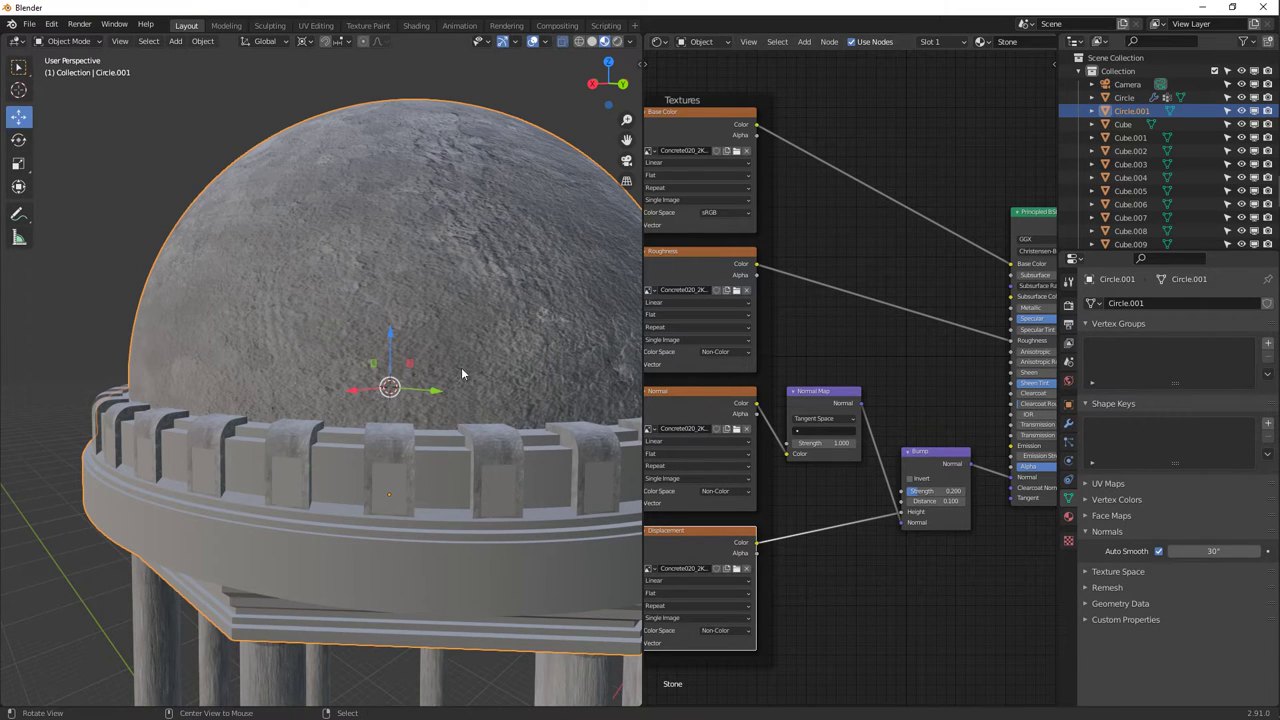
middle_click_drag(461, 367, 500, 417)
Display the dome object's material settings and examine the stone texture on the ring and cornice below the dome.
left_click(1068, 516)
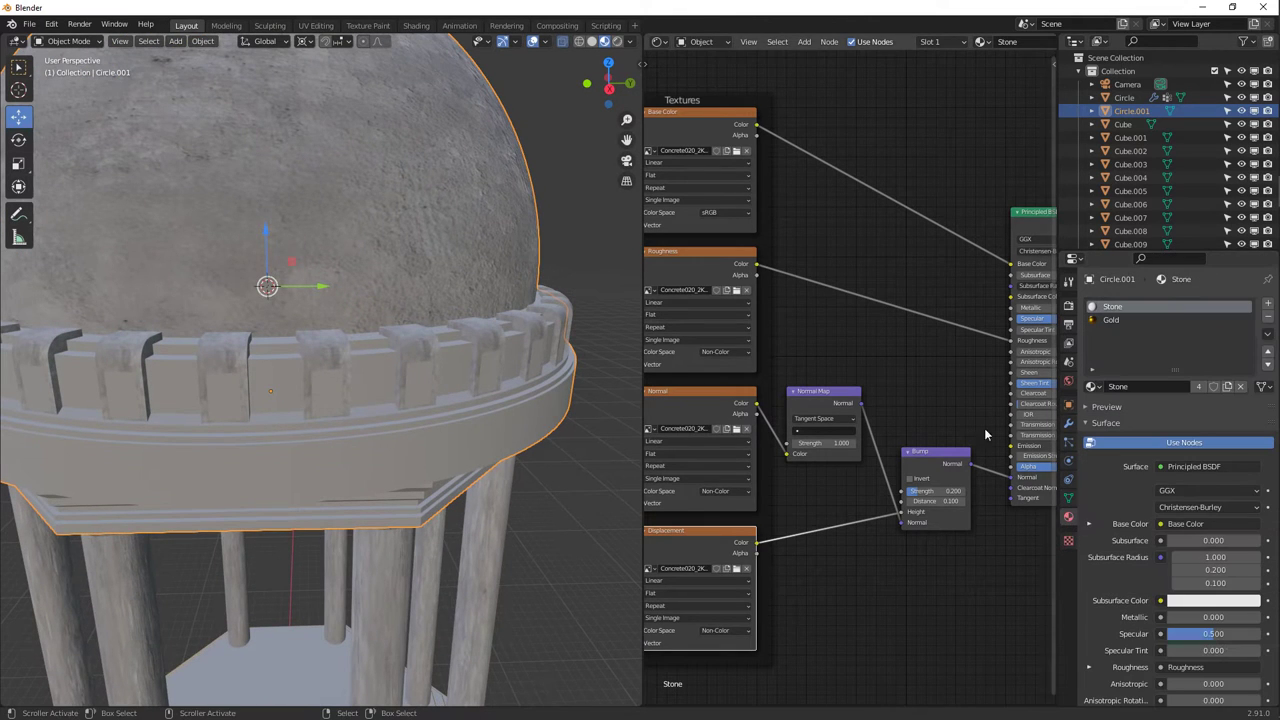
middle_click_drag(489, 432, 490, 343)
key("Tab")
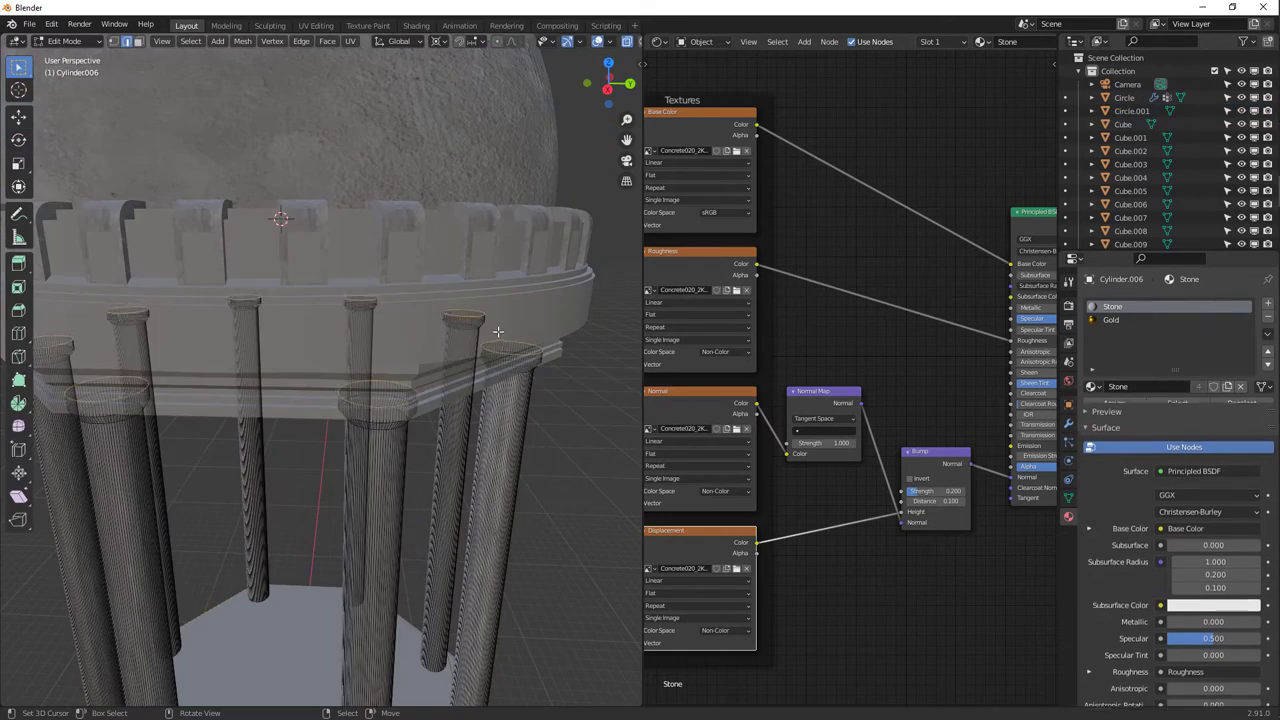
key("Tab")
key("Tab")
scroll(507, 333, "up", 2)
key("Tab")
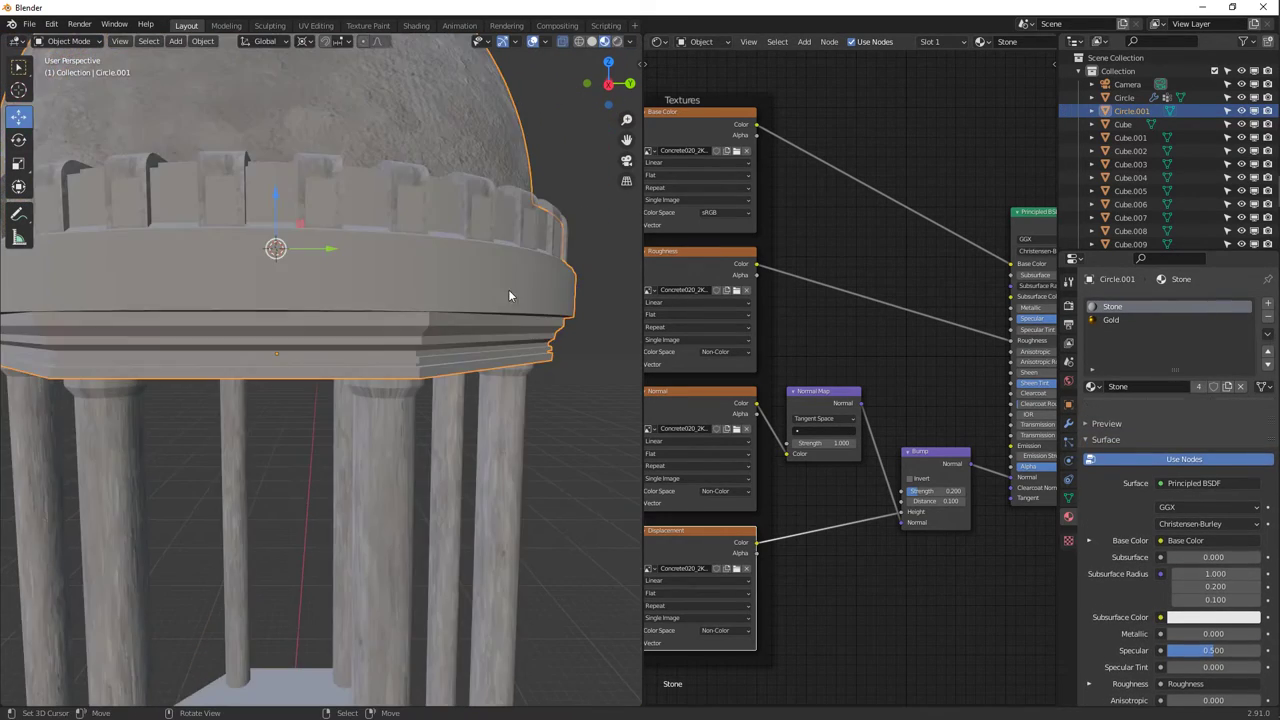
scroll(520, 296, "up", 2)
scroll(549, 295, "down", 1)
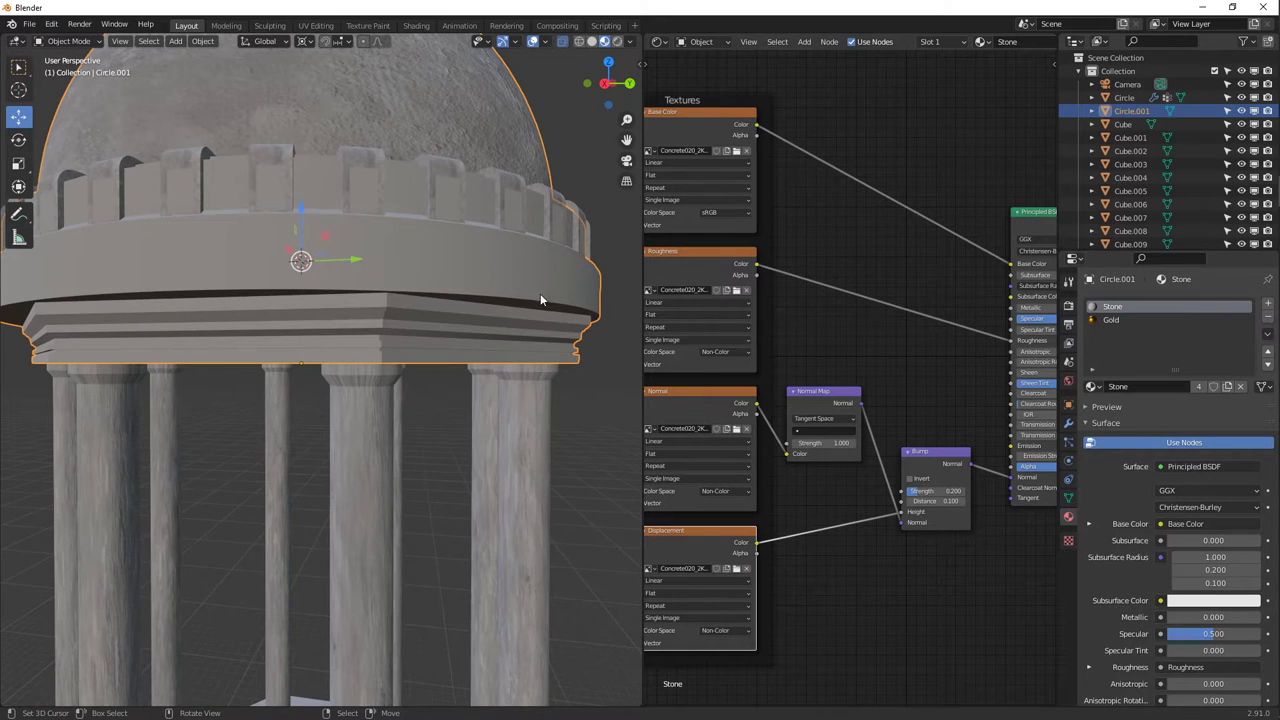
scroll(553, 360, "down", 2)
Select all linked faces of the ring beneath the dome with X-ray off and unwrap them with Smart UV Project at a 66° angle limit.
key("Tab")
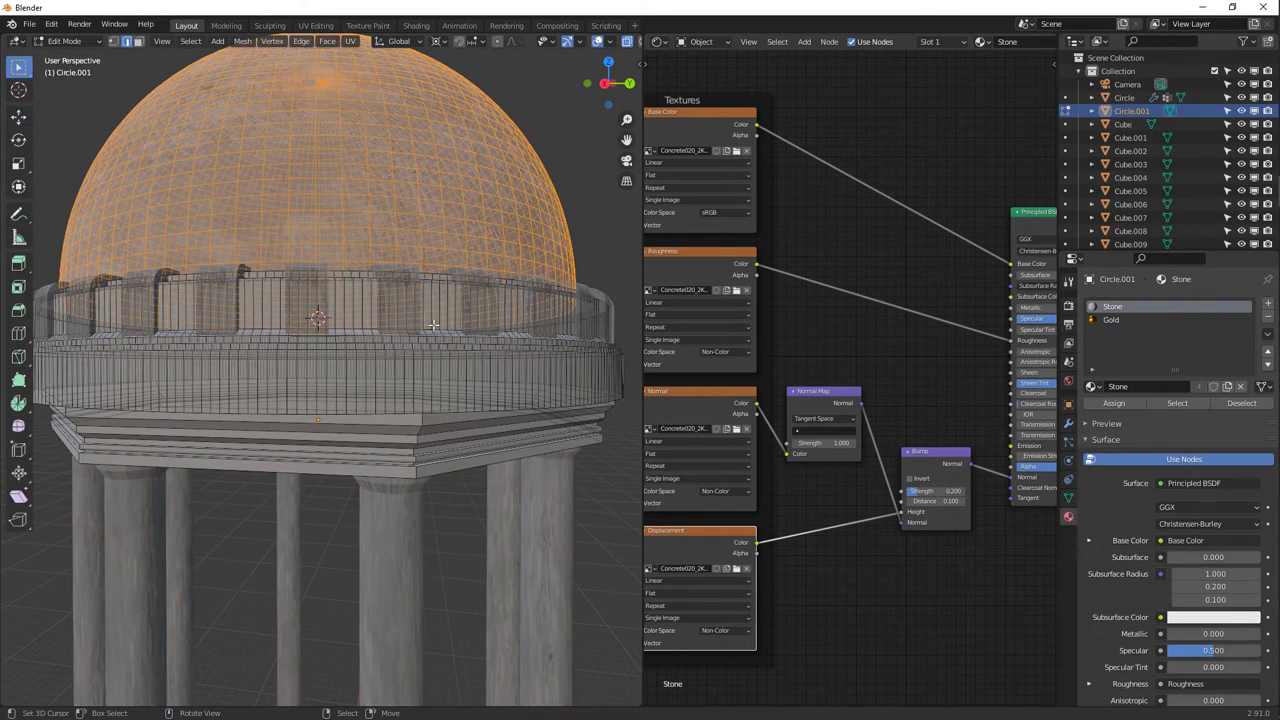
left_click(138, 41)
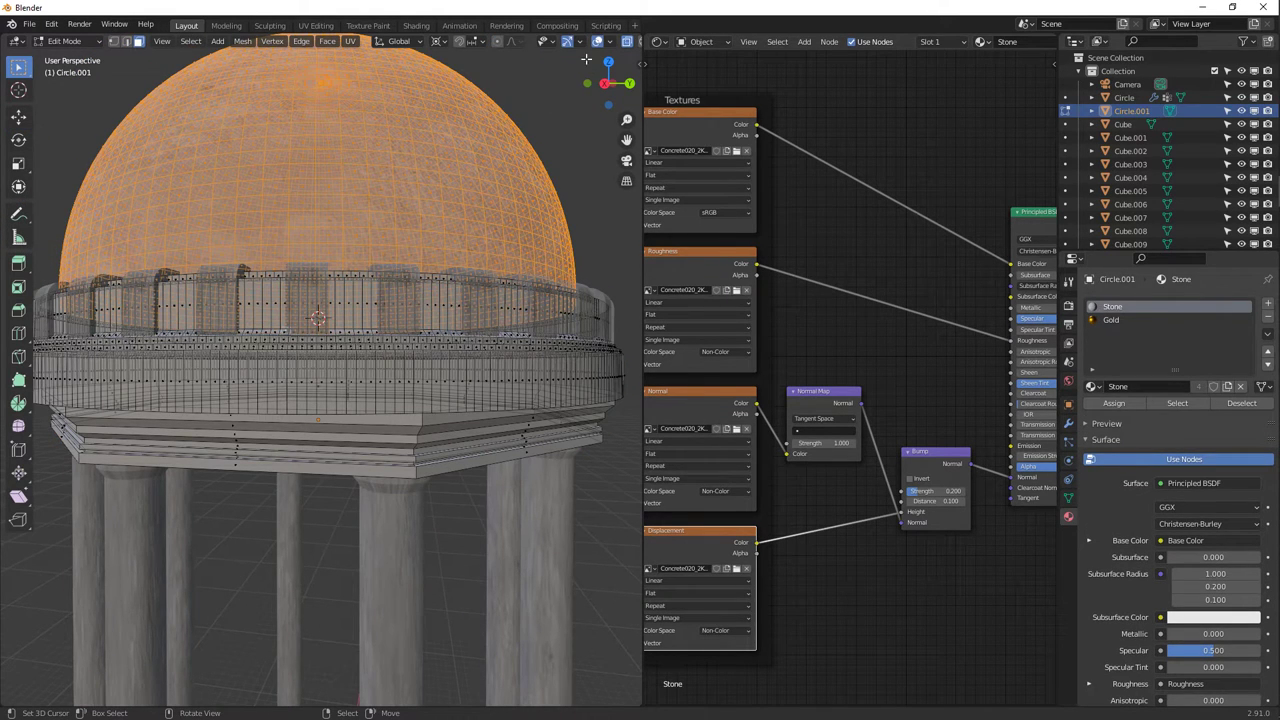
left_click(626, 43)
left_click(365, 363)
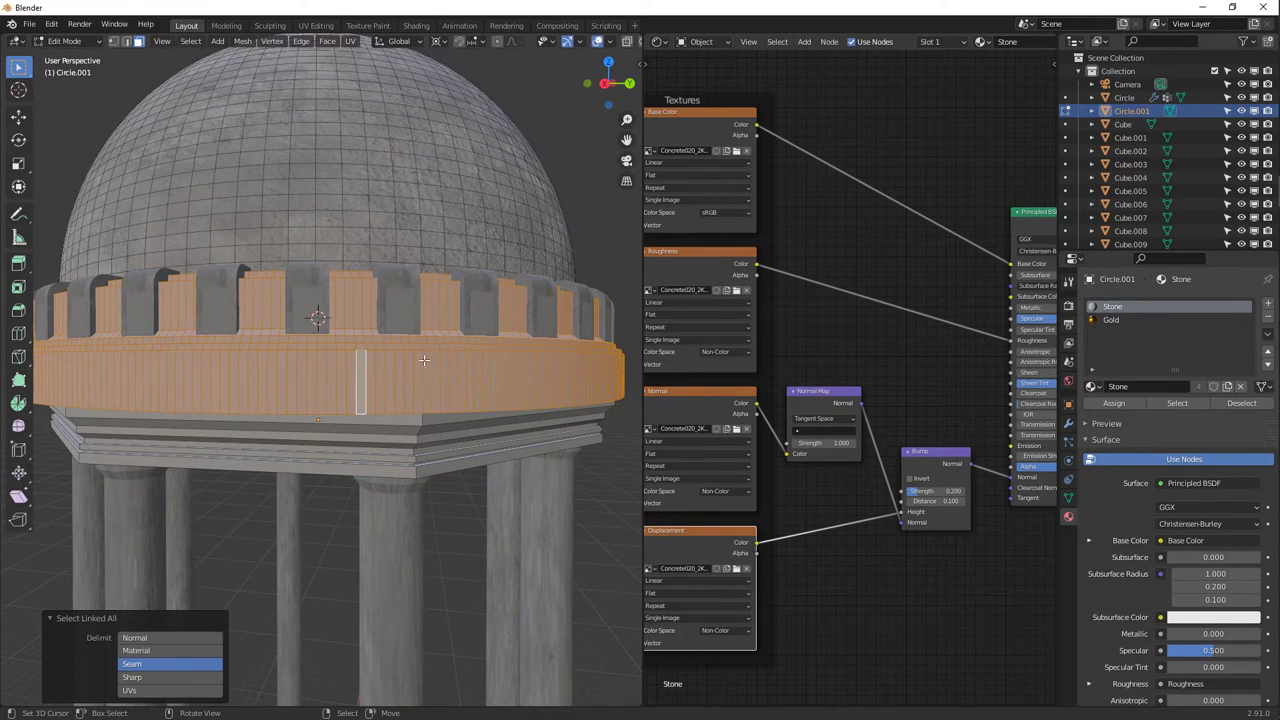
middle_click_drag(341, 385, 400, 379)
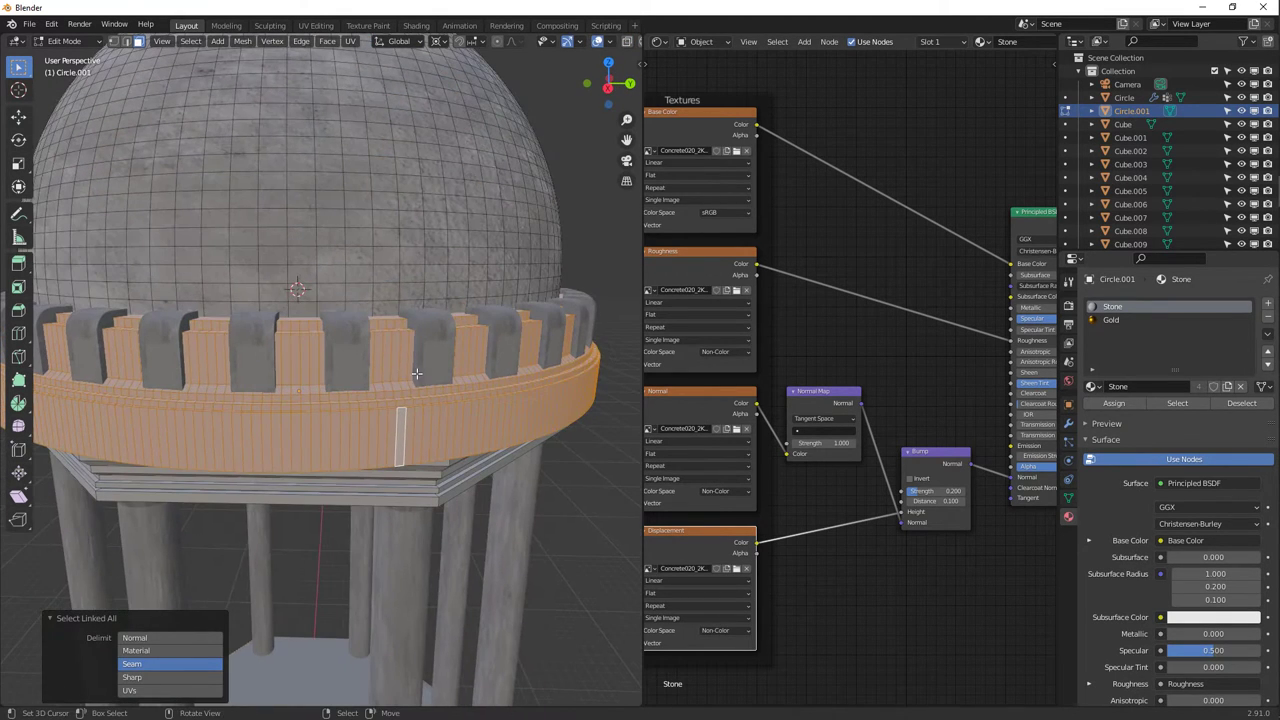
key("u")
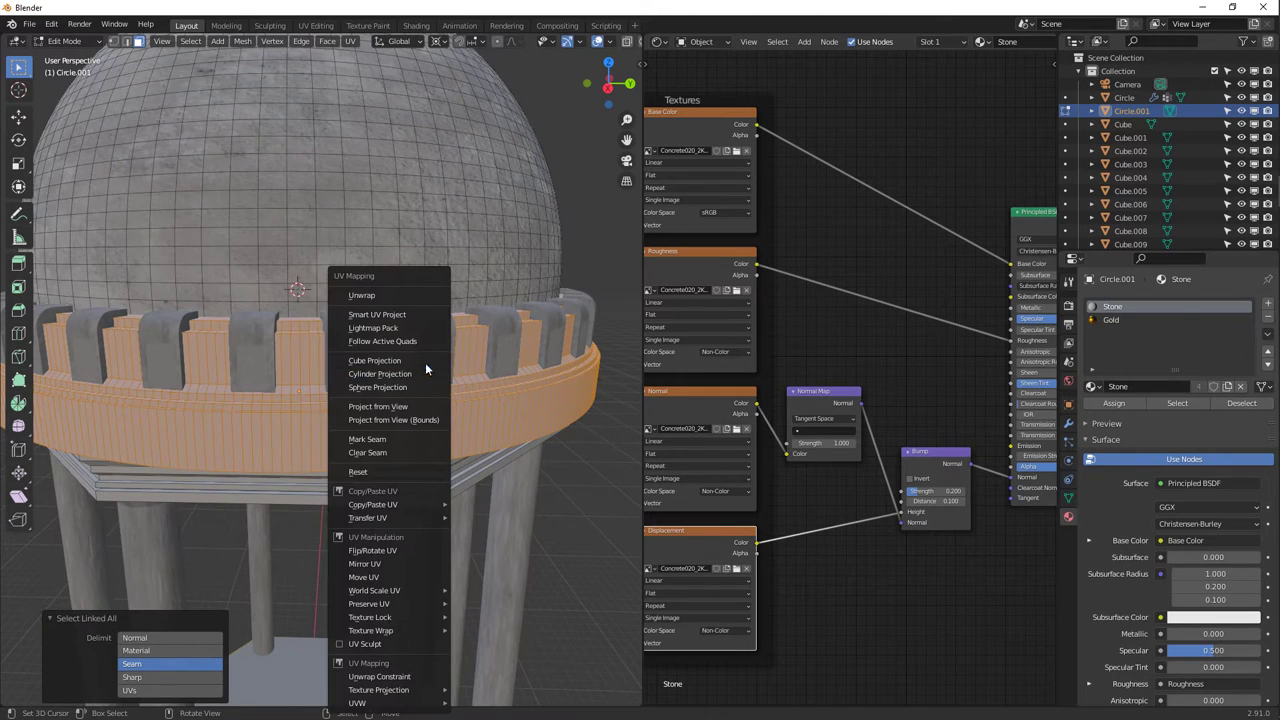
left_click(410, 317)
left_click(420, 420)
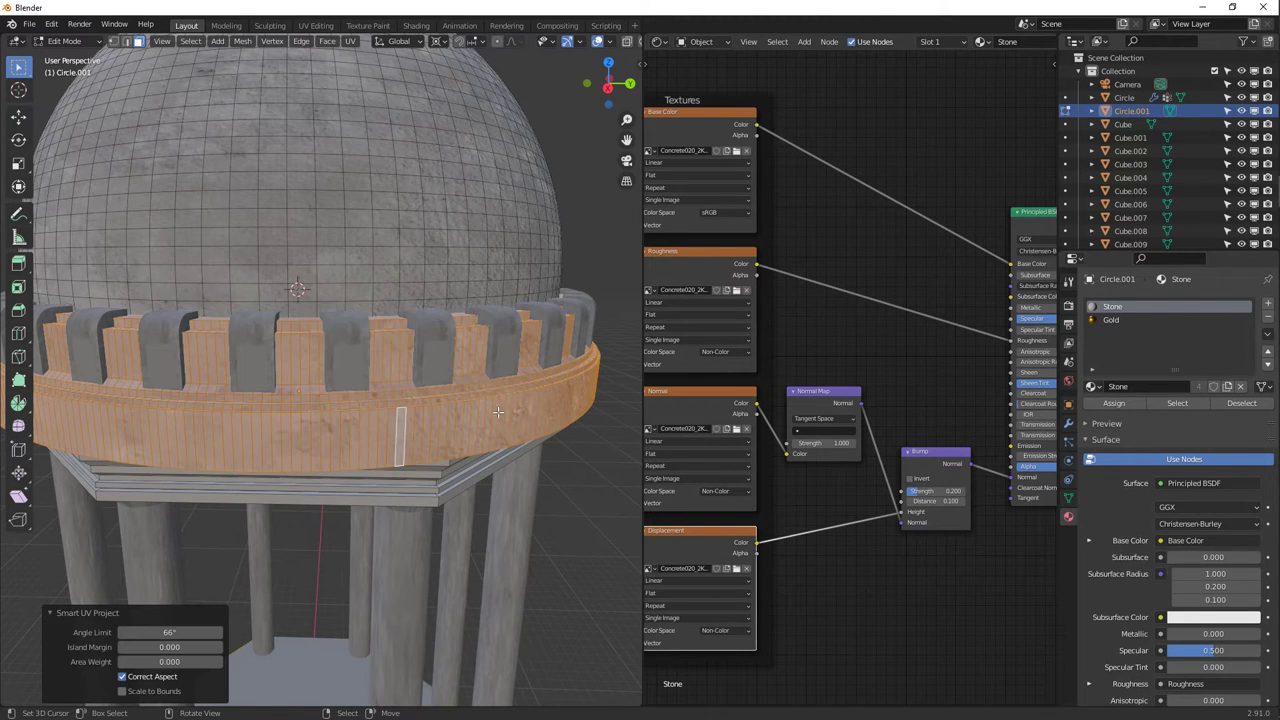
Change the node editor area to the UV Editor and show the ring's whole UV layout.
left_click(656, 42)
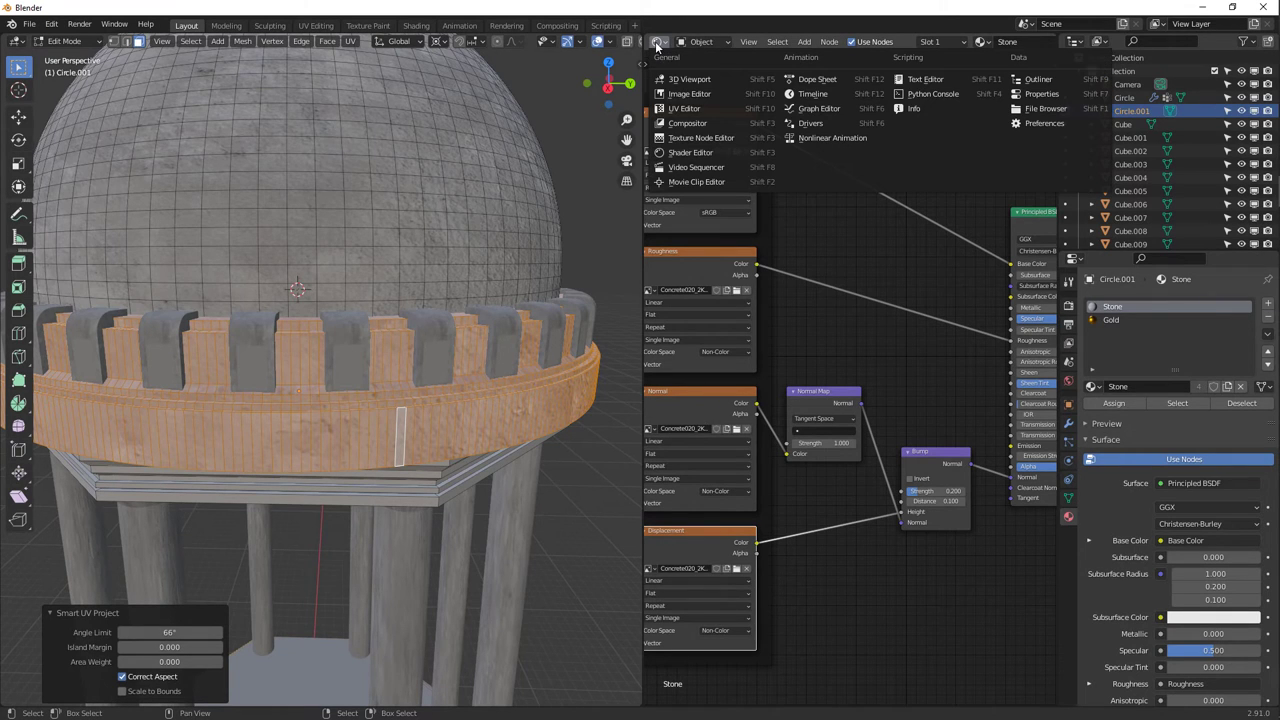
left_click(674, 110)
scroll(735, 241, "down", 3)
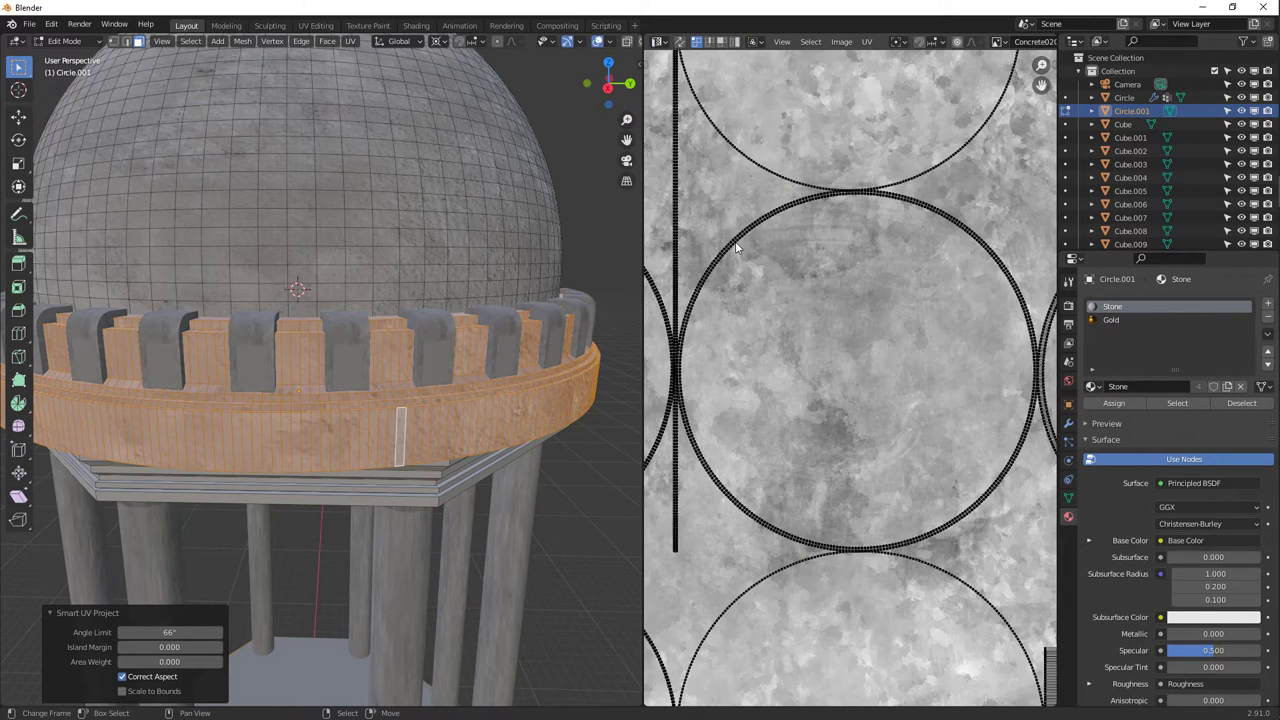
scroll(735, 241, "down", 3)
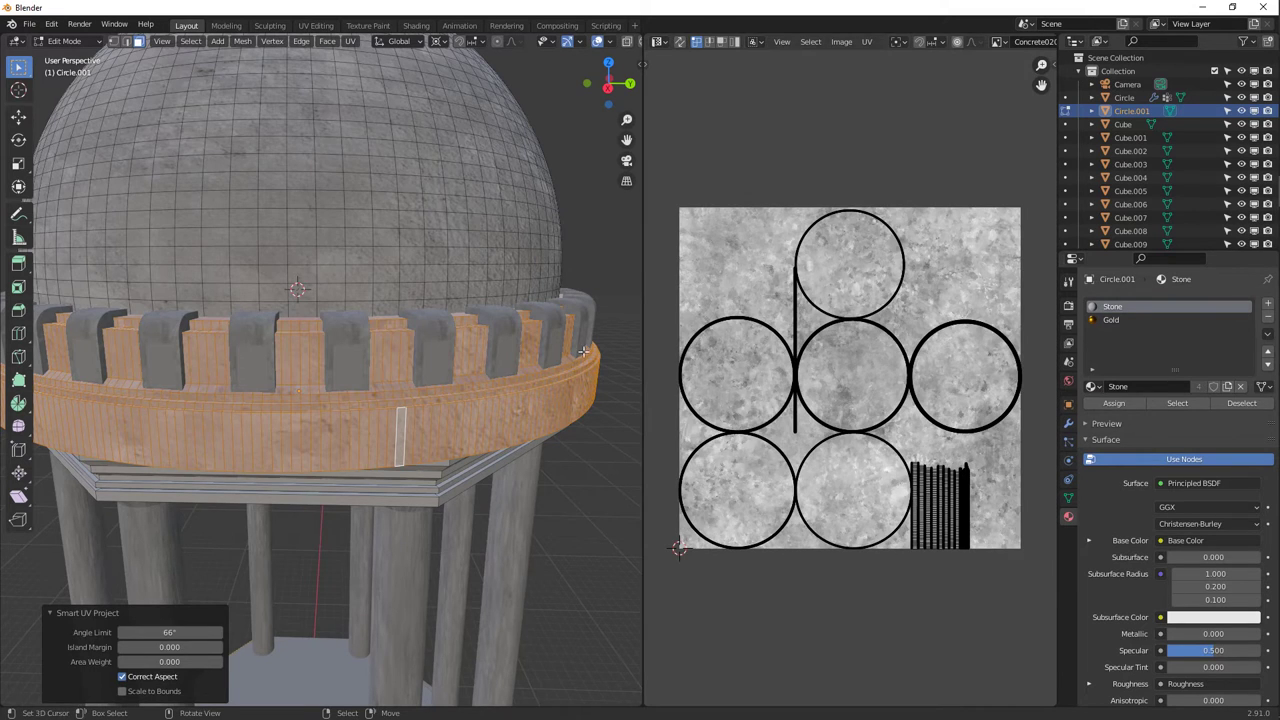
Examine where individual ring faces lie in the UV layout and how the stone texture looks around the dome and ring.
left_click(380, 363)
left_click(408, 438)
left_click(363, 440)
left_click(295, 441)
left_click(247, 440)
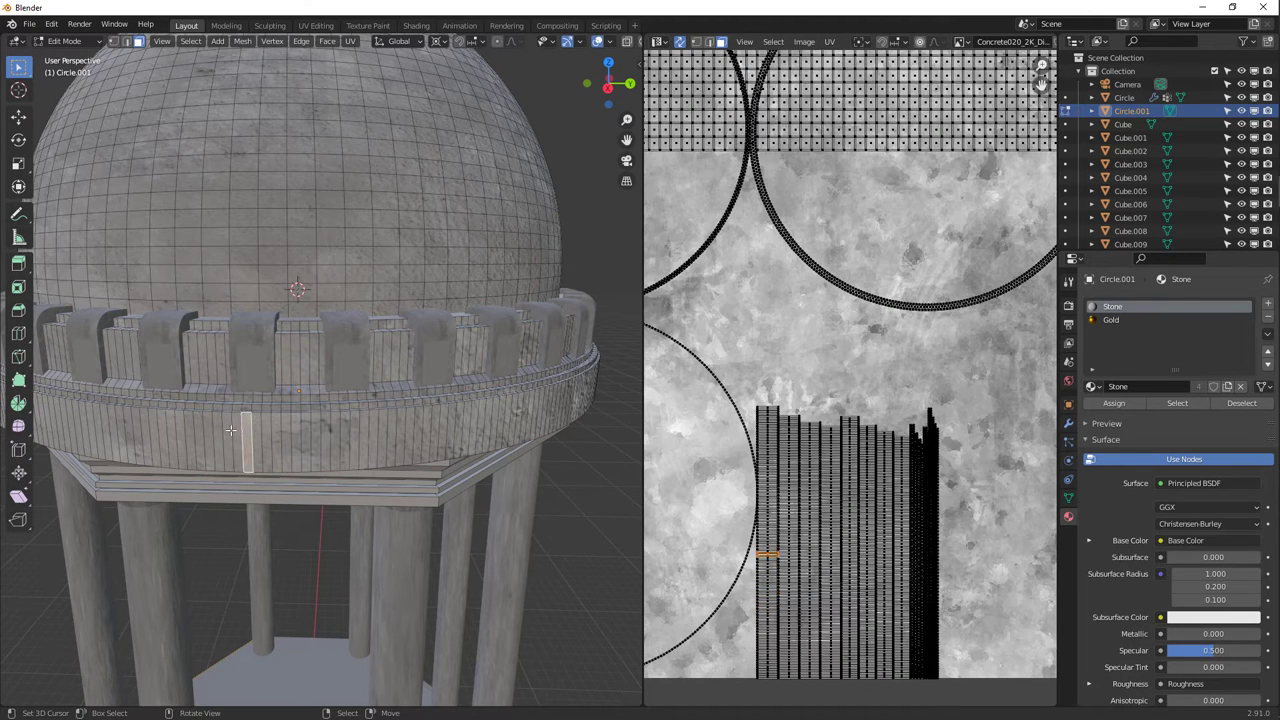
left_click(218, 435)
left_click(446, 420)
left_click(572, 400)
left_click(514, 420)
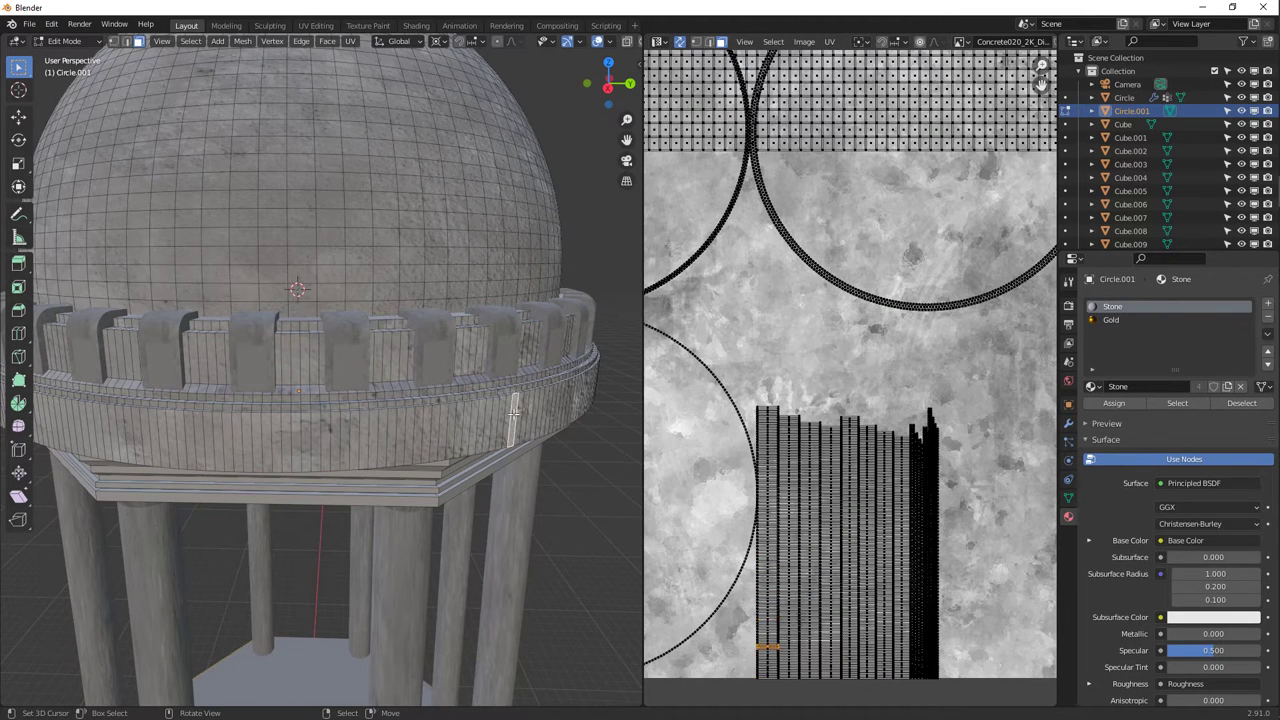
scroll(840, 483, "down", 4)
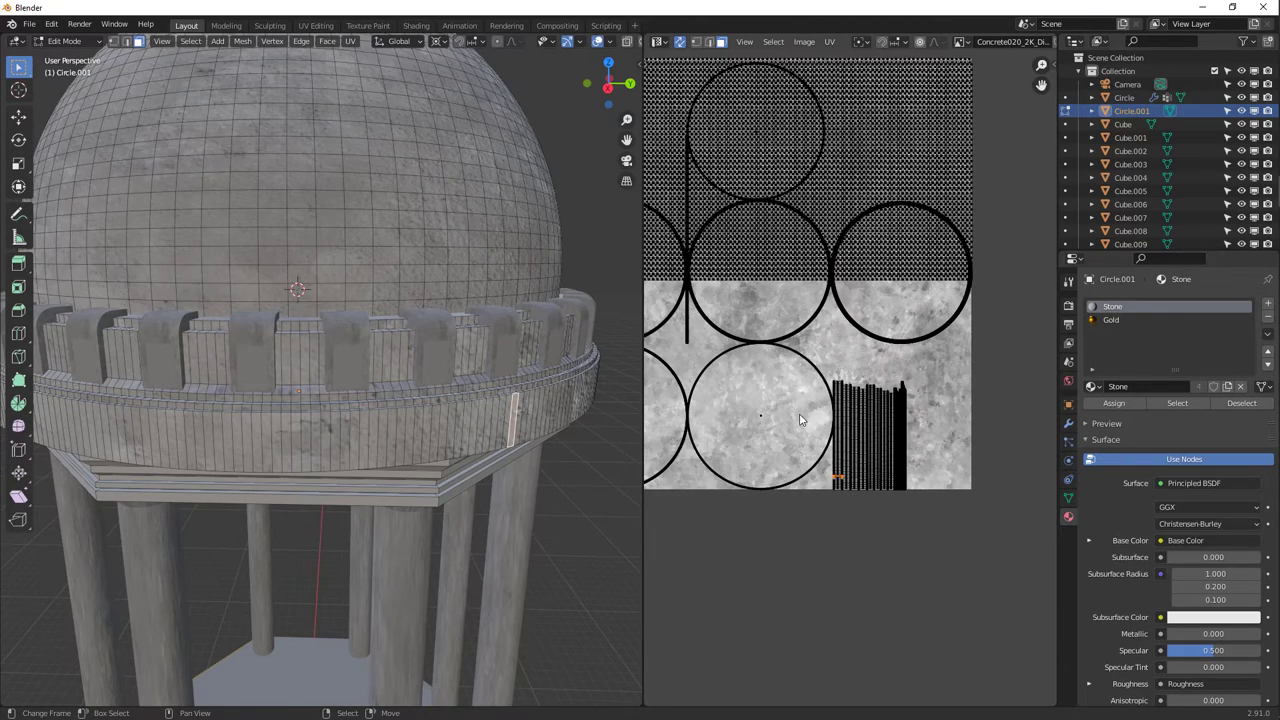
key("Tab")
scroll(446, 413, "up", 5)
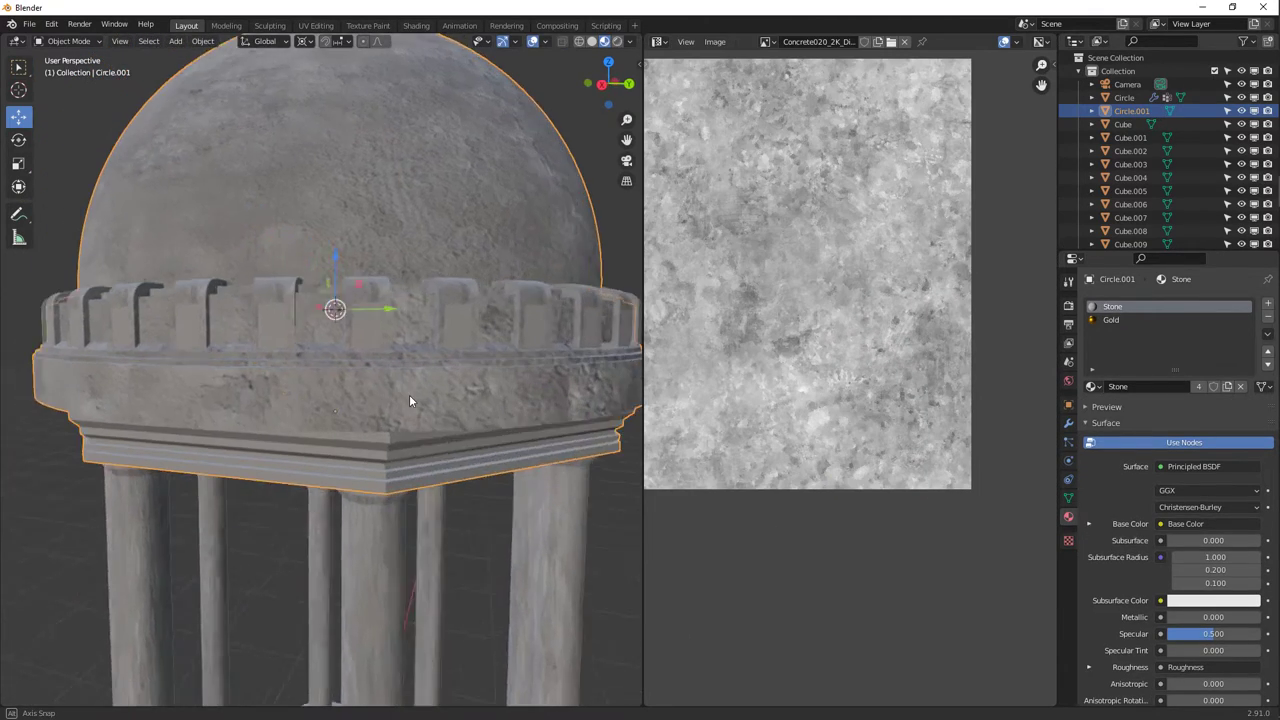
scroll(365, 371, "down", 6)
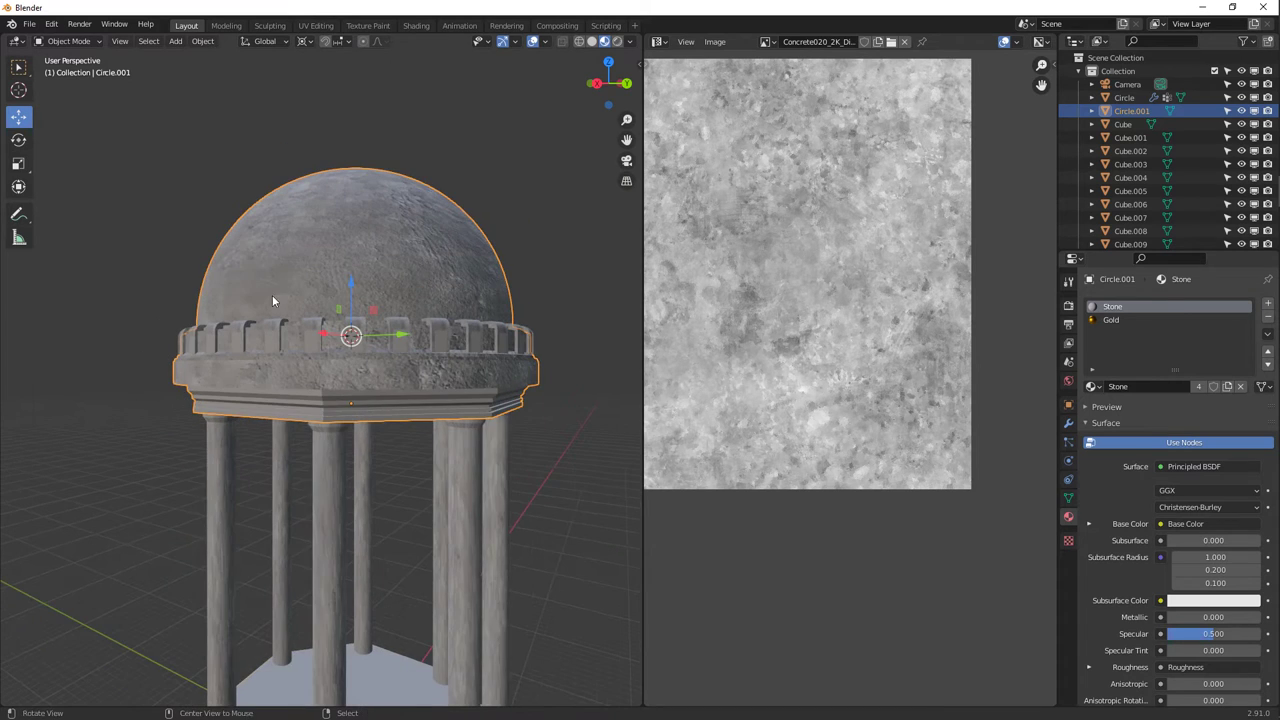
middle_click_drag(272, 295, 430, 358)
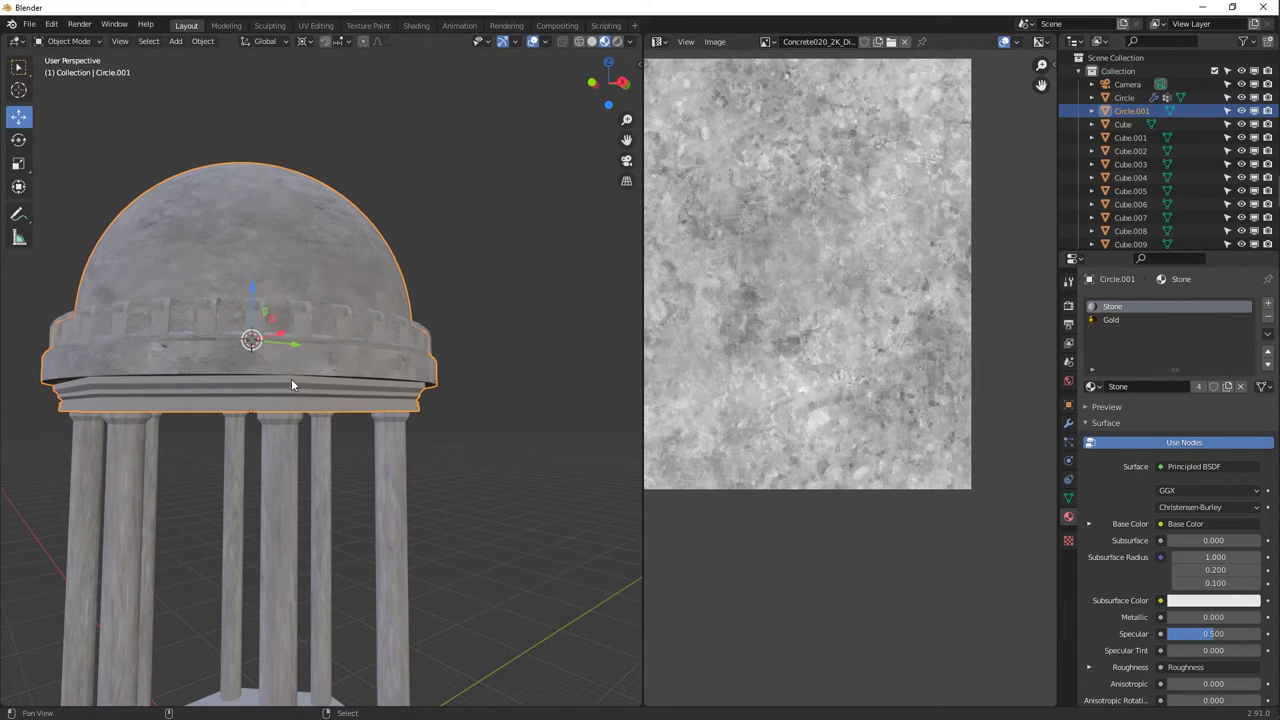
middle_click_drag(291, 378, 323, 364)
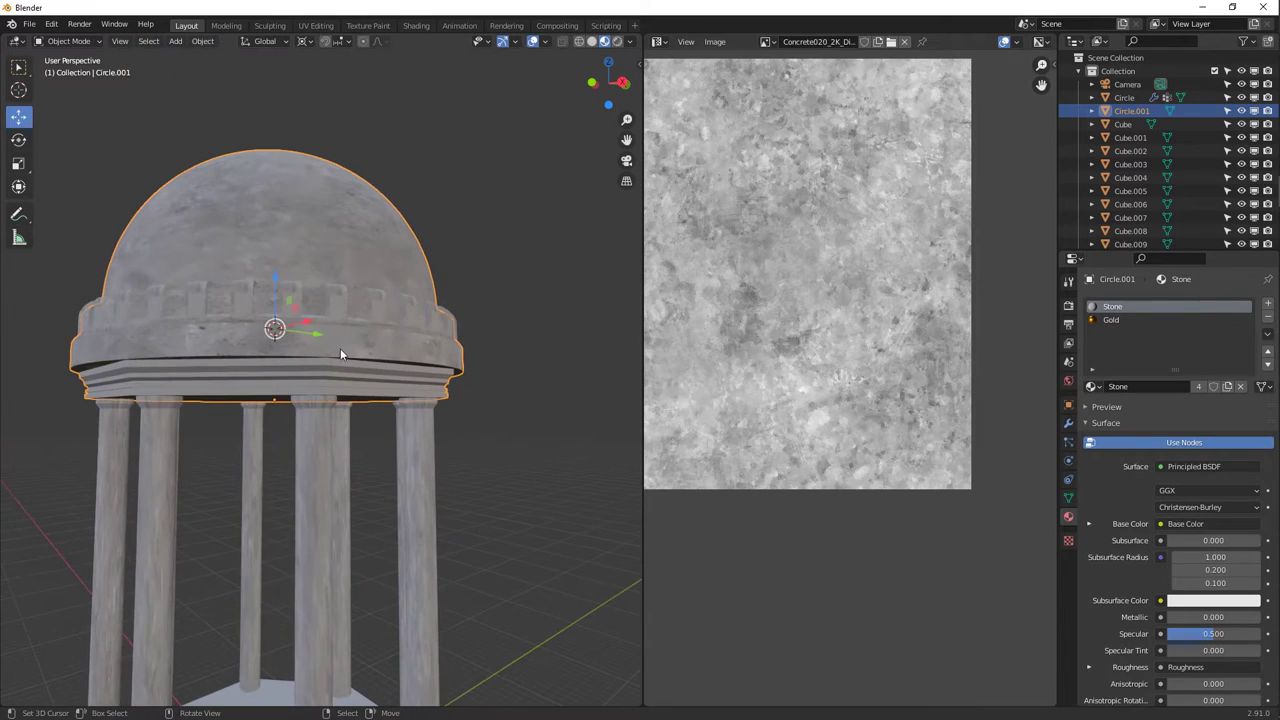
Scale up all UVs of the dome and ring mesh beyond the concrete image for a finer texture.
key("Tab")
key("a")
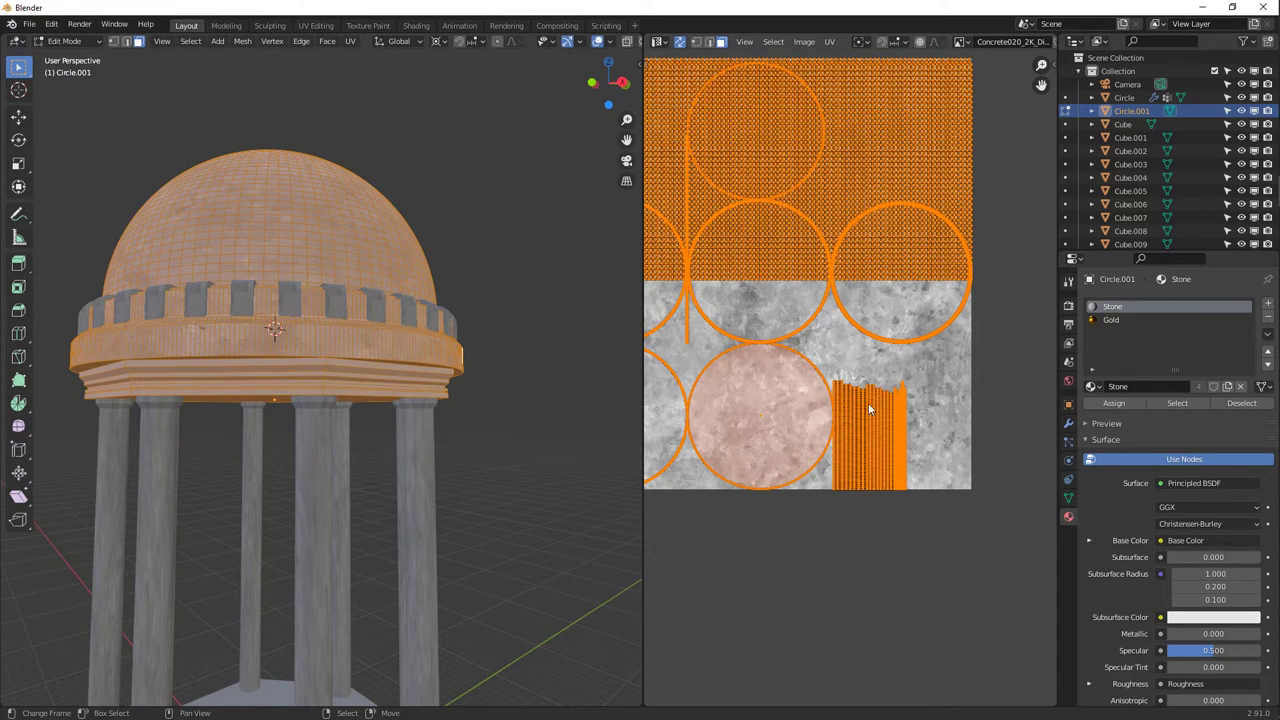
key("s")
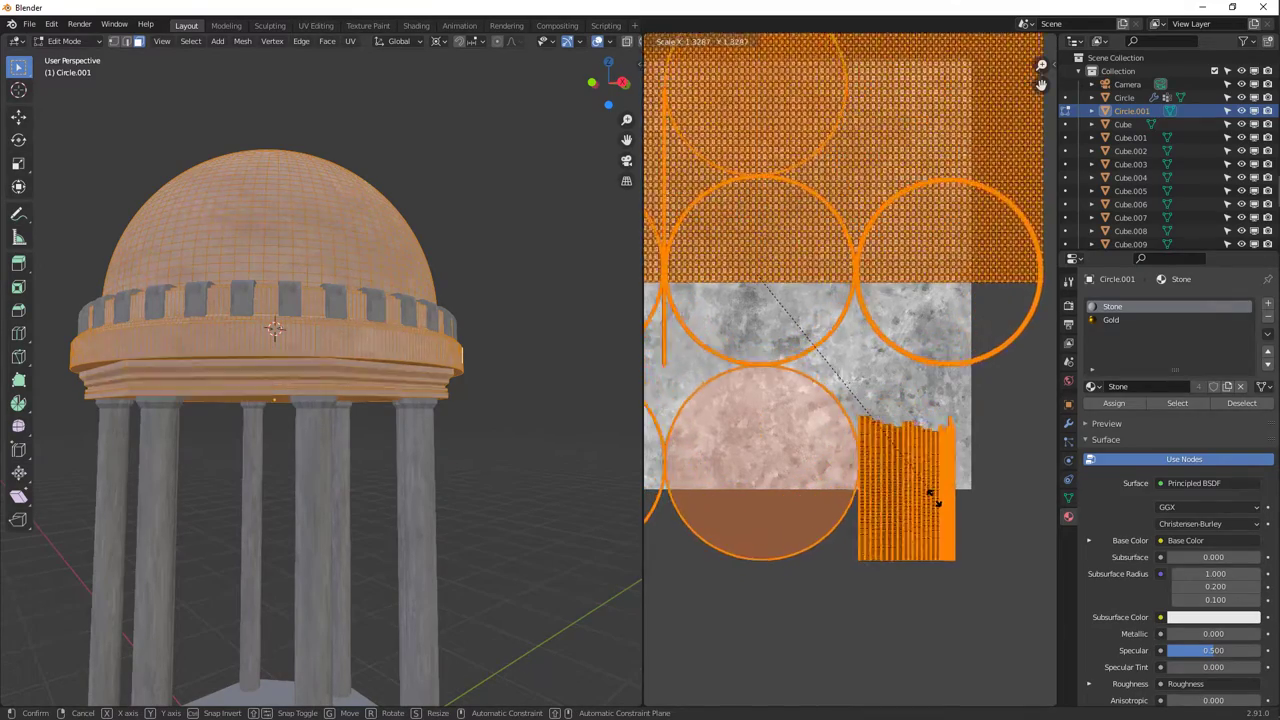
left_click(922, 517)
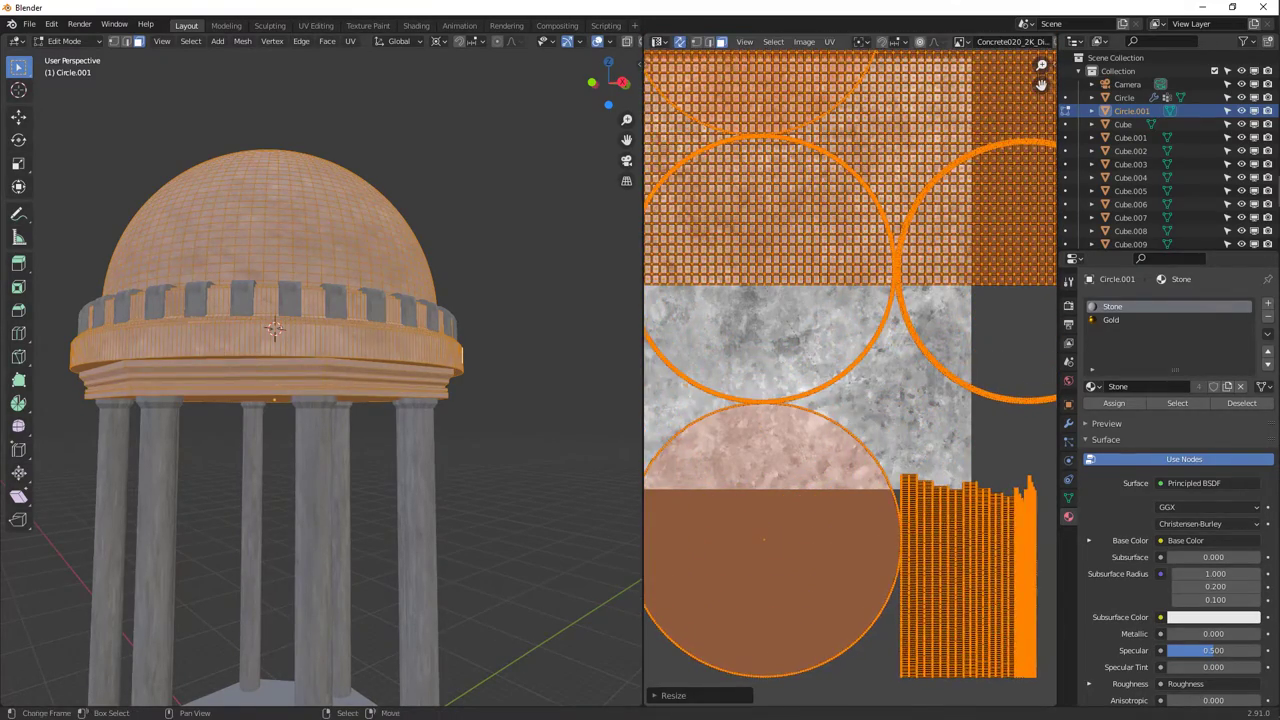
key("s")
left_click(926, 504)
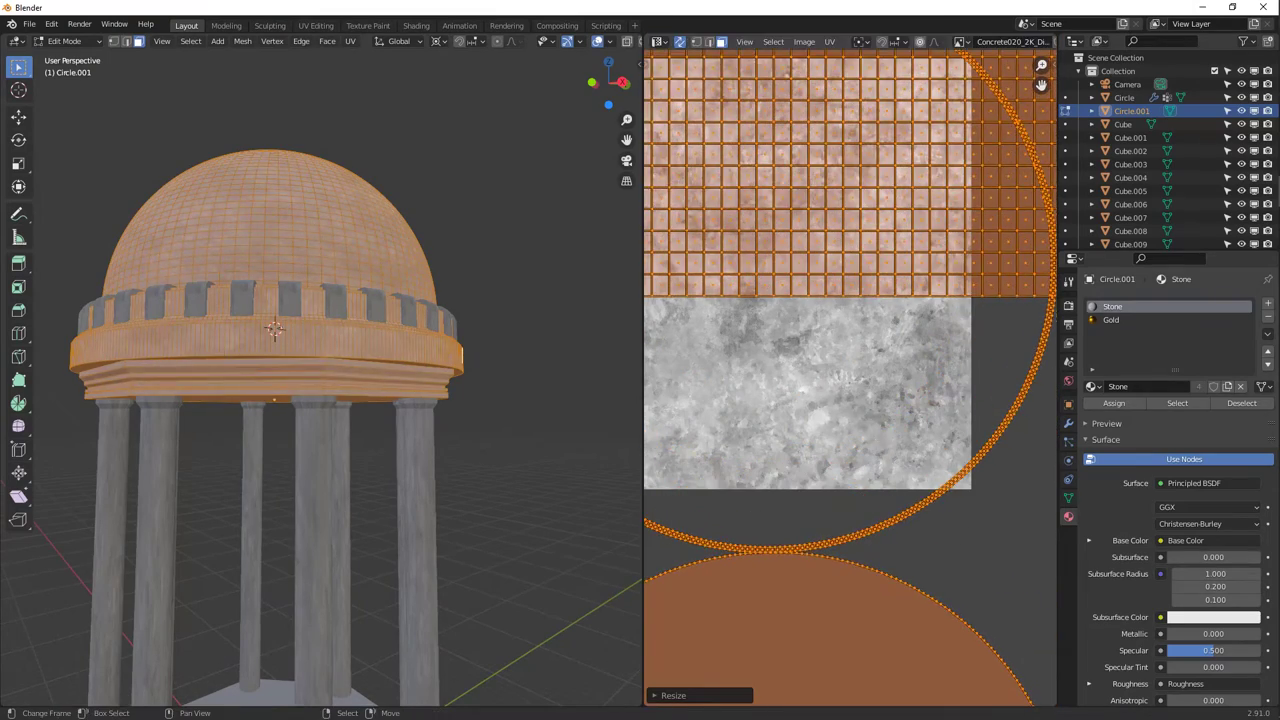
key("Tab")
middle_click_drag(443, 369, 392, 309)
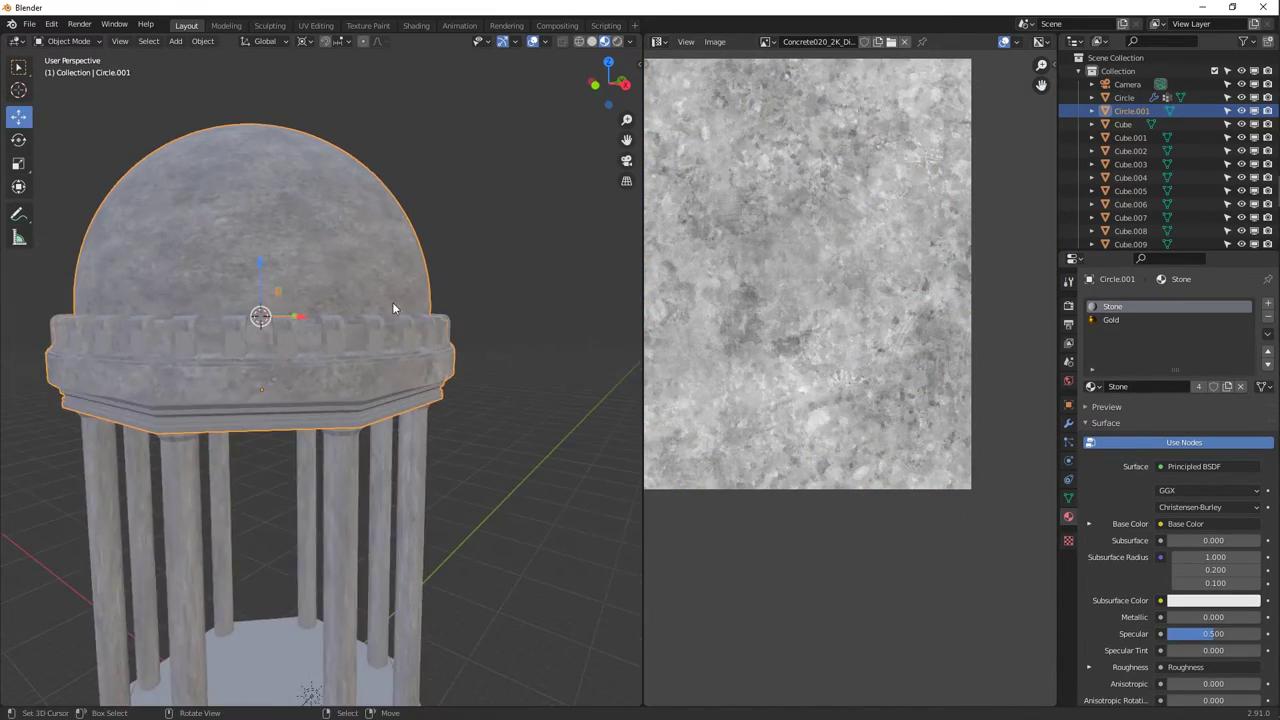
Select all linked faces of the ring beneath the dome and scale up only their UV islands for a finer stone texture.
key("Tab")
key("alt+a")
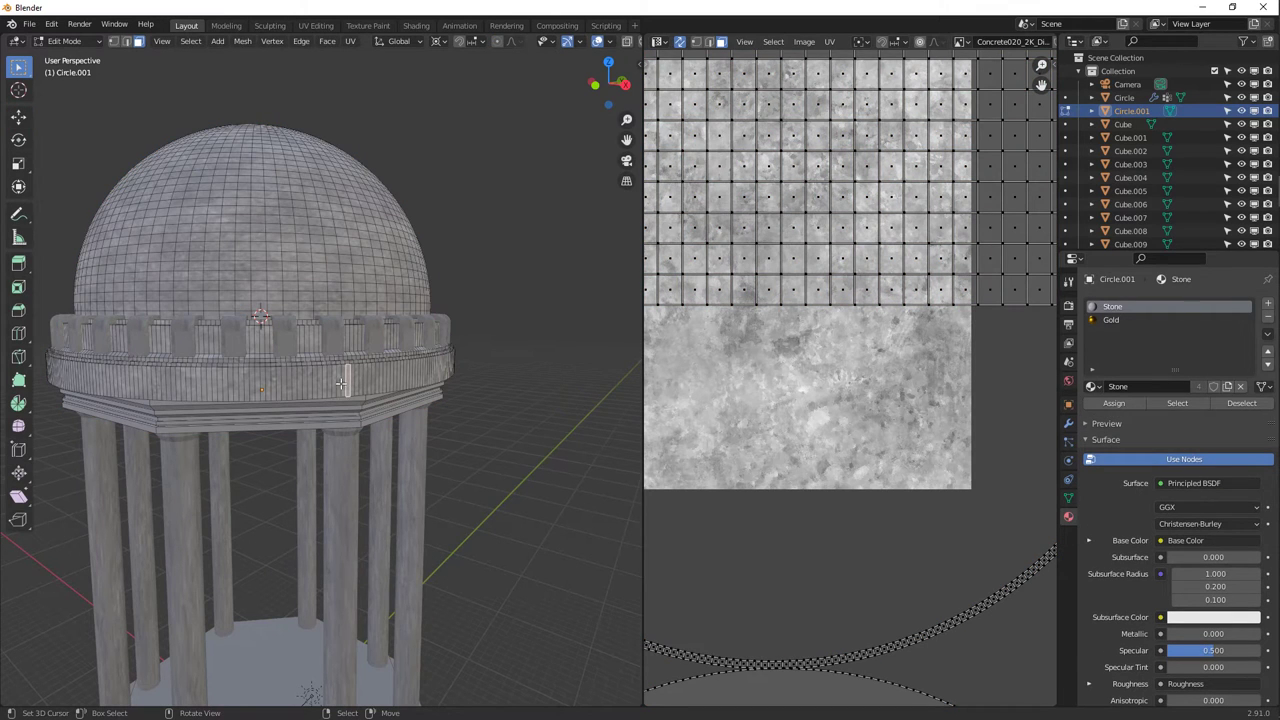
key("ctrl+l")
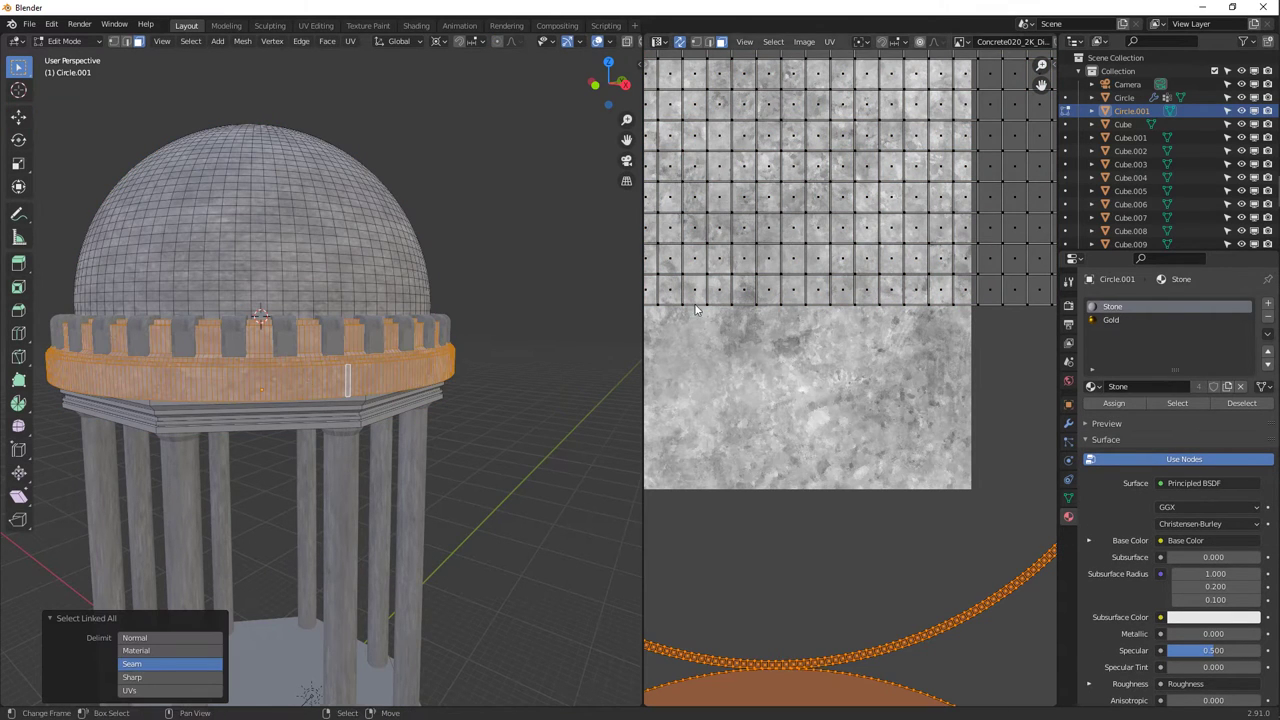
left_click(921, 495)
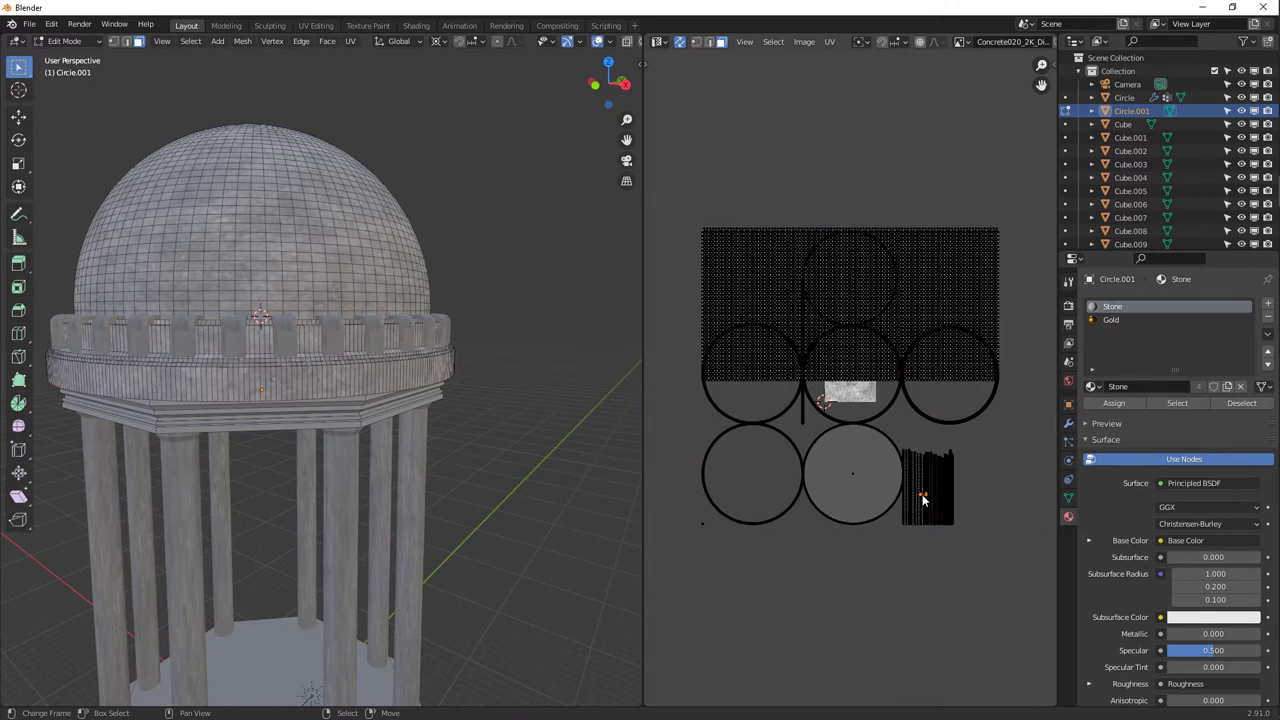
scroll(816, 449, "up", 4)
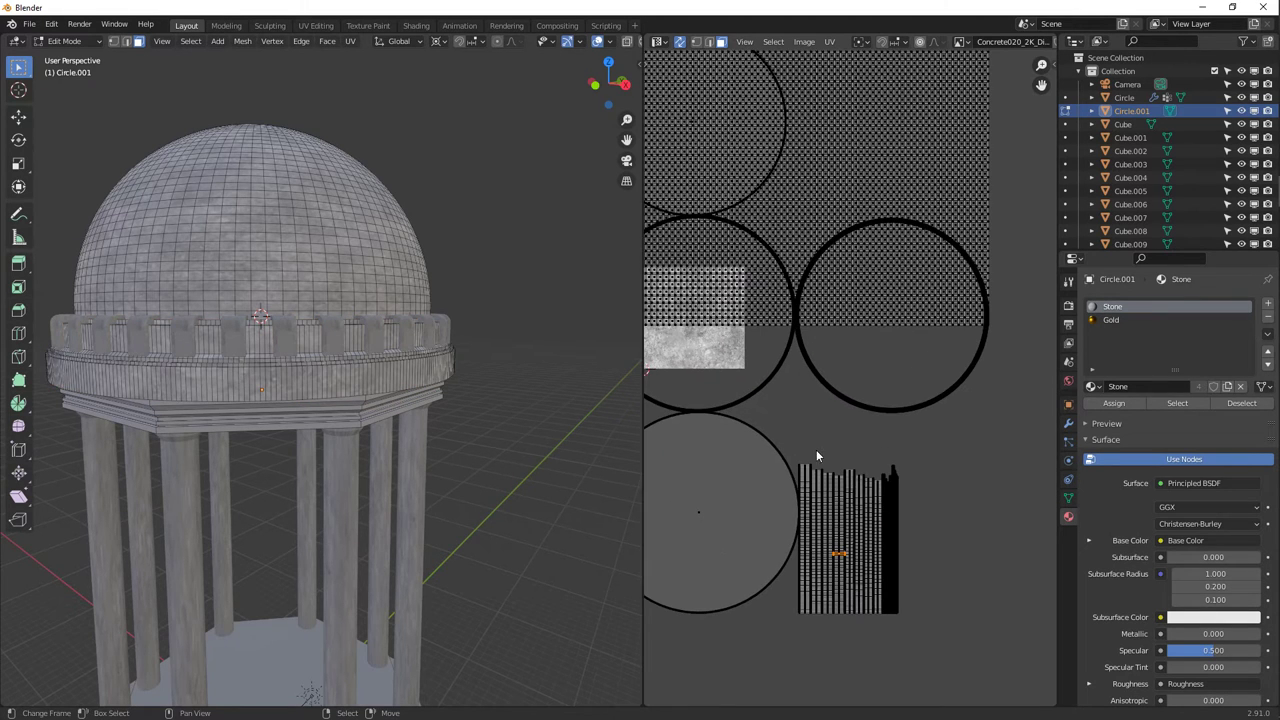
left_click(408, 376)
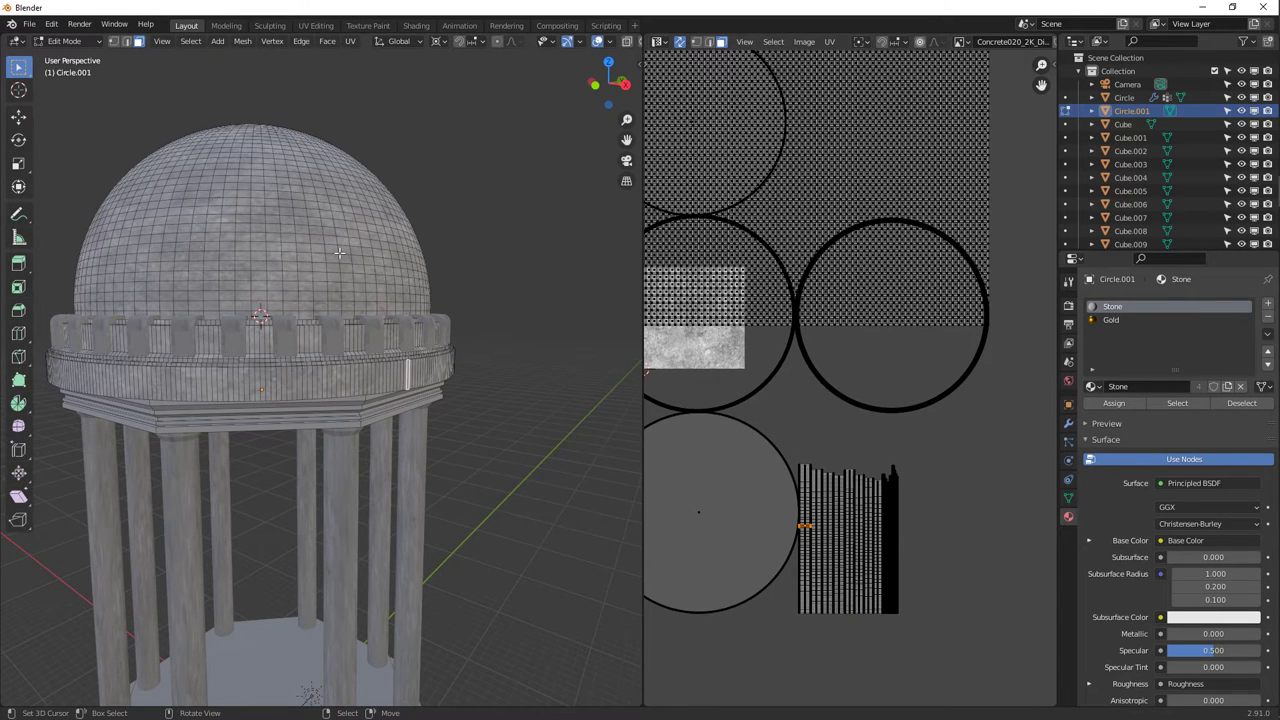
key("ctrl+l")
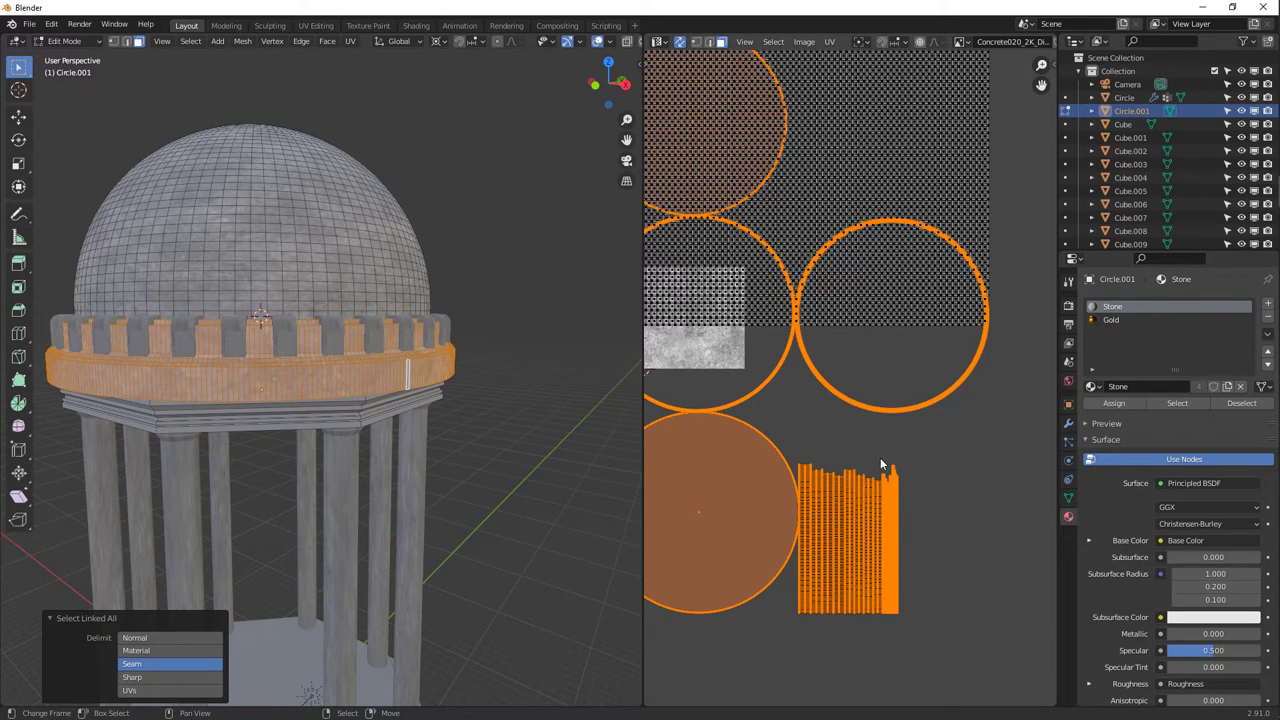
key("s")
left_click(964, 440)
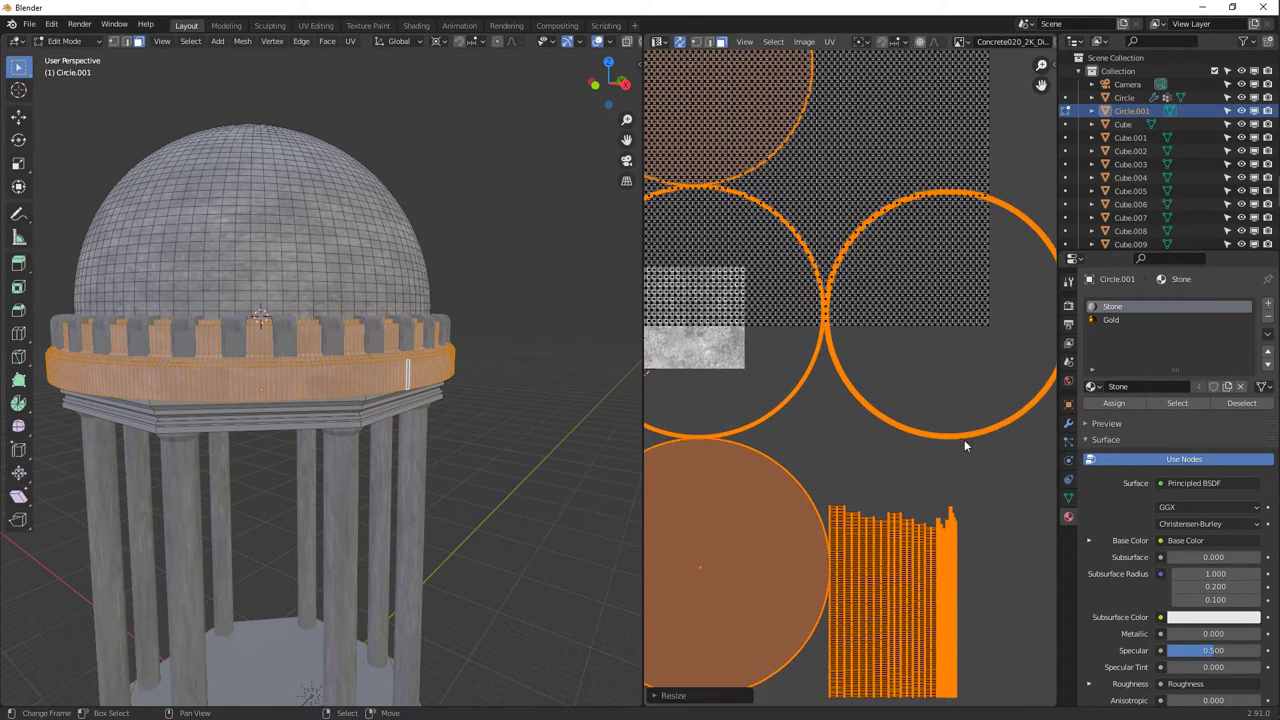
key("s")
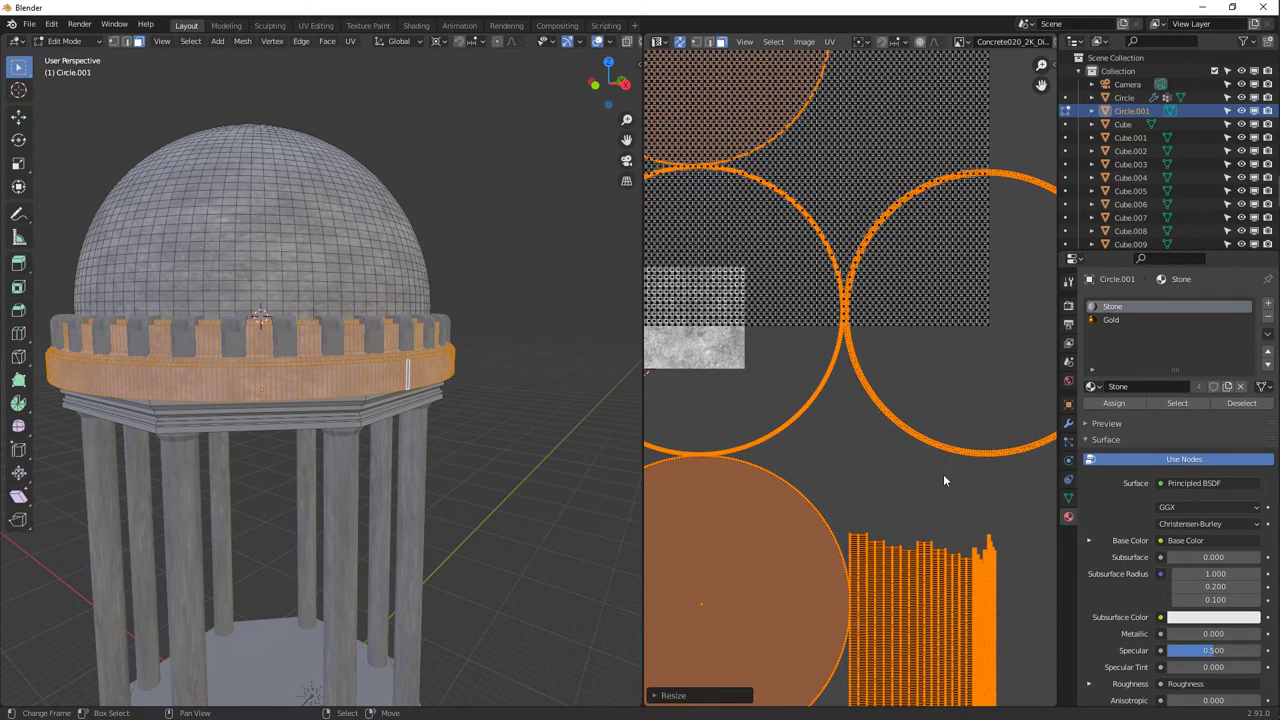
left_click(1003, 536)
key("Tab")
middle_click_drag(390, 390, 495, 350)
key("Tab")
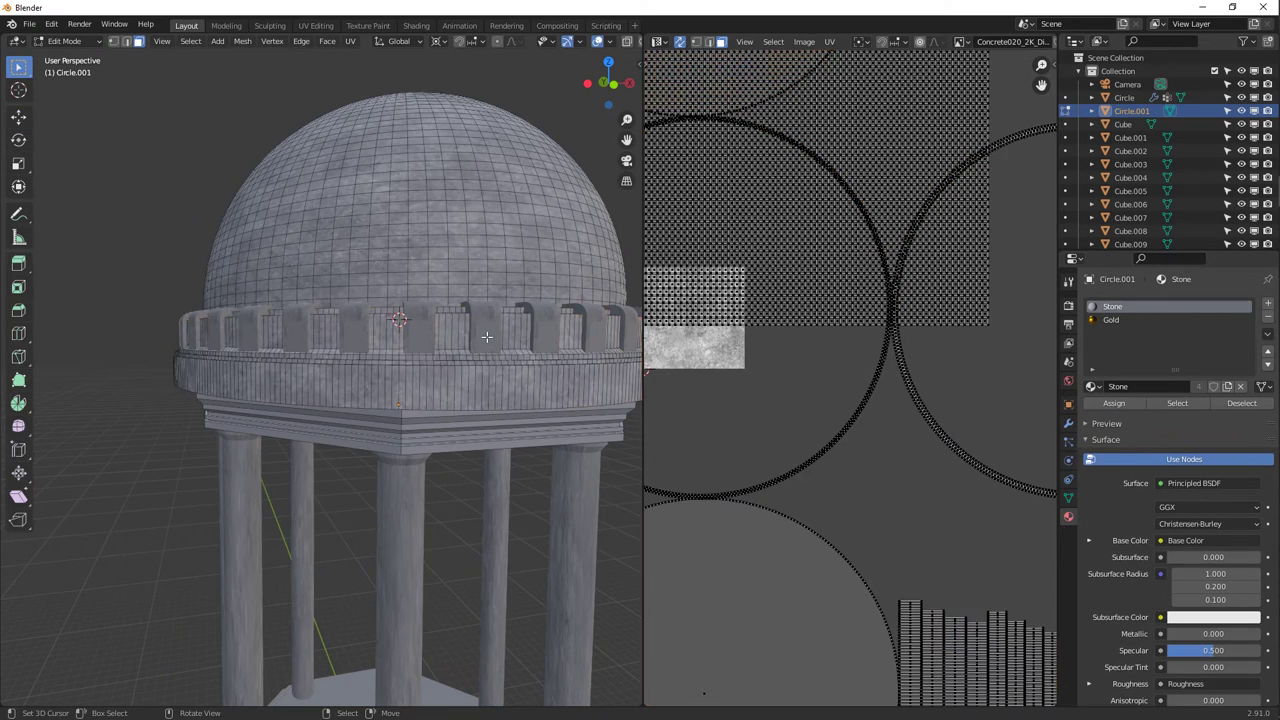
key("Tab")
Select all linked faces of the small curved blocks around the ring and unwrap them with Smart UV Project at a 66° angle limit.
left_click(486, 336)
key("Tab")
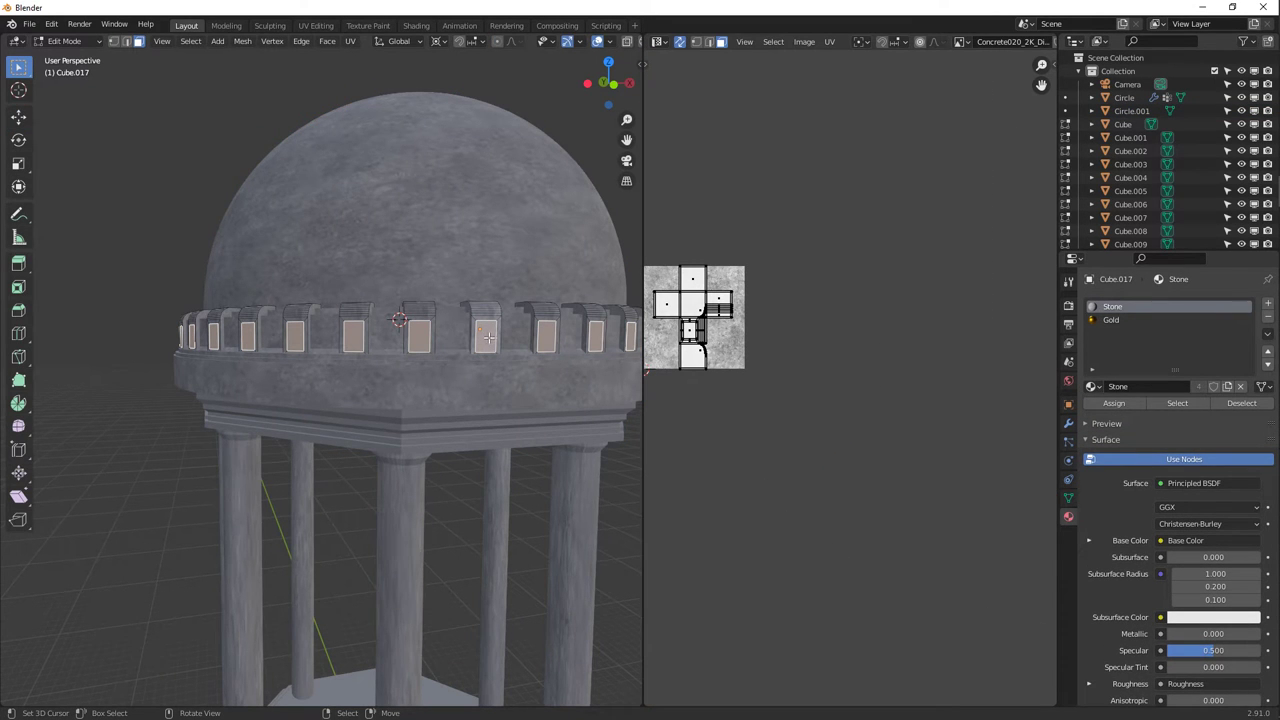
key("ctrl+l")
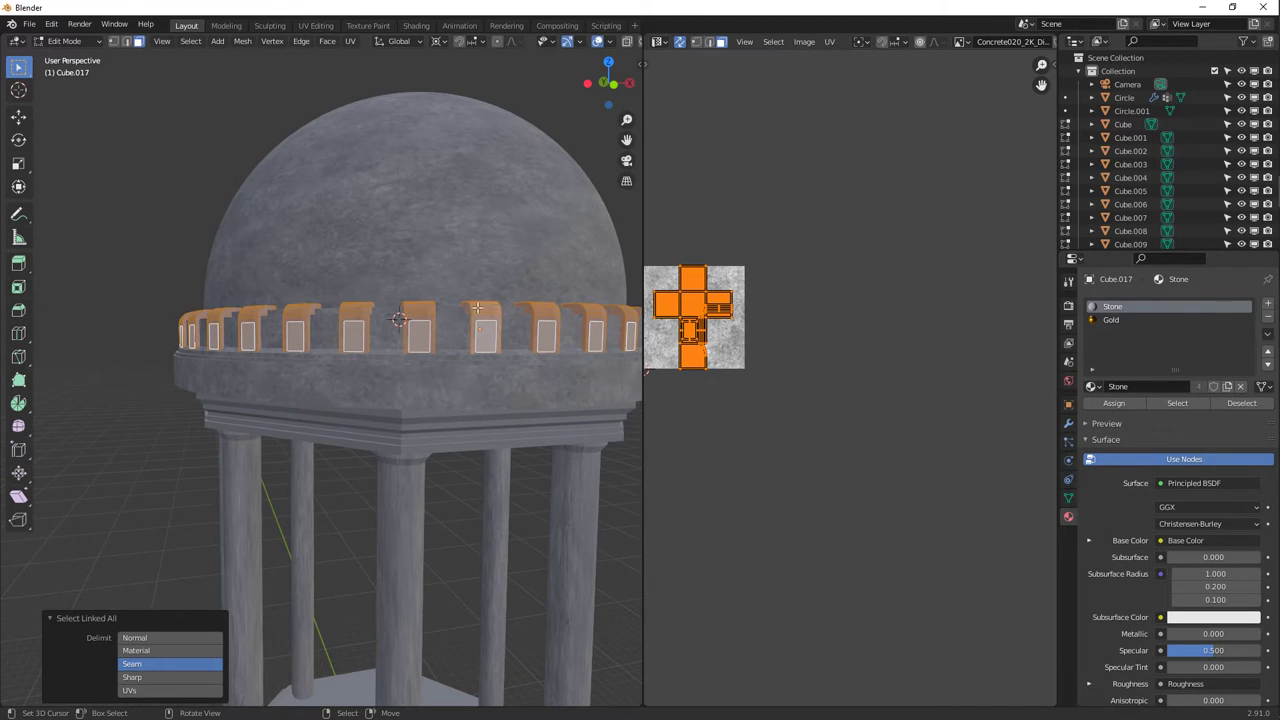
key("u")
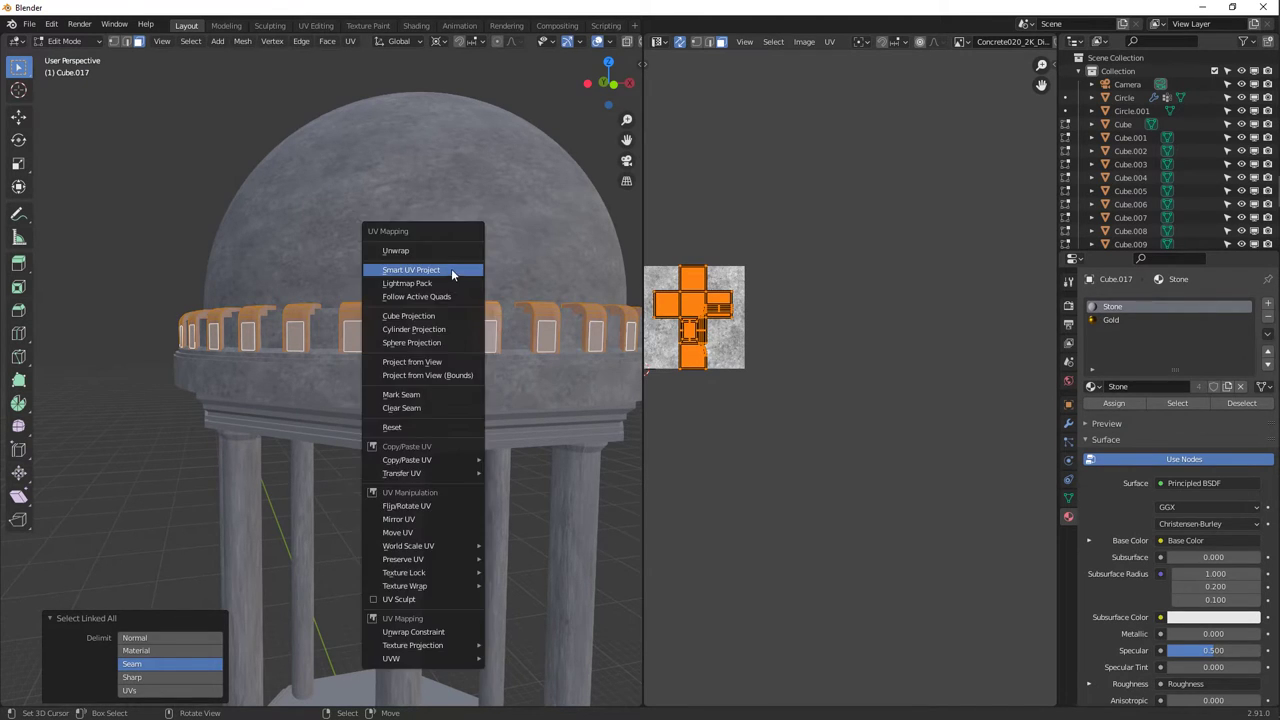
left_click(451, 268)
scroll(446, 272, "down", 2)
key("KP_3")
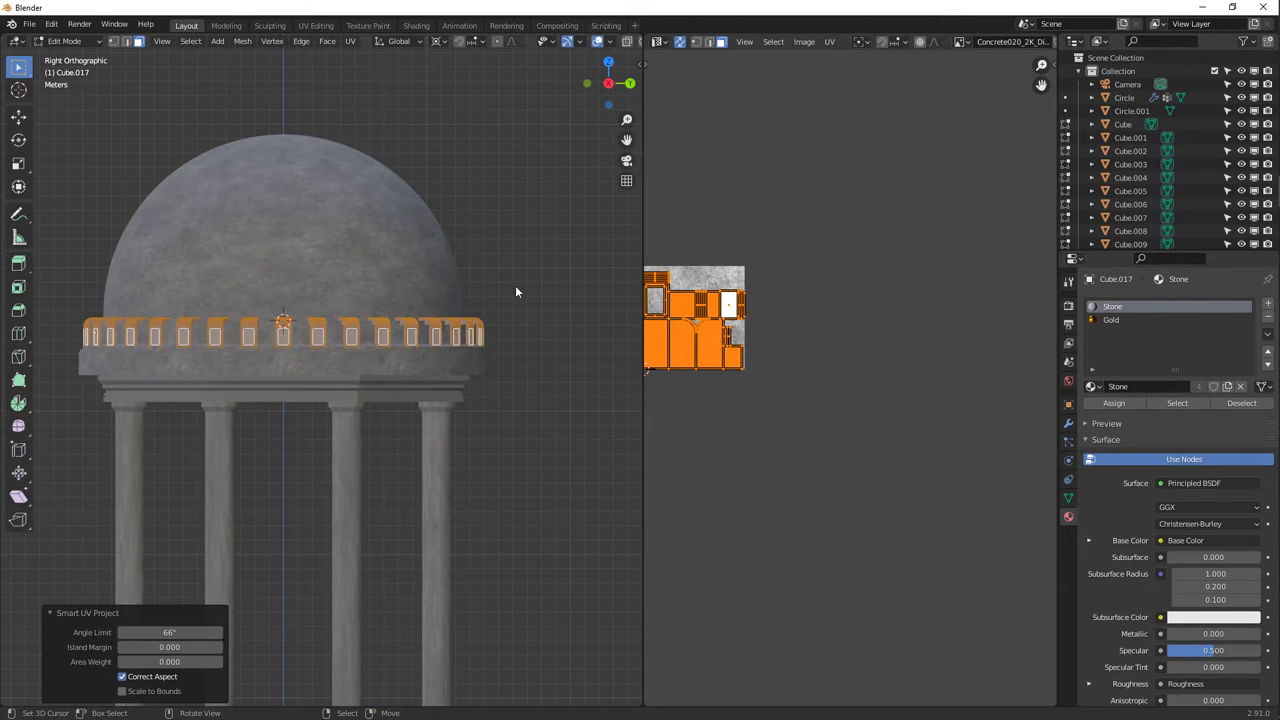
Open the columns for mesh editing and select one vertical face strip to check its place in the UV layout.
key("Tab")
middle_click_drag(469, 363, 470, 320)
scroll(482, 328, "up", 3)
key("Tab")
key("s")
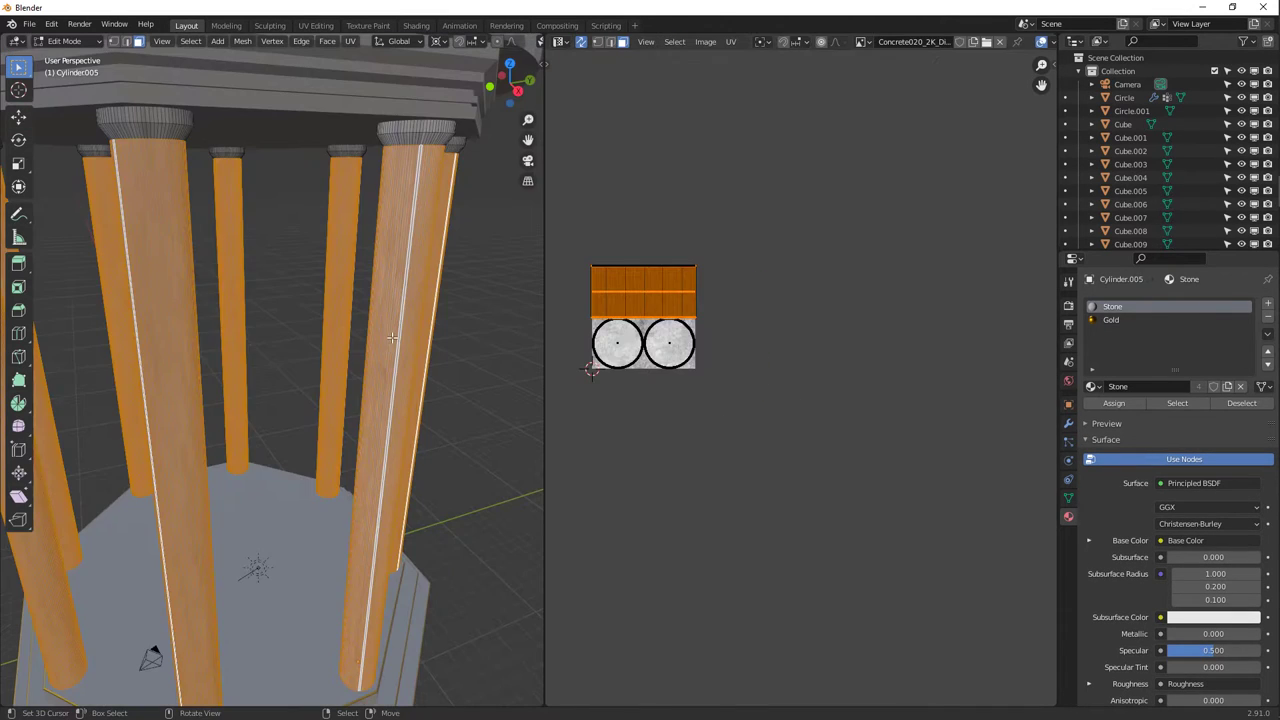
key("alt+a")
left_click(408, 326, "alt")
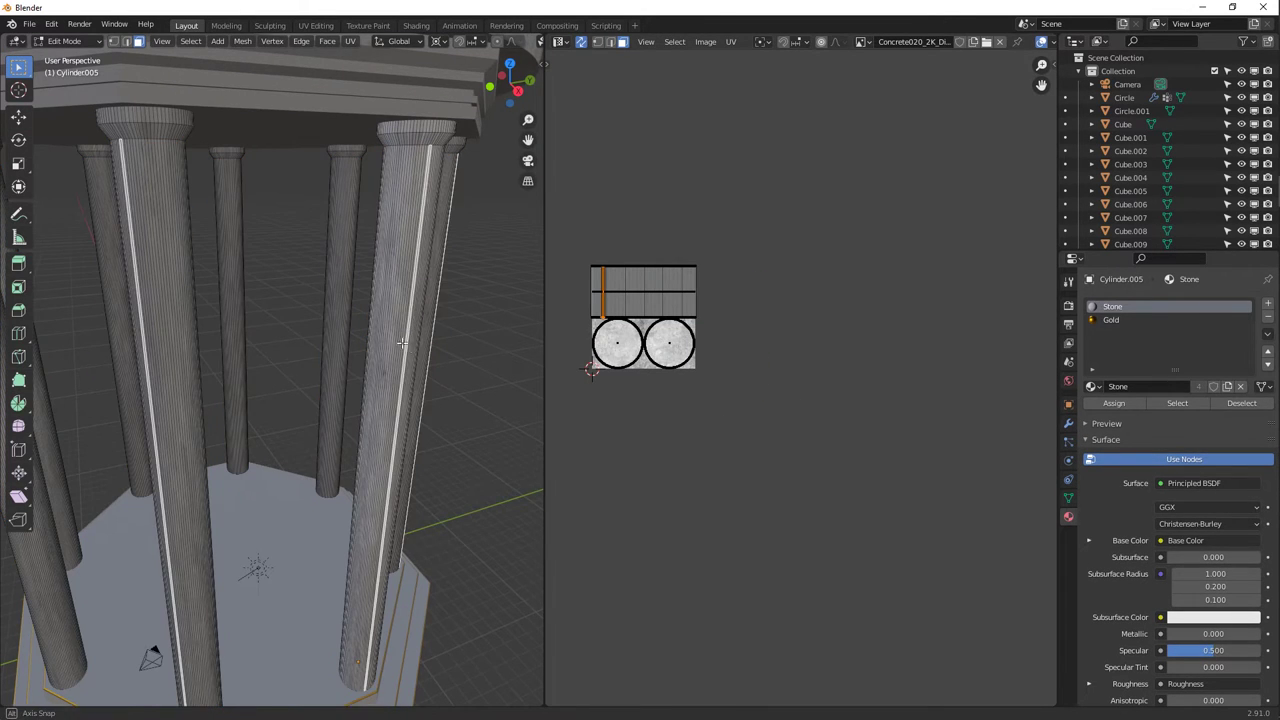
middle_click_drag(408, 326, 414, 494)
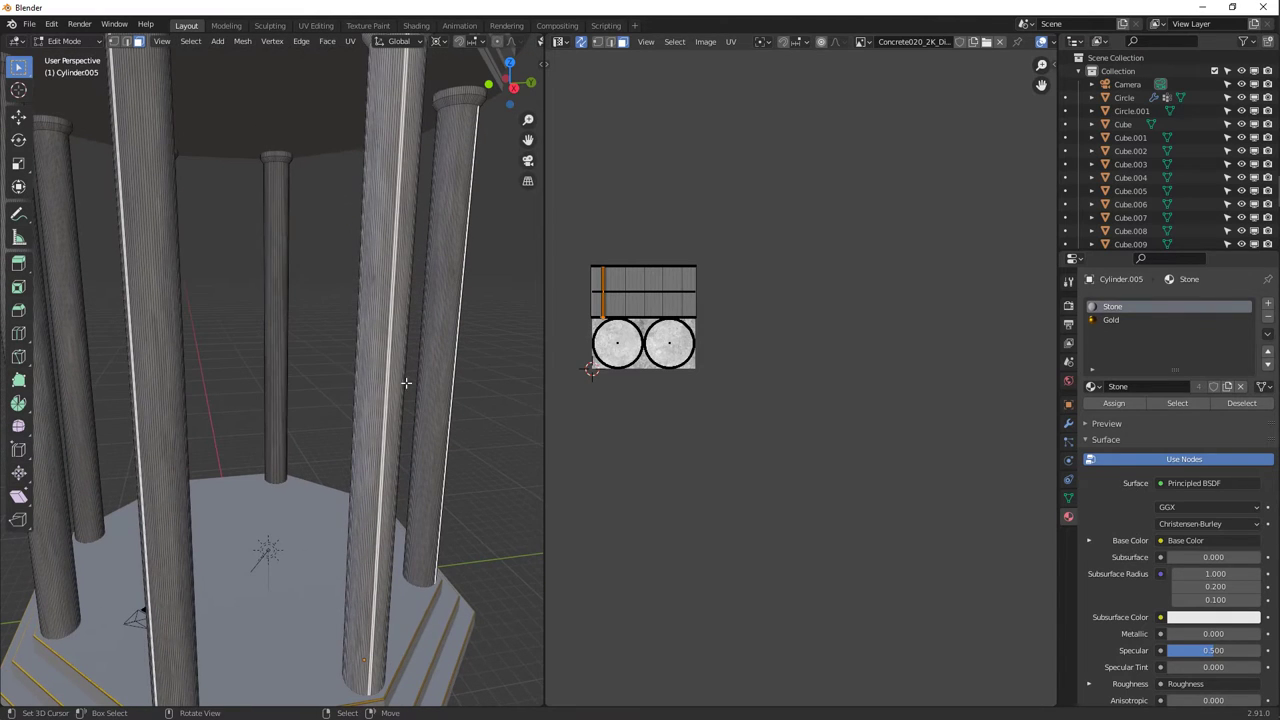
middle_click_drag(404, 394, 423, 360)
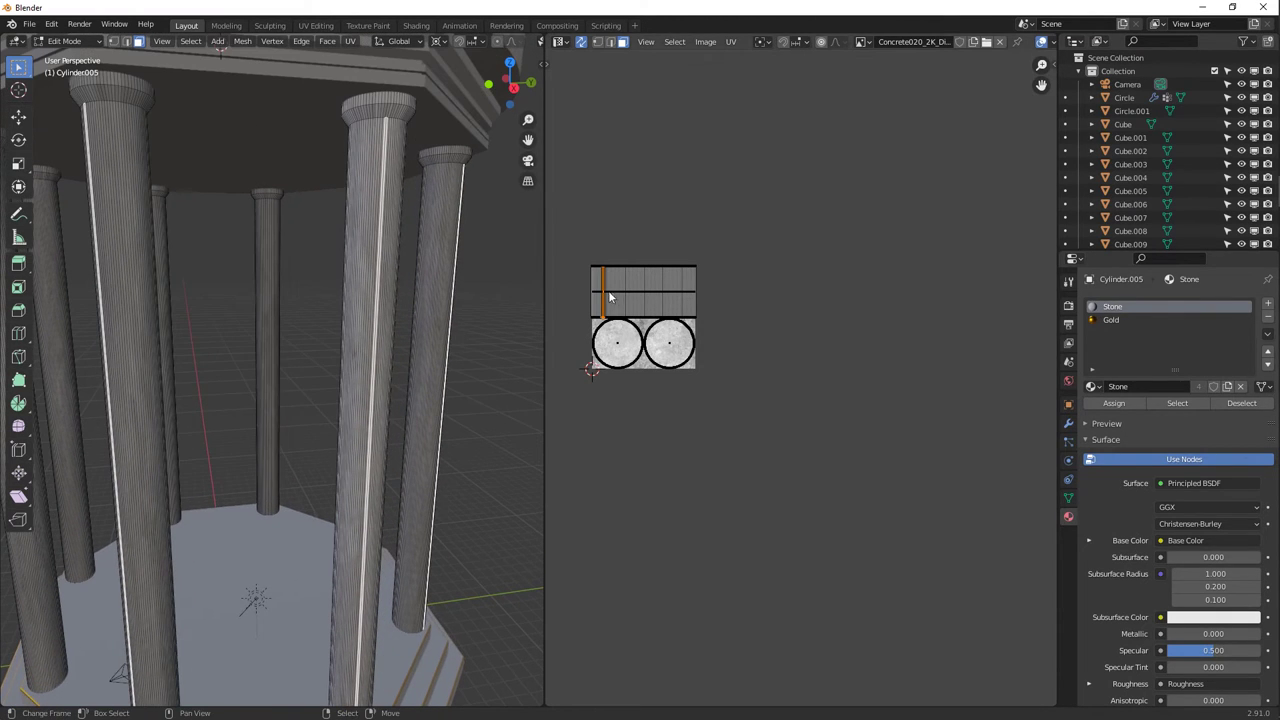
Stretch the columns' entire UV layout along Y only, to more than three times its height, and inspect the stone texture.
key("Tab")
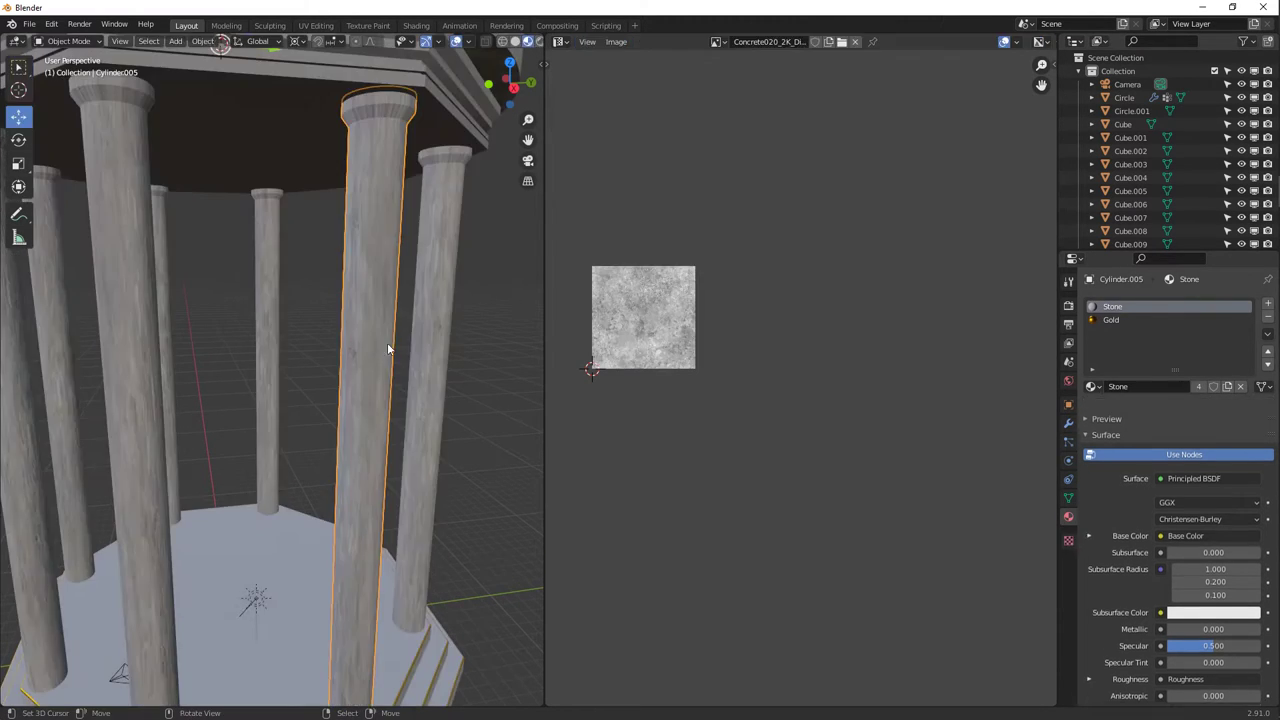
scroll(390, 328, "up", 3)
scroll(390, 322, "up", 1)
mouse_move(390, 322)
middle_mouse_down()
mouse_move(486, 306)
mouse_move(370, 236)
mouse_move(406, 260)
mouse_move(414, 229)
mouse_move(405, 320)
mouse_move(379, 313)
middle_mouse_up()
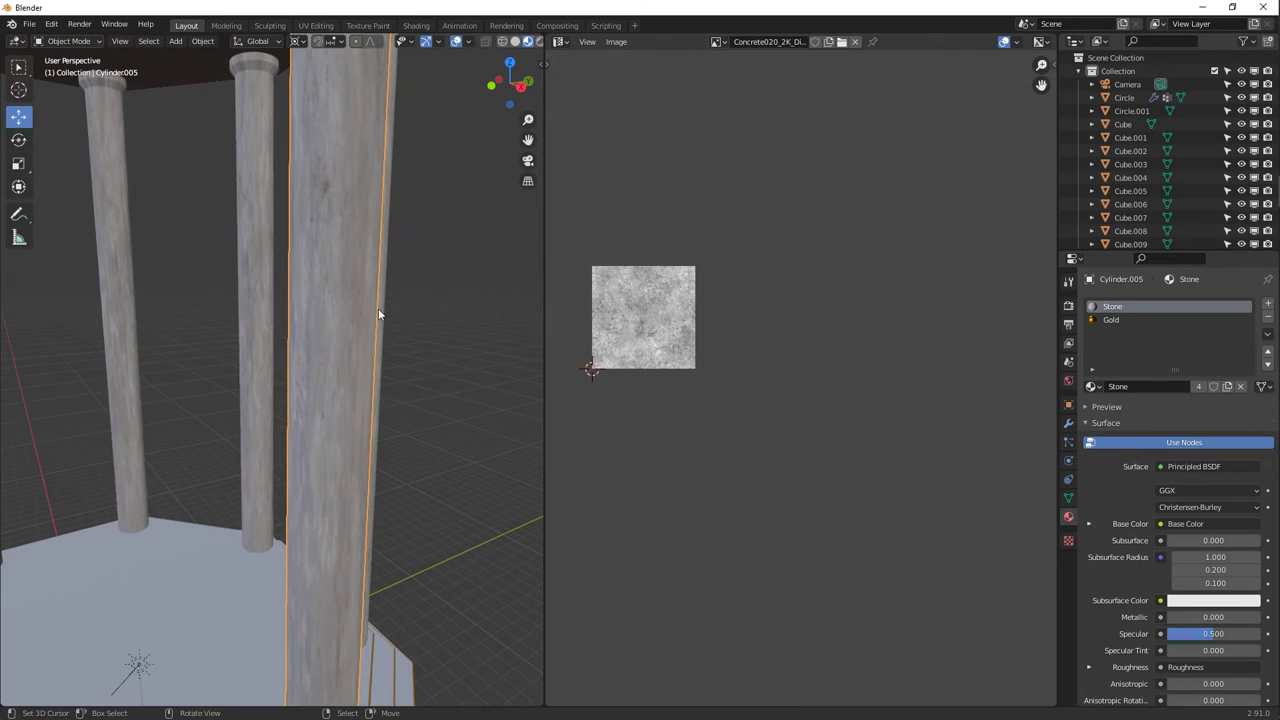
scroll(351, 303, "down", 3)
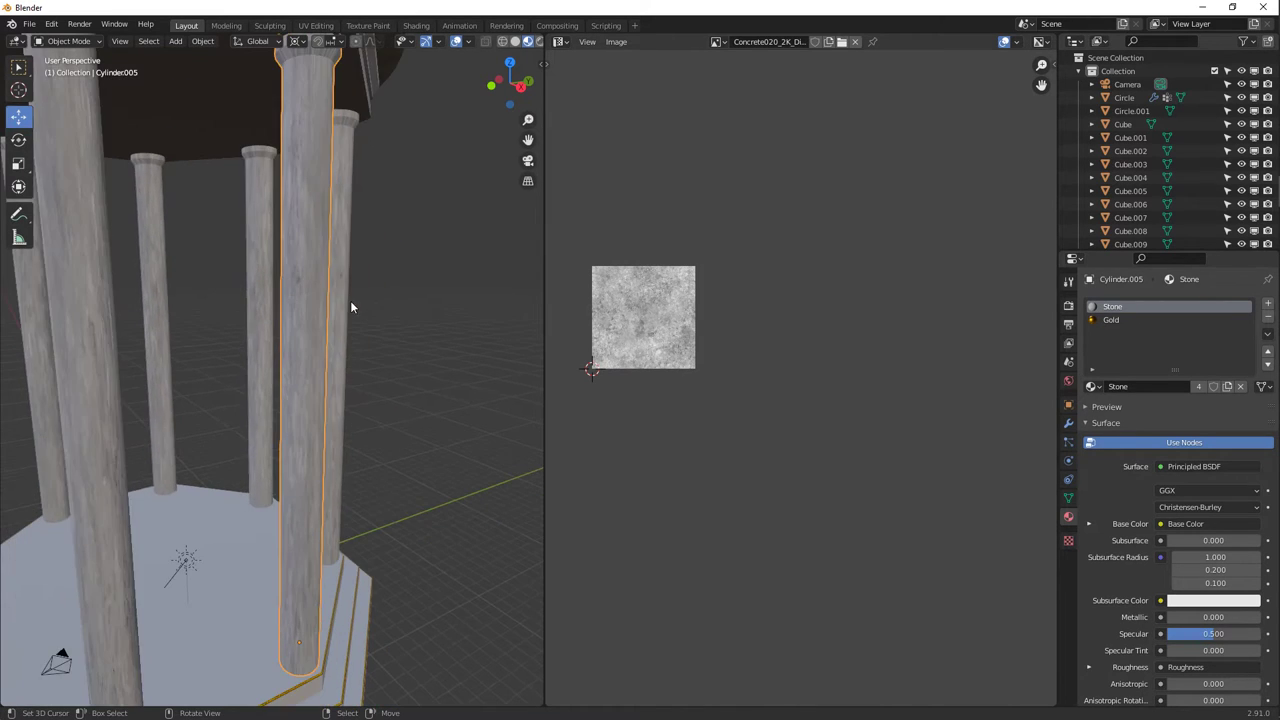
key("Tab")
key("a")
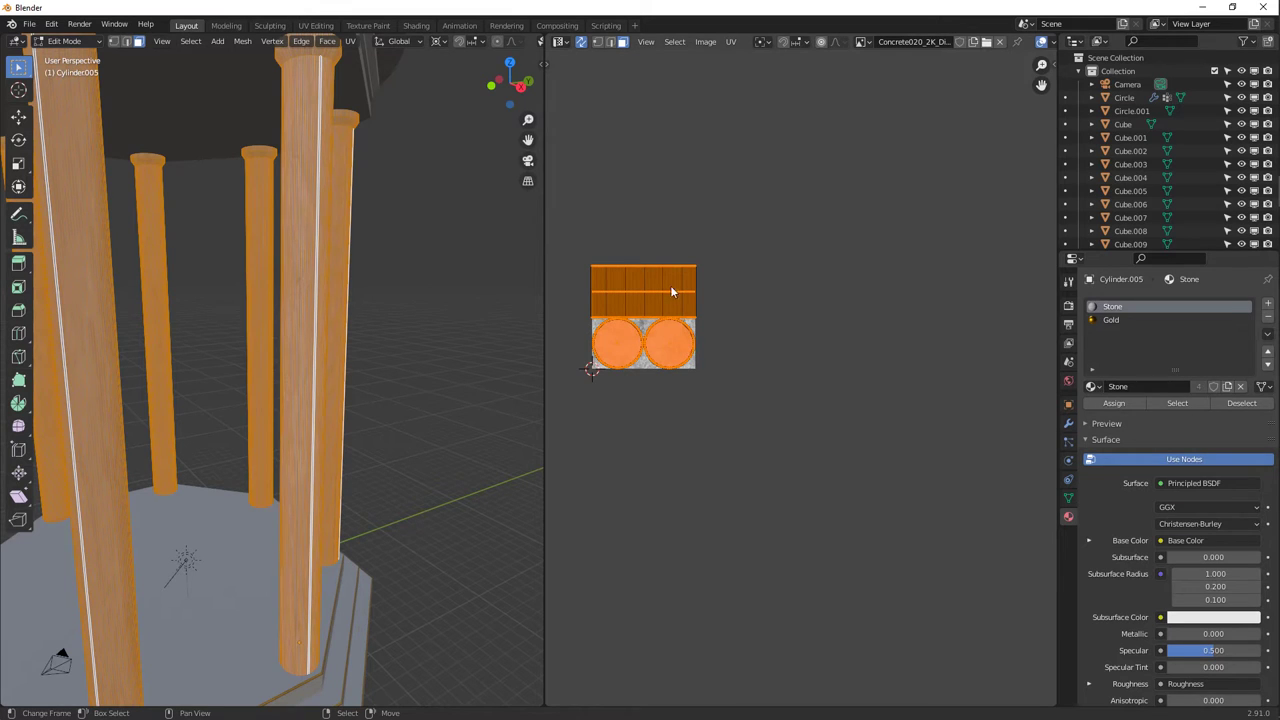
key("s")
key("y")
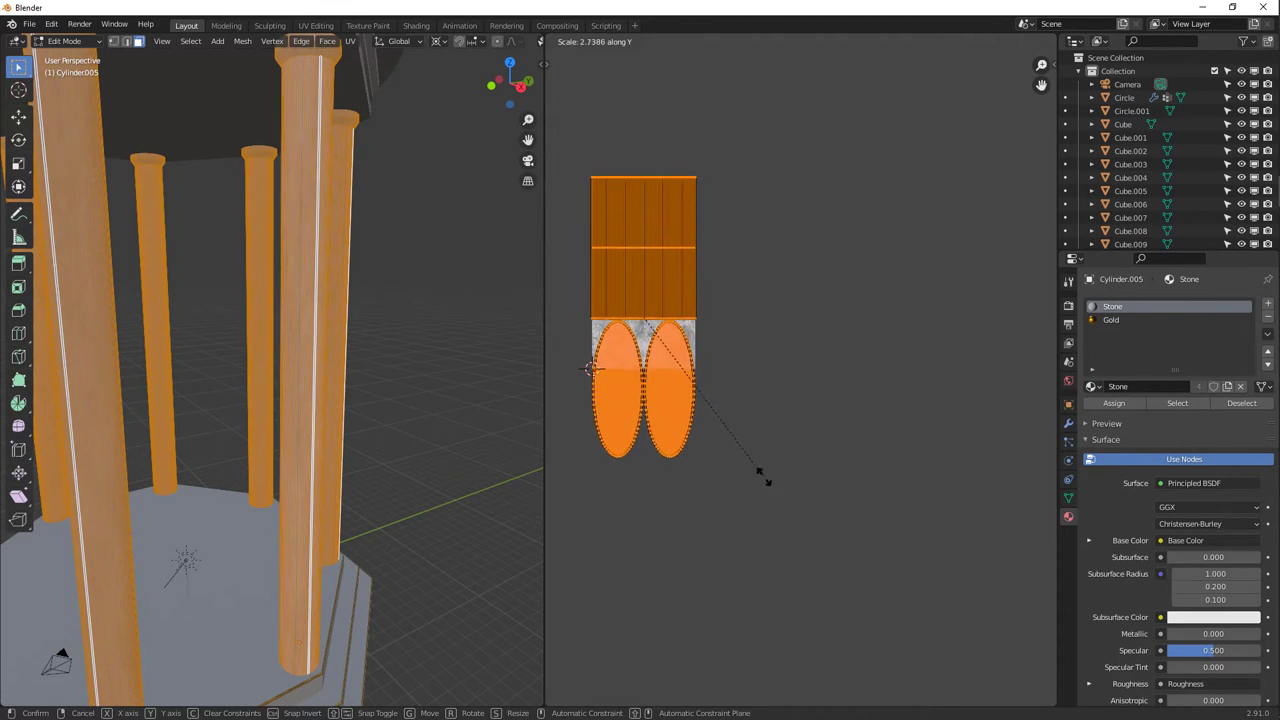
left_click(809, 523)
key("Tab")
middle_click_drag(367, 362, 517, 358)
Scale the columns' entire UV layout uniformly by about 2.4 and check the stone texture around the columns.
key("Tab")
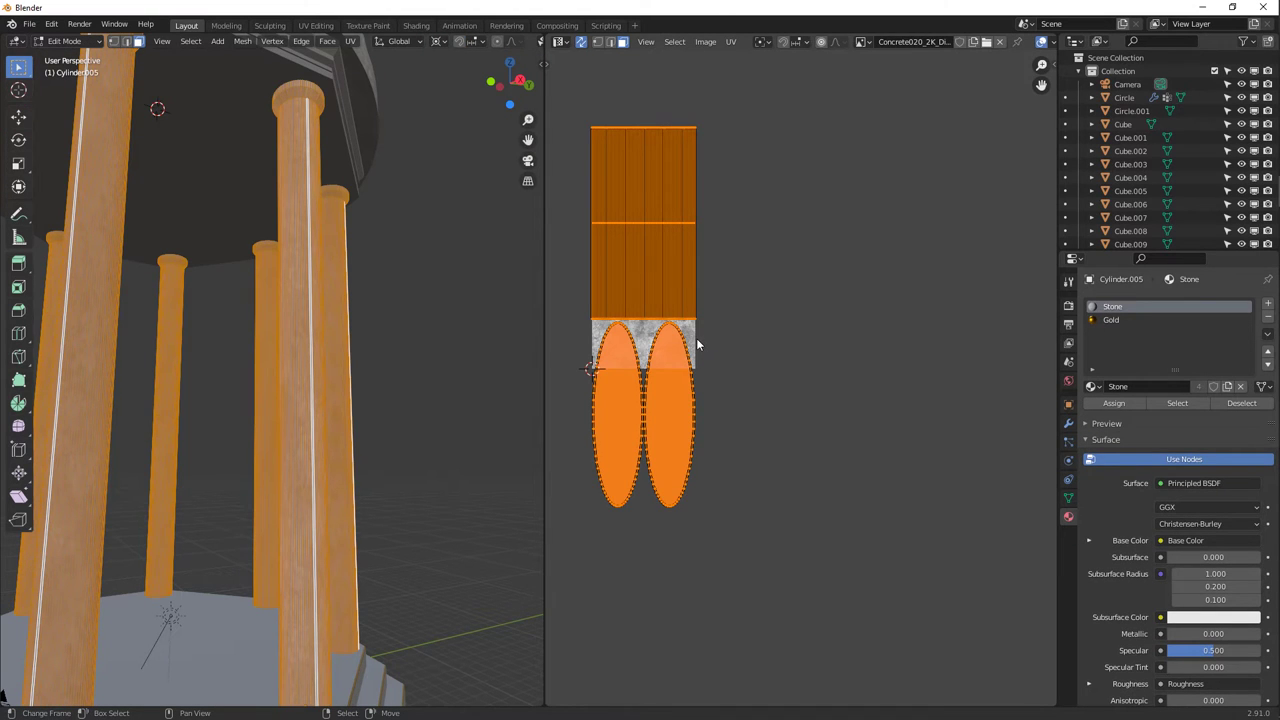
key("s")
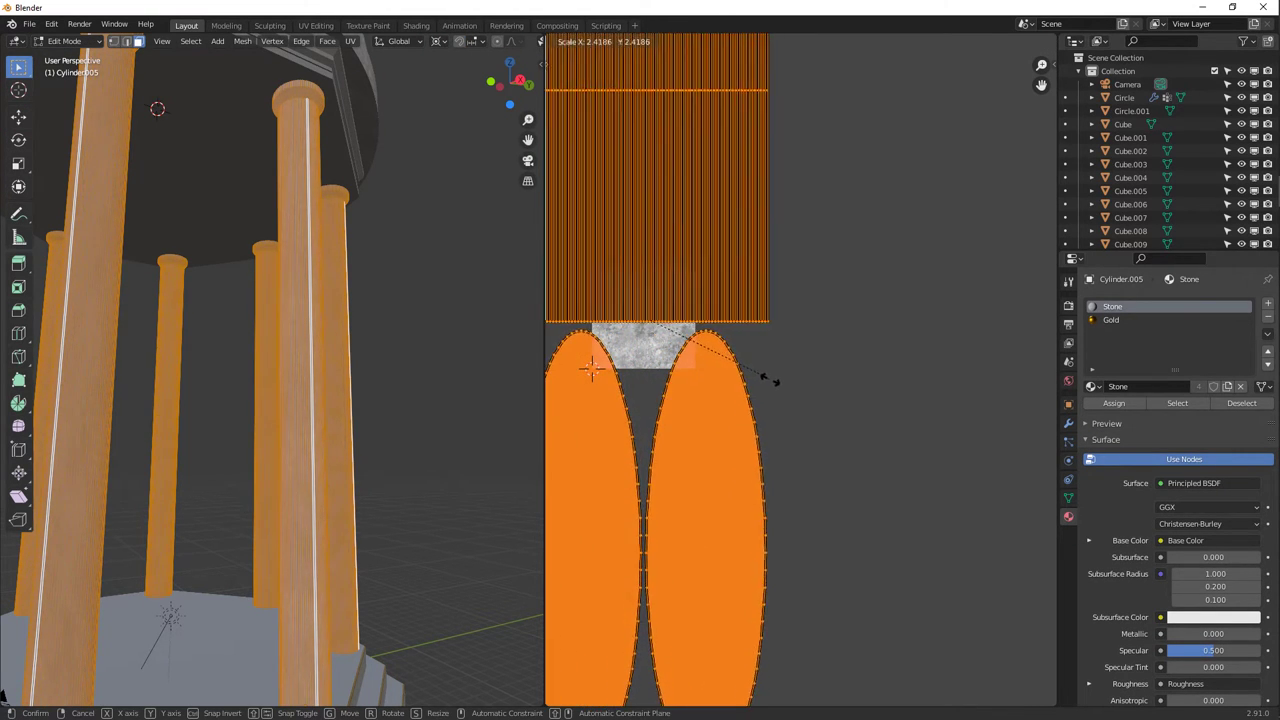
left_click(776, 380)
key("Tab")
middle_click_drag(434, 409, 338, 325)
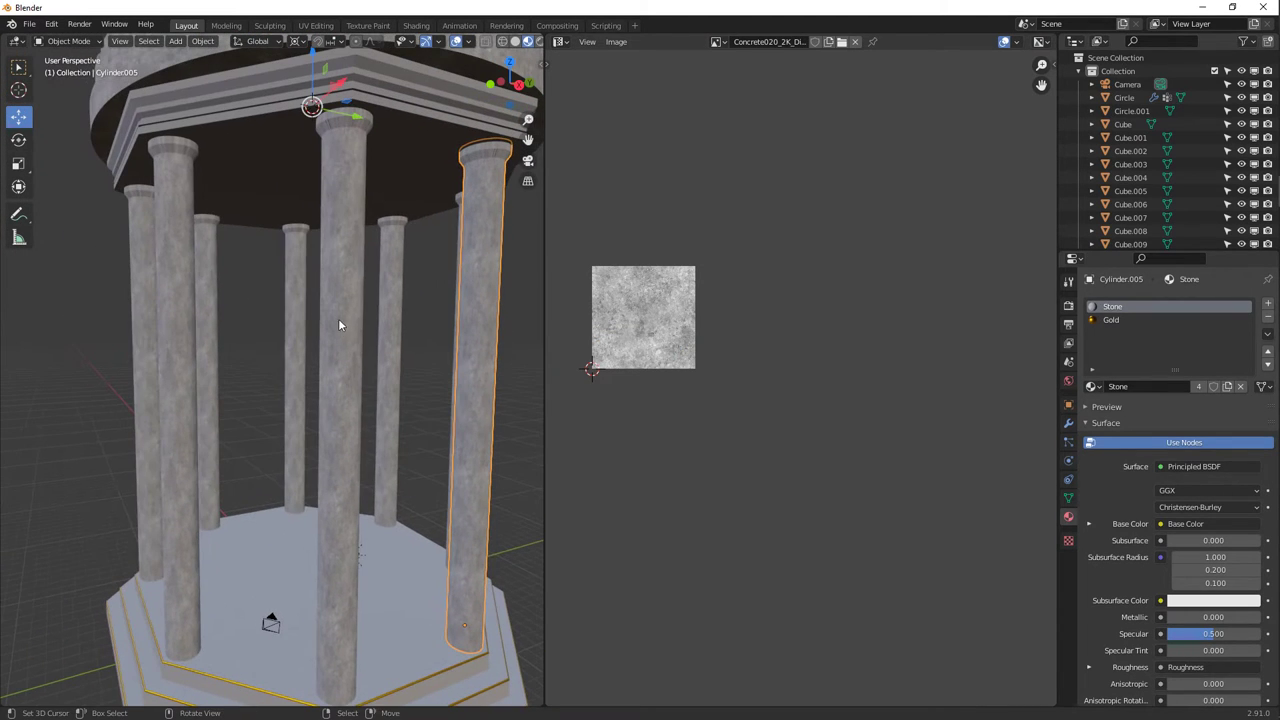
middle_click_drag(198, 305, 181, 322)
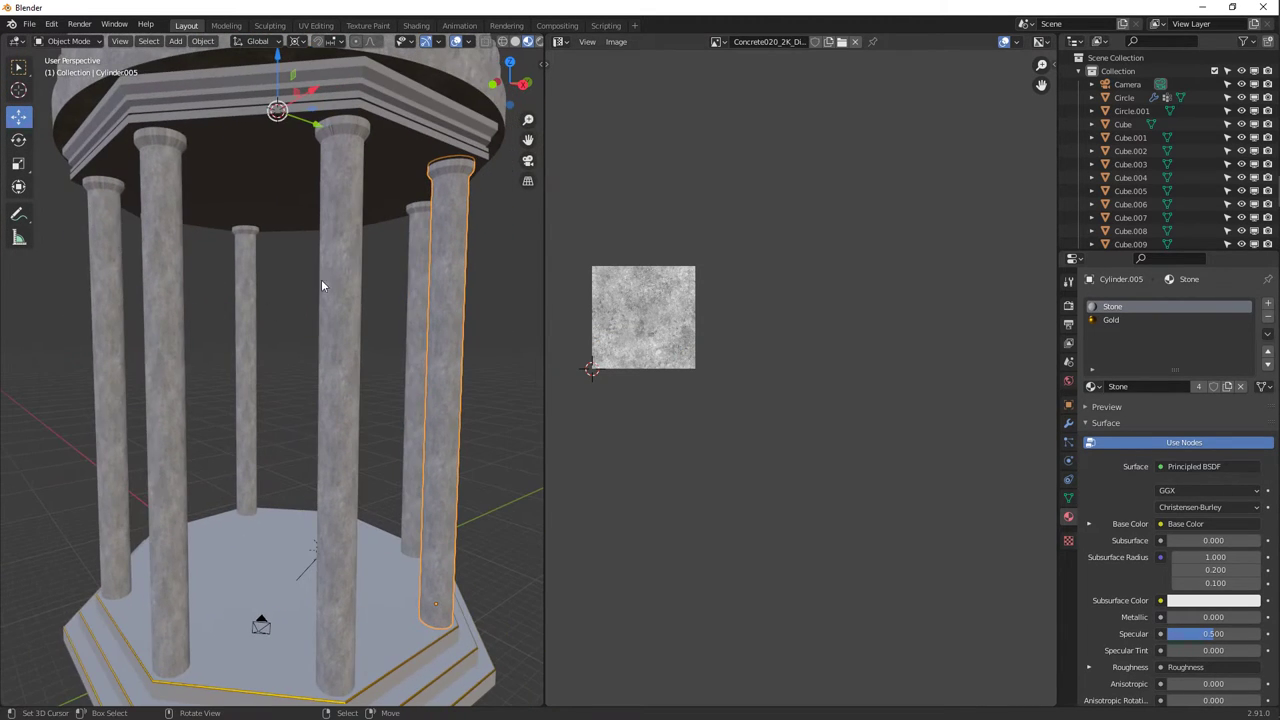
Set the transform pivot point to Individual Origins and rotate a single front column about its Z axis.
left_click(181, 355)
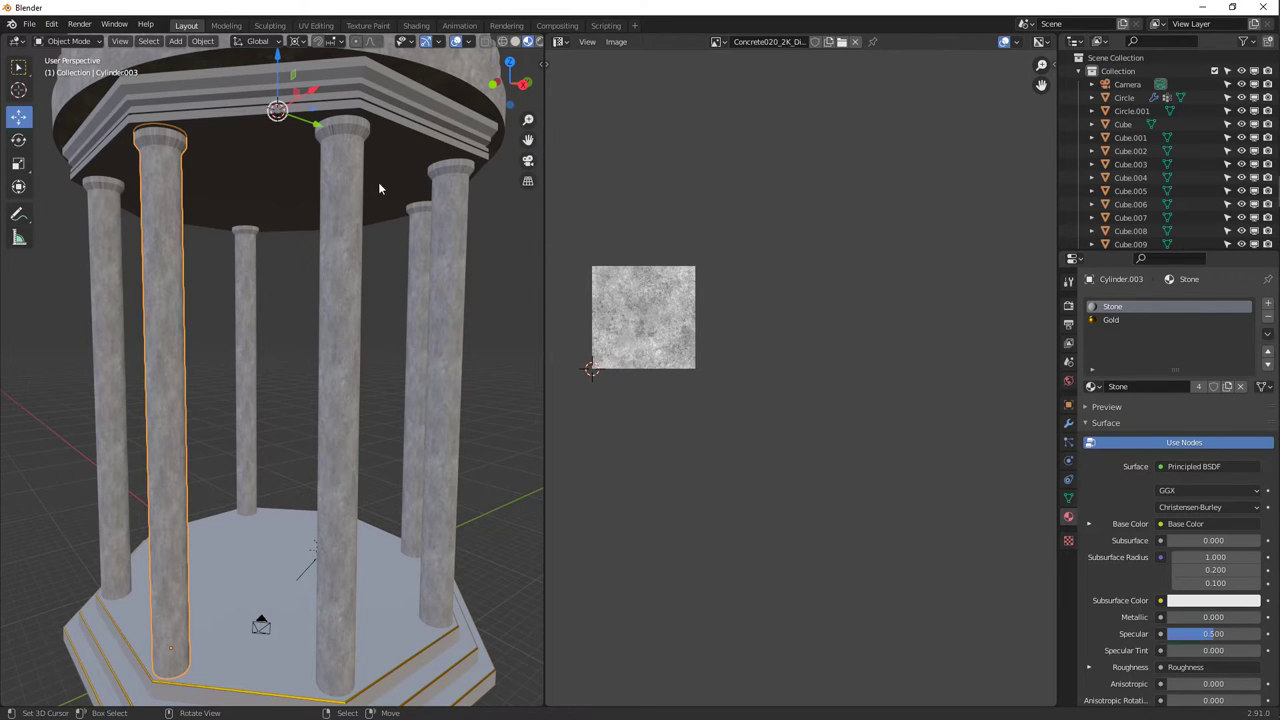
left_click(296, 41)
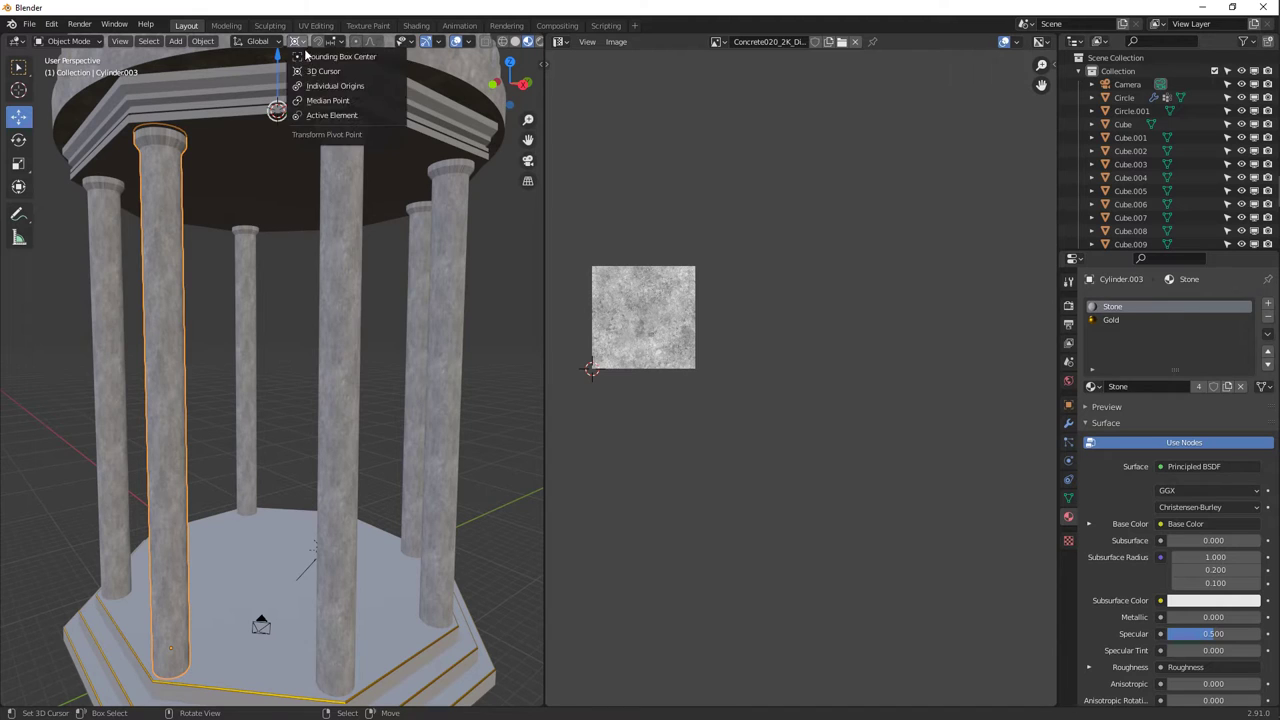
left_click(324, 87)
key("r")
key("z")
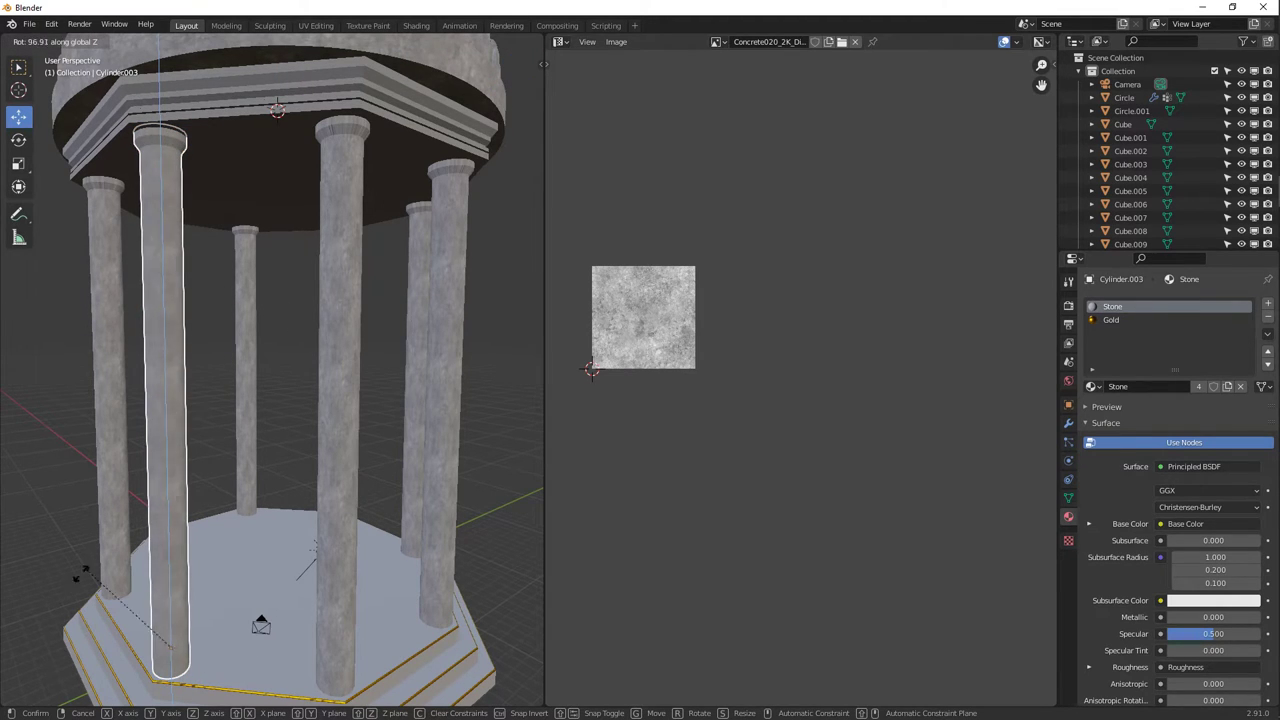
left_click(313, 548)
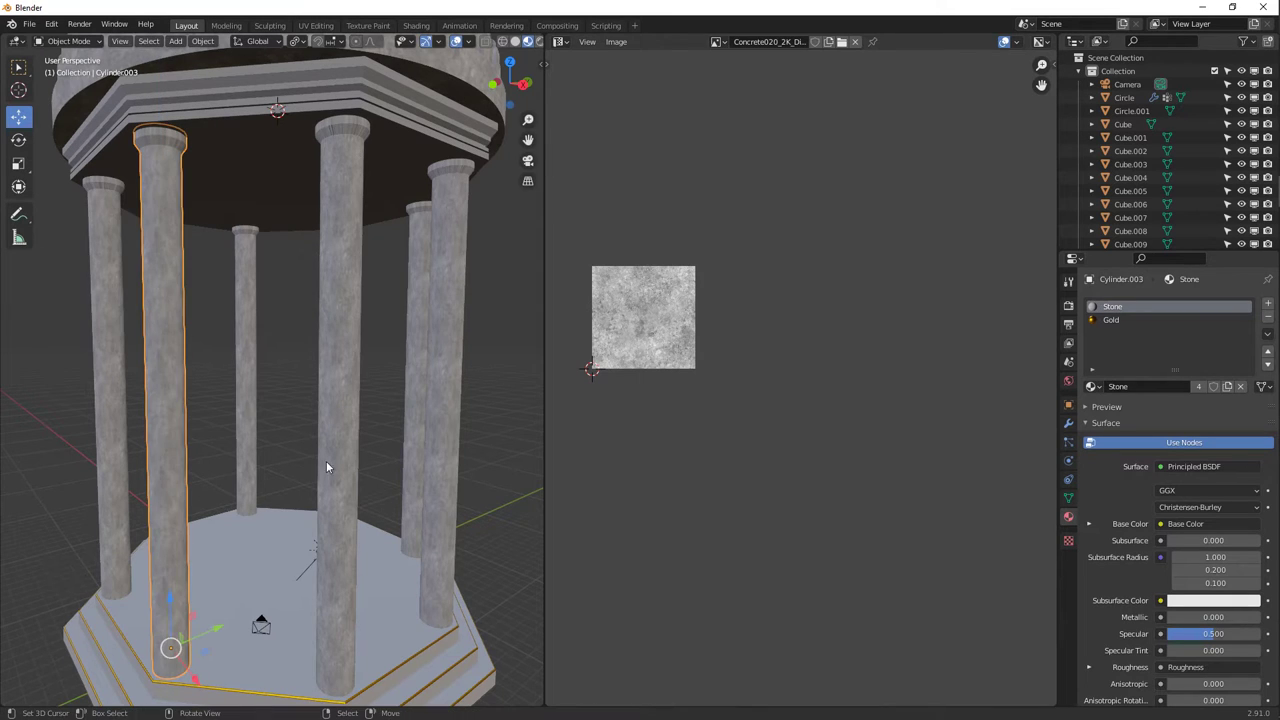
middle_click_drag(407, 436, 378, 437)
middle_click_drag(466, 346, 312, 290)
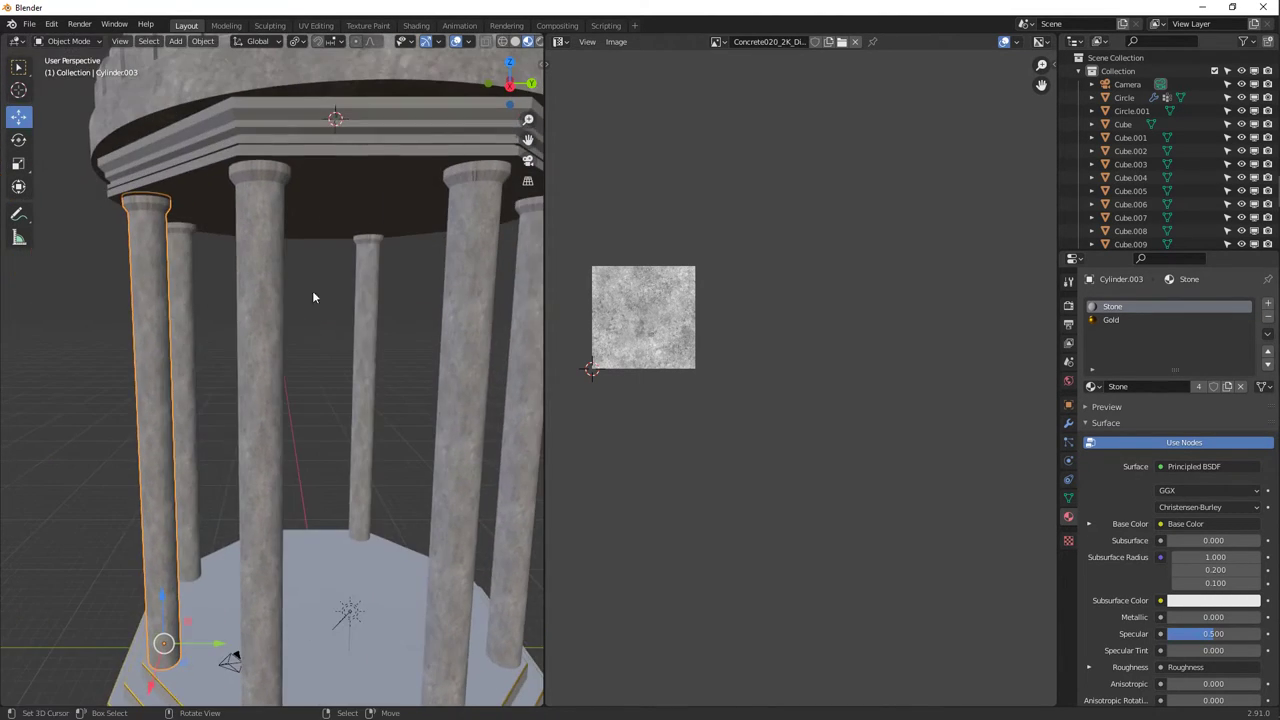
Select the rim and flared face rings of the column capital and unwrap them with Smart UV Project at a 66° angle limit.
key("Tab")
key("alt+a")
scroll(266, 181, "up", 6)
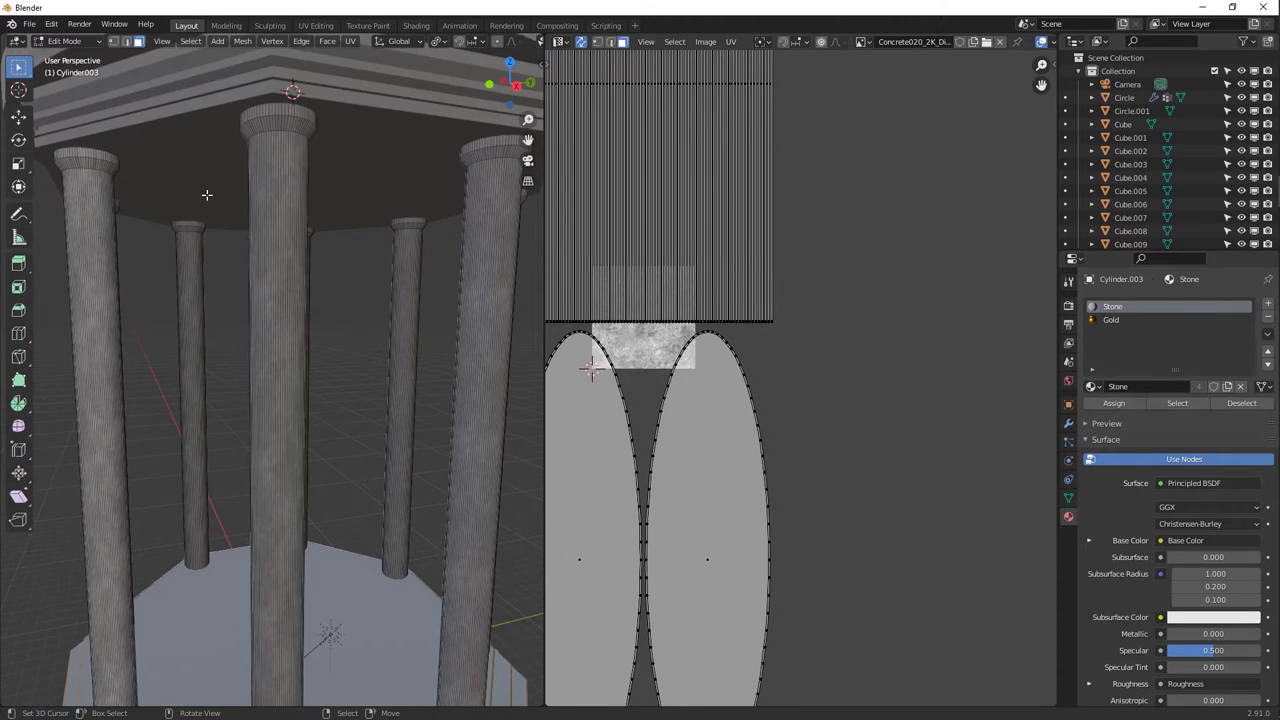
left_click(323, 221)
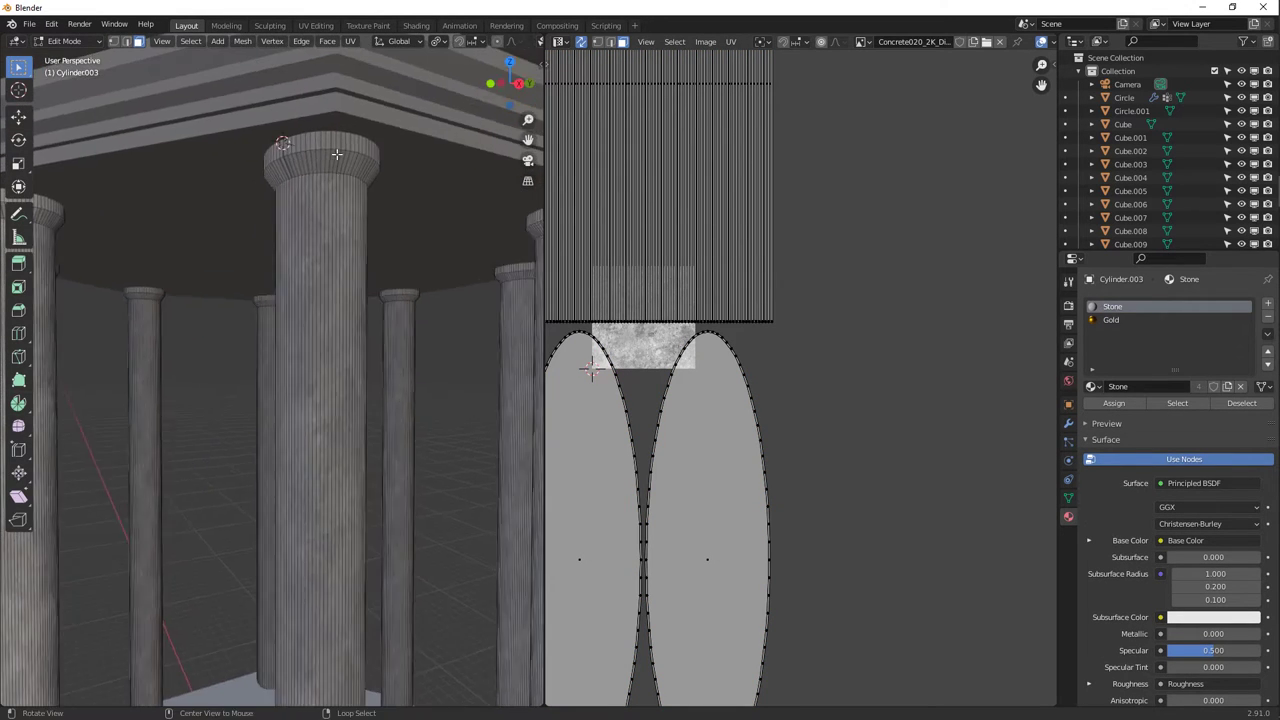
key("KP_Decimal")
scroll(310, 253, "down", 4)
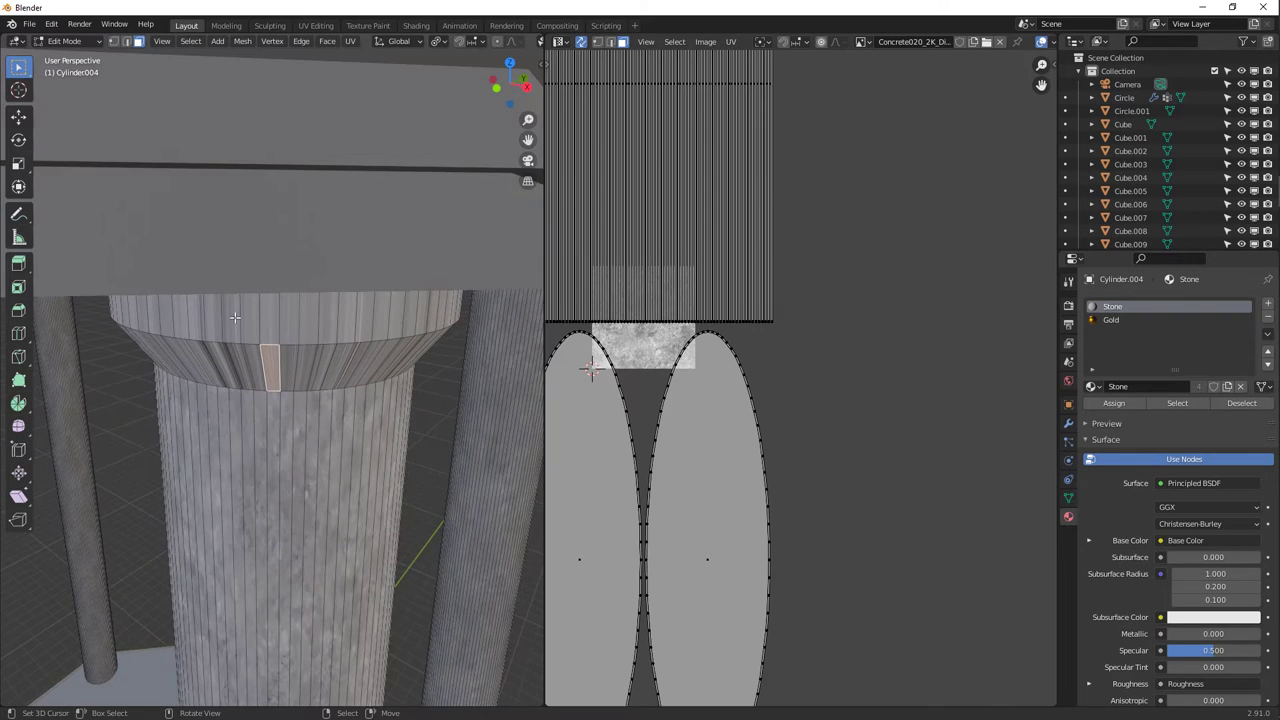
middle_click_drag(236, 318, 310, 312)
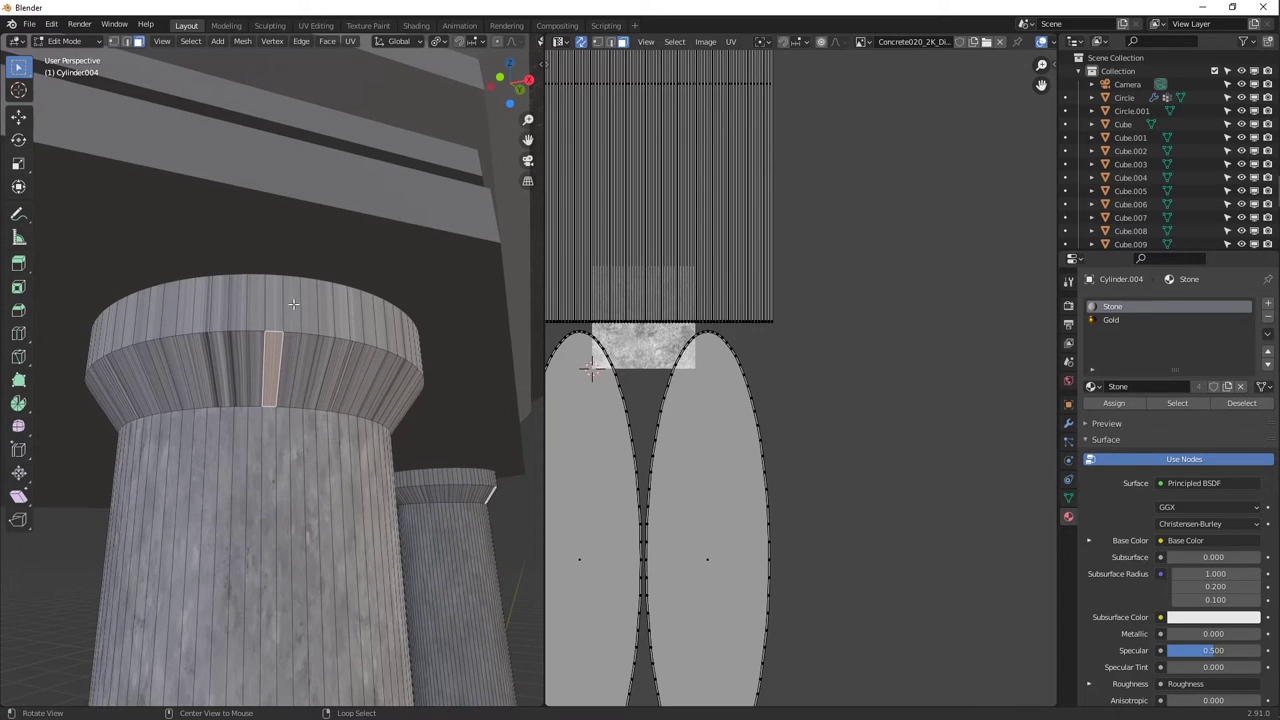
left_click(332, 291, "alt")
middle_click_drag(334, 291, 314, 311)
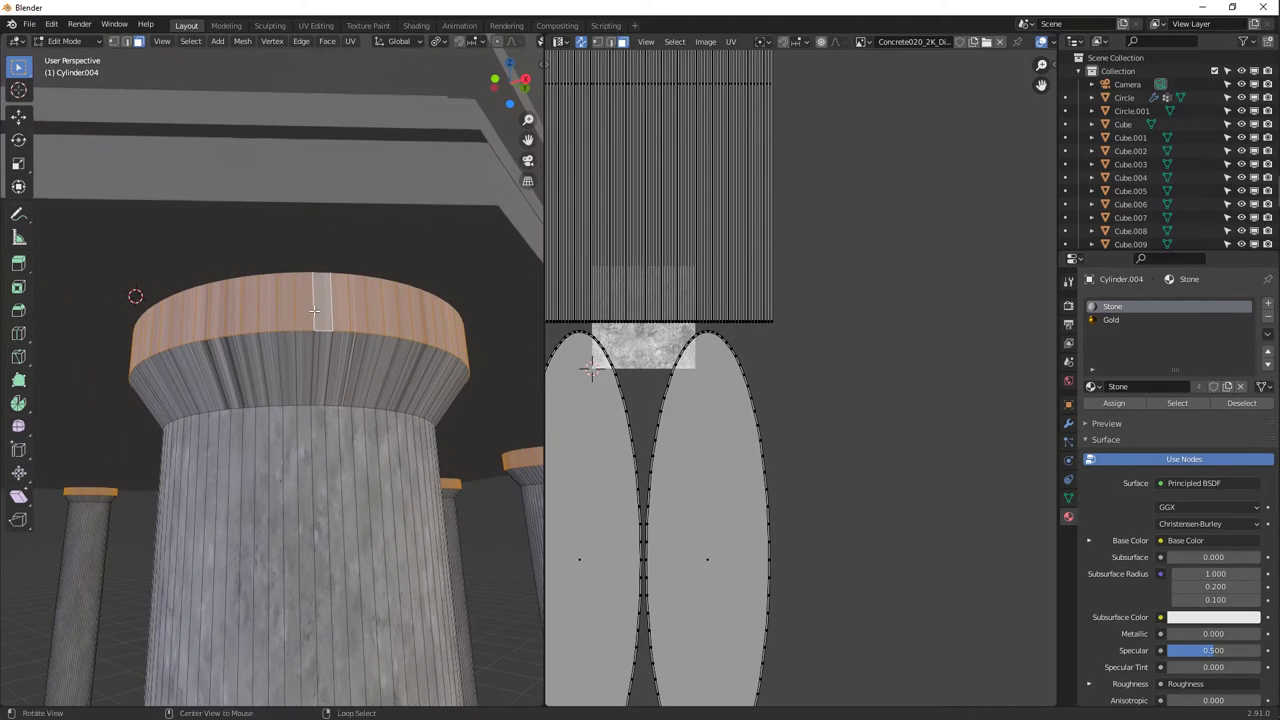
key("ctrl+KP_Add")
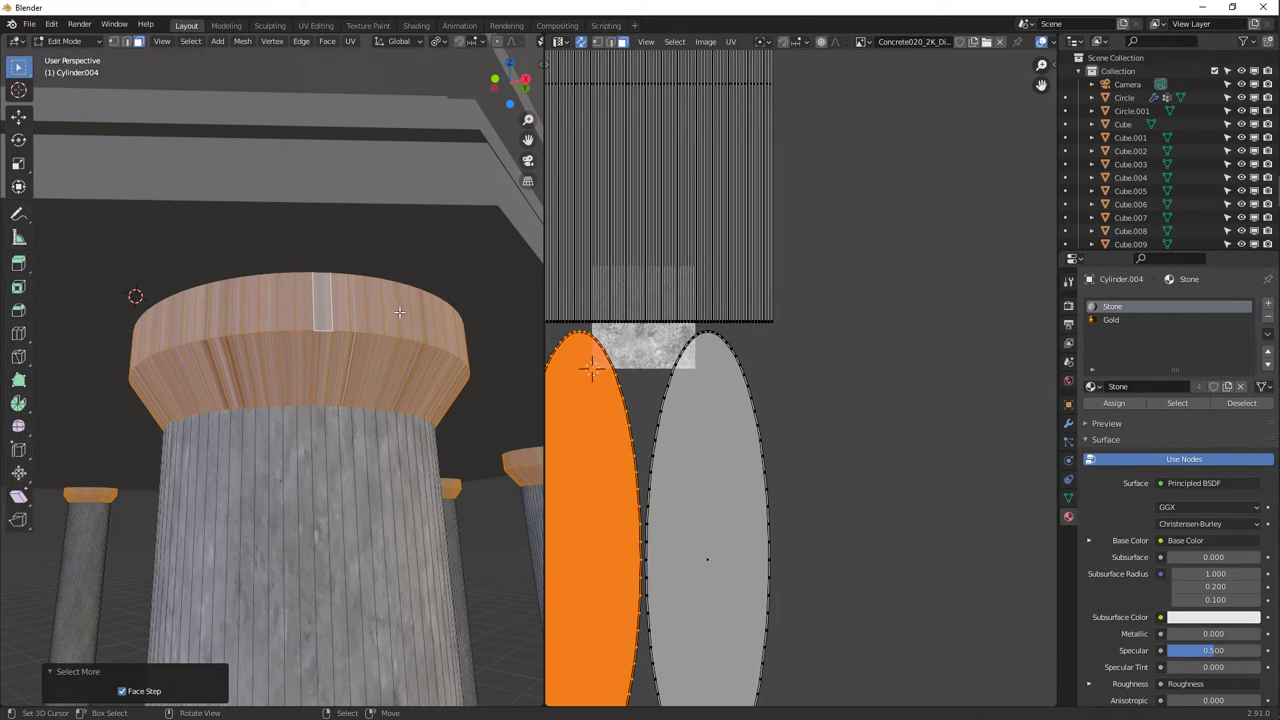
key("u")
left_click(368, 302)
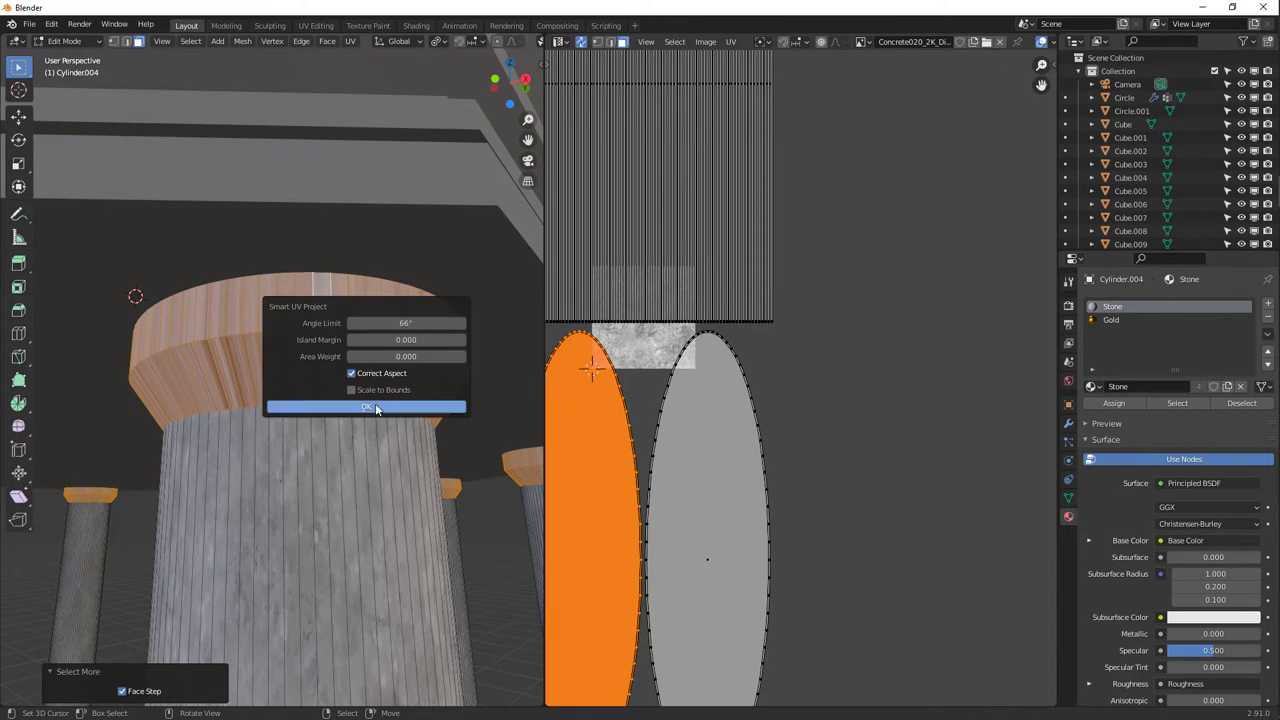
left_click(372, 408)
middle_click_drag(413, 345, 421, 397)
key("Tab")
scroll(399, 377, "down", 2)
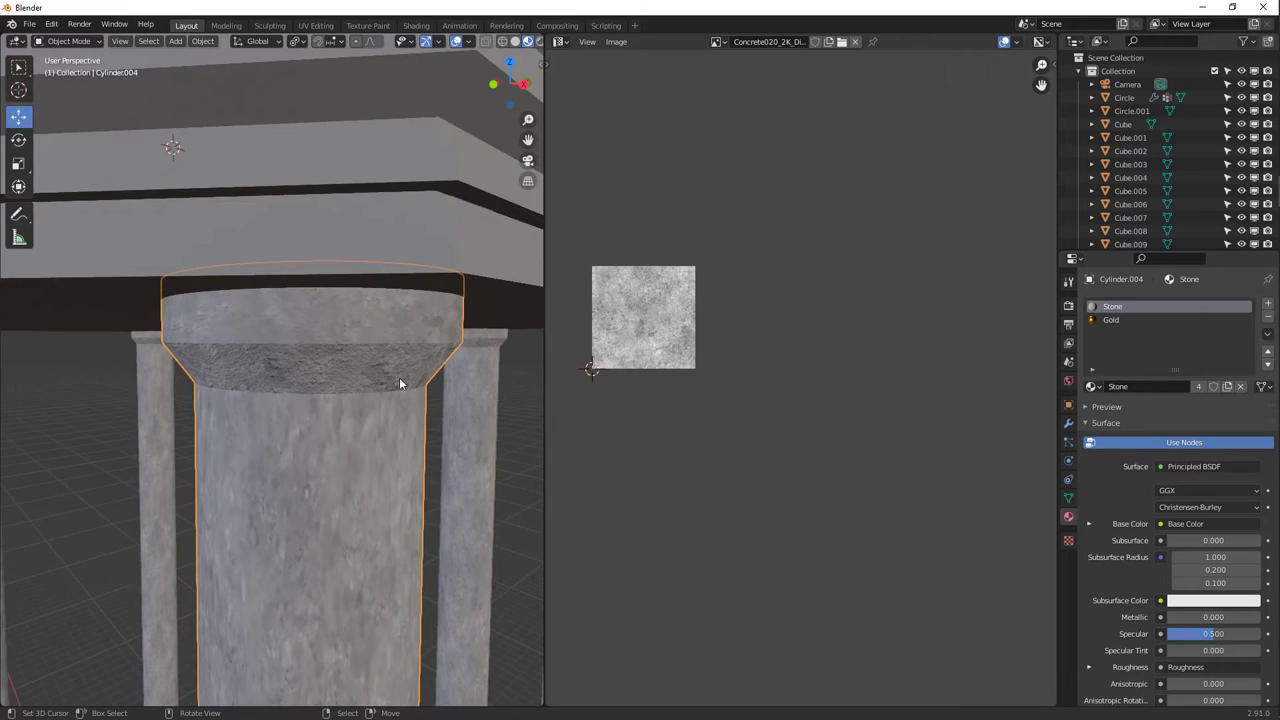
scroll(399, 377, "down", 4)
scroll(399, 377, "down", 4)
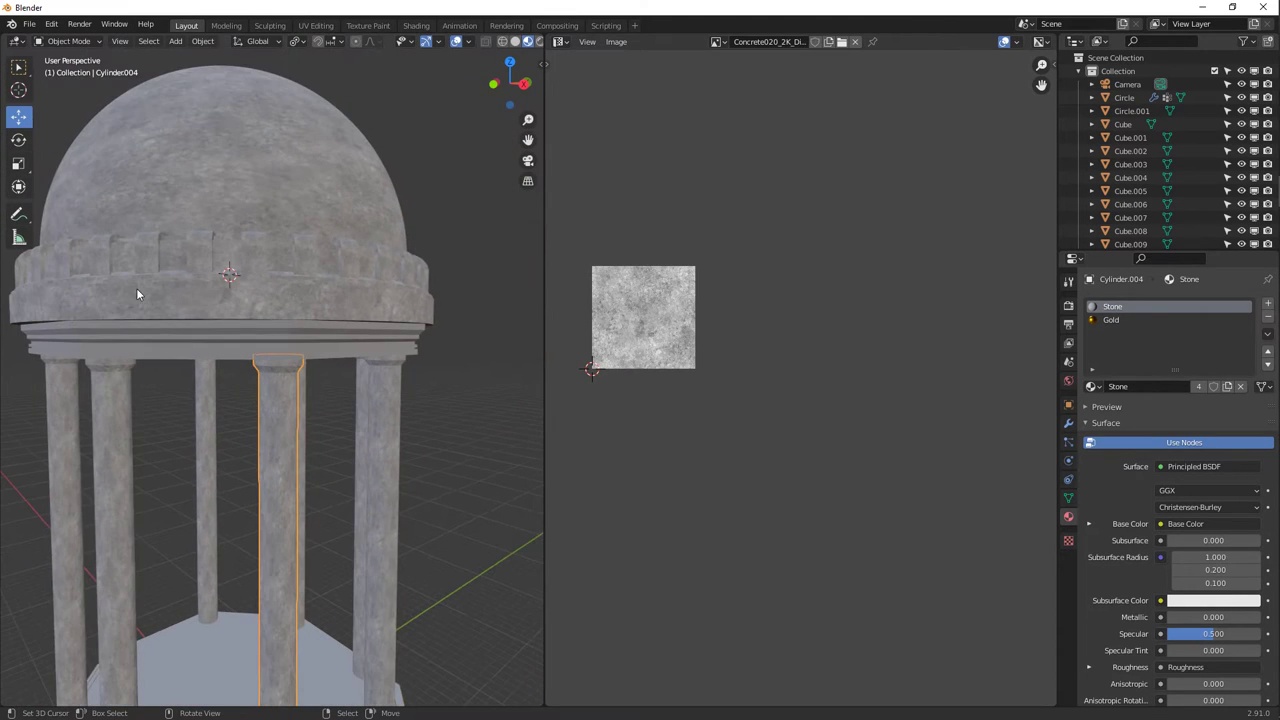
Select all linked faces of the octagonal cornice beneath the dome in the dome mesh.
middle_click_drag(137, 289, 296, 336)
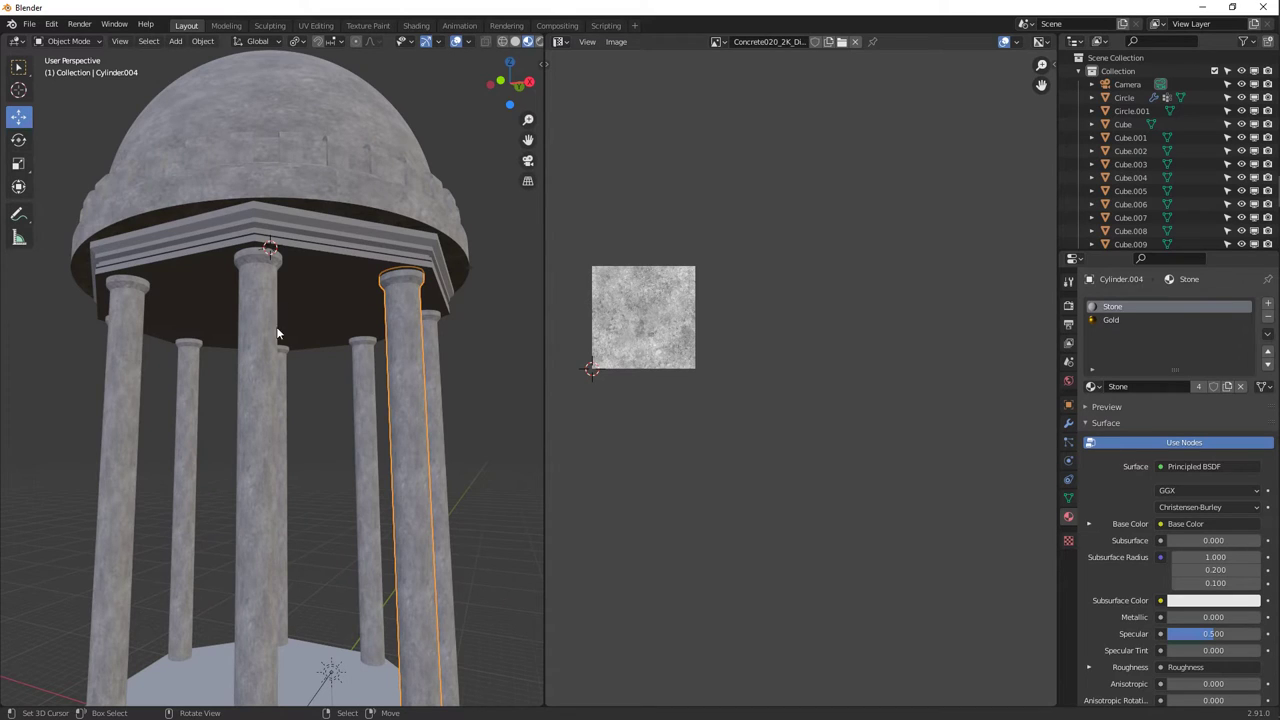
middle_click_drag(239, 316, 262, 275)
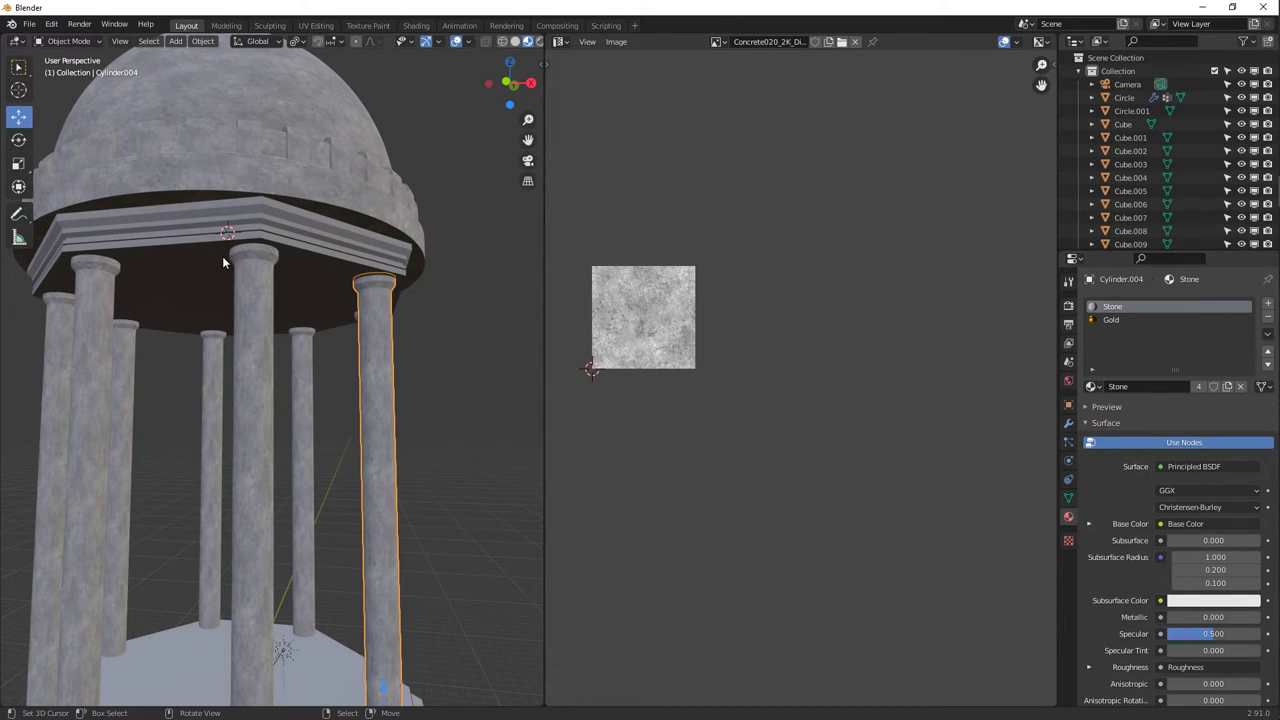
middle_click_drag(252, 258, 211, 285)
left_click(319, 236)
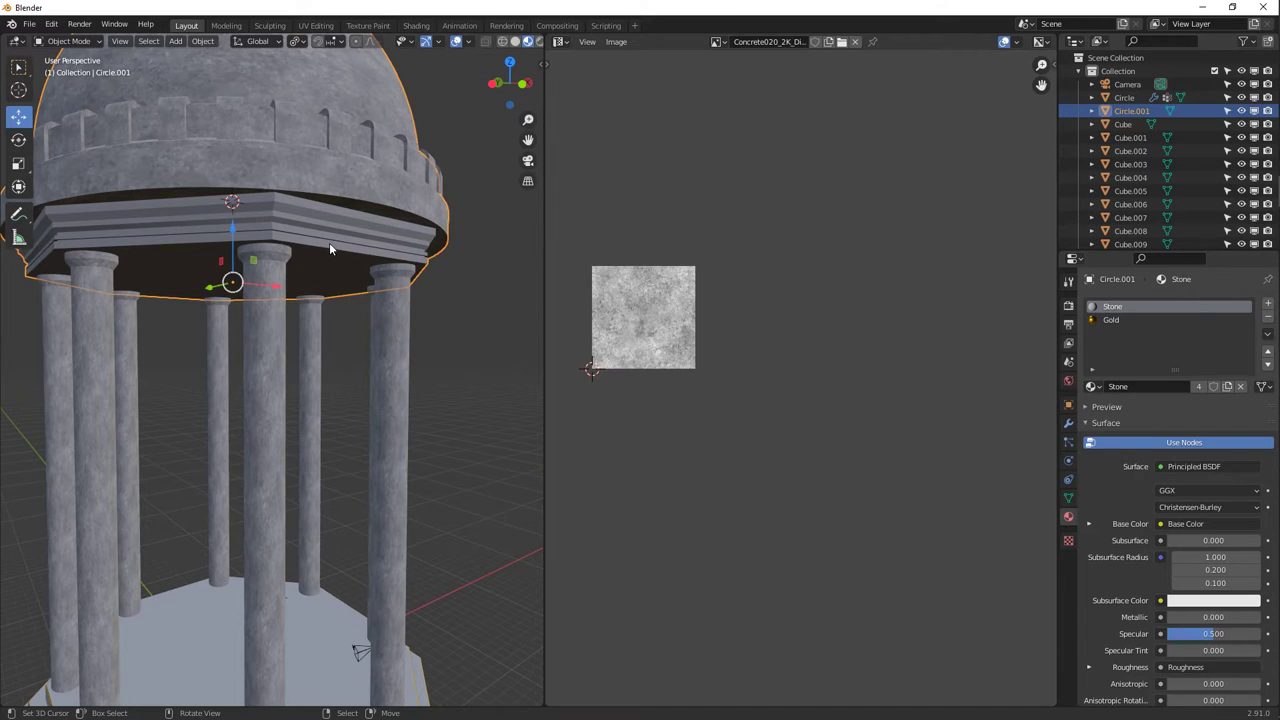
middle_click_drag(329, 242, 342, 263)
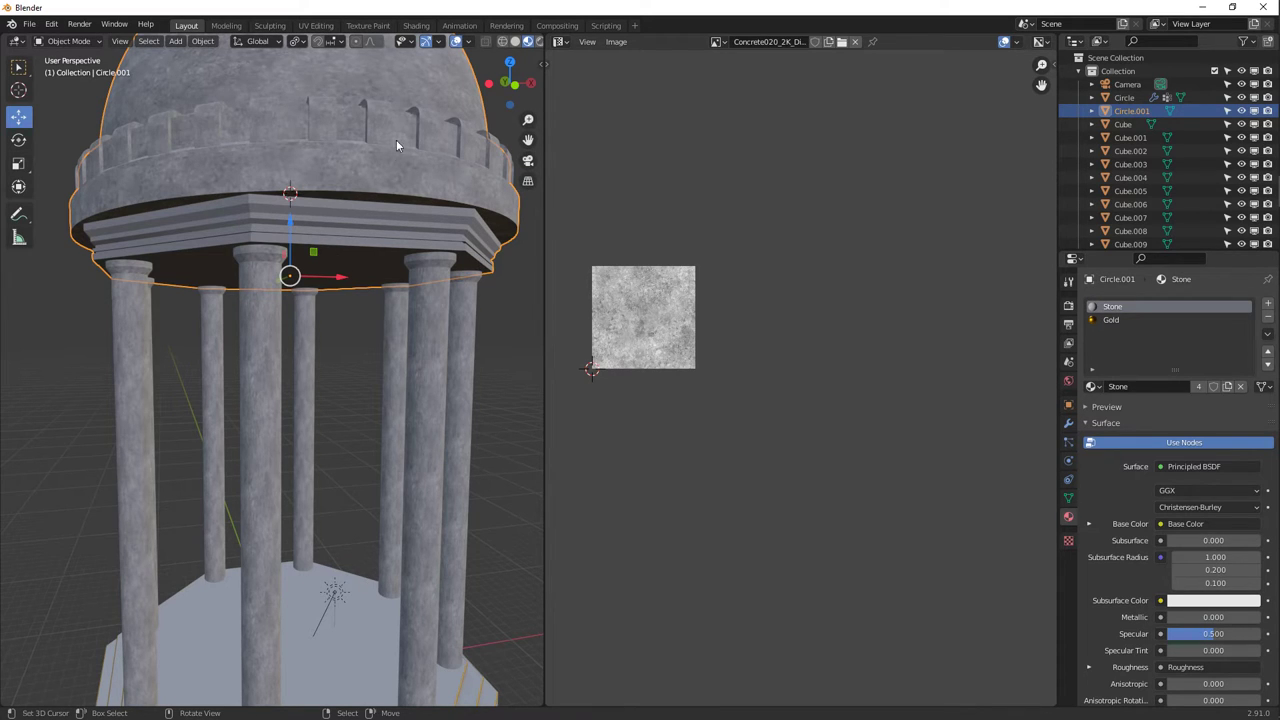
middle_click_drag(396, 145, 402, 246)
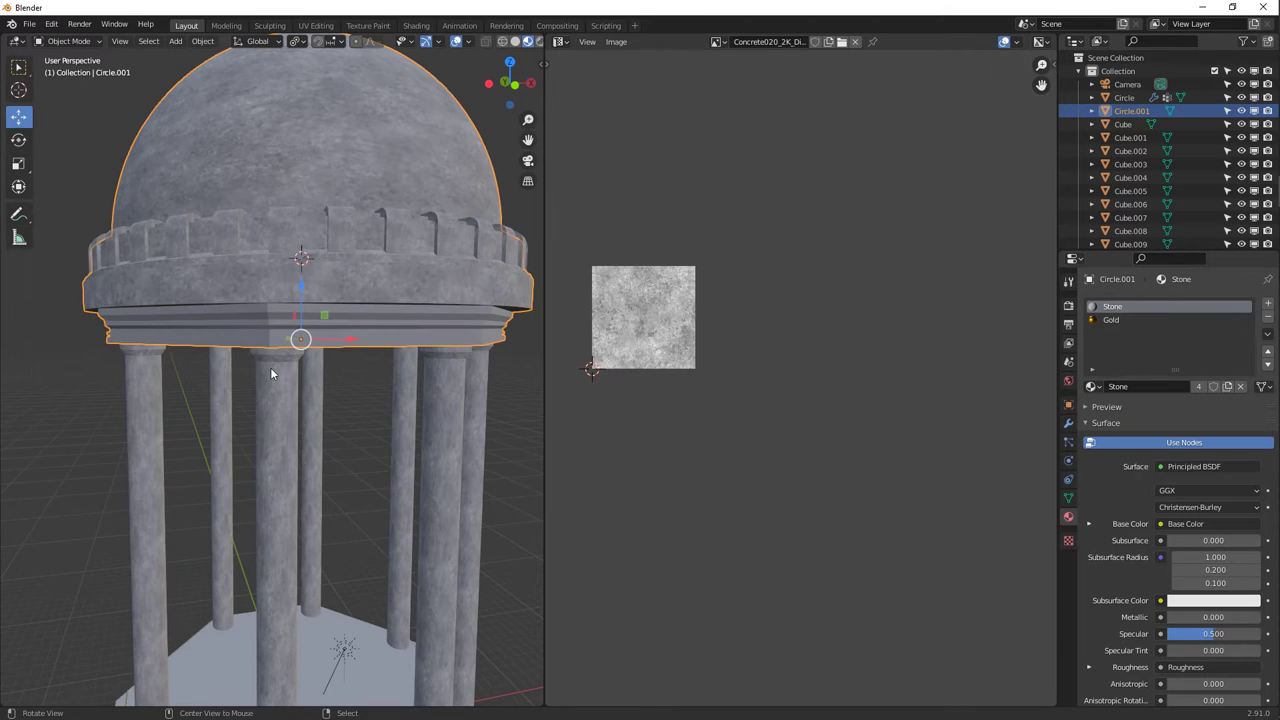
middle_click_drag(270, 373, 280, 265)
key("Tab")
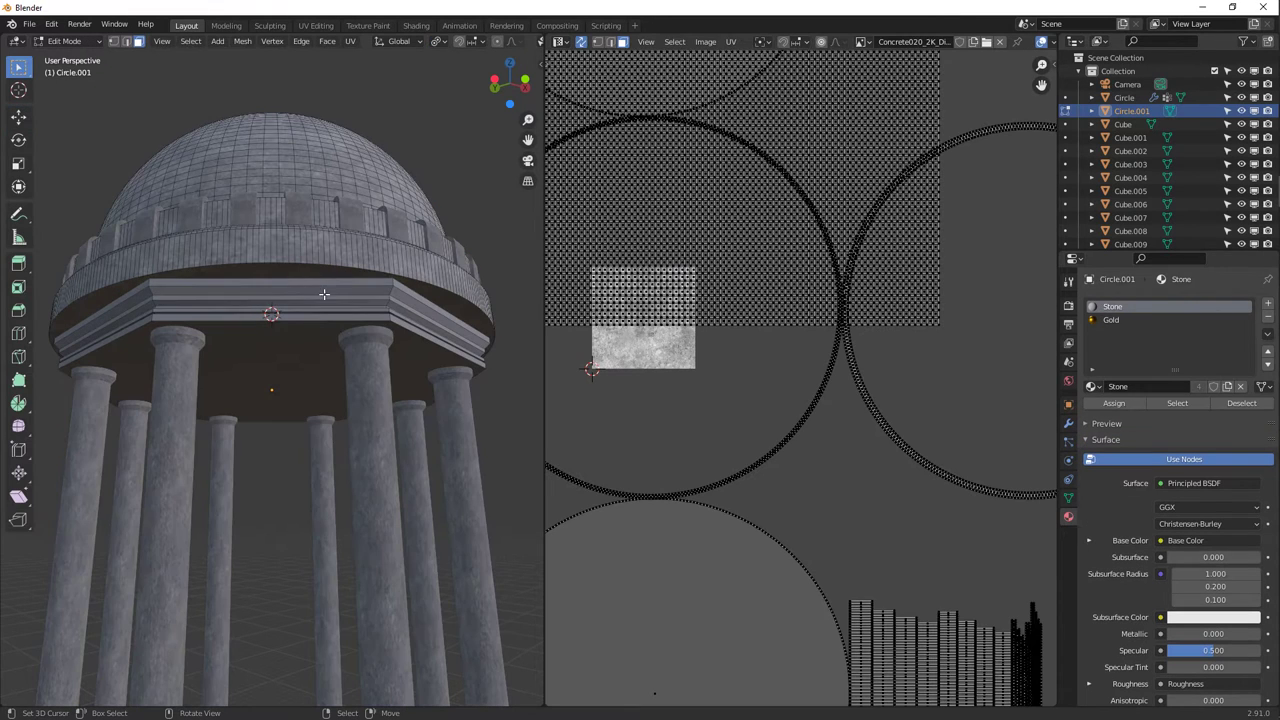
left_click(284, 339)
key("ctrl+l")
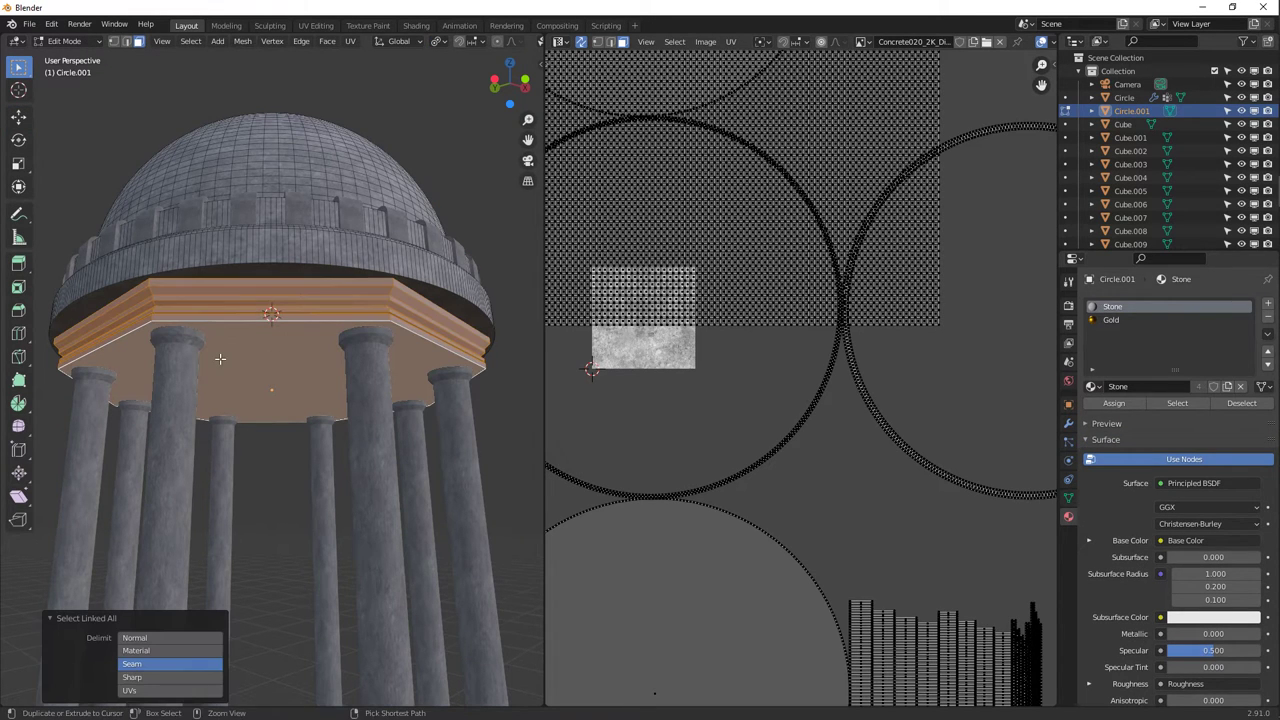
Unwrap the octagonal cornice faces with Smart UV Project at a 66° angle limit and check the texture.
key("u")
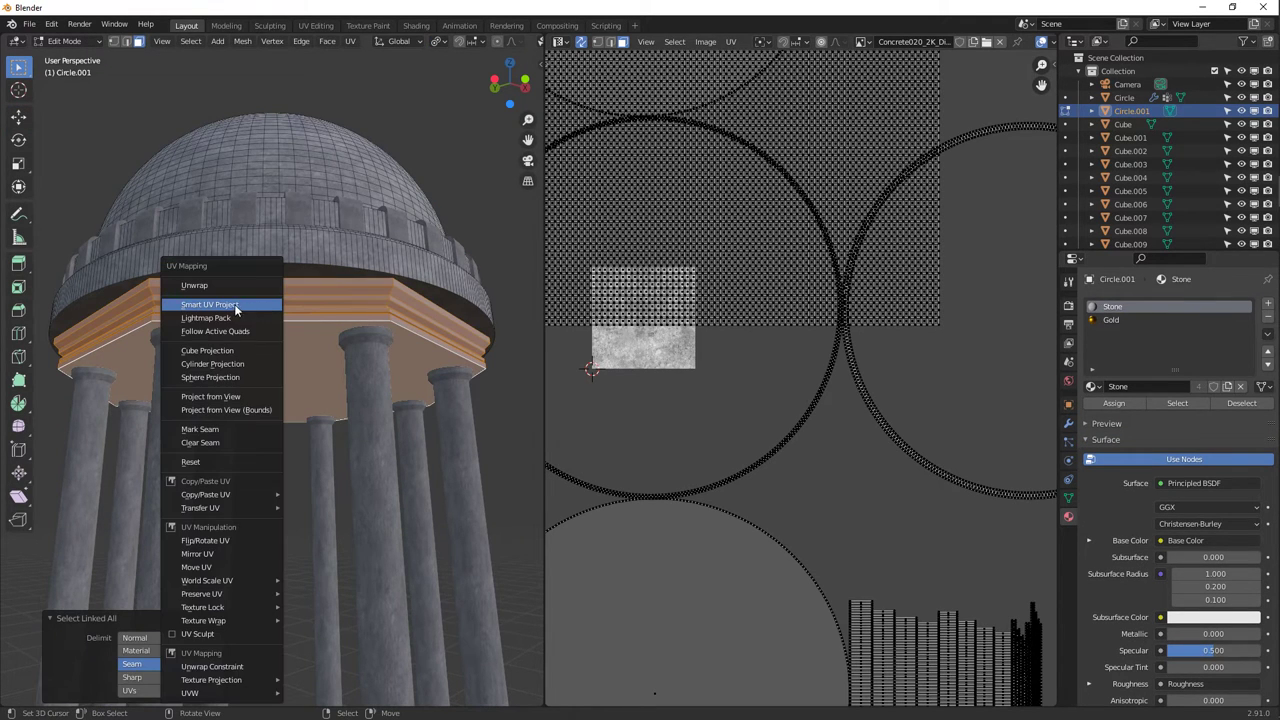
left_click(258, 306)
left_click(247, 412)
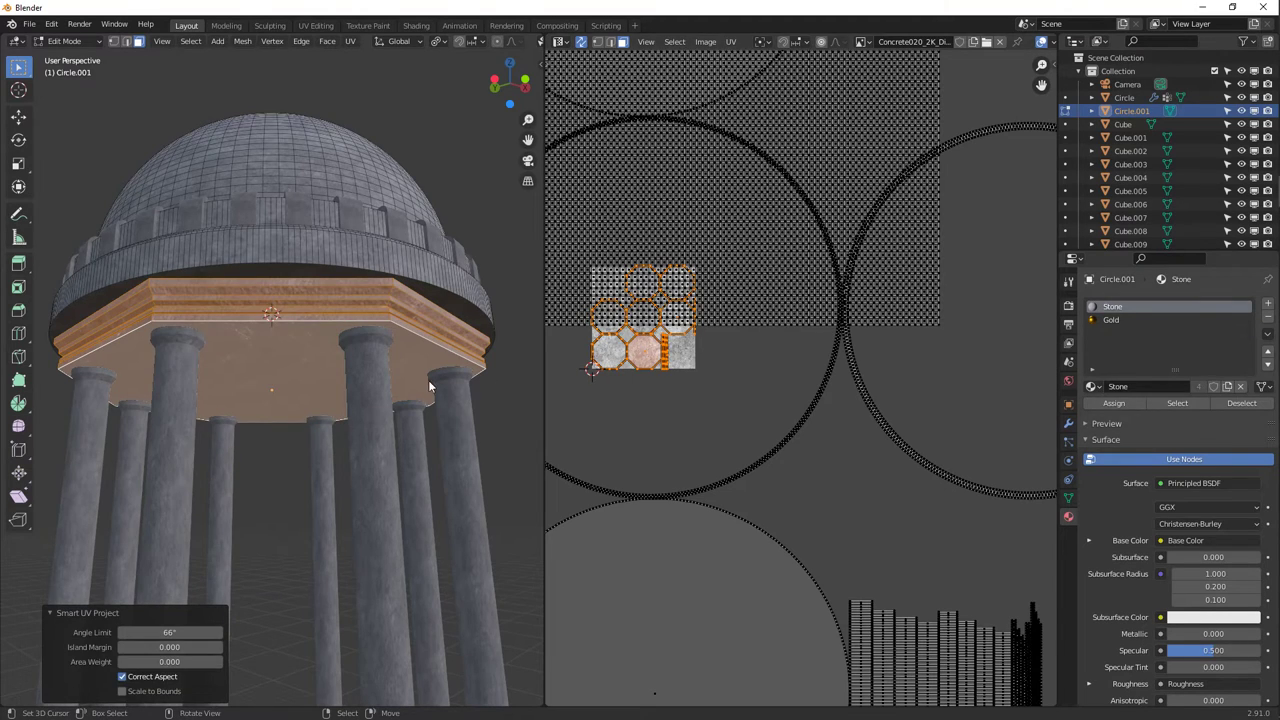
key("Tab")
middle_click_drag(428, 380, 392, 338)
Scale the octagonal cornice's UV islands uniformly to about 3.6 times their size.
key("Tab")
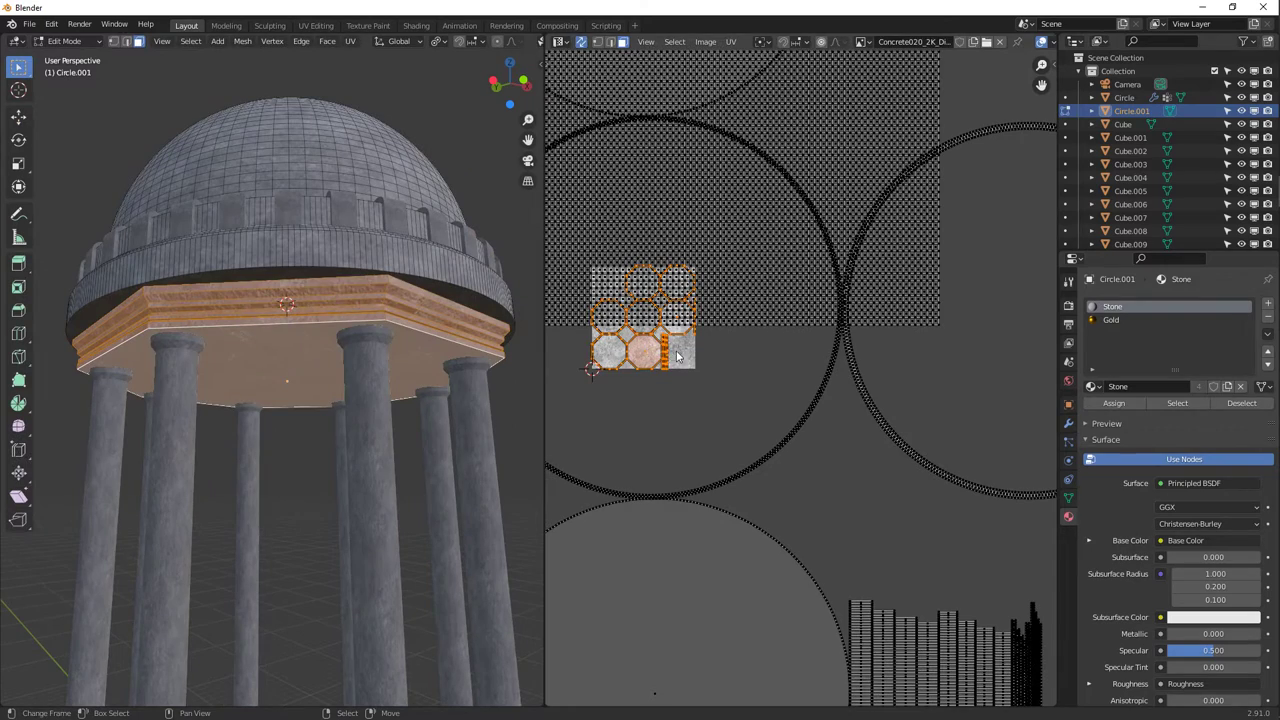
key("s")
left_click(795, 420)
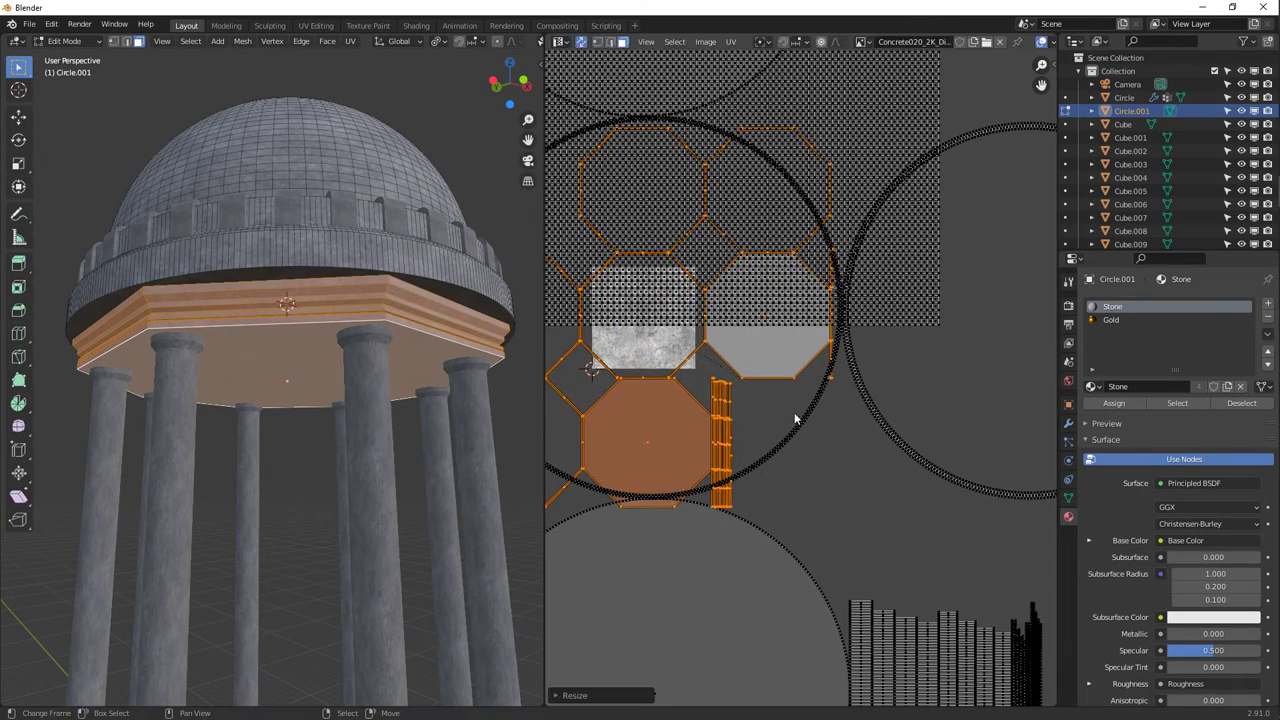
key("Tab")
Widen the 3D viewport and, with X-ray enabled, select the bottom cap faces of the column mesh.
middle_click_drag(405, 356, 280, 457)
left_click(192, 484)
key("Tab")
middle_click_drag(182, 436, 190, 483)
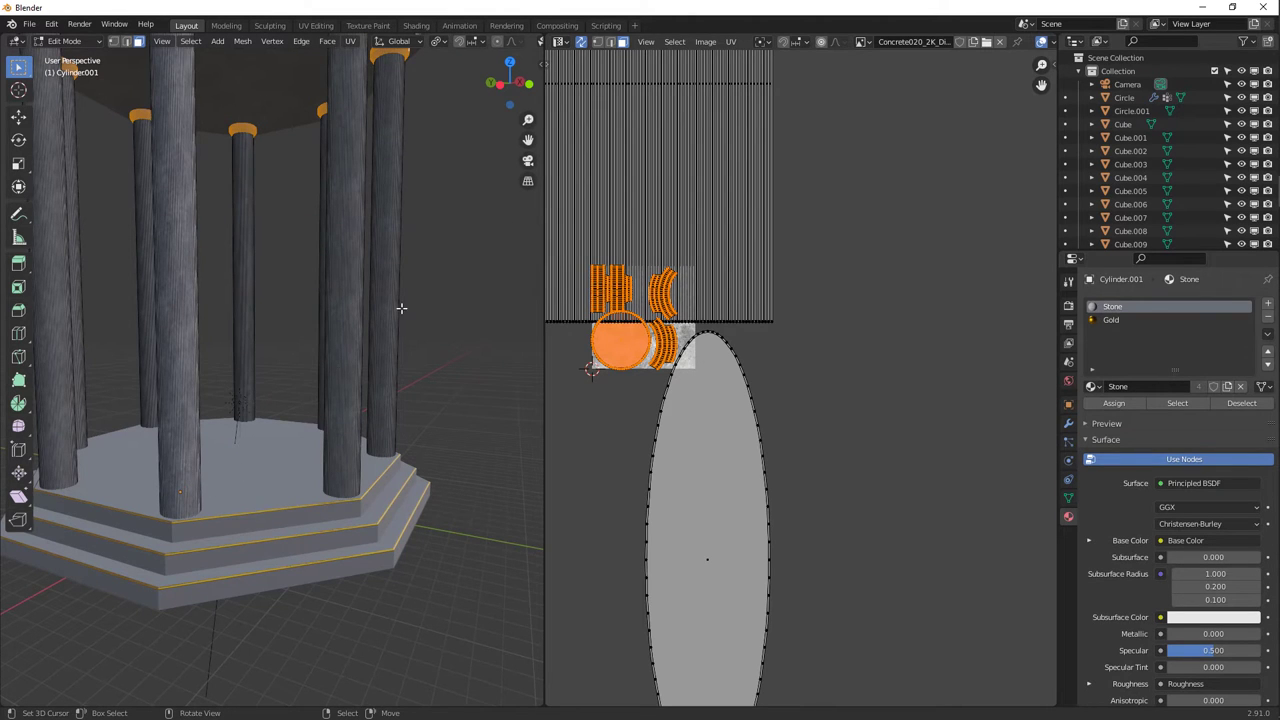
middle_click_drag(286, 413, 286, 391)
key("Tab")
middle_click_drag(188, 477, 323, 409)
key("Tab")
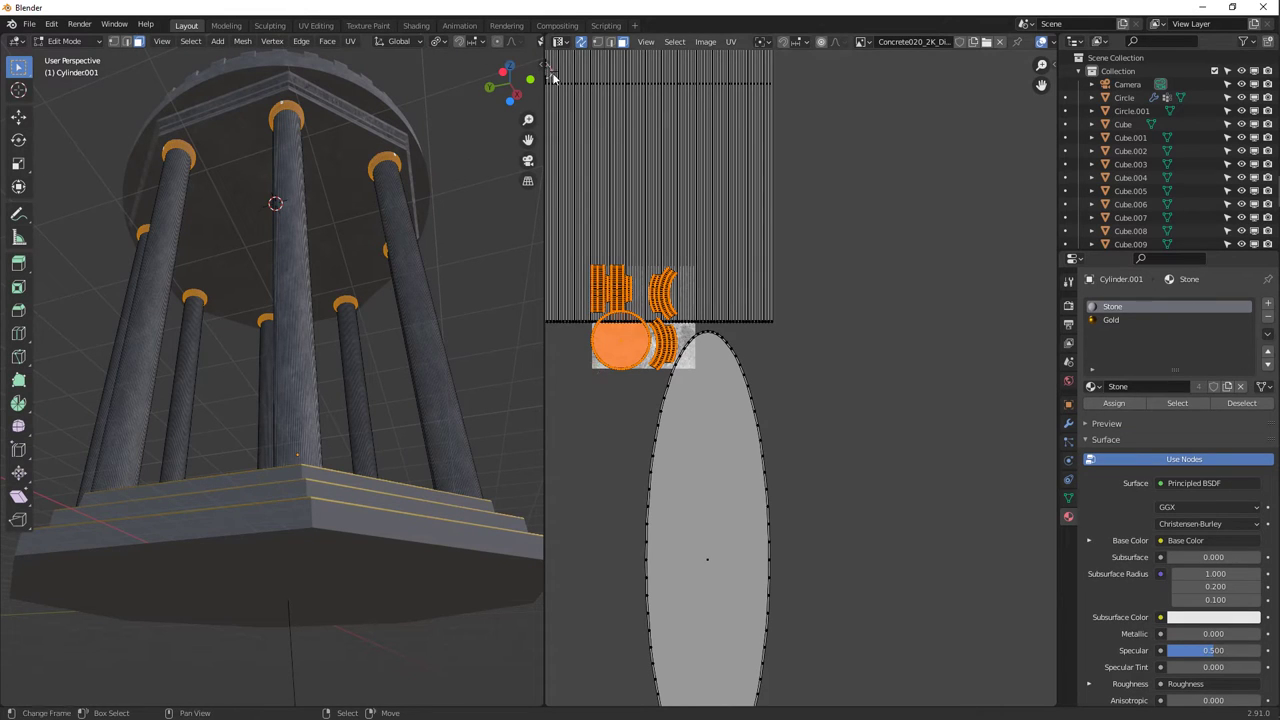
left_click_drag(549, 161, 808, 110)
left_click(728, 42)
key("a")
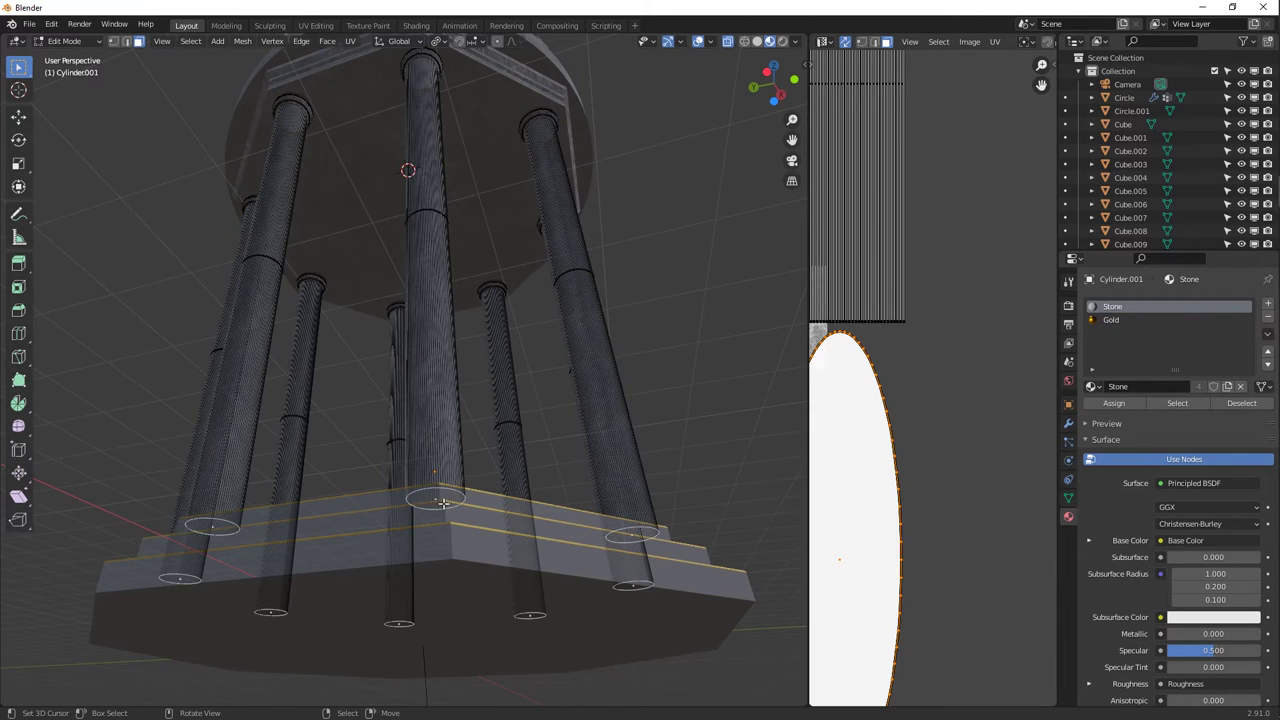
Move the columns' bottom cap faces up 3.3626 m along the Z axis.
middle_click_drag(540, 420, 498, 555)
key("g")
key("z")
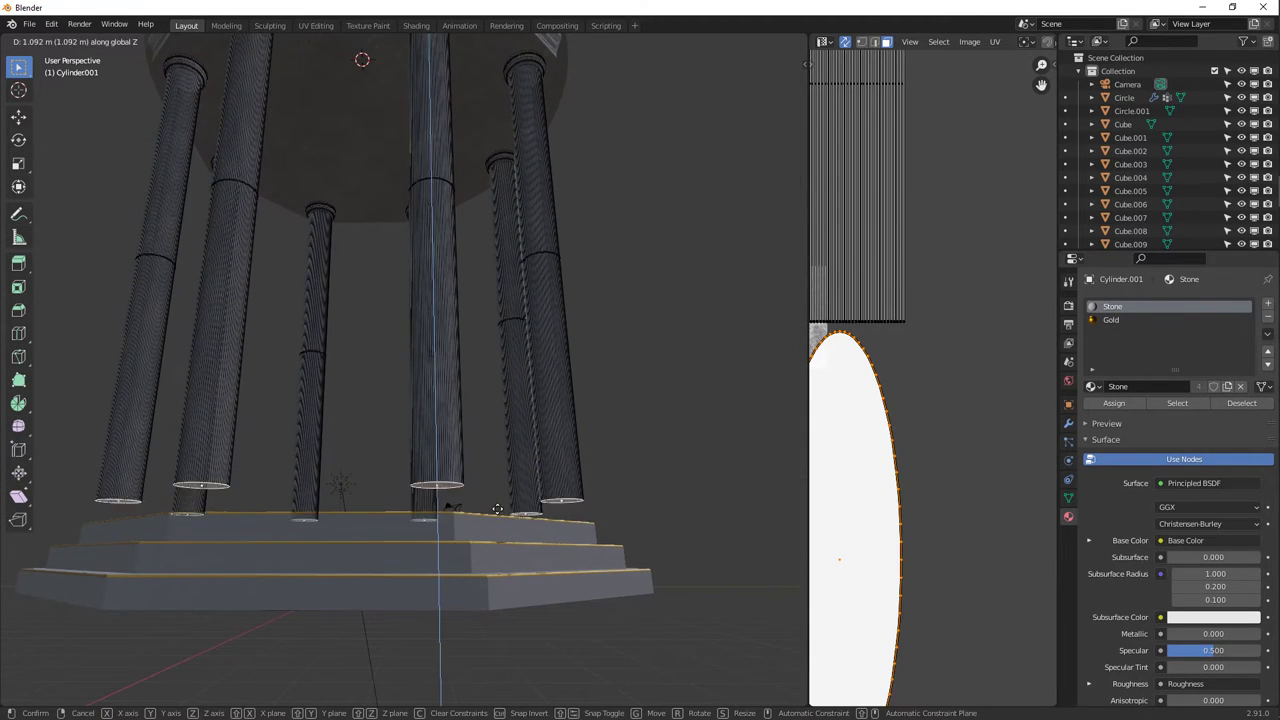
left_click(498, 464)
Extrude the columns' bottom caps by about 0.08 m and scale them uniformly by 1.116.
middle_click_drag(498, 464, 516, 407)
key("g")
key("z")
key("z")
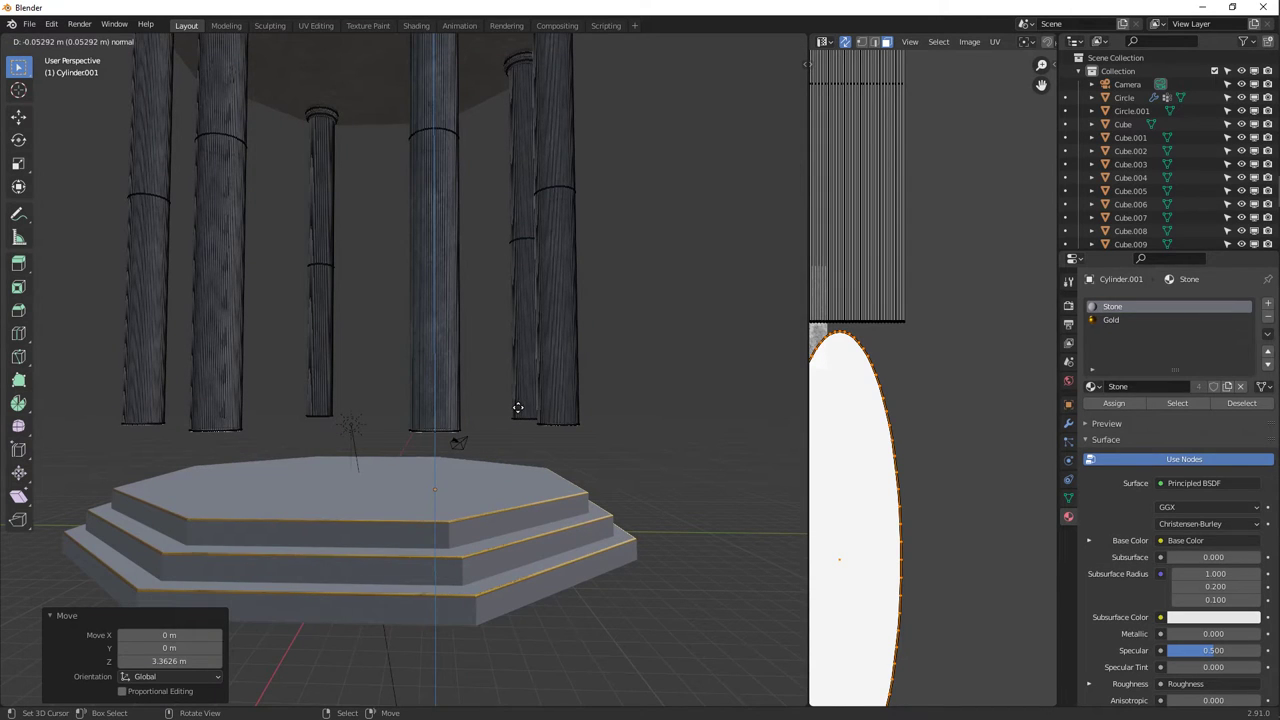
left_click(516, 408)
key("s")
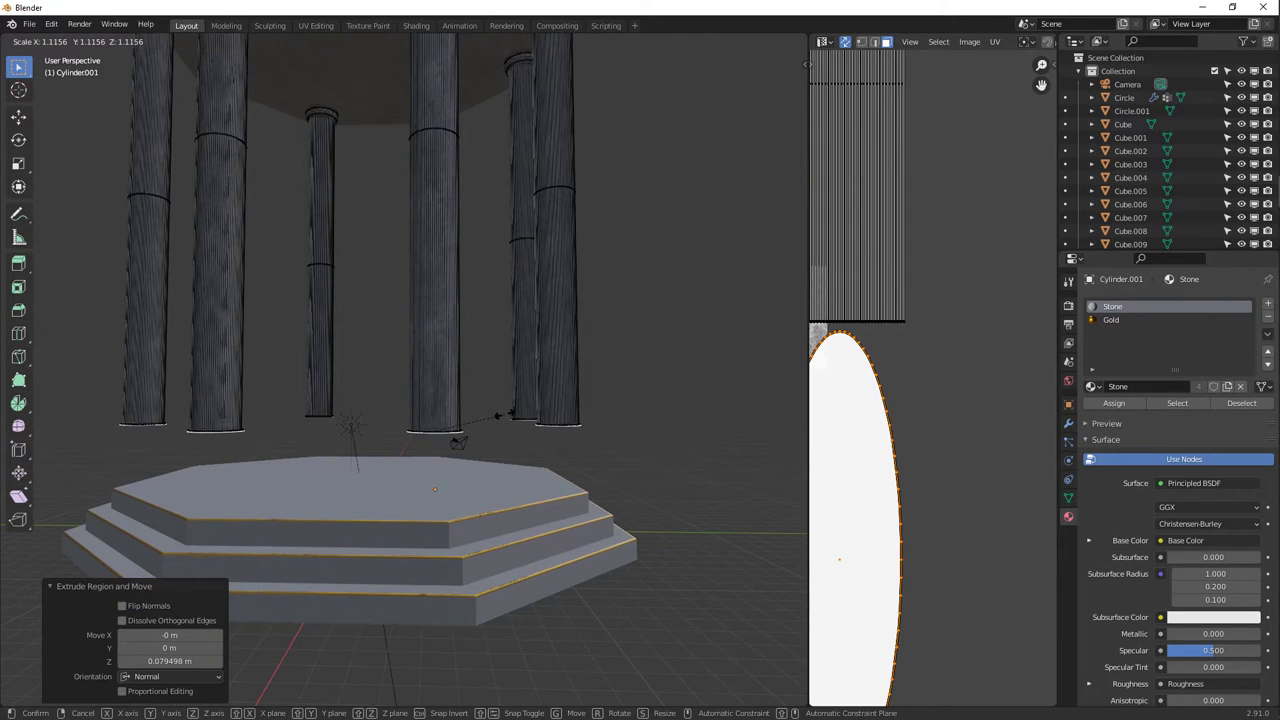
left_click(505, 414)
Extrude the widened bottom caps about 3.4 m down to the platform to form column bases, and inspect the result.
key("e")
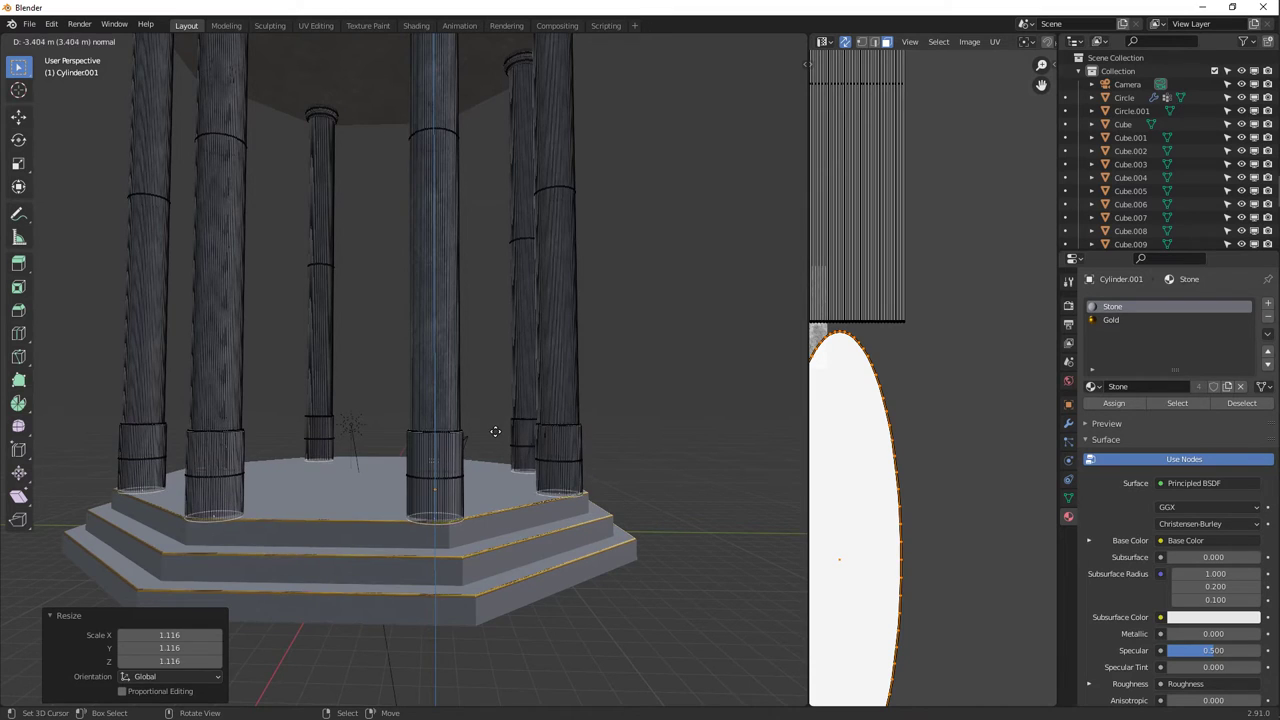
right_click(495, 431)
key("Tab")
middle_click_drag(480, 446, 406, 425)
key("Tab")
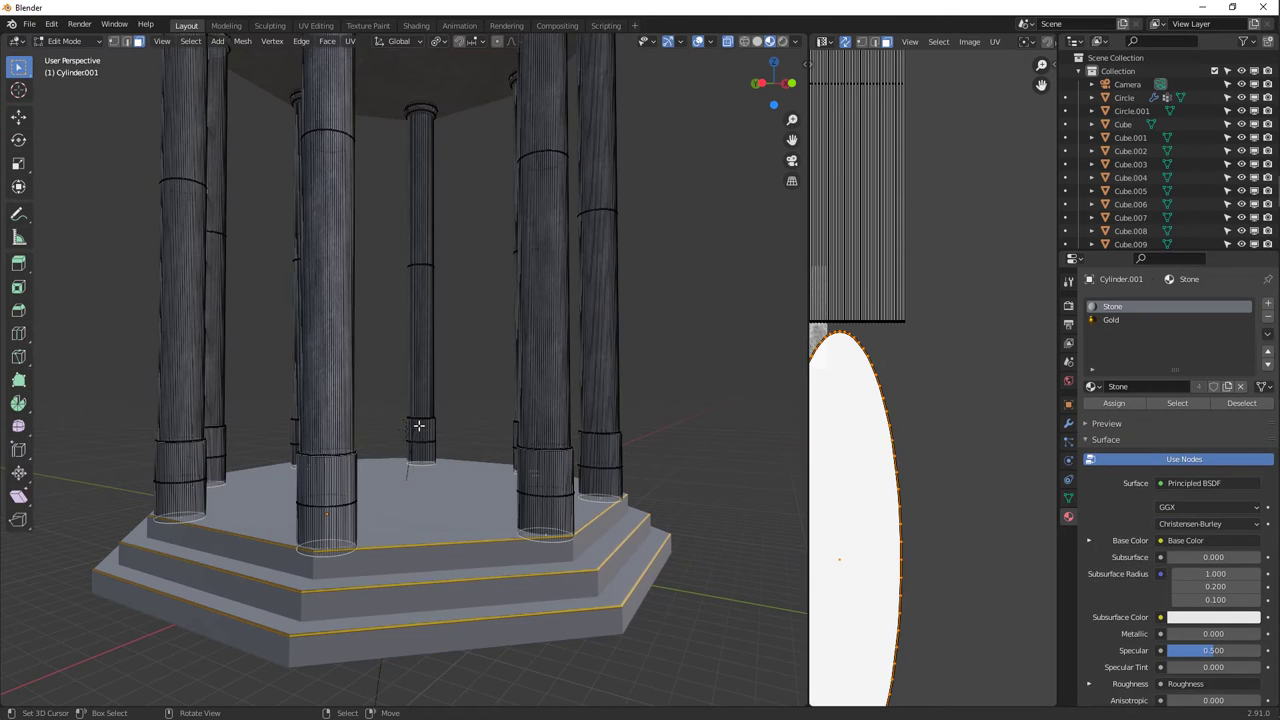
key("Tab")
scroll(306, 429, "up", 3)
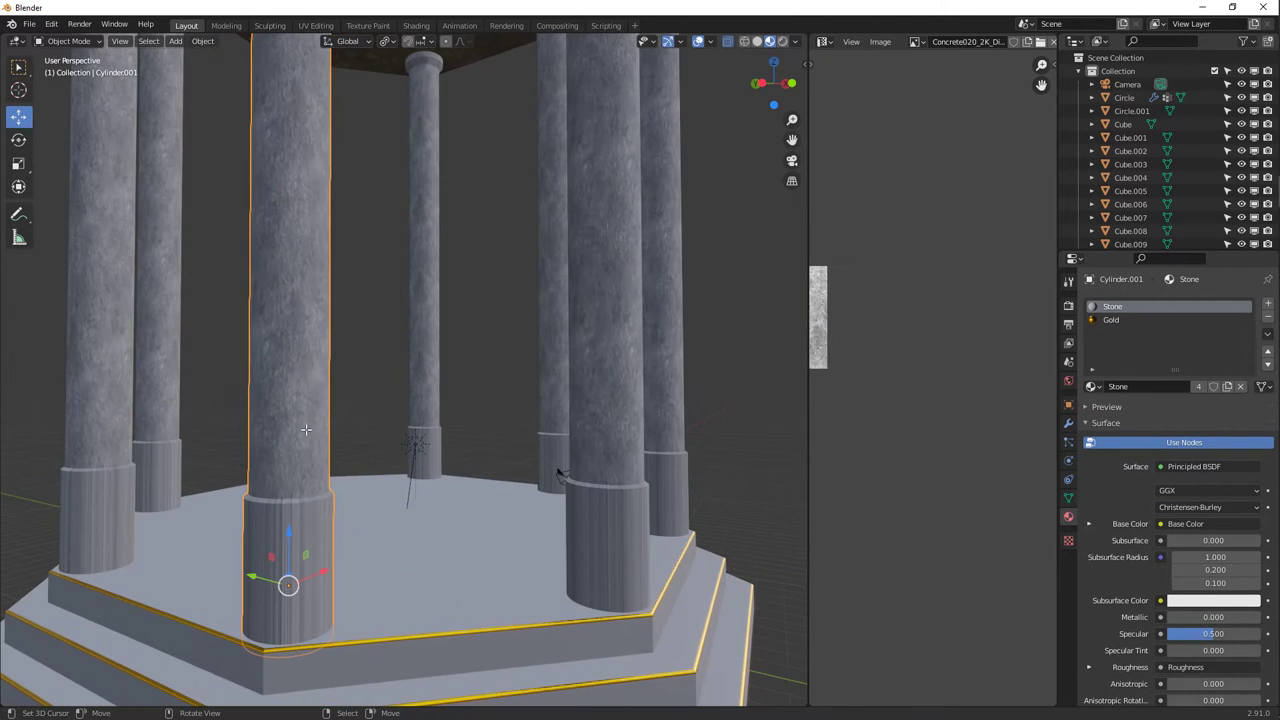
Grow the selection to cover the column bases and unwrap them with Smart UV Project at a 66° angle limit.
key("Tab")
key("ctrl+KP_Add")
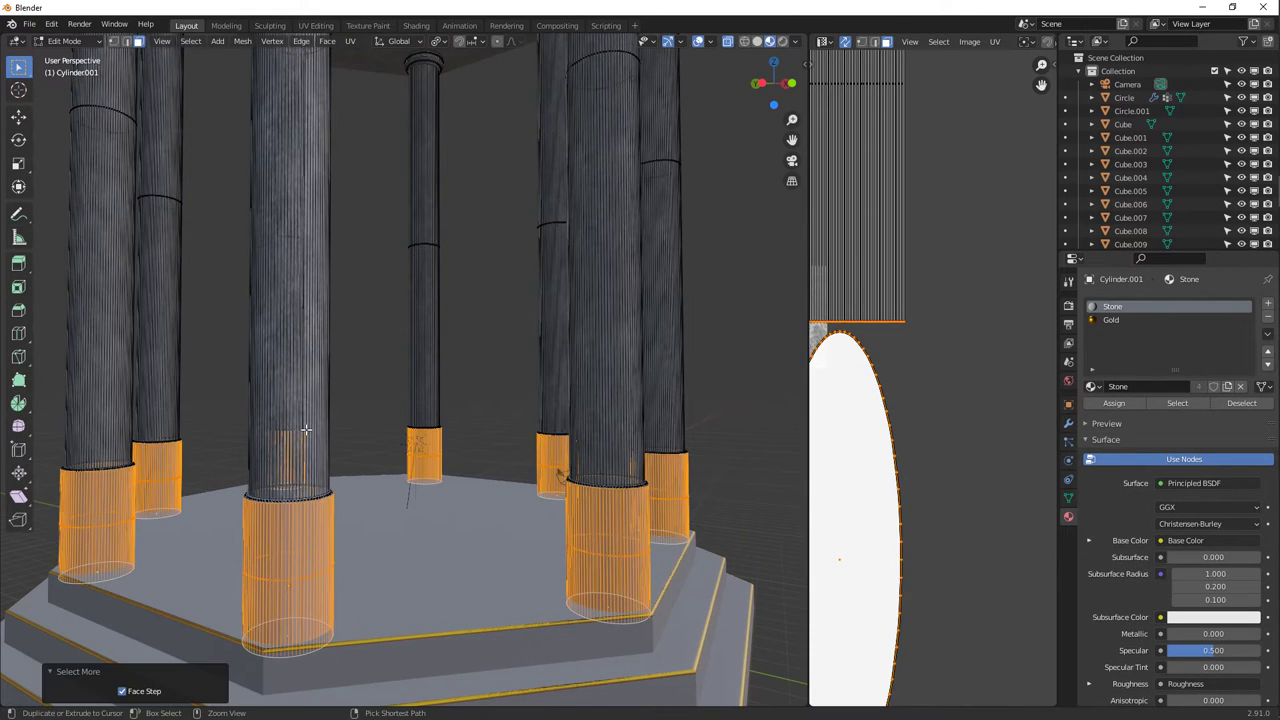
key("ctrl+KP_Add")
middle_click_drag(358, 521, 393, 512)
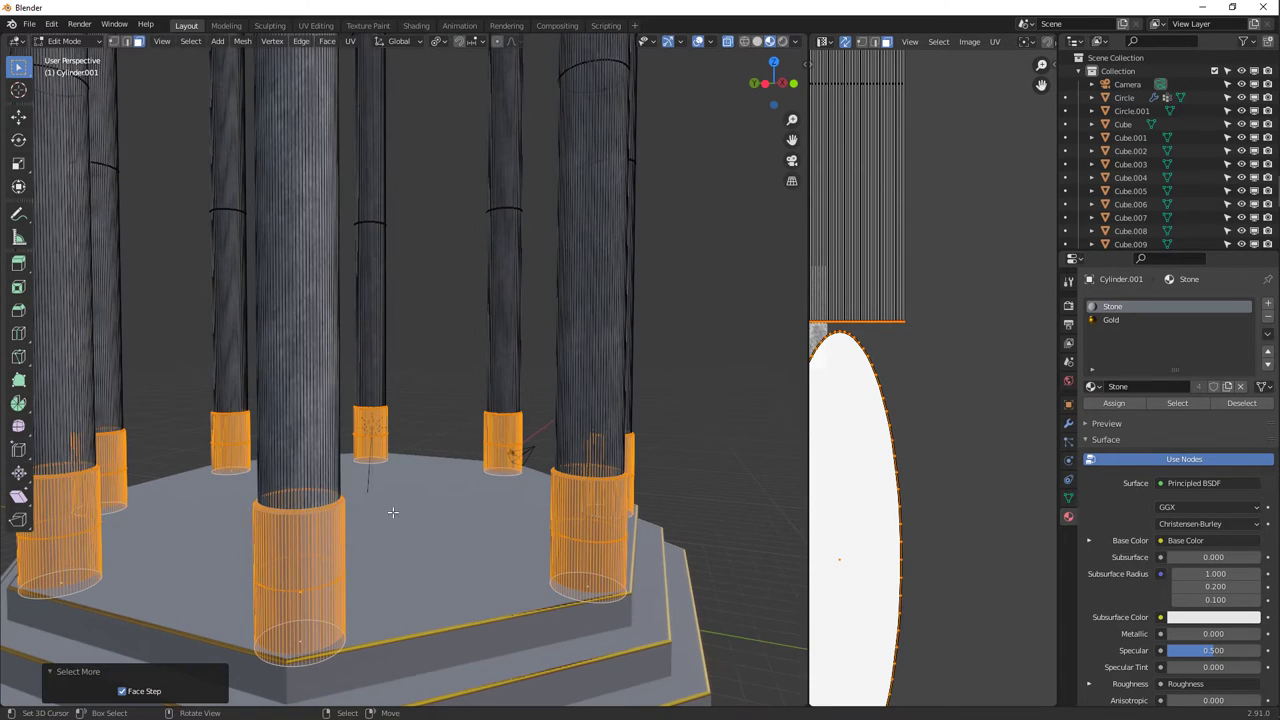
key("u")
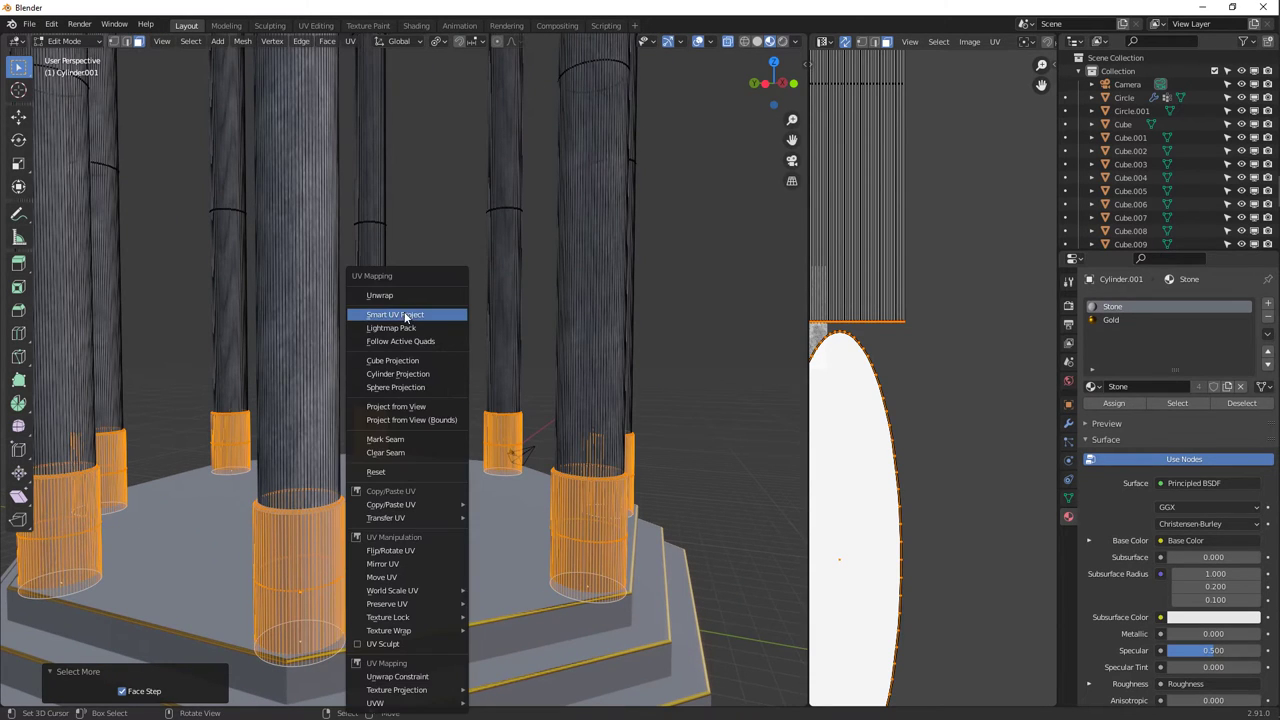
left_click(408, 317)
left_click(405, 413)
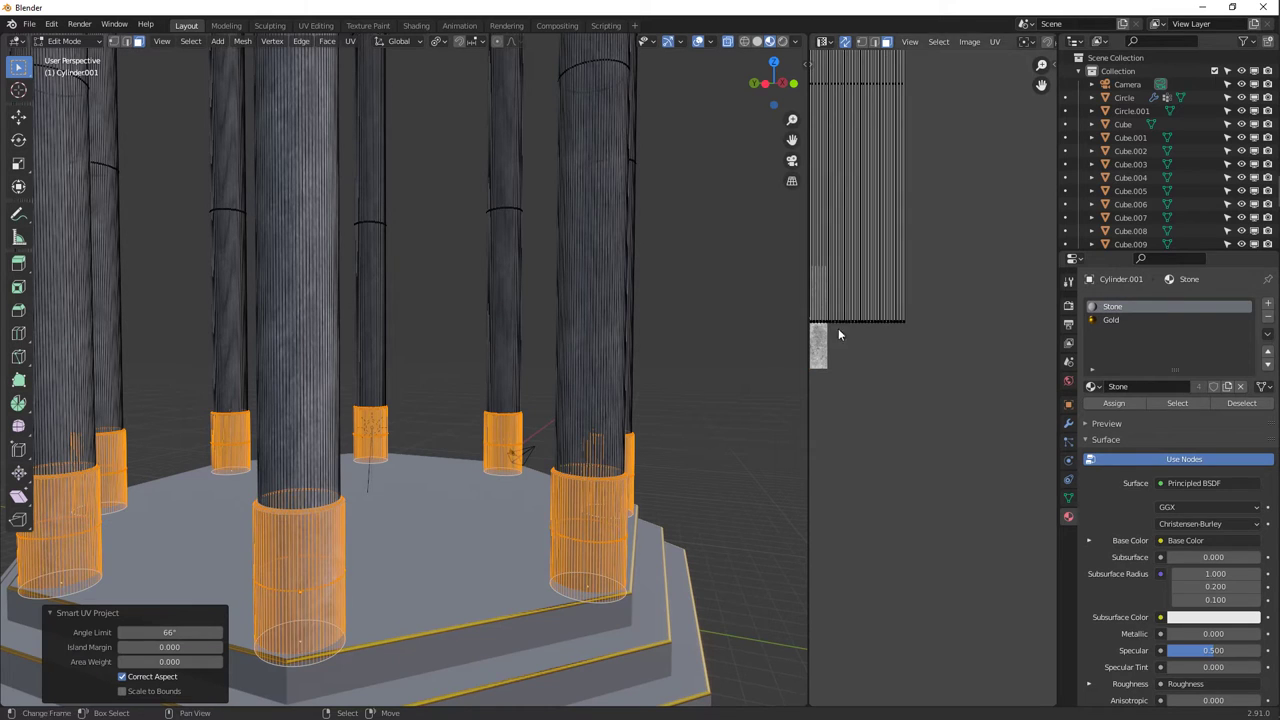
Scale the column bases' UV islands uniformly and check the stone texture on the bases.
scroll(843, 307, "up", 6)
key("s")
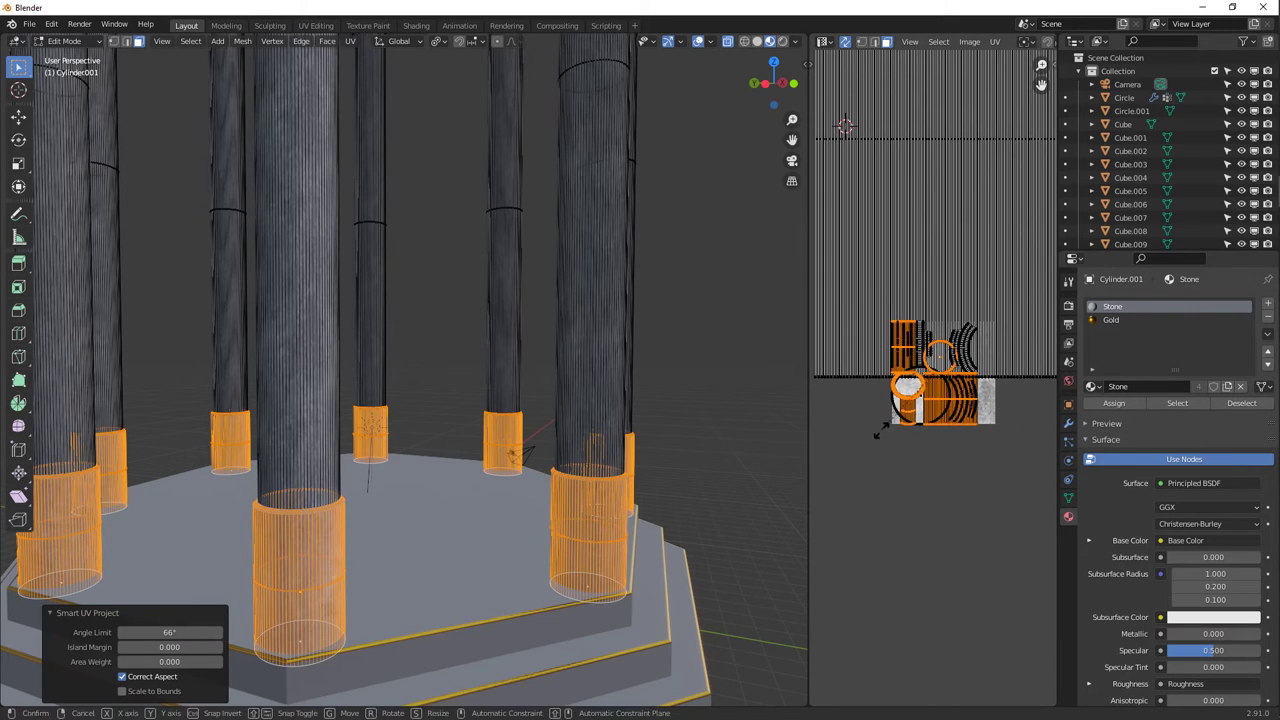
key("Return")
key("Tab")
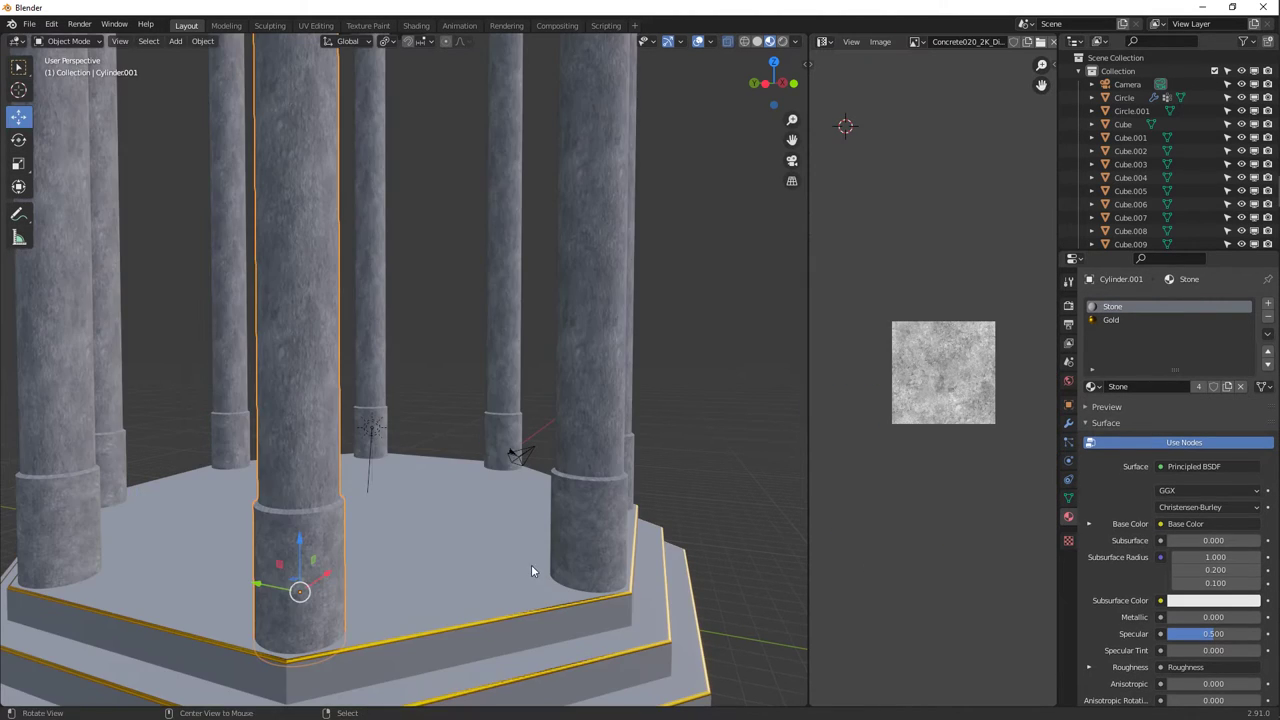
middle_click_drag(531, 564, 474, 428)
Unwrap all faces of the octagonal stepped platform with Smart UV Project at a 66° angle limit and inspect the texture.
left_click(474, 428)
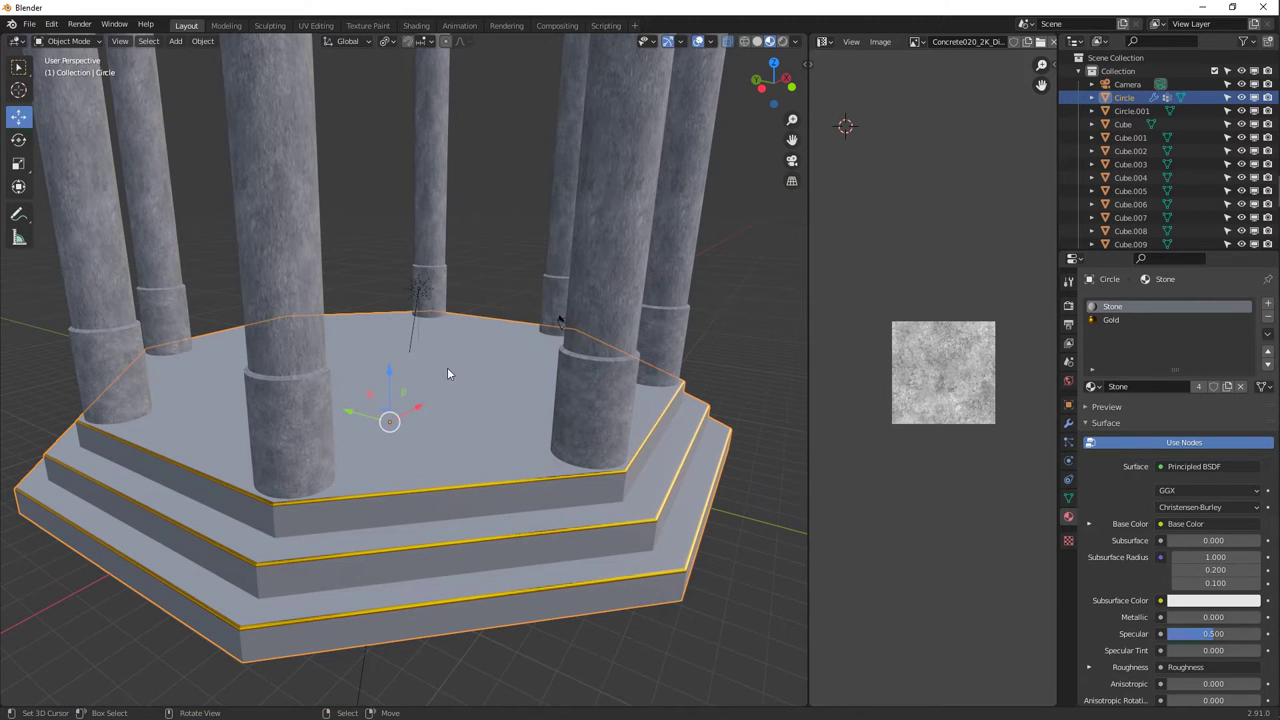
key("Tab")
key("a")
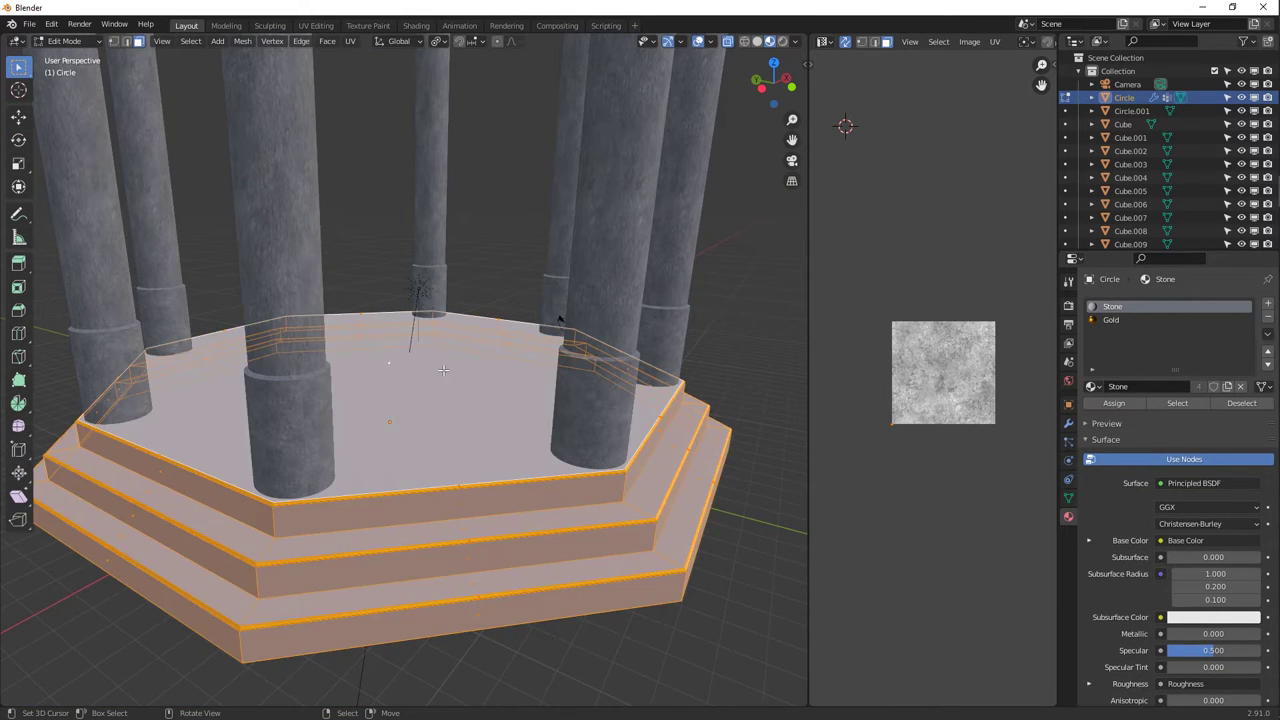
key("u")
left_click(432, 312)
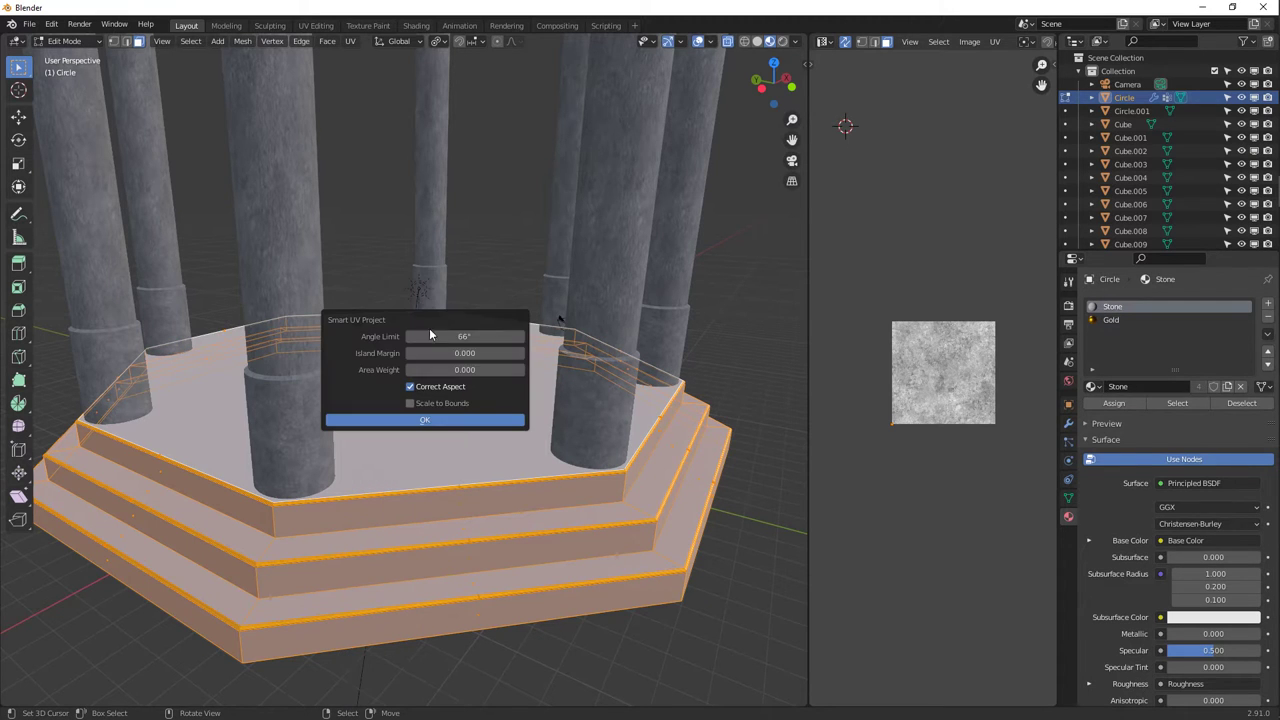
left_click(430, 422)
key("Tab")
middle_click_drag(430, 422, 474, 538)
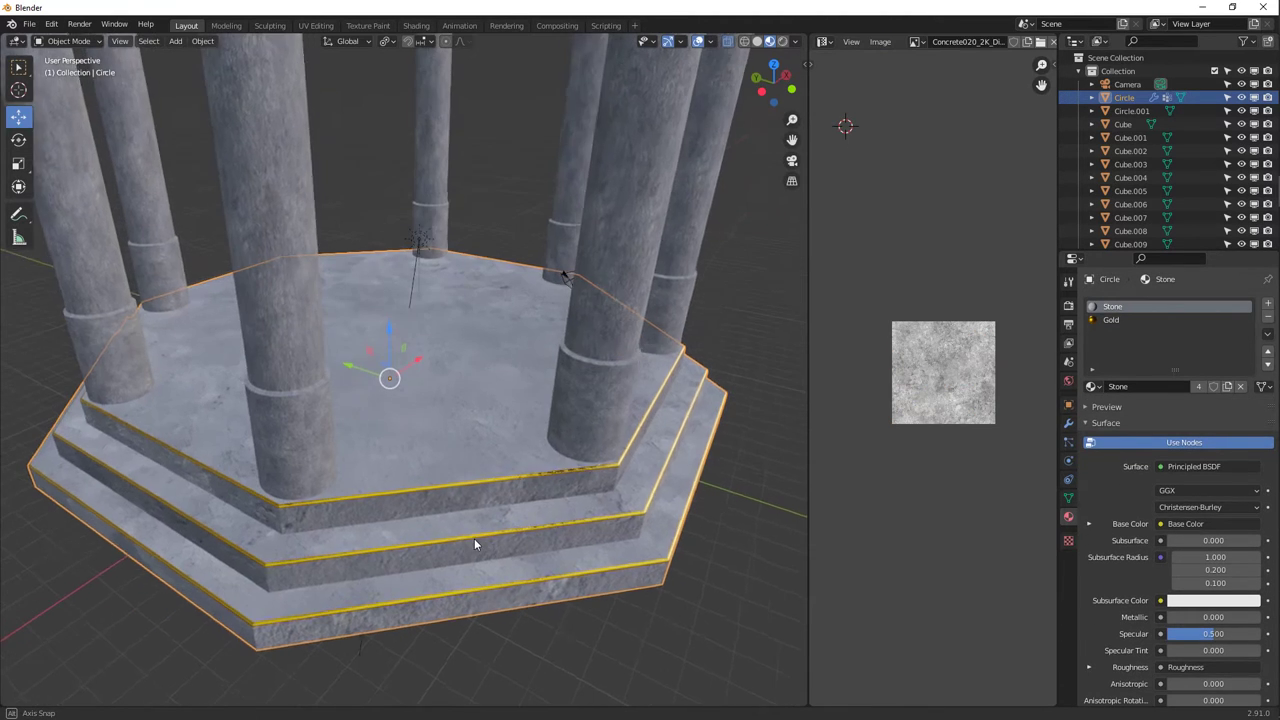
Scale the stepped platform's UV layout uniformly to about four times its size and check the stone texture.
key("Tab")
key("s")
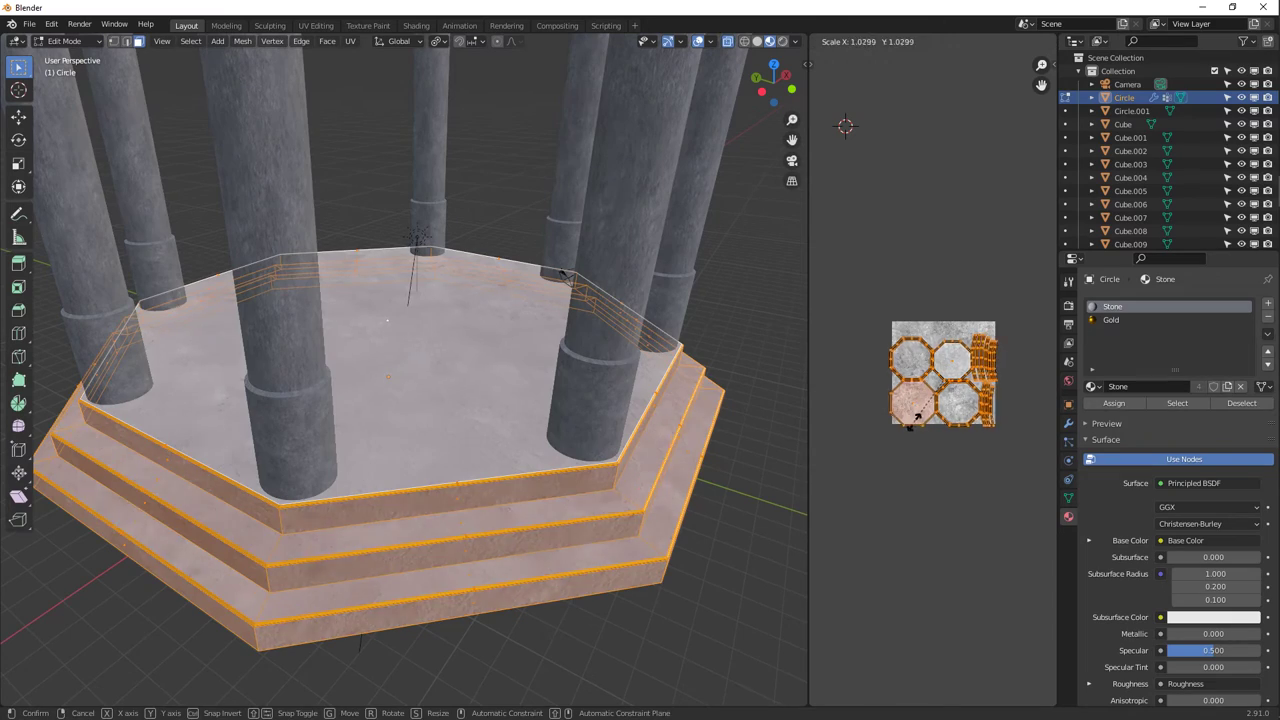
left_click(873, 612)
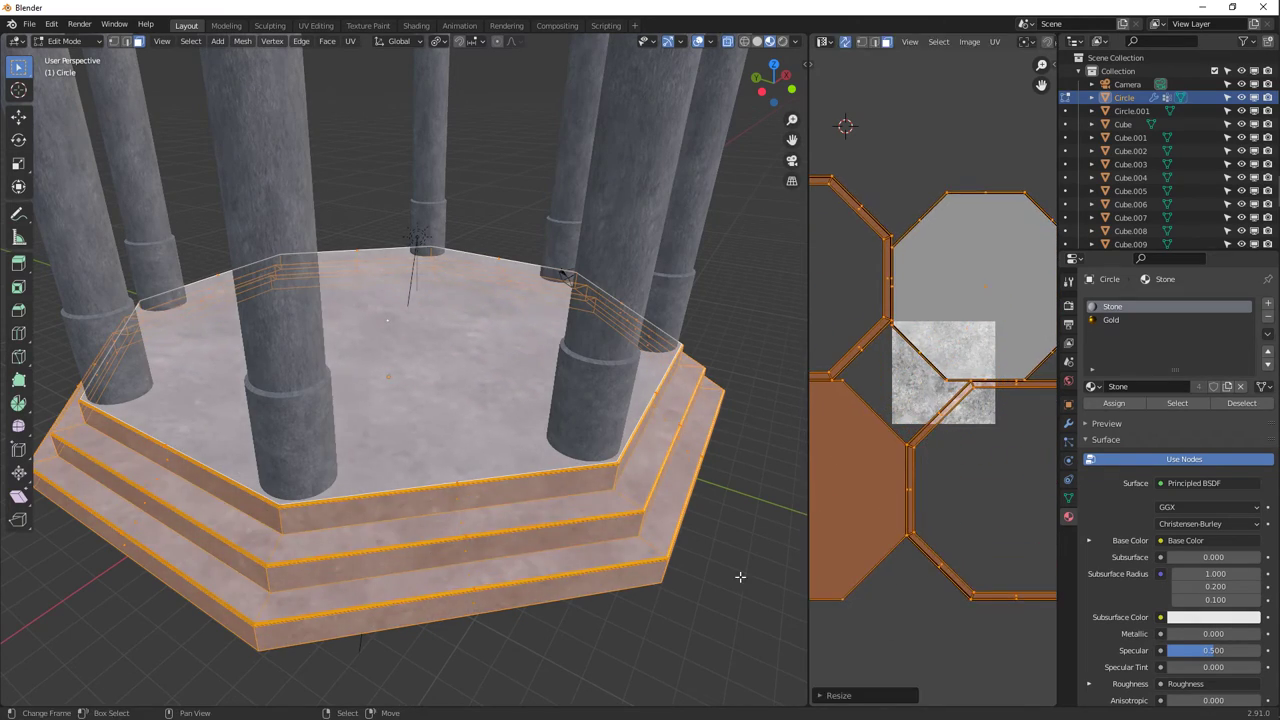
key("Tab")
scroll(557, 457, "up", 4)
middle_click_drag(557, 457, 494, 491)
scroll(552, 451, "down", 8)
Enlarge the stepped platform's UV layout by a further factor of about 1.6 and view the whole temple.
key("Tab")
key("s")
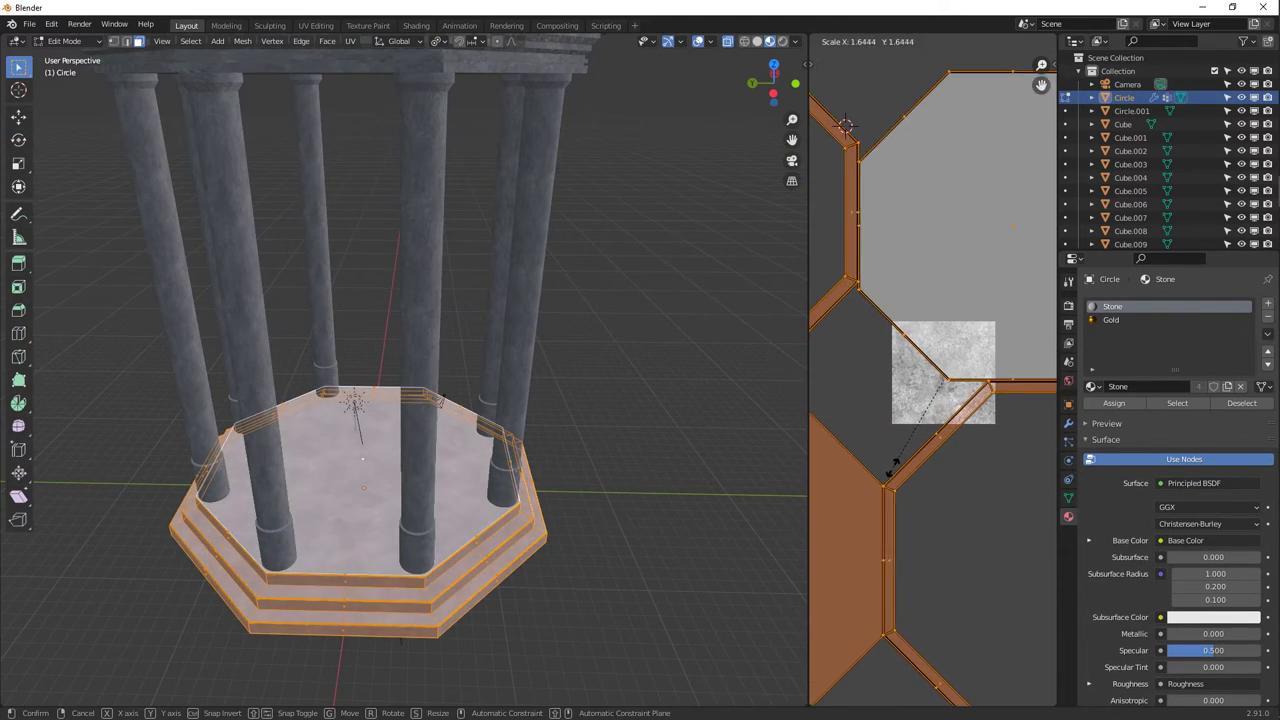
left_click(894, 463)
key("Tab")
middle_click_drag(677, 517, 545, 484)
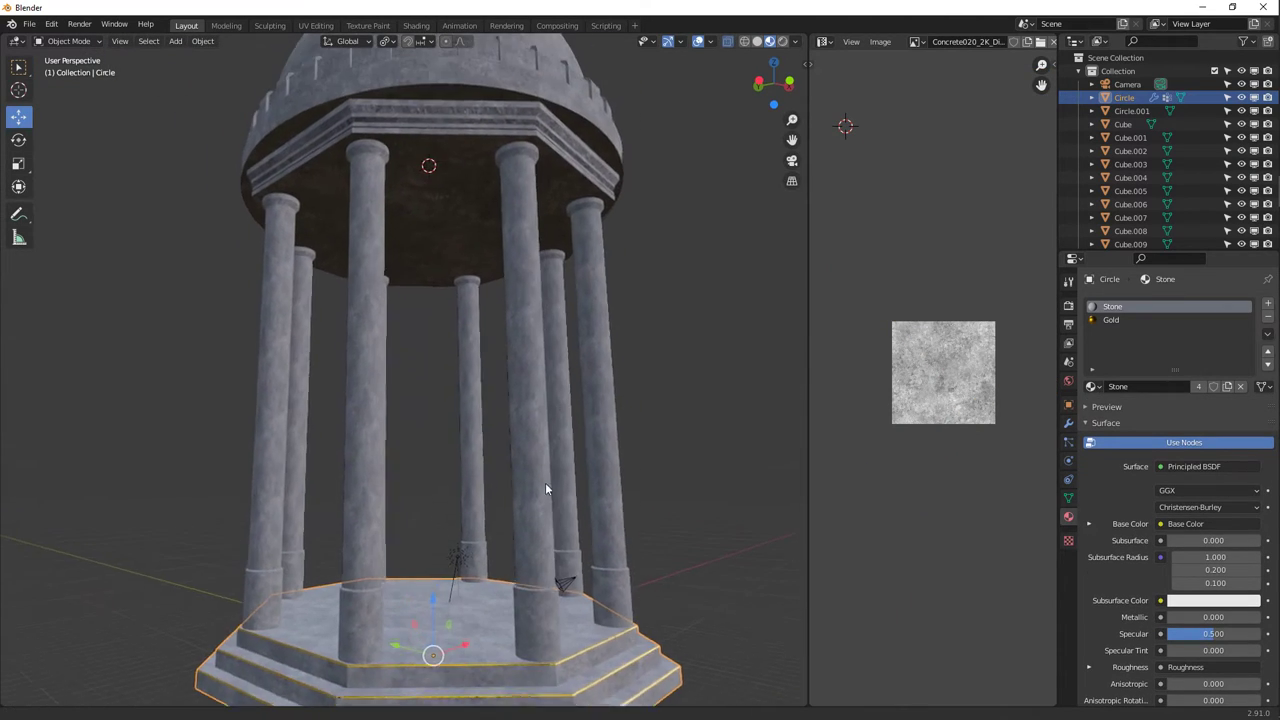
Select only the octagonal ceiling face under the dome, with X-ray off, and inset it by about 3.3 m.
scroll(415, 378, "down", 2)
middle_click_drag(452, 178, 455, 277)
key("Tab")
key("Tab")
left_click(428, 262)
key("Tab")
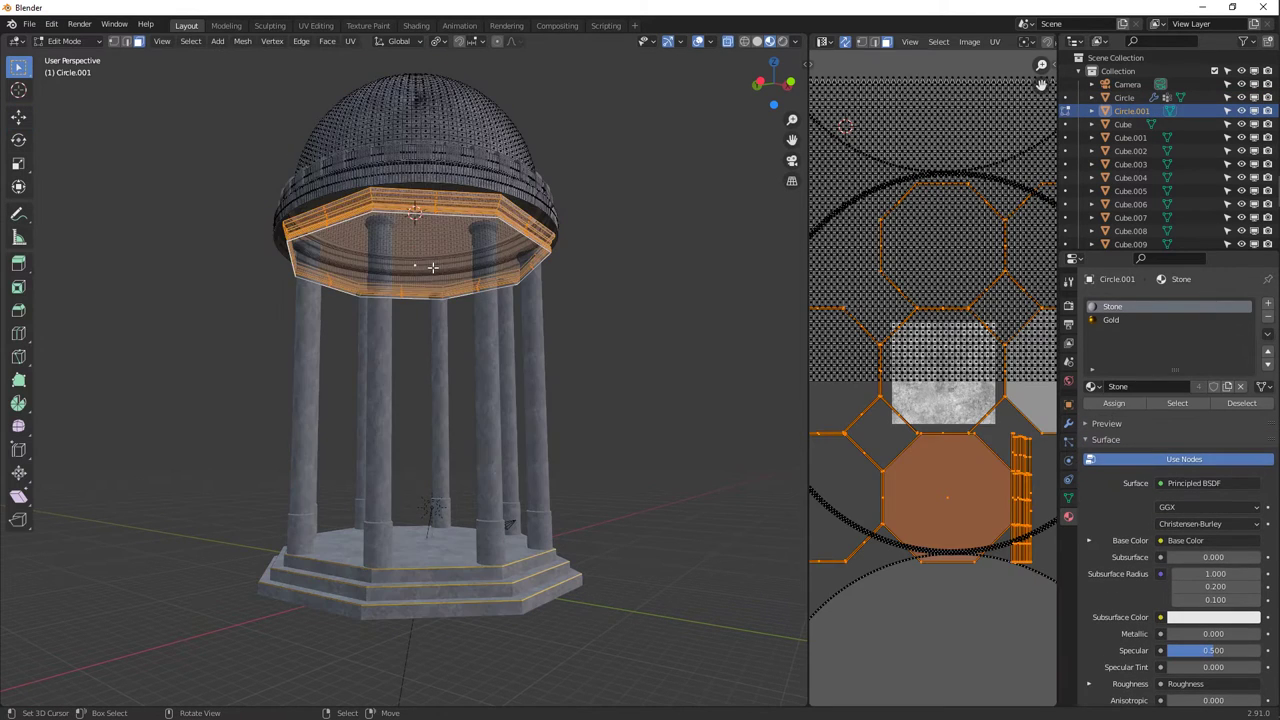
key("alt+a")
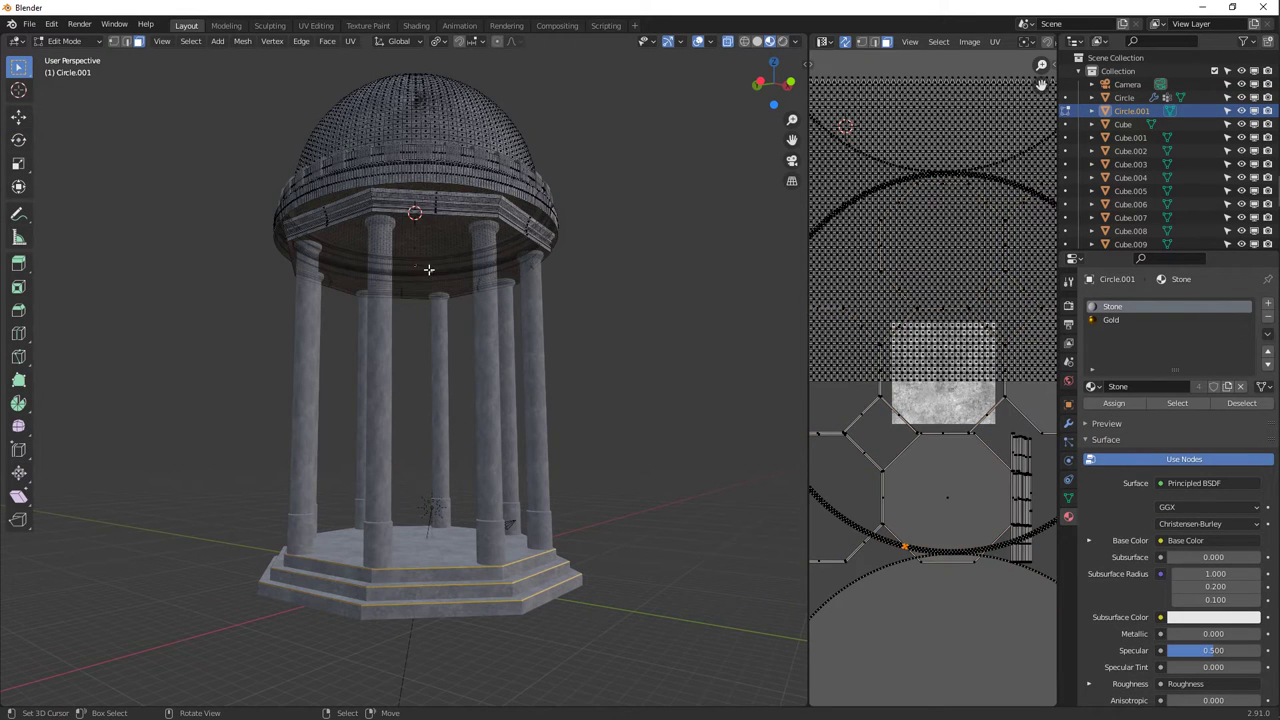
left_click(729, 42)
left_click(435, 270)
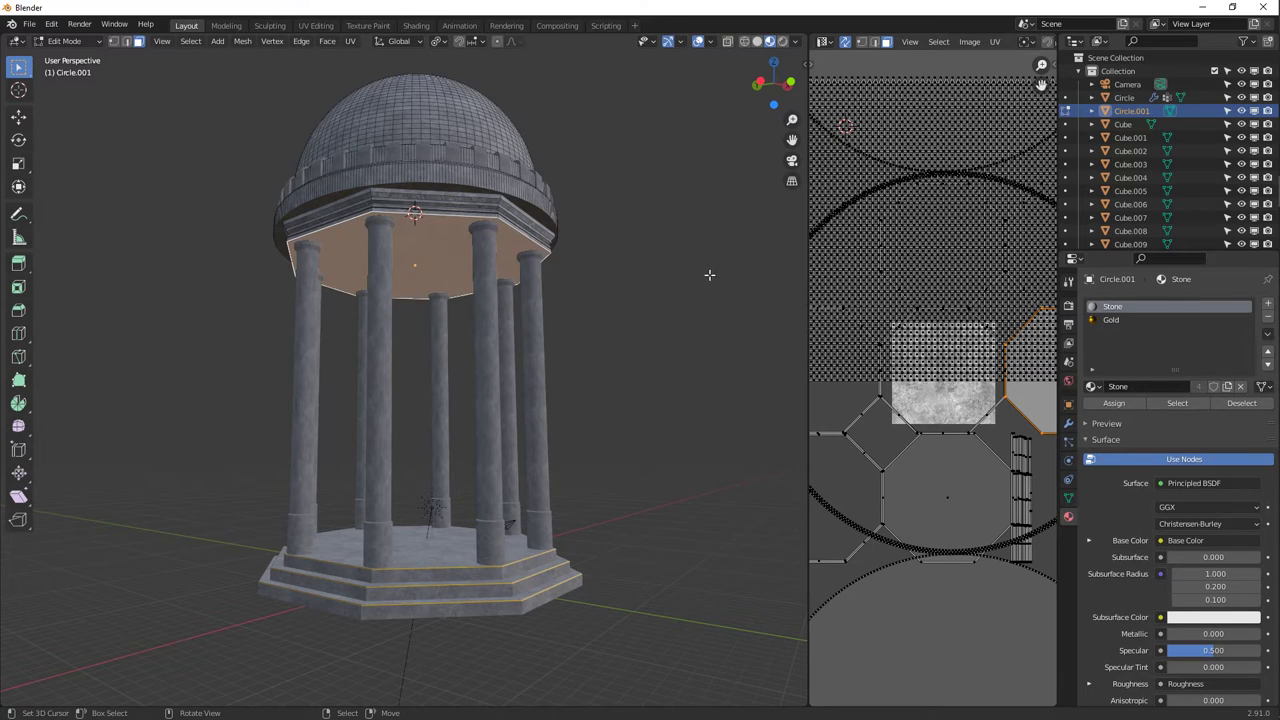
key("i")
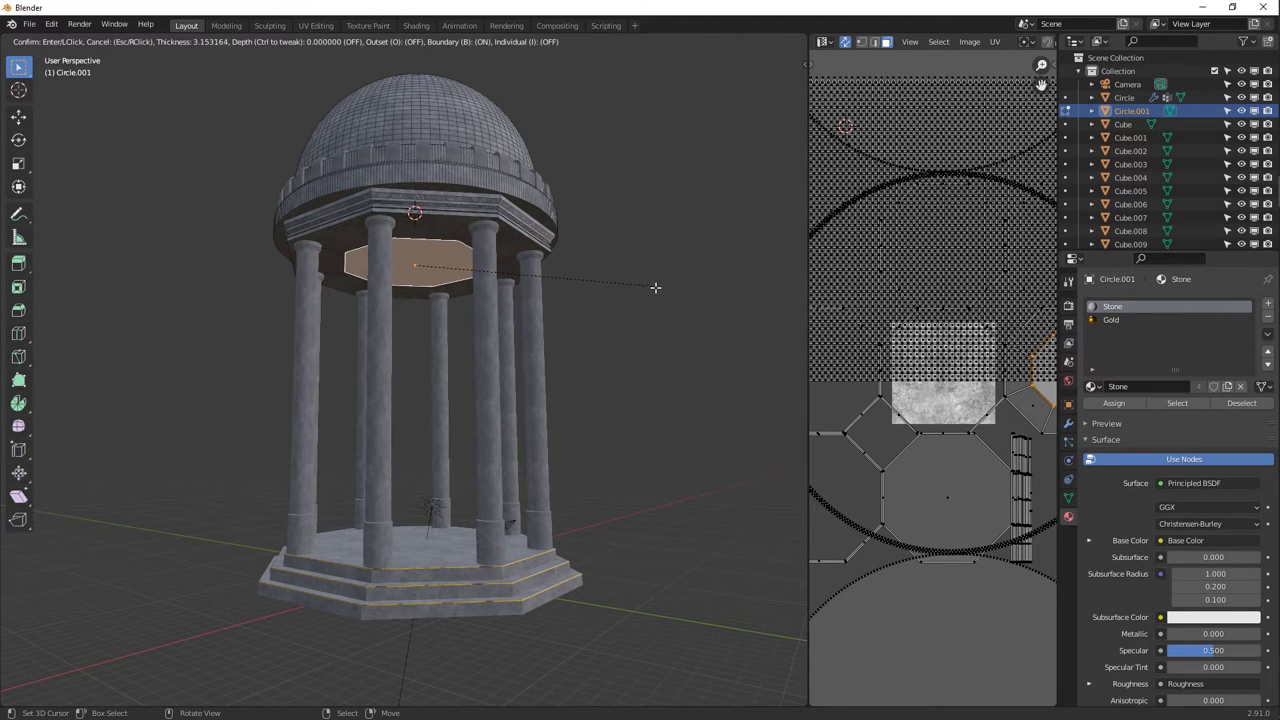
left_click(643, 294)
Recess the inset ceiling face by extruding it about 1.14 m, scaling it down to taper the walls, and extruding about 0.79 m more.
key("e")
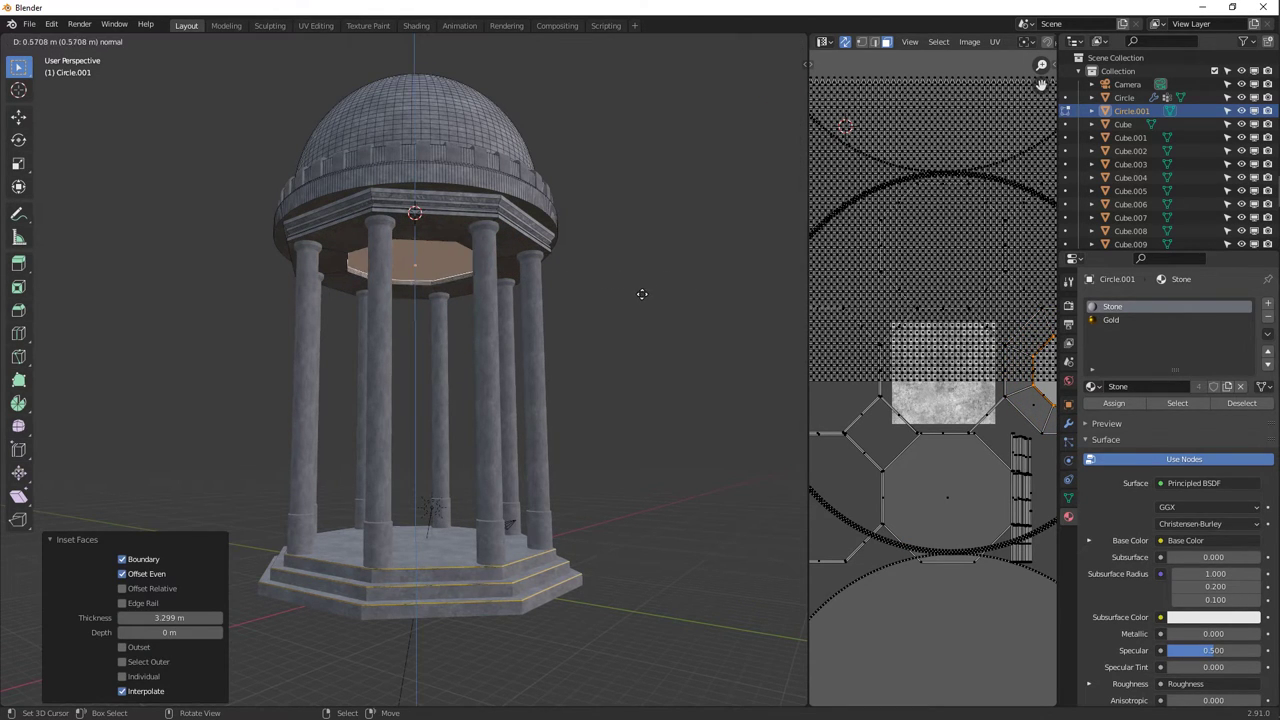
left_click(642, 291)
key("s")
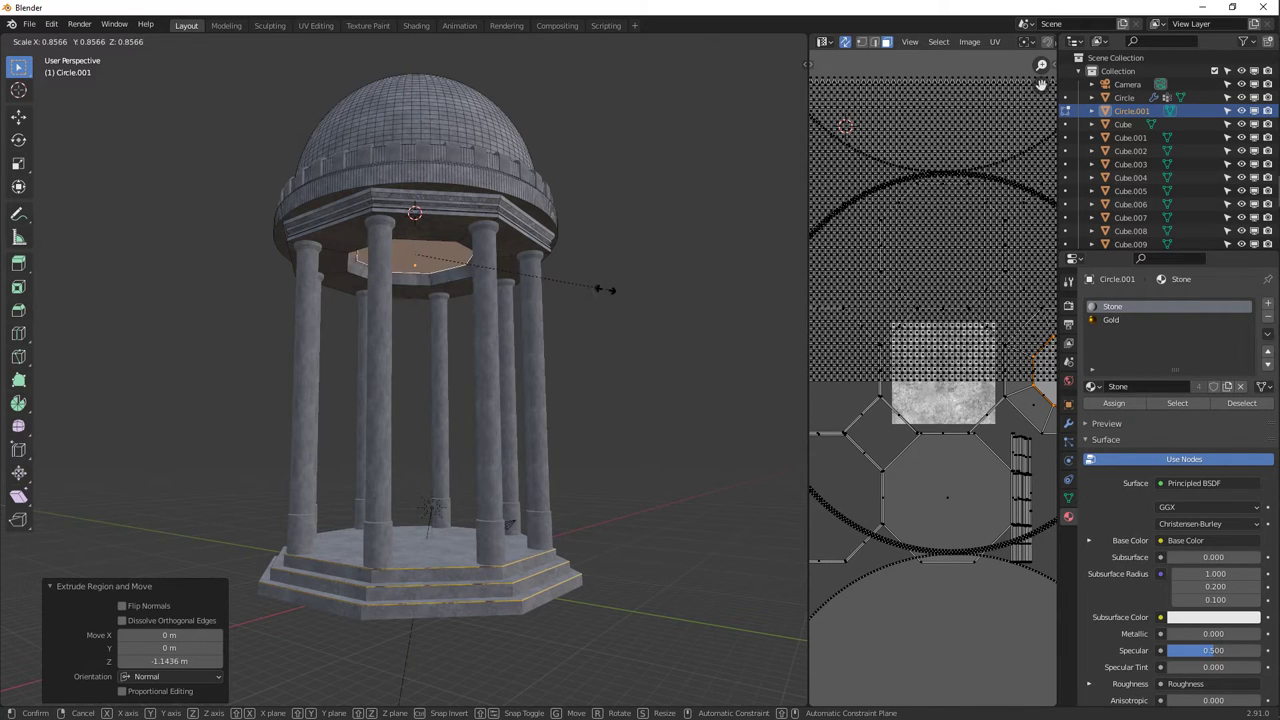
right_click(590, 289)
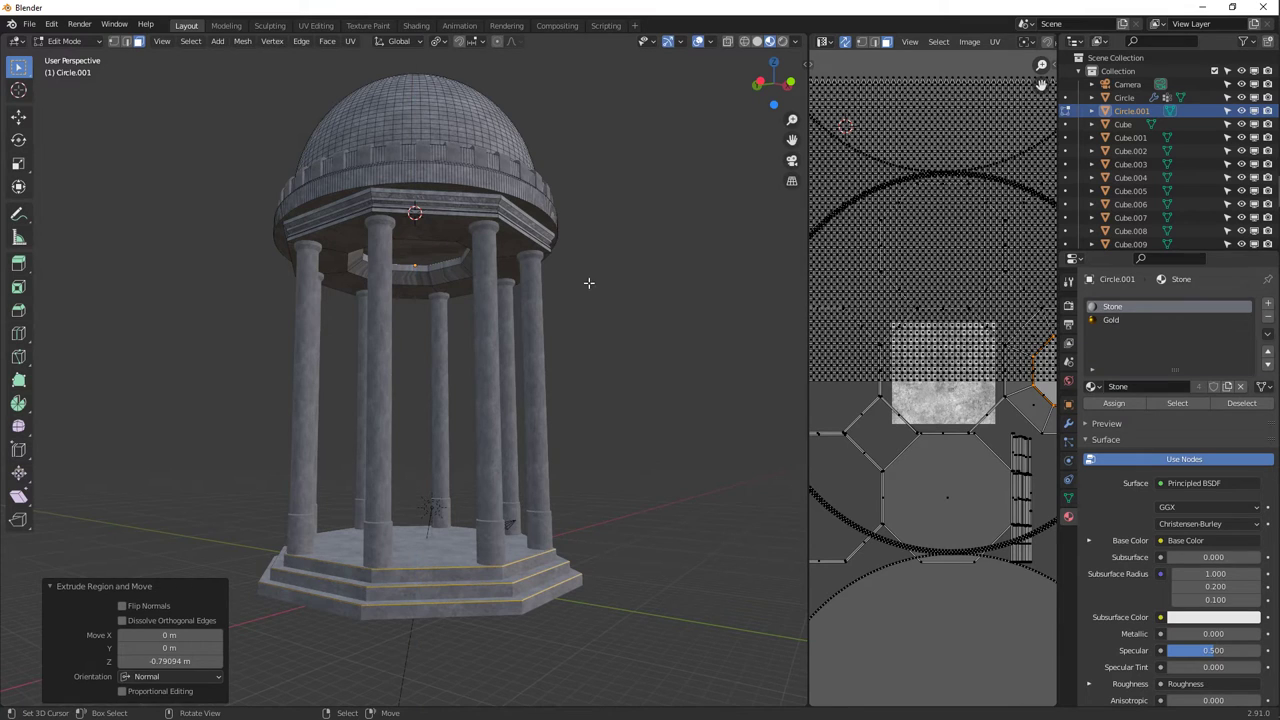
Lower the recess's innermost ceiling face by about 0.25 m along the global Z axis.
middle_click_drag(554, 280, 436, 283)
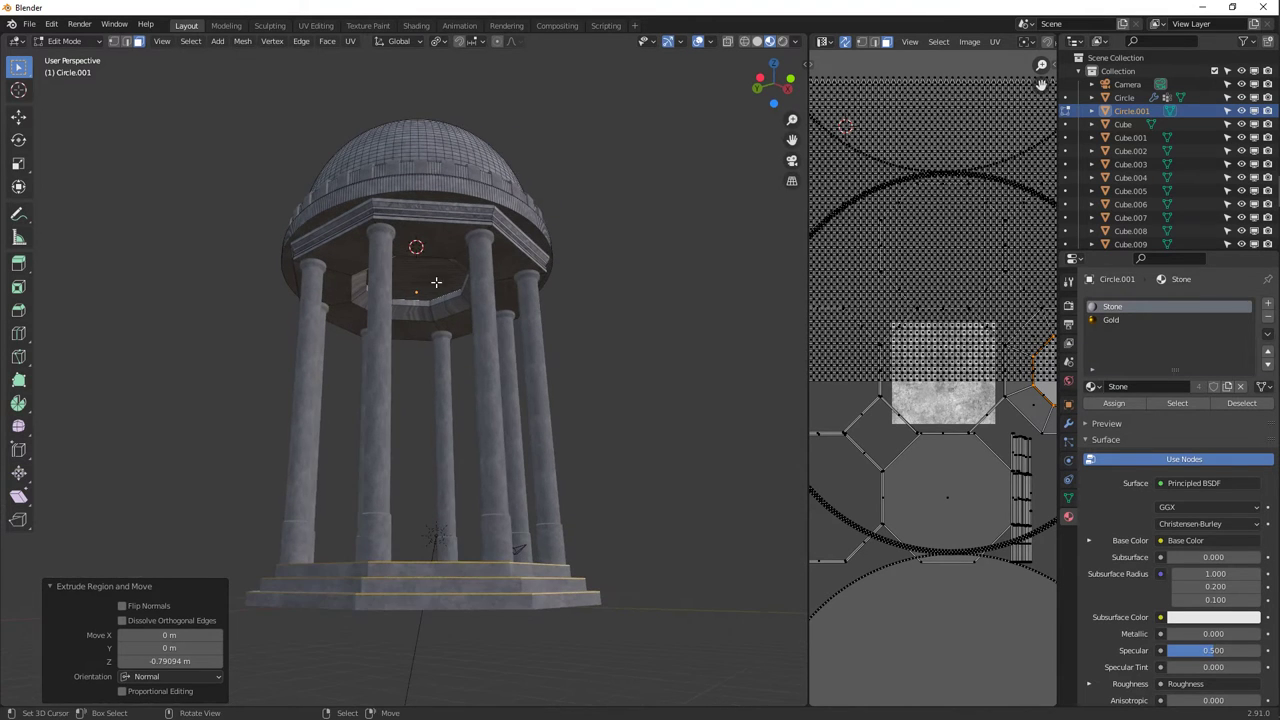
scroll(370, 262, "up", 5)
middle_click_drag(420, 205, 411, 192, "shift")
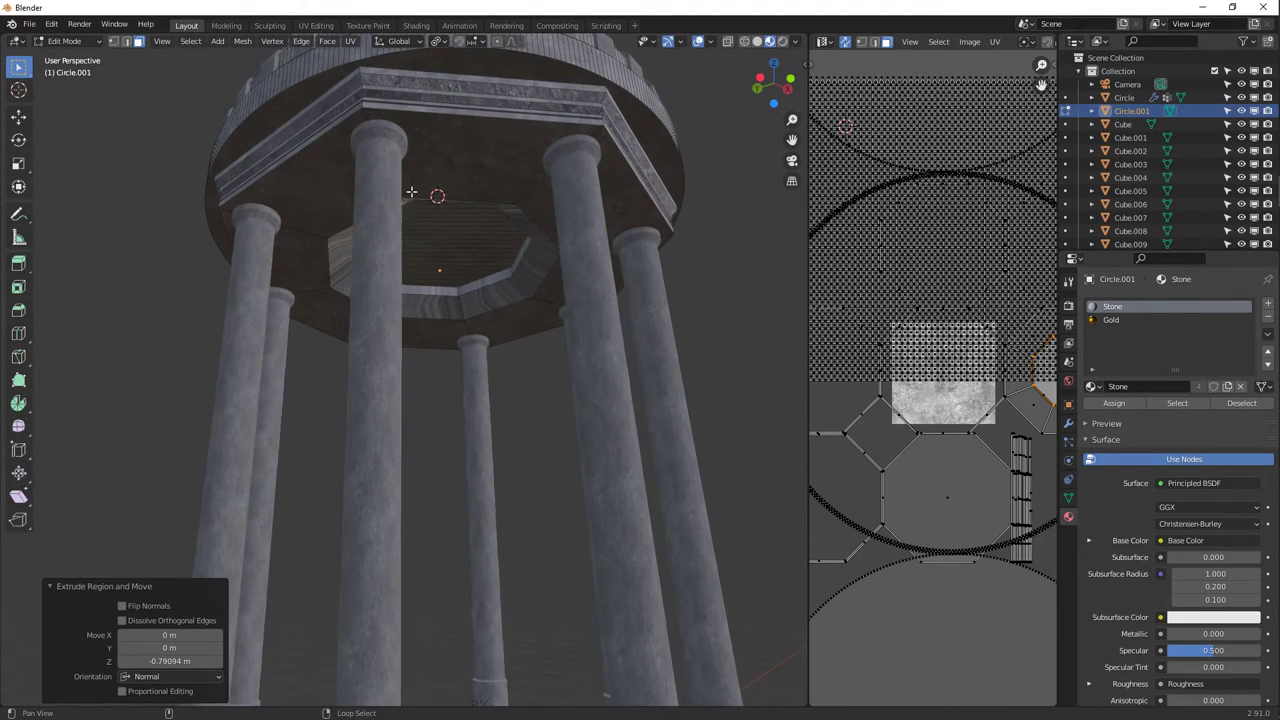
key("g")
key("z")
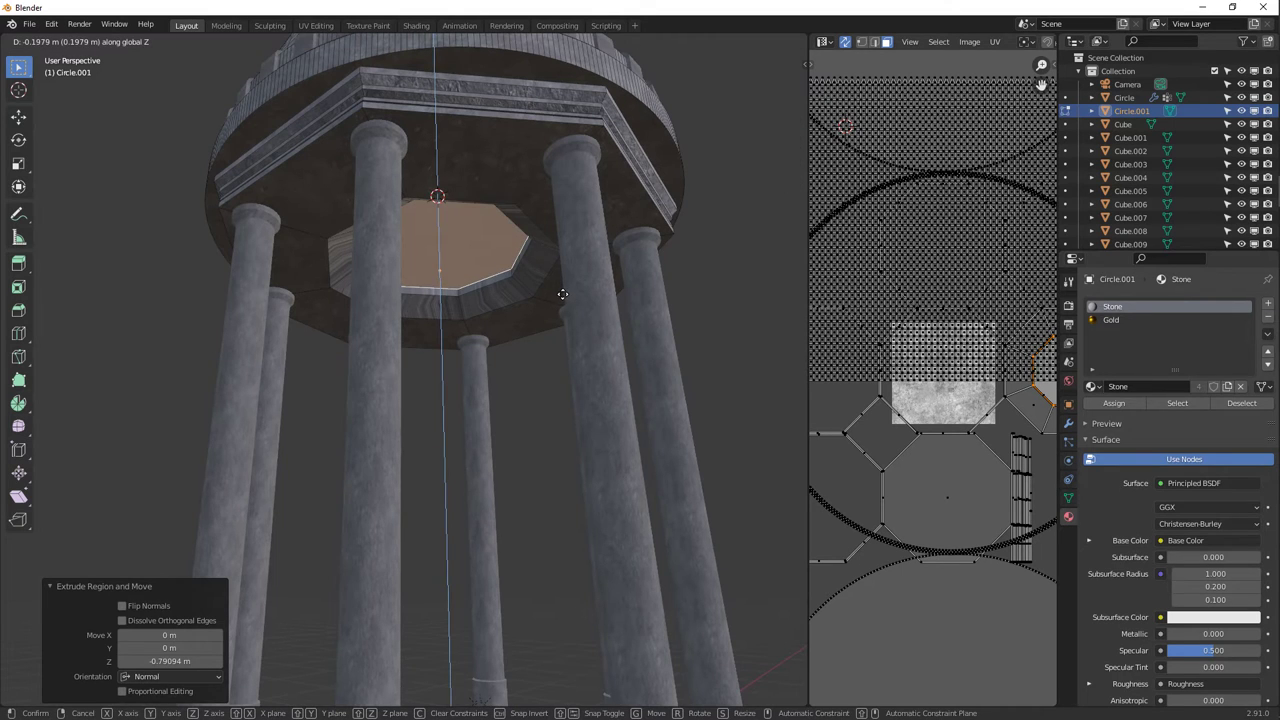
left_click(560, 294)
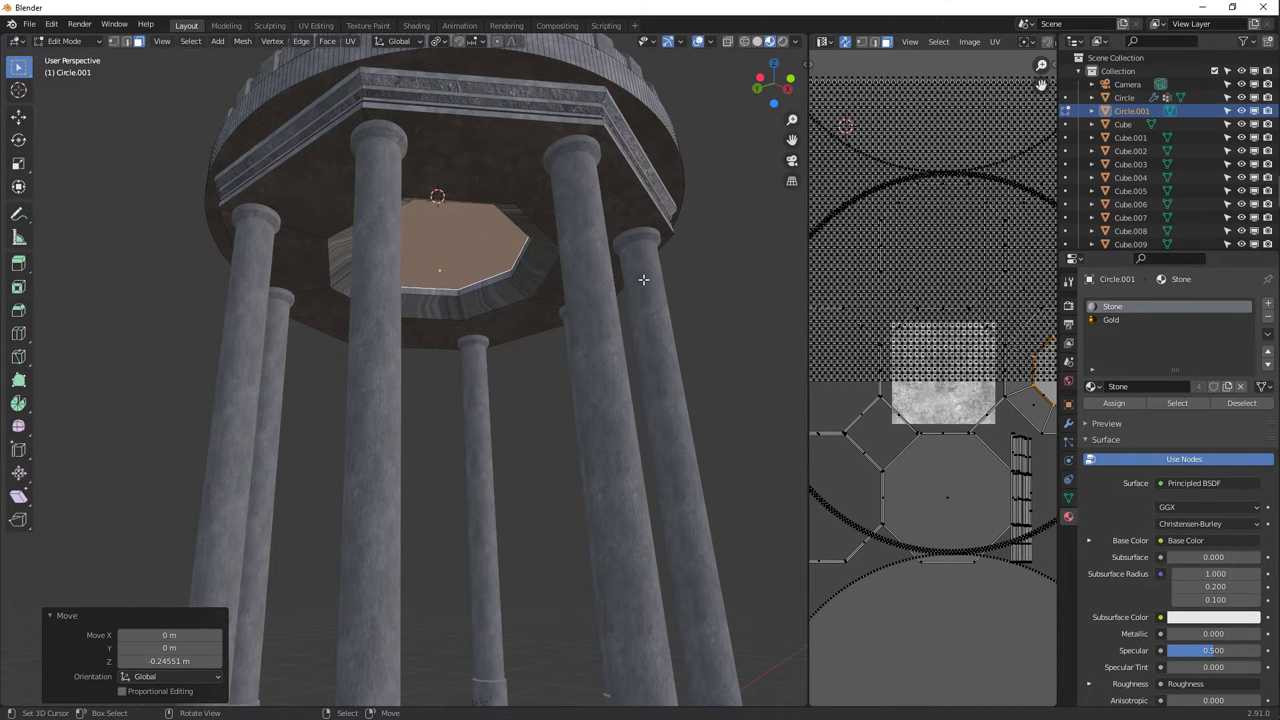
Expand the selection to include the recess walls, unwrap these faces with Smart UV Project at a 66° angle limit, and inspect the ceiling.
key("Tab")
scroll(509, 298, "down", 3)
middle_click_drag(509, 298, 386, 286)
key("Tab")
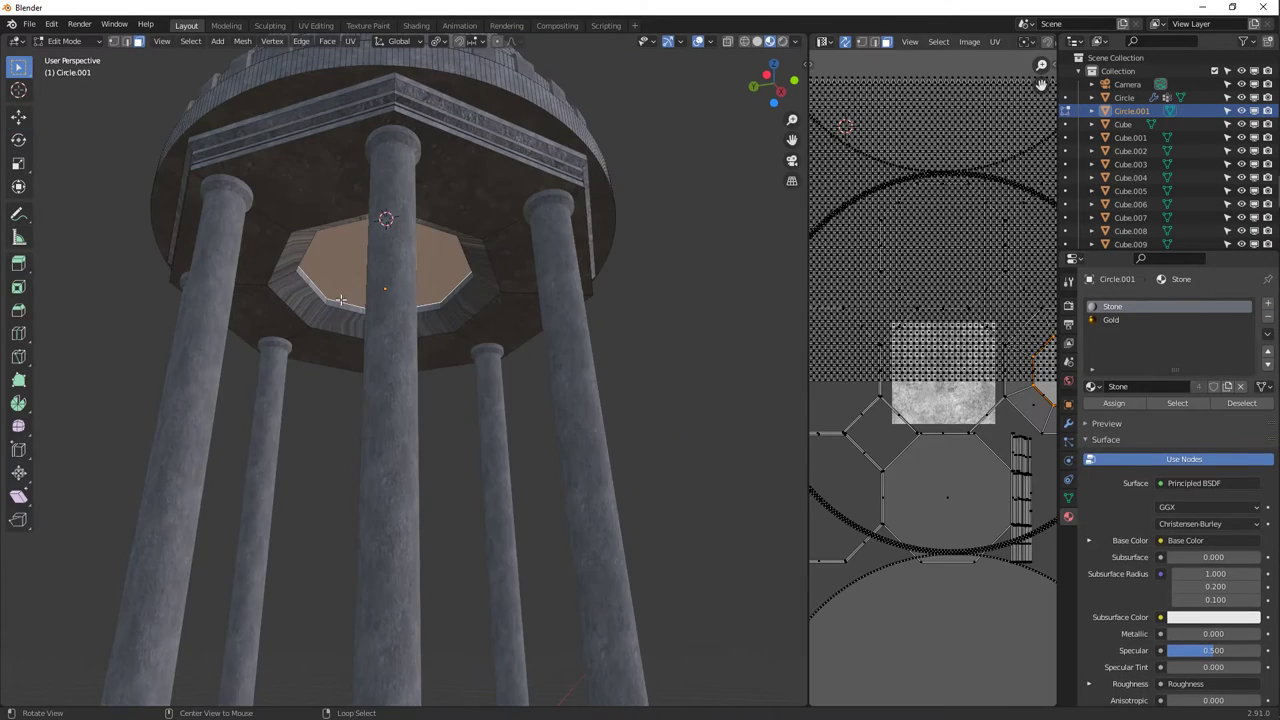
scroll(331, 270, "up", 3)
key("ctrl+KP_Add")
key("ctrl+KP_Add")
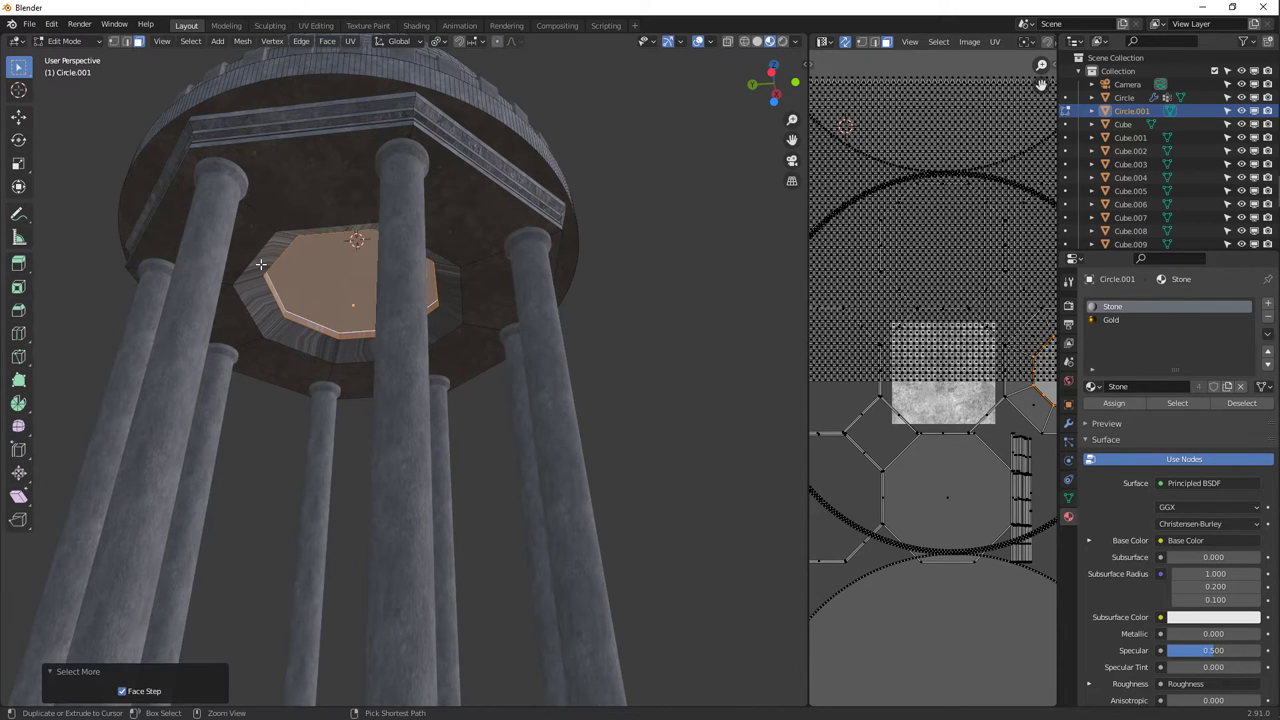
key("u")
left_click(448, 282)
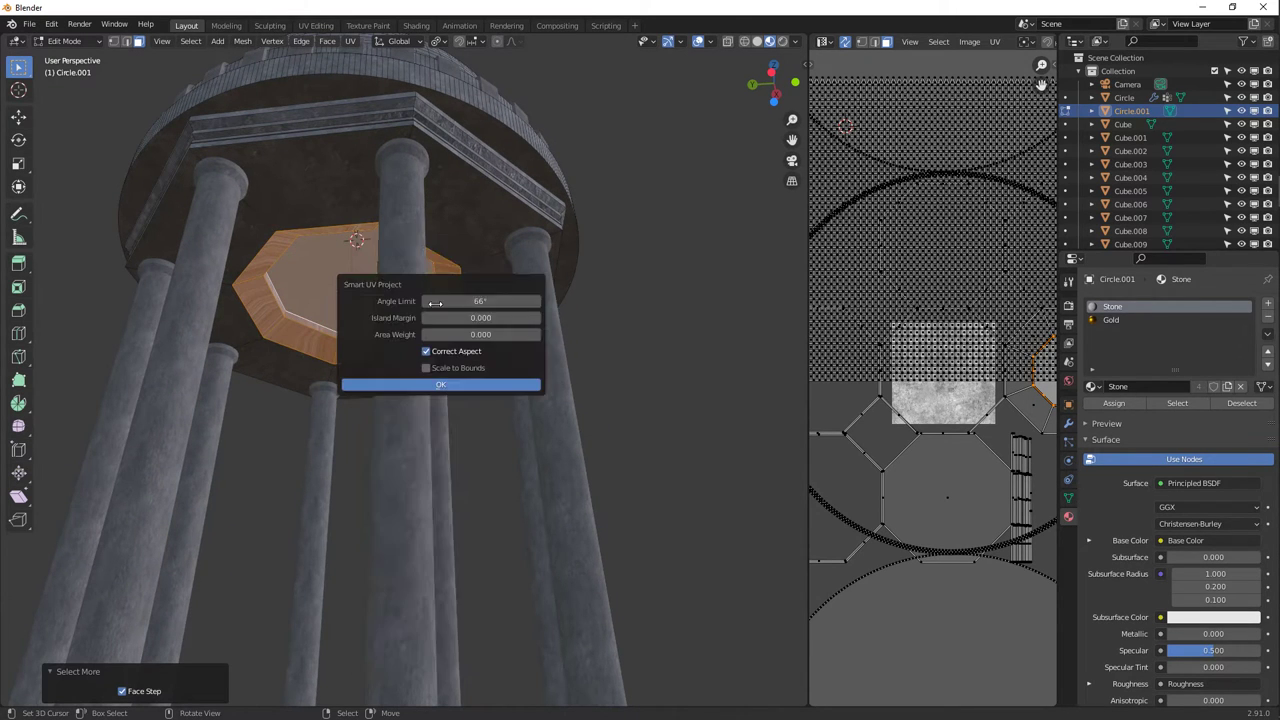
left_click(426, 383)
key("Tab")
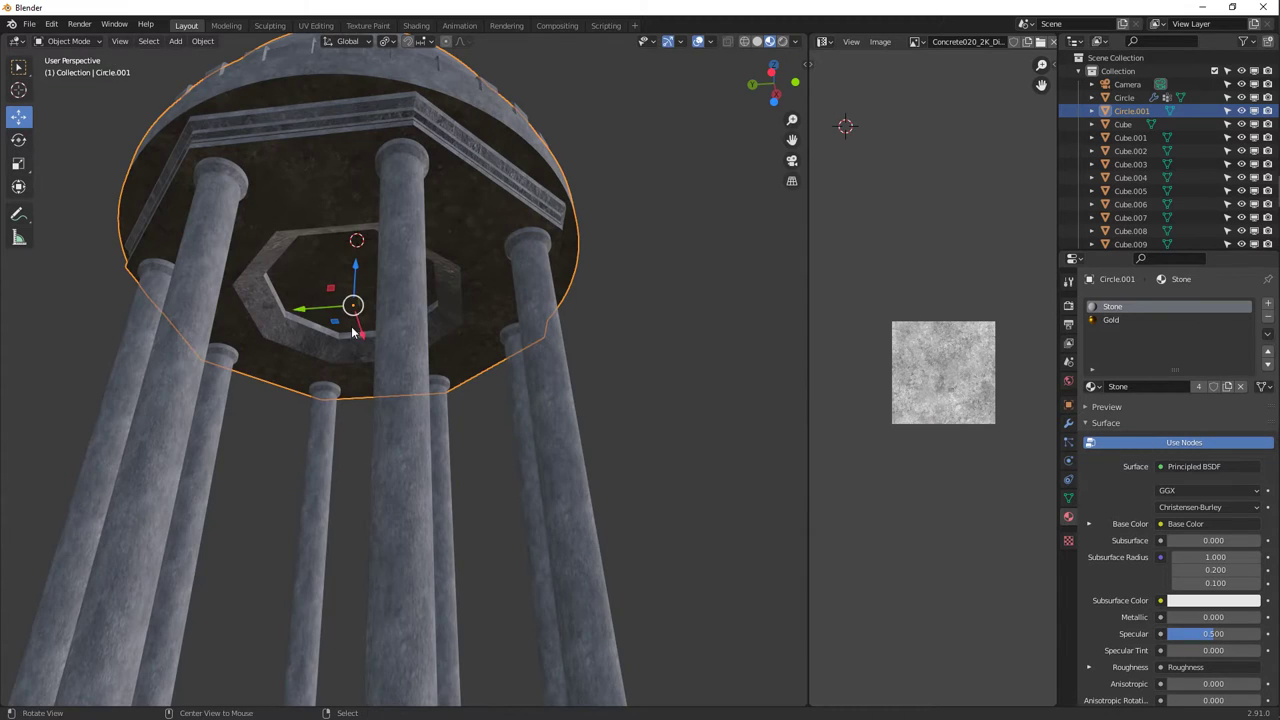
middle_click_drag(352, 333, 341, 272)
key("alt+a")
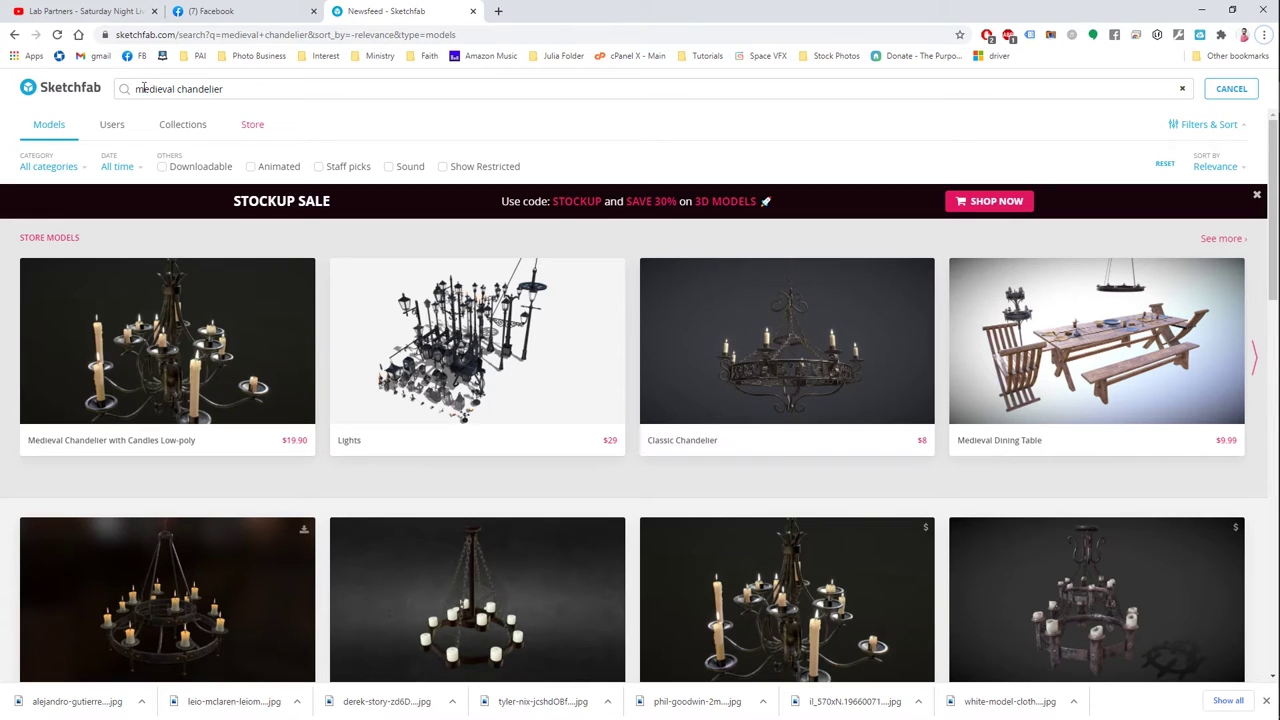
Switch to Sketchfab, browse the "medieval chandelier" results, and open the downloadable Medieval Chandelier model with two iron rings of candles.
scroll(333, 508, "down", 2)
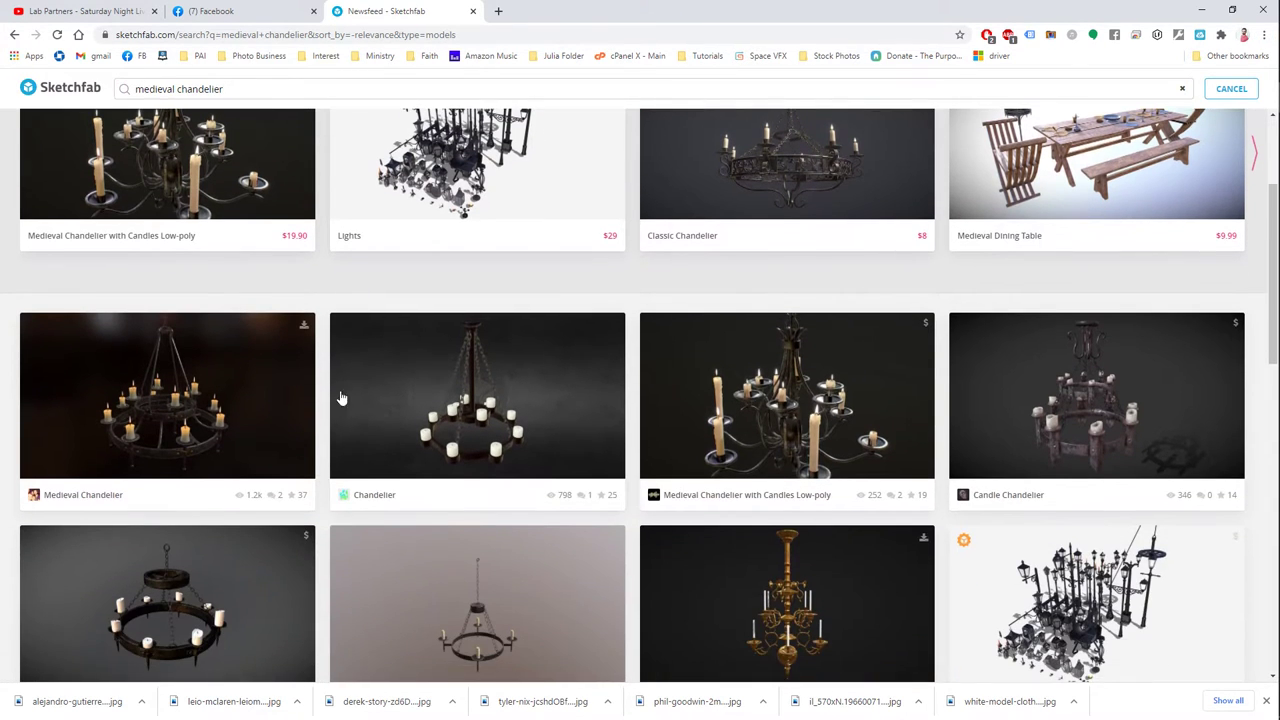
scroll(333, 508, "down", 4)
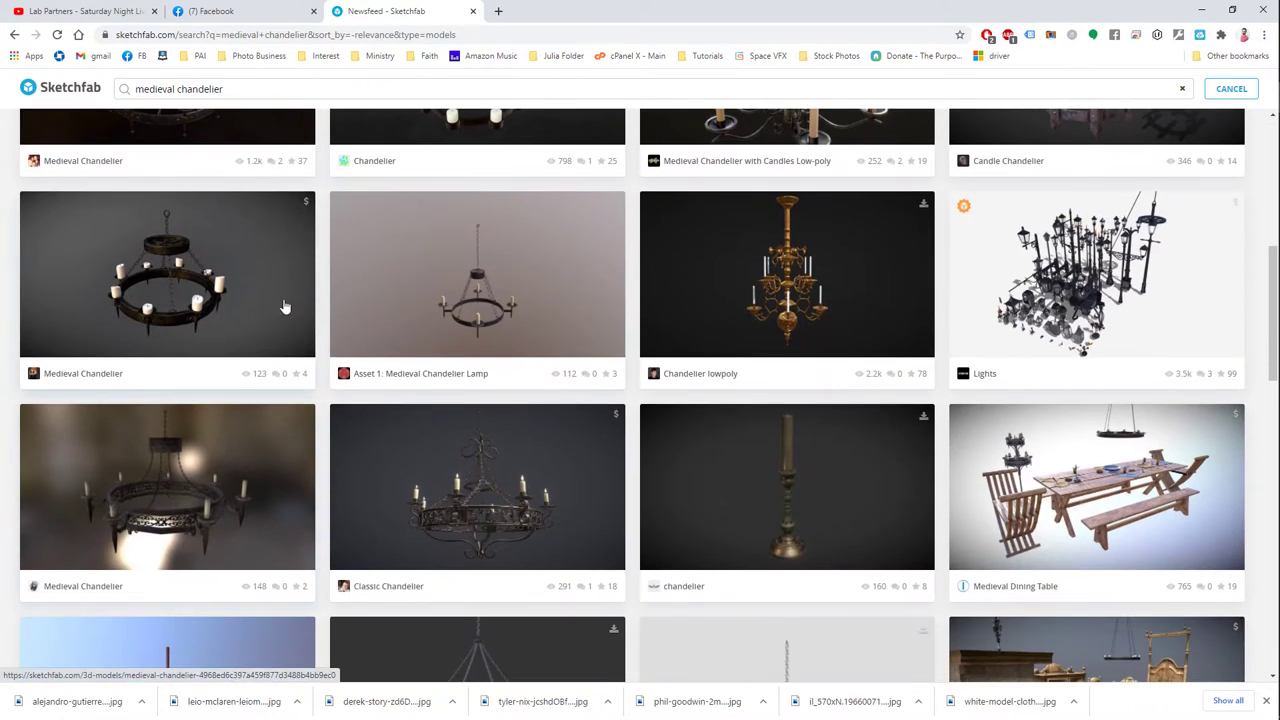
scroll(640, 400, "down", 2)
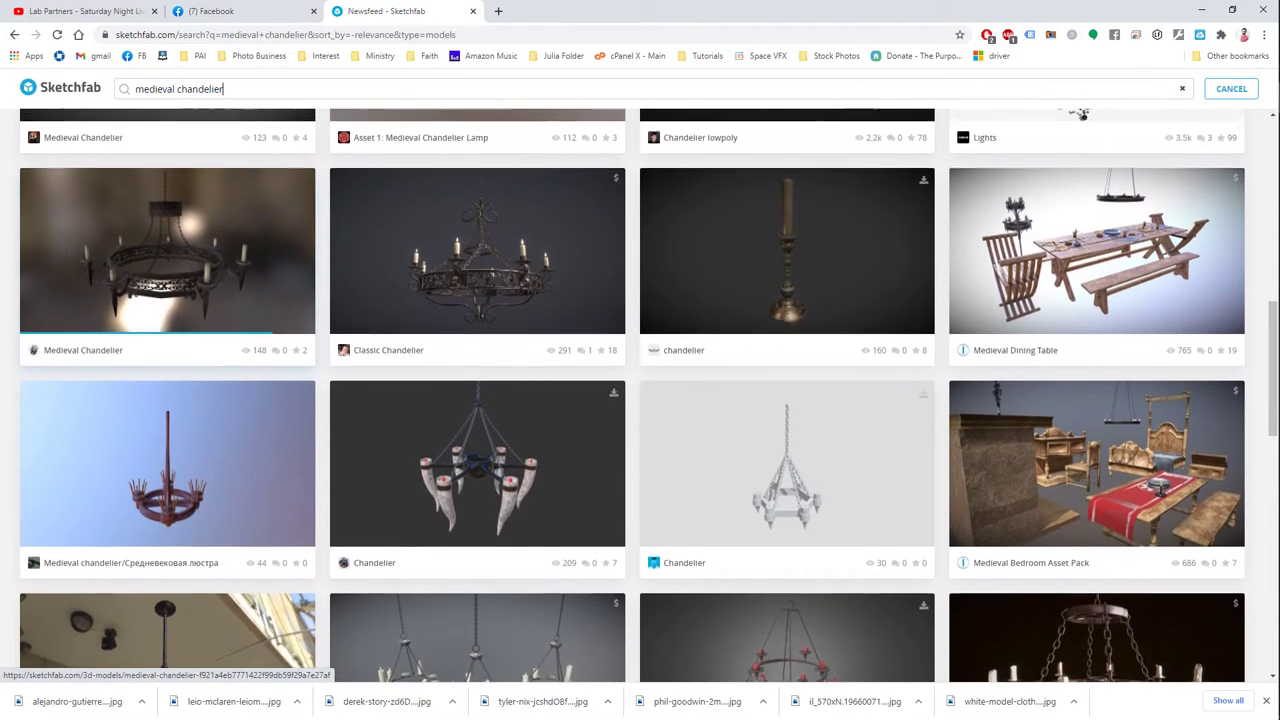
scroll(640, 400, "up", 2)
scroll(640, 400, "up", 5)
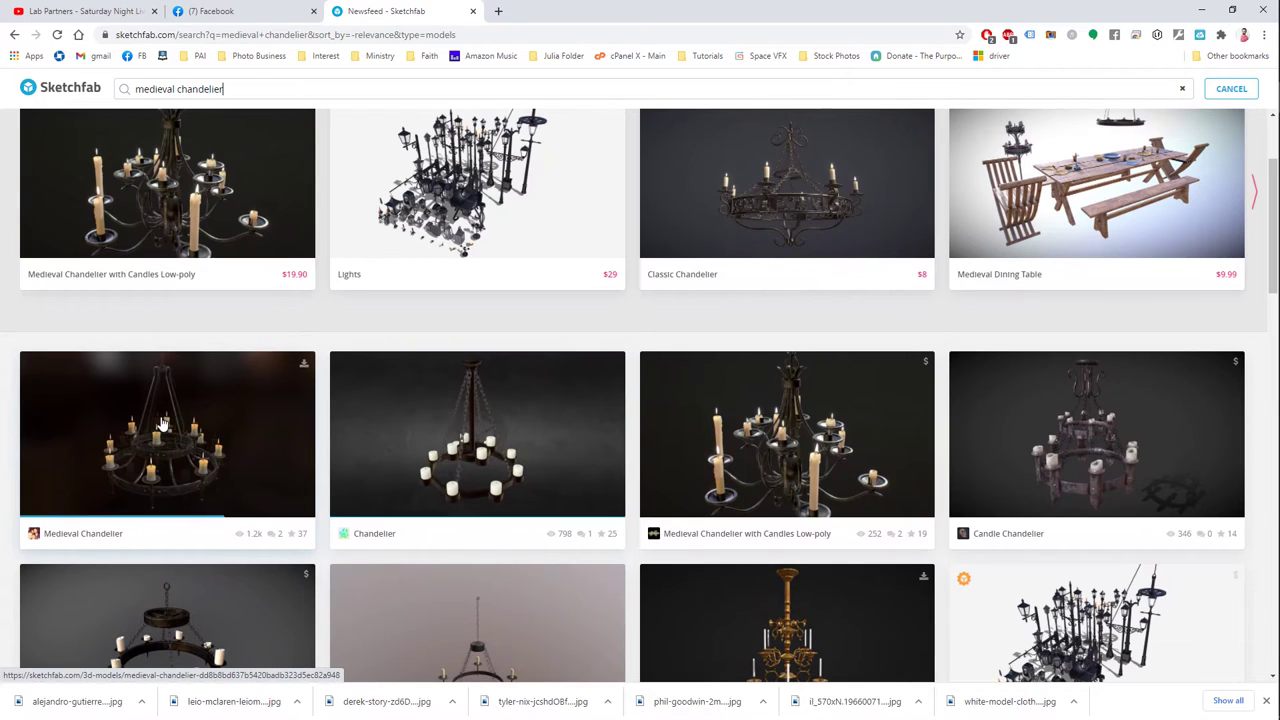
left_click(168, 420)
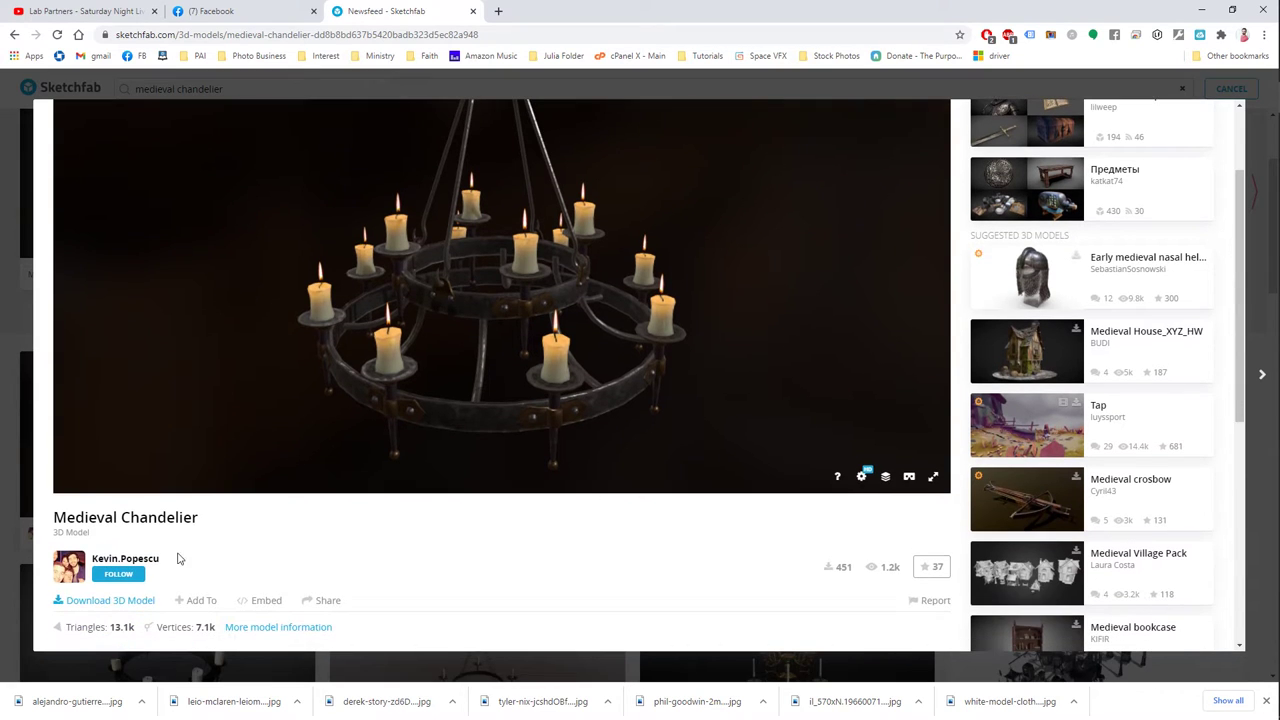
Download the Medieval Chandelier in its original FBX format and return to Blender.
left_click(137, 601)
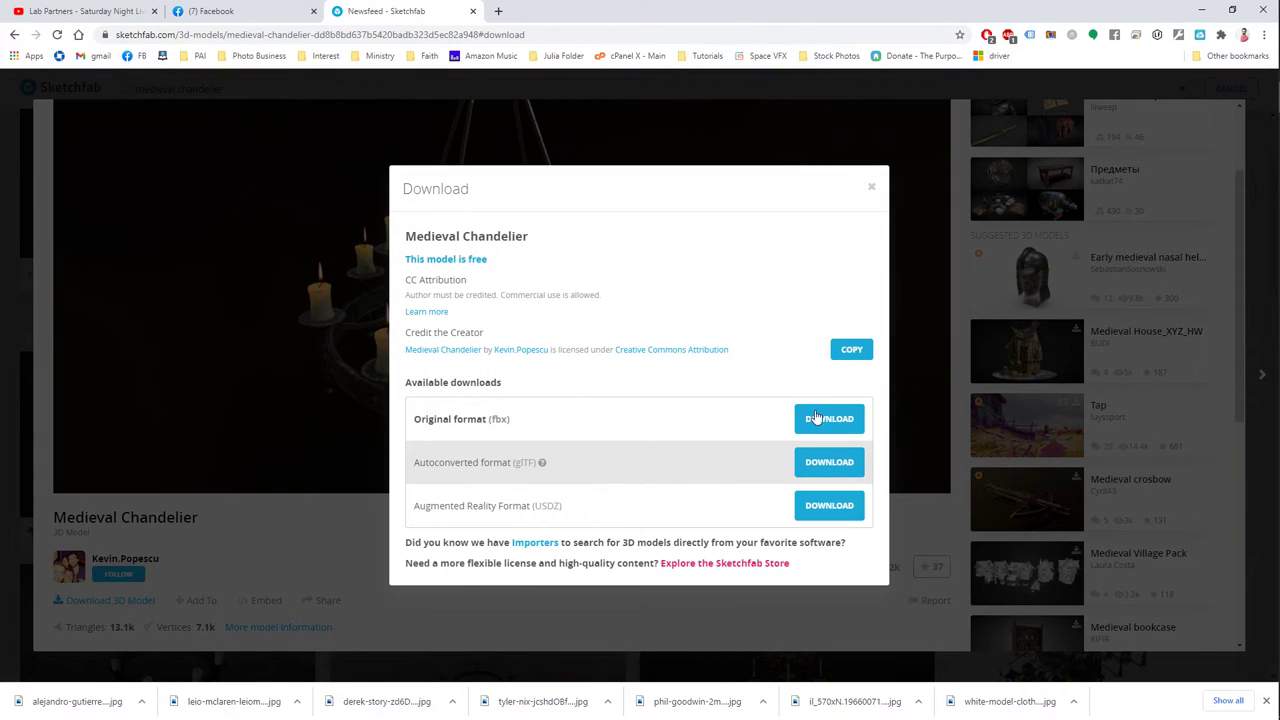
left_click(816, 418)
key("alt+Tab")
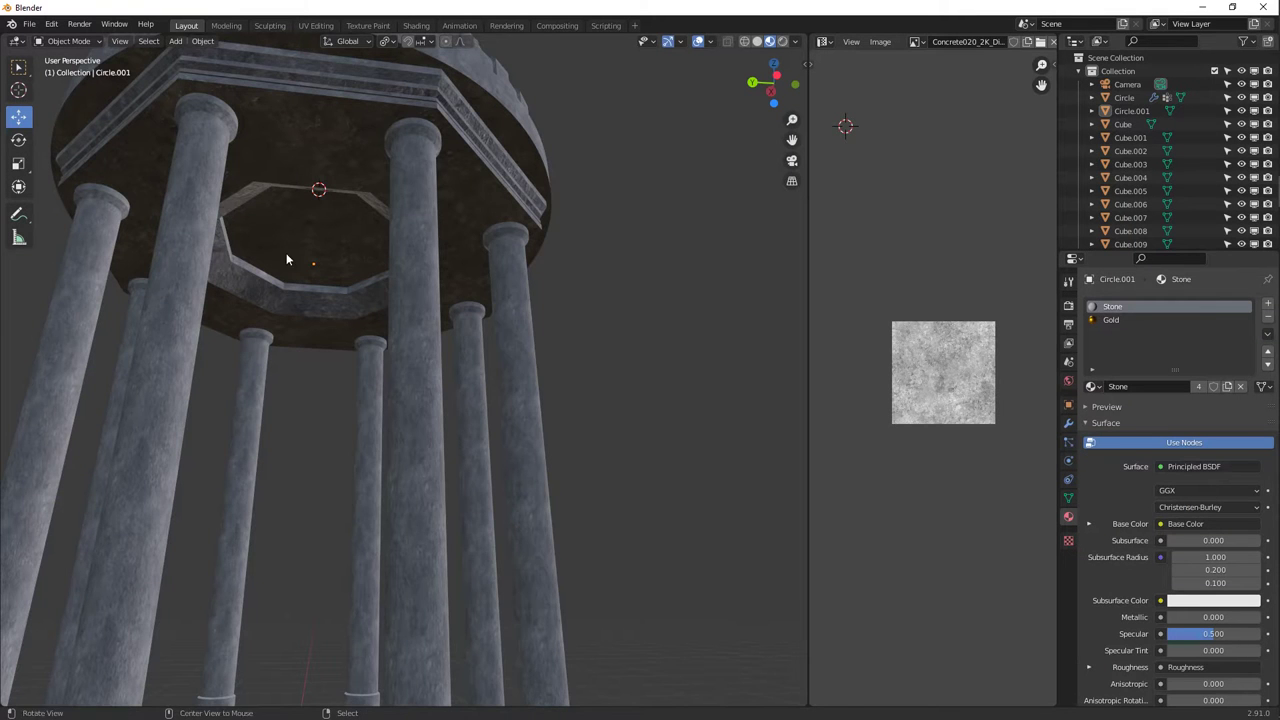
Import Chandelier asset.fbx from D:\Blender\Sketchfab\Medieval chandelier into the temple scene.
middle_click_drag(286, 260, 416, 316, "shift")
middle_click_drag(370, 222, 333, 222)
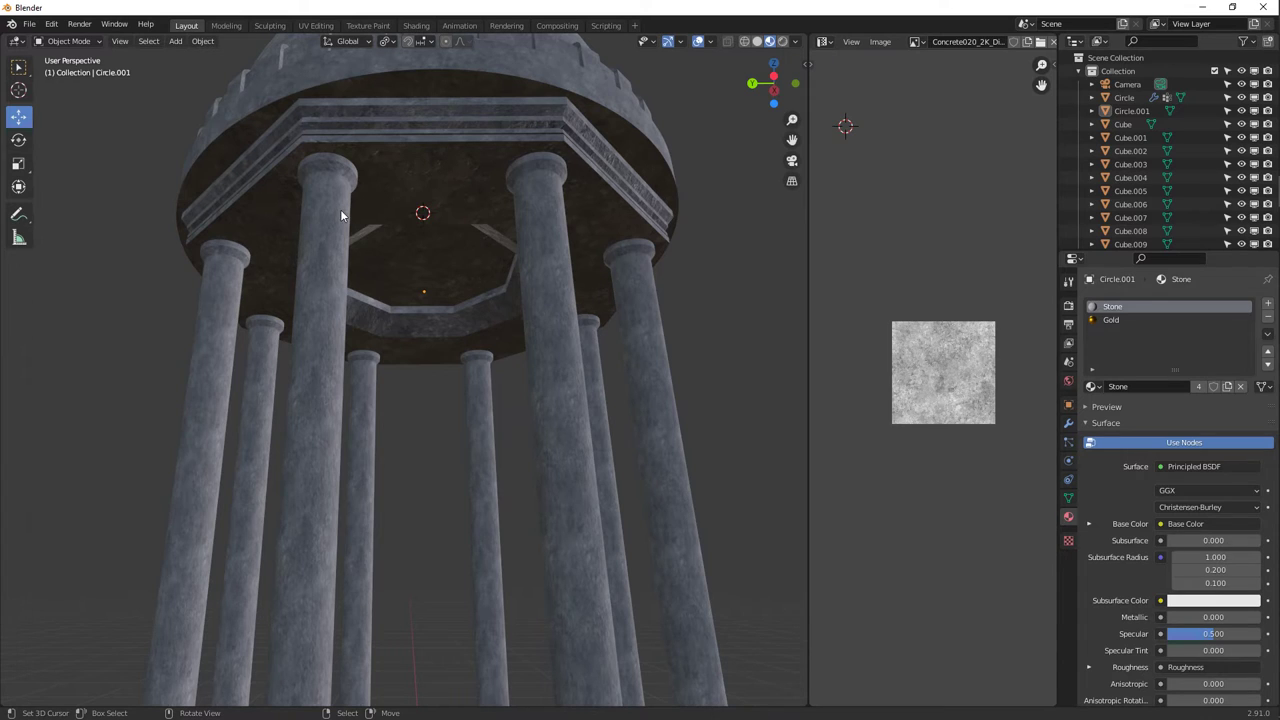
left_click(252, 122)
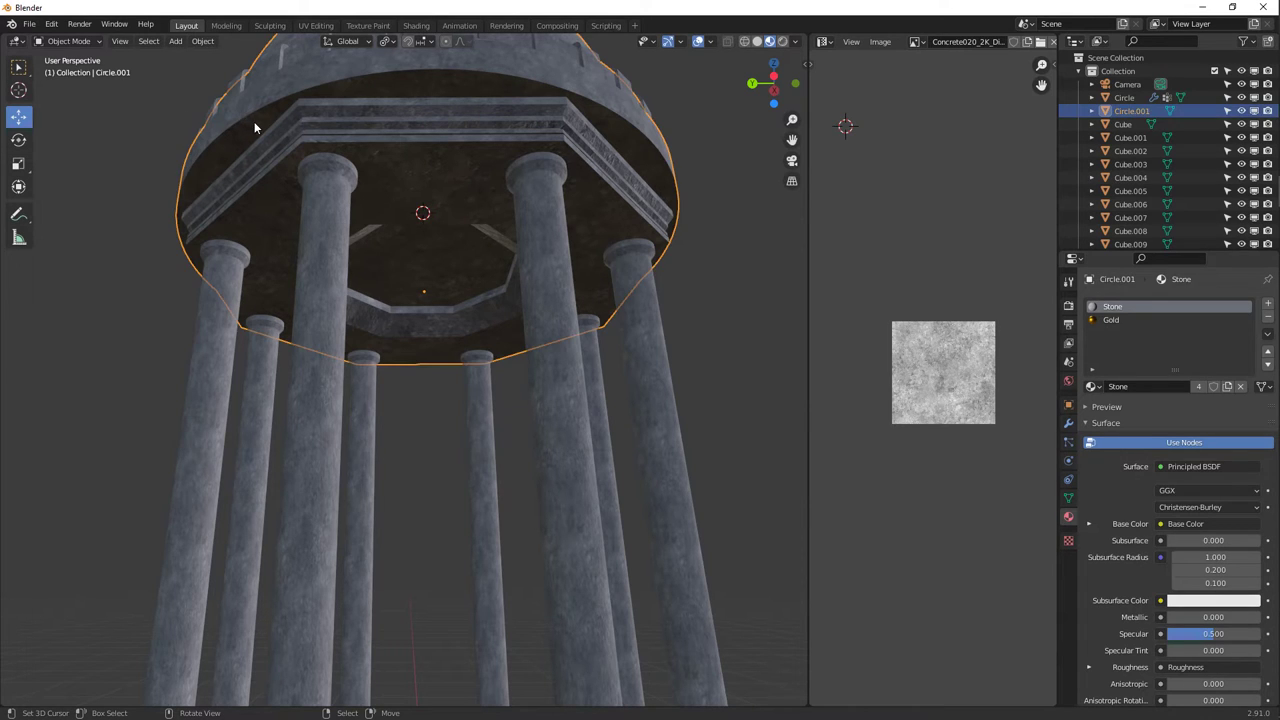
left_click(35, 28)
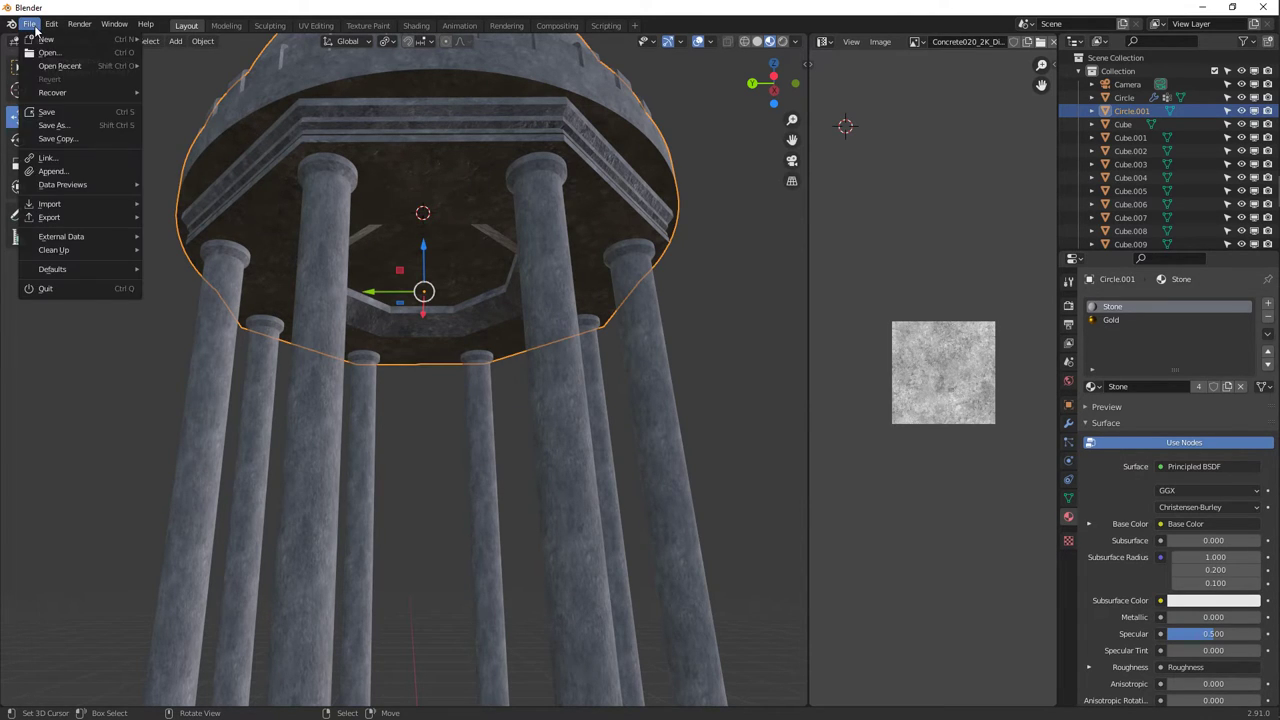
mouse_move(100, 206)
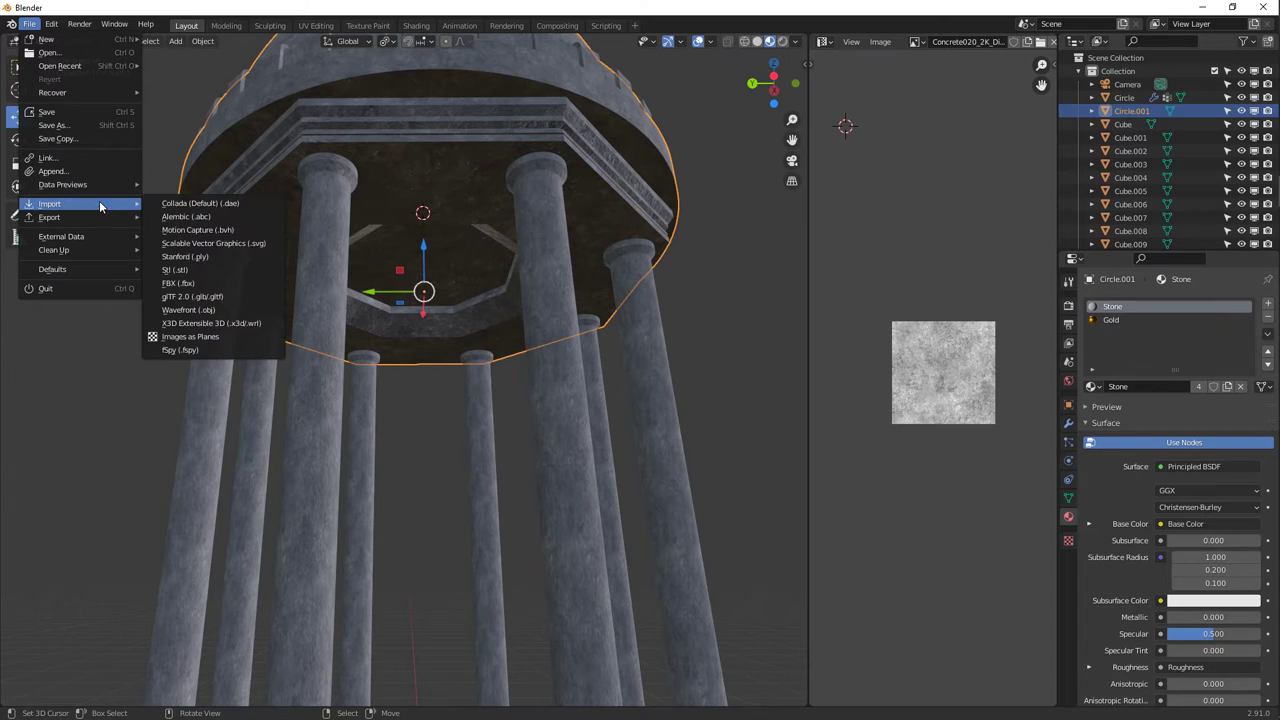
left_click(214, 286)
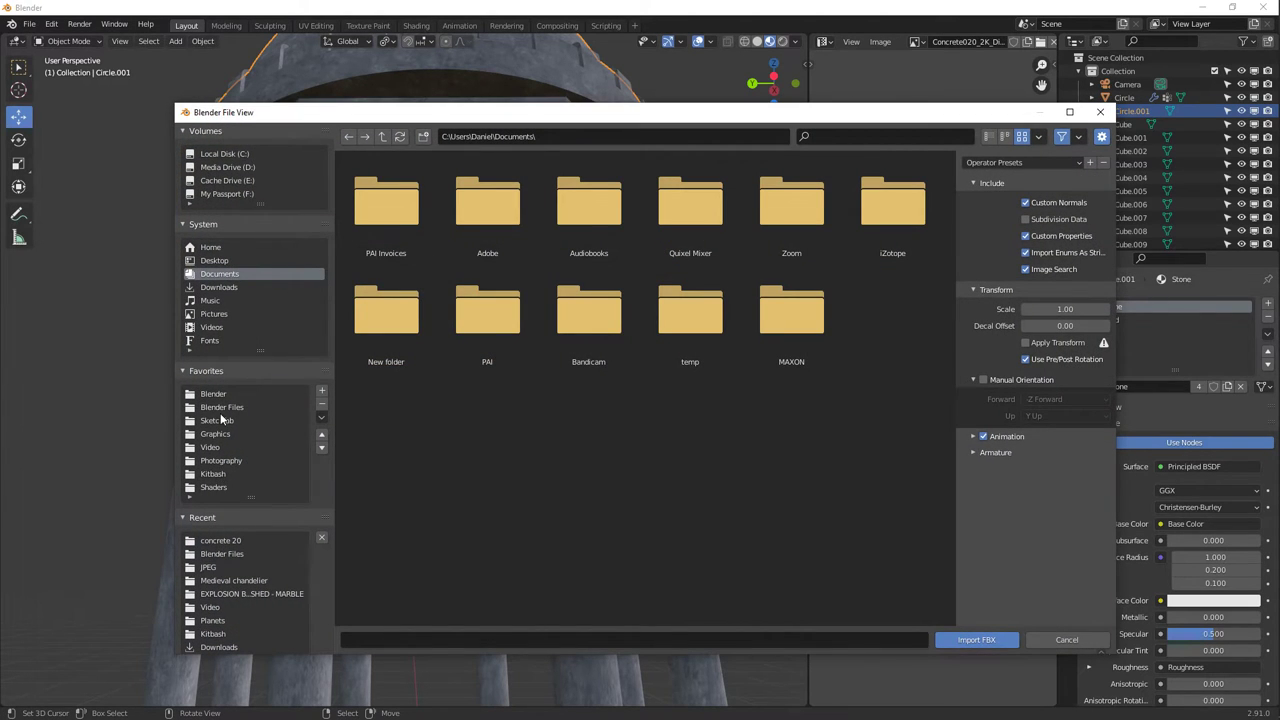
left_click(218, 420)
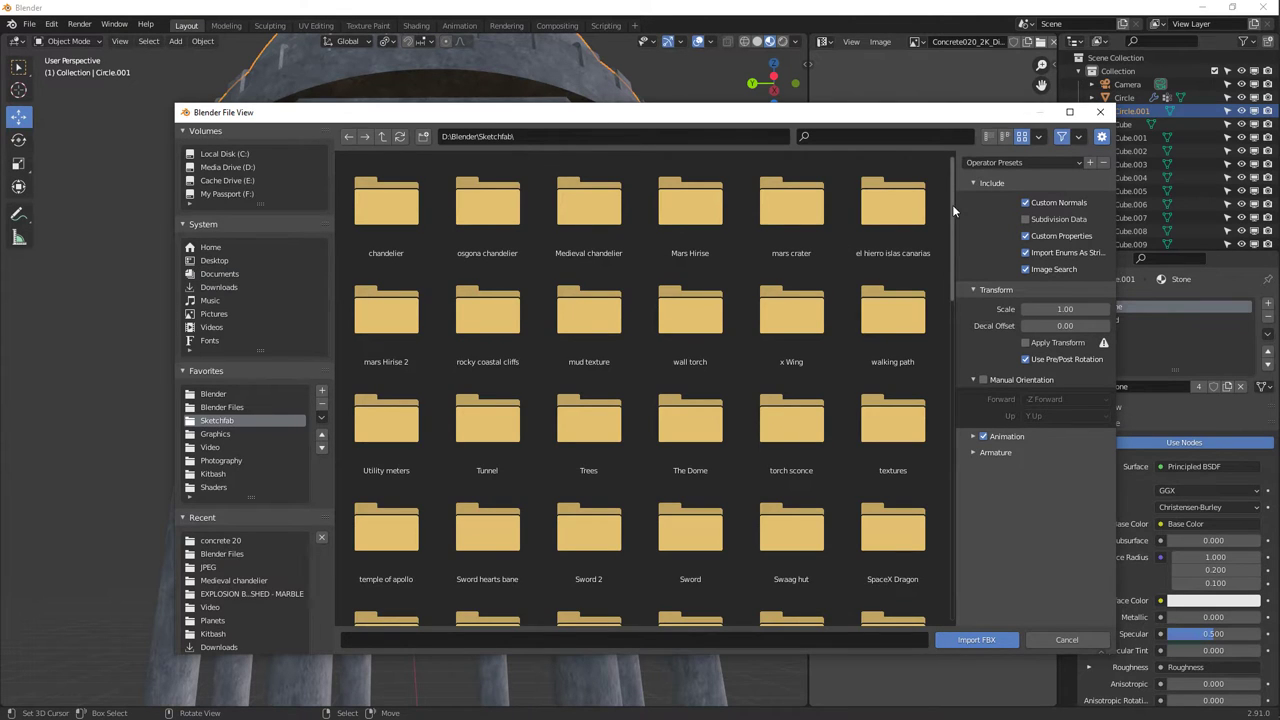
mouse_move(952, 204)
left_mouse_down()
mouse_move(931, 488)
mouse_move(940, 539)
mouse_move(944, 203)
left_mouse_up()
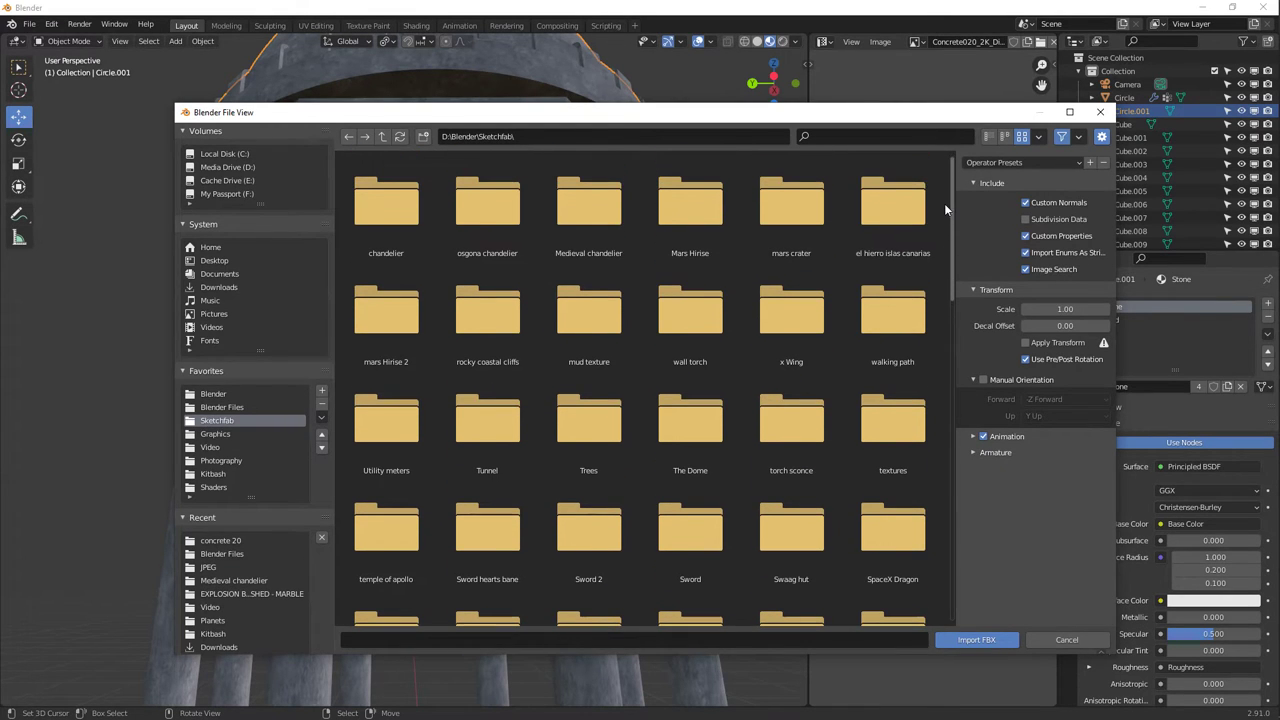
double_click(589, 210)
left_click(390, 240)
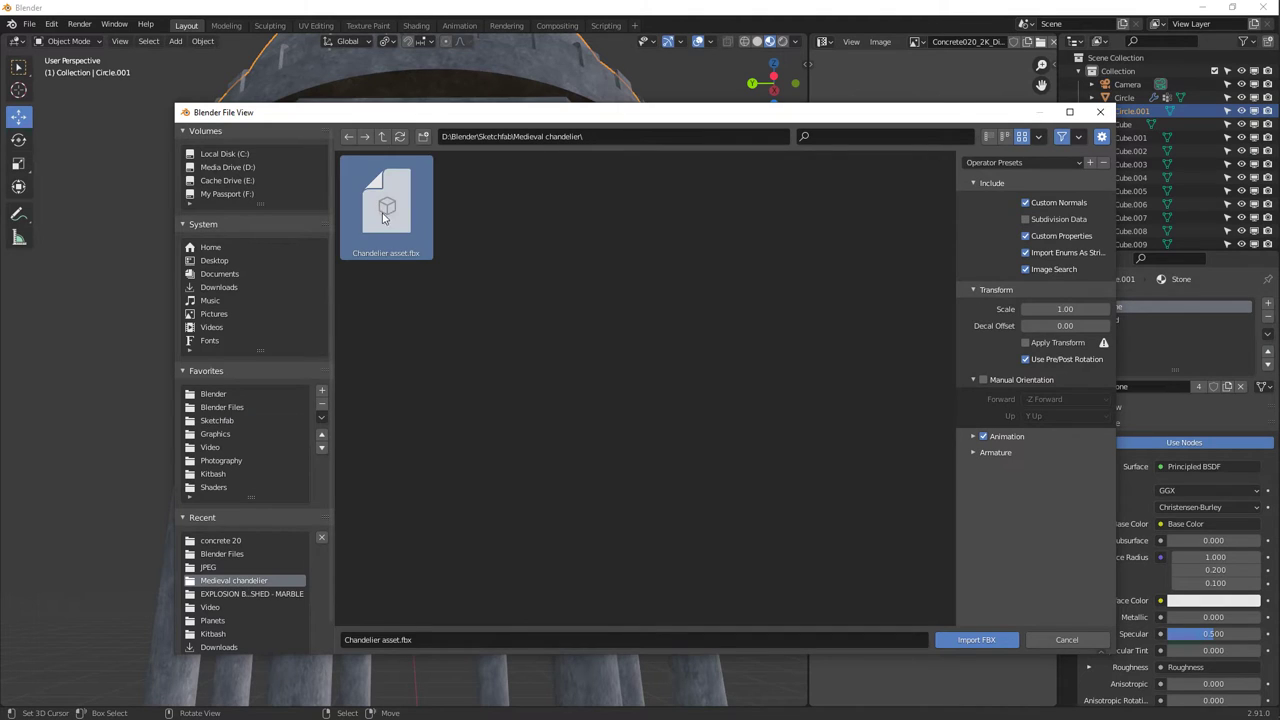
left_click(973, 643)
Frame the imported chandelier on the temple floor and check its size against the surrounding temple.
middle_click_drag(481, 306, 425, 580)
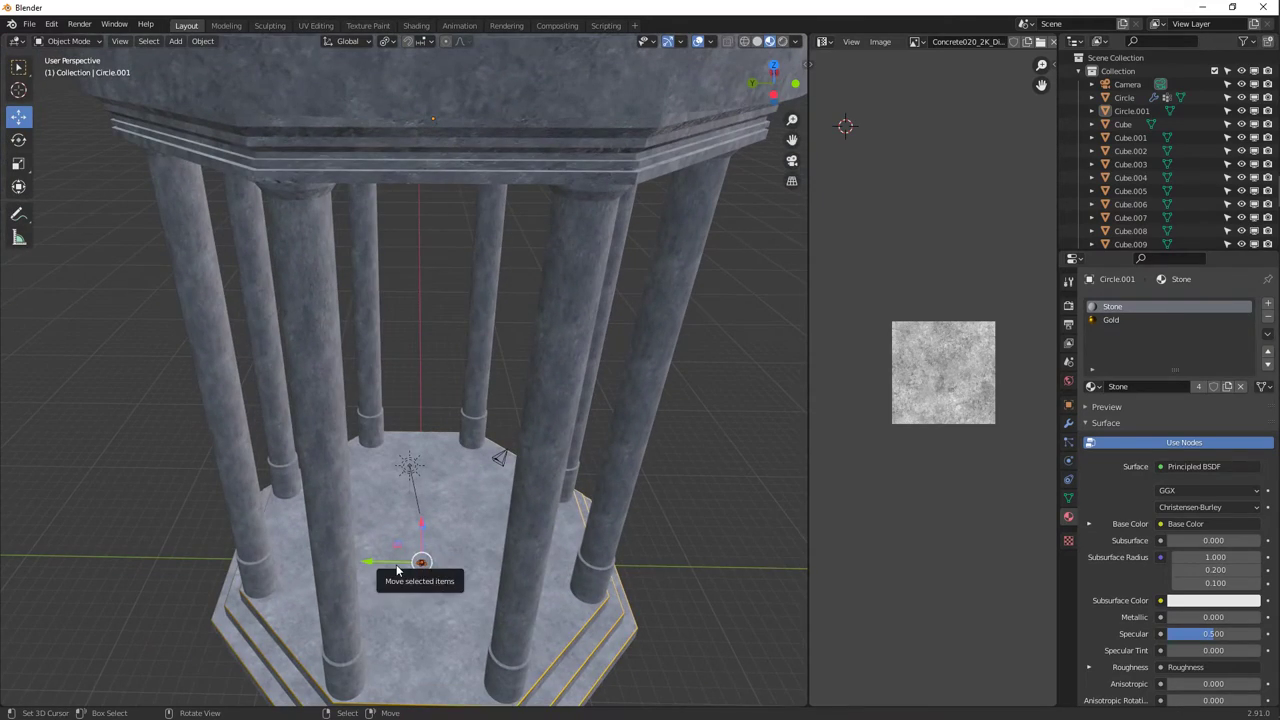
key("KP_Decimal")
middle_click_drag(446, 405, 386, 344)
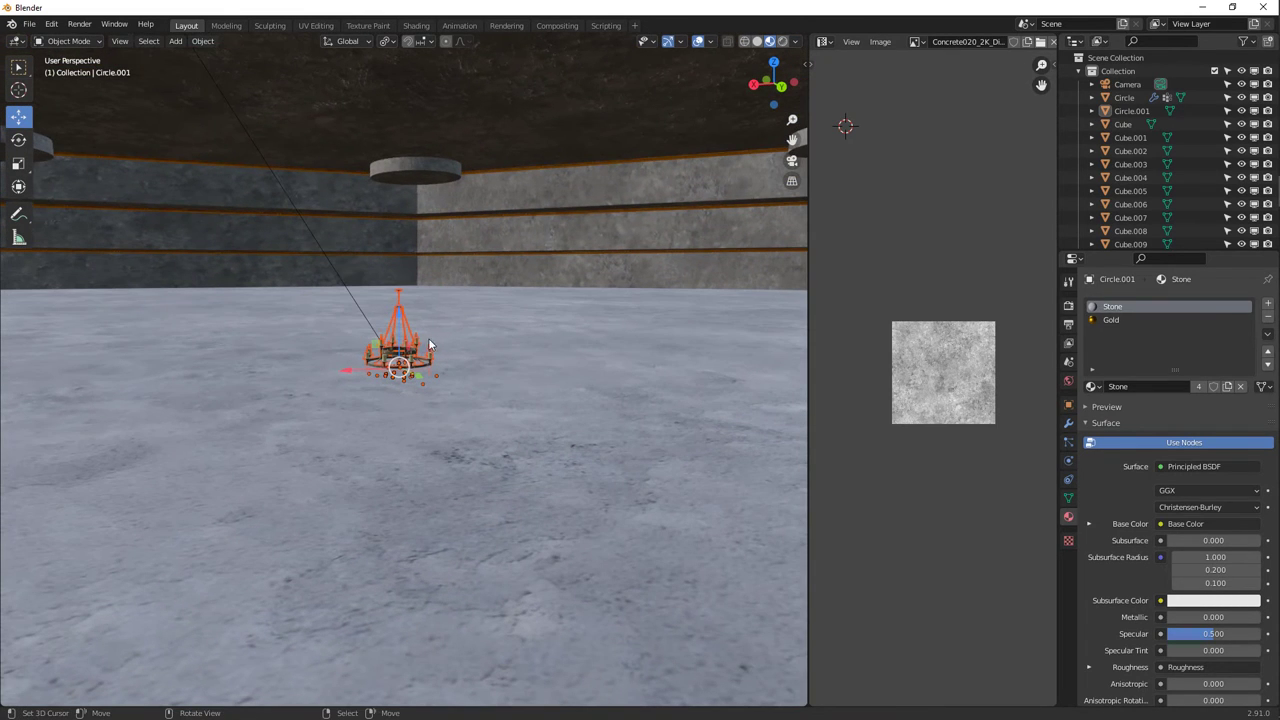
middle_click_drag(435, 275, 374, 259)
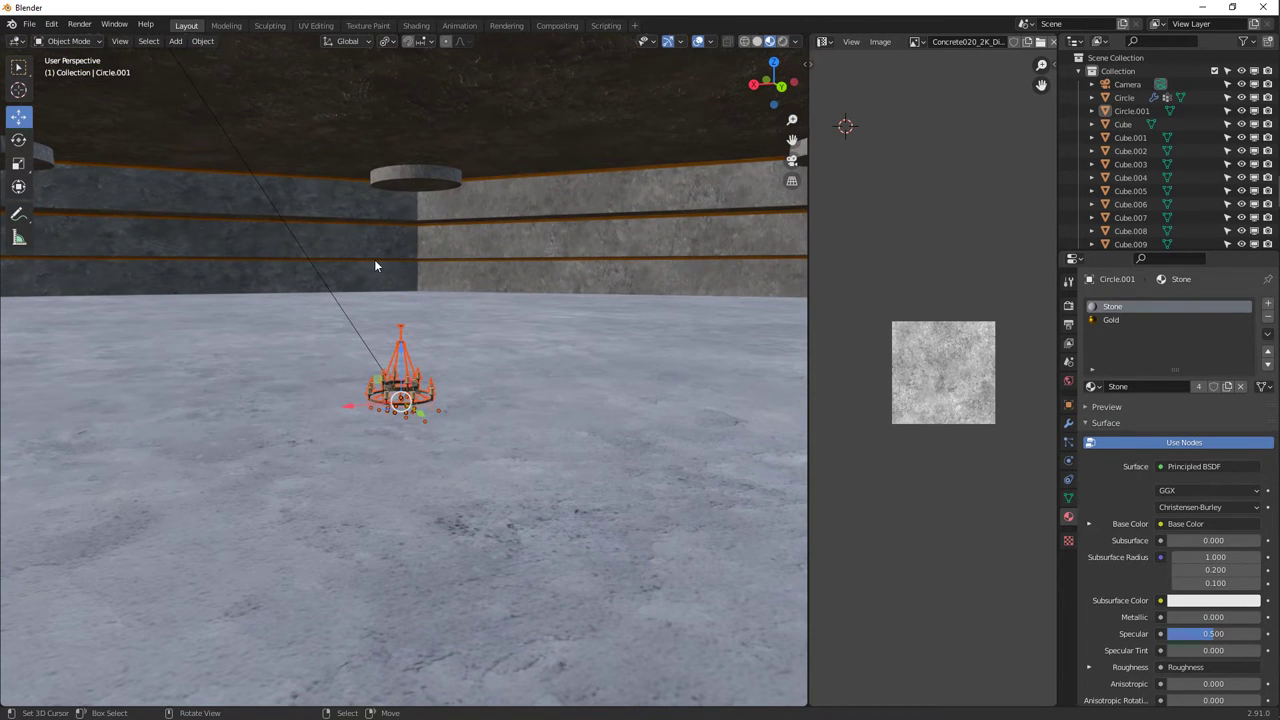
scroll(423, 360, "down", 10)
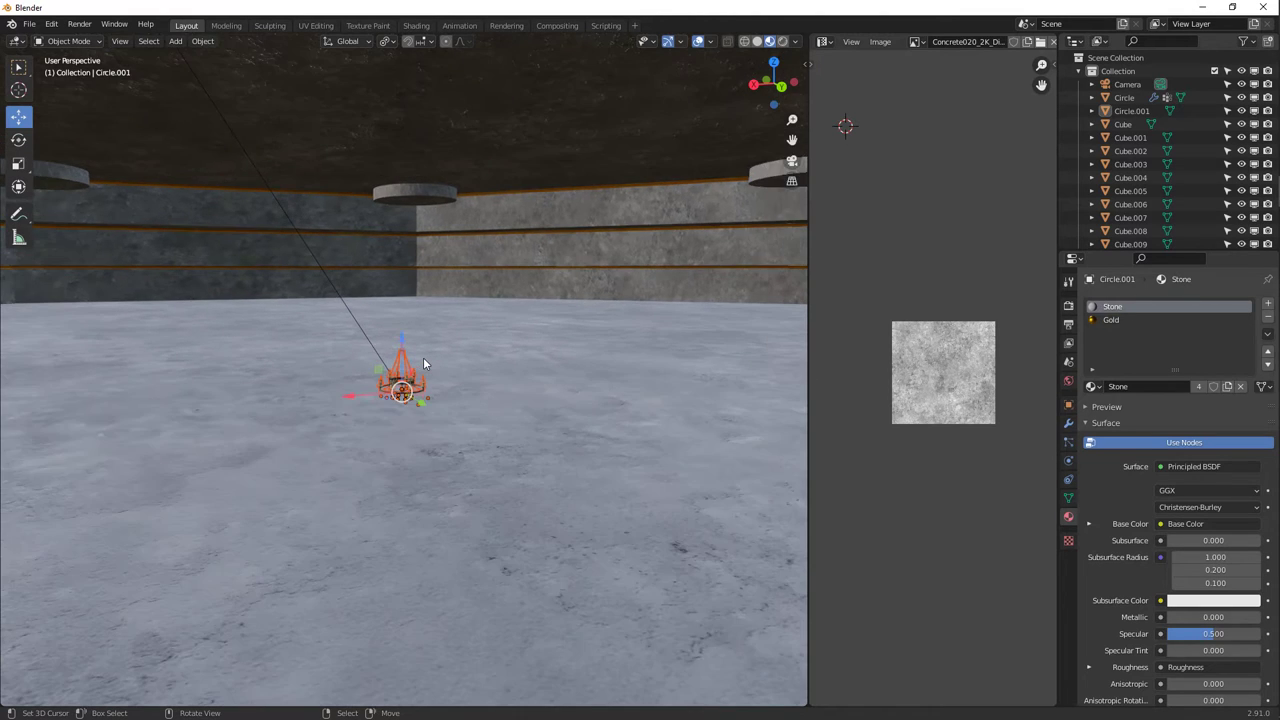
Scale the imported chandelier up 10 times and raise it about 17 m vertically inside the temple.
key("s")
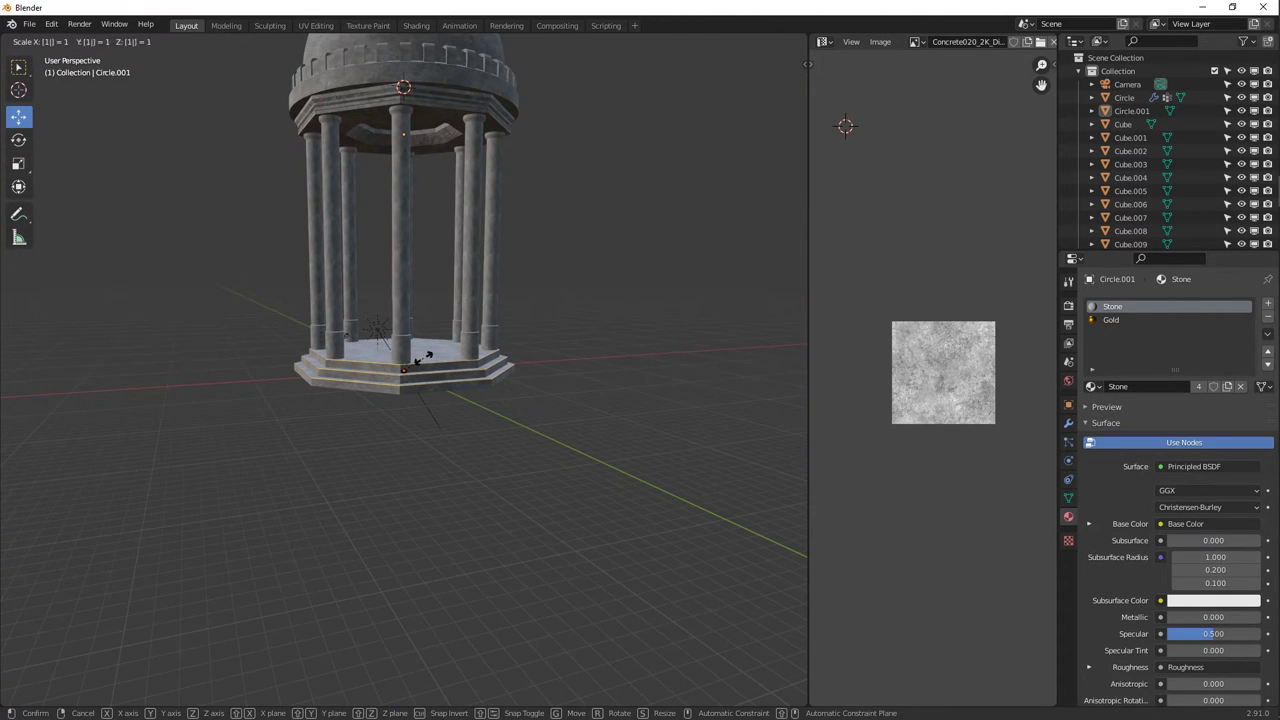
key("Return")
middle_click_drag(425, 362, 440, 290)
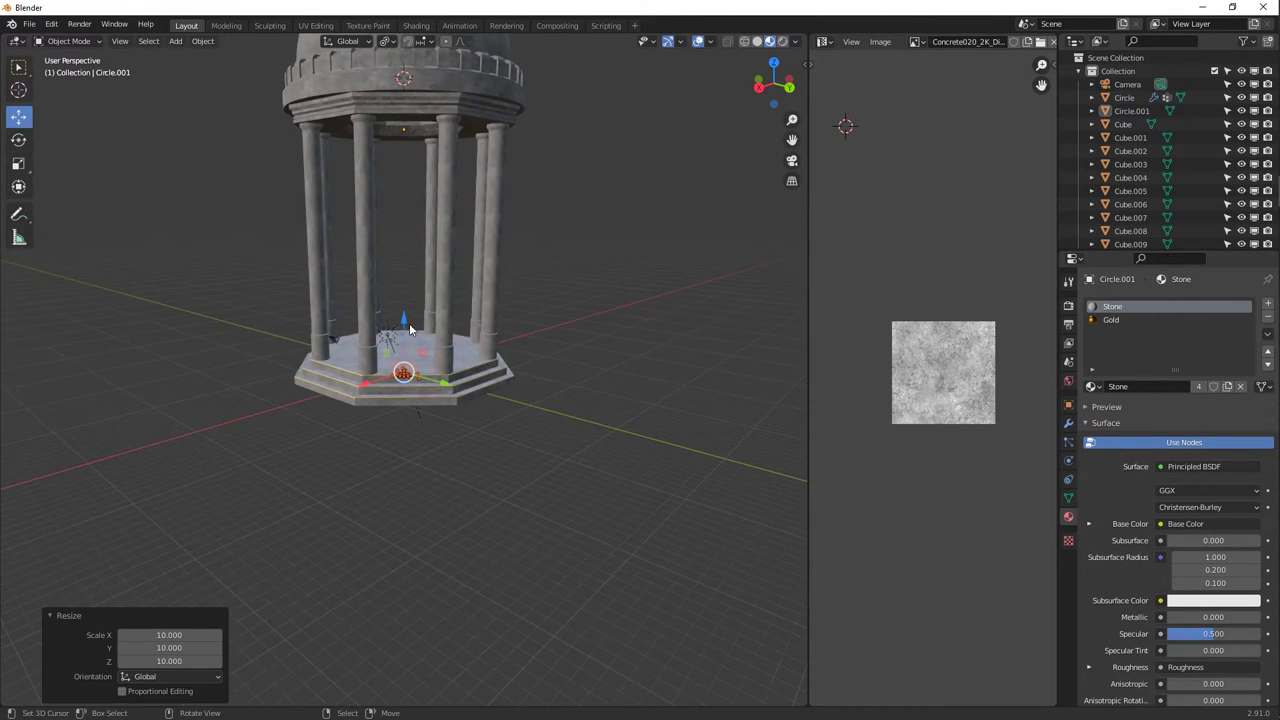
key("g")
key("z")
key("Return")
Enlarge the chandelier by a further factor of about 1.67 and raise it about 8.9 m towards the dome.
key("s")
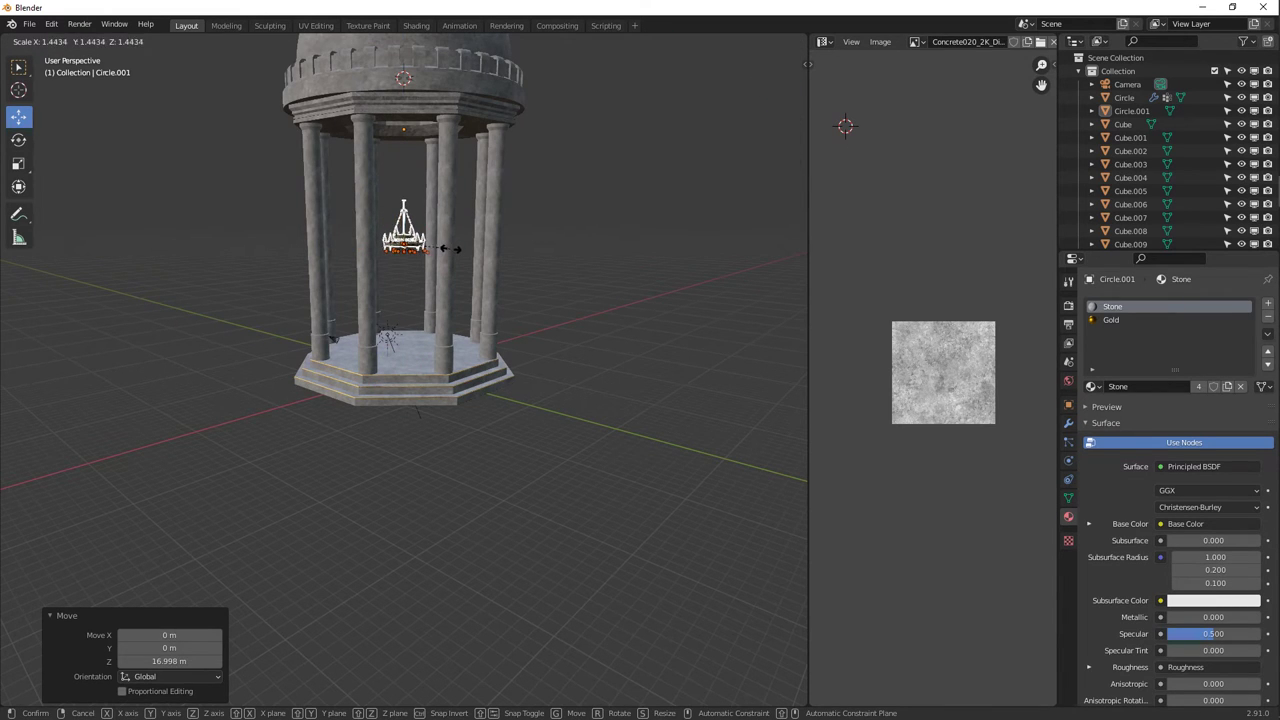
key("Escape")
key("g")
key("z")
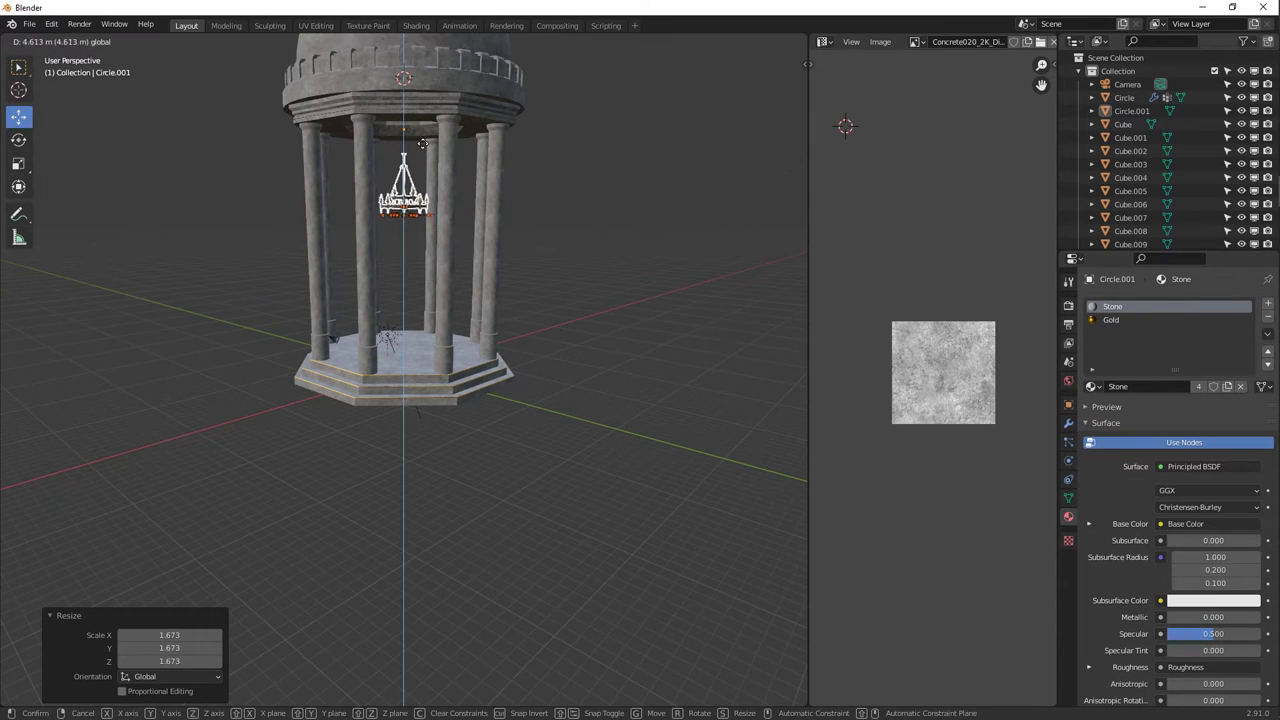
key("Return")
Raise the chandelier slightly along the vertical axis so its mounting plate meets the recessed ceiling.
middle_click_drag(438, 172, 440, 298, "shift")
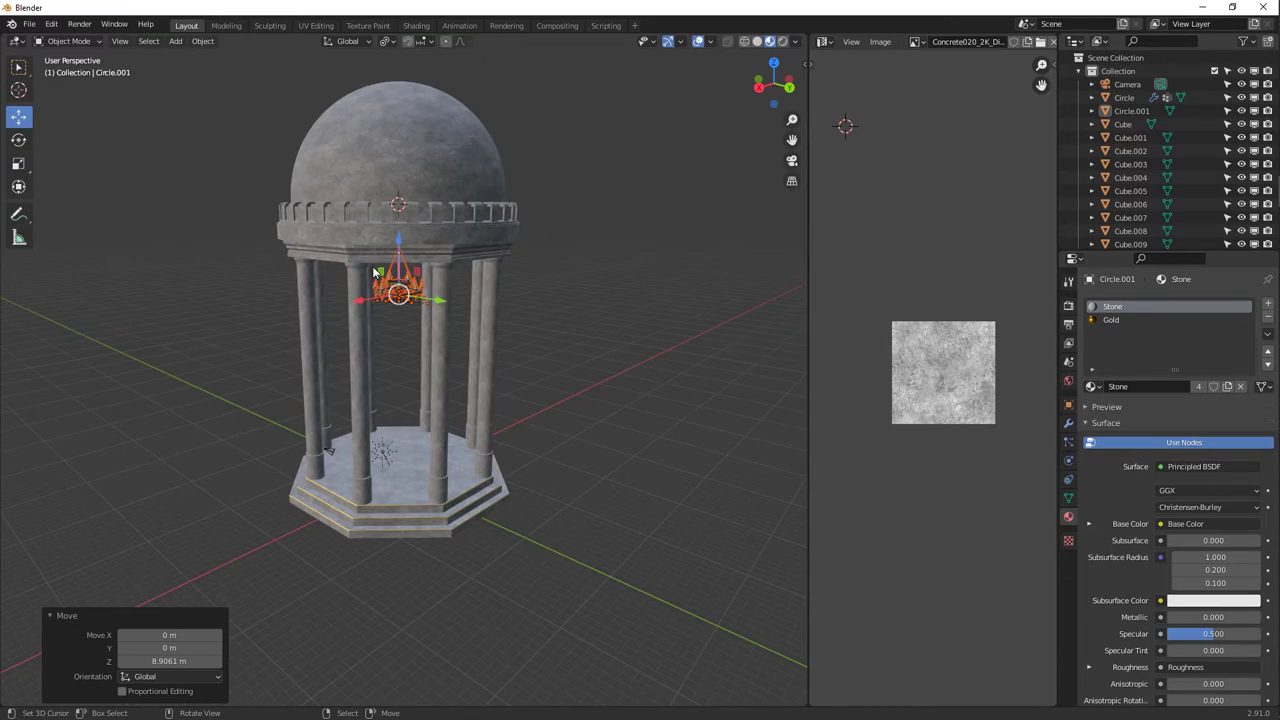
key("KP_Decimal")
middle_click_drag(475, 368, 405, 270)
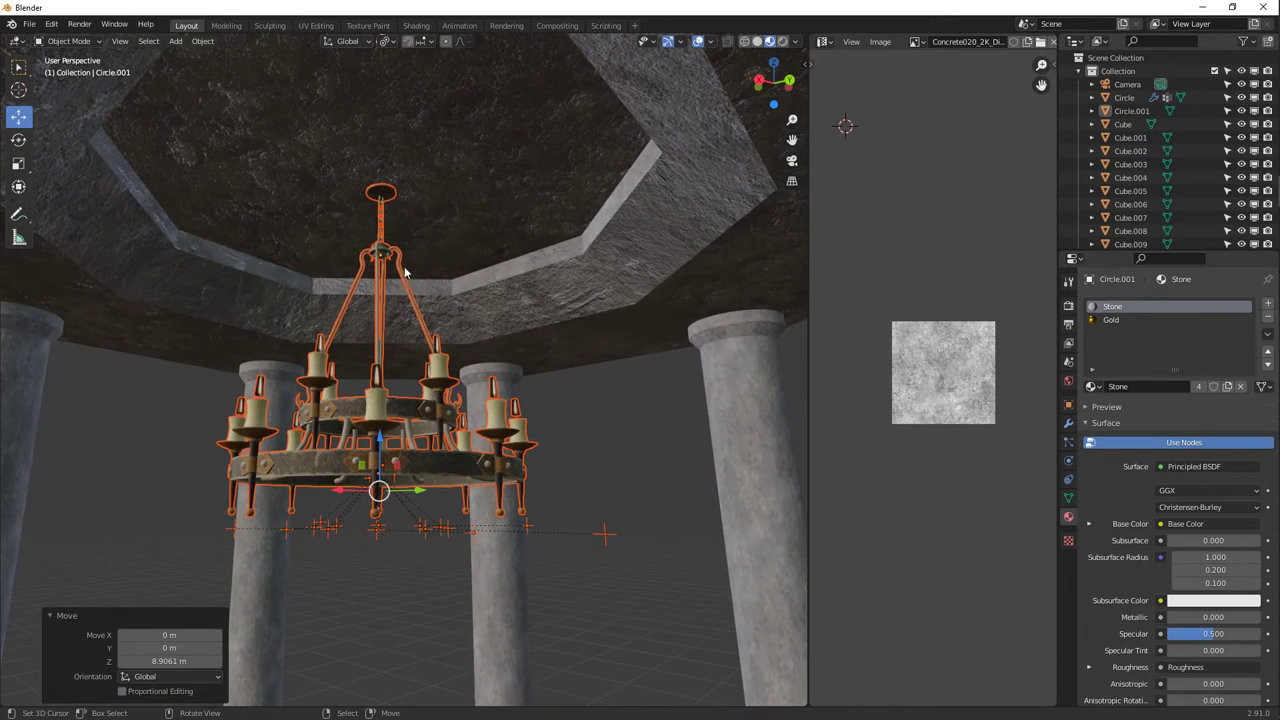
key("g")
key("z")
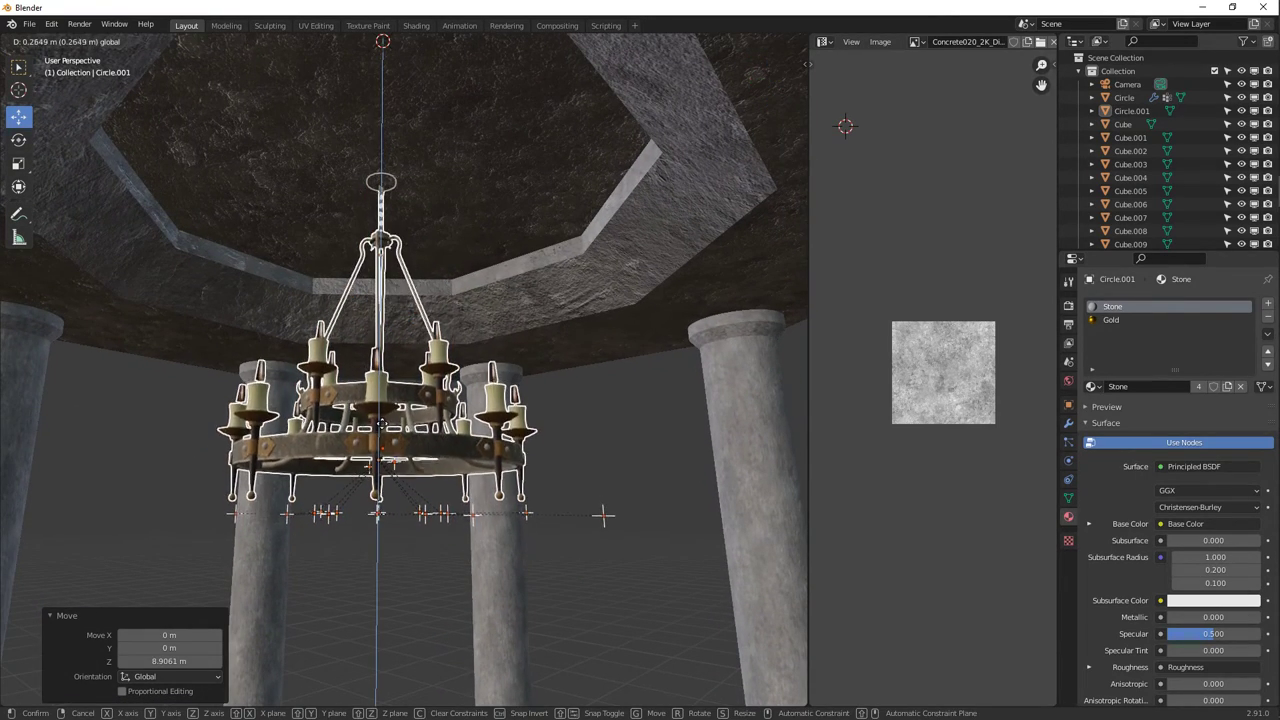
left_click(382, 428)
Hide stray candle group empties around the chandelier, starting from the one standing apart beside it.
middle_click_drag(381, 186, 542, 465)
left_click(594, 530)
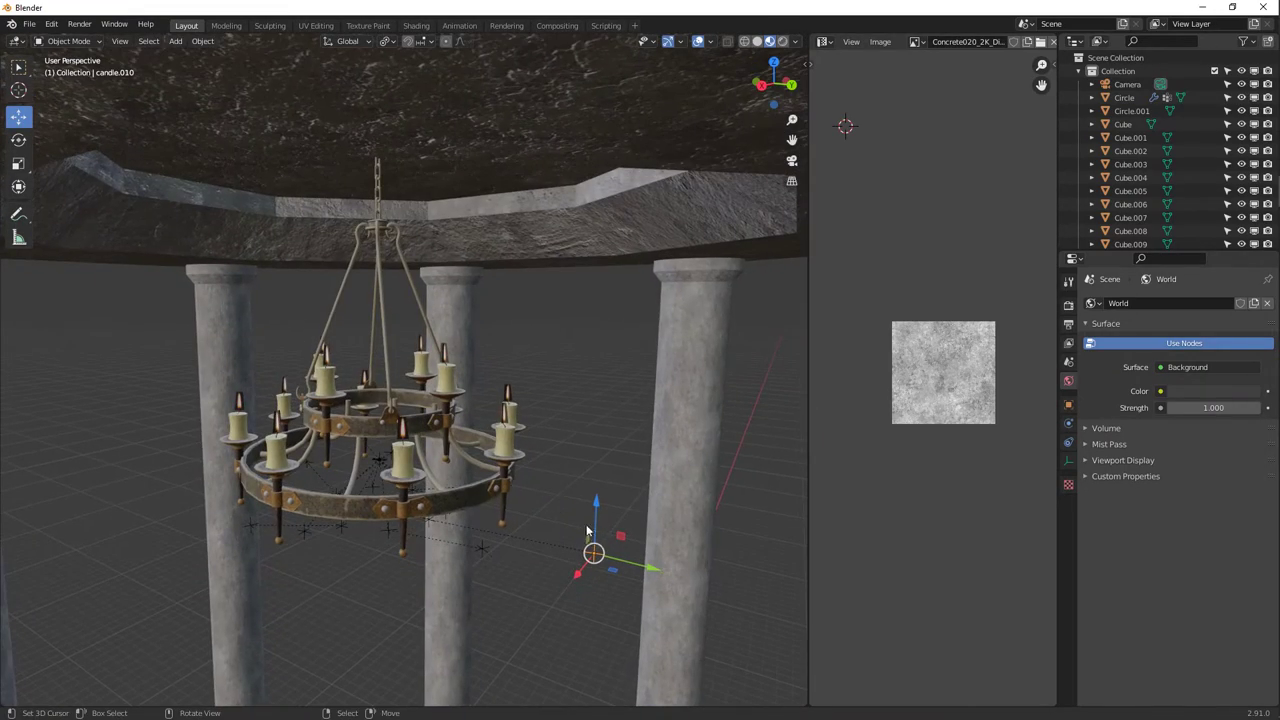
middle_click_drag(583, 552, 573, 538)
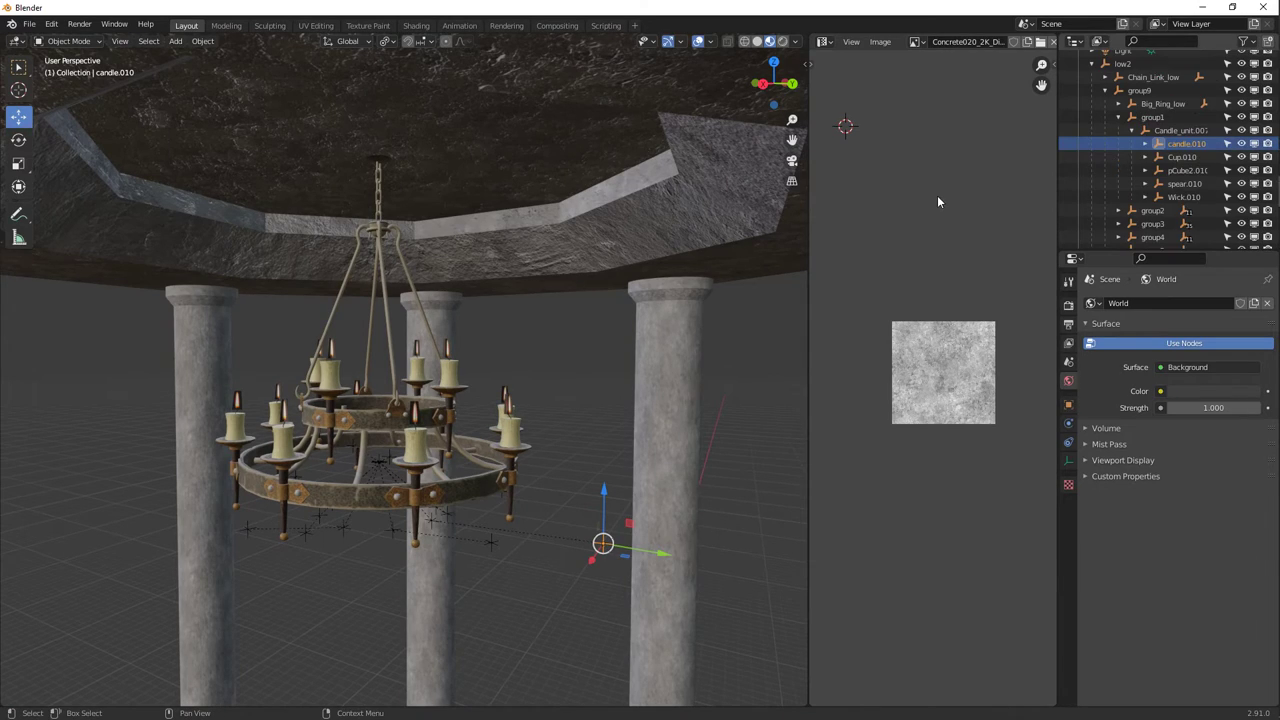
left_click(456, 424)
middle_click_drag(456, 424, 320, 432)
left_click(341, 534)
left_click(320, 432)
Examine the chandelier's rings and candles up close from several sides and select its mesh.
scroll(286, 422, "up", 2)
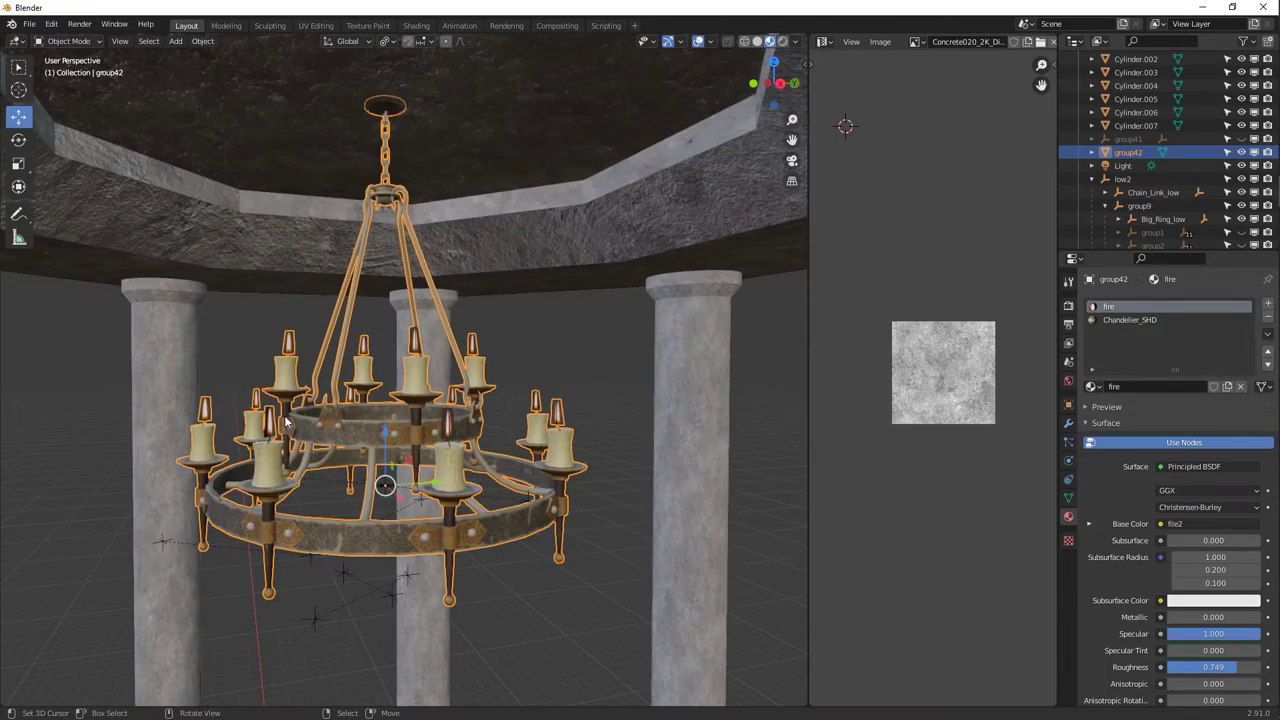
scroll(286, 422, "up", 3)
scroll(400, 420, "up", 3)
left_click(430, 421)
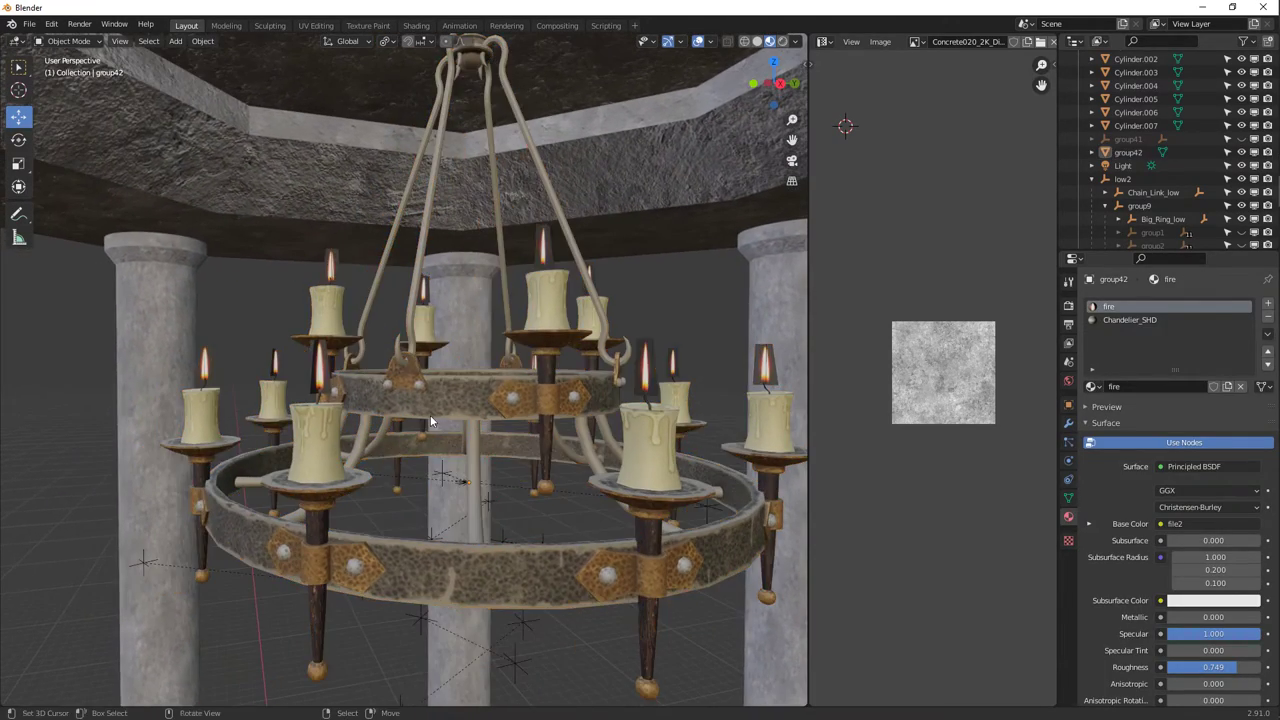
middle_click_drag(430, 421, 533, 470)
middle_click_drag(628, 524, 360, 452)
left_click(308, 444)
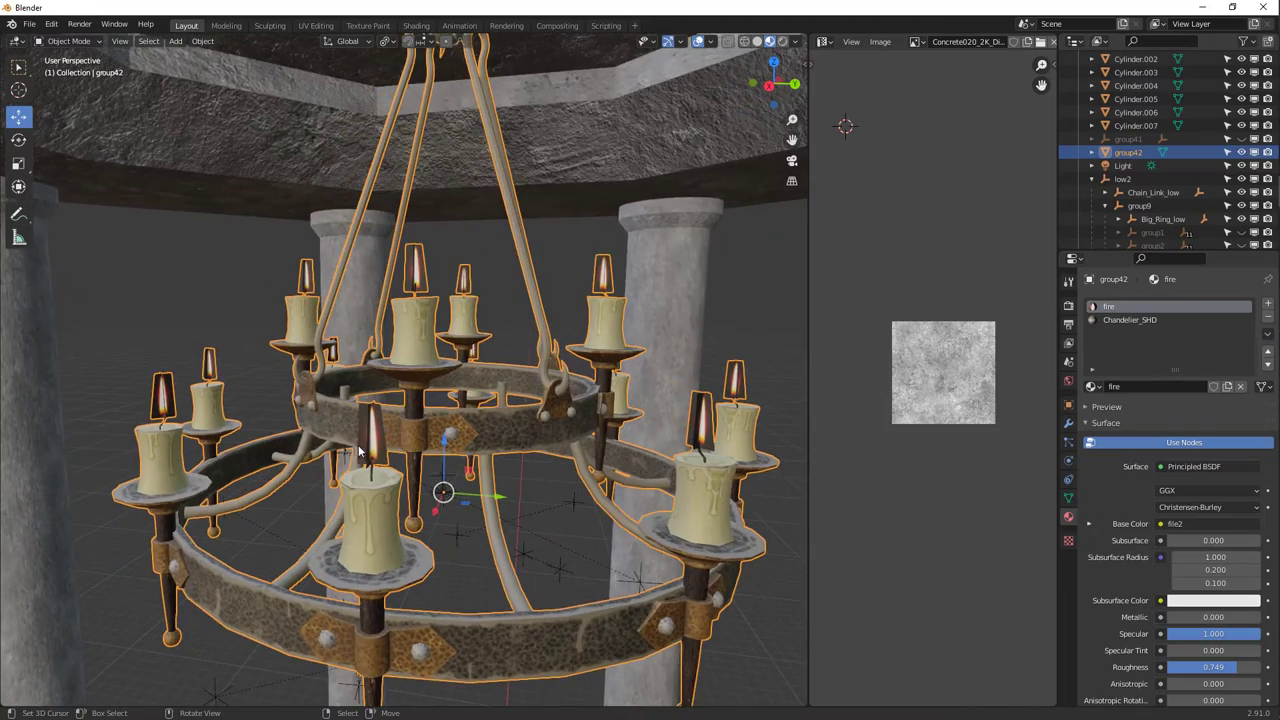
Check the chandelier's mesh in Edit Mode and examine one candle's crossed flame planes from several angles.
key("Tab")
key("Tab")
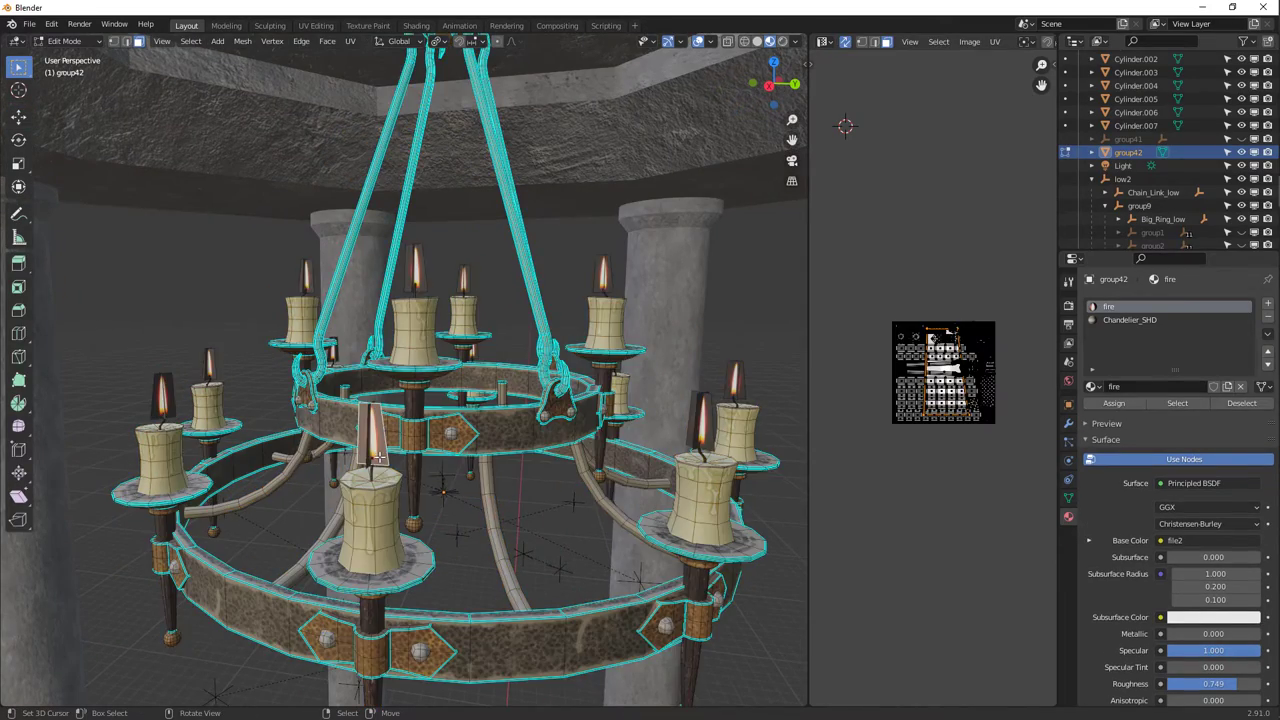
scroll(380, 452, "up", 8)
middle_click_drag(463, 396, 445, 336)
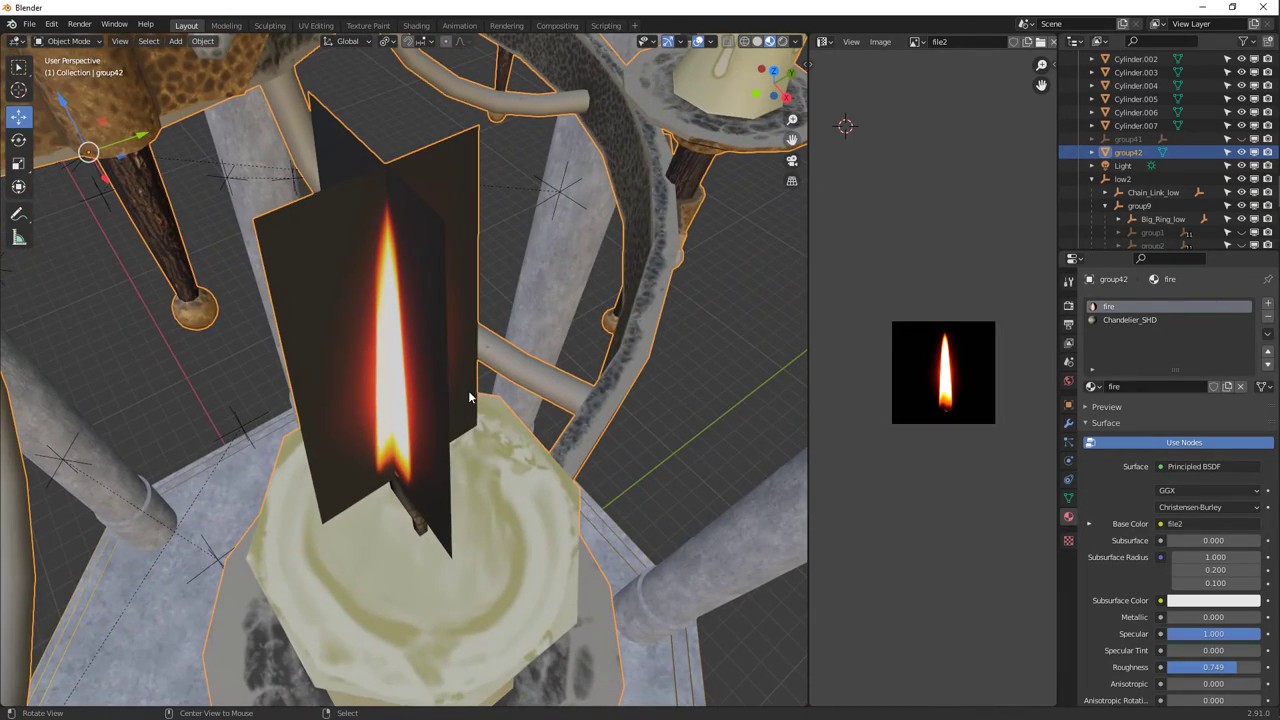
middle_click_drag(466, 446, 414, 373)
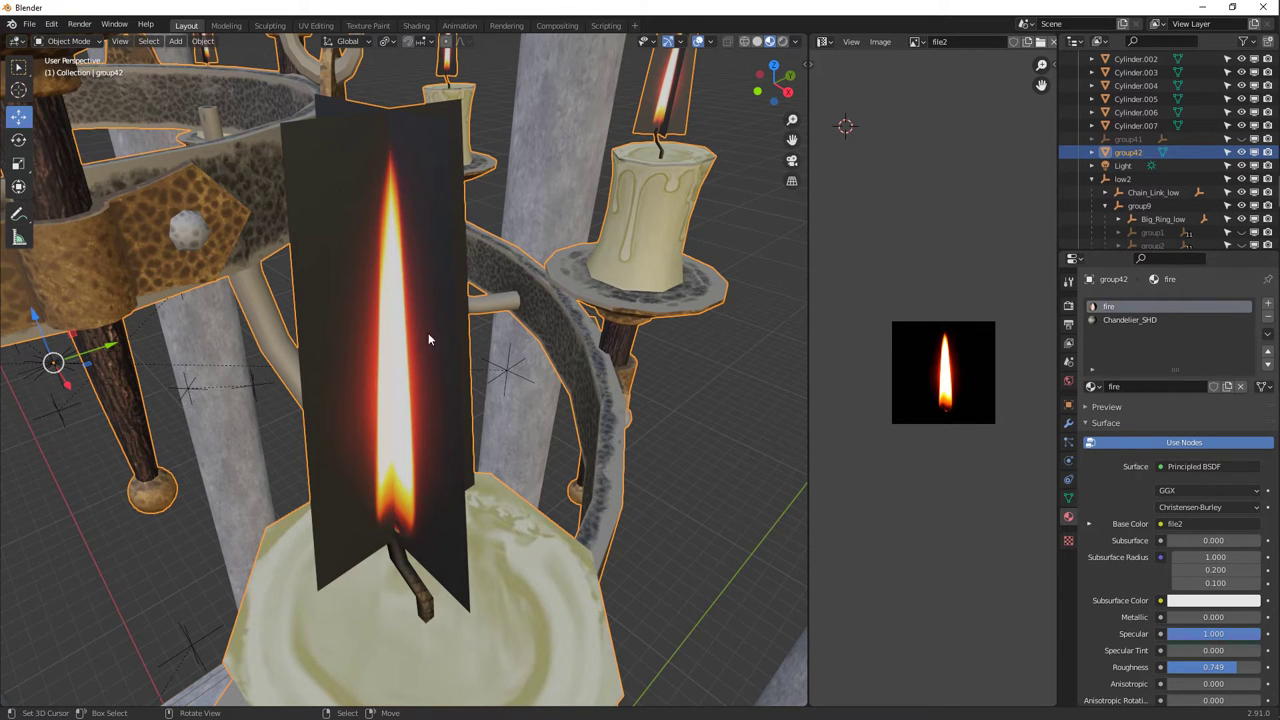
middle_click_drag(425, 452, 393, 413)
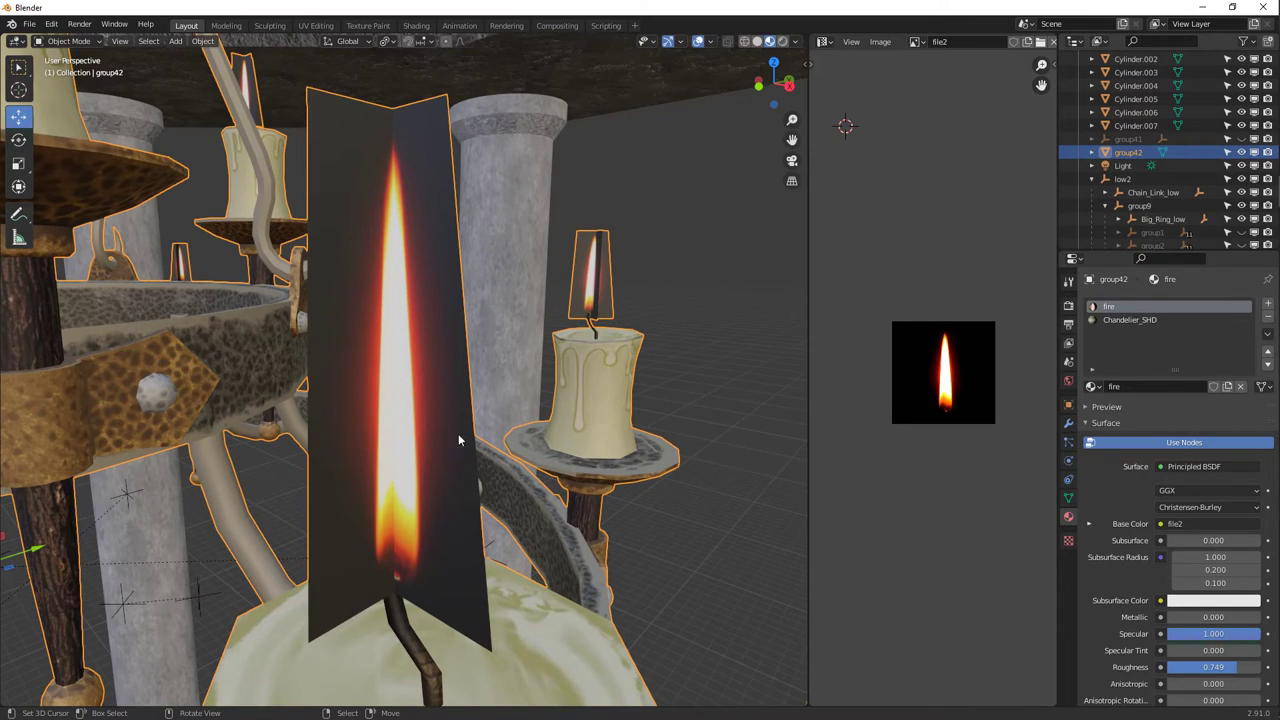
middle_click_drag(428, 472, 405, 365)
middle_click_drag(405, 460, 455, 464)
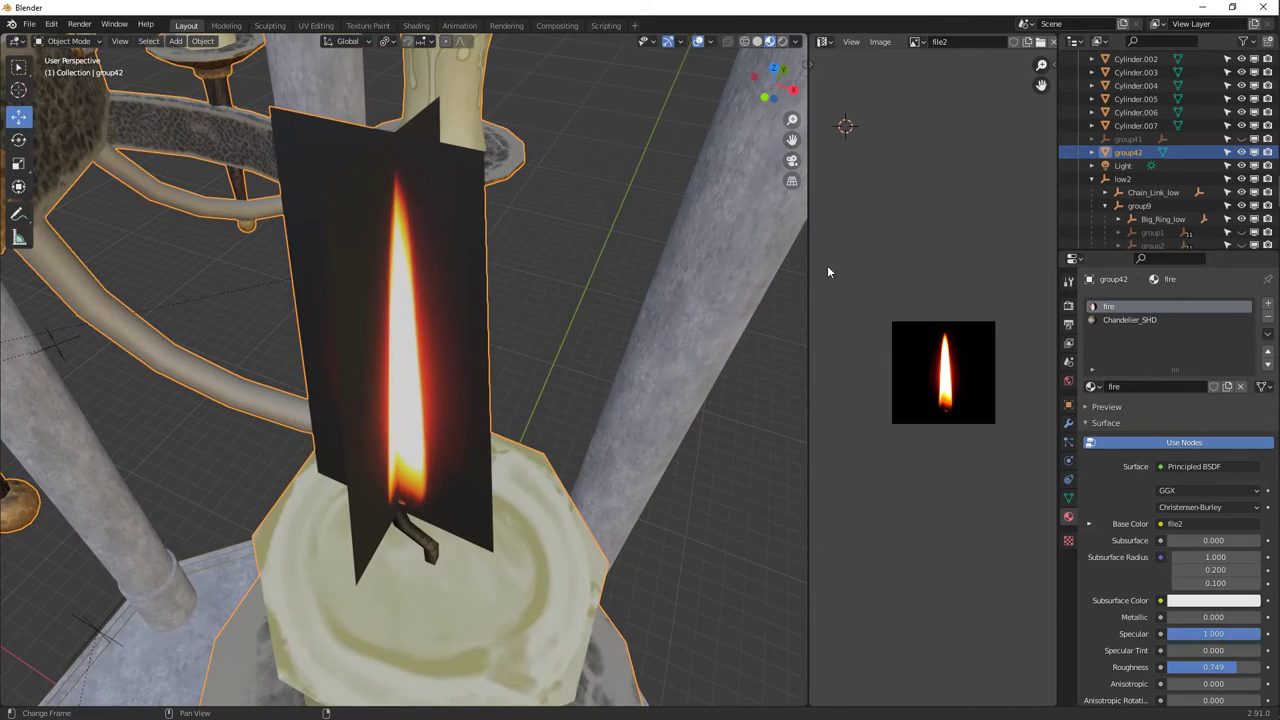
Widen the image area beside the viewport and switch it to the Shader Editor for the fire material.
left_click_drag(808, 272, 462, 272)
left_click(477, 41)
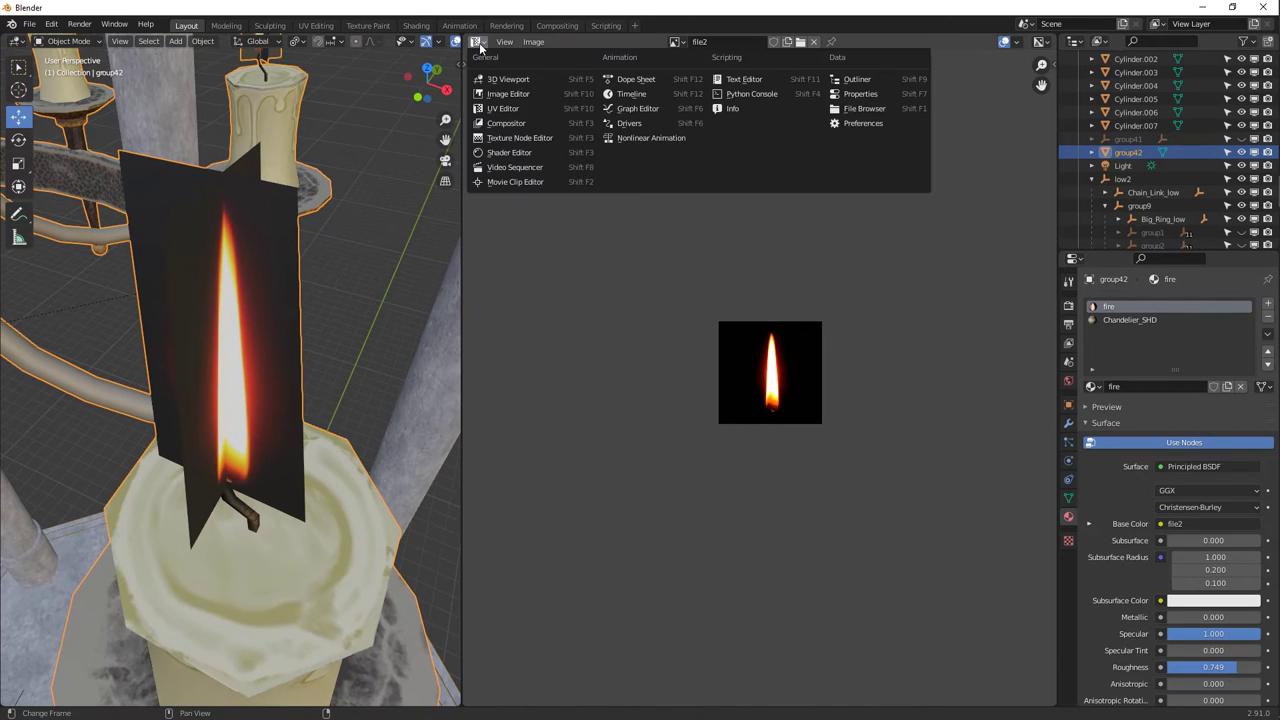
left_click(508, 152)
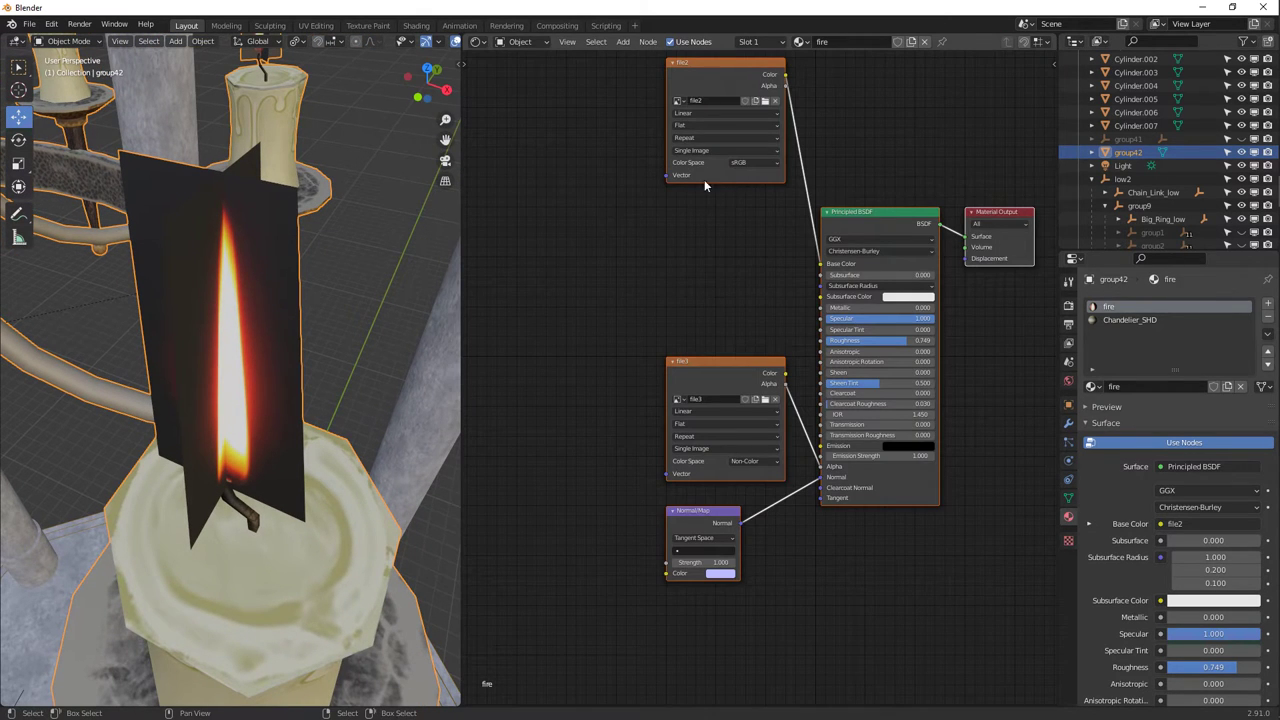
middle_click_drag(704, 185, 647, 184)
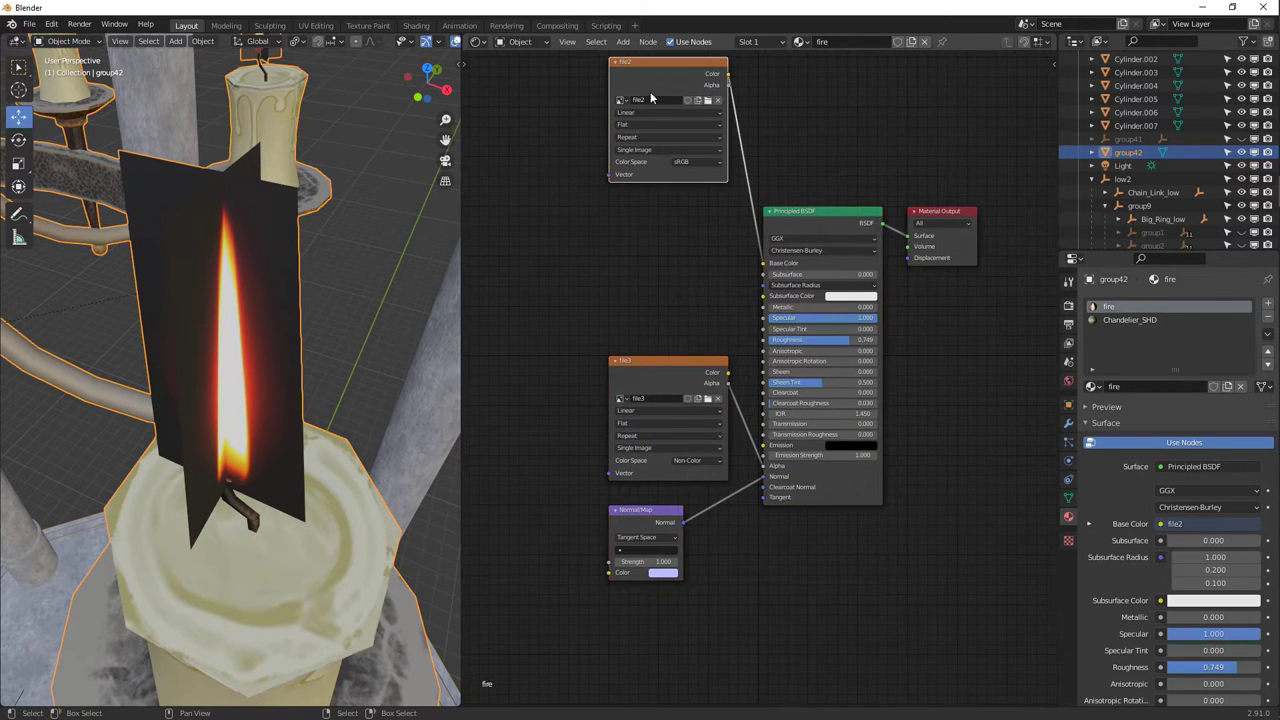
left_click(671, 392)
Show the file3 flame texture in the Image Editor to inspect its mask.
left_click(477, 42)
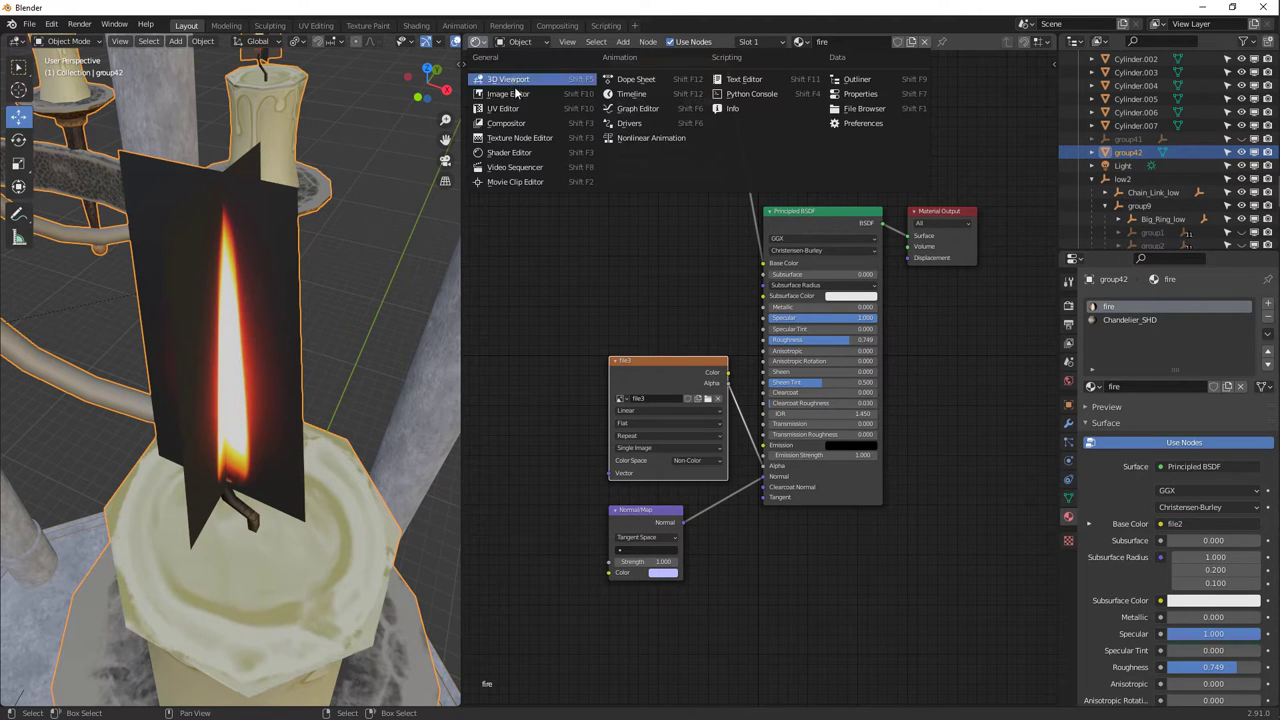
left_click(505, 92)
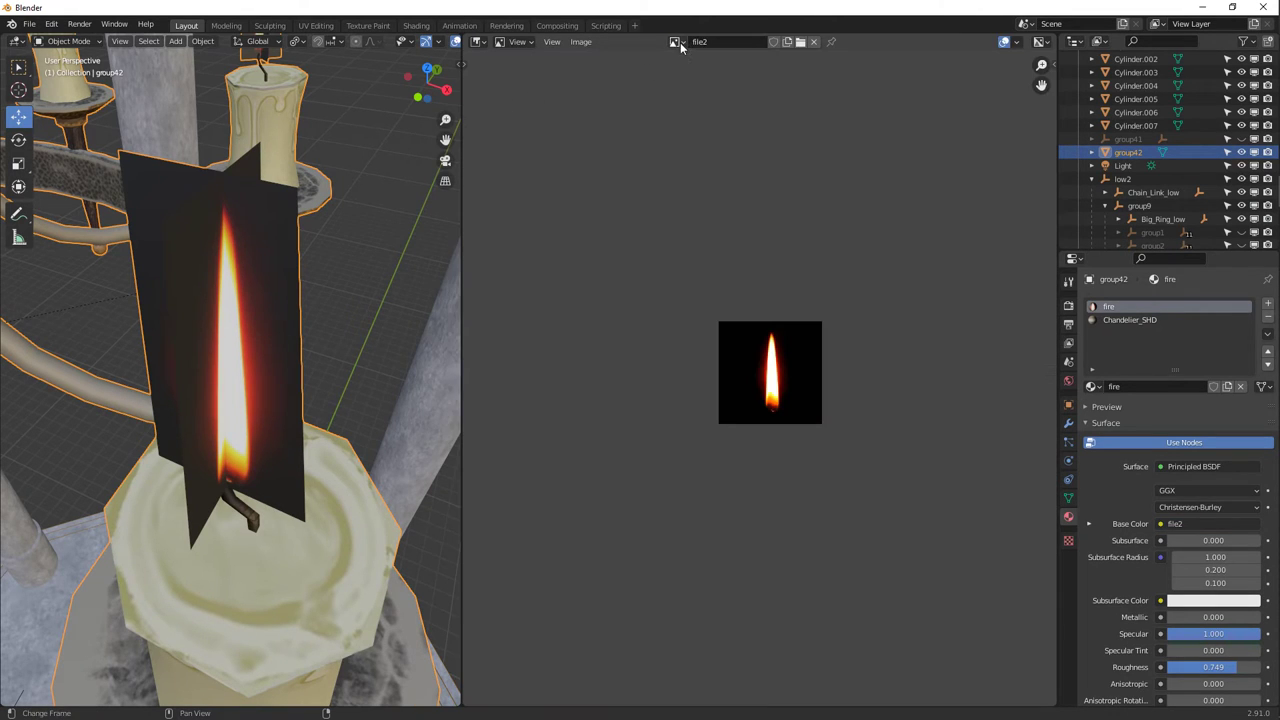
scroll(746, 320, "up", 2)
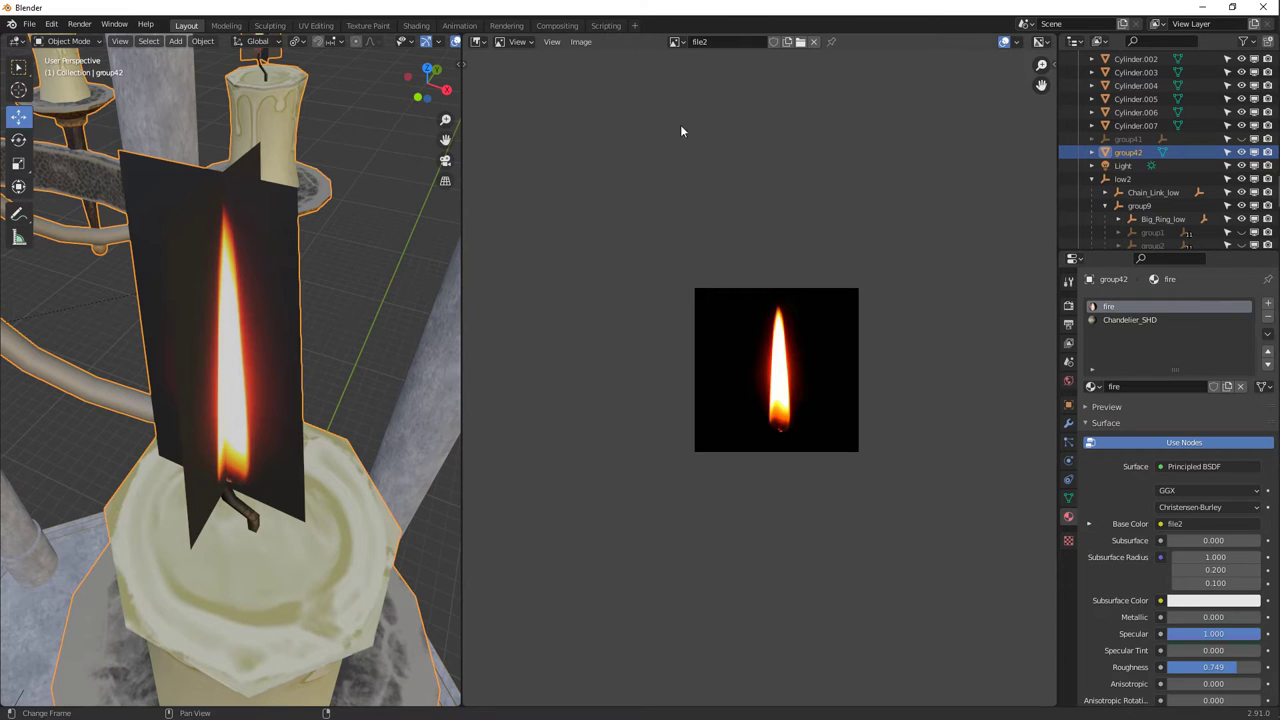
left_click(677, 42)
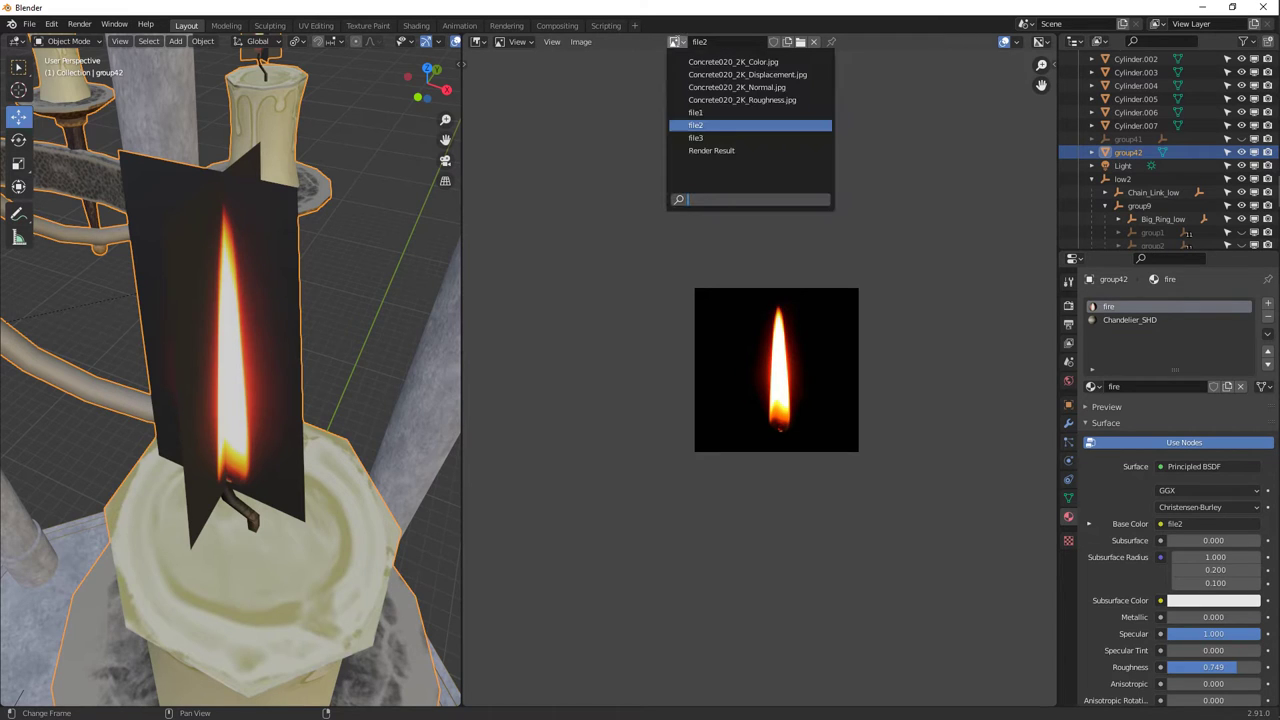
left_click(680, 137)
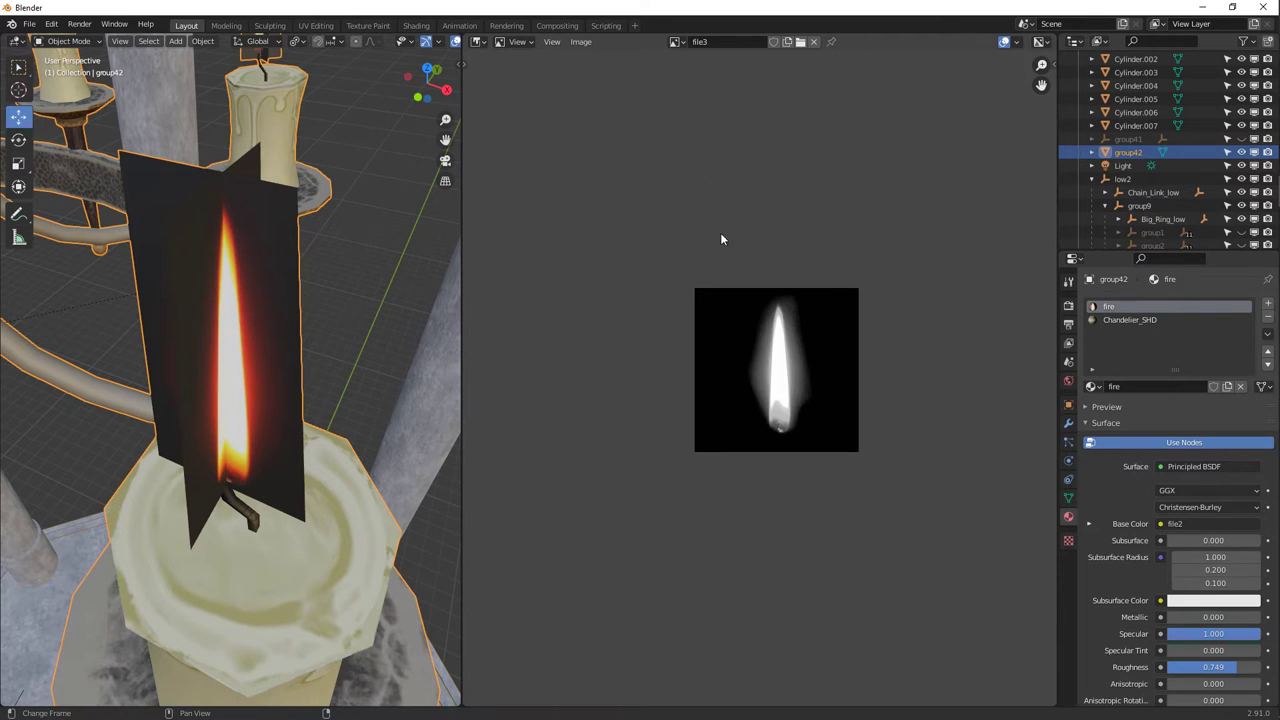
Show the file1 texture in the Image Editor and inspect its candle wax and metal areas.
left_click(680, 44)
left_click(699, 109)
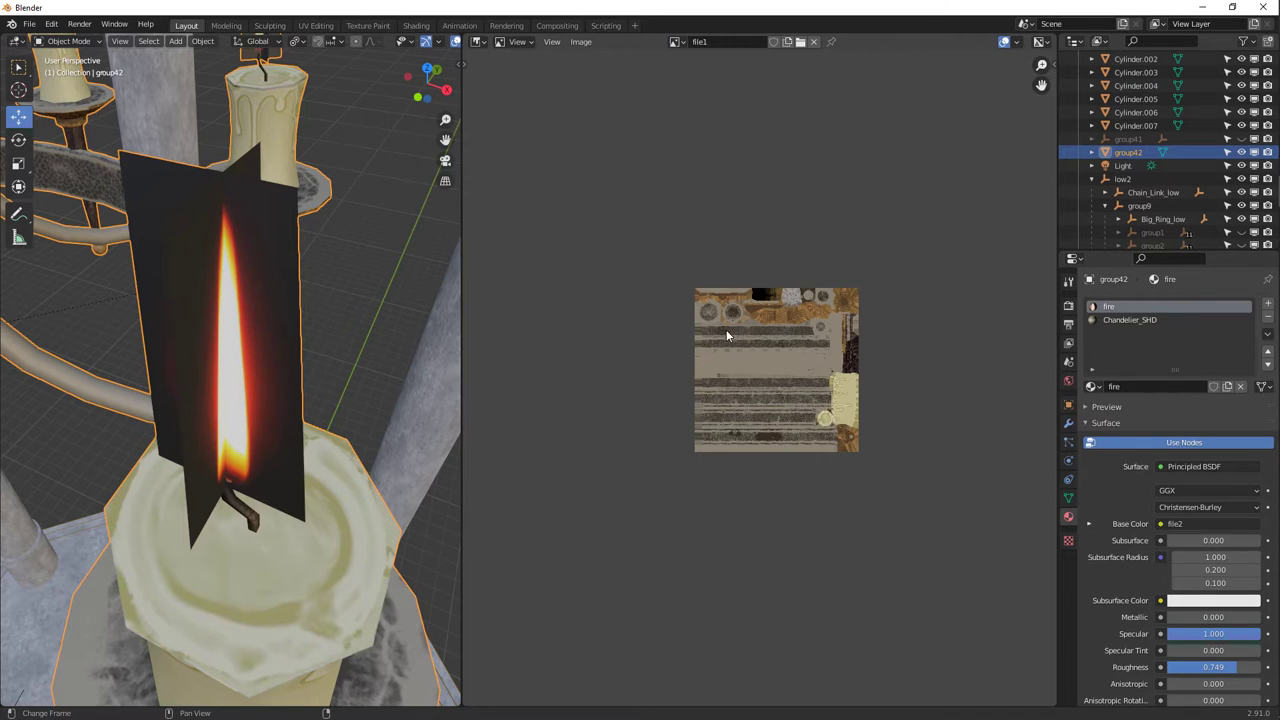
scroll(727, 336, "up", 4)
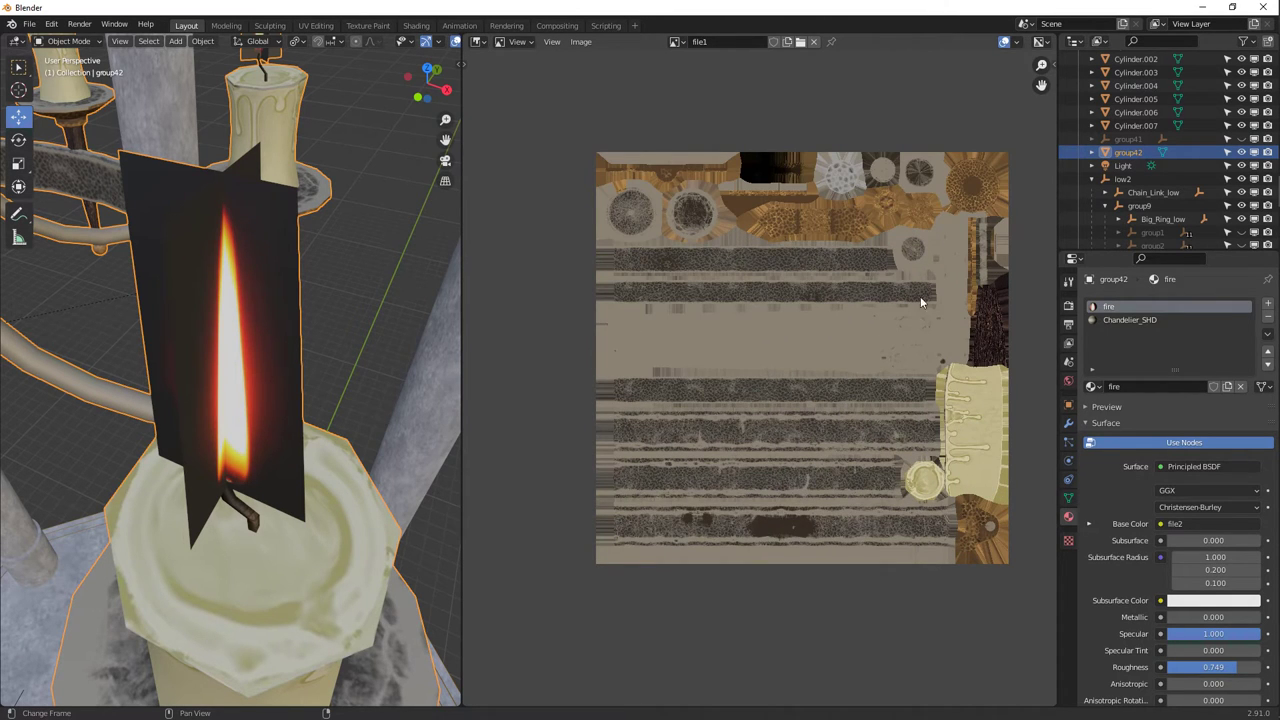
scroll(682, 376, "up", 4)
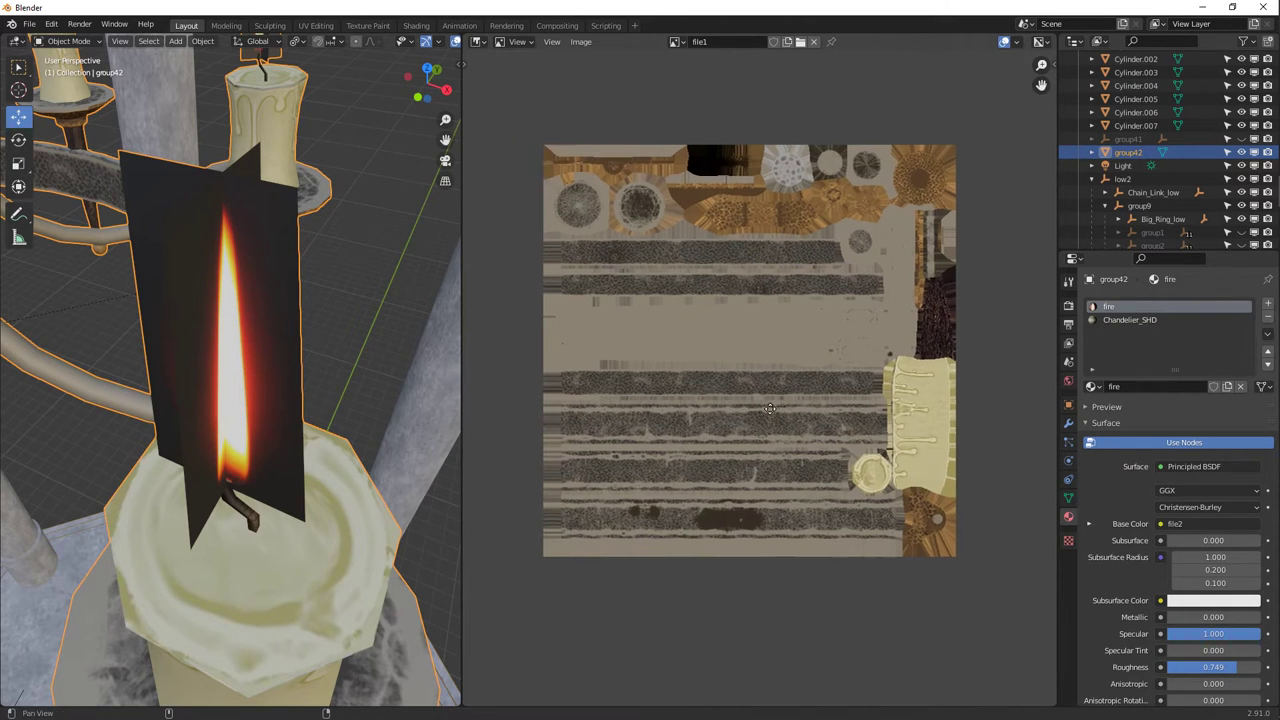
middle_click_drag(683, 377, 575, 337)
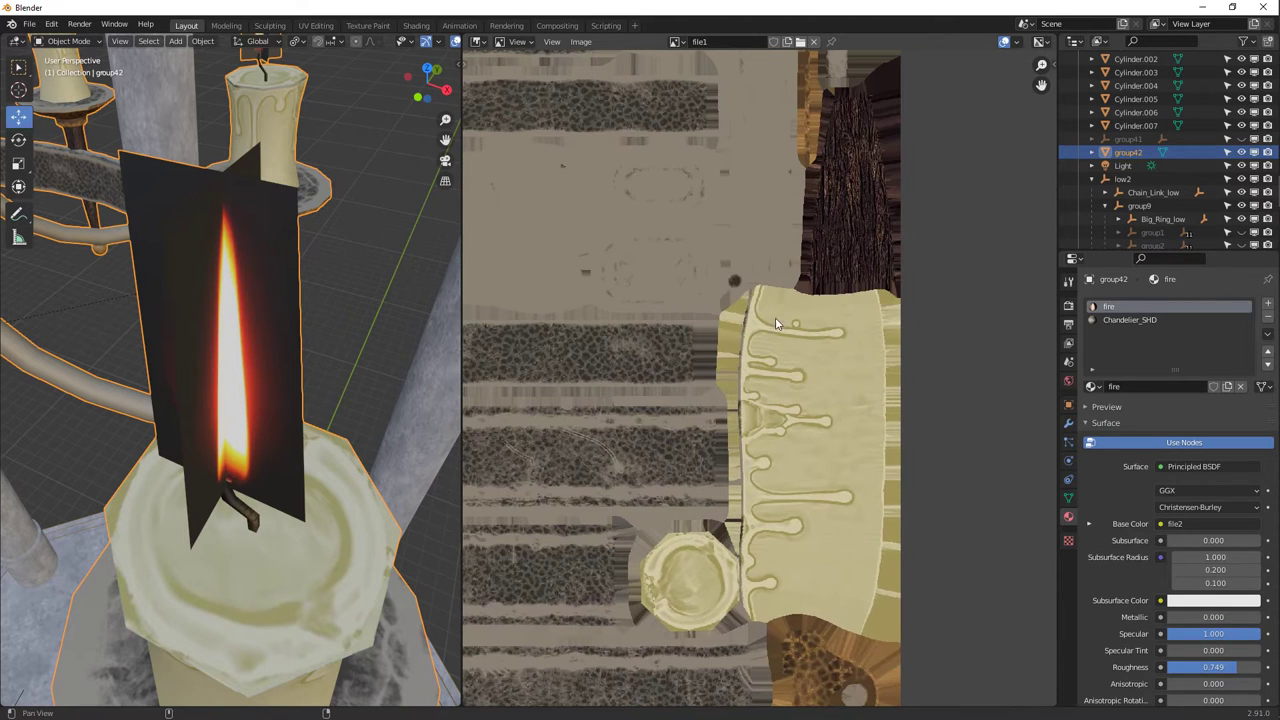
Return to the Shader Editor and move the Material Output node farther from the Principled BSDF.
left_click(478, 41)
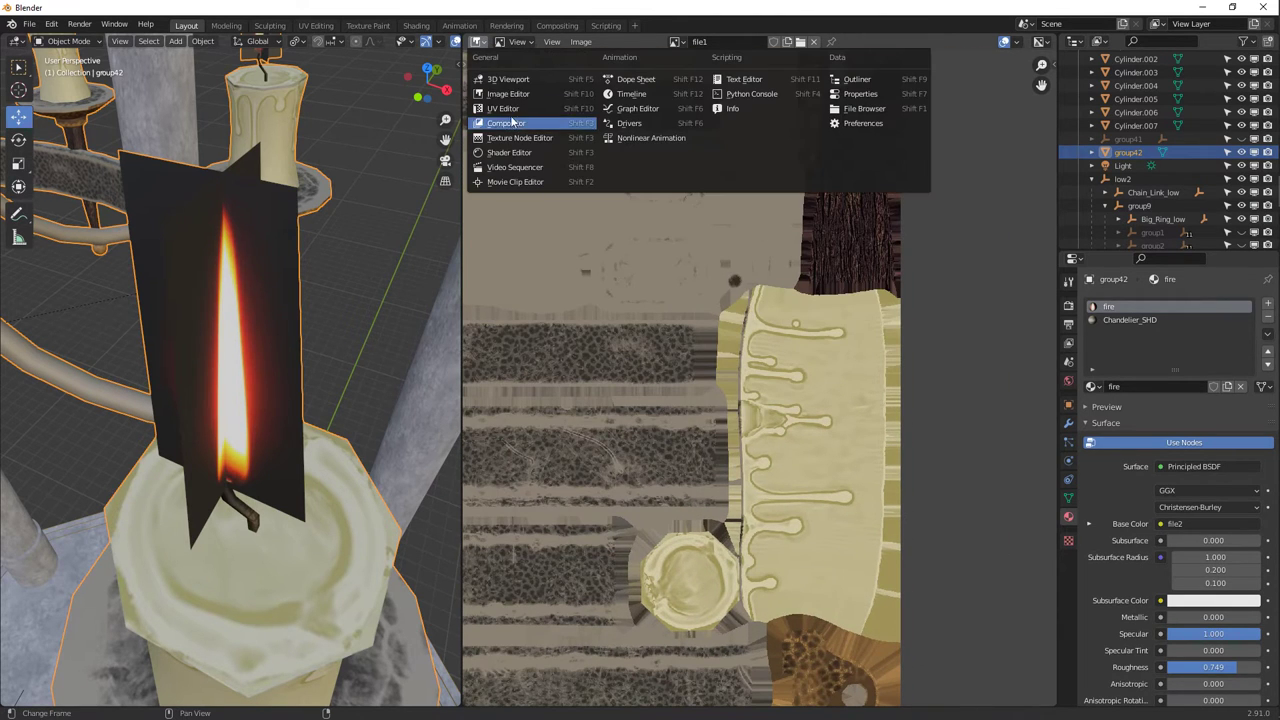
left_click(514, 123)
middle_click_drag(708, 303, 593, 313)
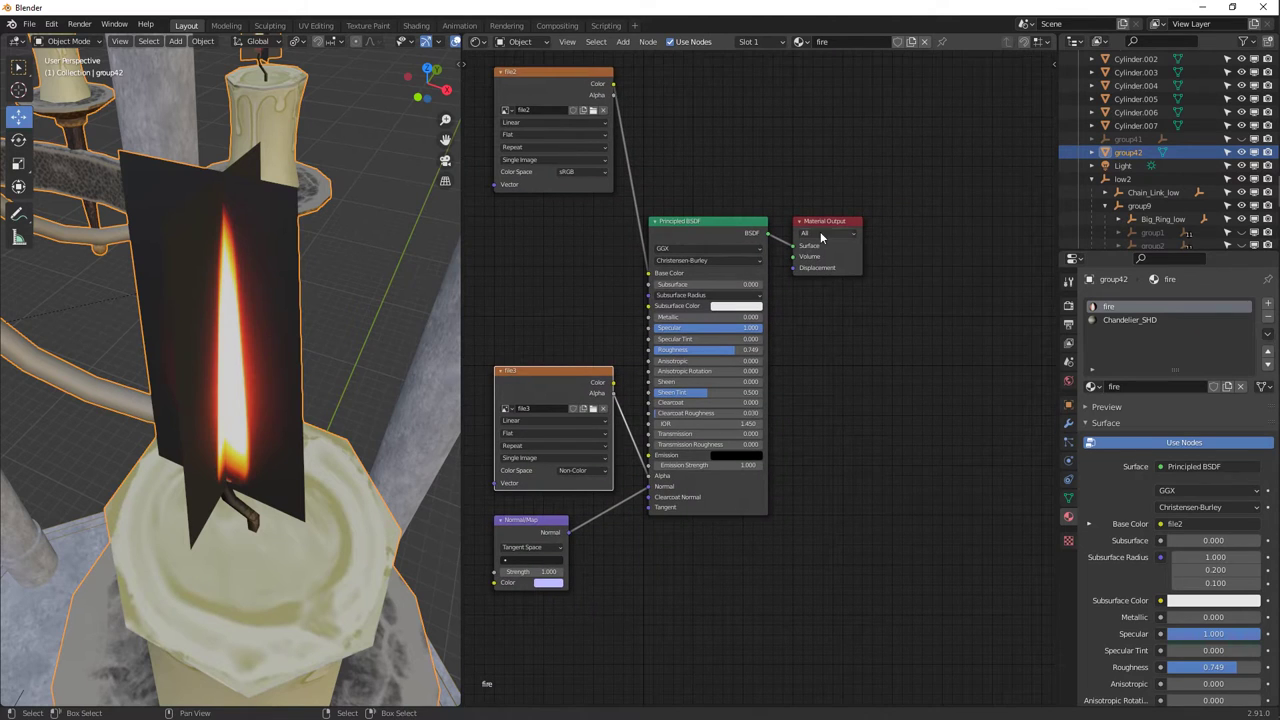
key("g")
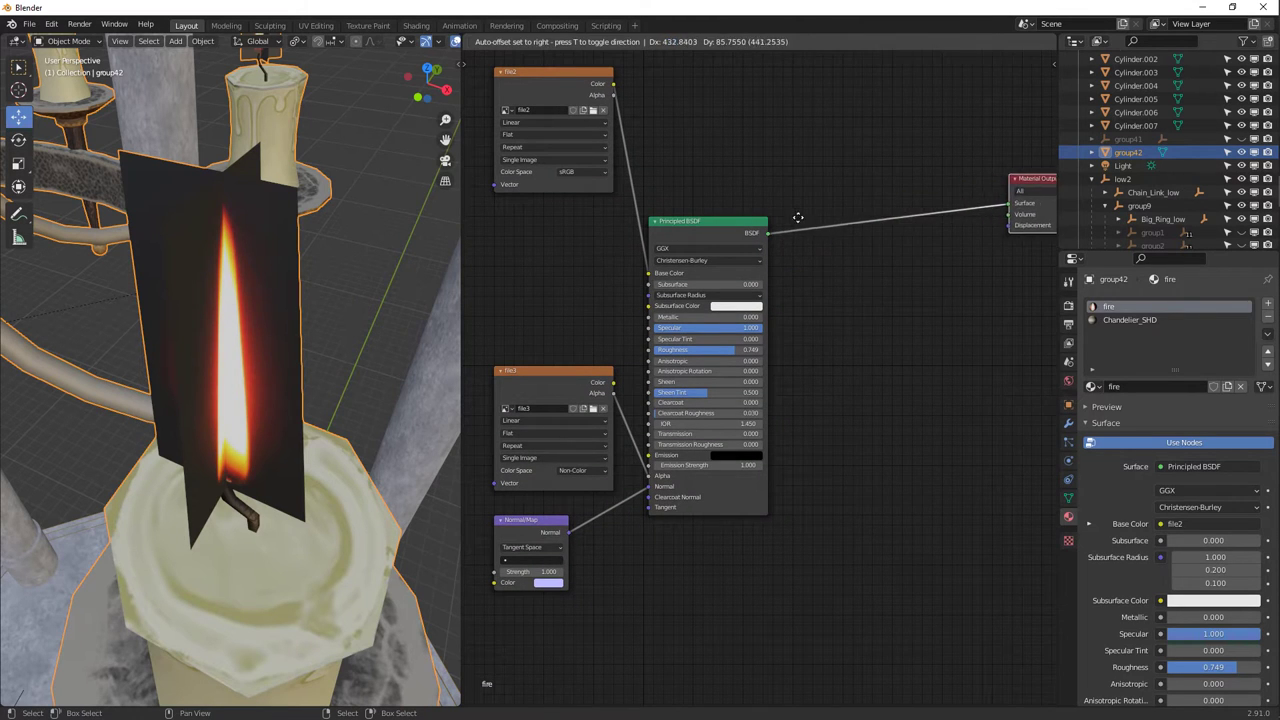
left_click(802, 228)
scroll(759, 291, "down", 1)
scroll(759, 284, "down", 1)
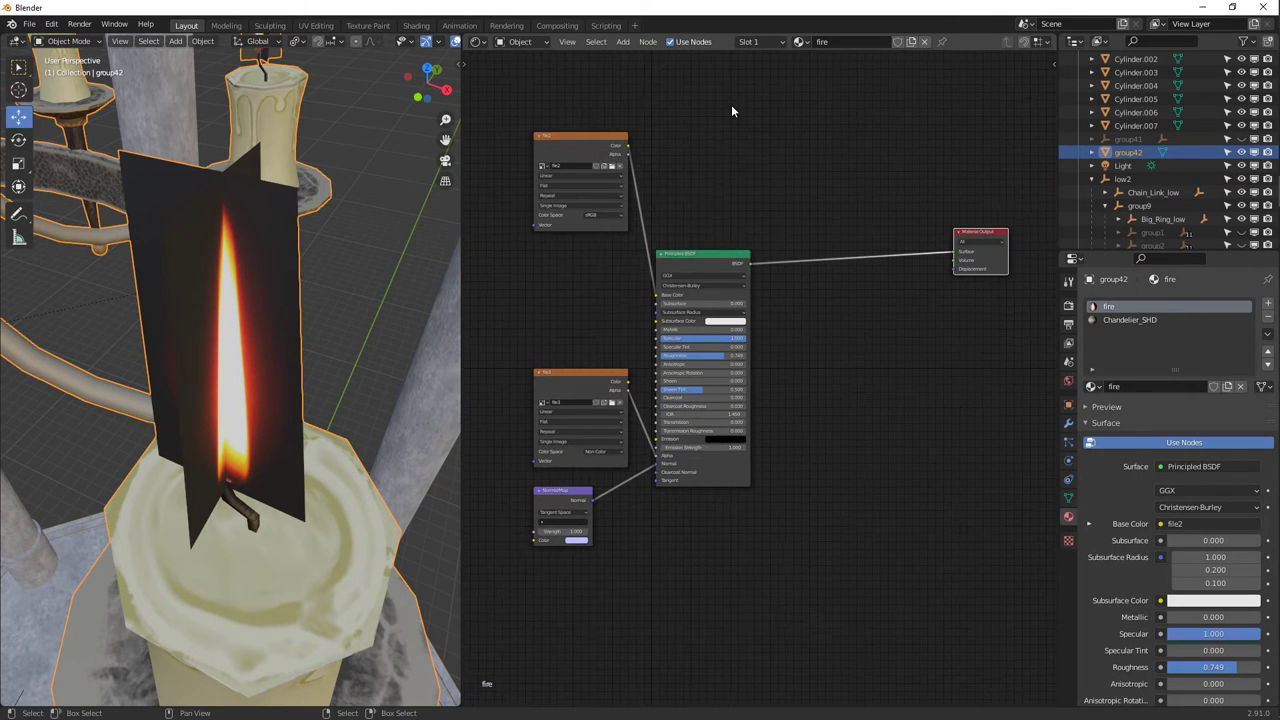
Delete the Principled BSDF node from the fire material.
middle_click_drag(757, 218, 732, 223)
key("shift+a")
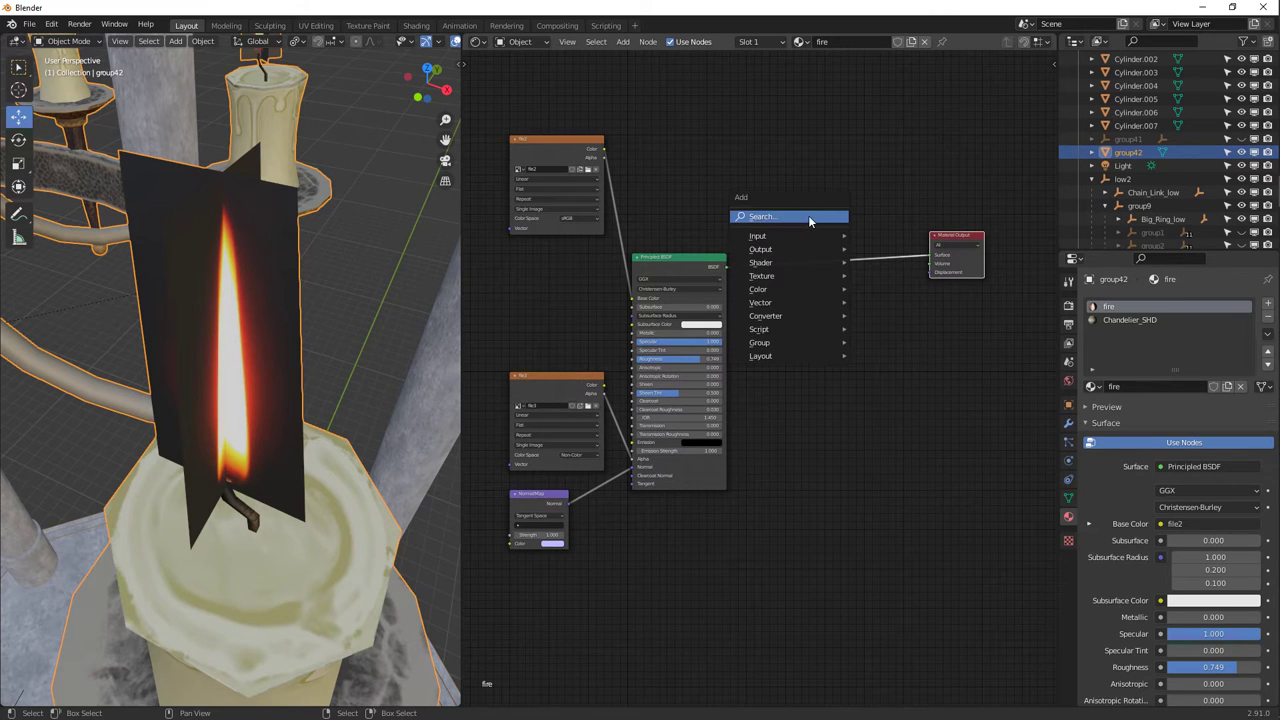
left_click(690, 267)
key("x")
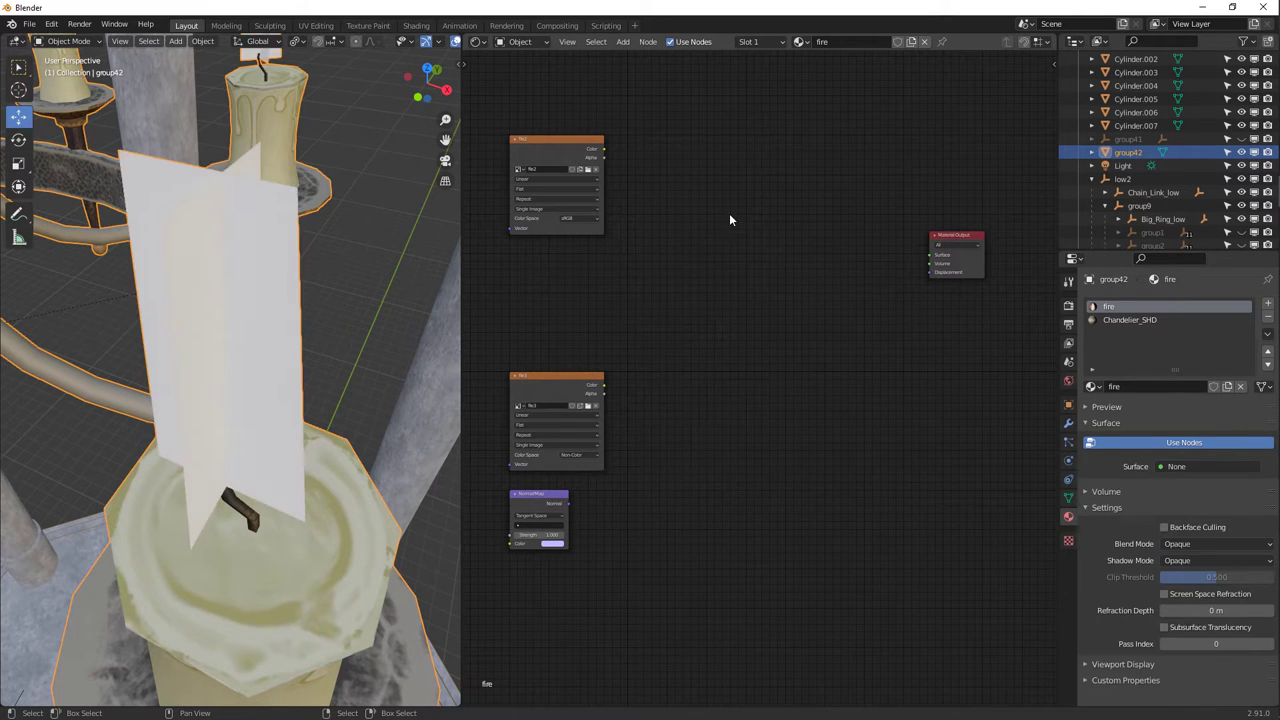
Add an Emission node and a Transparent BSDF node below it to the fire material.
key("shift+a")
left_click(729, 214)
type("emi")
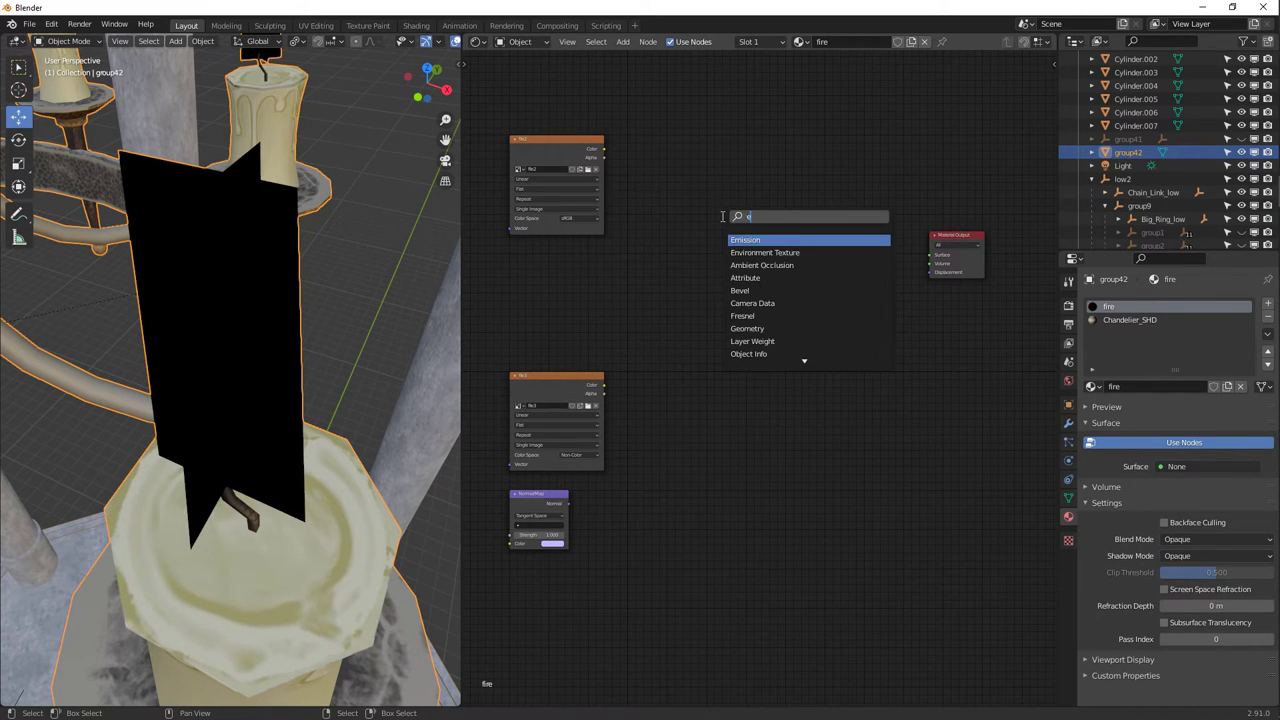
key("Return")
left_click(748, 293)
key("shift+a")
left_click(746, 291)
type("trans")
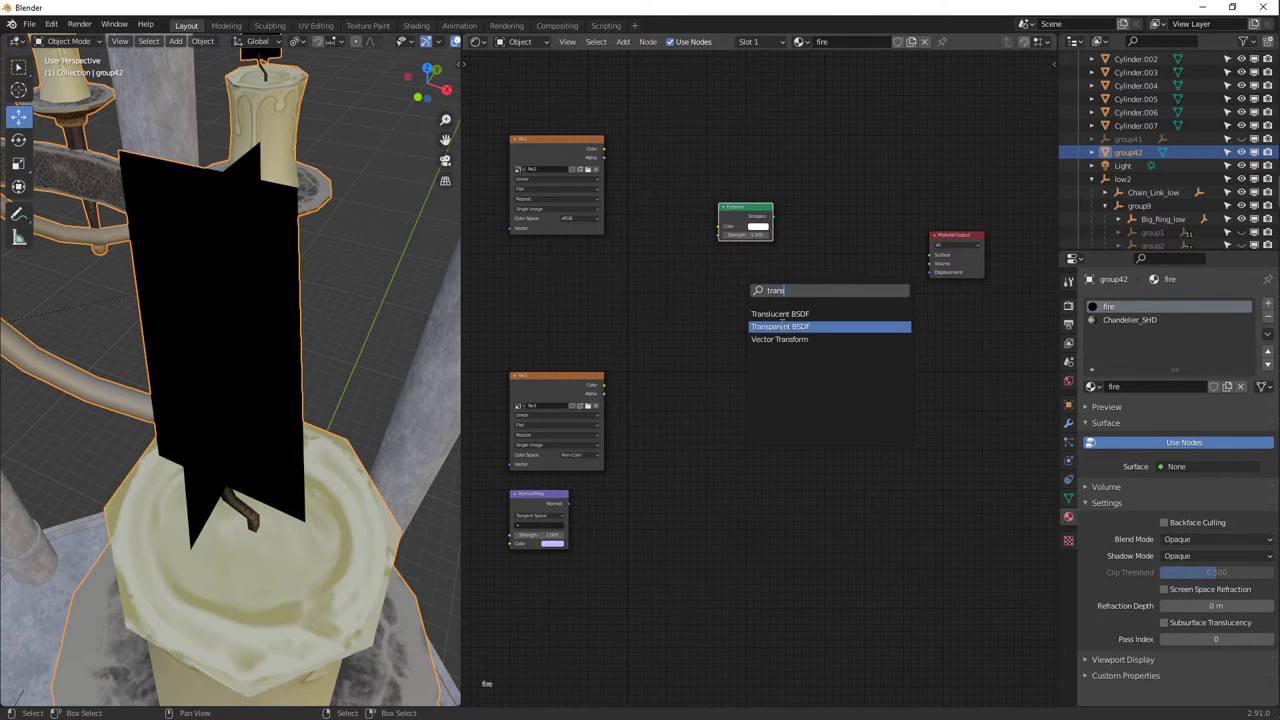
left_click(783, 326)
left_click(760, 282)
Add a Mix Shader node before the Material Output and connect the Emission and Transparent BSDF nodes to its shader inputs.
key("shift+a")
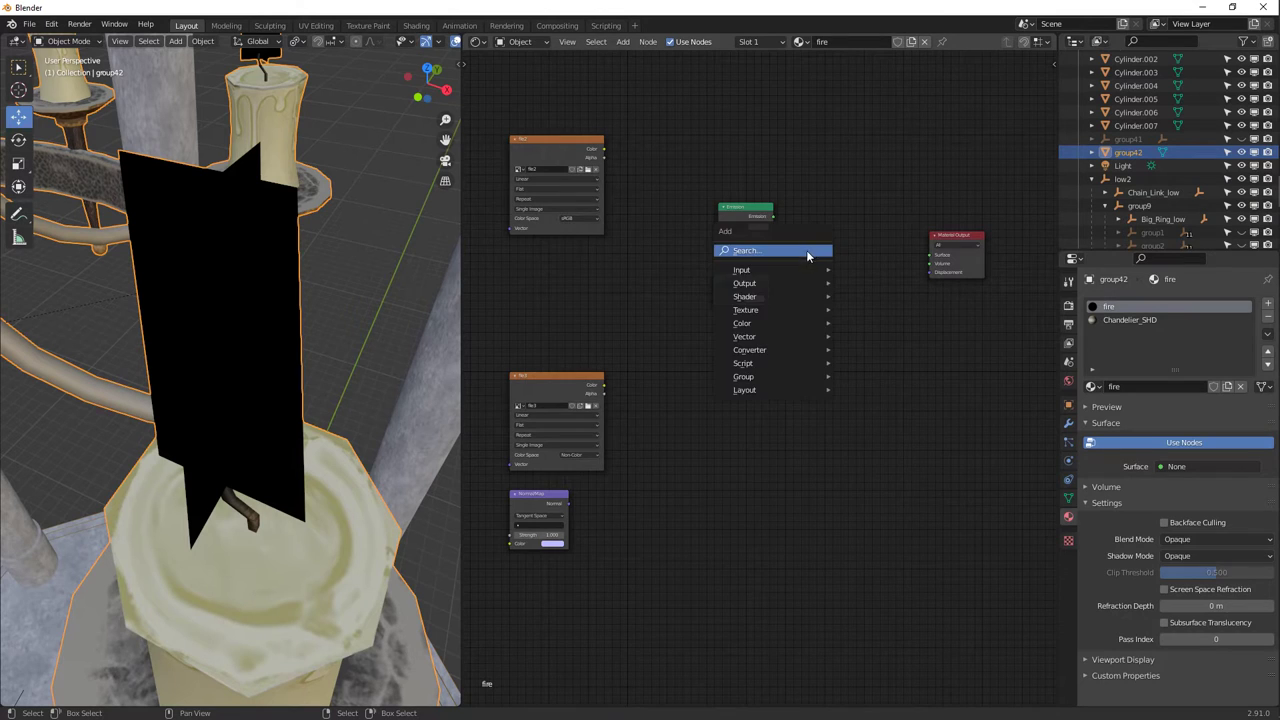
left_click(810, 251)
type("add")
left_click(835, 288)
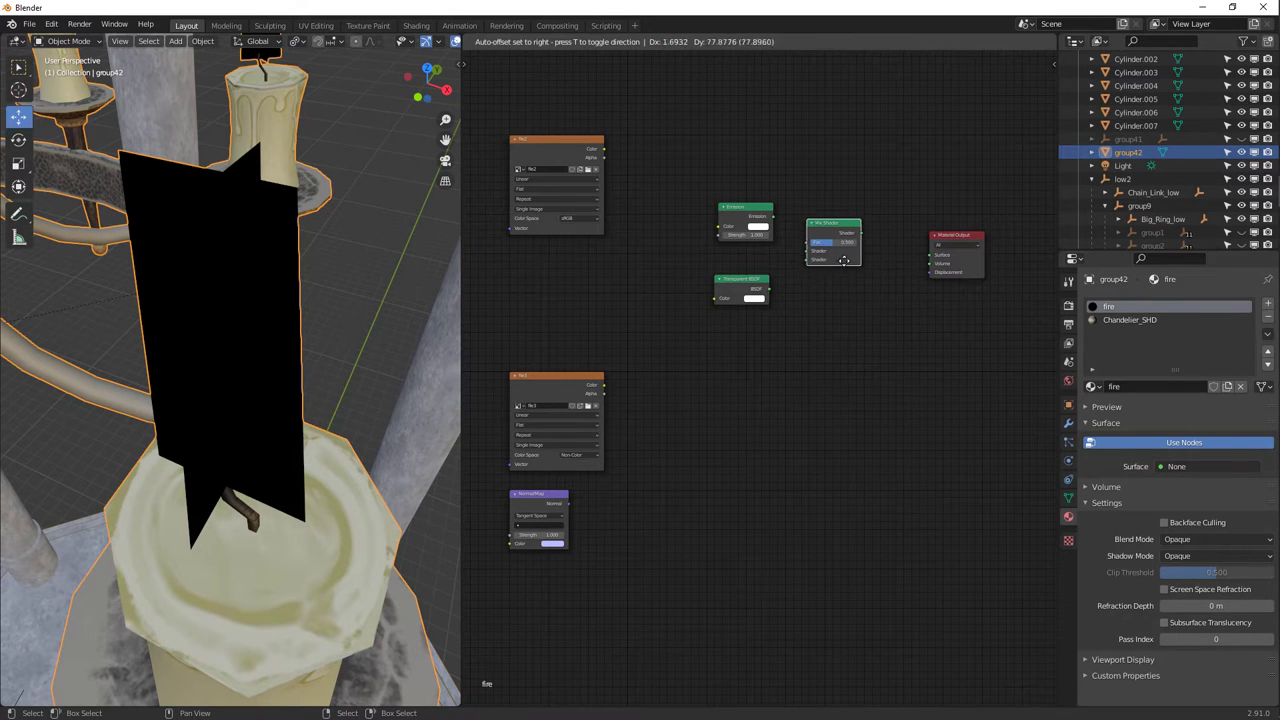
left_click(822, 240)
left_click_drag(772, 215, 815, 263)
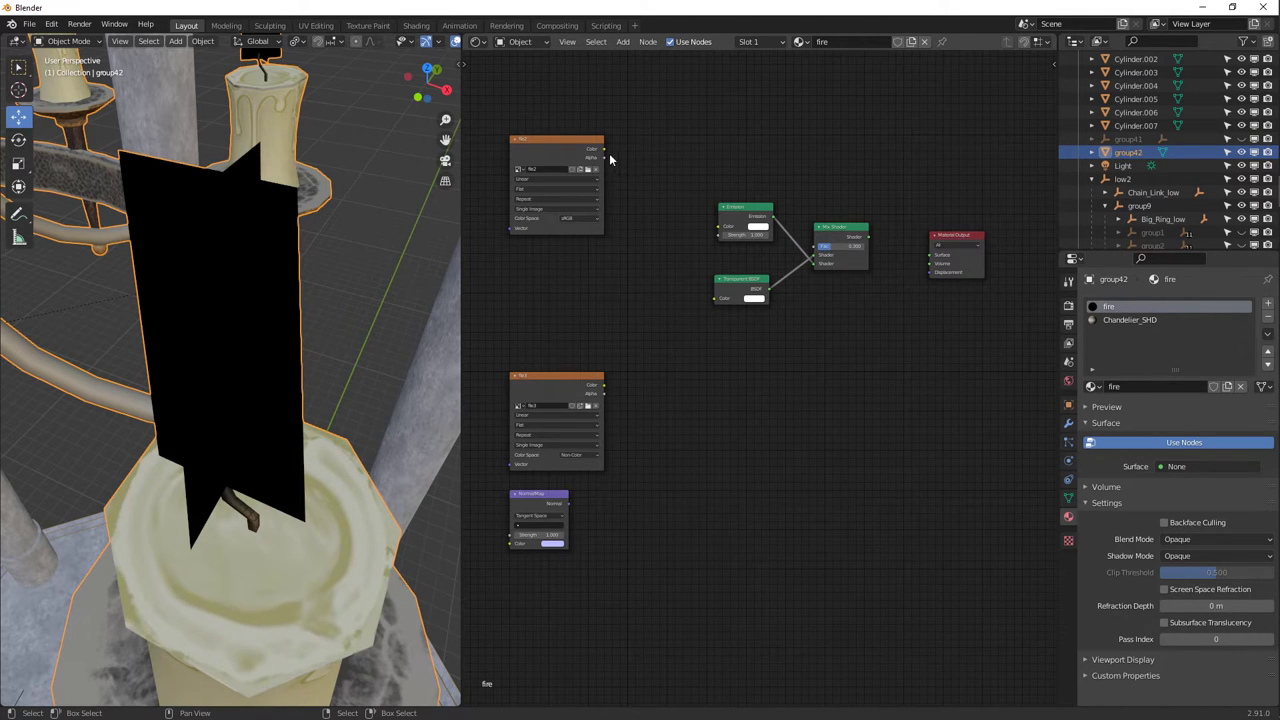
Connect the file3 texture's Color to the Mix Shader's Fac and arrange the Transparent BSDF above the Emission node.
left_click_drag(606, 390, 818, 243)
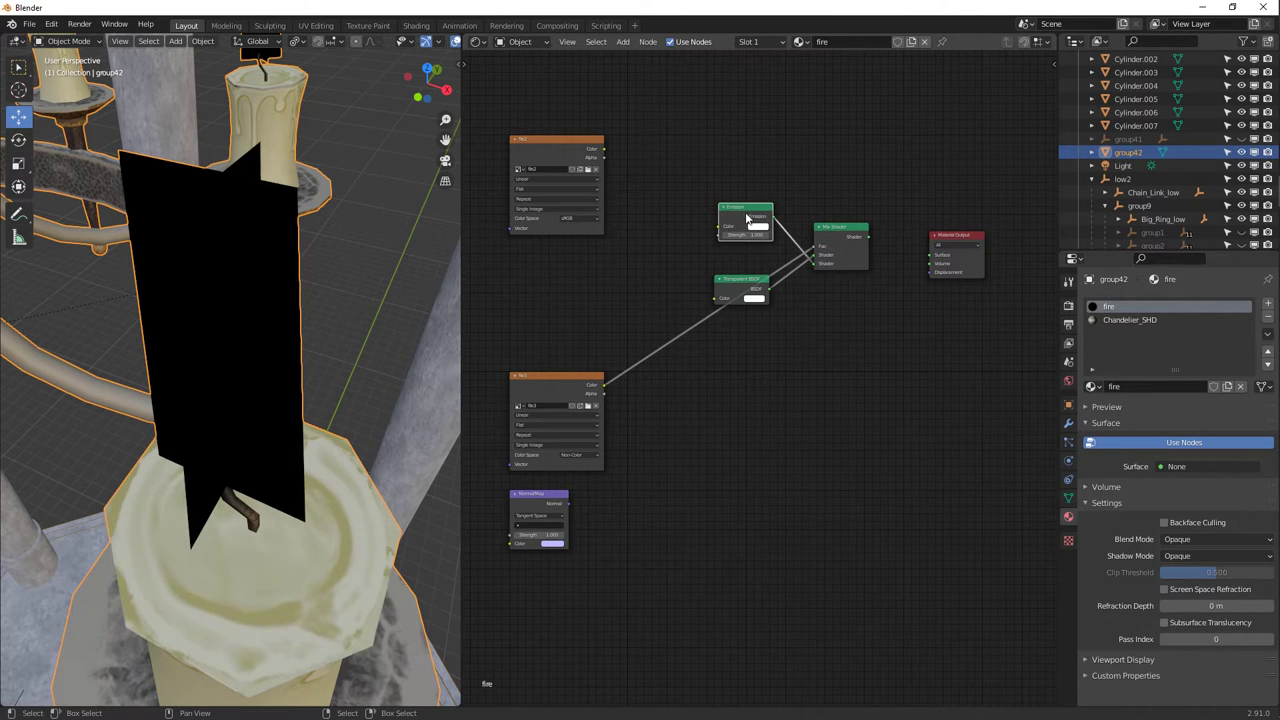
left_click_drag(746, 218, 733, 338)
left_click_drag(734, 274, 705, 239)
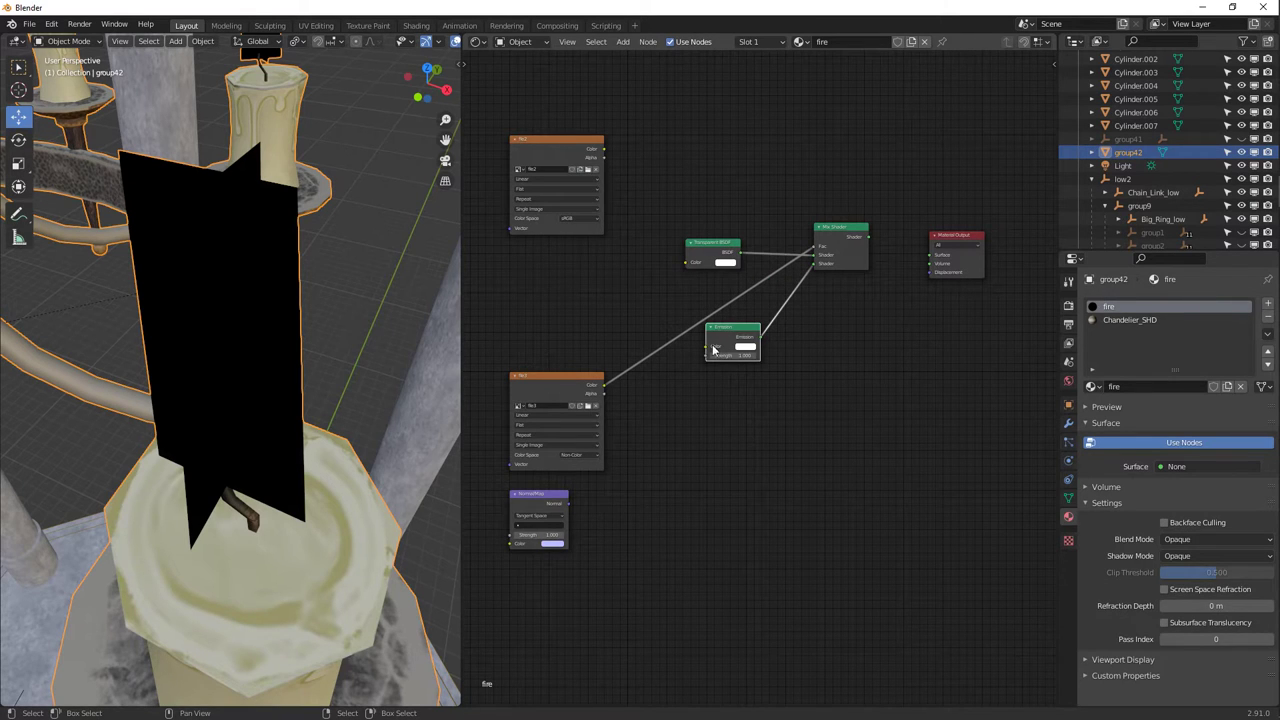
Connect the file2 texture's Color to the Emission Color and the Mix Shader to the Material Output's Surface.
left_click(601, 157)
left_click_drag(605, 153, 733, 343)
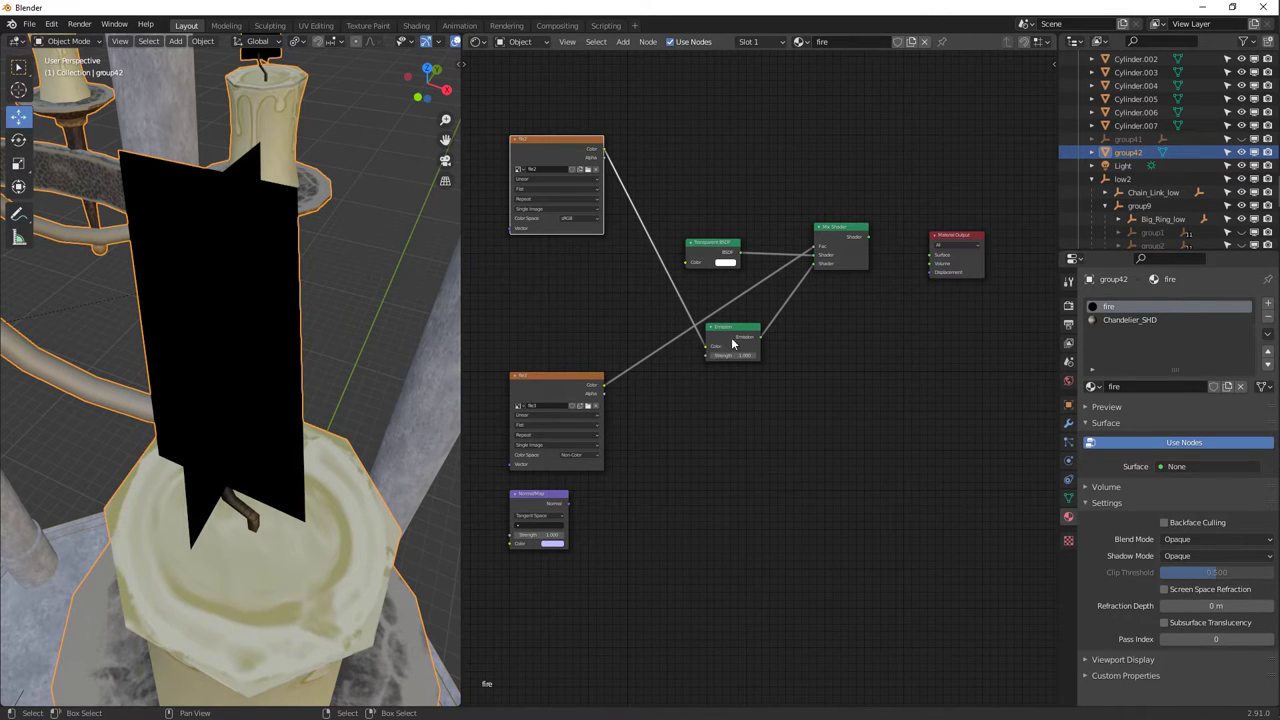
left_click(866, 234)
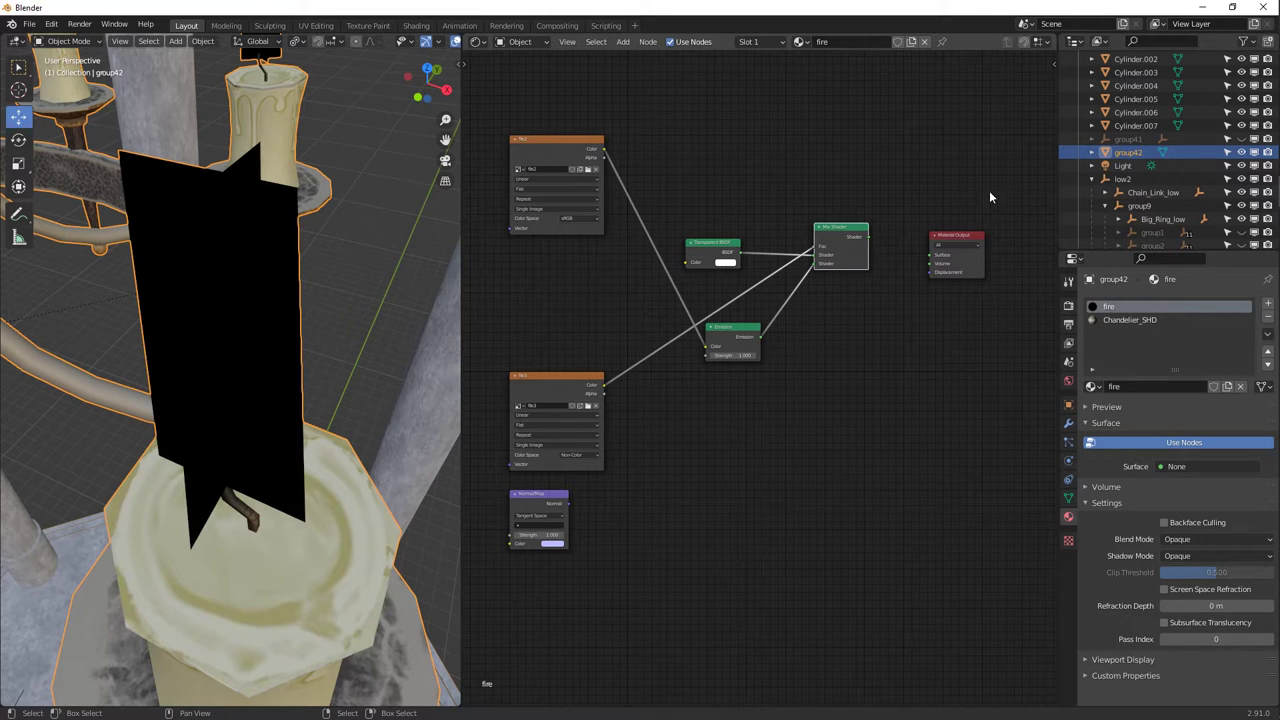
left_click_drag(868, 236, 932, 256)
middle_click_drag(322, 334, 274, 328)
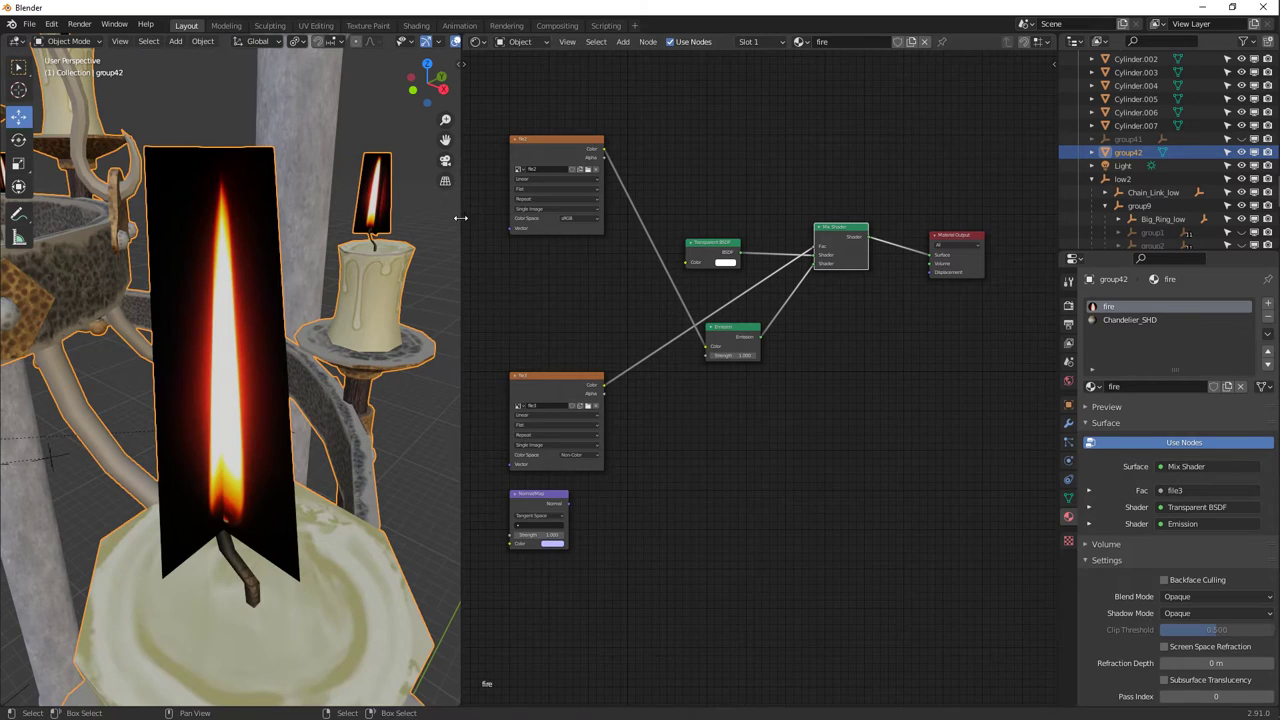
Widen the 3D viewport and switch it to rendered shading to preview the candle flame.
left_click_drag(462, 206, 768, 160)
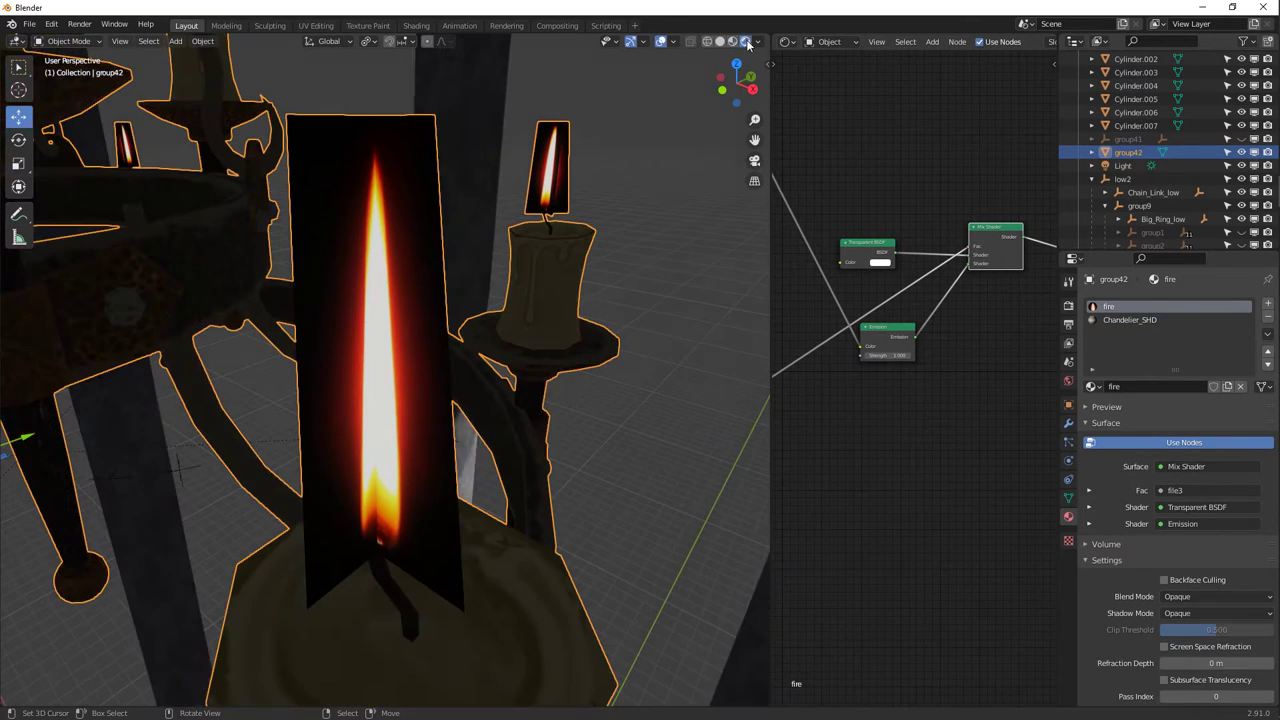
left_click(745, 41)
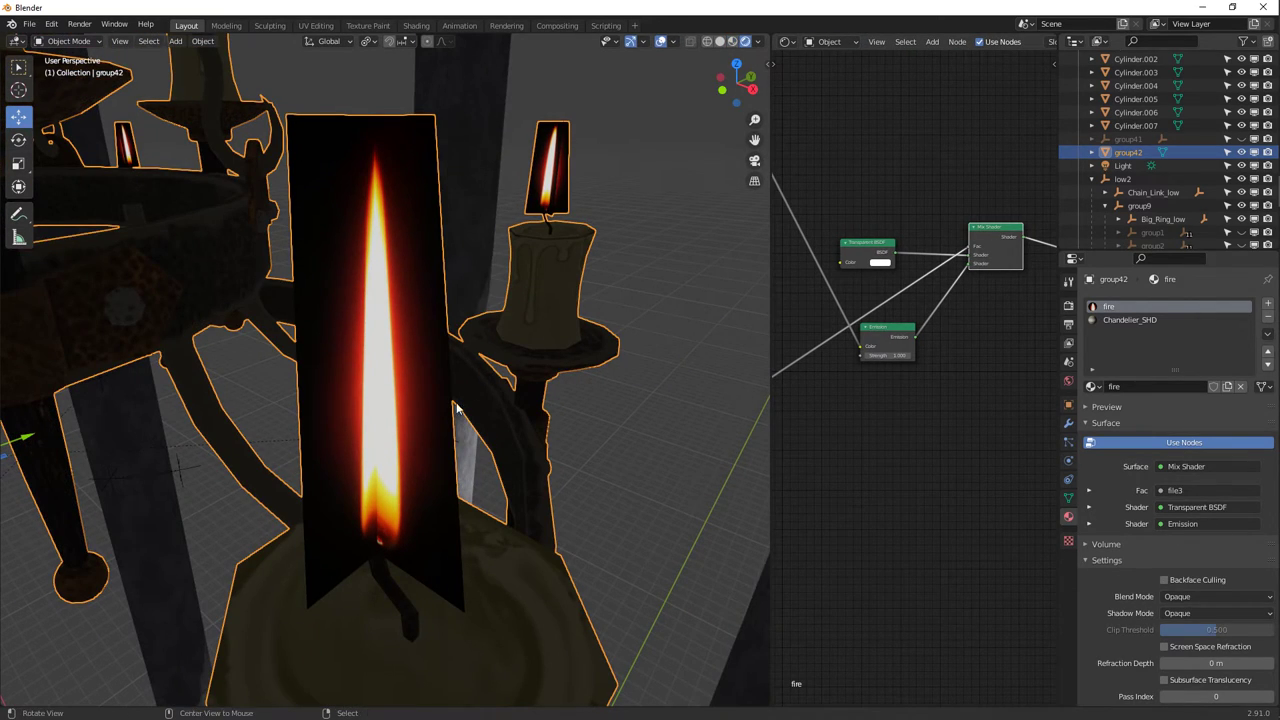
middle_click_drag(455, 408, 370, 400)
Preview the flame planes with the Cycles render engine and switch back to Eevee.
left_click(1068, 305)
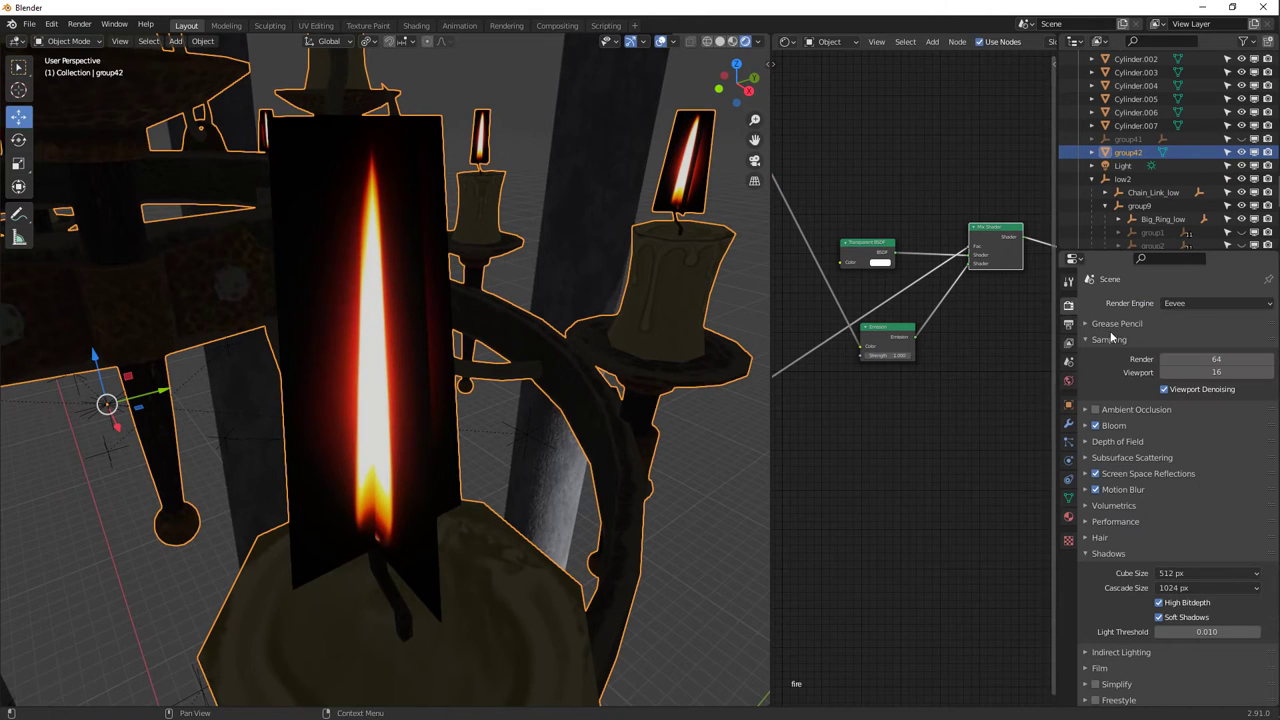
left_click(1192, 303)
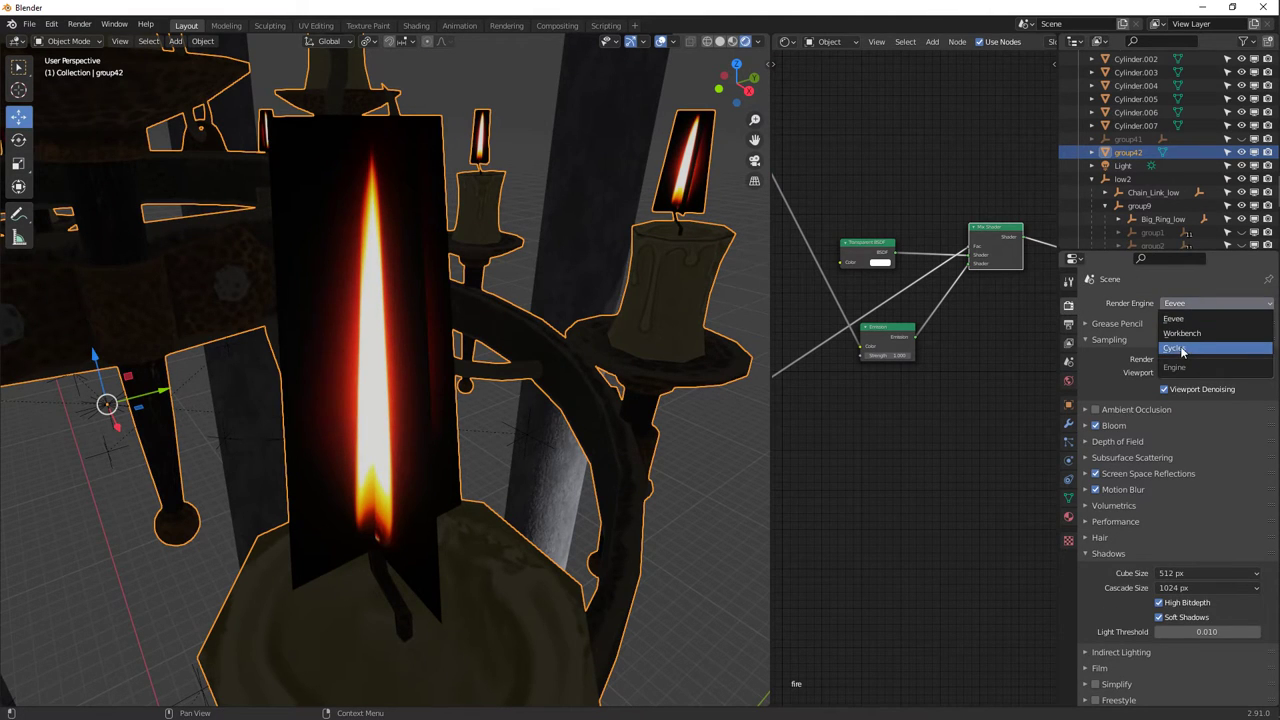
left_click(1176, 348)
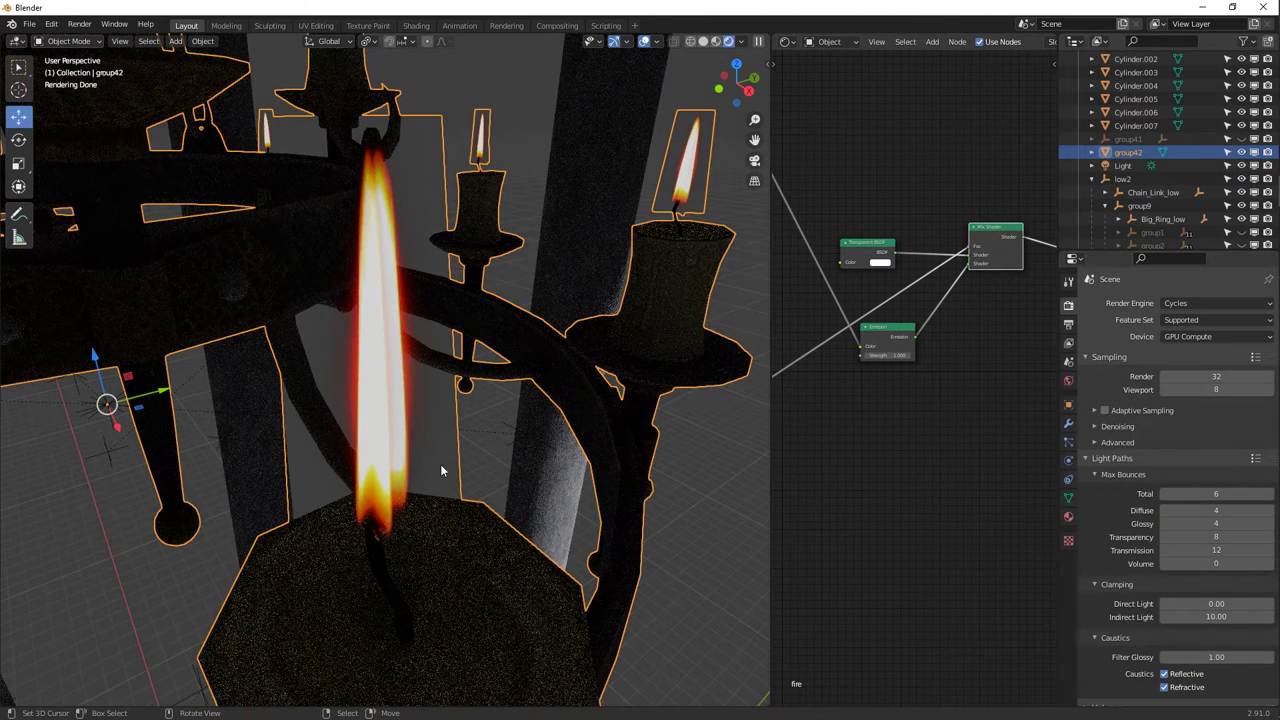
mouse_move(440, 470)
middle_mouse_down()
mouse_move(414, 451)
mouse_move(428, 390)
mouse_move(440, 457)
middle_mouse_up()
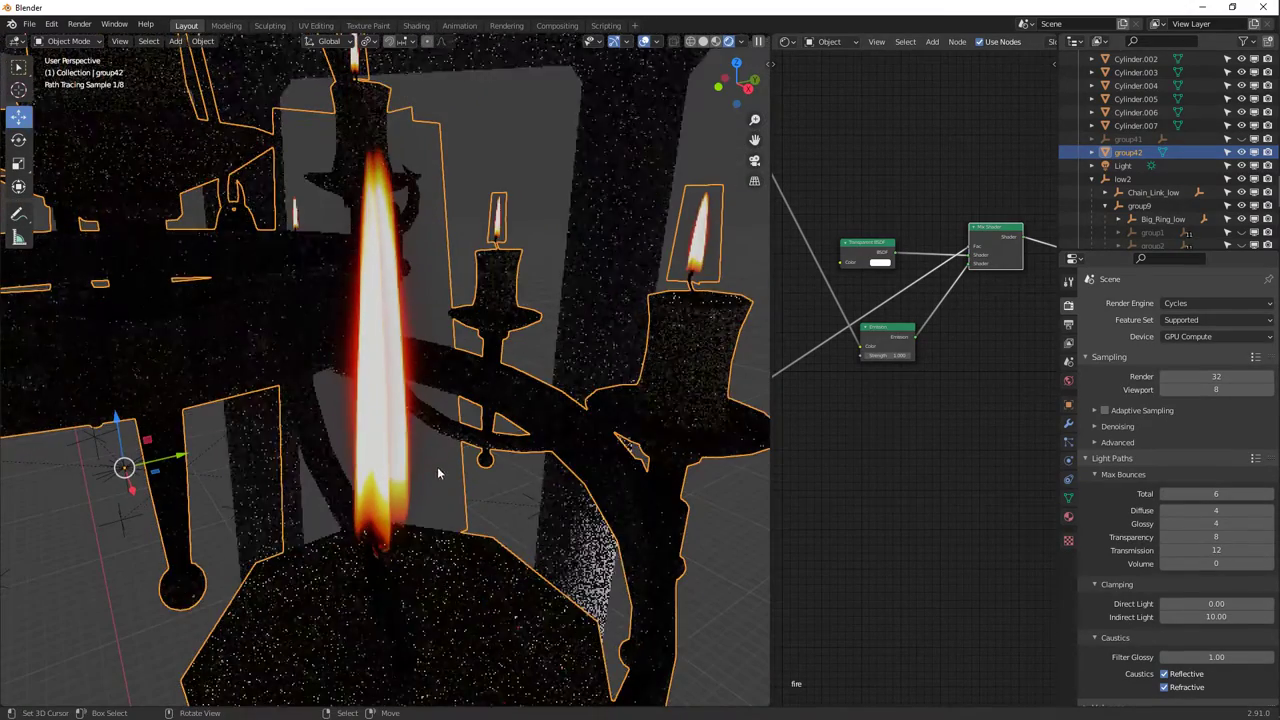
left_click(1200, 303)
left_click(1185, 318)
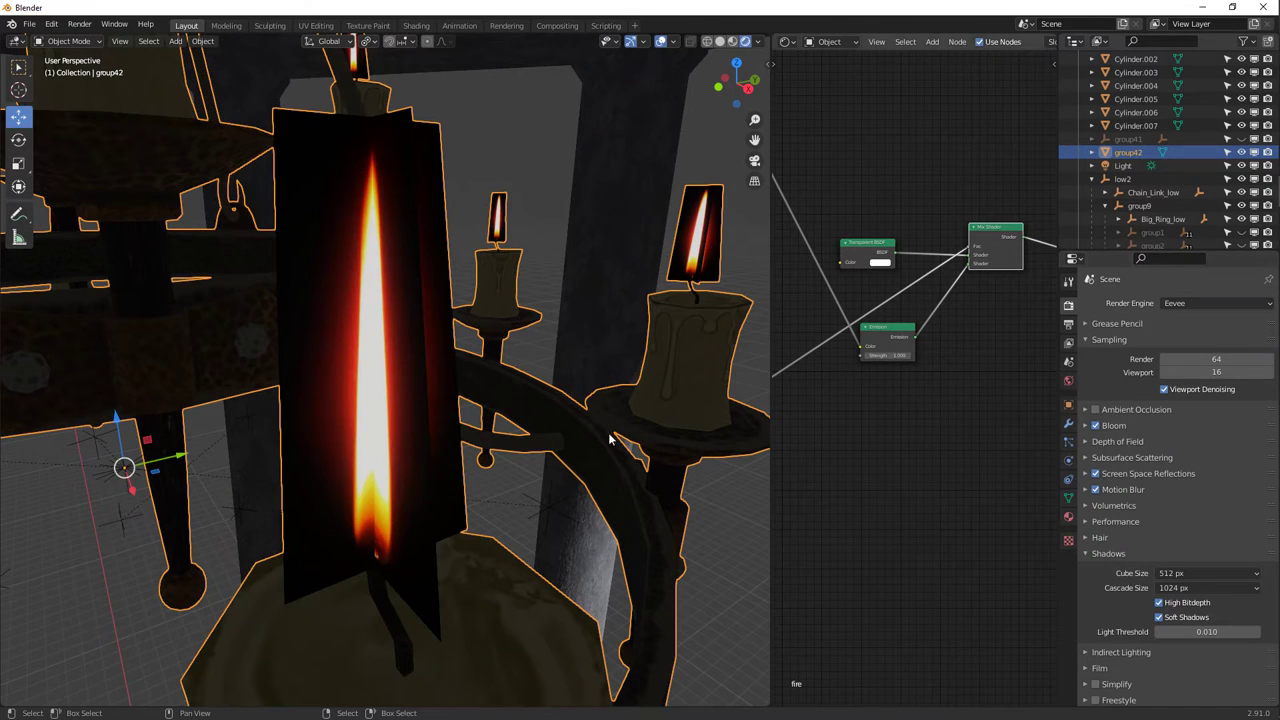
Set the fire material's blend mode to Alpha Blend.
left_click(1068, 516)
scroll(1118, 560, "down", 1)
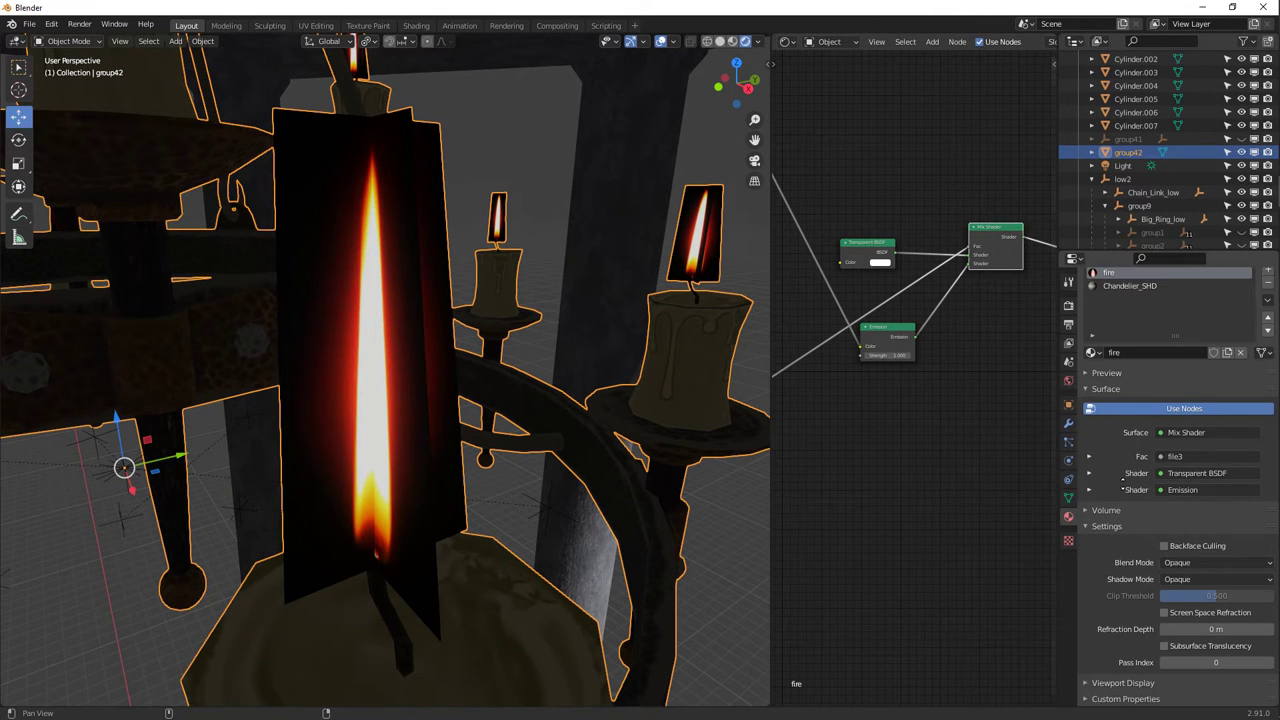
left_click(1201, 564)
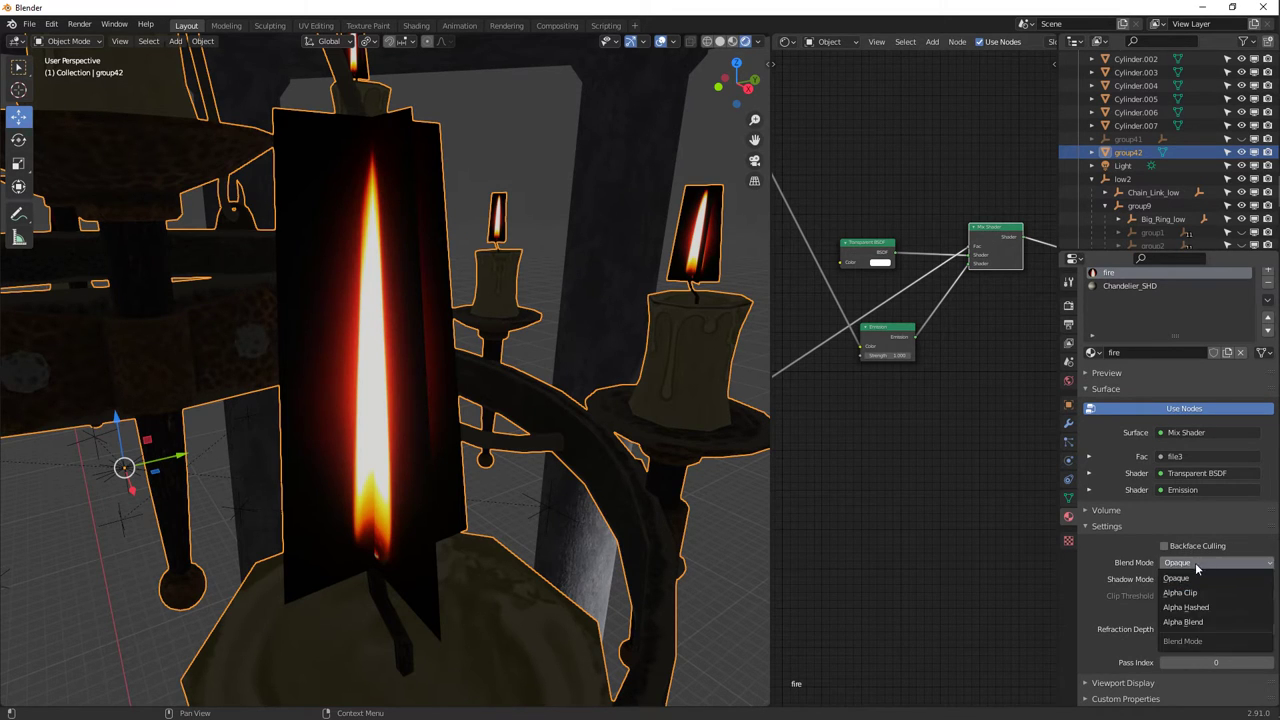
left_click(1197, 622)
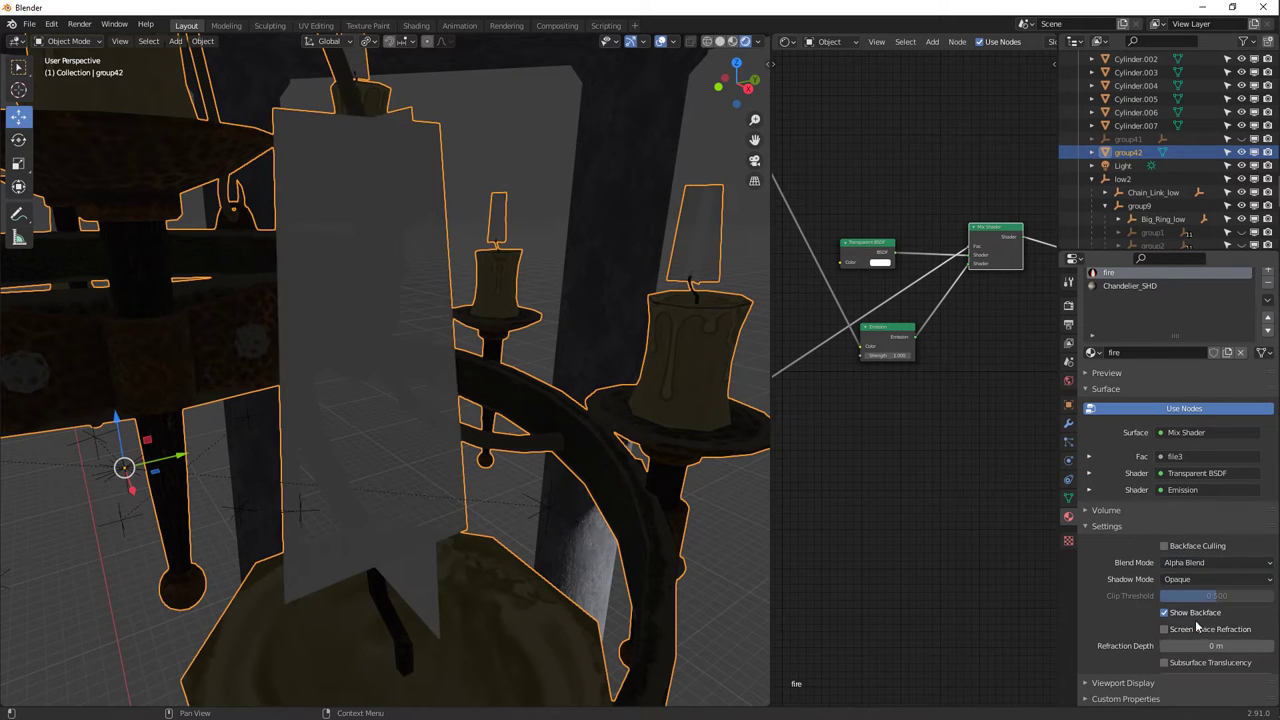
left_click(1205, 563)
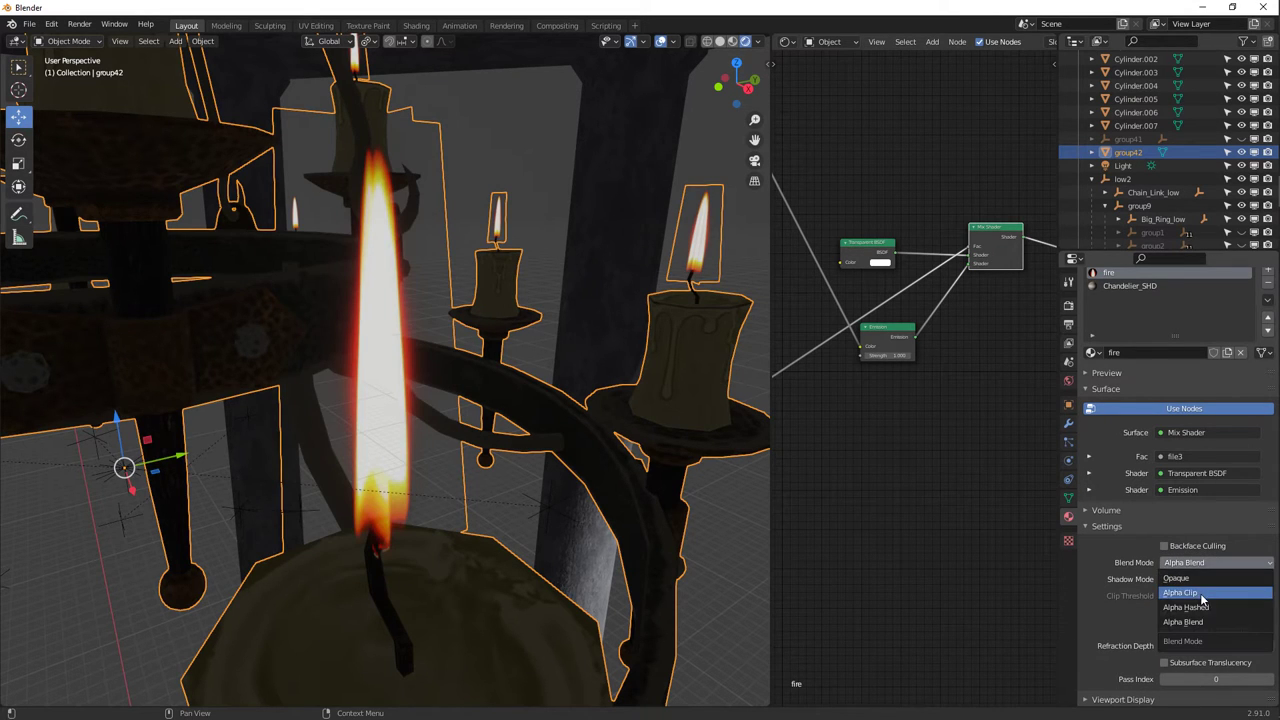
Set the render engine to Cycles and check the candle flame from several angles.
left_click(1068, 305)
left_click(1195, 287)
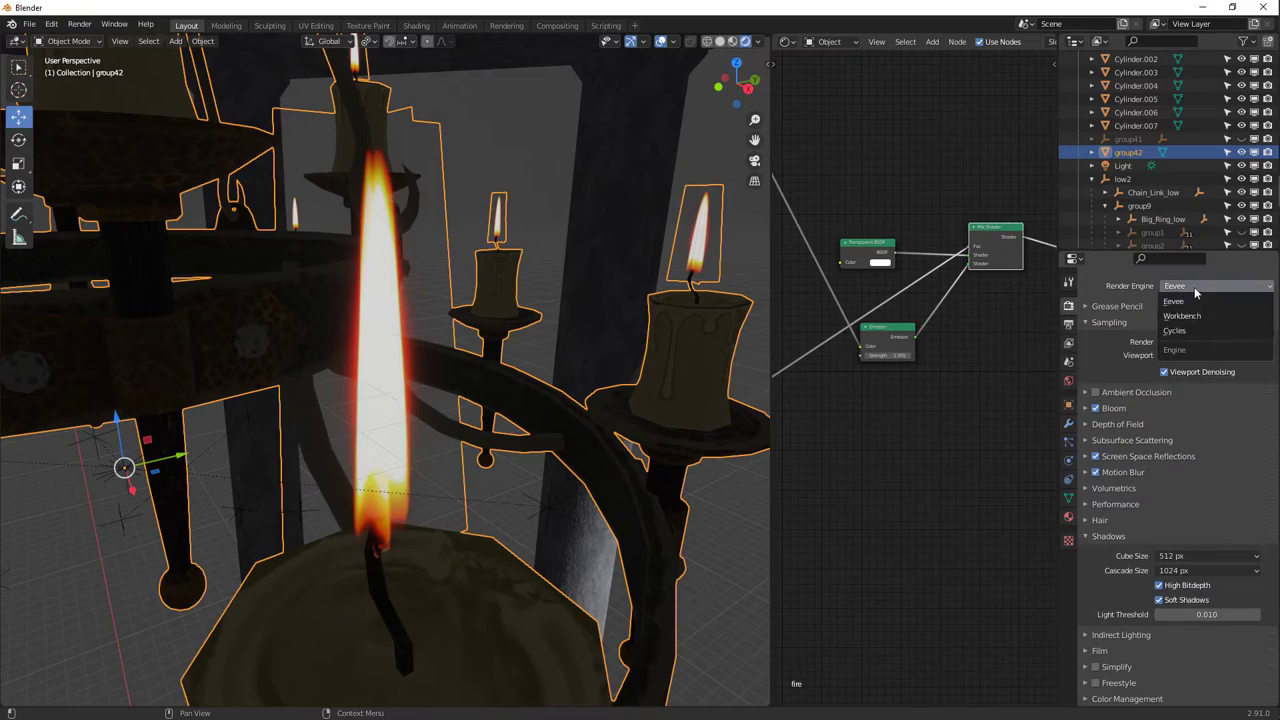
left_click(1185, 333)
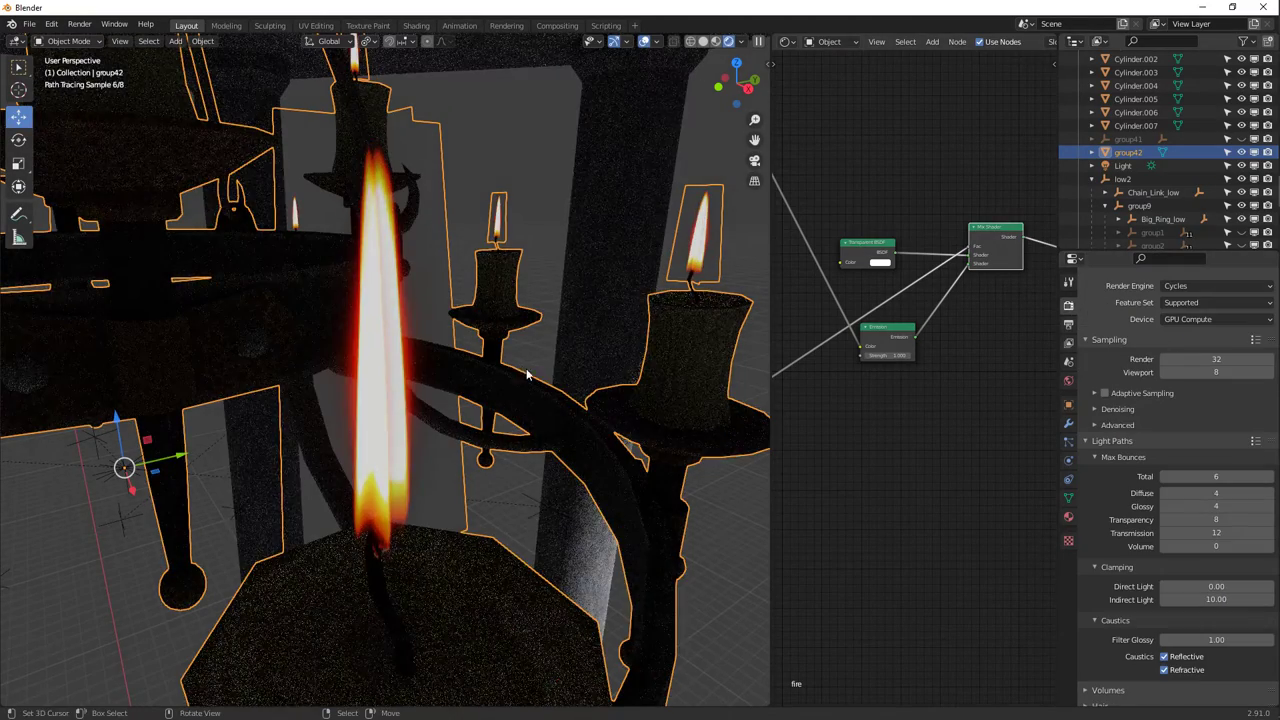
mouse_move(470, 380)
middle_mouse_down()
mouse_move(510, 378)
mouse_move(483, 380)
middle_mouse_up()
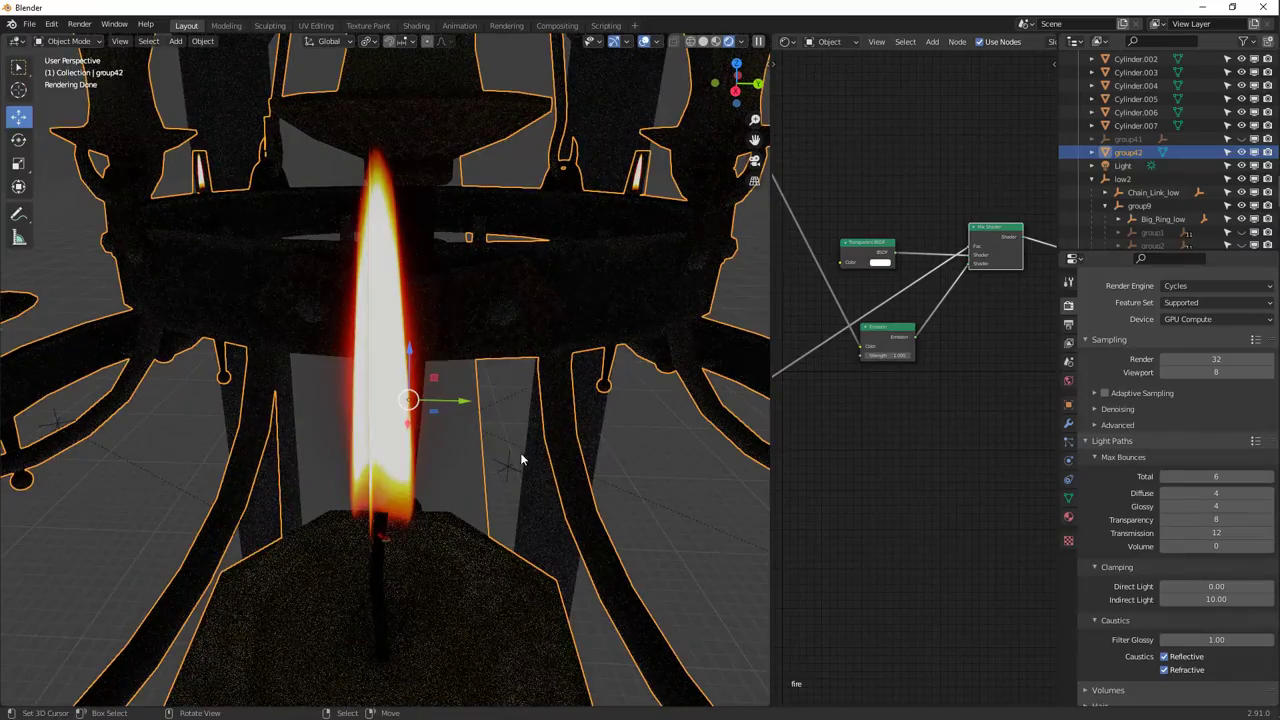
middle_click_drag(443, 443, 484, 450)
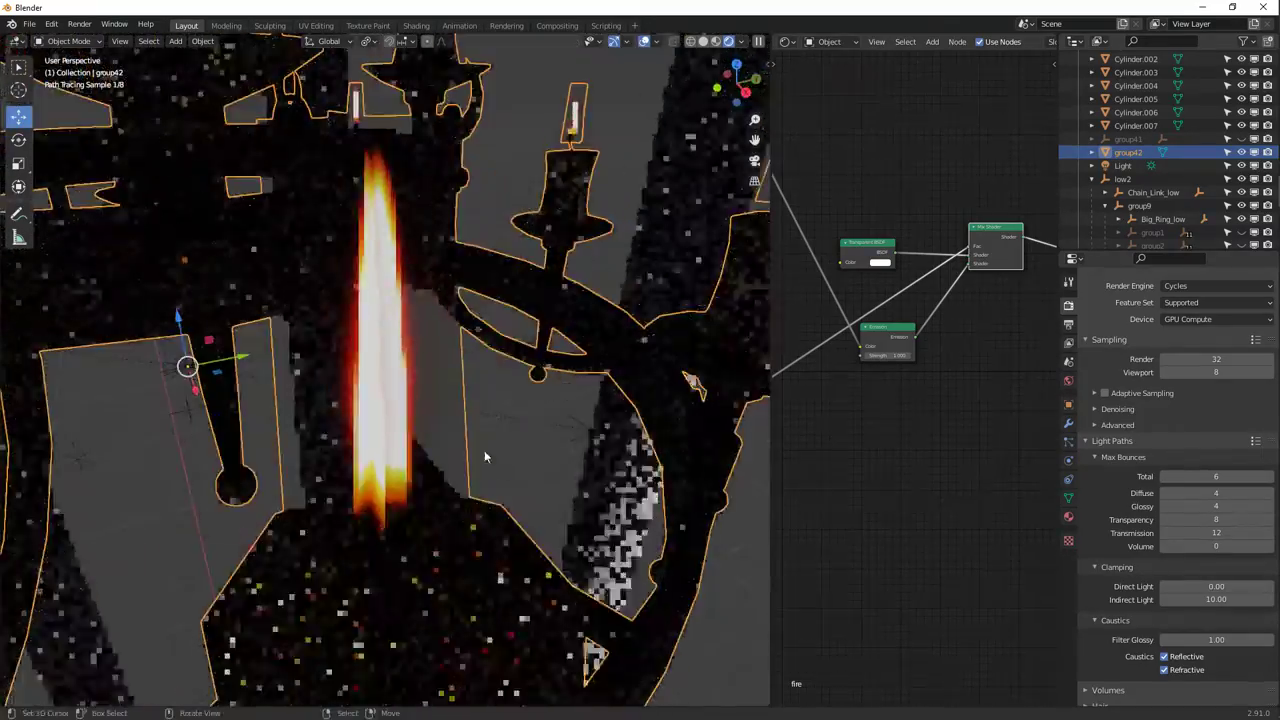
Set the fire material's Emission strength to 100 while viewing the whole chandelier.
scroll(474, 443, "down", 10)
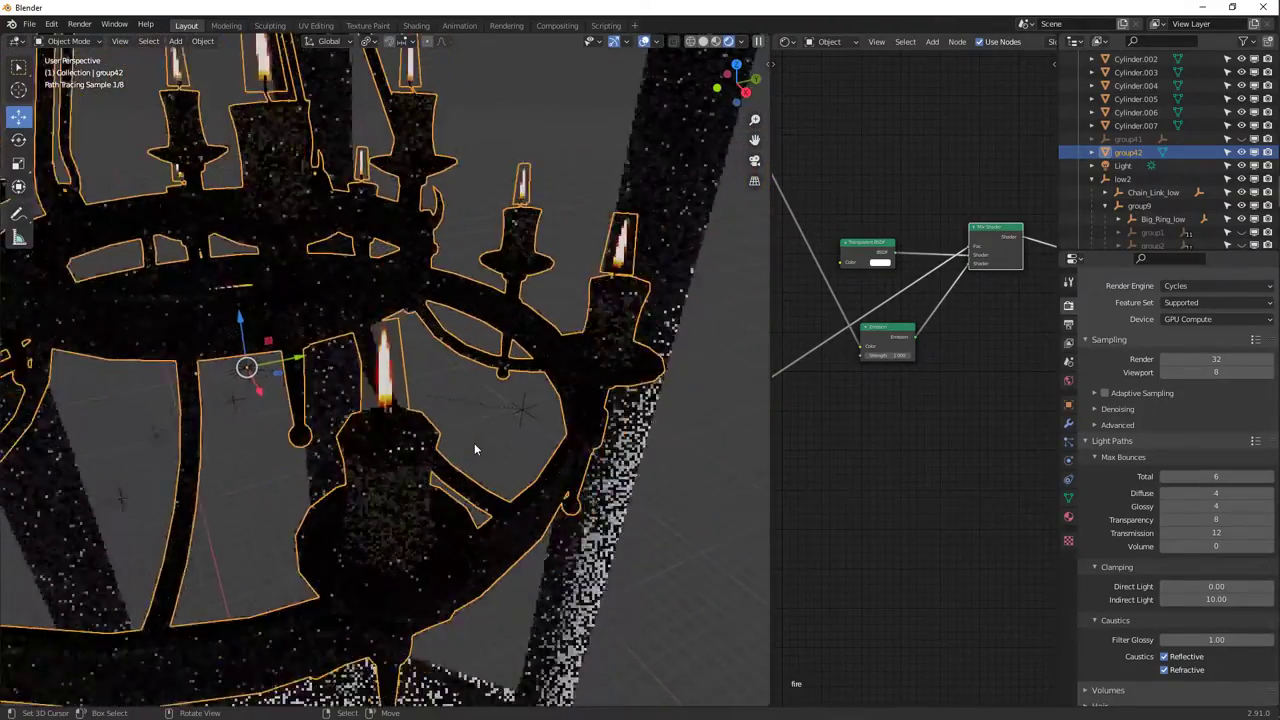
middle_click_drag(474, 443, 390, 356)
middle_click_drag(443, 378, 520, 372)
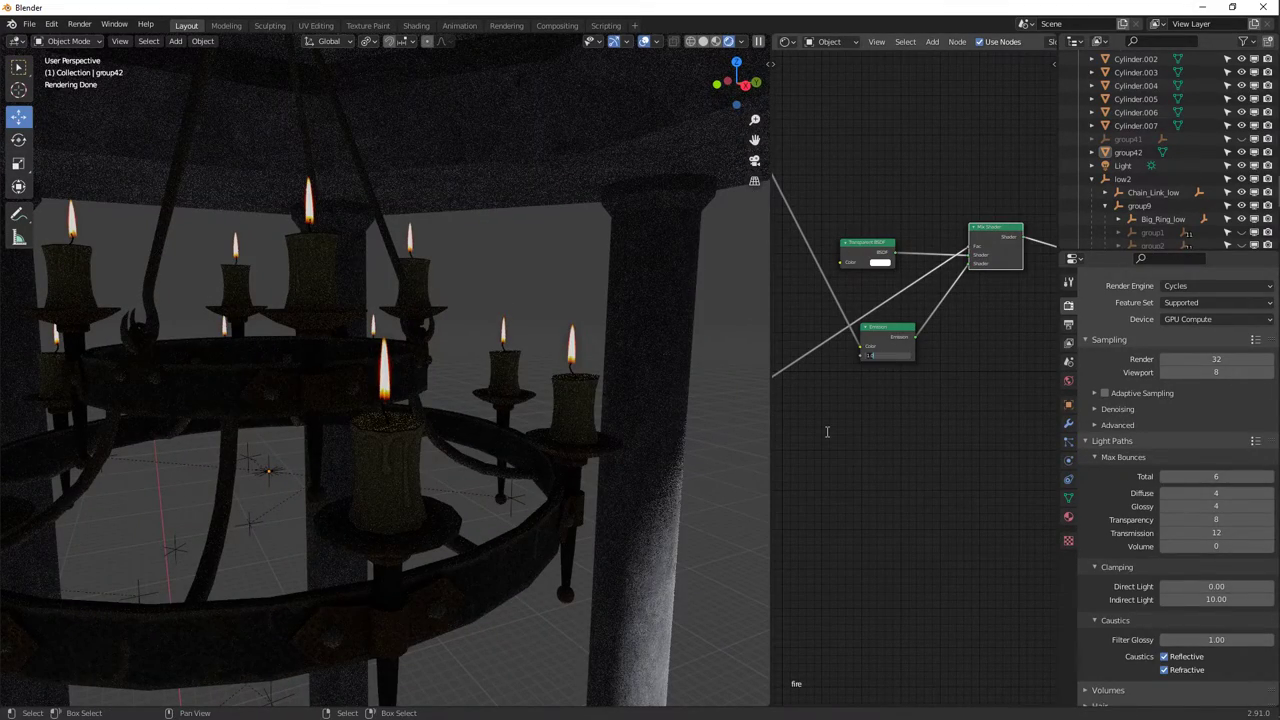
key("Return")
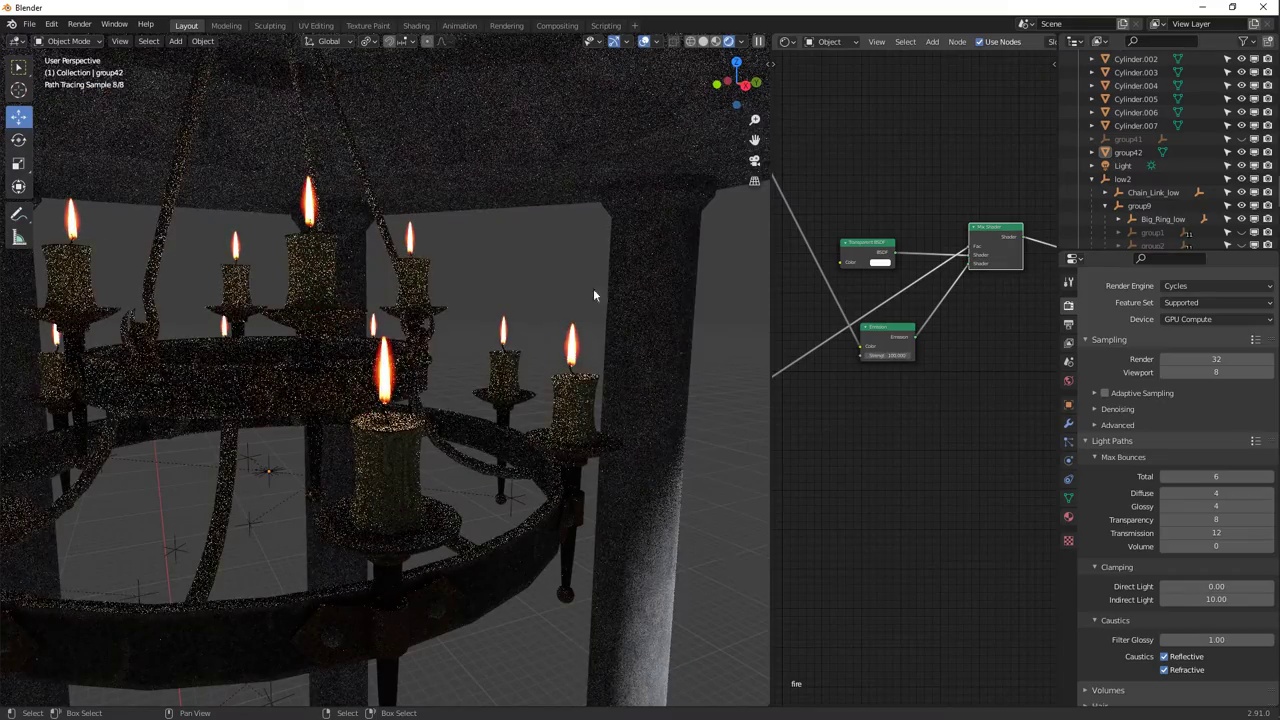
Set the fire material's Emission strength to 200.
middle_click_drag(414, 323, 636, 297)
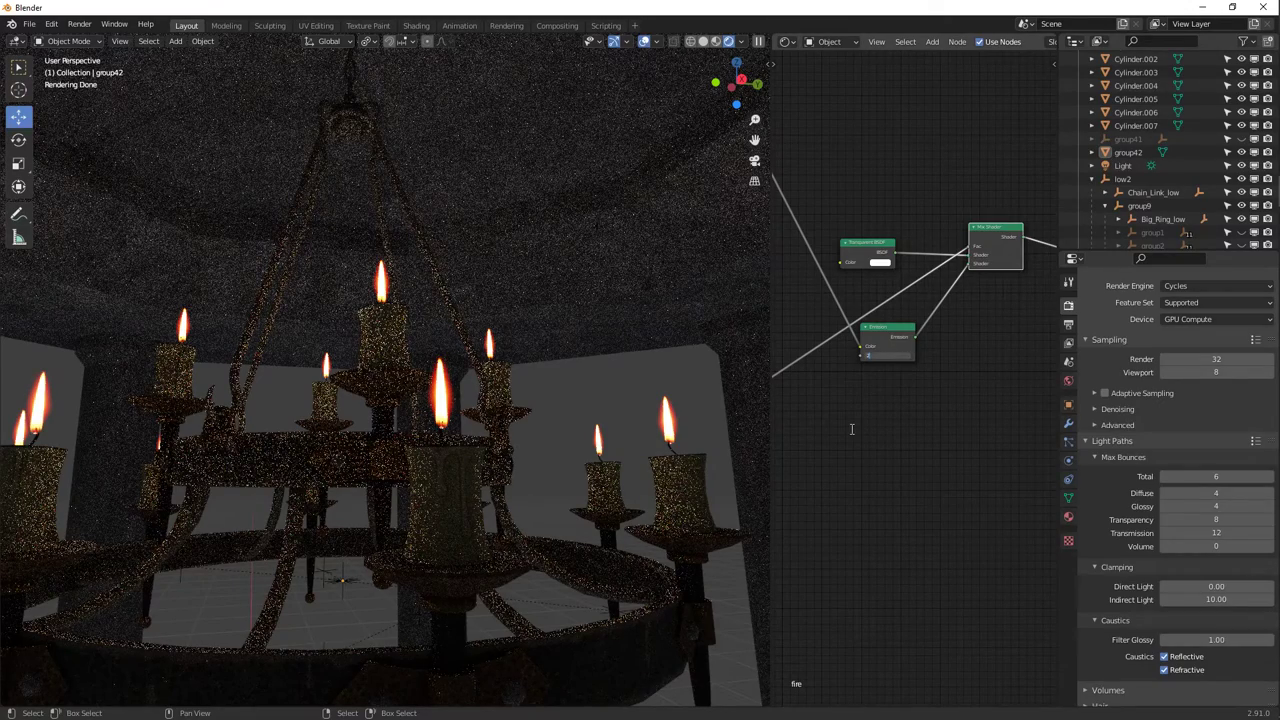
key("Return")
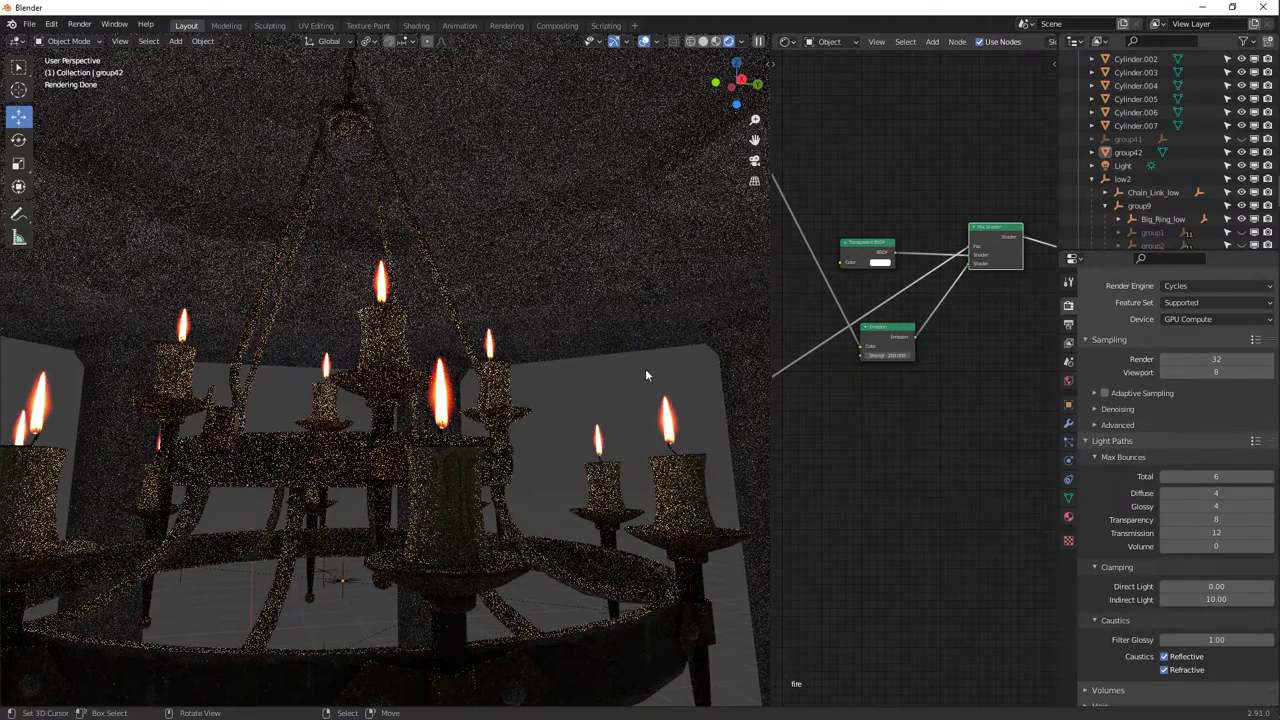
Examine how the candles light the chandelier and ceiling, and select the chandelier.
middle_click_drag(462, 395, 437, 468)
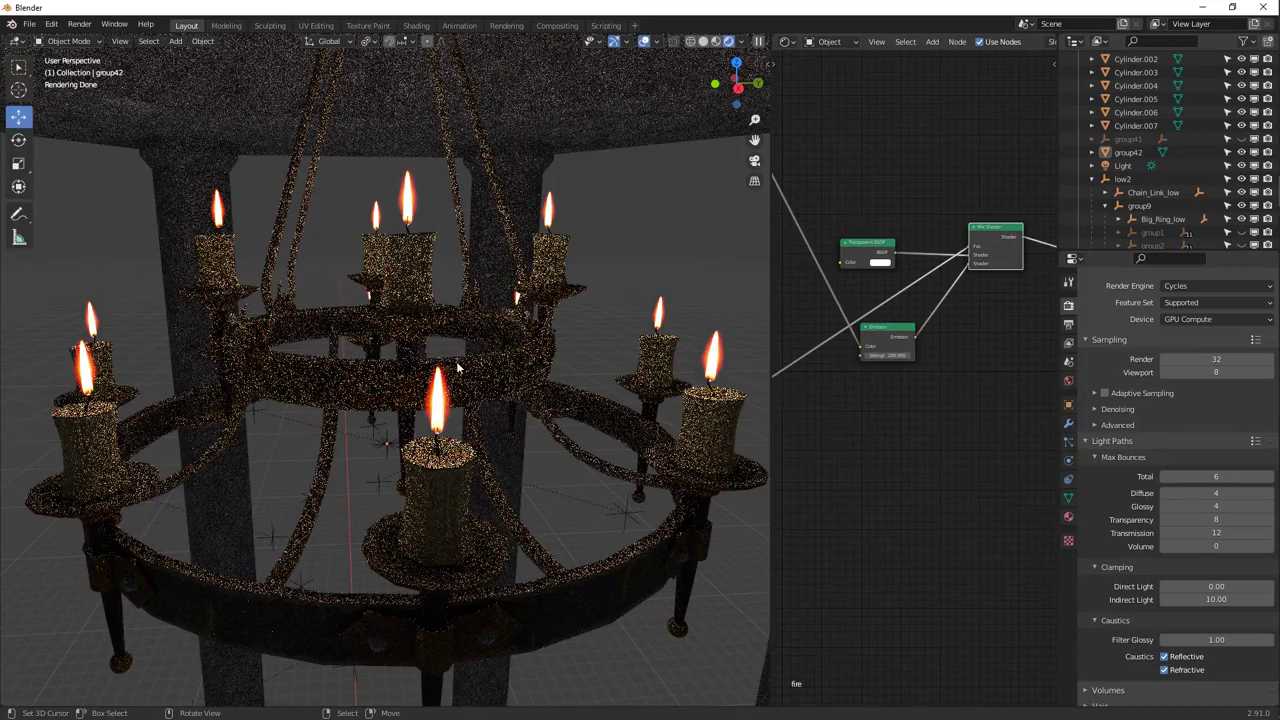
middle_click_drag(497, 409, 446, 319)
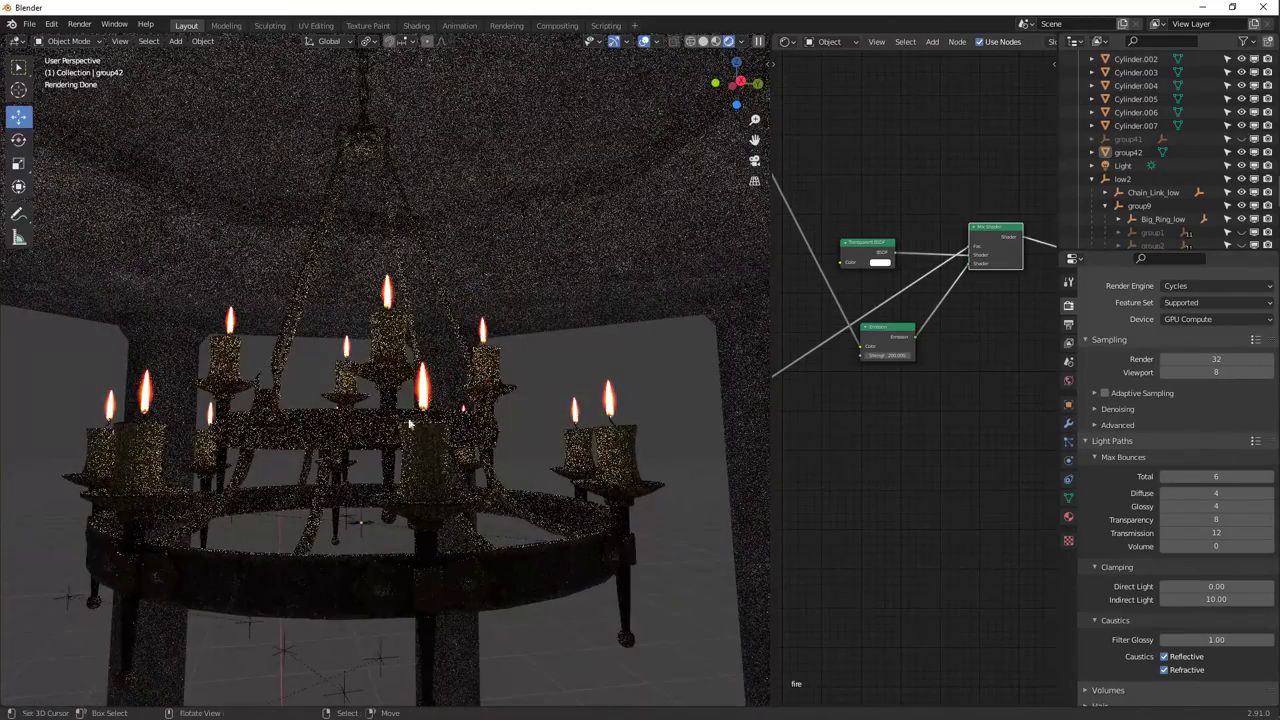
scroll(408, 424, "down", 5)
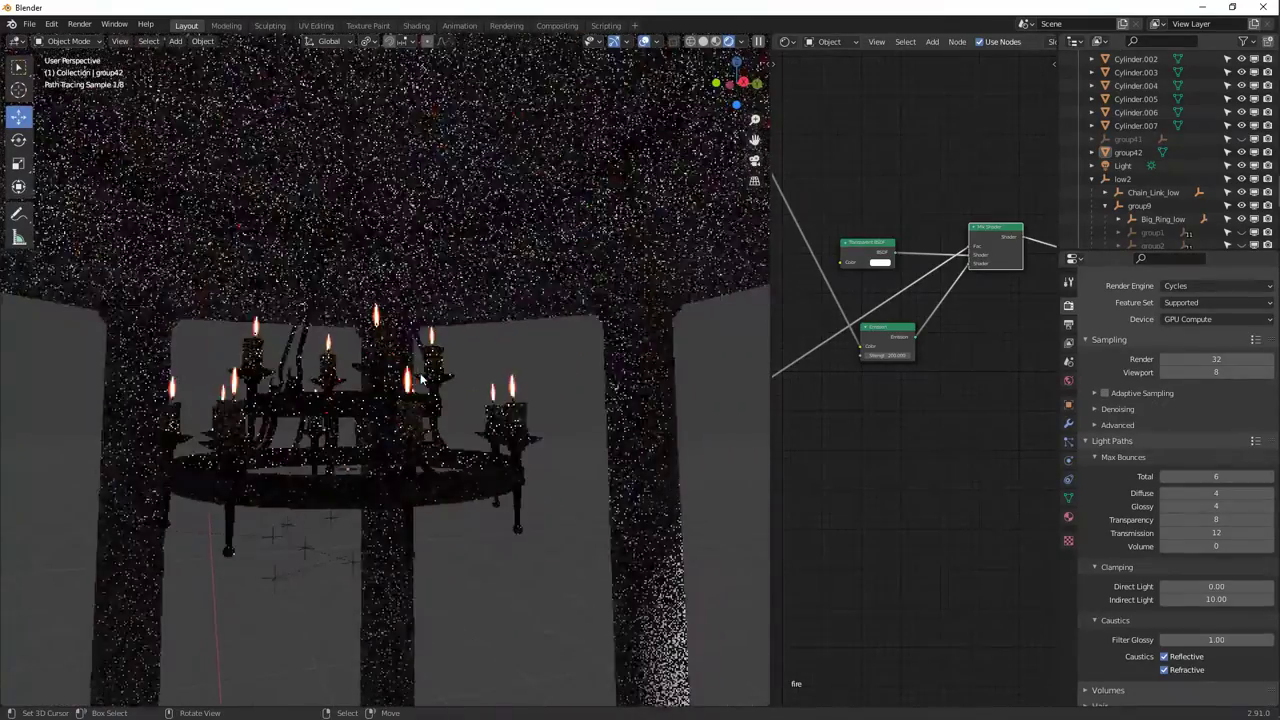
middle_click_drag(421, 378, 412, 410)
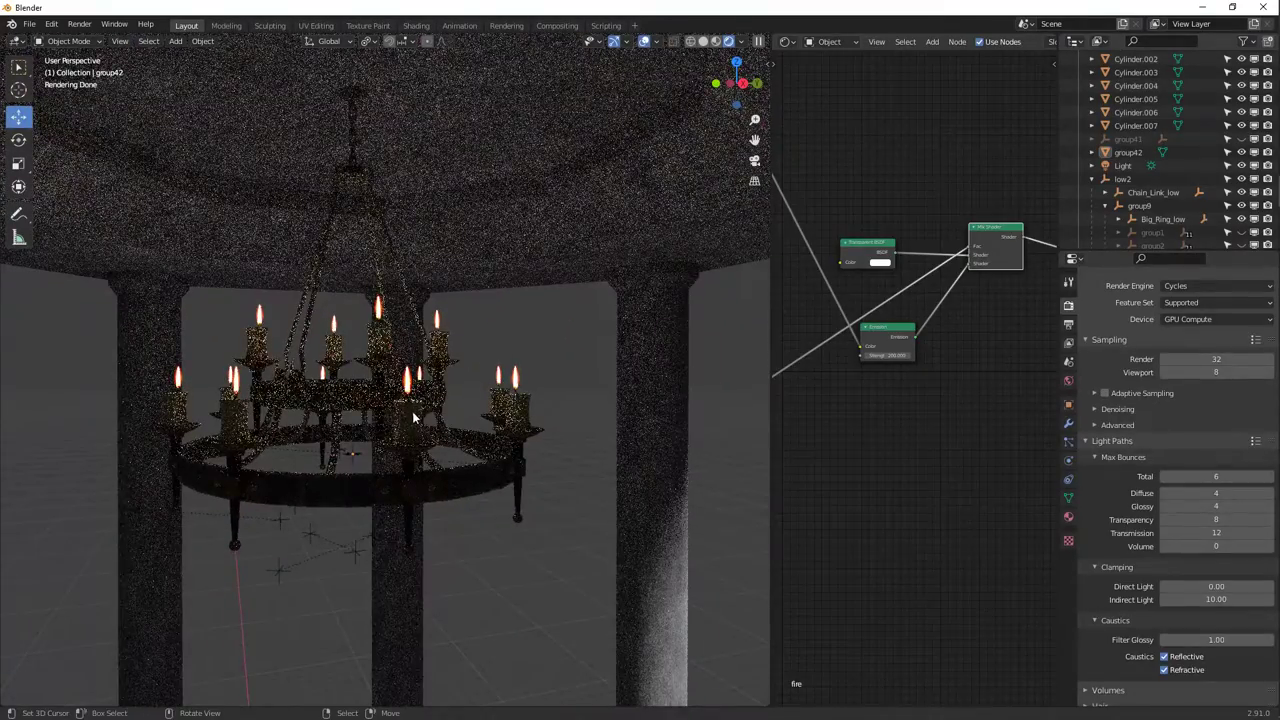
left_click(355, 391)
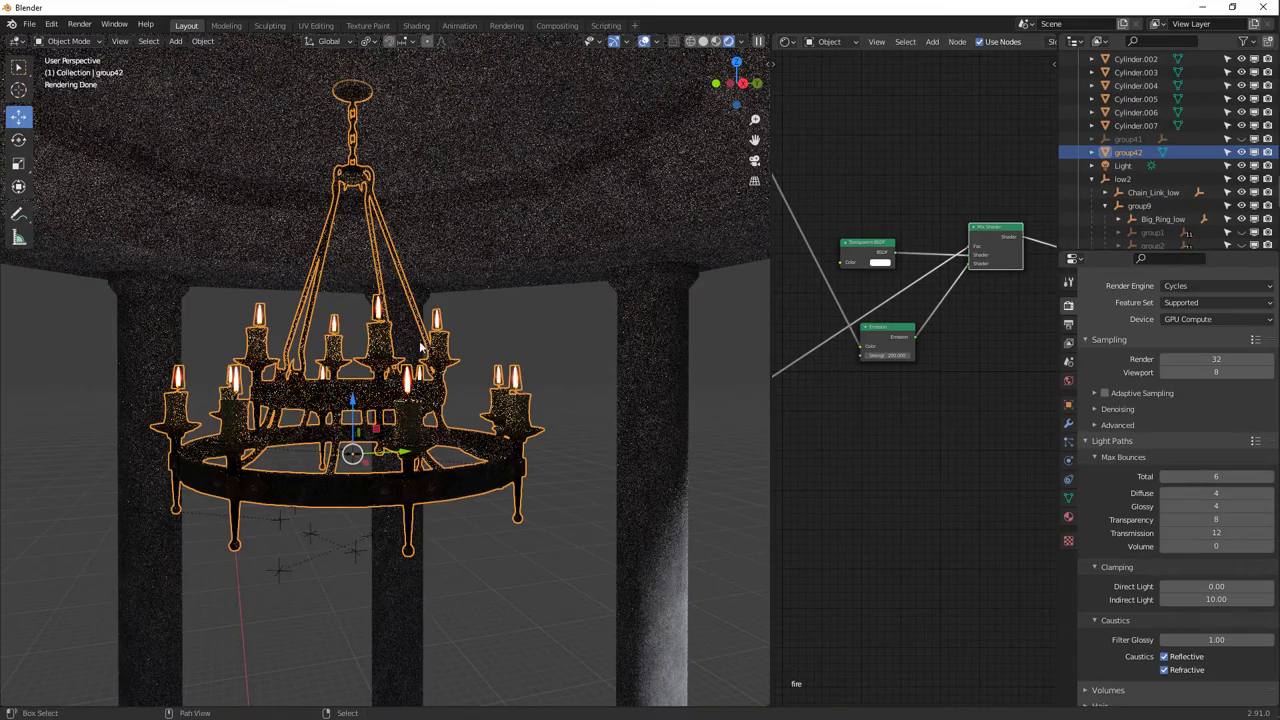
Snap the 3D cursor to the selected chandelier and add a point light there.
middle_click_drag(421, 345, 418, 405)
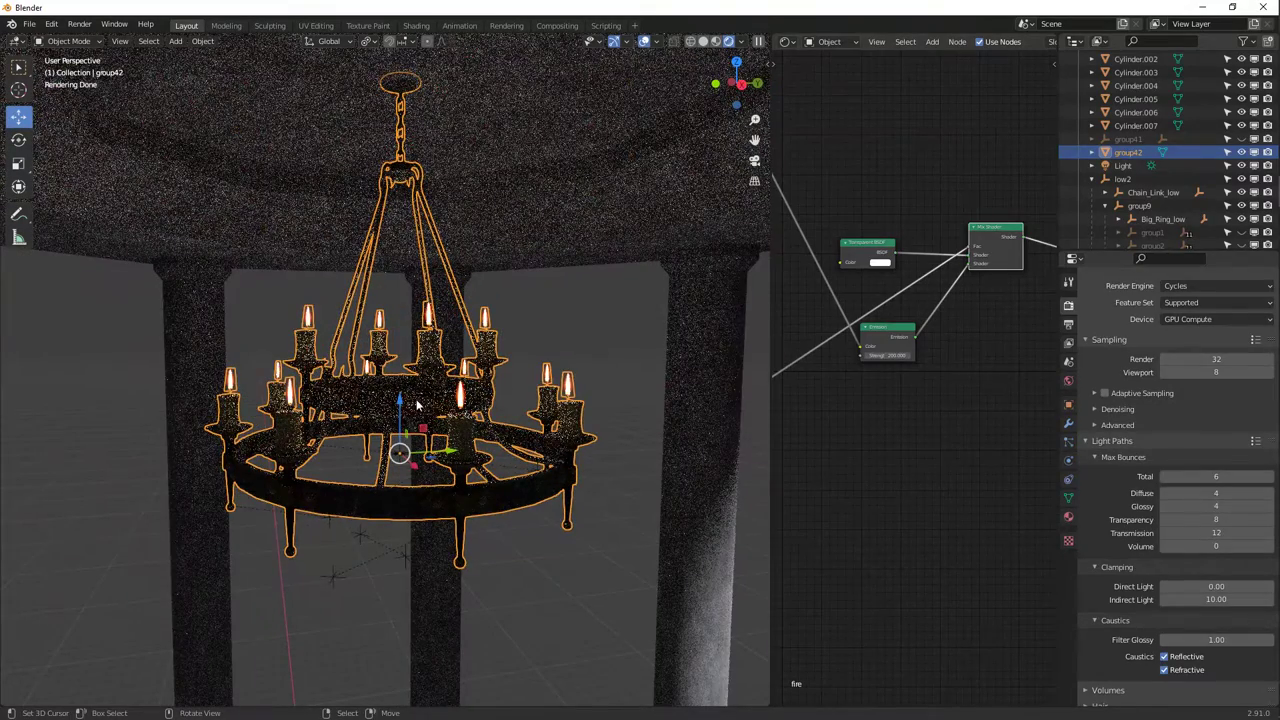
key("shift+s")
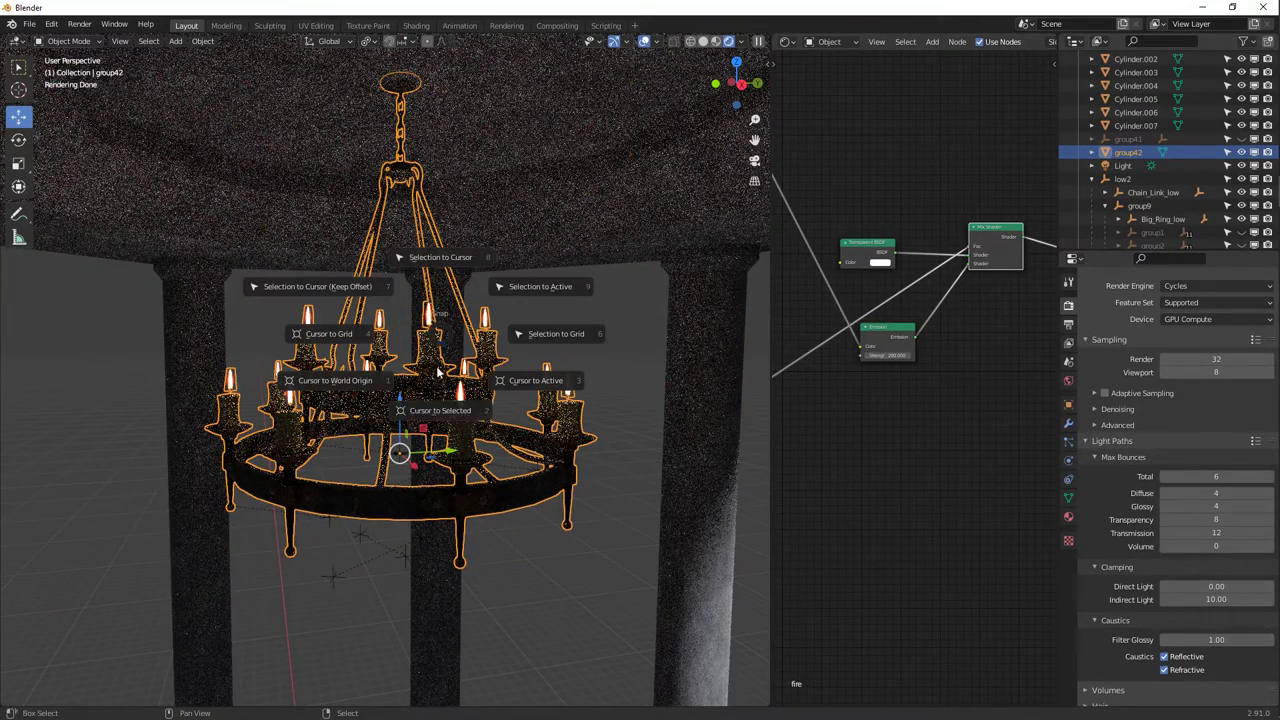
left_click(430, 425)
key("shift+a")
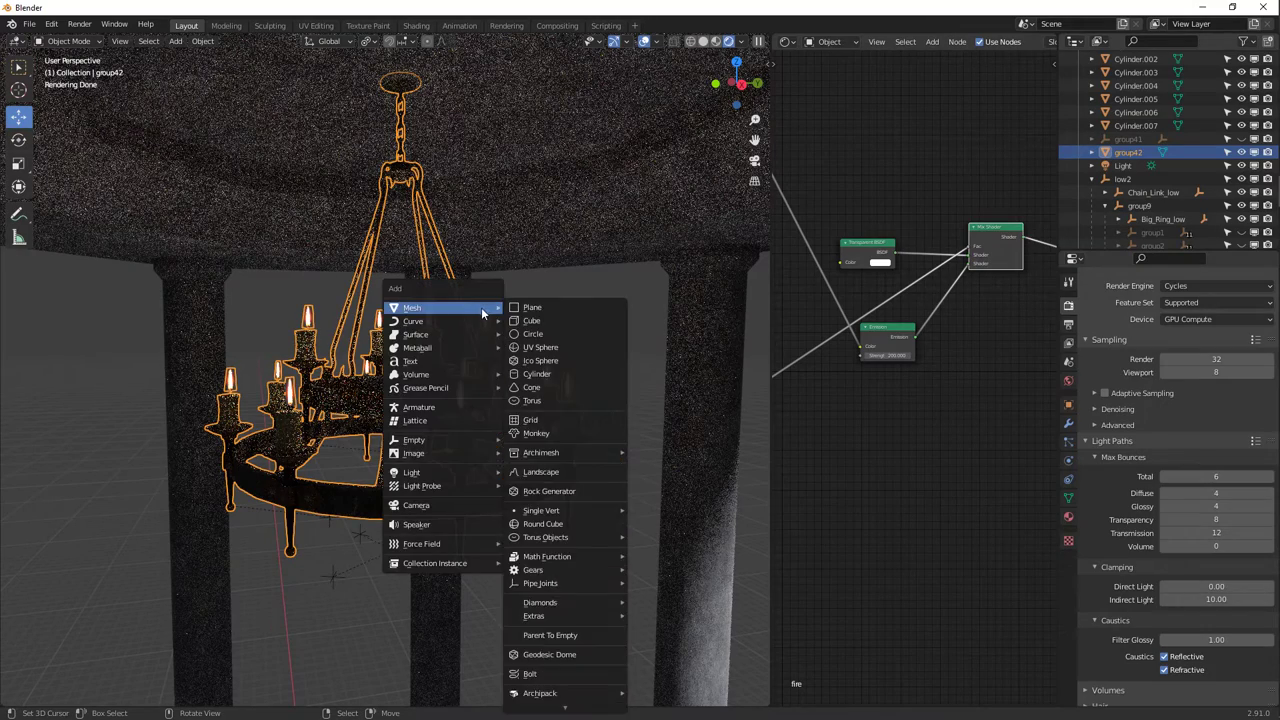
mouse_move(458, 472)
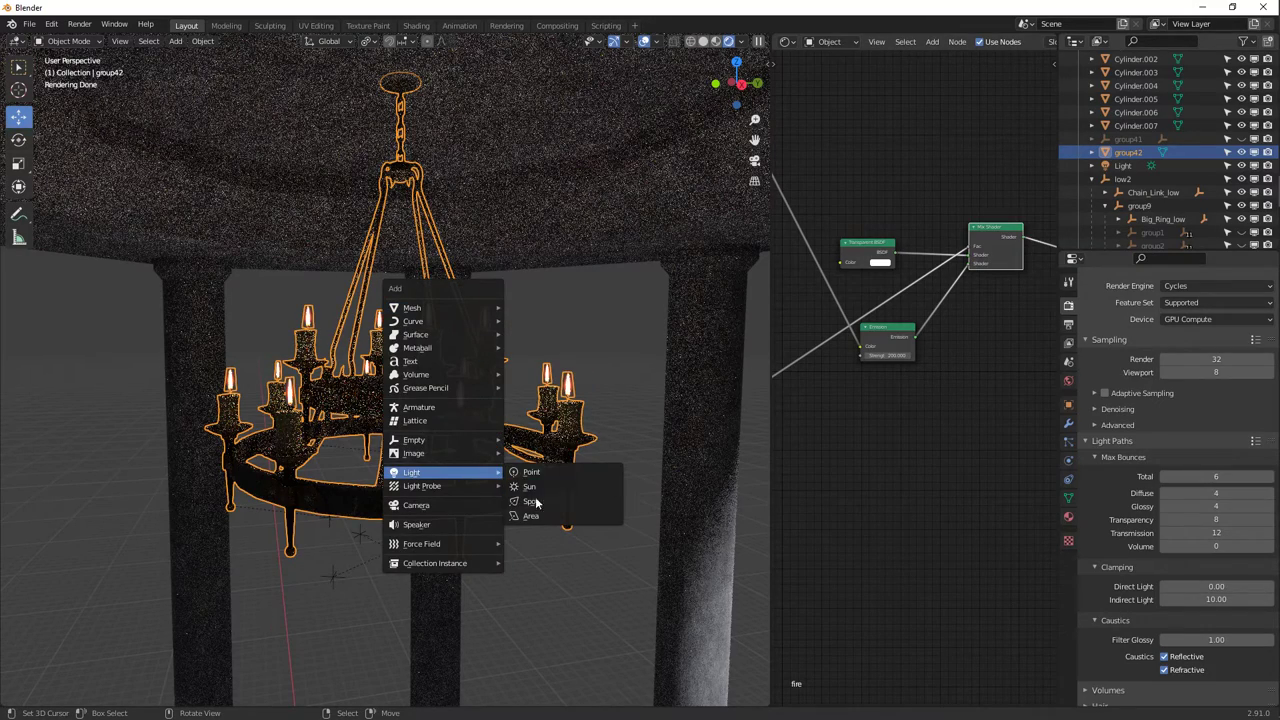
left_click(535, 477)
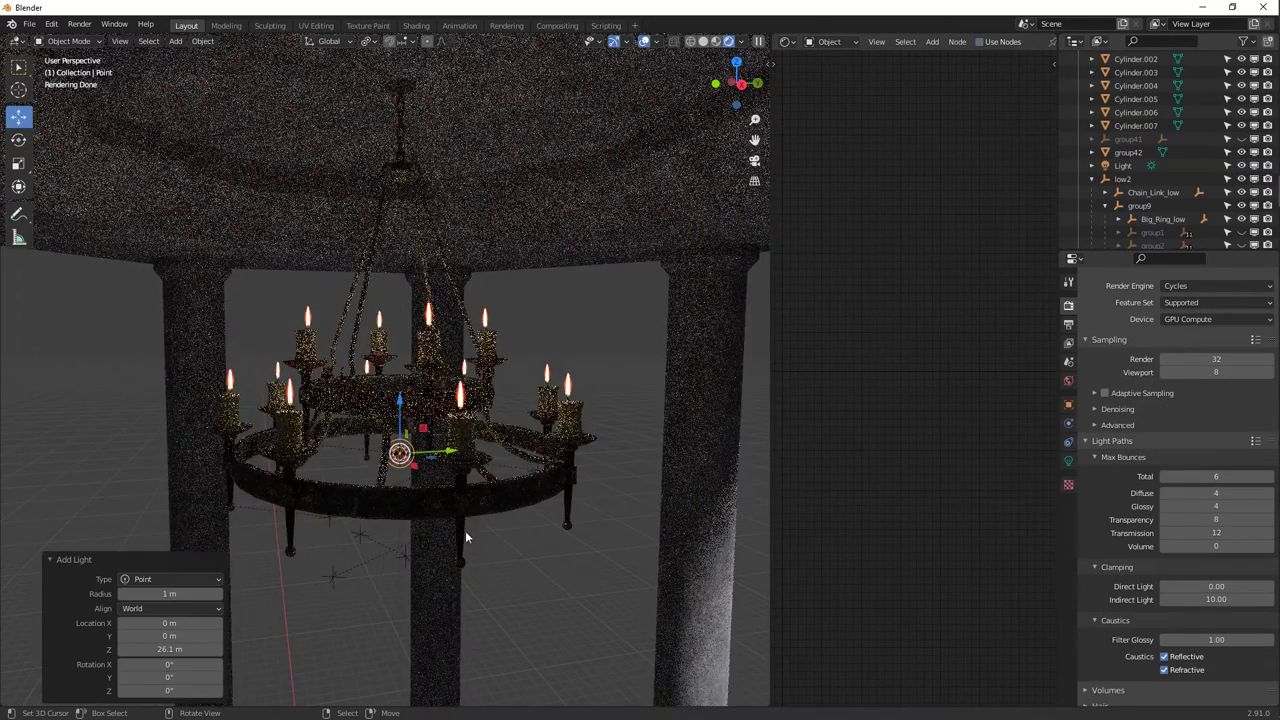
Raise the point light about 3.28 m along Z into the chandelier's upper part and give it a warm orange colour.
key("g")
key("z")
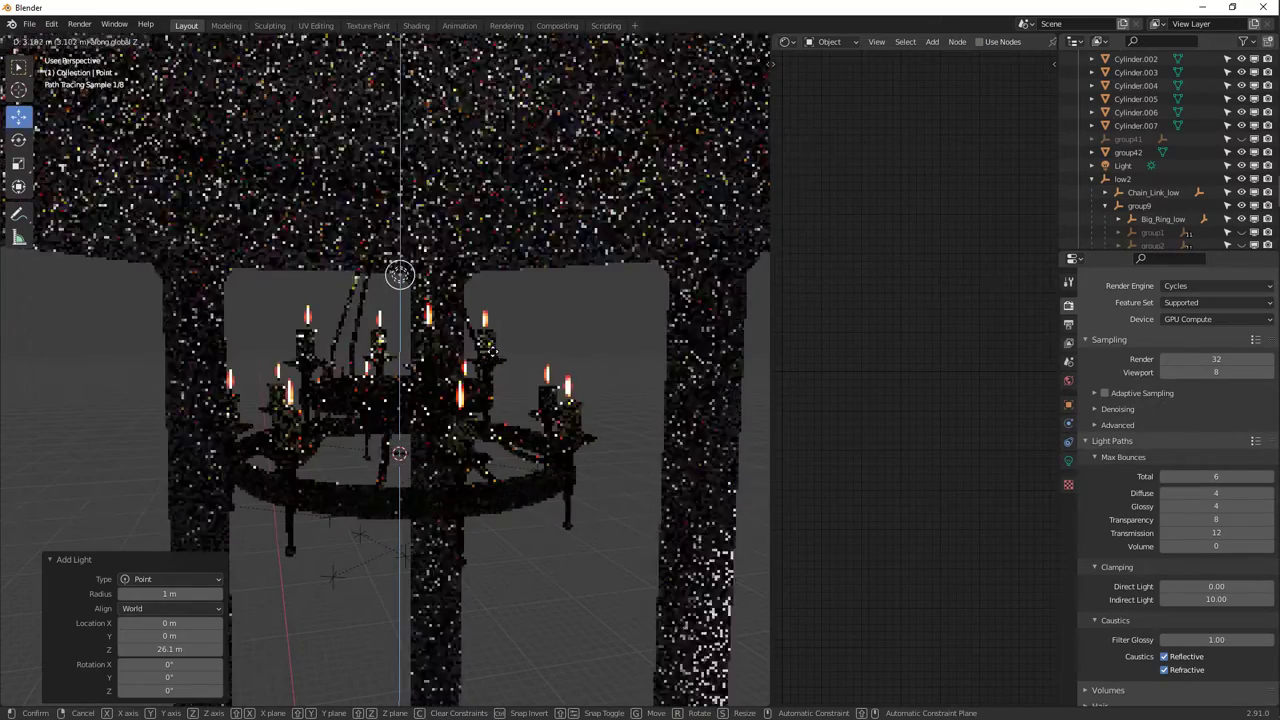
left_click(499, 327)
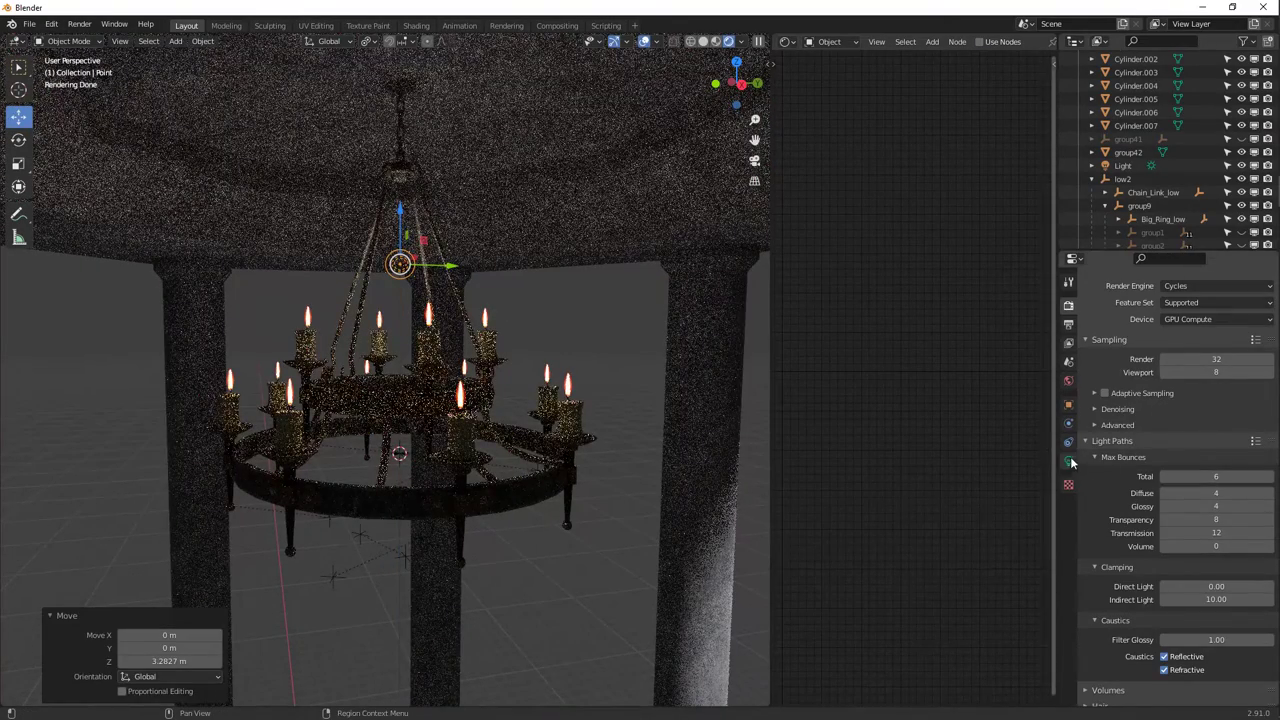
left_click(1068, 461)
left_click(1196, 378)
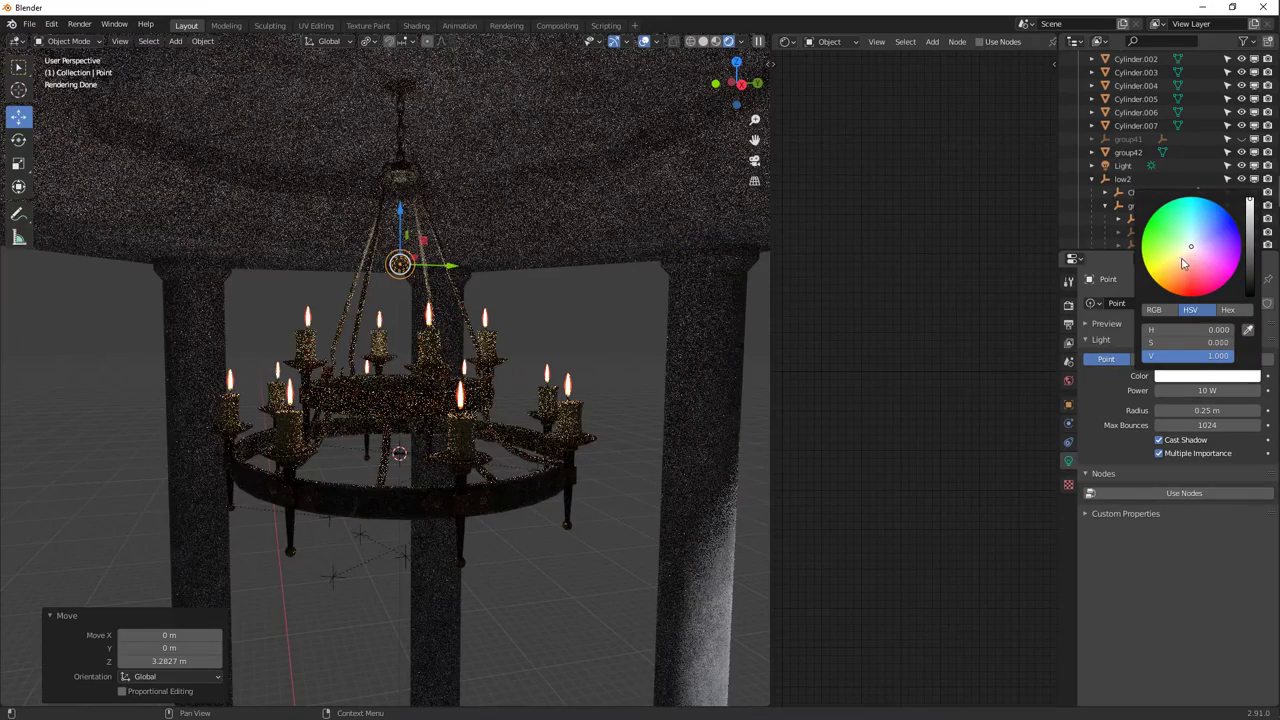
left_click(1183, 263)
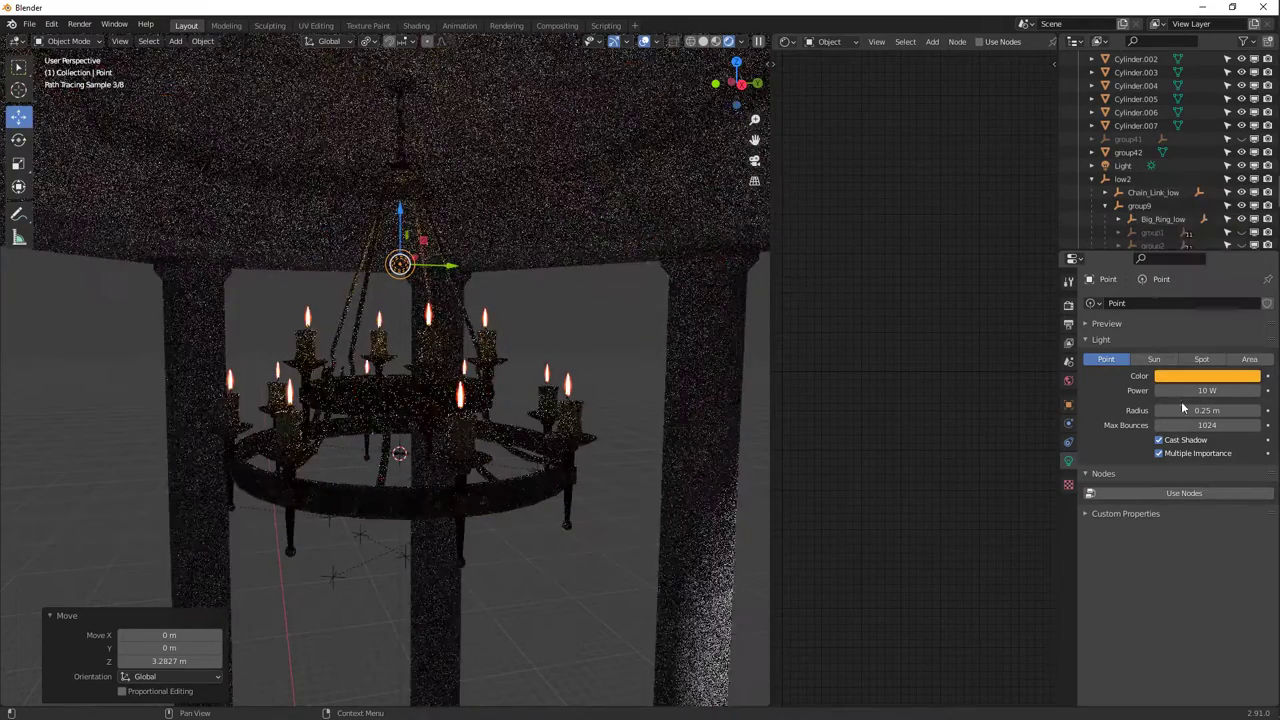
Try the point light's power at 1 MW, 100 W and 200 W.
double_click(1181, 391)
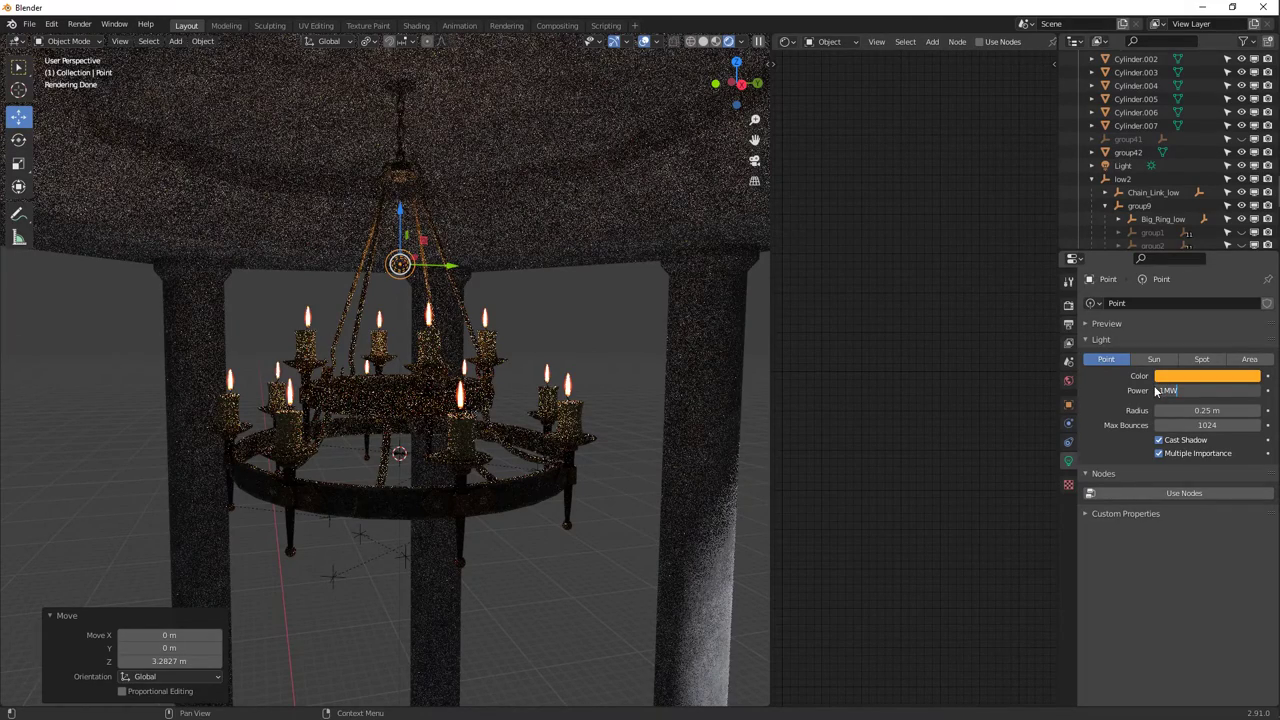
type("1MW")
key("Return")
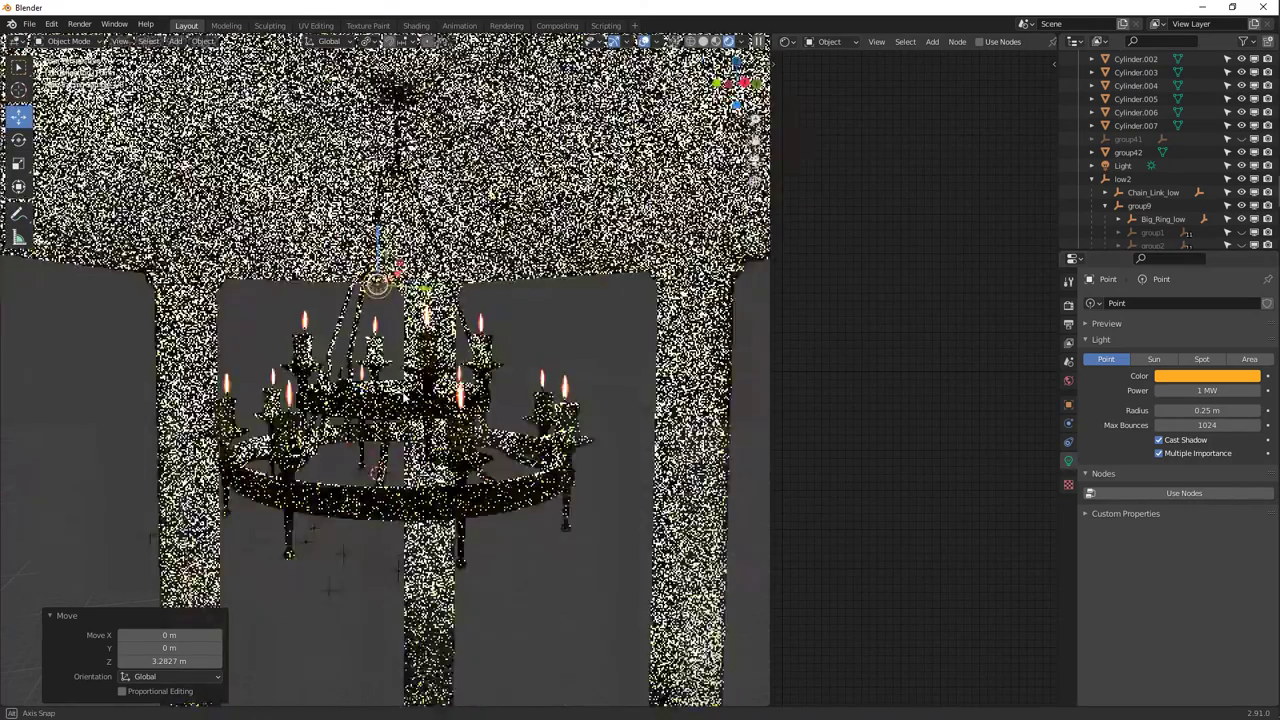
middle_click_drag(430, 380, 520, 380)
double_click(1181, 391)
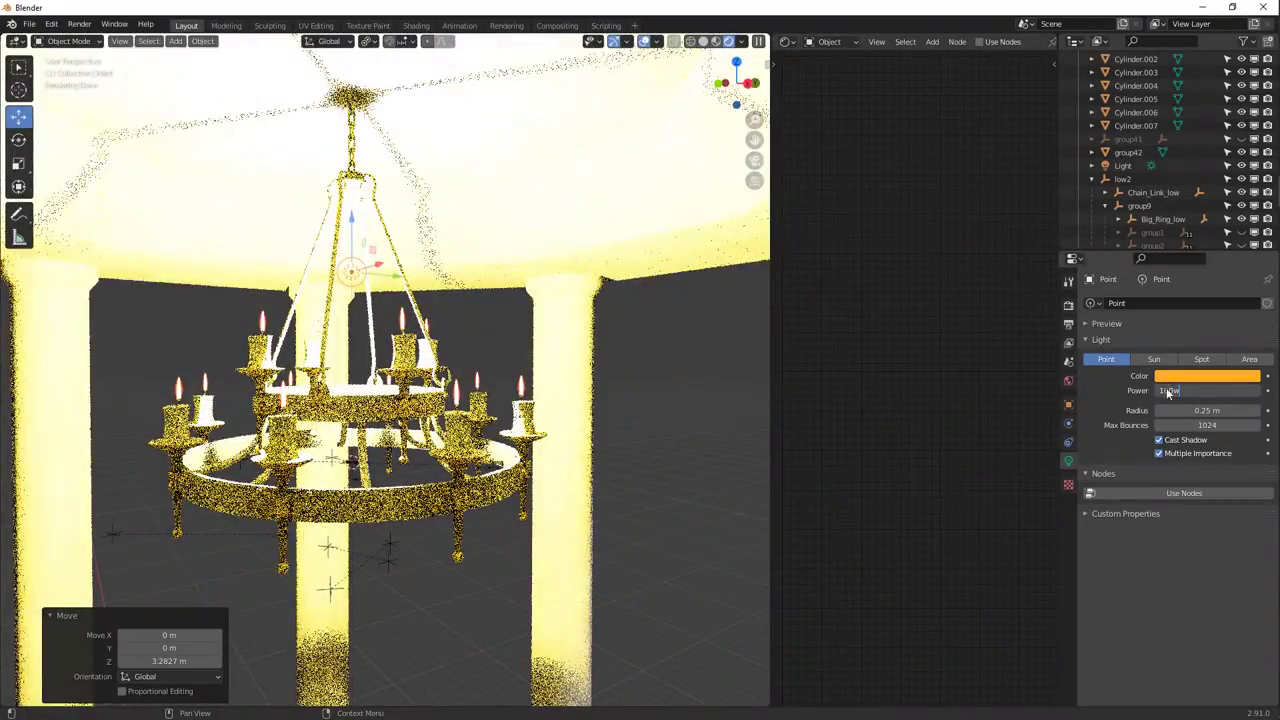
type("100W")
key("Return")
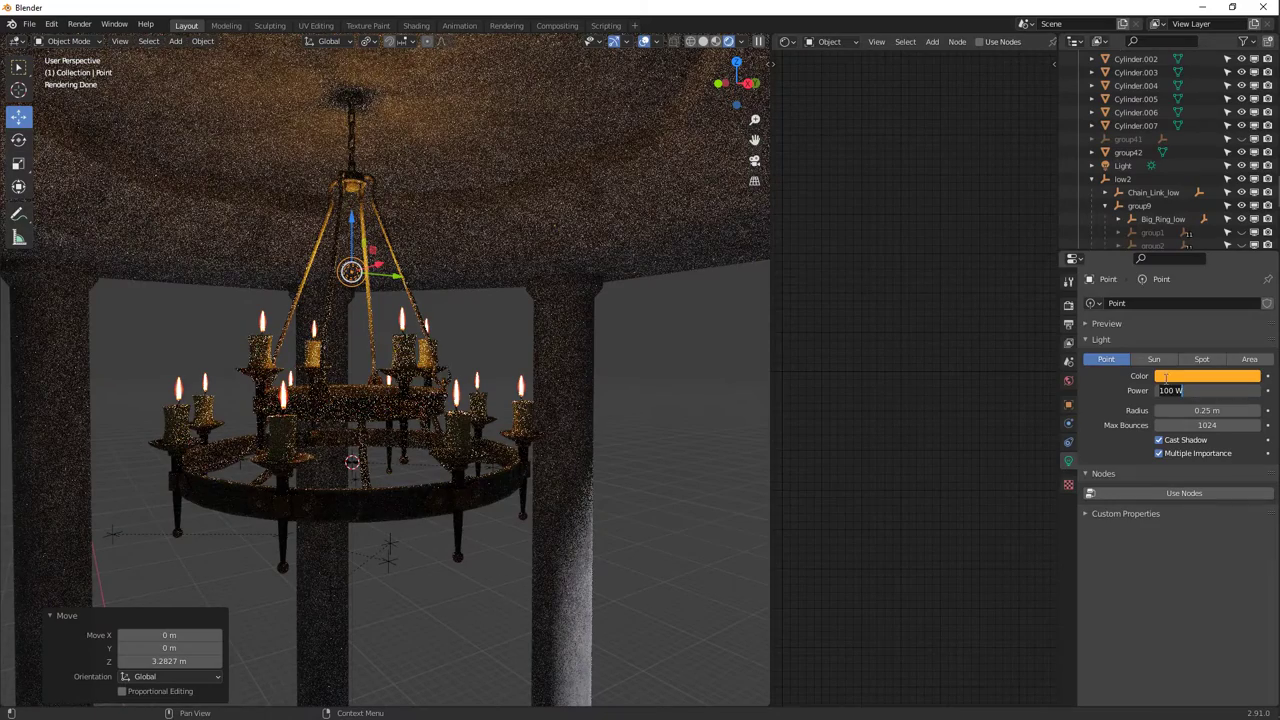
key("Return")
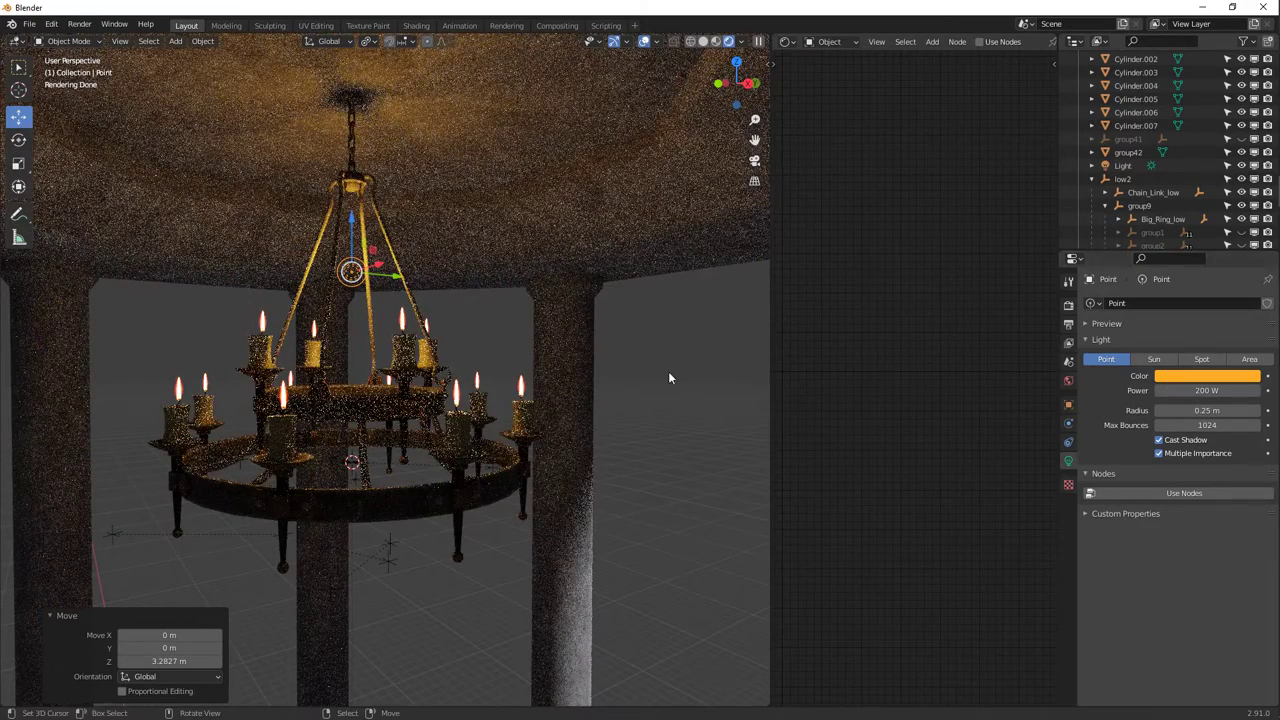
Set the point light's power to 500 W and check its glow on the ceiling from outside the temple.
double_click(1164, 390)
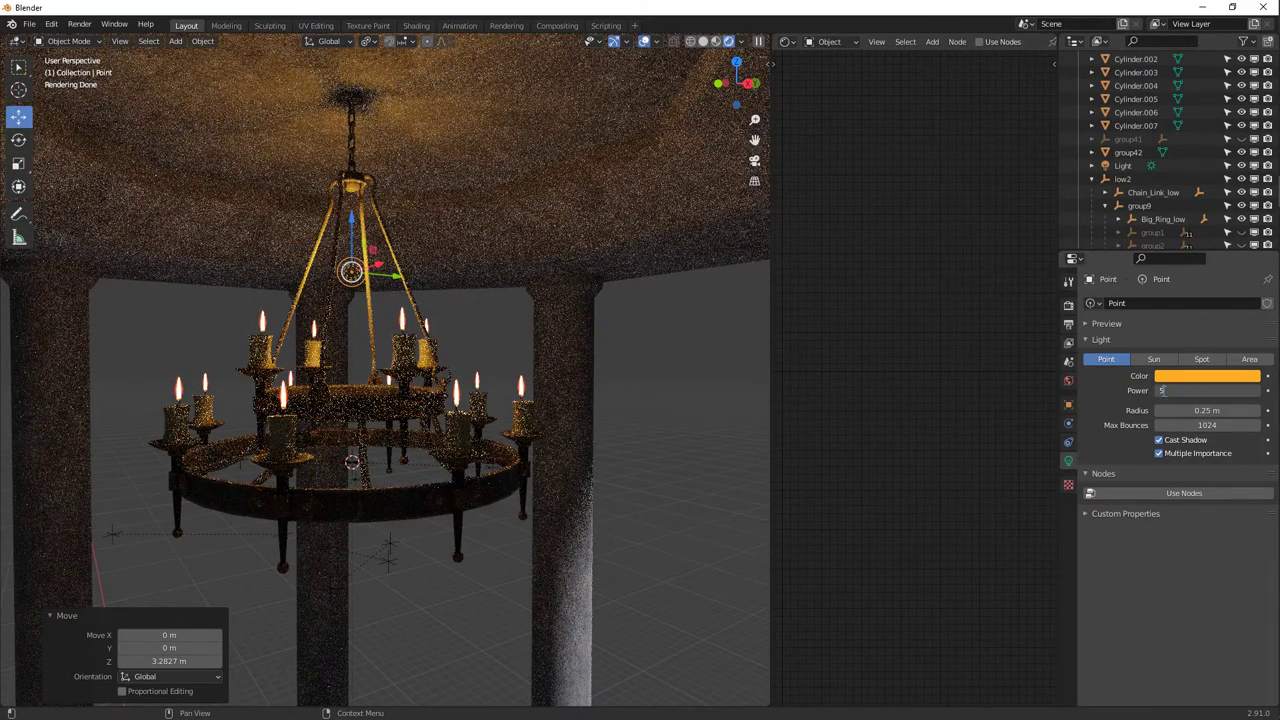
type("500w")
key("Return")
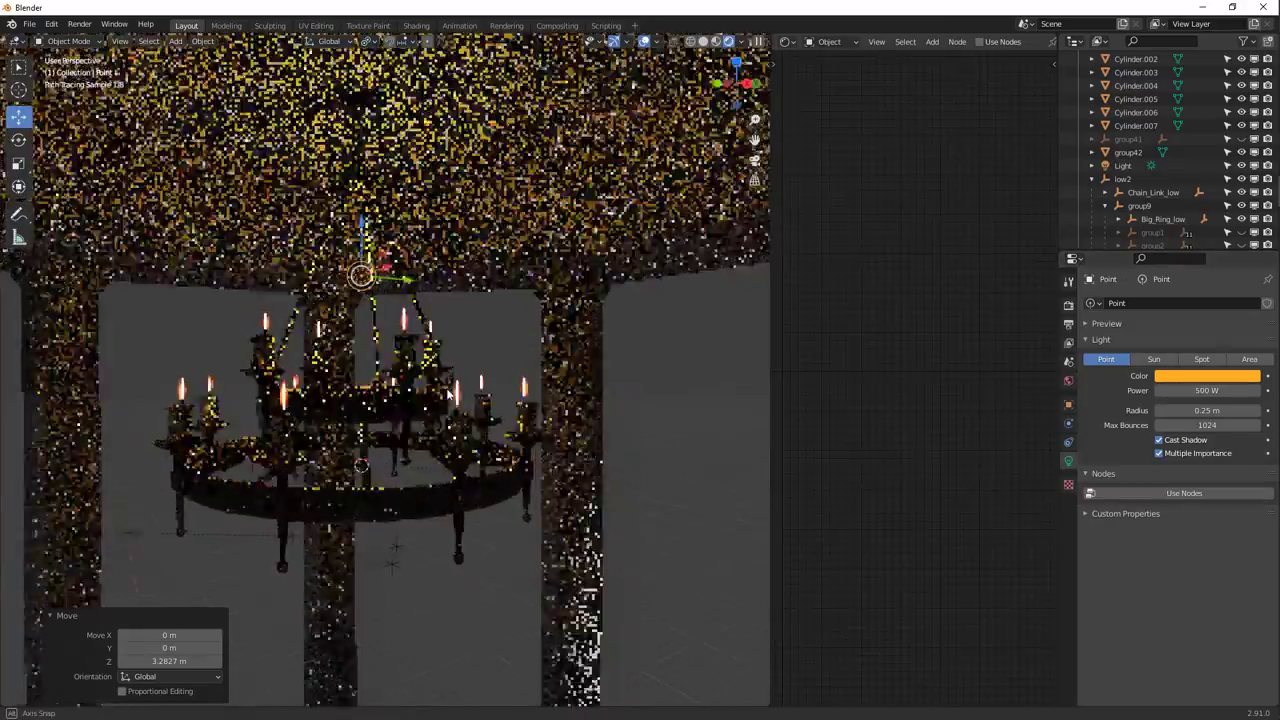
middle_click_drag(390, 380, 456, 396)
scroll(420, 378, "down", 3)
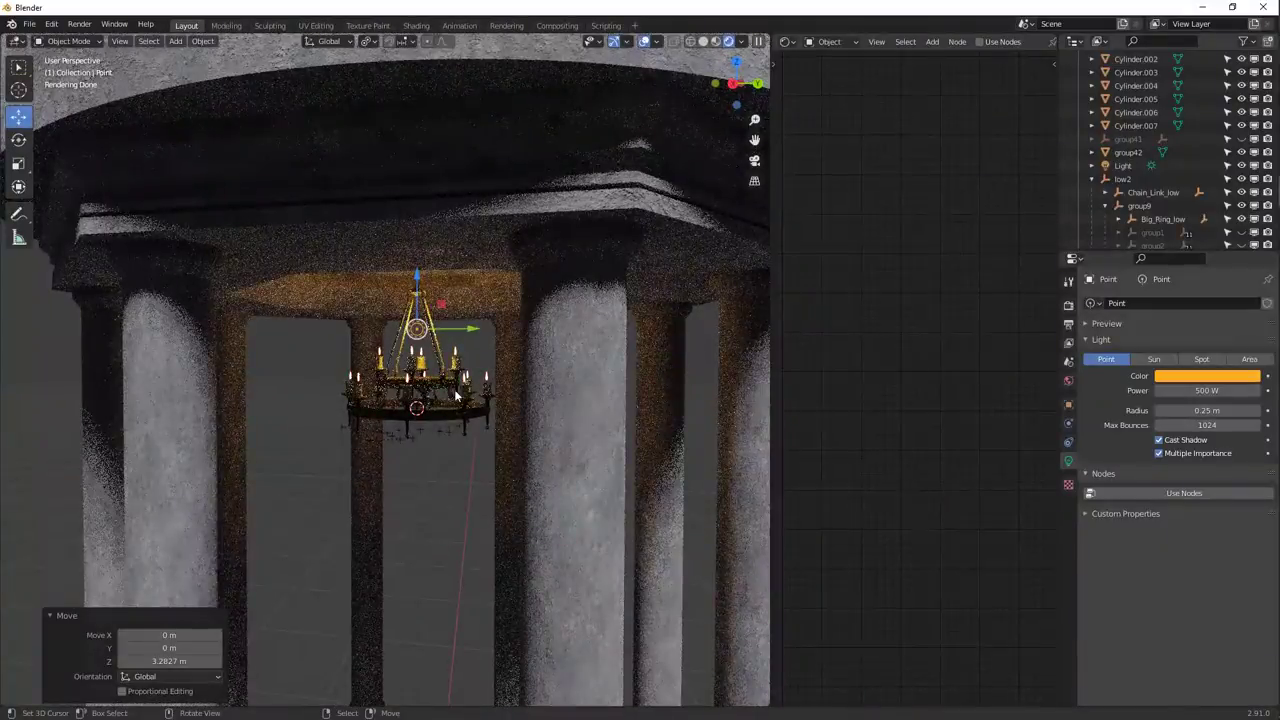
scroll(456, 396, "down", 6)
middle_click_drag(376, 317, 426, 333)
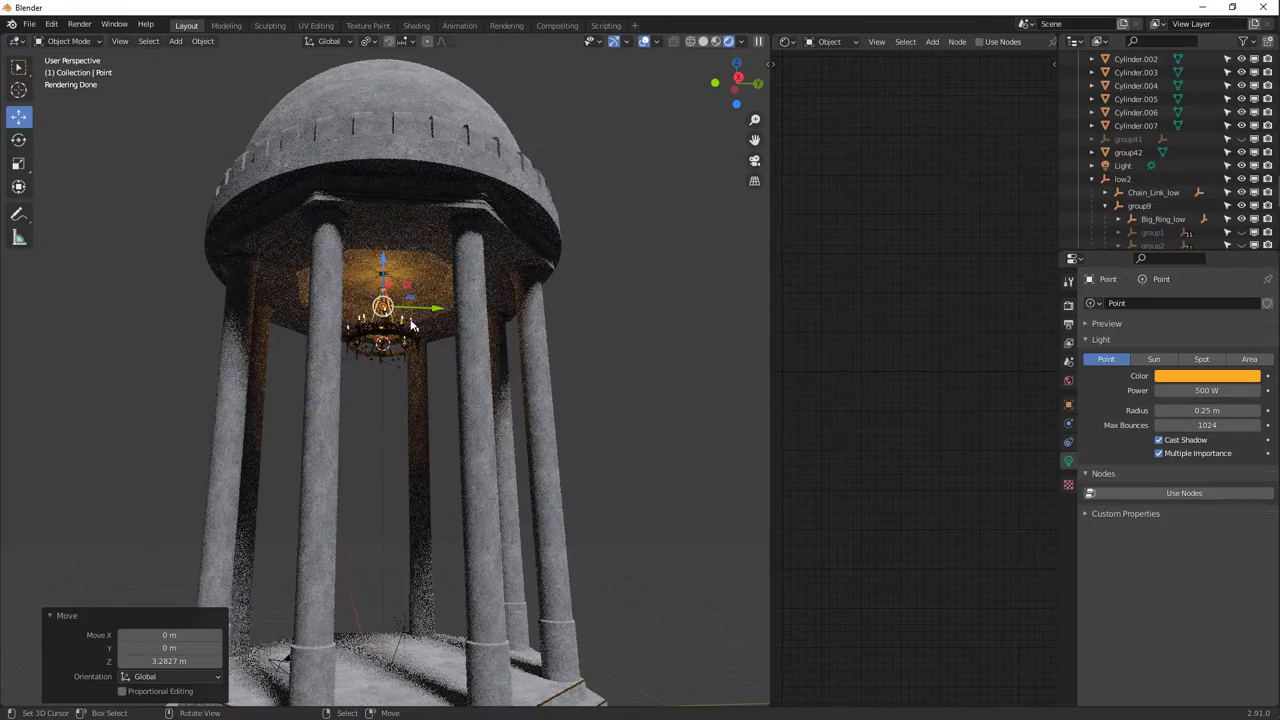
Try shifting the point light about 1.94 m along negative Y beside the chandelier, and undo the move.
scroll(412, 328, "up", 5)
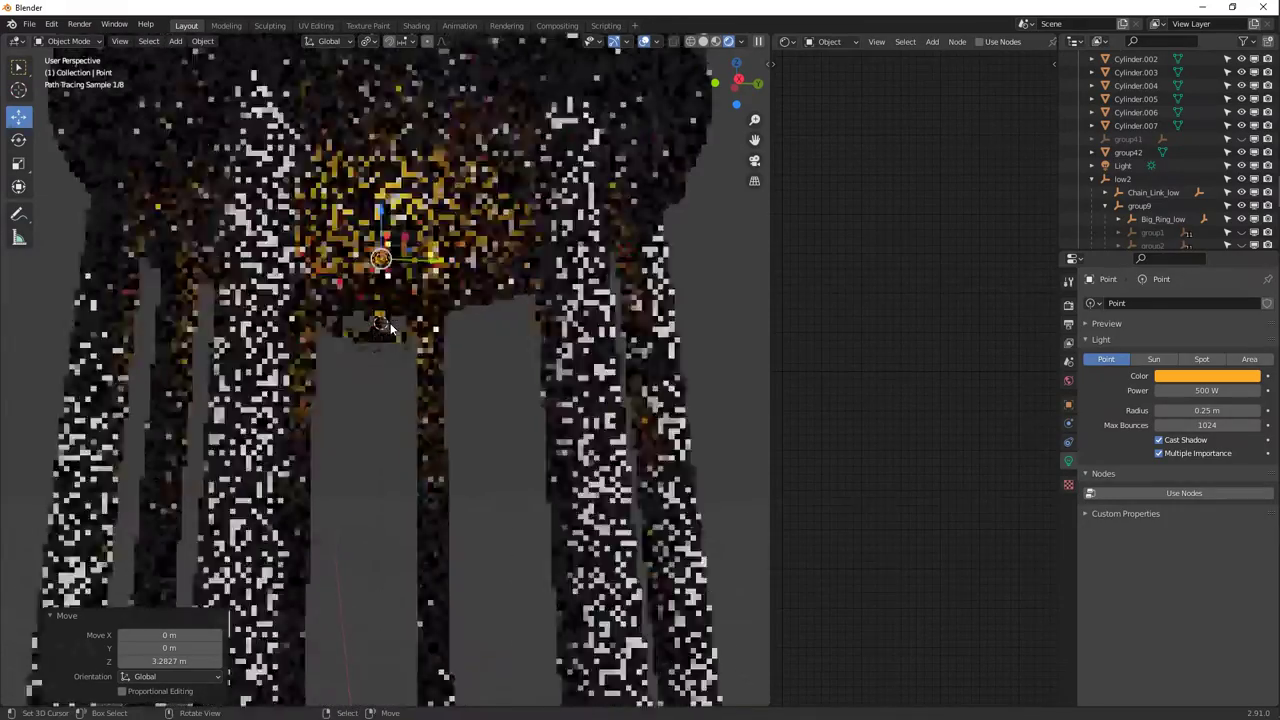
left_click_drag(436, 263, 356, 283)
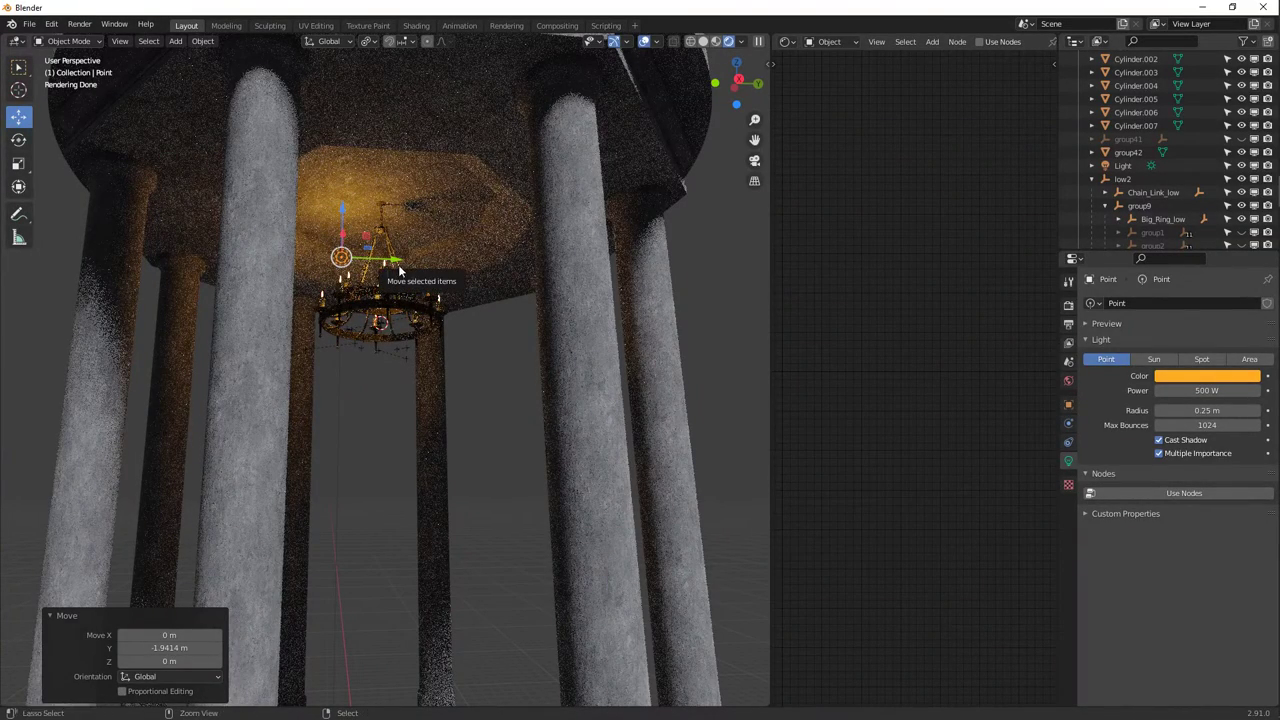
key("ctrl+z")
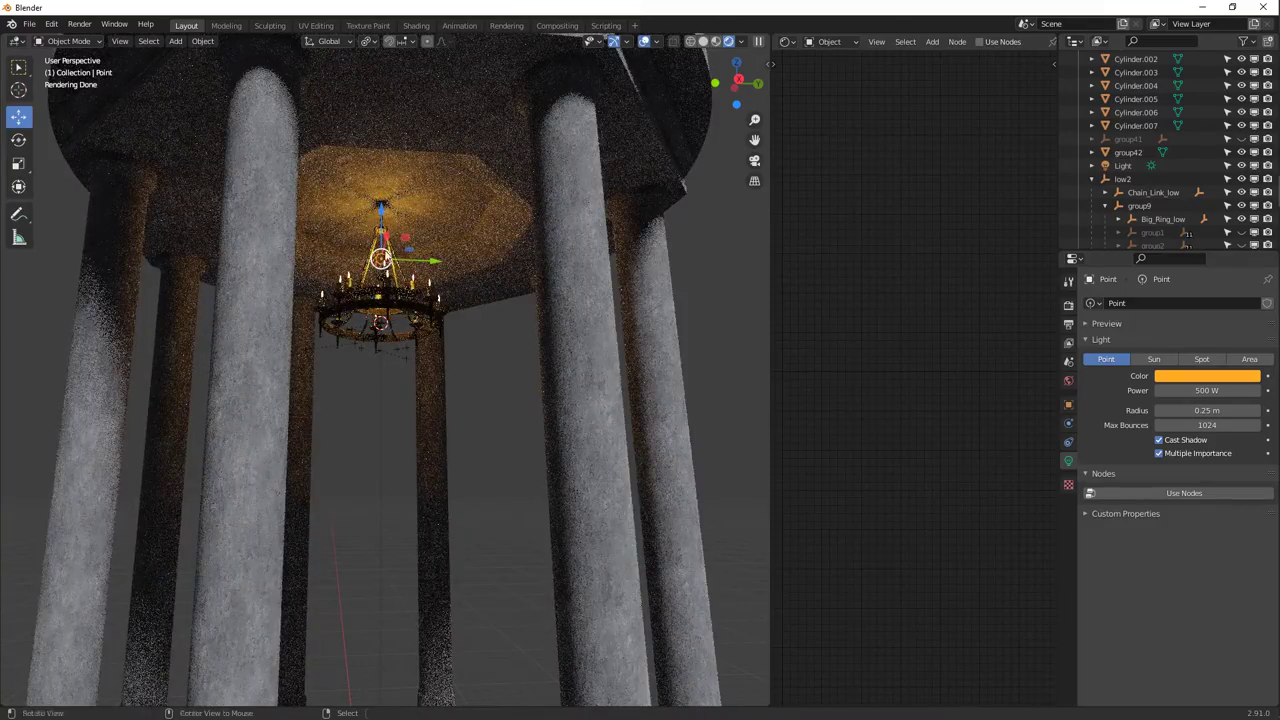
Move the sun light from the temple floor to a spot outside, beside the dome, about 23.9 m along X and 30.5 m up.
scroll(380, 283, "down", 10)
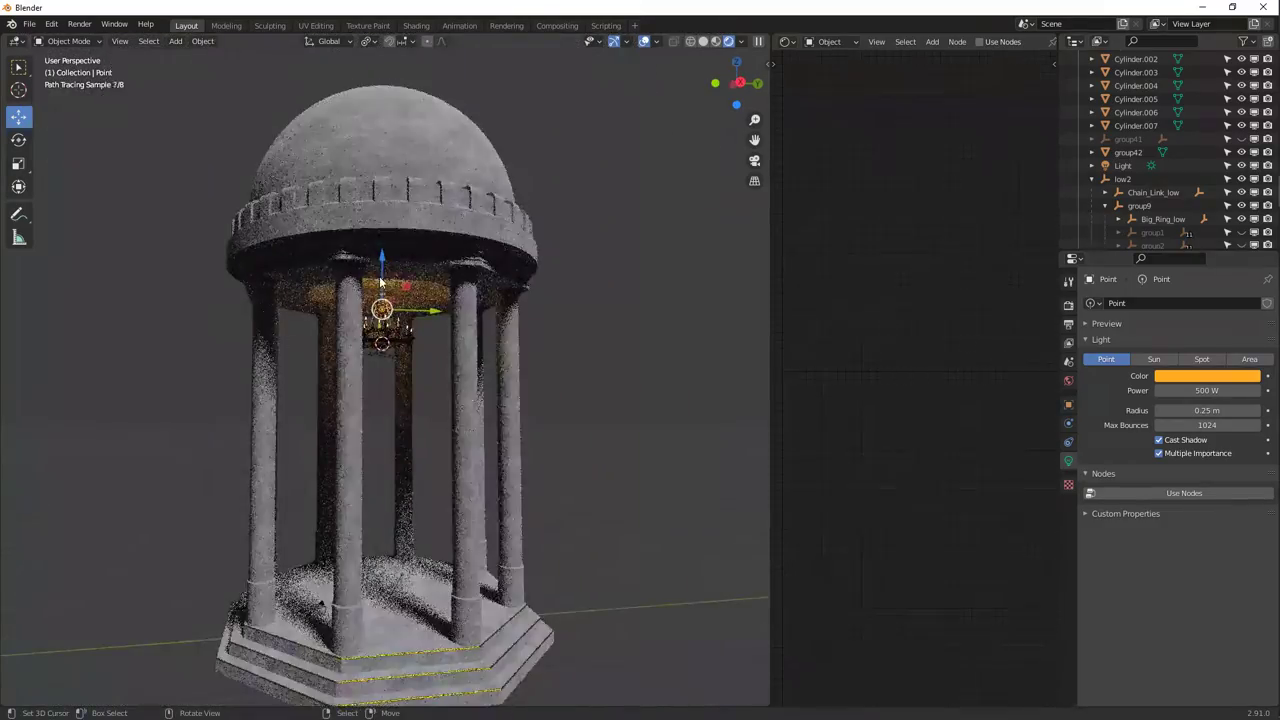
middle_click_drag(408, 432, 475, 570)
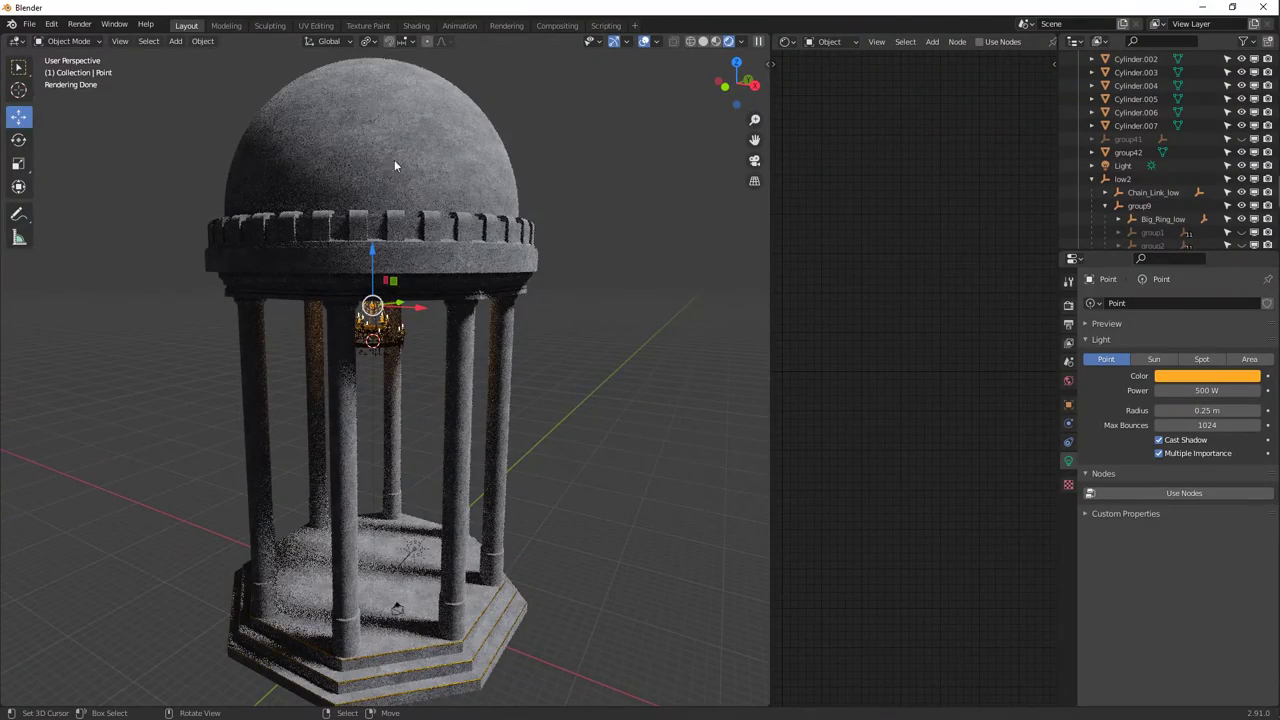
middle_click_drag(452, 331, 524, 447)
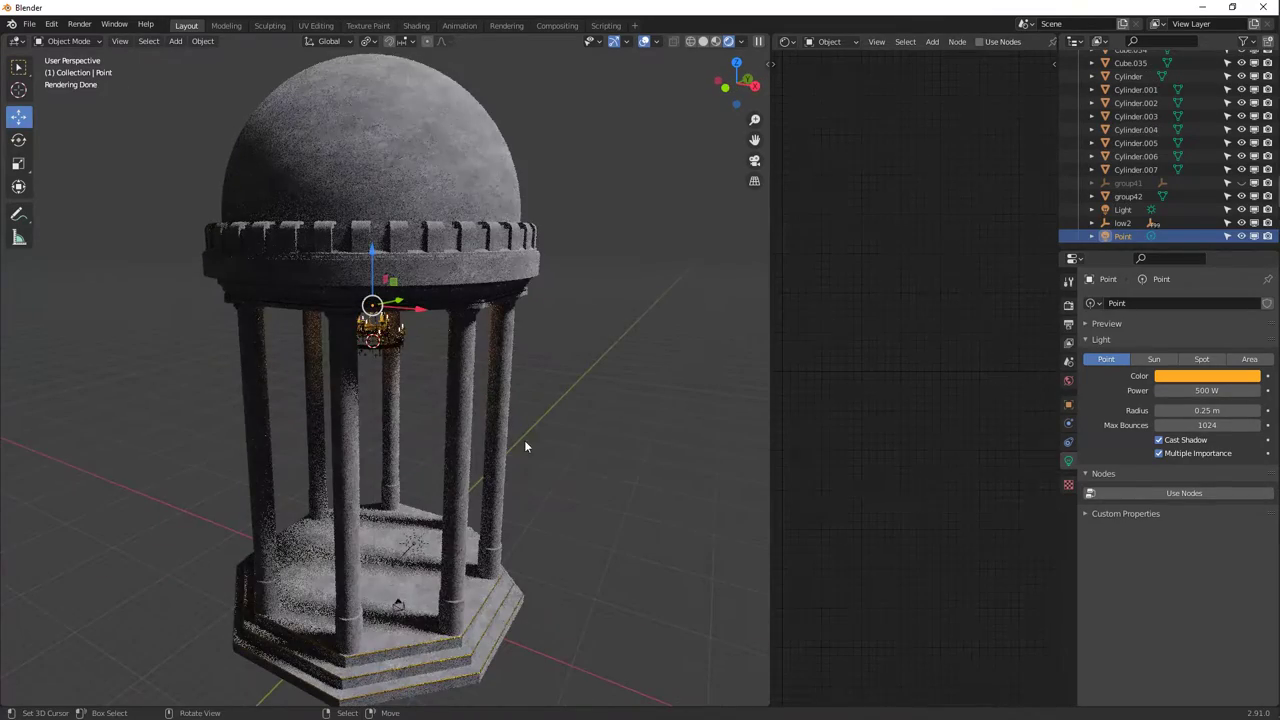
left_click(413, 553)
middle_click_drag(425, 566, 418, 562)
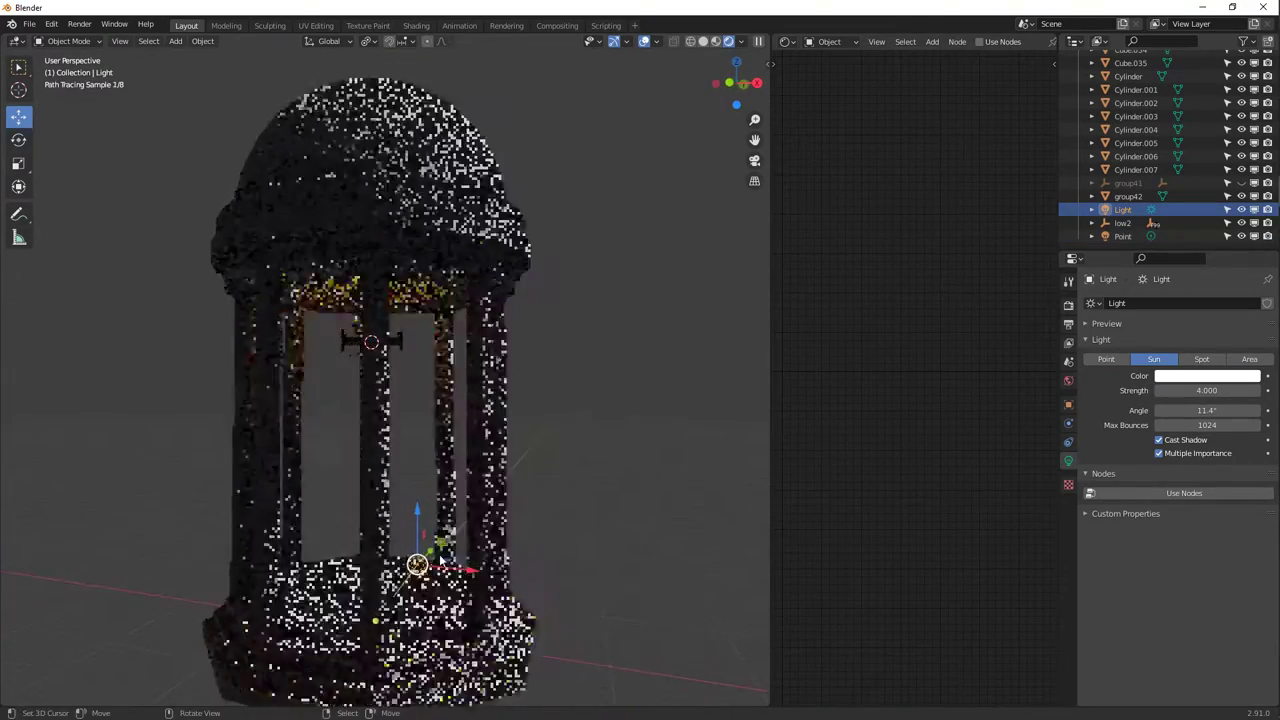
key("g")
left_click(645, 251)
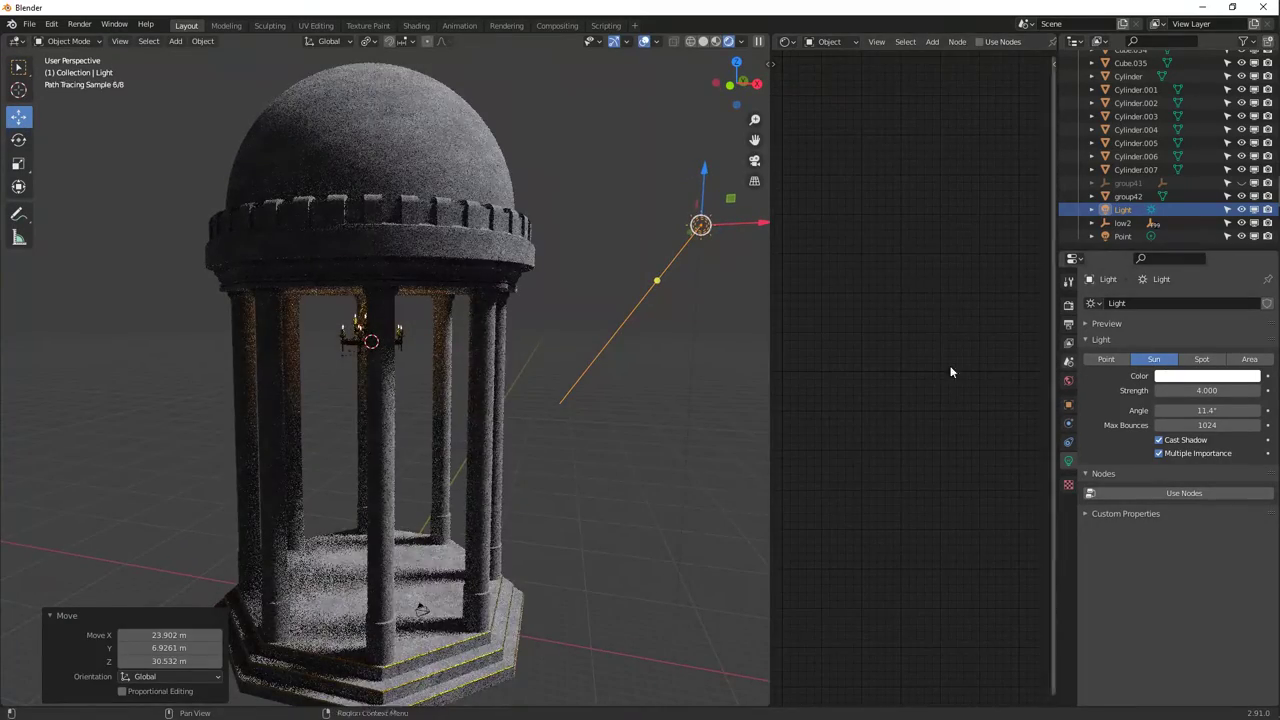
Move the sun light about 44.7 m along negative X to the temple's opposite side and trackball-rotate it about 89.4° and 43°.
mouse_move(651, 329)
middle_mouse_down()
mouse_move(676, 376)
mouse_move(666, 337)
middle_mouse_up()
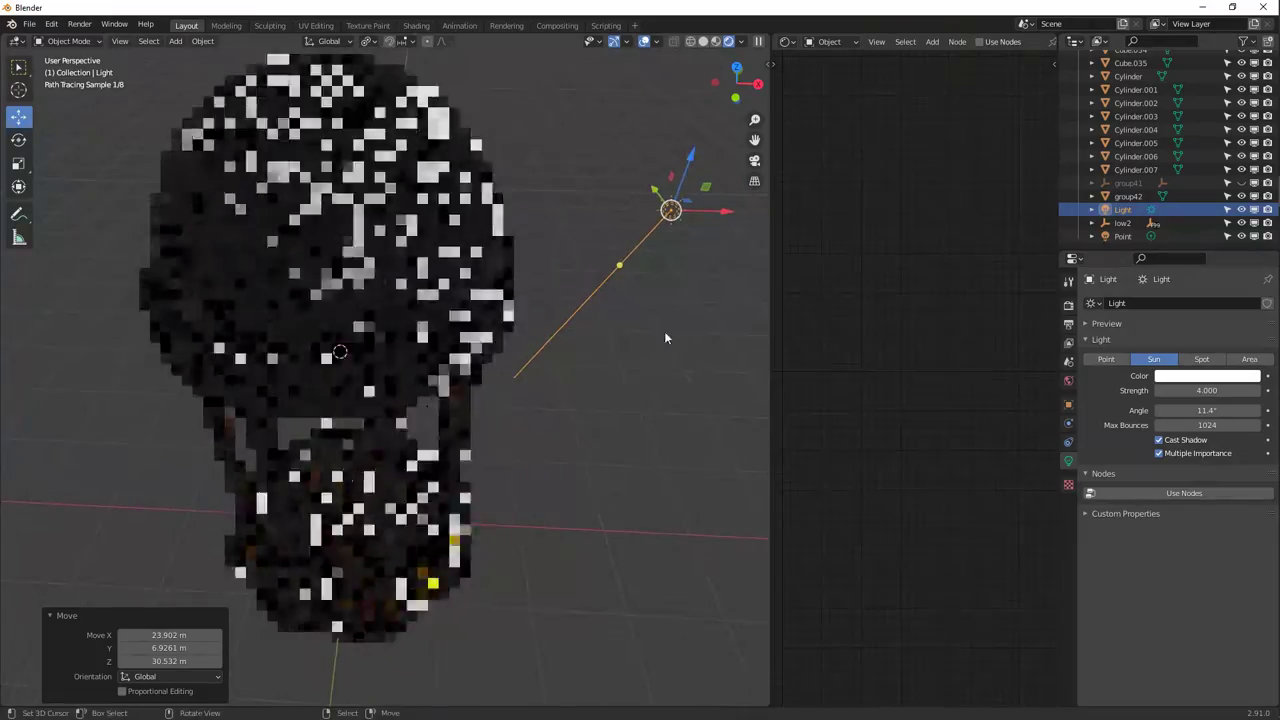
left_click(200, 410)
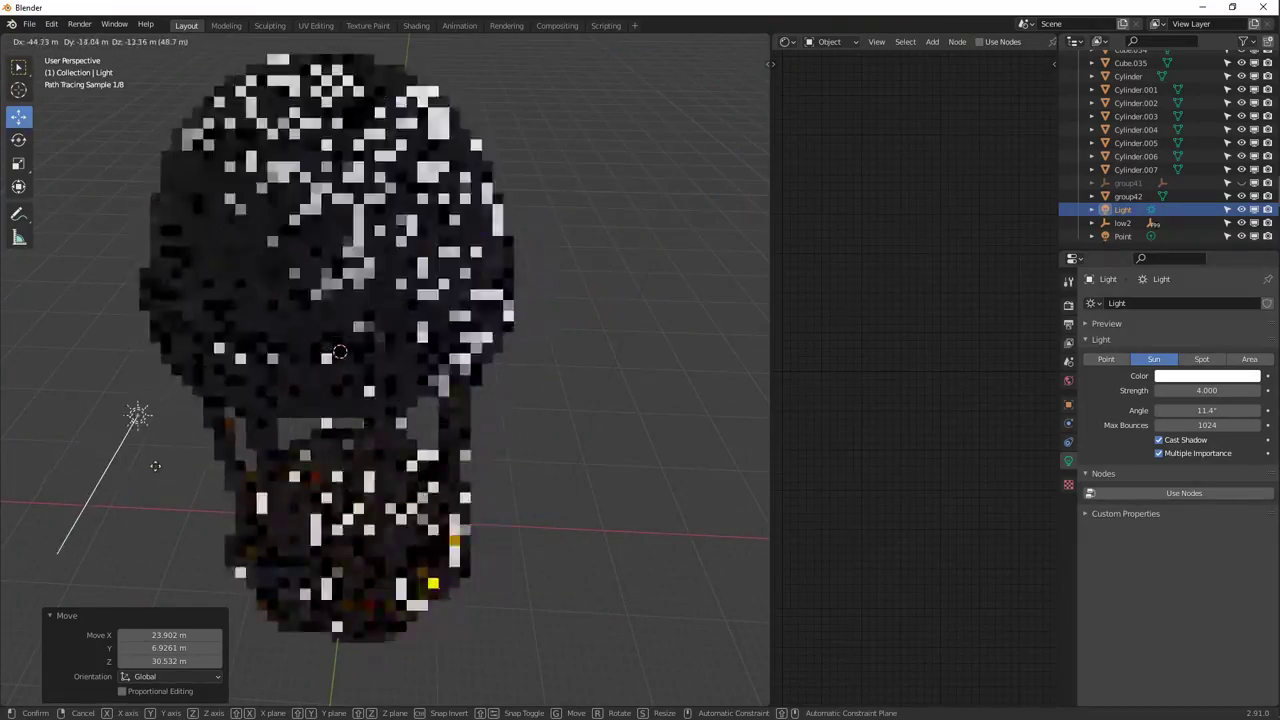
key("r")
key("r")
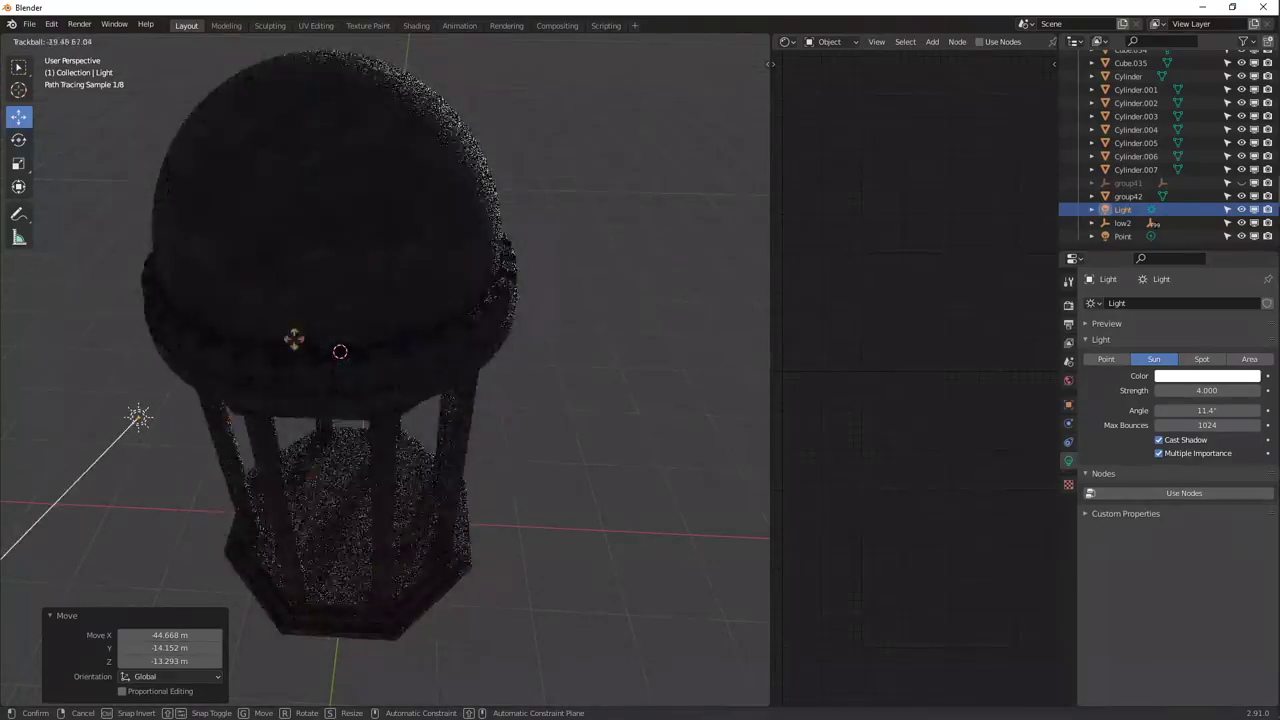
key("Return")
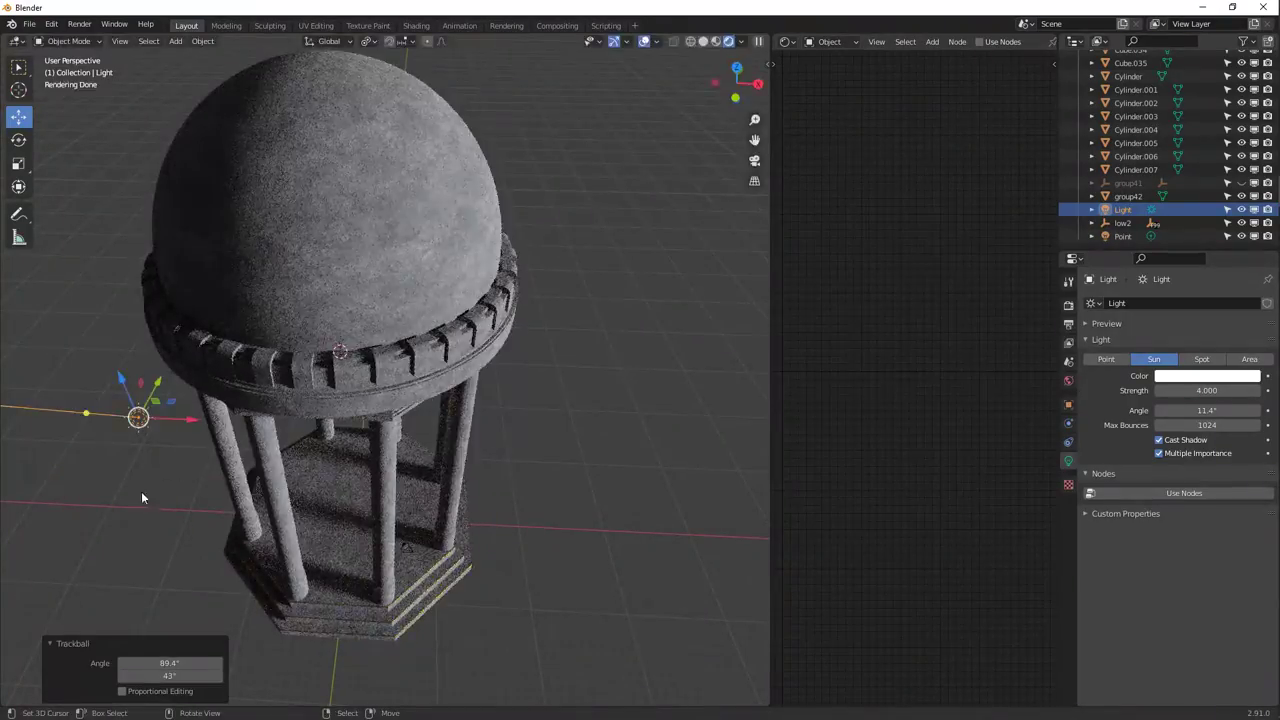
Move the sun light back to the temple's positive X side beside the dome and rotate it about 10.4° around the view axis.
key("g")
left_click(648, 300)
key("r")
left_click(580, 378)
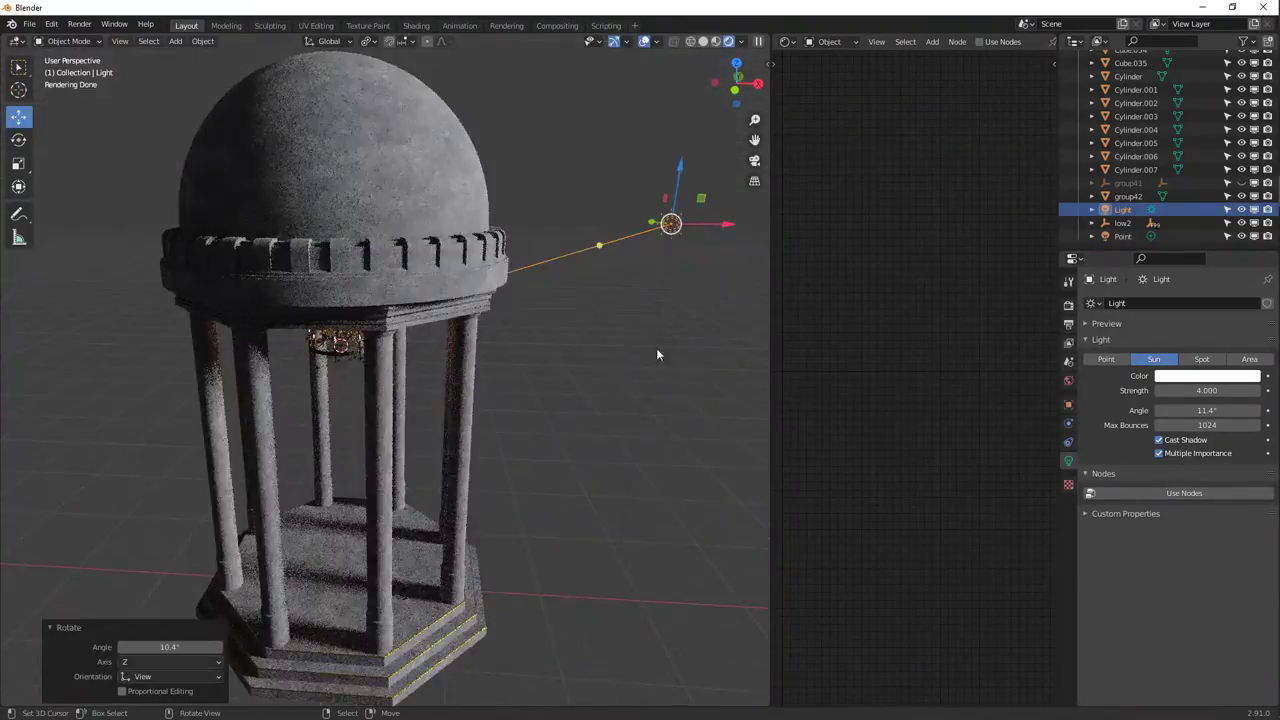
Tint the sun light light blue, readjust it to a pale bluish lavender, and check the temple's lighting from below.
left_click(1200, 375)
left_click(1196, 240)
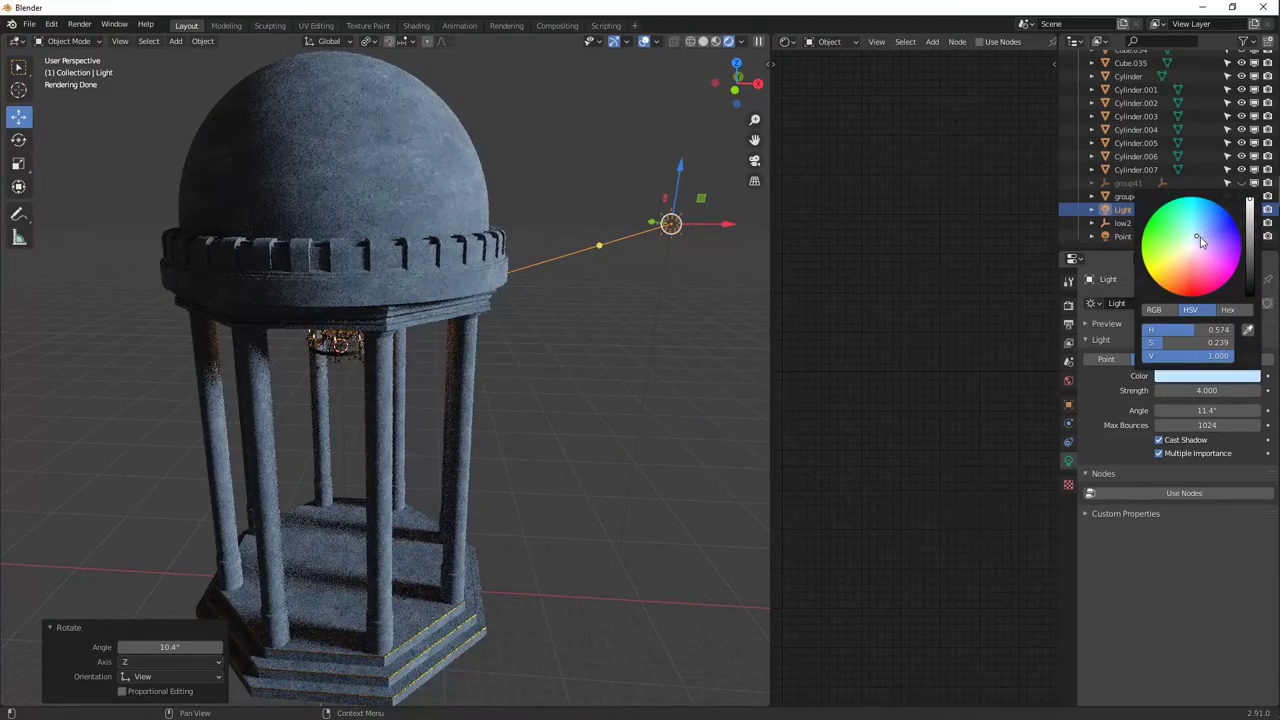
left_click(1201, 242)
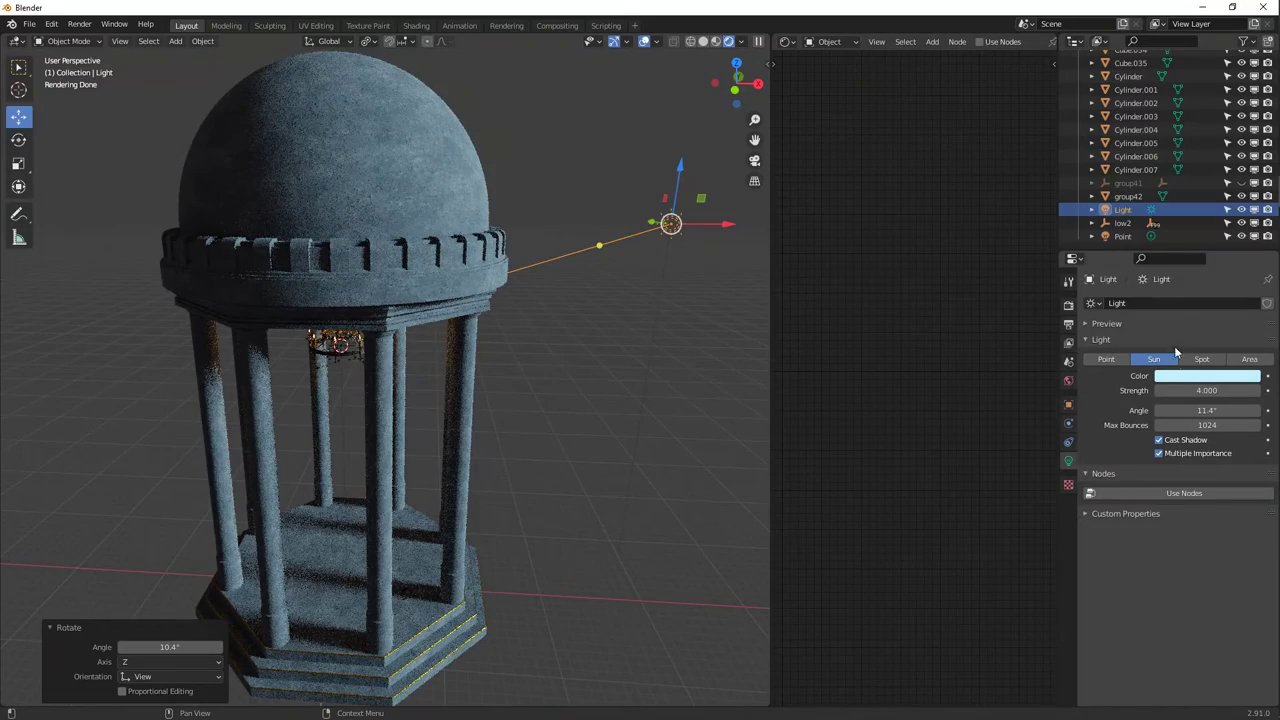
left_click(1200, 375)
left_click(1198, 238)
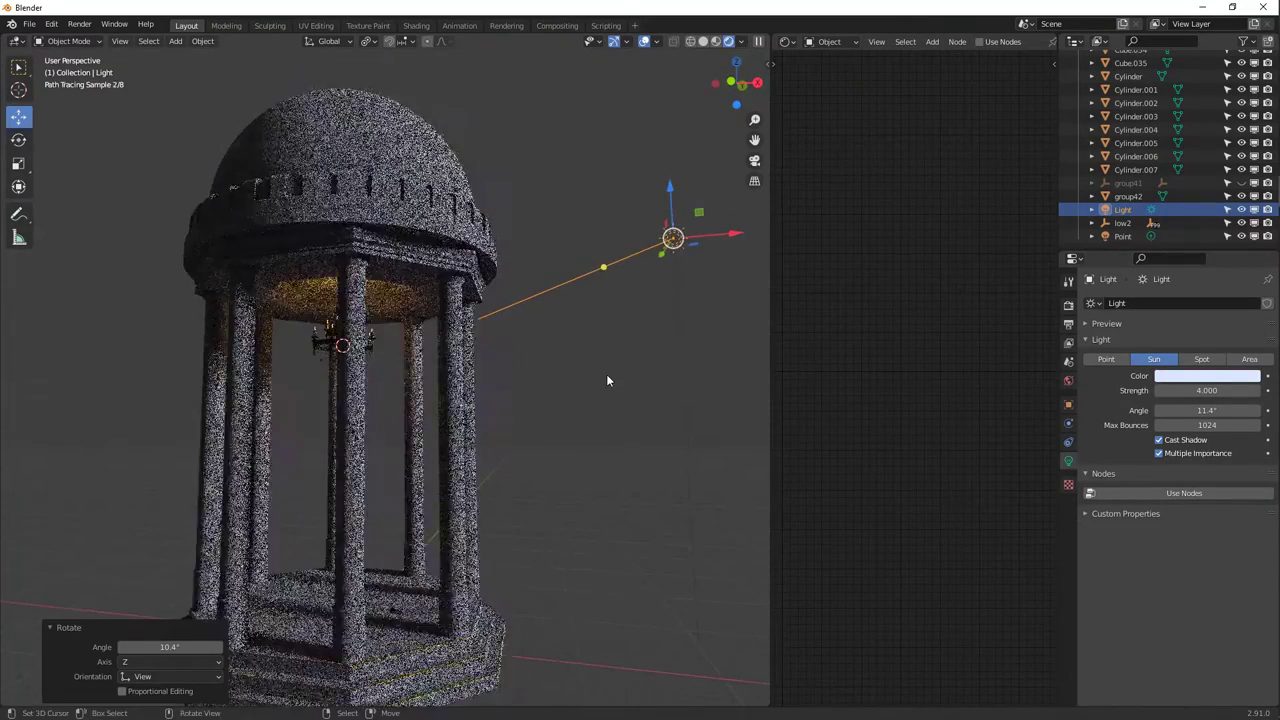
mouse_move(557, 394)
middle_mouse_down()
mouse_move(603, 340)
mouse_move(591, 343)
middle_mouse_up()
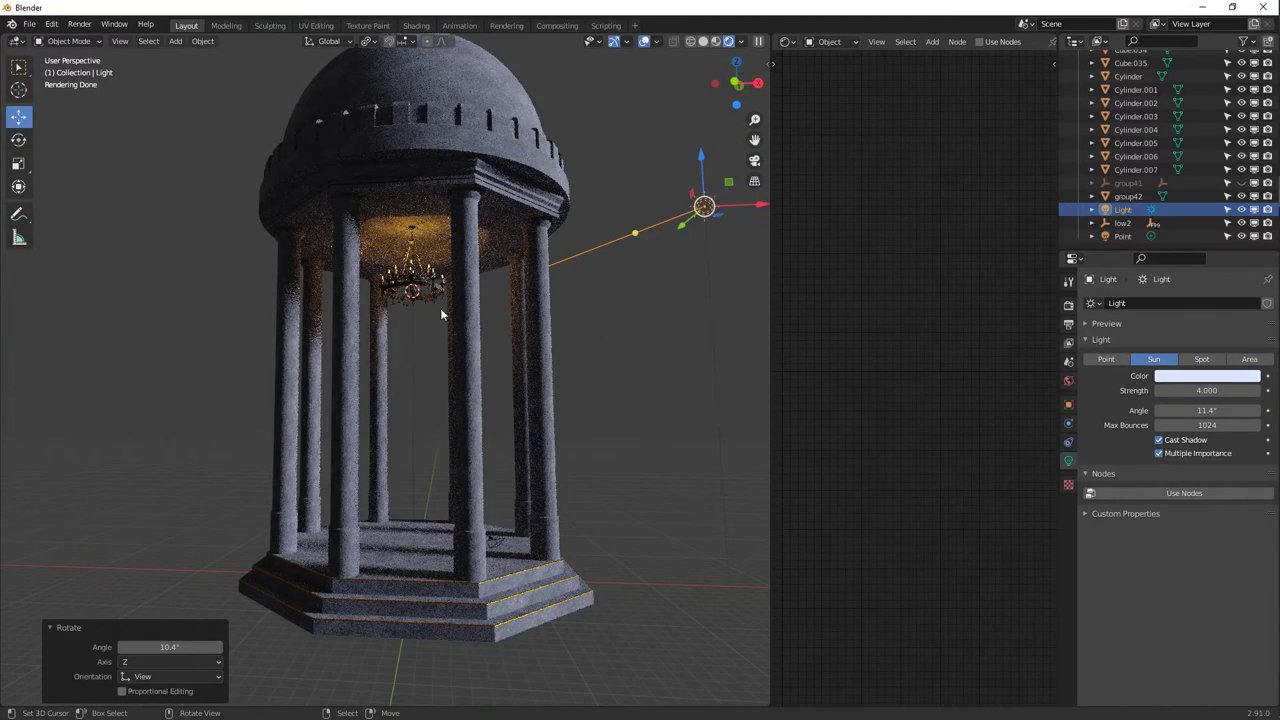
Make a linked duplicate of the point light above the chandelier and place it about 12.7 m lower along Z.
left_click(414, 266)
middle_click_drag(414, 266, 440, 280)
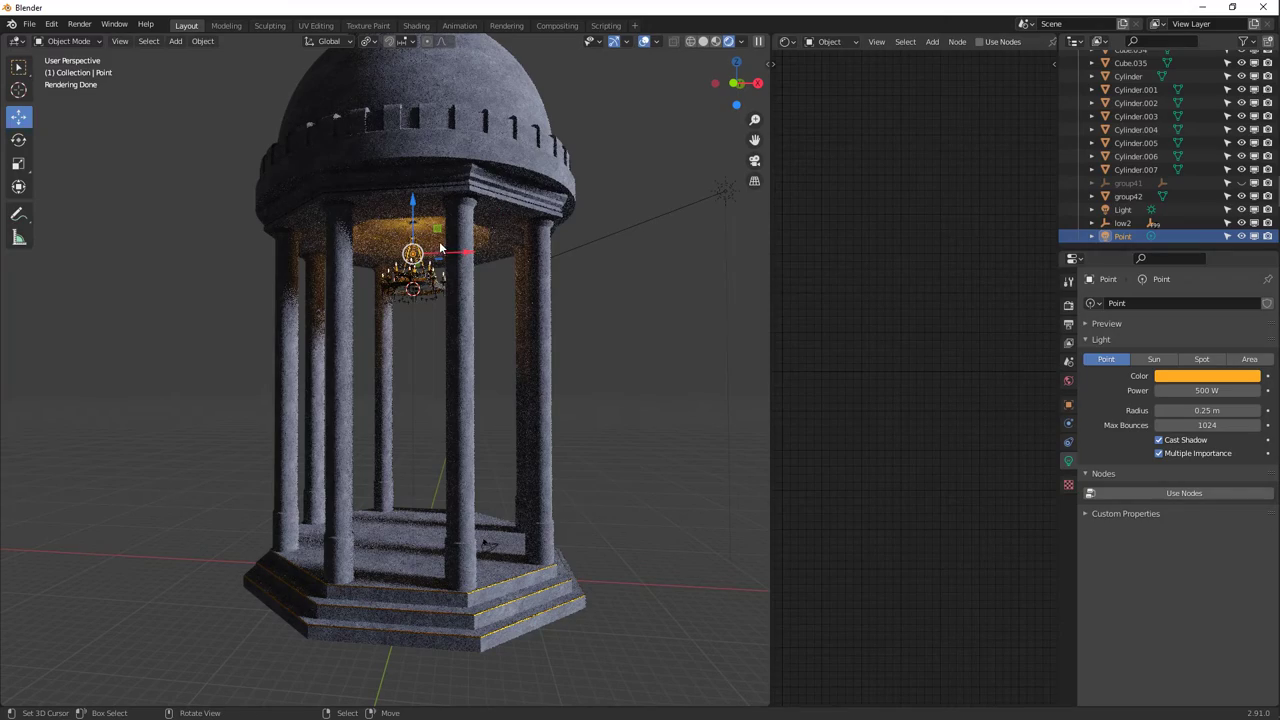
key("alt+d")
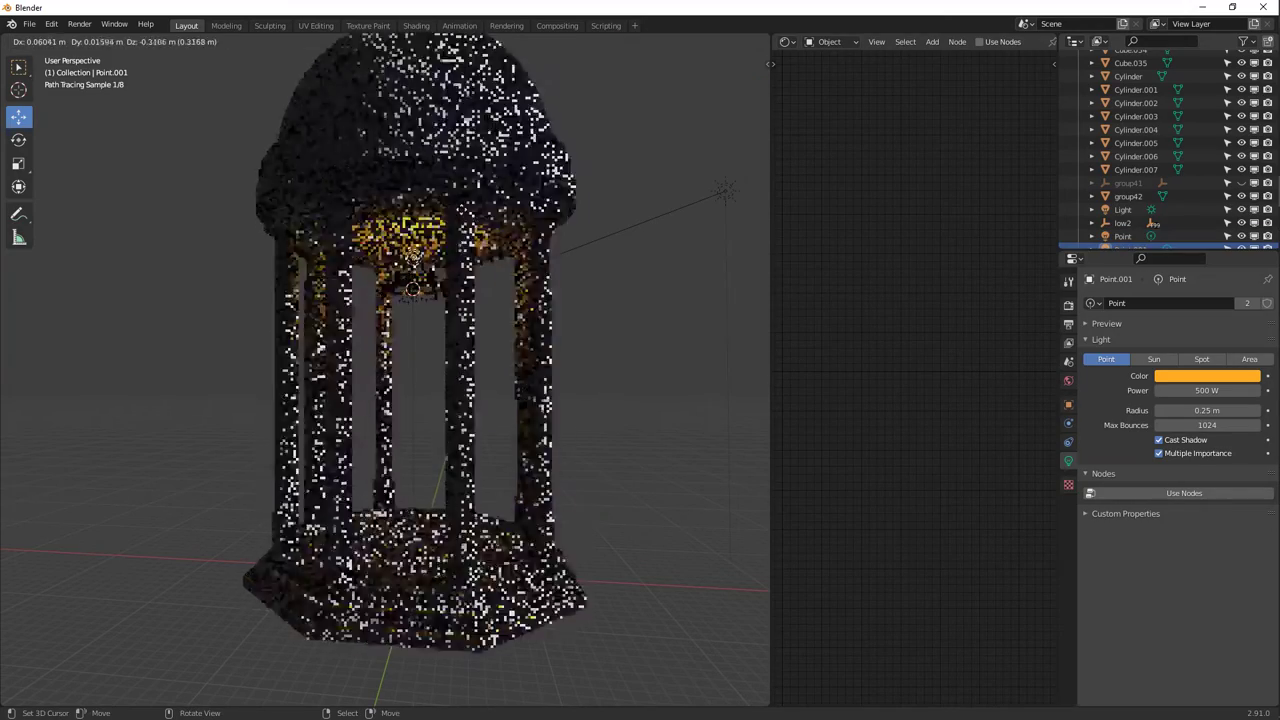
key("z")
left_click(494, 363)
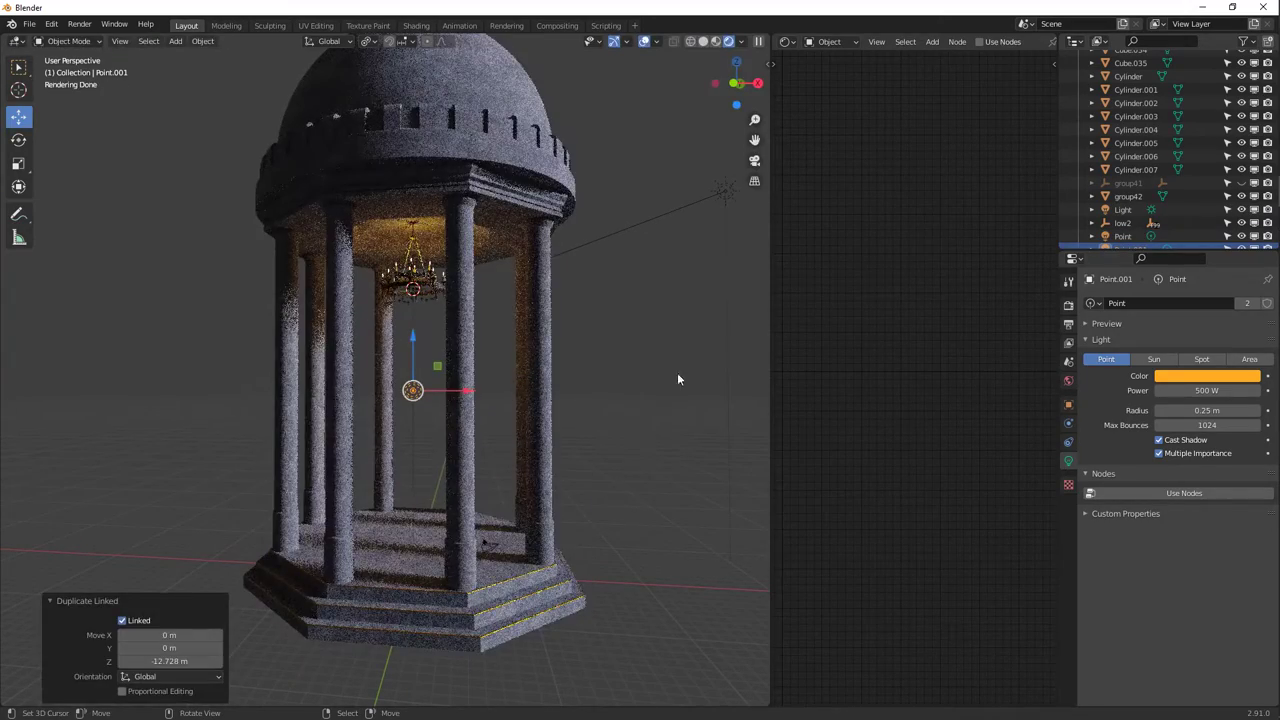
Set the linked point lights' power to 800 W and check the temple's lighting from several sides.
left_click_drag(1180, 390, 1185, 385)
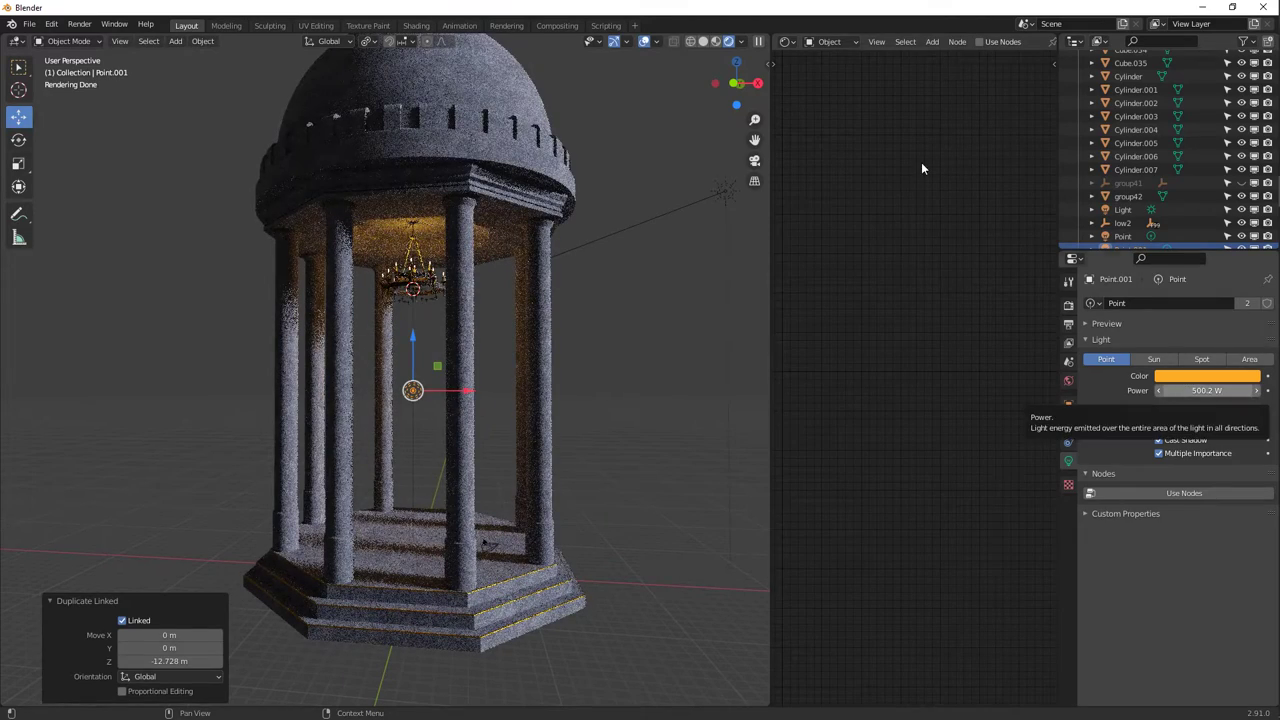
left_click(1185, 390)
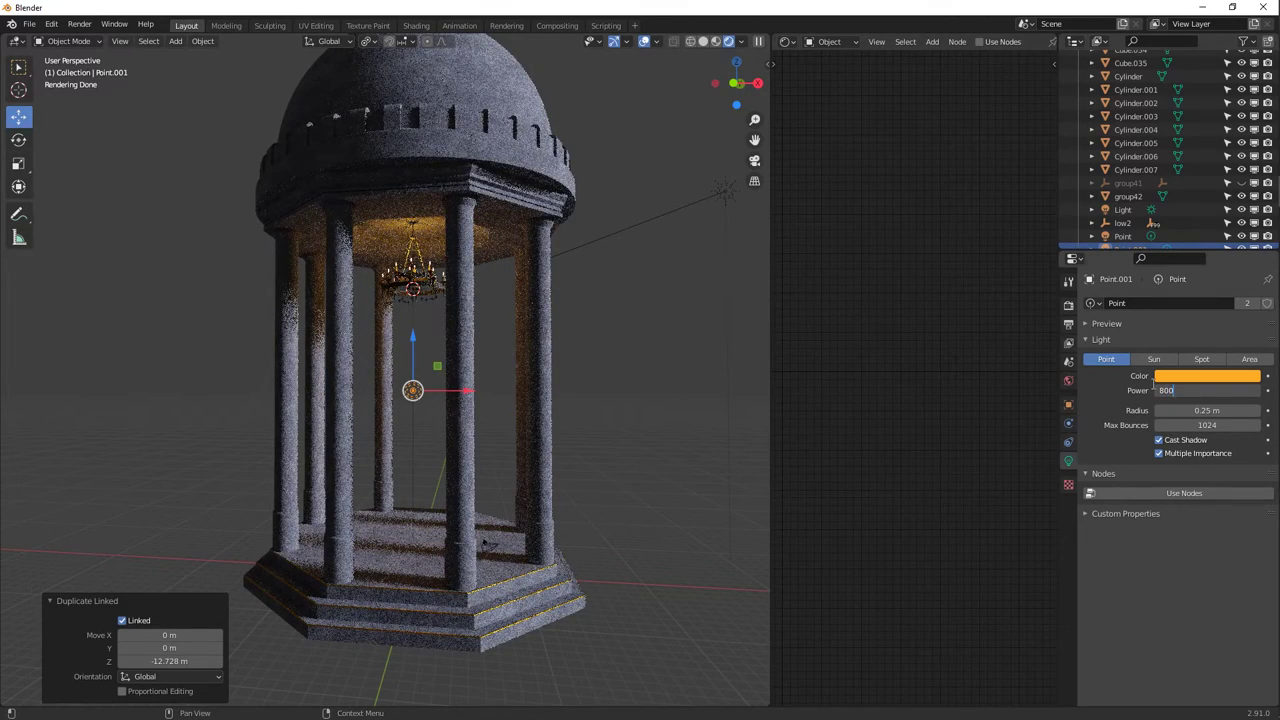
key("Return")
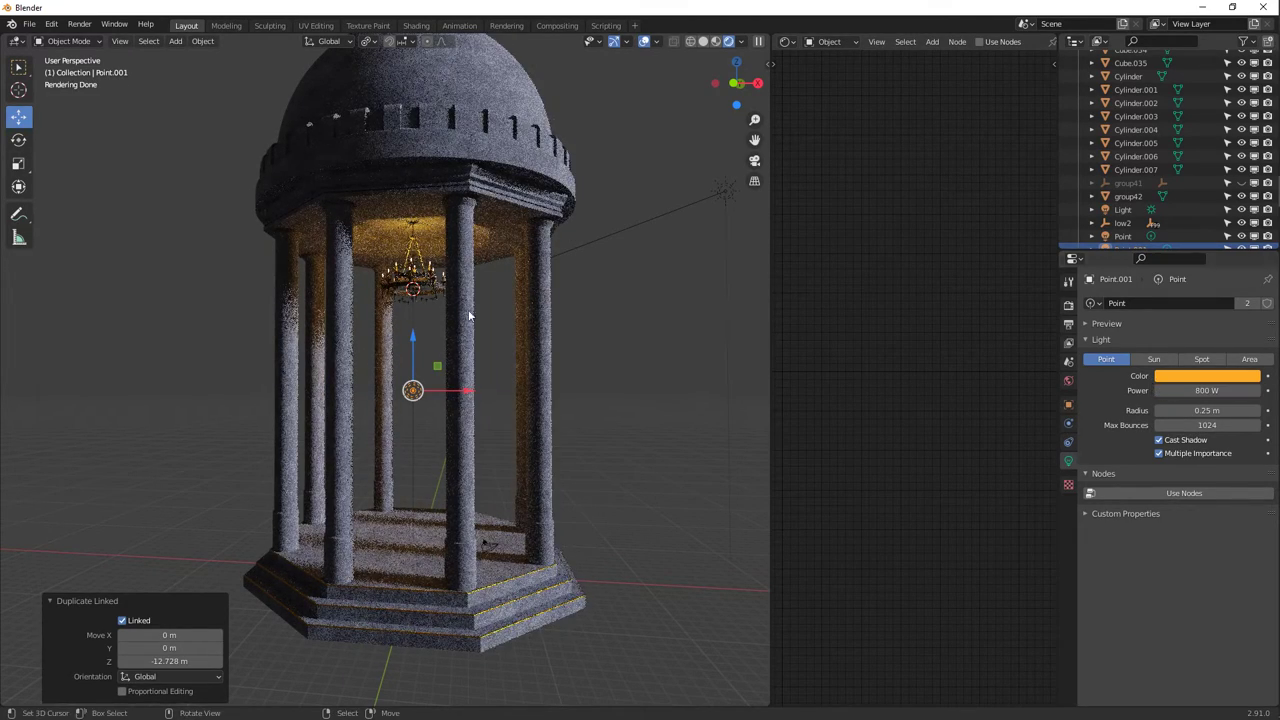
left_click(415, 255)
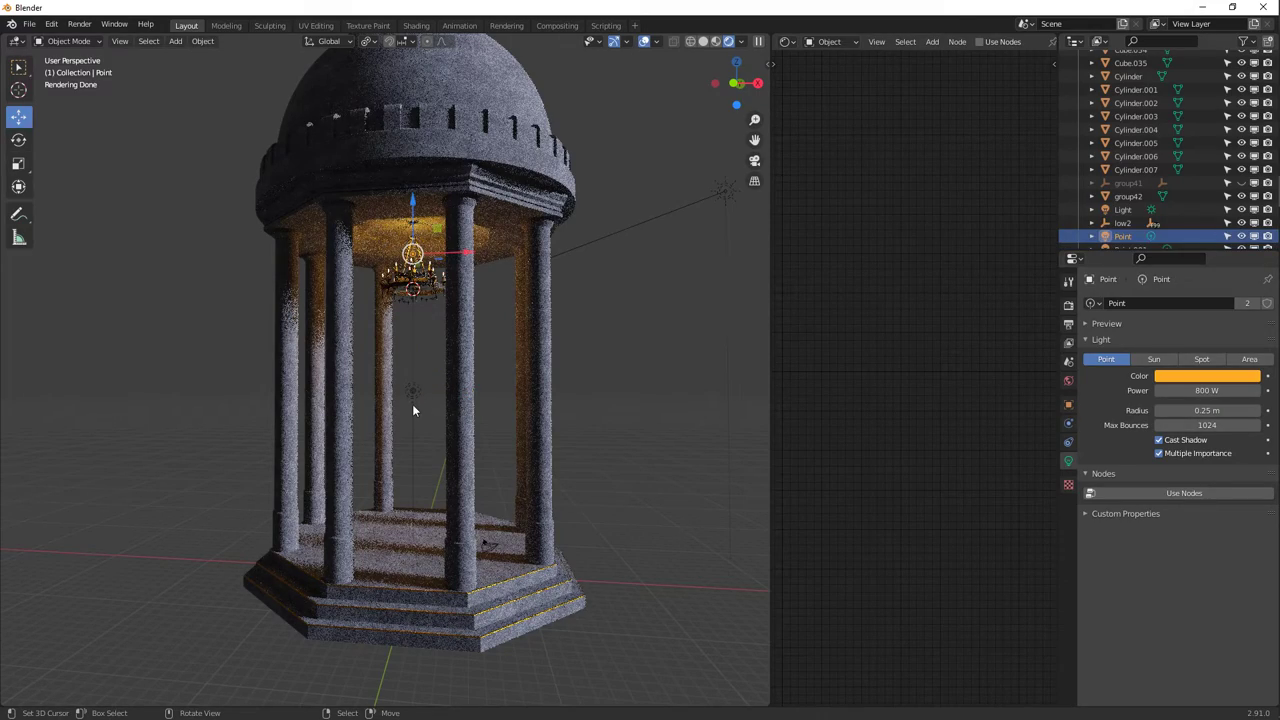
left_click(415, 392)
middle_click_drag(412, 414, 356, 448)
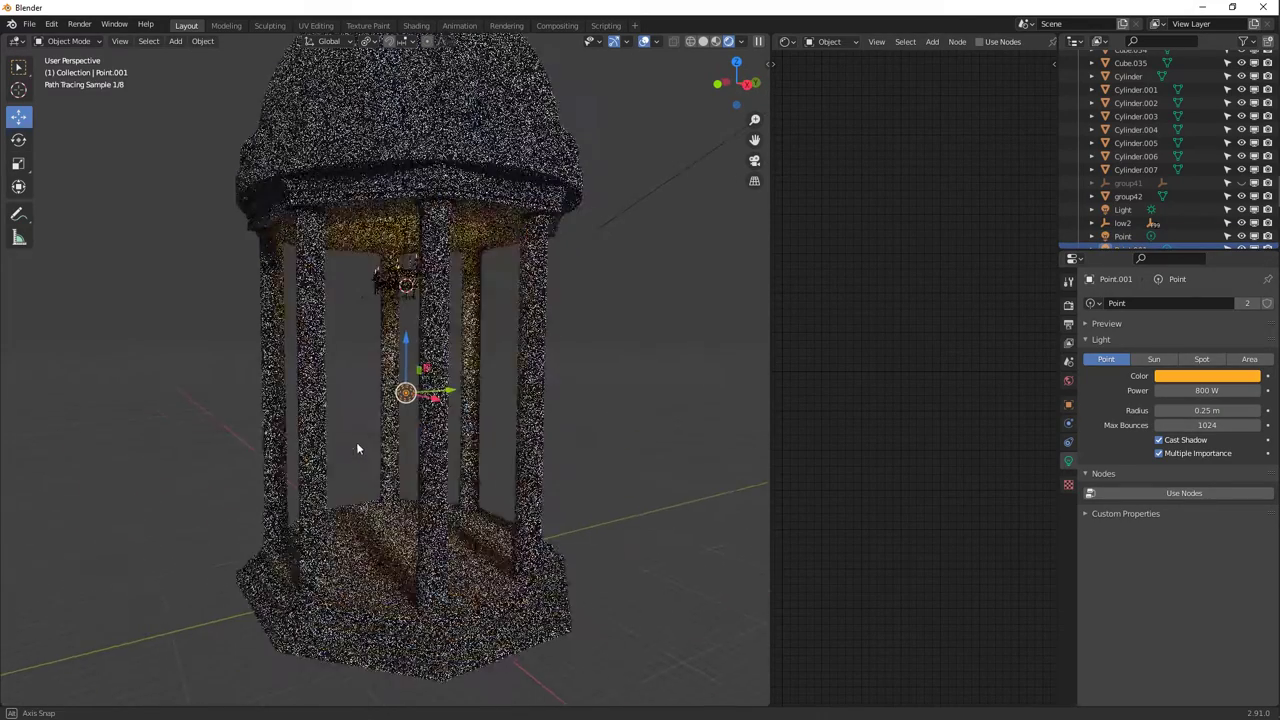
middle_click_drag(389, 497, 423, 500)
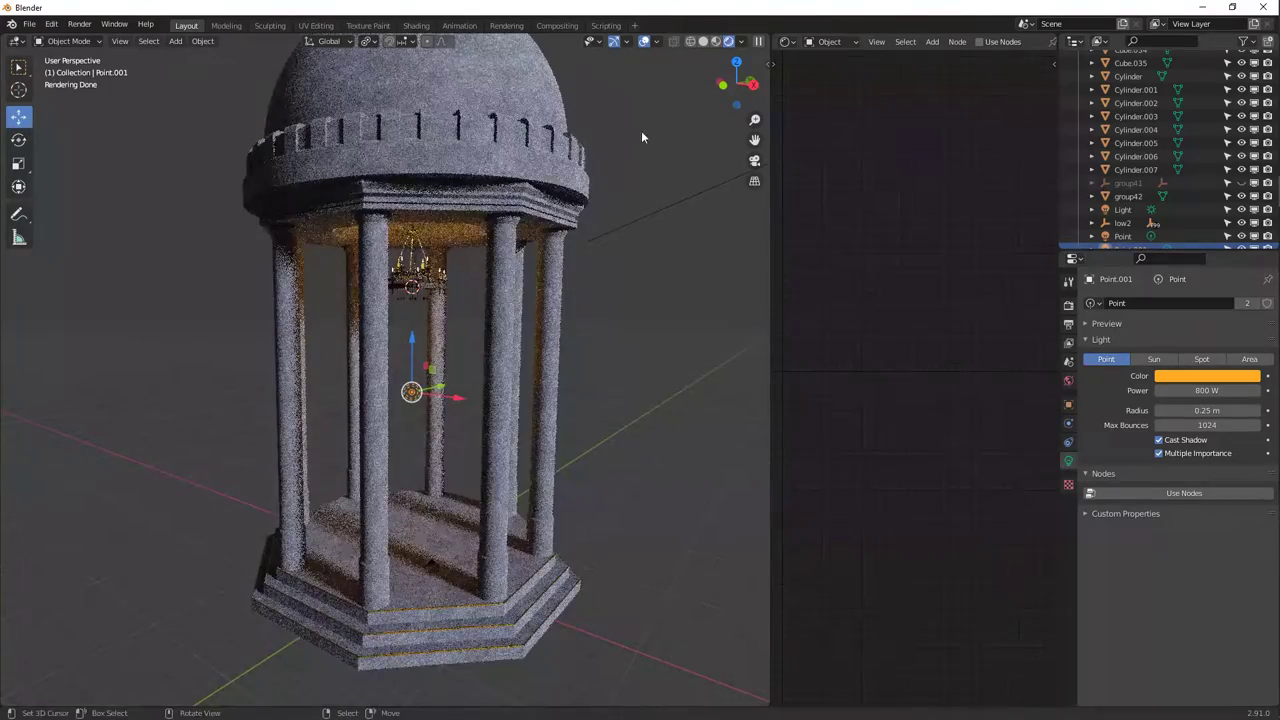
mouse_move(452, 258)
middle_mouse_down()
mouse_move(456, 332)
mouse_move(432, 285)
middle_mouse_up()
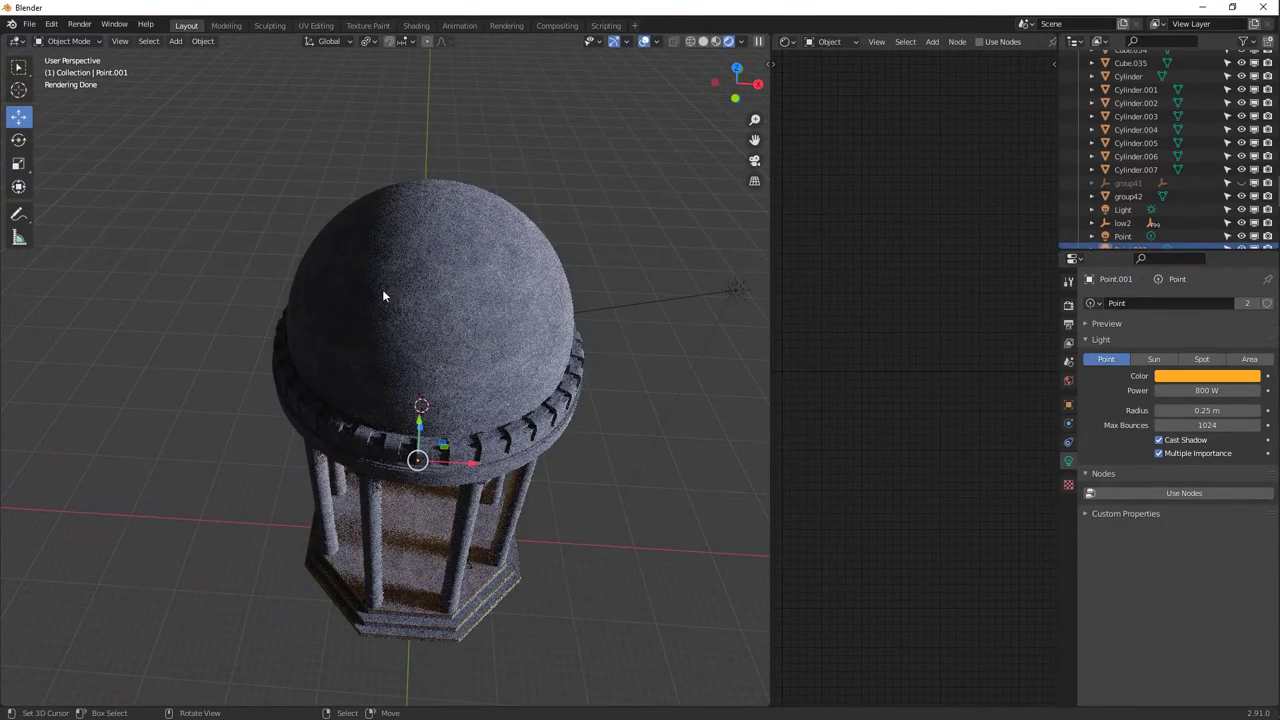
Select the dome and snap the 3D cursor to its origin, ending in the front orthographic view.
left_click(383, 291)
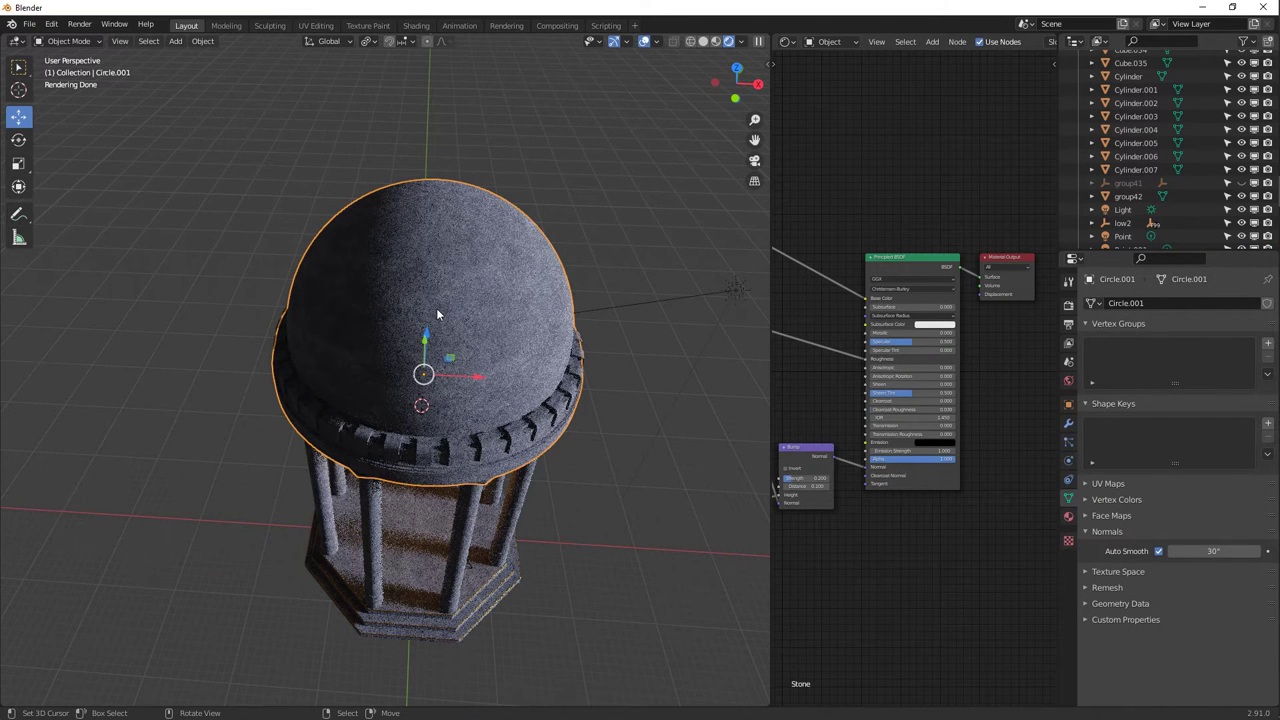
key("KP_1")
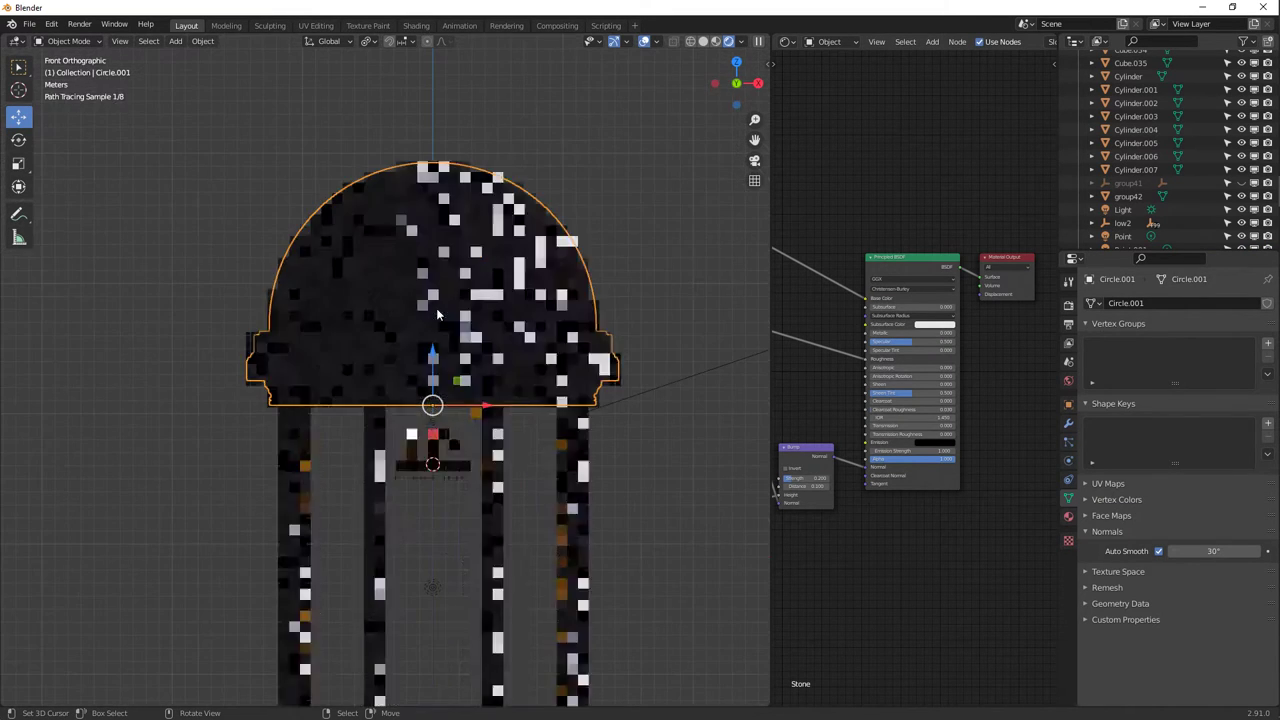
scroll(436, 308, "up", 4)
middle_click_drag(489, 288, 410, 278, "shift")
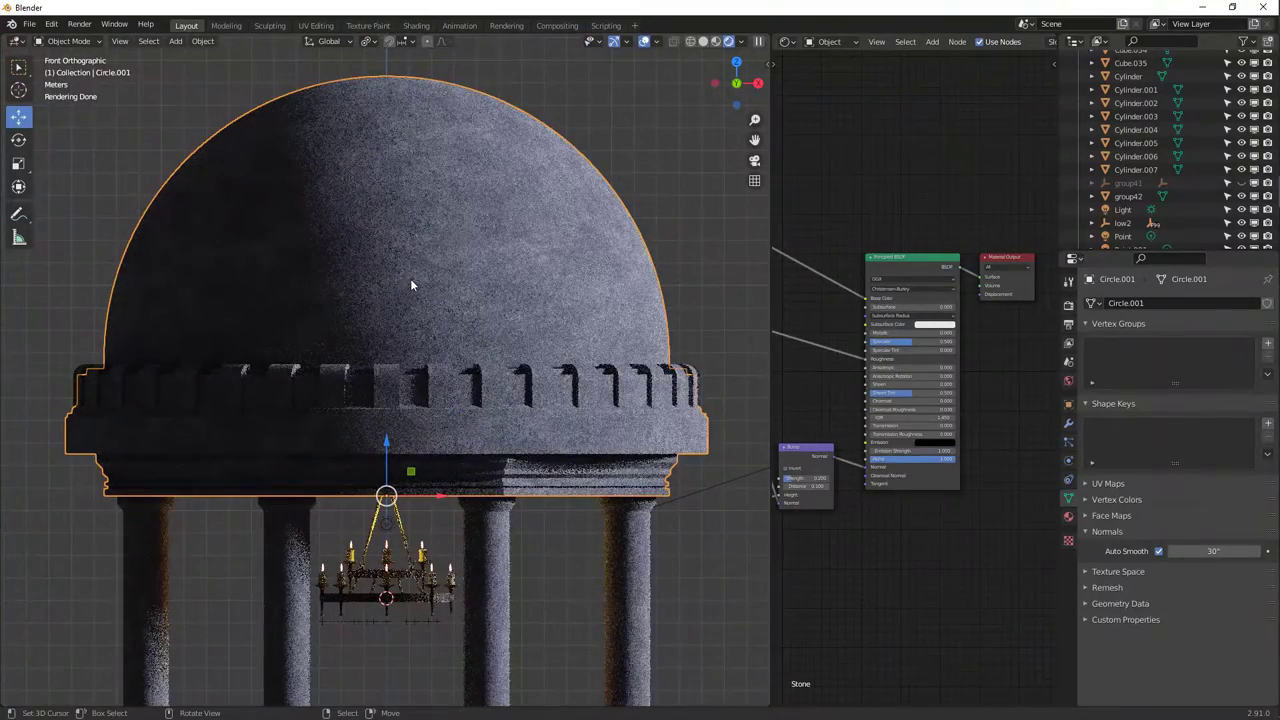
key("grave")
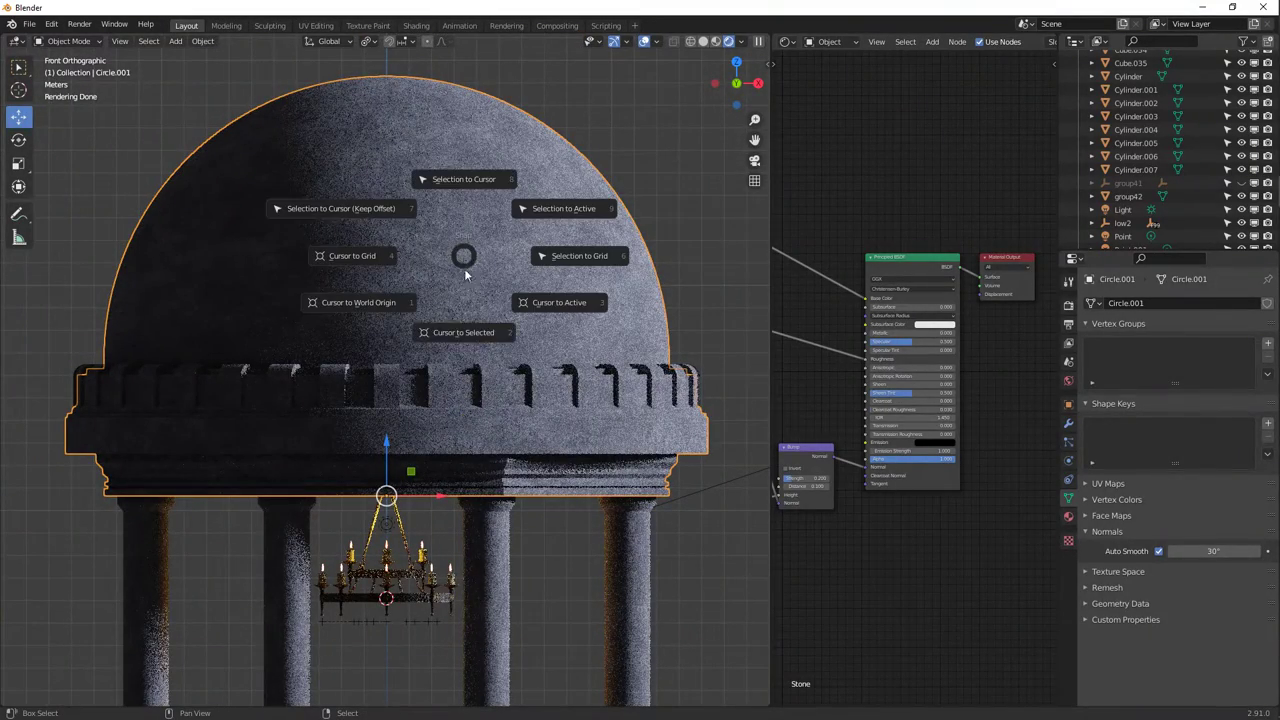
key("Escape")
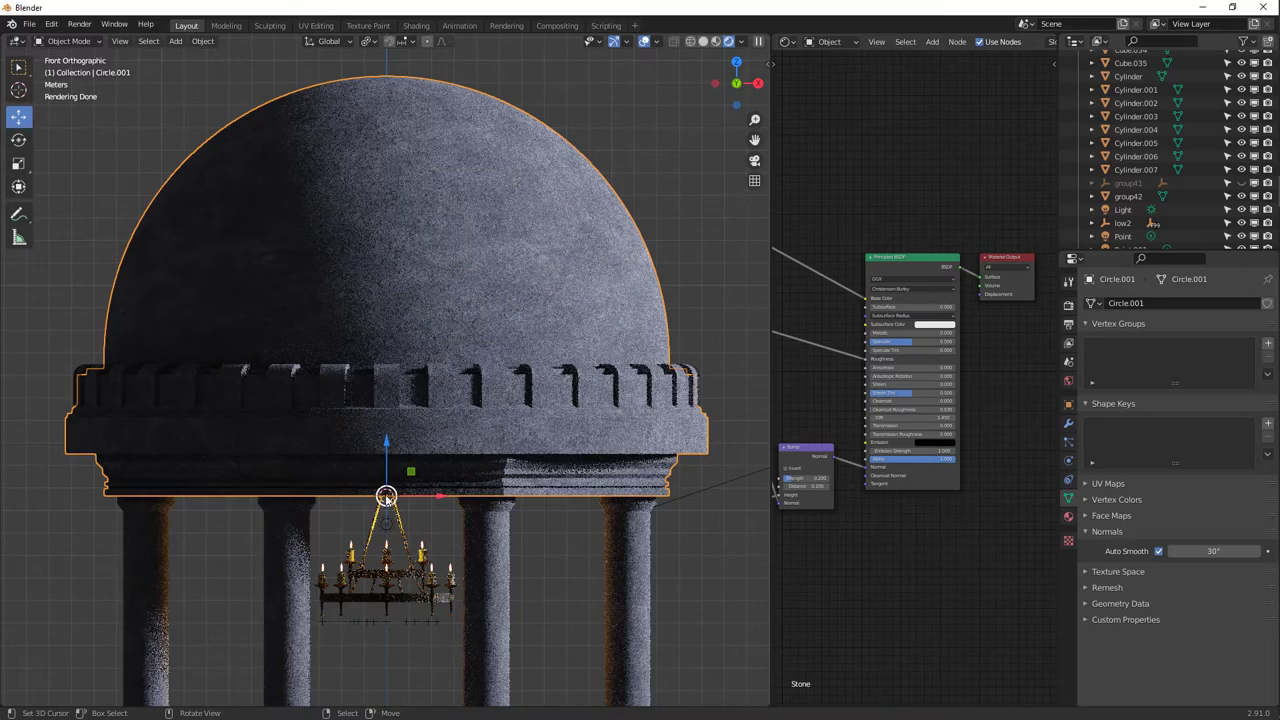
middle_click_drag(407, 502, 385, 416)
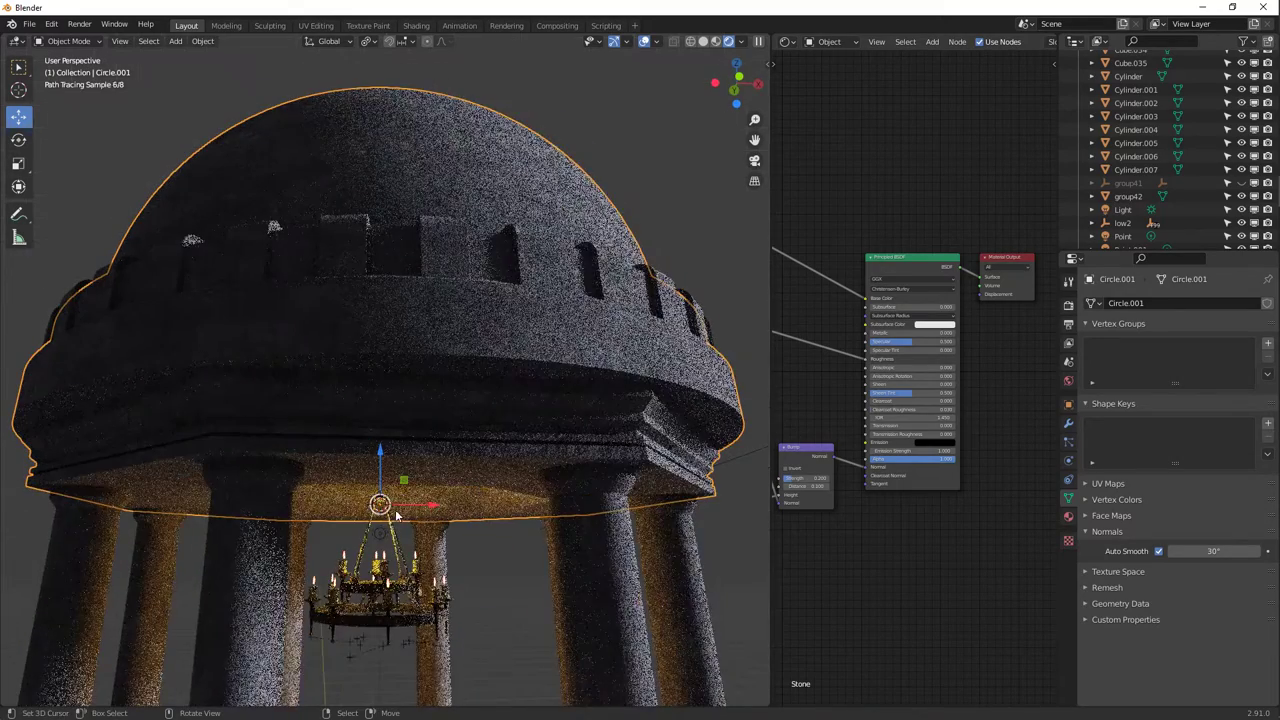
key("KP_1")
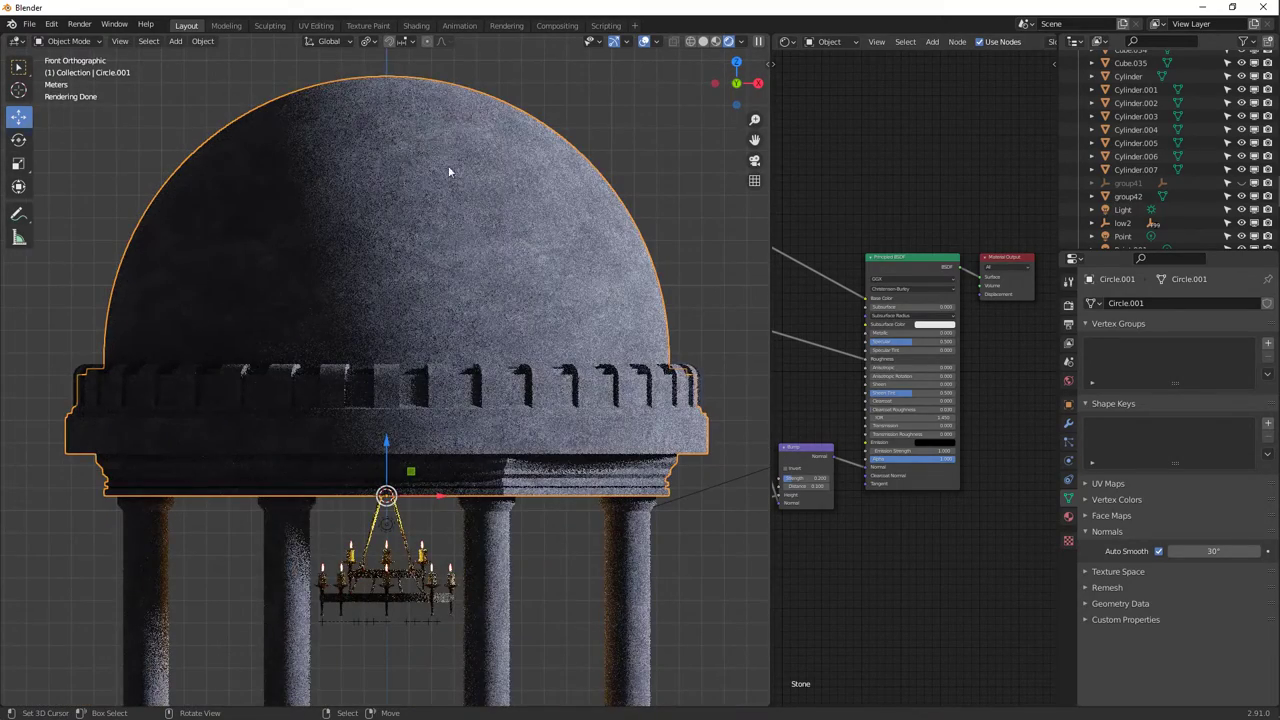
Add a Bezier curve at the 3D cursor and move it beside the dome, about 14.3 m along negative X and 6.8 m up.
key("shift+a")
mouse_move(441, 63)
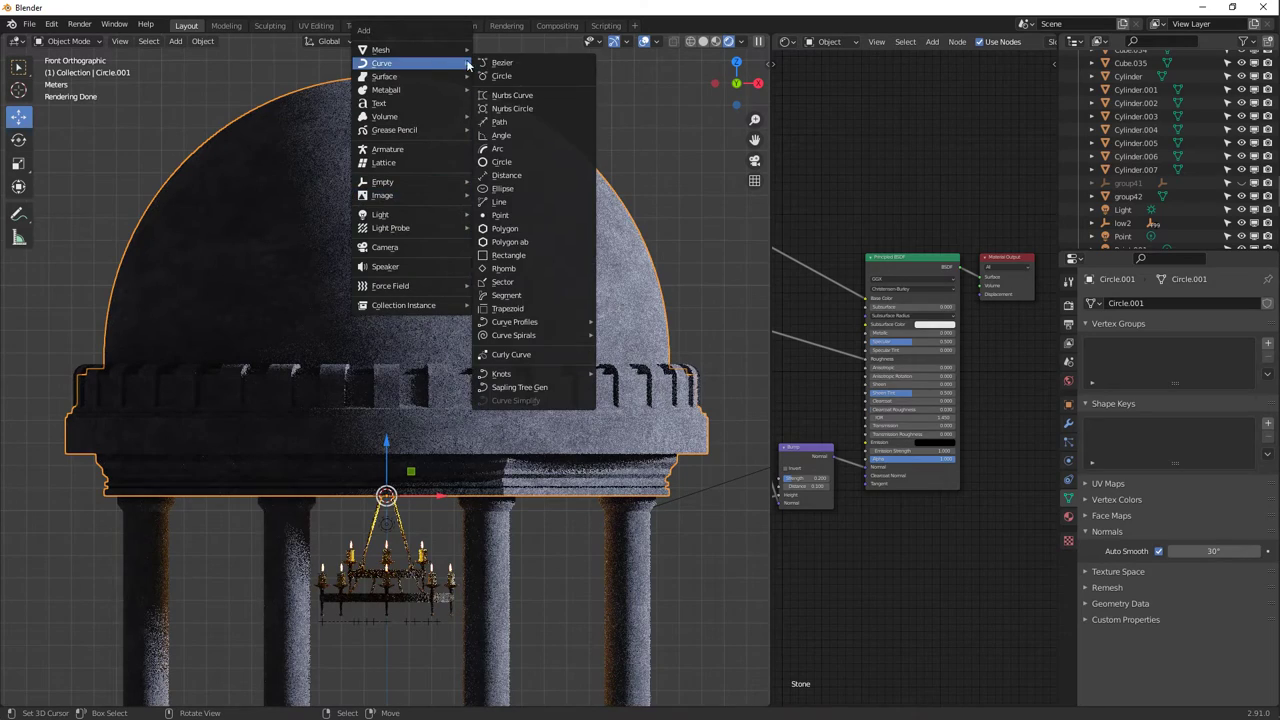
left_click(508, 64)
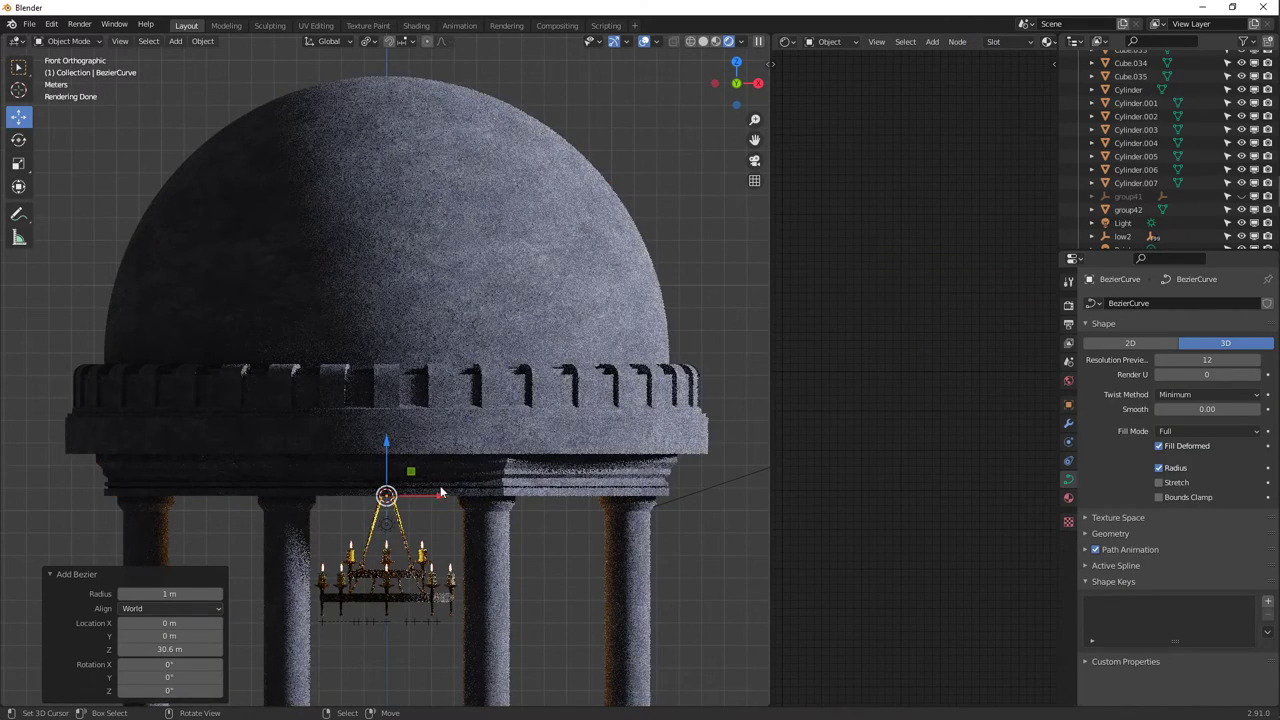
key("g")
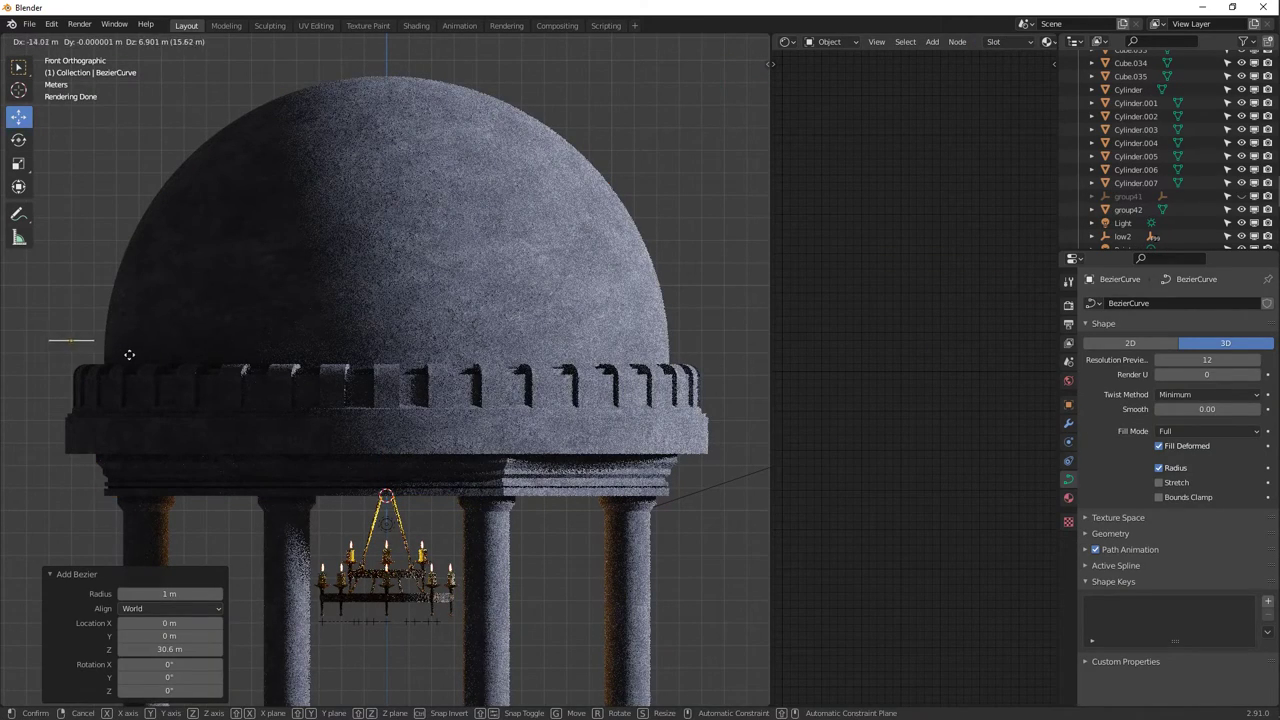
left_click(129, 354)
mouse_move(129, 354)
middle_mouse_down()
mouse_move(126, 371)
mouse_move(193, 373)
mouse_move(138, 364)
middle_mouse_up()
scroll(131, 356, "up", 5)
key("KP_1")
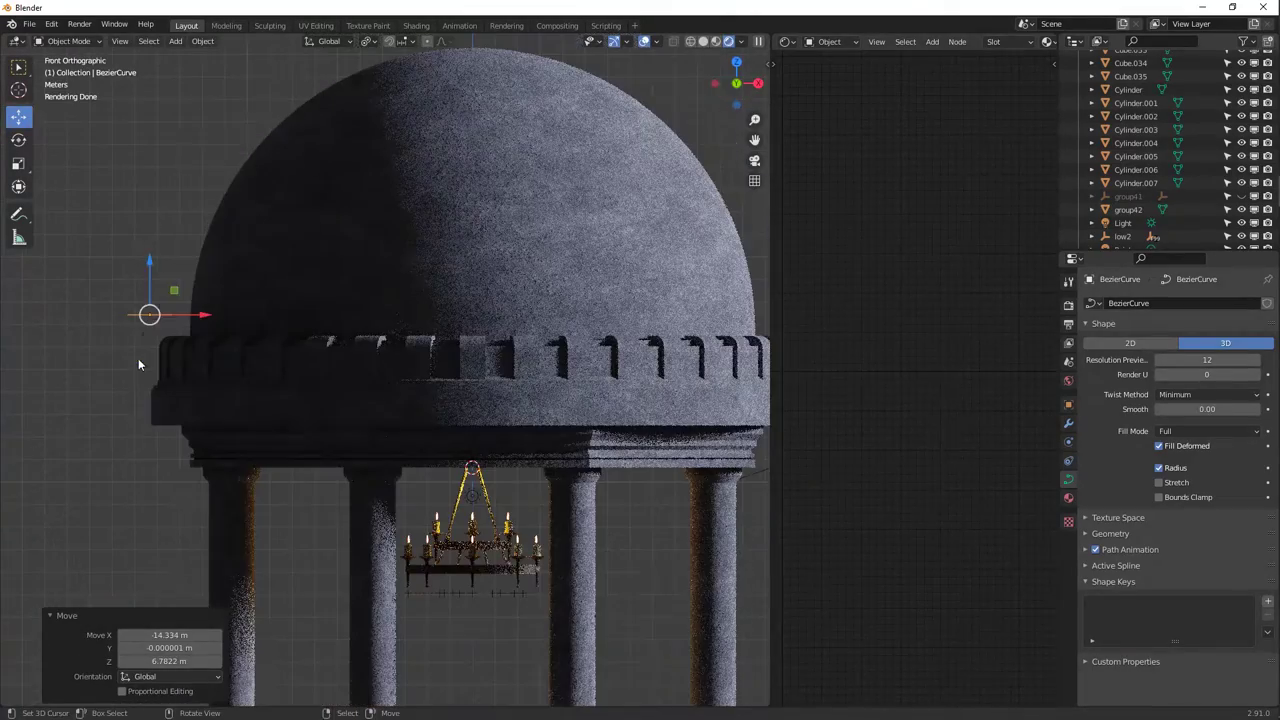
Rotate the Bezier curve 90° about the global Y axis and 90° about the global Z axis.
key("r")
key("y")
key("9")
key("Return")
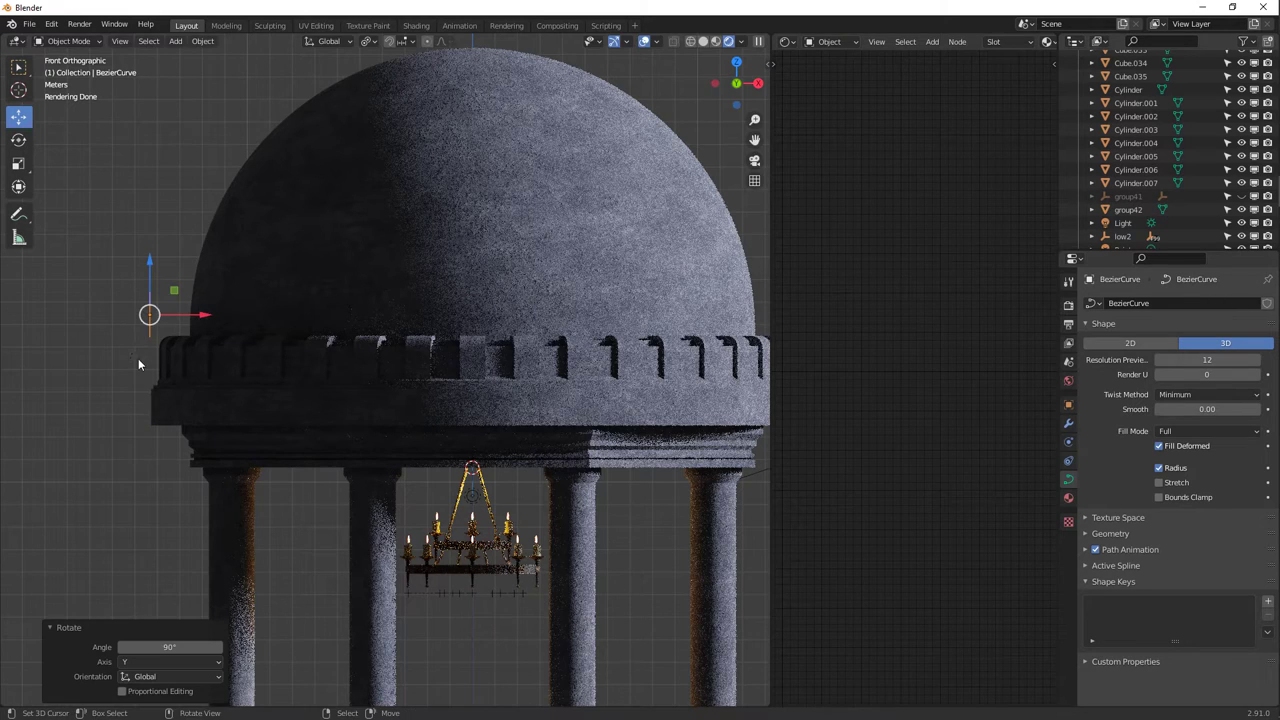
key("r")
key("z")
key("Return")
left_click(368, 42)
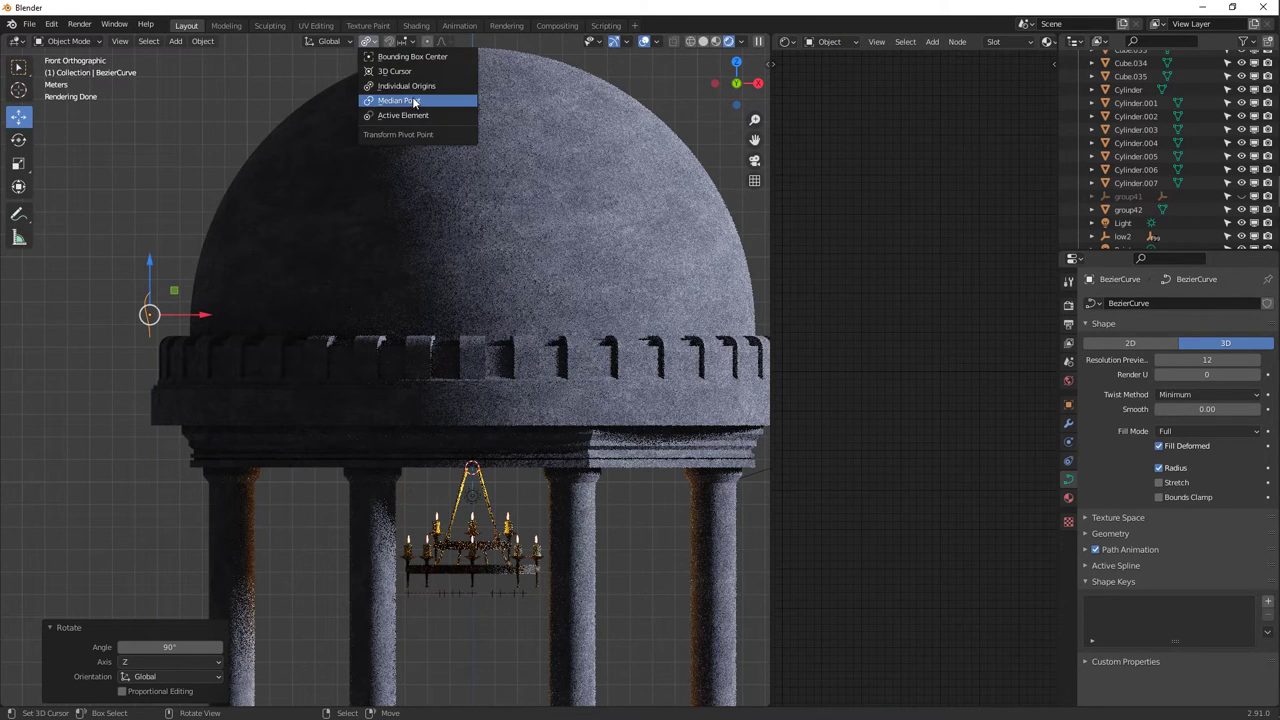
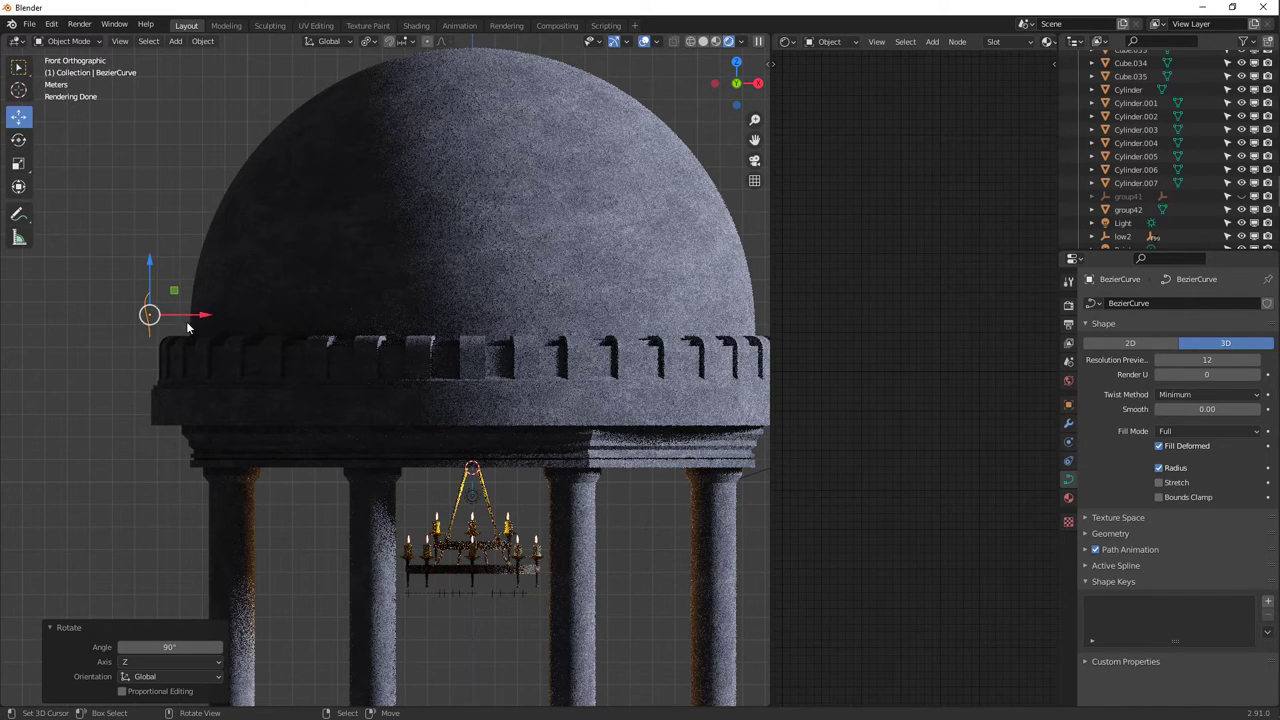
Move the Bezier curve about 1.74 m along X against the dome's lower edge, just above the notched ring.
scroll(200, 316, "up", 2)
scroll(209, 316, "up", 3)
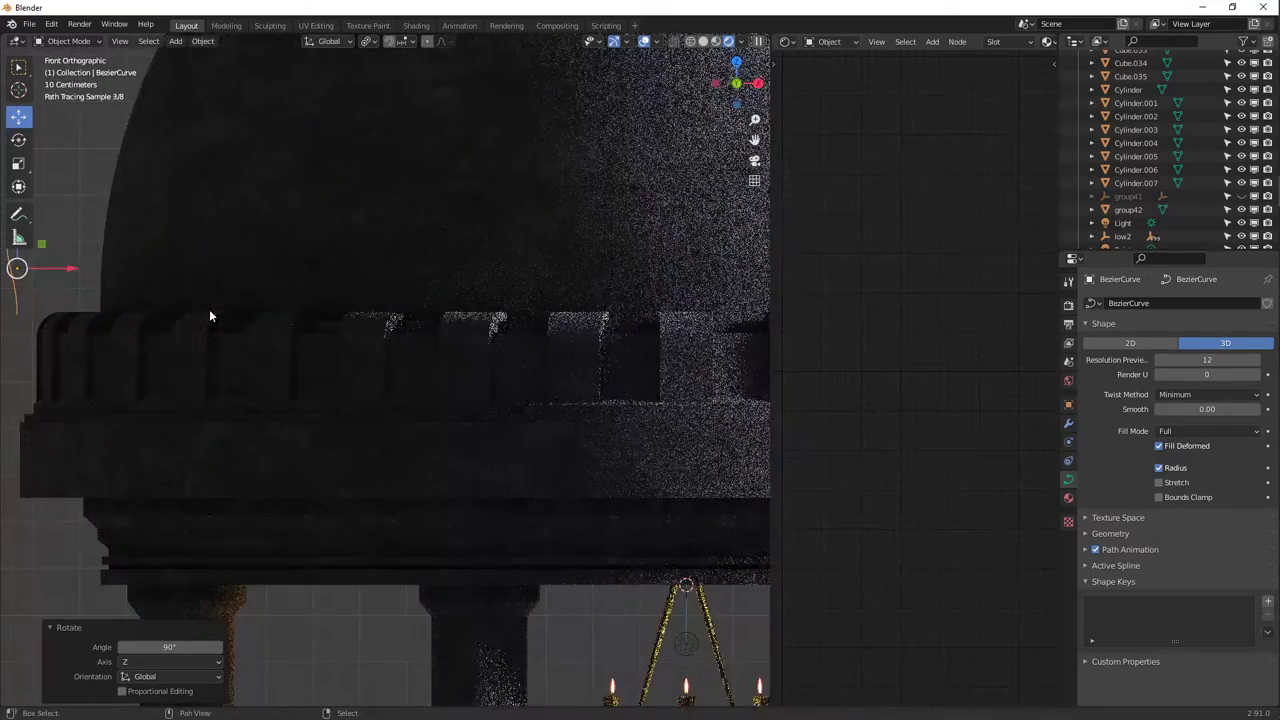
scroll(332, 313, "down", 2)
left_click_drag(214, 309, 291, 313)
middle_click_drag(291, 313, 336, 389, "shift")
scroll(289, 337, "up", 2)
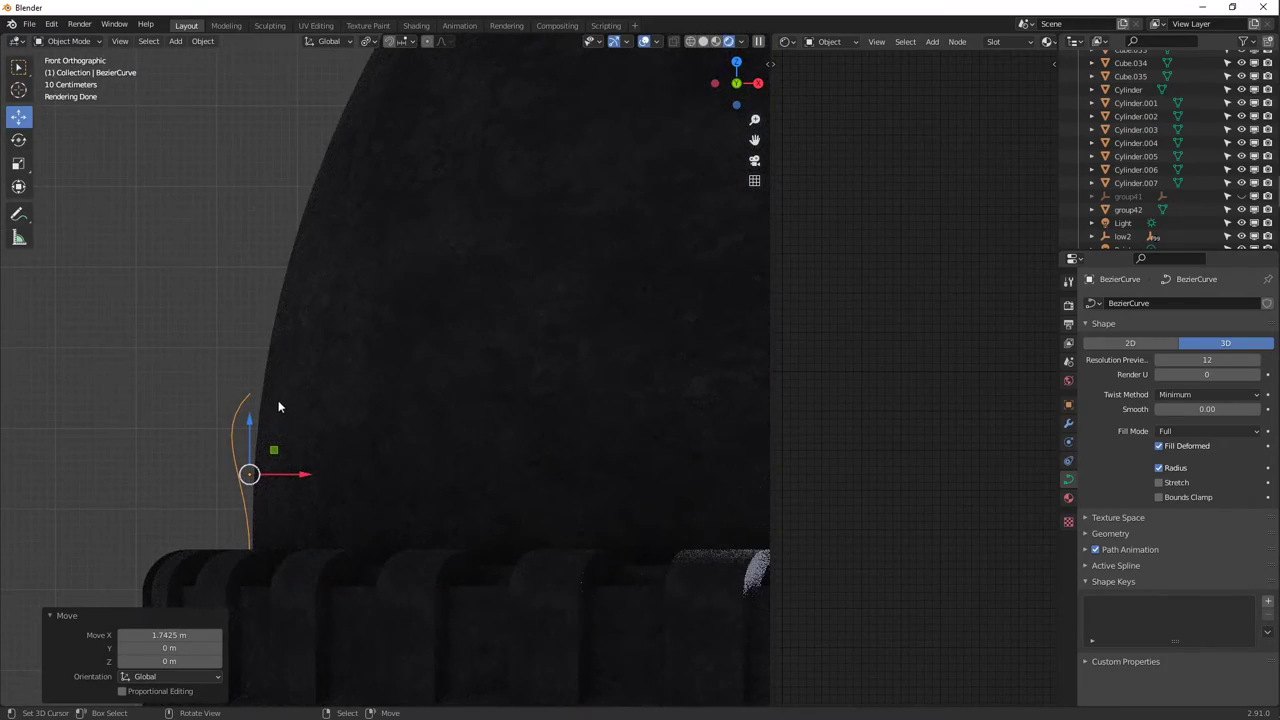
Widen the 3D viewport and move the curve's upper control point to the dome's apex, about 12.6 m along X and 10.9 m up.
scroll(325, 334, "down", 4)
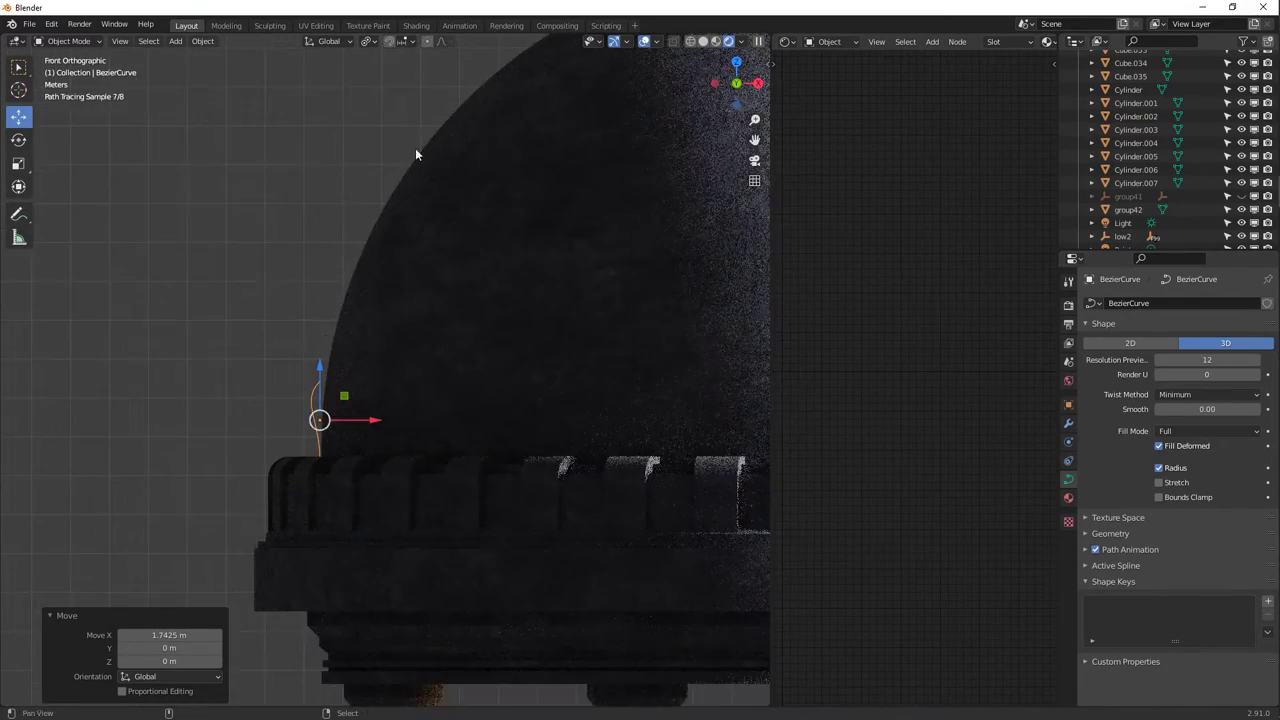
middle_click_drag(415, 148, 377, 211, "shift")
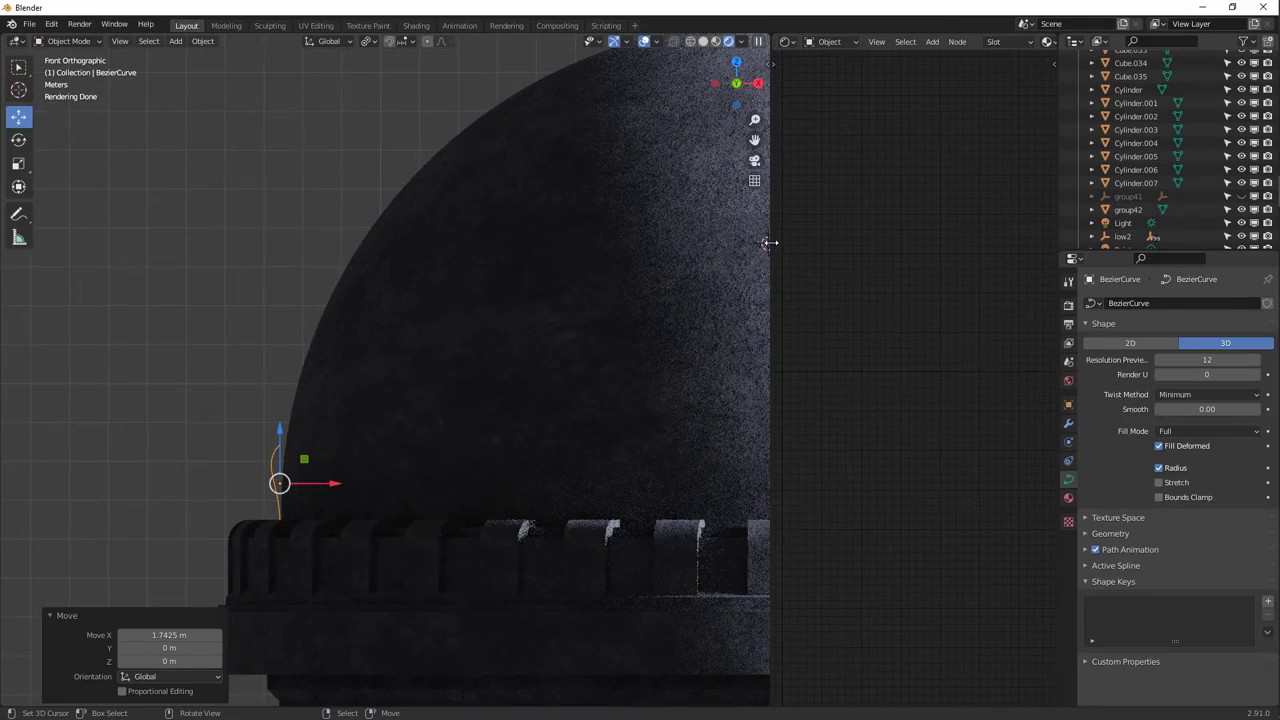
left_click_drag(769, 242, 1012, 235)
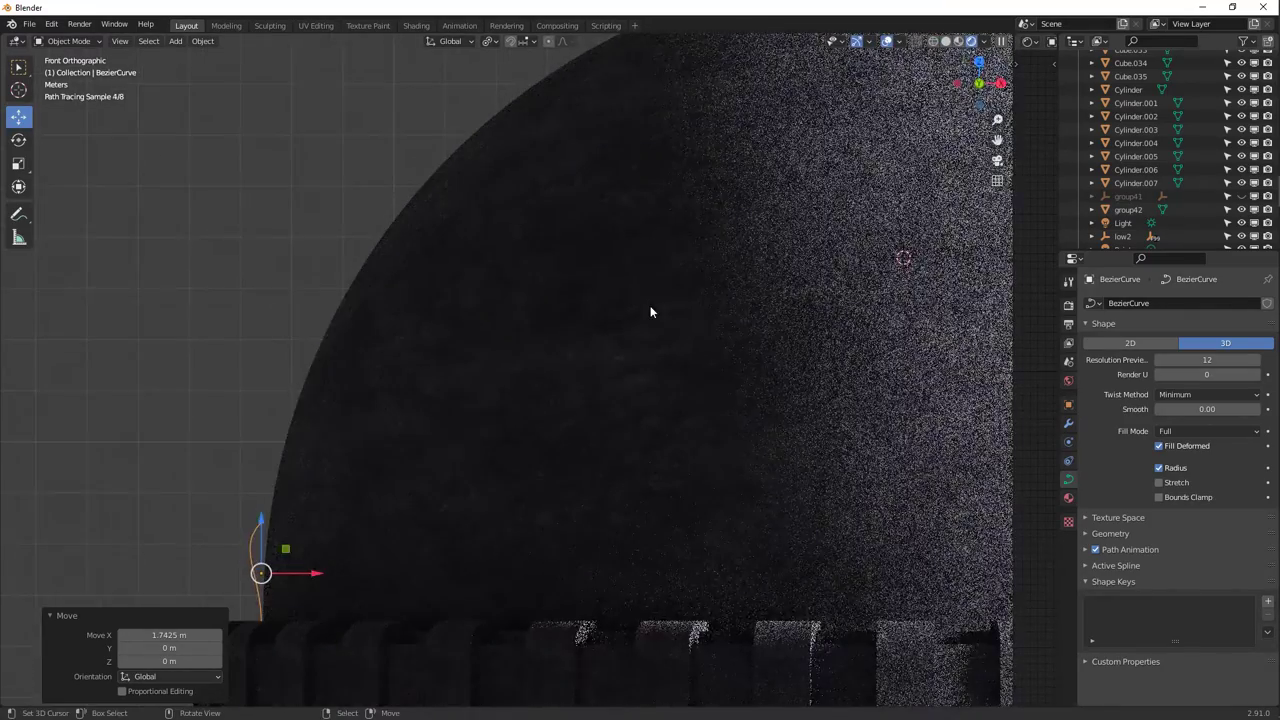
scroll(650, 312, "down", 2)
scroll(600, 309, "up", 1)
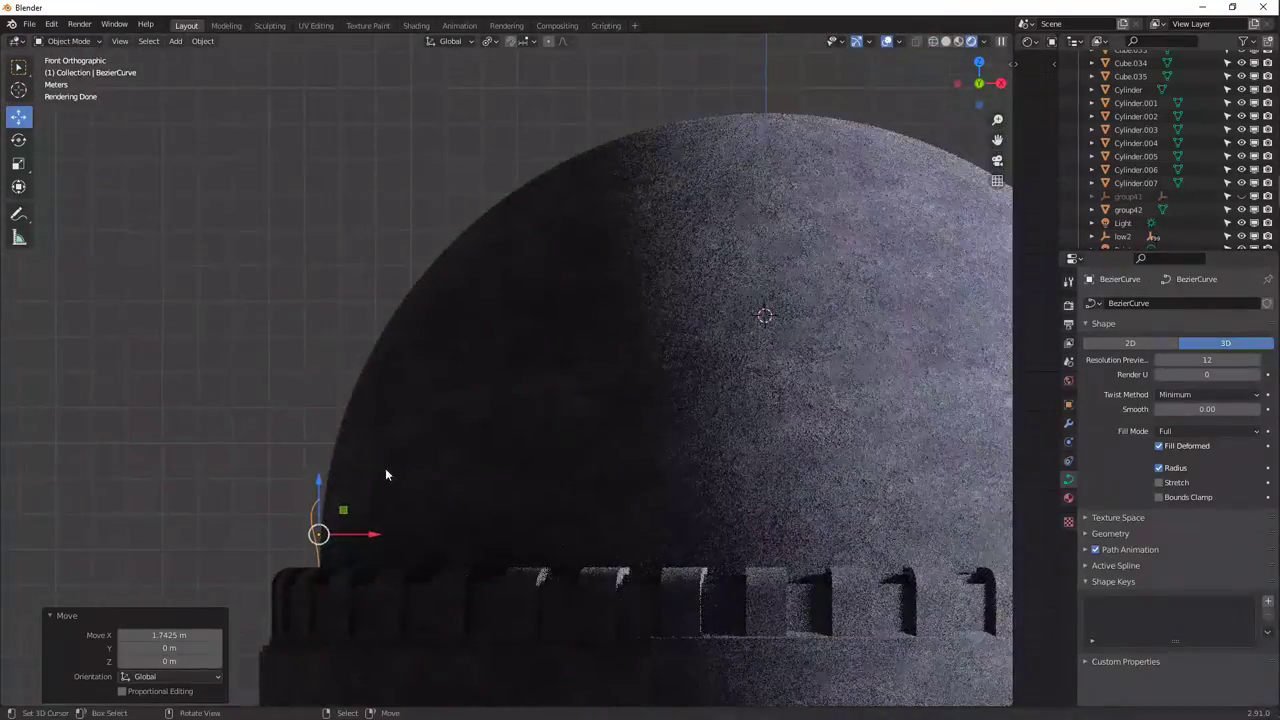
key("Tab")
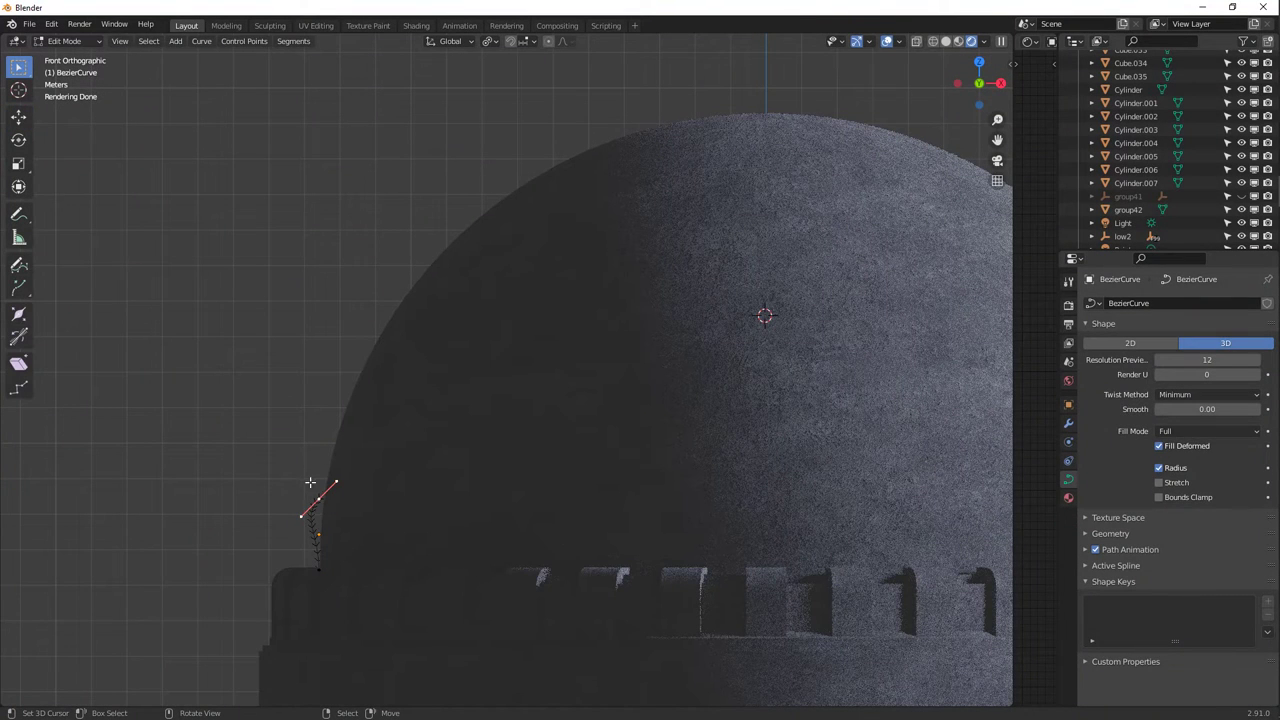
key("g")
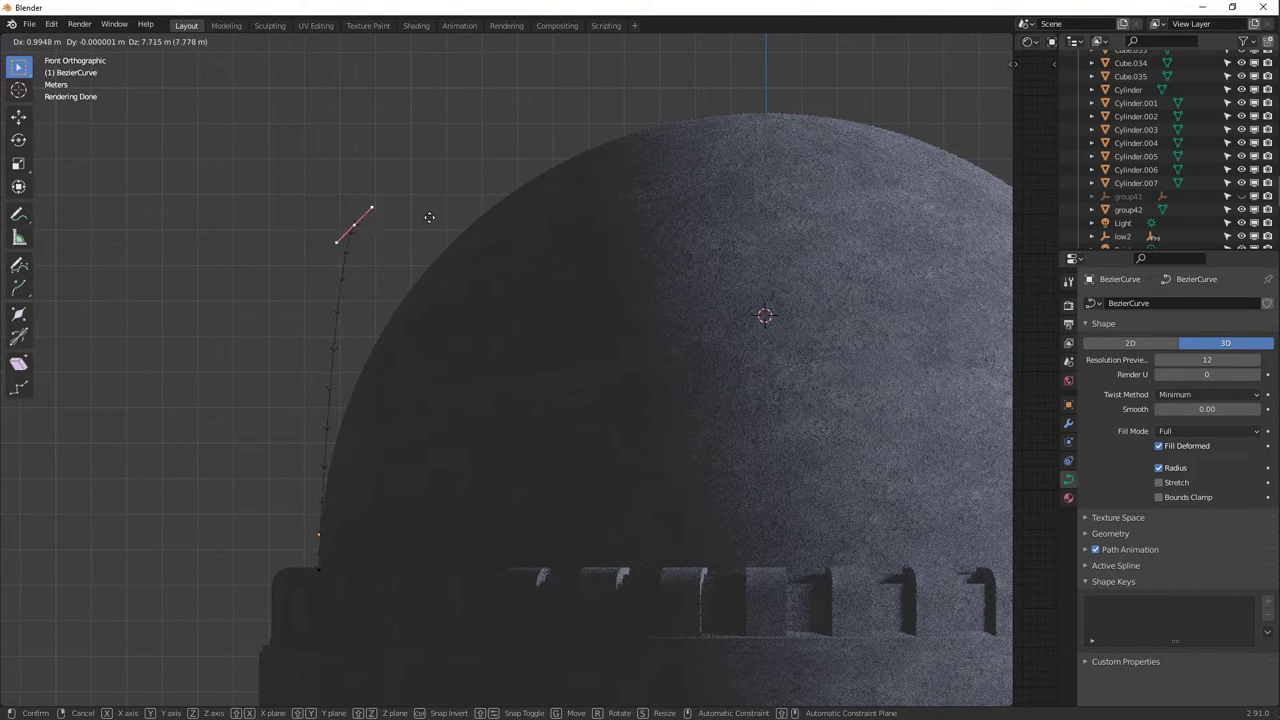
left_click(781, 148)
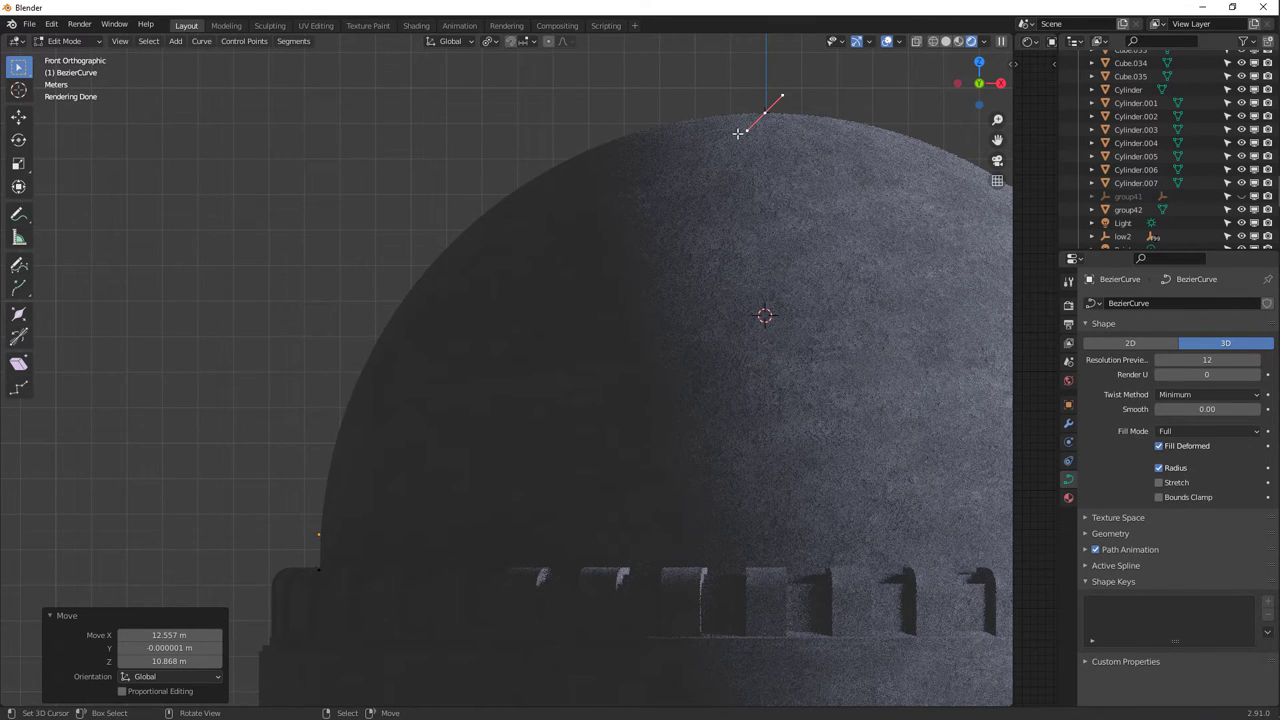
Rotate the control point at the dome's apex by -45° in the front view.
type("r-4")
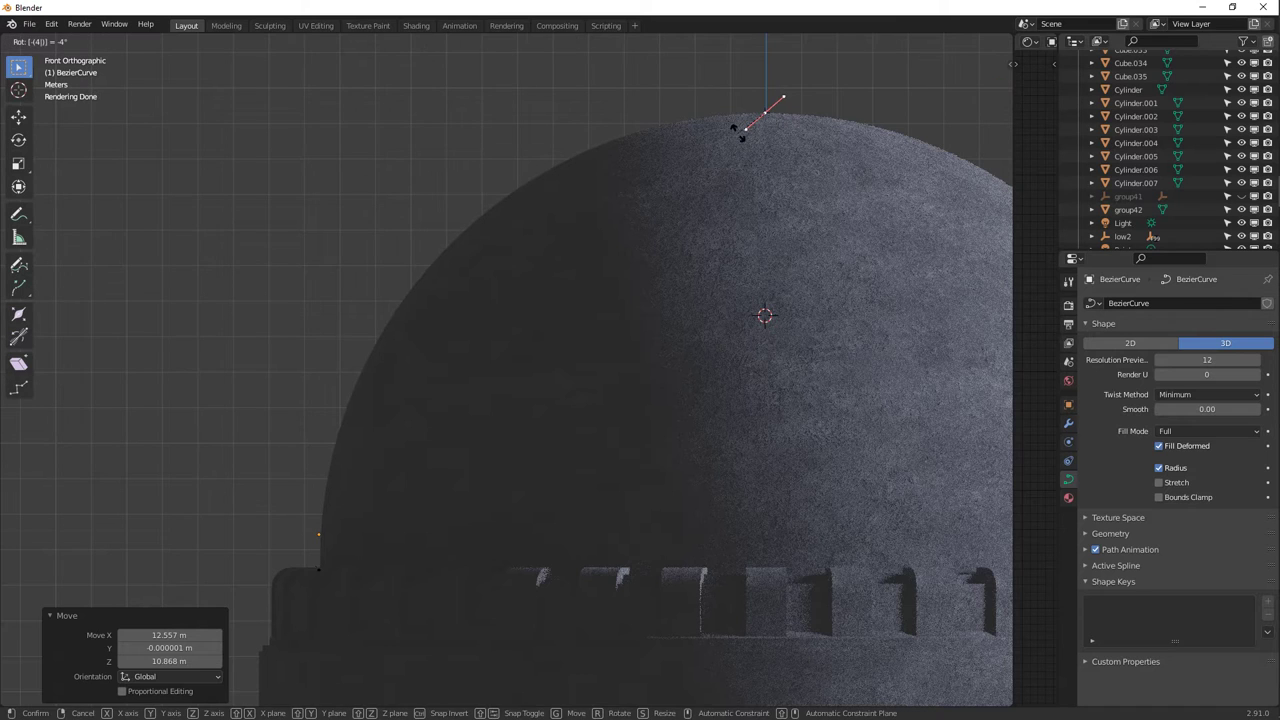
type("5")
key("Return")
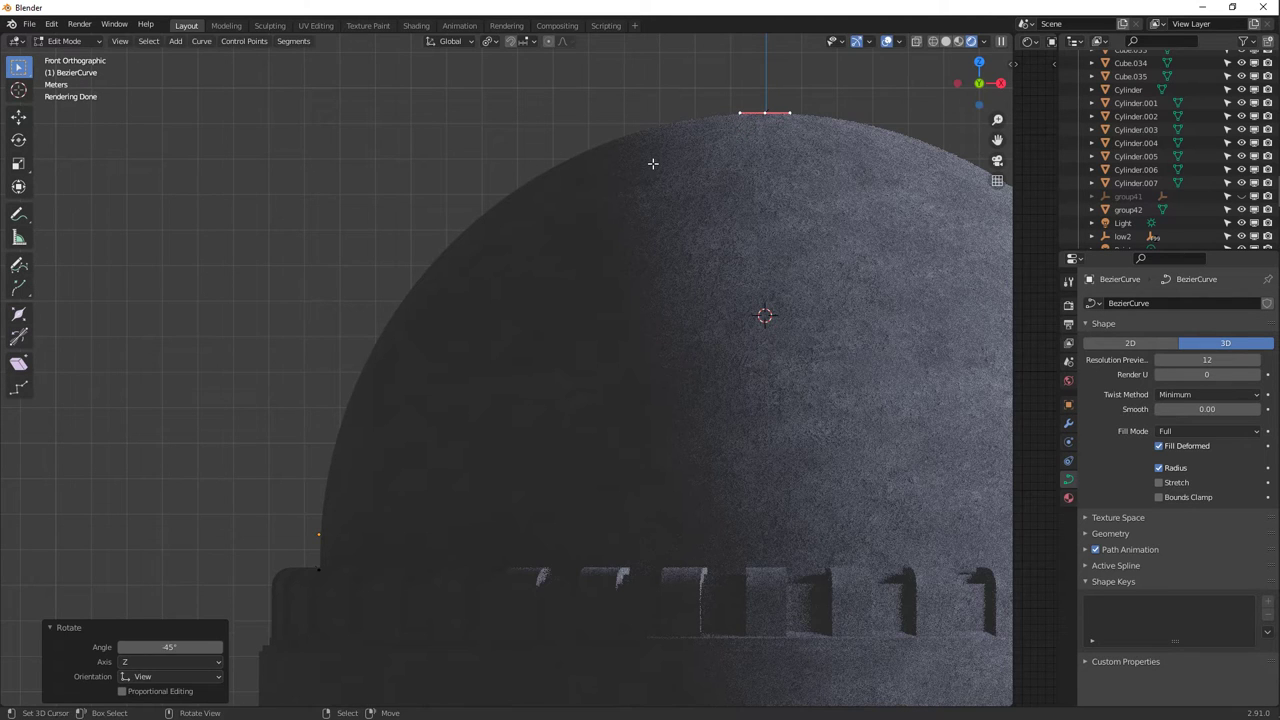
In wireframe view, select both control points of the Bezier curve and subdivide the segment between them with one cut.
left_click(938, 44)
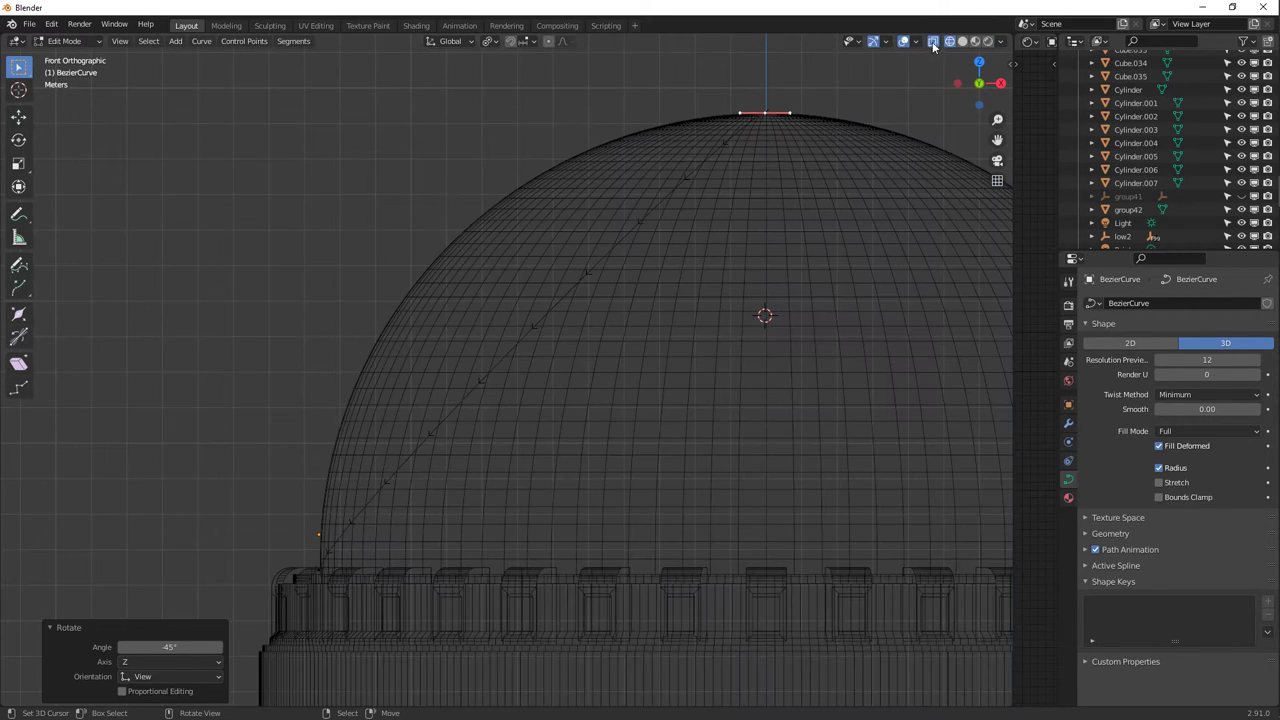
left_click(322, 567)
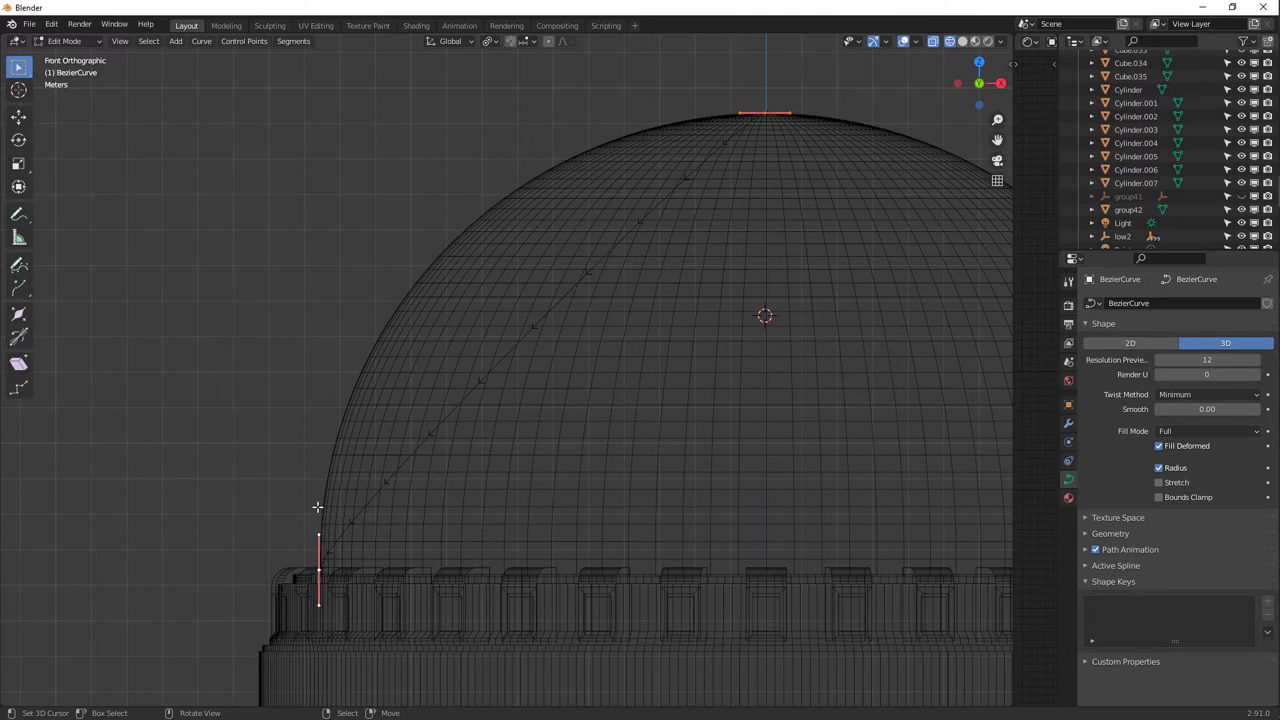
key("F3")
type("s")
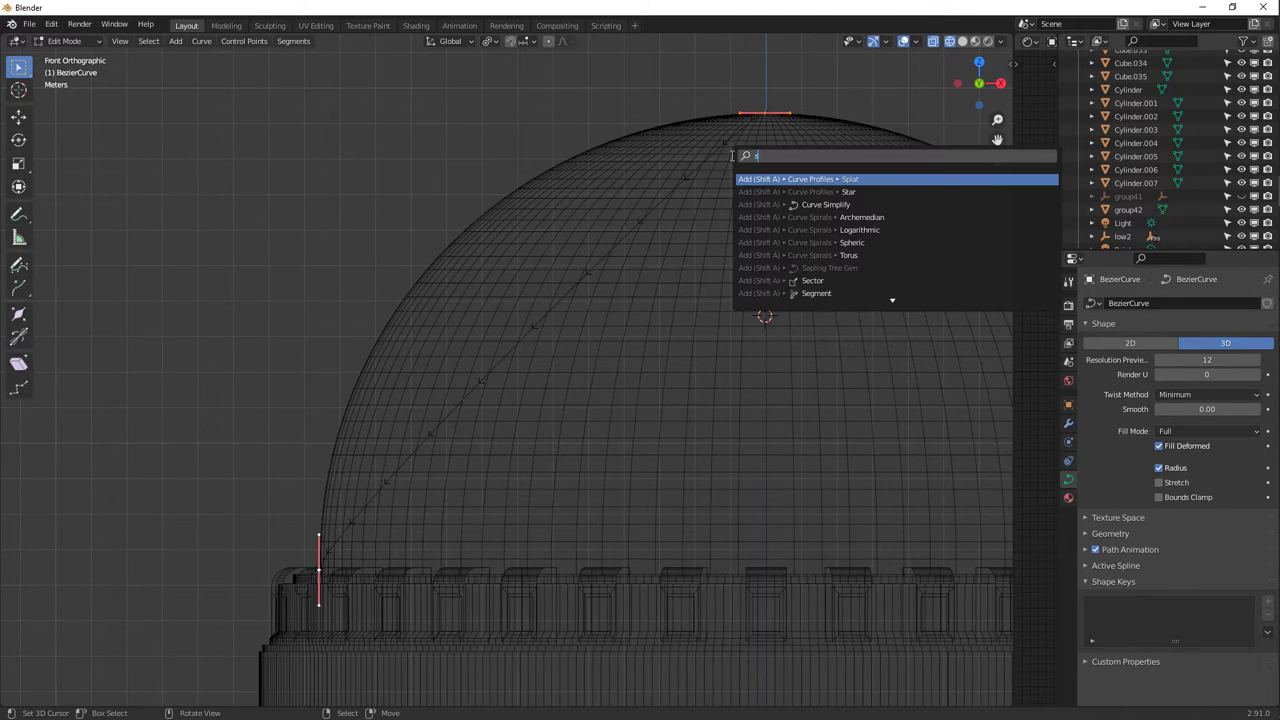
type("u b")
key("BackSpace")
key("BackSpace")
type("b")
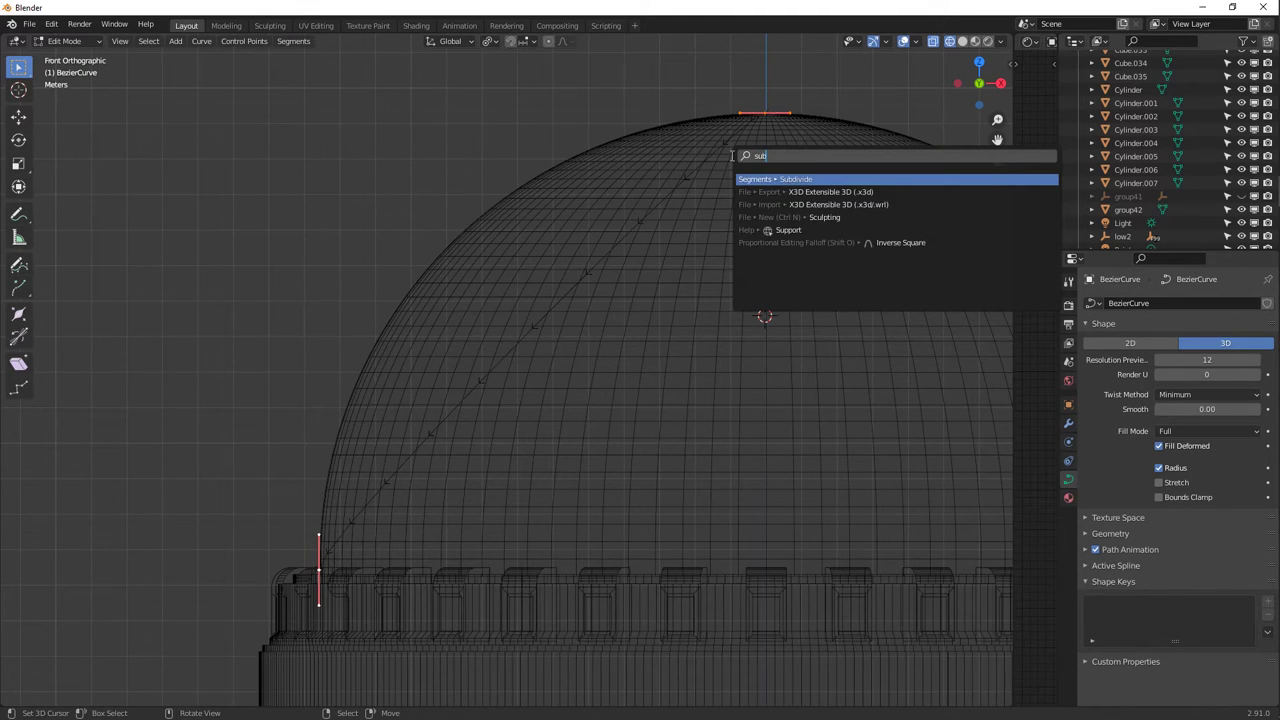
type("d")
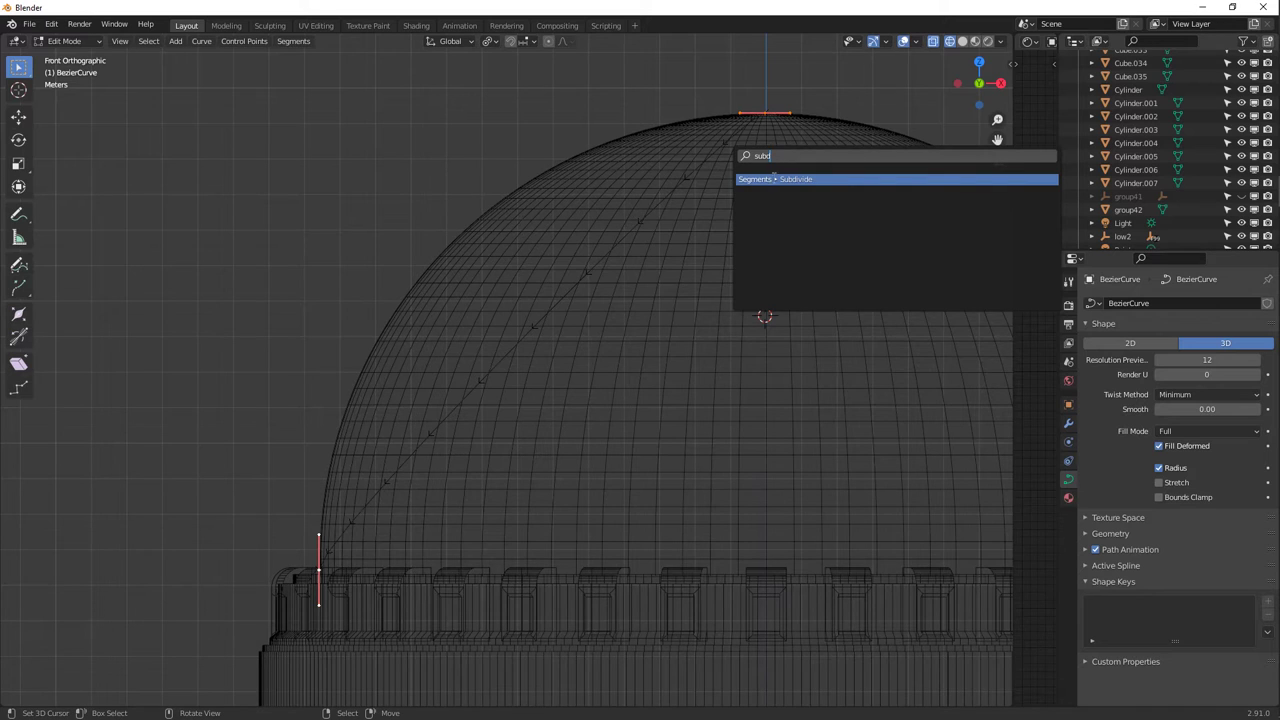
left_click(789, 181)
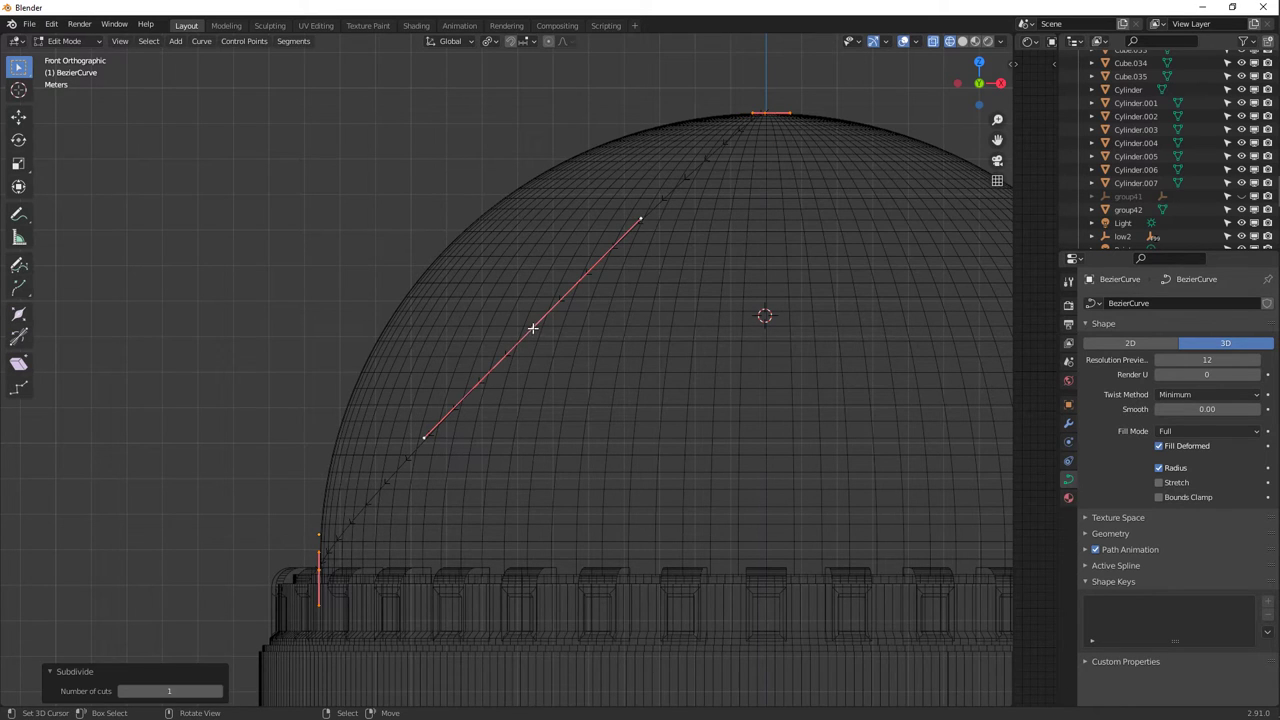
Move the curve's middle control point onto the dome's outline, about -2.48 m along X and 2.35 m up.
left_click(533, 328)
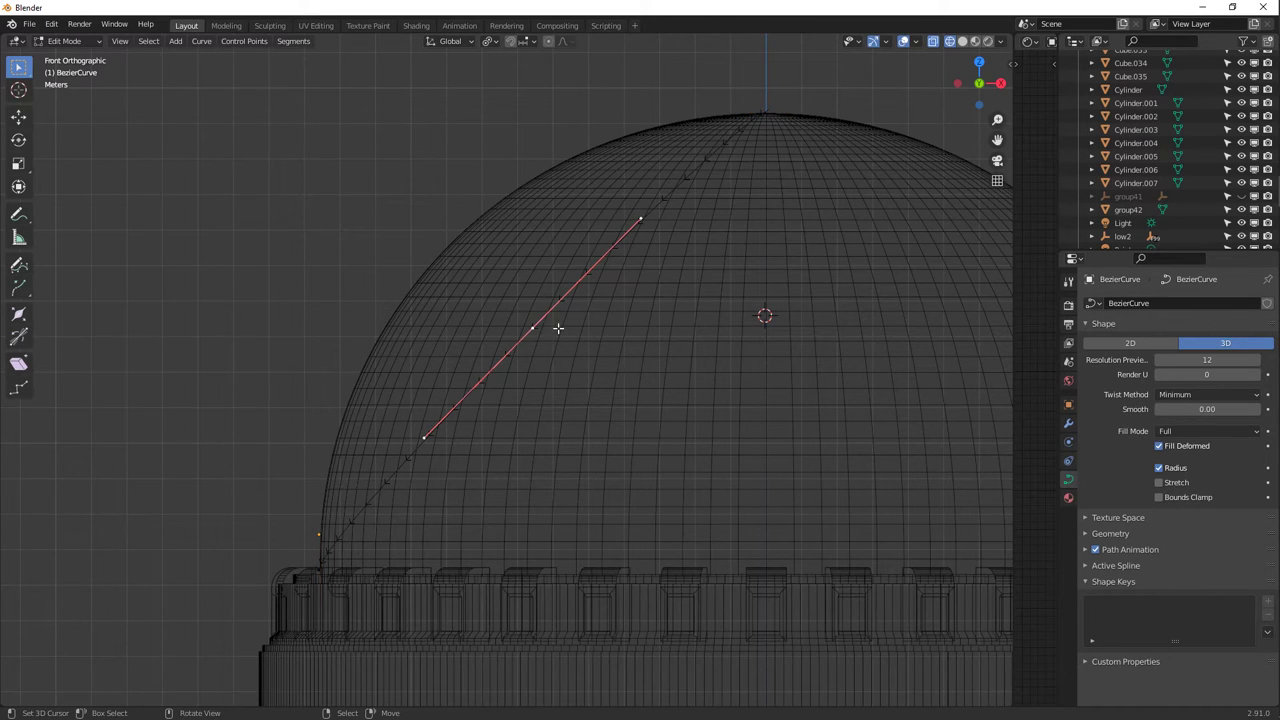
key("g")
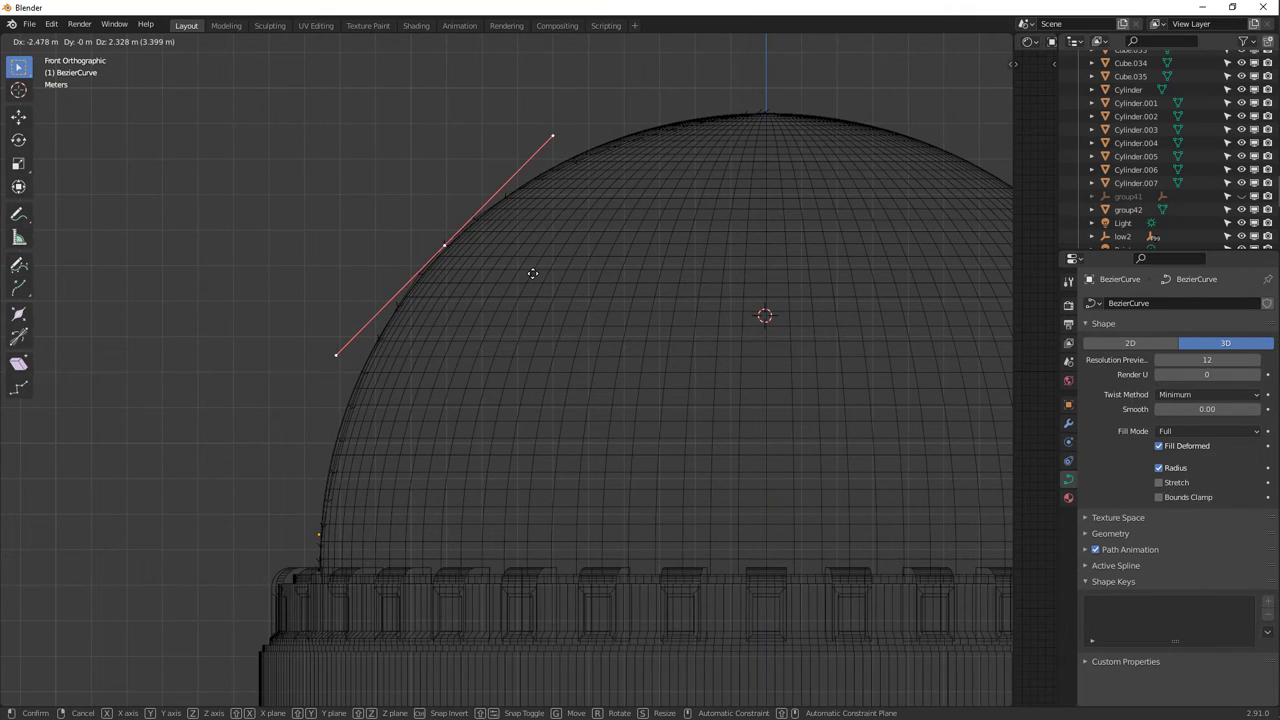
left_click(534, 271)
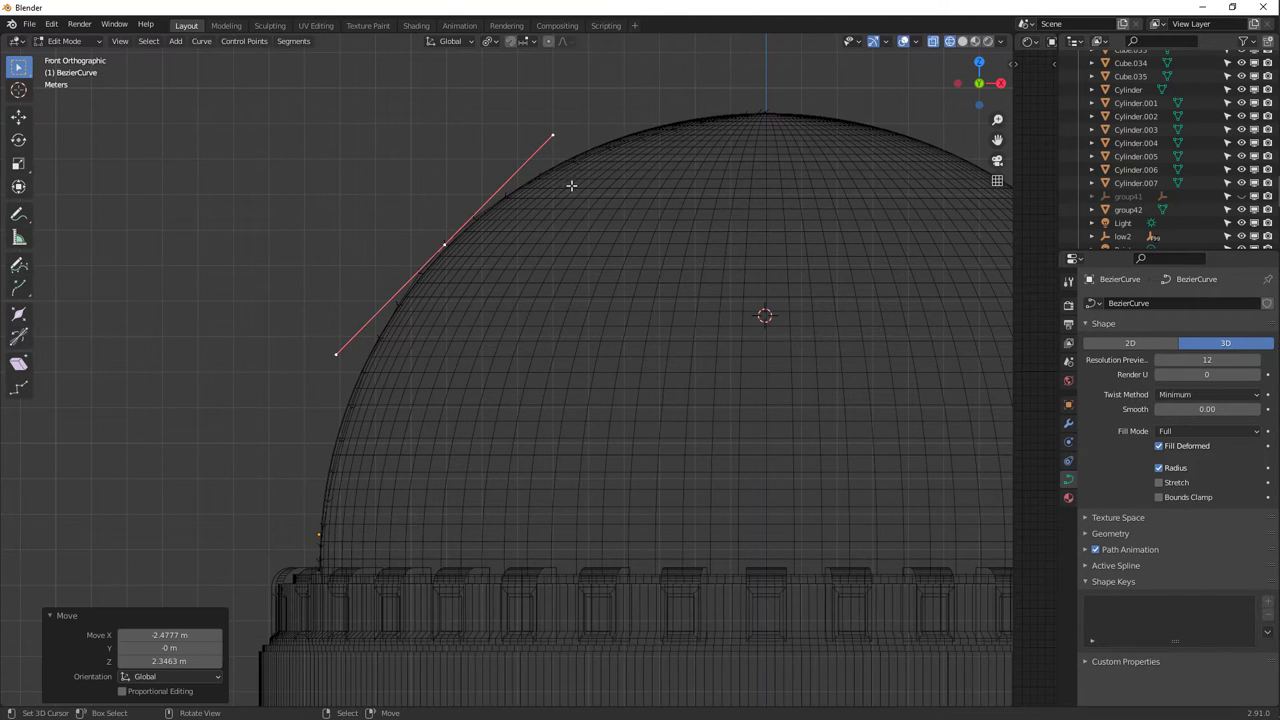
Lengthen the lower control point's handles to follow the dome's profile and nudge the point about -0.04 m along X.
left_click(763, 115)
left_click(332, 556)
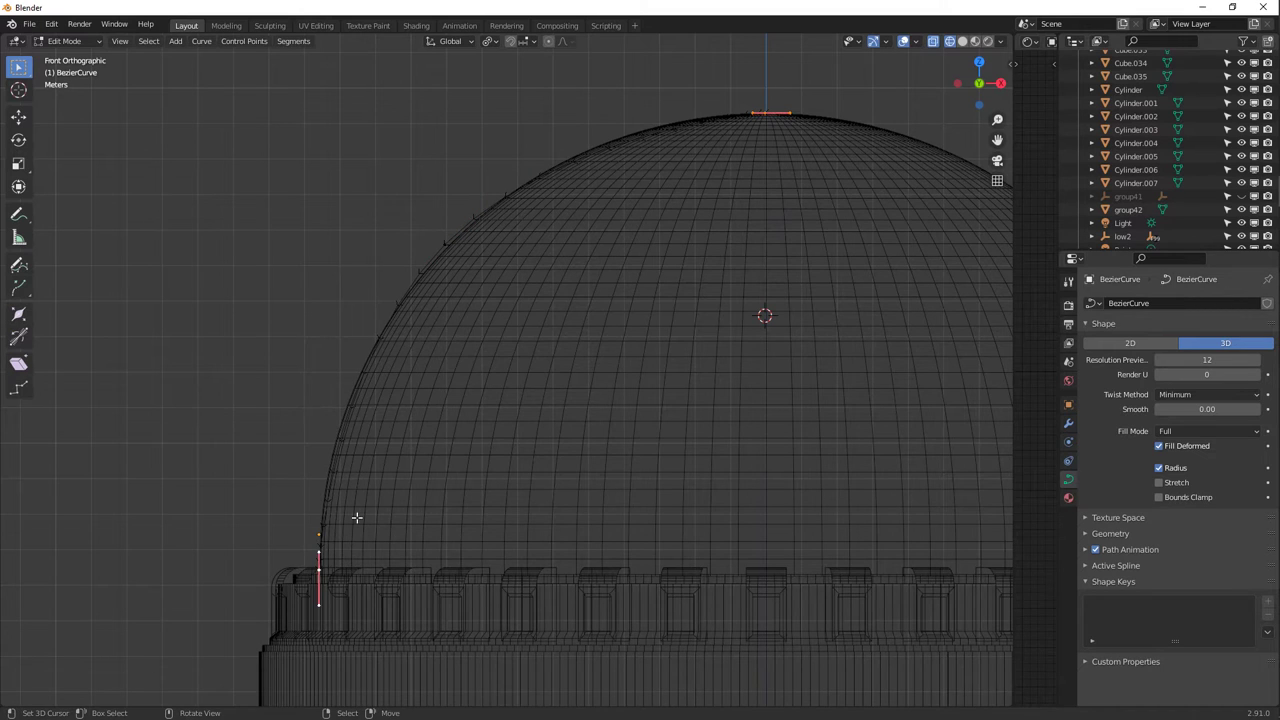
key("s")
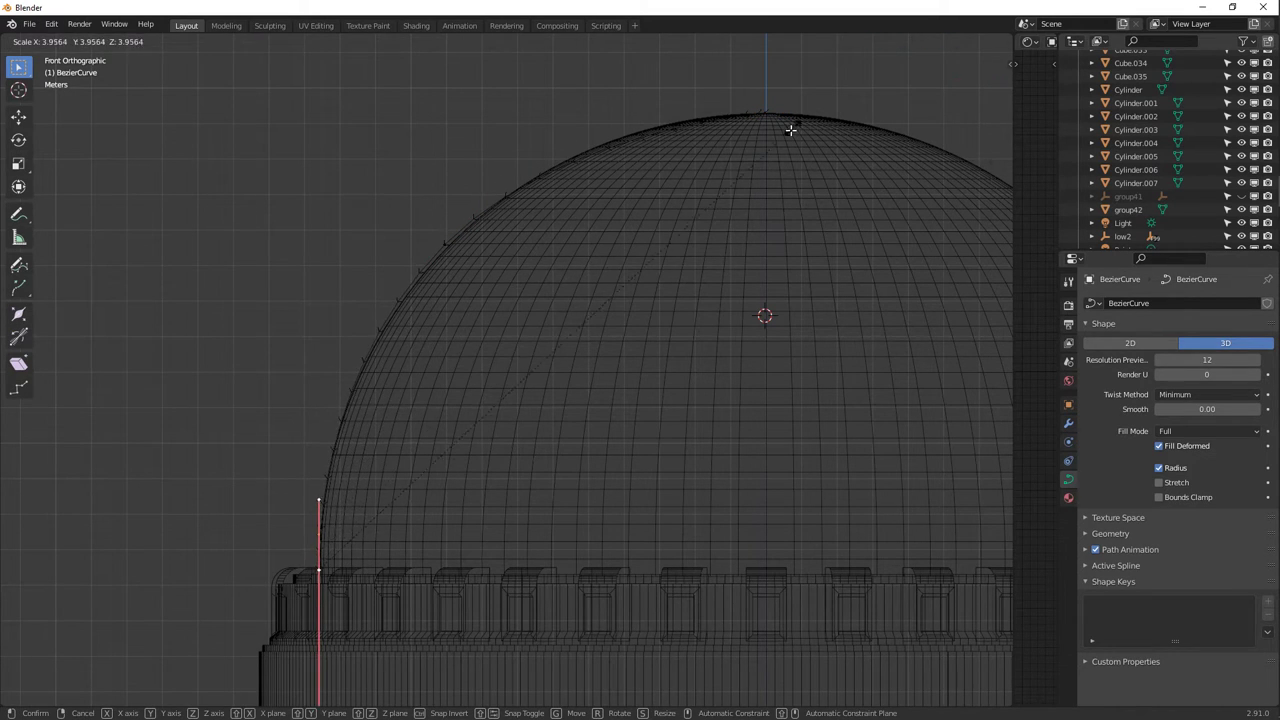
left_click(523, 349)
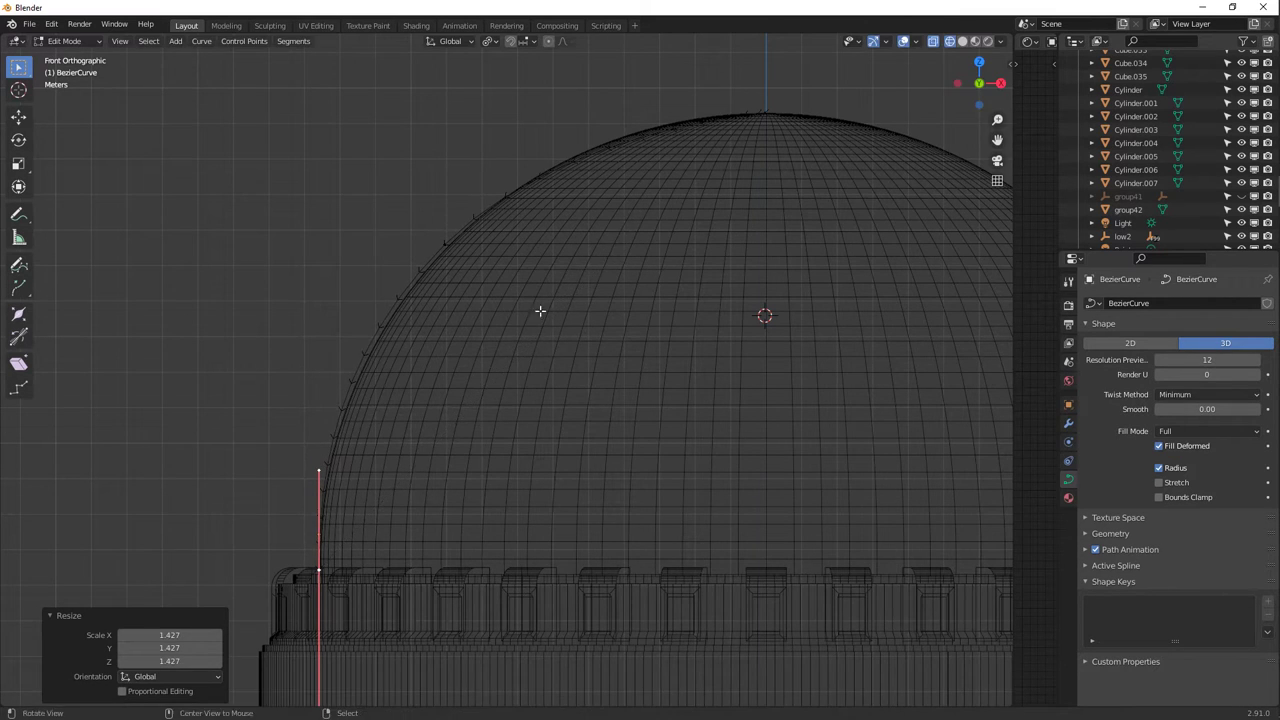
scroll(540, 311, "up", 1)
scroll(525, 277, "up", 1)
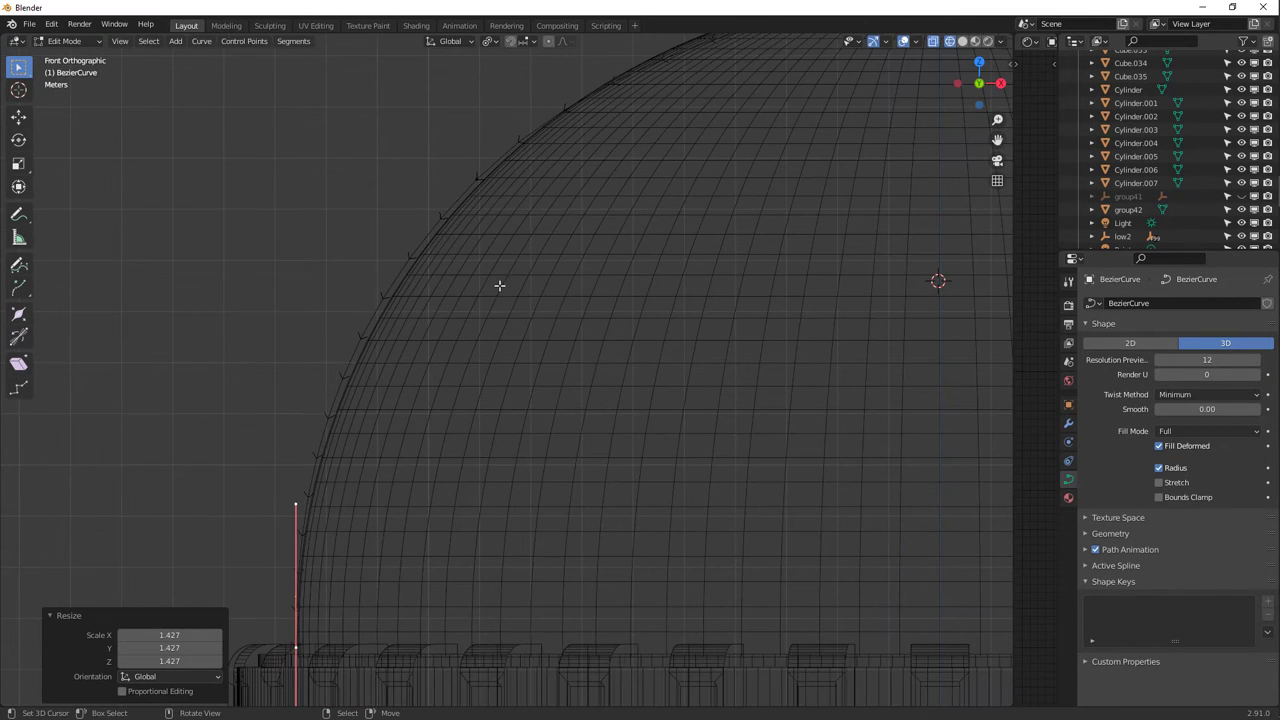
key("s")
left_click(477, 325)
key("g")
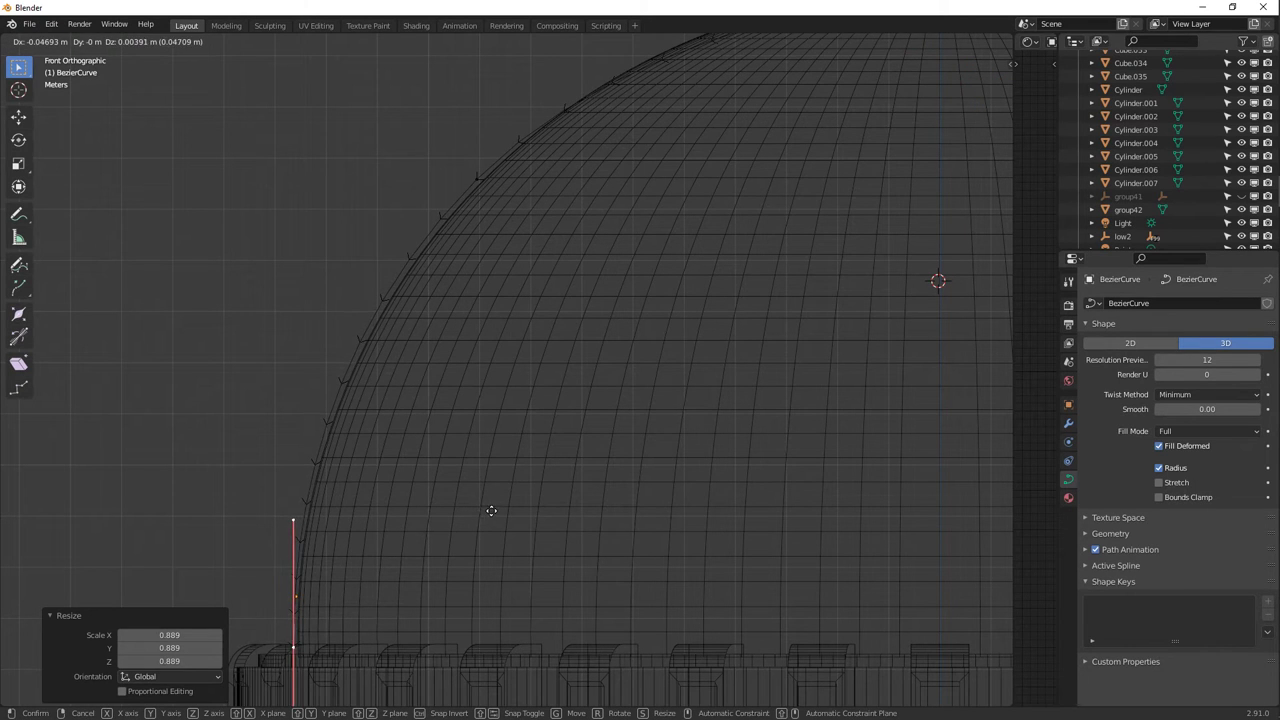
left_click(490, 511)
Scale up the apex control point's handles to match the dome's profile, raise the point about 0.05 m, and leave curve editing.
scroll(528, 416, "up", 5)
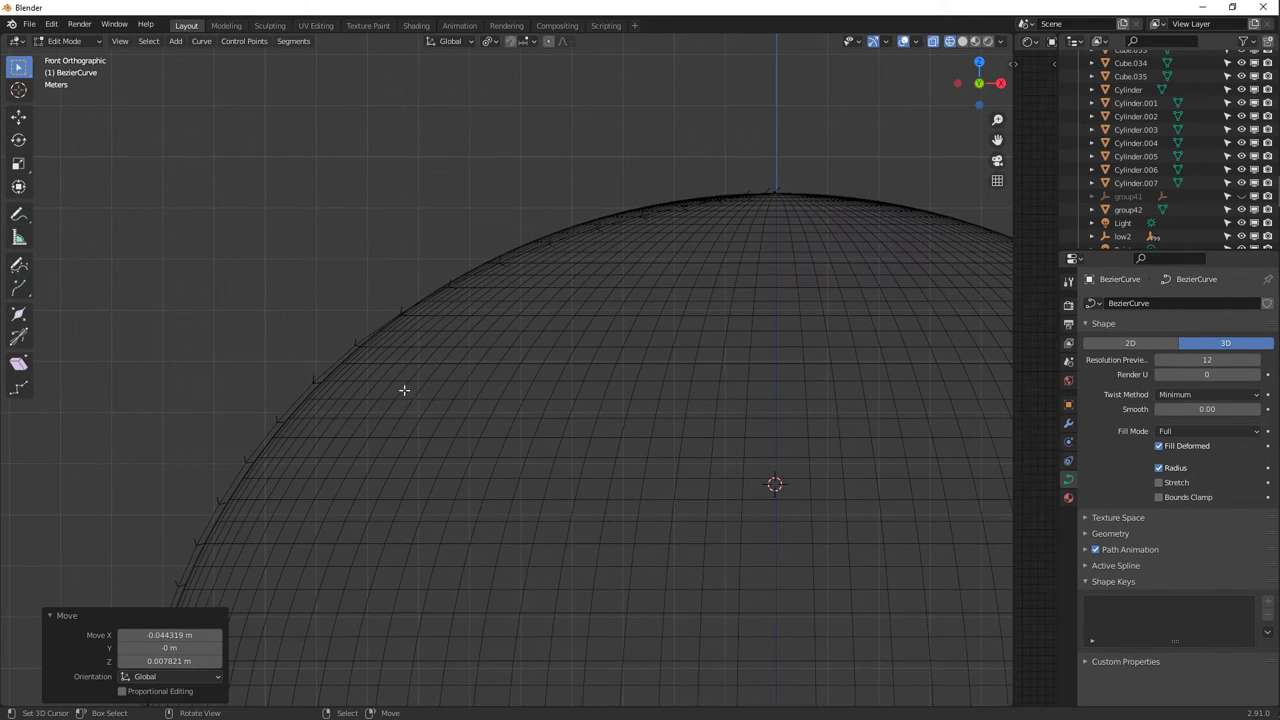
left_click(755, 192)
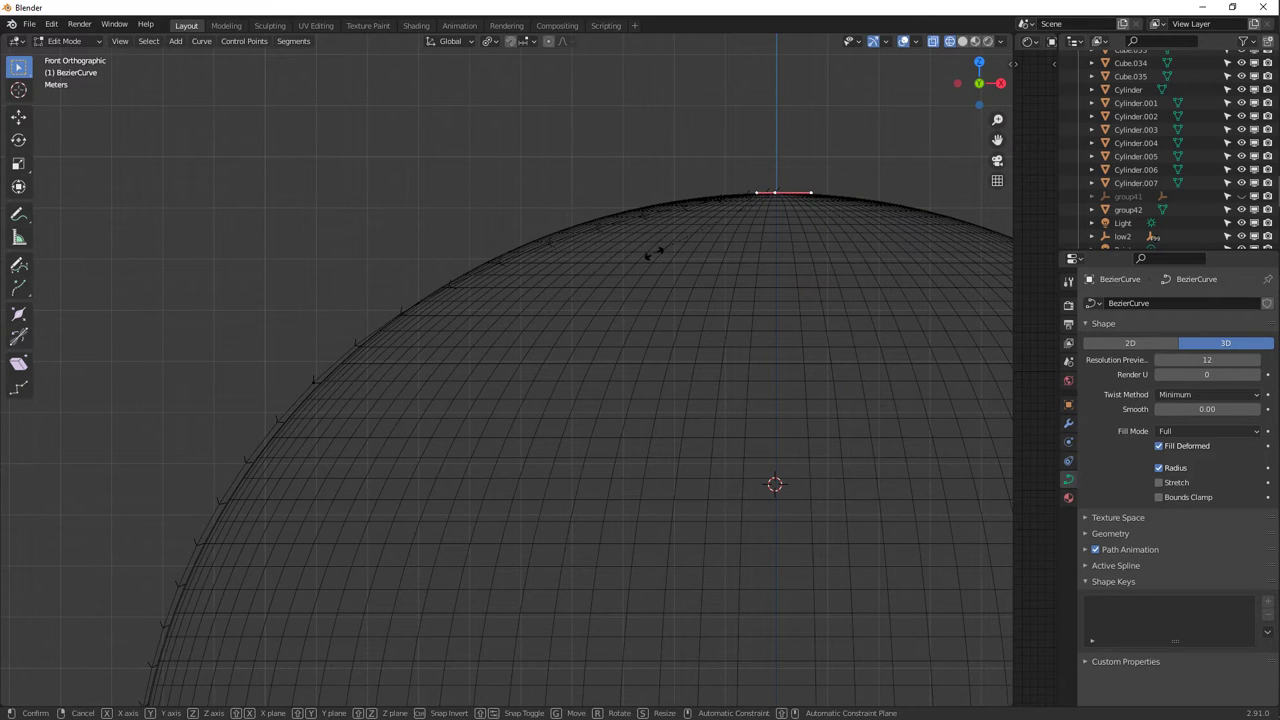
key("s")
left_click(400, 400)
key("s")
left_click(614, 286)
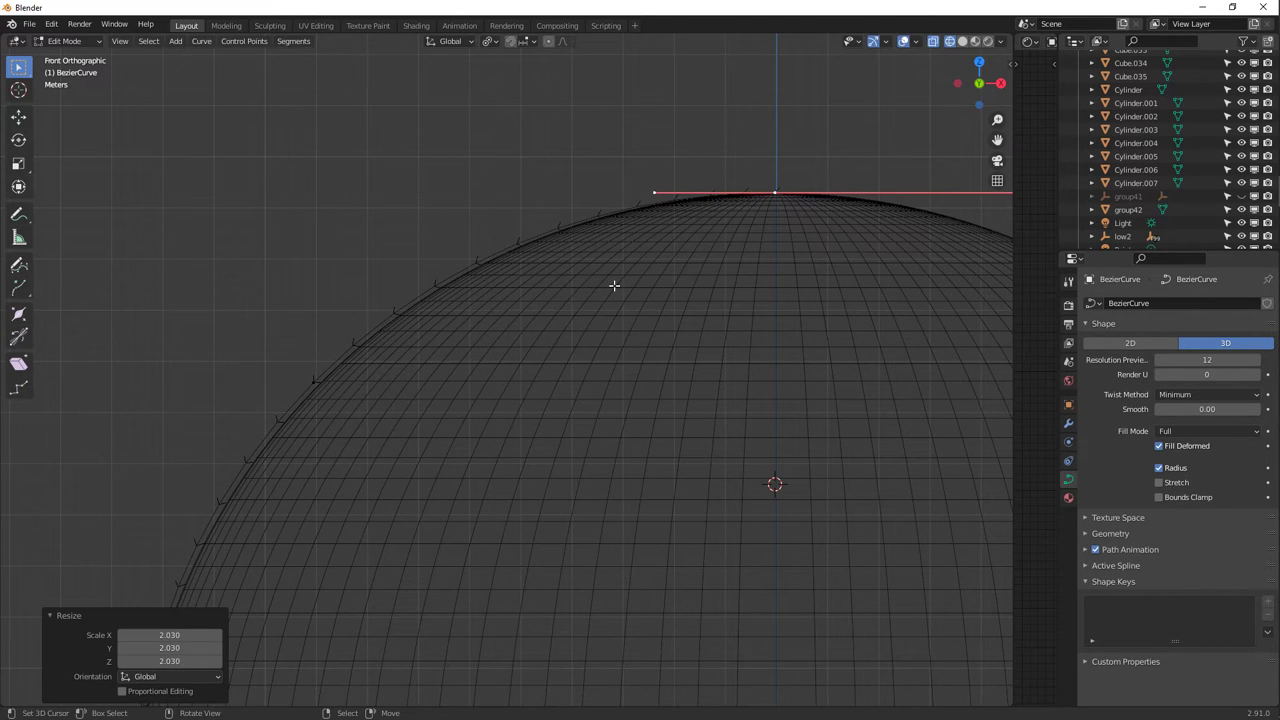
key("Tab")
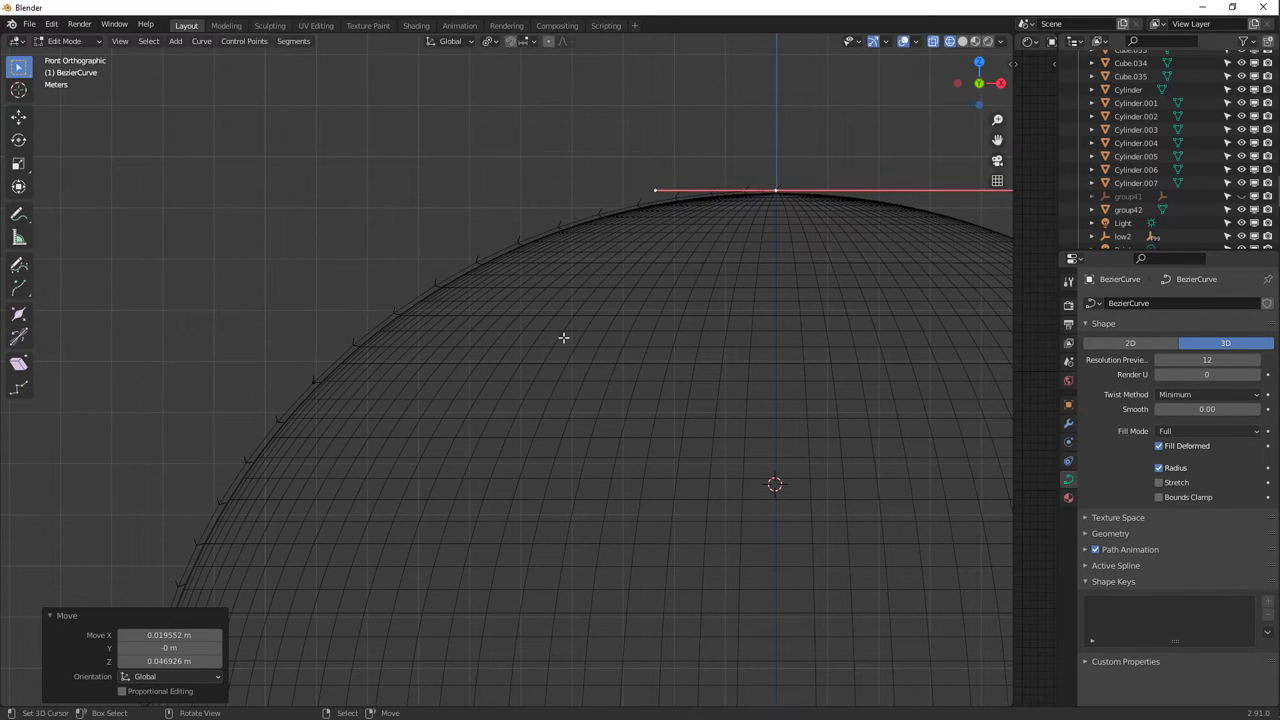
Set the Bezier curve's preview resolution to 20.
middle_click_drag(563, 337, 663, 394)
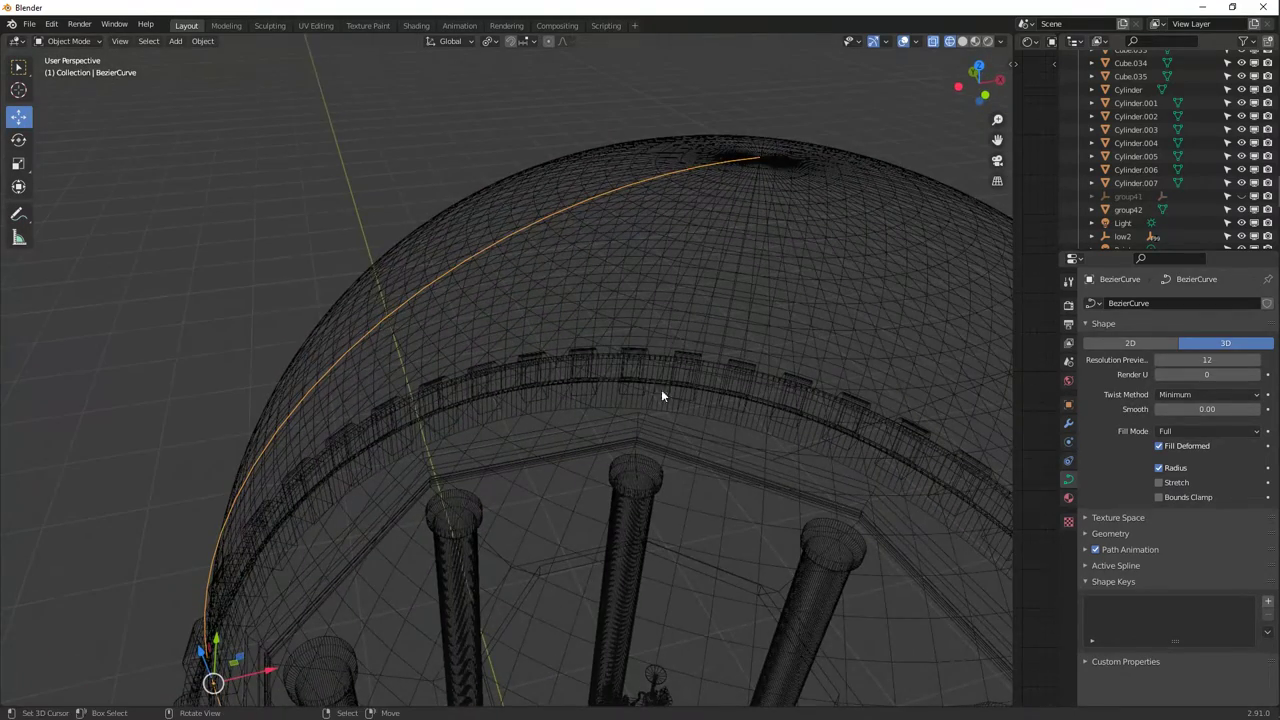
left_click(1188, 360)
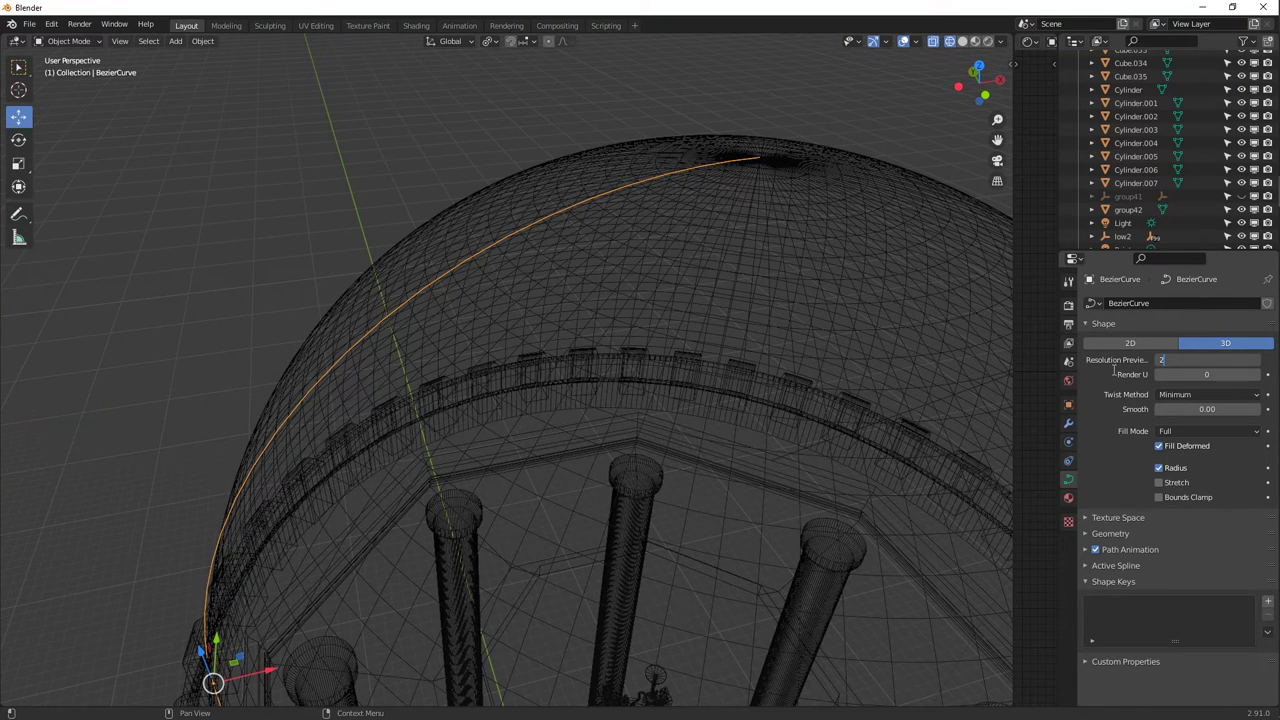
key("Return")
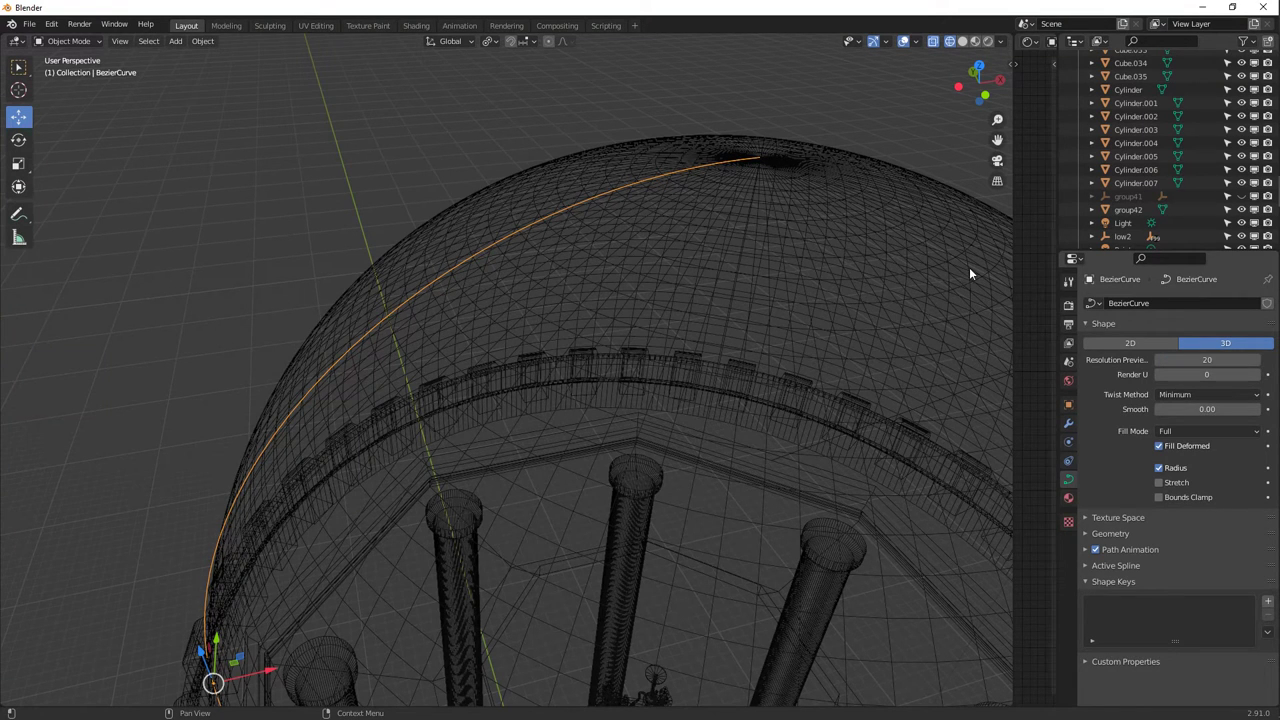
Switch to material preview shading and give the curve a round bevel with a depth of about 0.049 m.
left_click(1089, 533)
scroll(1089, 532, "down", 3)
left_click(975, 41)
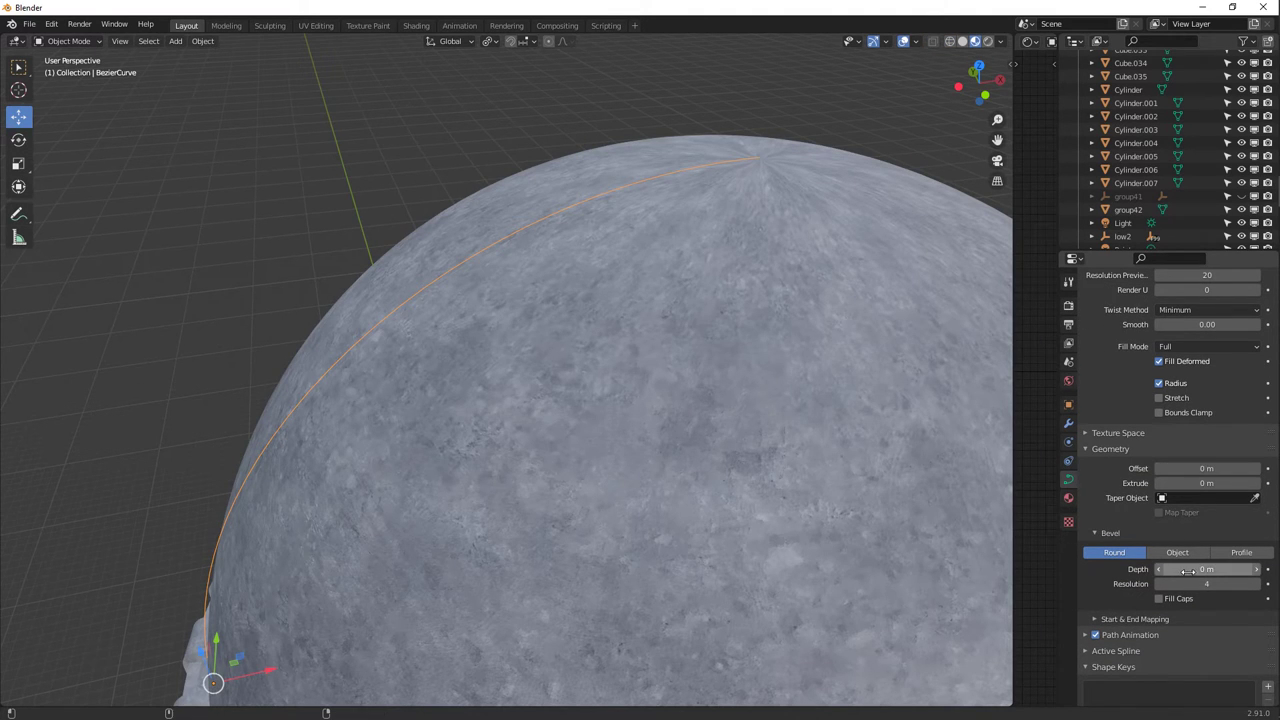
left_click_drag(1181, 569, 1214, 569)
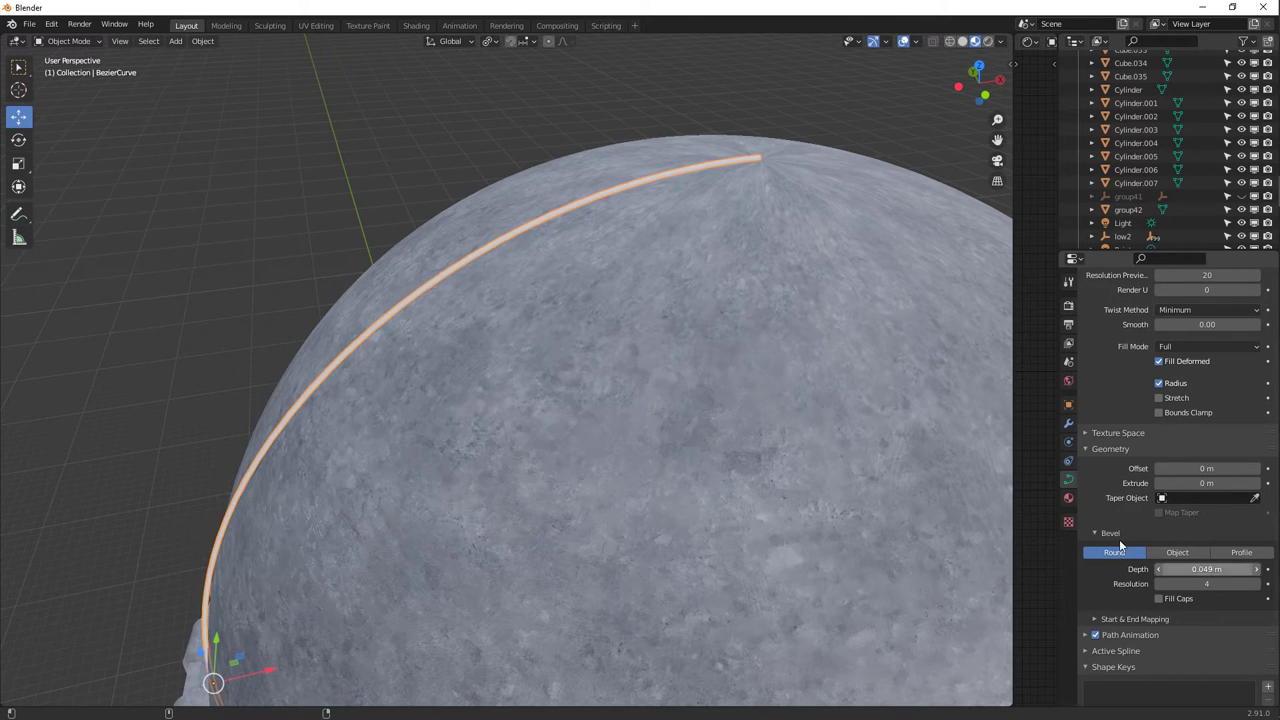
Assign the existing Gold material to the Bezier curve on the dome.
middle_click_drag(640, 440, 817, 277)
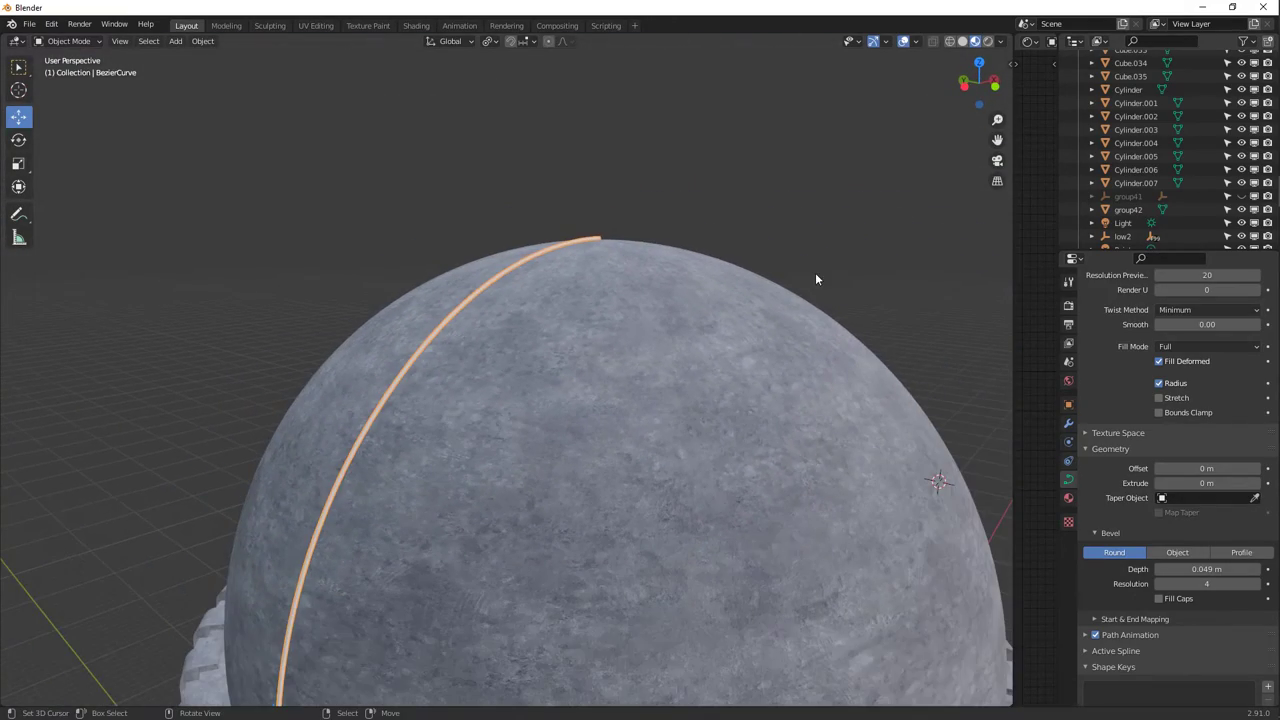
left_click(1068, 497)
left_click(1093, 346)
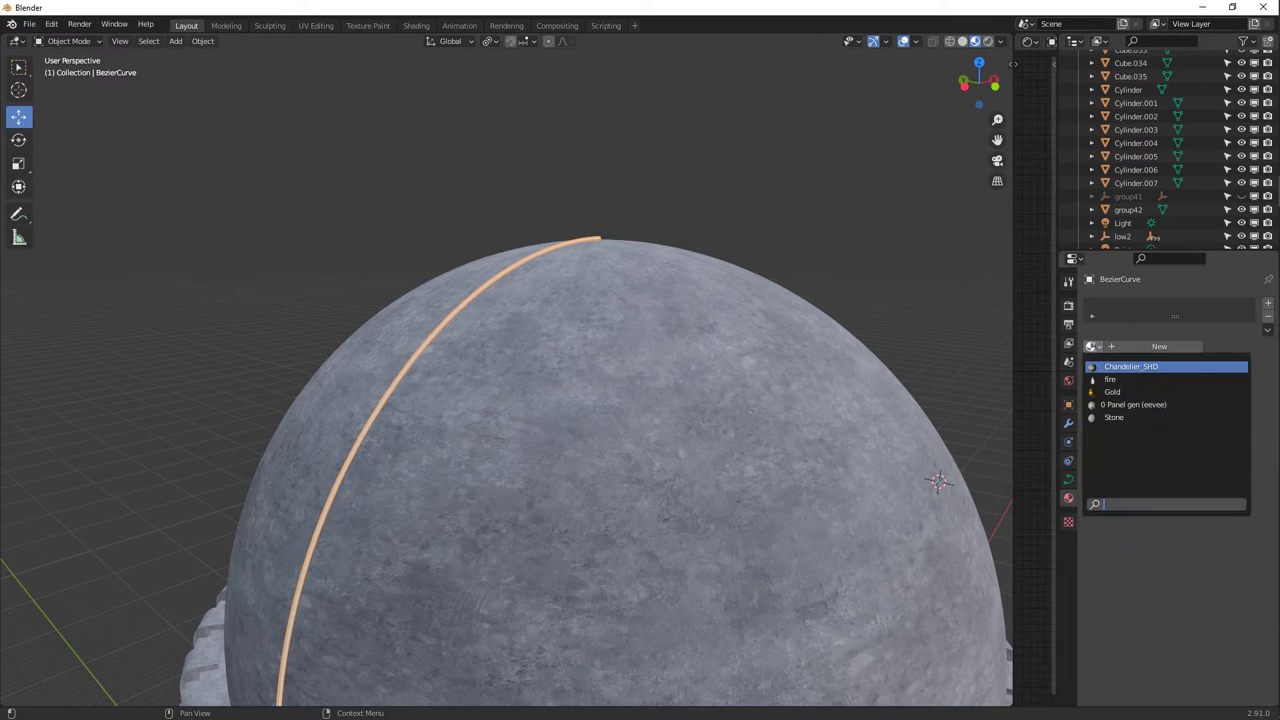
left_click(1108, 391)
middle_click_drag(705, 408, 616, 281)
left_click(647, 224)
middle_click_drag(640, 383, 590, 460)
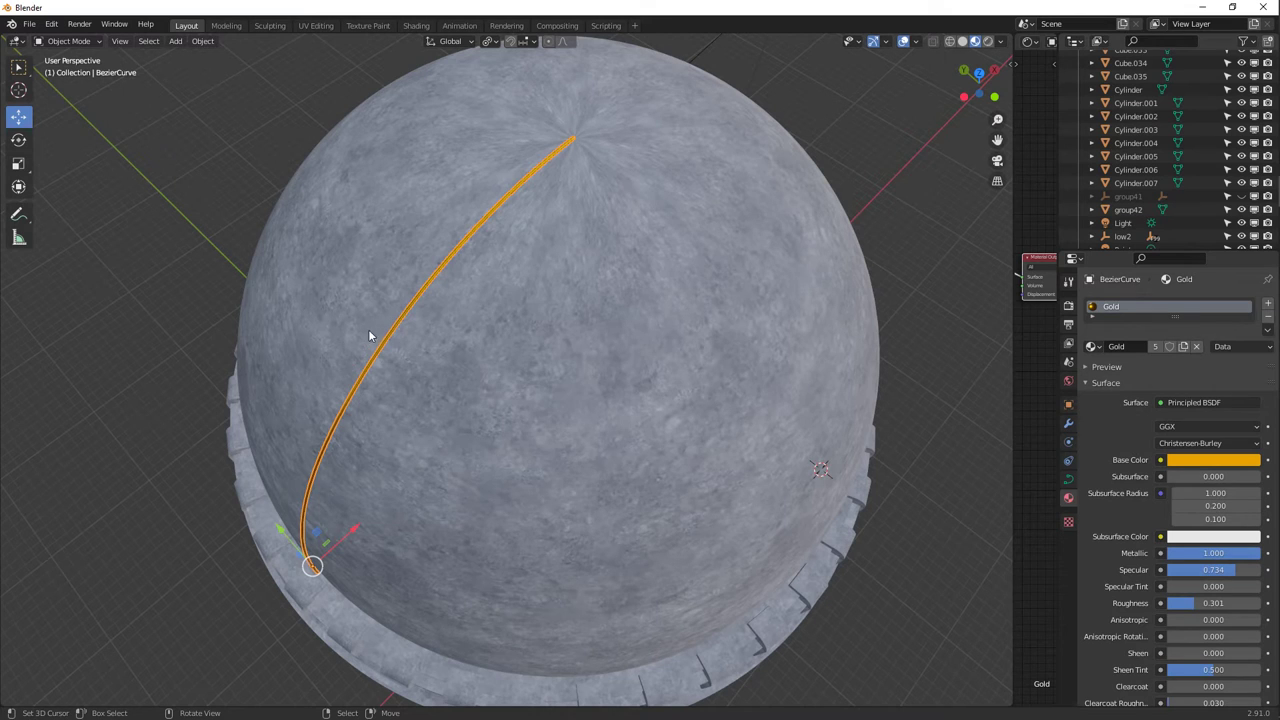
Set the pivot point to the 3D cursor and make a linked duplicate of the gold curve rotated 30° about global Z.
scroll(369, 336, "down", 6)
middle_click_drag(483, 380, 501, 388)
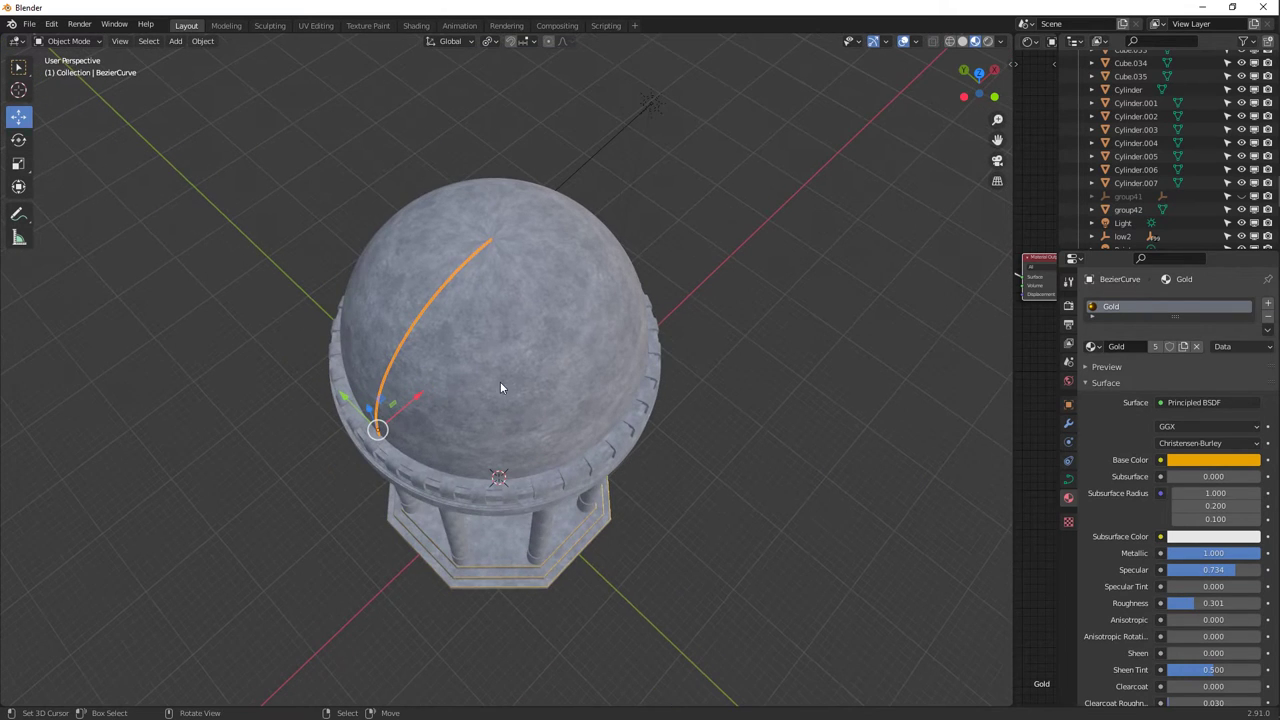
left_click(490, 41)
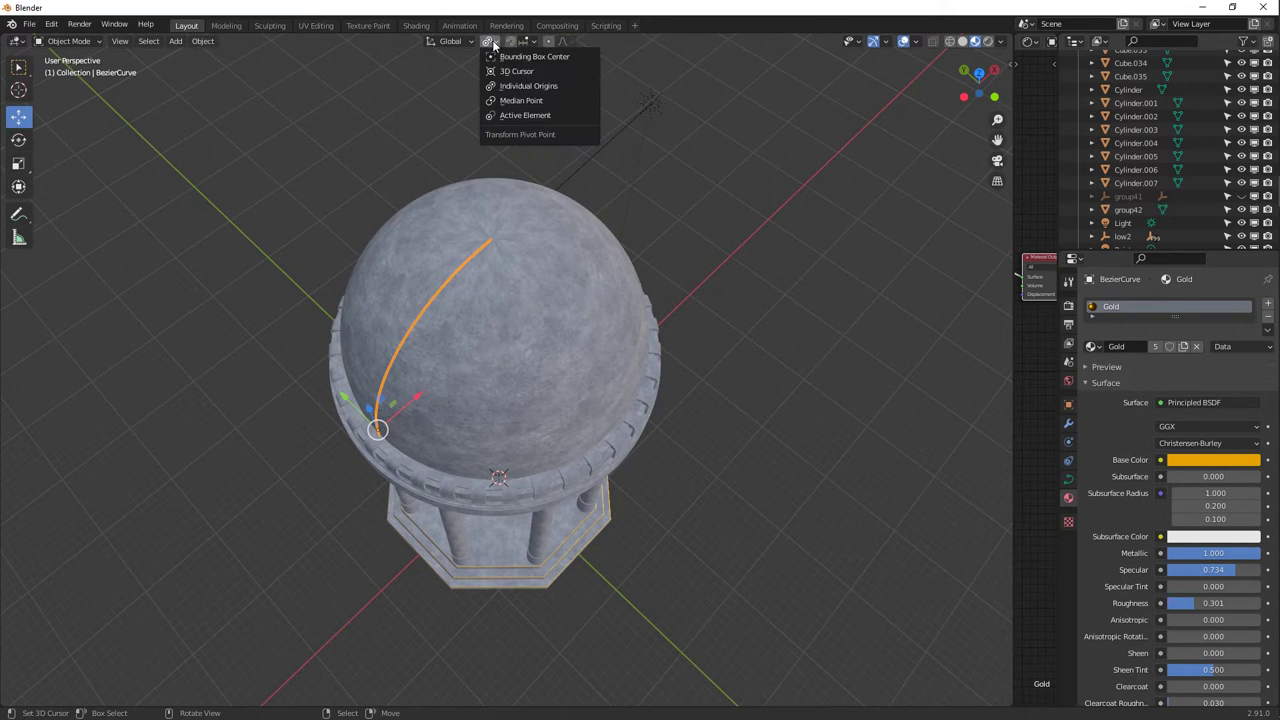
left_click(517, 71)
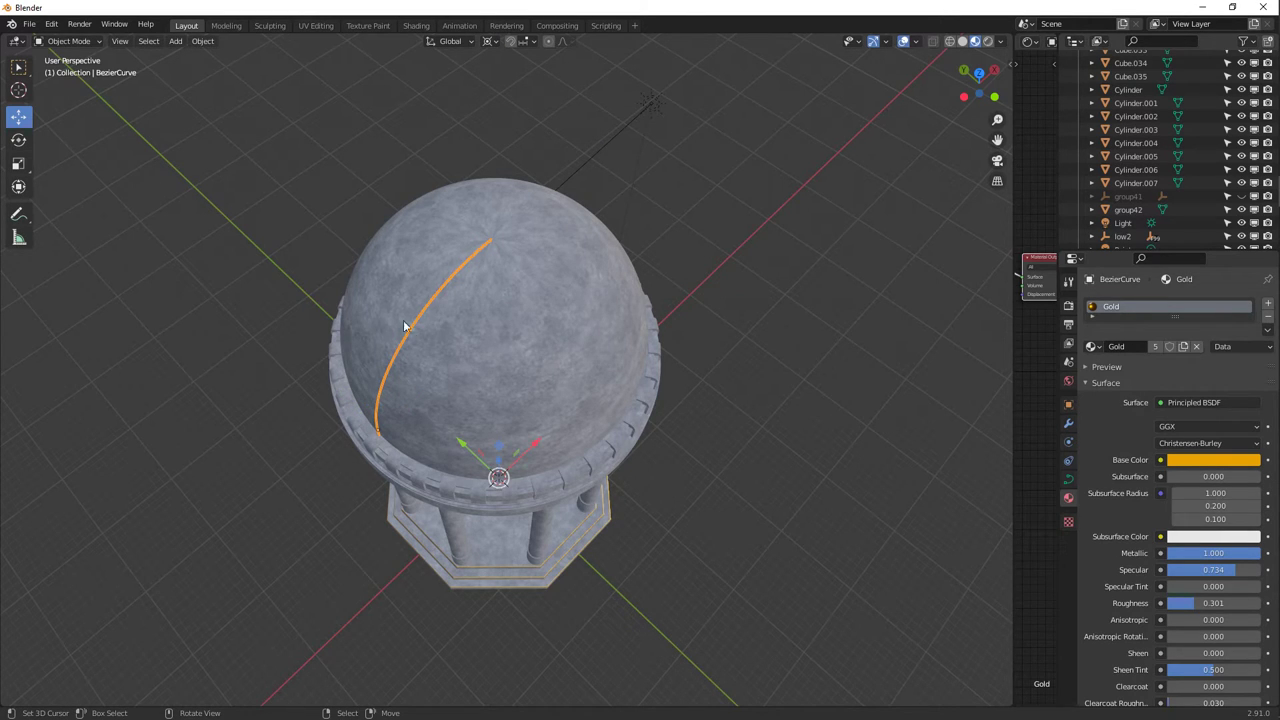
key("shift+d")
key("r")
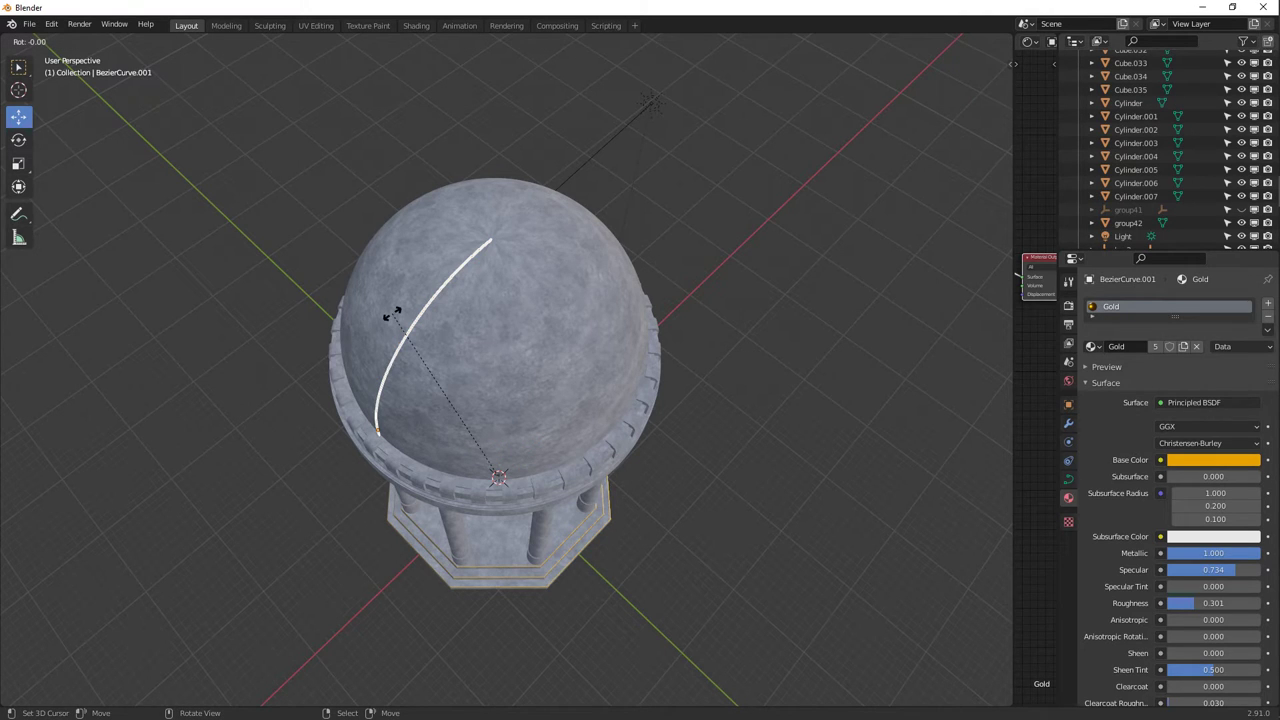
type("z30")
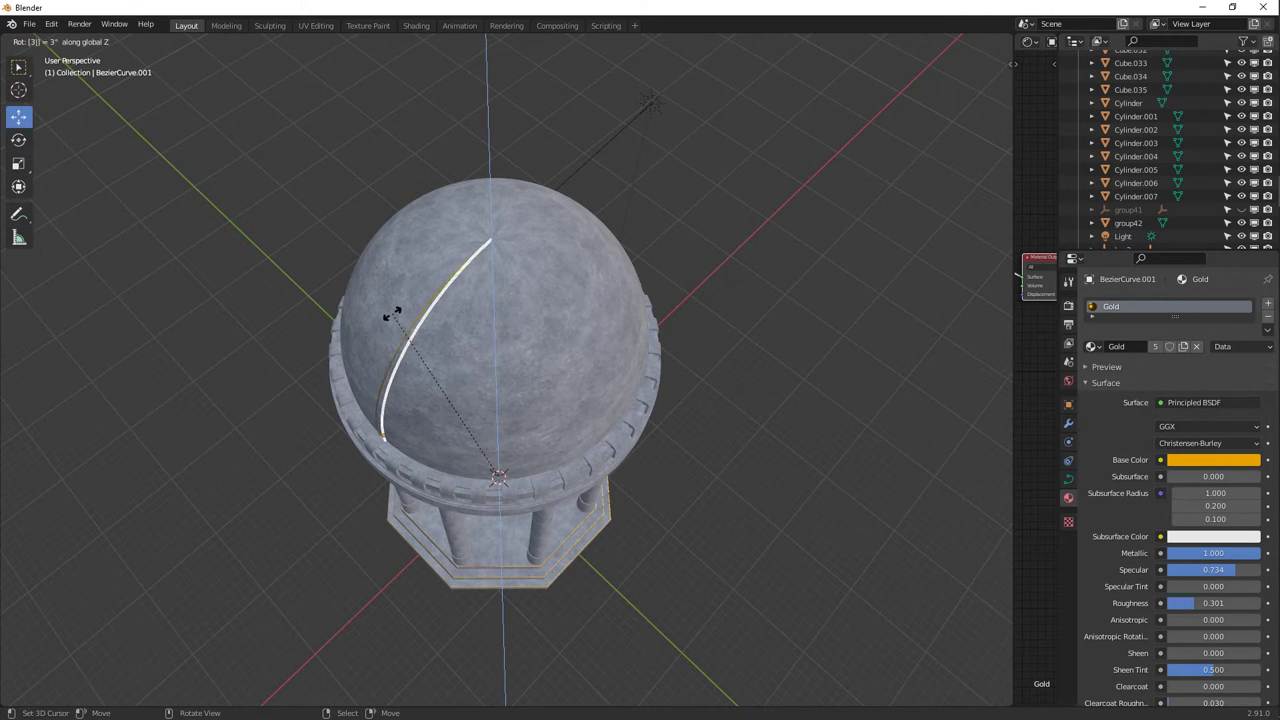
key("Return")
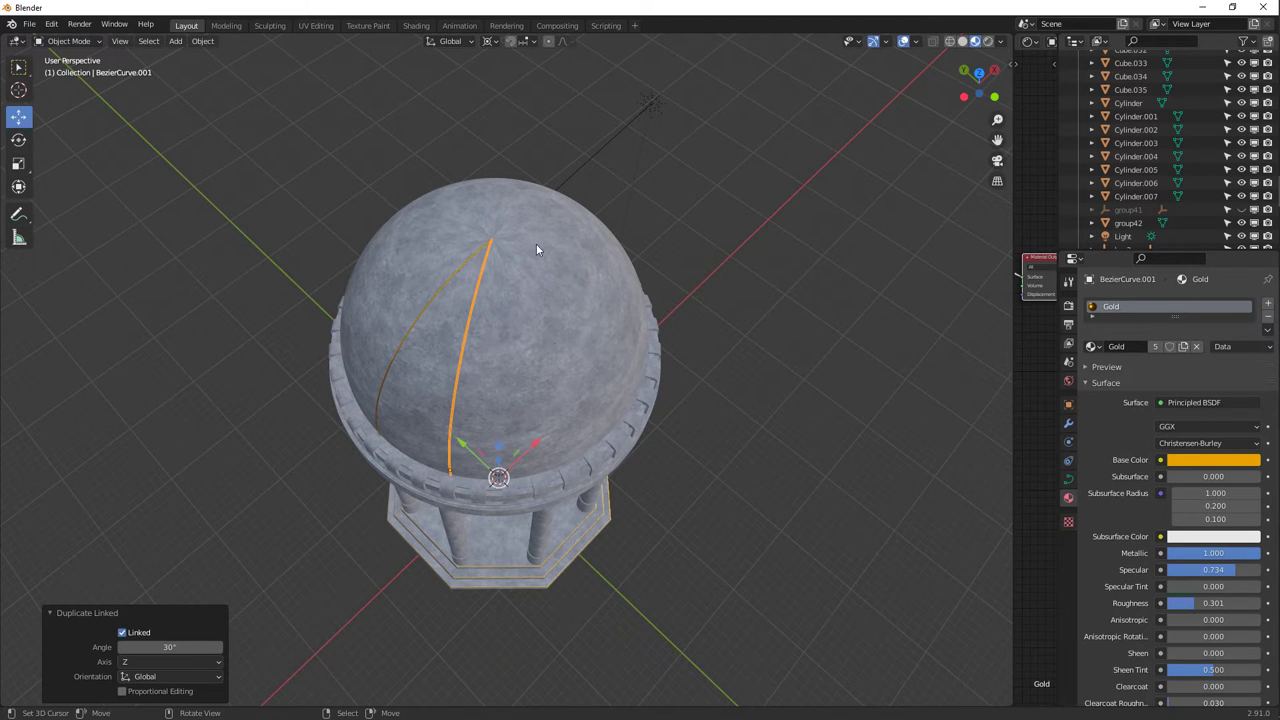
Repeat the 30° linked duplication ten times so that twelve gold ribs circle the whole dome.
key("shift+r")
key("shift+r")
key("shift+r")
key("shift+r")
key("shift+r")
key("shift+r")
key("shift+r")
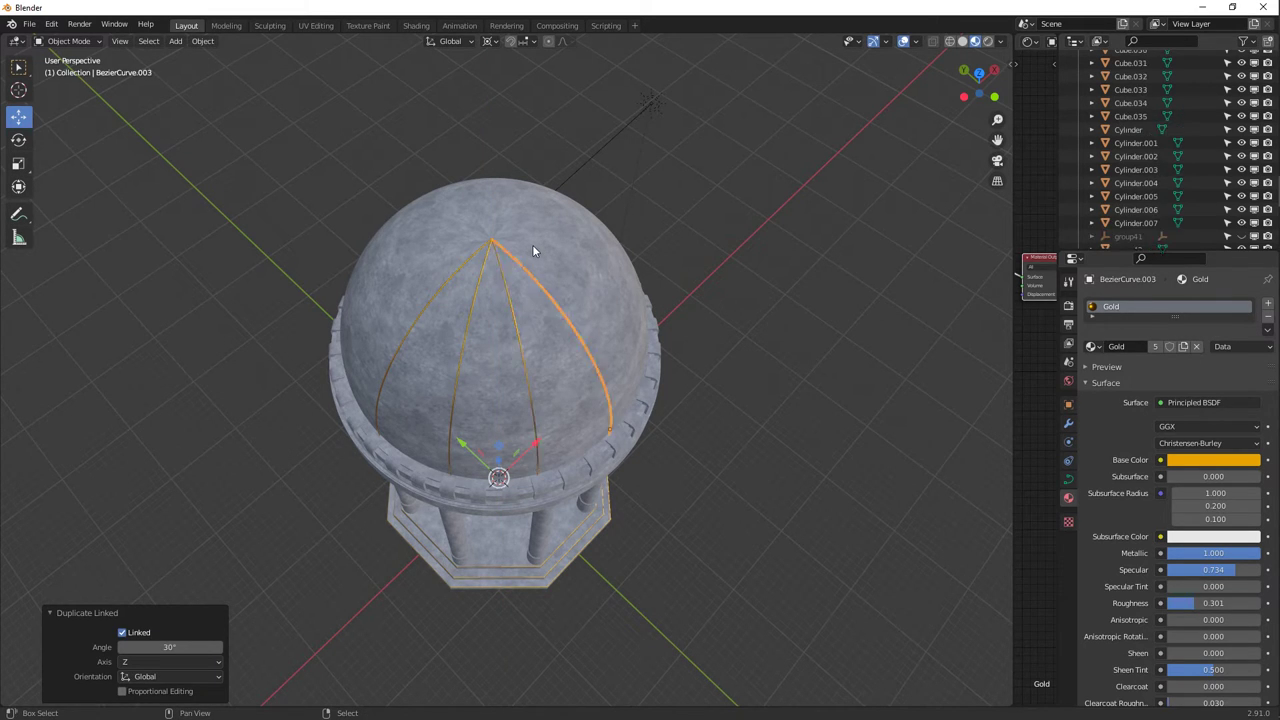
key("shift+r")
key("shift+r")
key("shift+r")
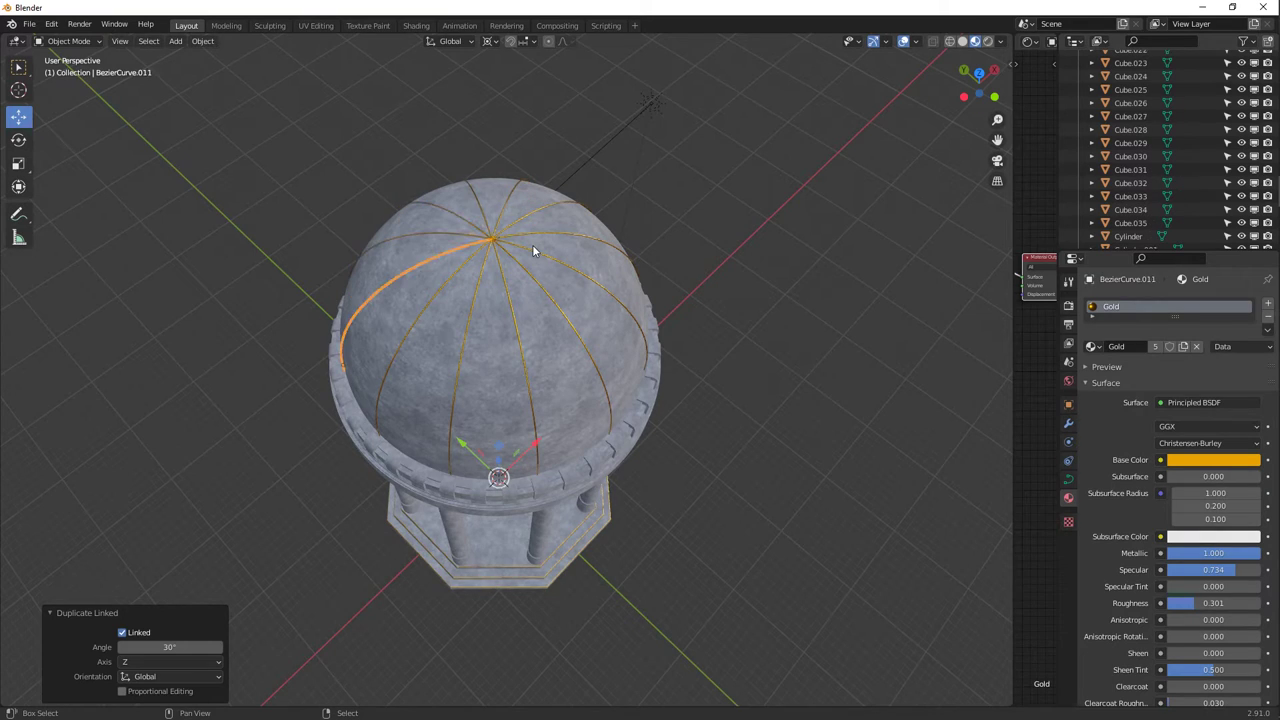
middle_click_drag(532, 244, 396, 254)
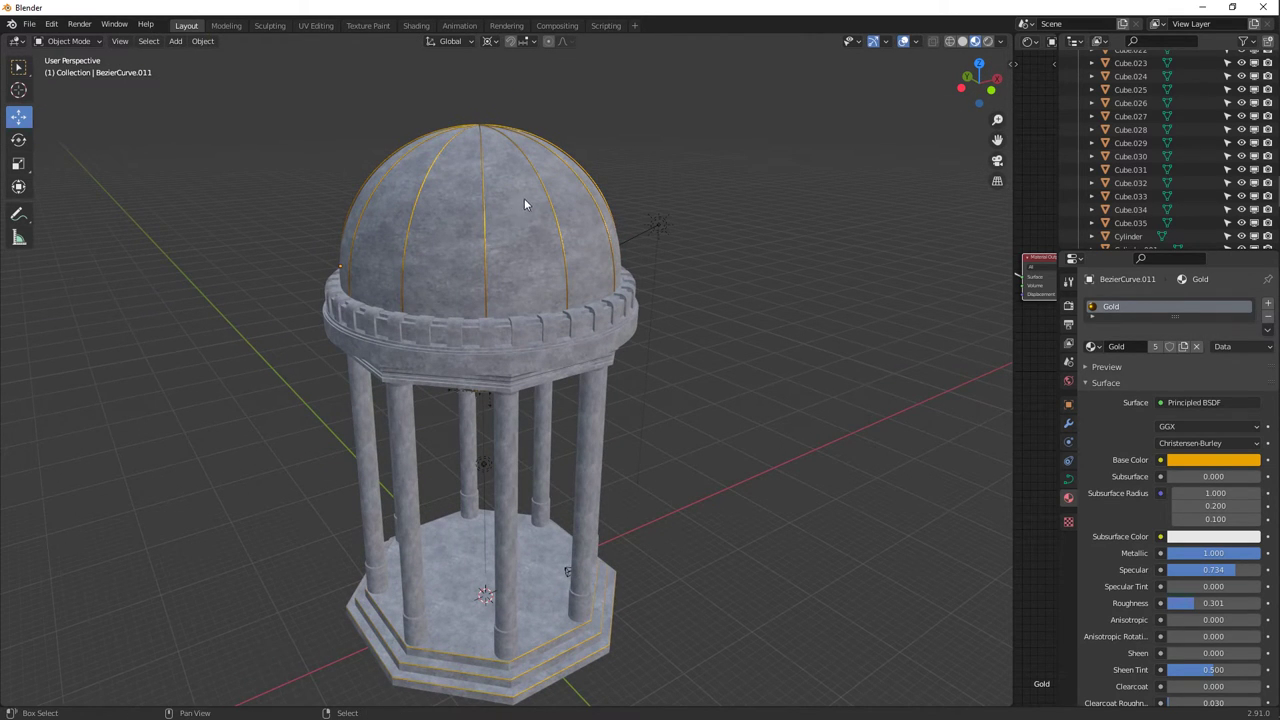
Add a Bezier circle at the temple's base and raise it about 40.5 m along global Z into the dome.
key("shift+a")
left_click(578, 214)
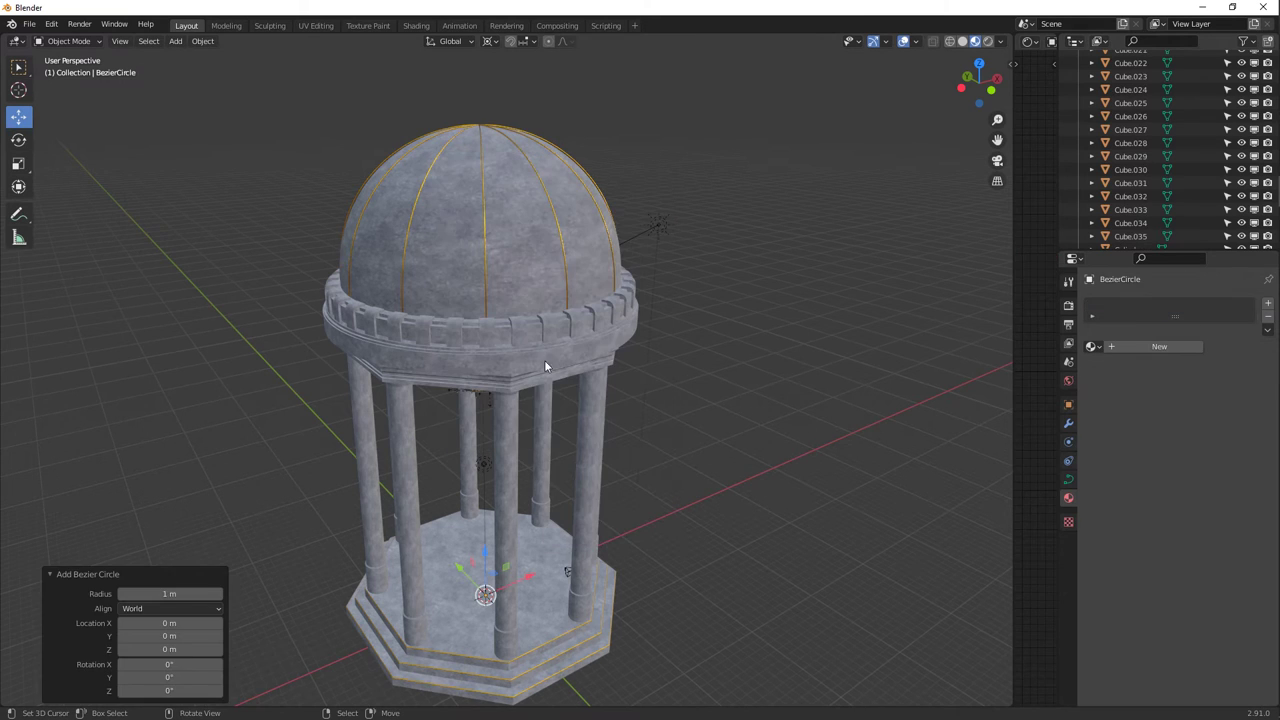
left_click_drag(490, 553, 536, 237)
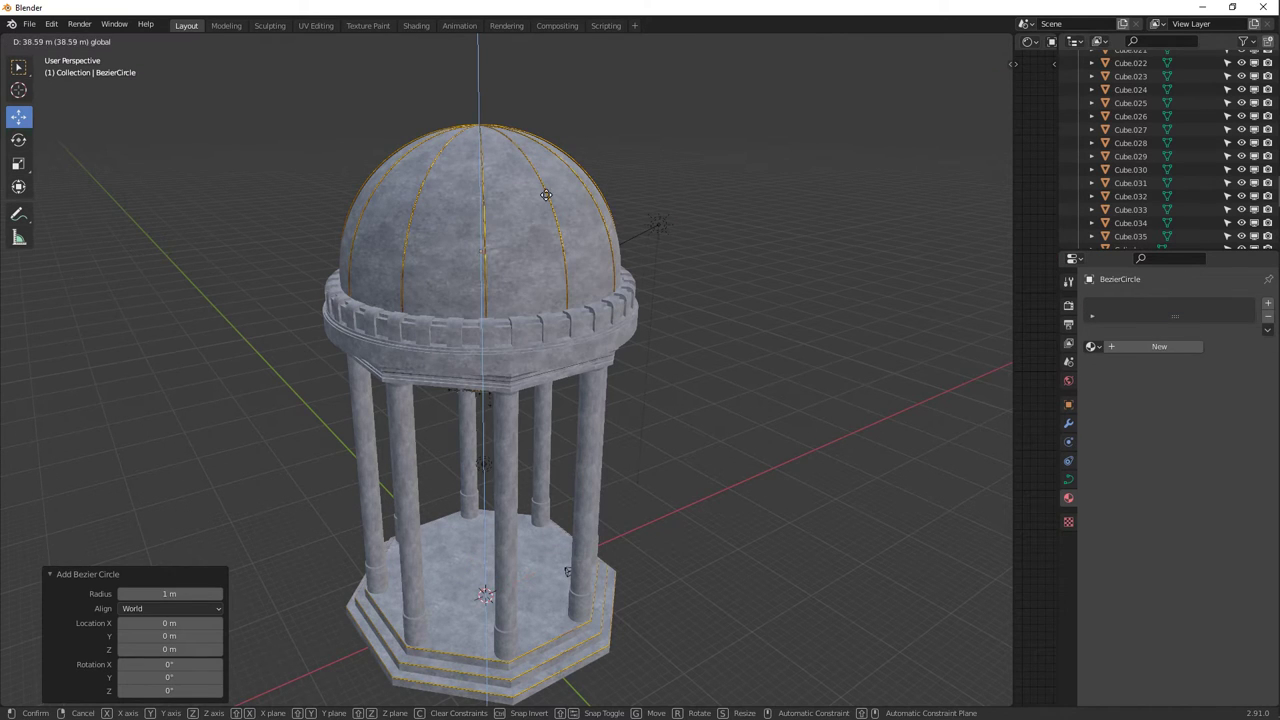
left_click_drag(546, 194, 546, 196)
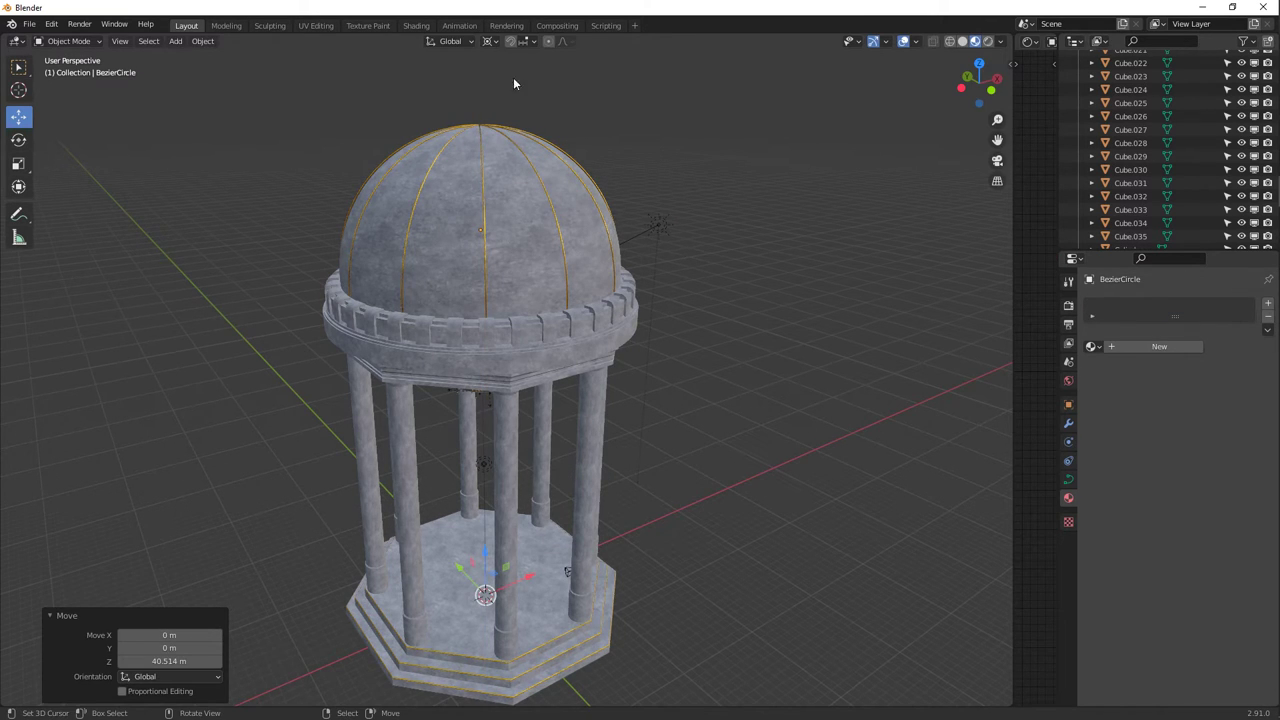
Set the pivot point to individual origins and scale the Bezier circle by about 12.19 to wrap around the dome.
left_click(489, 41)
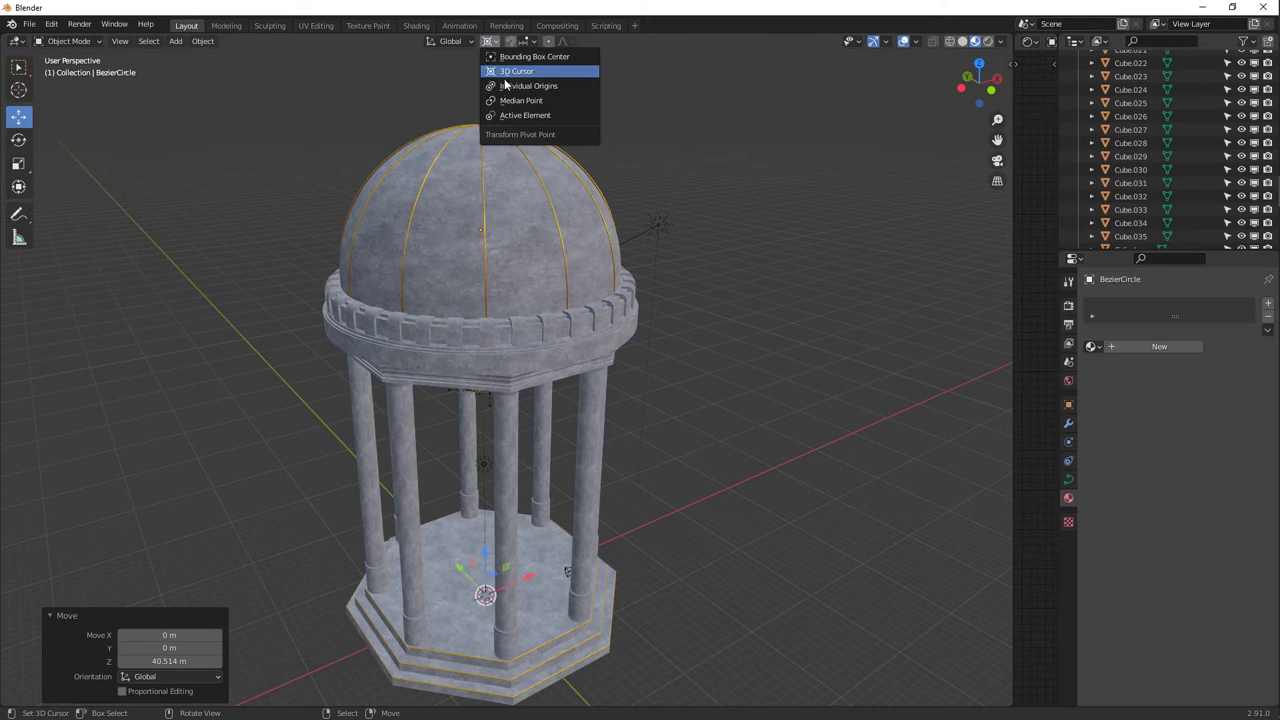
left_click(540, 88)
key("s")
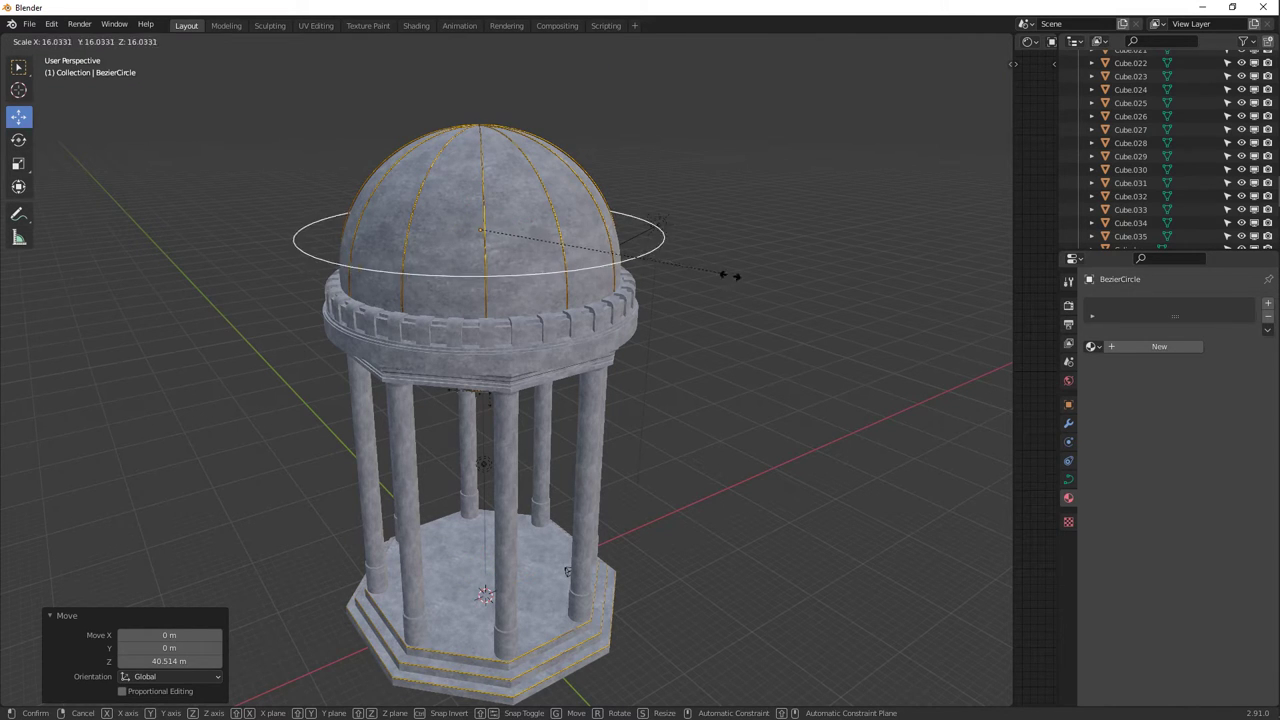
left_click(666, 288)
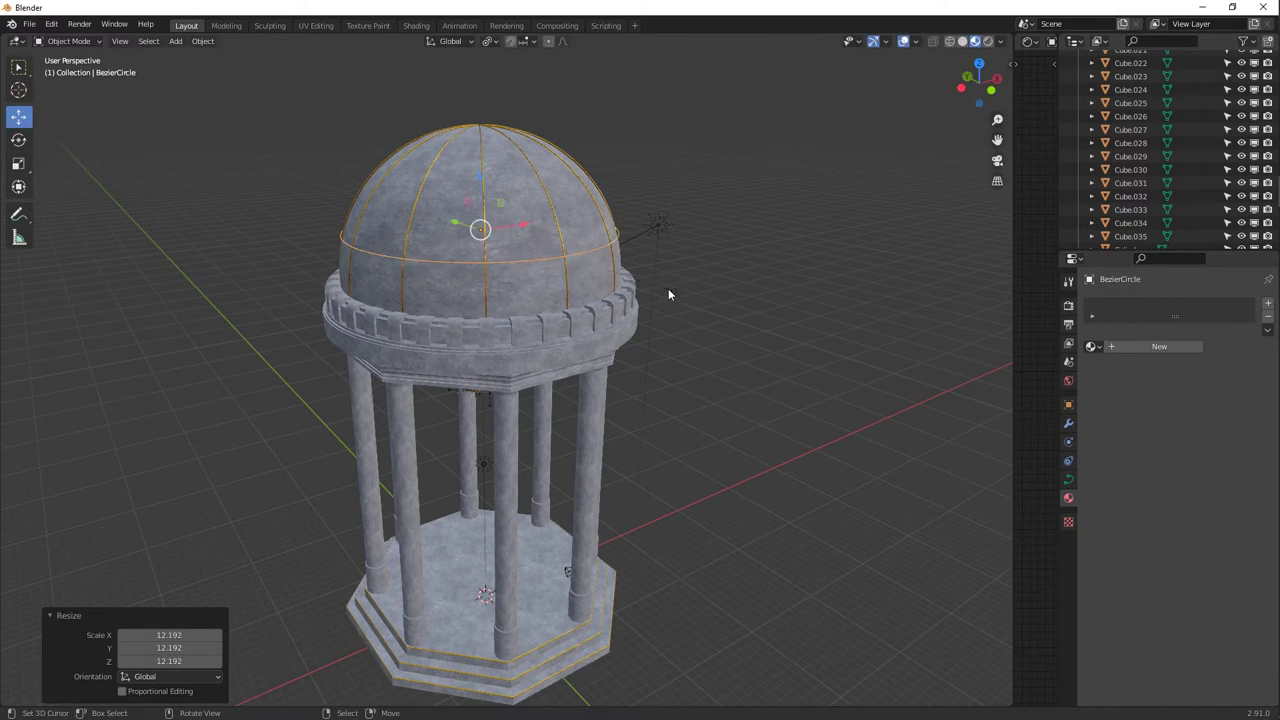
Check a gold rib's bevel depth for comparison, and give the Bezier circle a round bevel with a depth of about 0.003 m.
left_click(1068, 481)
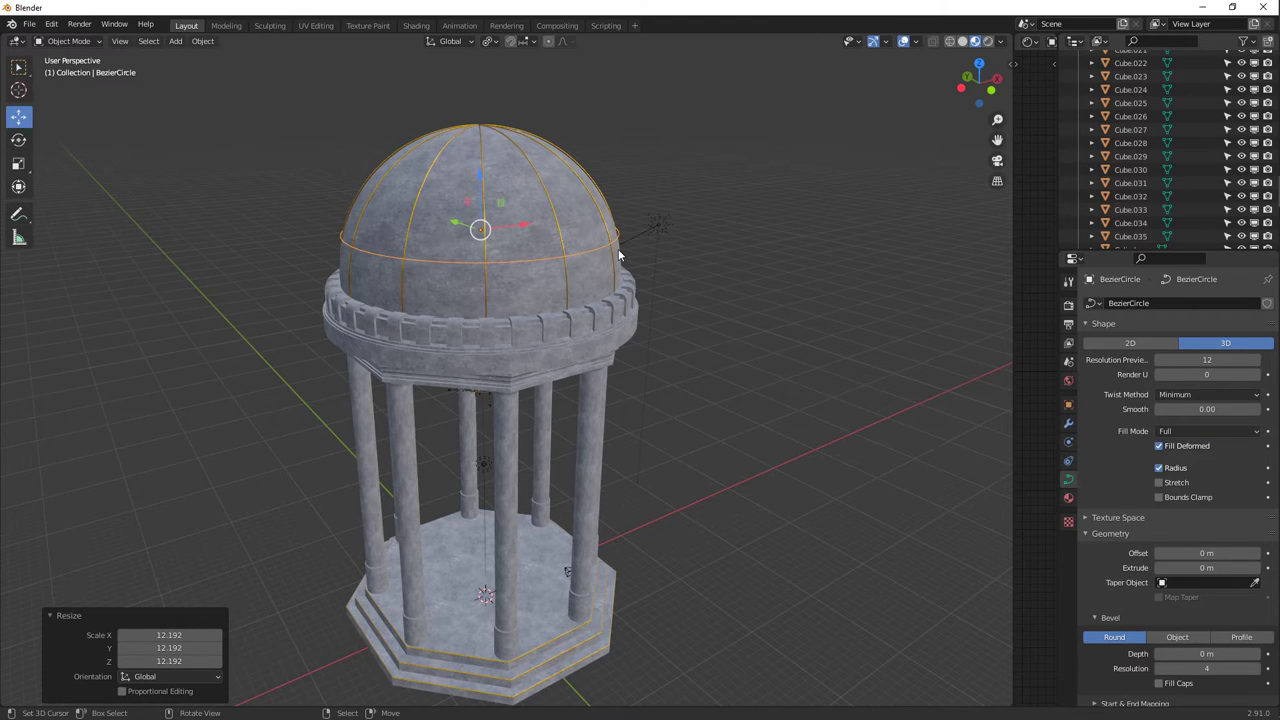
scroll(618, 249, "up", 5)
key("KP_Decimal")
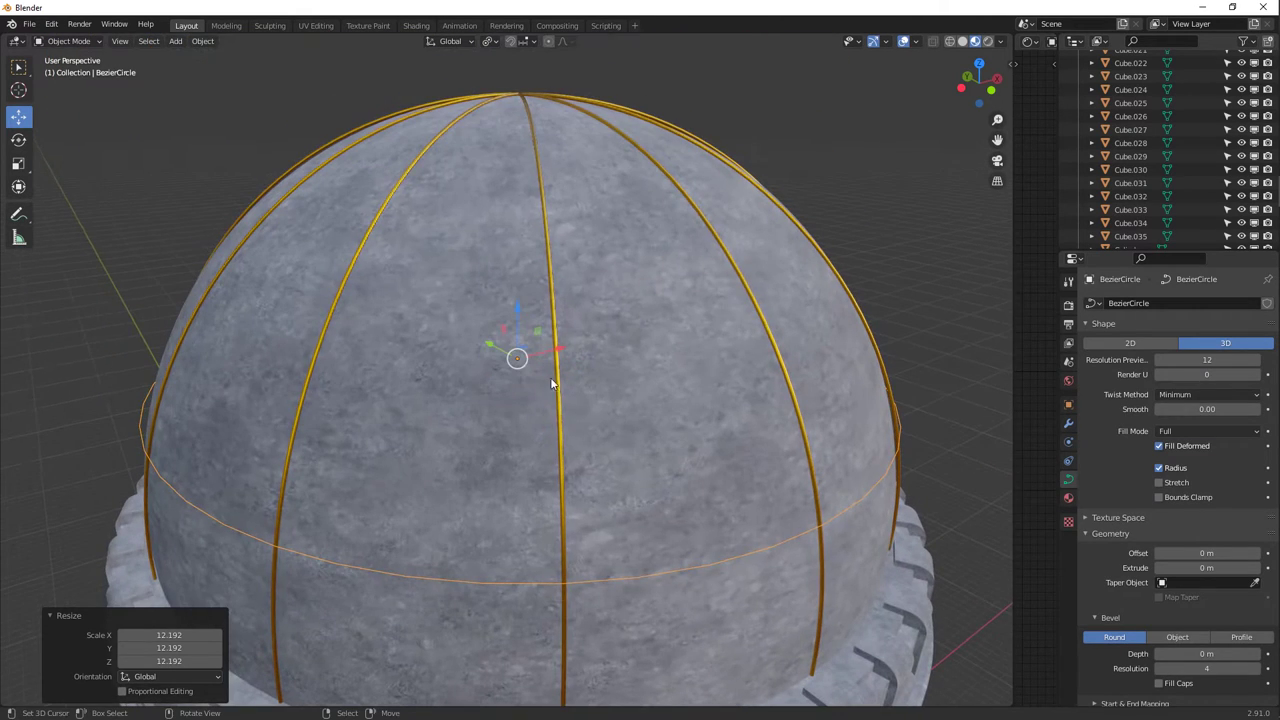
left_click(558, 386)
scroll(1142, 578, "down", 1)
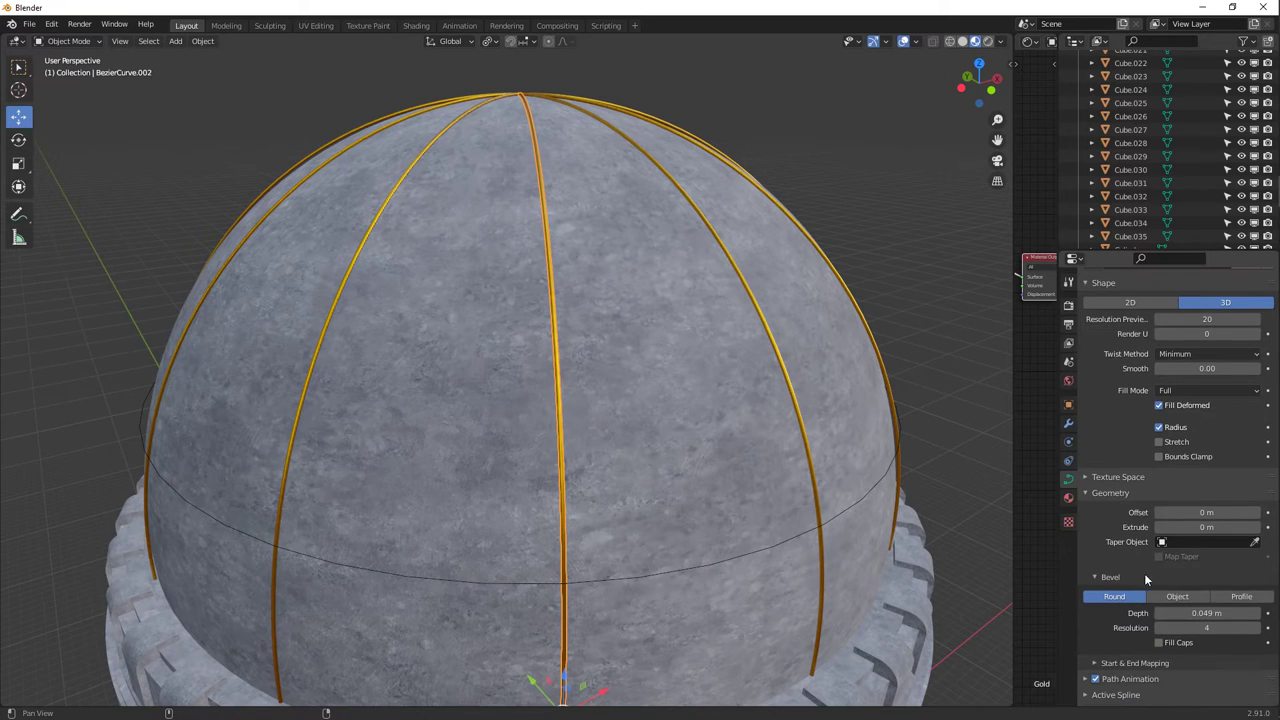
left_click(842, 518)
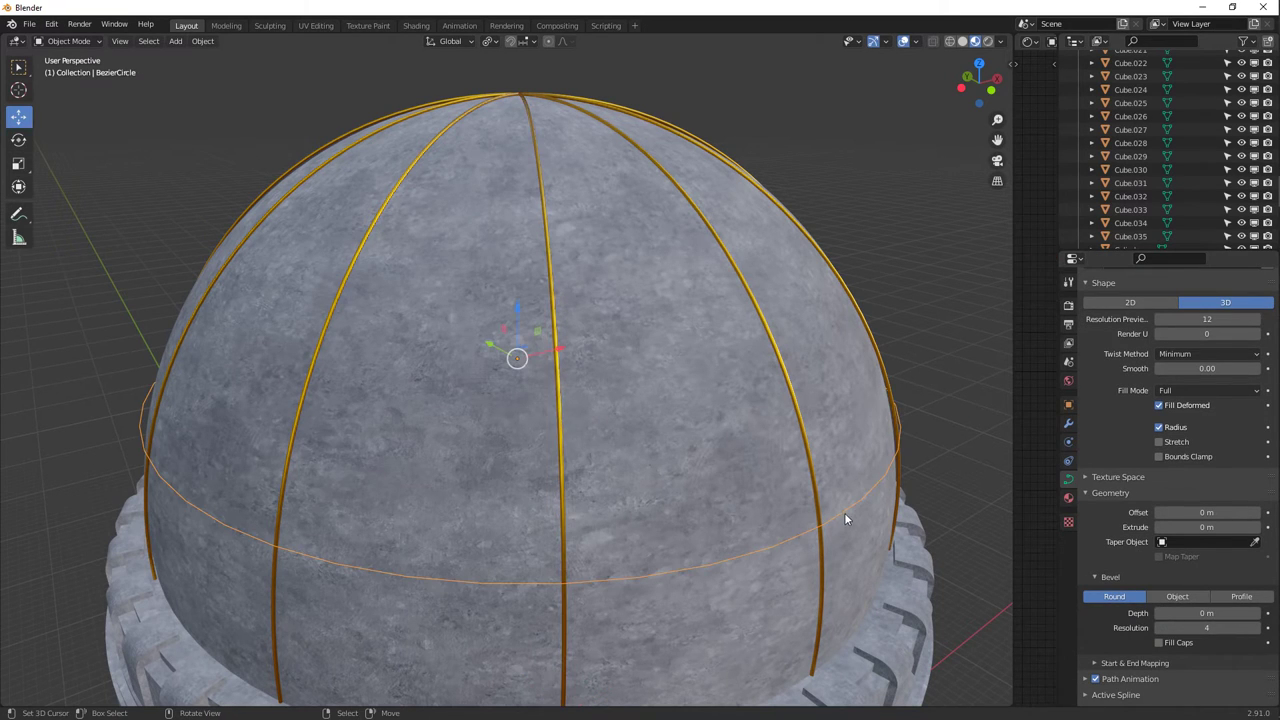
left_click(1168, 612)
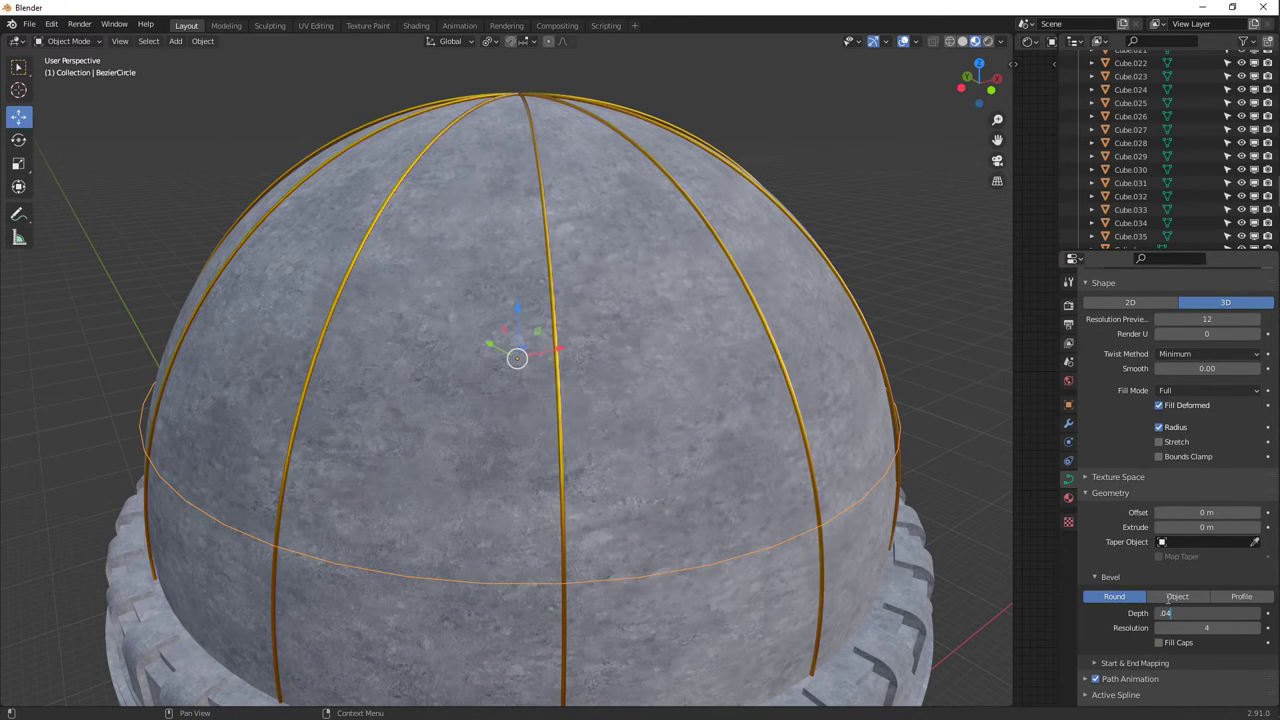
type(".049")
key("Return")
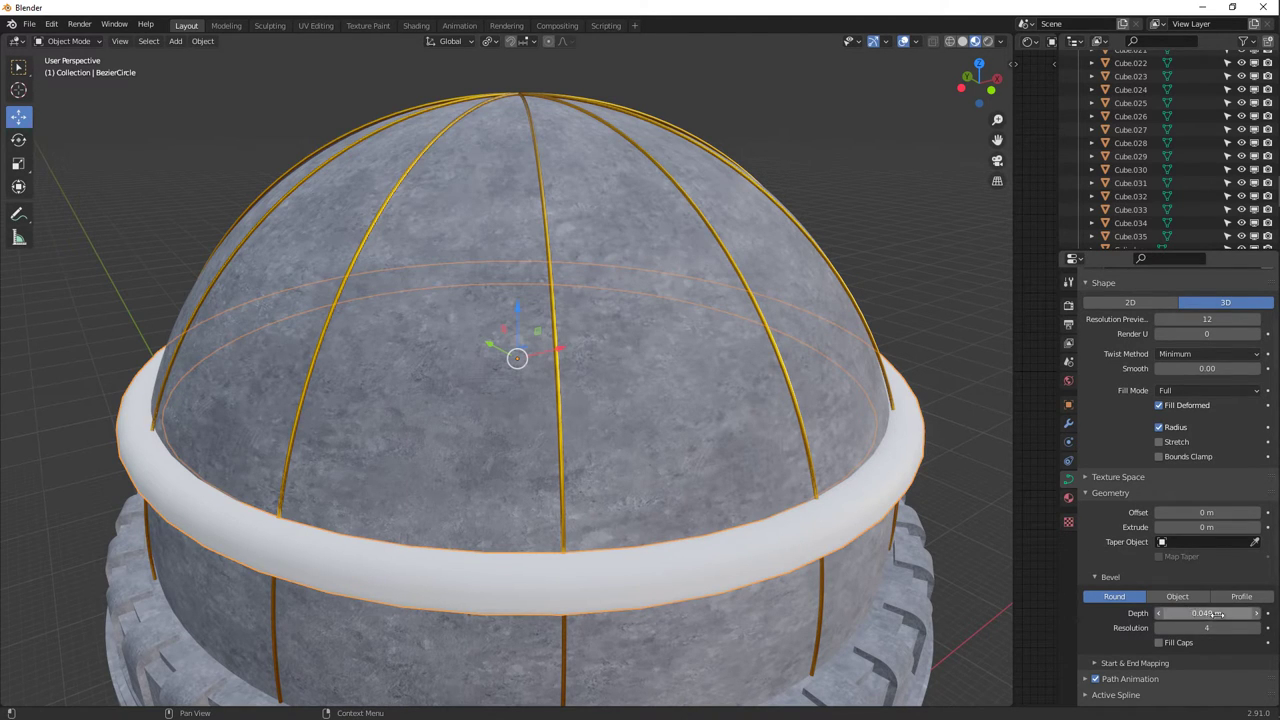
left_click_drag(1215, 614, 1177, 621)
Scale the beveled circle by about 0.99 to sit against the dome and set its preview resolution to 20.
key("s")
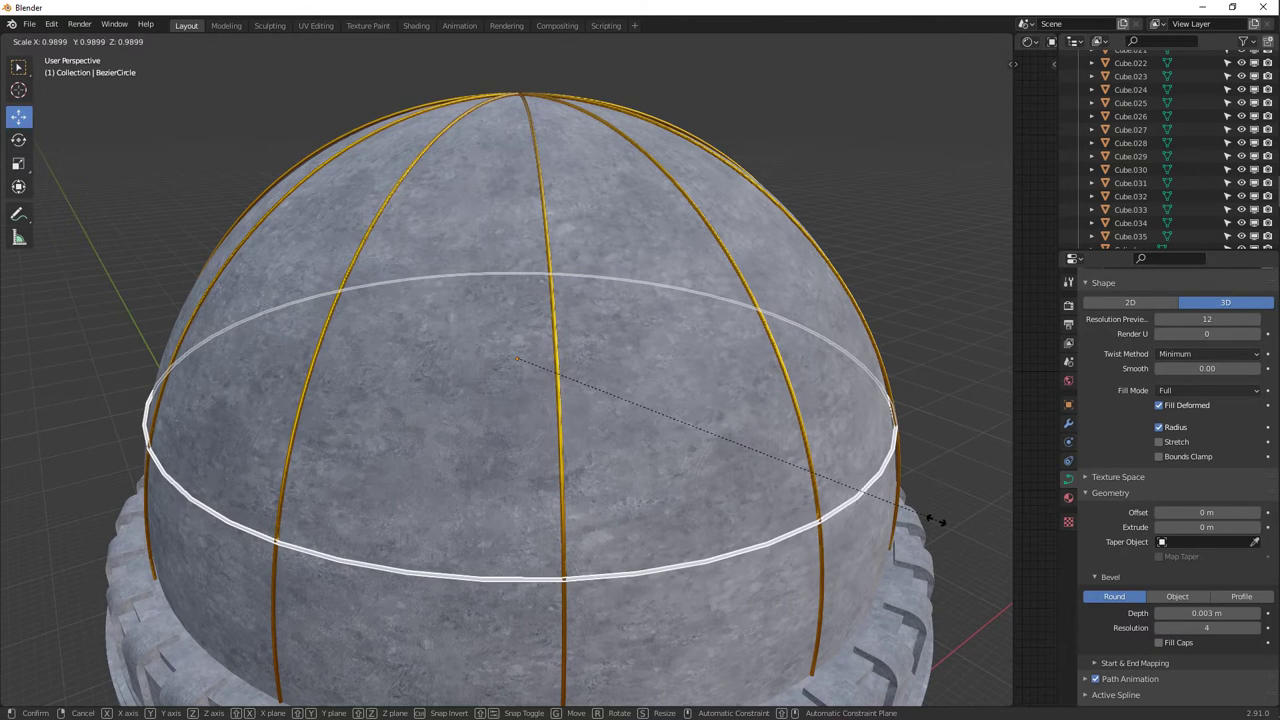
left_click(943, 523)
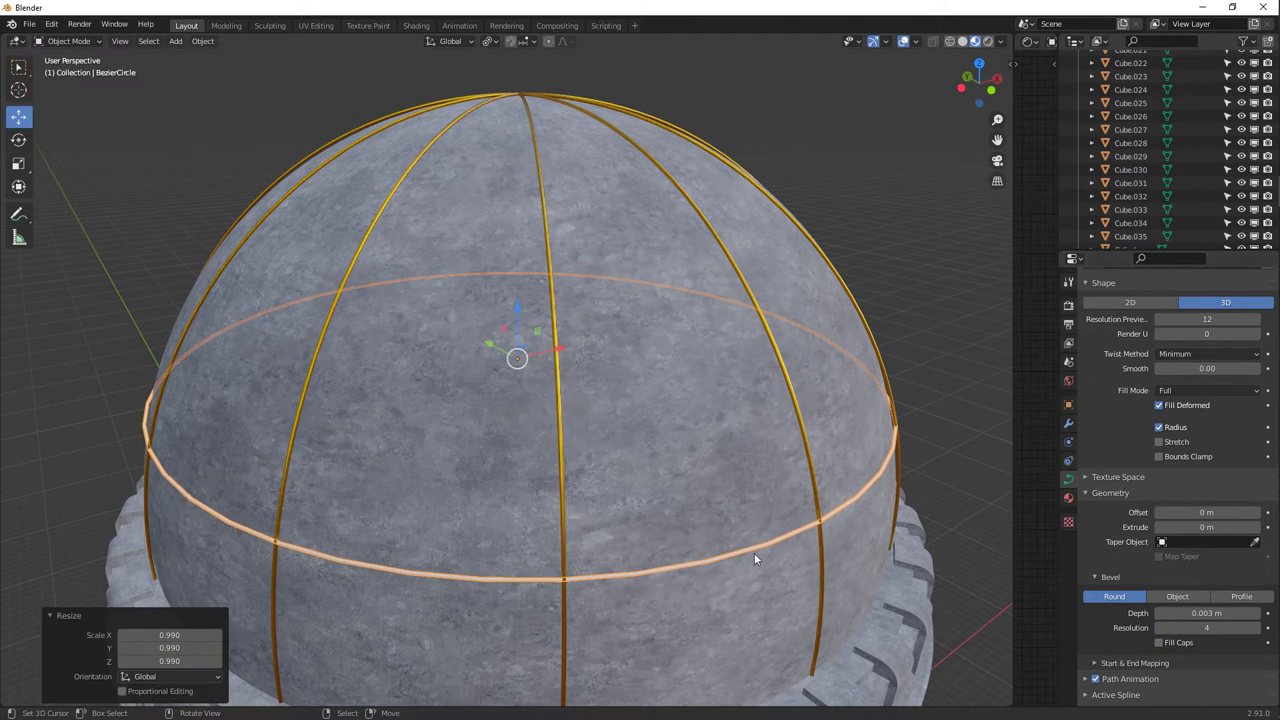
left_click(1177, 320)
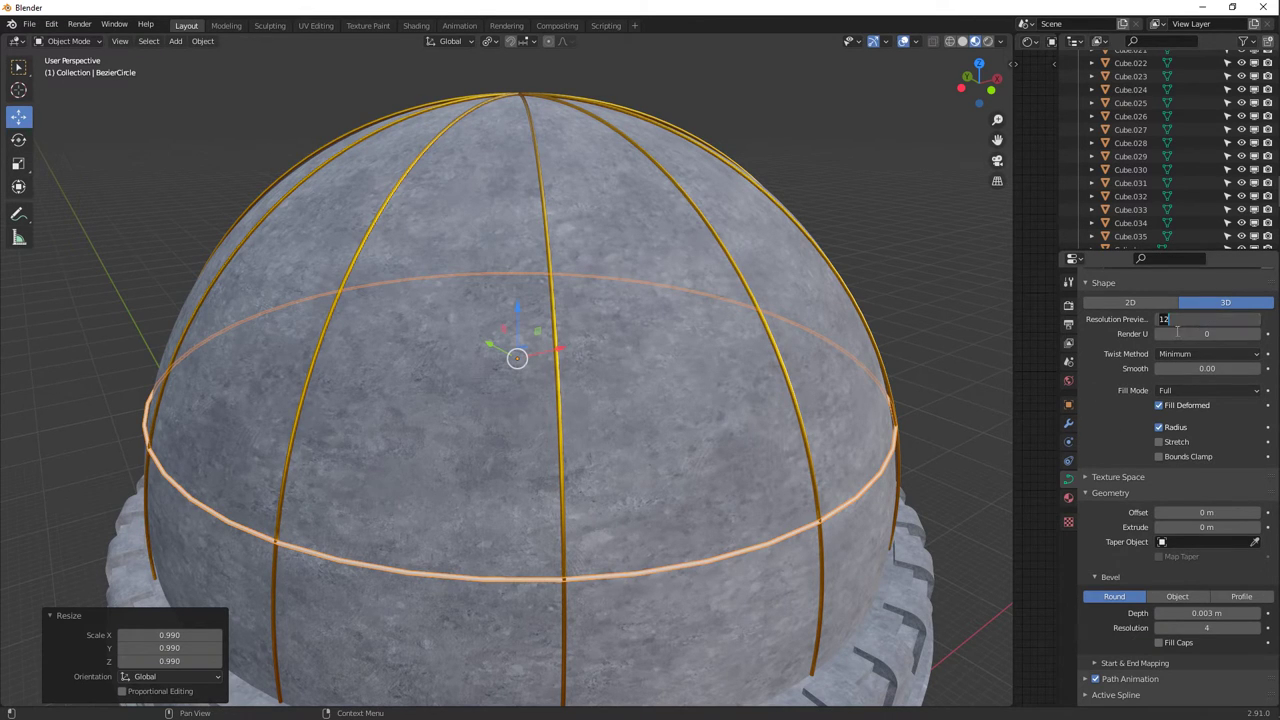
type("20")
key("Return")
Assign the existing Gold material to the Bezier circle around the dome.
middle_click_drag(644, 376, 556, 405)
left_click(1068, 497)
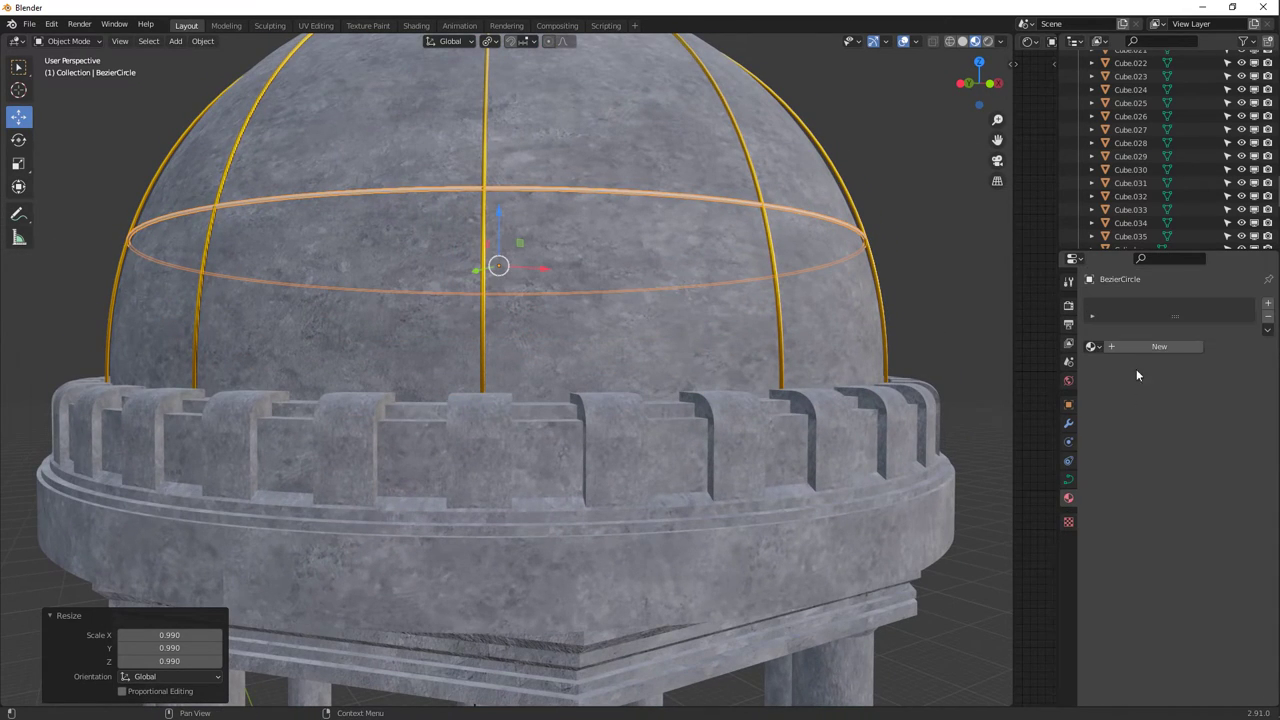
left_click(1091, 346)
left_click(1112, 391)
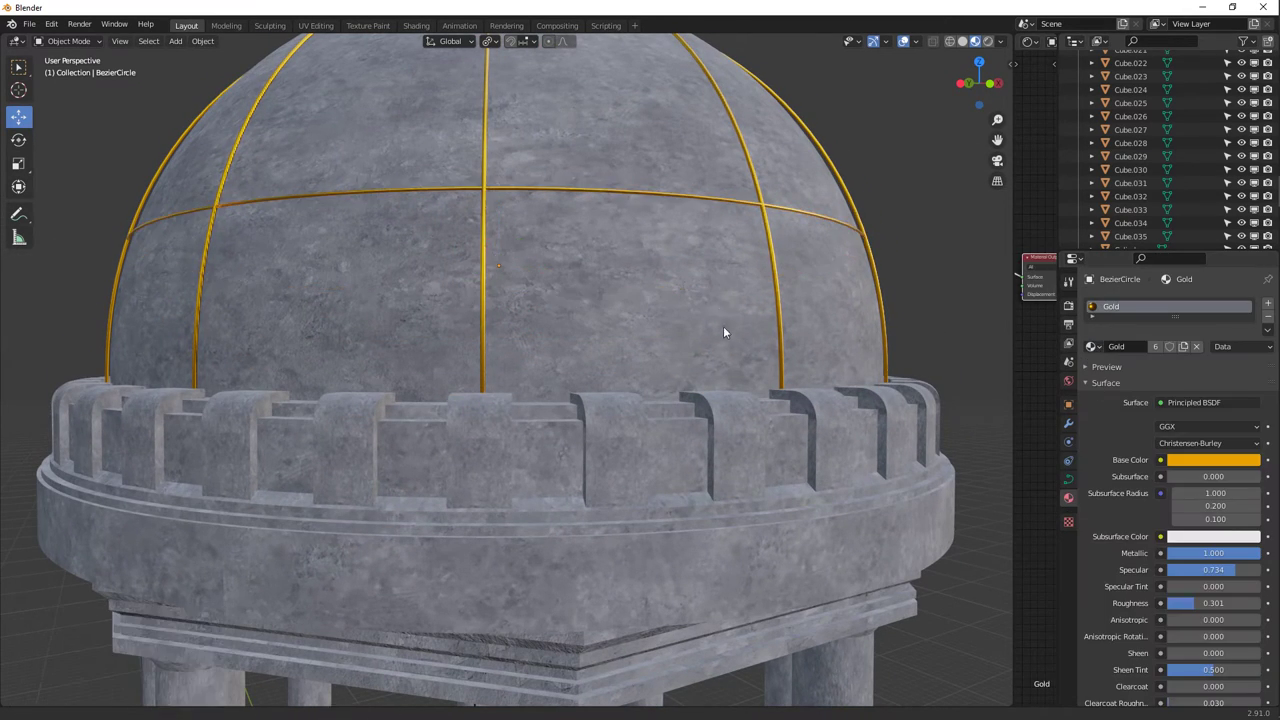
Isolate the stone dome in local view and open its mesh for editing near the apex.
middle_click_drag(723, 326, 538, 326)
scroll(704, 414, "down", 3)
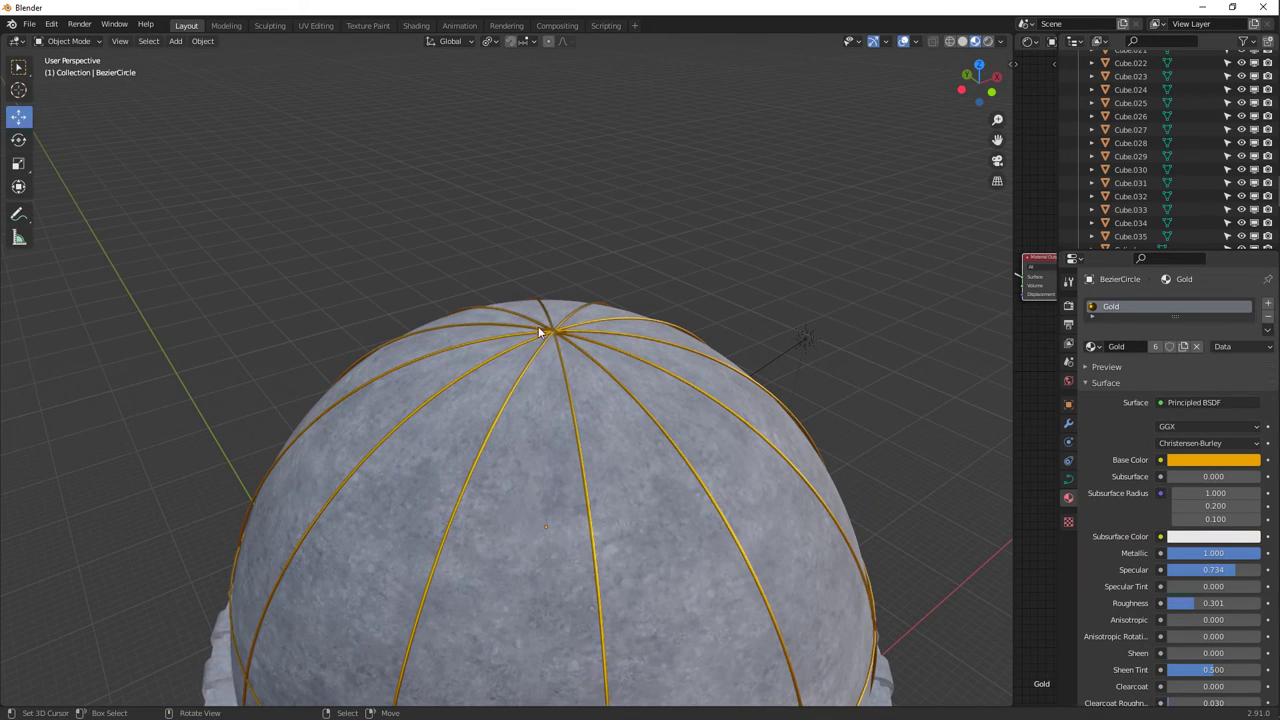
left_click(561, 310)
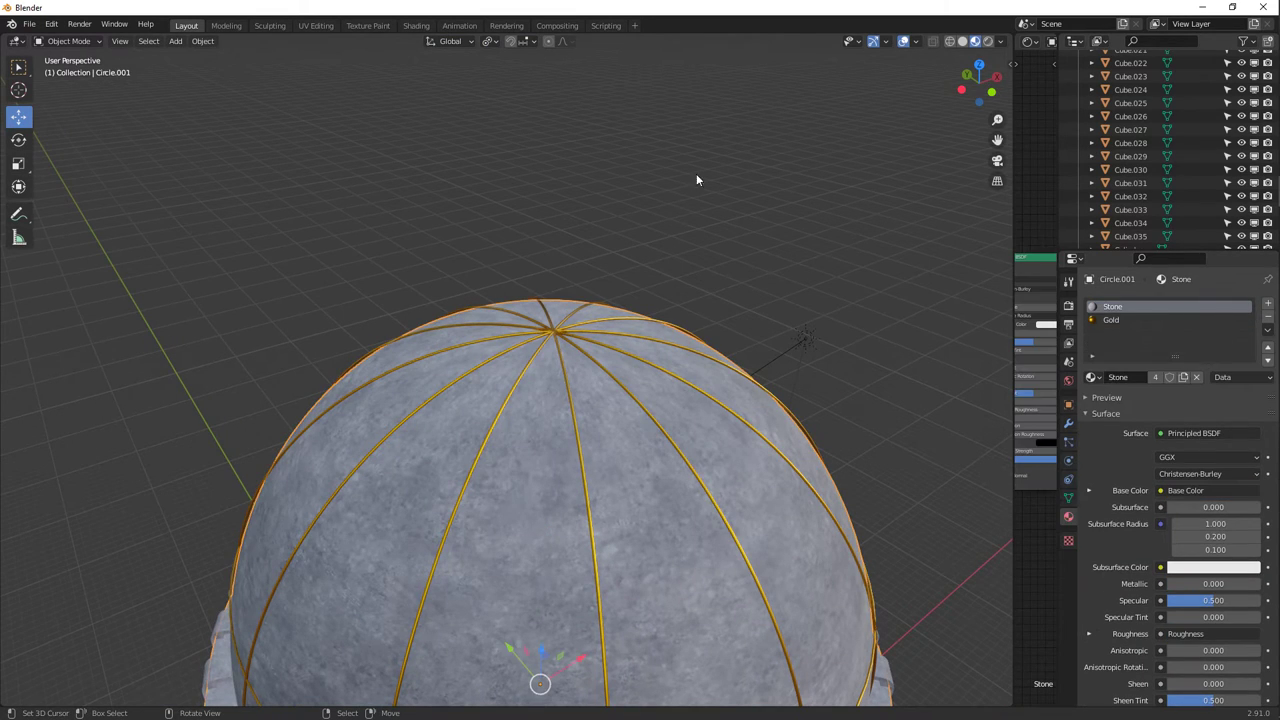
key("Tab")
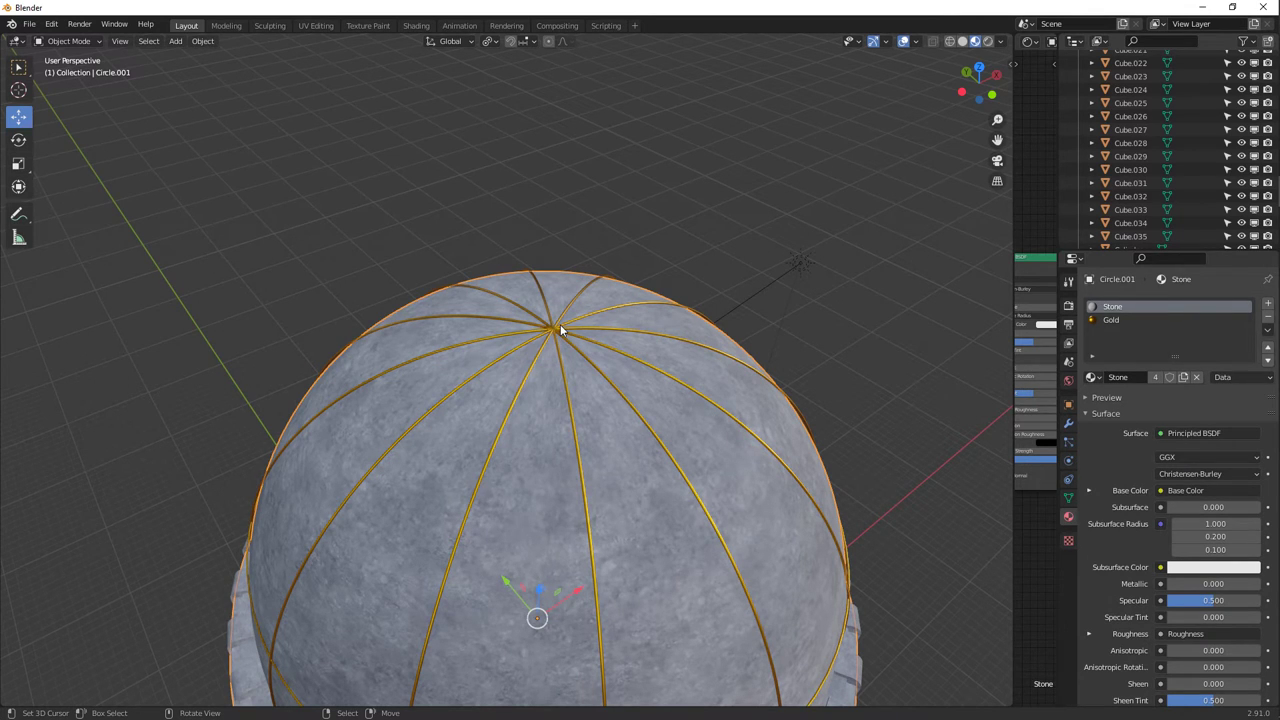
key("KP_Divide")
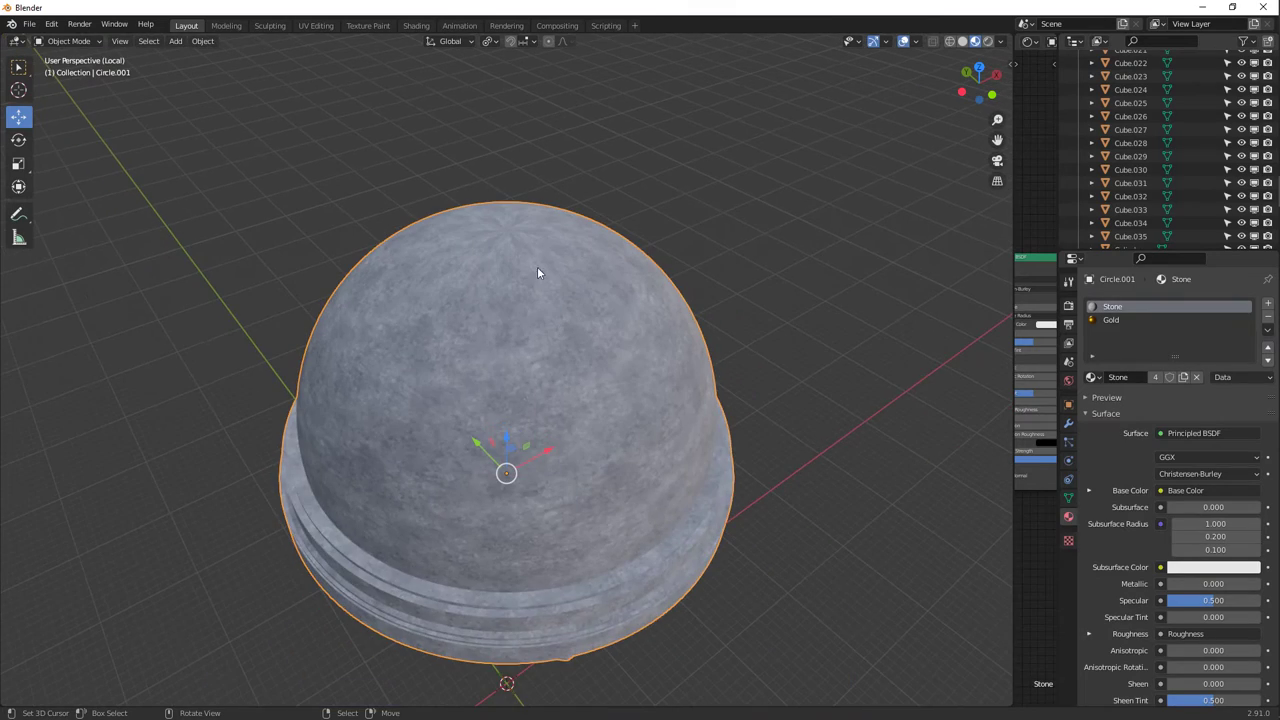
middle_click_drag(537, 266, 482, 437)
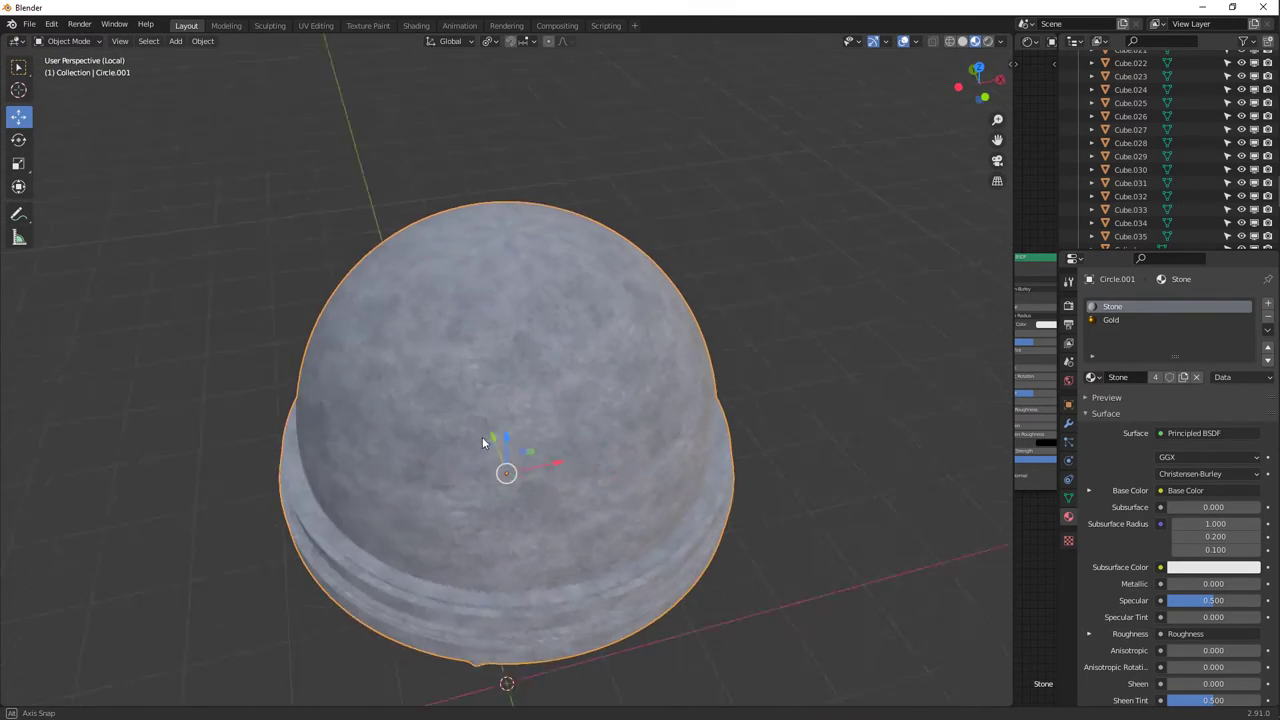
key("Tab")
middle_click_drag(461, 254, 462, 325, "ctrl")
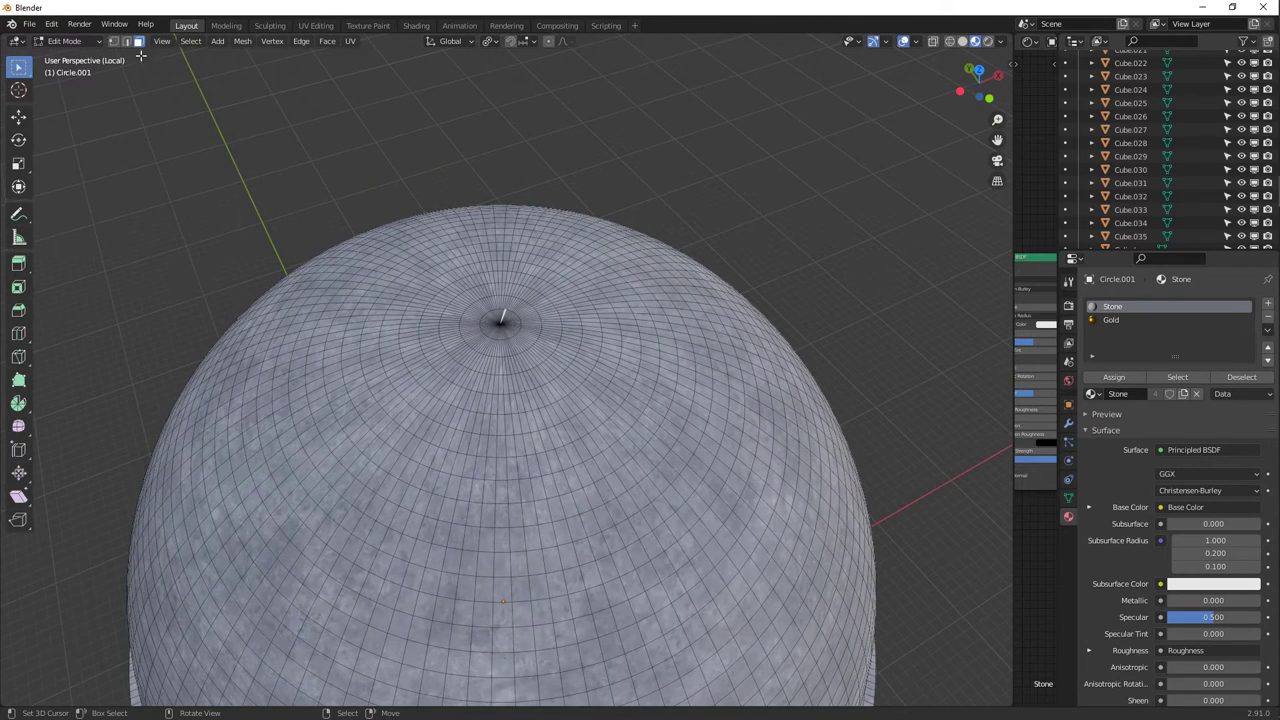
Switch to edge selection and select the second horizontal edge loop around the dome's apex.
left_click(126, 41)
left_click(528, 345, "alt")
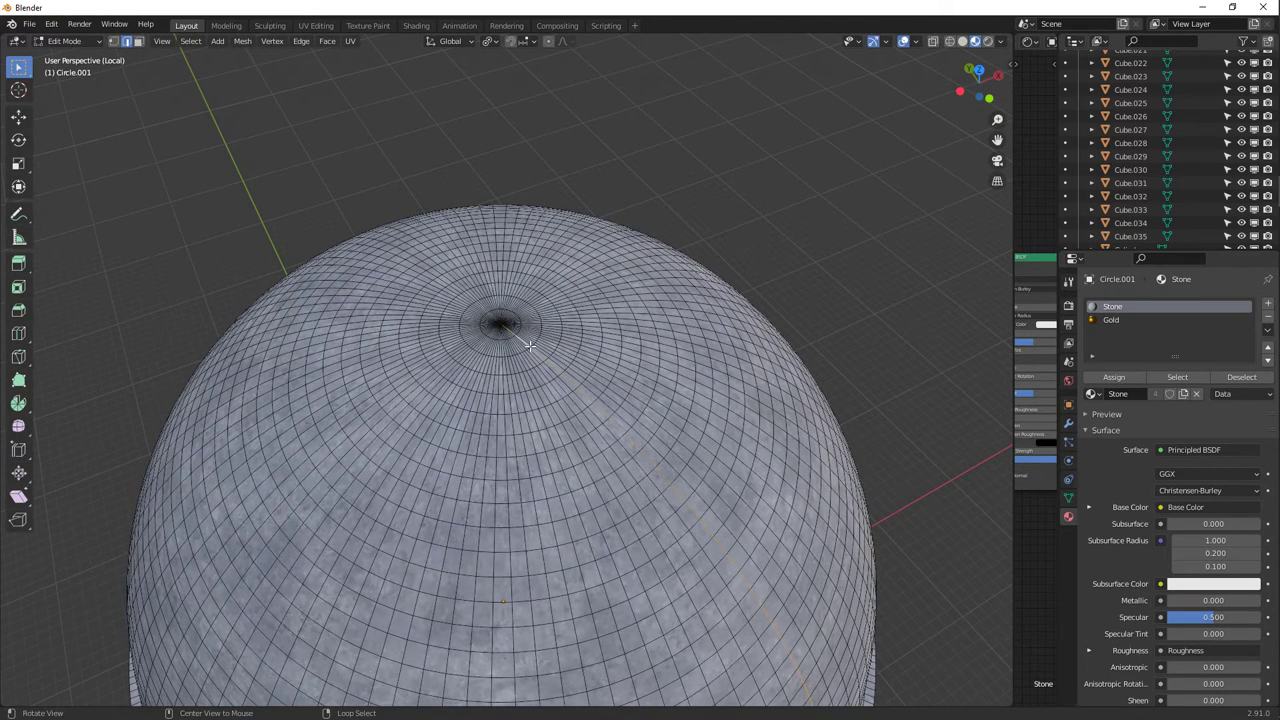
left_click(540, 336, "alt")
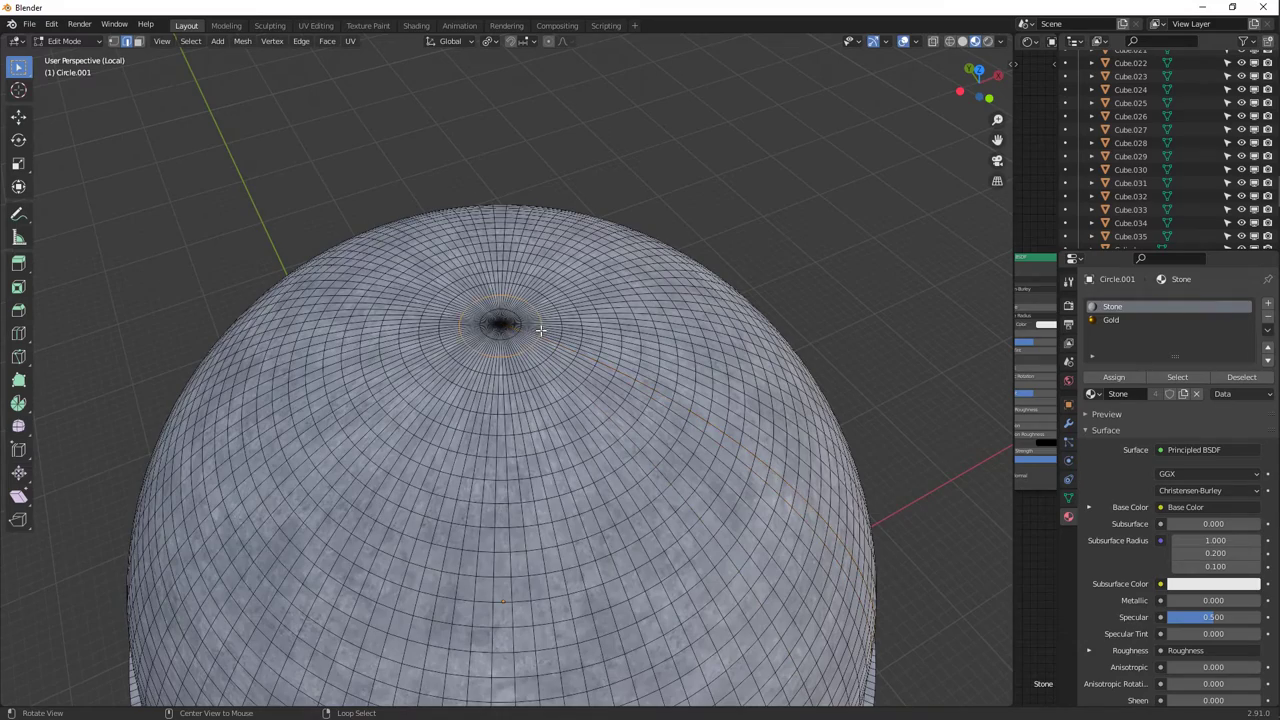
scroll(484, 315, "up", 2)
scroll(484, 315, "up", 6)
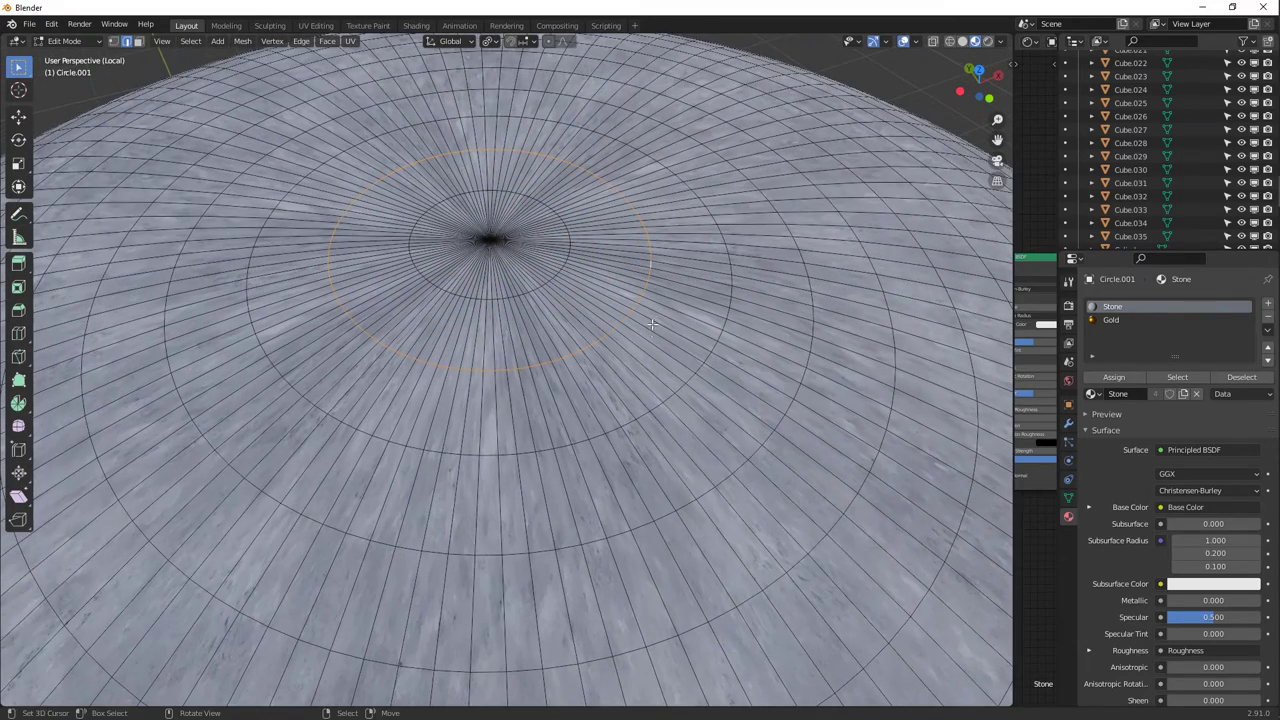
left_click(645, 297, "alt+shift")
left_click(649, 272, "alt")
scroll(632, 430, "down", 3)
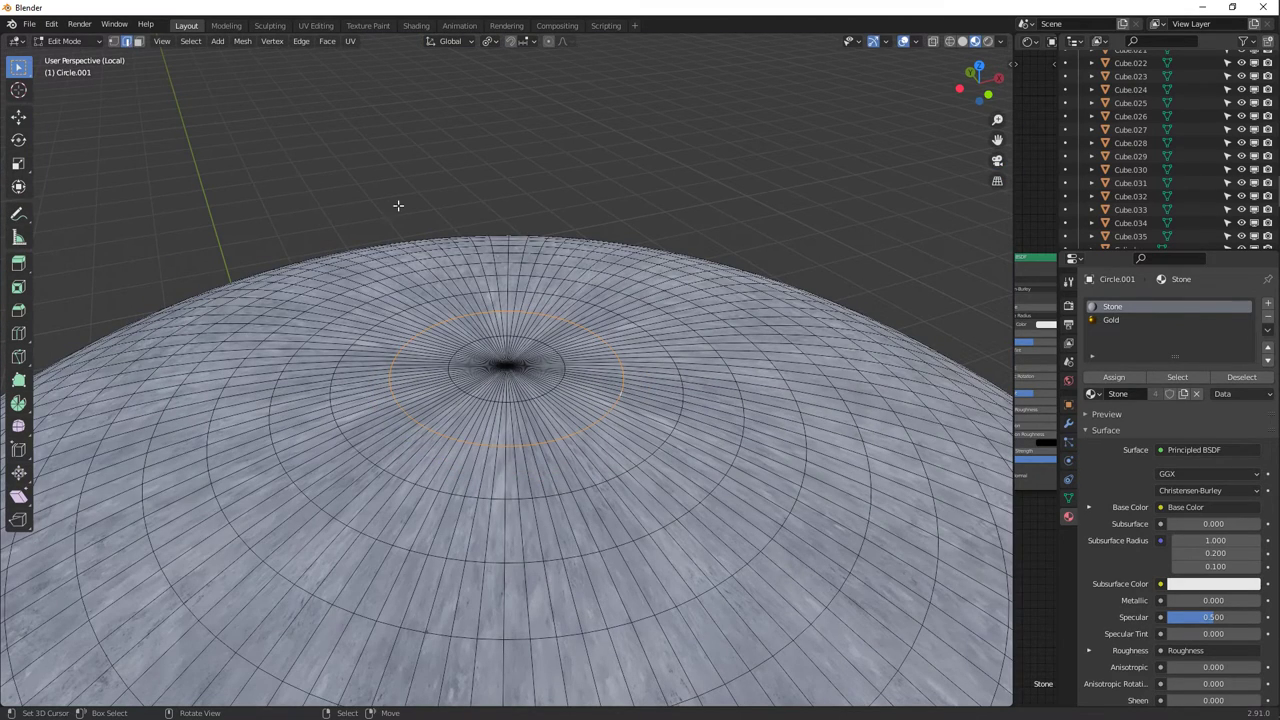
Extrude the selected loop up about 0.62 m along Z and scale its new ring by about 0.535.
key("e")
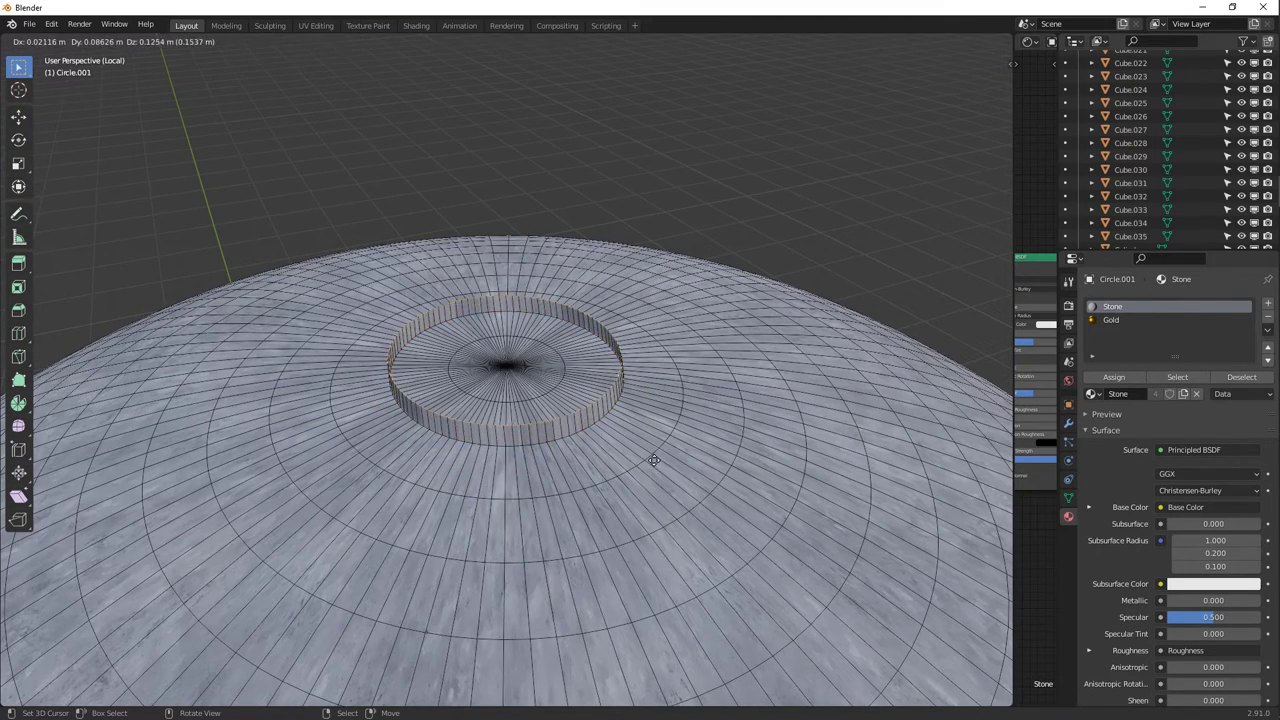
key("z")
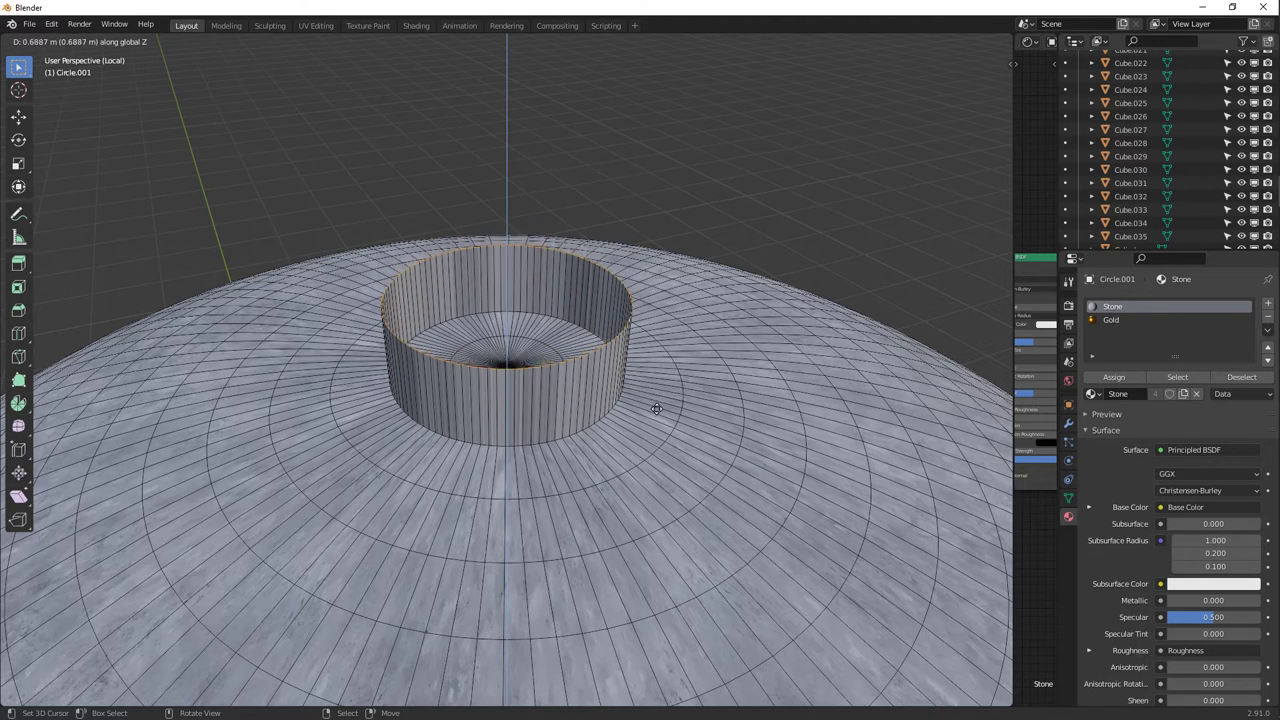
left_click(657, 412)
key("s")
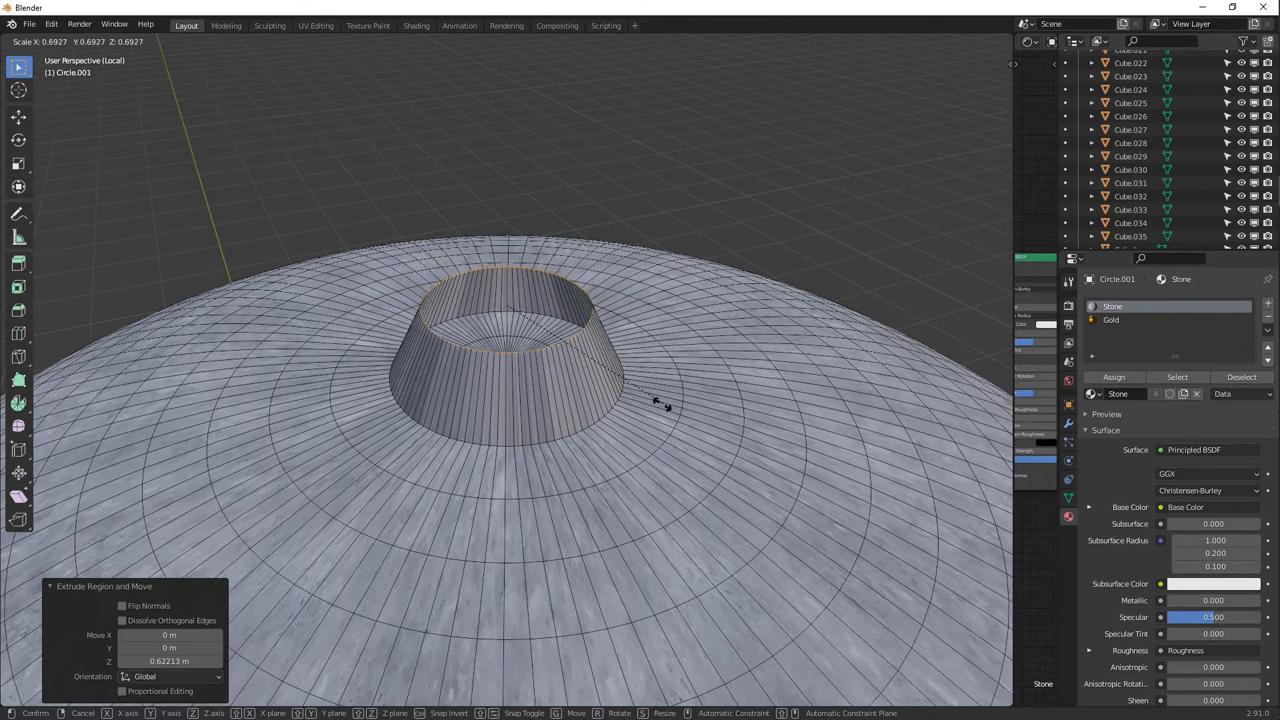
left_click(637, 409)
Extrude the ring up another 0.8 m or so along Z and scale its end by about 0.56.
key("e")
key("z")
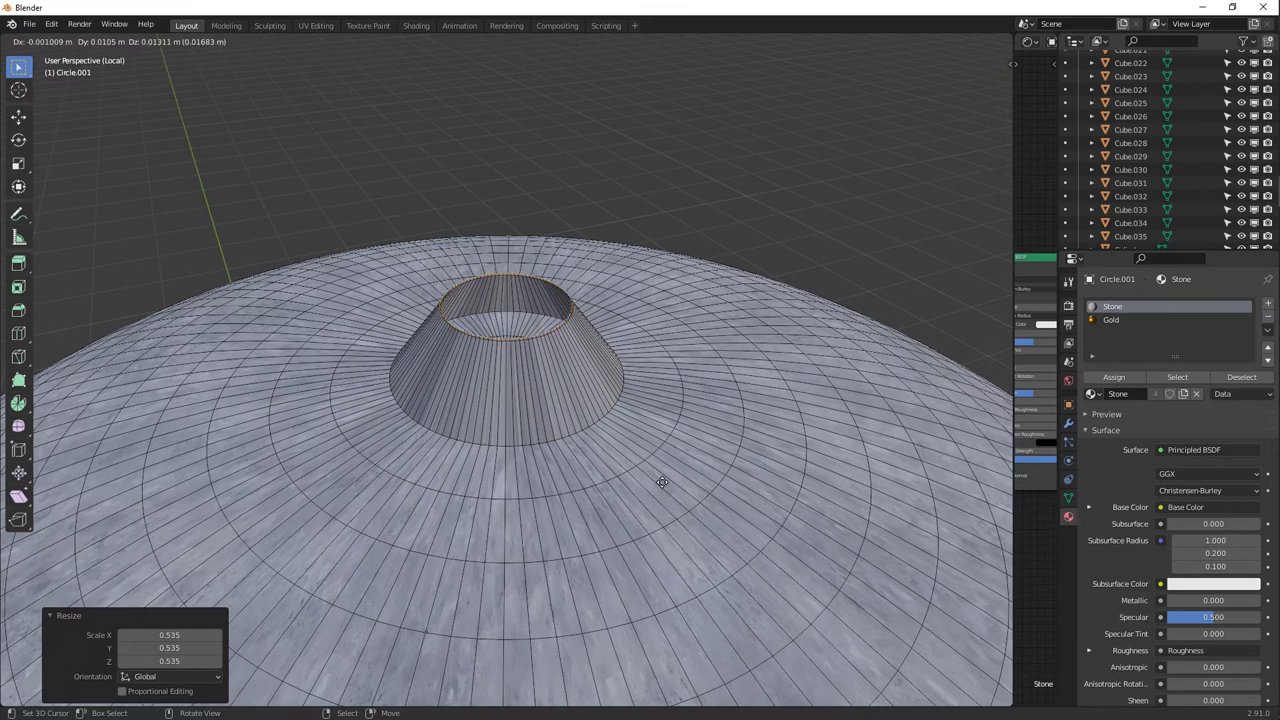
left_click(664, 402)
key("s")
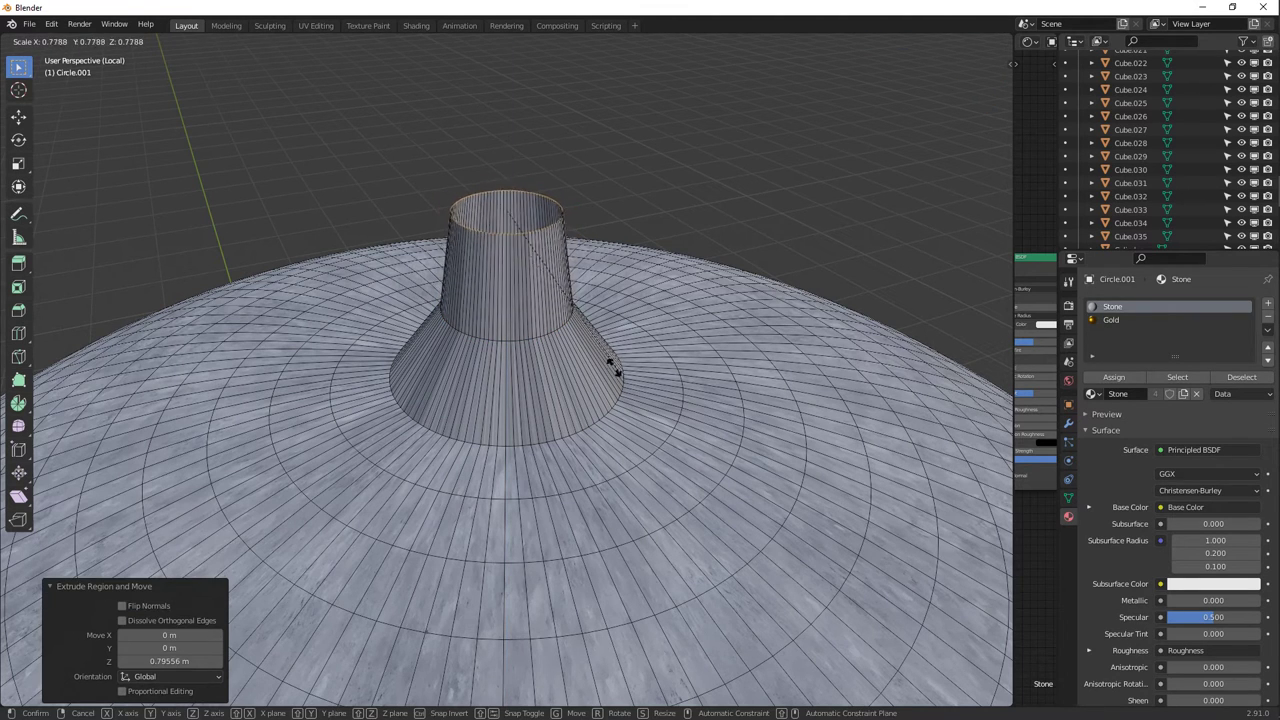
left_click(598, 350)
Extrude the spire's top ring up about 0.93 m along Z and scale its end by about 0.605.
key("g")
key("z")
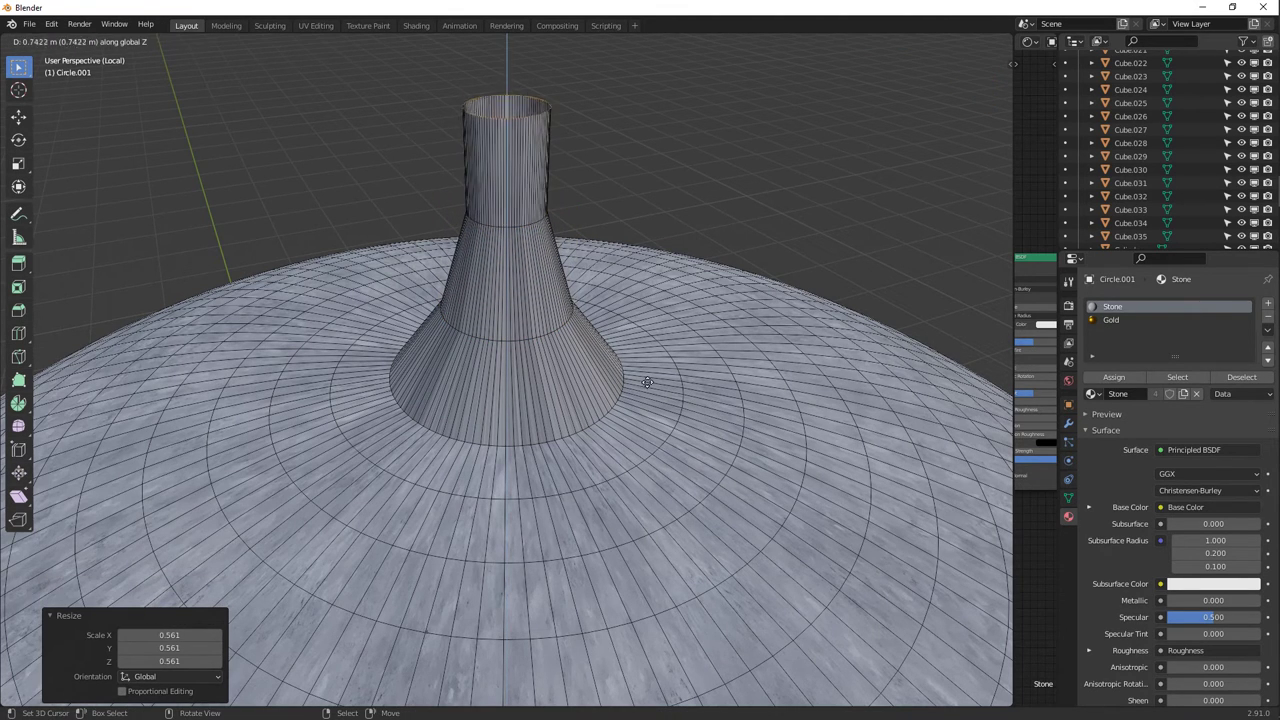
left_click(643, 345)
key("s")
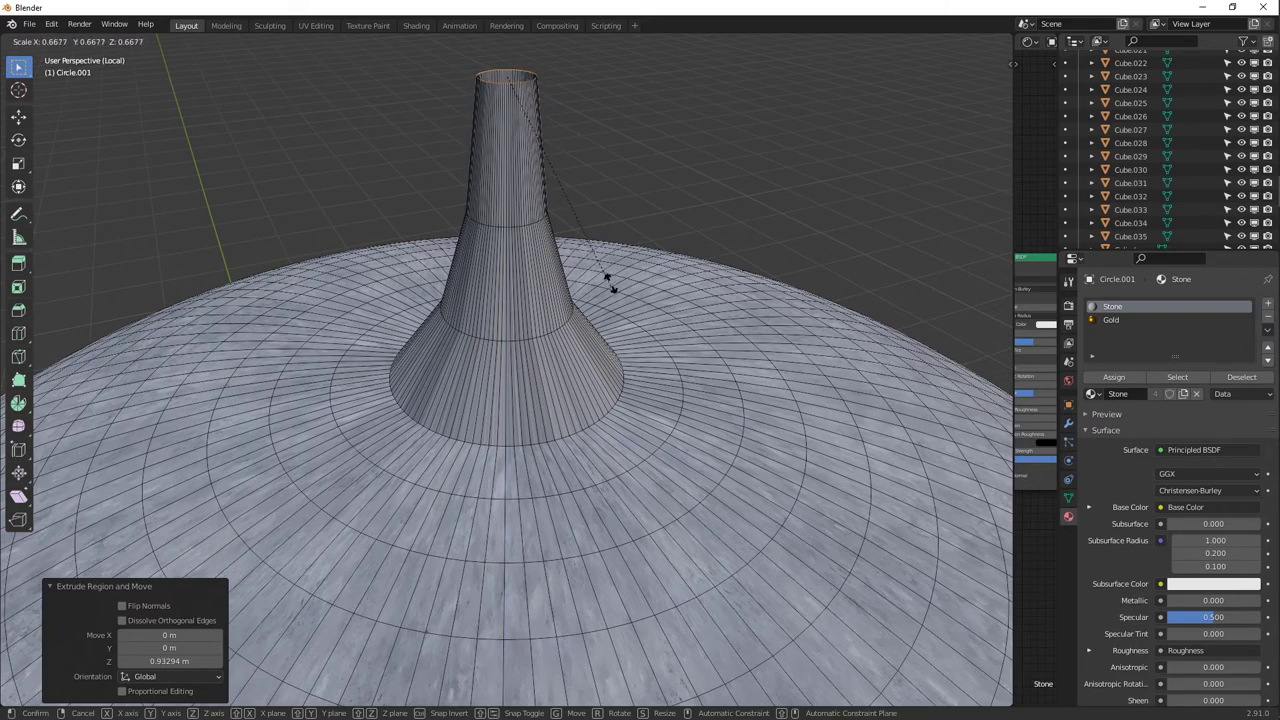
left_click(606, 282)
Extrude the spire's top ring further up along Z and scale its end by 0.434.
middle_click_drag(606, 282, 625, 505)
key("z")
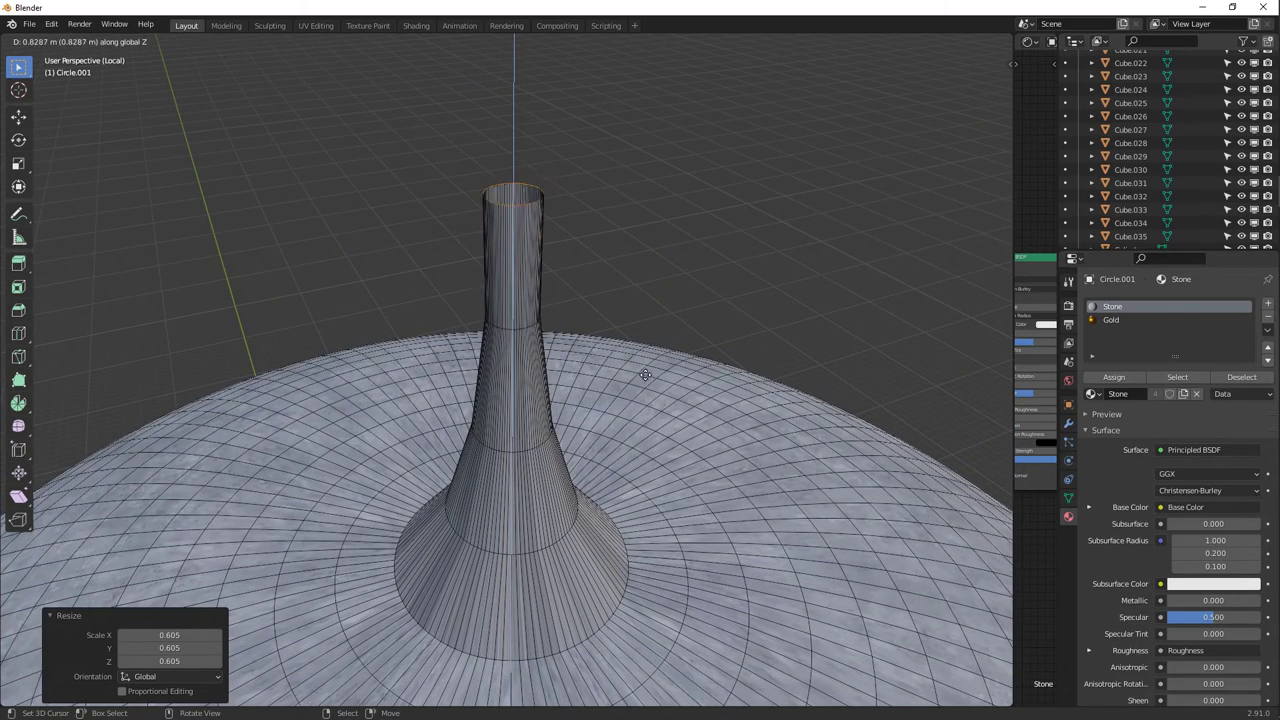
left_click(653, 338)
key("s")
left_click(581, 203)
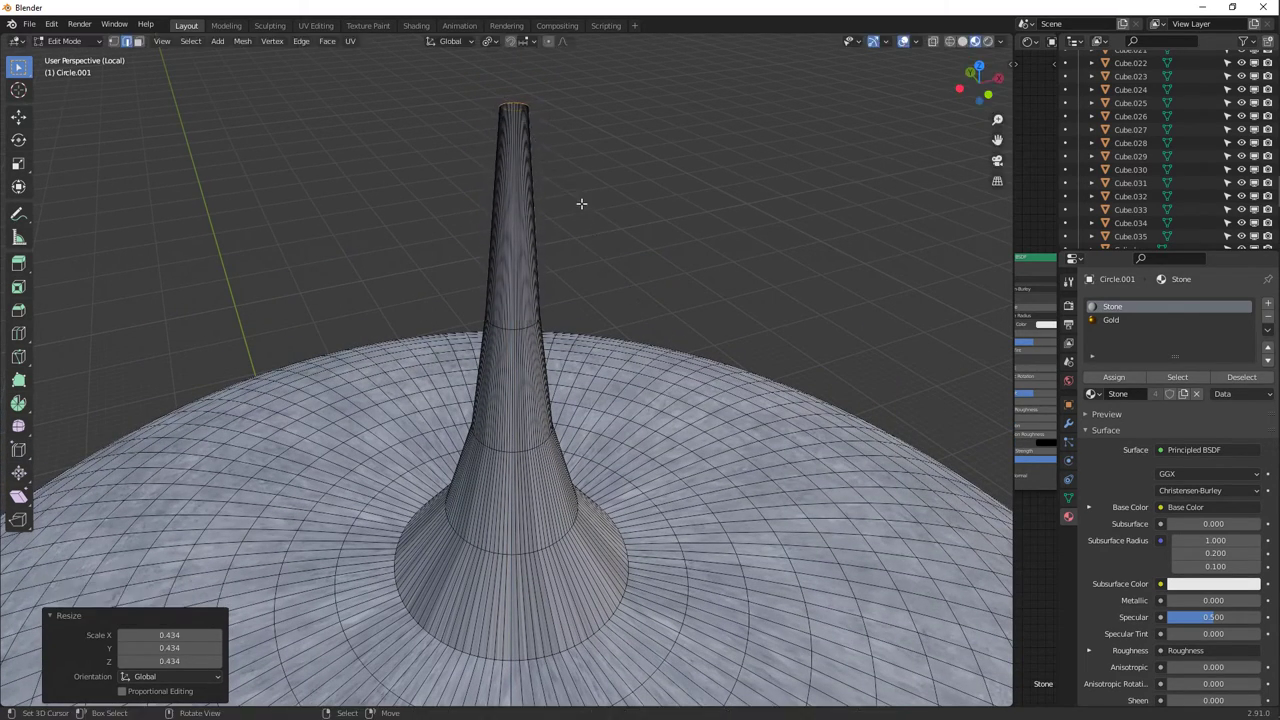
Extrude the narrow top ring up about 1.35 m along Z, shrink its end almost to a point and leave Edit Mode.
scroll(581, 203, "down", 6)
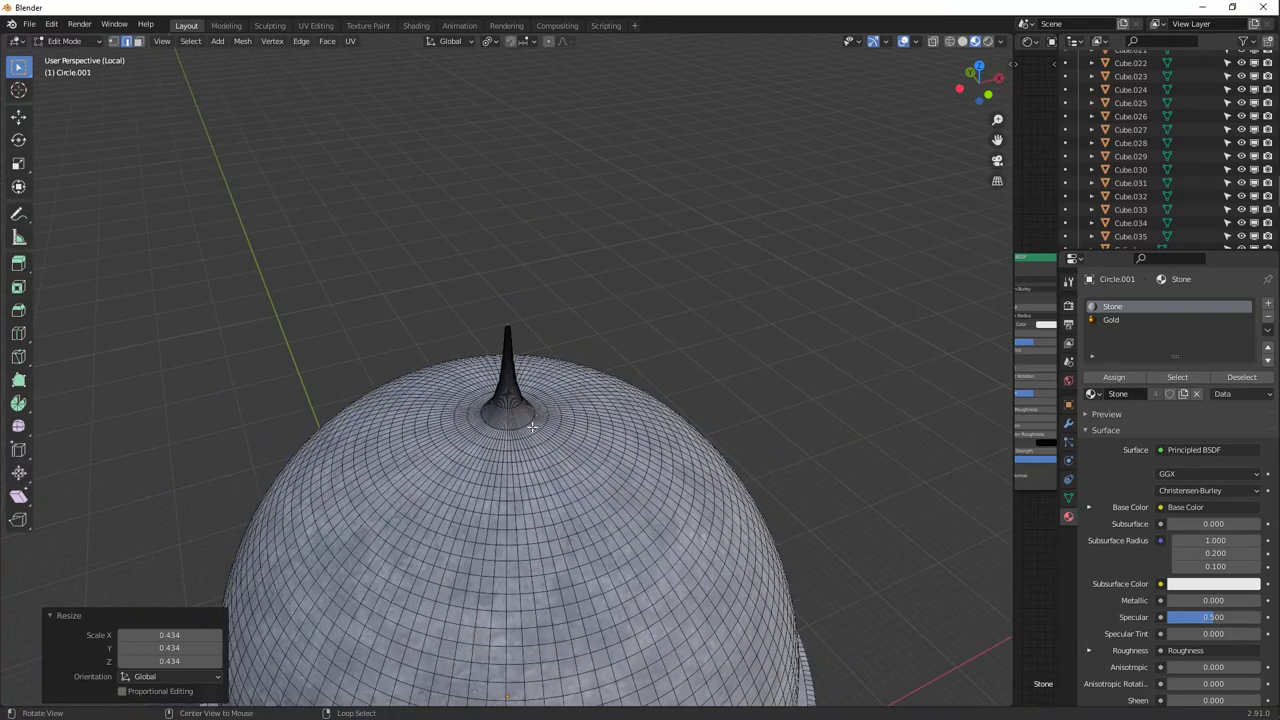
middle_click_drag(532, 427, 554, 394)
key("g")
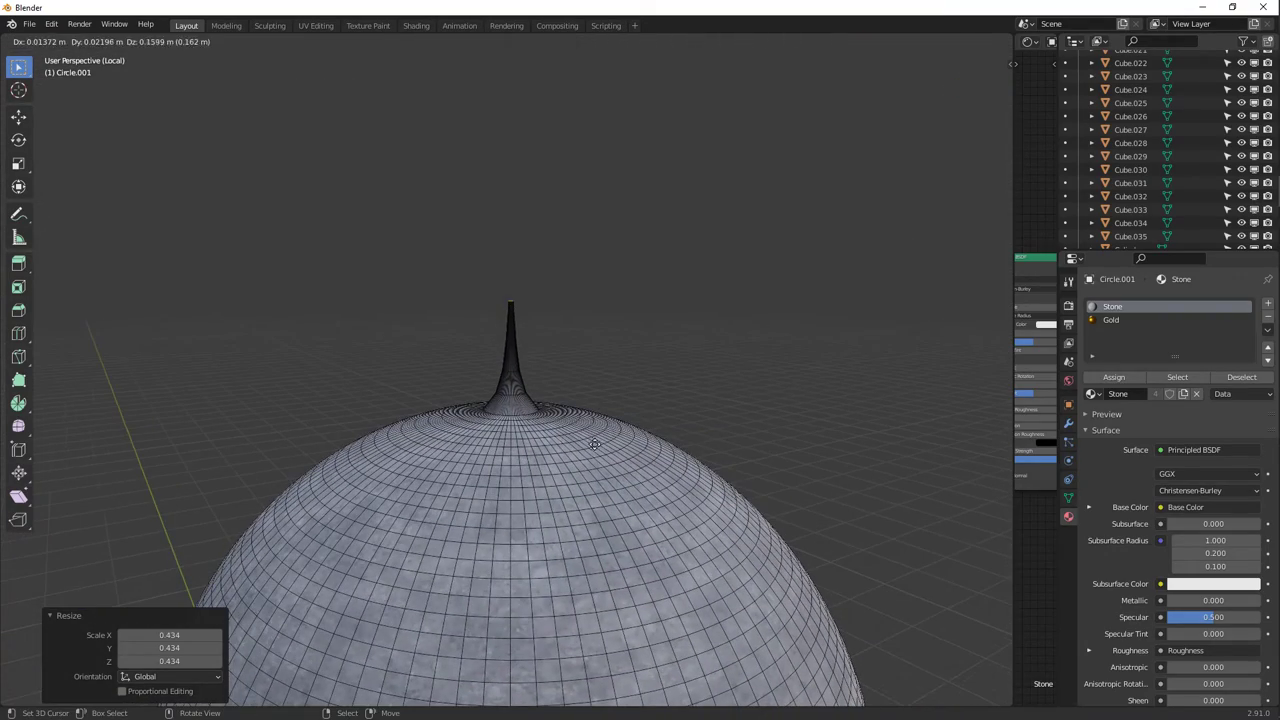
key("z")
left_click(594, 422)
key("s")
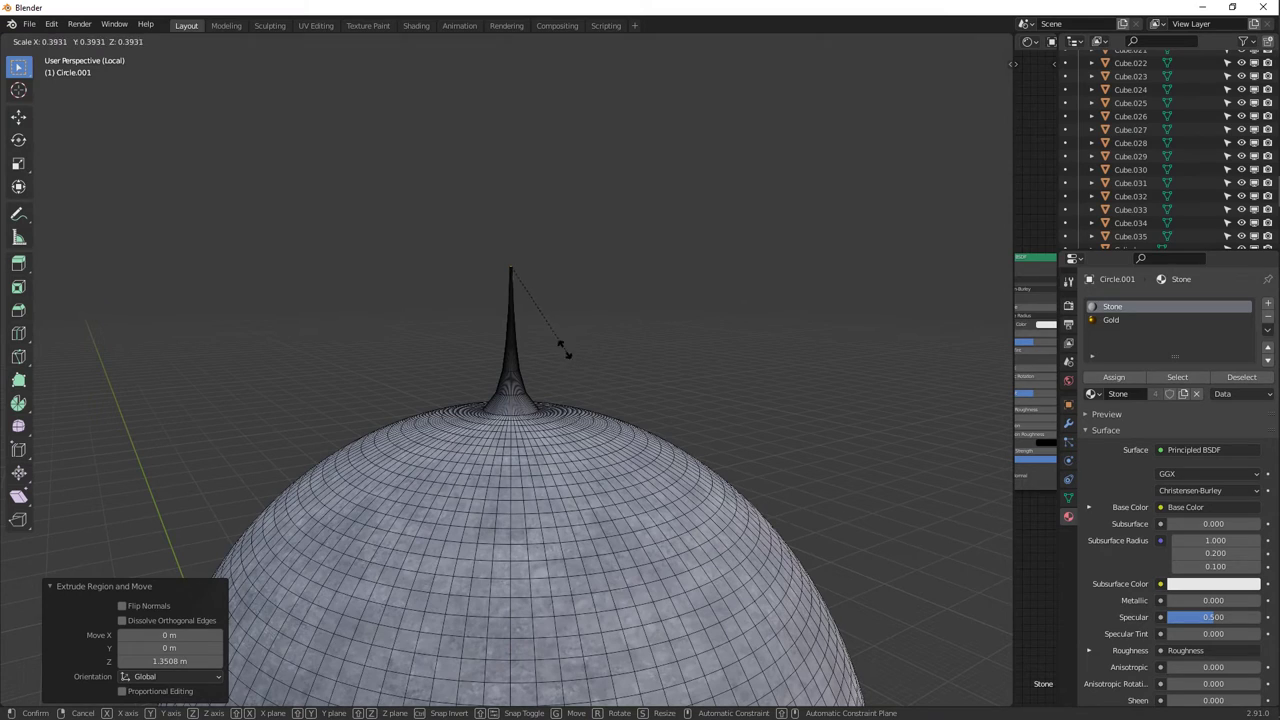
left_click(548, 320)
middle_click_drag(548, 320, 597, 407)
key("Tab")
scroll(519, 358, "up", 3)
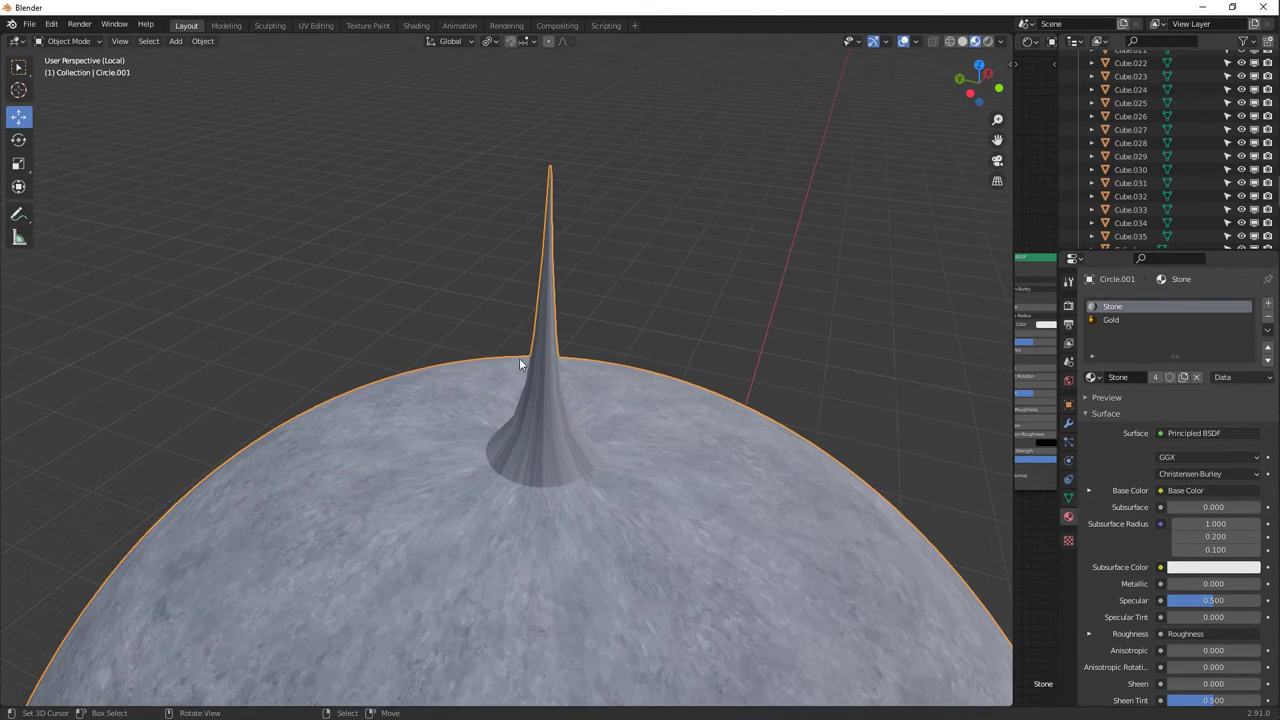
middle_click_drag(599, 328, 562, 384)
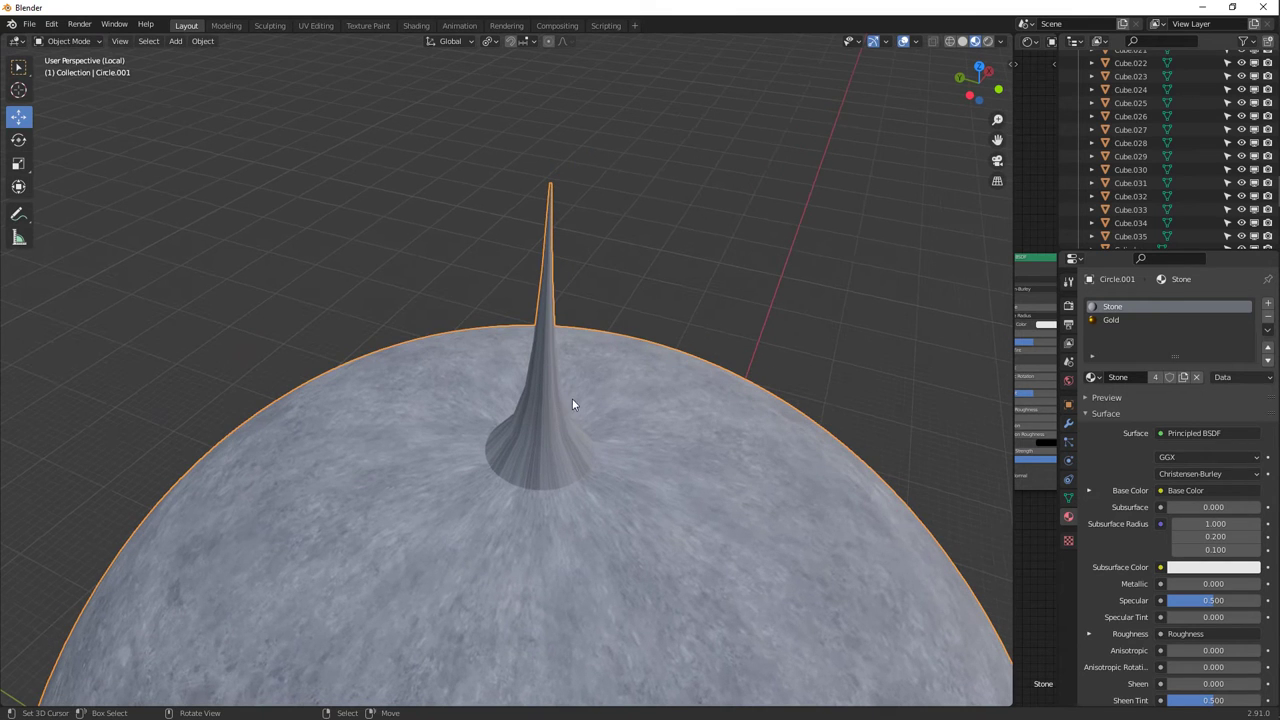
In Edit Mode, grow the selection from the spire's tip until it covers the whole spire down to its base.
key("Tab")
key("ctrl+KP_Add")
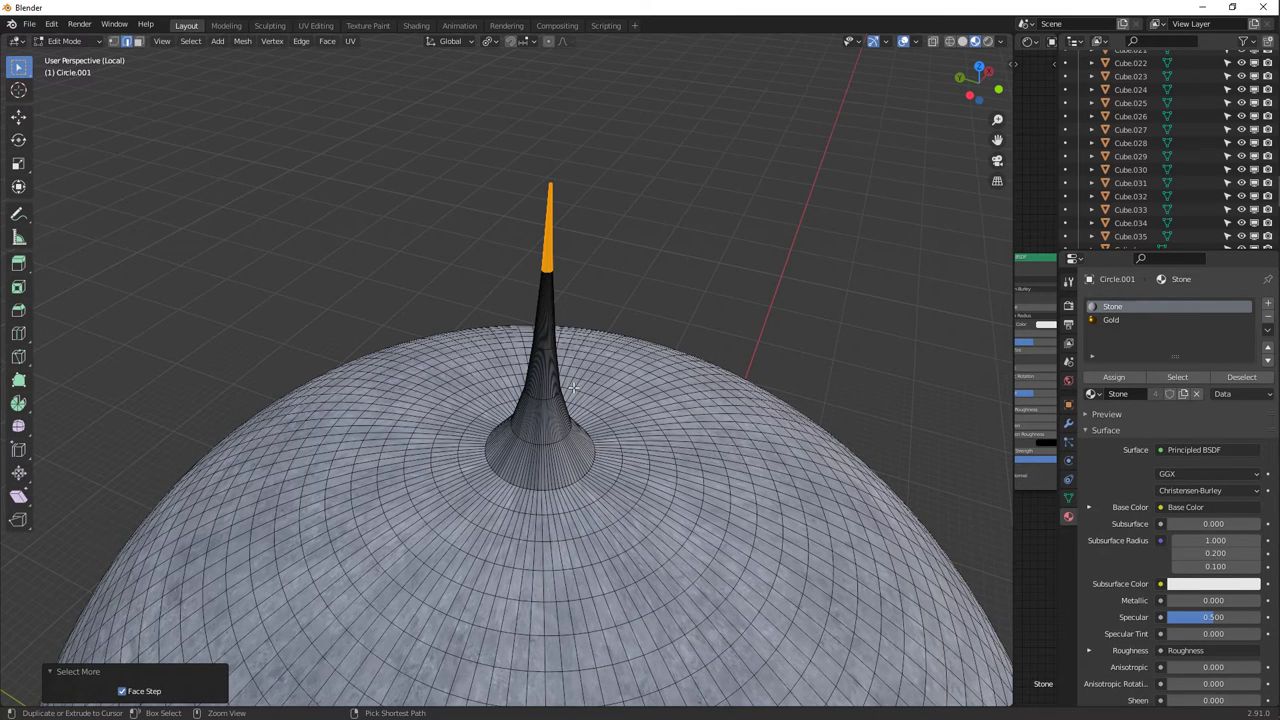
key("ctrl+KP_Add")
key("ctrl+KP_Add")
key("ctrl+KP_Add")
key("ctrl+KP_Add")
key("ctrl+KP_Add")
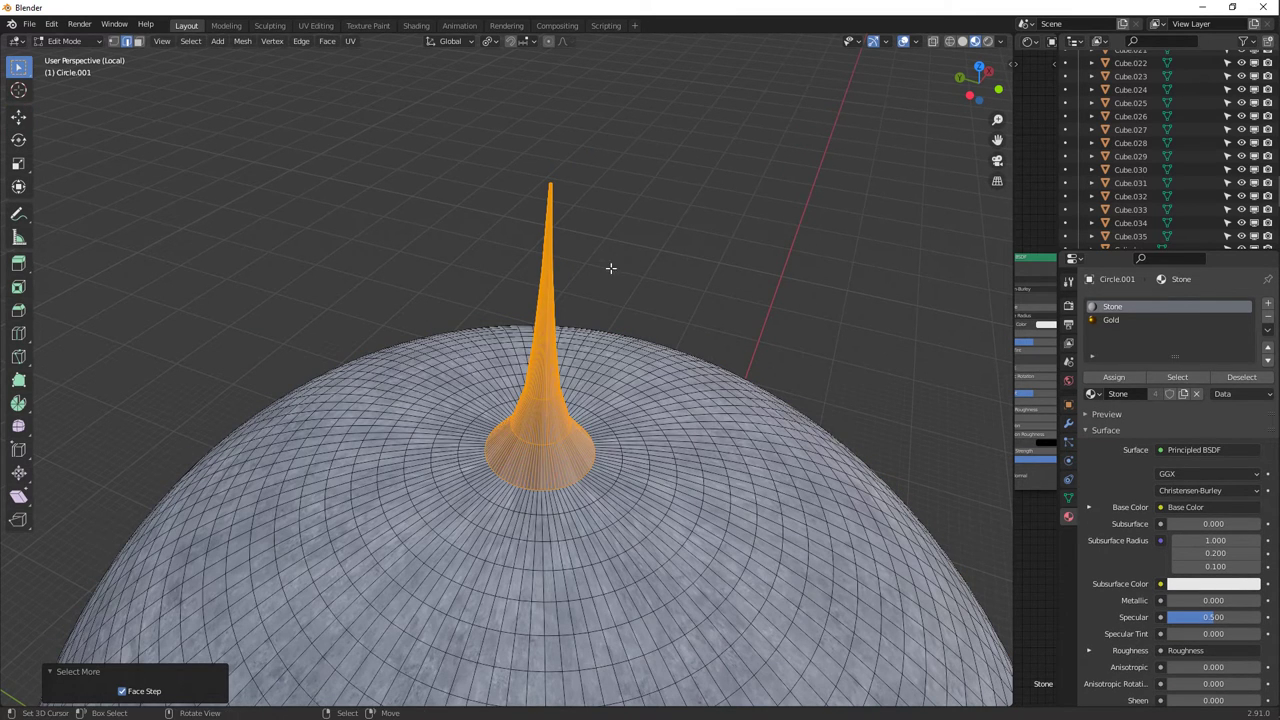
Unwrap the selected spire faces with Smart UV Project and return to Object Mode.
key("u")
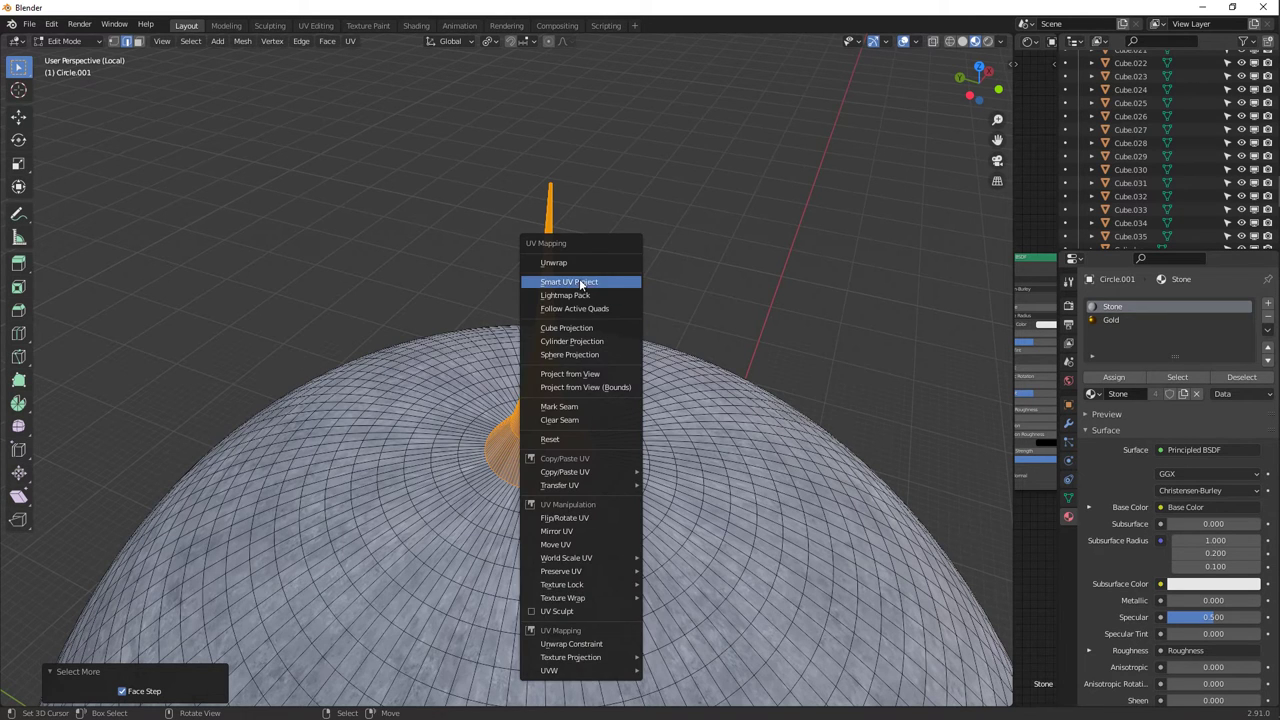
left_click(579, 278)
left_click(577, 388)
key("Tab")
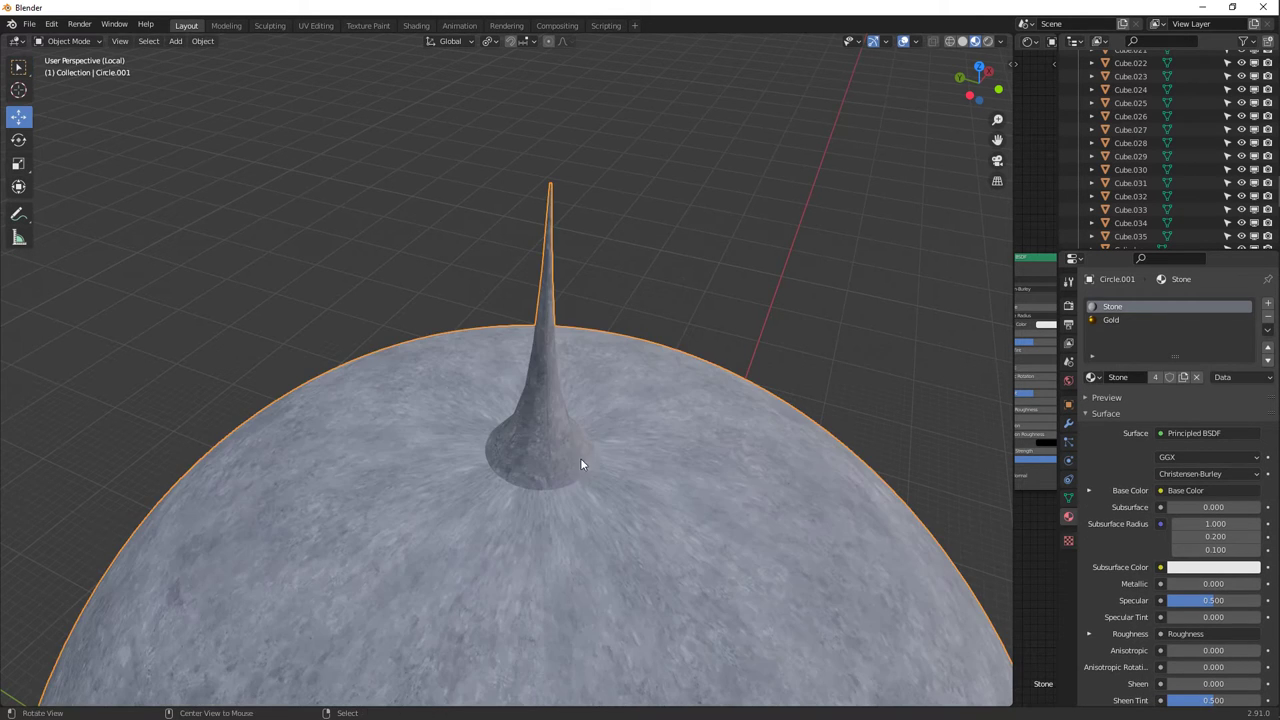
mouse_move(580, 458)
middle_mouse_down()
mouse_move(590, 415)
mouse_move(566, 438)
middle_mouse_up()
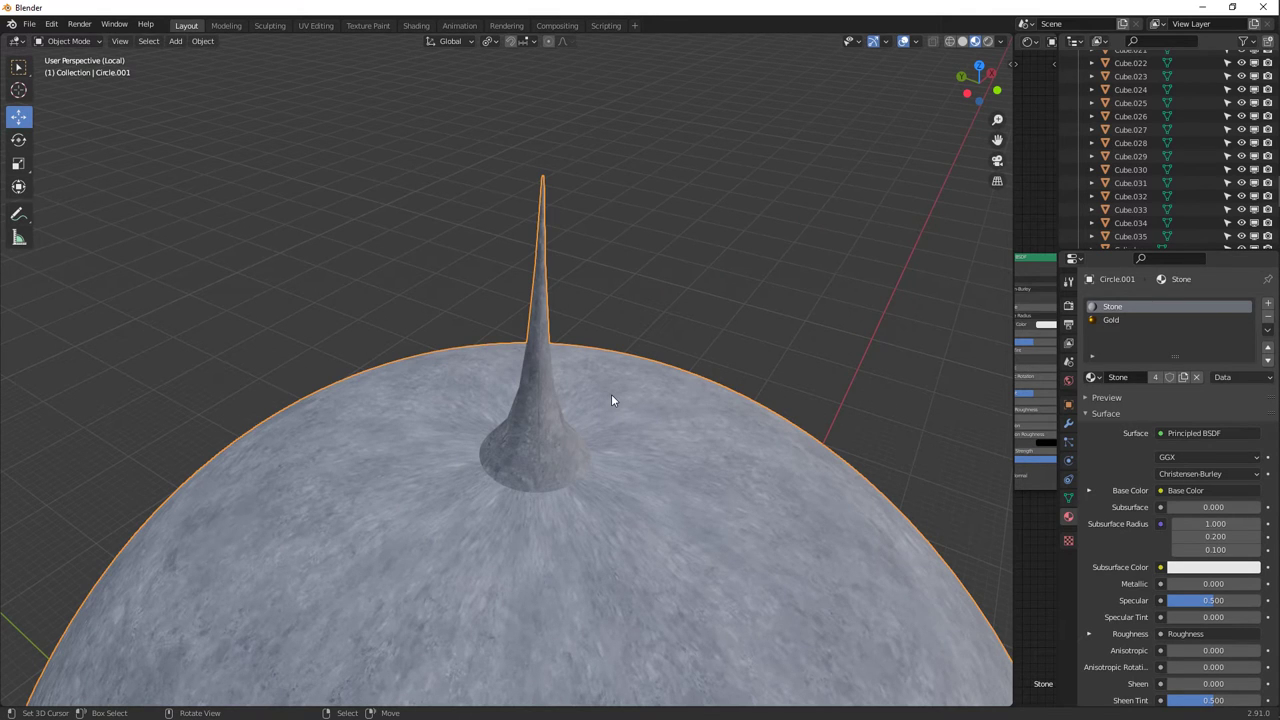
Leave local view and duplicate the gold ring around the dome, moving the copy up about 8.76 m along Z.
key("KP_Divide")
middle_click_drag(584, 428, 337, 612)
left_click(318, 627)
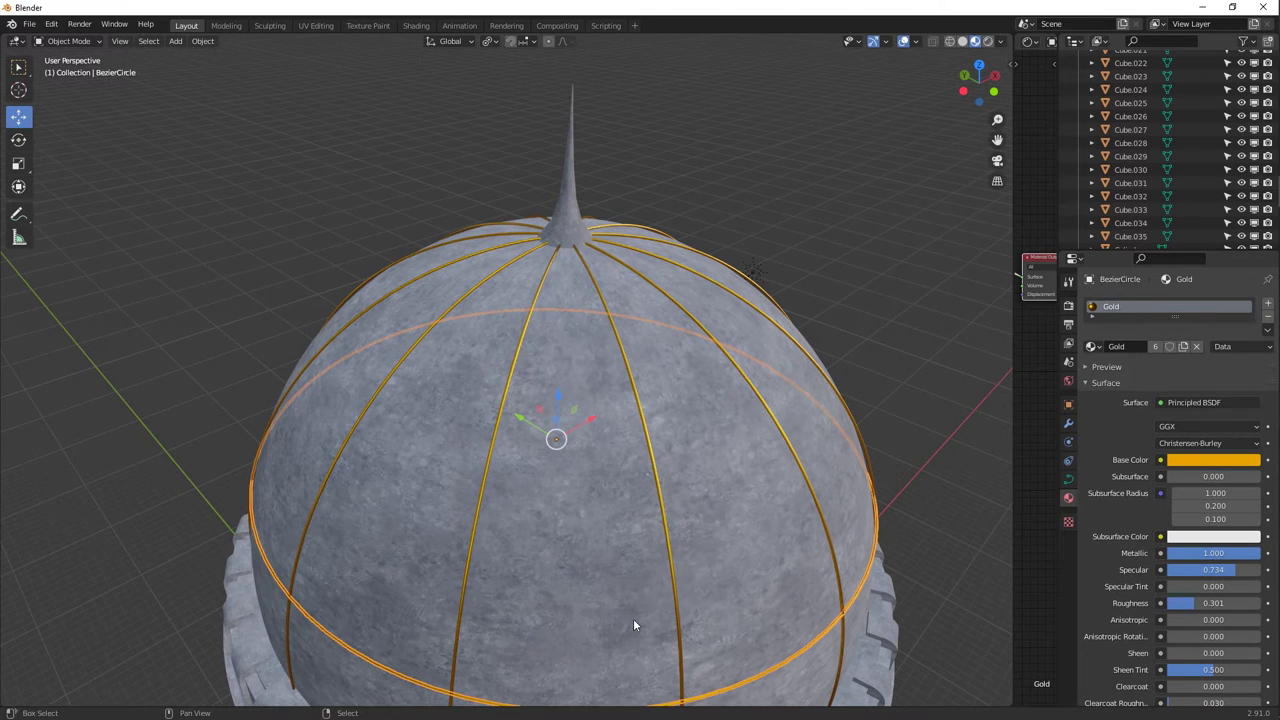
key("shift+d")
key("z")
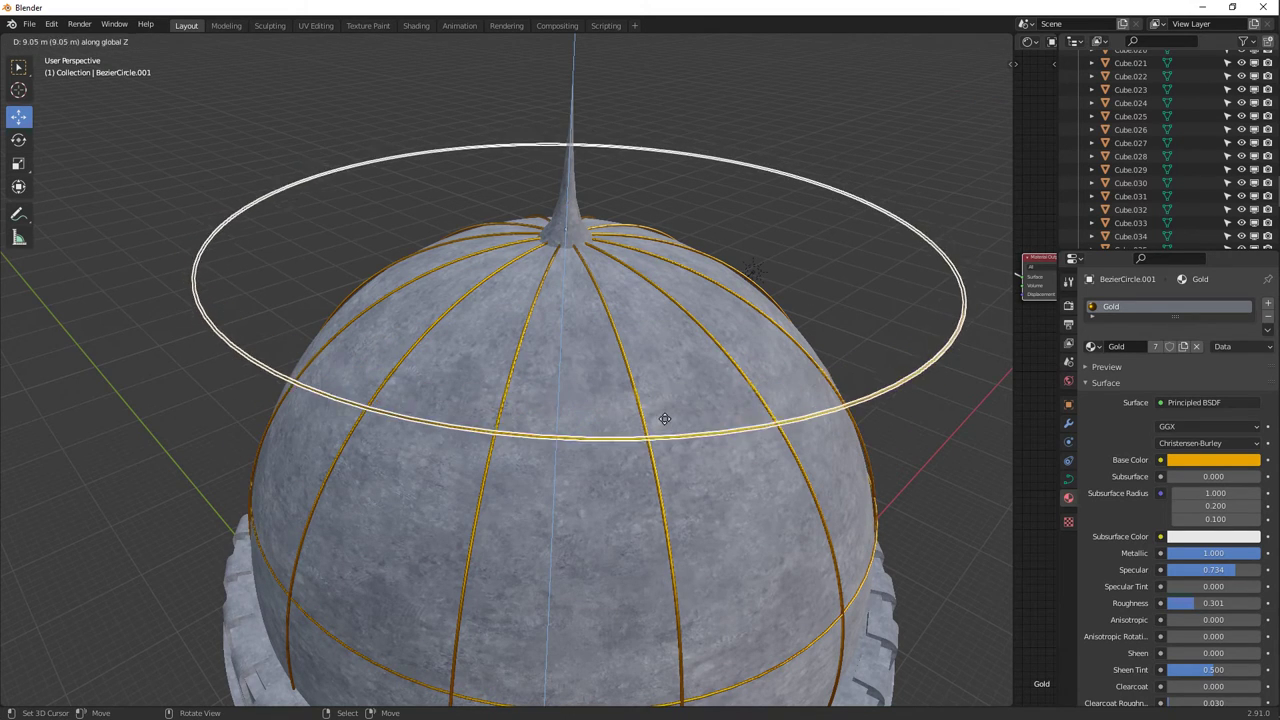
left_click(665, 420)
Scale the ring copy by 0.085 and fit it around the spire's base with further scalings of 1.088 and 0.892.
key("s")
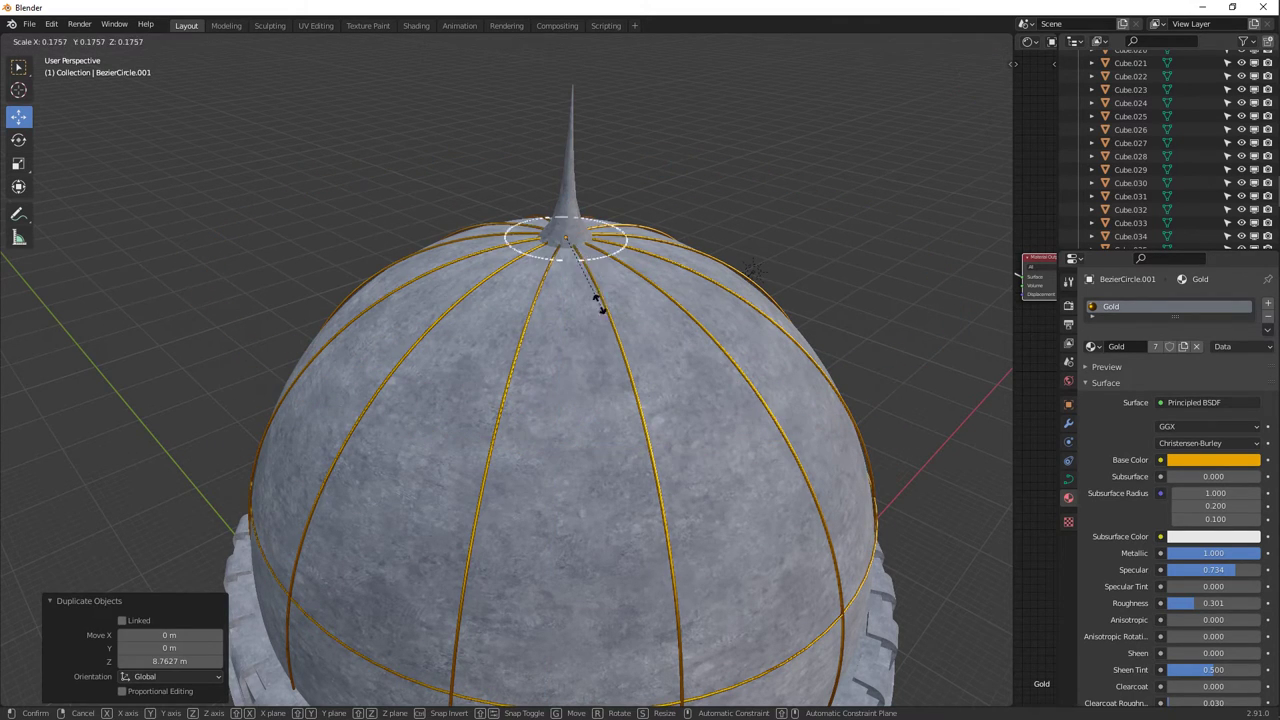
left_click(578, 253)
key("KP_Decimal")
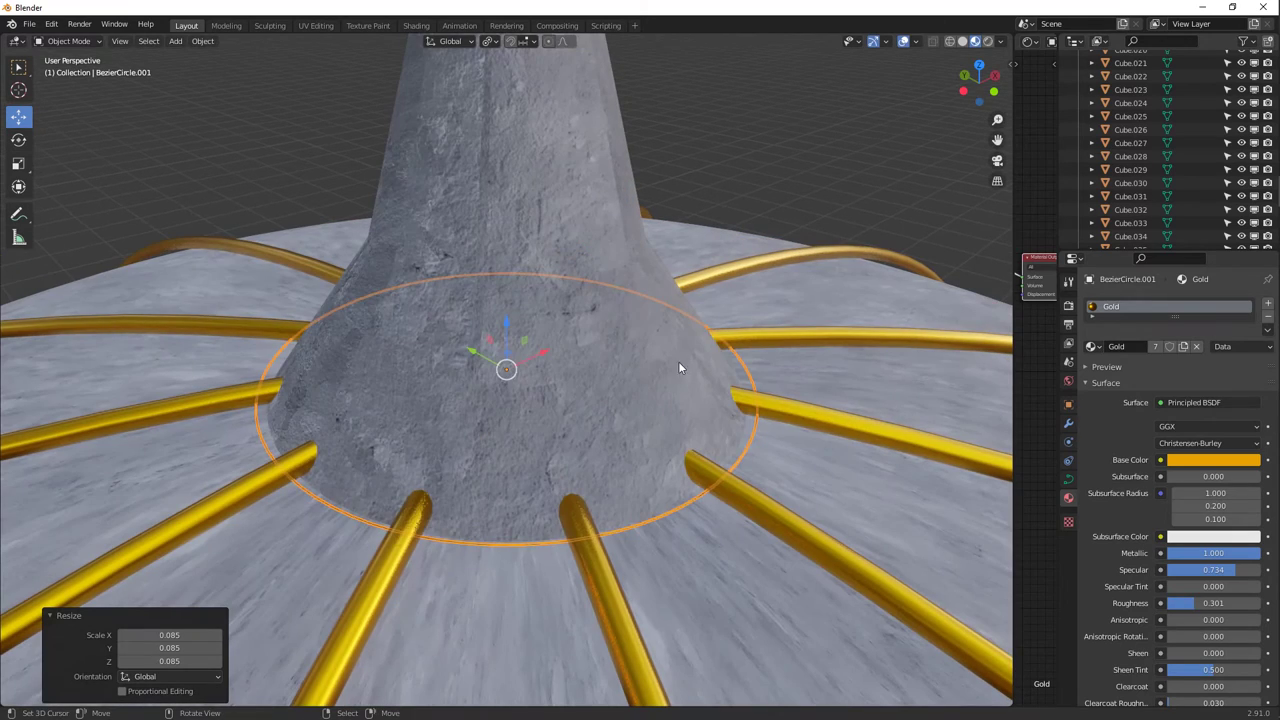
key("s")
left_click(741, 425)
key("s")
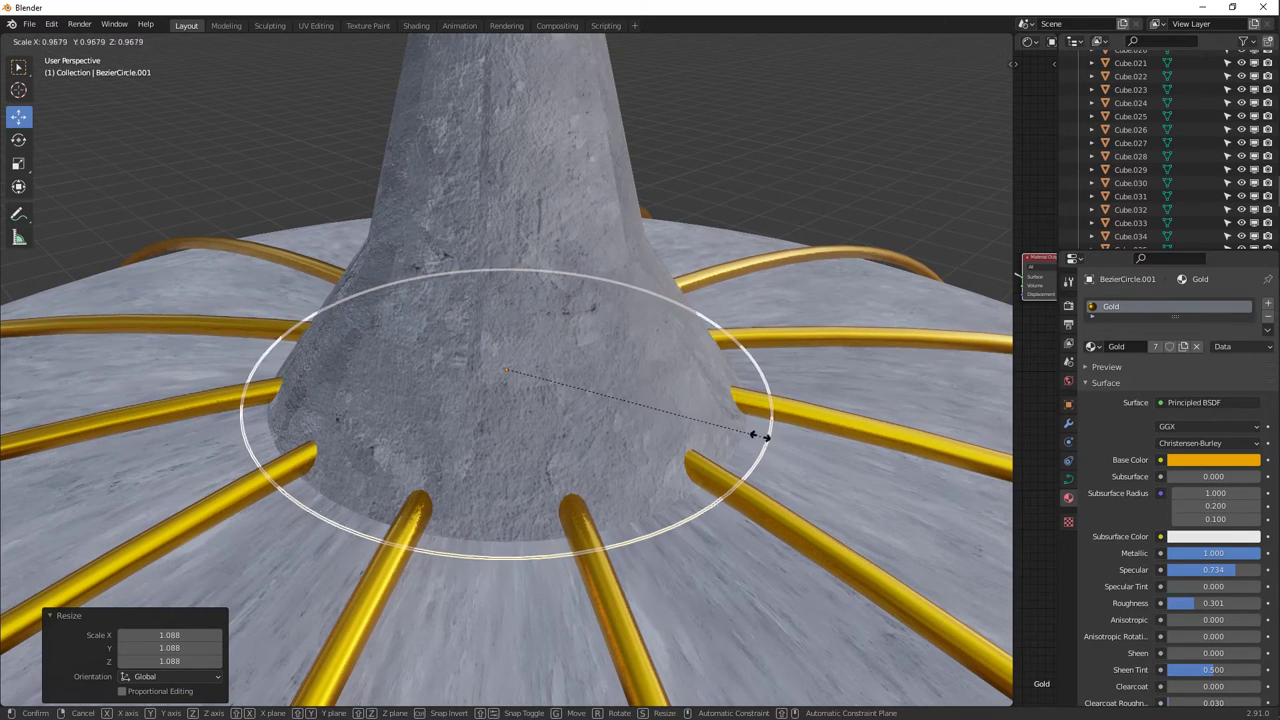
left_click(750, 441)
Raise the small ring about 0.023 m along Z and set its bevel depth to 0.05 m.
key("g")
key("z")
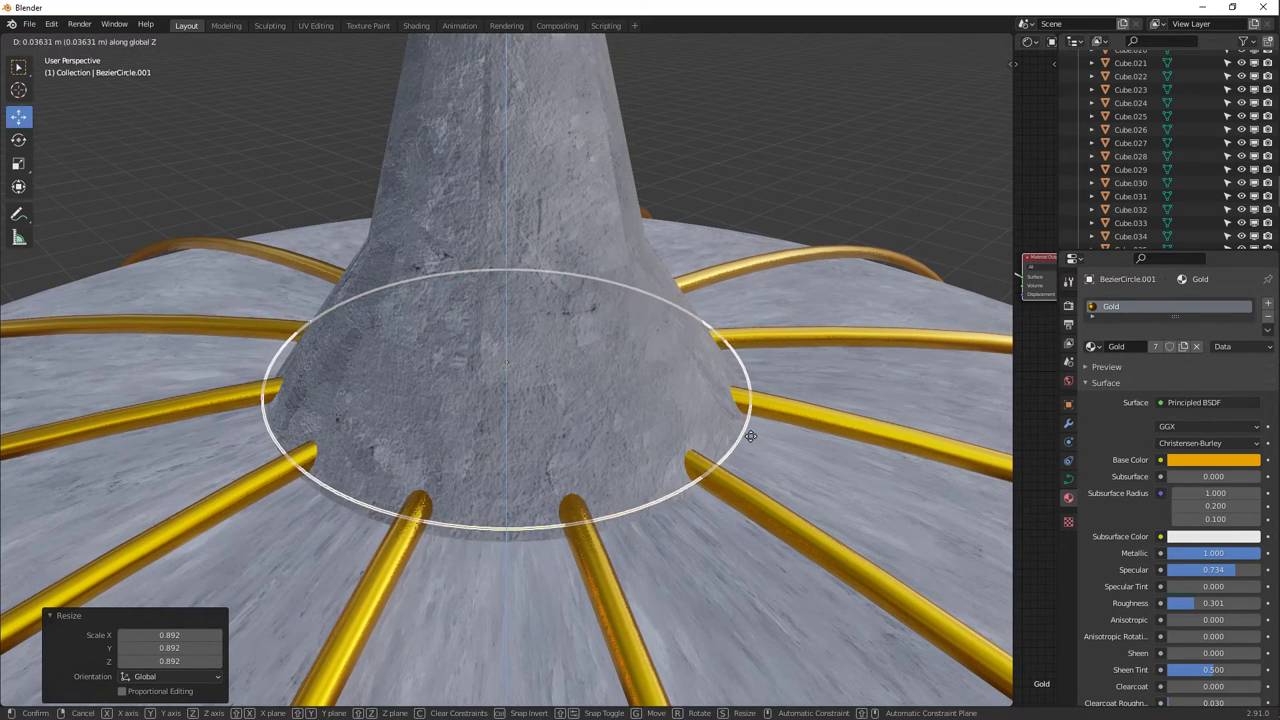
left_click(752, 438)
left_click(1068, 479)
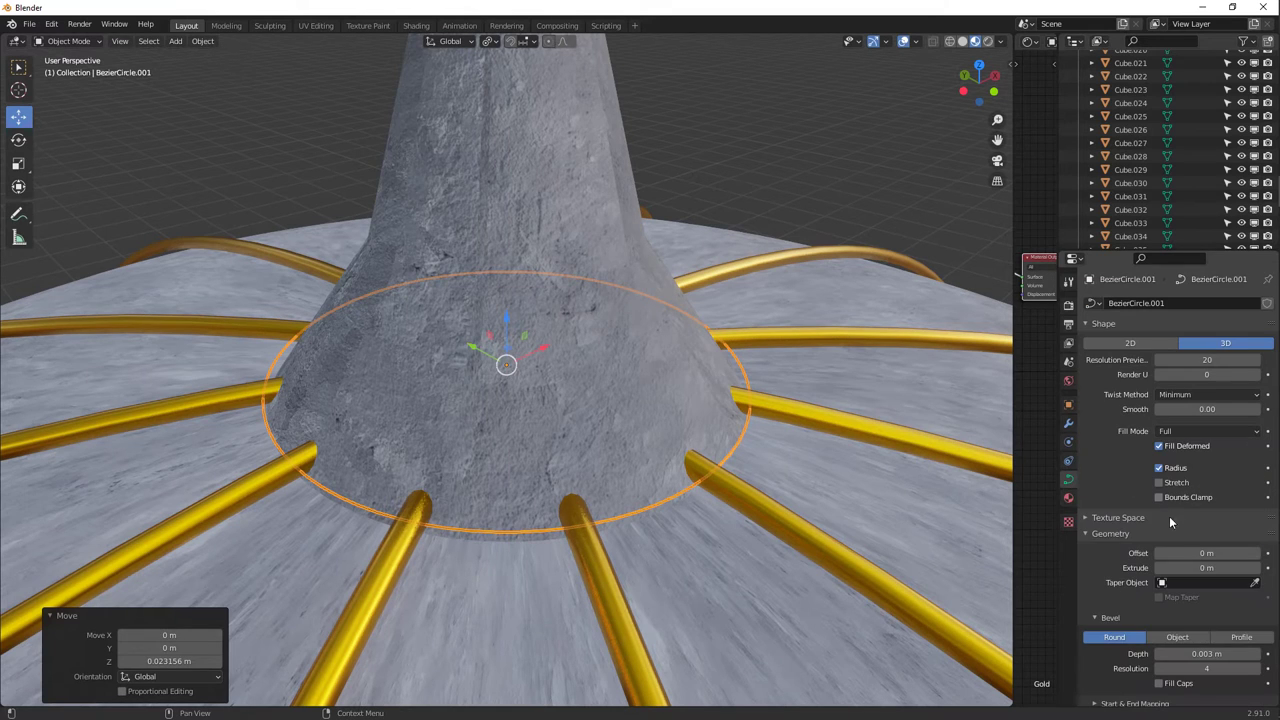
left_click_drag(1205, 653, 1219, 653)
Raise the thickened ring about 0.015 m, scale it by about 0.94 and adjust its height against the spire's base.
key("g")
key("z")
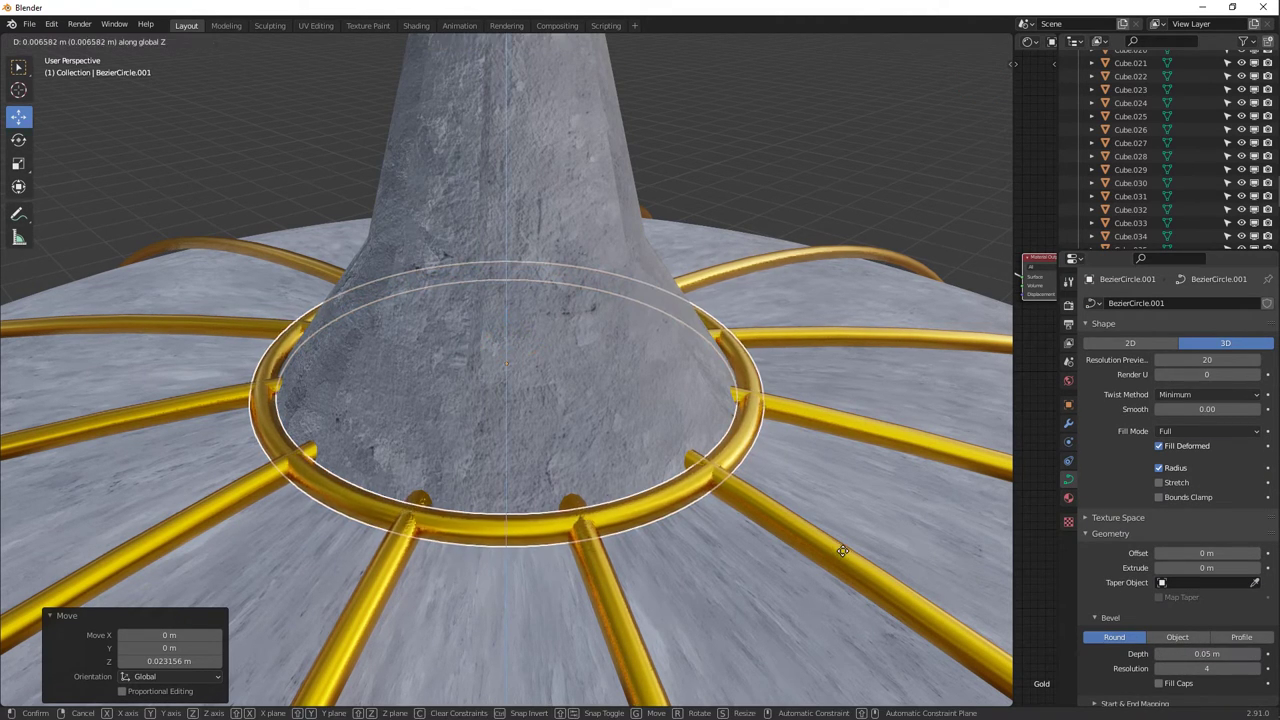
left_click(840, 546)
key("s")
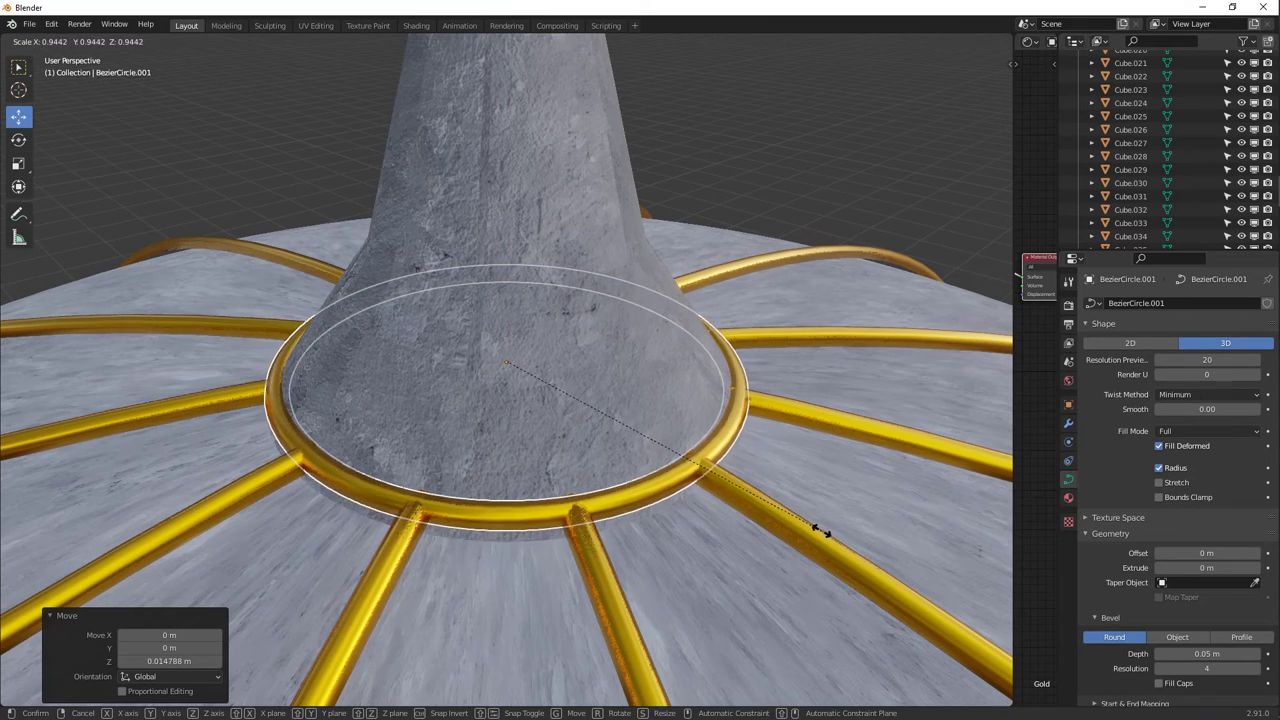
key("g")
key("z")
left_click(807, 534)
middle_click_drag(807, 534, 679, 490)
scroll(679, 490, "down", 5)
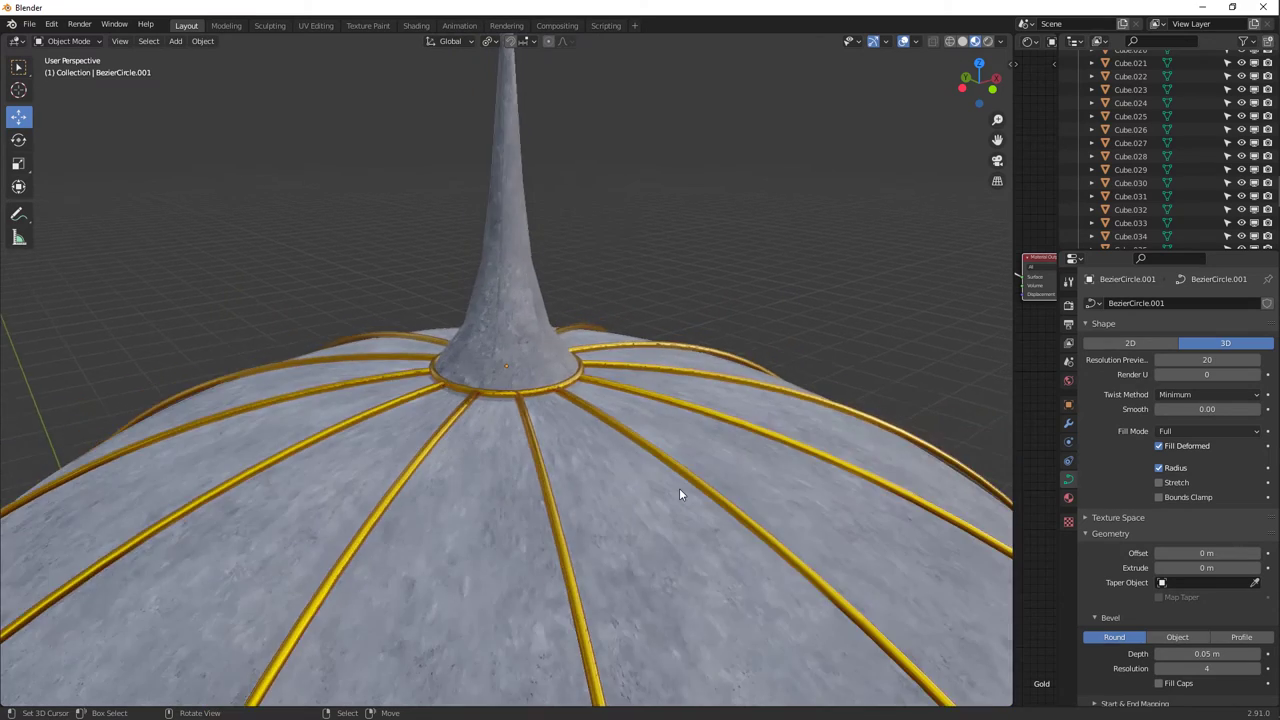
Select a front column of the temple and widen the shader editor to show its Stone material nodes.
scroll(679, 488, "down", 5)
middle_click_drag(545, 398, 548, 256, "shift")
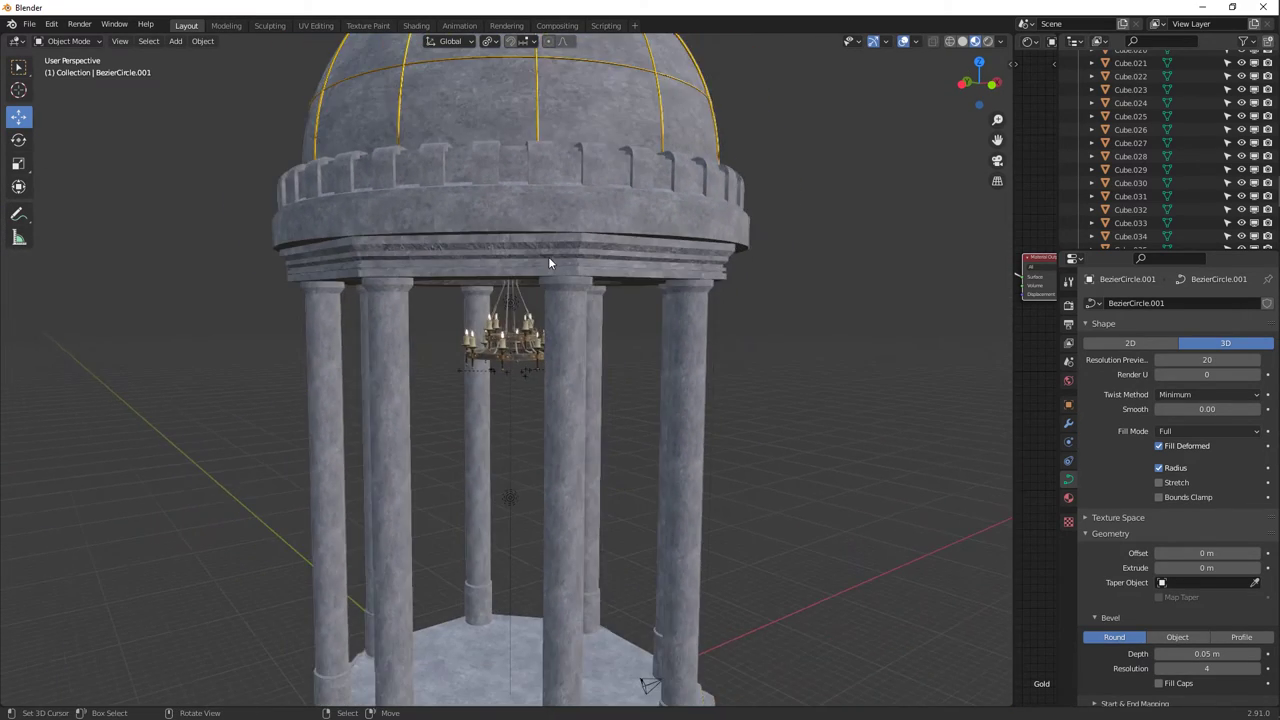
scroll(548, 256, "down", 4)
left_click(401, 509)
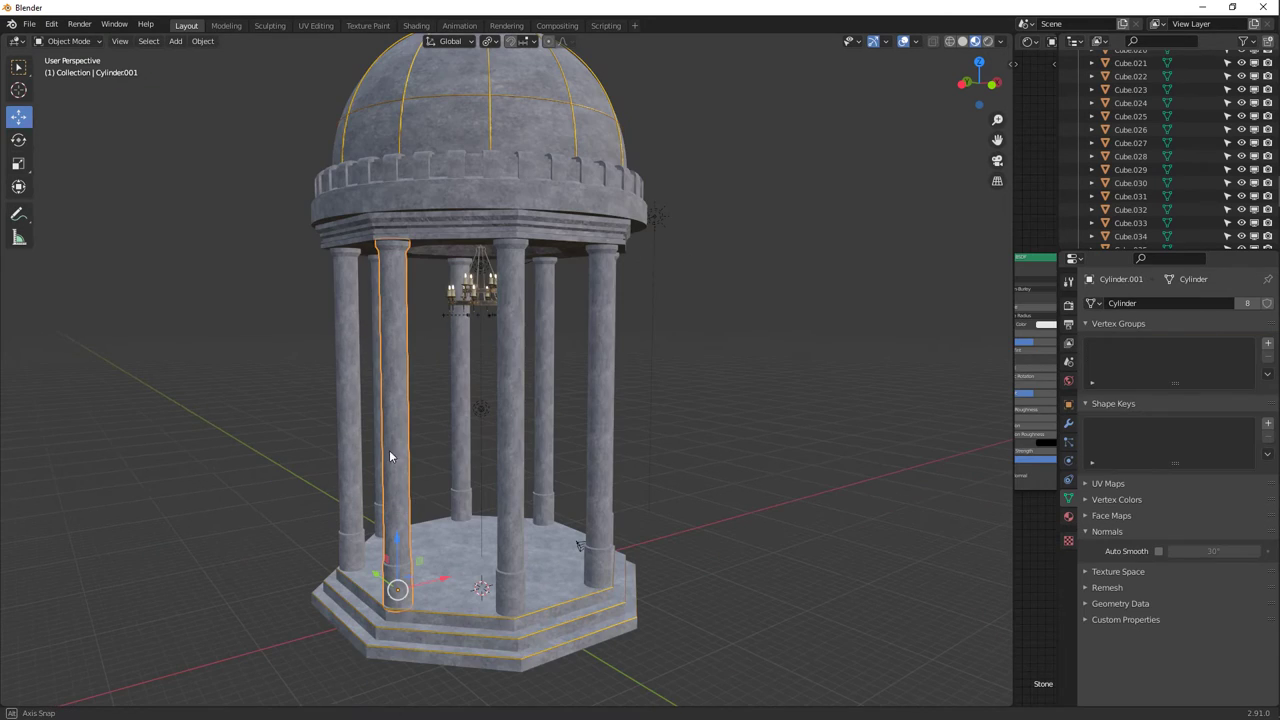
middle_click_drag(389, 450, 420, 463)
scroll(425, 412, "up", 6)
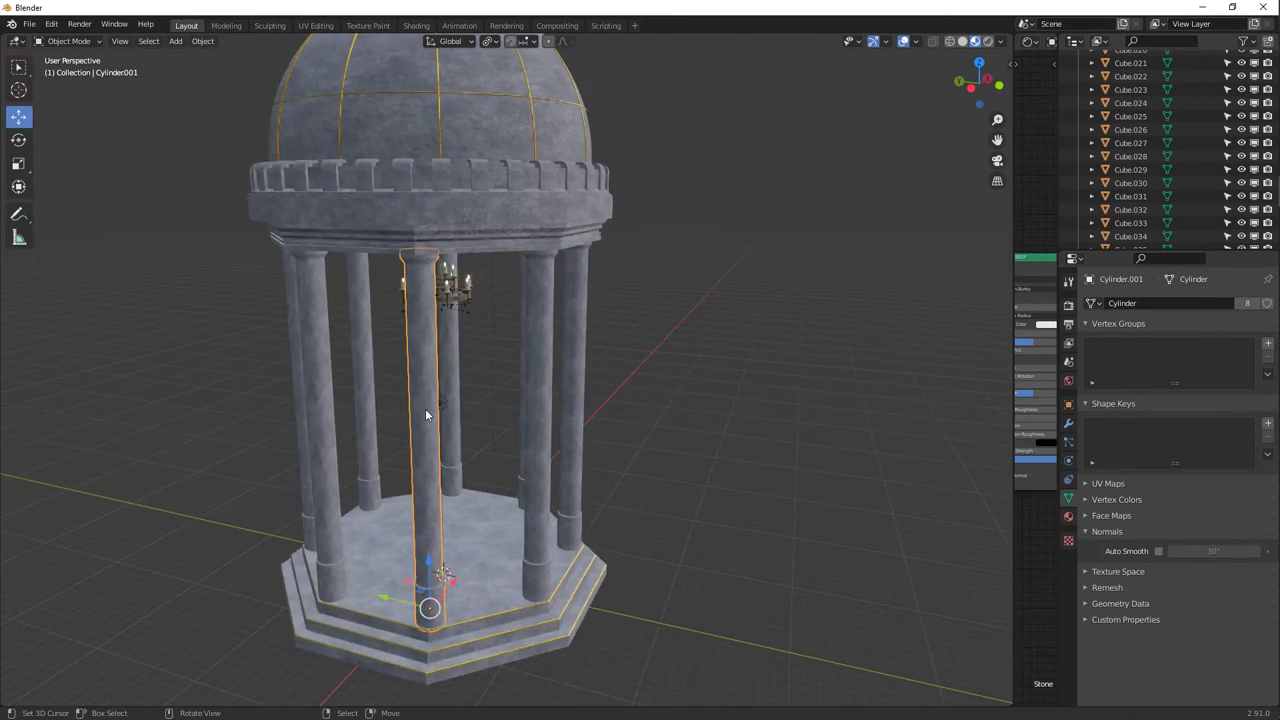
middle_click_drag(425, 412, 480, 360)
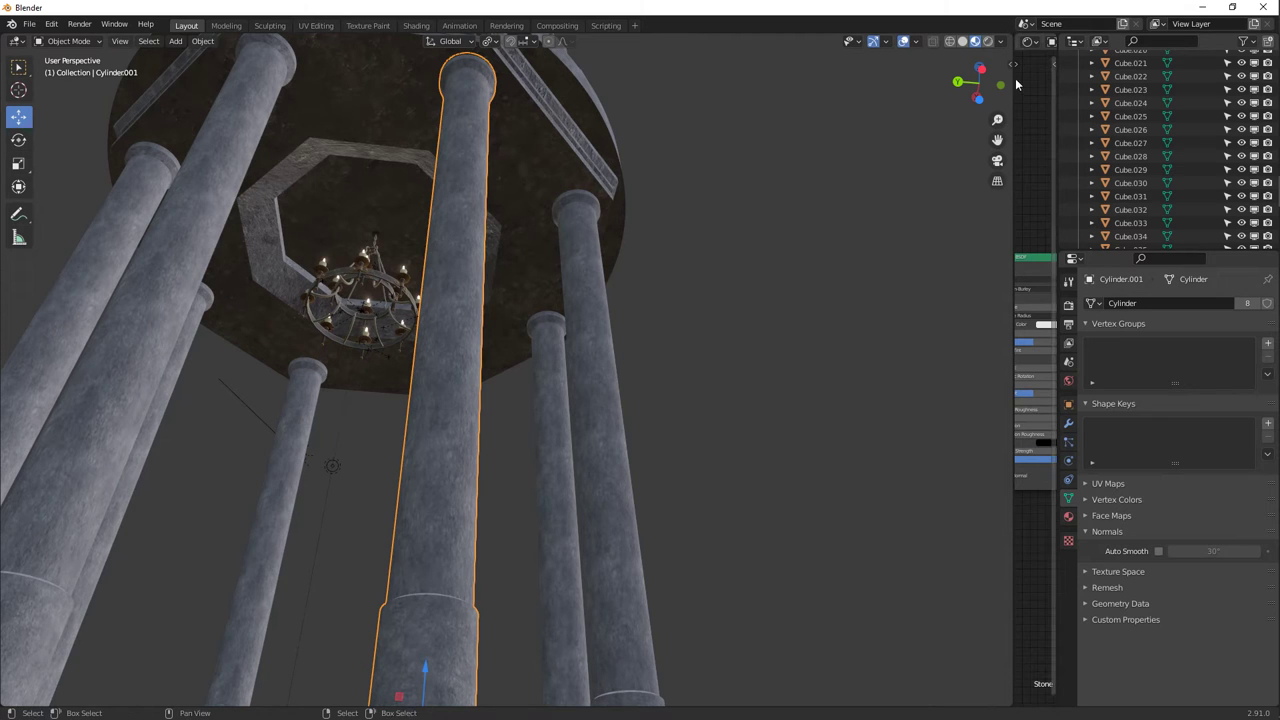
left_click_drag(1013, 84, 651, 125)
middle_click_drag(404, 283, 488, 288)
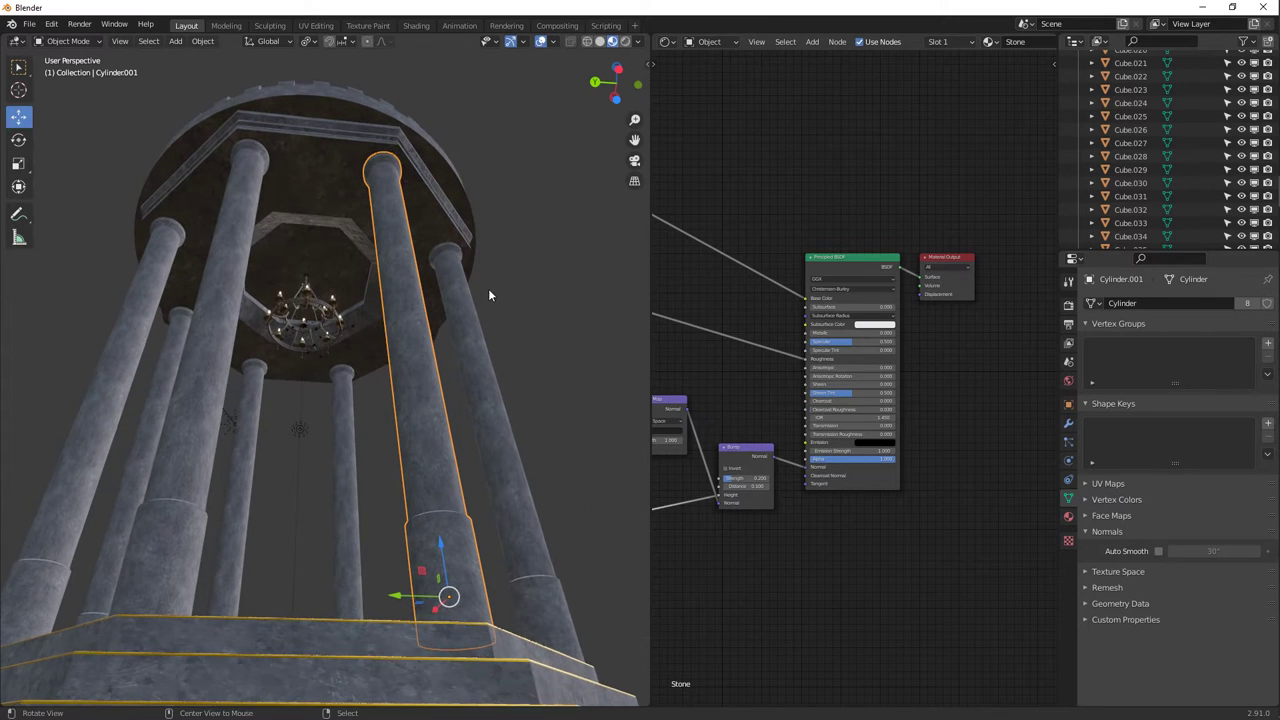
scroll(490, 300, "up", 4)
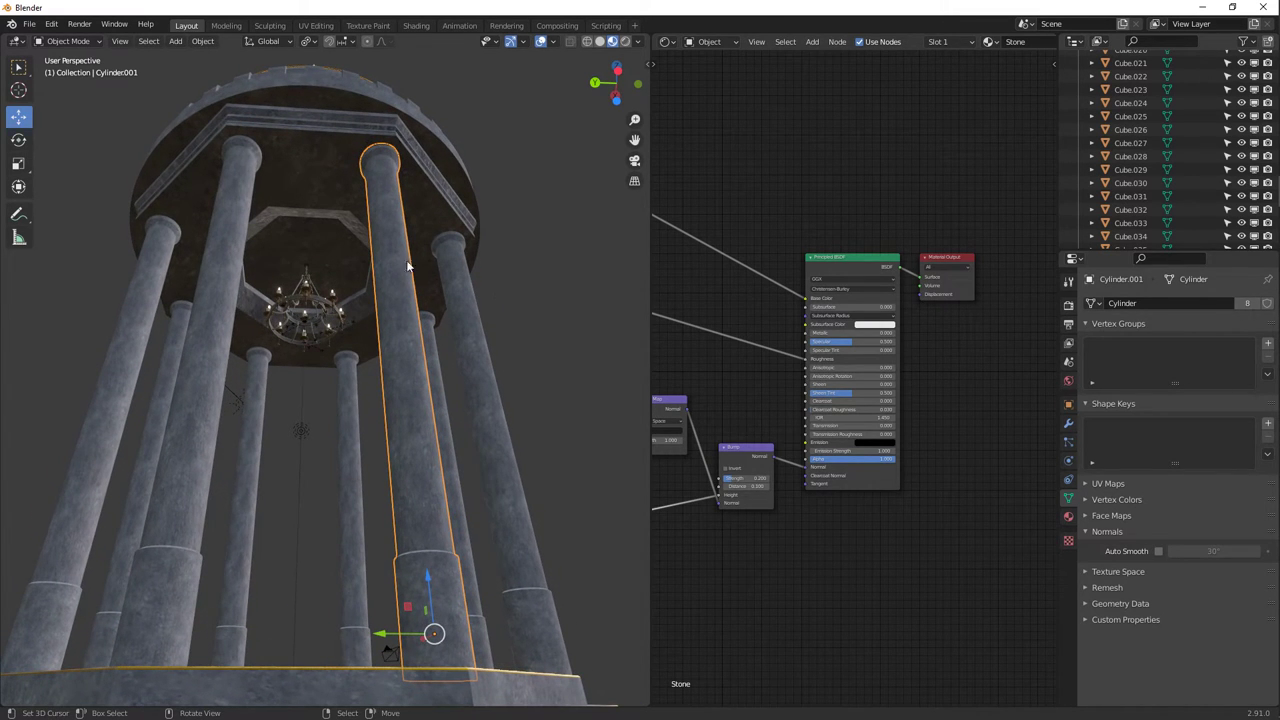
middle_click_drag(704, 268, 770, 263)
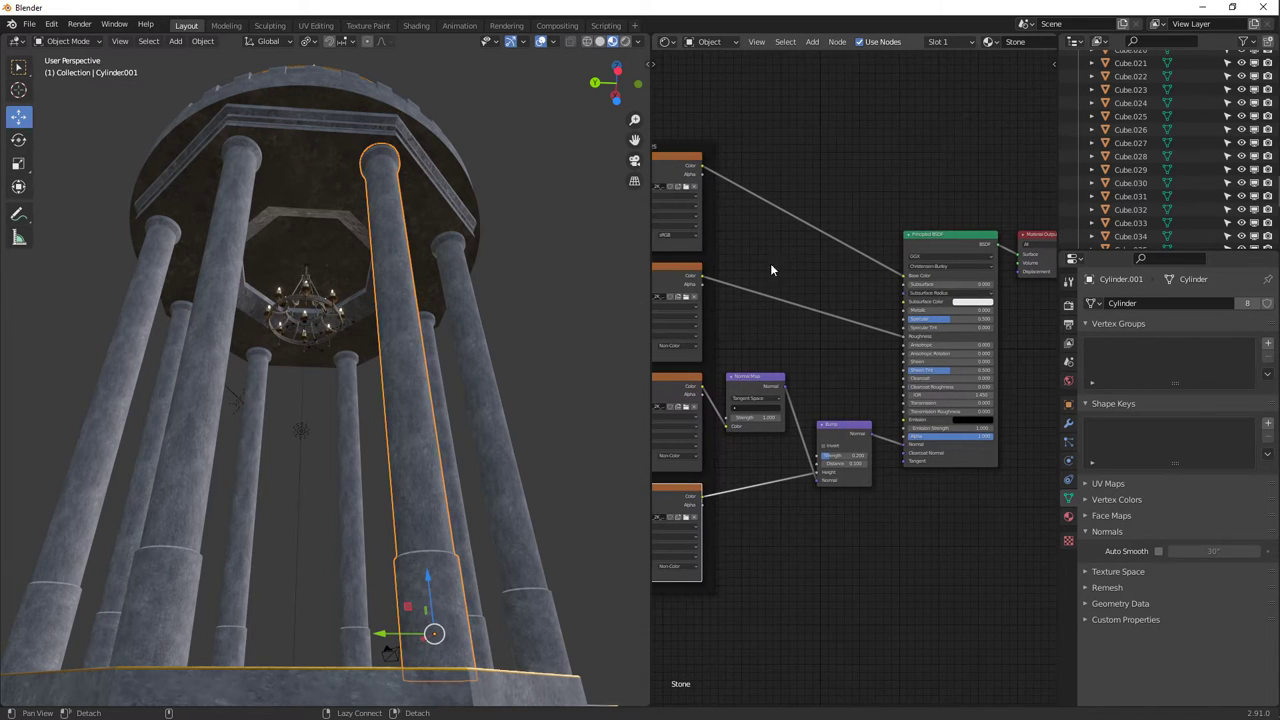
Make a separate copy of the column's Stone material and rename it "Stone column".
left_click(1068, 516)
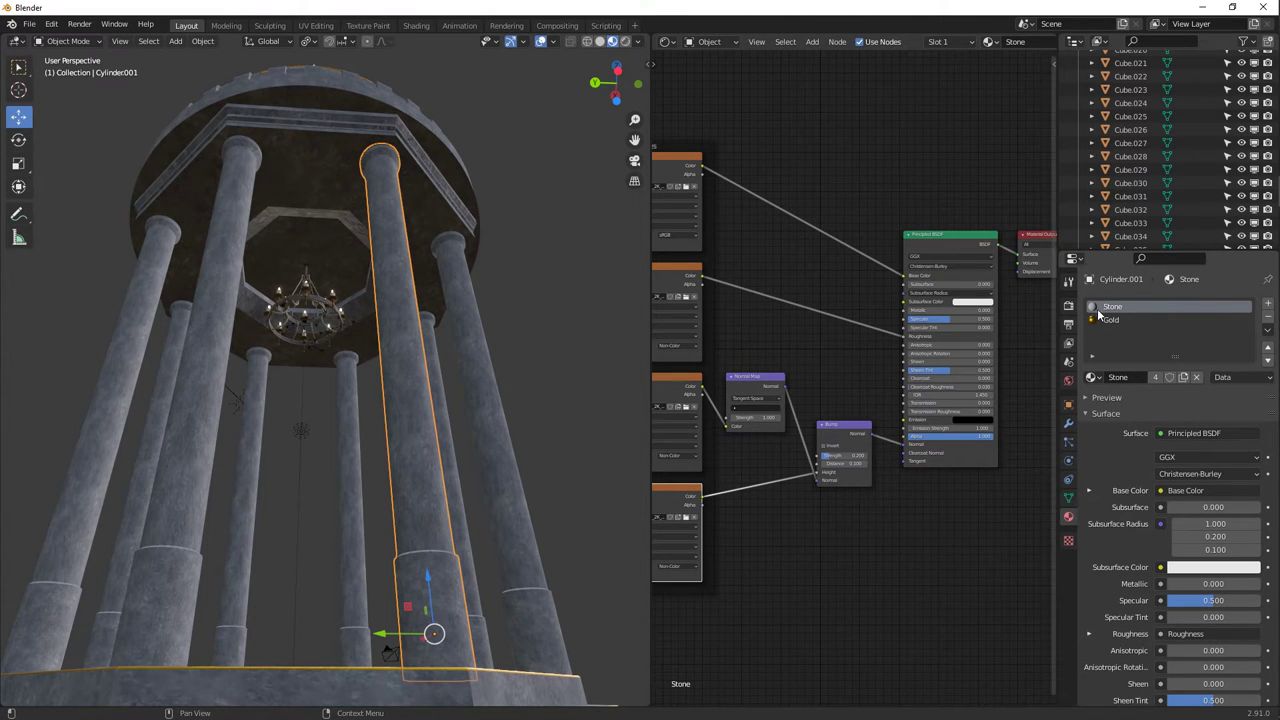
left_click(1183, 377)
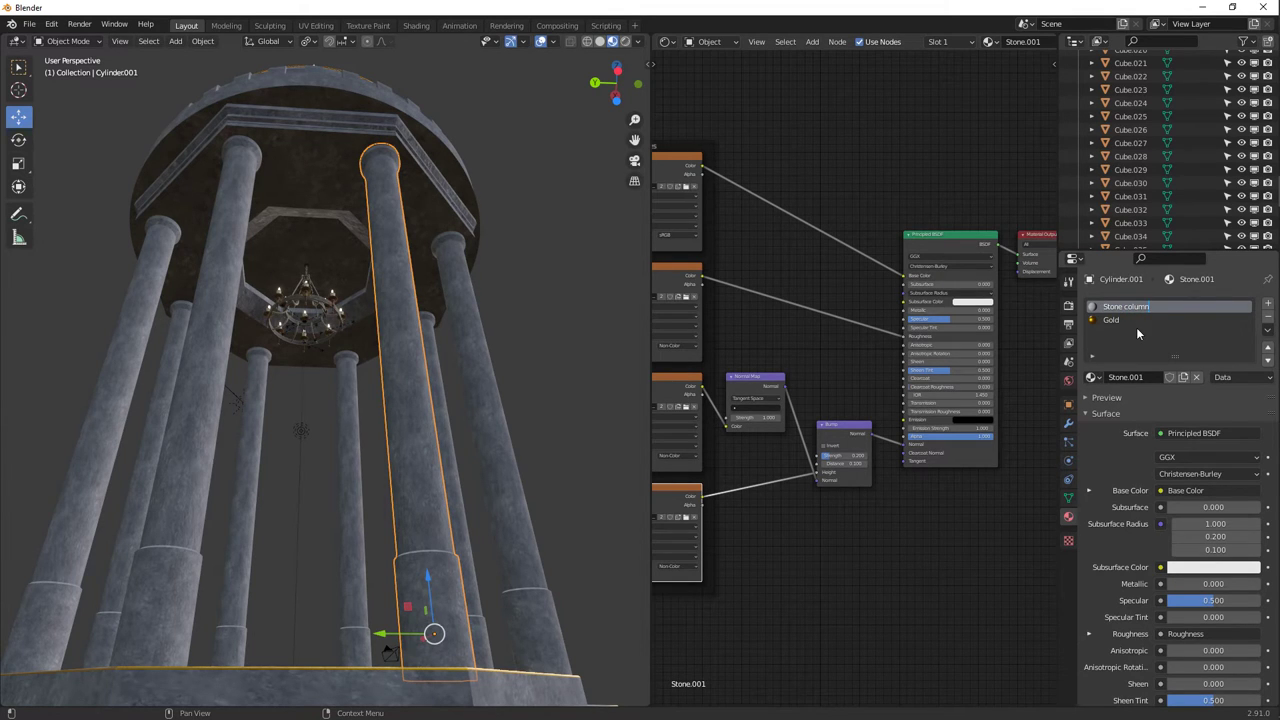
key("Return")
Edit the column mesh in face mode and select the shaft faces between the bases and capitals.
key("Tab")
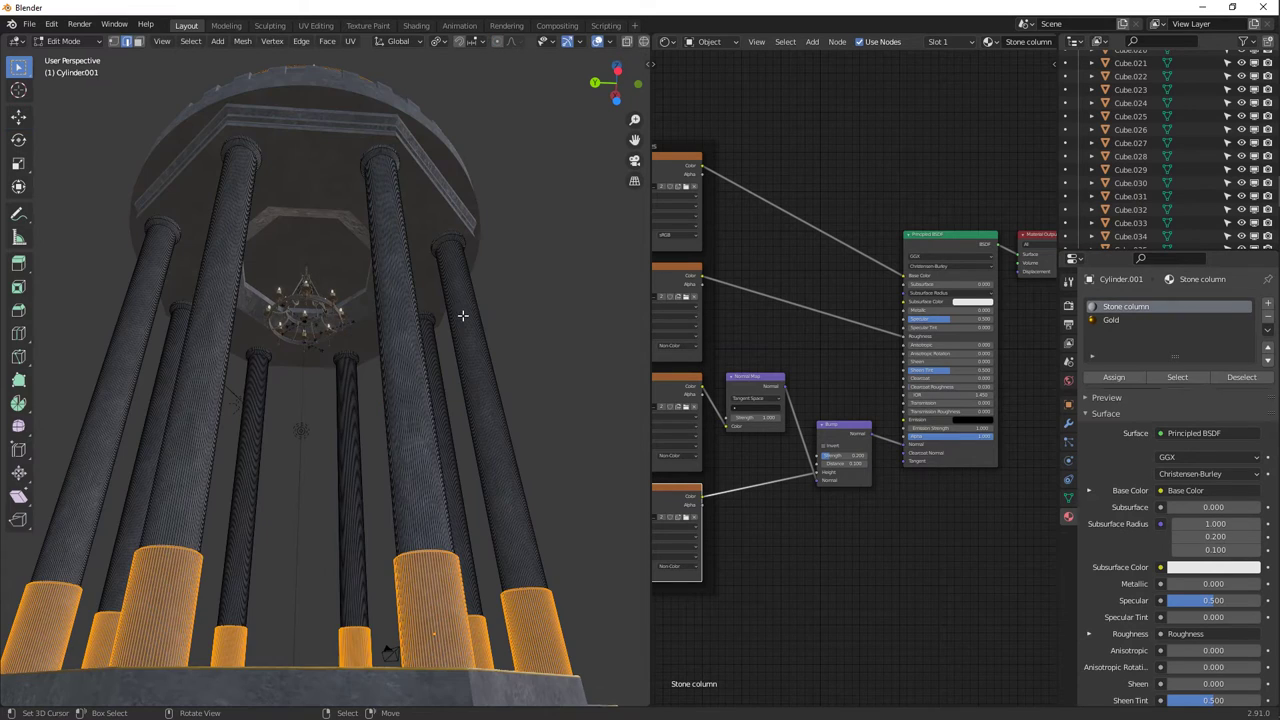
key("Tab")
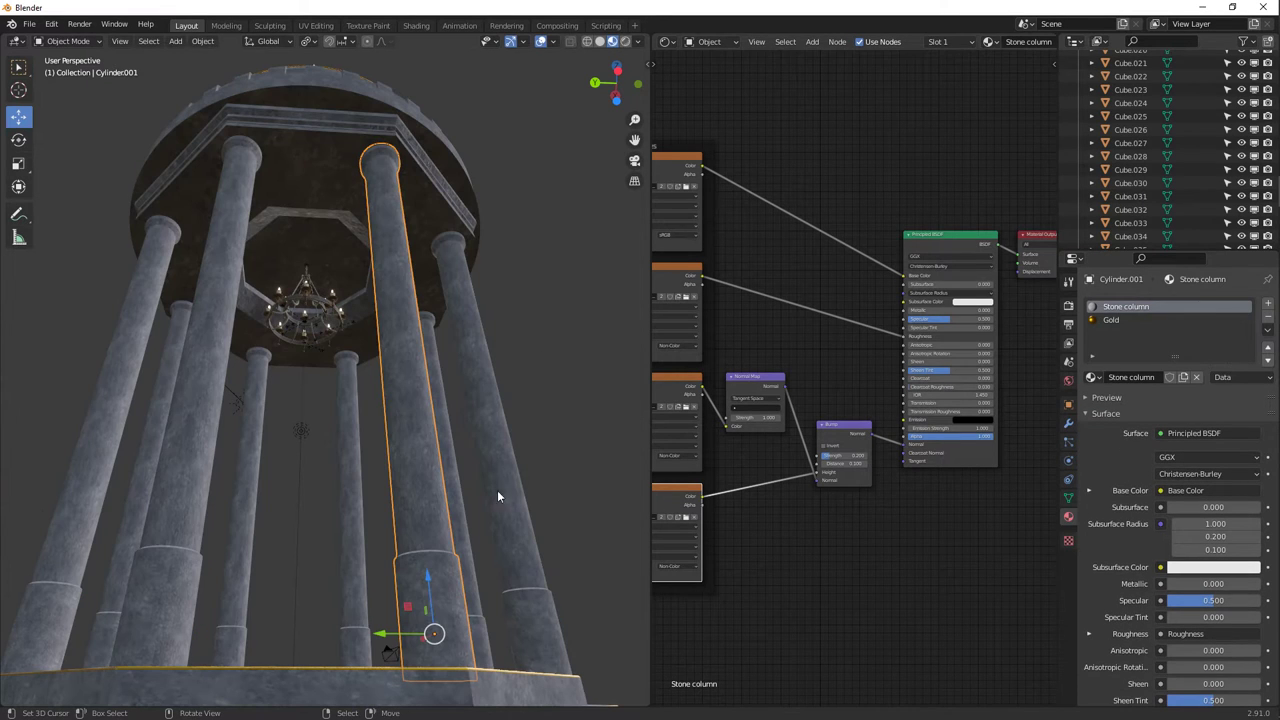
key("Tab")
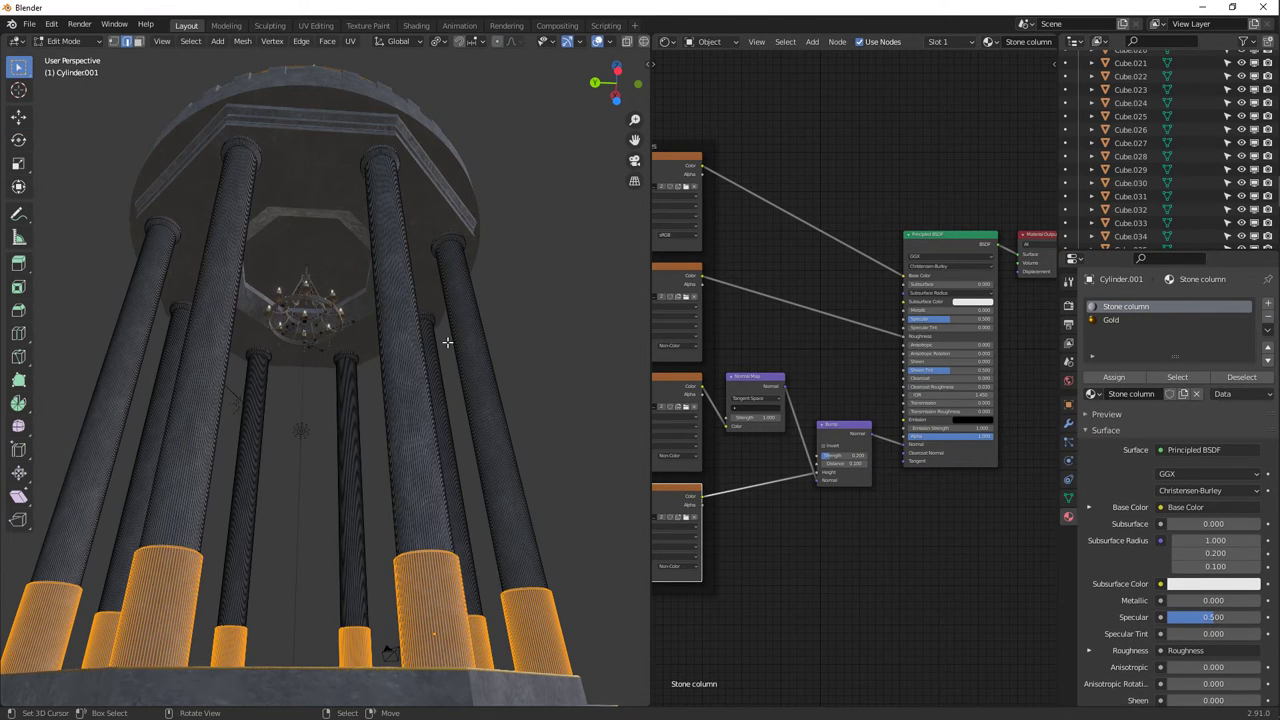
left_click(398, 340, "alt")
left_click(138, 41)
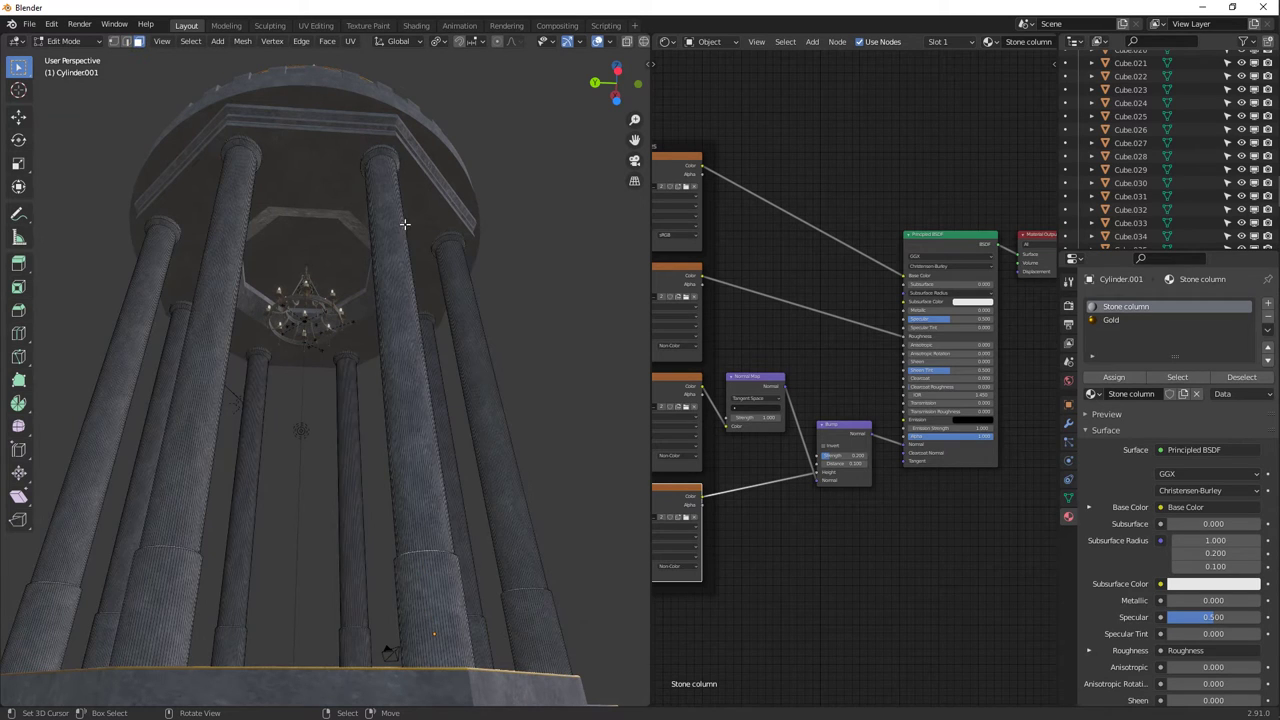
key("a")
middle_click_drag(388, 338, 436, 377)
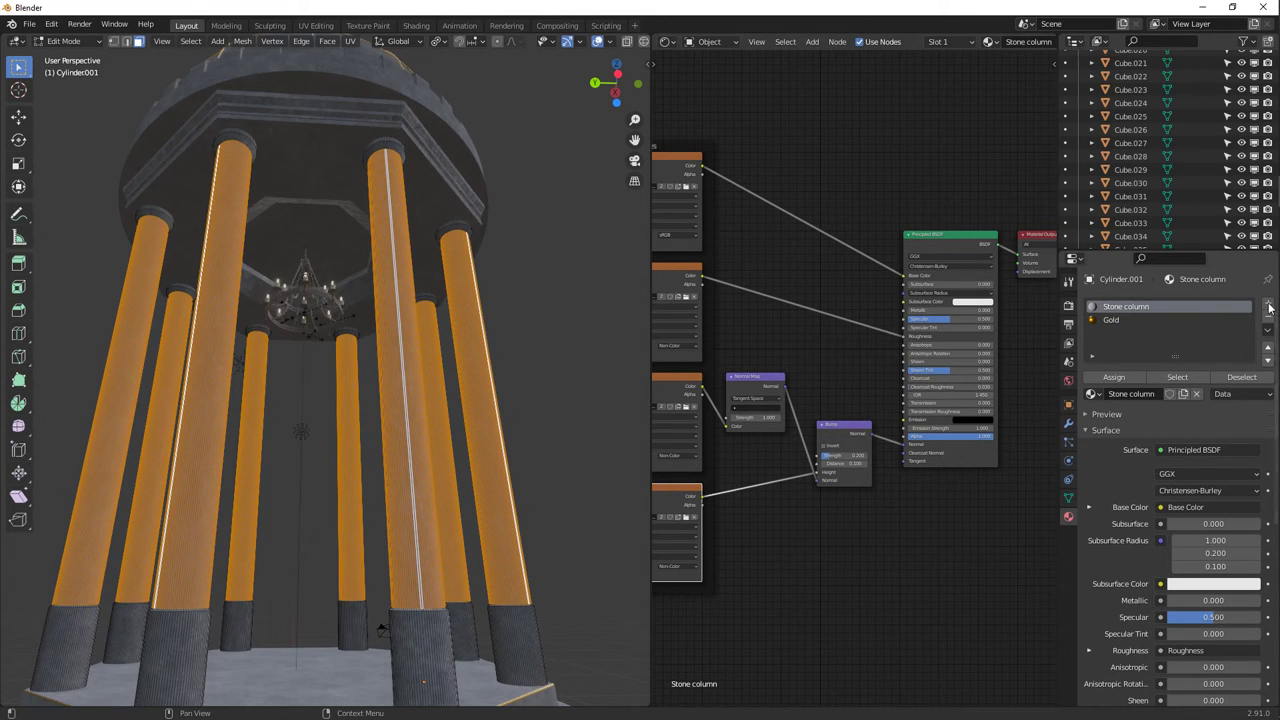
Add a third material slot to the columns and fill it with the existing Stone material.
left_click(1268, 303)
left_click(1091, 393)
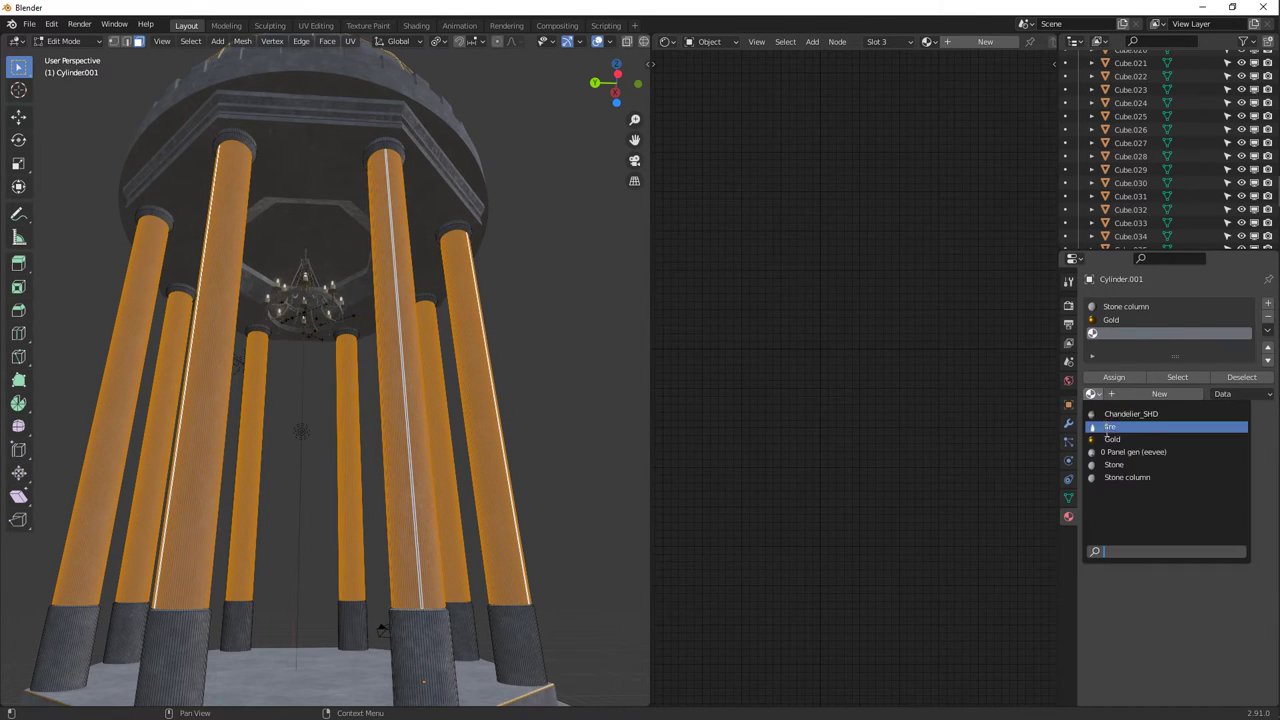
left_click(1114, 464)
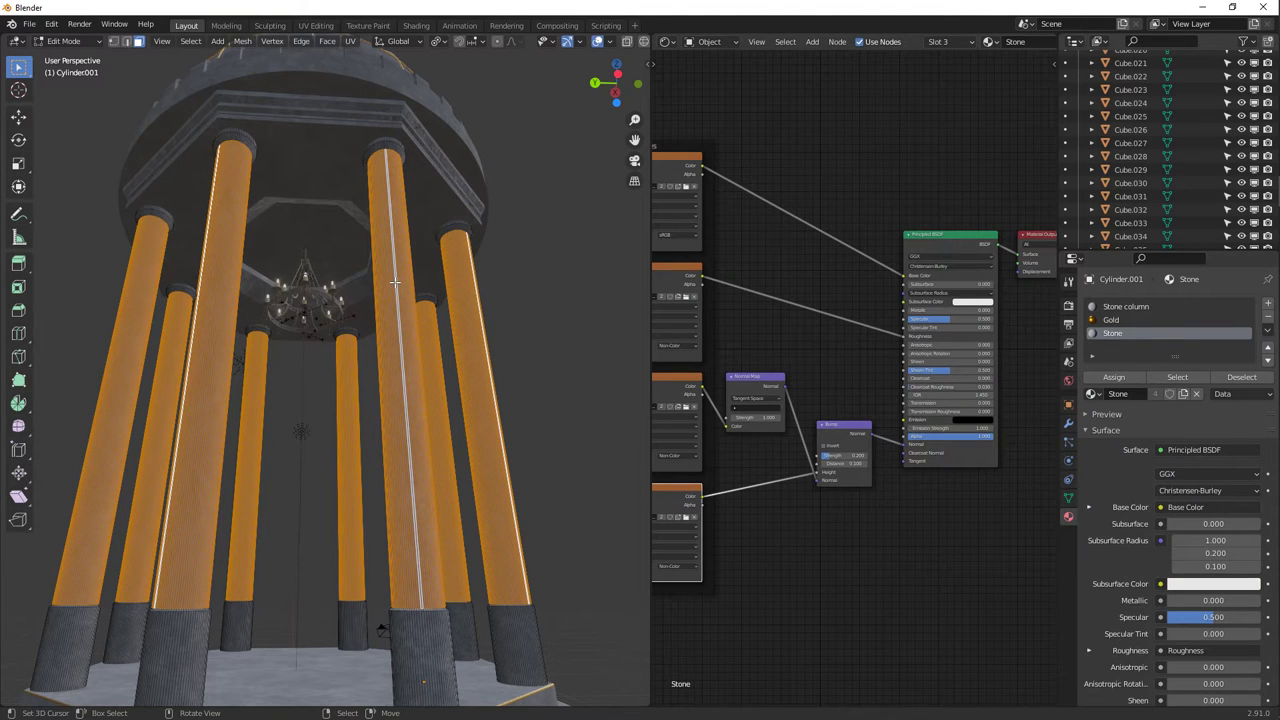
Assign the Stone material to the whole column mesh, and Stone column to only the shaft faces.
left_click(1120, 307)
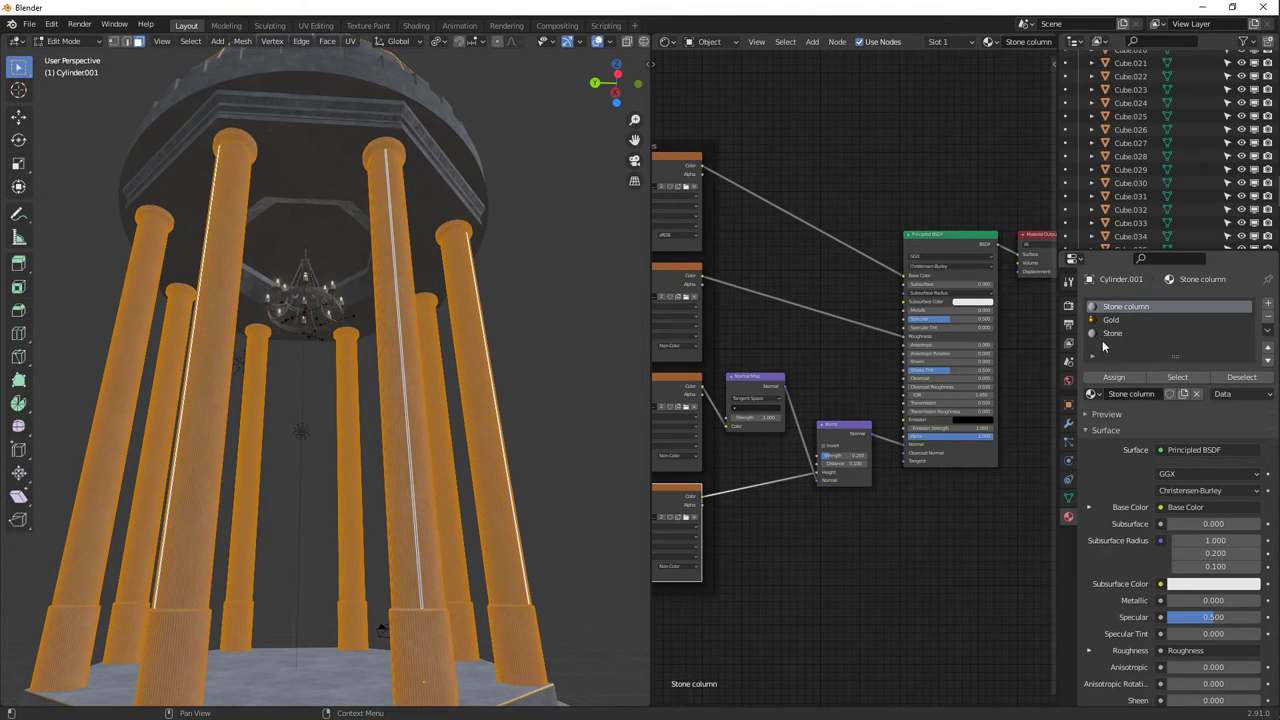
left_click(1110, 333)
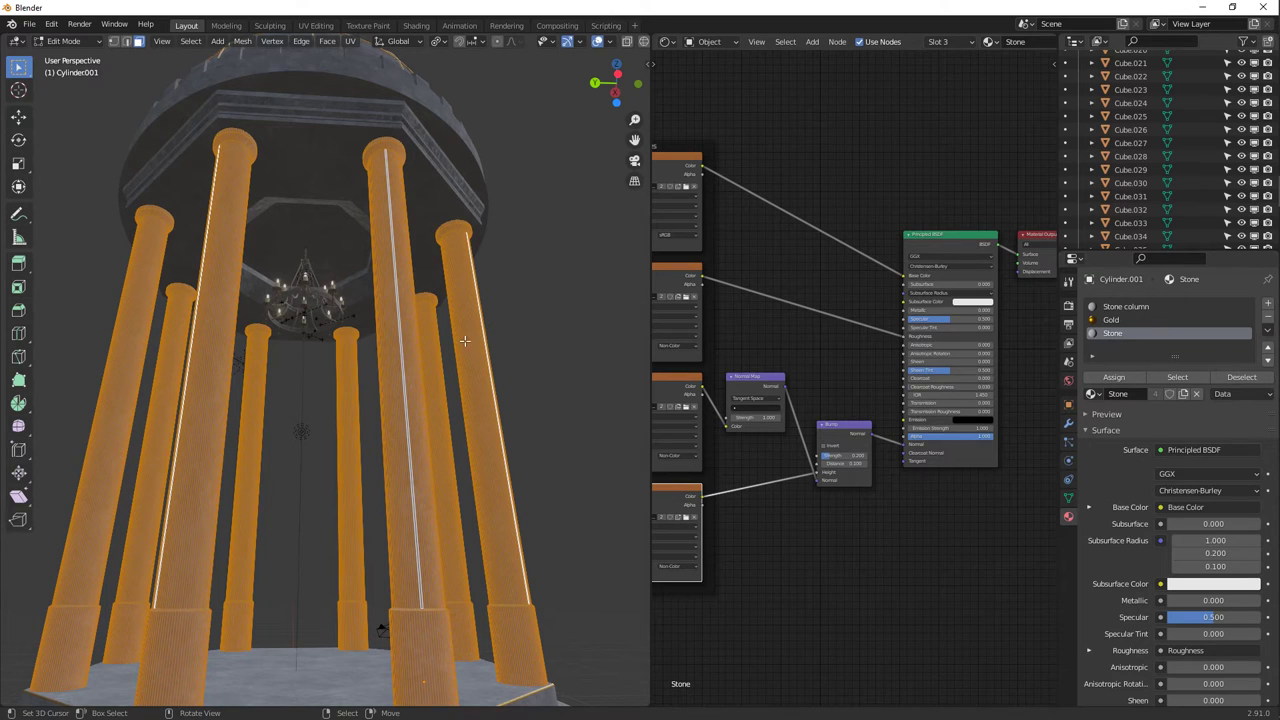
key("ctrl+z")
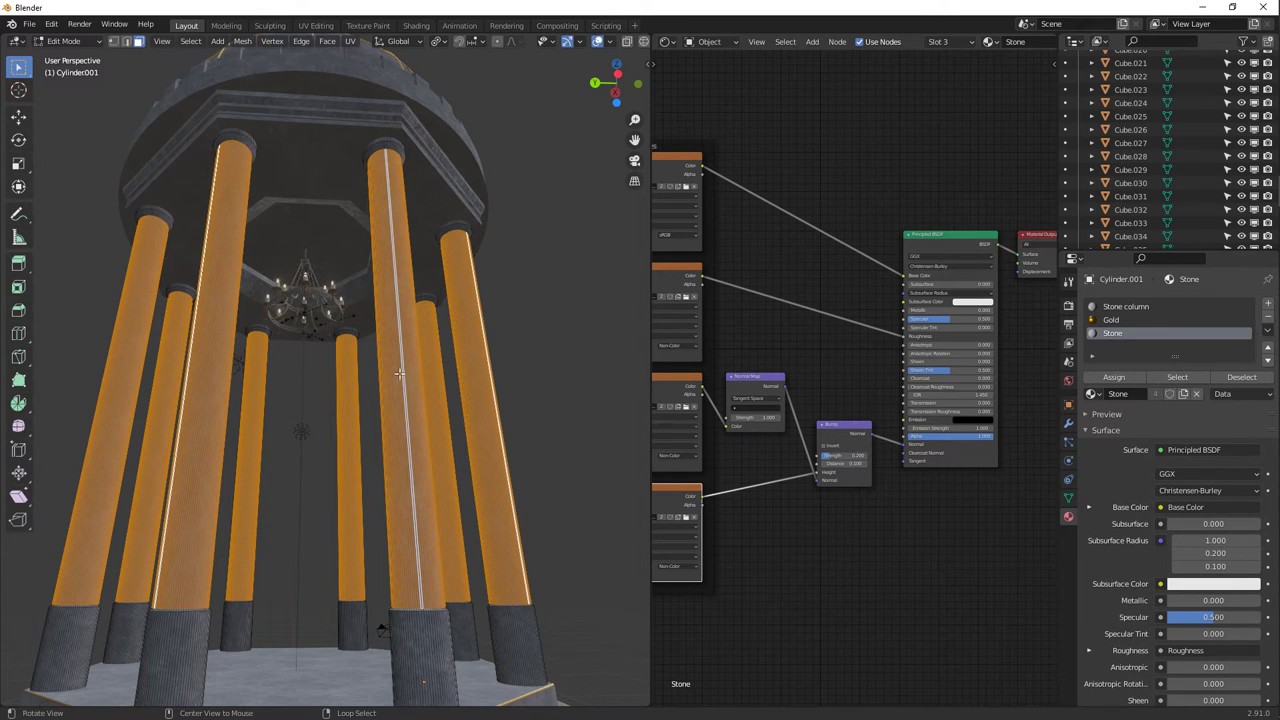
left_click(1108, 307)
left_click(1113, 377)
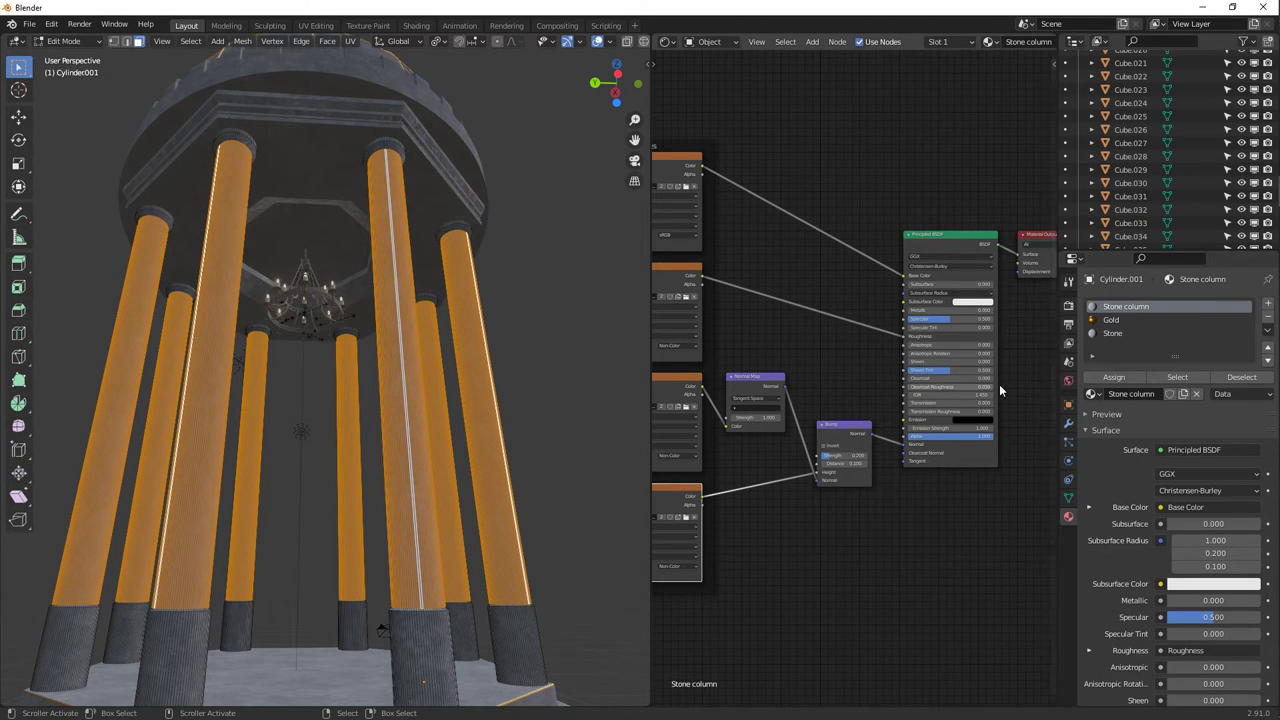
Check the material assigned to a column's capital face and leave mesh editing with the column selected.
key("Tab")
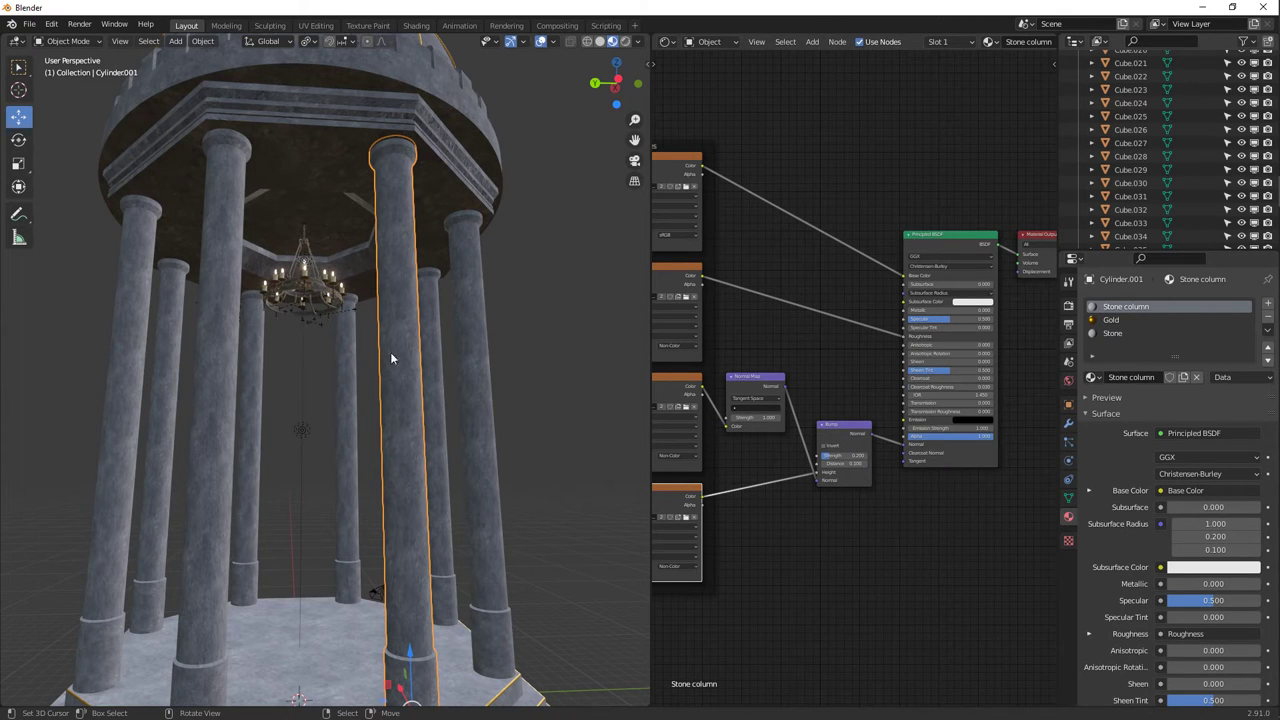
key("Tab")
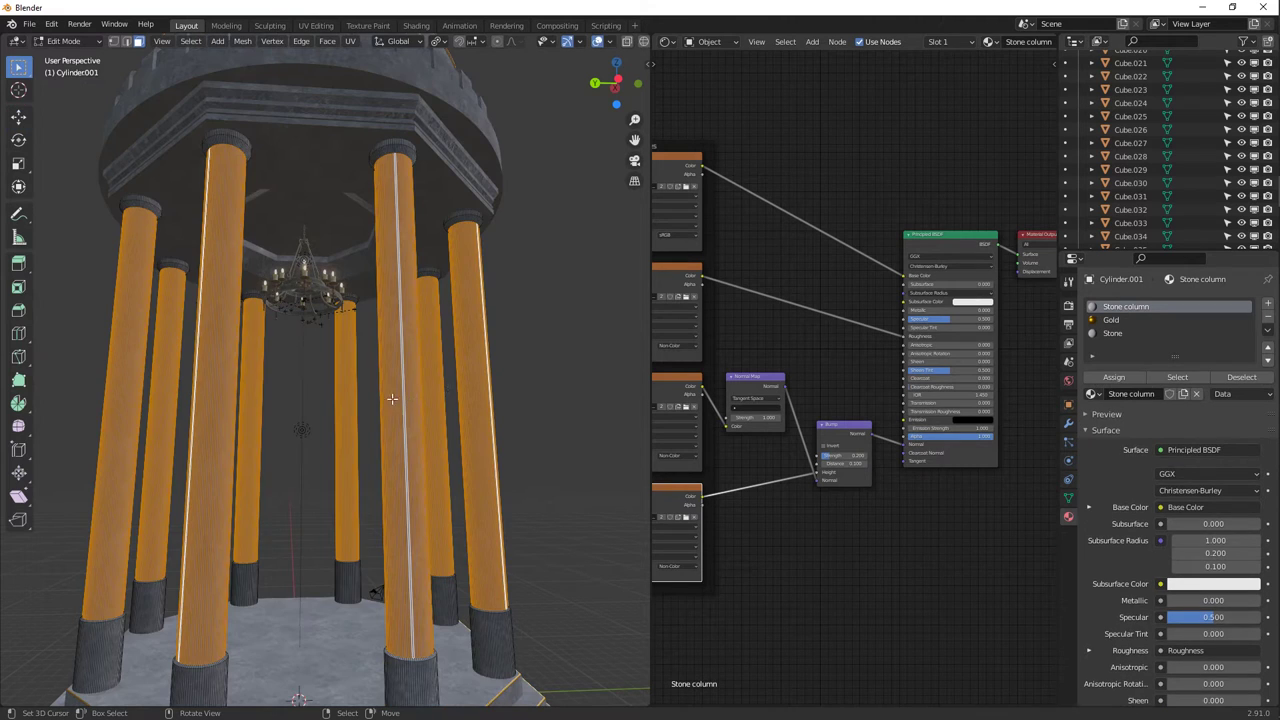
middle_click_drag(428, 420, 444, 218)
left_click(457, 334)
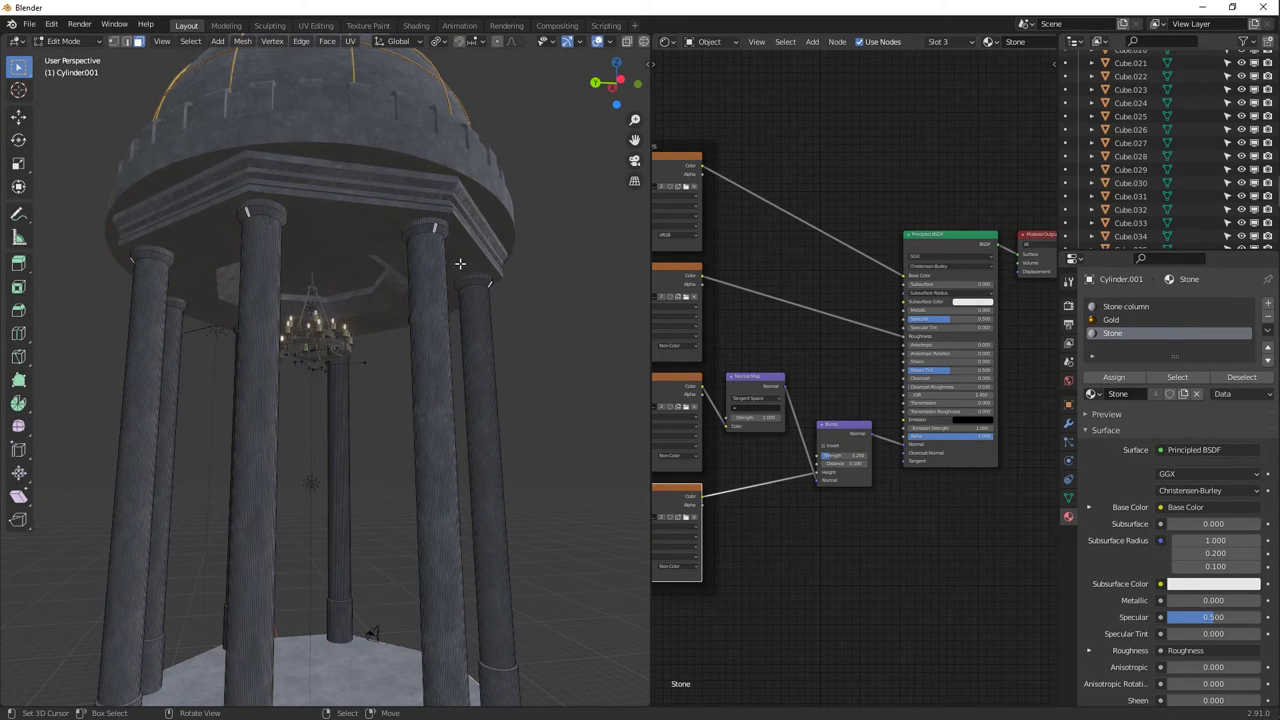
middle_click_drag(460, 263, 460, 345)
key("Tab")
left_click(455, 345)
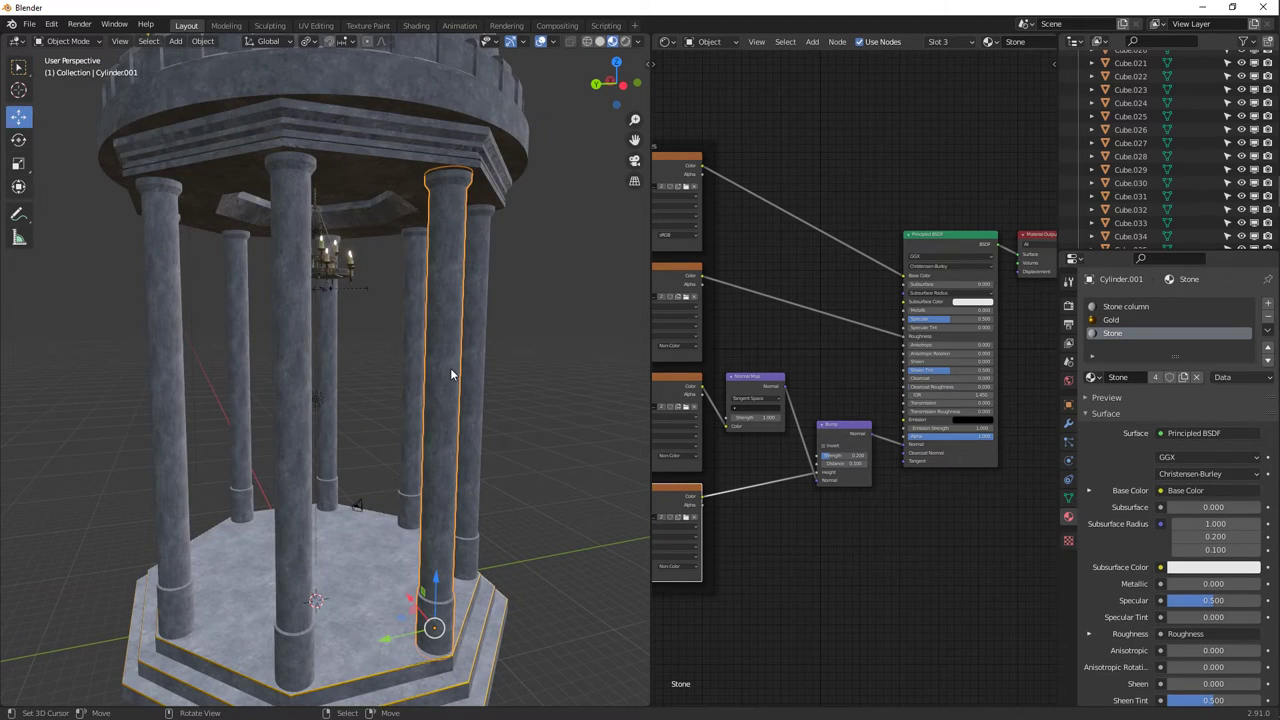
Widen the shader editor and show the Stone column material's nodes with free space beneath the Displacement texture.
left_click_drag(650, 328, 375, 335)
left_click(1104, 308)
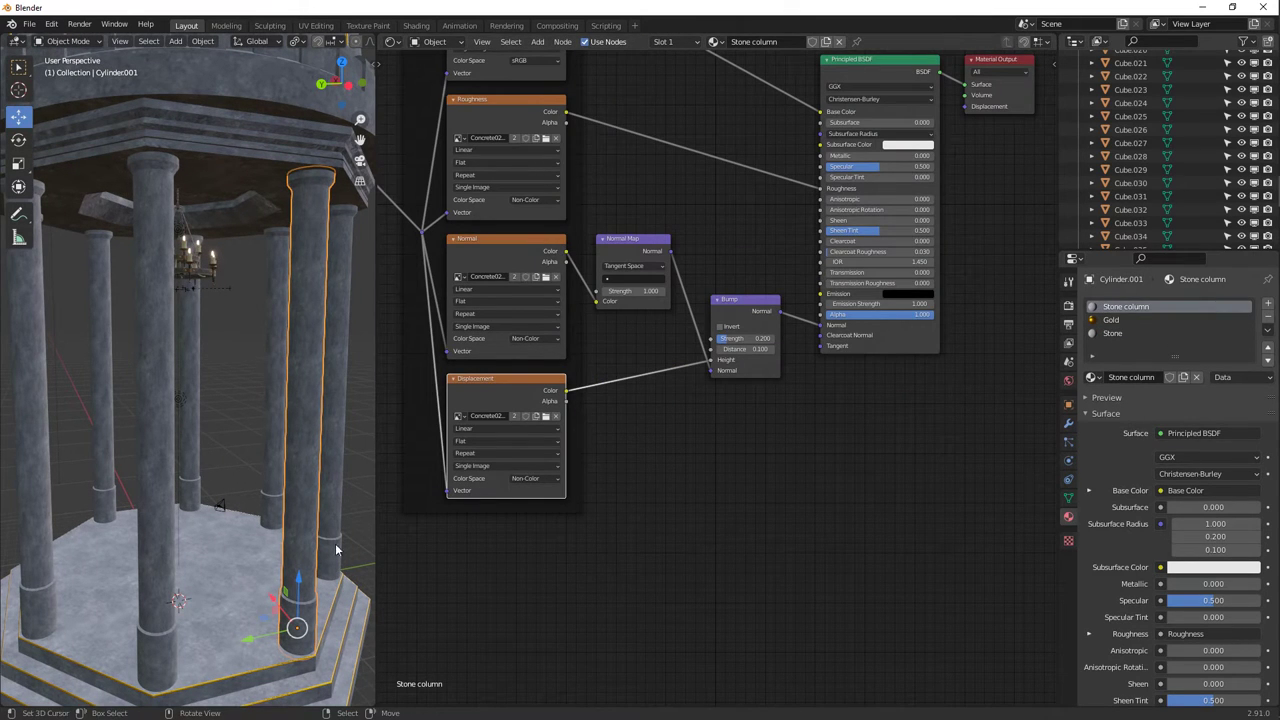
middle_click_drag(600, 548, 596, 406)
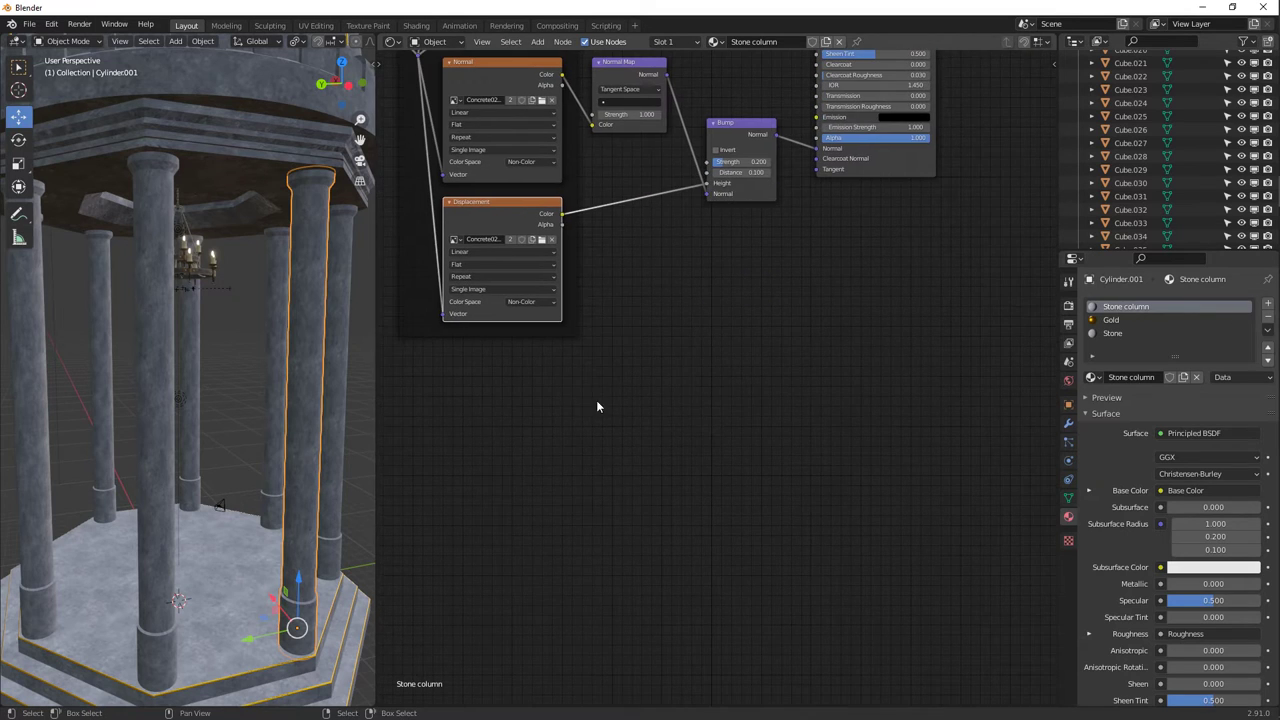
Add a Wave Texture node below the Displacement image texture in the Stone column material.
key("shift+a")
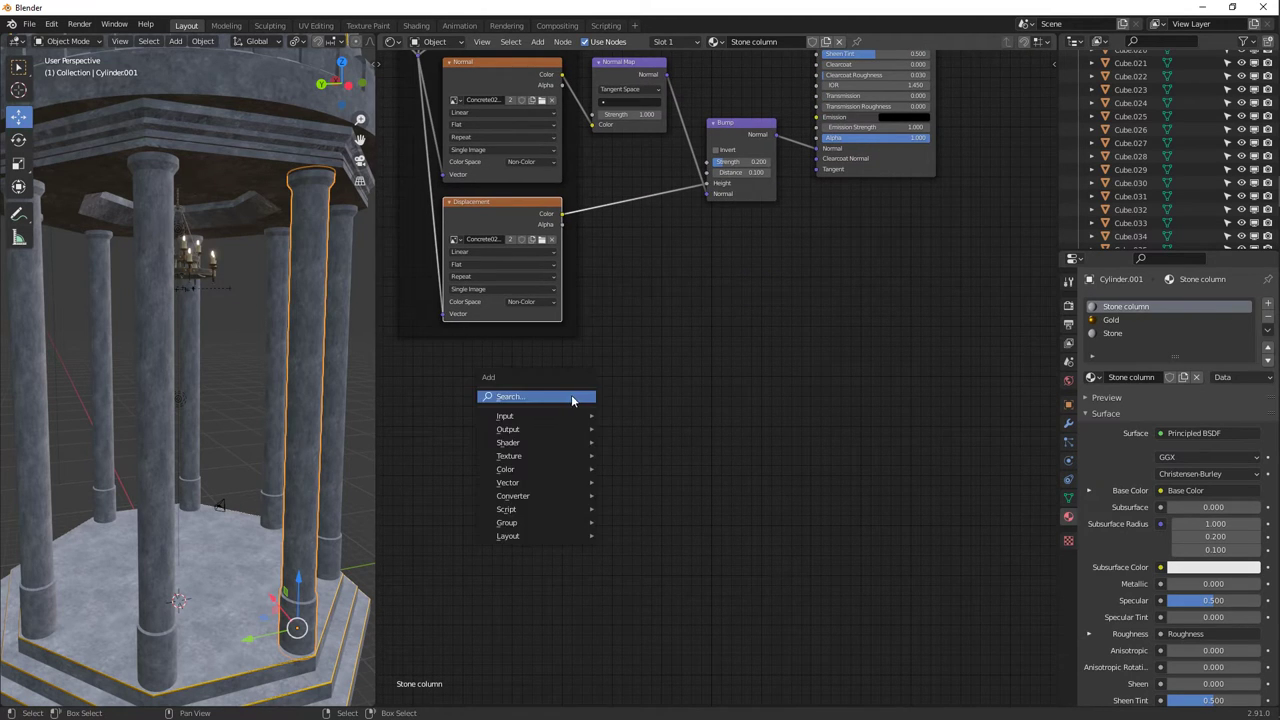
type("wav")
key("Return")
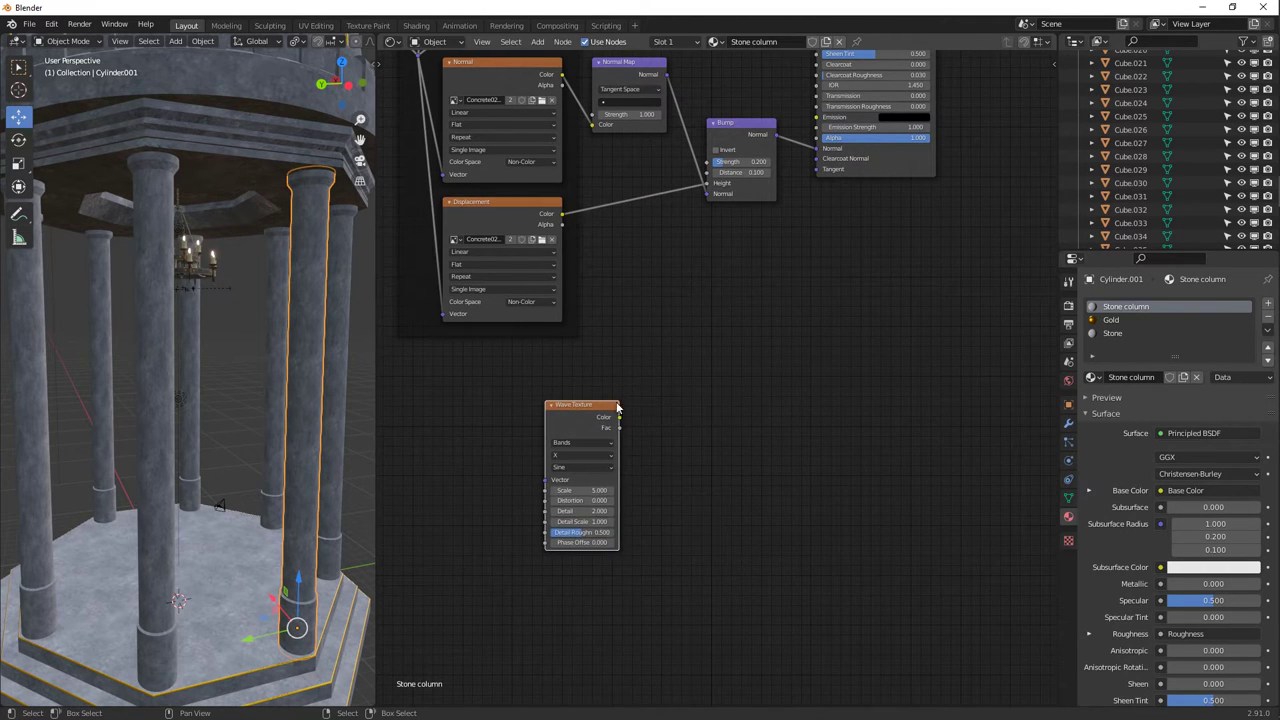
left_click(600, 400)
Add a ColorRamp node beside the Wave Texture and feed the wave's Color output into its Fac input.
key("shift+a")
type("col")
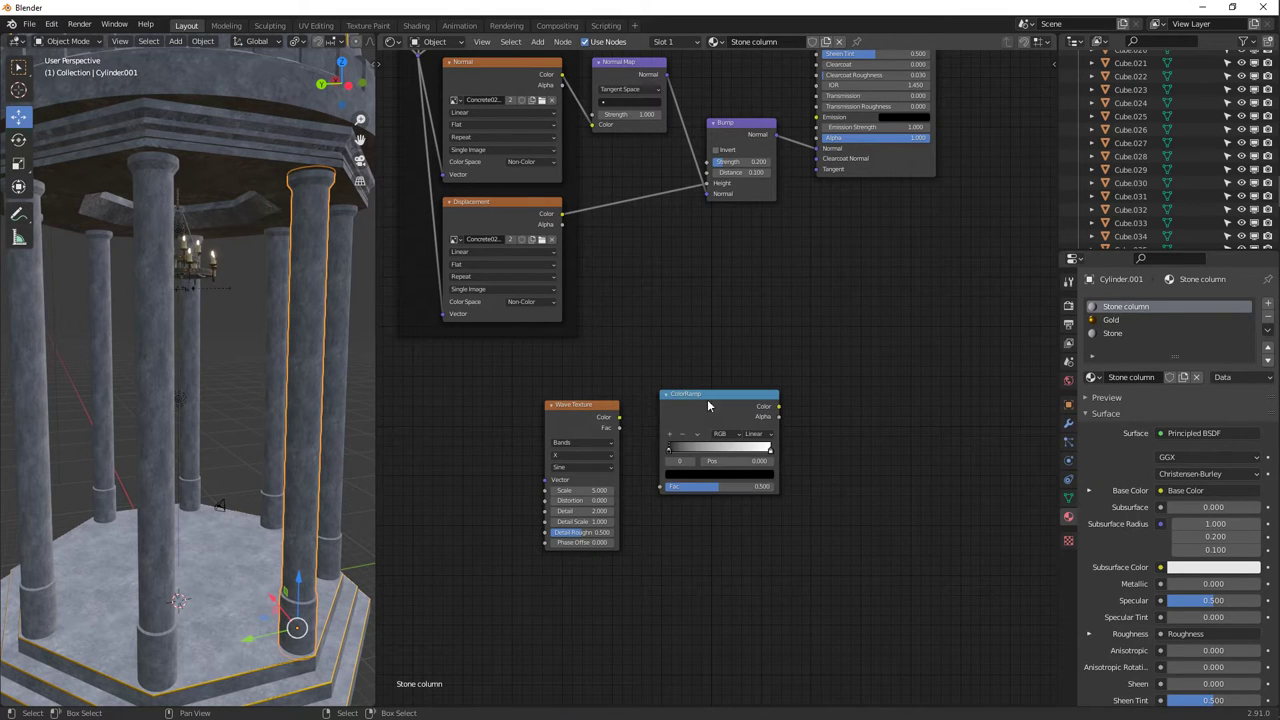
left_click_drag(619, 418, 665, 489)
Add linked Texture Coordinate and Mapping nodes that drive the Wave Texture's Vector input.
left_click(555, 428)
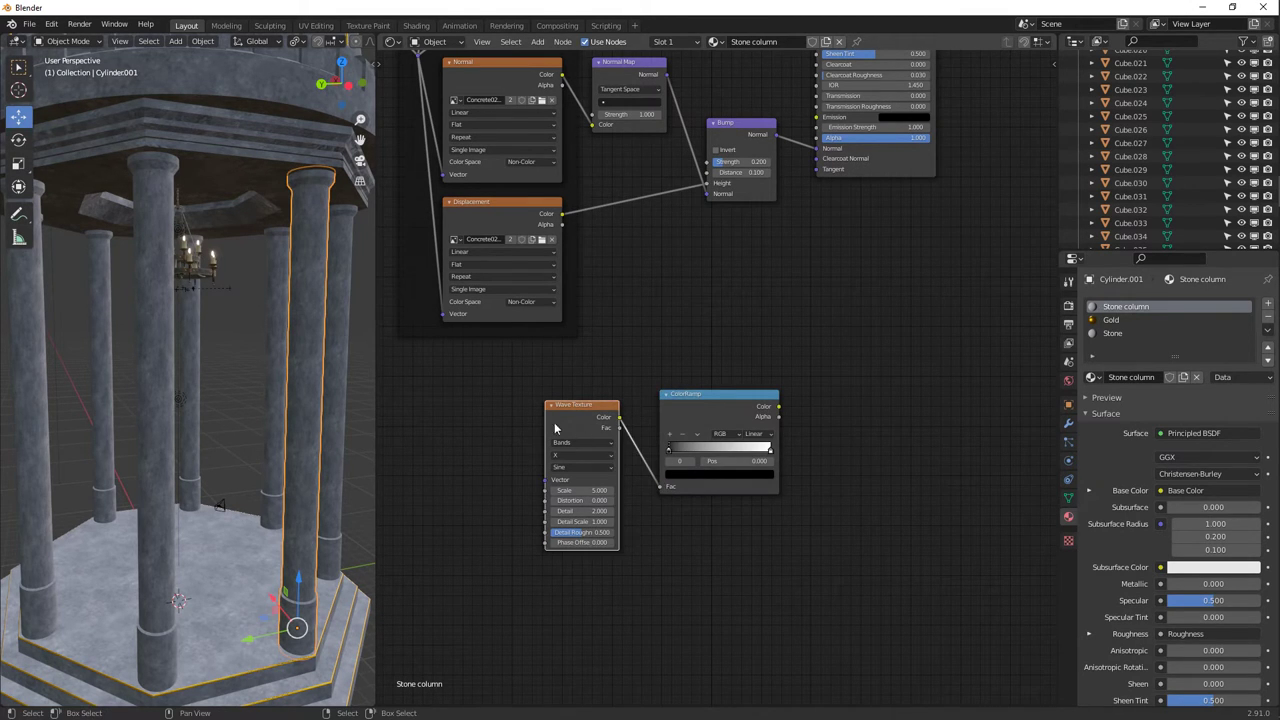
key("ctrl+t")
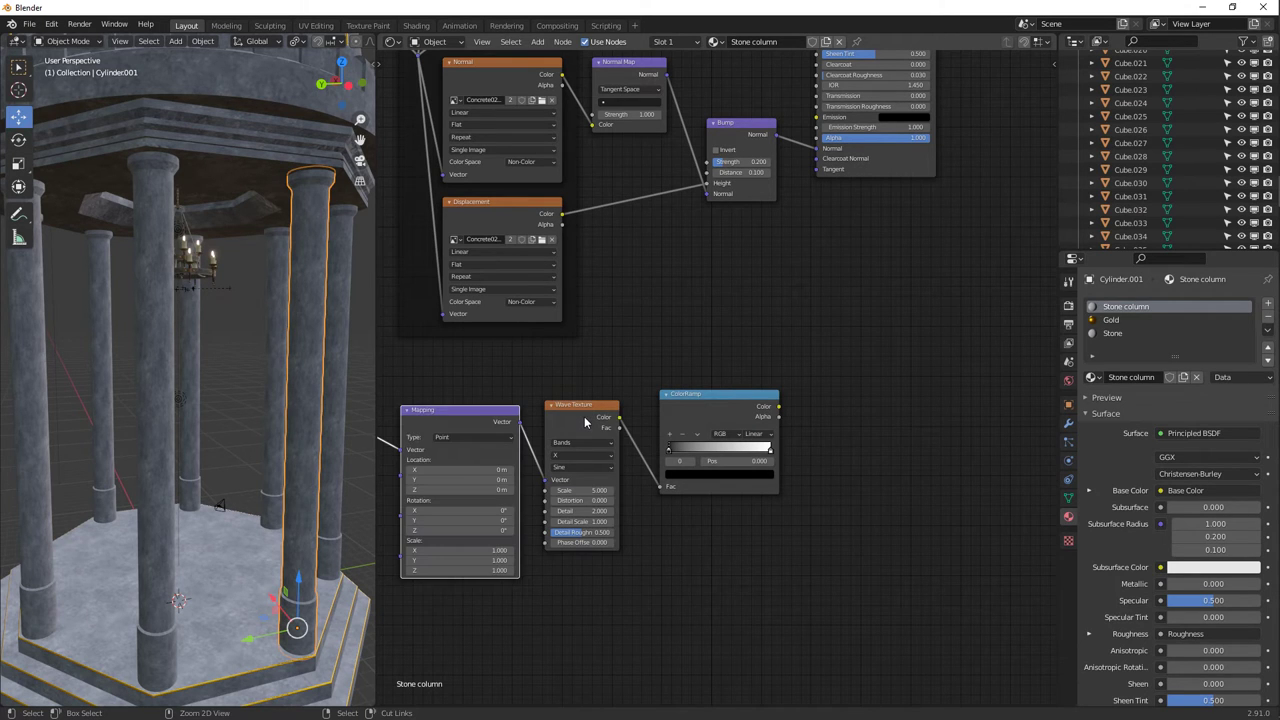
middle_click_drag(586, 371, 619, 415)
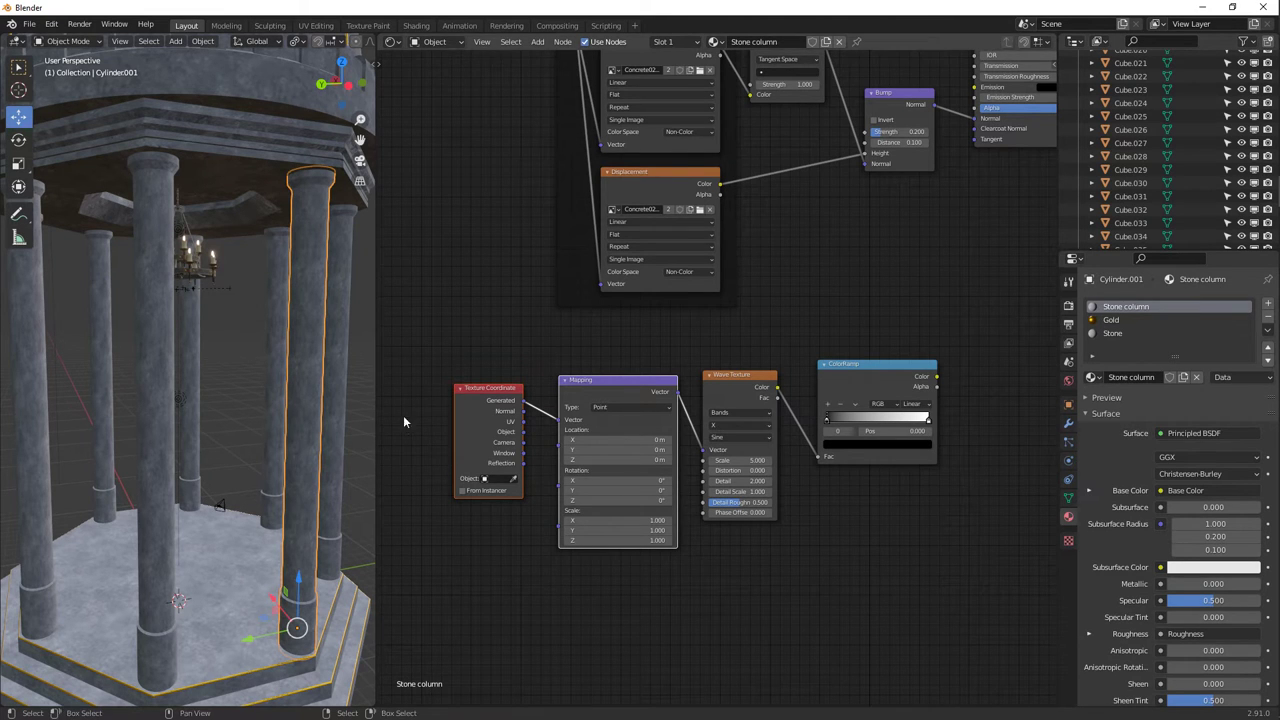
middle_click_drag(967, 332, 724, 347)
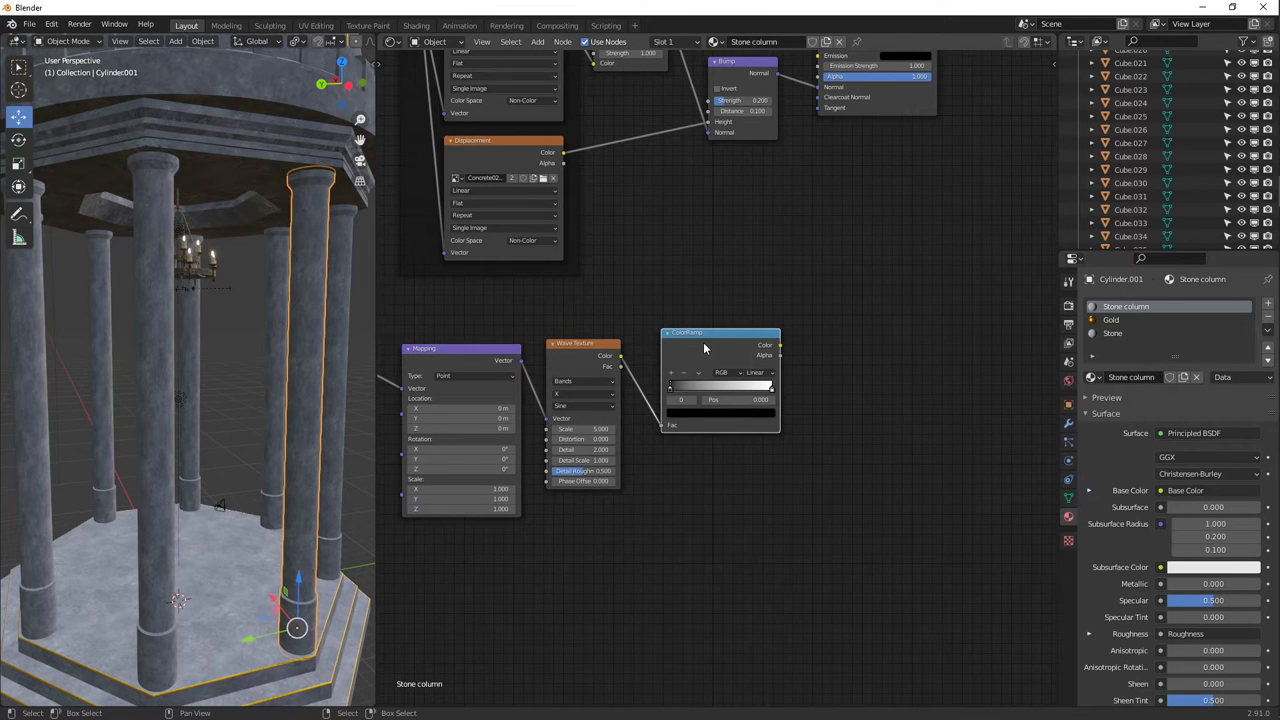
Preview the ColorRamp output on the columns through a Viewer node and widen the 3D viewport to inspect the stripes.
left_click(707, 336, "ctrl+shift")
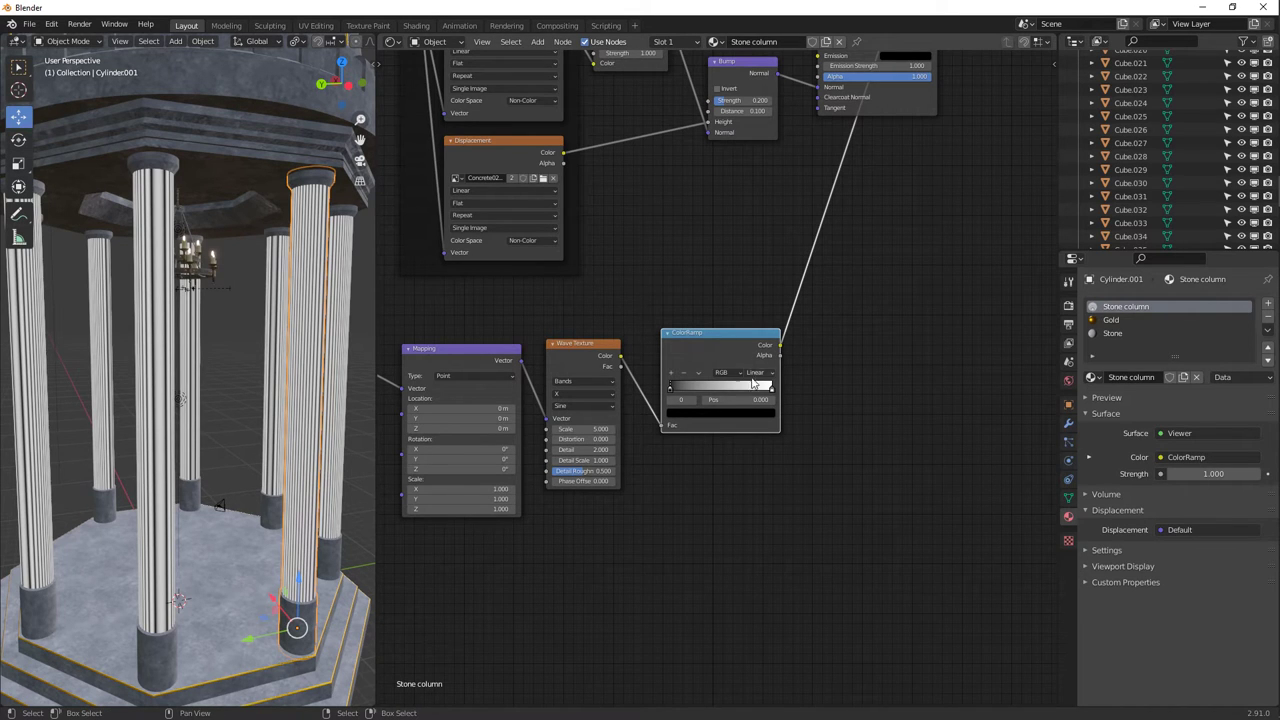
scroll(769, 357, "up", 10)
scroll(769, 357, "right", 5)
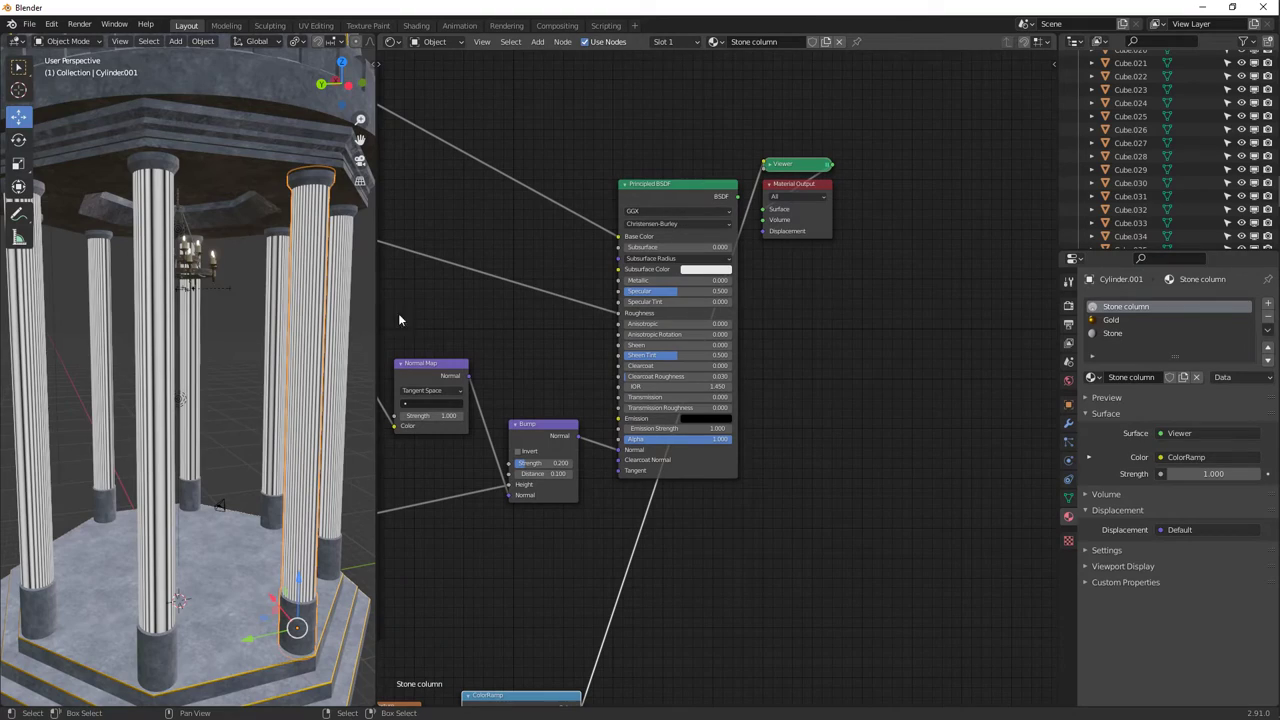
left_click_drag(377, 340, 666, 335)
scroll(539, 348, "up", 6)
middle_click_drag(284, 395, 334, 416)
scroll(277, 295, "down", 6)
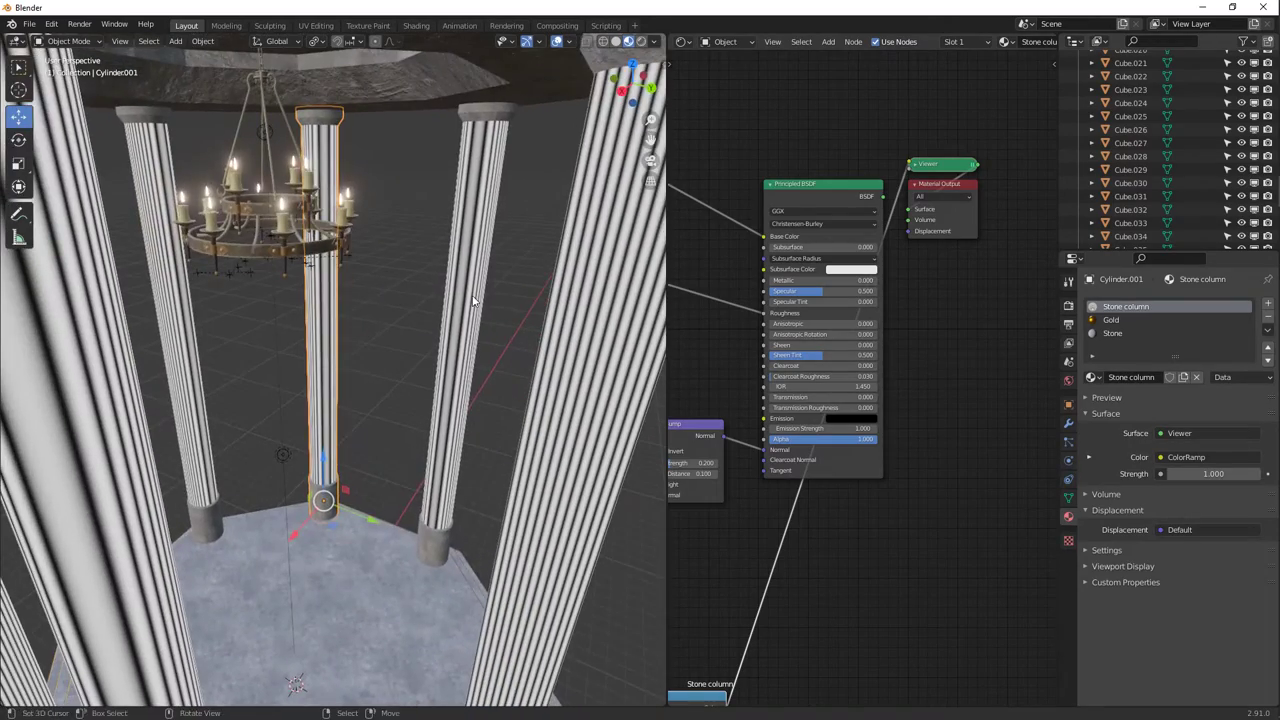
scroll(572, 326, "up", 3)
Try the Object output of the Texture Coordinate node as the Mapping node's vector source.
middle_click_drag(833, 681, 788, 316)
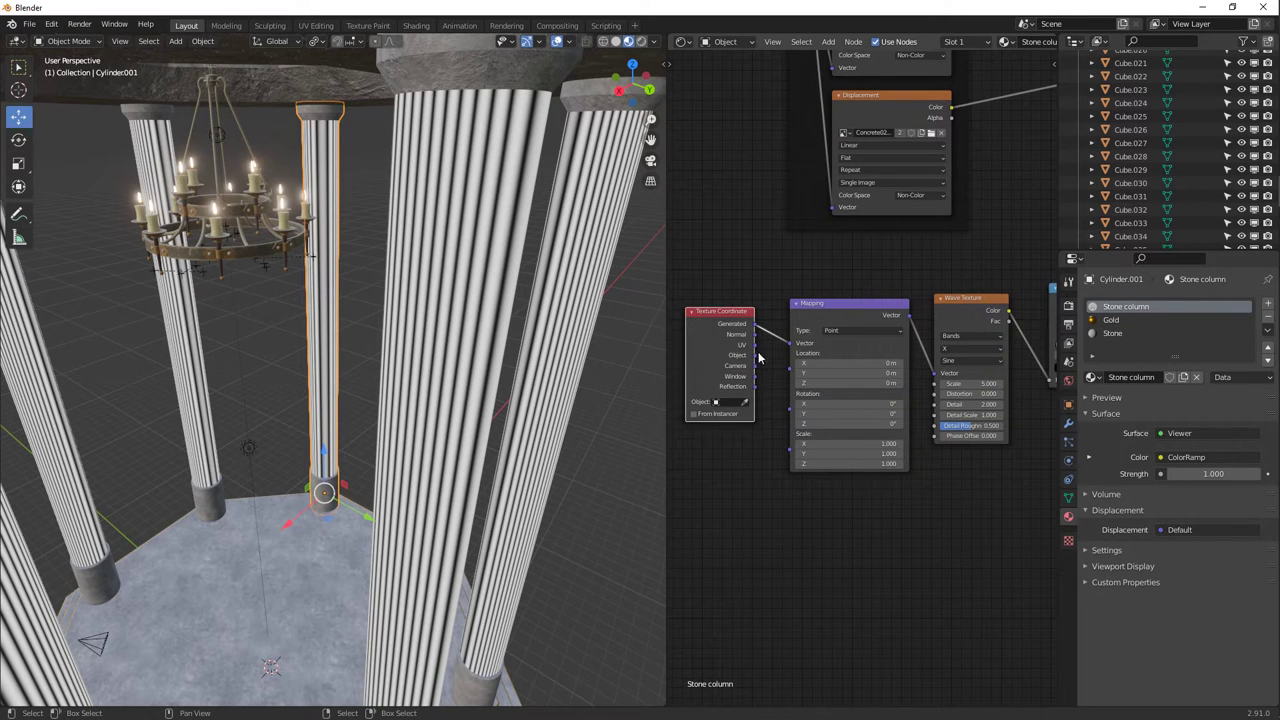
mouse_move(755, 355)
left_mouse_down()
mouse_move(816, 340)
mouse_move(793, 344)
left_mouse_up()
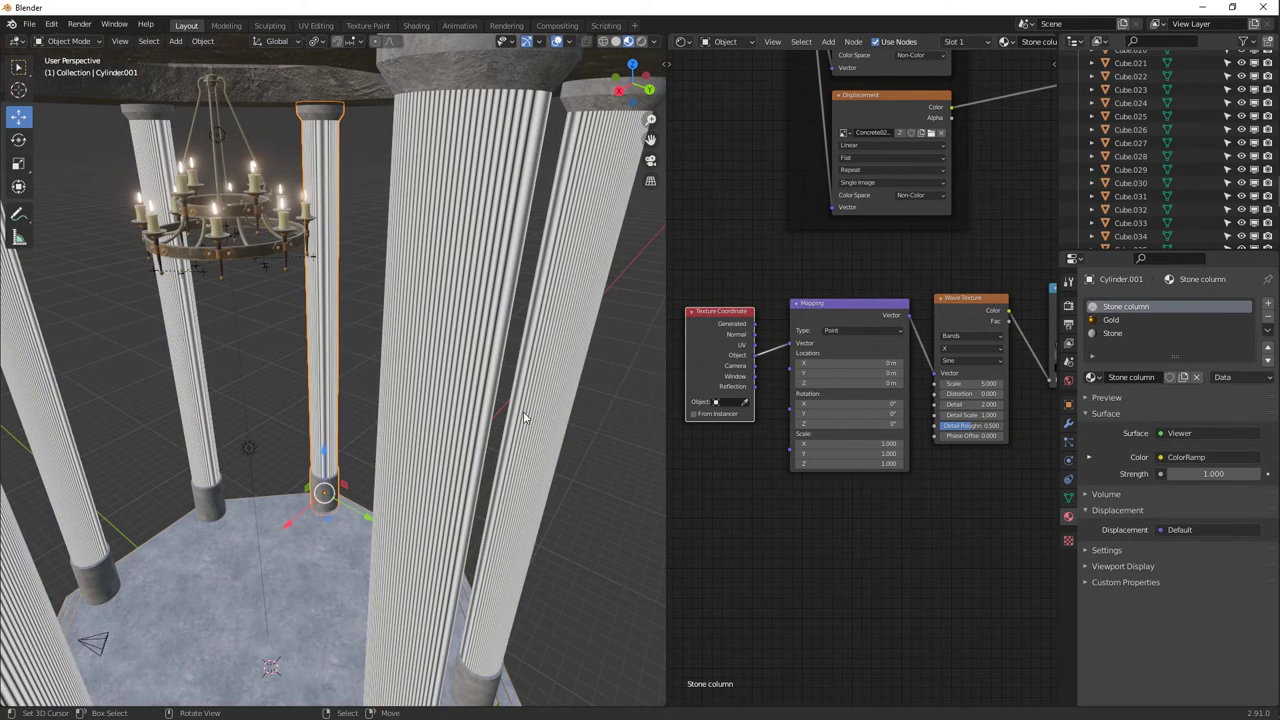
middle_click_drag(525, 418, 488, 414)
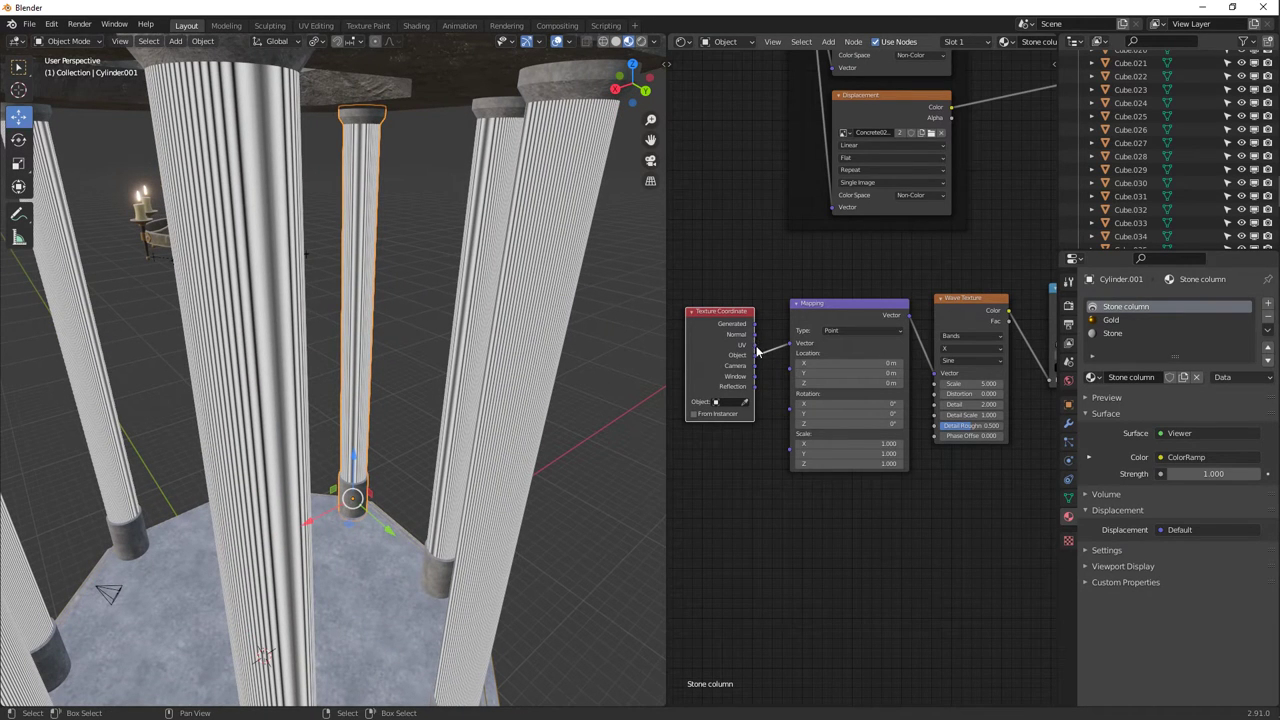
Connect the Texture Coordinate's UV output to the Mapping vector and inspect the stripes around the columns.
left_click_drag(755, 344, 797, 343)
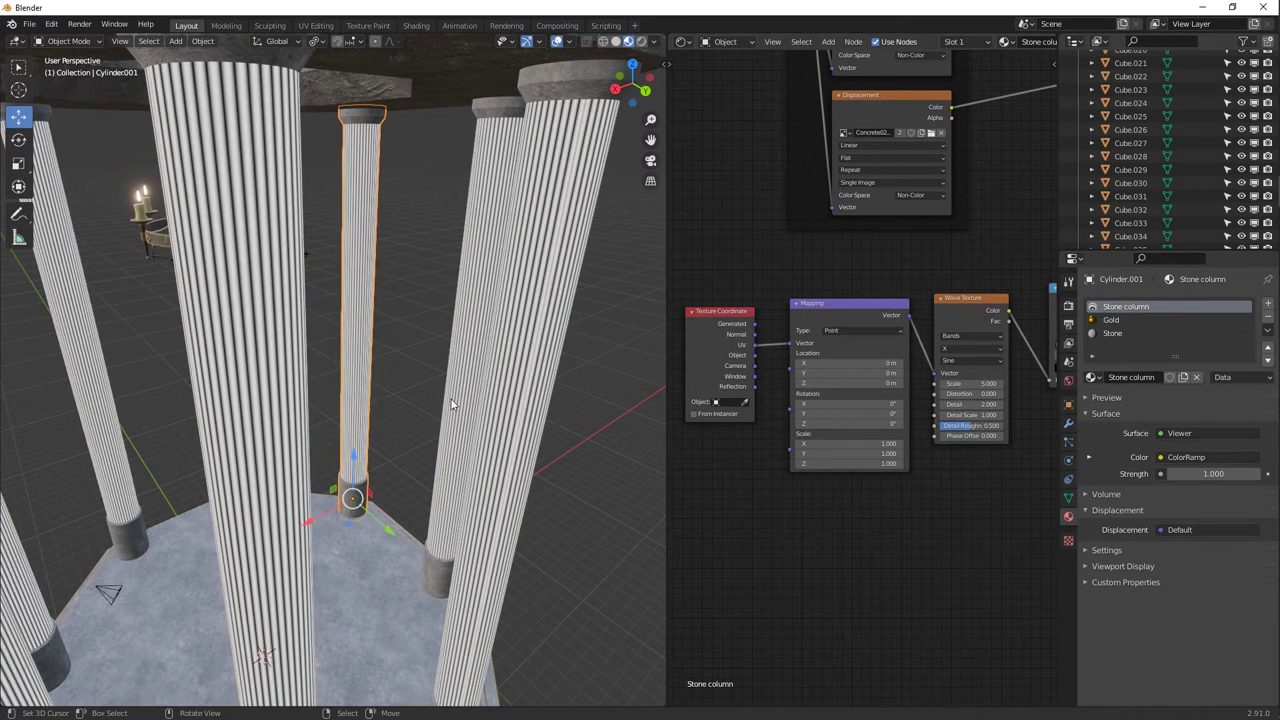
middle_click_drag(488, 408, 470, 341)
middle_click_drag(518, 174, 388, 185)
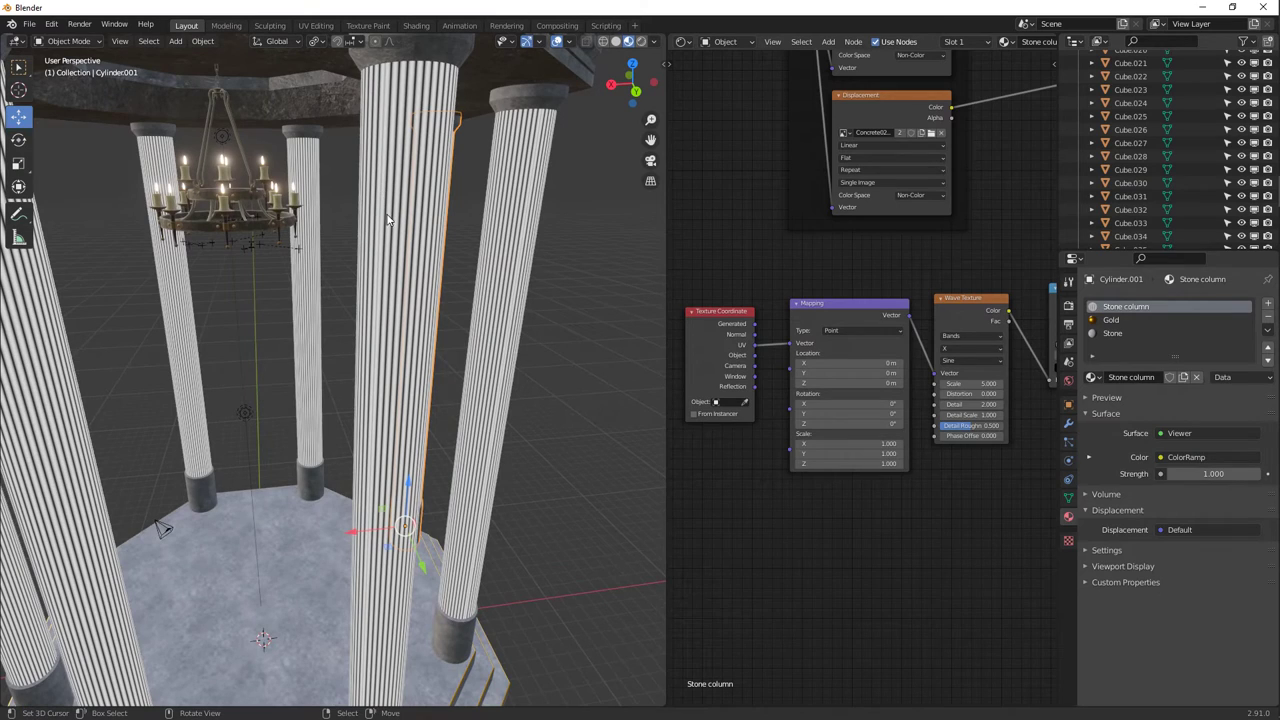
middle_click_drag(380, 155, 469, 240)
Select all of the column mesh in Edit Mode, scale its UVs by about 1.012 along X in the UV Editor, and return to Object Mode.
key("Tab")
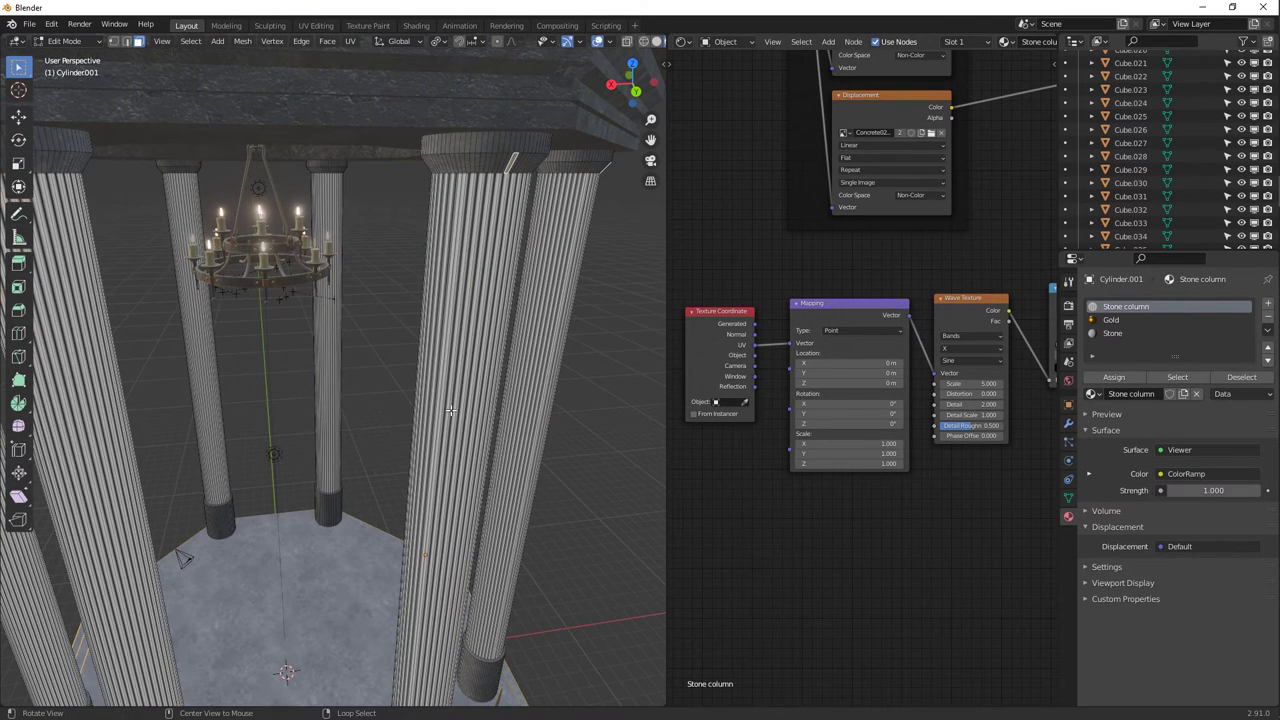
key("a")
left_click(683, 41)
left_click(790, 112)
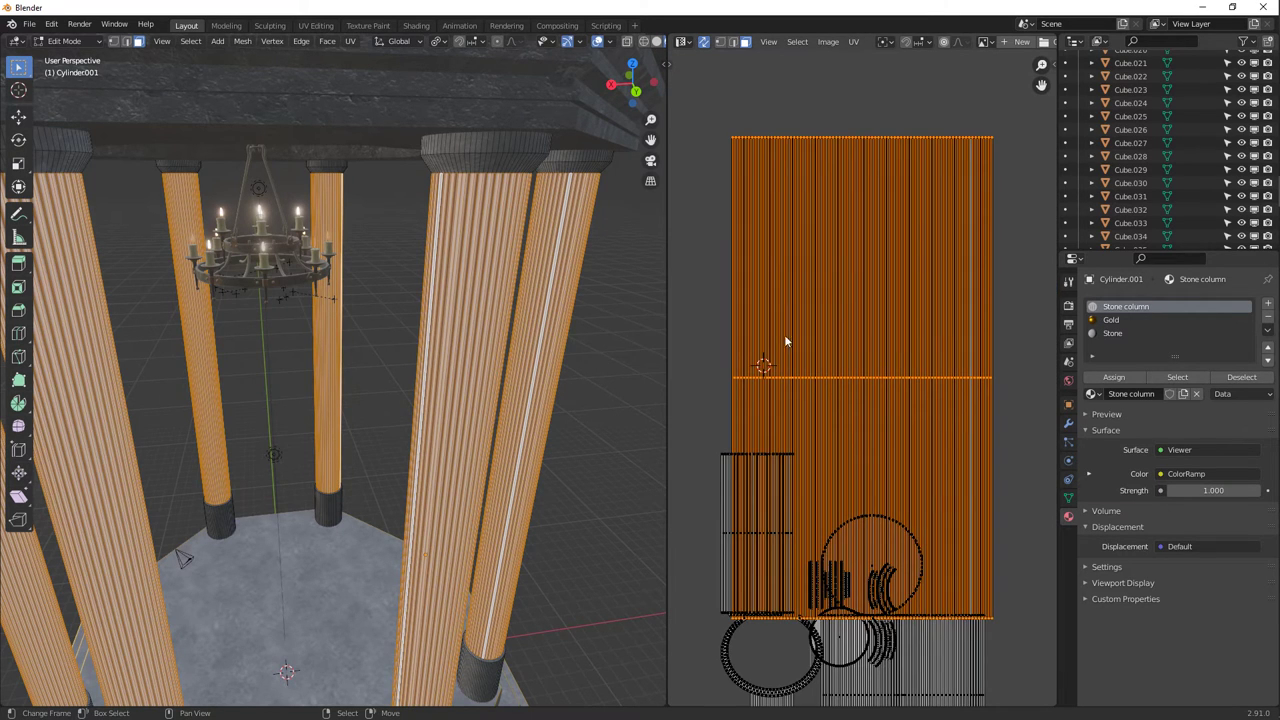
key("s")
key("x")
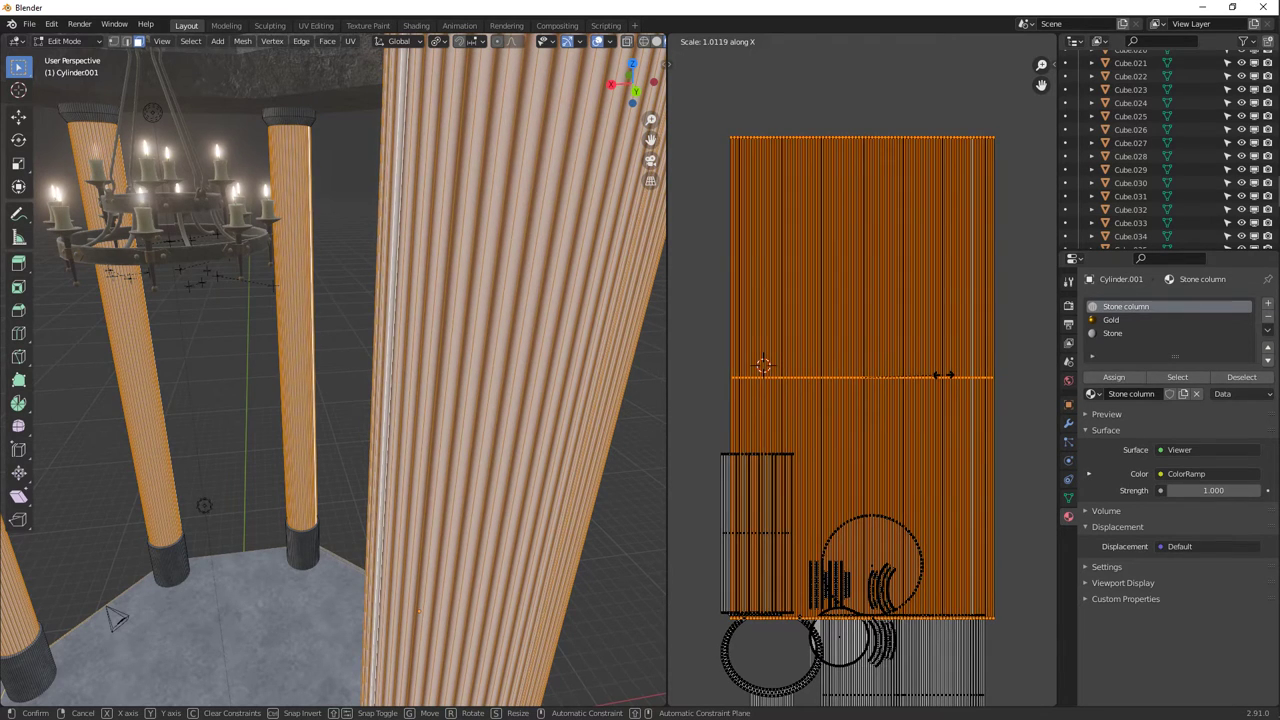
left_click(942, 374)
mouse_move(400, 420)
middle_mouse_down()
mouse_move(642, 405)
mouse_move(591, 350)
mouse_move(457, 366)
mouse_move(497, 349)
middle_mouse_up()
key("Tab")
scroll(586, 356, "down", 5)
scroll(459, 308, "up", 4)
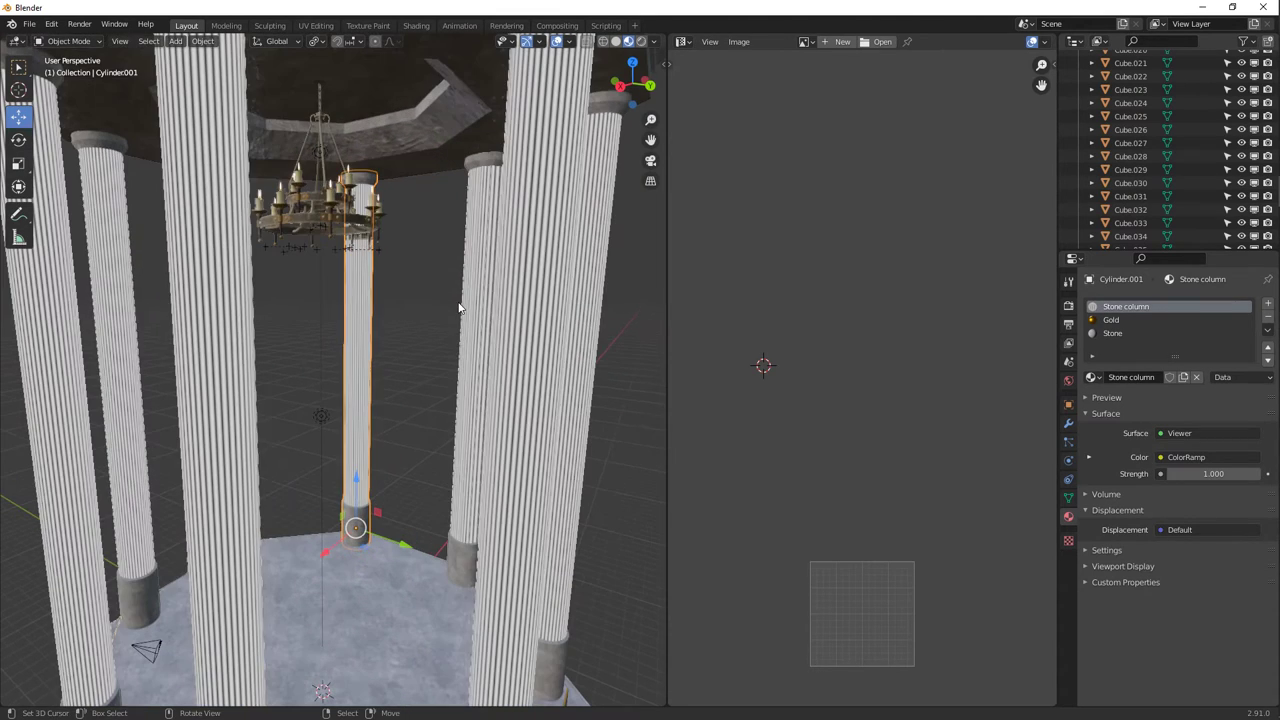
Bring back the Shader Editor and lower the Wave Texture's Scale to 3.000.
left_click(683, 41)
left_click(720, 142)
scroll(846, 427, "down", 3, "ctrl")
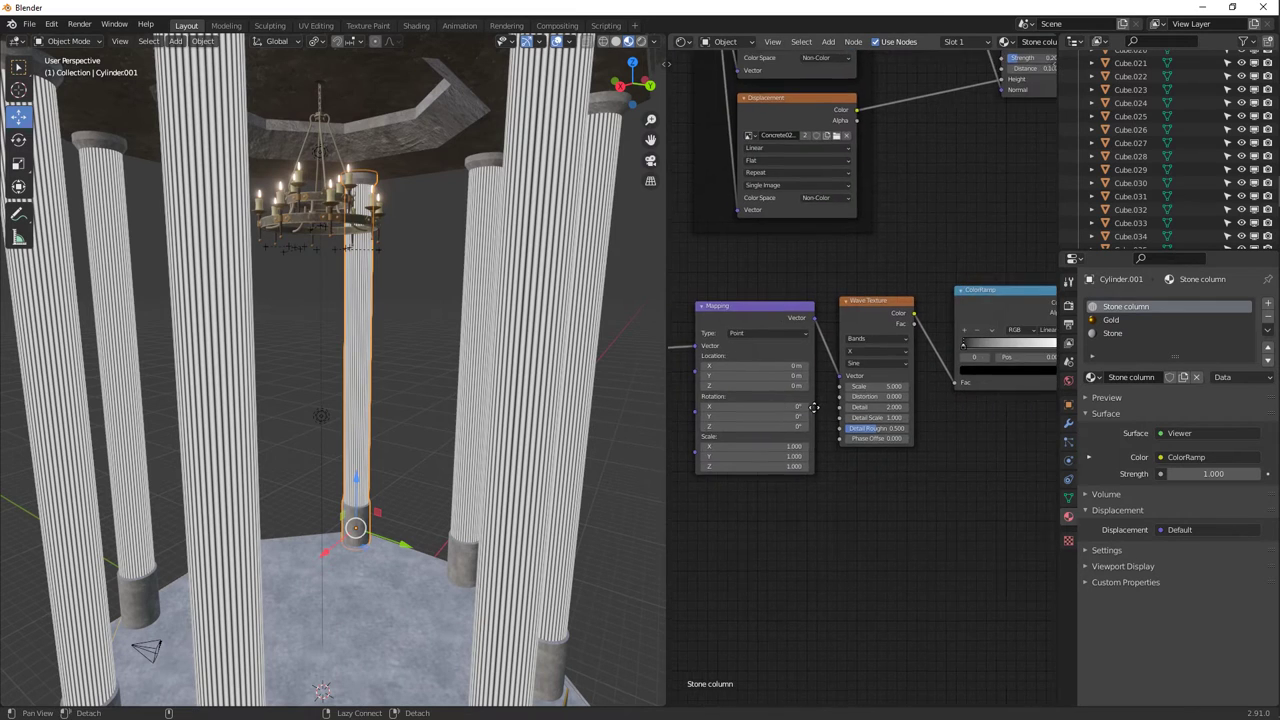
scroll(870, 400, "up", 3)
scroll(877, 398, "up", 1)
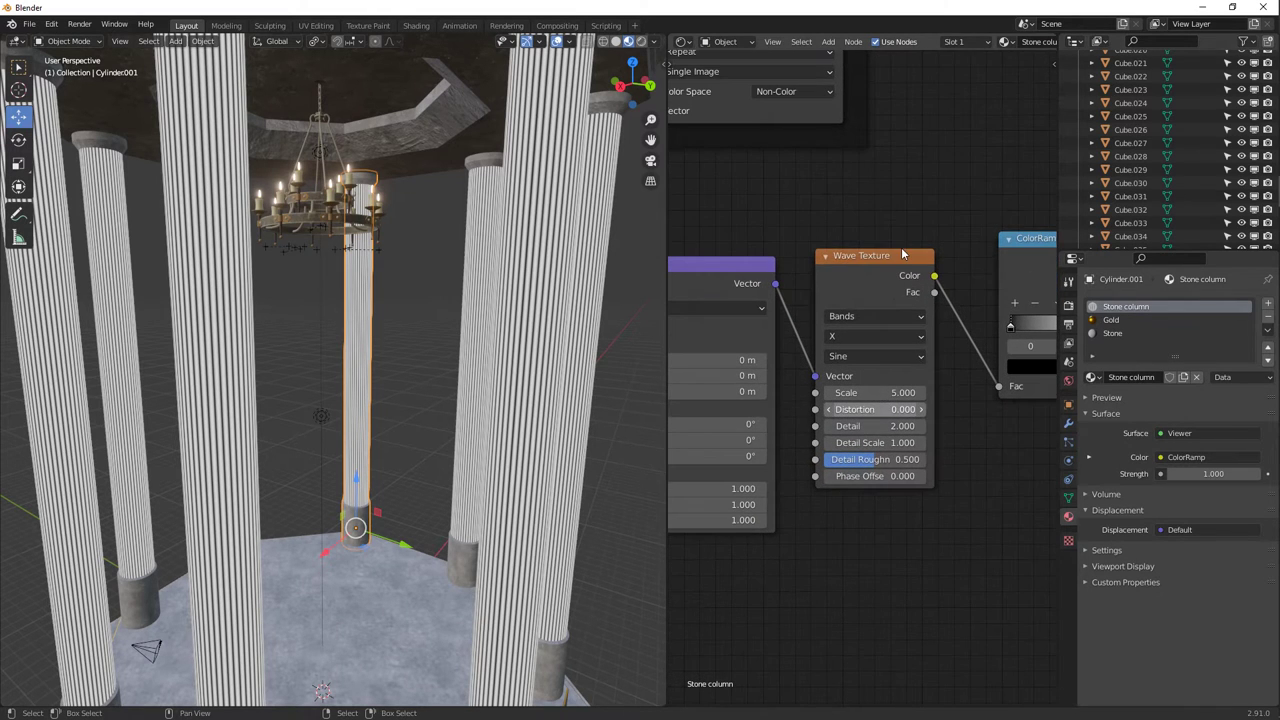
left_click(867, 392)
type("4.5")
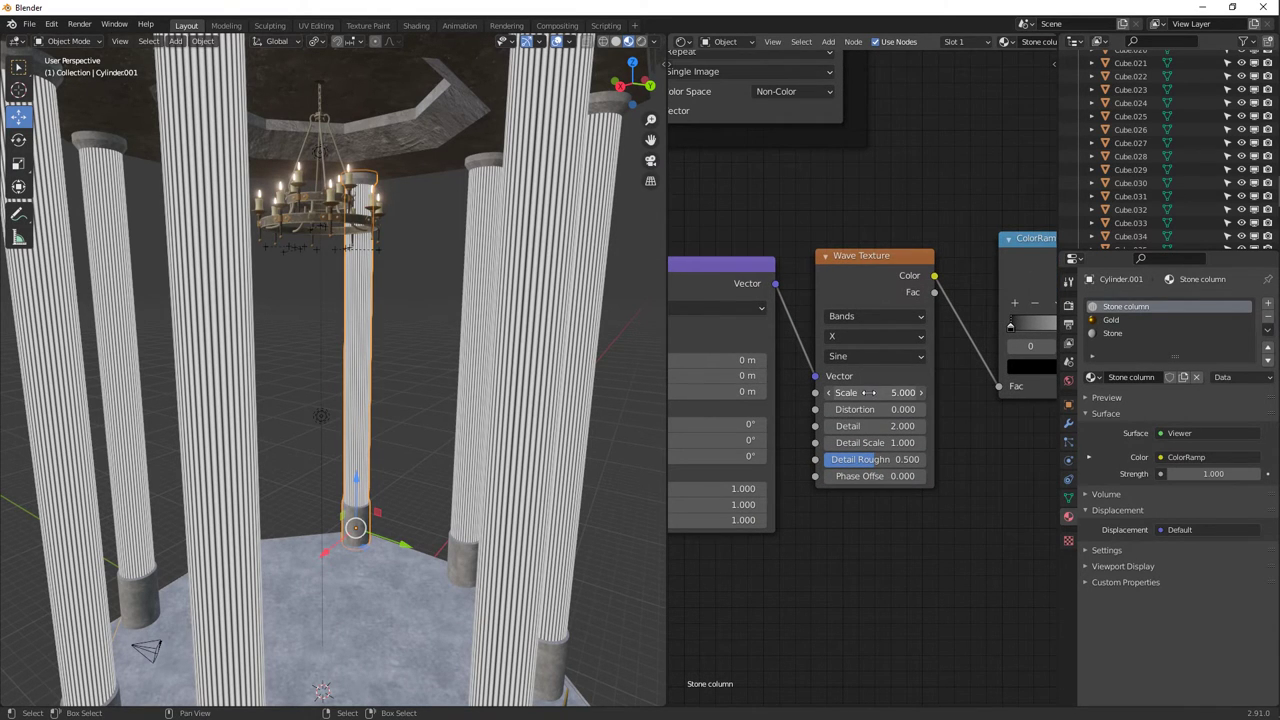
key("Return")
mouse_move(862, 392)
left_mouse_down()
mouse_move(957, 392)
mouse_move(842, 392)
left_mouse_up()
middle_click_drag(590, 390, 535, 330)
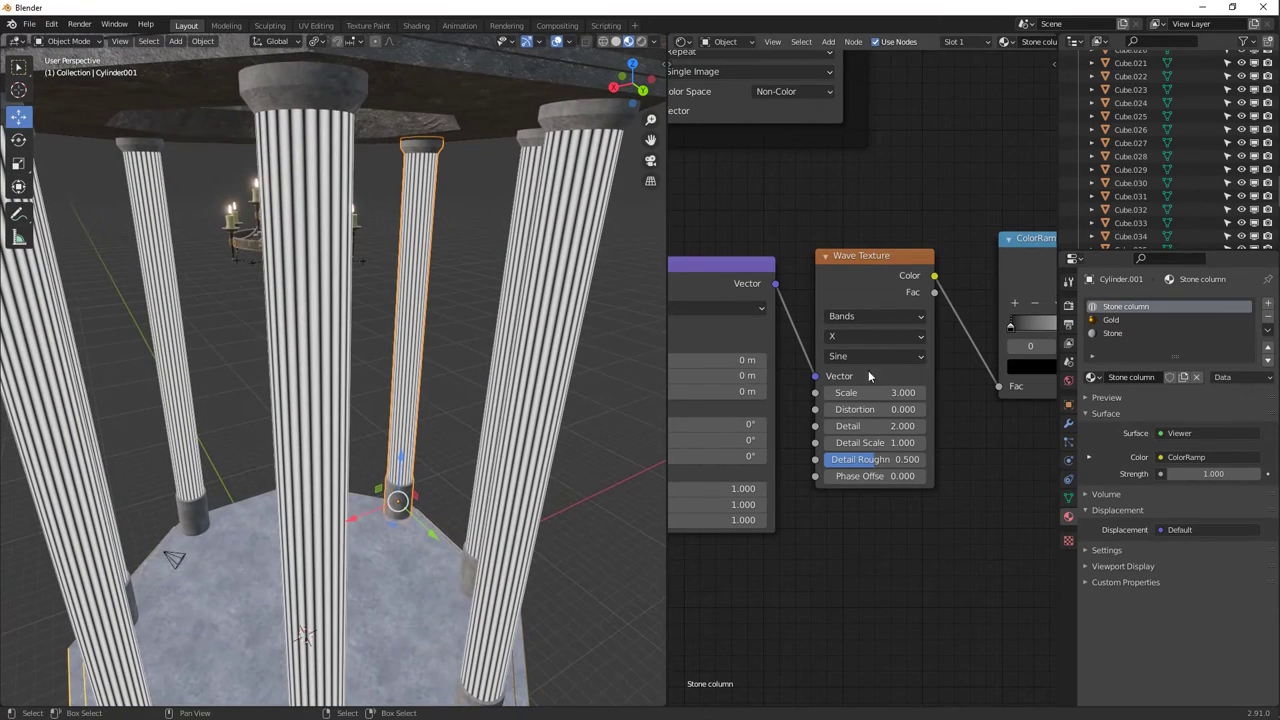
Fine-tune the Wave Texture's Scale to 3.020 and check the stripes from below the columns.
left_click_drag(870, 393, 879, 393)
middle_click_drag(655, 410, 617, 296)
scroll(874, 371, "down", 4)
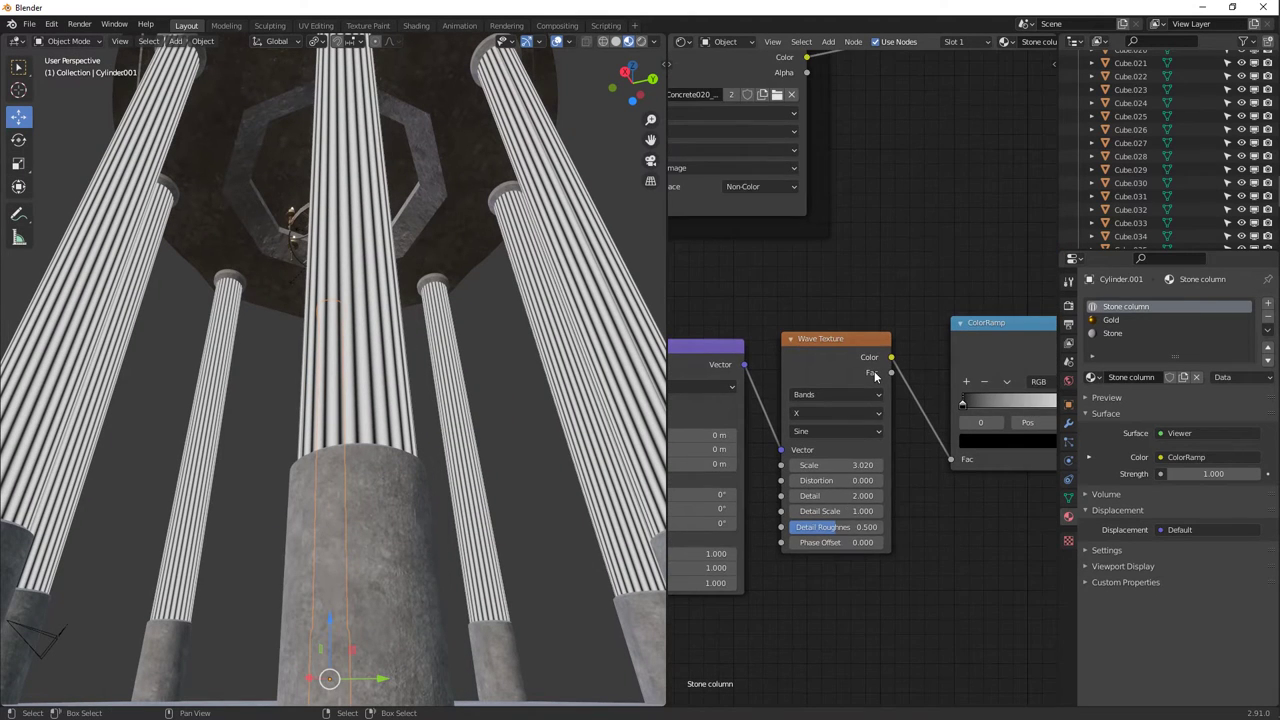
Insert a MixRGB node on the link between the Displacement texture's Color and the Bump node's Height.
scroll(874, 371, "down", 2)
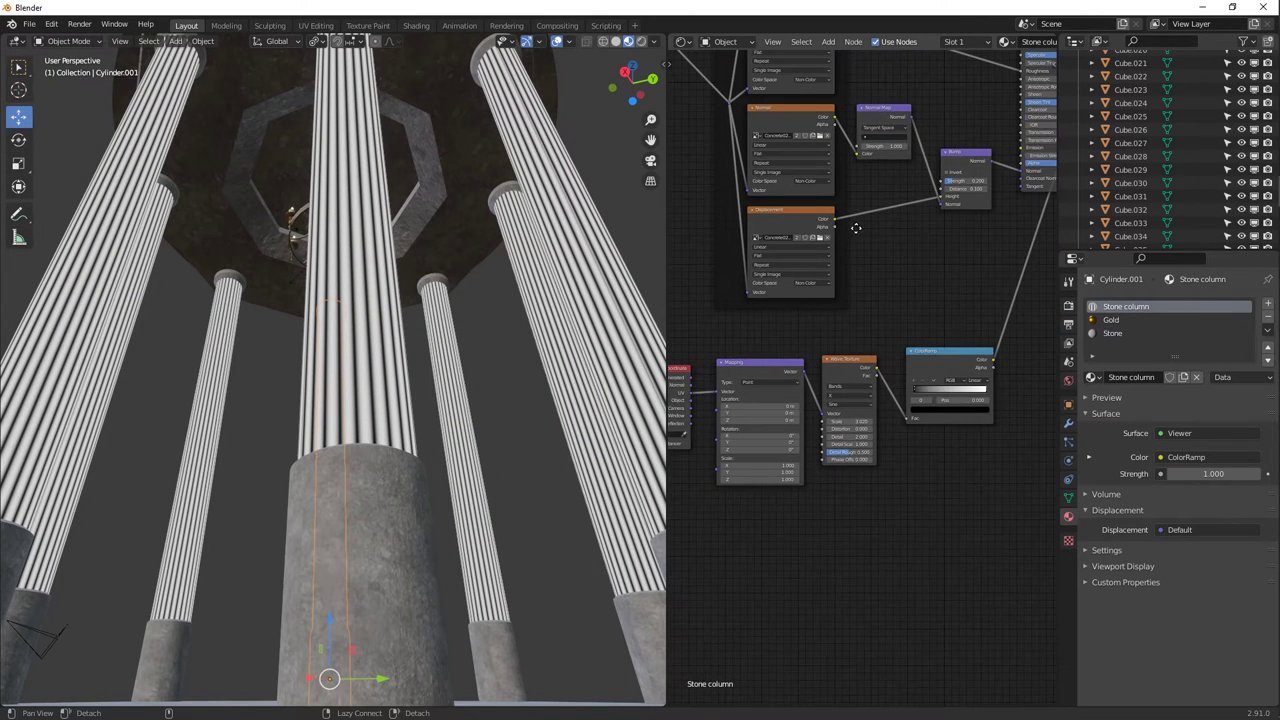
middle_click_drag(975, 202, 889, 265)
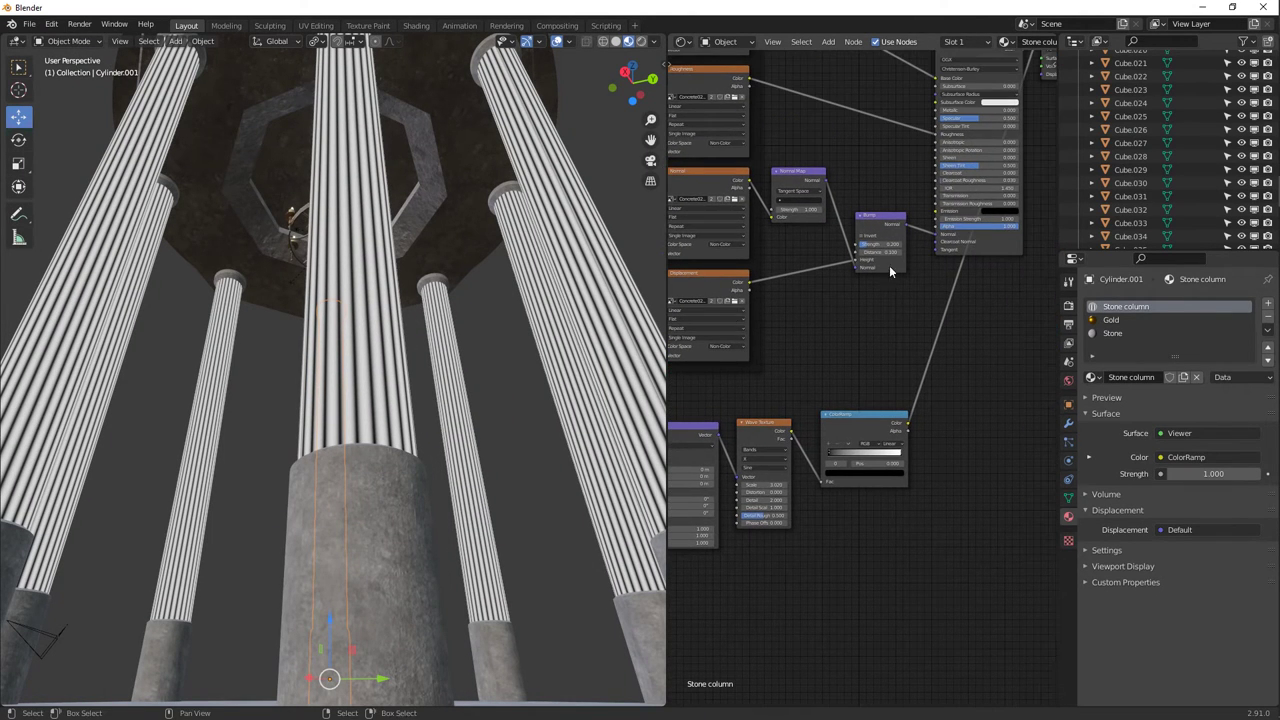
key("shift+a")
left_click(857, 325)
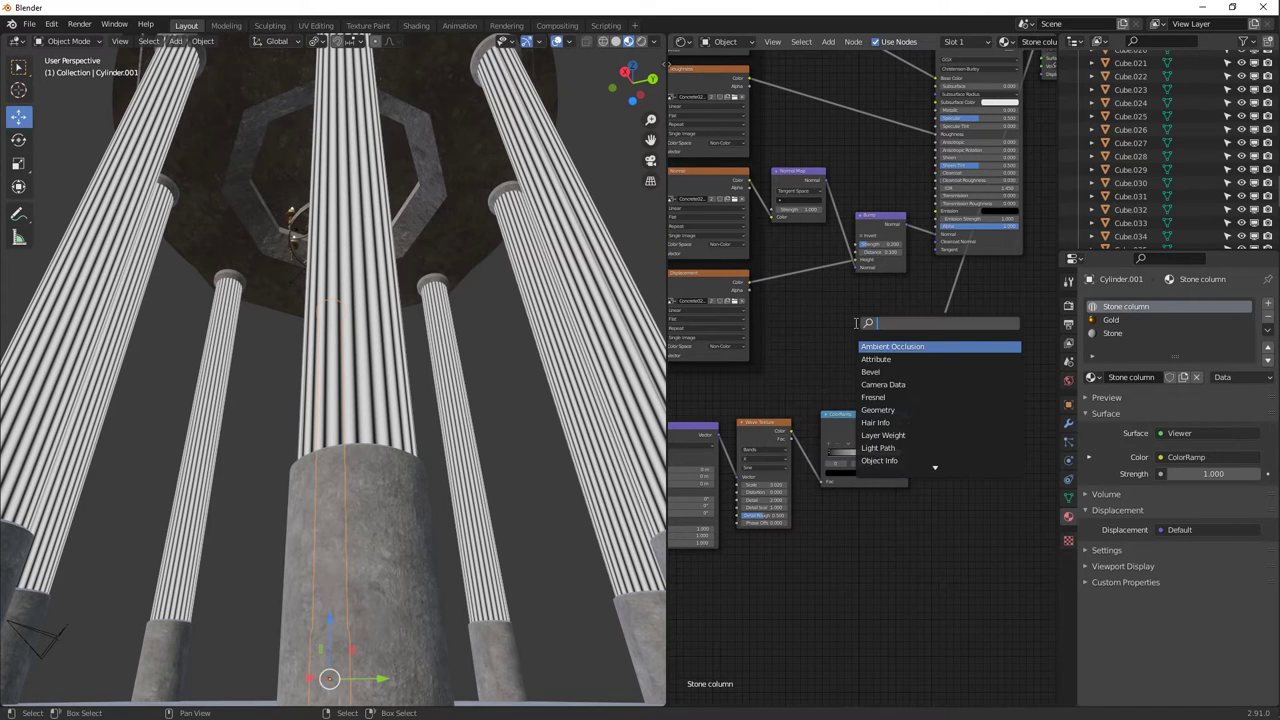
type("mix")
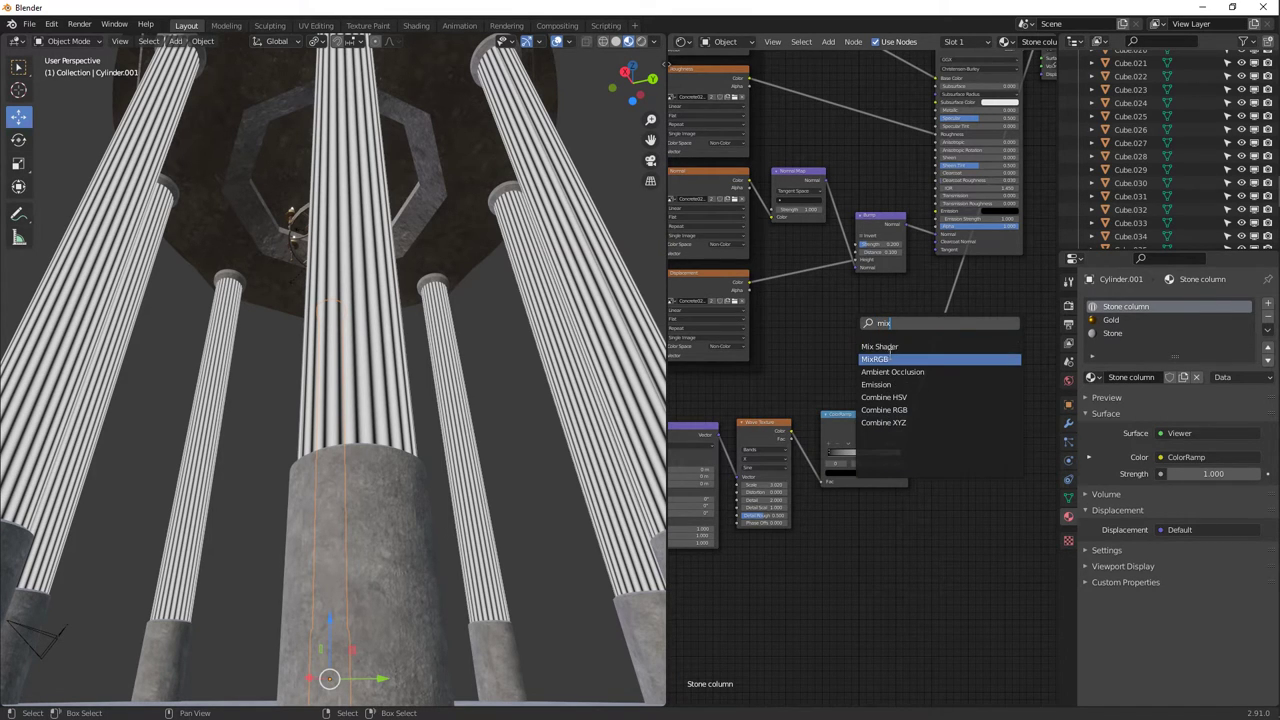
left_click(875, 359)
left_click(753, 284)
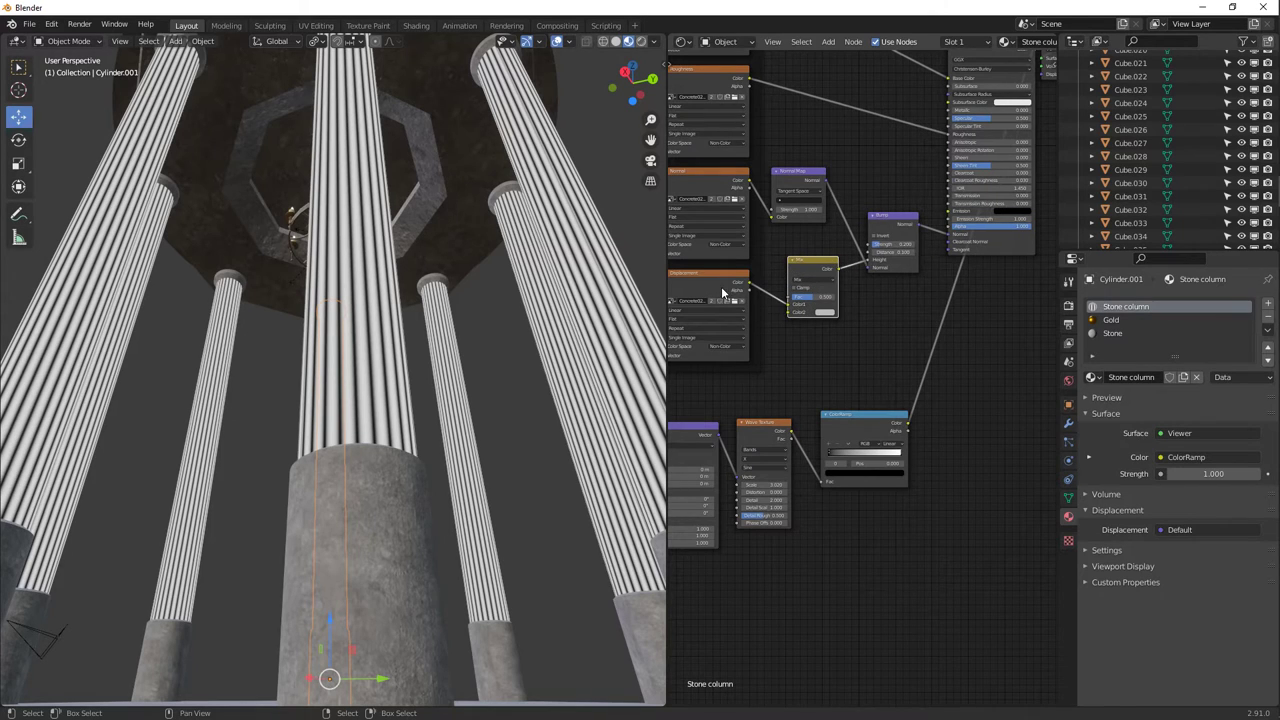
Connect the ColorRamp's Color output to the Color2 input of the Mix node.
scroll(738, 281, "left", 2, "ctrl")
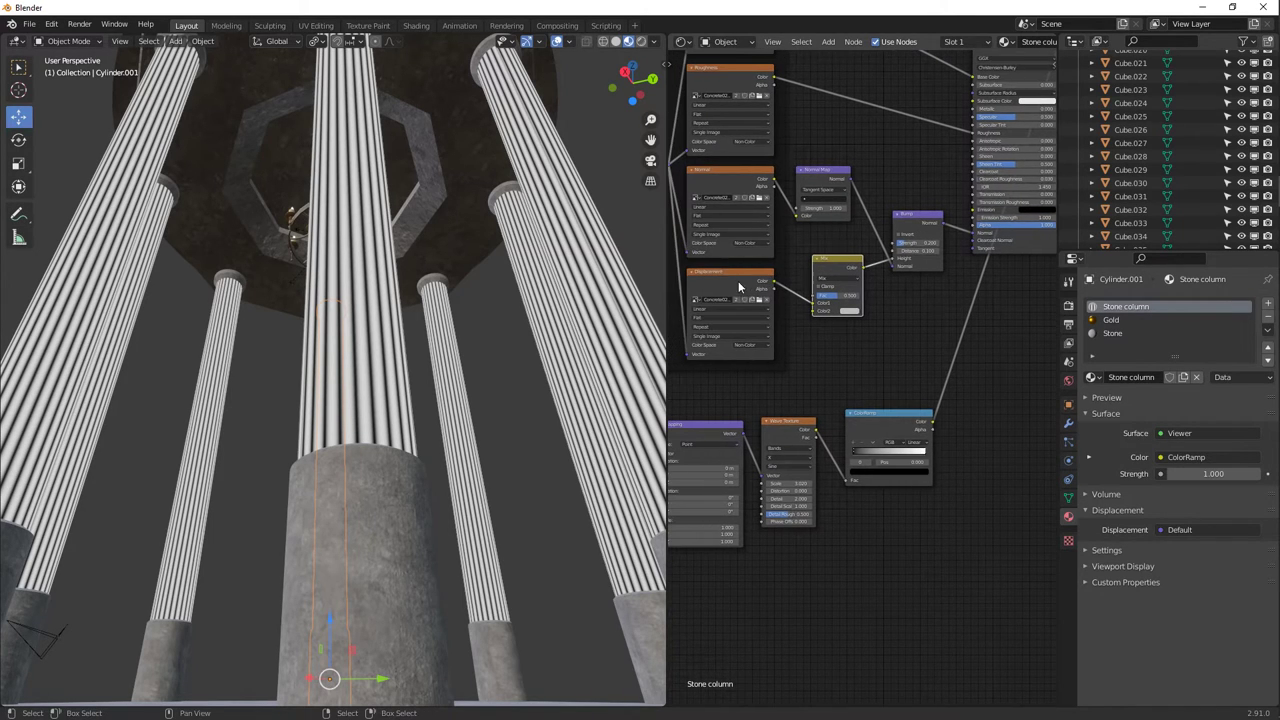
left_click(738, 271)
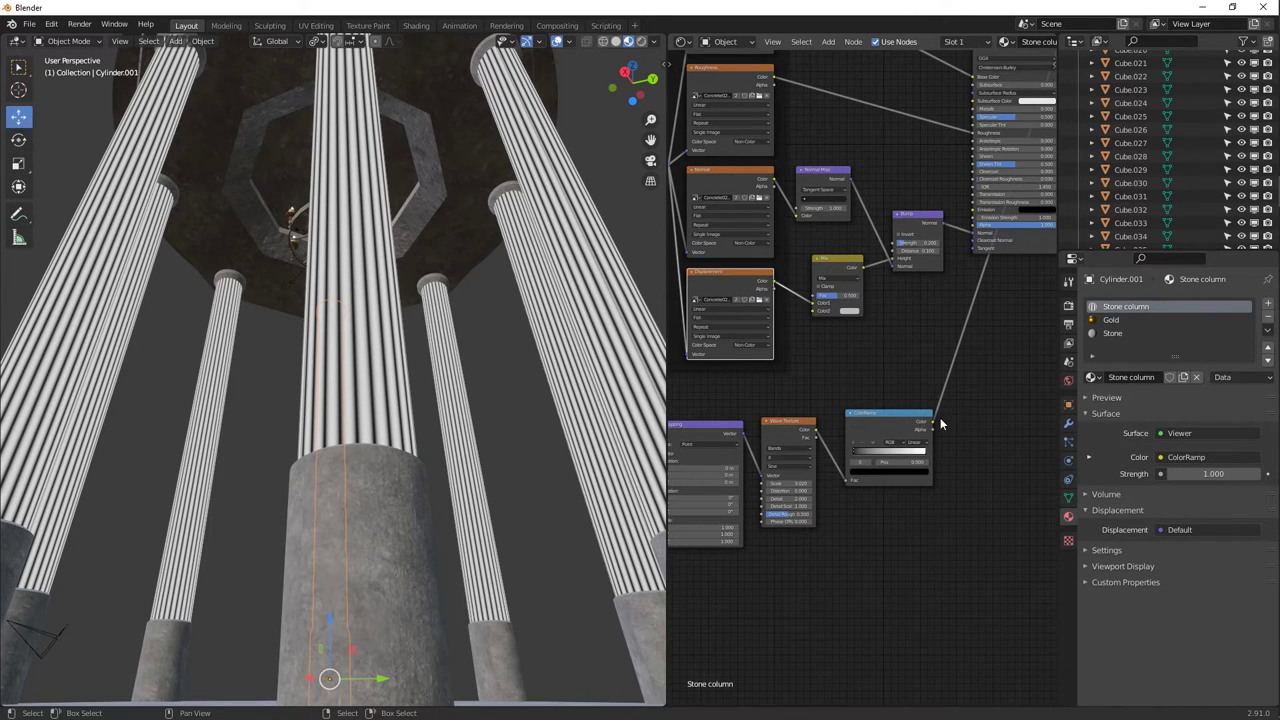
left_click_drag(931, 421, 814, 314)
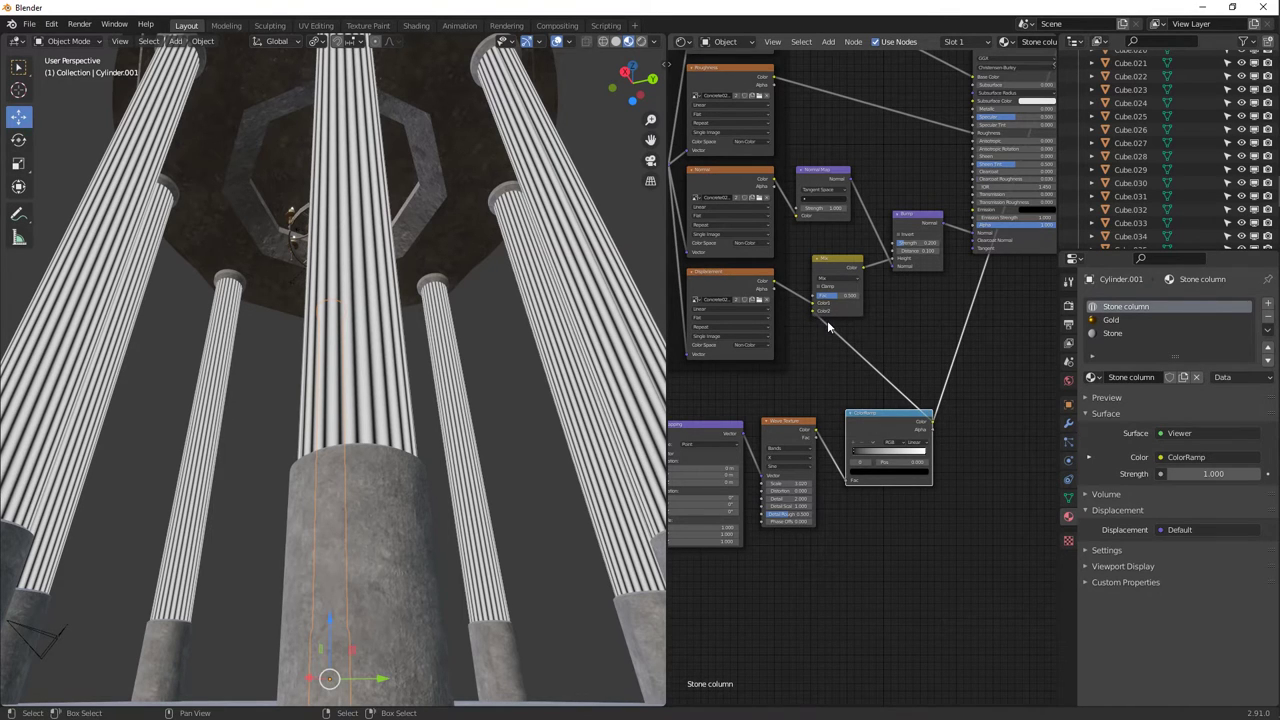
Set the Mix node feeding the Bump height to Multiply blending with a factor of about 0.65.
scroll(827, 320, "up", 3)
scroll(832, 287, "left", 5, "ctrl")
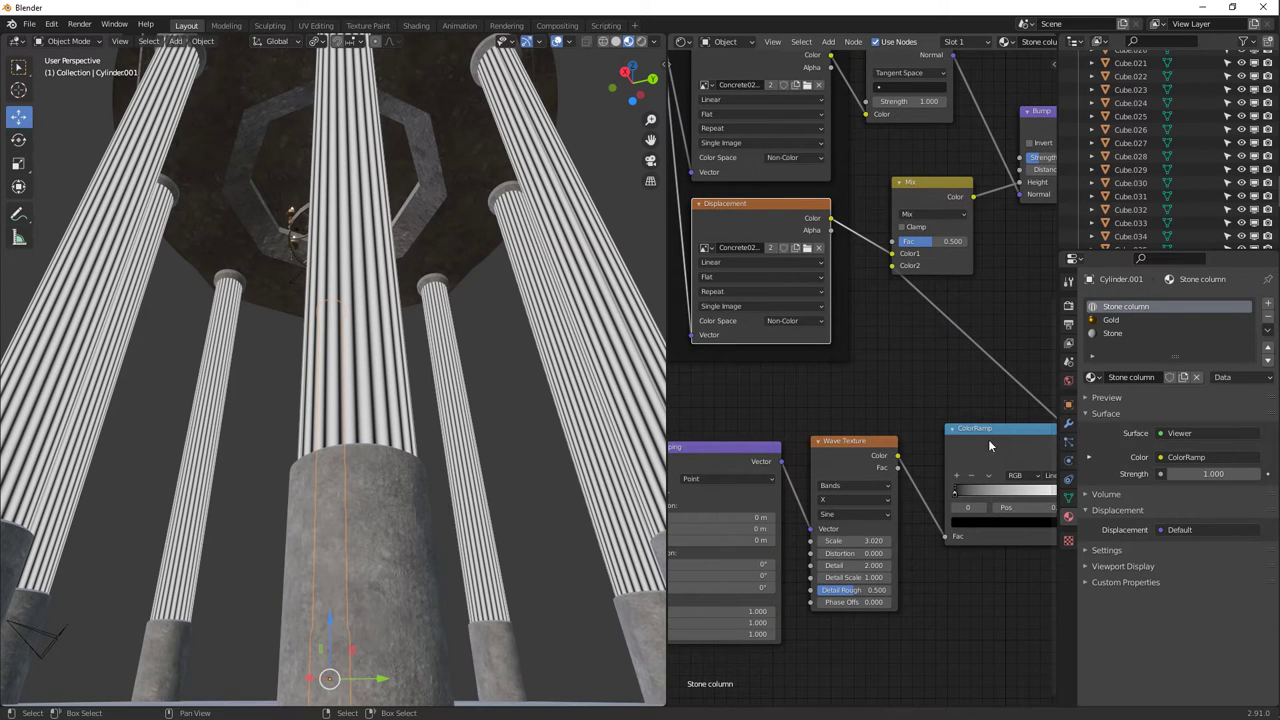
left_click(915, 438)
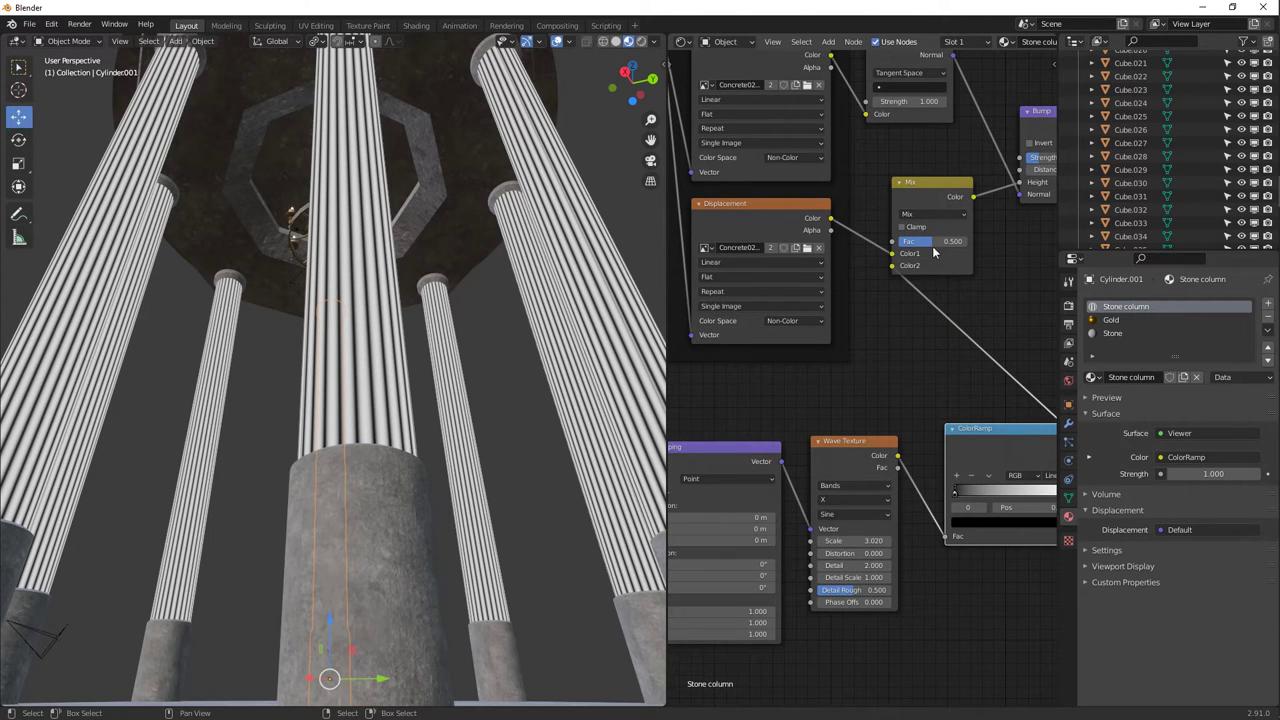
left_click(933, 214)
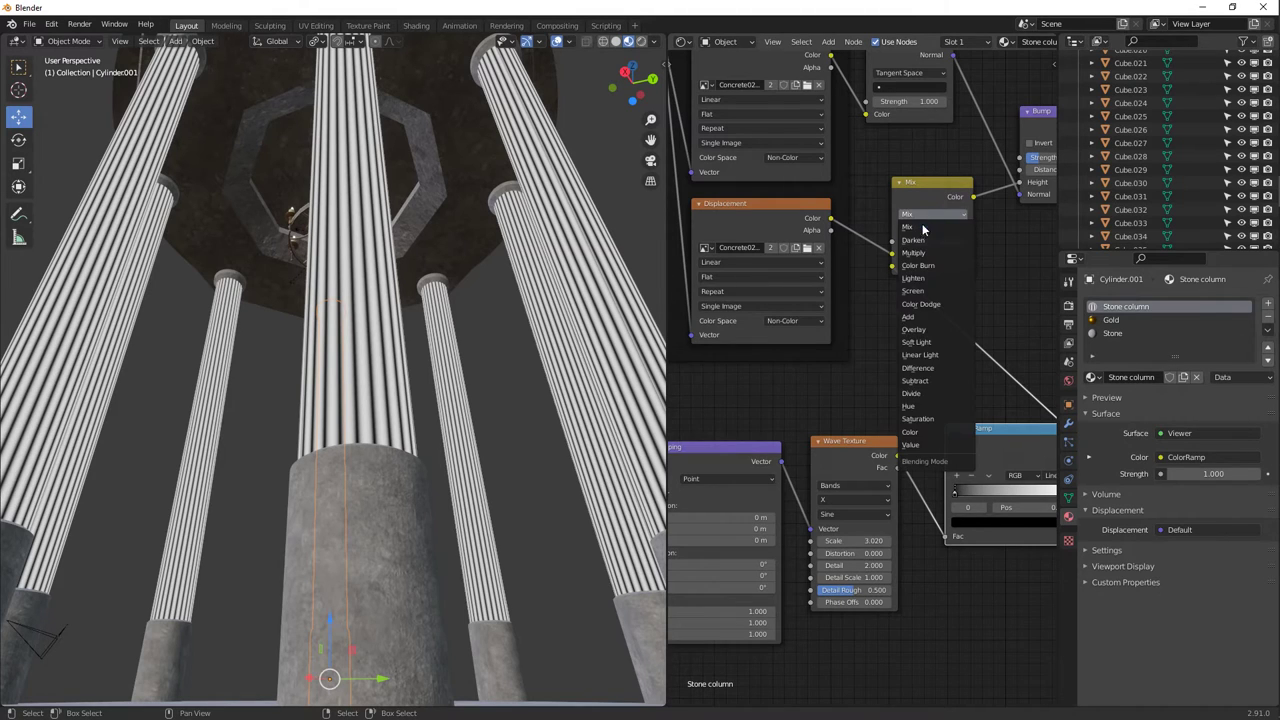
left_click(922, 245)
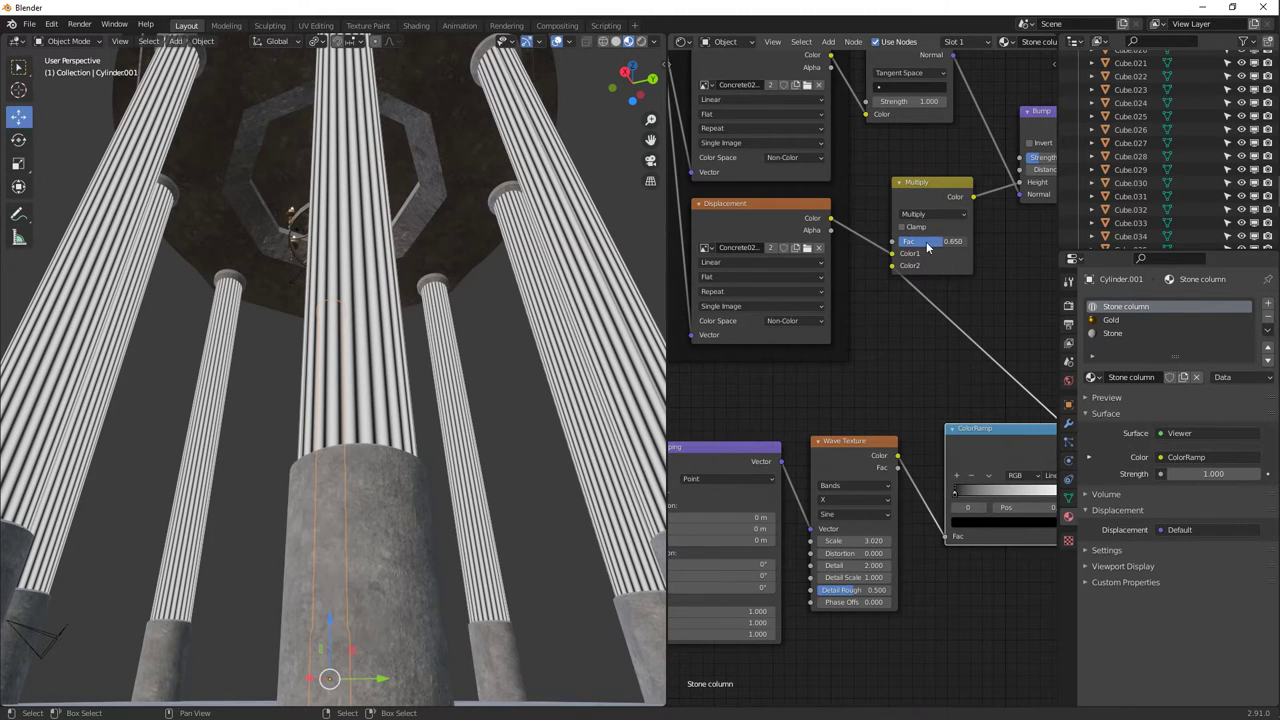
Preview the Multiply node's output on the columns and try its Fac at 0.058, 1.000 and 0.633.
middle_click_drag(934, 192, 898, 215)
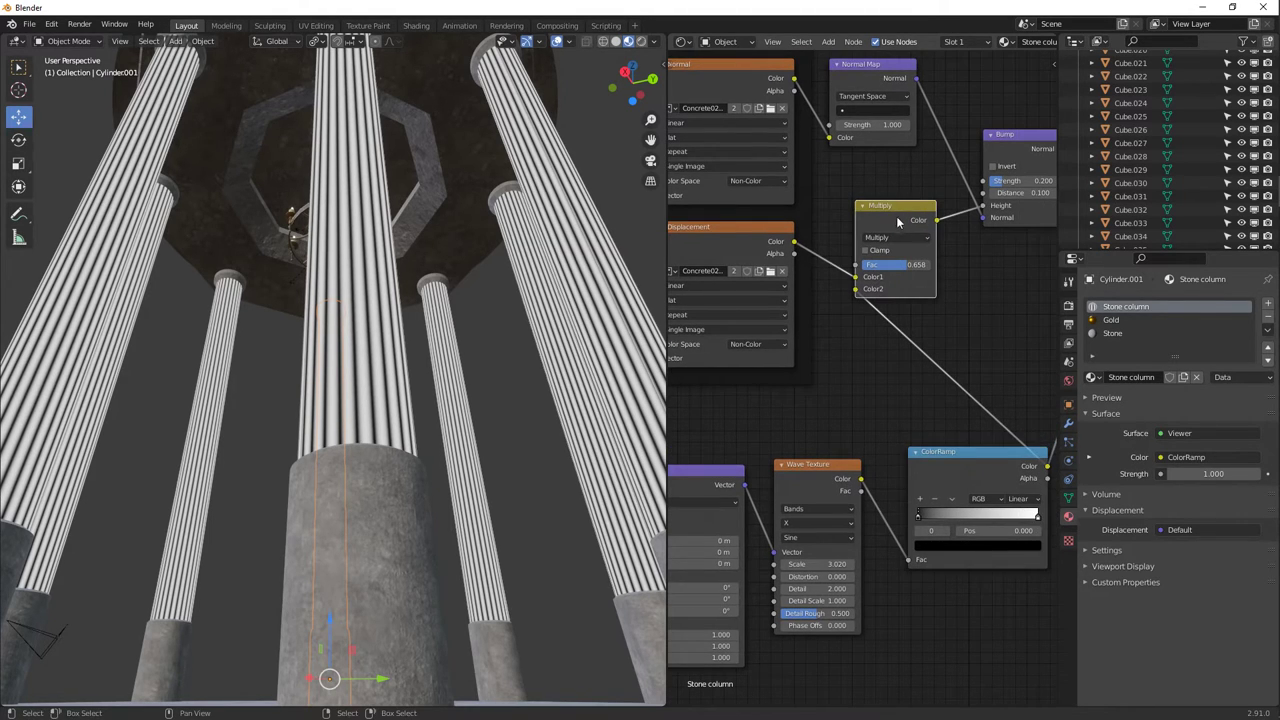
left_click(894, 216, "ctrl+shift")
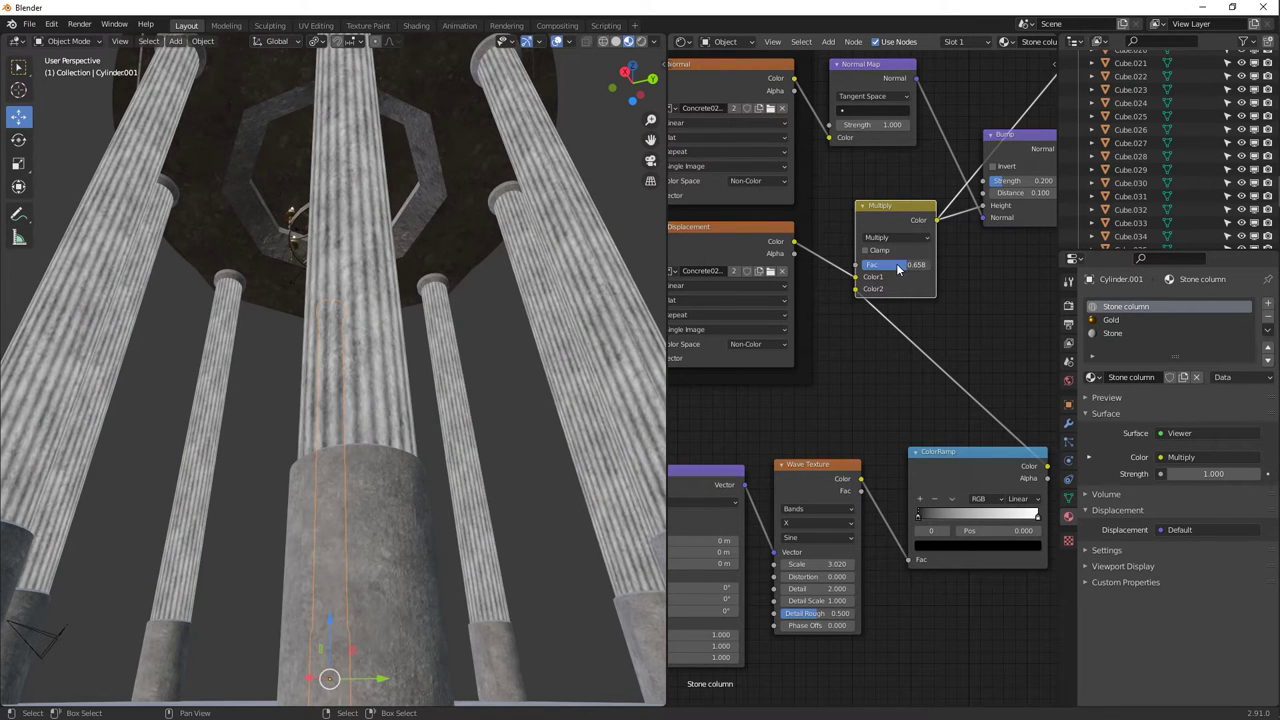
left_click_drag(898, 268, 851, 270)
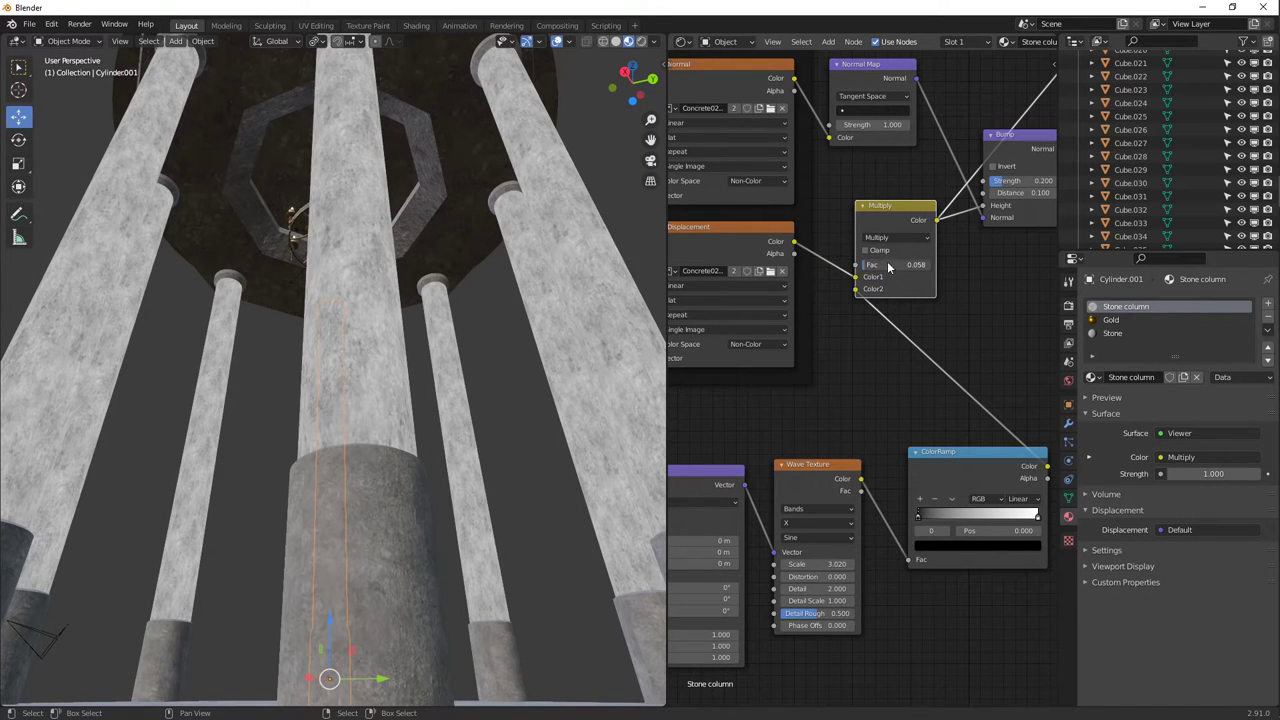
left_click_drag(888, 267, 955, 266)
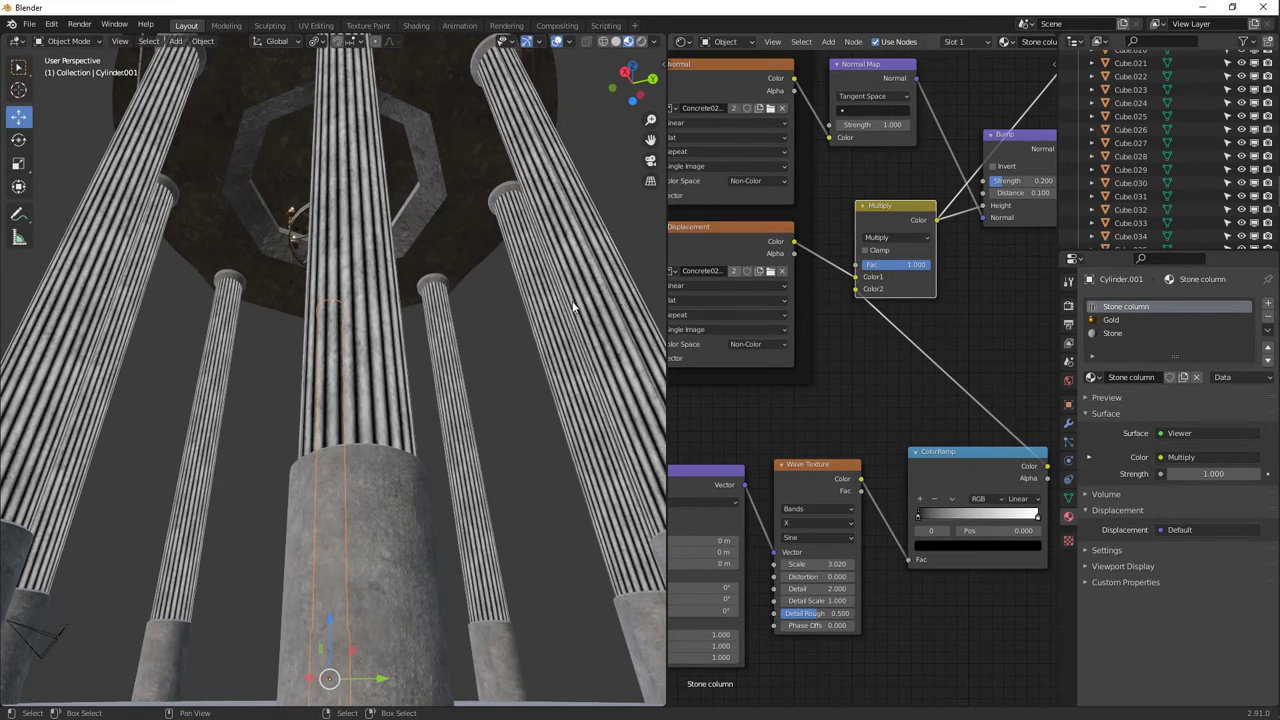
middle_click_drag(575, 308, 470, 340)
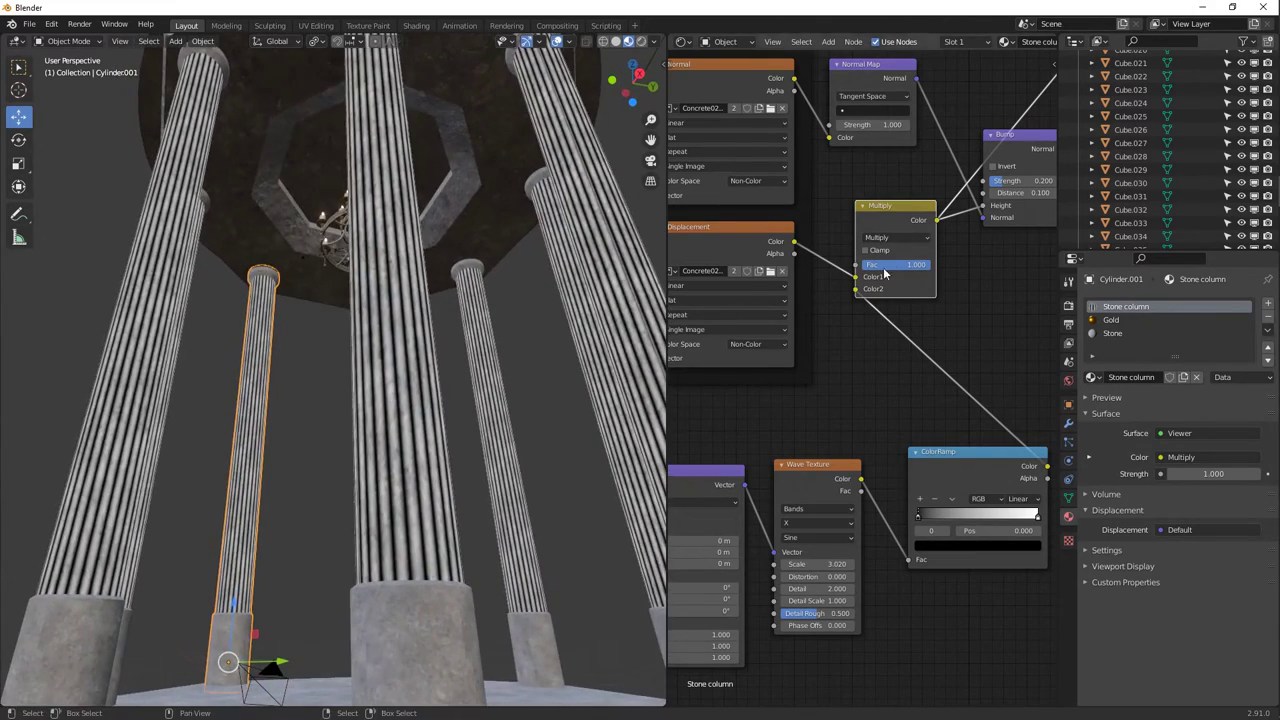
left_click_drag(887, 268, 880, 270)
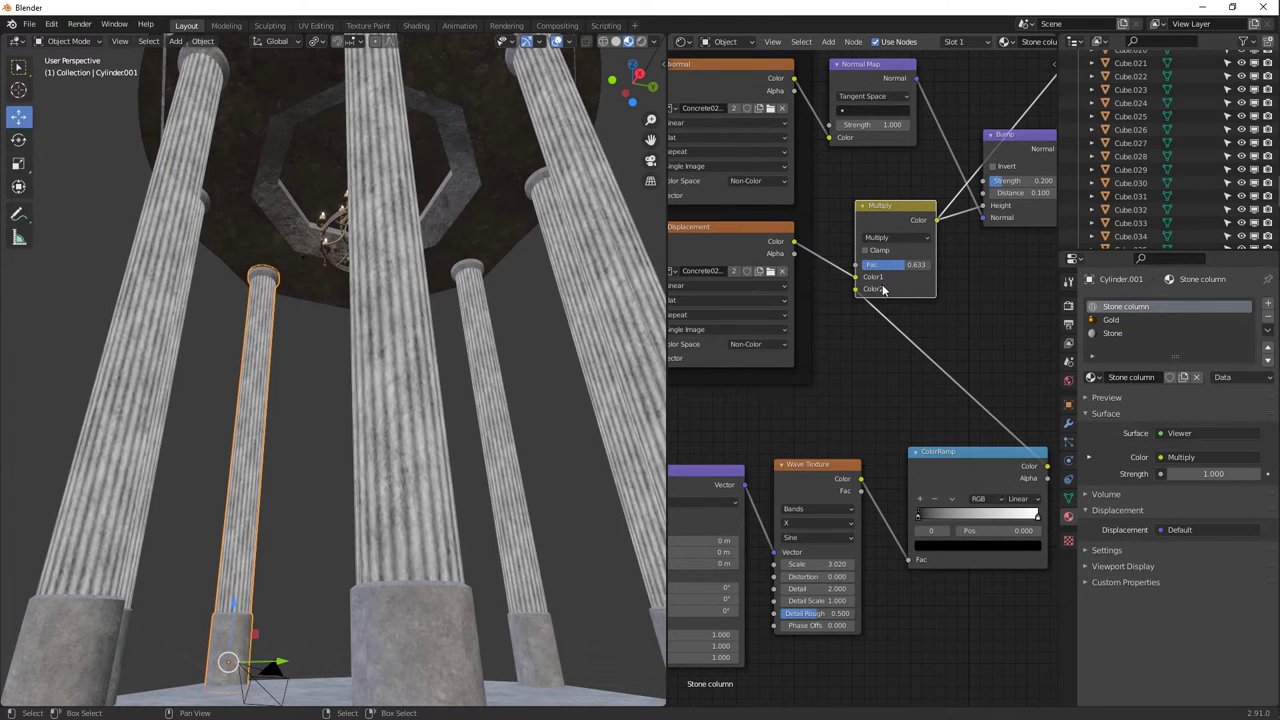
Move the Material Output node farther from the Principled BSDF and reconnect the Principled BSDF to its Surface.
middle_click_drag(882, 289, 706, 414)
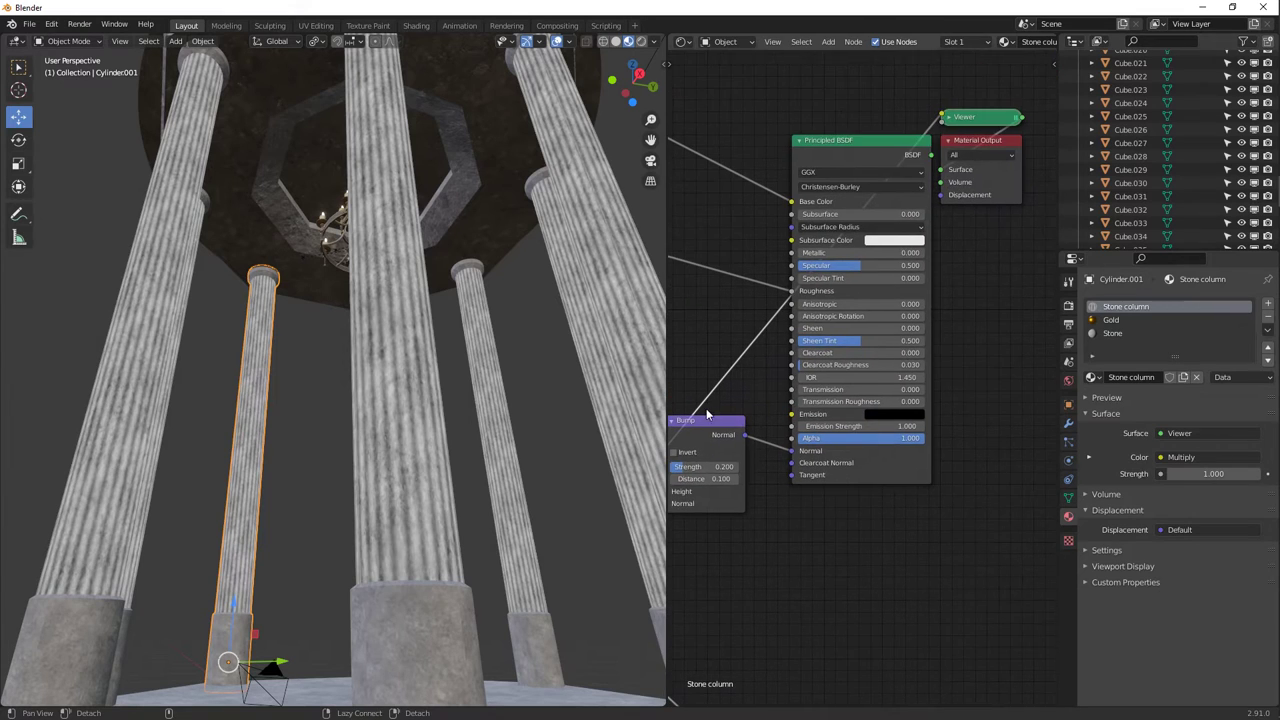
scroll(800, 210, "up", 2, "shift")
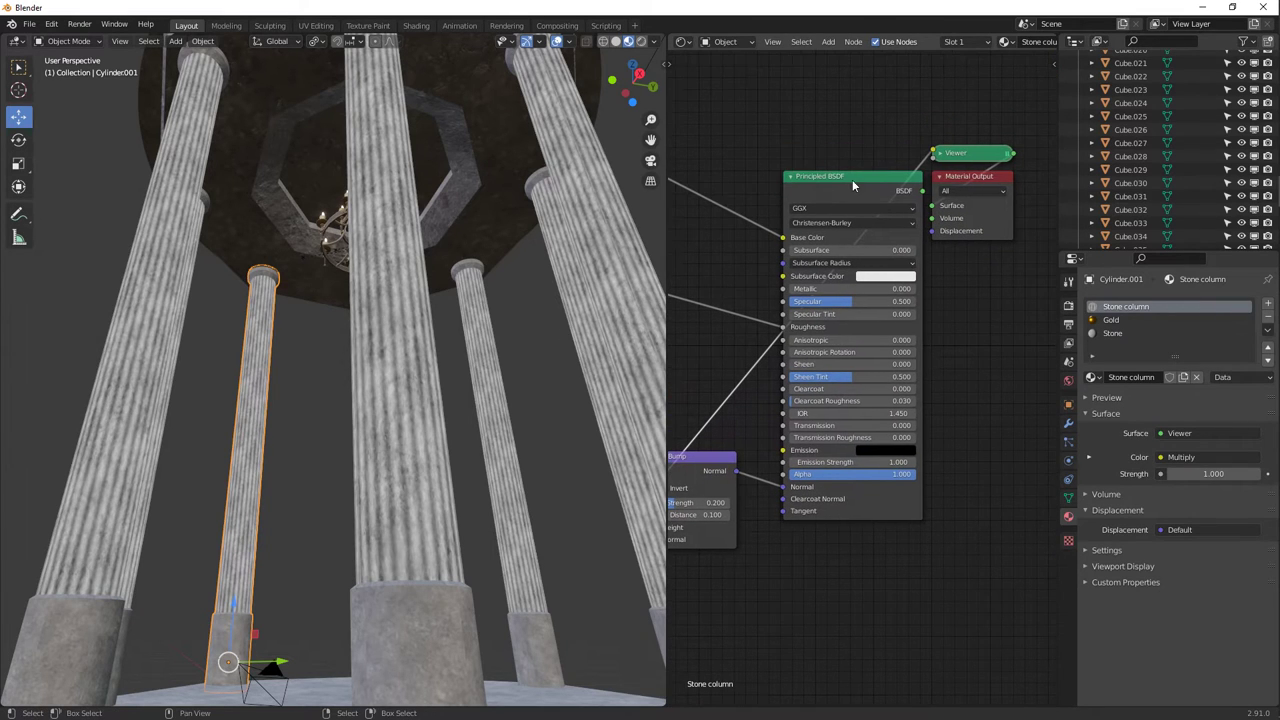
left_click(959, 212)
left_click_drag(965, 210, 1068, 208)
middle_click_drag(861, 186, 810, 203)
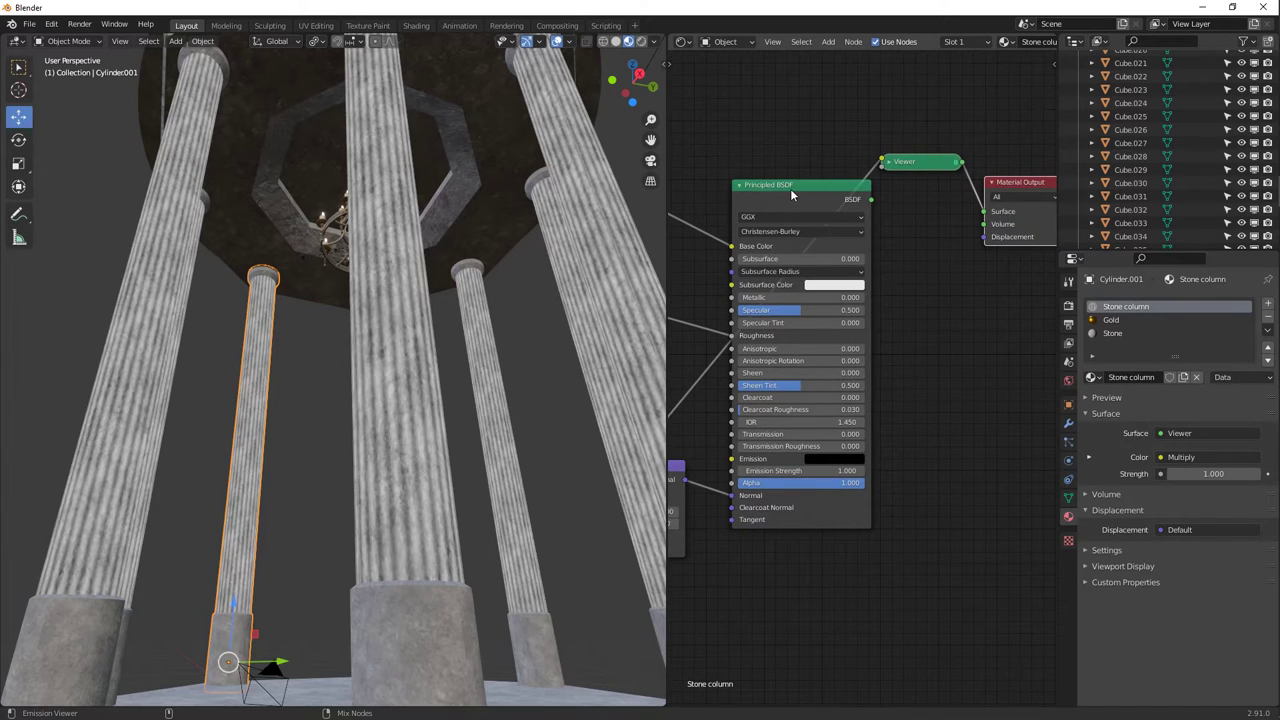
left_click(791, 194, "ctrl+shift")
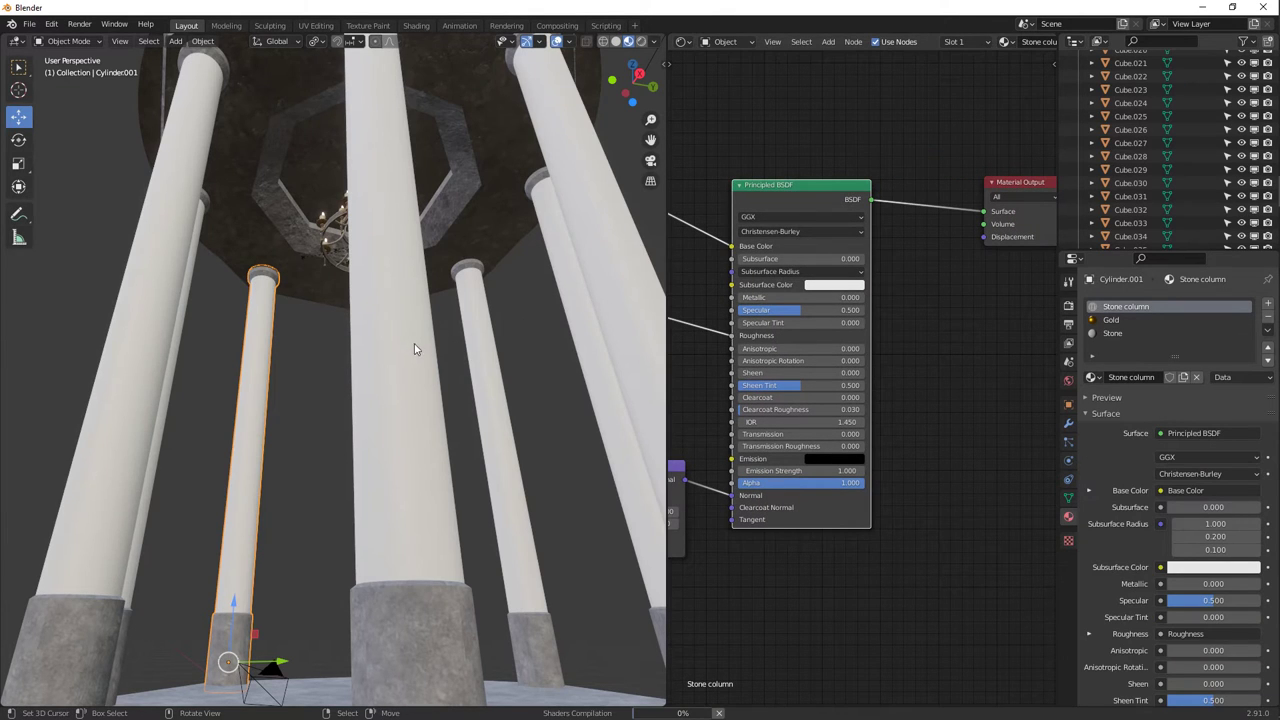
Set the Fac of the Multiply node feeding the Bump height to 1.000.
middle_click_drag(403, 378, 659, 350)
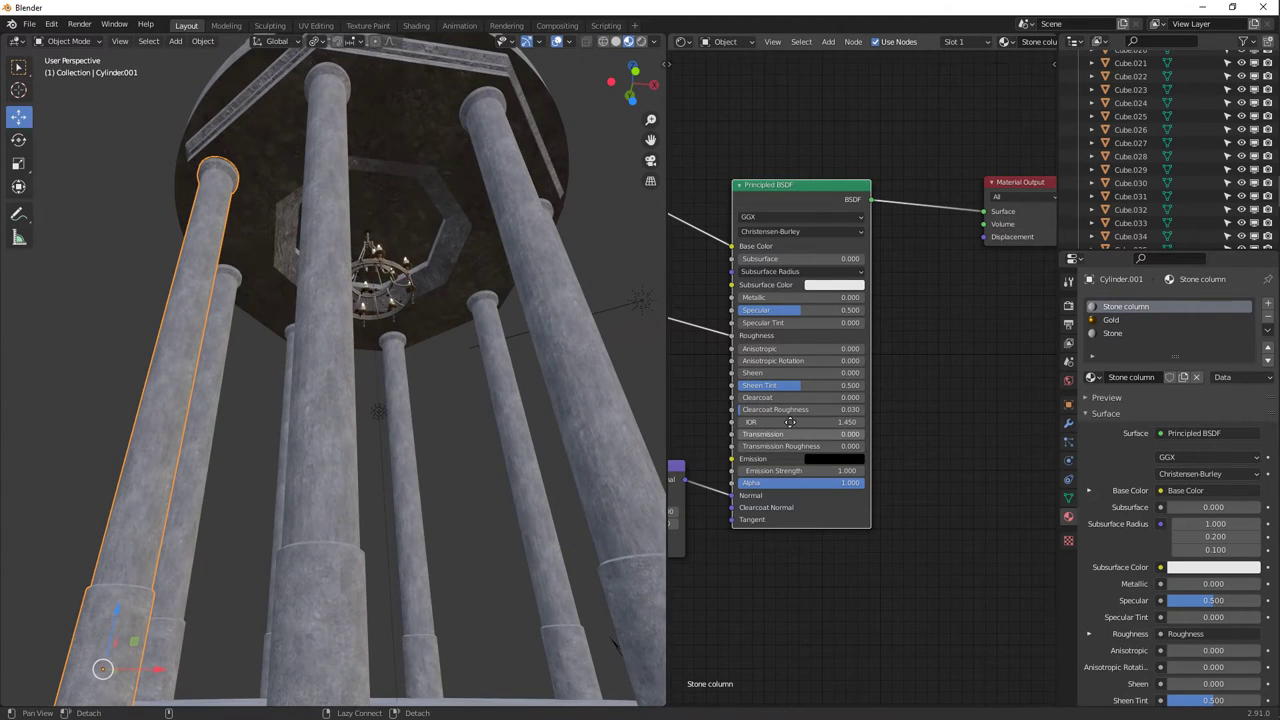
middle_click_drag(700, 420, 810, 375)
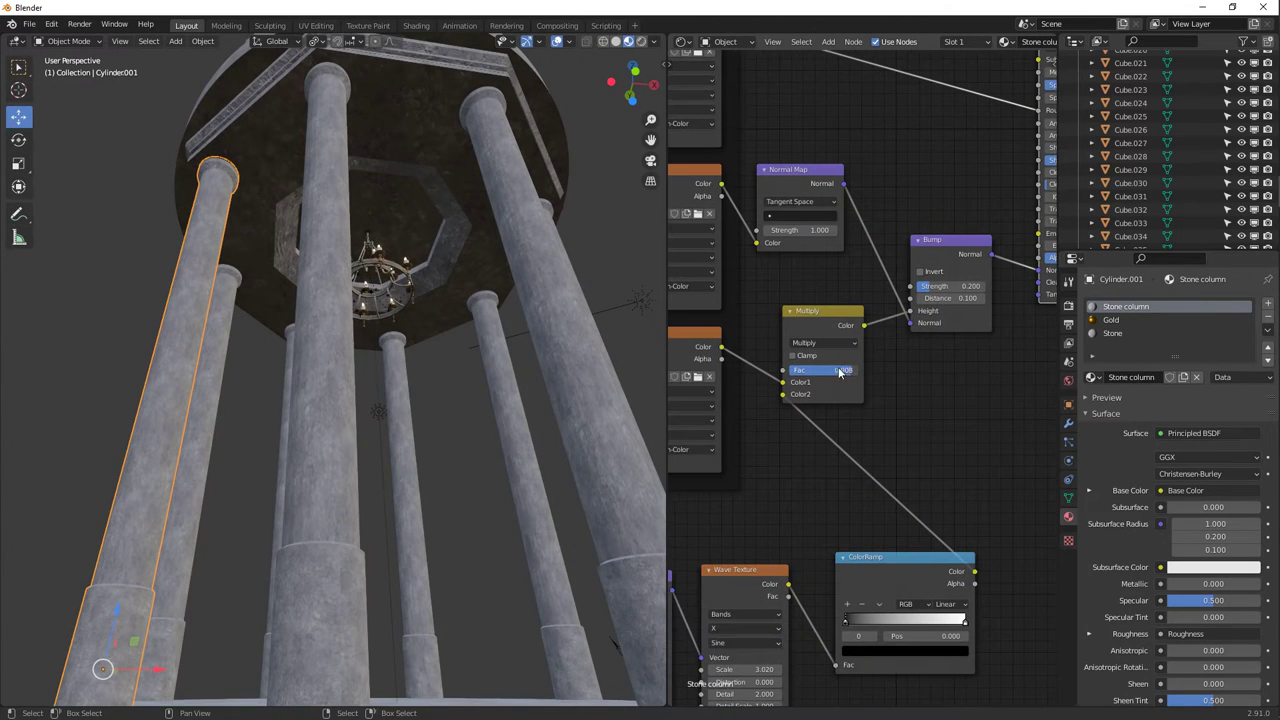
middle_click_drag(782, 283, 868, 265)
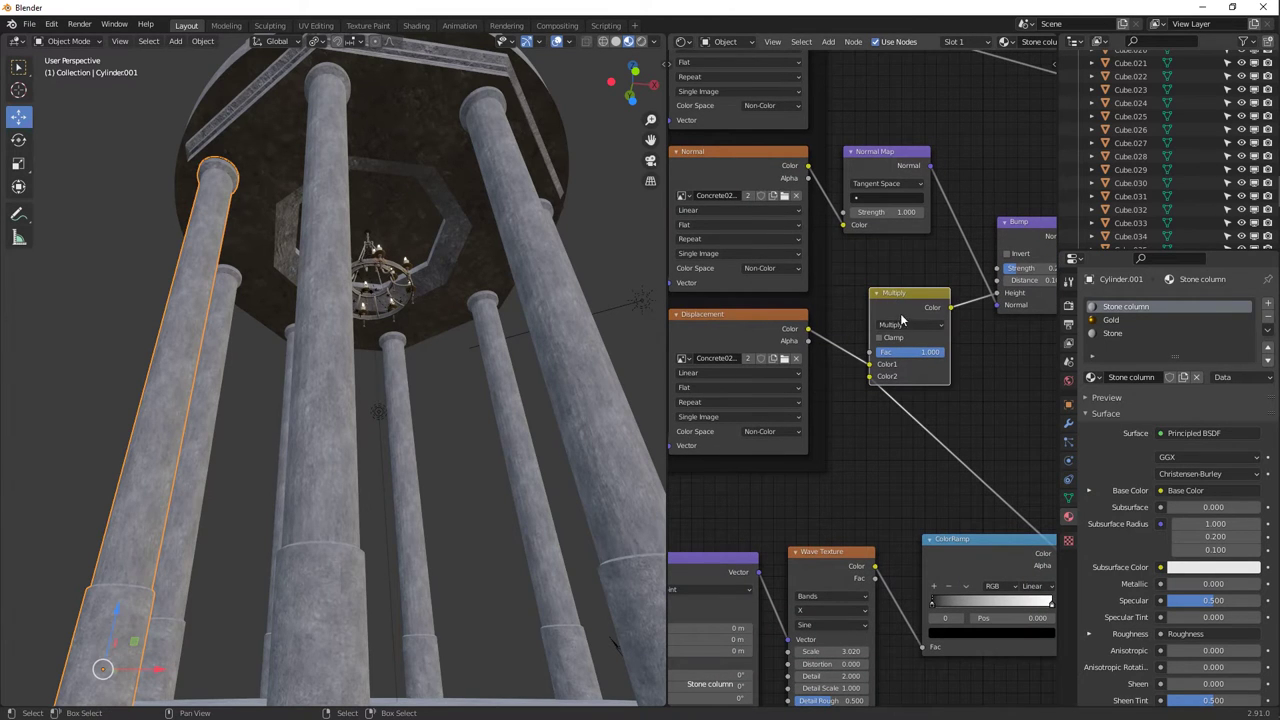
Duplicate the Multiply node and insert the copy on the link between the Base Color texture and the Principled BSDF.
middle_click_drag(902, 320, 769, 430)
middle_click_drag(797, 368, 814, 445)
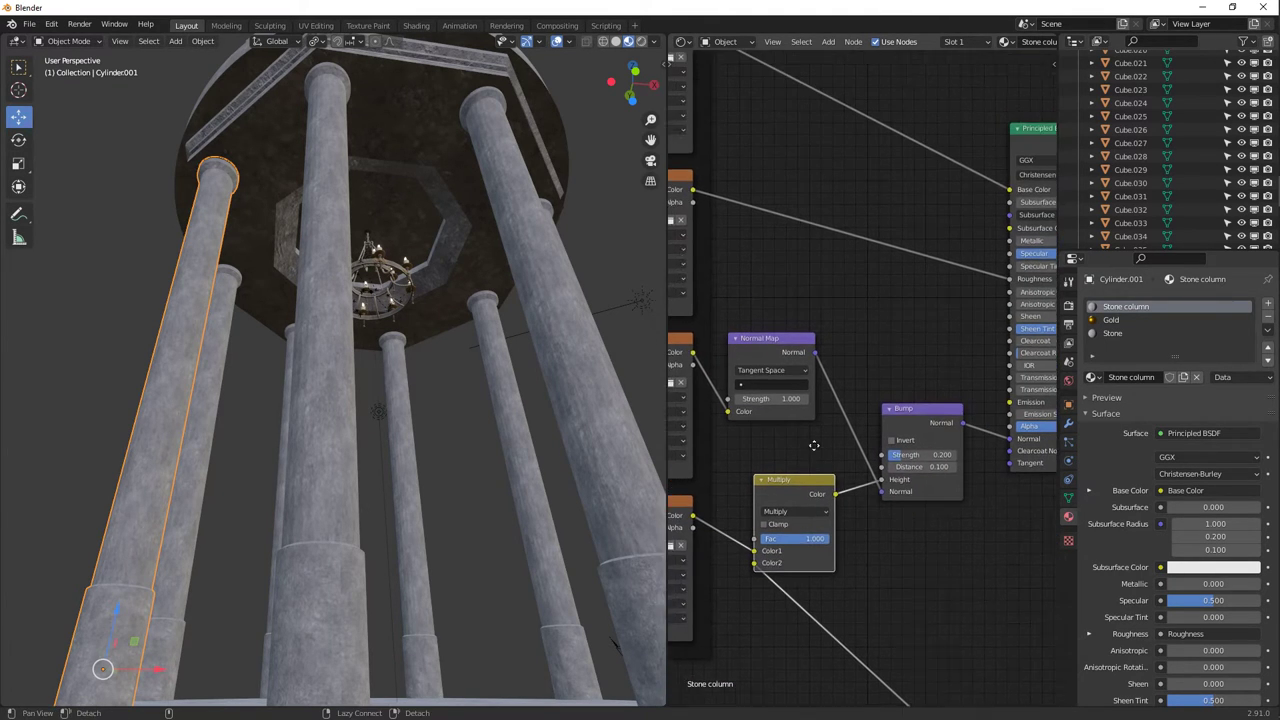
middle_click_drag(763, 143, 811, 217)
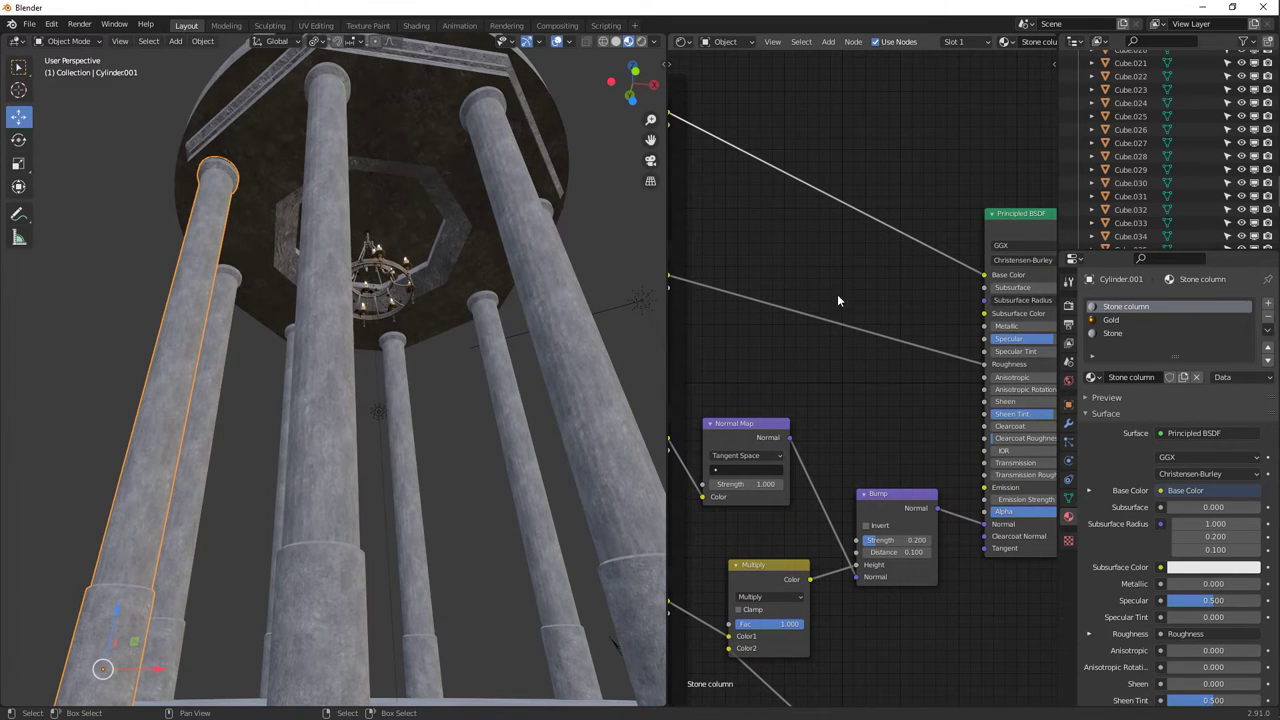
left_click(758, 582)
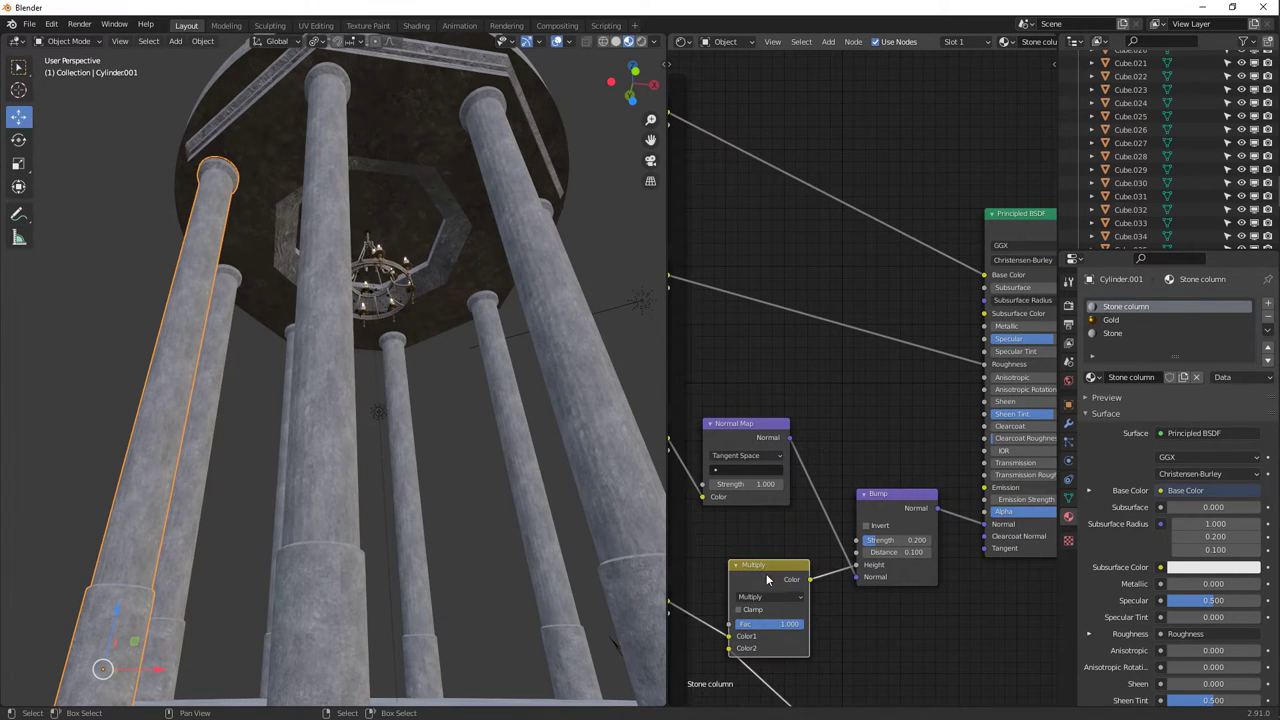
middle_click_drag(766, 573, 808, 480)
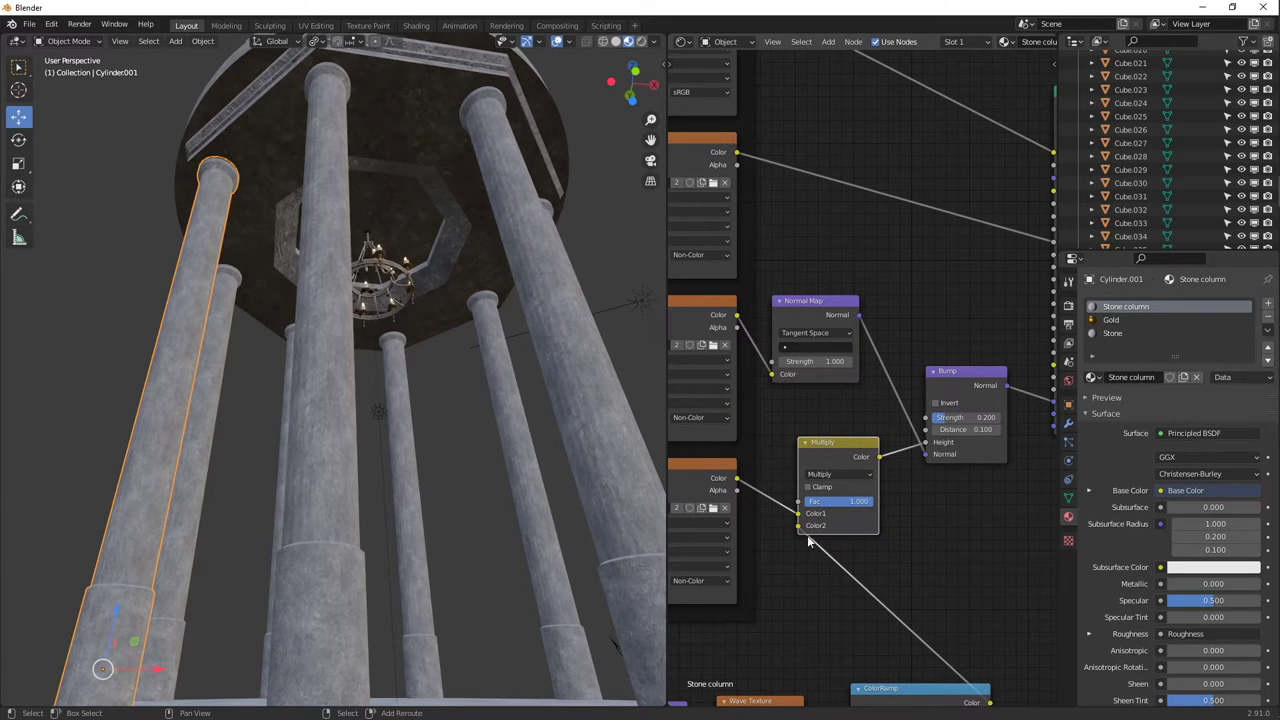
key("shift+d")
left_click(924, 171)
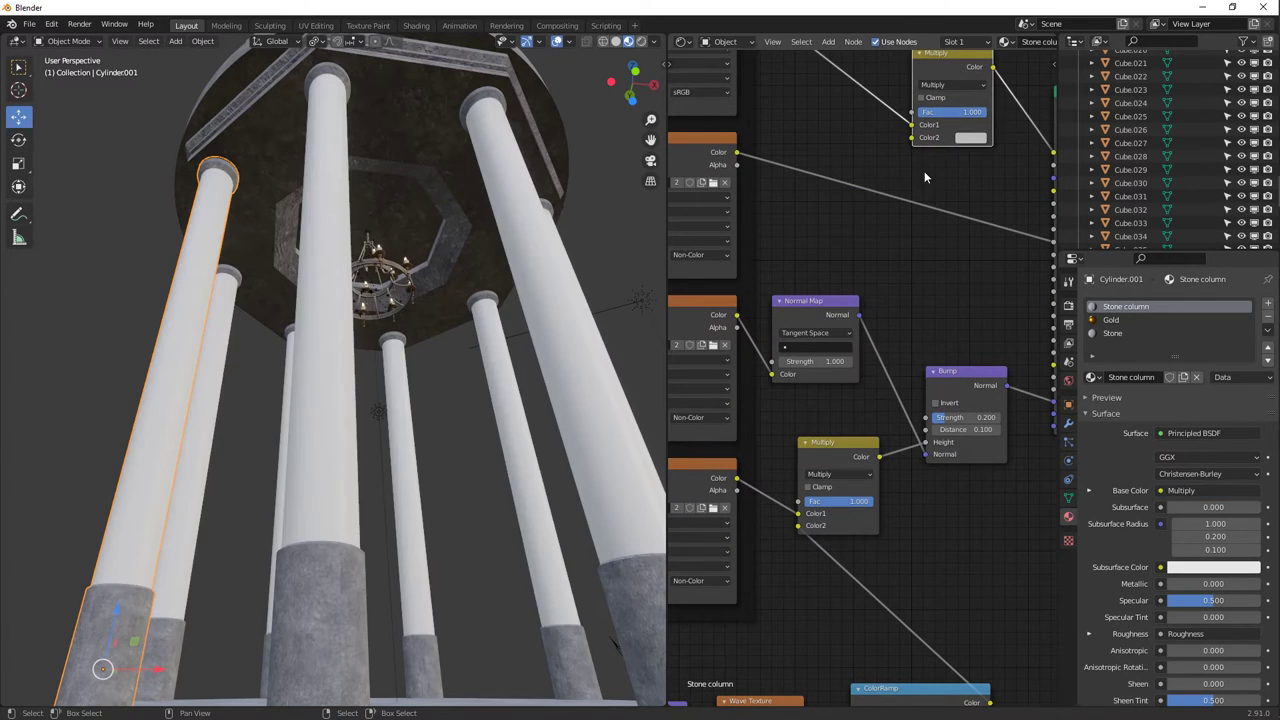
Connect the ColorRamp's Color output to the Color2 input of the new Multiply node feeding Base Color.
middle_click_drag(940, 572, 892, 507)
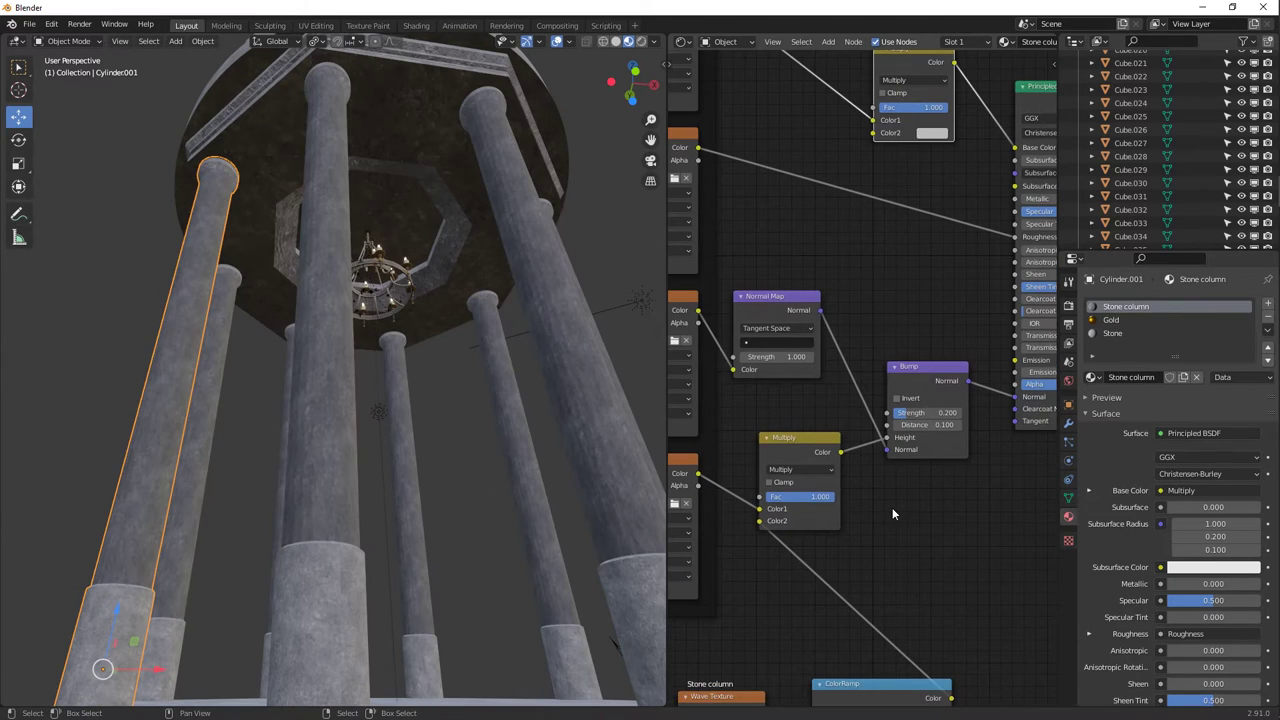
scroll(892, 507, "down", 4)
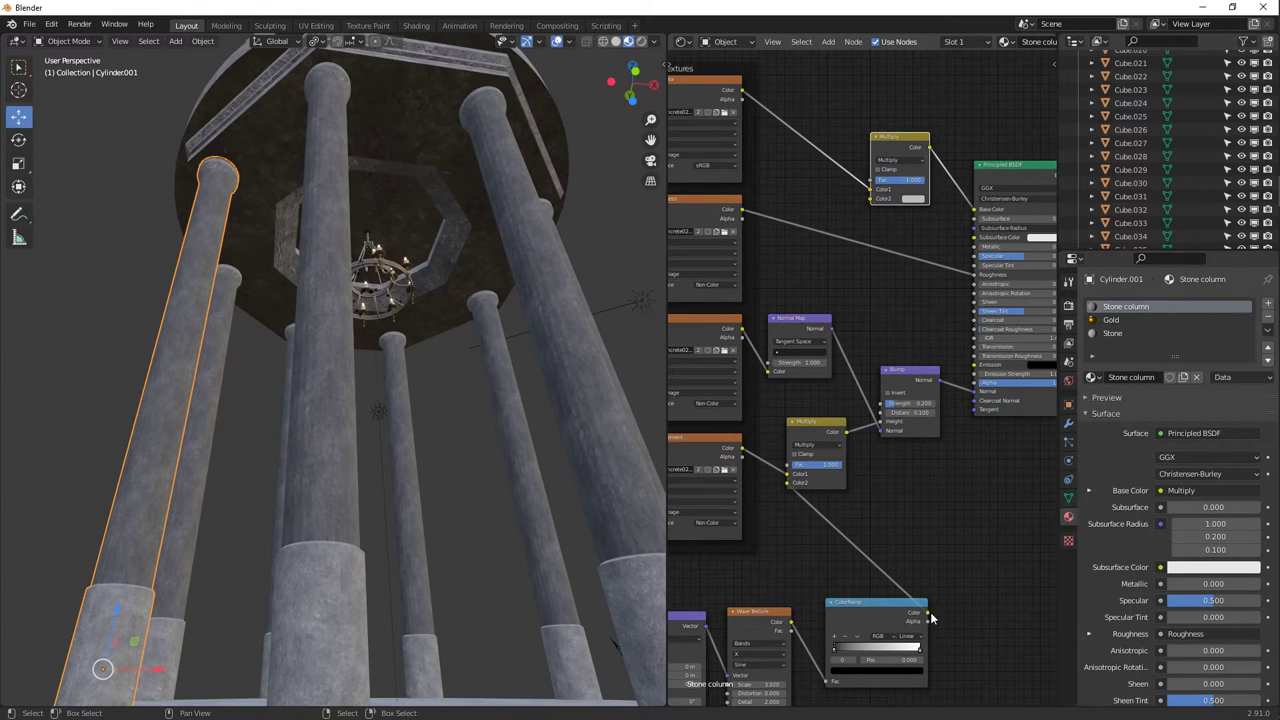
left_click_drag(930, 612, 959, 545)
left_click_drag(928, 614, 869, 198)
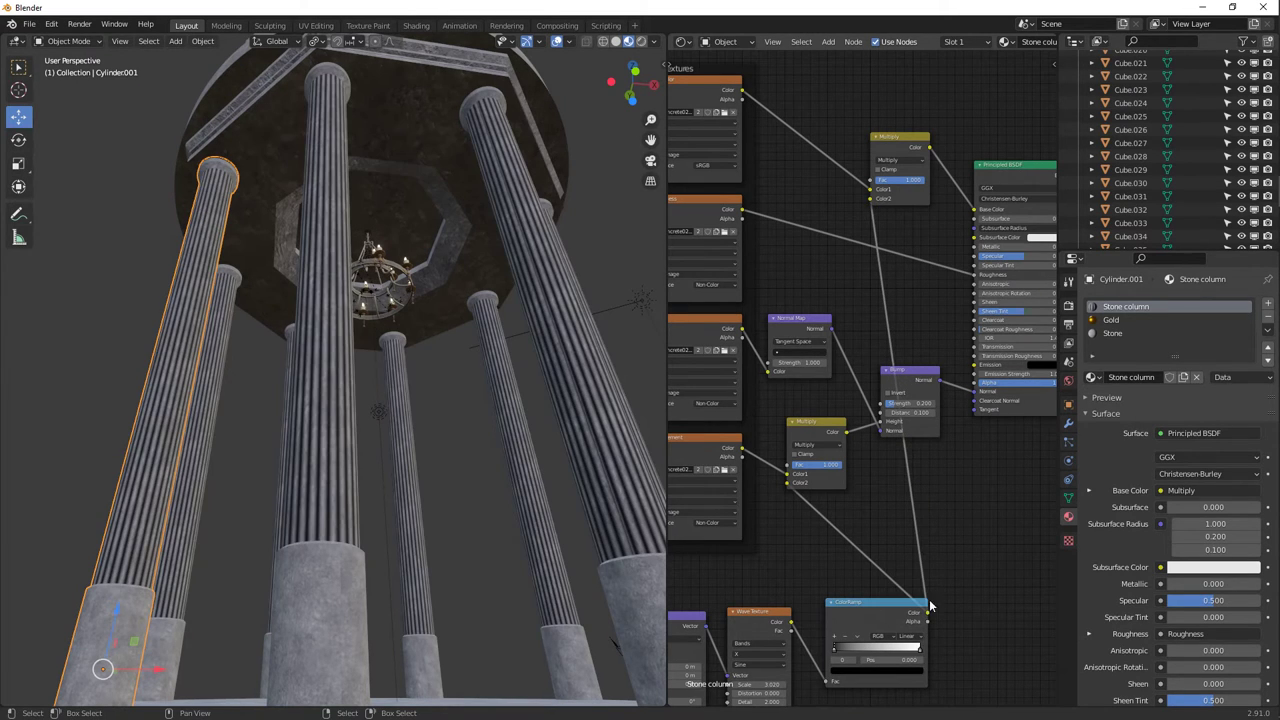
left_click(882, 627)
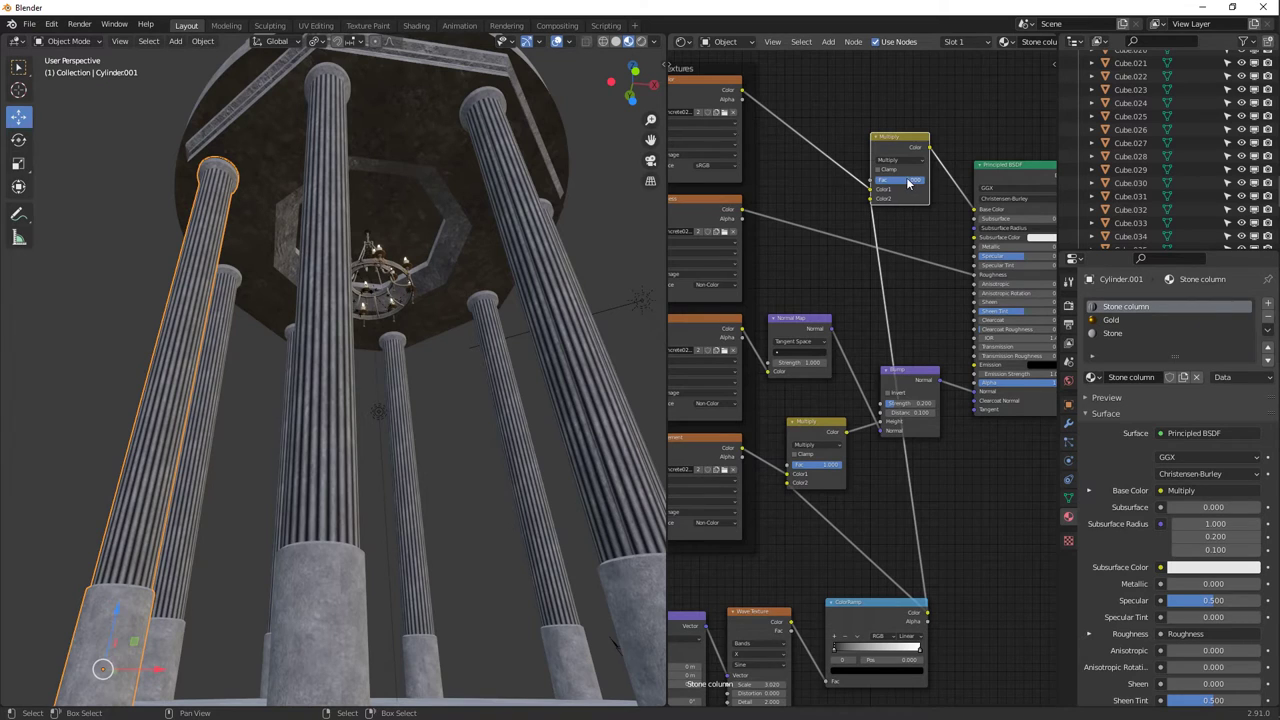
Preview the Base Color texture, the ColorRamp and the Base Color Multiply node on the columns one after another.
scroll(736, 100, "left", 2, "ctrl")
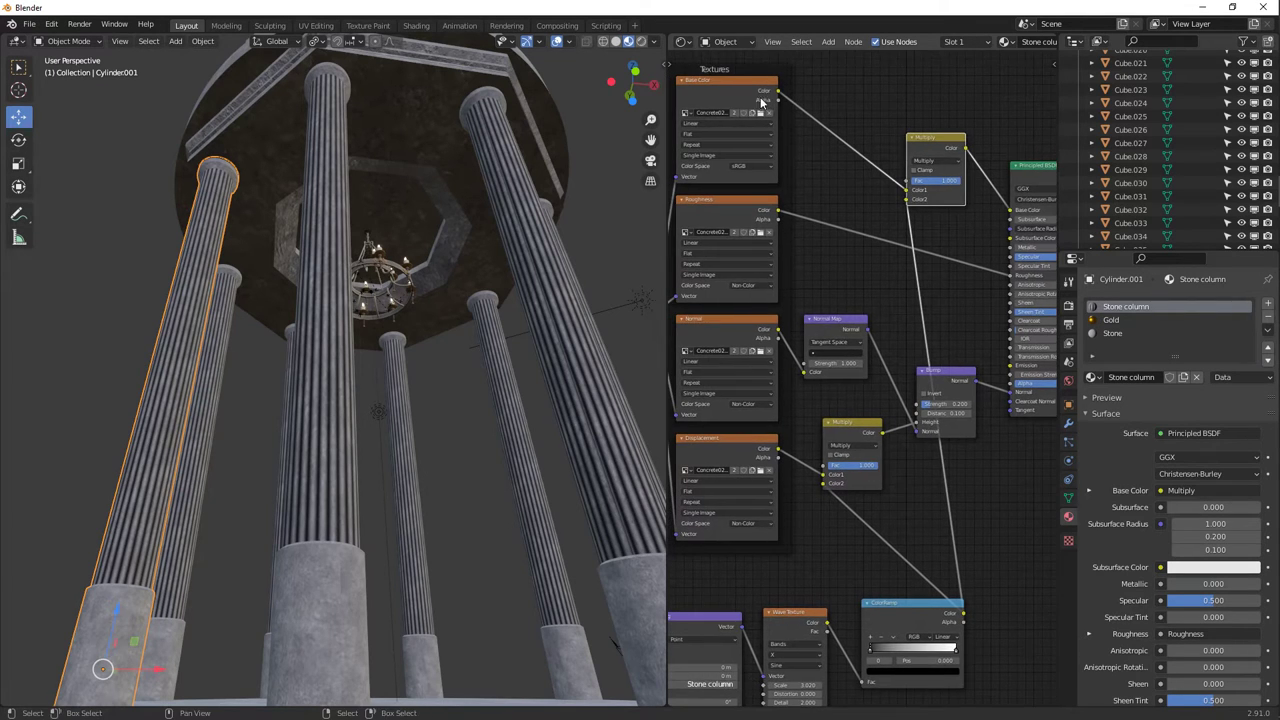
left_click(730, 90, "ctrl+shift")
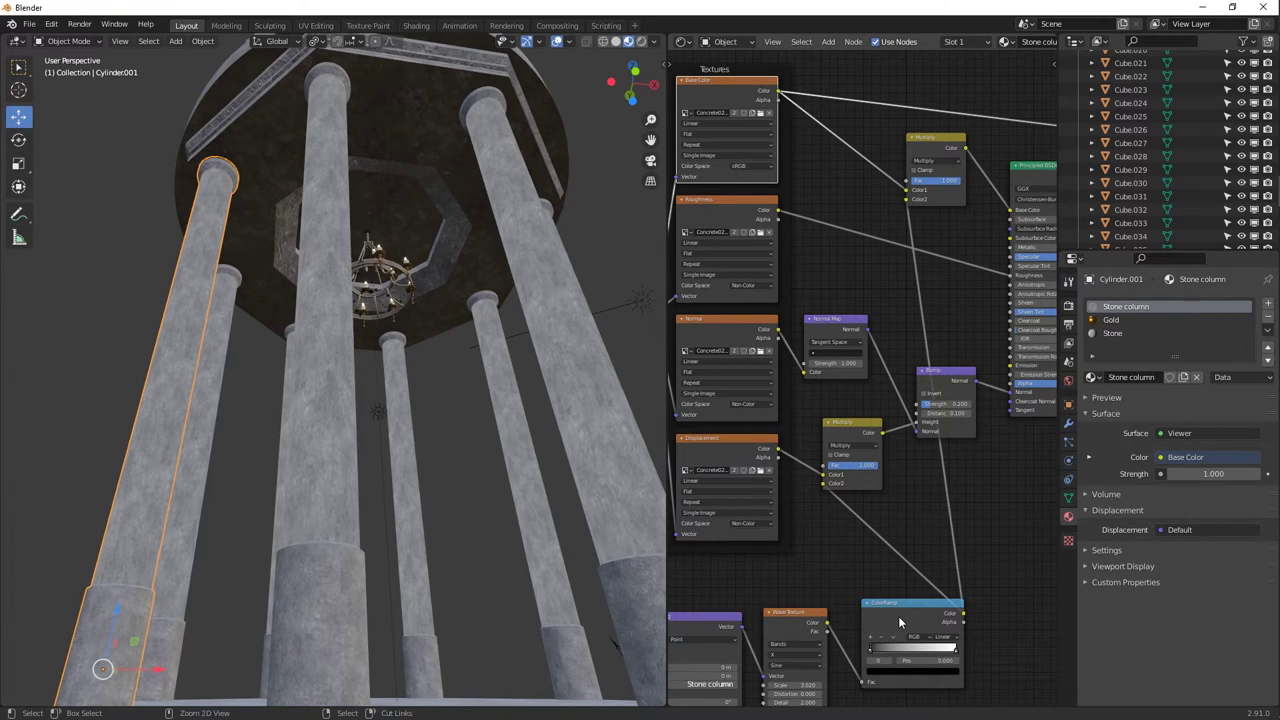
left_click(898, 616, "ctrl+shift")
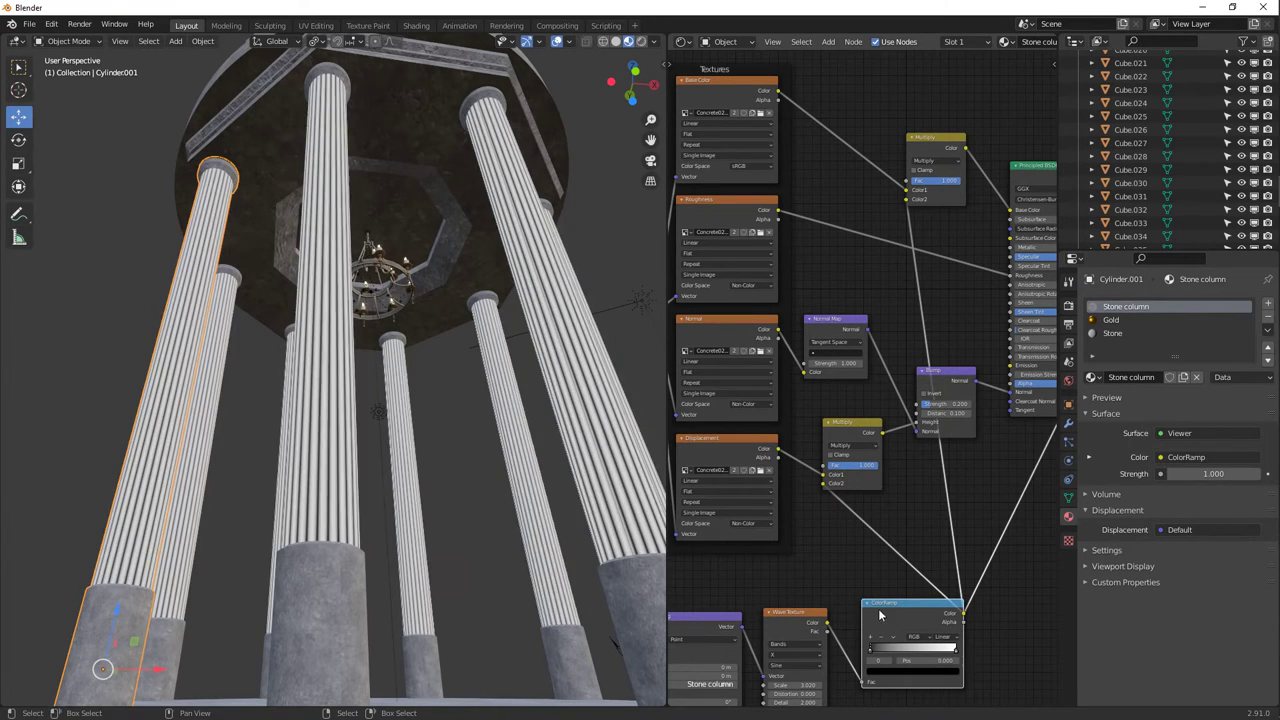
left_click(931, 140, "ctrl+shift")
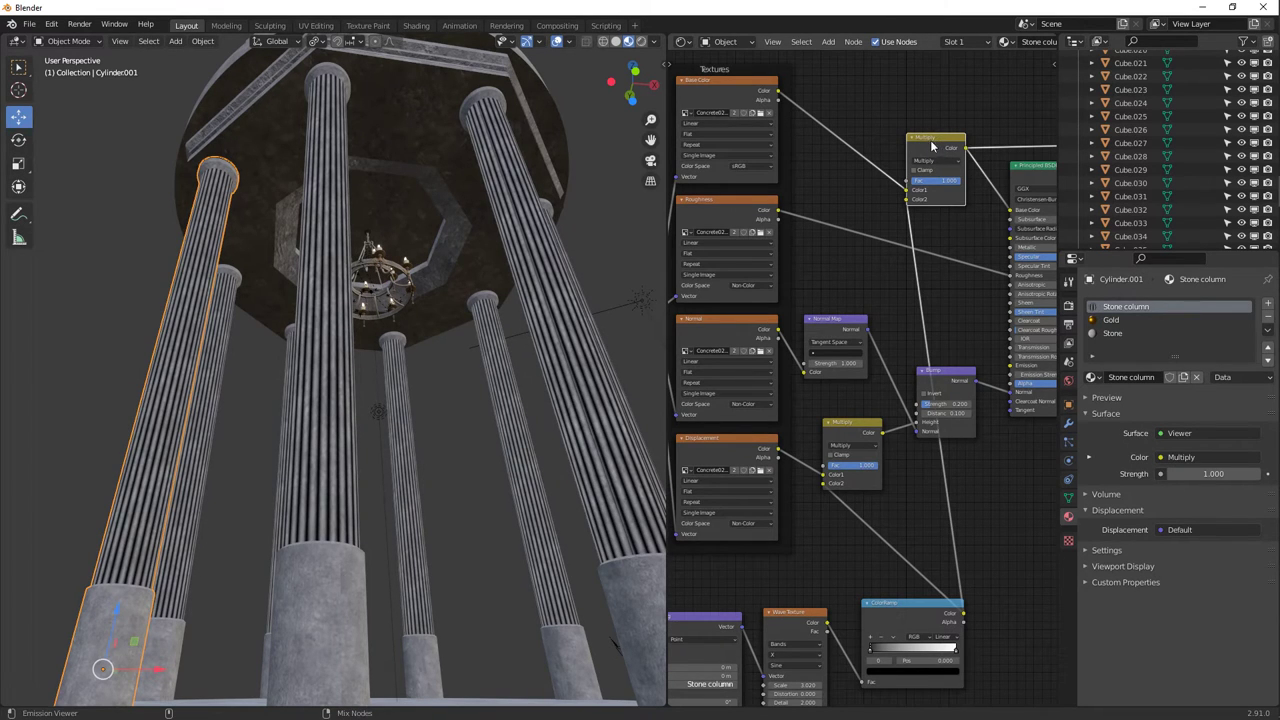
middle_click_drag(851, 243, 829, 283)
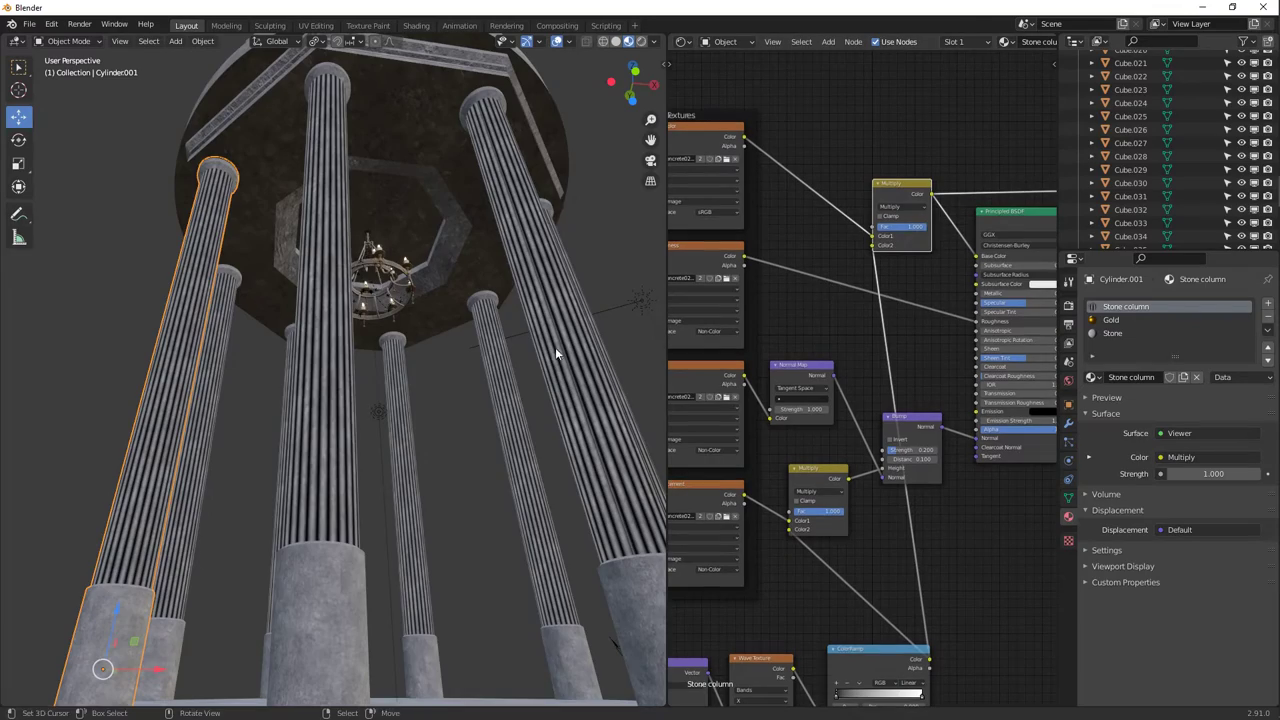
Inspect the stripe seam on a column up close and set the Wave Texture's Scale to 3.000.
middle_click_drag(555, 347, 545, 373)
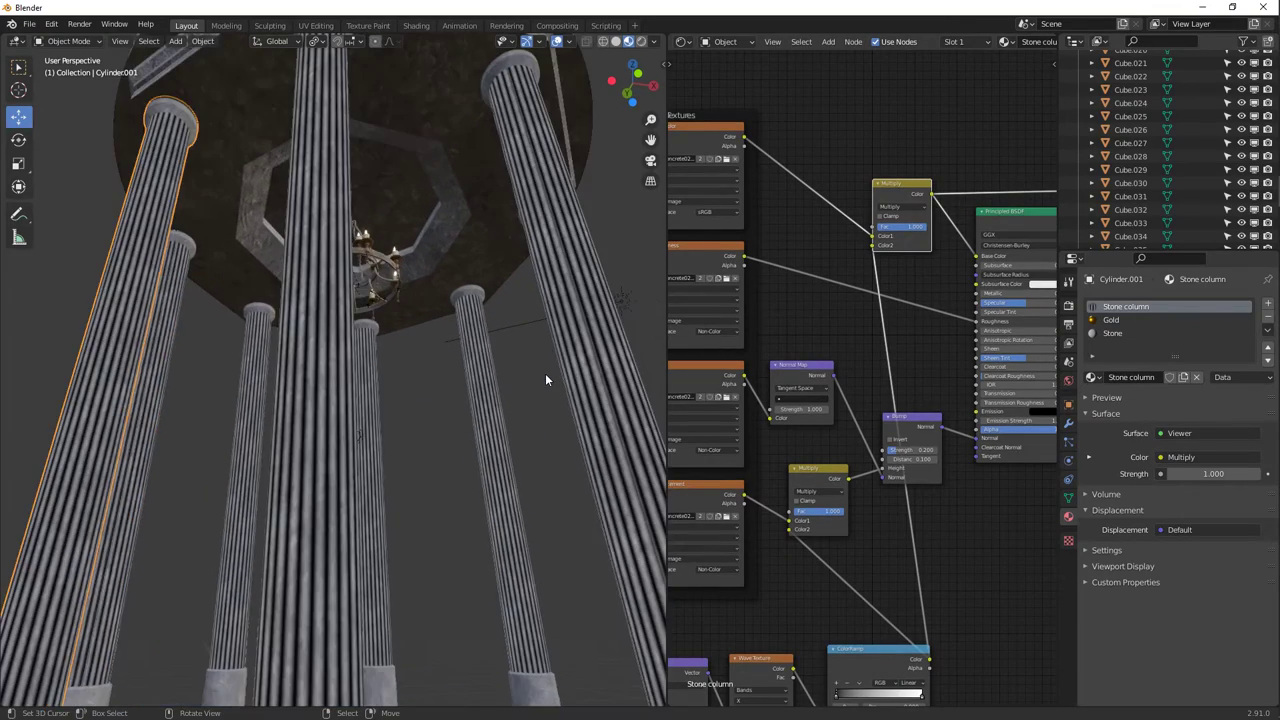
scroll(545, 380, "up", 3)
middle_click_drag(627, 256, 396, 320)
scroll(396, 320, "up", 2)
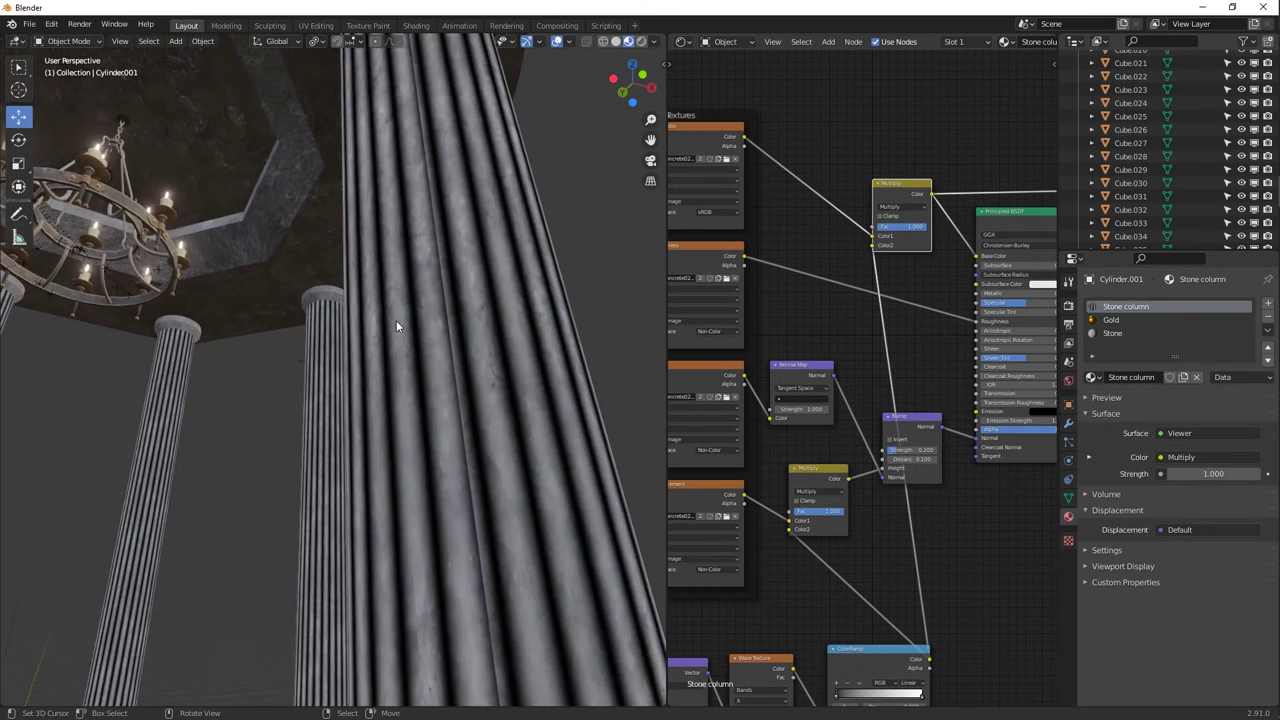
scroll(396, 326, "up", 2)
middle_click_drag(531, 323, 450, 335)
scroll(866, 330, "down", 5, "shift")
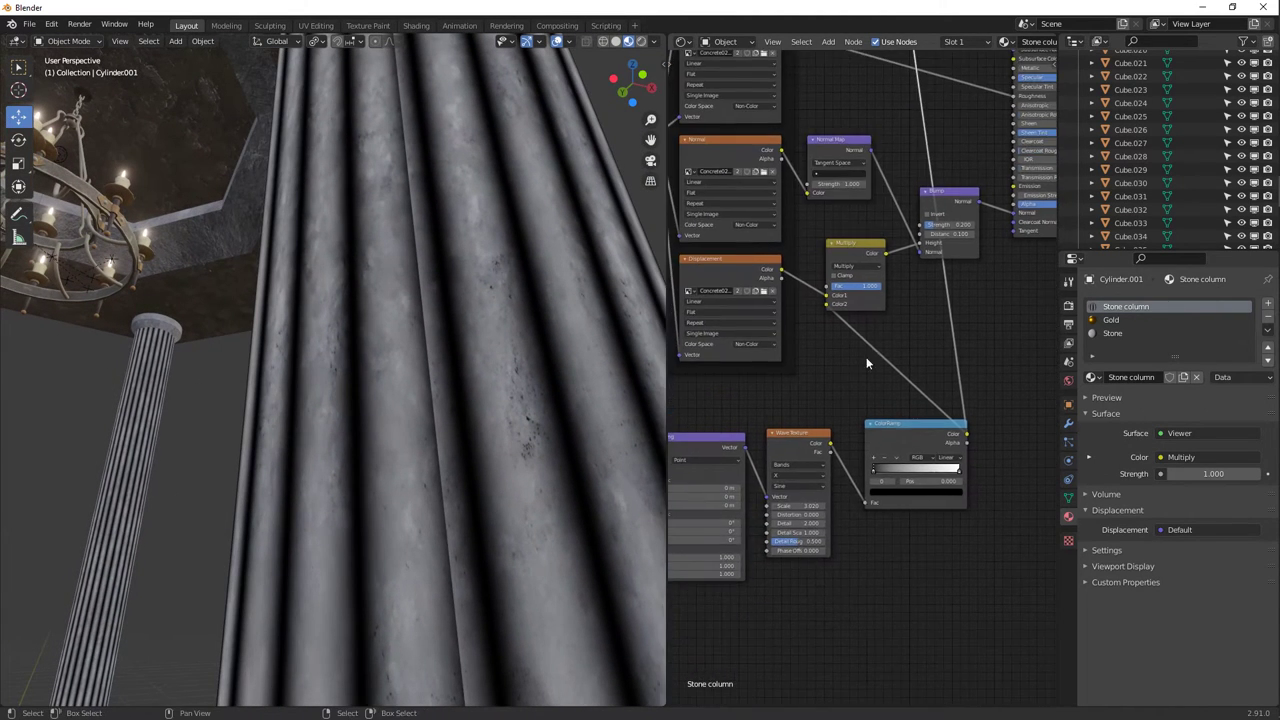
mouse_move(790, 508)
left_mouse_down()
mouse_move(810, 508)
mouse_move(790, 508)
left_mouse_up()
left_click_drag(790, 508, 787, 508)
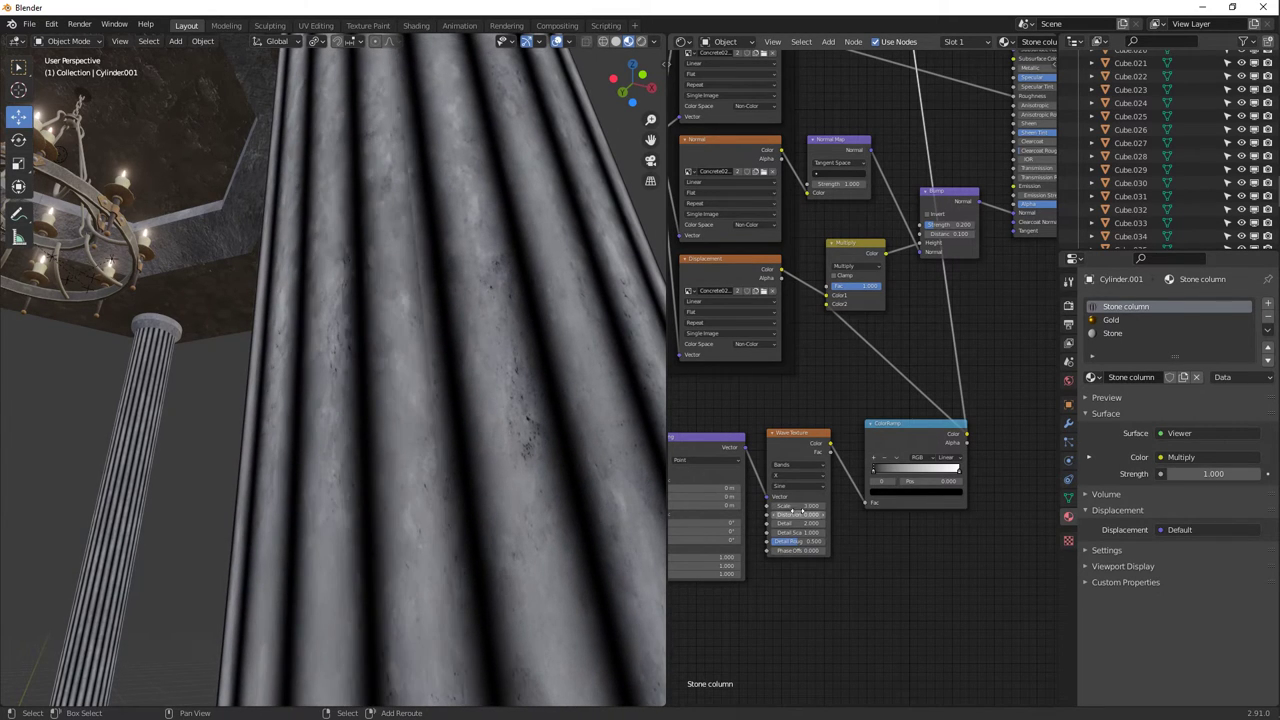
Move the ColorRamp's black stop inward to a position of about 0.19 and check the darker grooves on the columns.
middle_click_drag(865, 443, 822, 438)
left_click(822, 438)
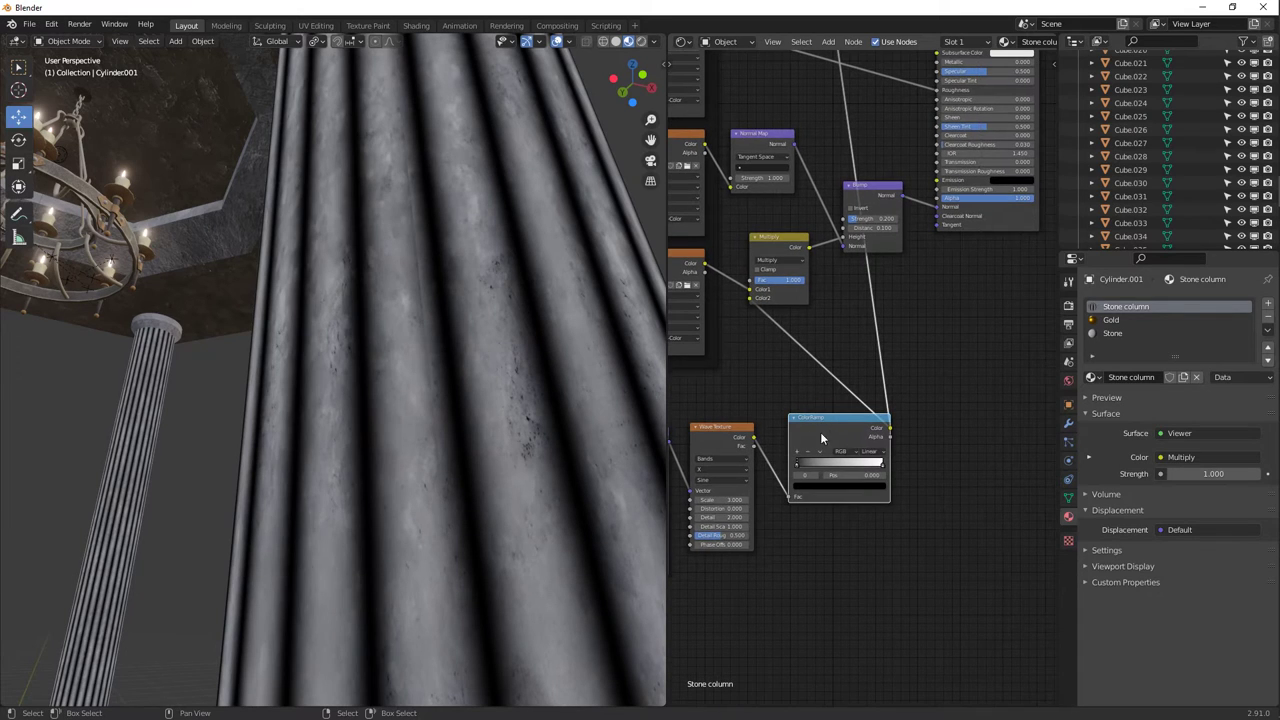
mouse_move(800, 471)
left_mouse_down()
mouse_move(872, 467)
mouse_move(792, 468)
mouse_move(803, 468)
left_mouse_up()
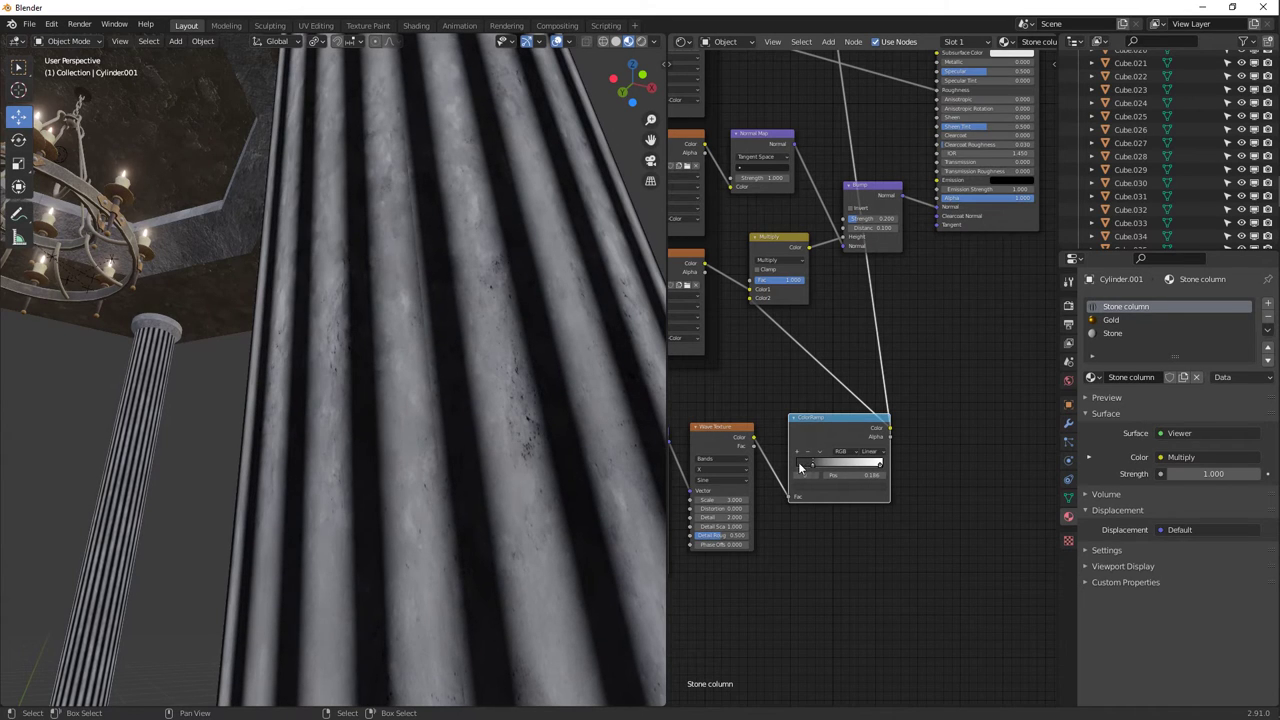
scroll(580, 365, "down", 4)
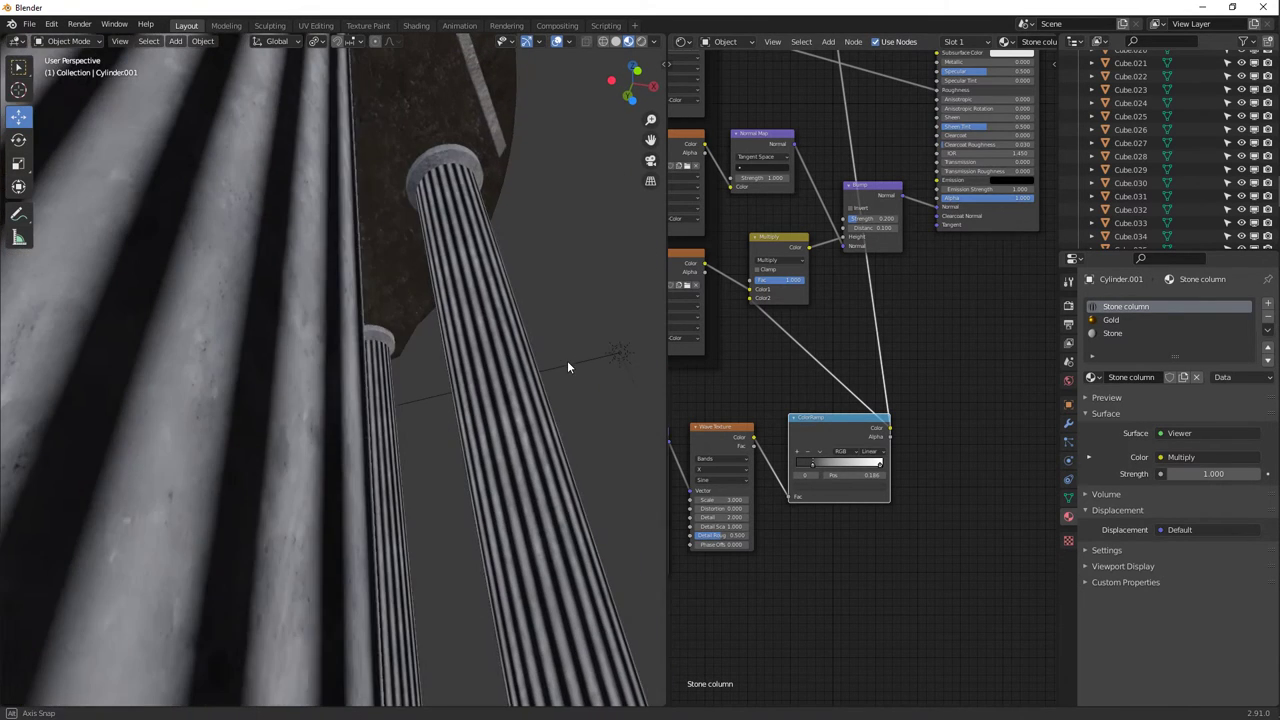
scroll(545, 358, "up", 2)
scroll(545, 356, "up", 3)
scroll(545, 356, "down", 8)
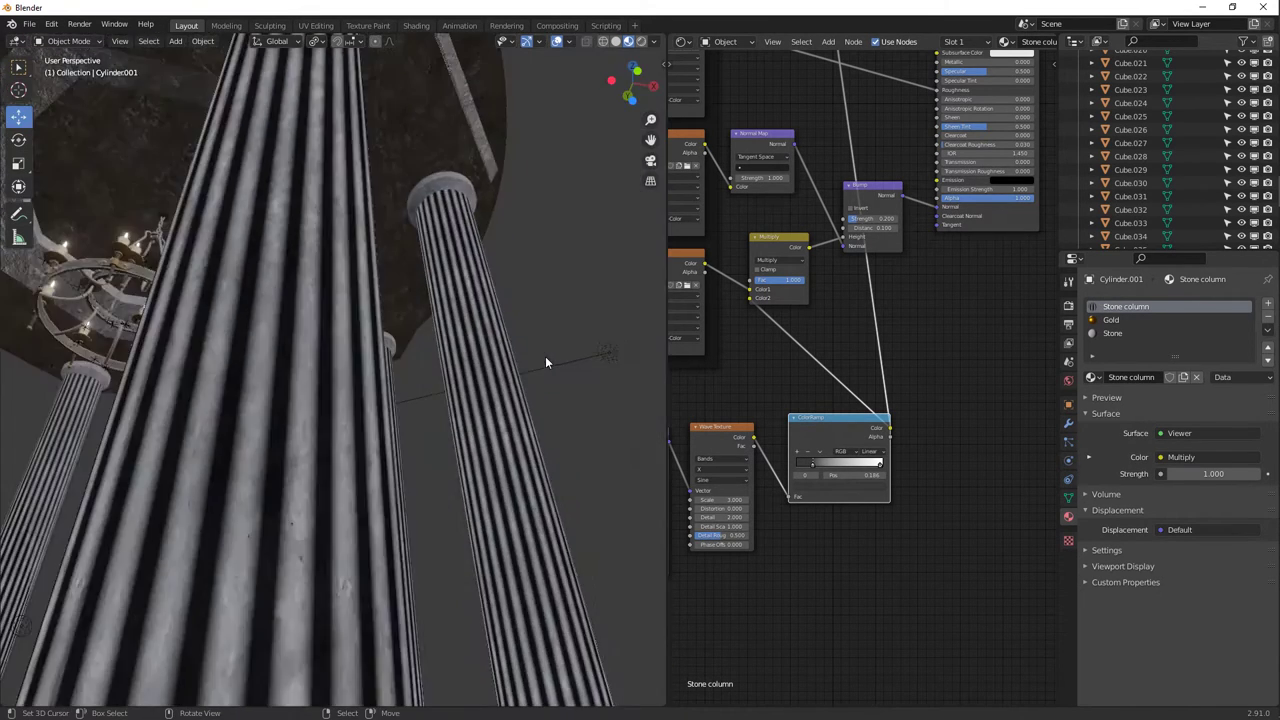
Reconnect the Principled BSDF to the Material Output to show the complete column material in the scene.
middle_click_drag(786, 195, 706, 479)
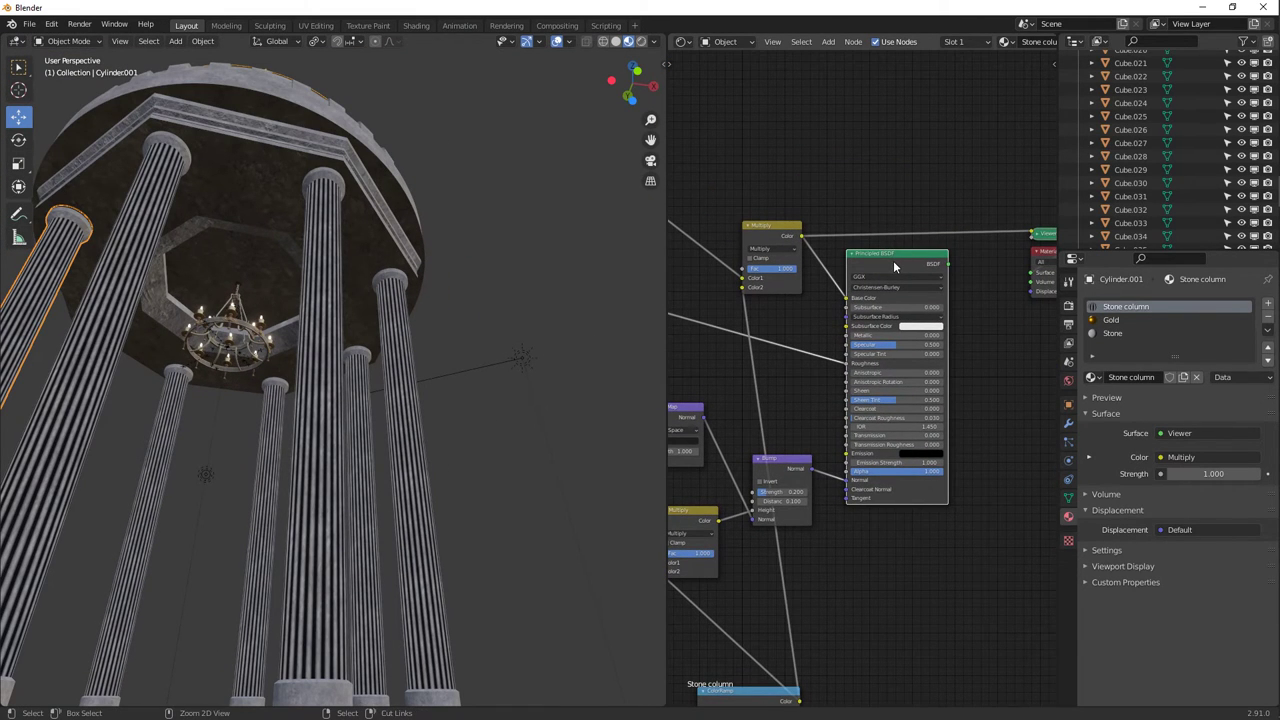
left_click(888, 257, "ctrl+shift")
scroll(436, 387, "up", 1)
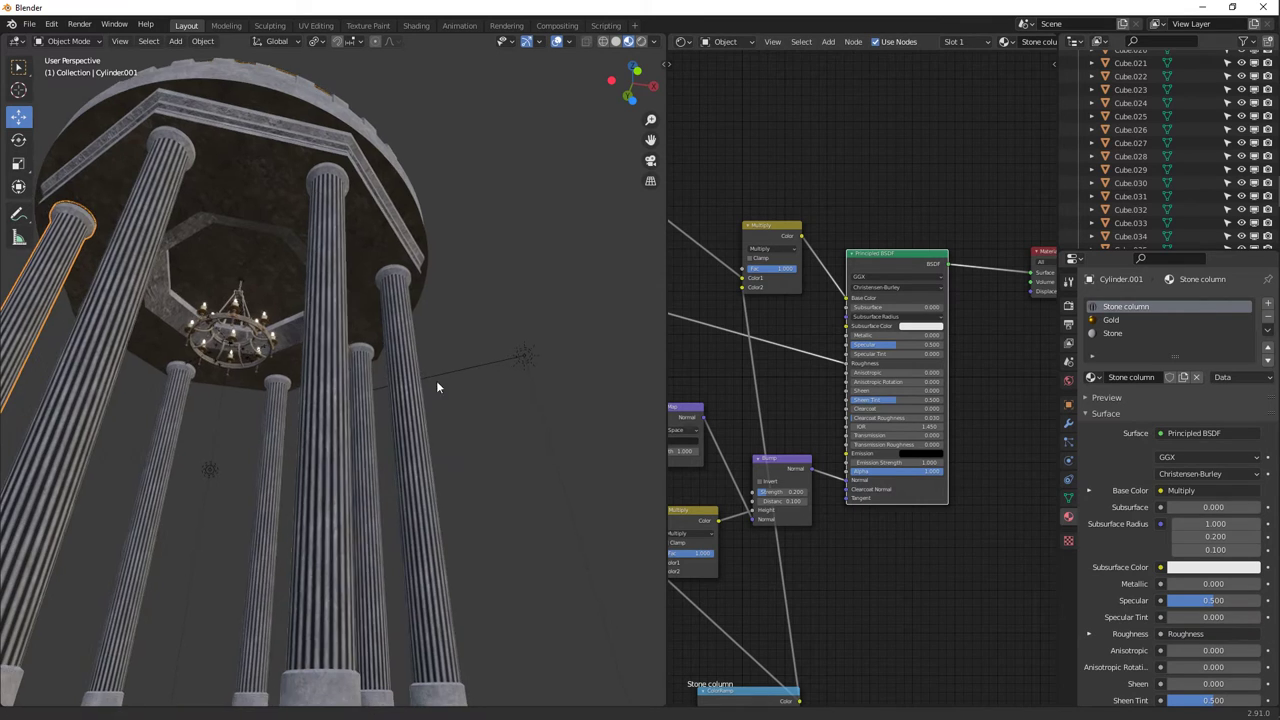
middle_click_drag(436, 387, 488, 362, "shift")
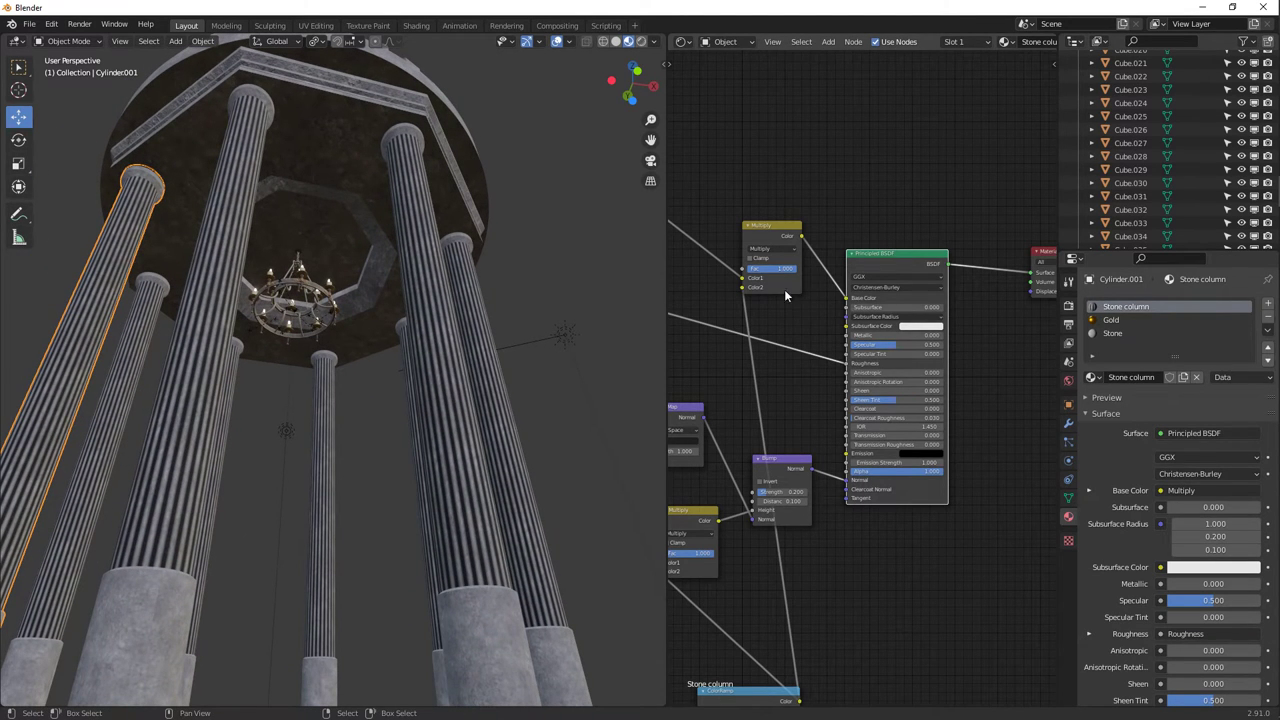
Lower the Fac of the Multiply node feeding Base Color to about 0.617 so the dark grooves are subtler.
mouse_move(783, 275)
left_mouse_down()
mouse_move(745, 275)
mouse_move(770, 270)
left_mouse_up()
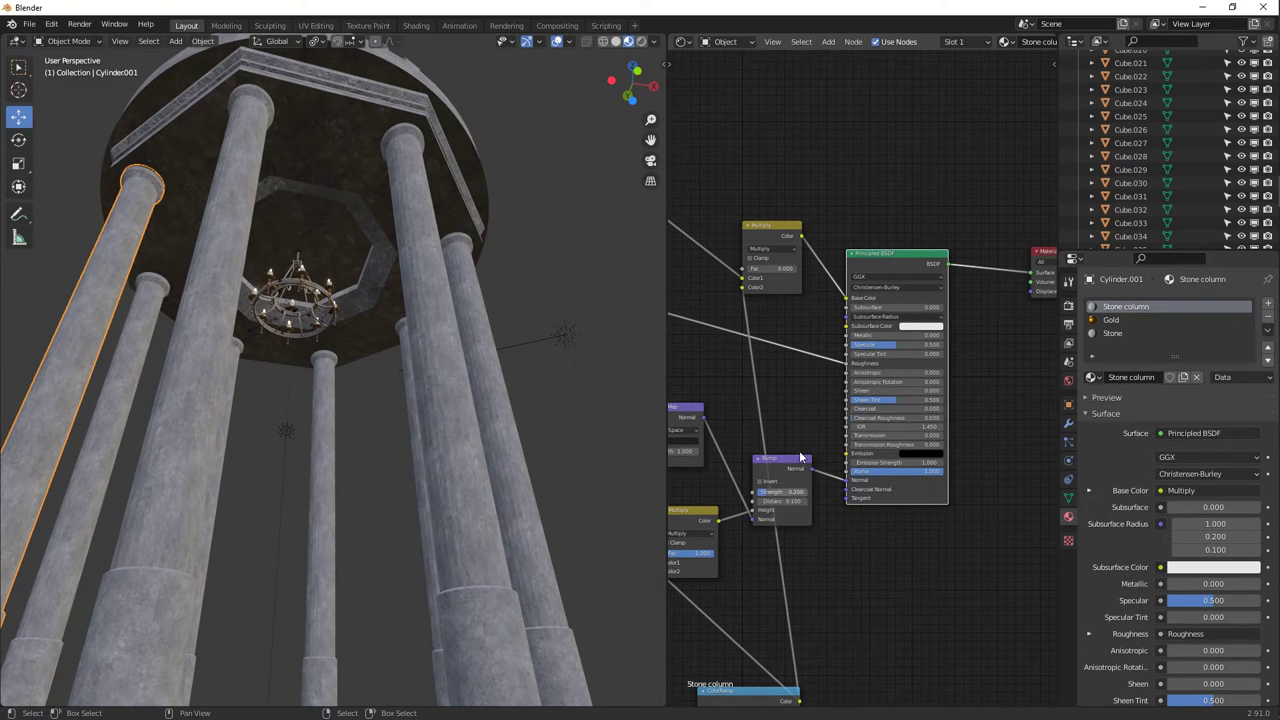
left_click_drag(773, 271, 774, 273)
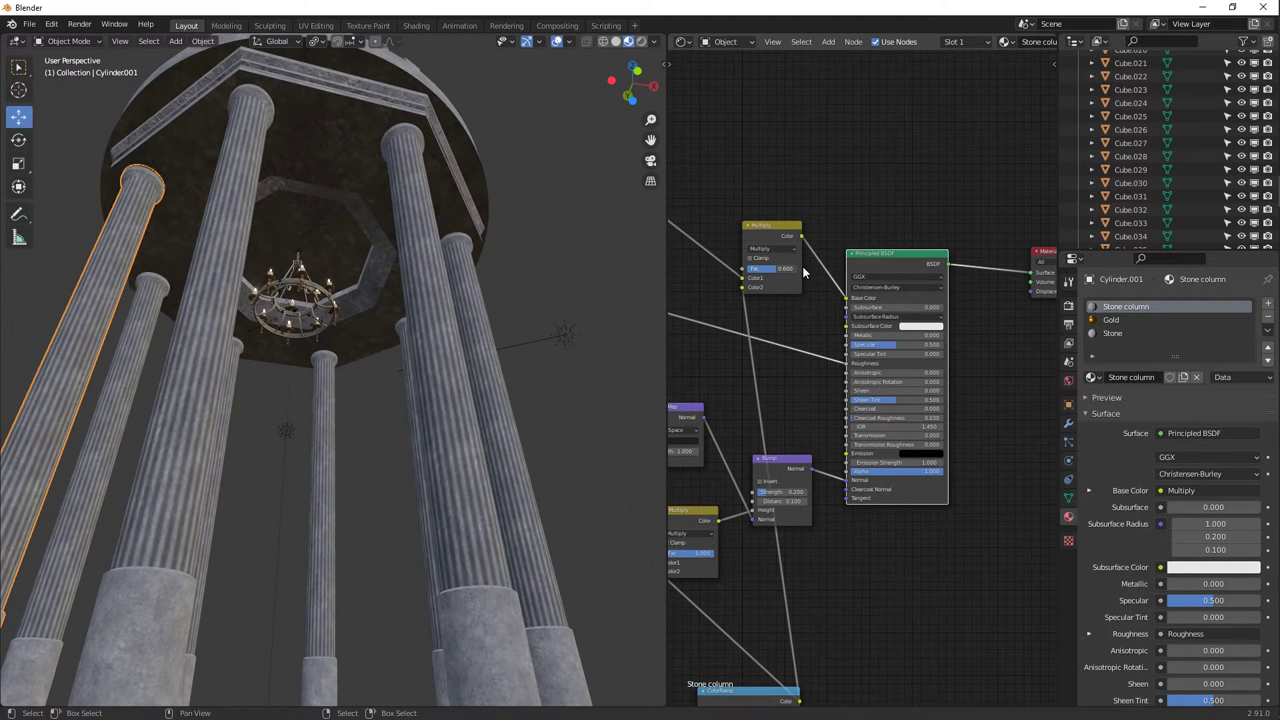
middle_click_drag(620, 320, 480, 327)
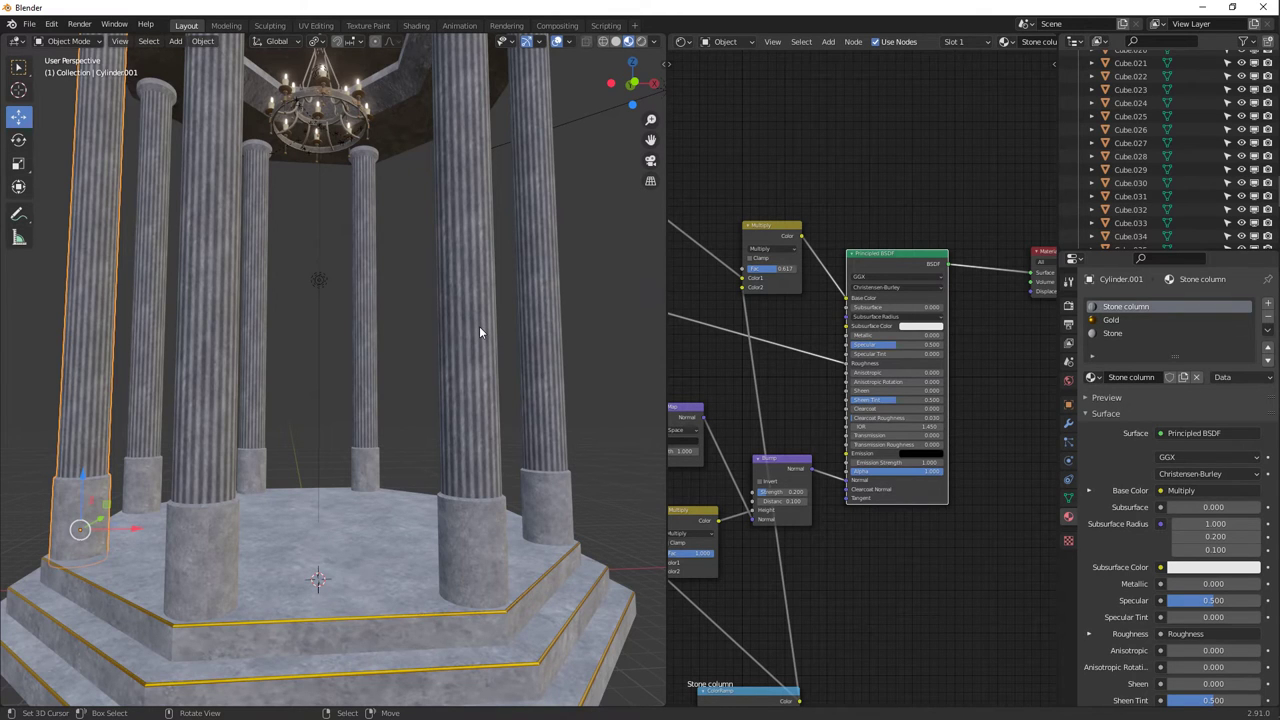
Select the camera and, in front view, move it about 51.3 m along X and 25.2 m up along Z, away from the pavilion.
key("KP_0")
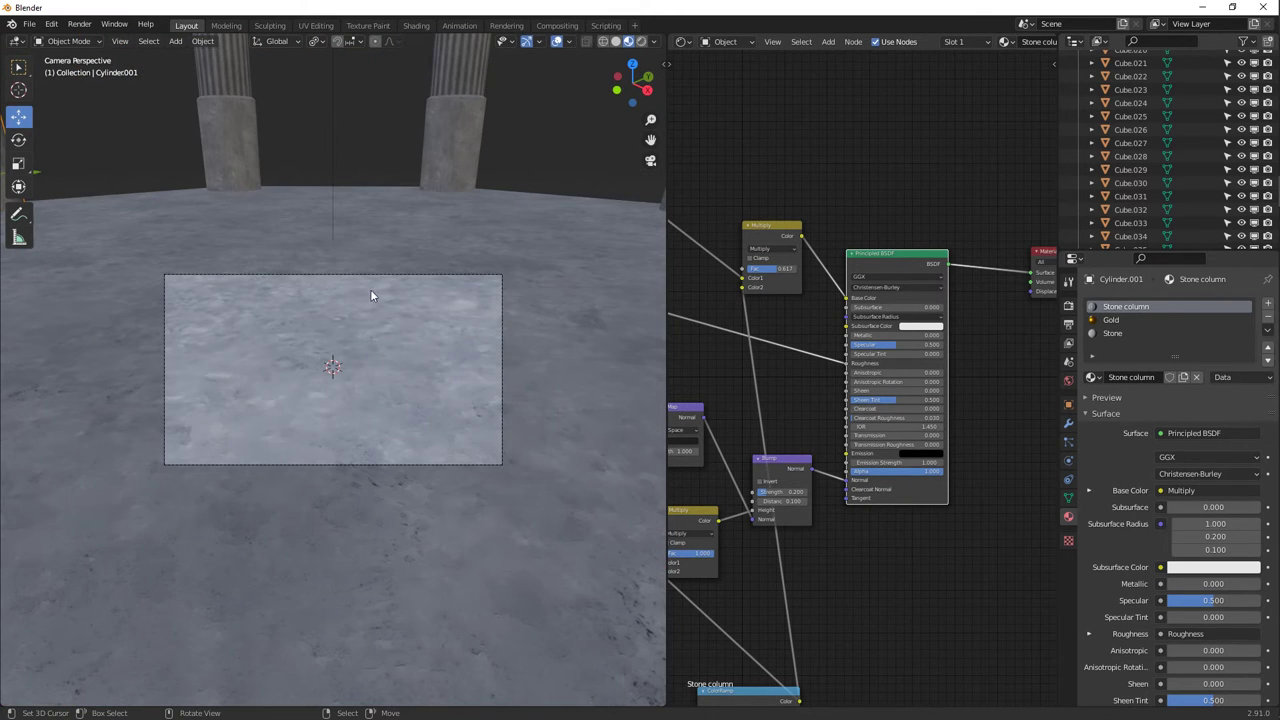
left_click(375, 278)
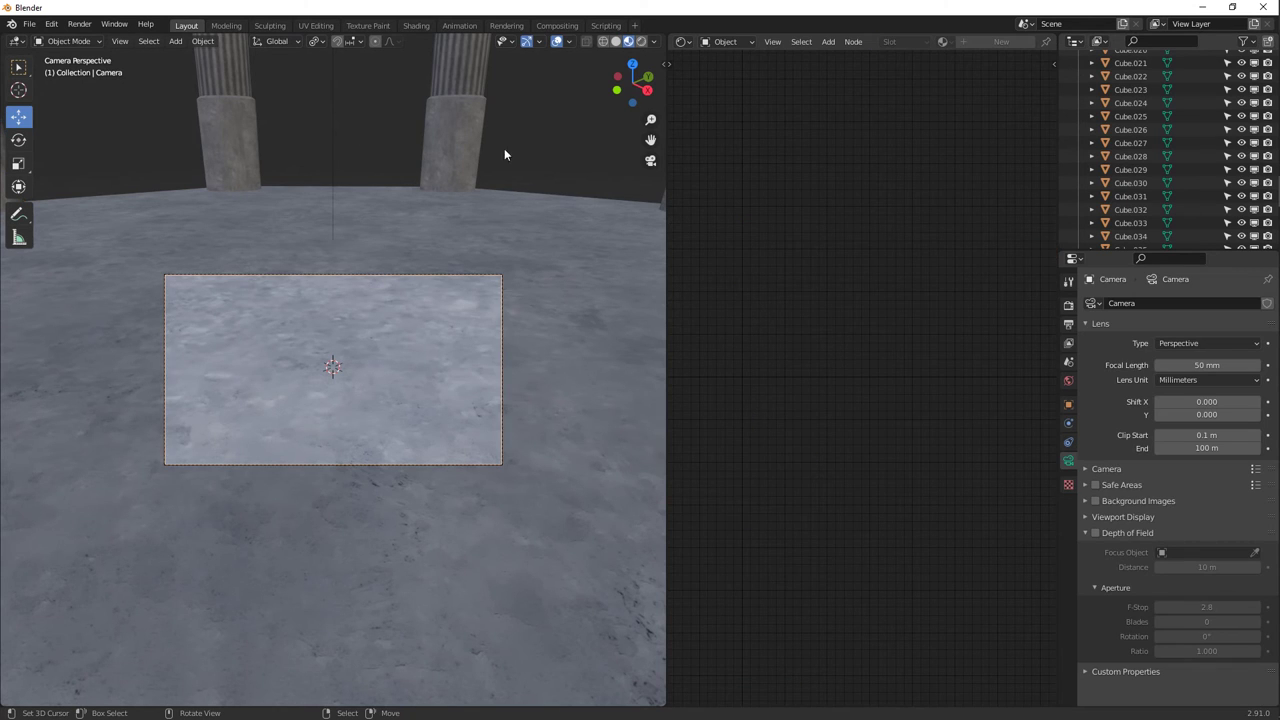
key("KP_1")
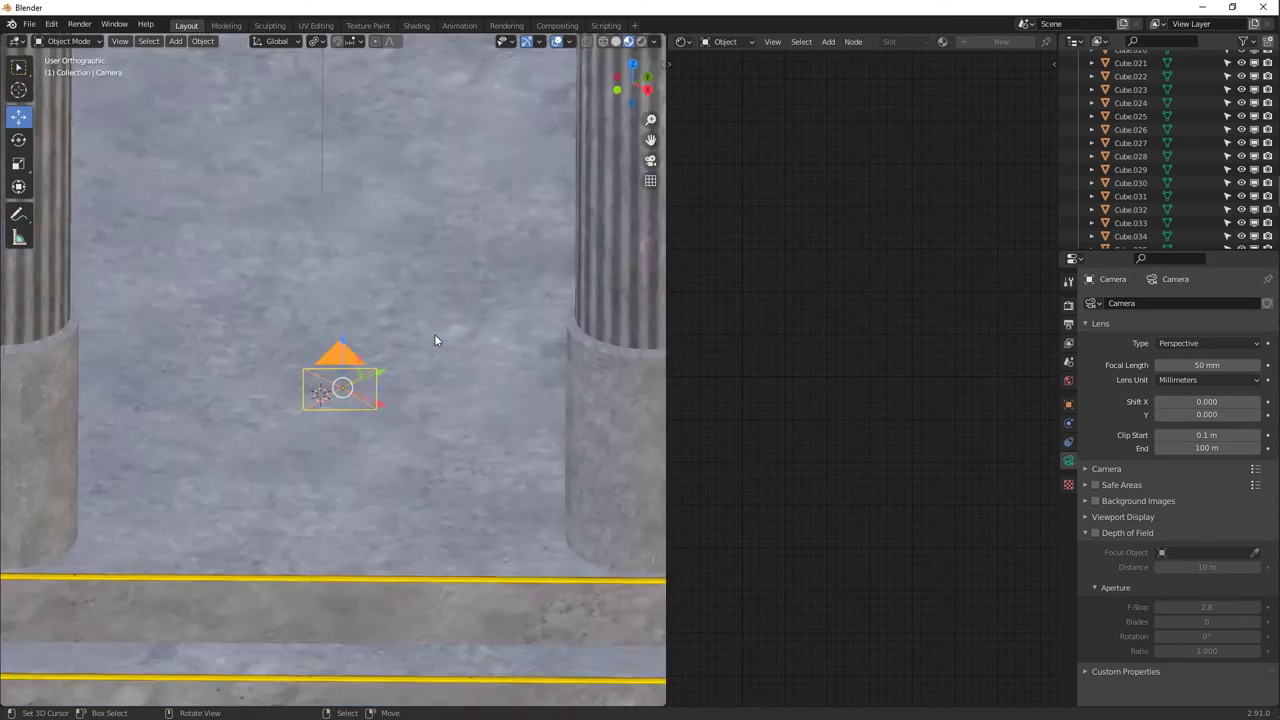
scroll(434, 341, "down", 5)
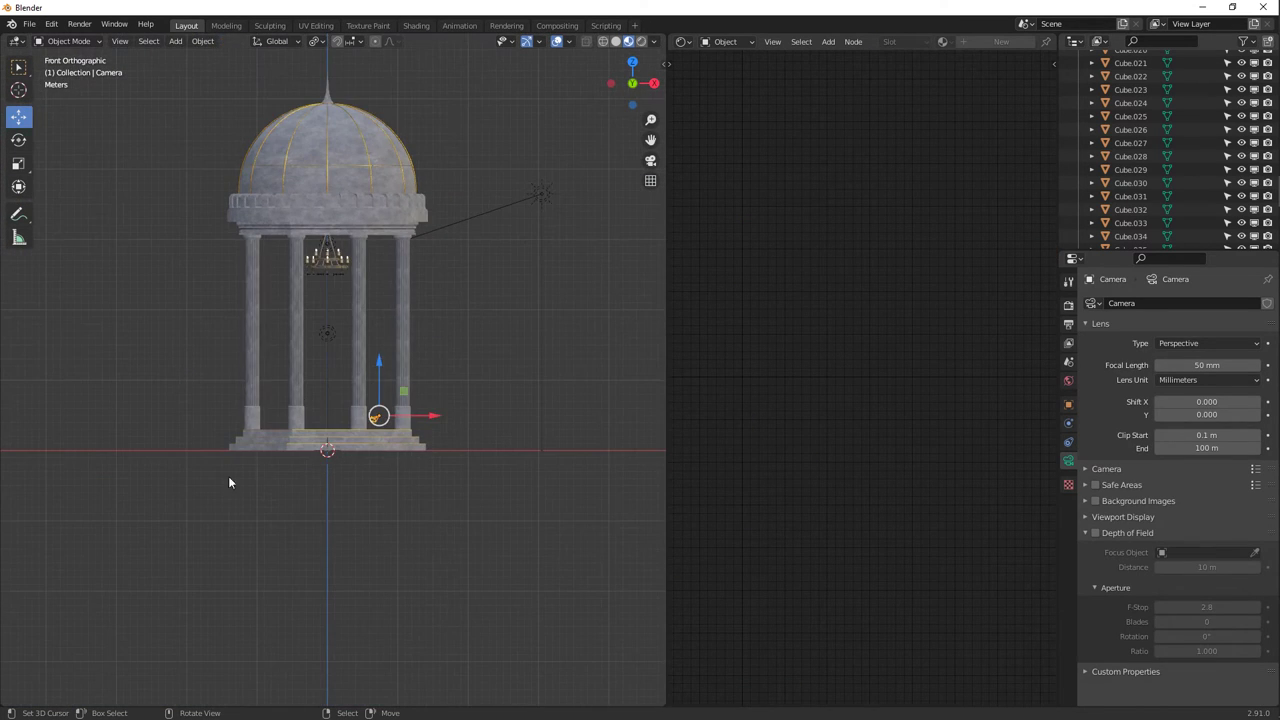
key("g")
left_click(538, 284)
Move the camera farther away diagonally, by about 33.2, -24.4, 16.4 m and by about 42.7, -31.5, 11.3 m.
middle_click_drag(538, 284, 336, 416)
key("g")
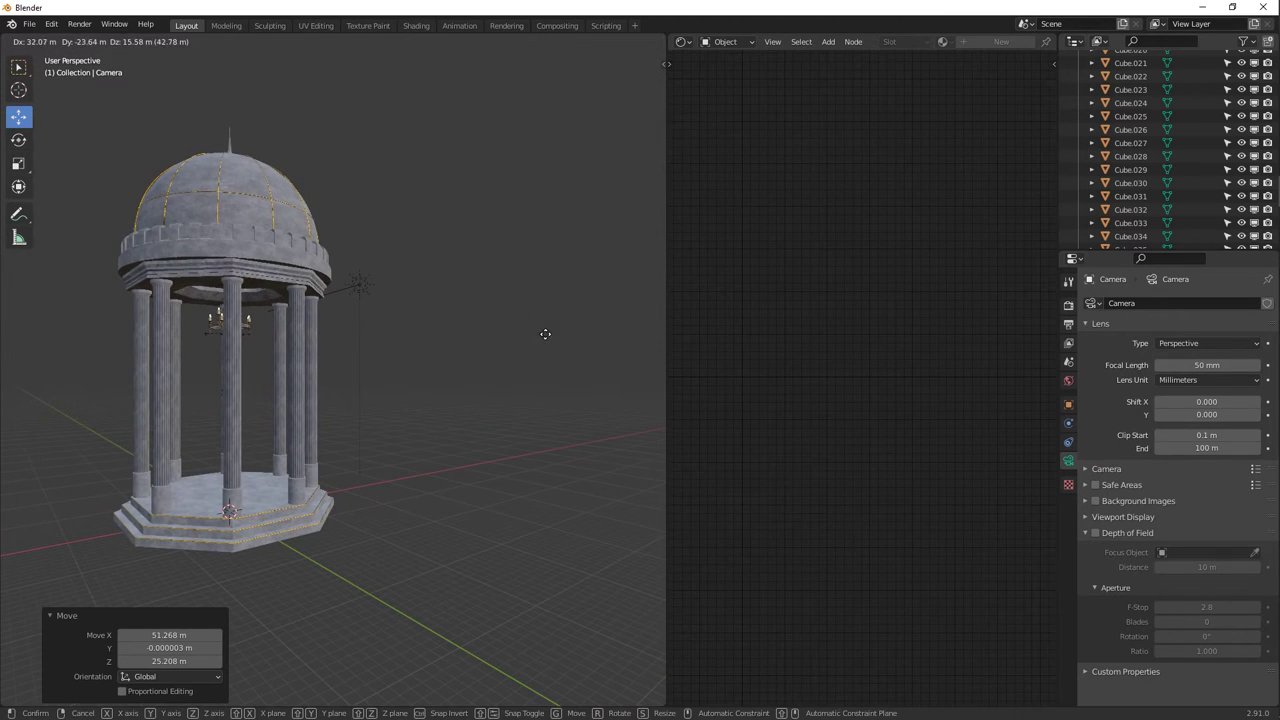
left_click(478, 360)
scroll(478, 360, "down", 5)
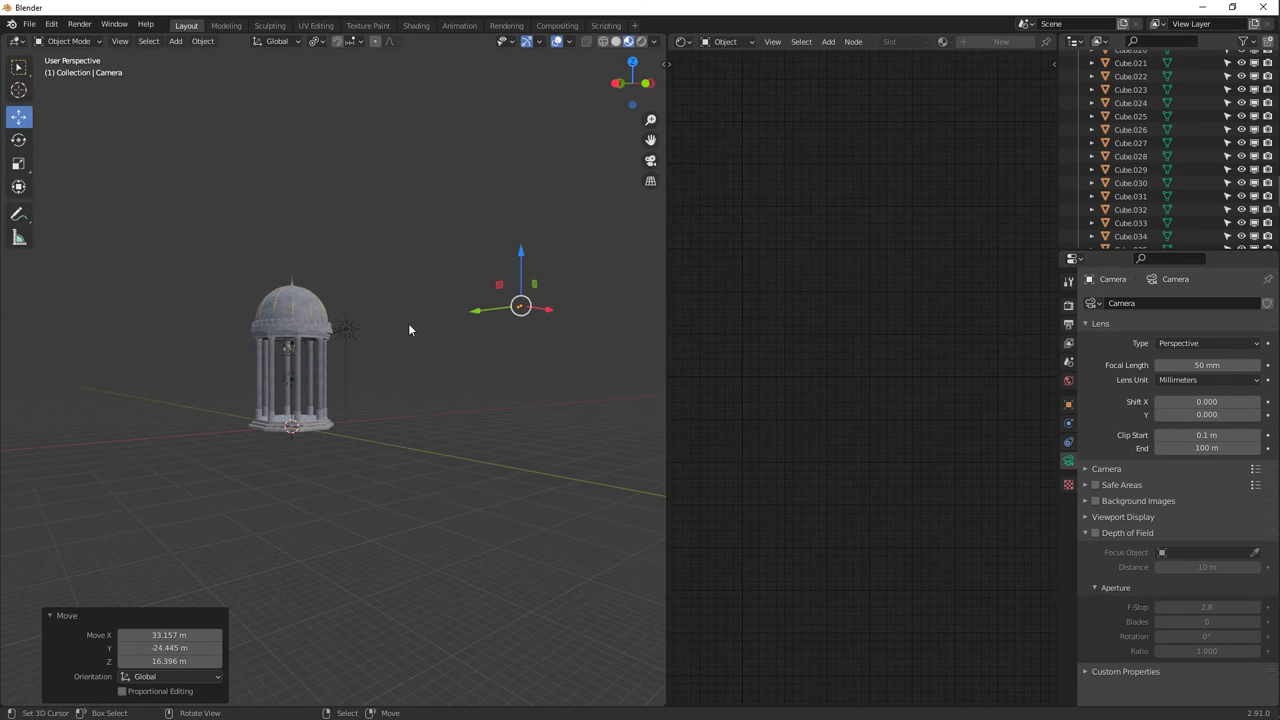
key("g")
left_click(478, 338)
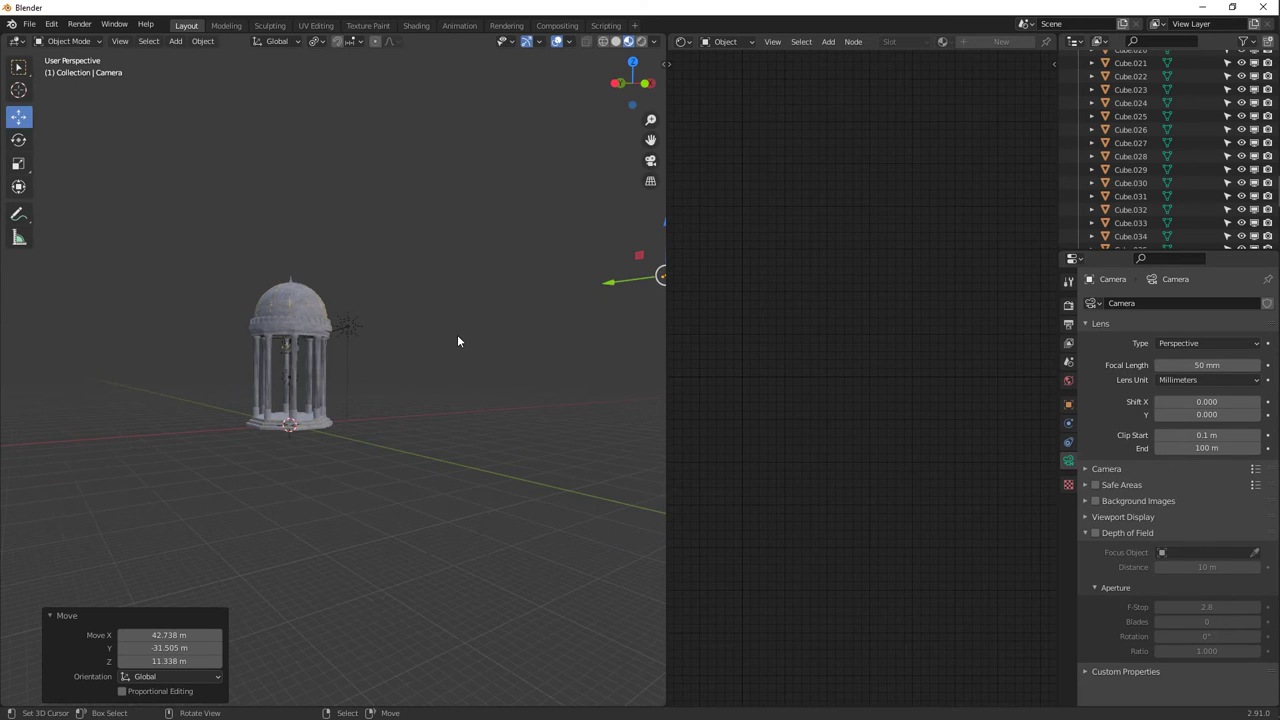
Look through the camera and set its Clip End to 10000 m.
key("KP_0")
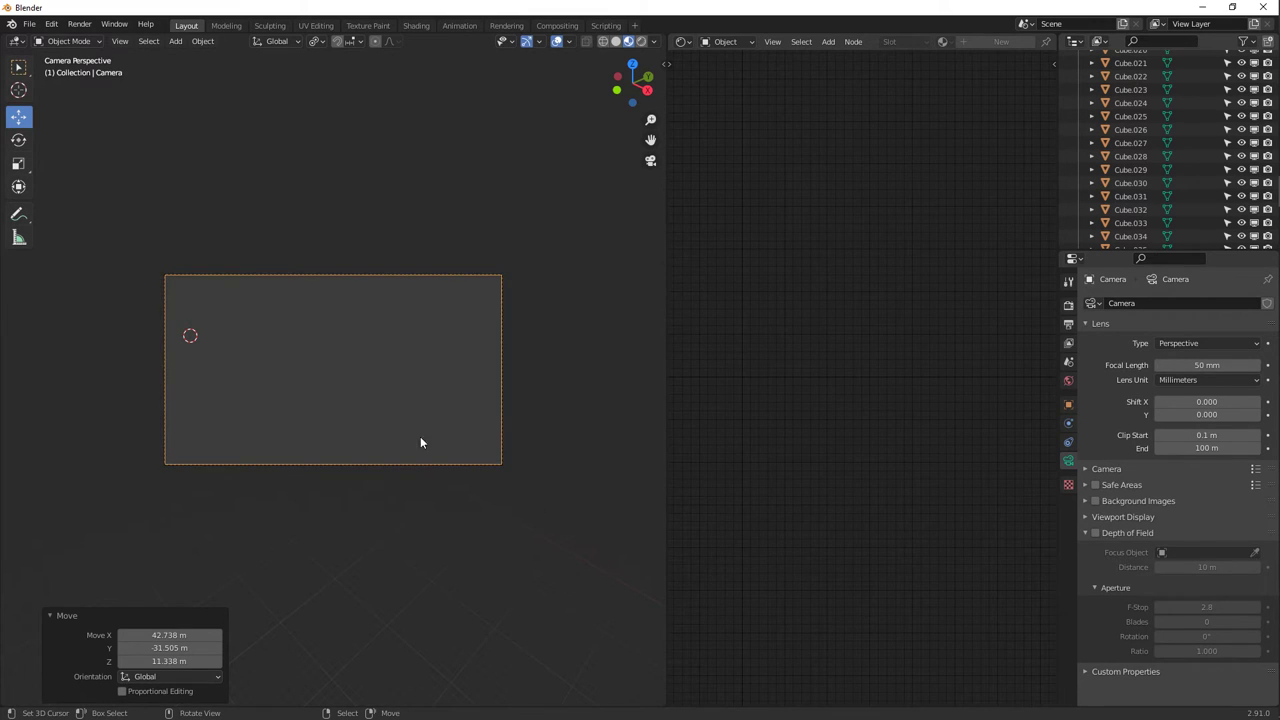
left_click(1220, 448)
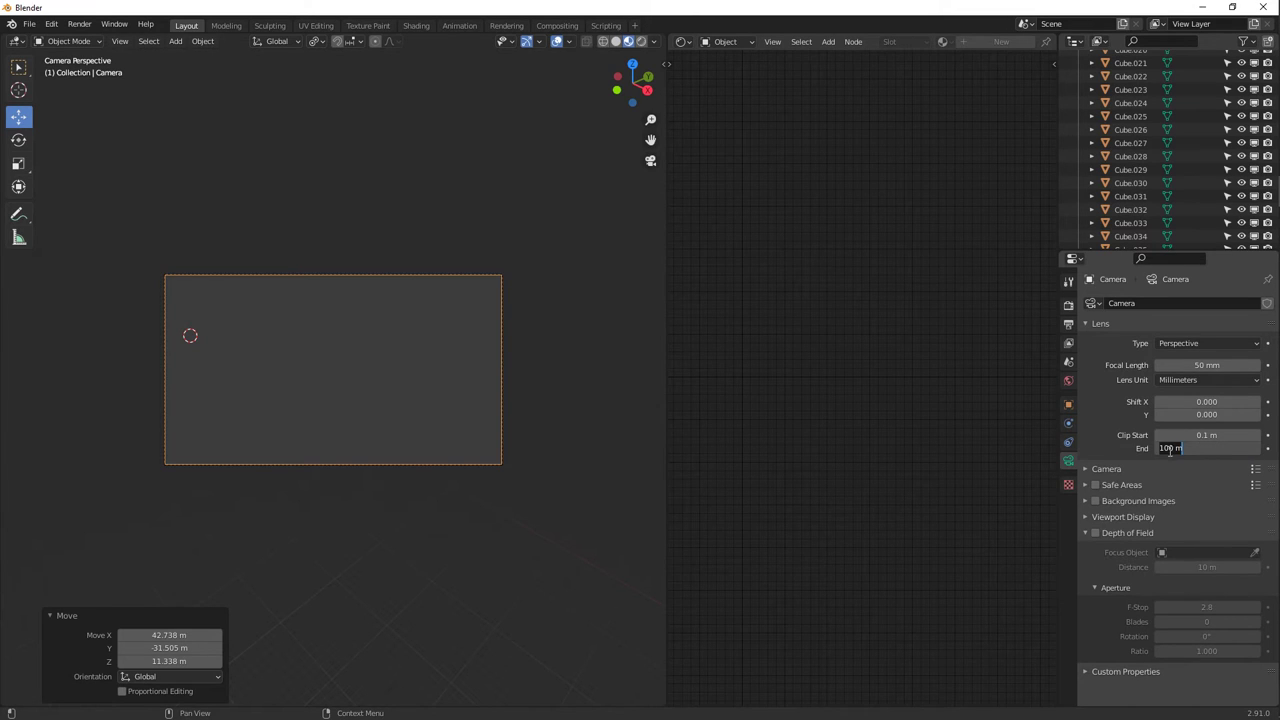
key("Return")
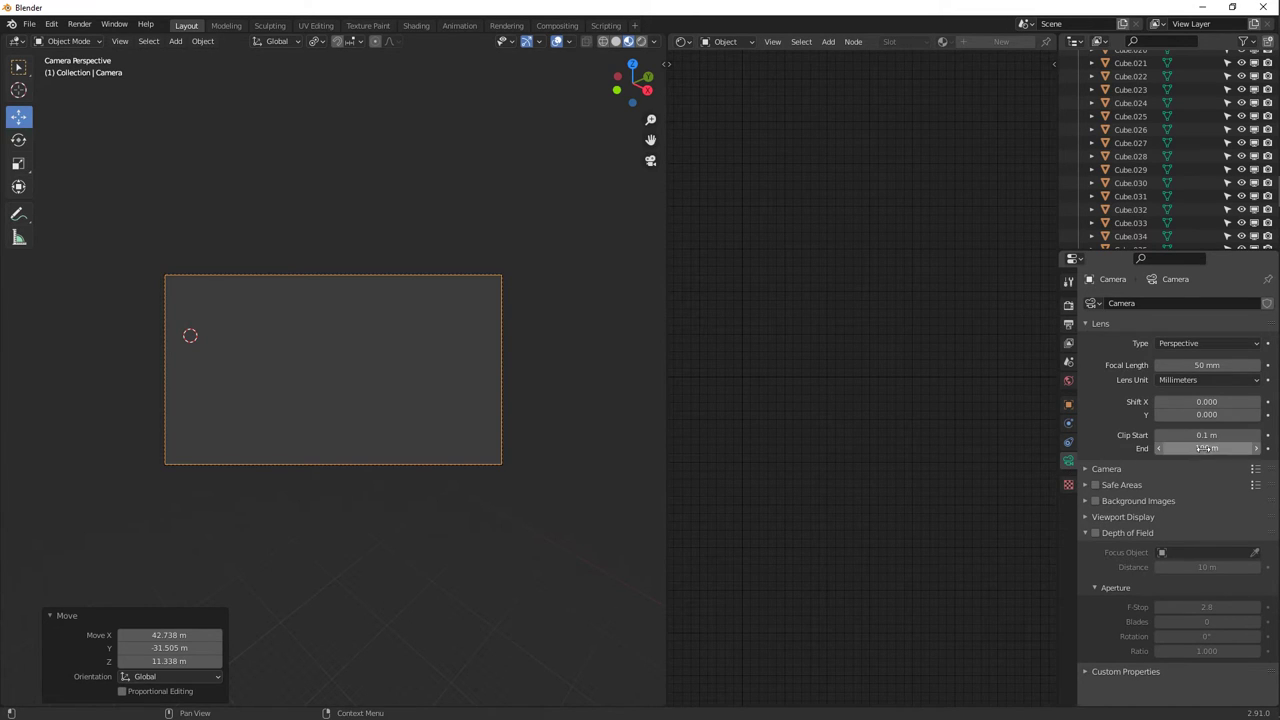
left_click(1170, 448)
double_click(1170, 448)
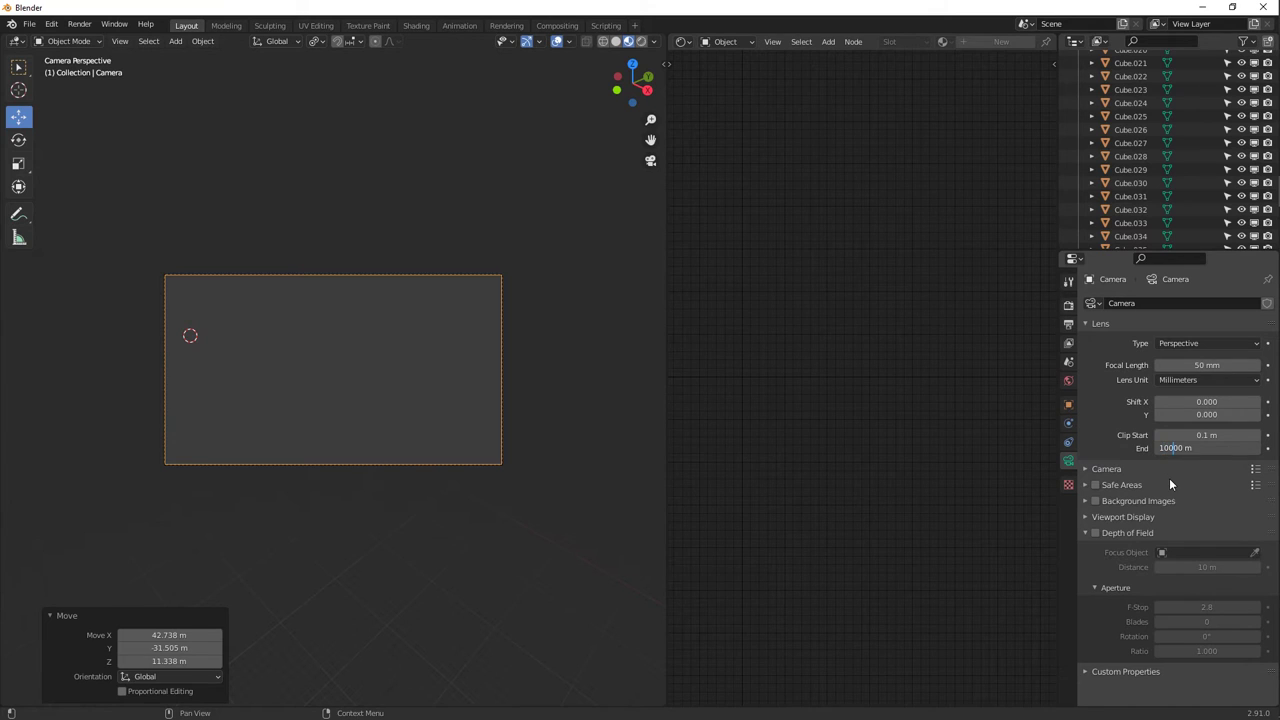
type("10000")
key("Return")
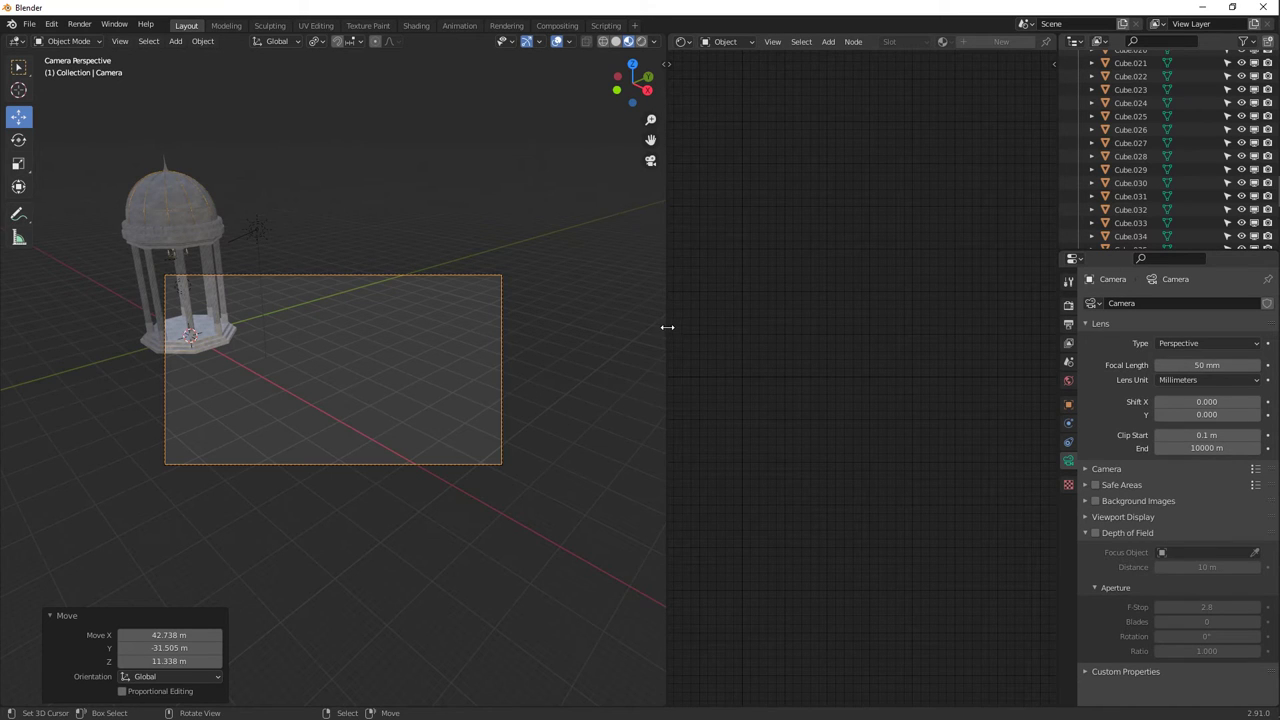
Widen the 3D viewport over the node editor and set the camera's Clip Start to 0.01 m.
left_click_drag(667, 327, 985, 326)
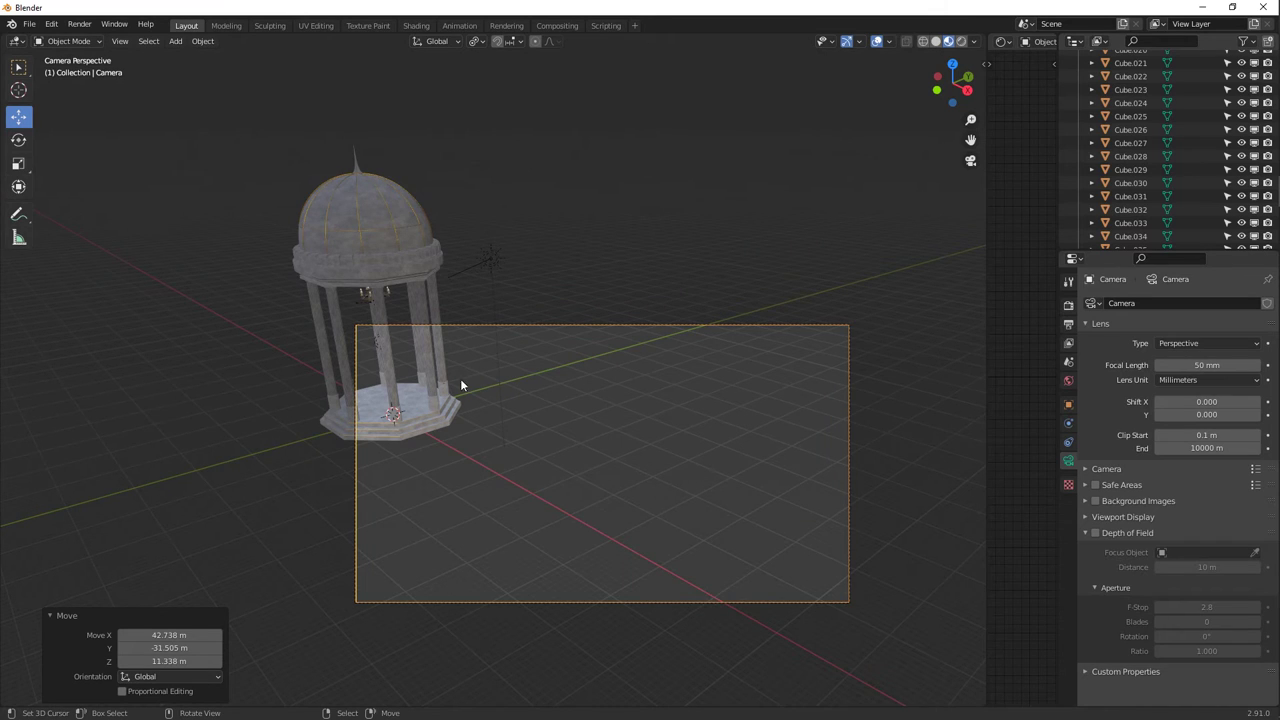
left_click(606, 325)
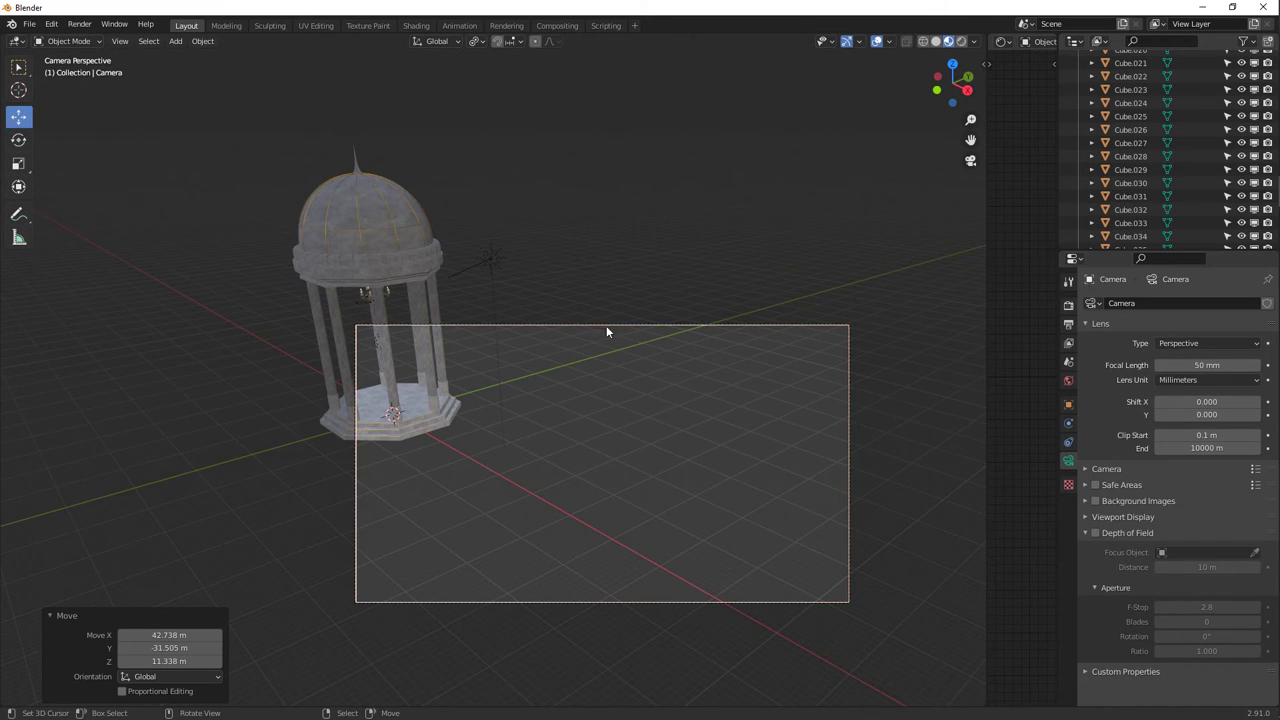
left_click(606, 325)
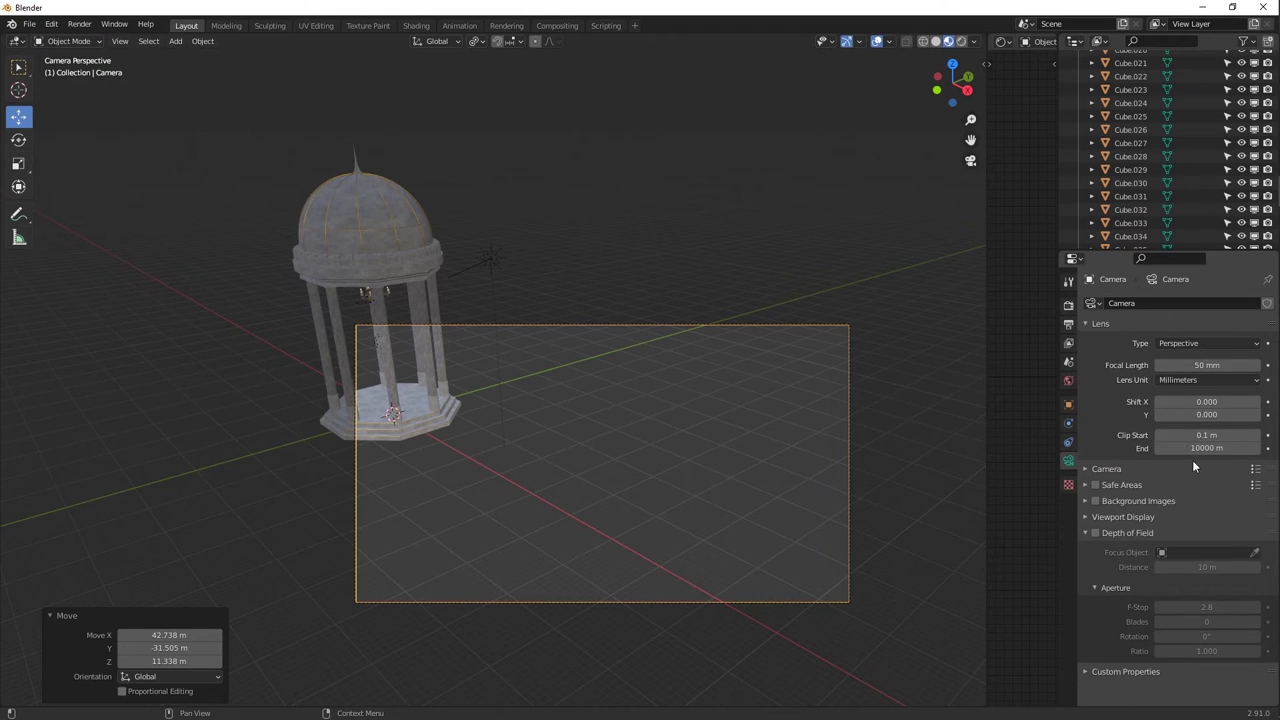
left_click(1172, 436)
key("Return")
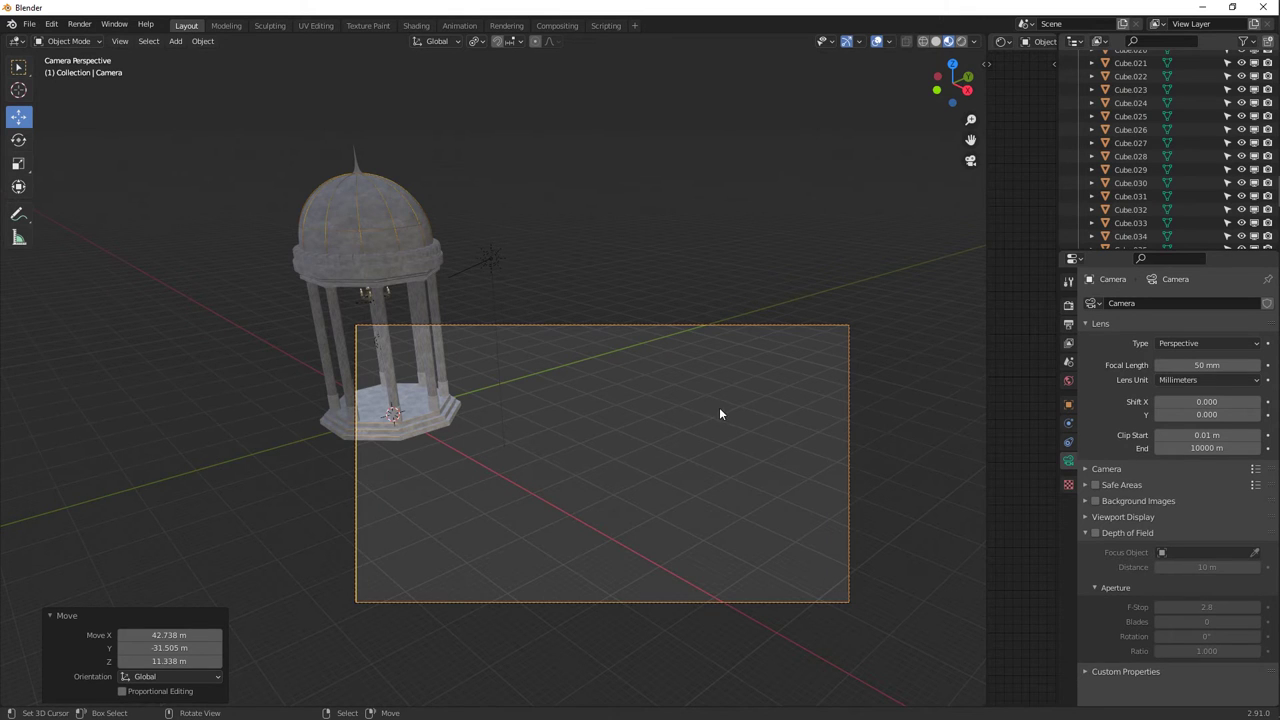
Rotate the camera freely by about 12° and 15.5°, level it by about 3.4°, and shift it slightly so the pavilion sits inside the frame.
key("r")
key("r")
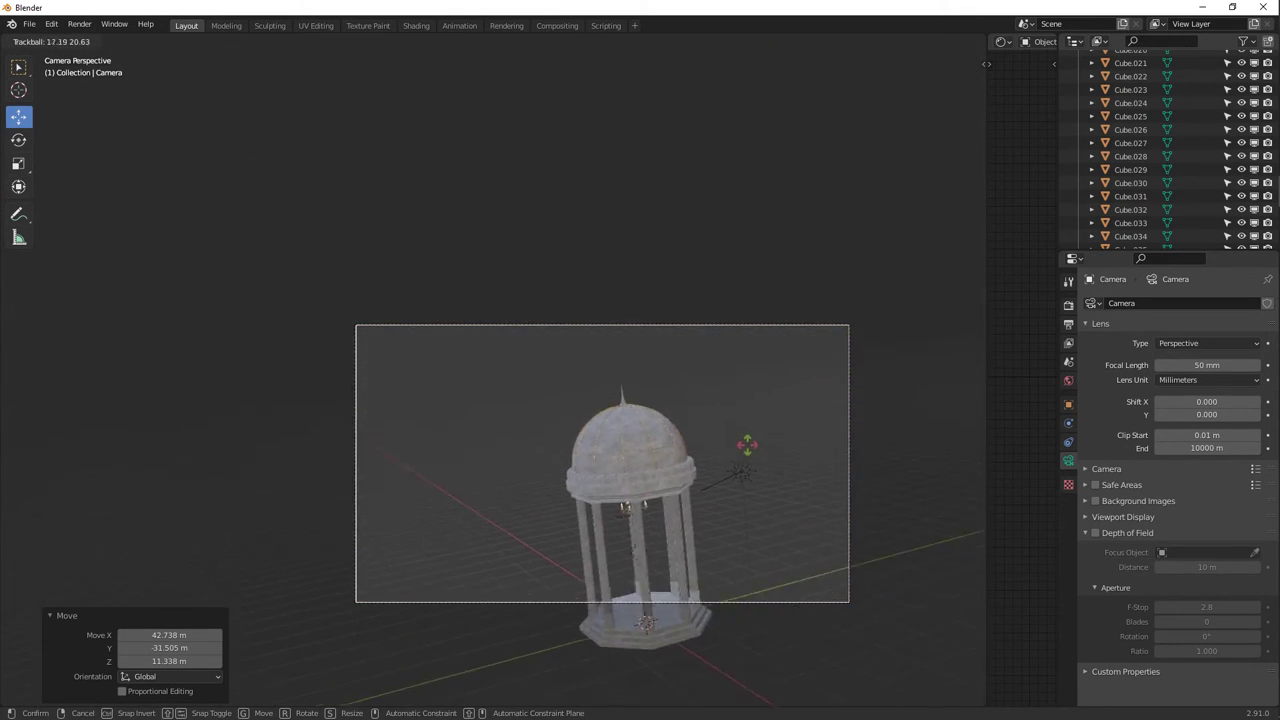
left_click(741, 440)
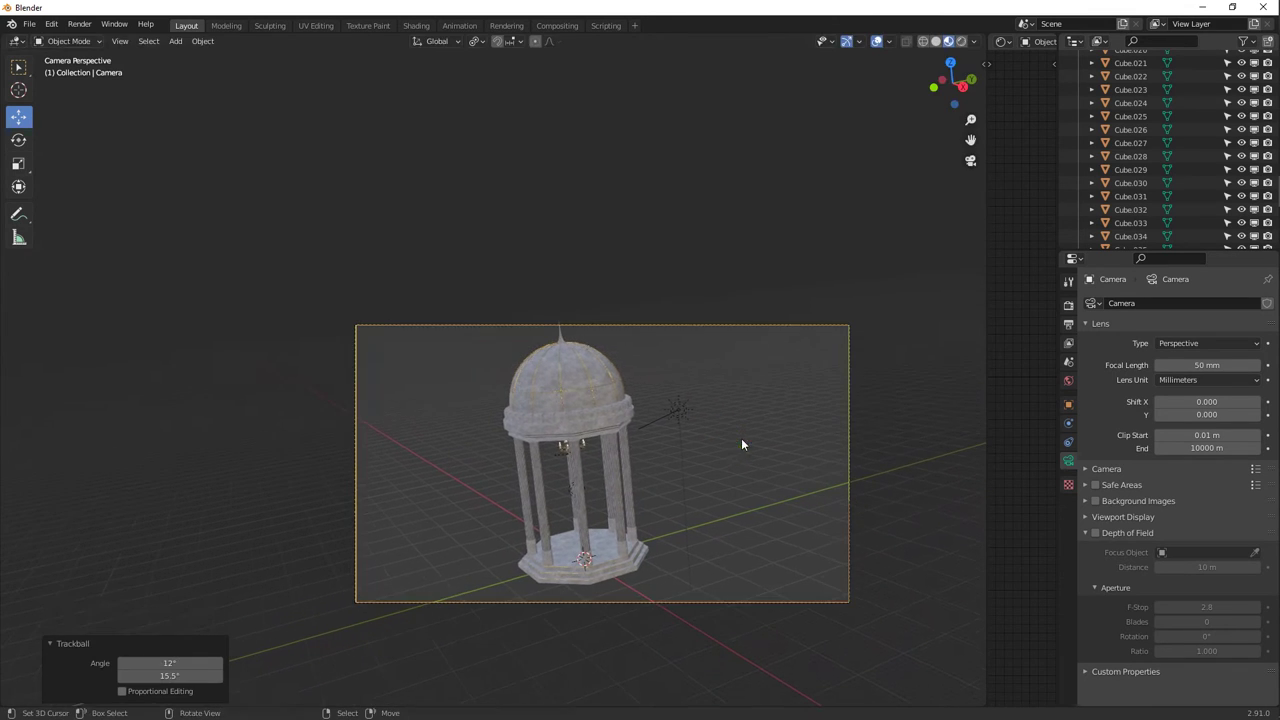
key("r")
left_click(821, 474)
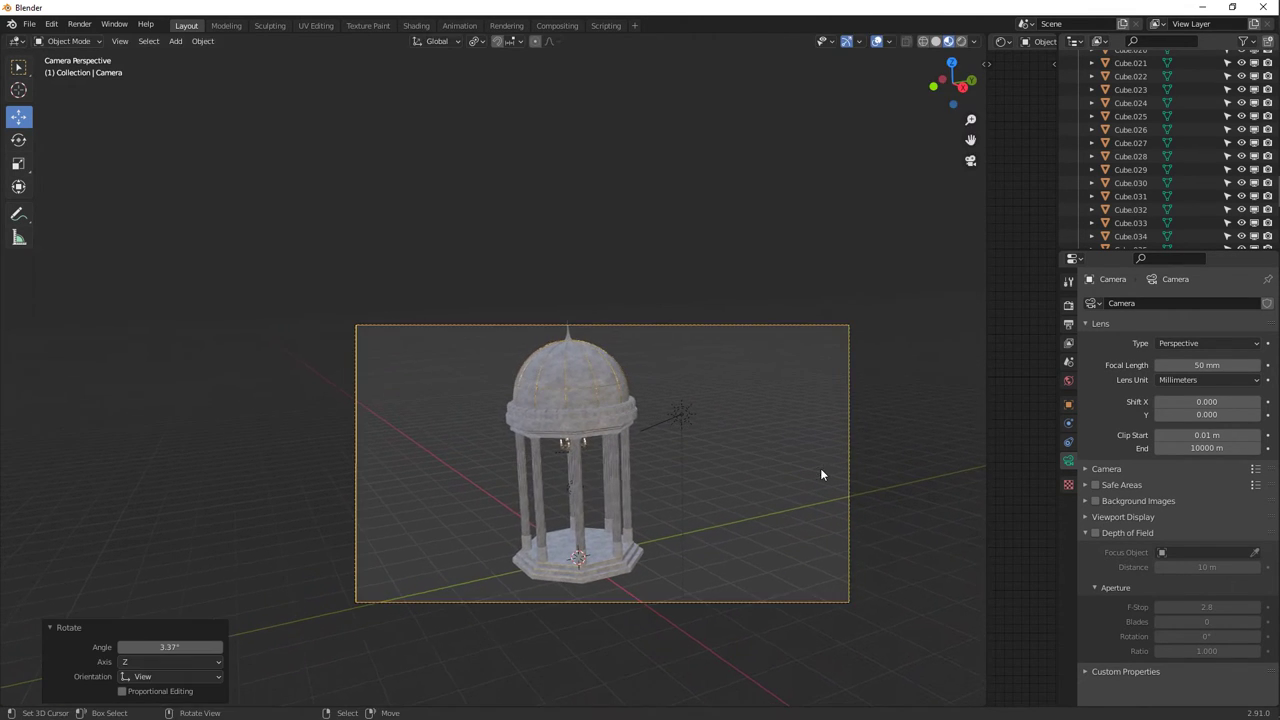
key("g")
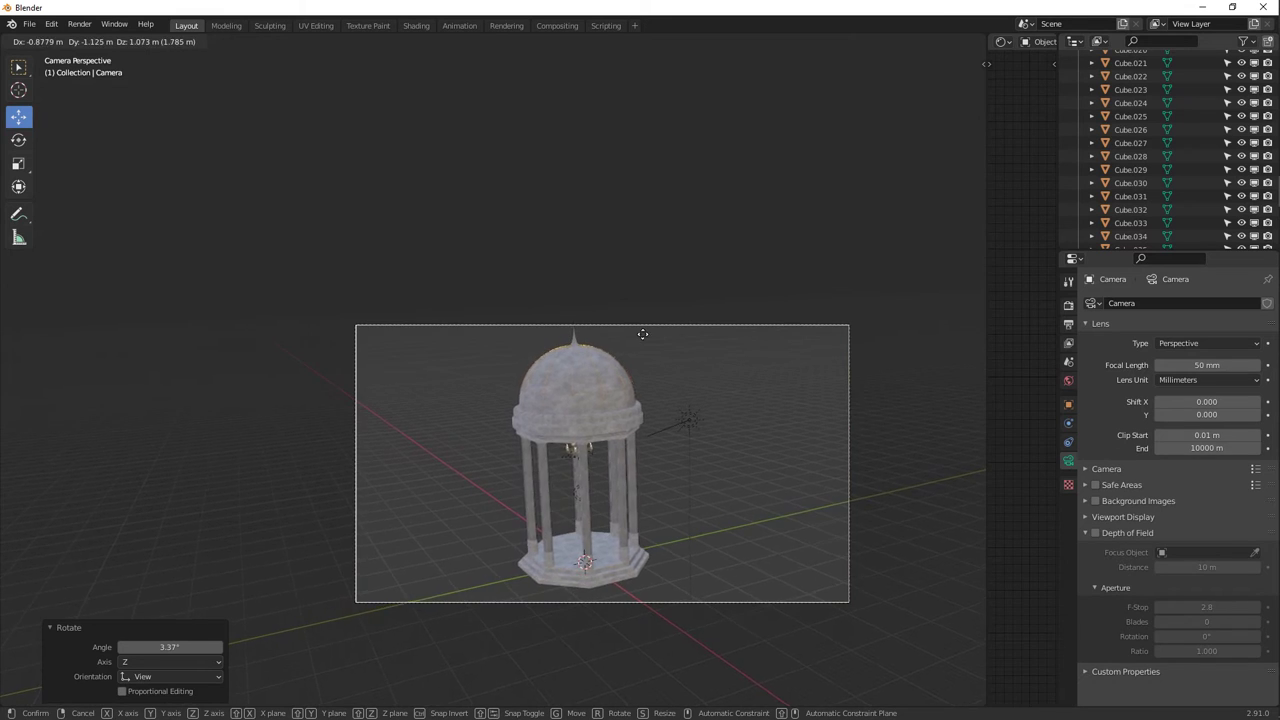
left_click(624, 240)
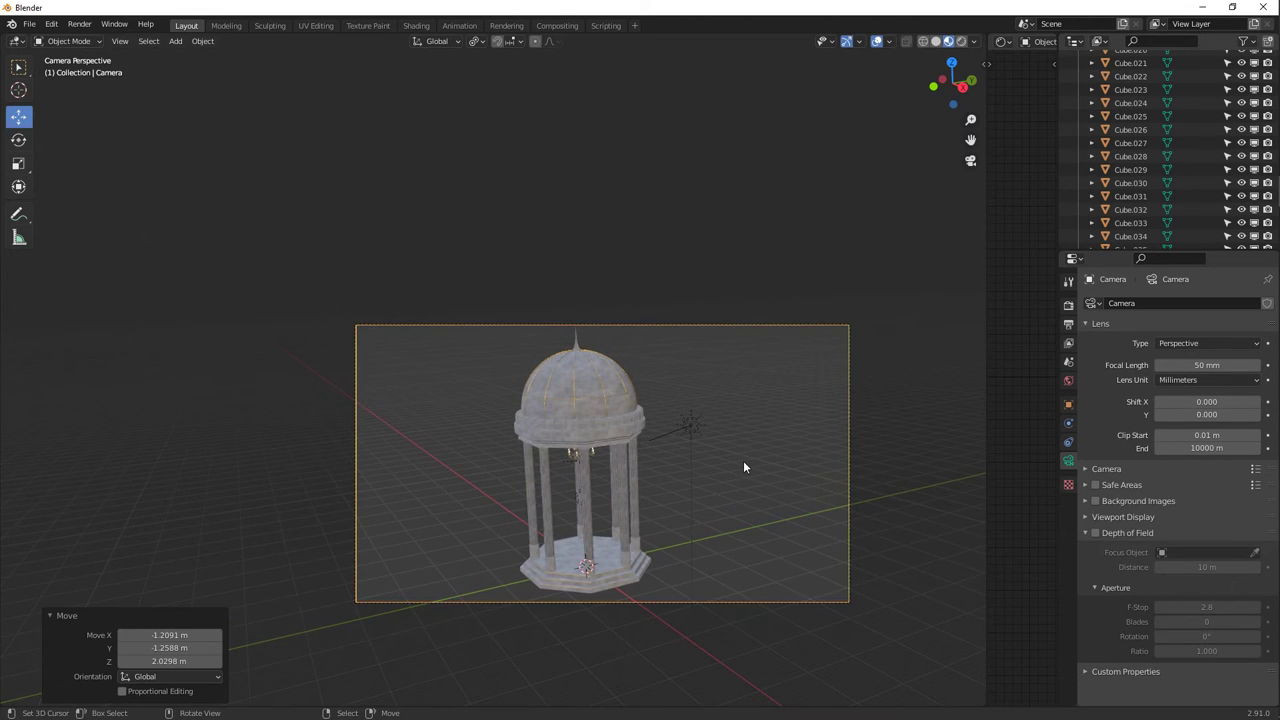
Move the camera back along its local Z axis by about 8.2 m, plus about 25.4 m more, to leave space around the pavilion.
key("g")
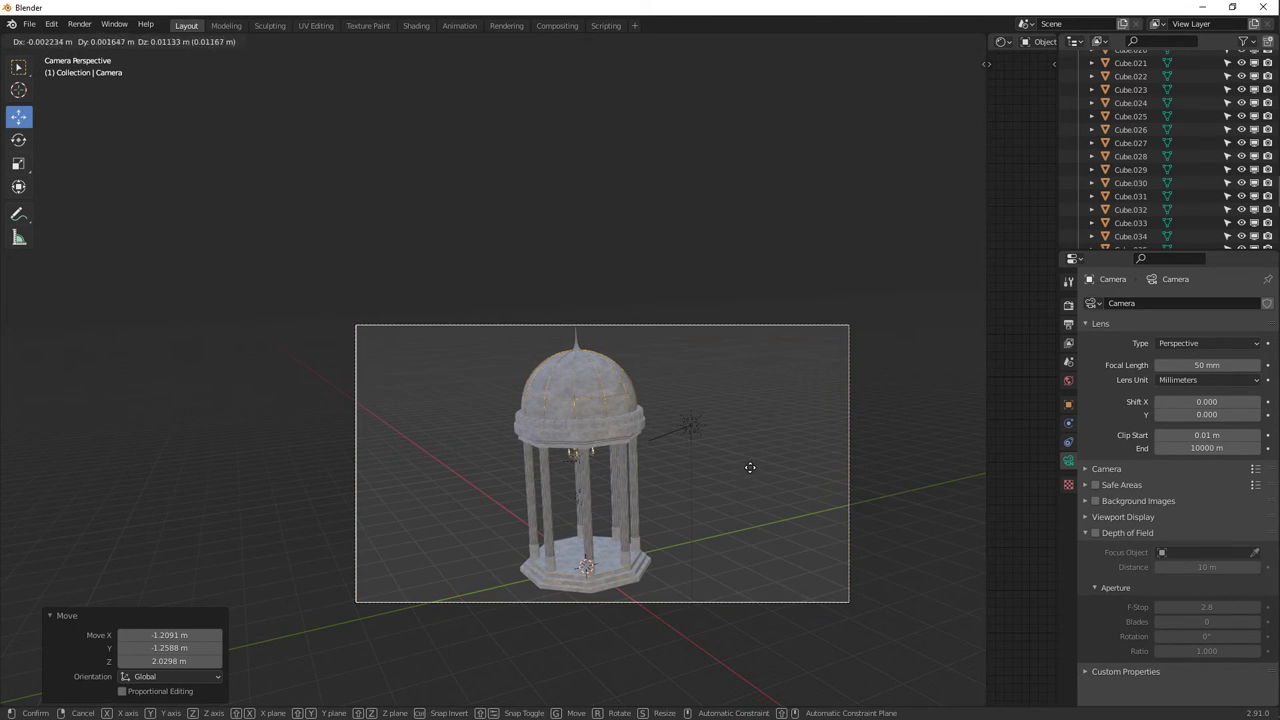
key("z")
key("z")
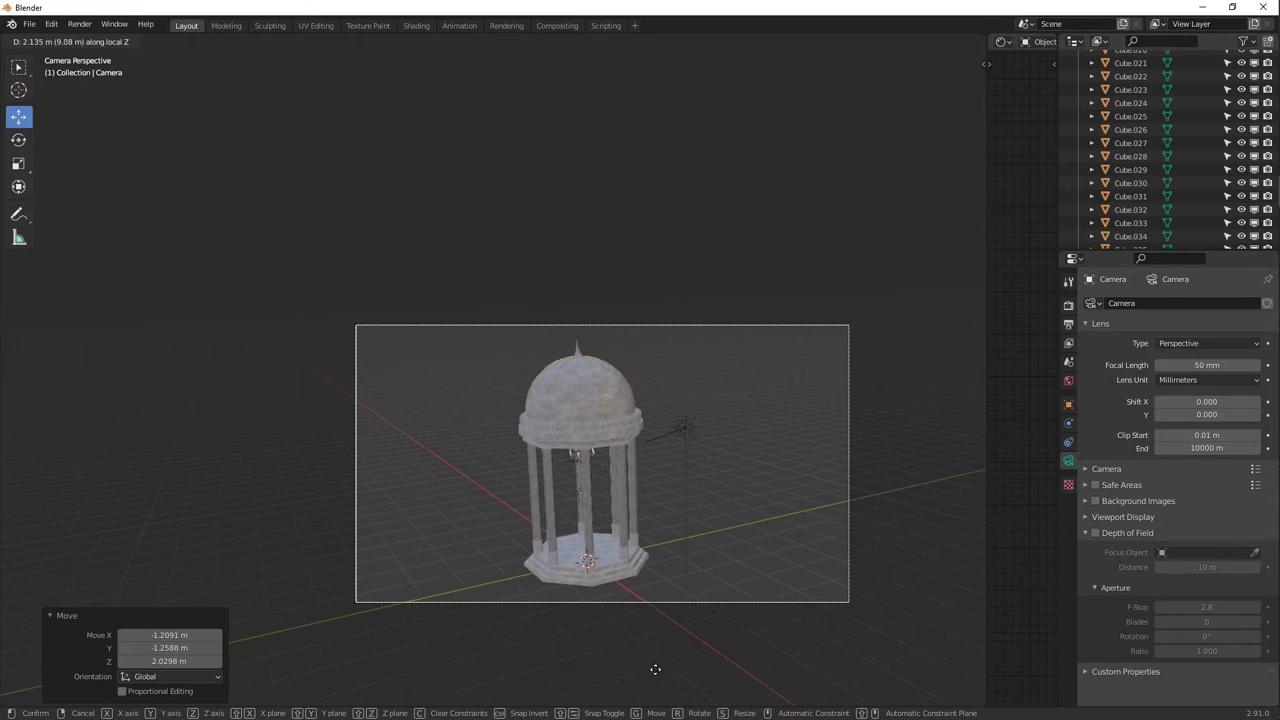
left_click(704, 588)
key("g")
key("z")
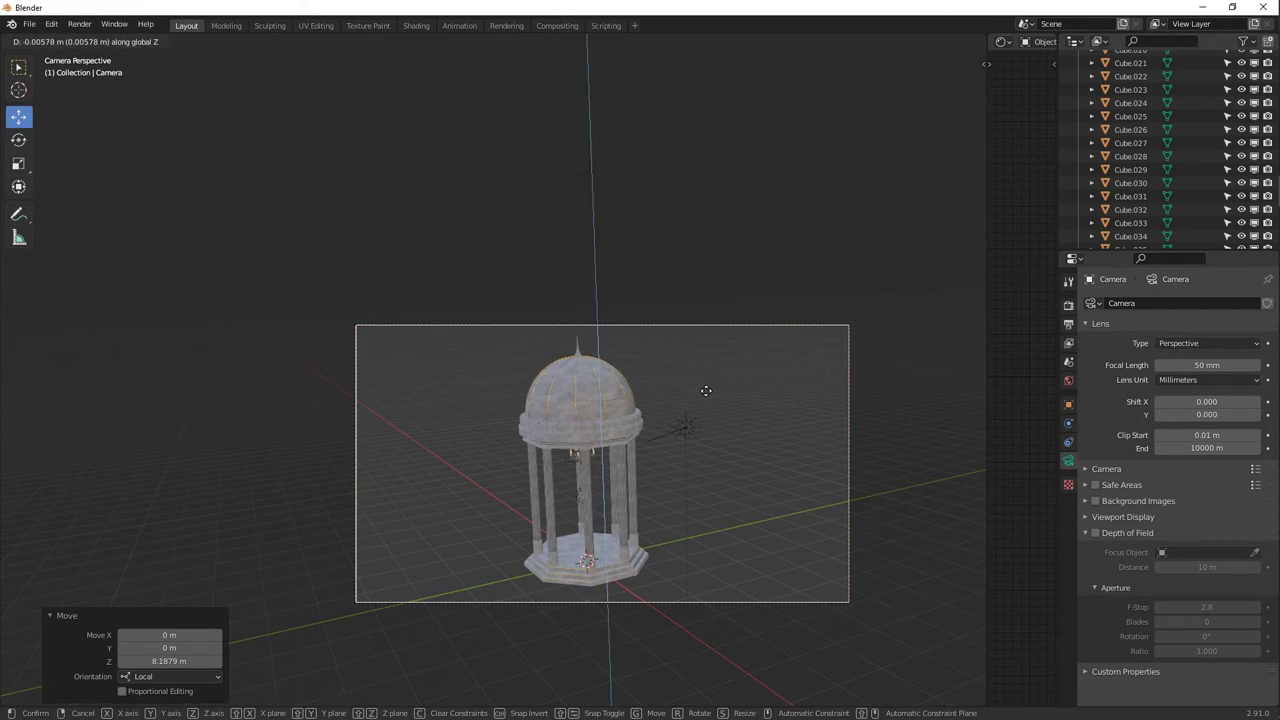
key("z")
left_click(734, 596)
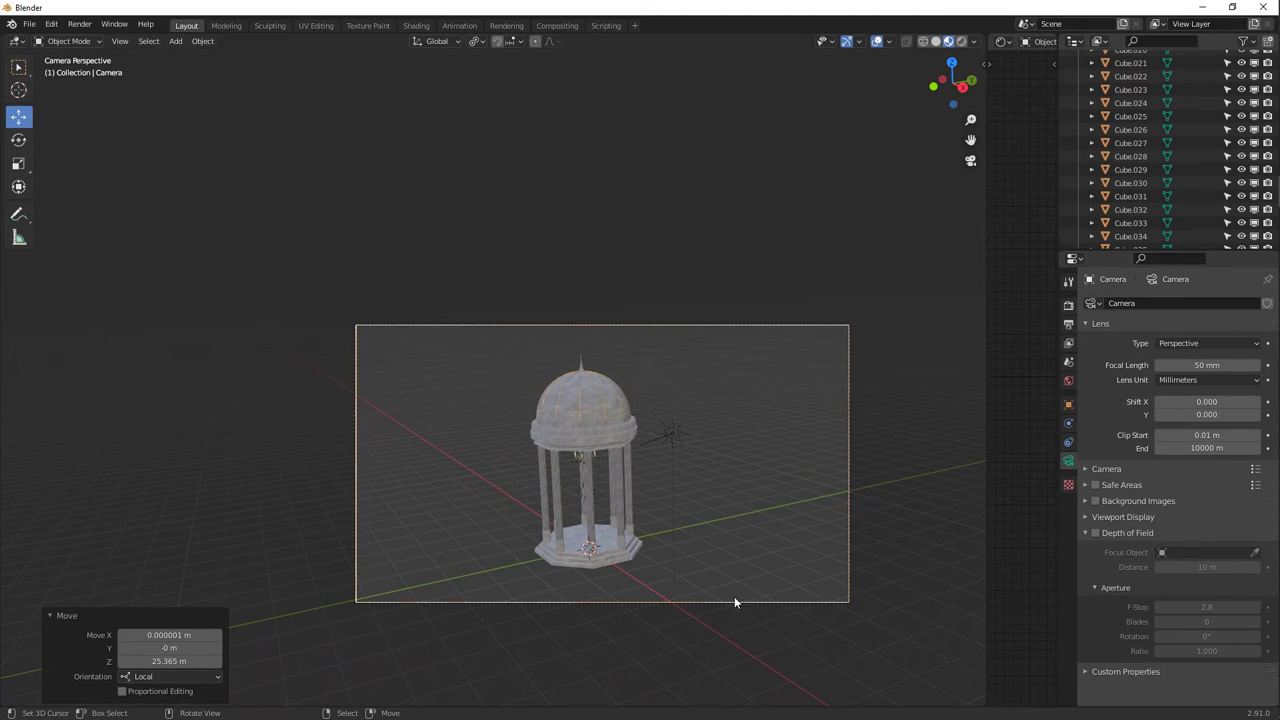
Rotate the camera freely by about 0.23° and set its focal length to 85 mm.
key("r")
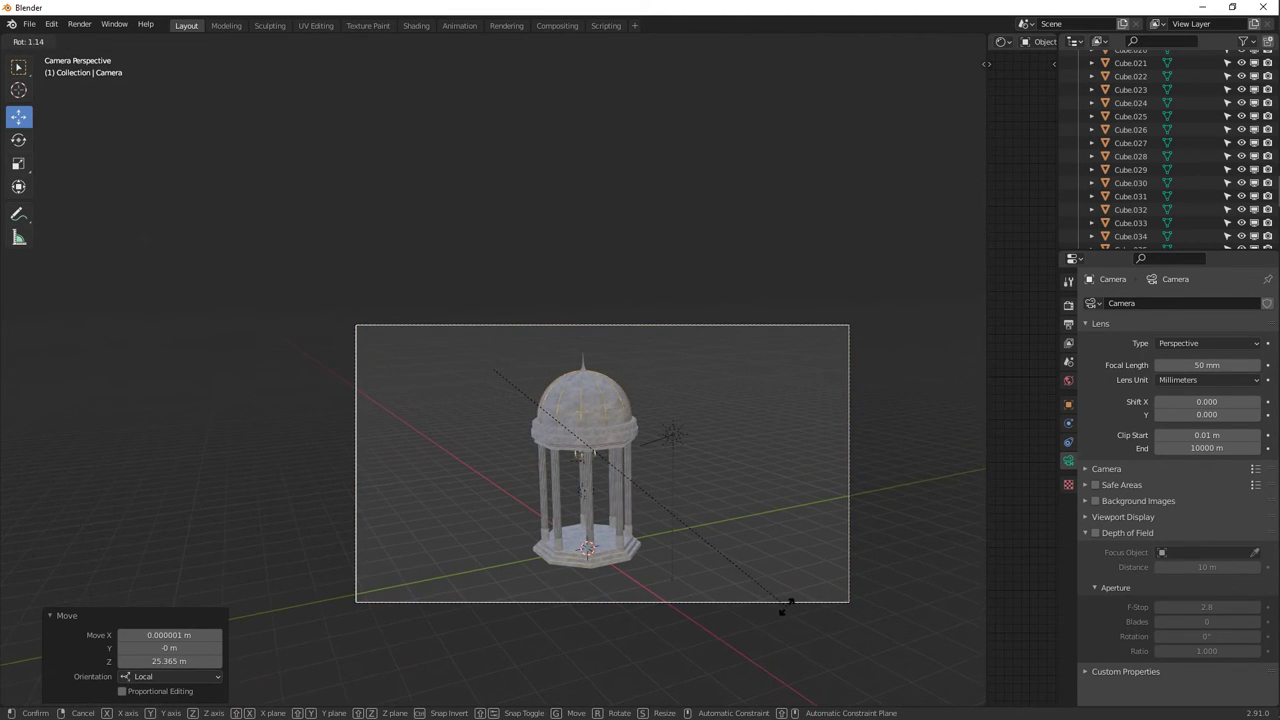
left_click(788, 605)
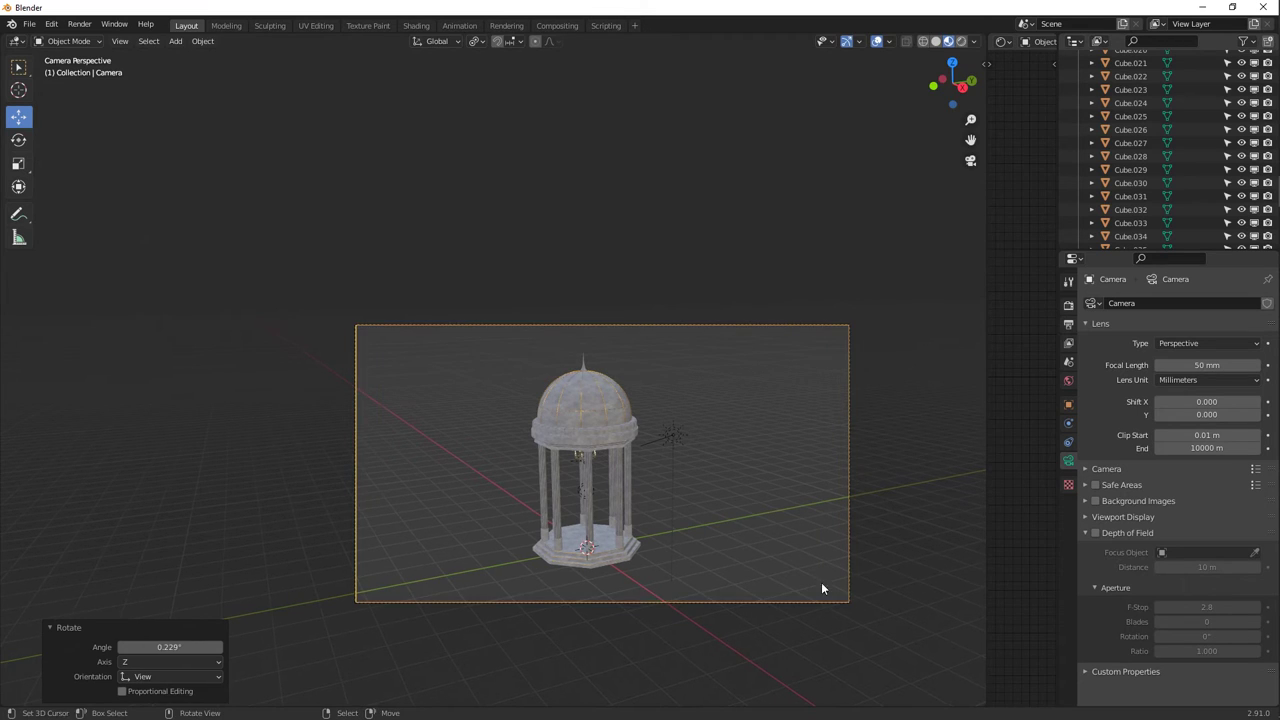
left_click_drag(1183, 365, 1187, 364)
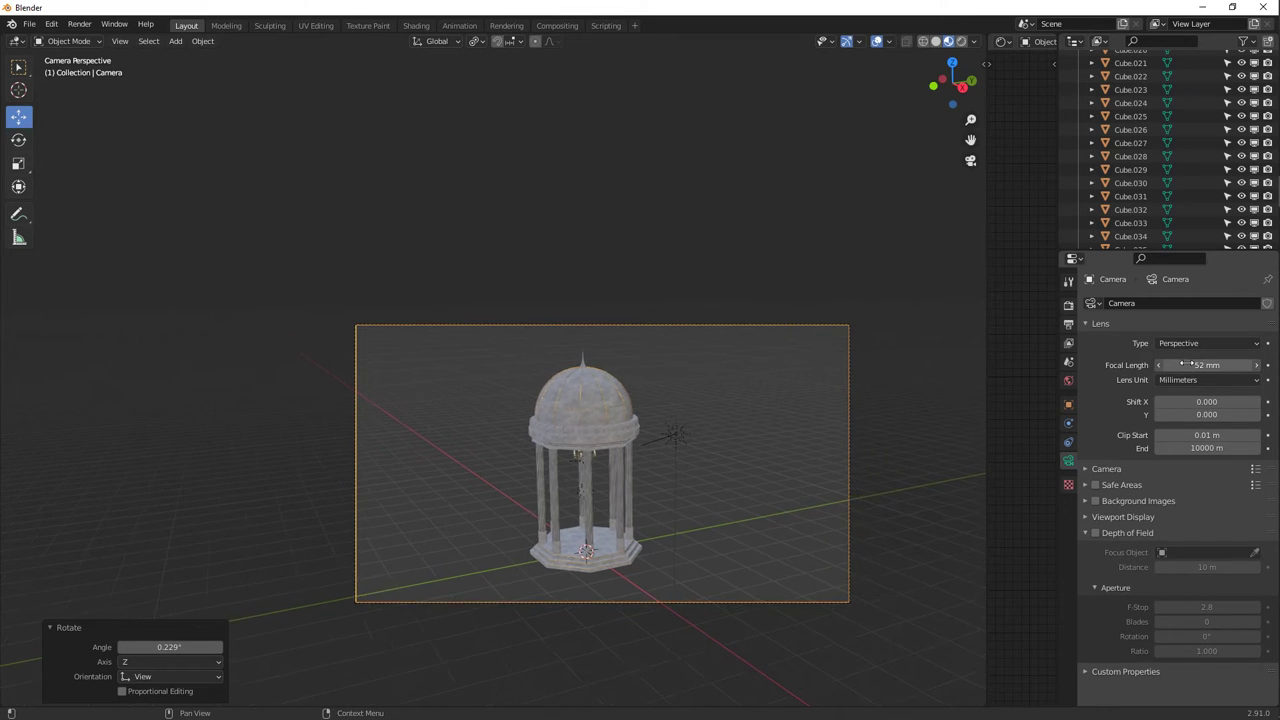
left_click(1187, 363)
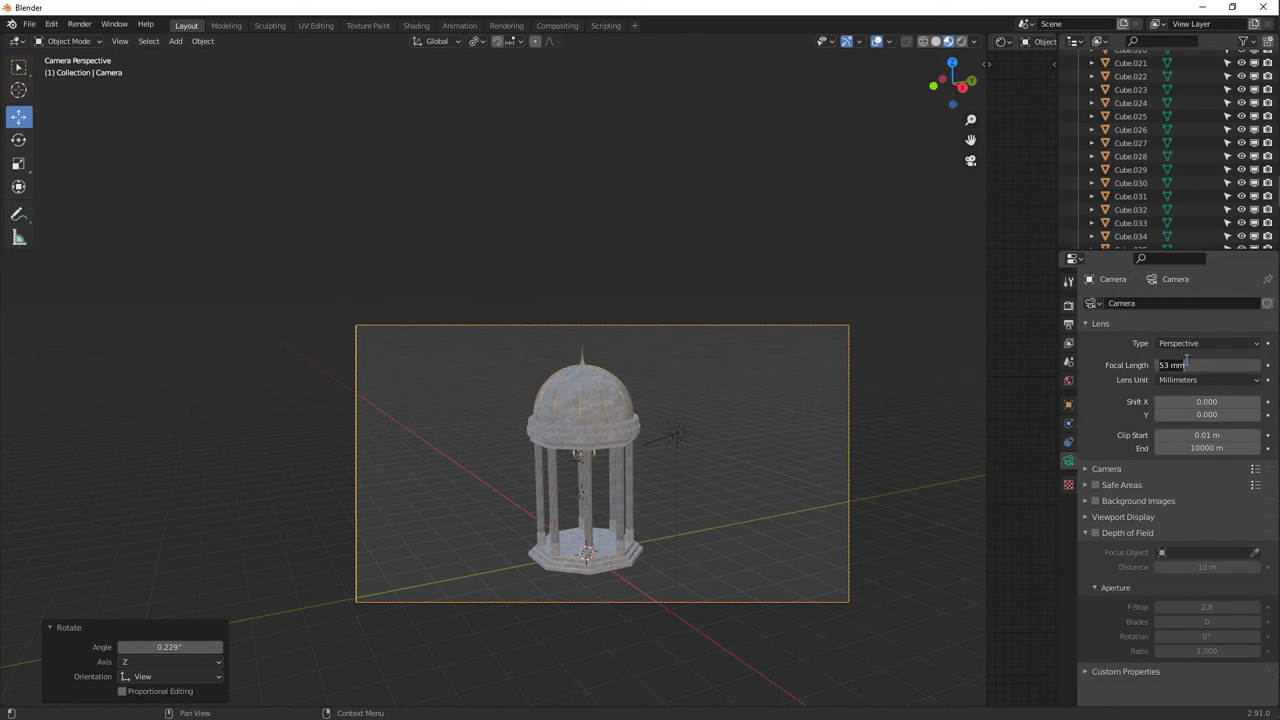
type("85")
key("Return")
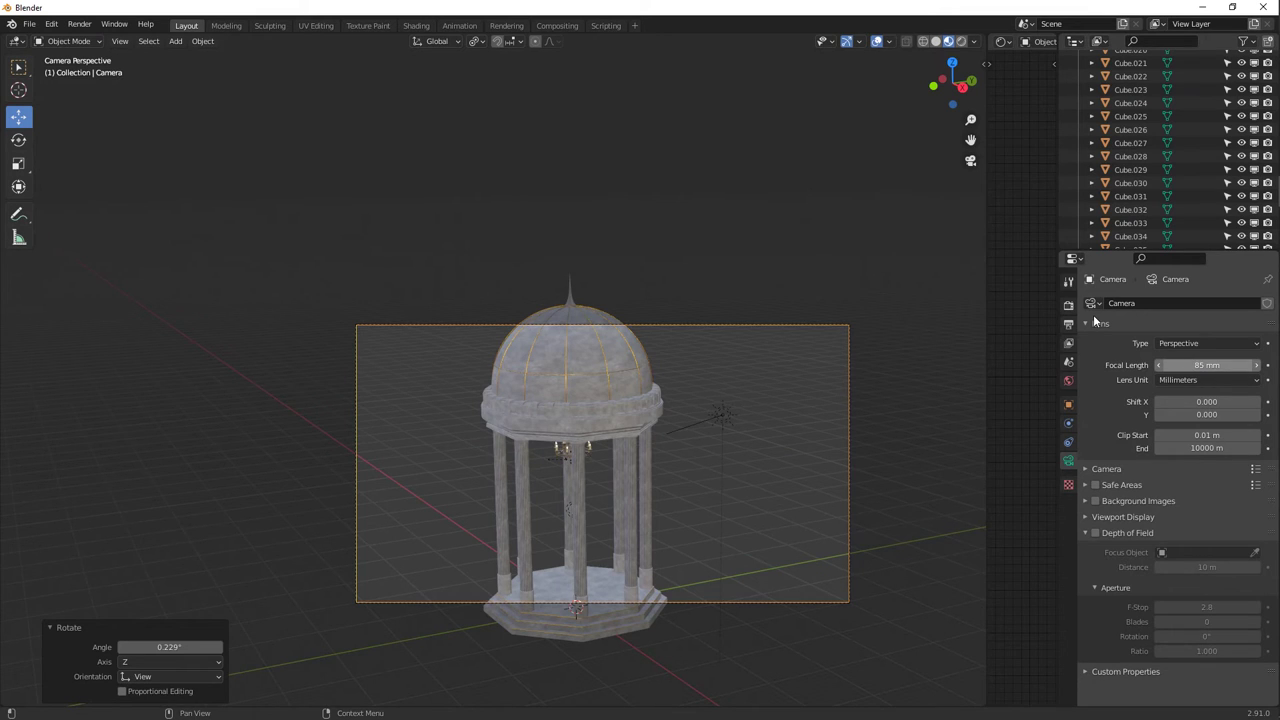
Set the render resolution to 2000 px by 3000 px for a portrait frame.
left_click(1069, 323)
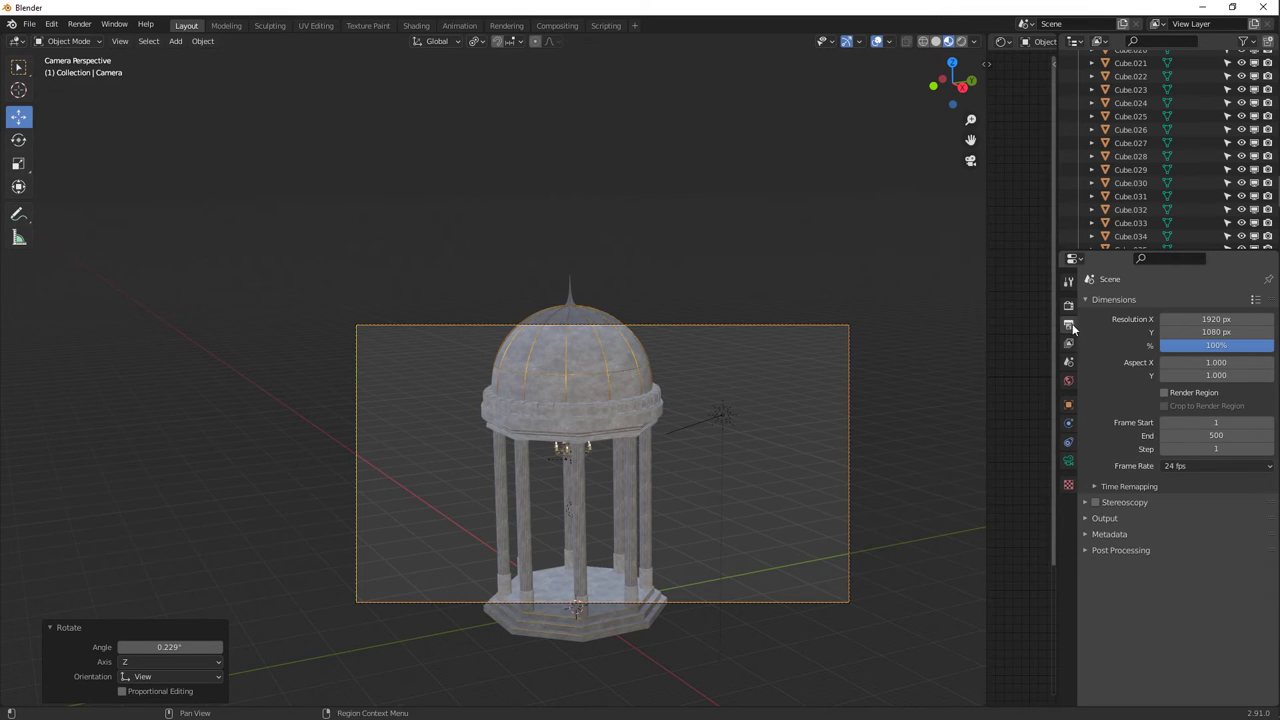
left_click(1212, 319)
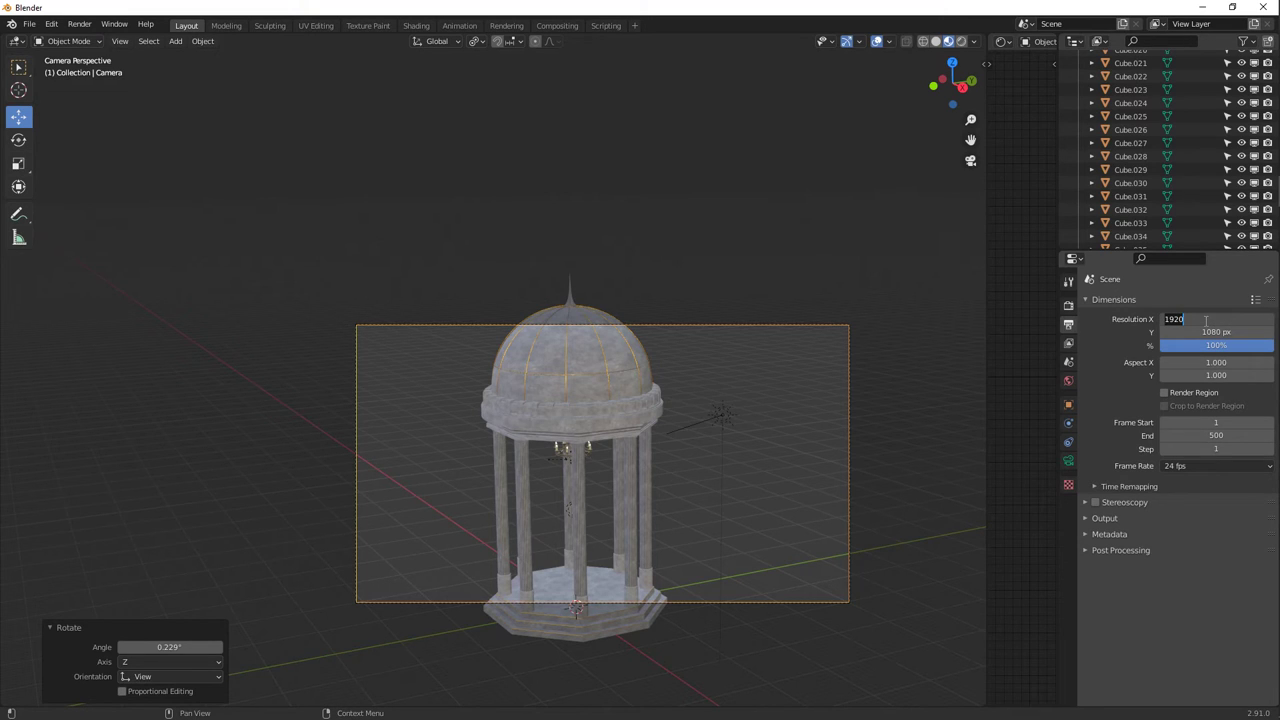
type("20")
key("Tab")
type("3")
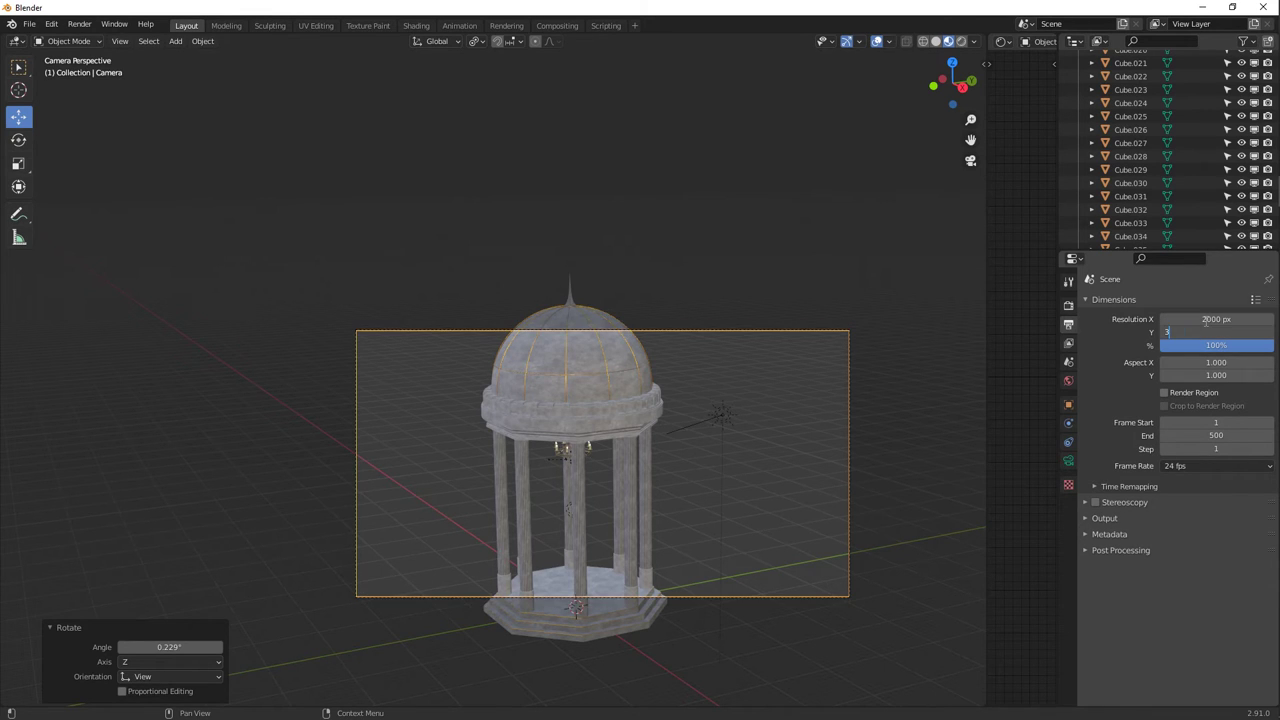
type("000")
key("Return")
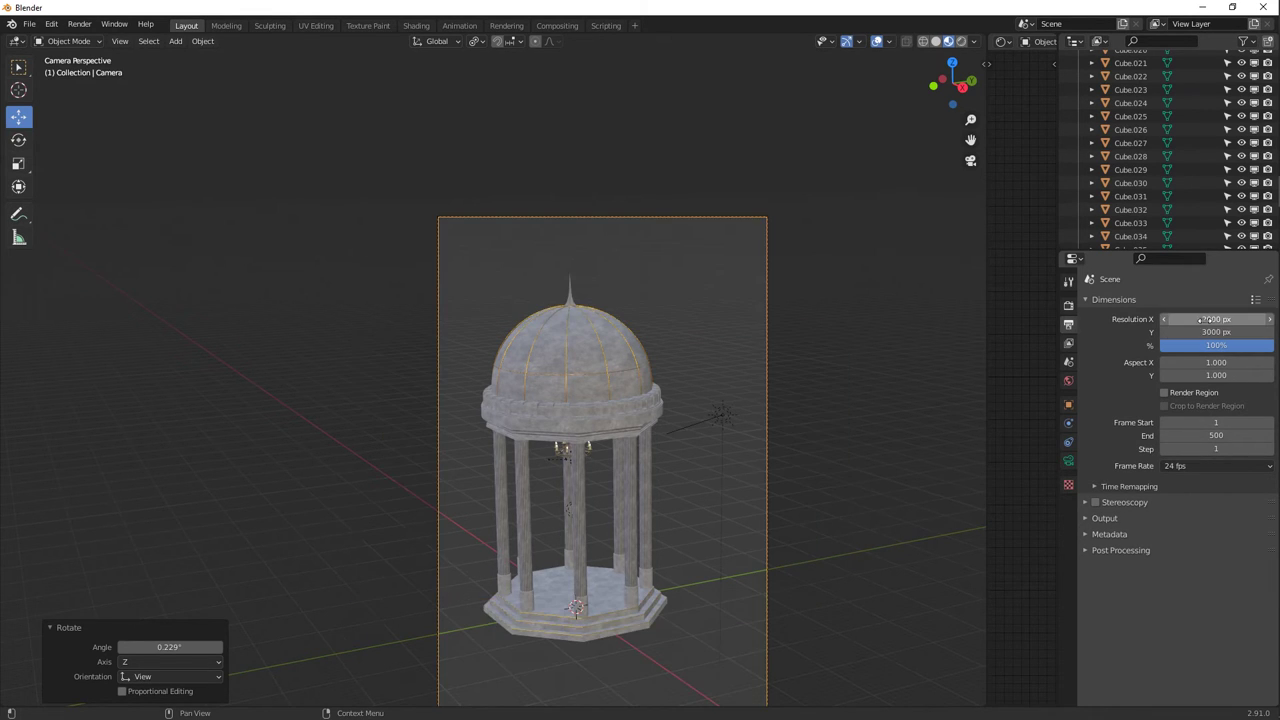
Shift the camera sideways to centre the pavilion in the portrait frame, and rotate it by about 0.66°.
scroll(647, 416, "up", 3)
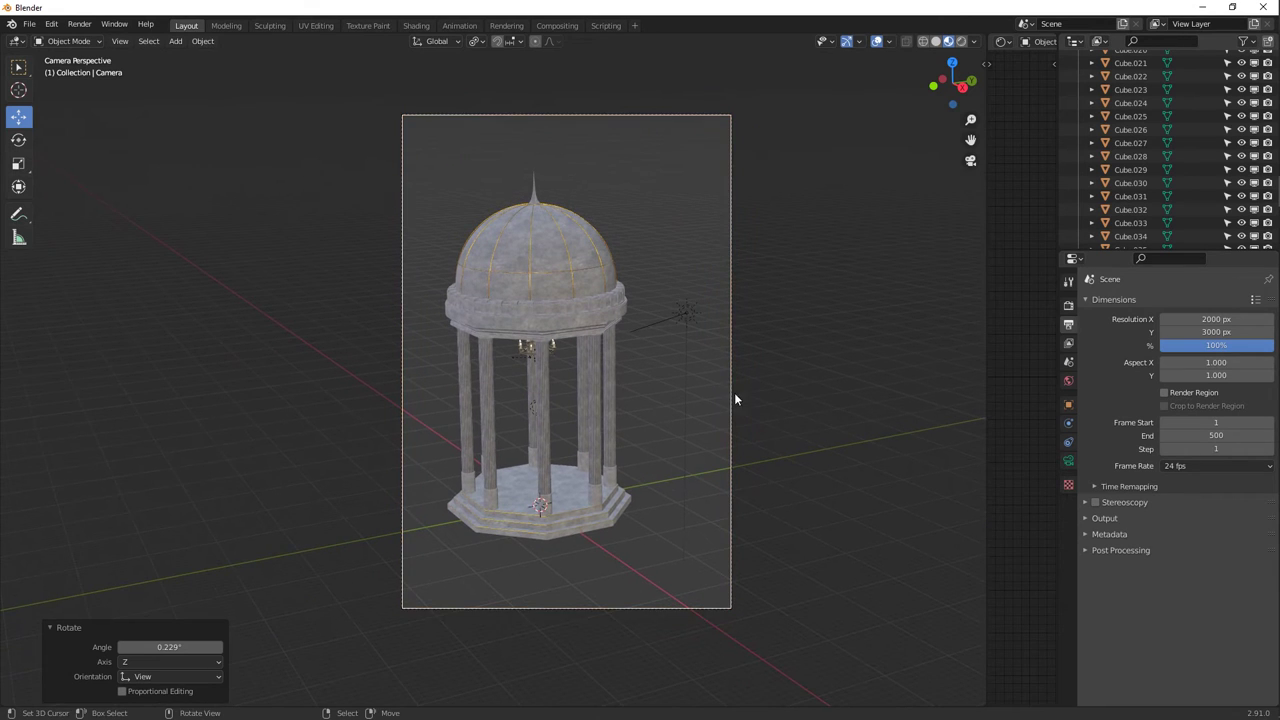
key("g")
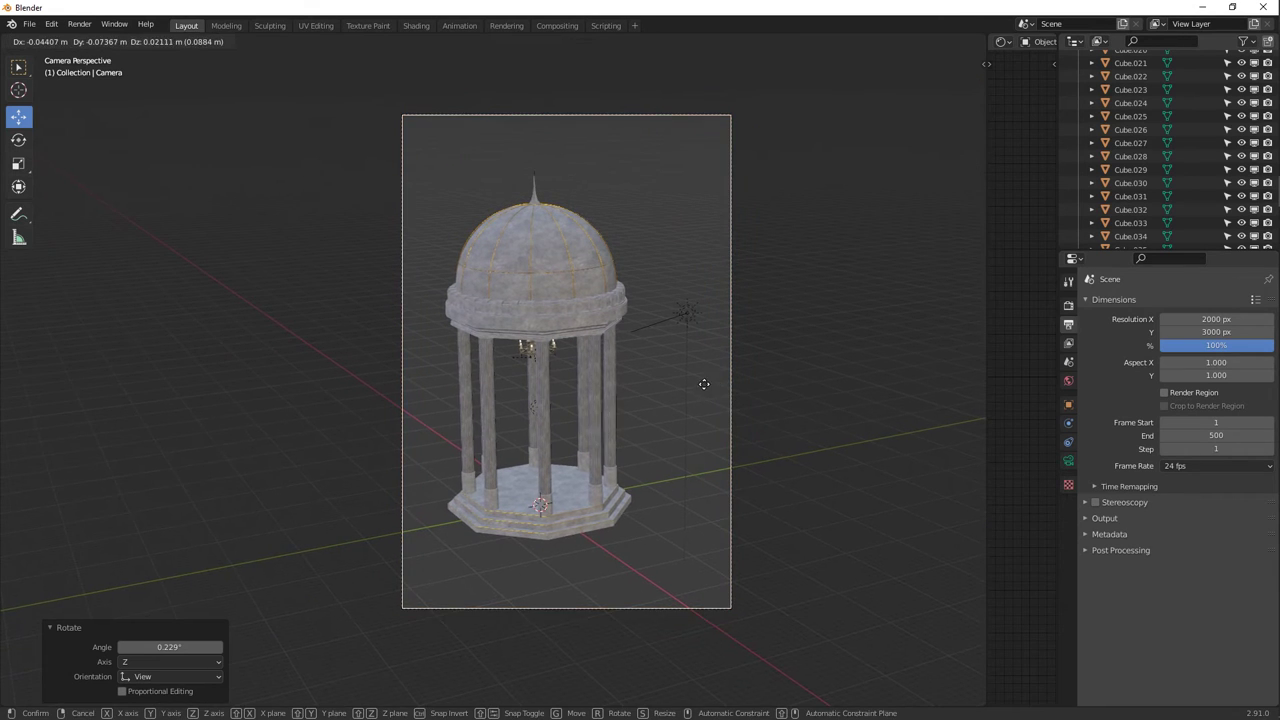
left_click(717, 335)
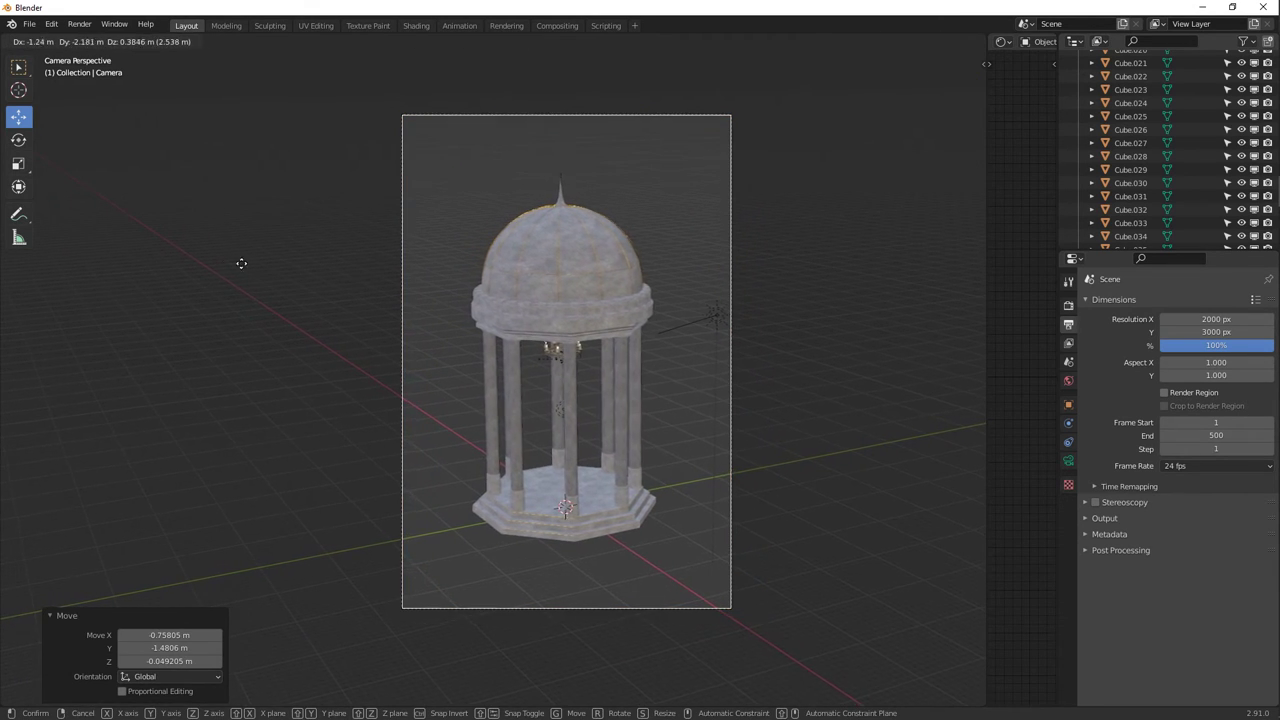
left_click(240, 263)
key("g")
left_click(744, 341)
key("r")
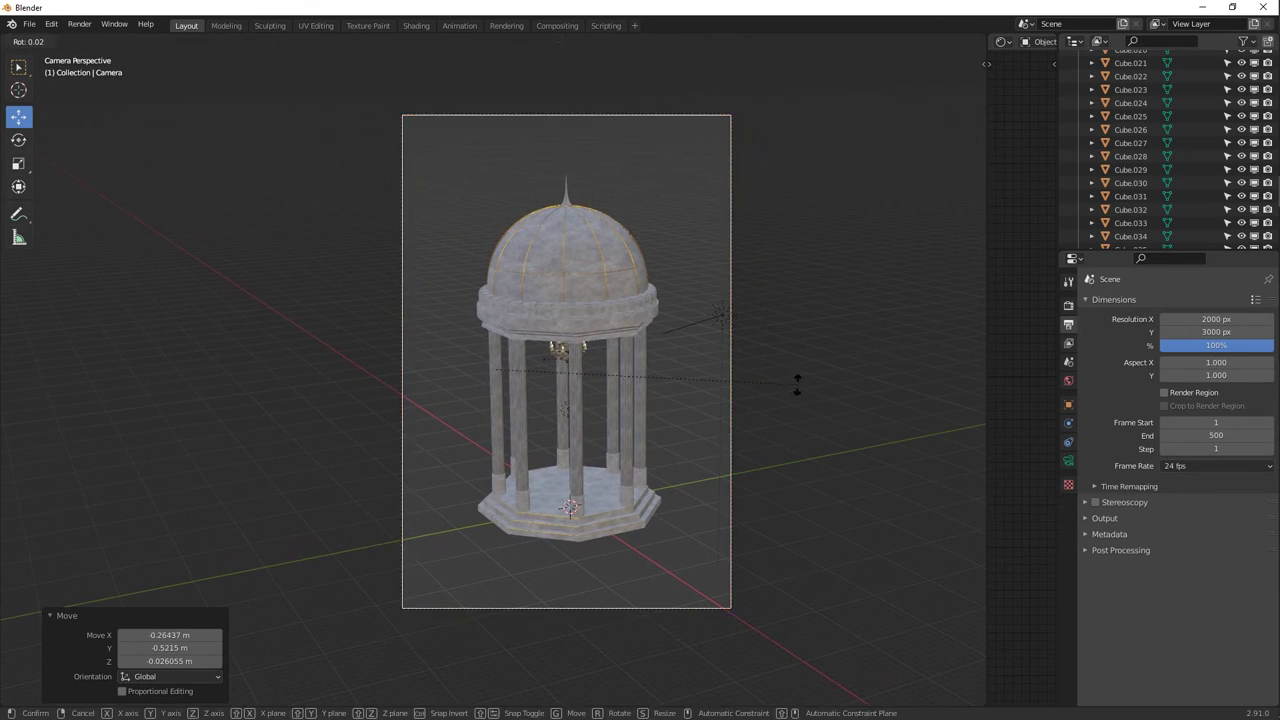
left_click(776, 383)
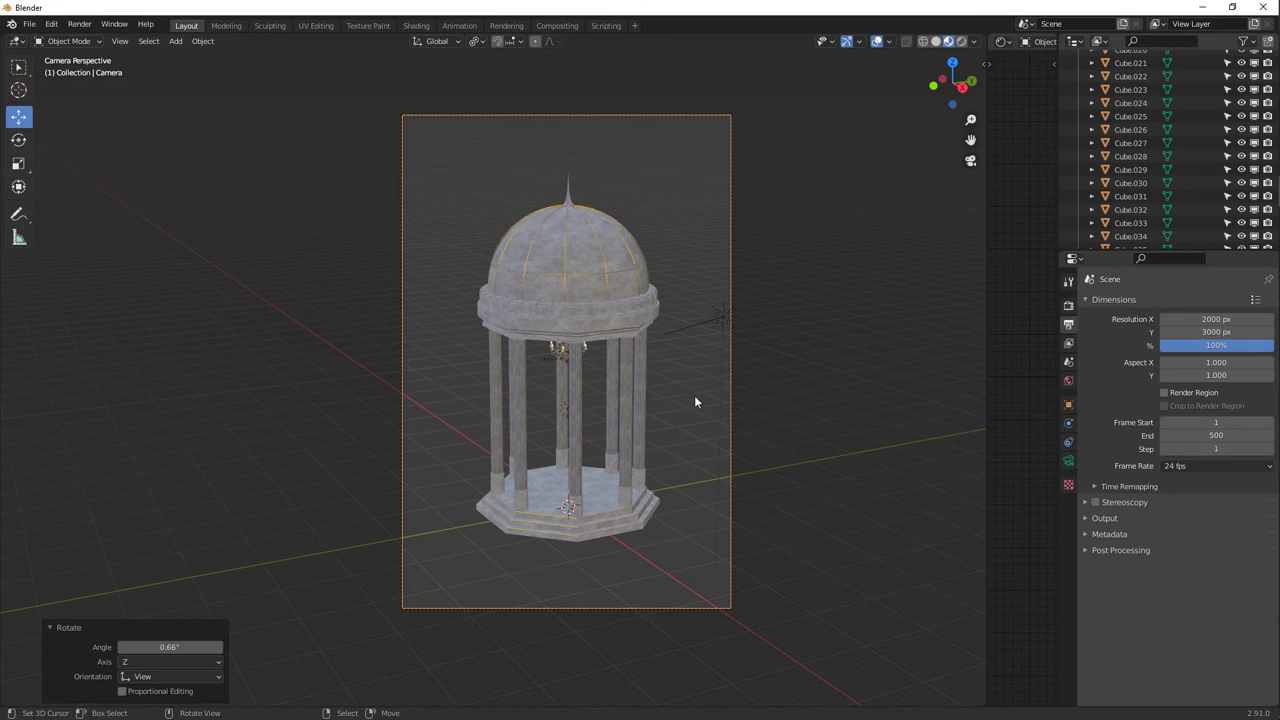
Move the camera closer along its local Z axis by about 4.5 m, 19.7 m and 9.6 m so the pavilion fills the frame.
key("g")
key("z")
key("z")
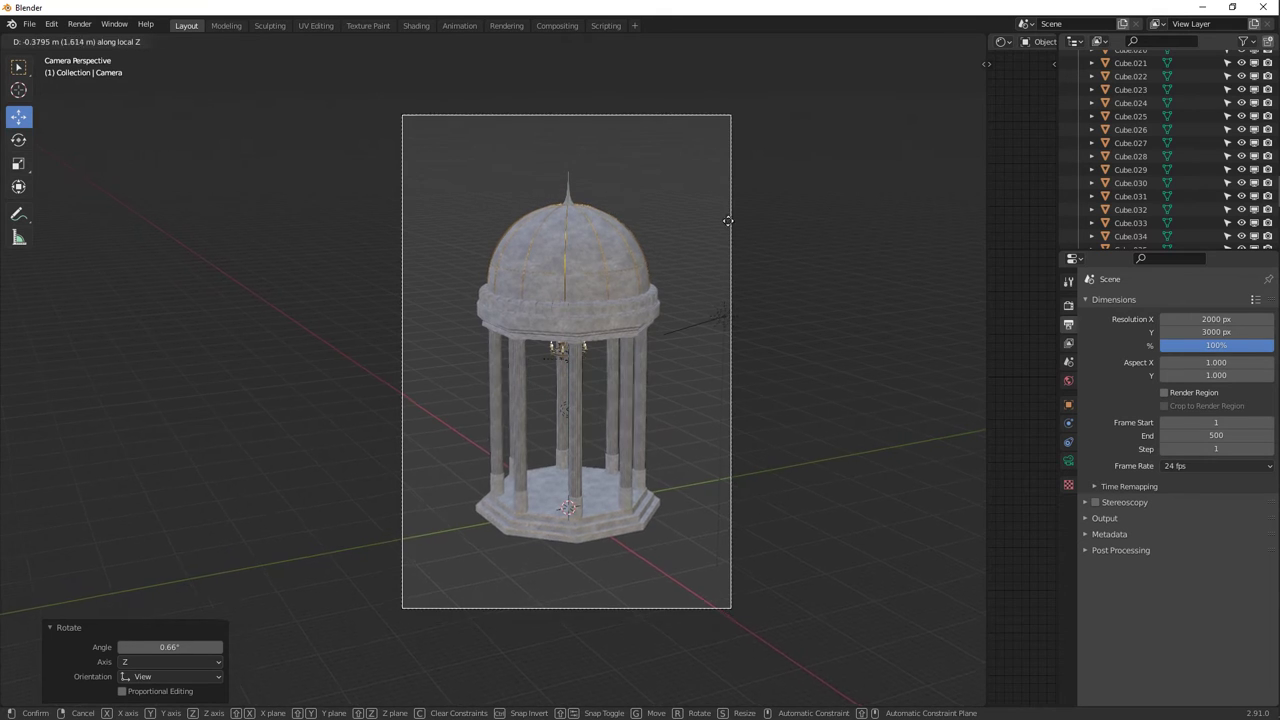
left_click(757, 57)
key("g")
key("z")
key("z")
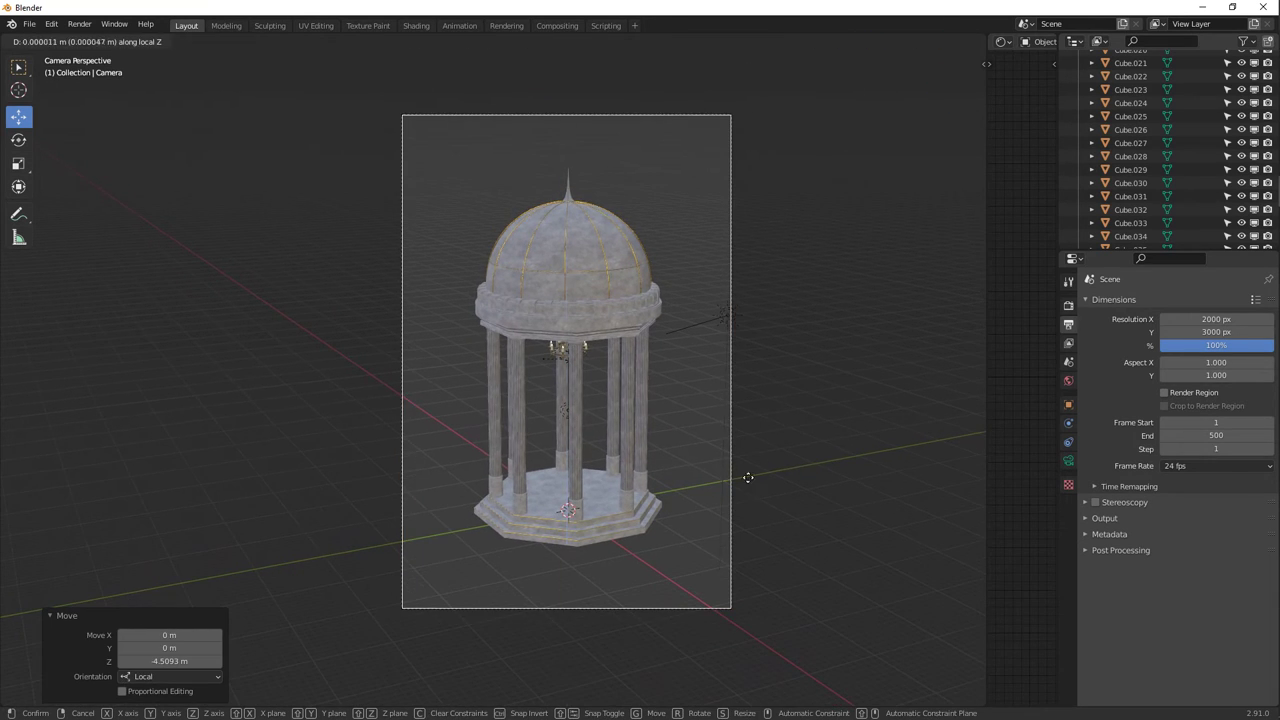
left_click(770, 420)
key("g")
key("z")
key("z")
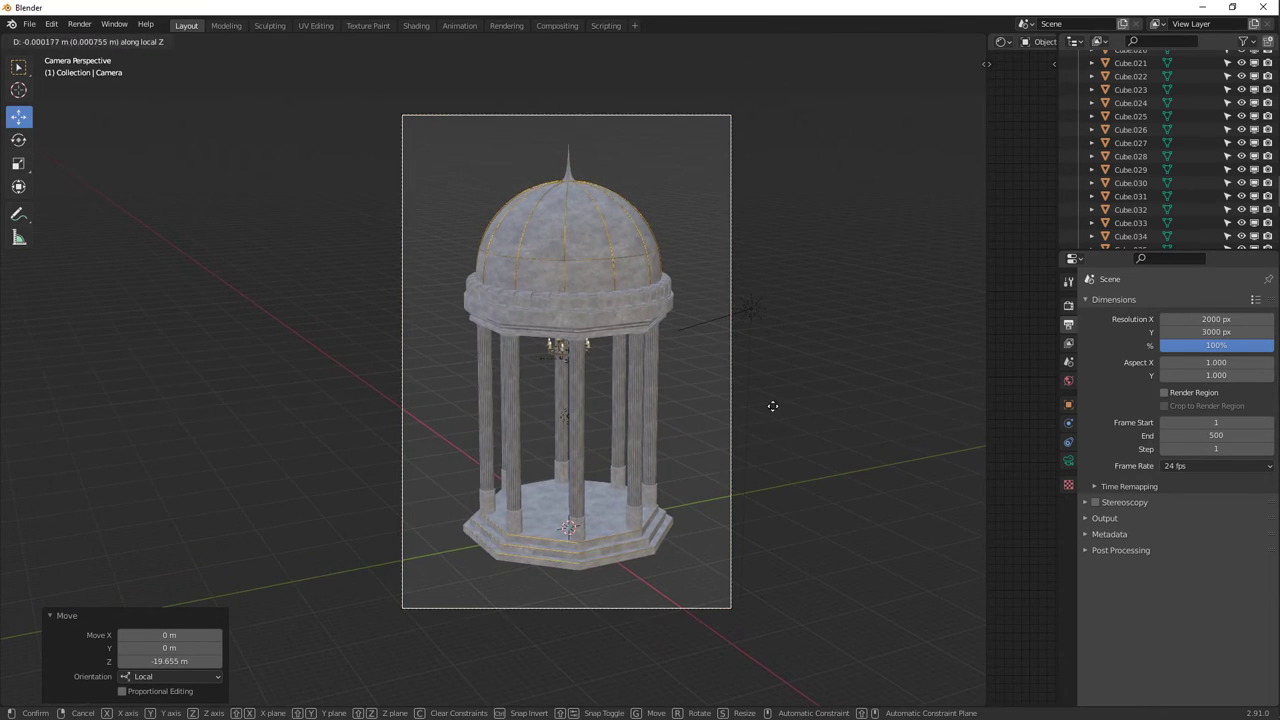
left_click(786, 194)
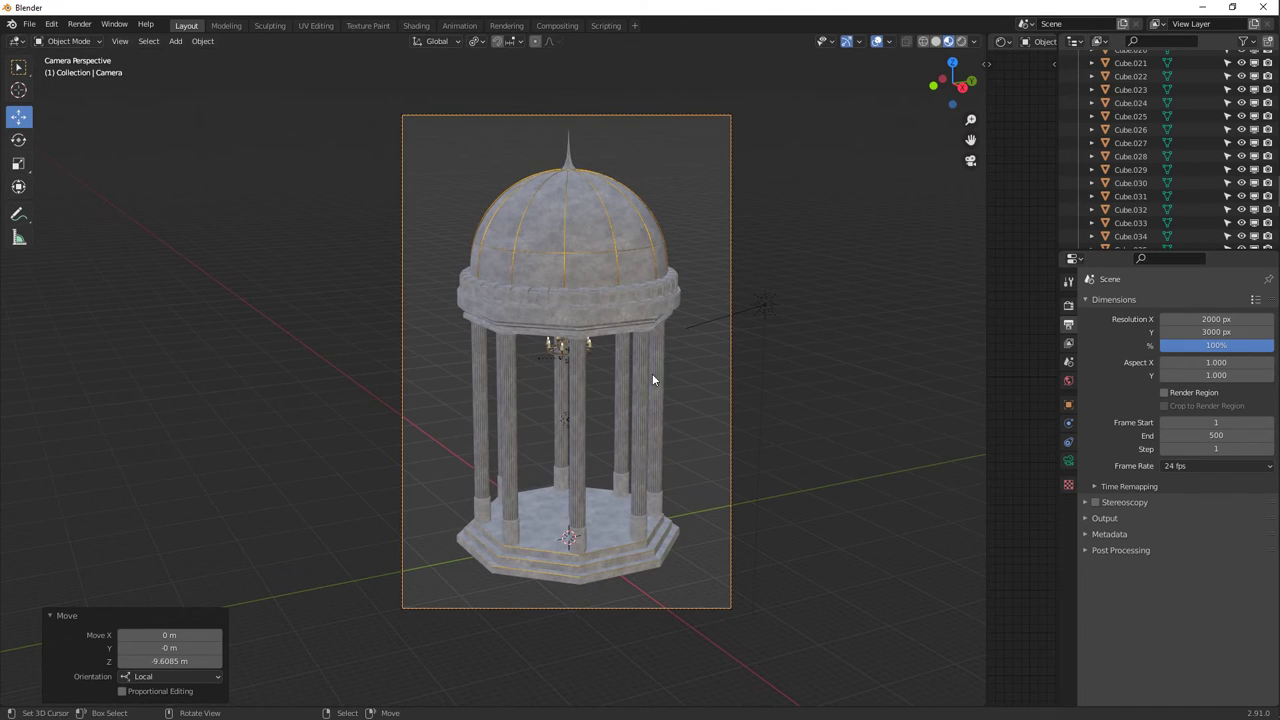
Darken the world background colour to black.
left_click(1068, 304)
left_click(1068, 381)
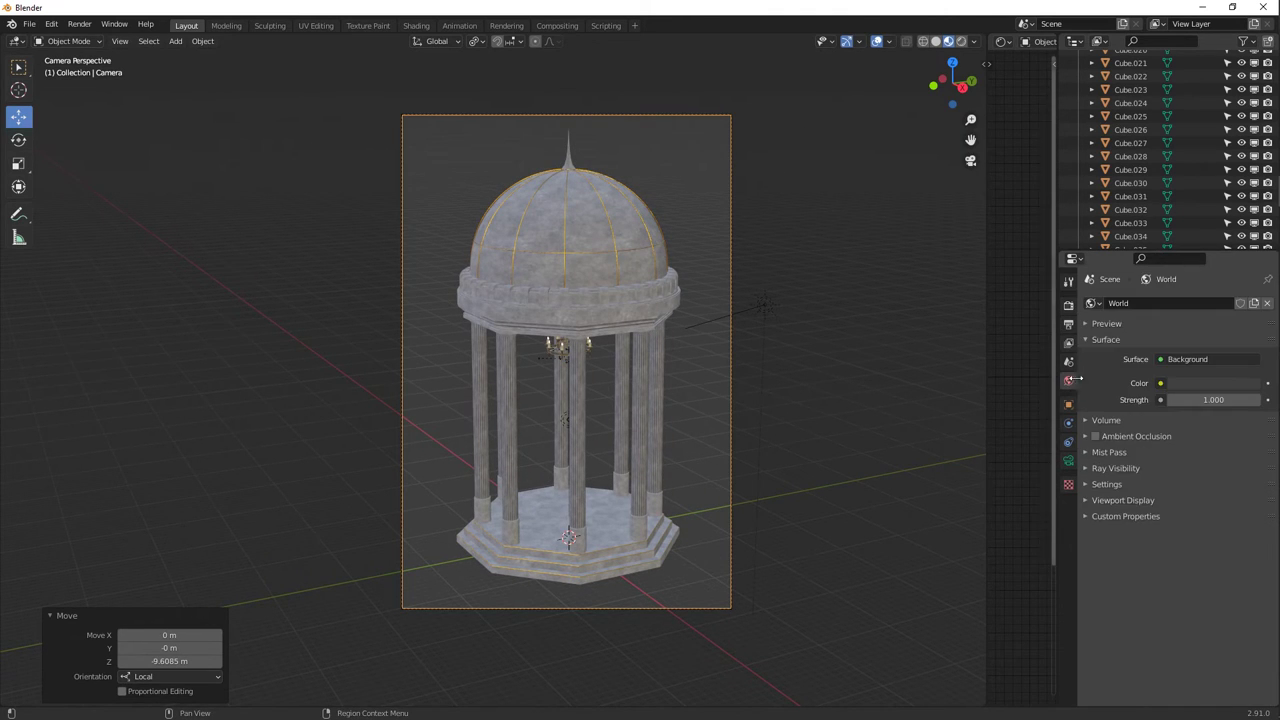
left_click(1194, 388)
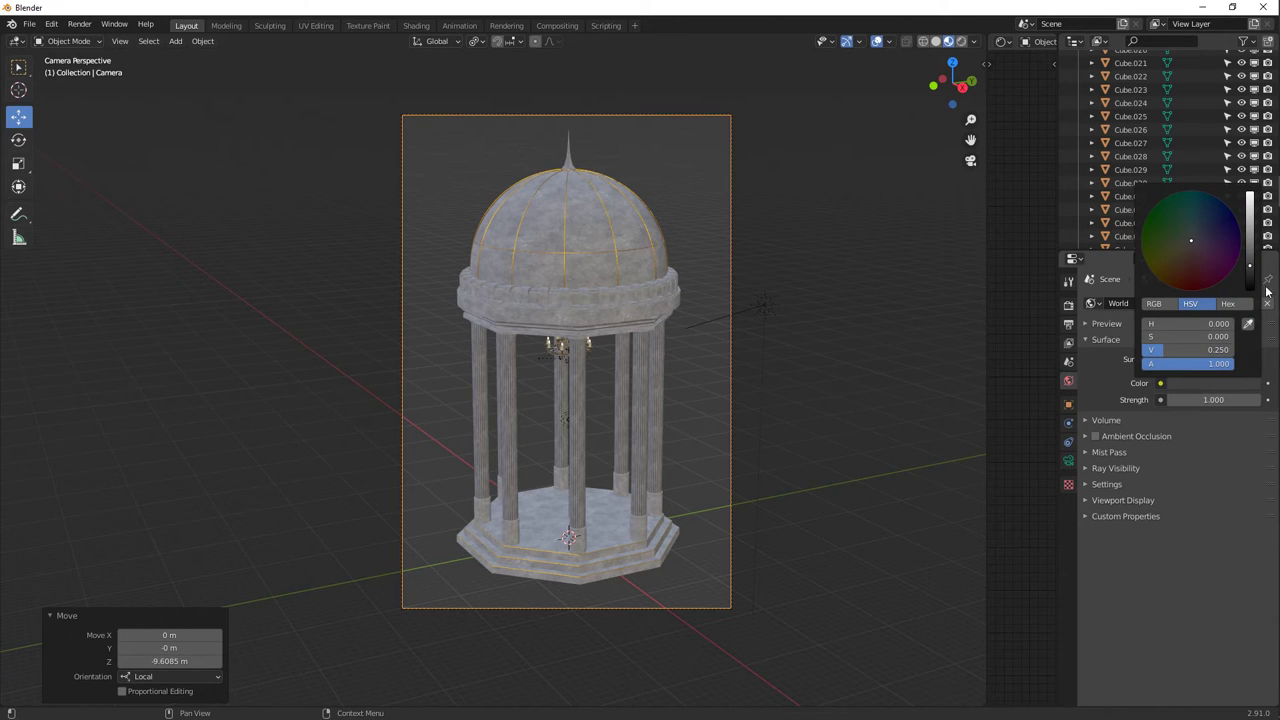
left_click_drag(1250, 272, 1258, 306)
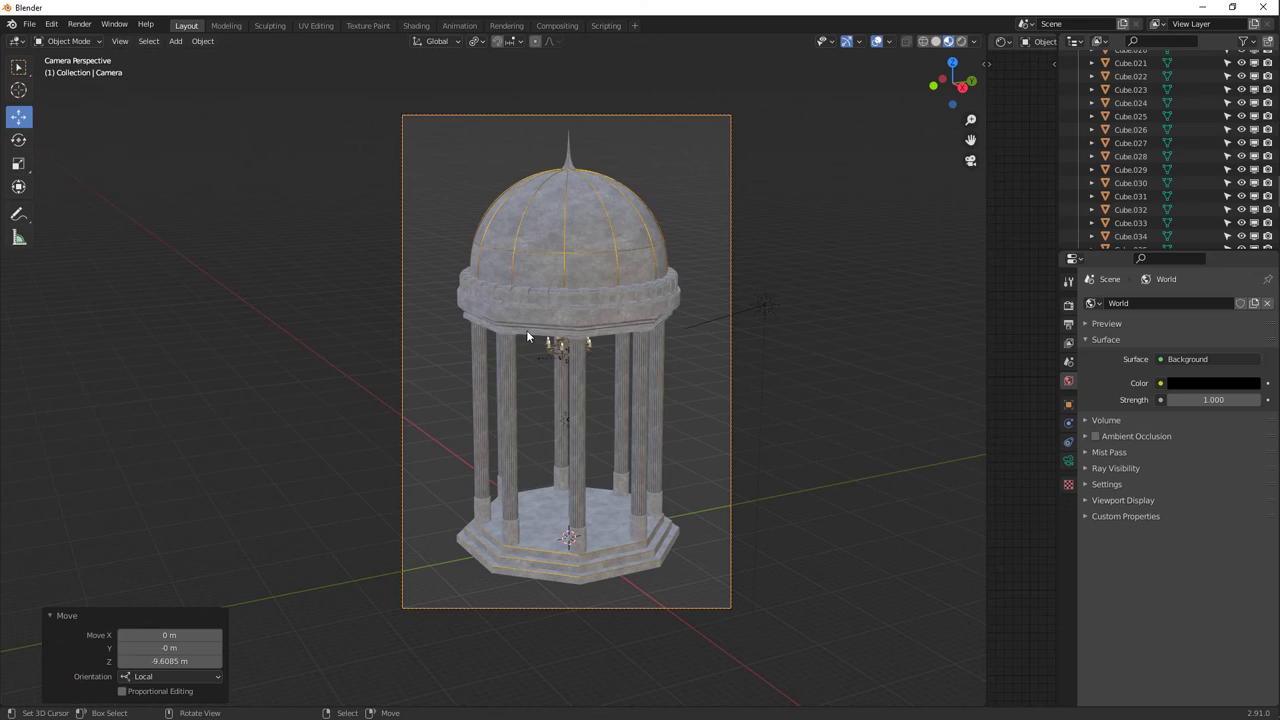
left_click(559, 288)
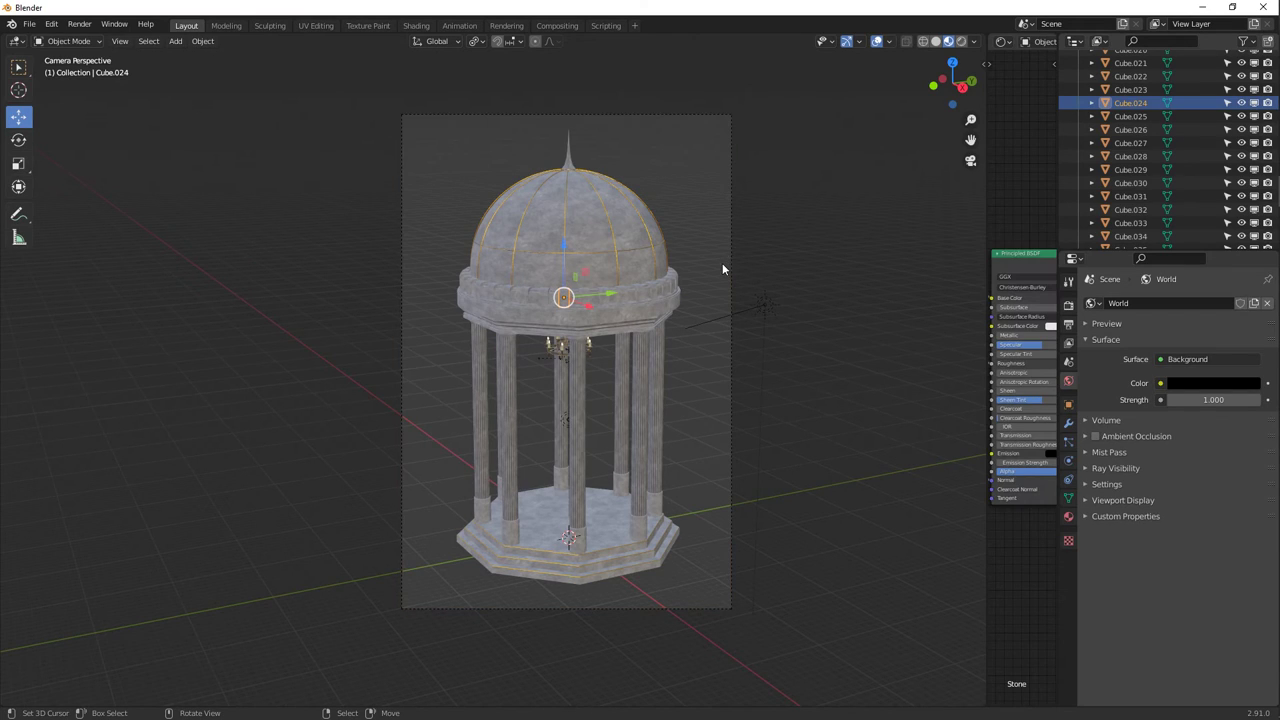
left_click(670, 280)
left_click(672, 283)
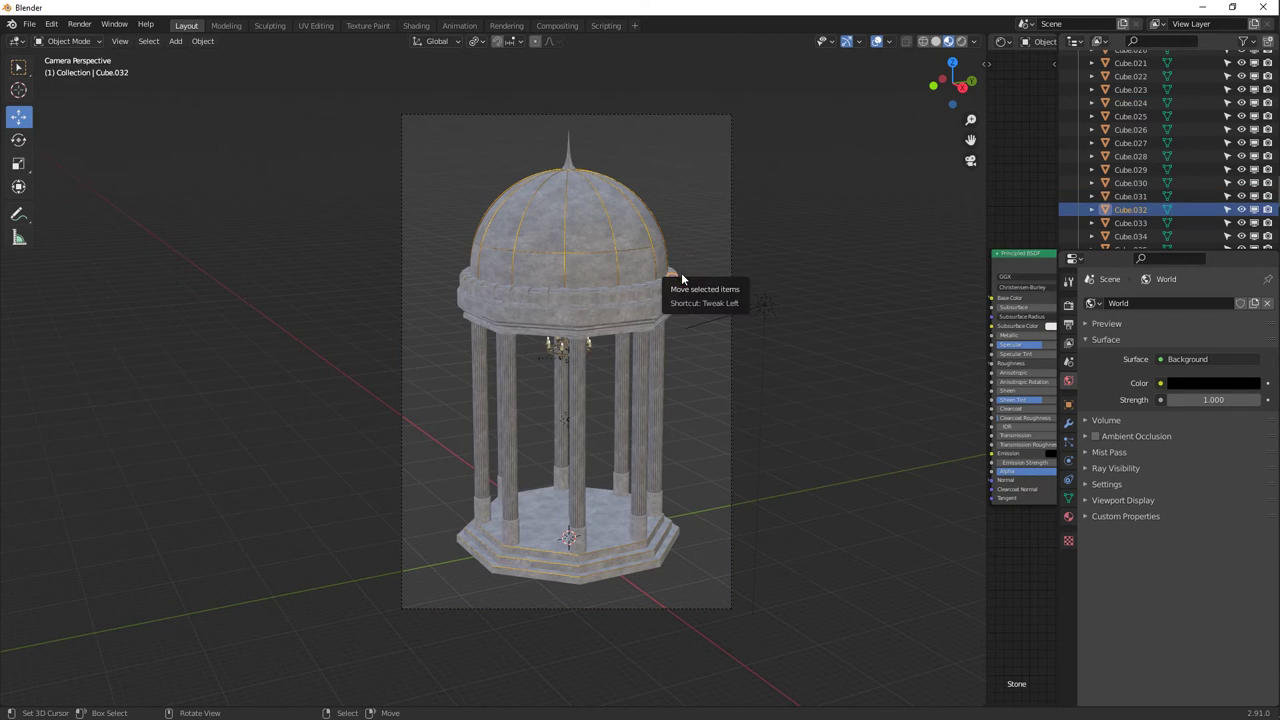
left_click(459, 284)
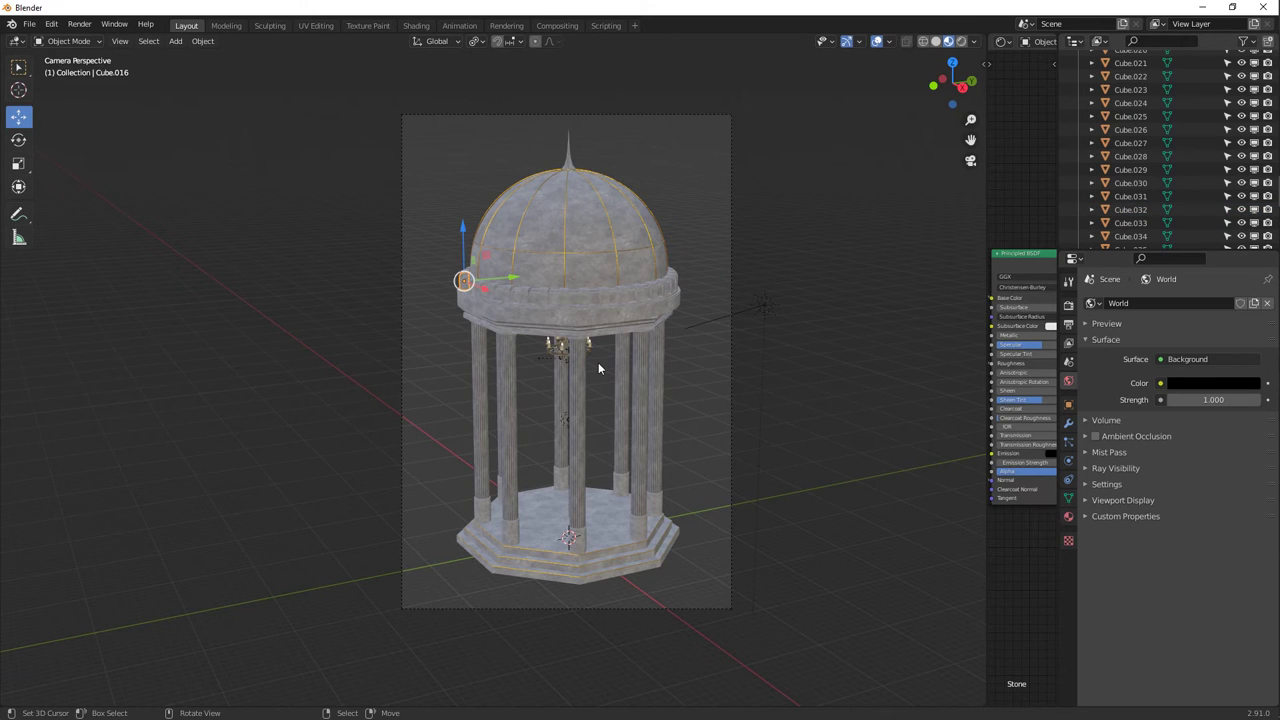
left_click(763, 306)
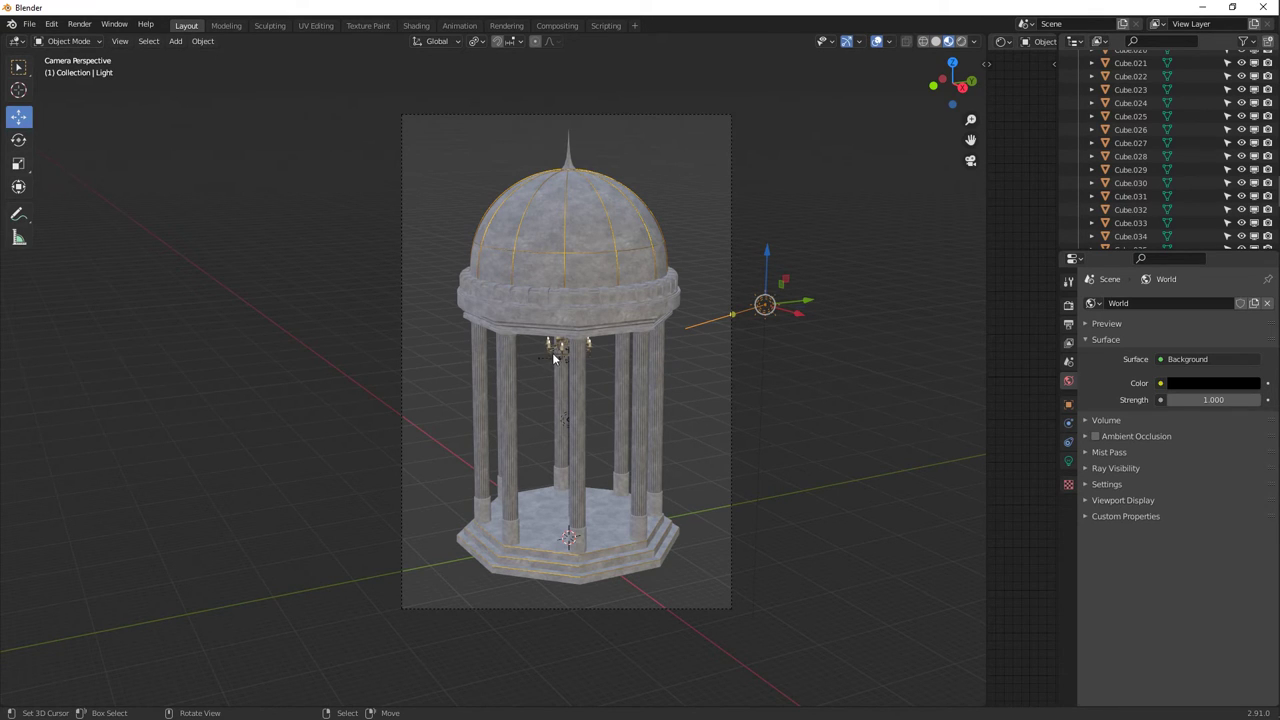
Set the render resolution percentage to 50%.
left_click(1068, 304)
left_click(1068, 324)
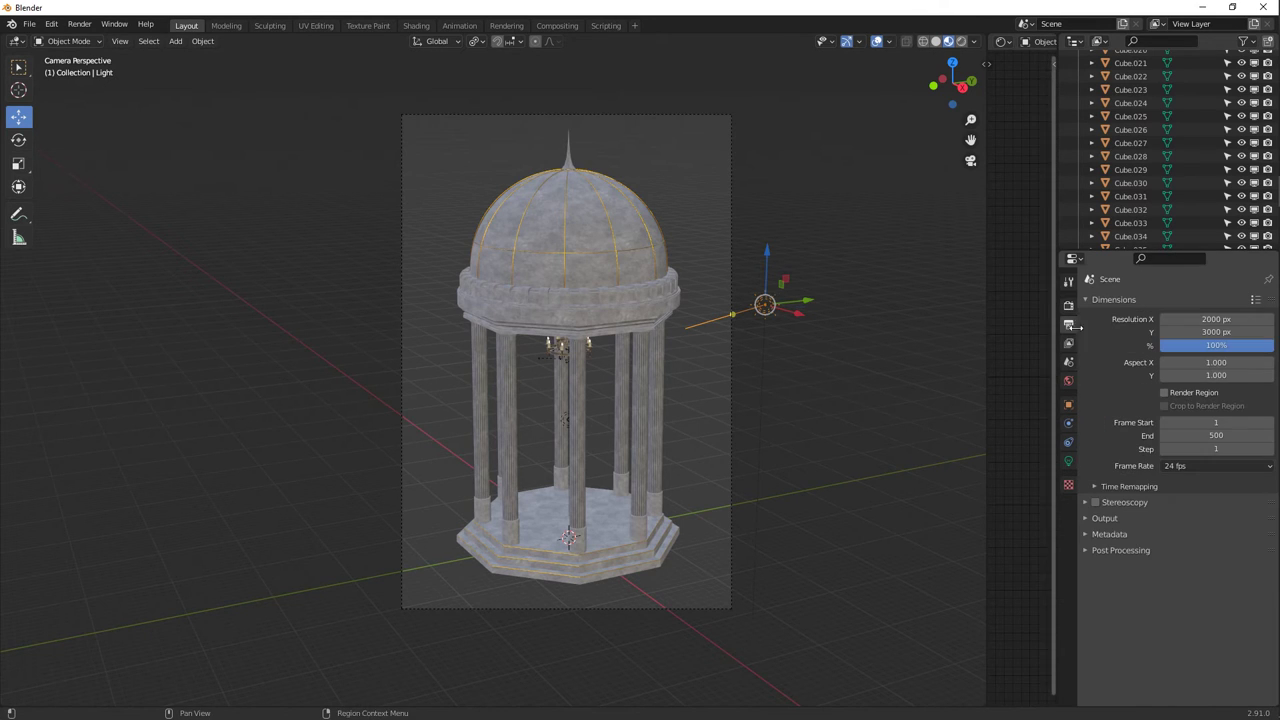
left_click(1216, 346)
type("5")
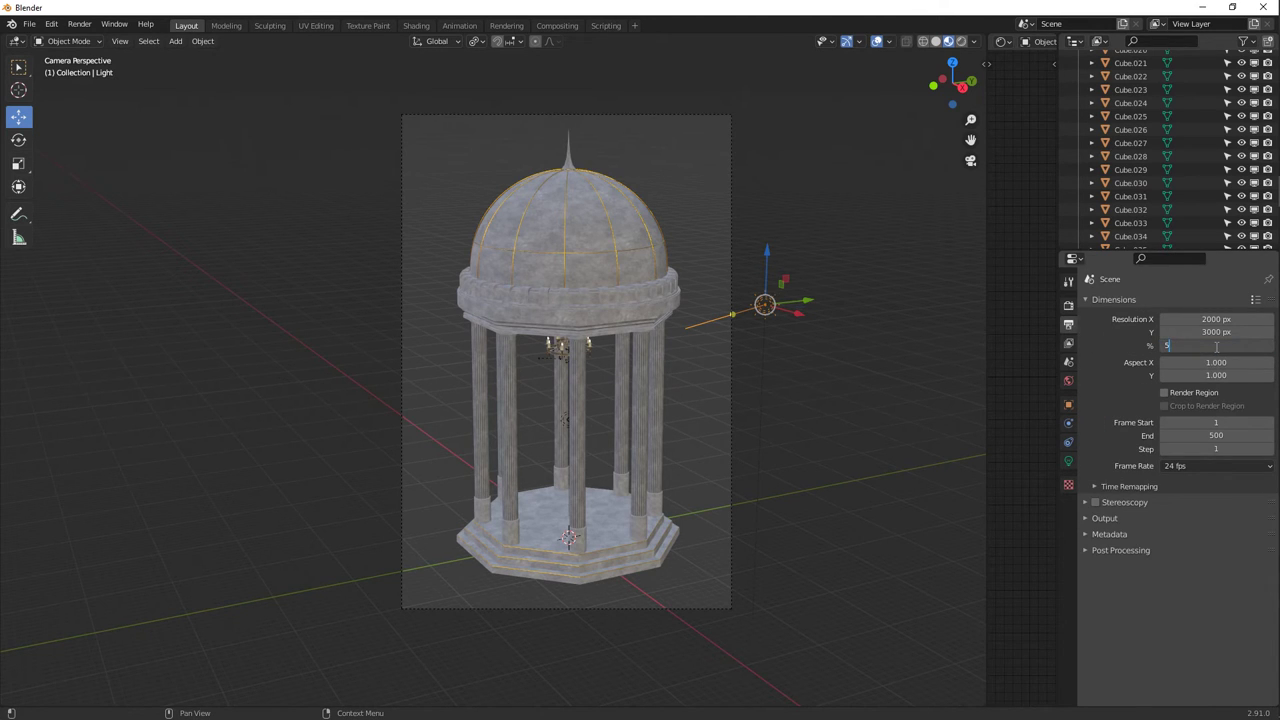
type("0")
key("Return")
Set the Cycles render samples to 100 and render the image.
left_click(1068, 305)
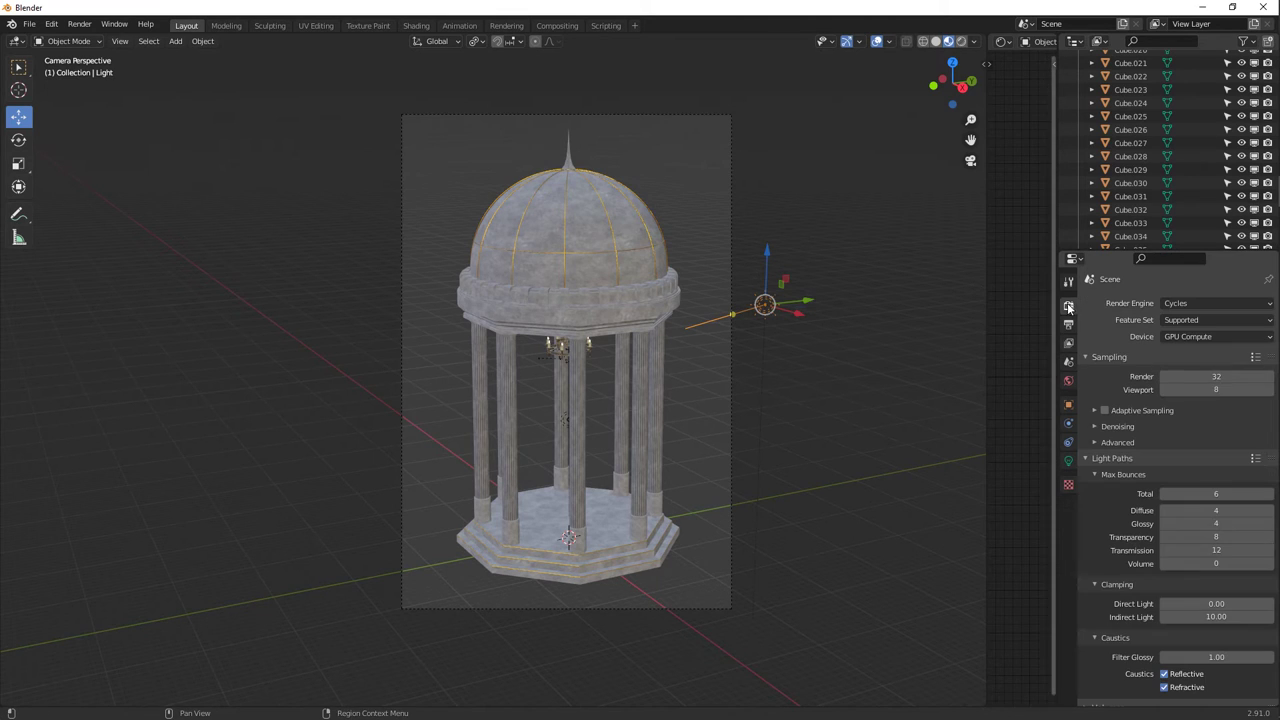
left_click(1170, 377)
type("100")
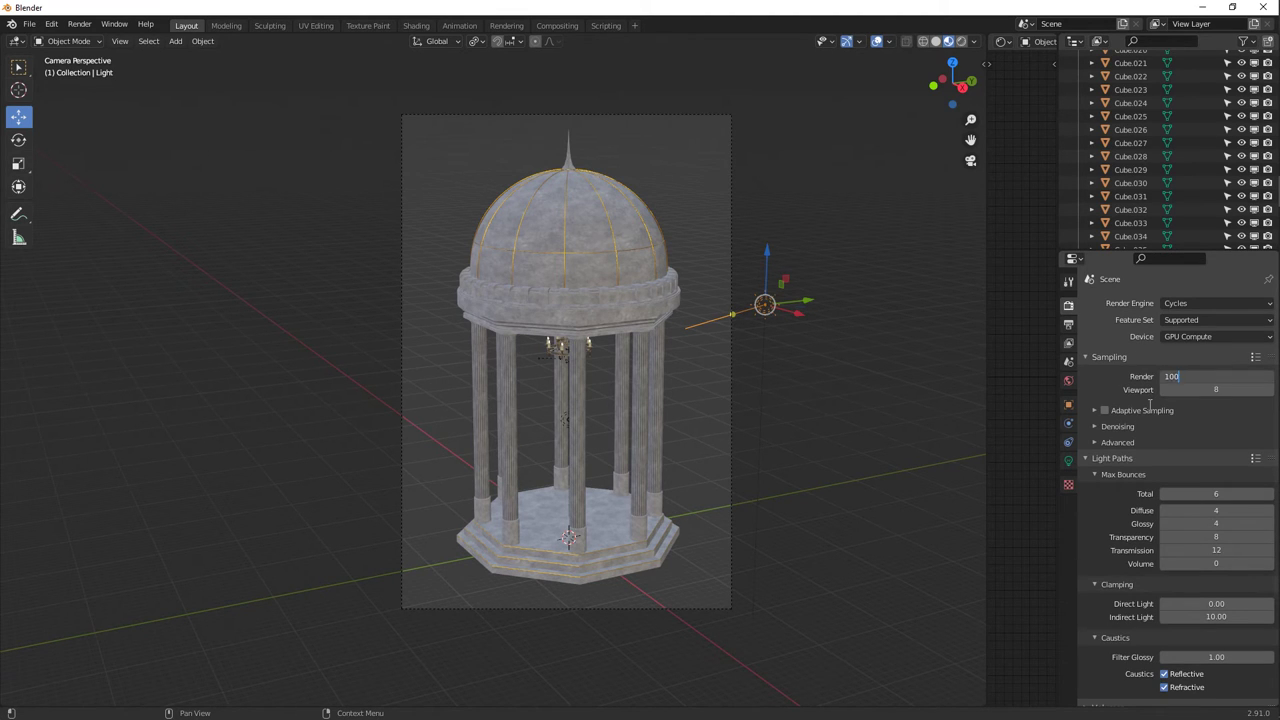
key("Return")
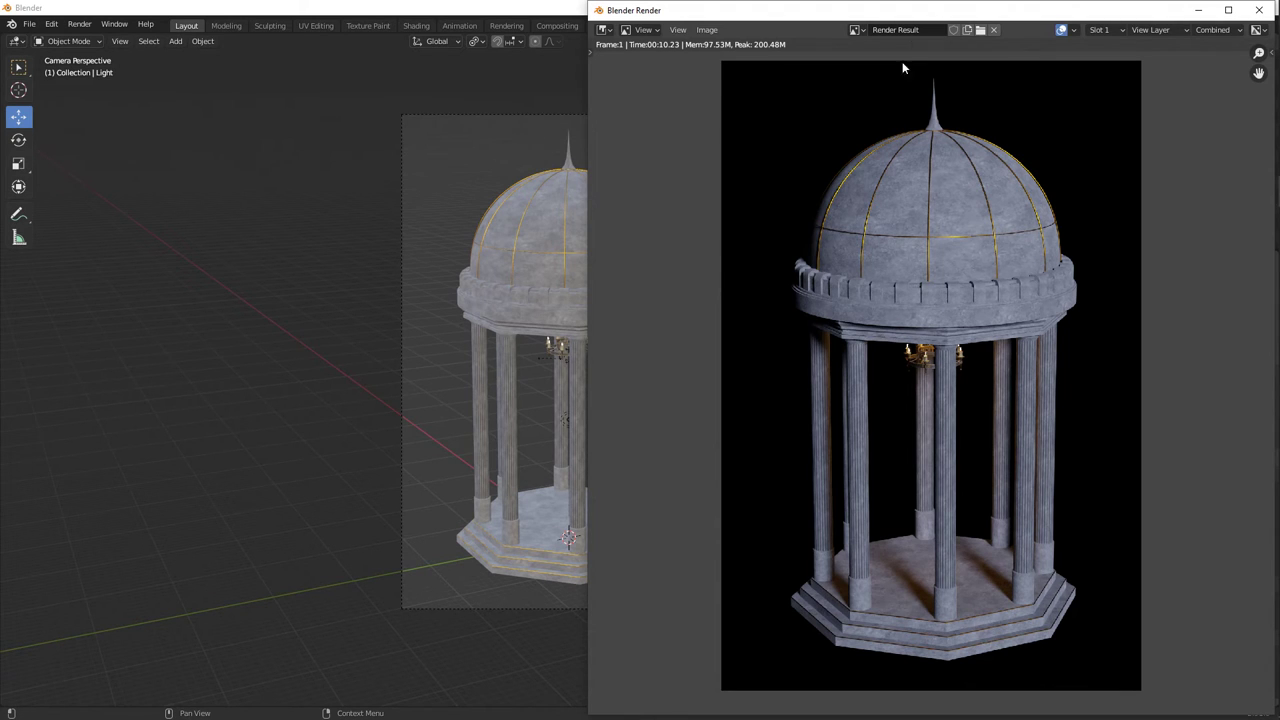
Examine the rendered pavilion up close, checking the dome's gold trim, the parapet, the fluted columns, the chandelier and the stepped base.
left_click_drag(903, 10, 820, 17)
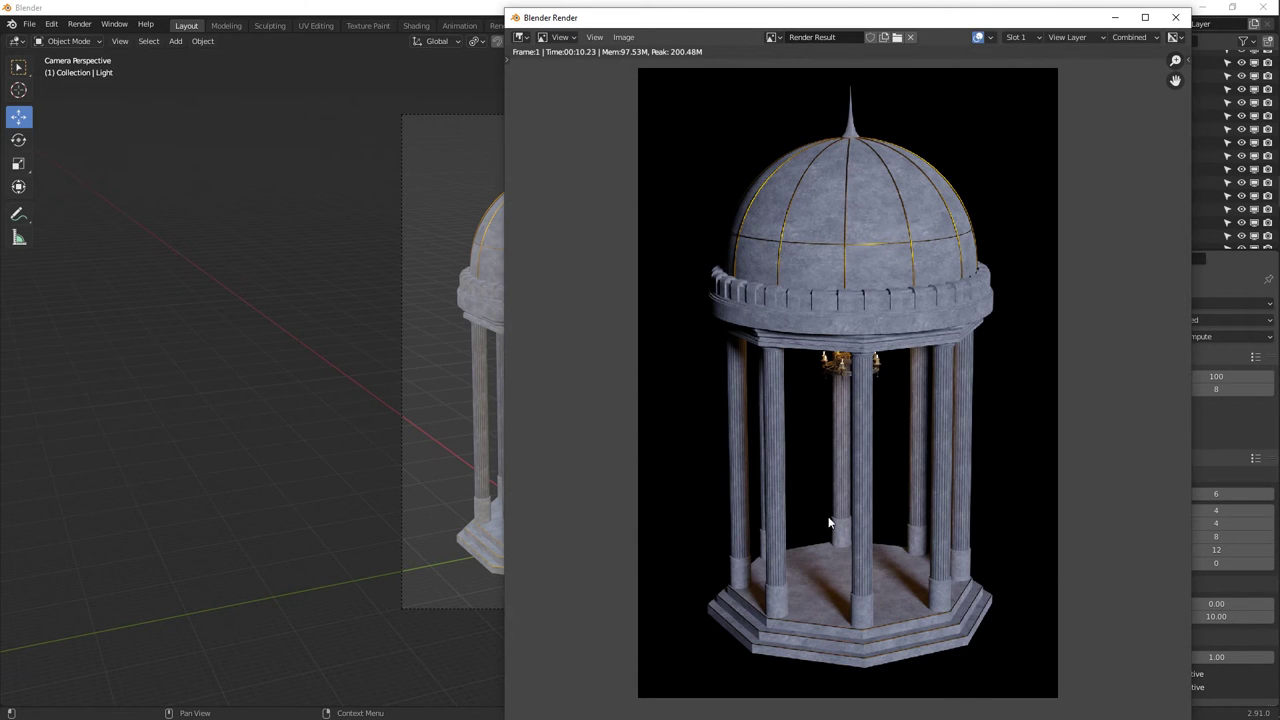
scroll(842, 478, "up", 4)
scroll(845, 470, "down", 5, "shift")
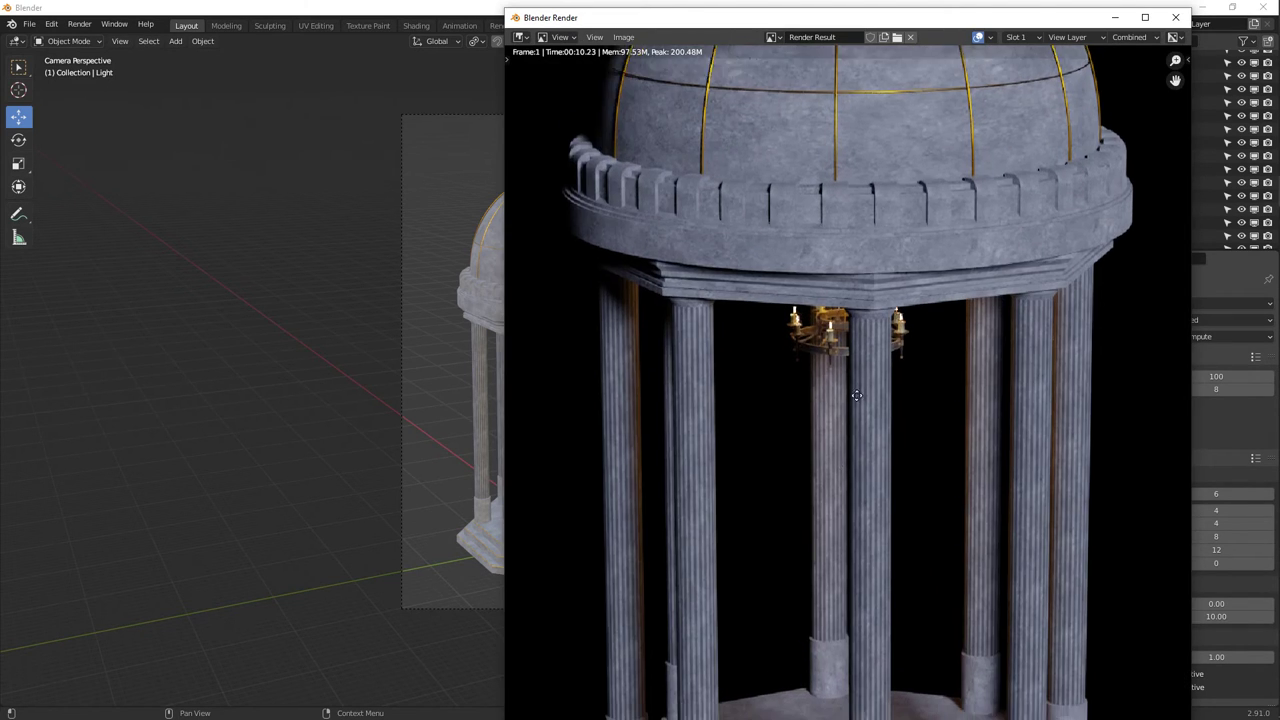
scroll(850, 539, "down", 5)
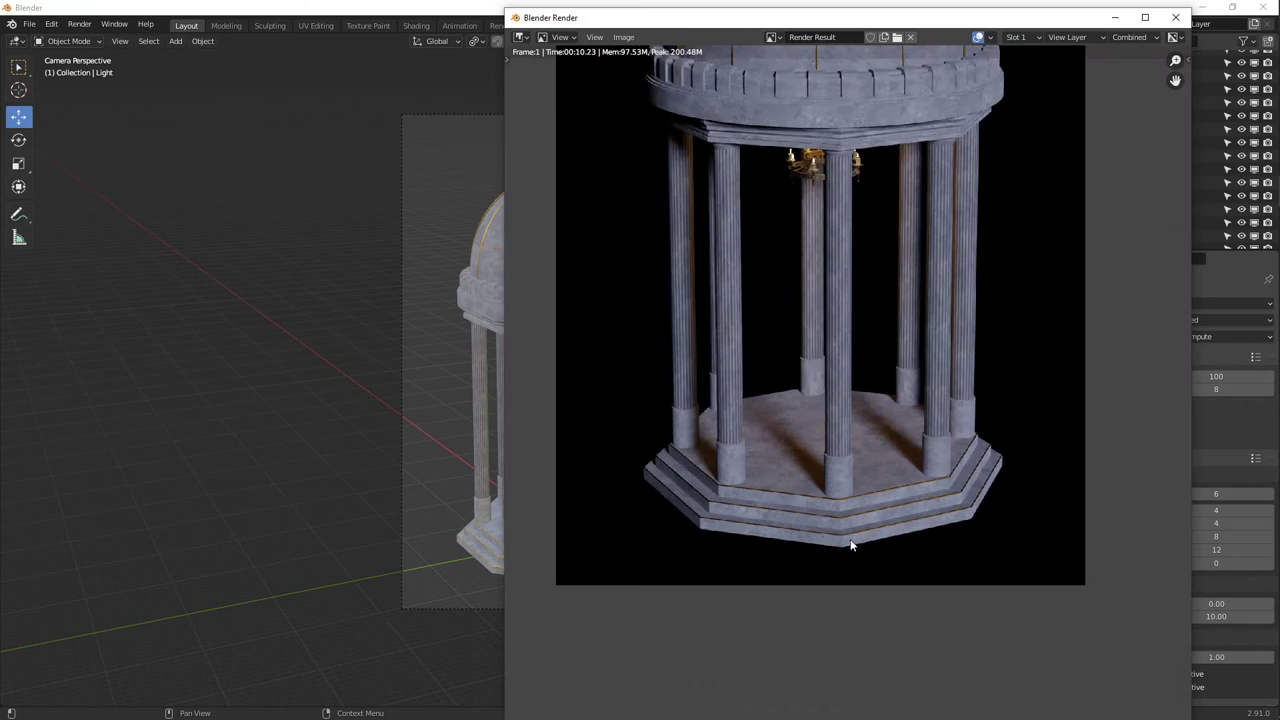
scroll(812, 320, "up", 1)
scroll(812, 320, "up", 2)
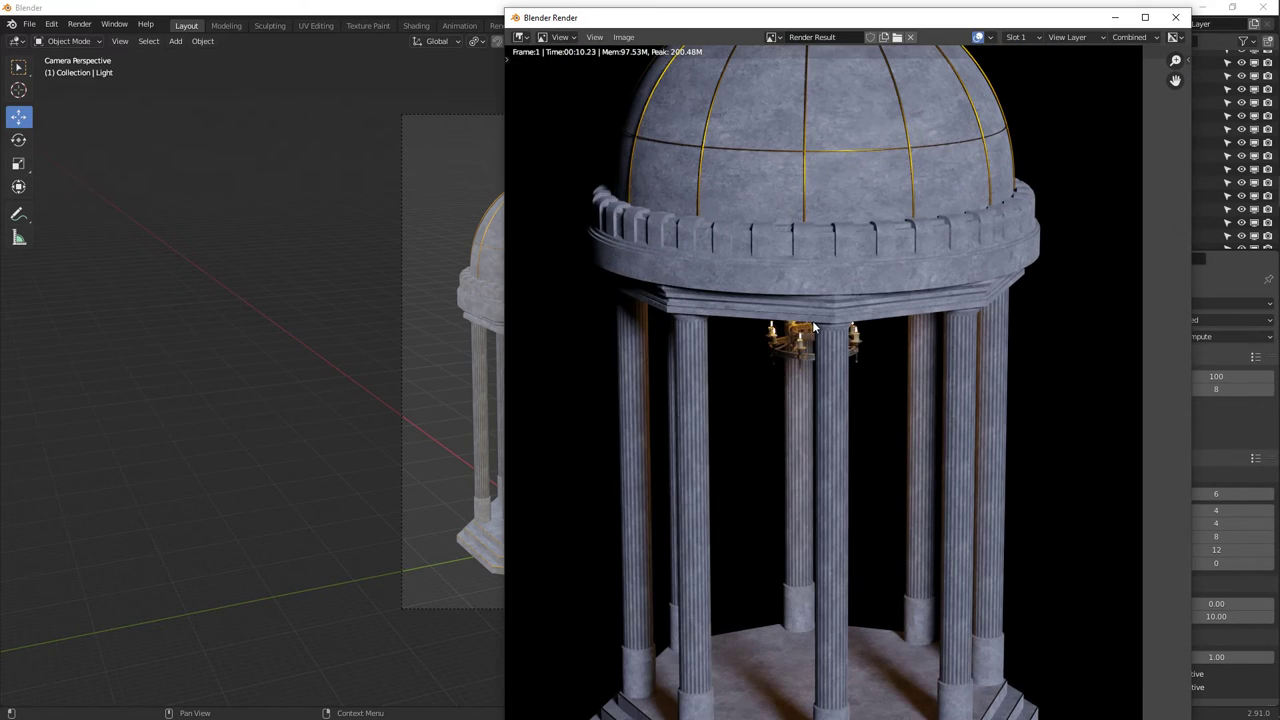
scroll(707, 206, "up", 3, "shift")
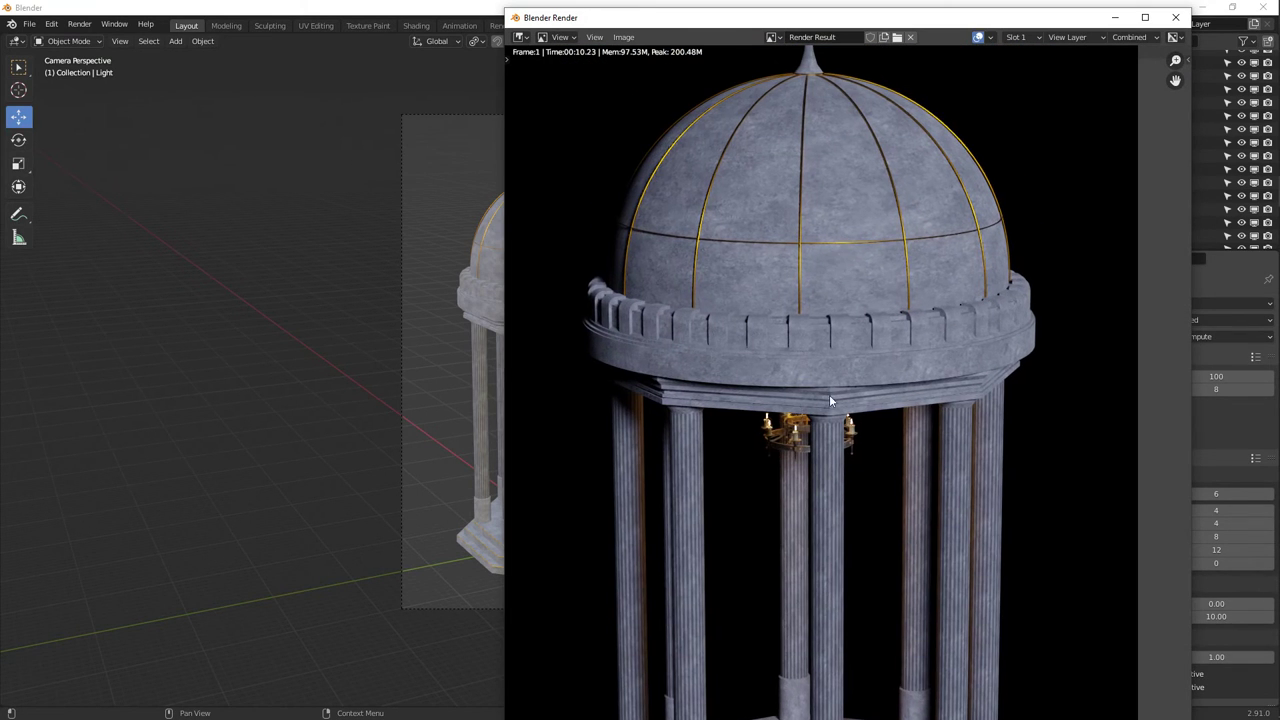
Close the rendered image, select the camera, and move it lower in several passes for a more upward view of the pavilion.
left_click(1175, 17)
left_click(729, 257)
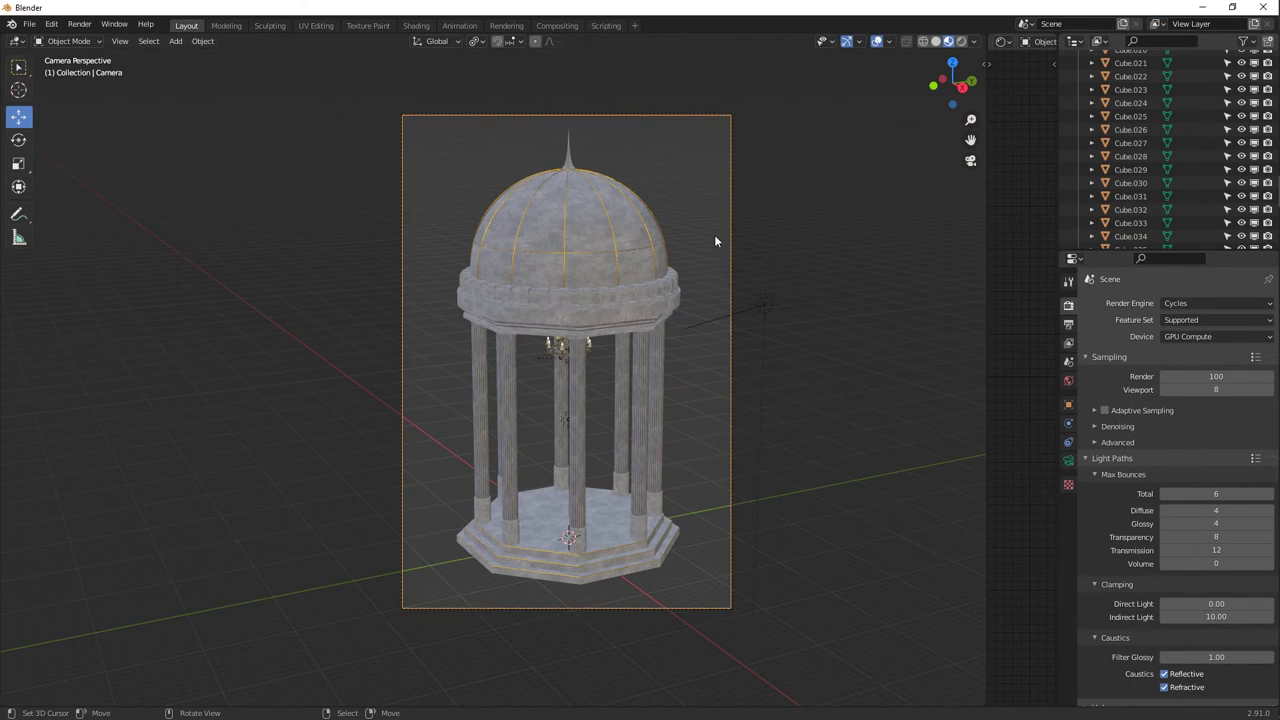
key("g")
left_click(585, 557)
key("g")
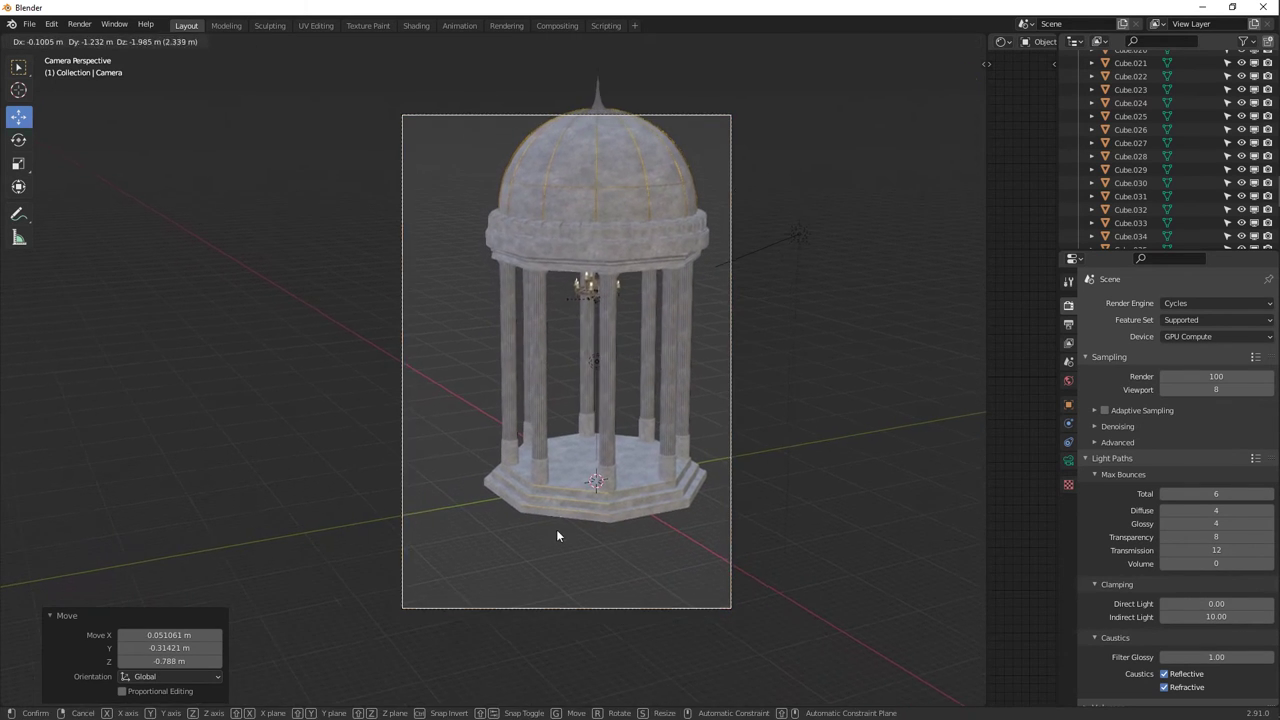
left_click(568, 523)
key("g")
left_click(571, 506)
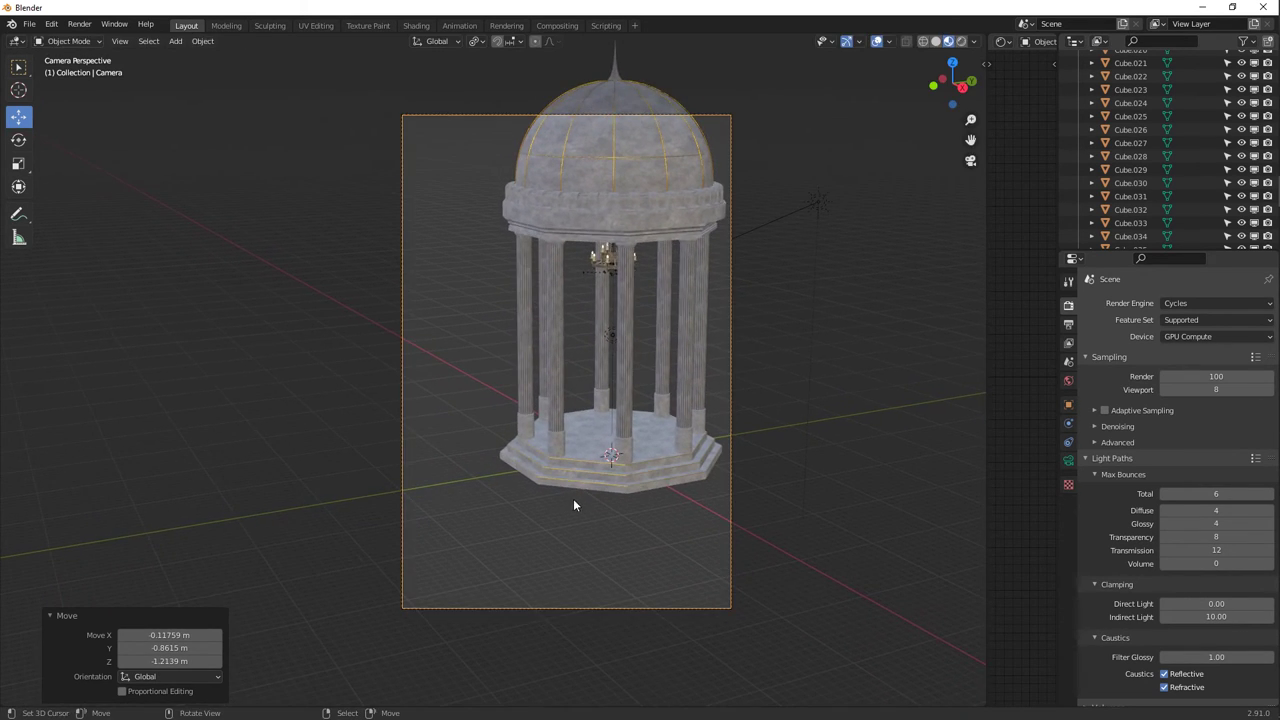
Trackball-rotate the camera and reposition it until the whole pavilion, from spire to stepped base, fits inside the frame.
key("r")
key("r")
left_click(457, 597)
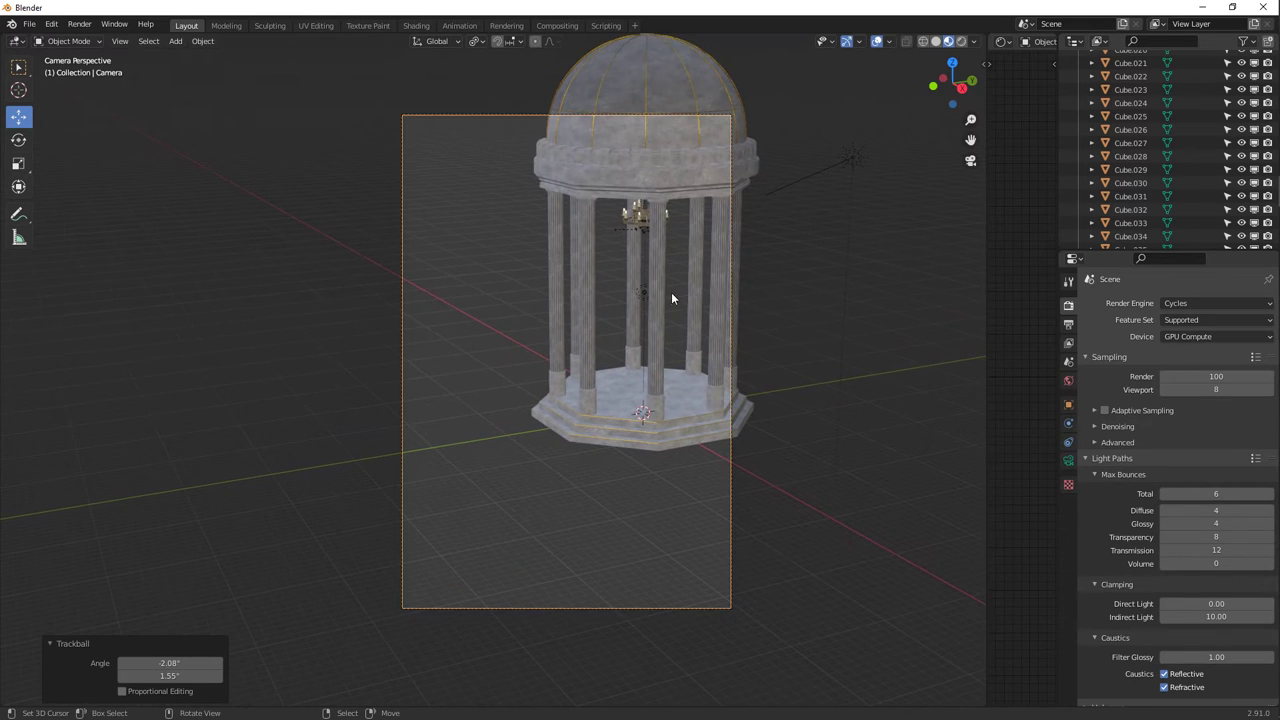
key("r")
key("r")
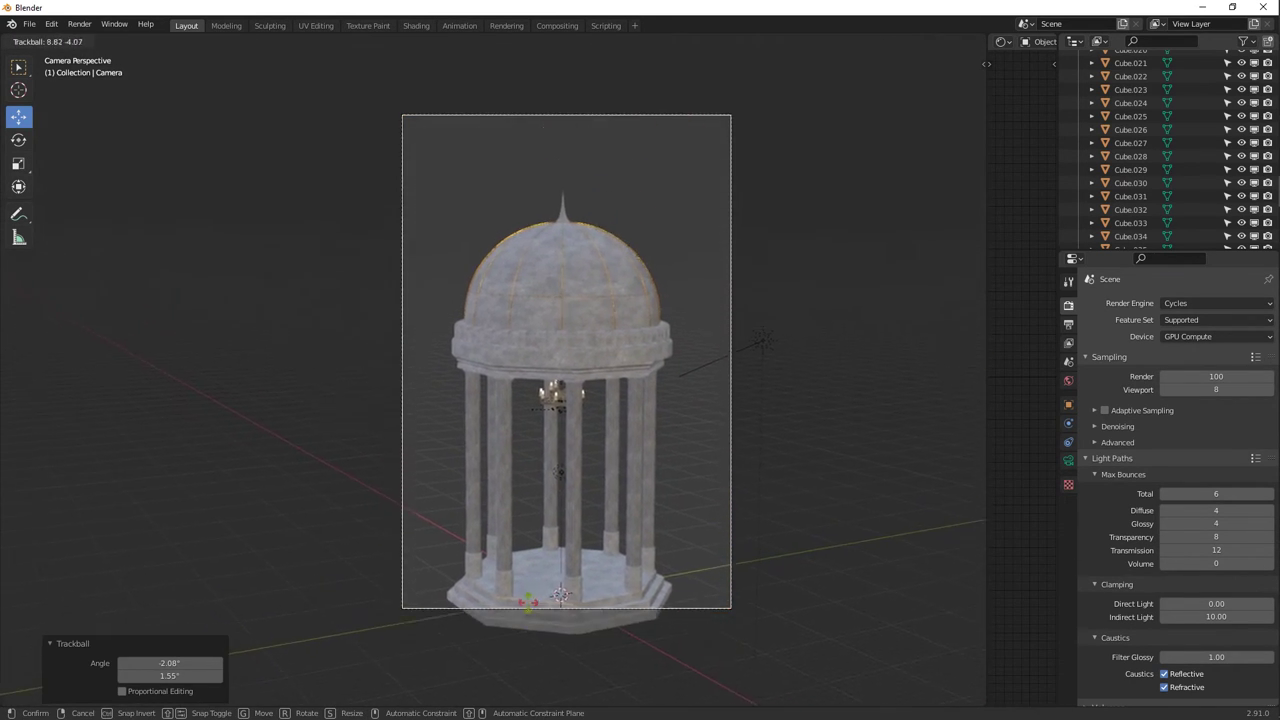
right_click(621, 519)
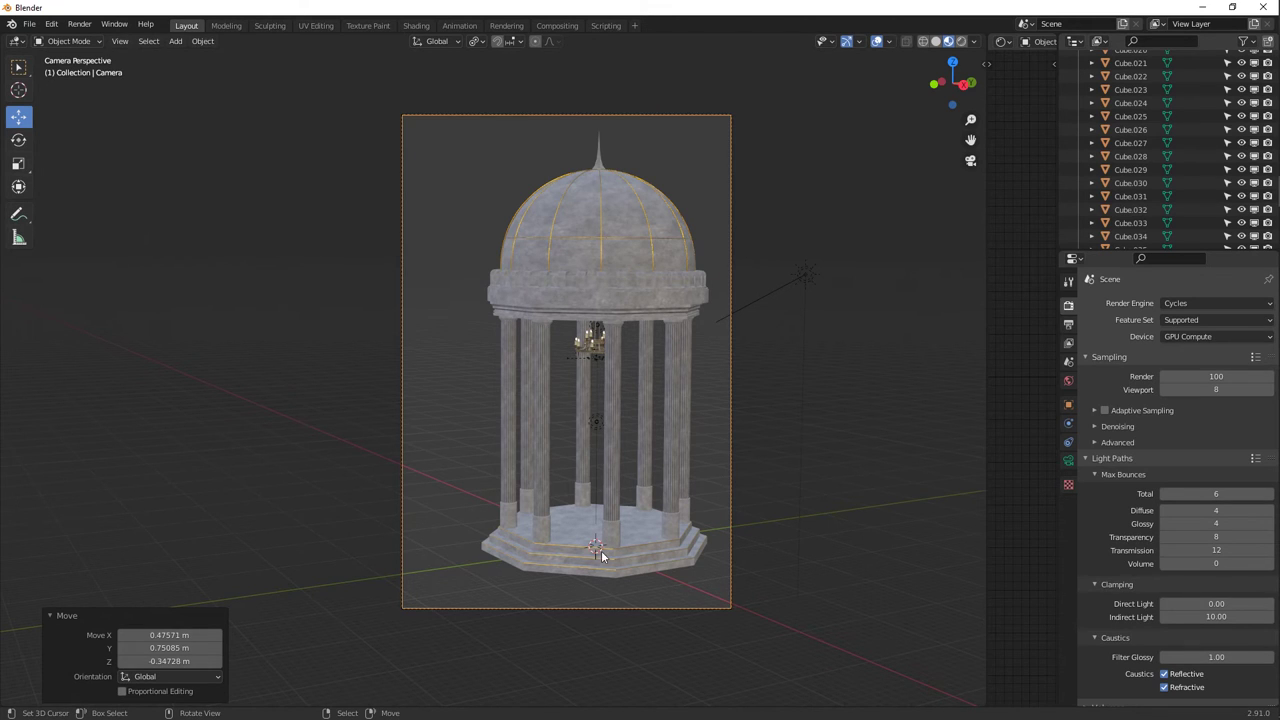
Set the transform pivot point to 3D Cursor and rotate the camera around the pavilion about 46° on the global Z axis.
left_click(477, 41)
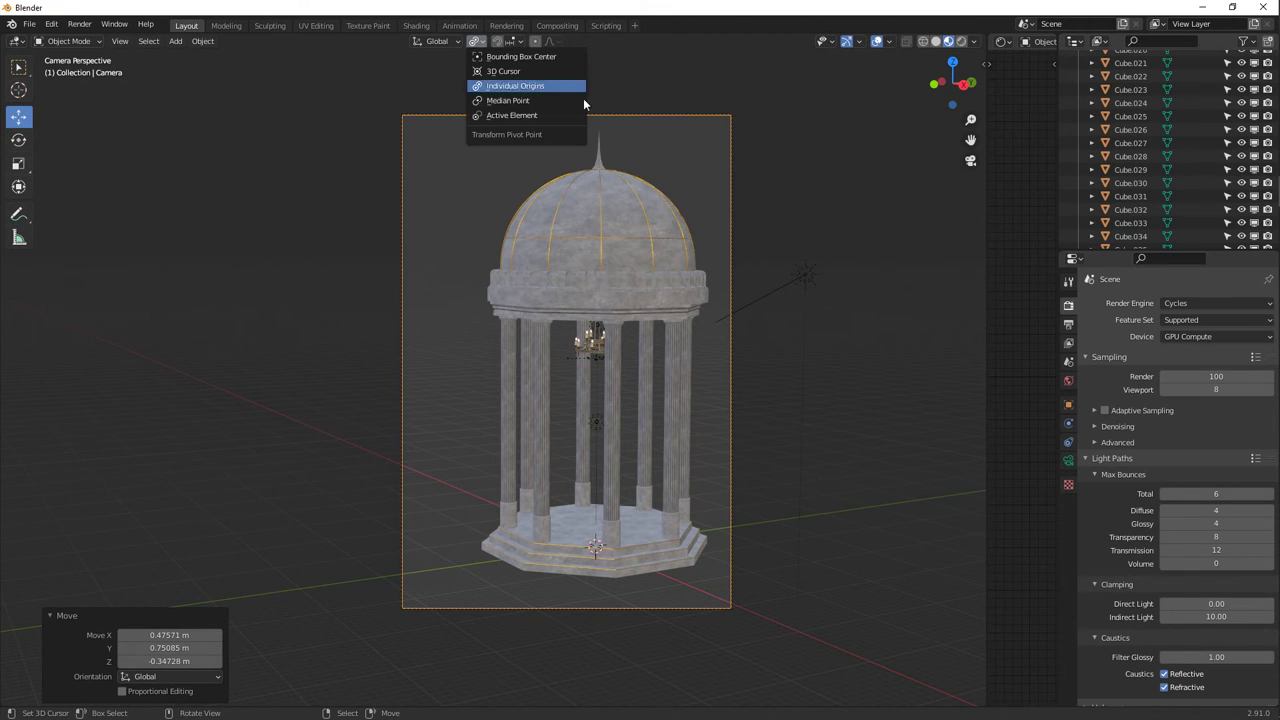
left_click(505, 71)
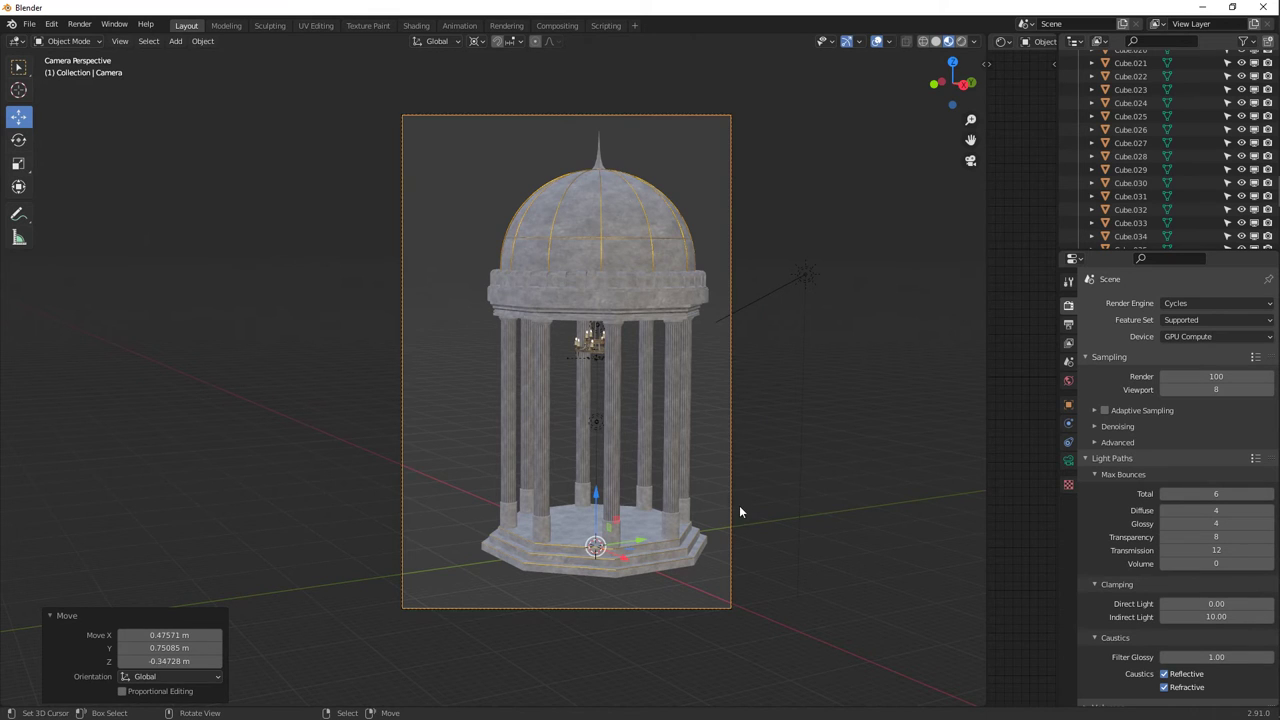
key("r")
key("z")
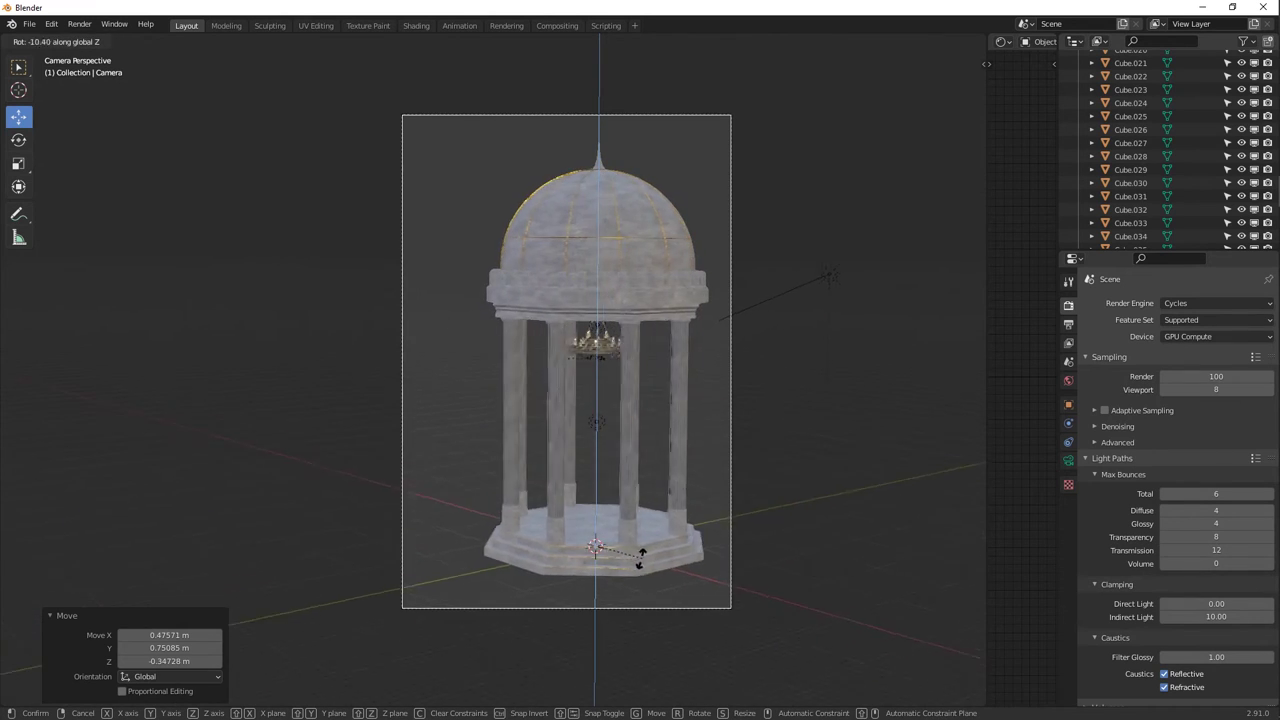
left_click(616, 572)
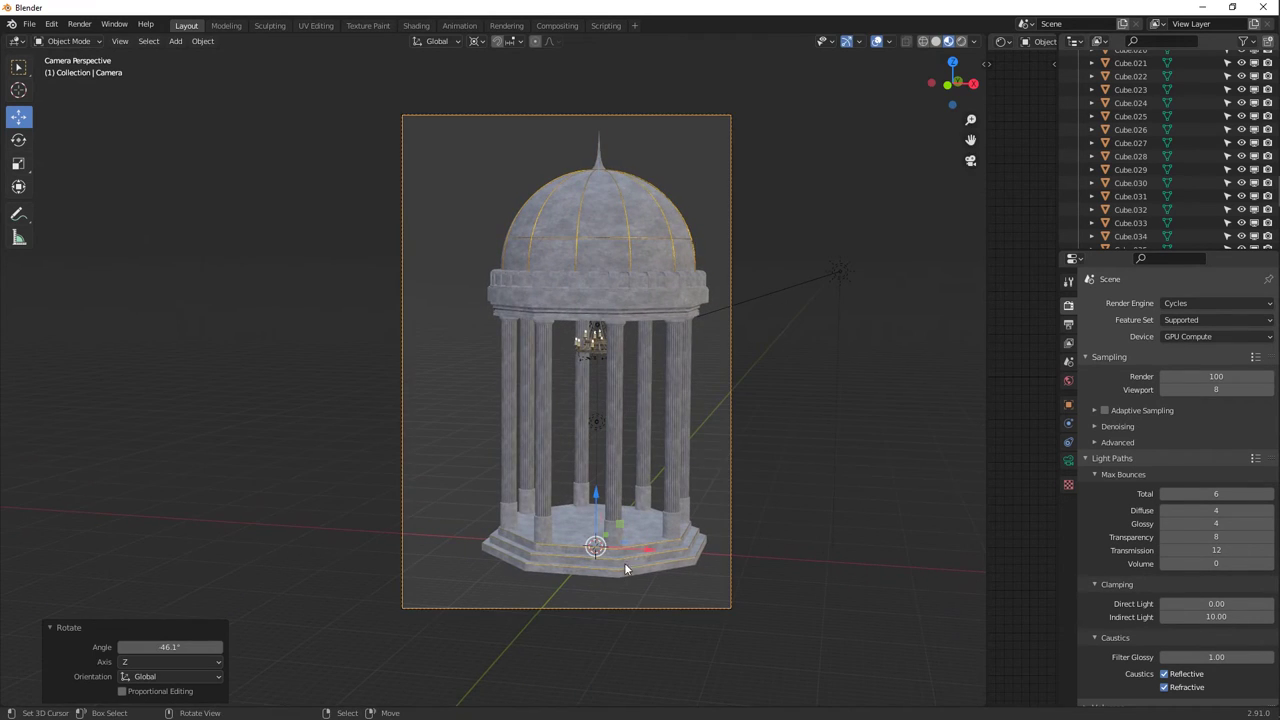
Fine-tune the camera framing by moving it, rolling it about 1° in view orientation, and moving it slightly again.
middle_click_drag(770, 333, 709, 336, "shift")
left_click(752, 279)
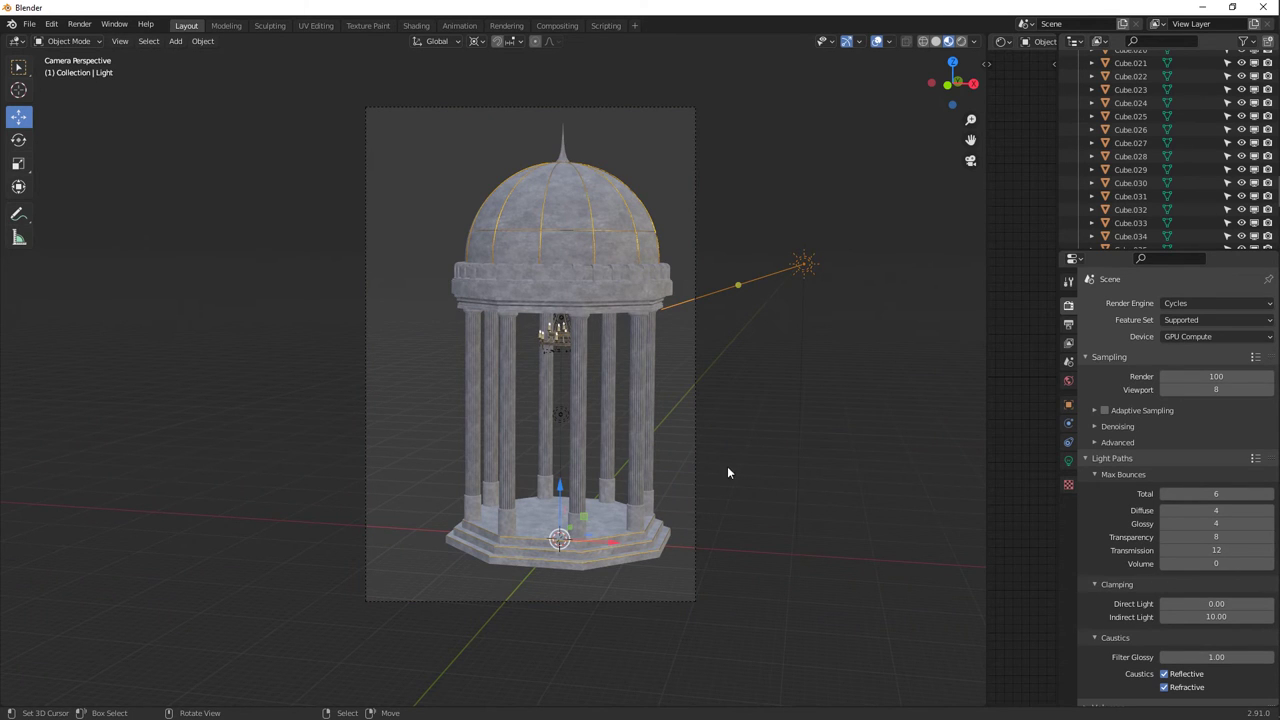
left_click(694, 466)
key("g")
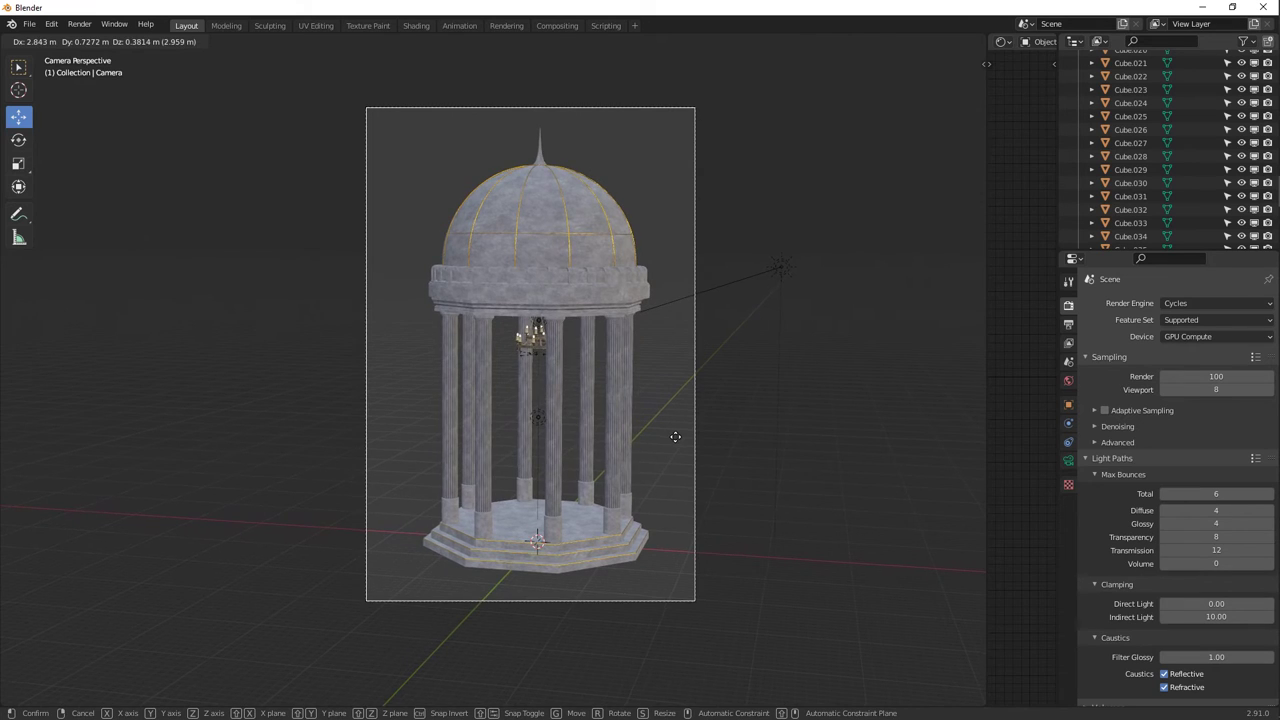
left_click(690, 436)
key("r")
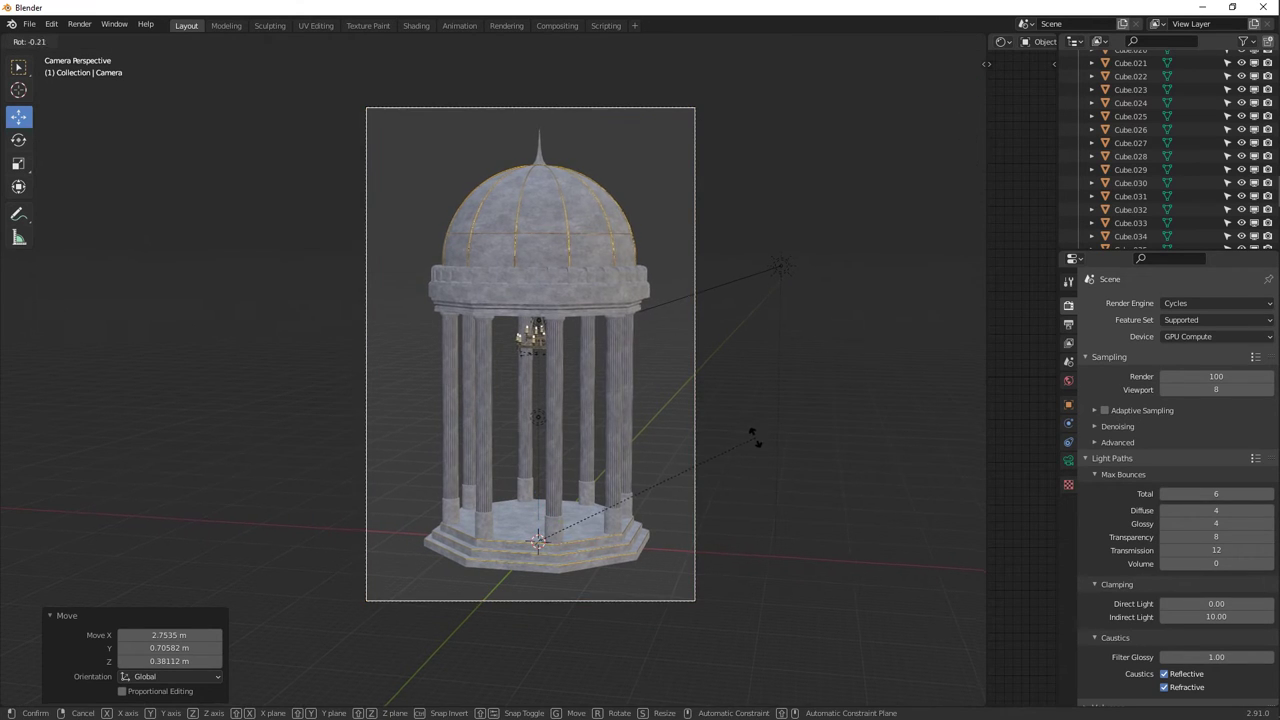
left_click(737, 507)
key("g")
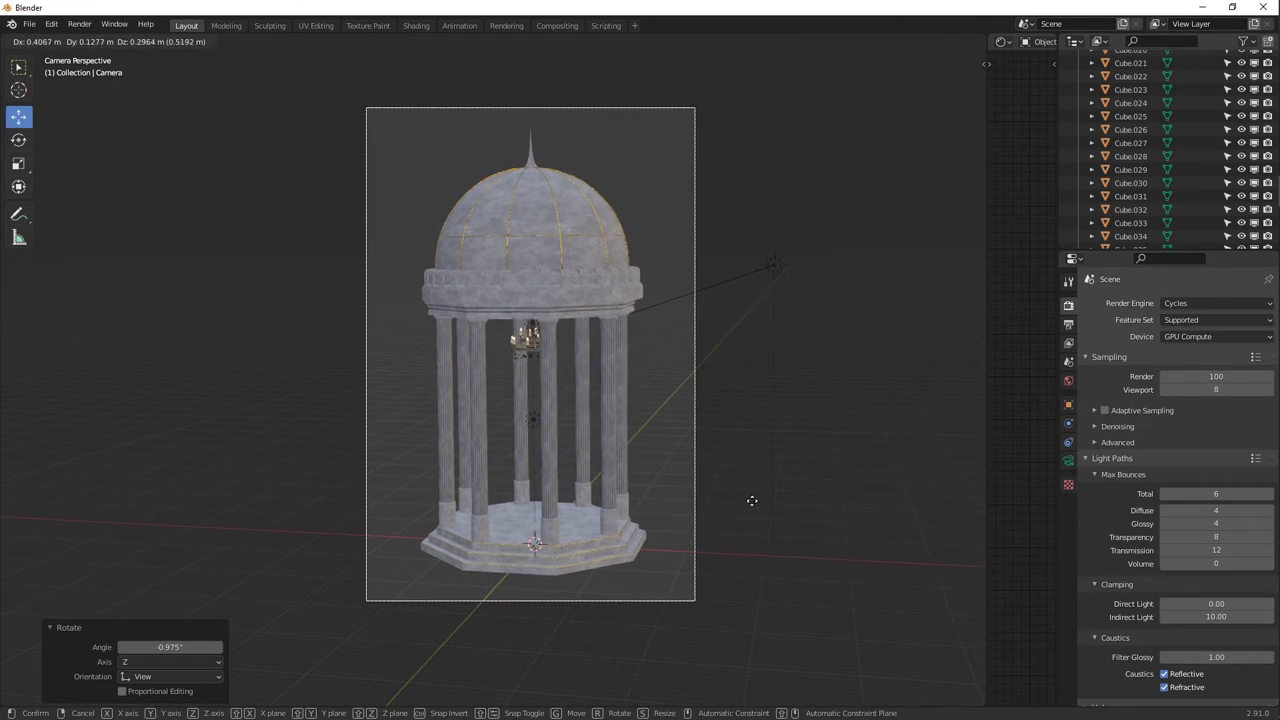
left_click(748, 496)
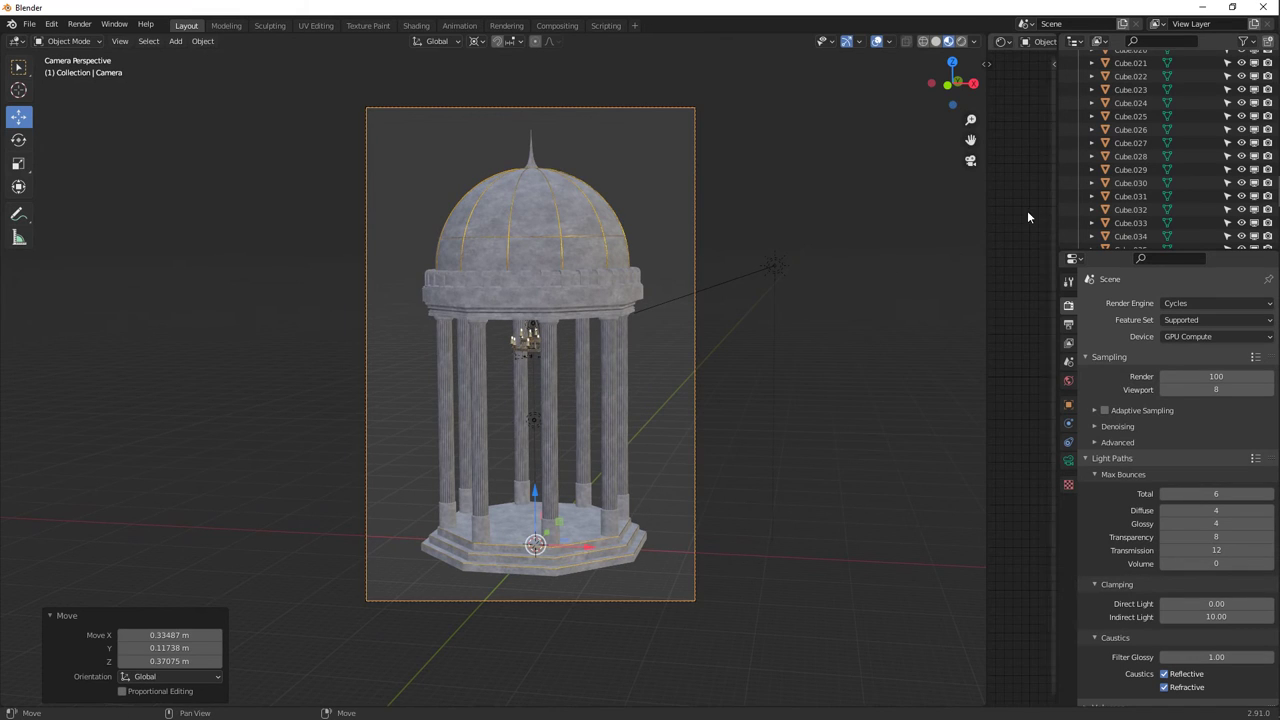
Widen the 3D viewport, and set the render resolution percentage to 100% and the Cycles render samples to 150.
left_click_drag(987, 232, 1000, 283)
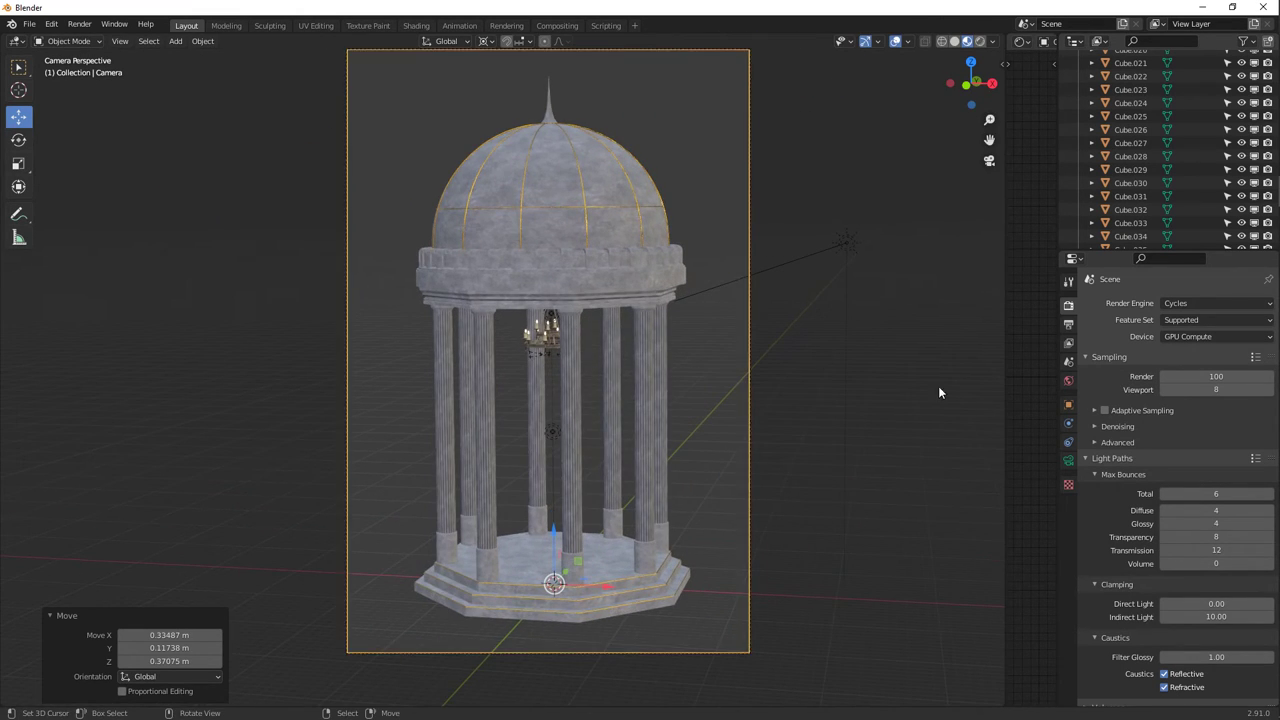
left_click(1070, 323)
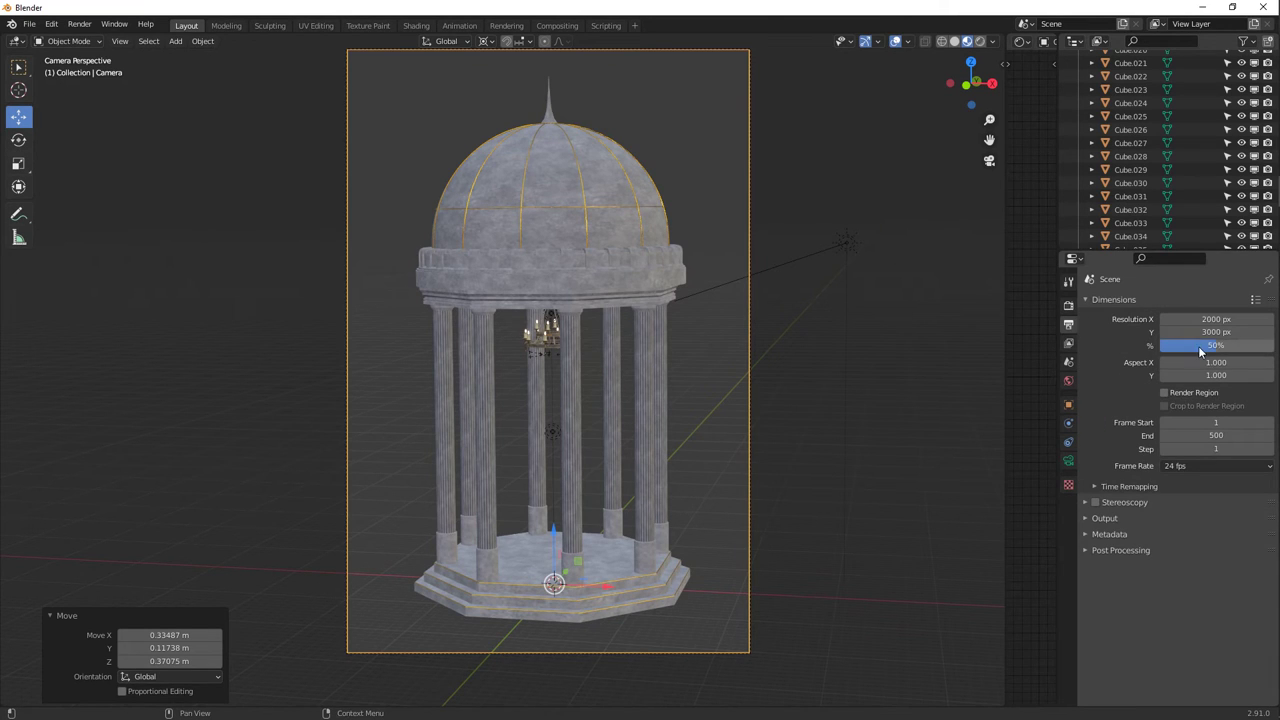
left_click_drag(1237, 349, 1262, 349)
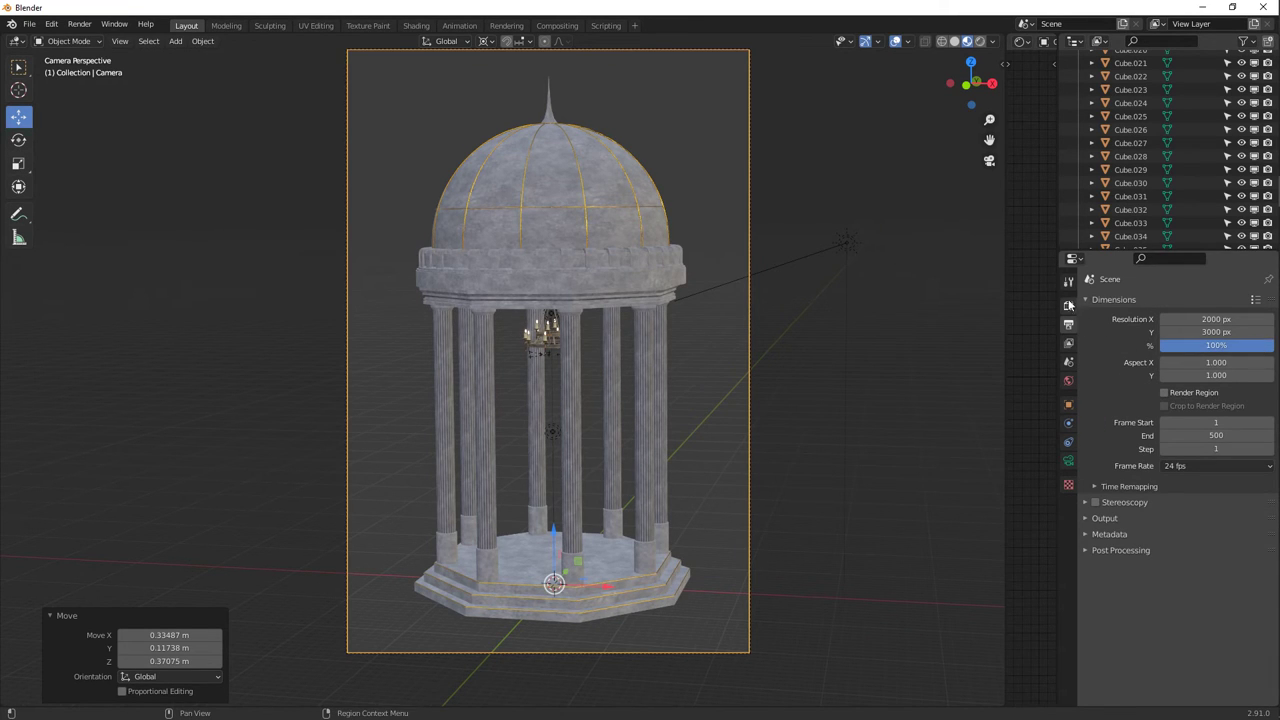
left_click(1068, 304)
double_click(1213, 376)
type("150")
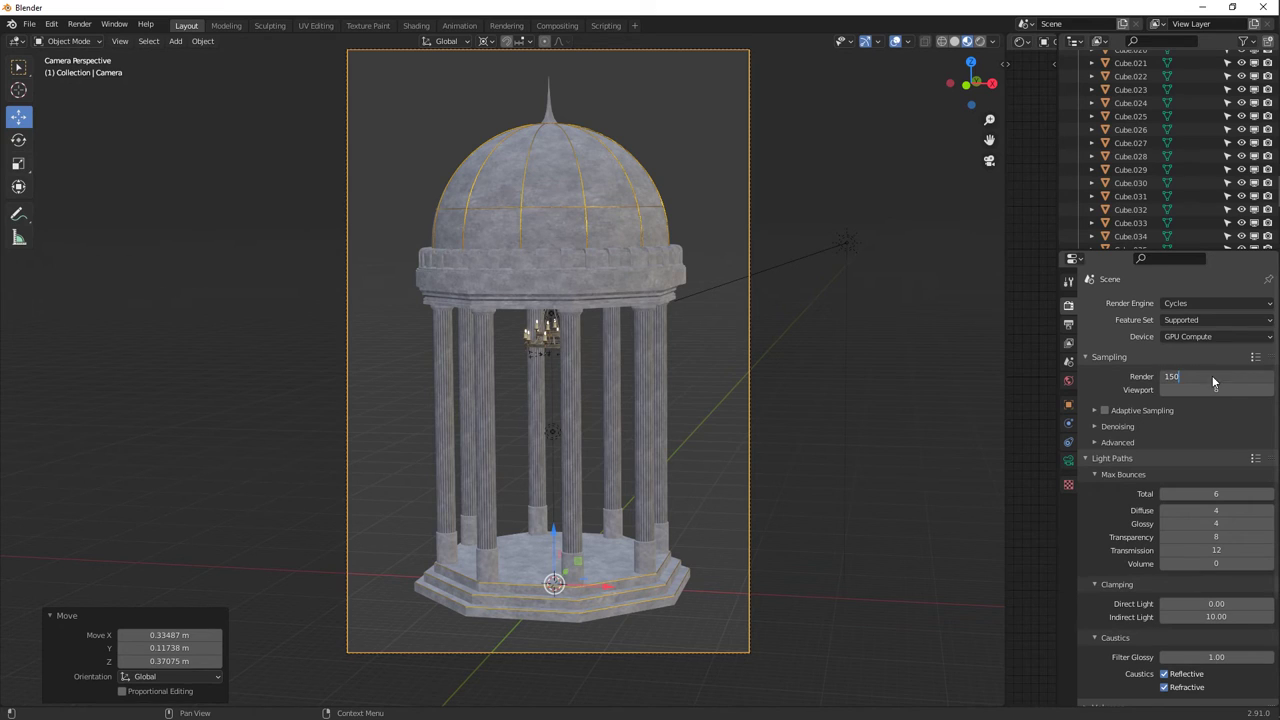
key("Return")
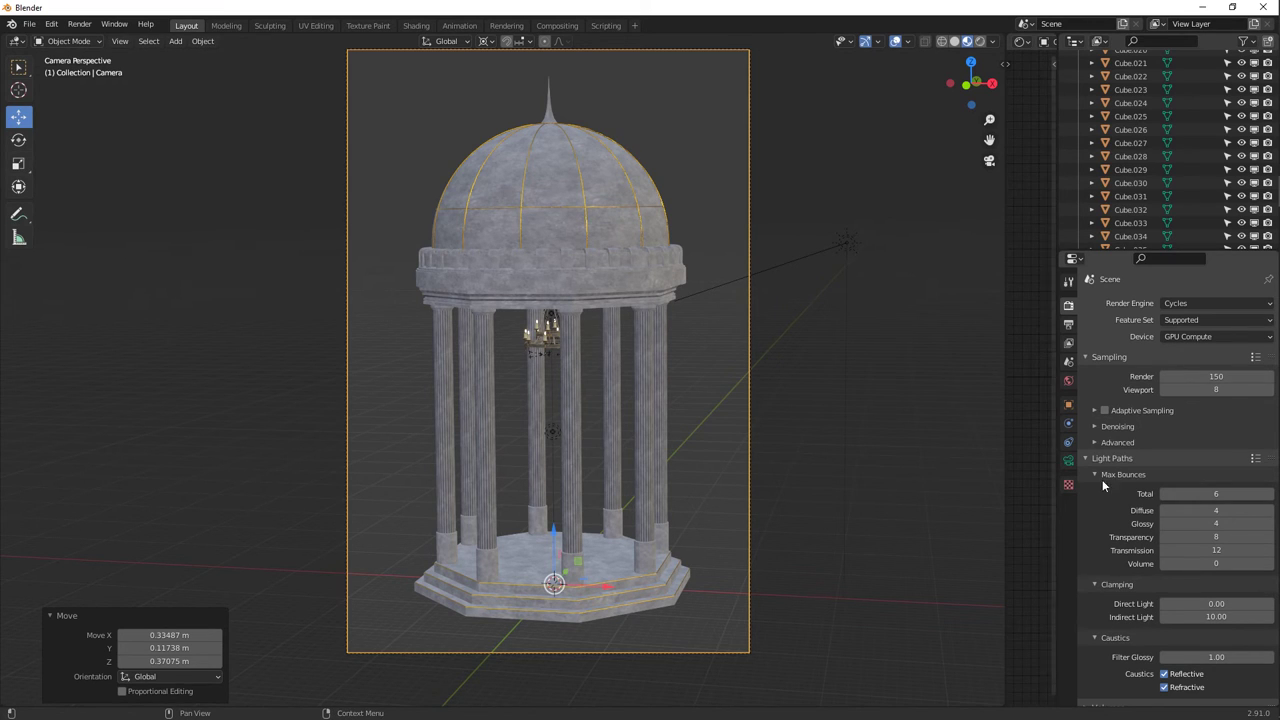
Check the view layer's denoising settings.
left_click(1068, 343)
left_click(1092, 356)
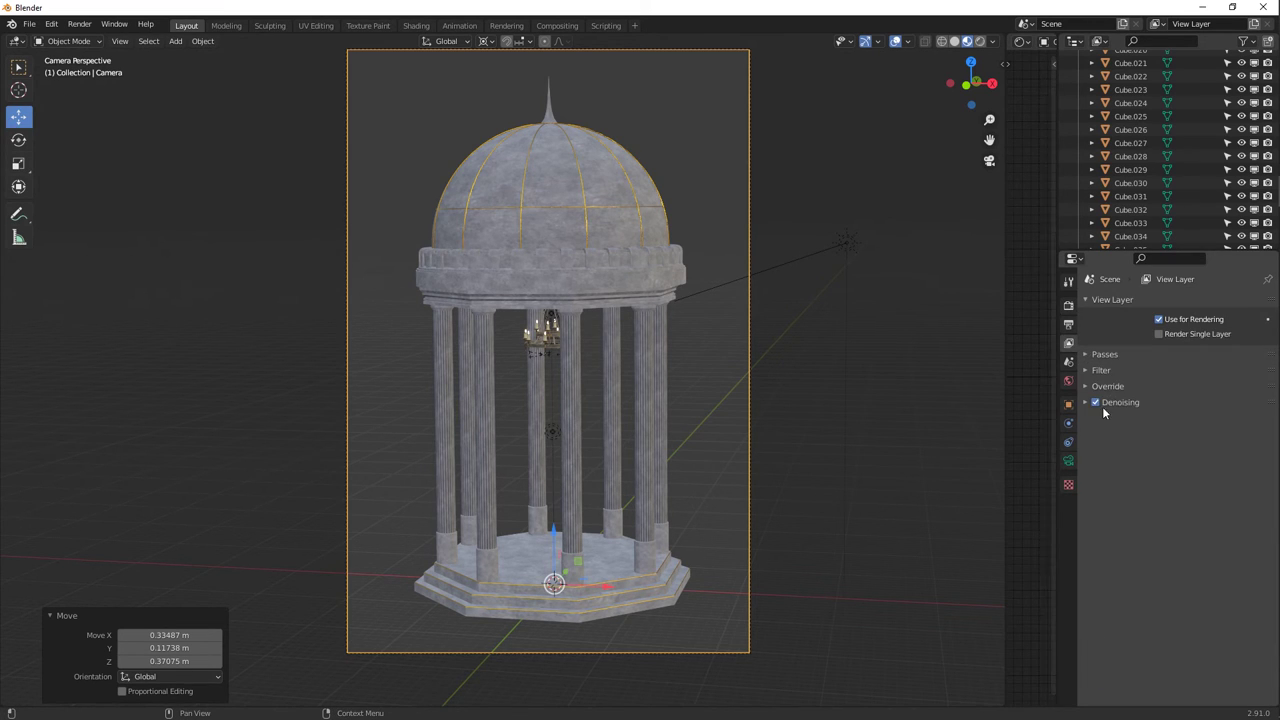
left_click(1104, 404)
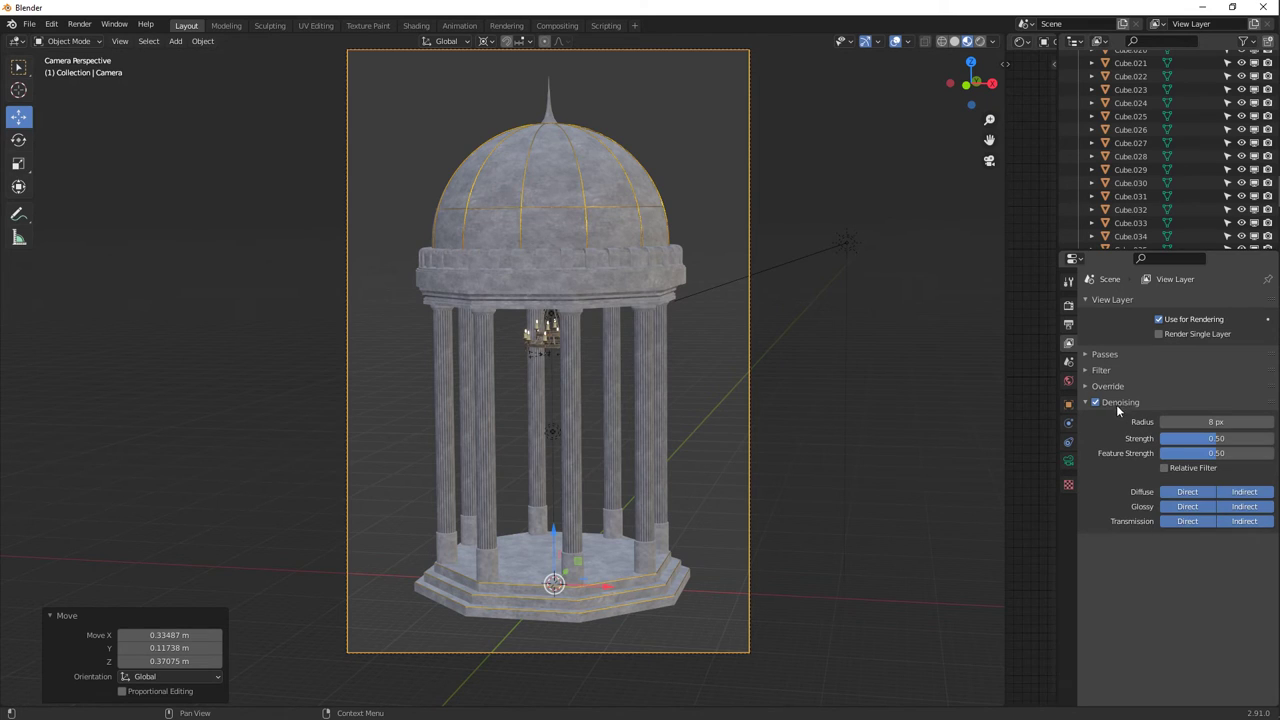
Set the power of the orange point light at the chandelier to 1200 W and render the image.
left_click(552, 431)
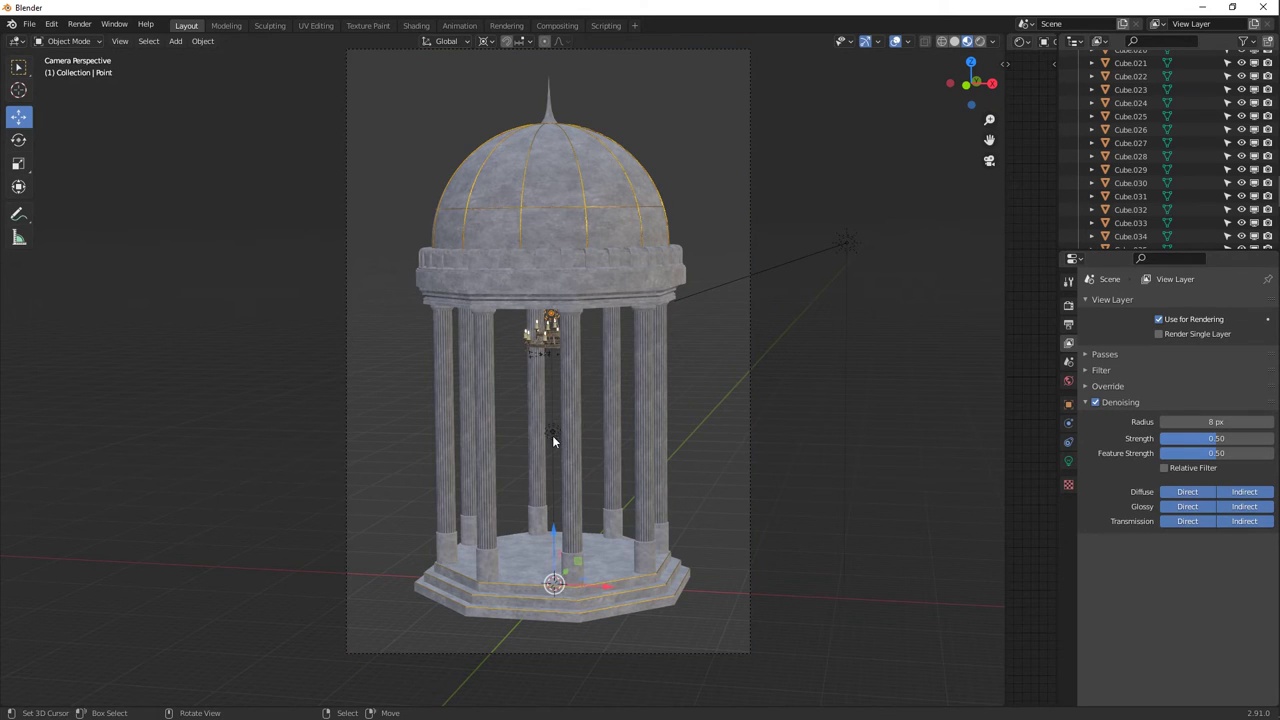
left_click(1068, 461)
left_click(1194, 391)
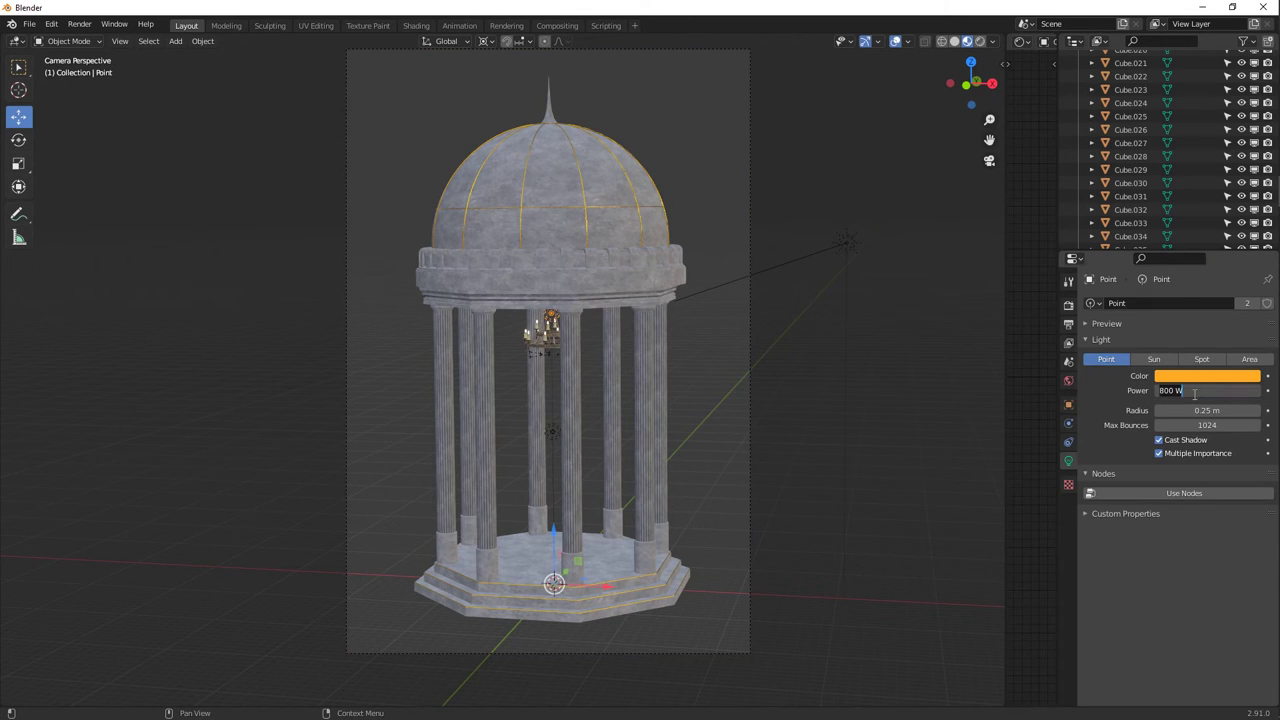
type("1200")
key("Return")
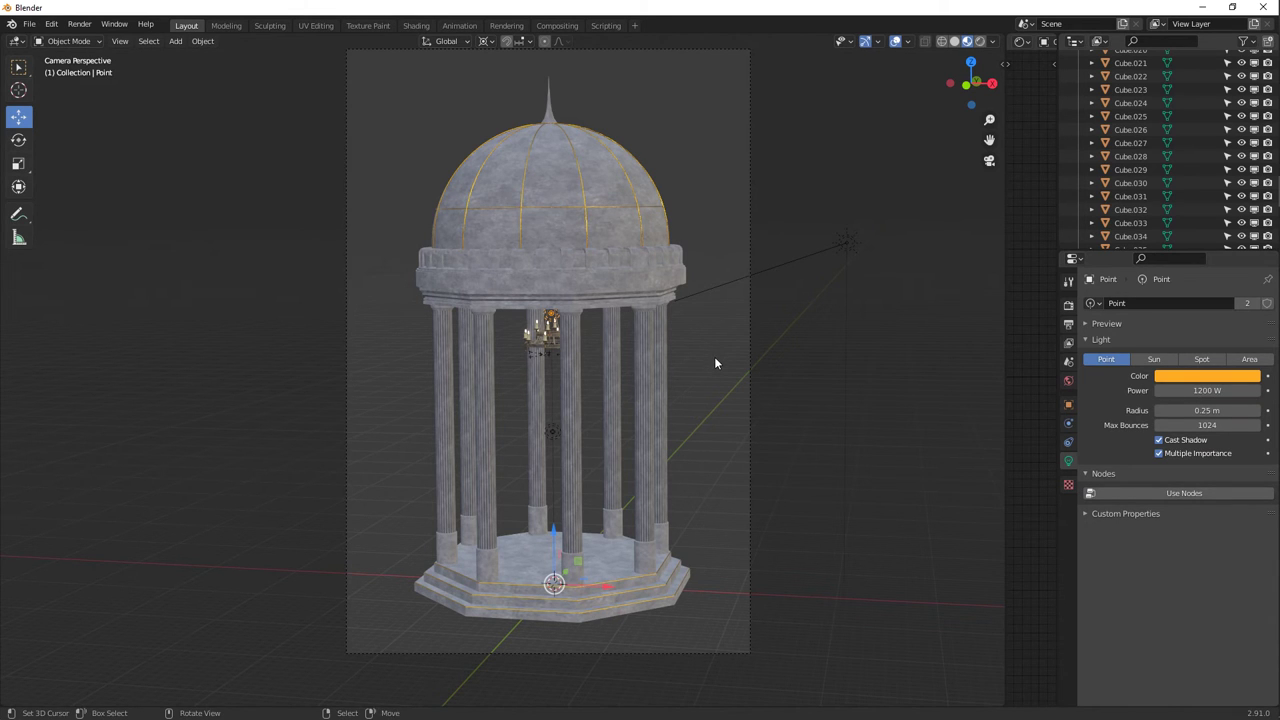
key("F12")
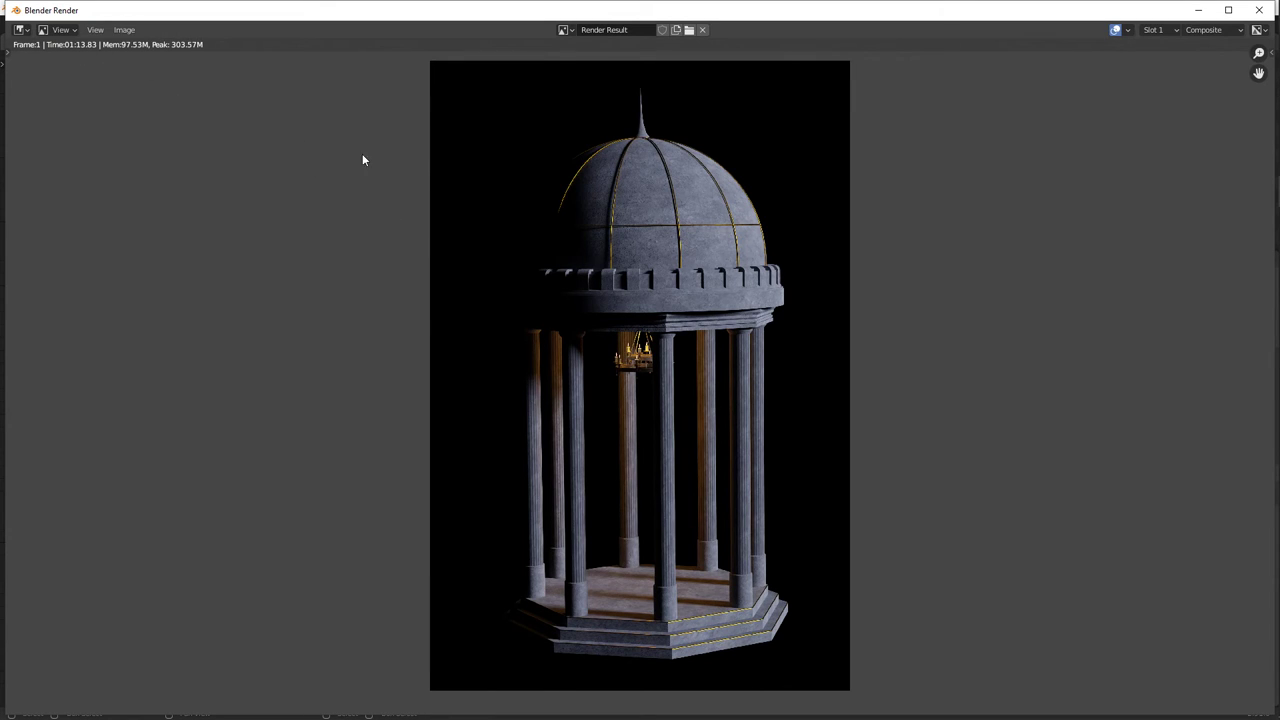
Examine the finished render up close, from the dome and chandelier down the columns to the base steps.
scroll(621, 386, "up", 2)
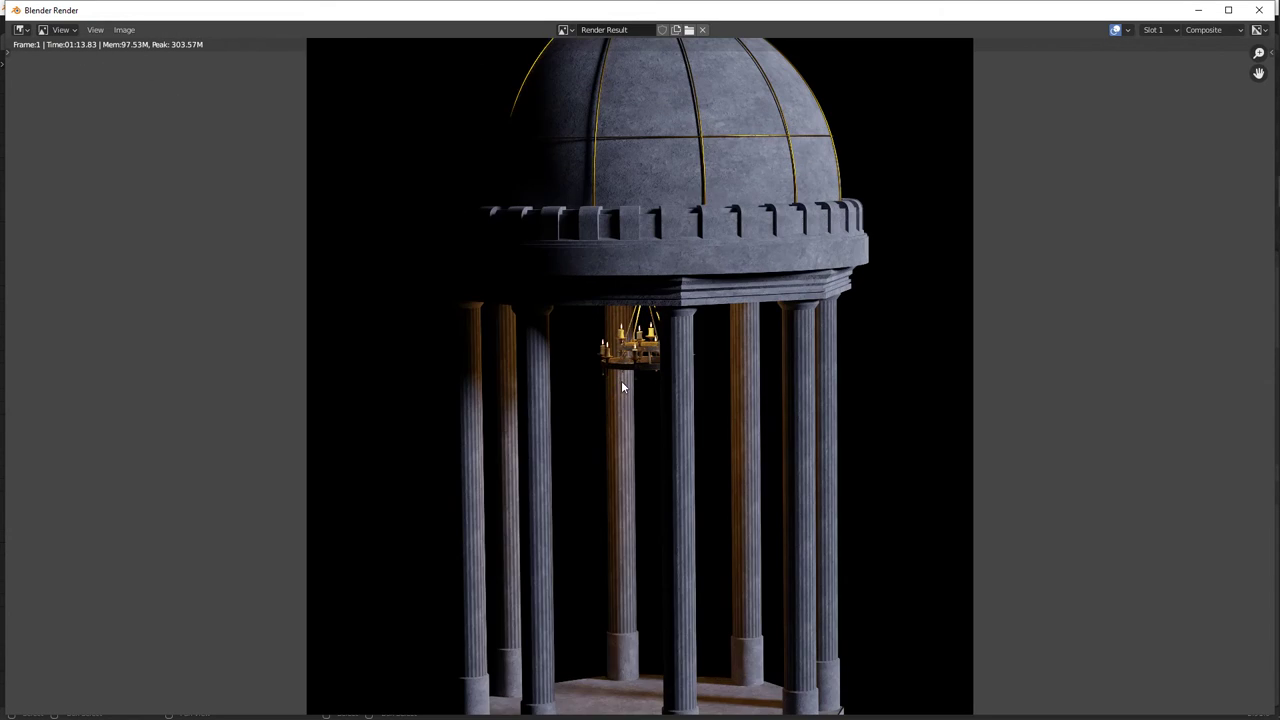
middle_click_drag(585, 196, 581, 262)
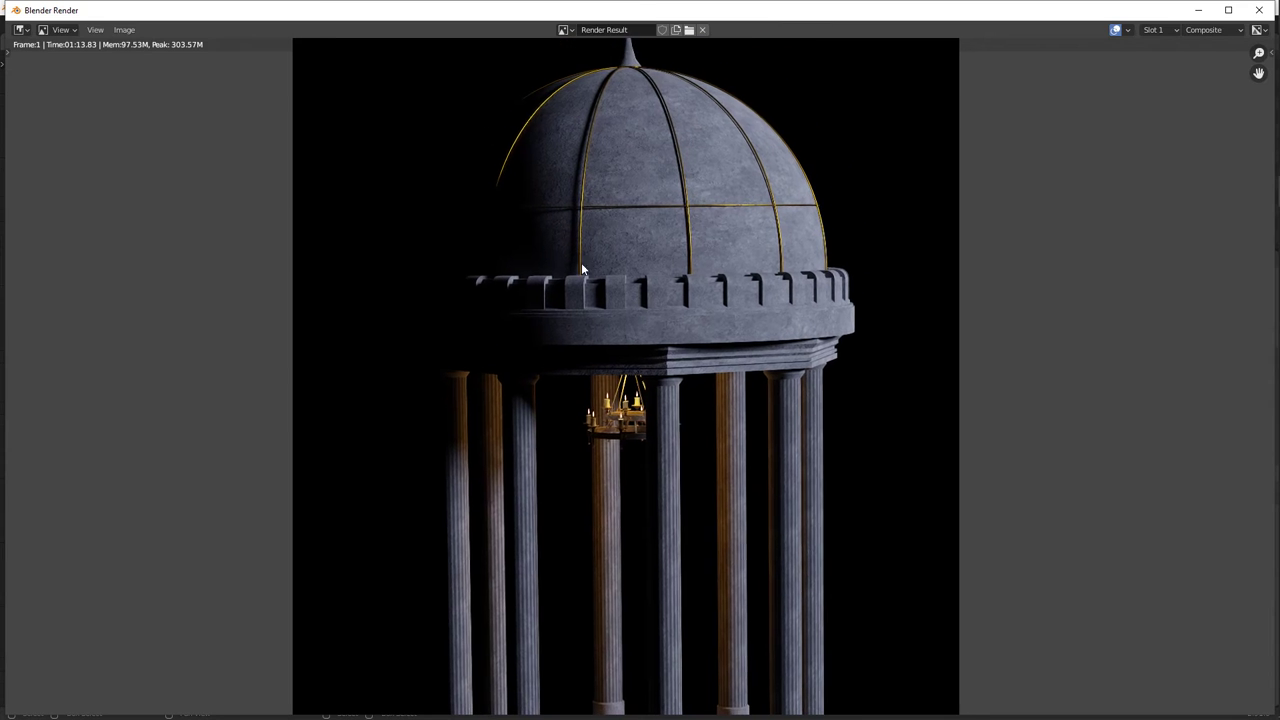
scroll(682, 204, "up", 4)
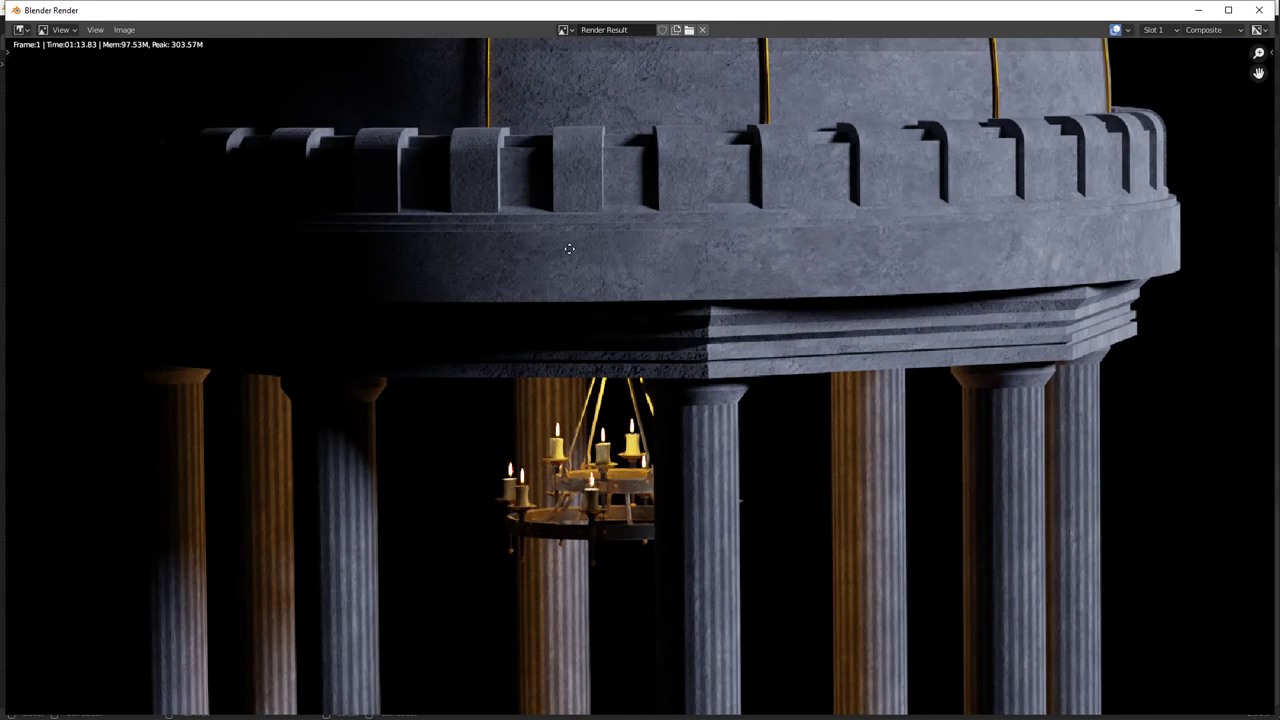
middle_click_drag(682, 204, 547, 309)
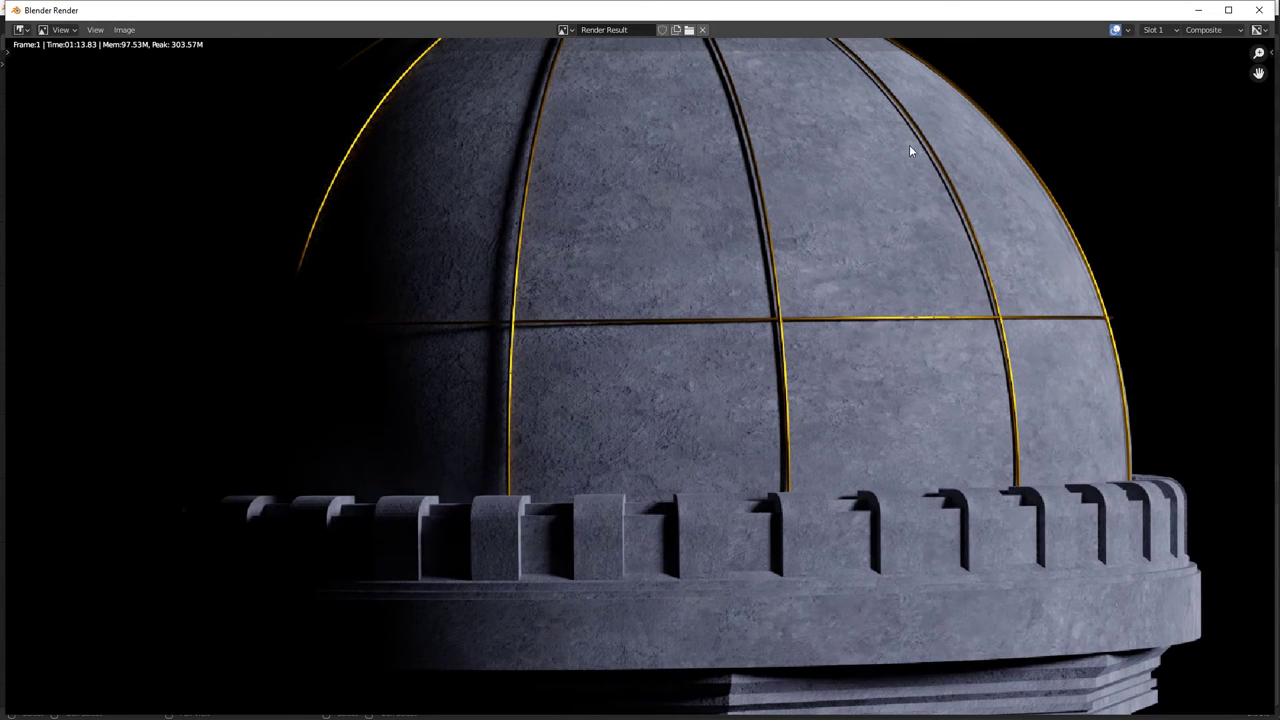
middle_click_drag(669, 512, 590, 224)
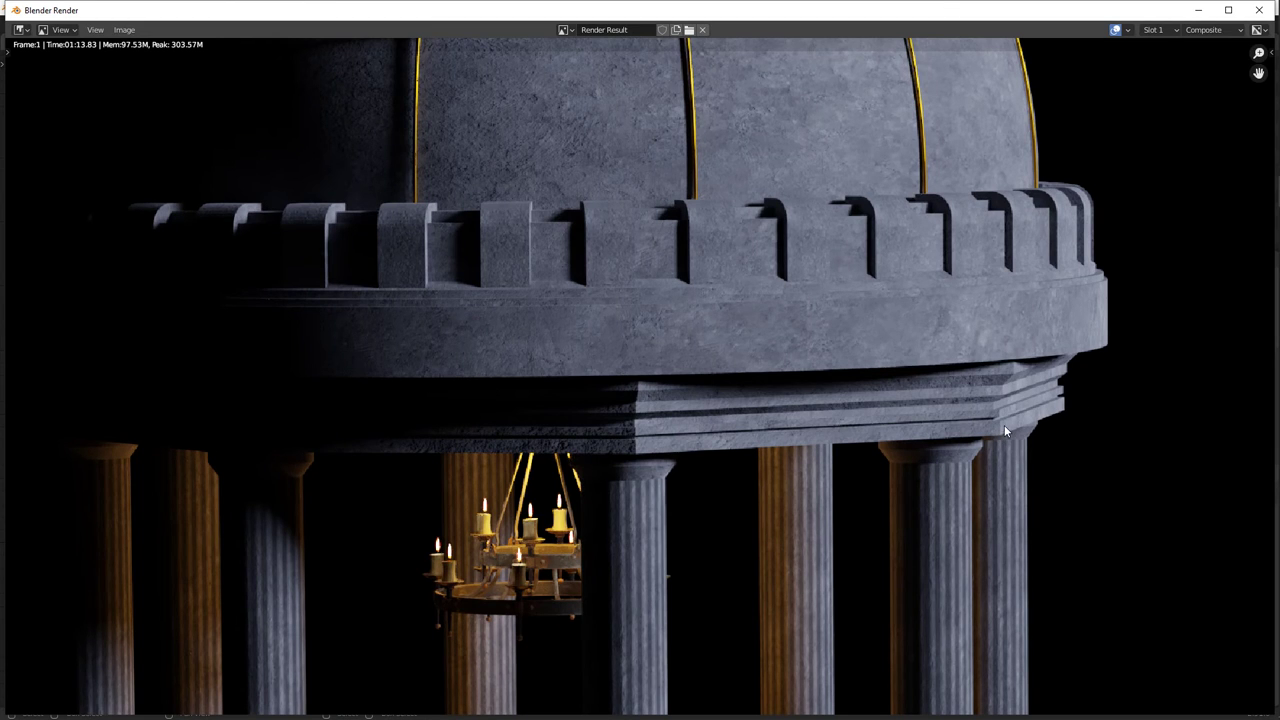
middle_click_drag(831, 502, 823, 444)
scroll(813, 400, "down", 1)
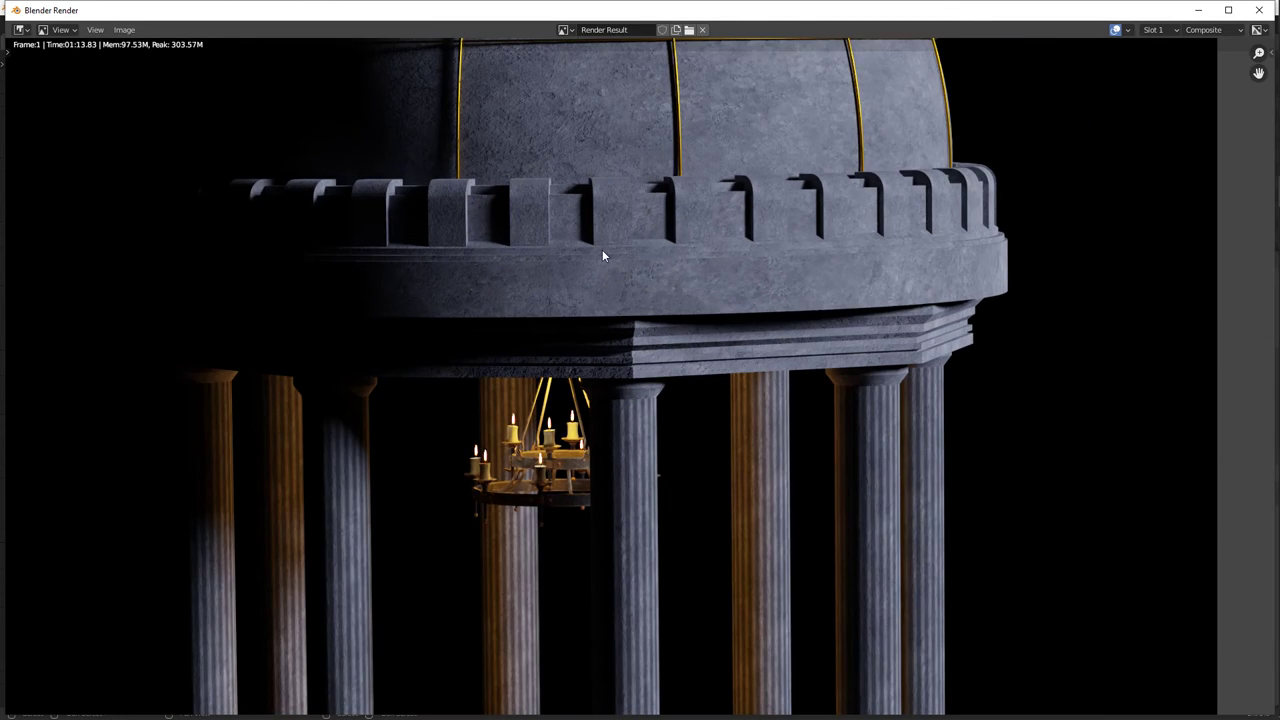
middle_click_drag(670, 532, 626, 420)
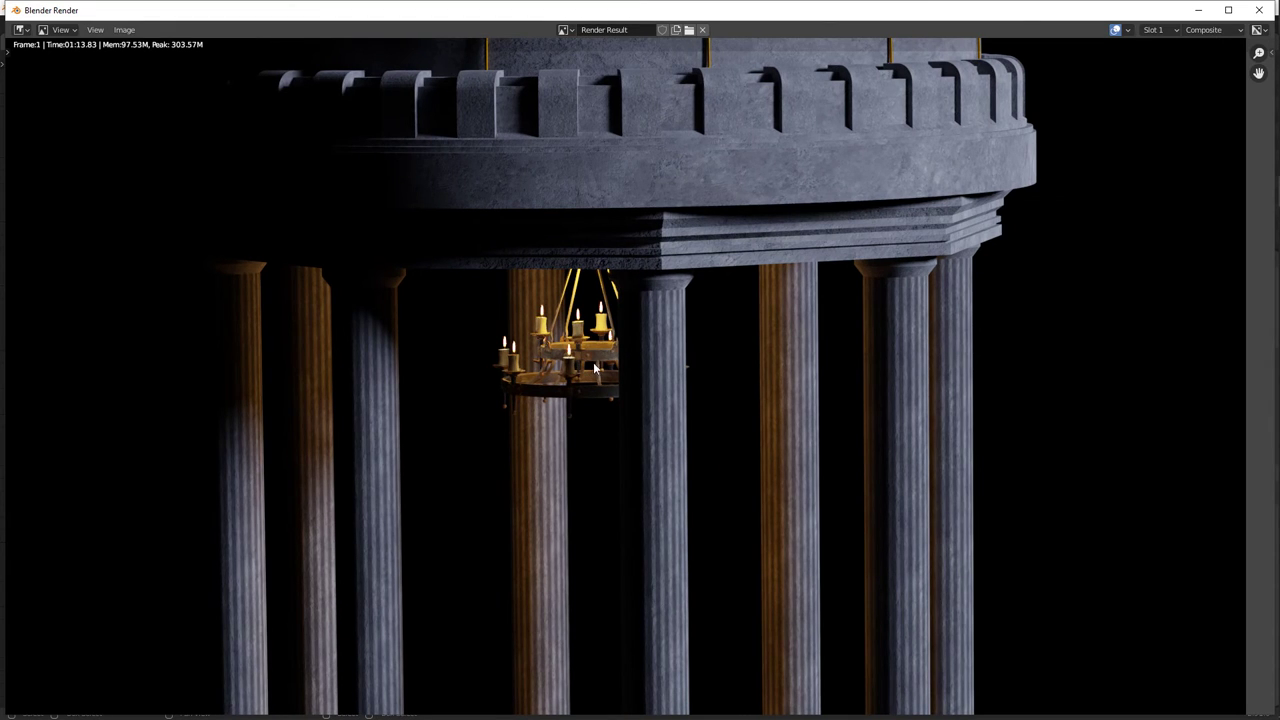
middle_click_drag(620, 591, 597, 440)
middle_click_drag(674, 534, 687, 442)
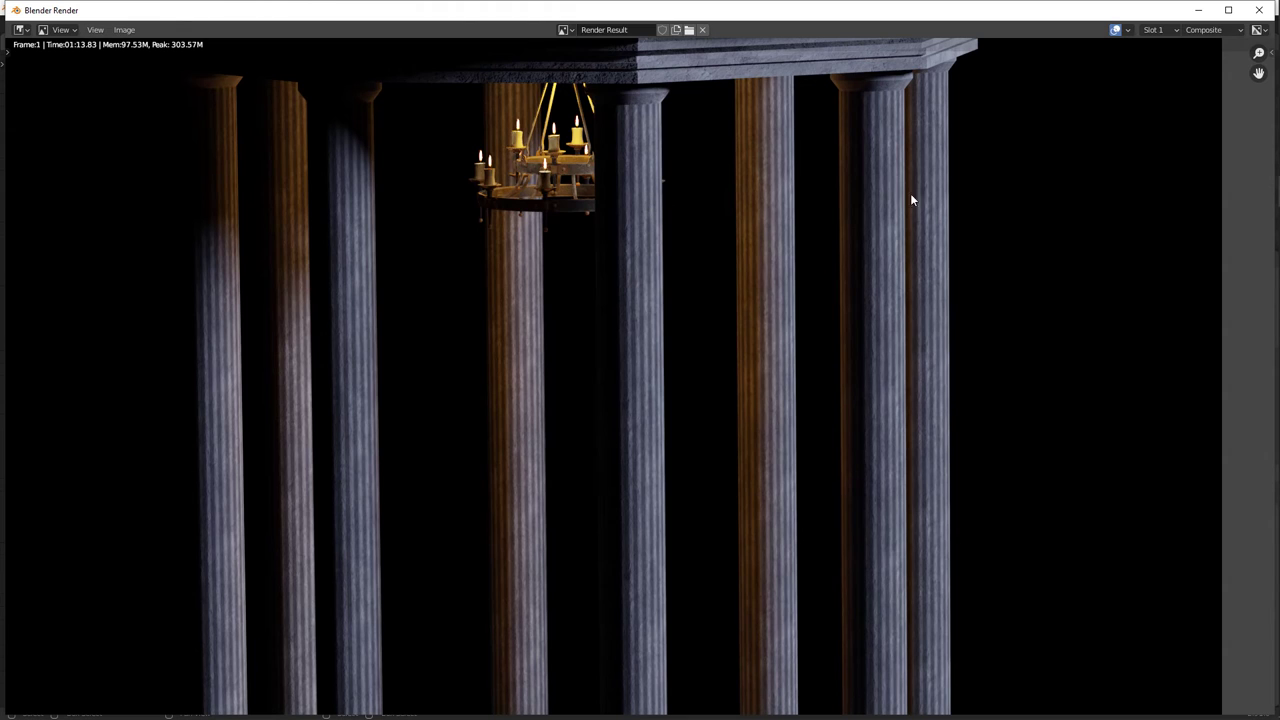
scroll(713, 477, "down", 10)
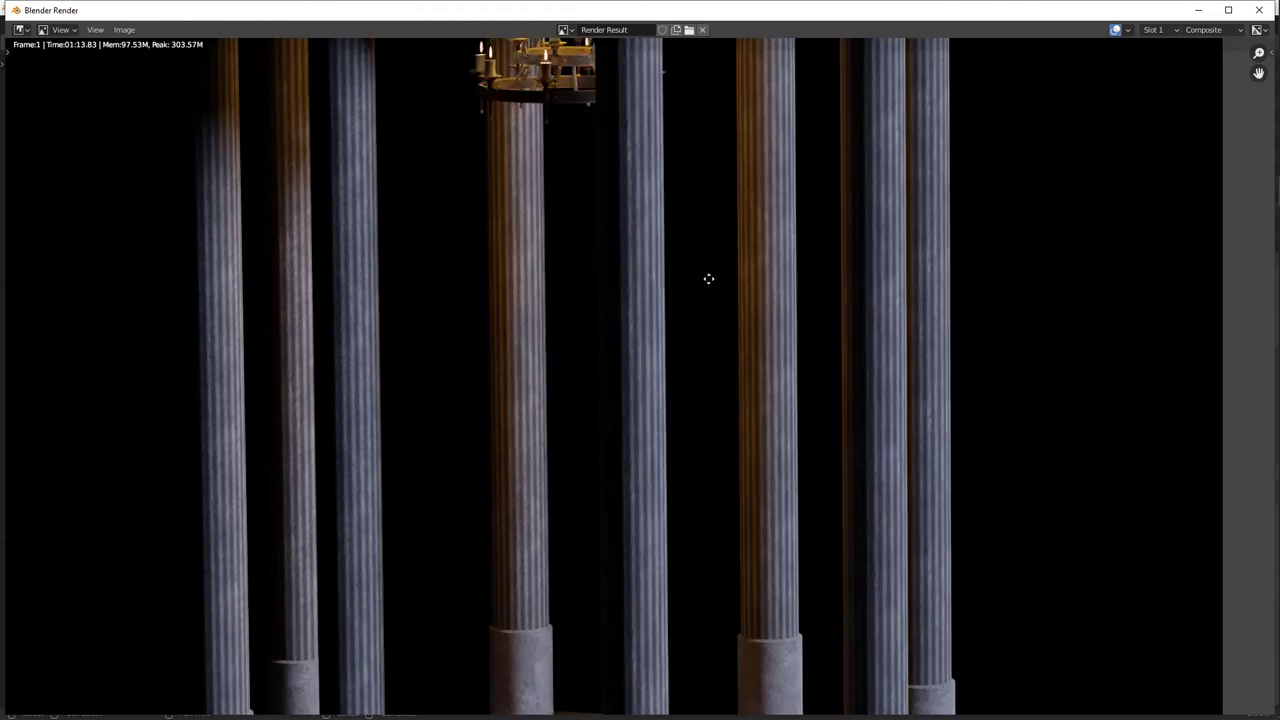
middle_click_drag(698, 514, 704, 465)
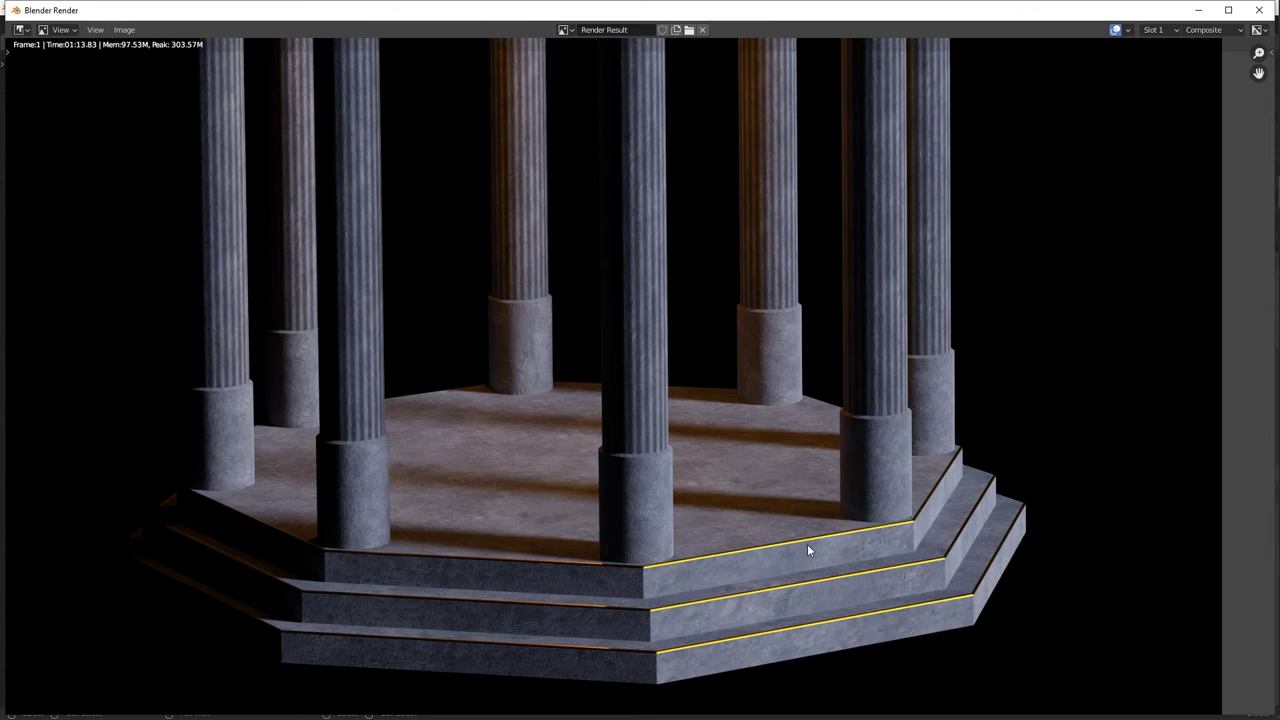
key("Home")
key("Escape")
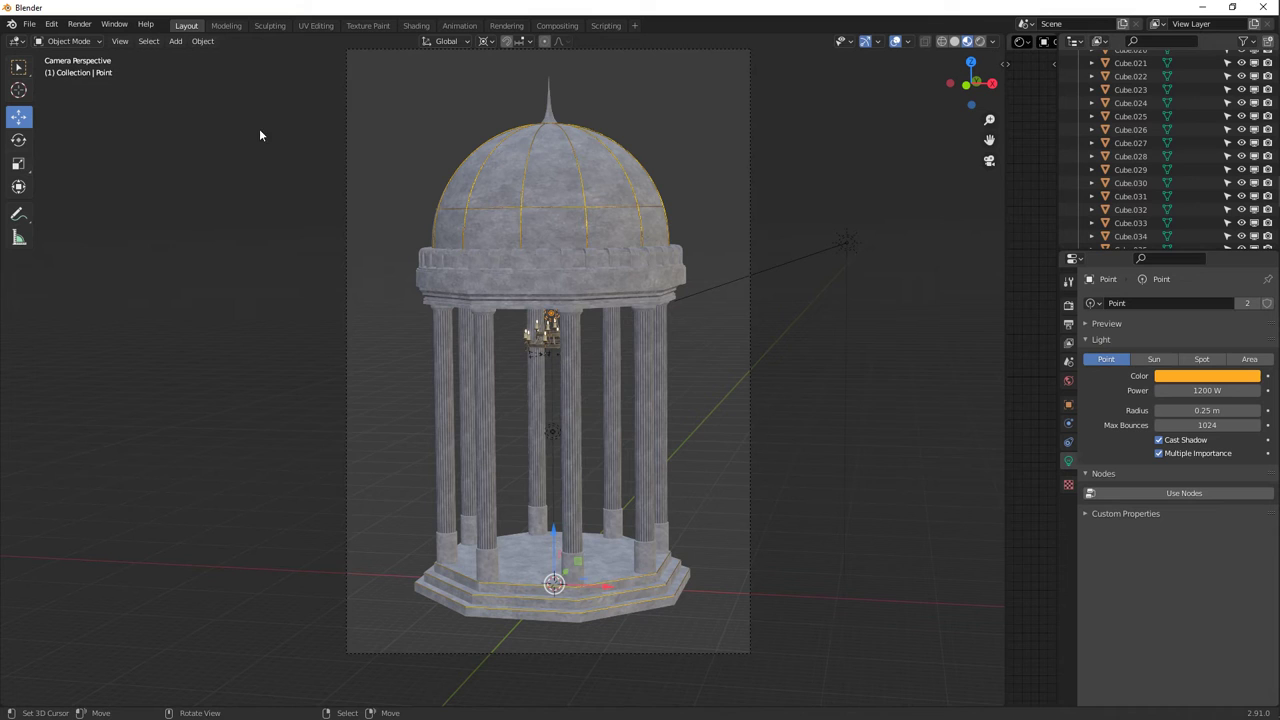
Switch the 3D viewport to the Compositor with nodes in use, and spread the Render Layers and Composite nodes apart.
left_click(22, 41)
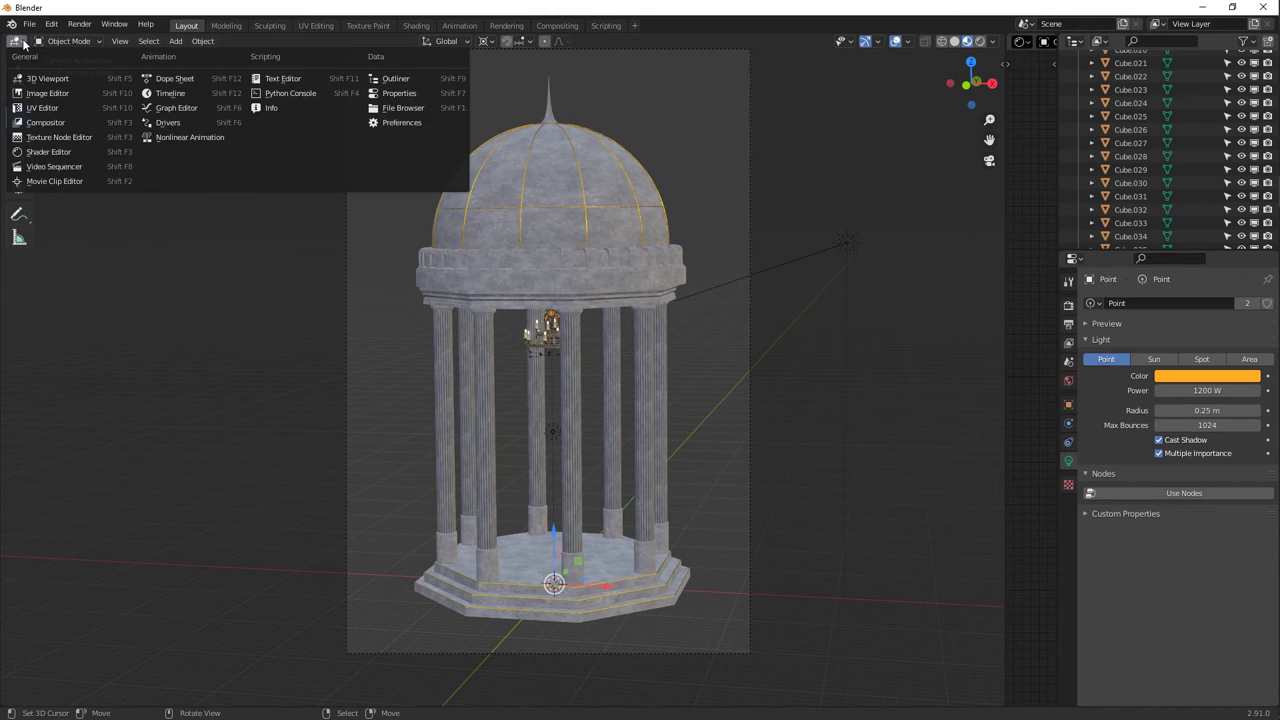
left_click(71, 121)
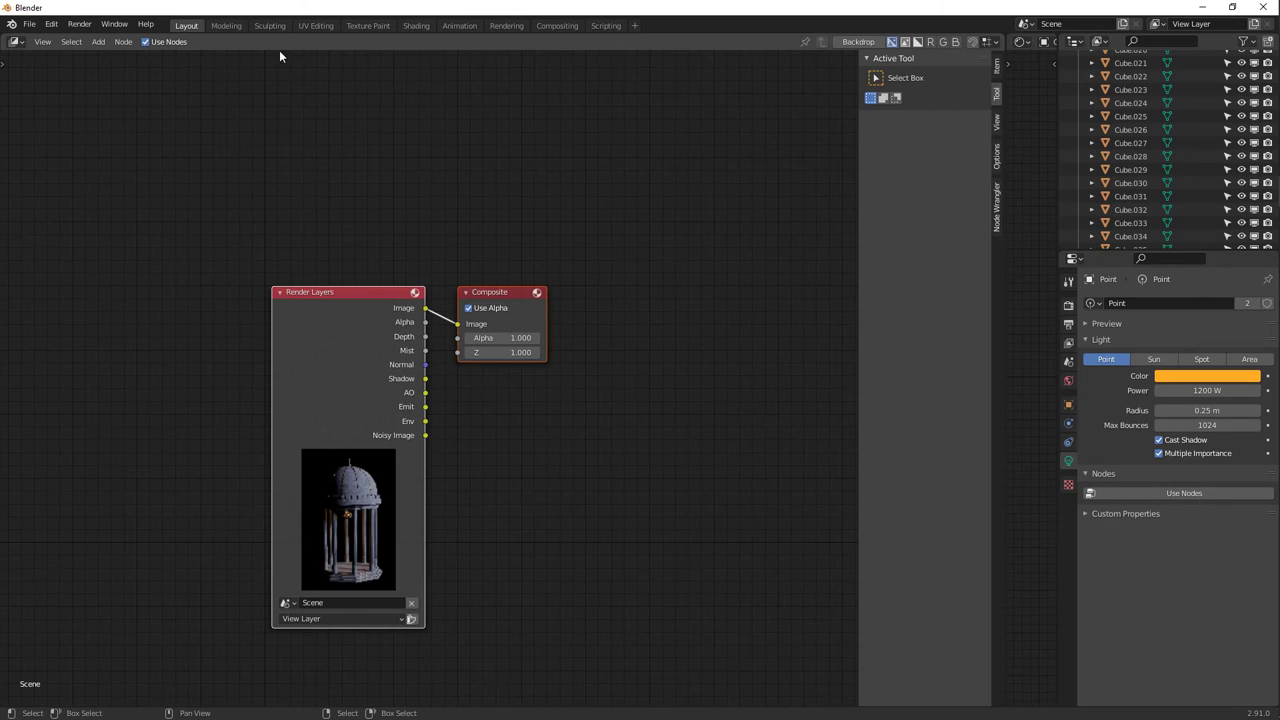
left_click(146, 42)
left_click(464, 248)
left_click(350, 330)
left_click_drag(368, 322, 194, 314)
left_click(490, 296)
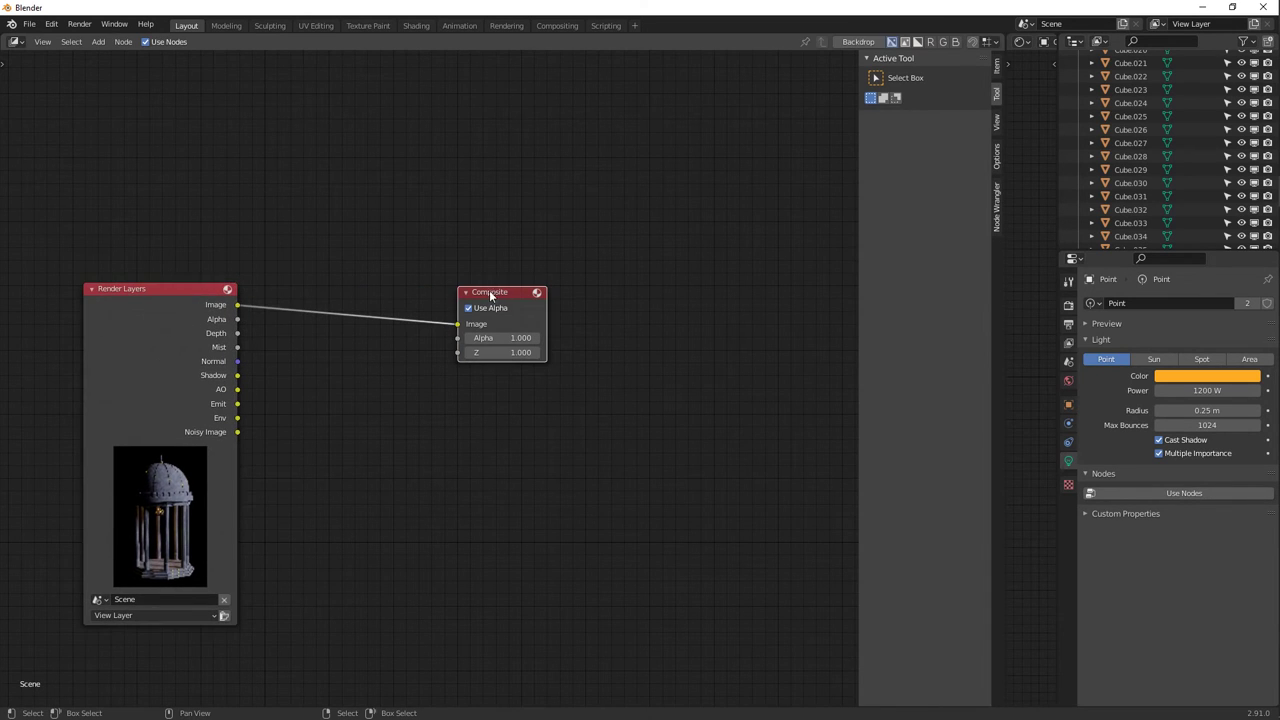
Set the render window to display the Composite layer and return to the node setup.
key("alt+Tab")
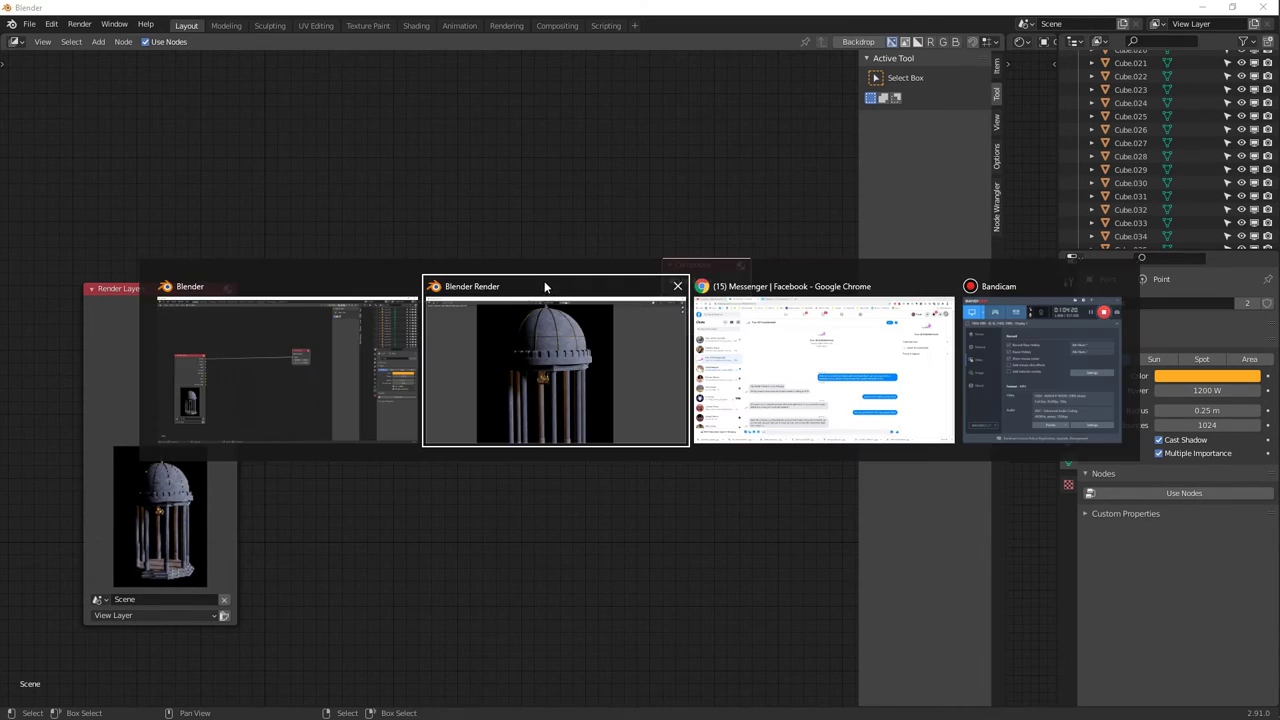
left_click(1224, 31)
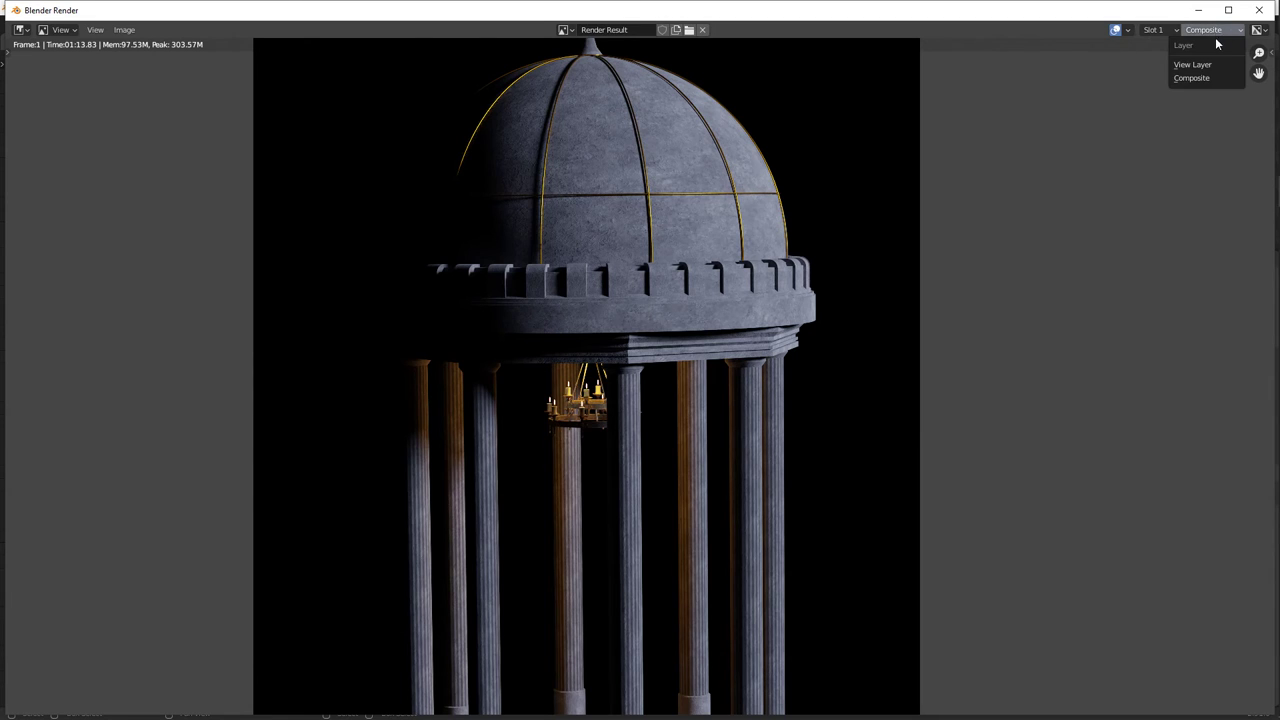
left_click(1205, 80)
key("alt+Tab")
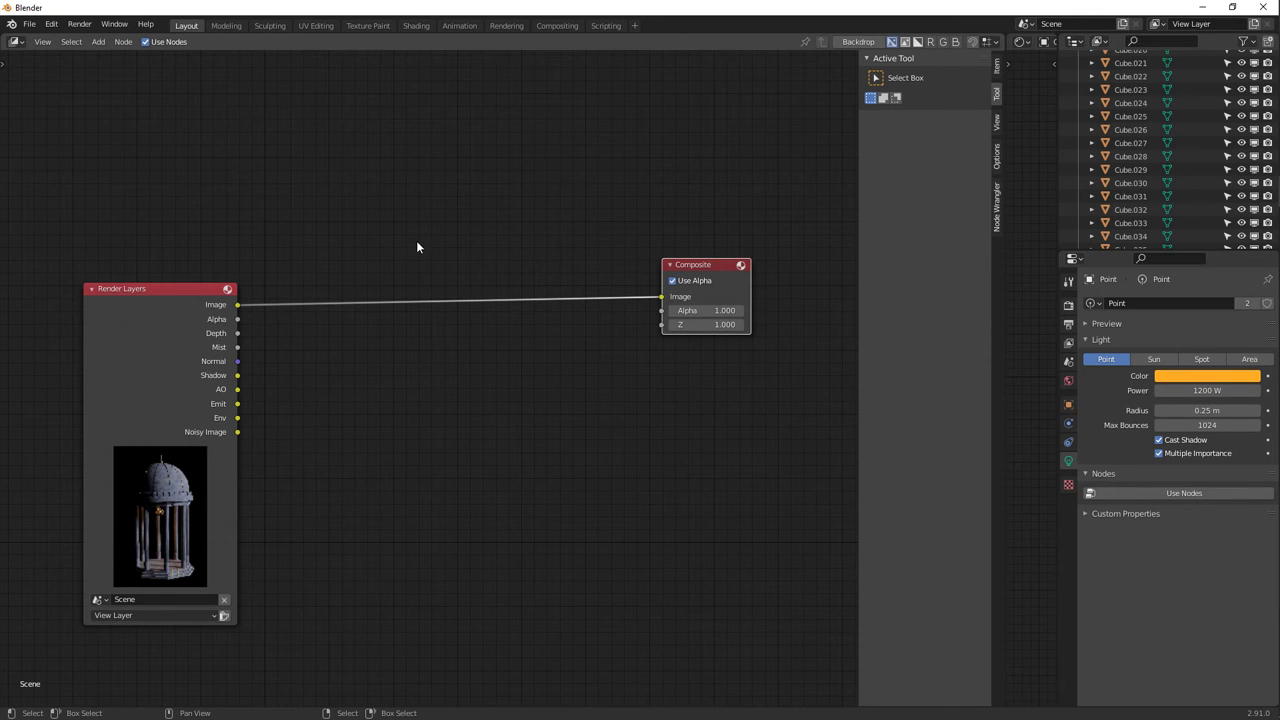
Insert a Glare node between the Render Layers and Composite nodes and check its effect on the render.
key("shift+a")
left_click(361, 241)
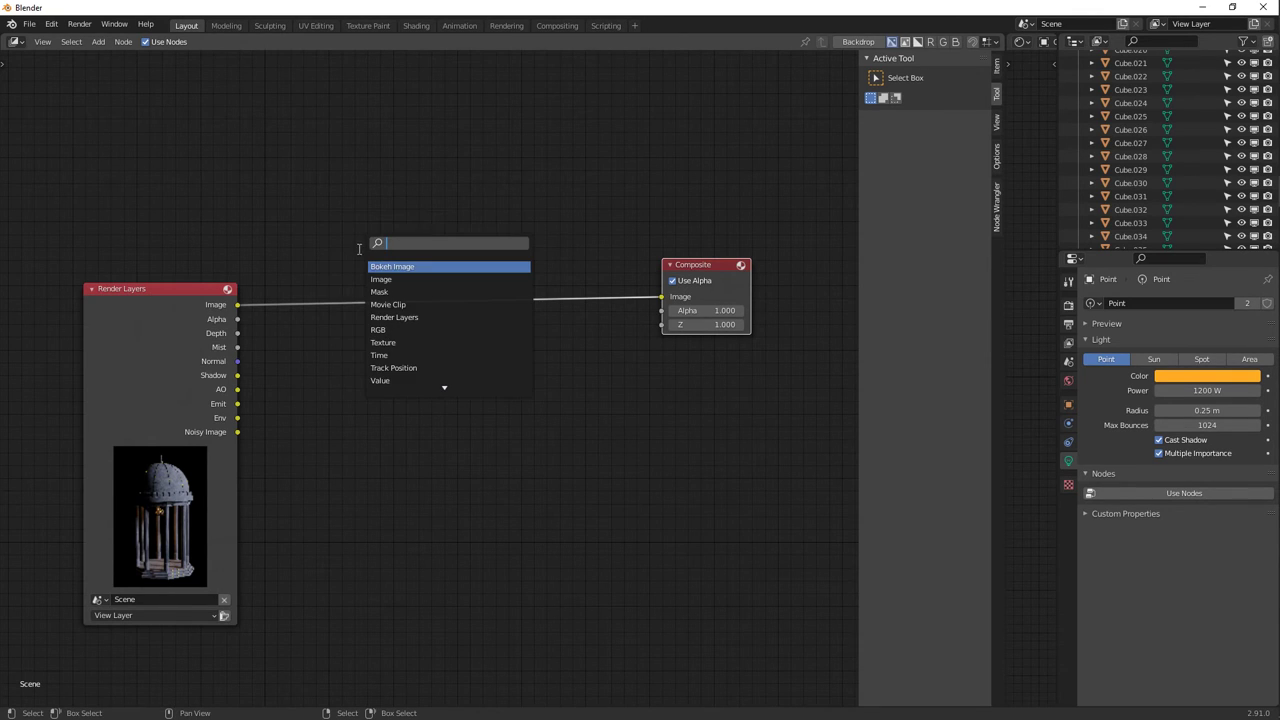
type("g")
left_click(382, 267)
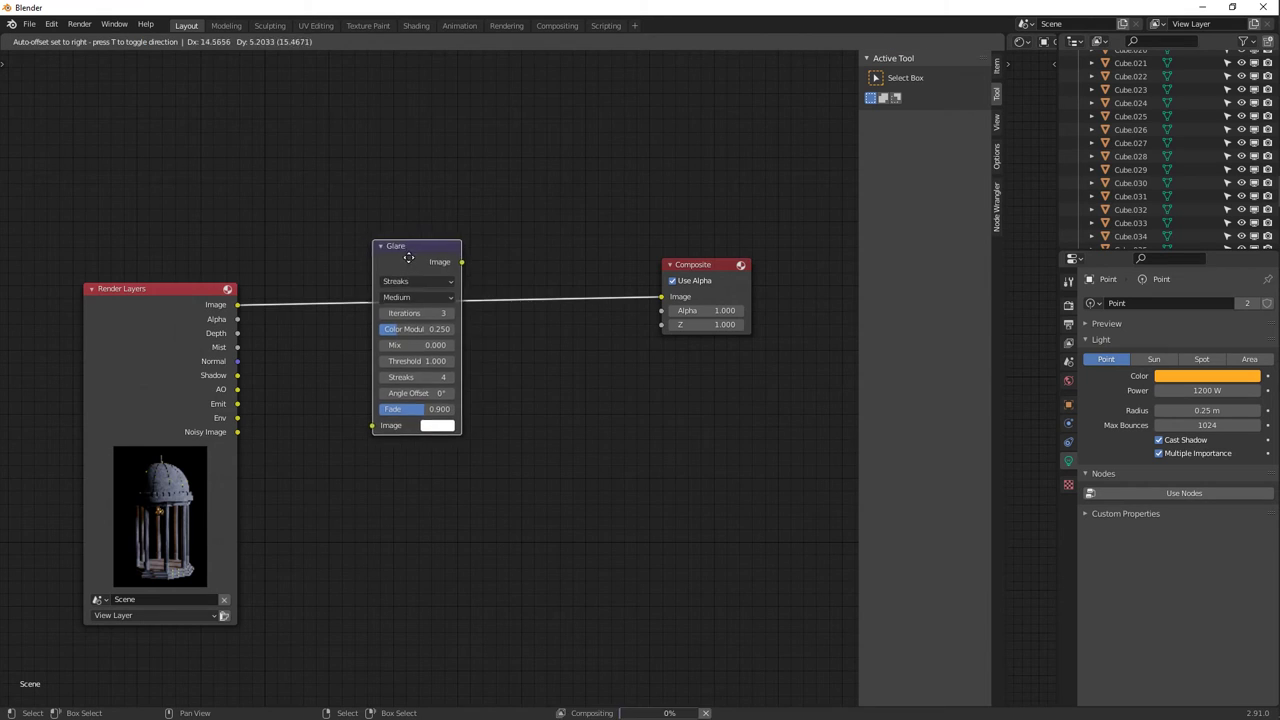
left_click(420, 295)
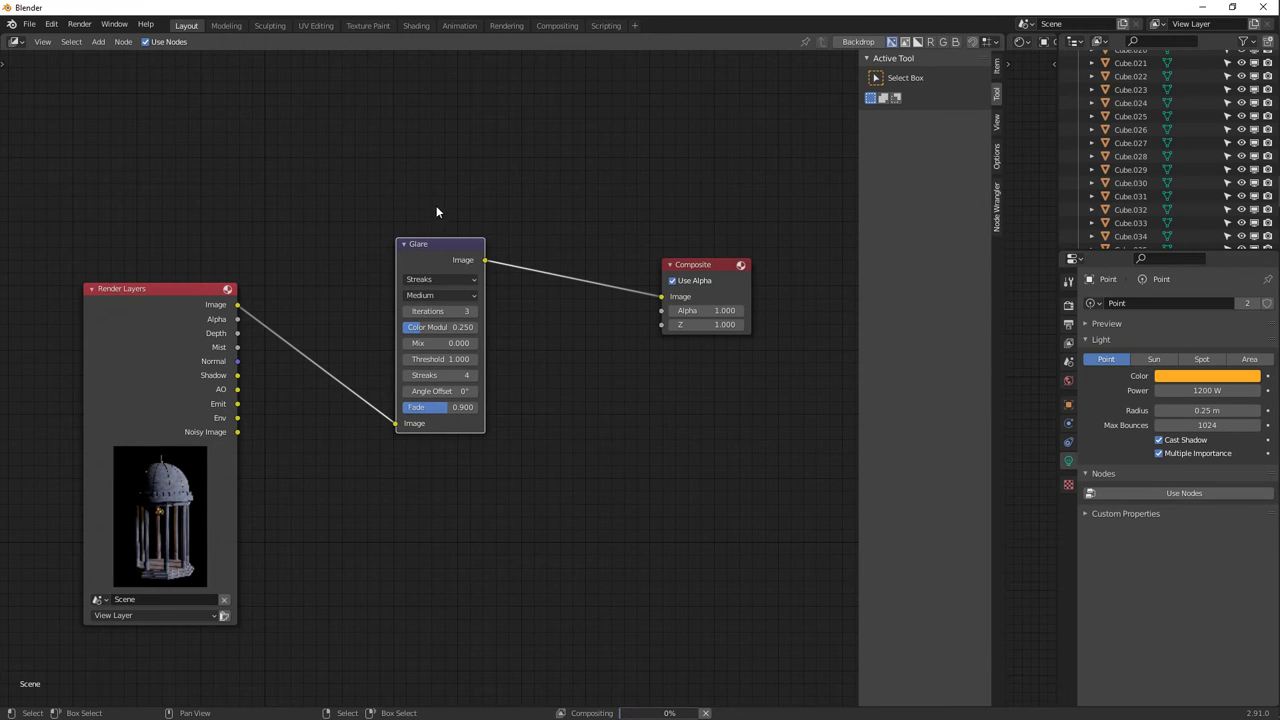
key("alt+Tab")
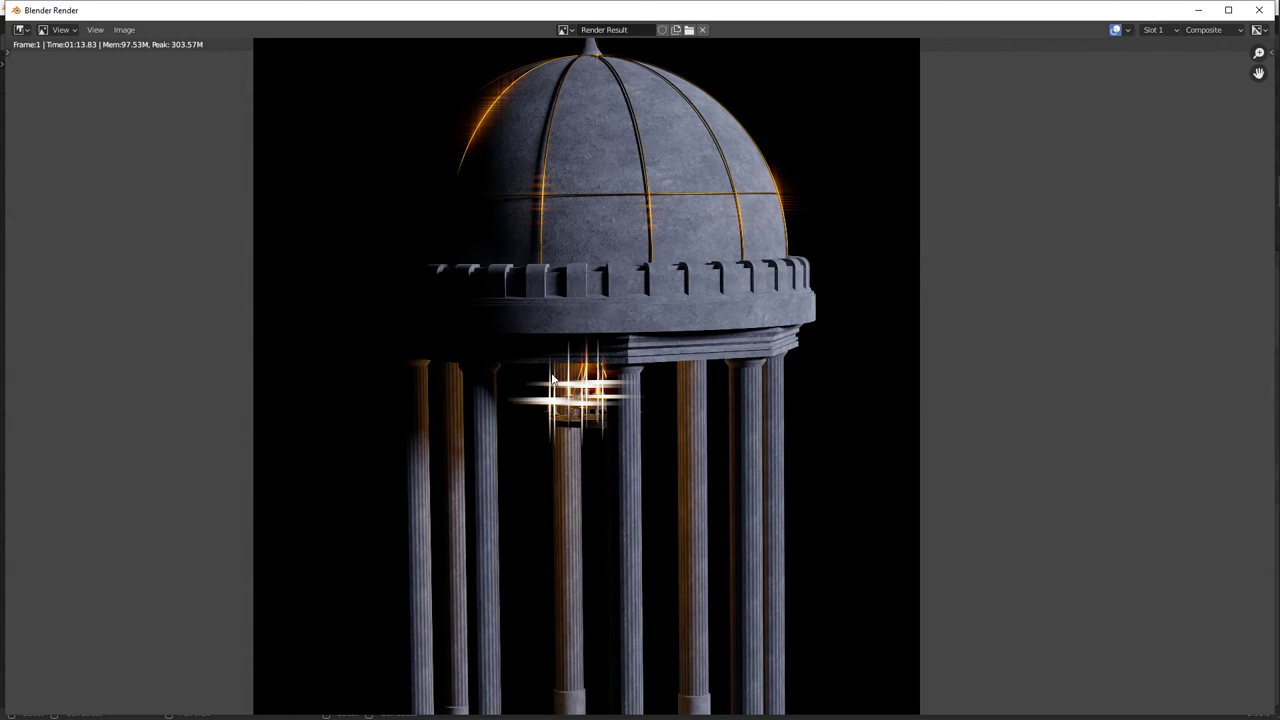
key("alt+Tab")
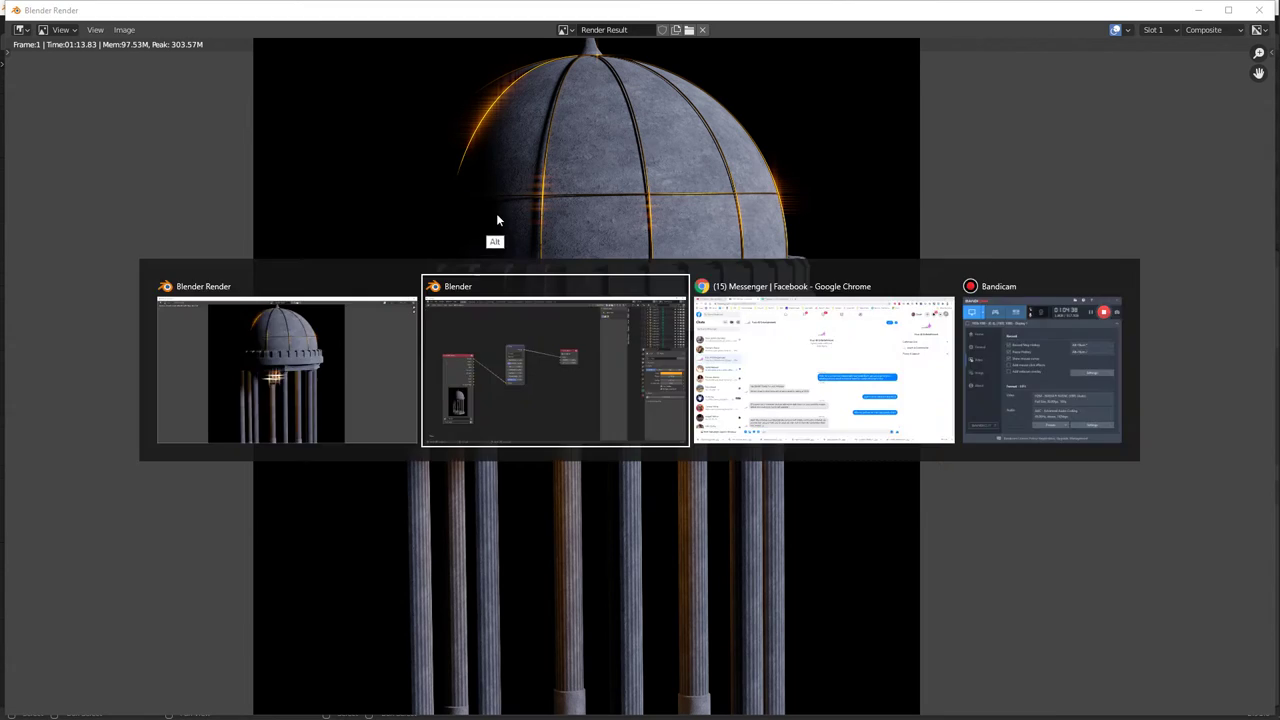
Set the Glare node to Fog Glow with a threshold of 0.2, and inspect the glow across the rendered pavilion.
left_click(448, 280)
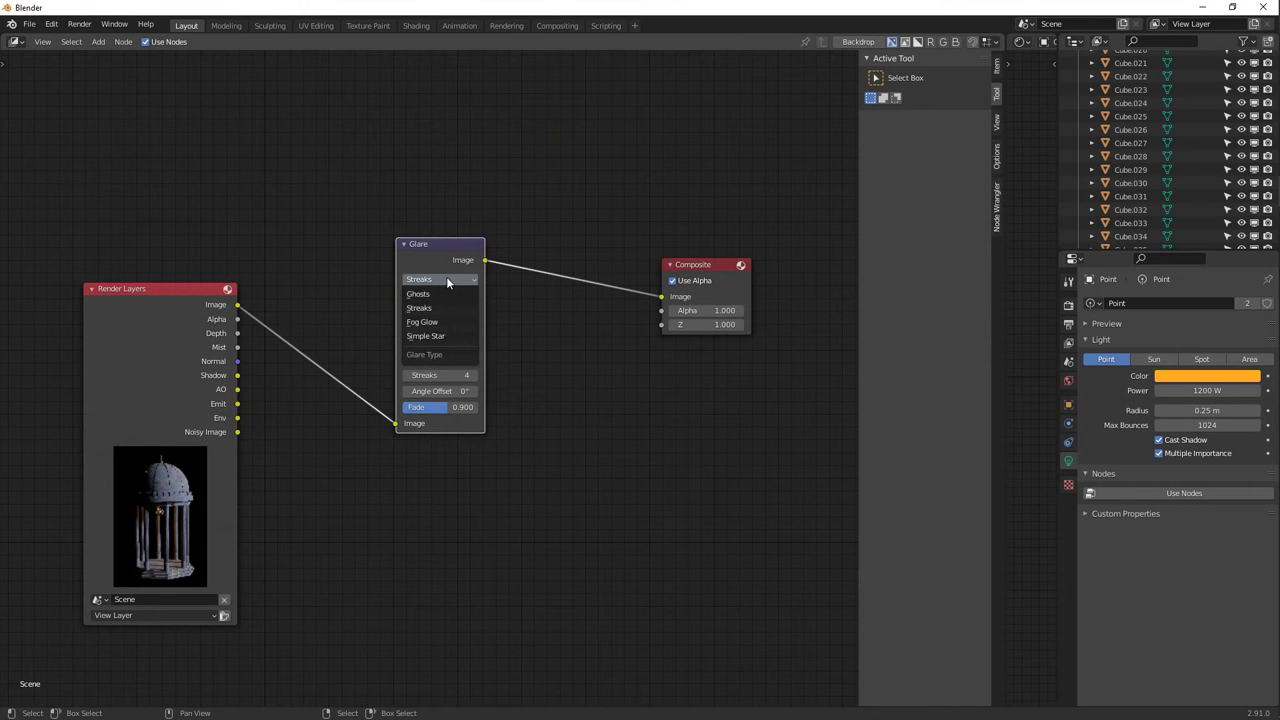
left_click(421, 324)
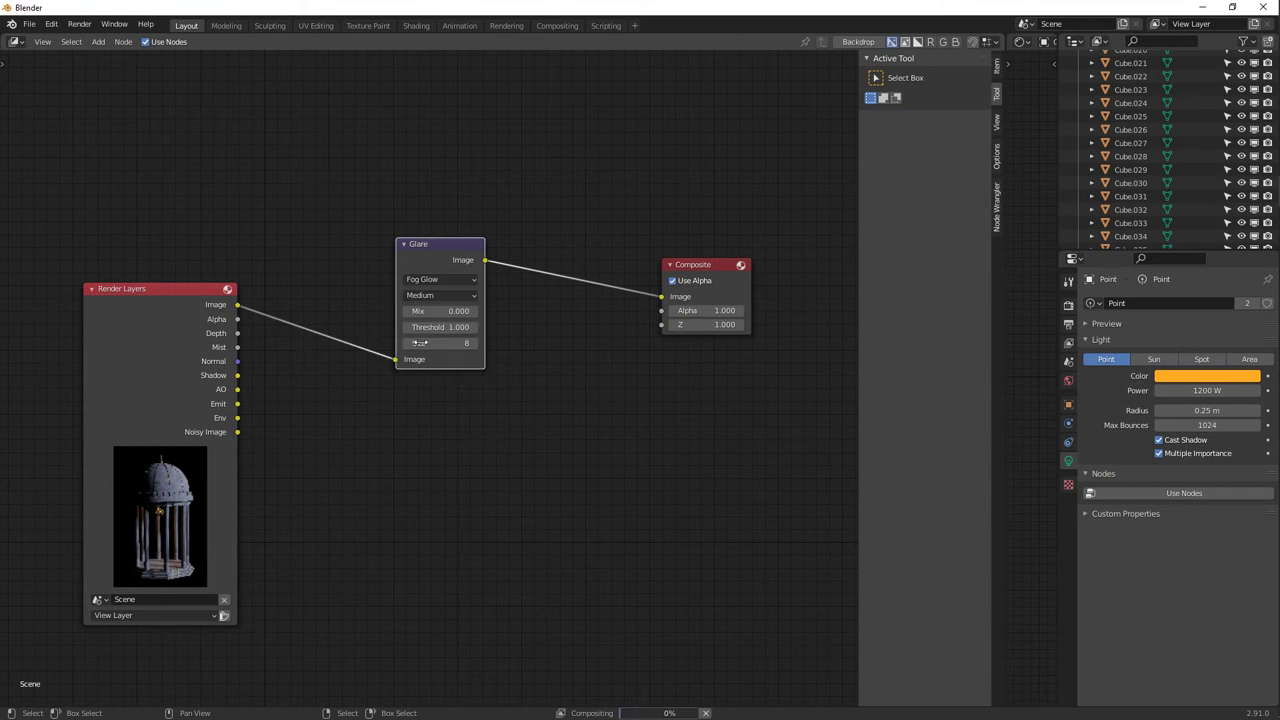
left_click(455, 322)
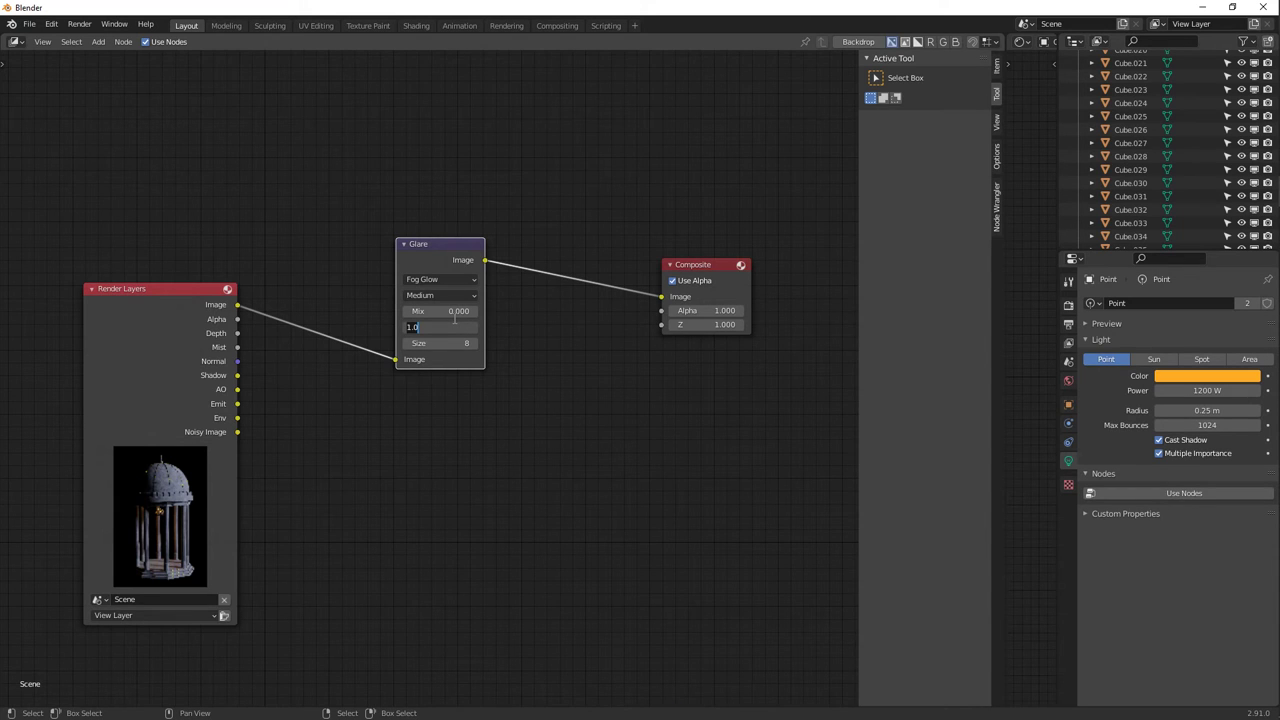
type("2")
key("Return")
key("alt+Tab")
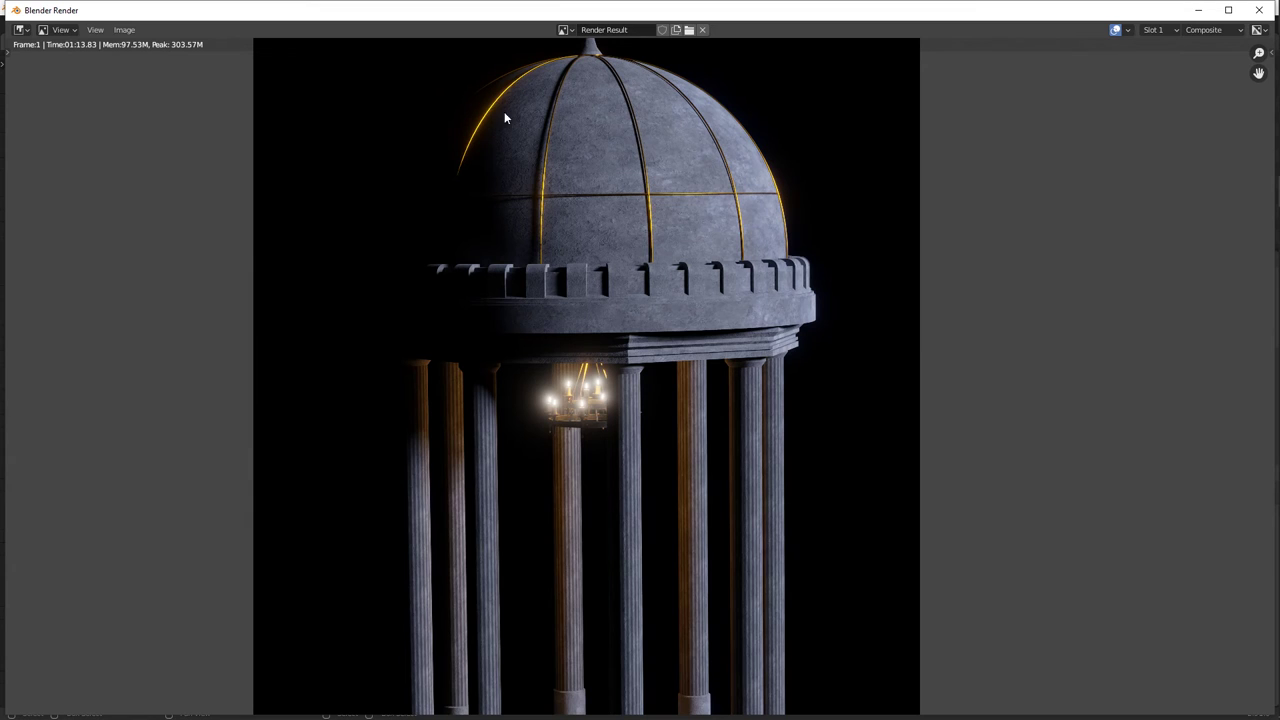
scroll(587, 387, "up", 2)
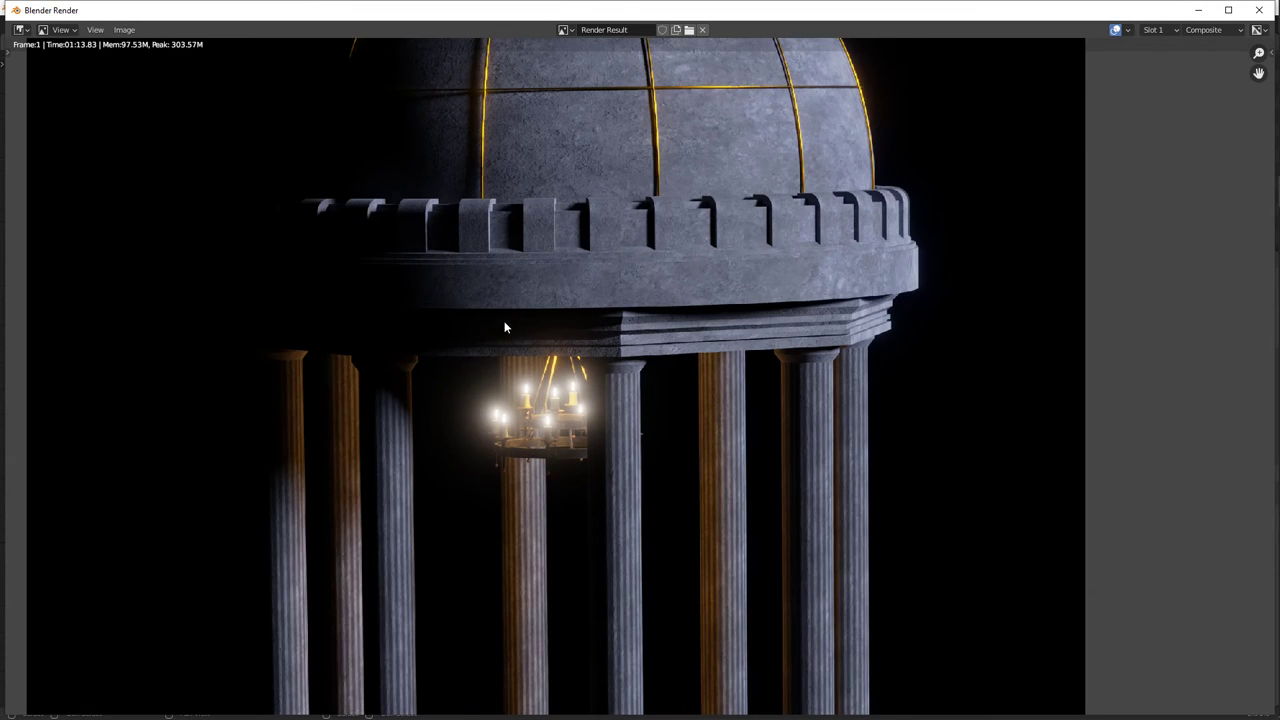
scroll(505, 327, "up", 5, "shift")
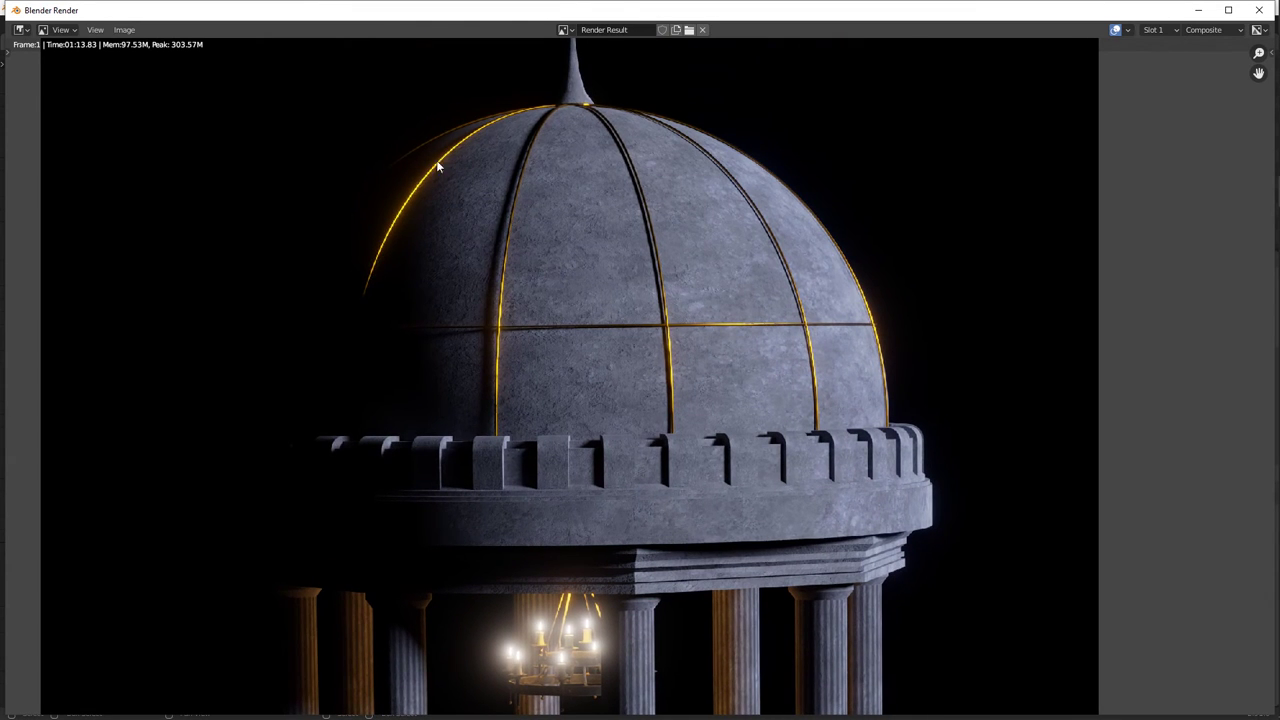
scroll(612, 416, "down", 15, "shift")
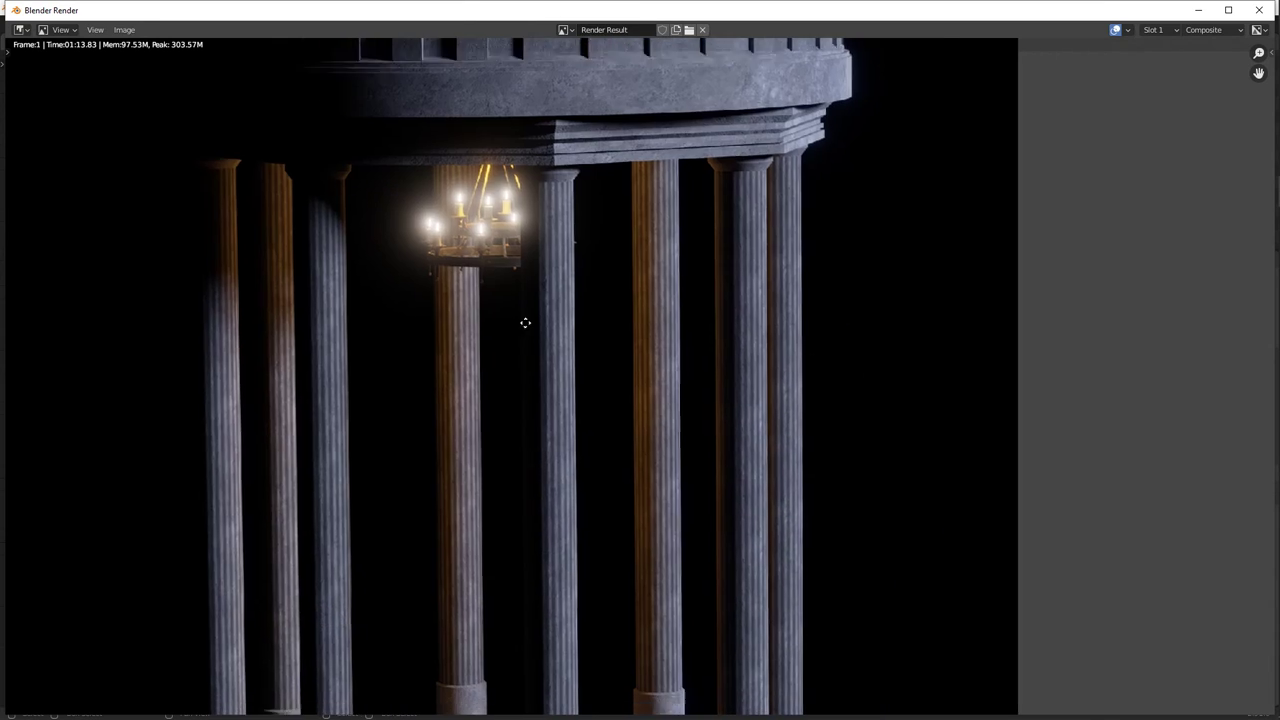
scroll(600, 400, "up", 10, "shift")
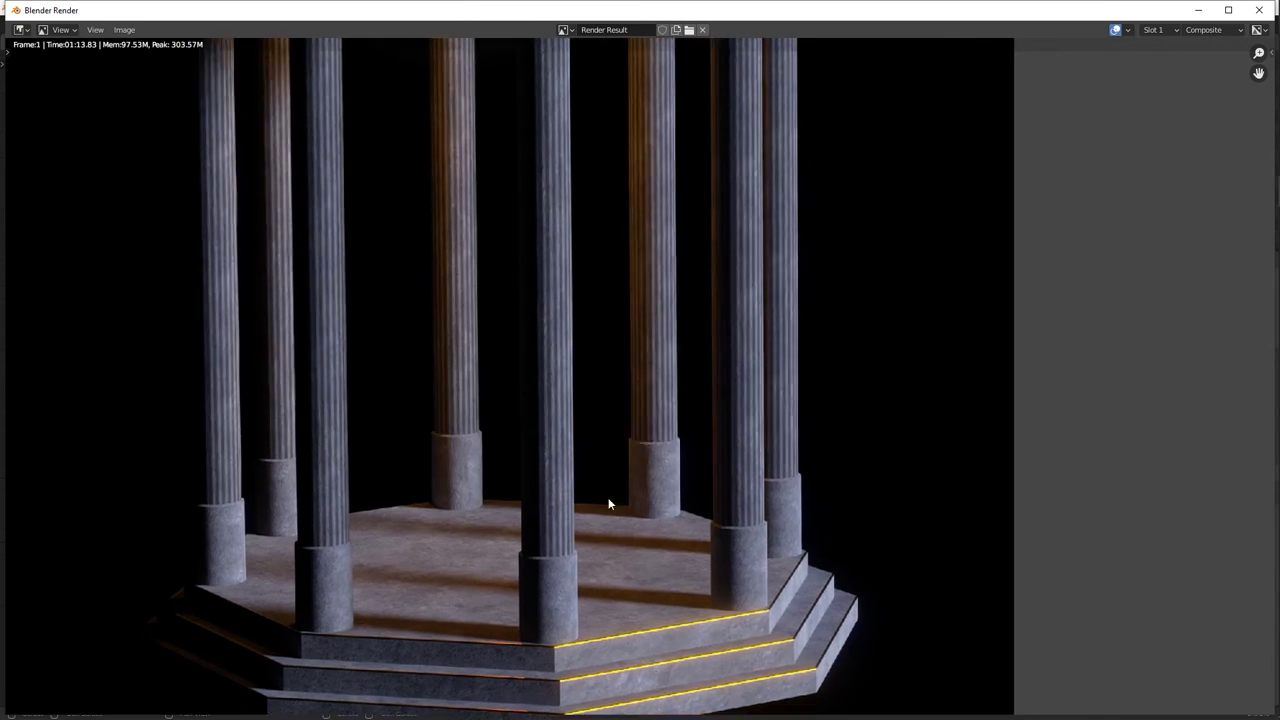
key("Escape")
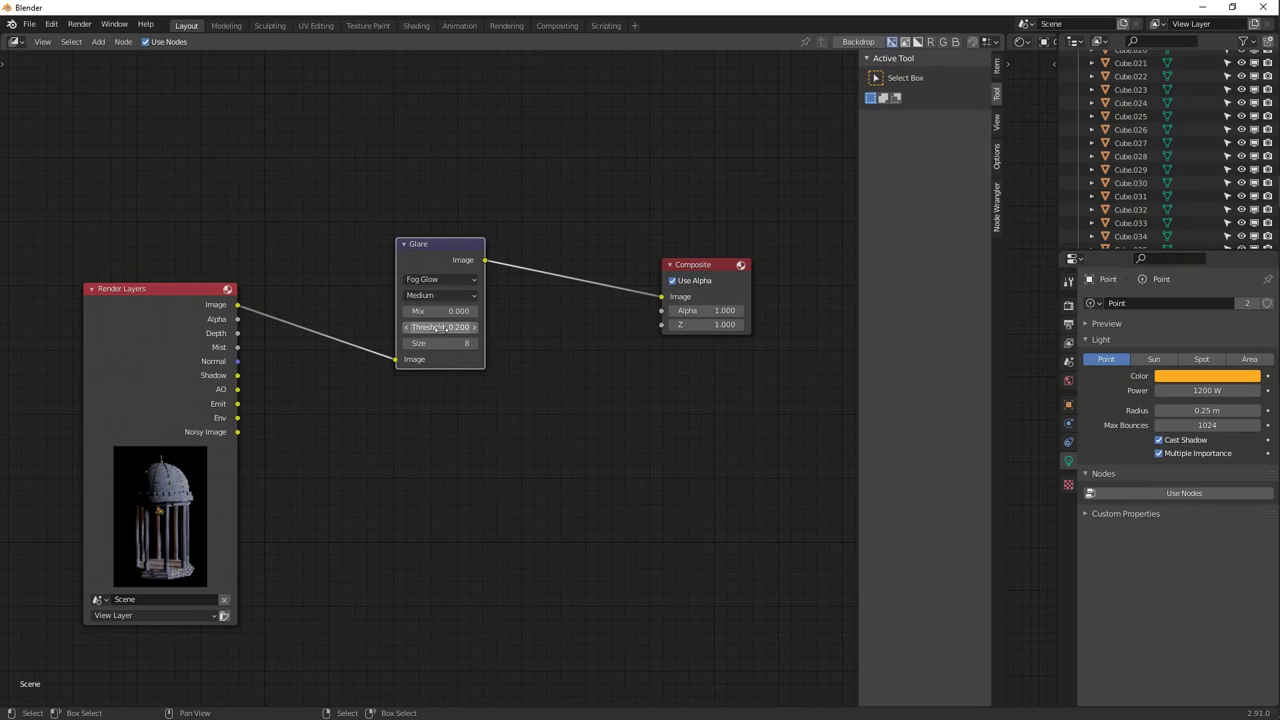
Set the Glare node's quality to High and check the glow around the chandelier in the render.
left_click(440, 295)
left_click(440, 279)
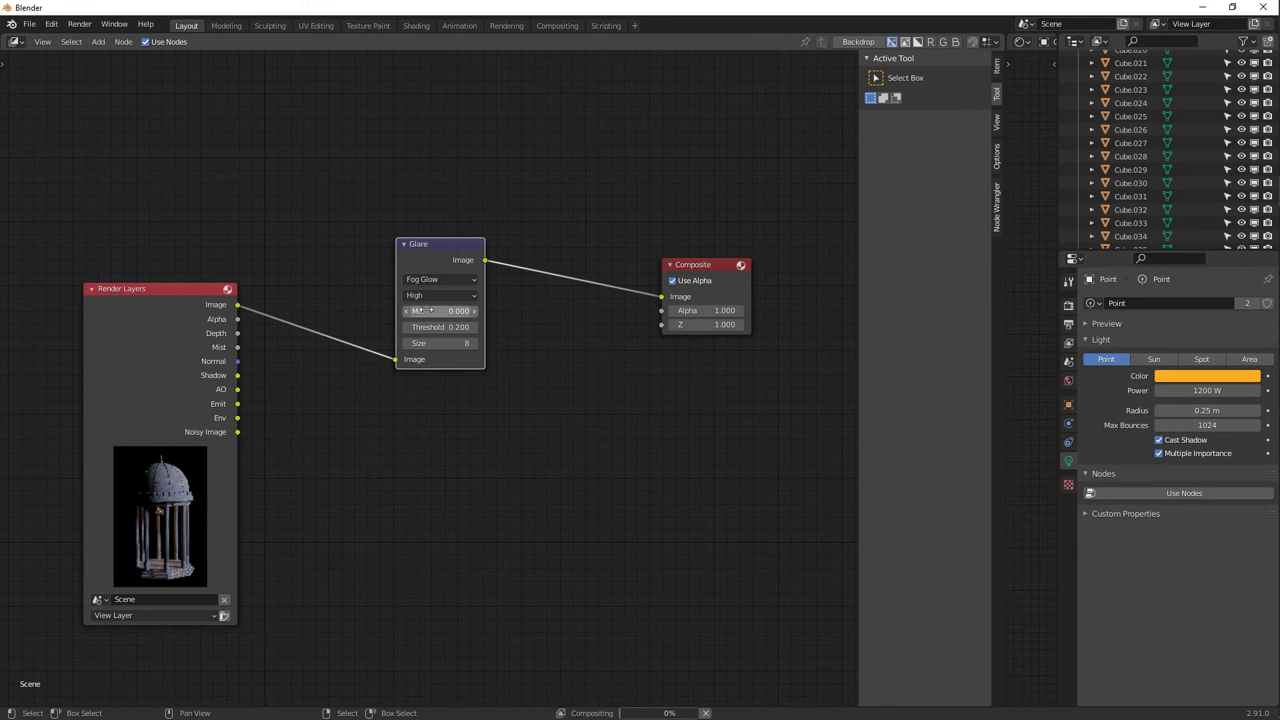
key("F11")
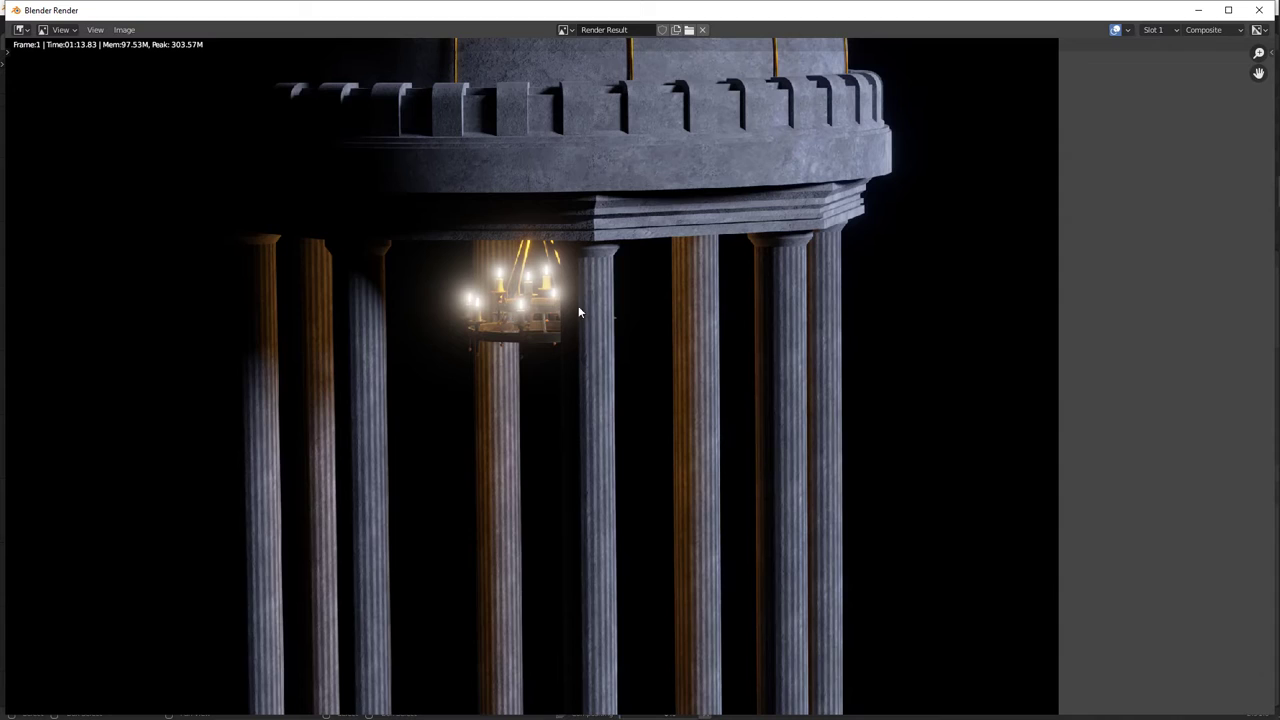
scroll(522, 356, "up", 4, "shift")
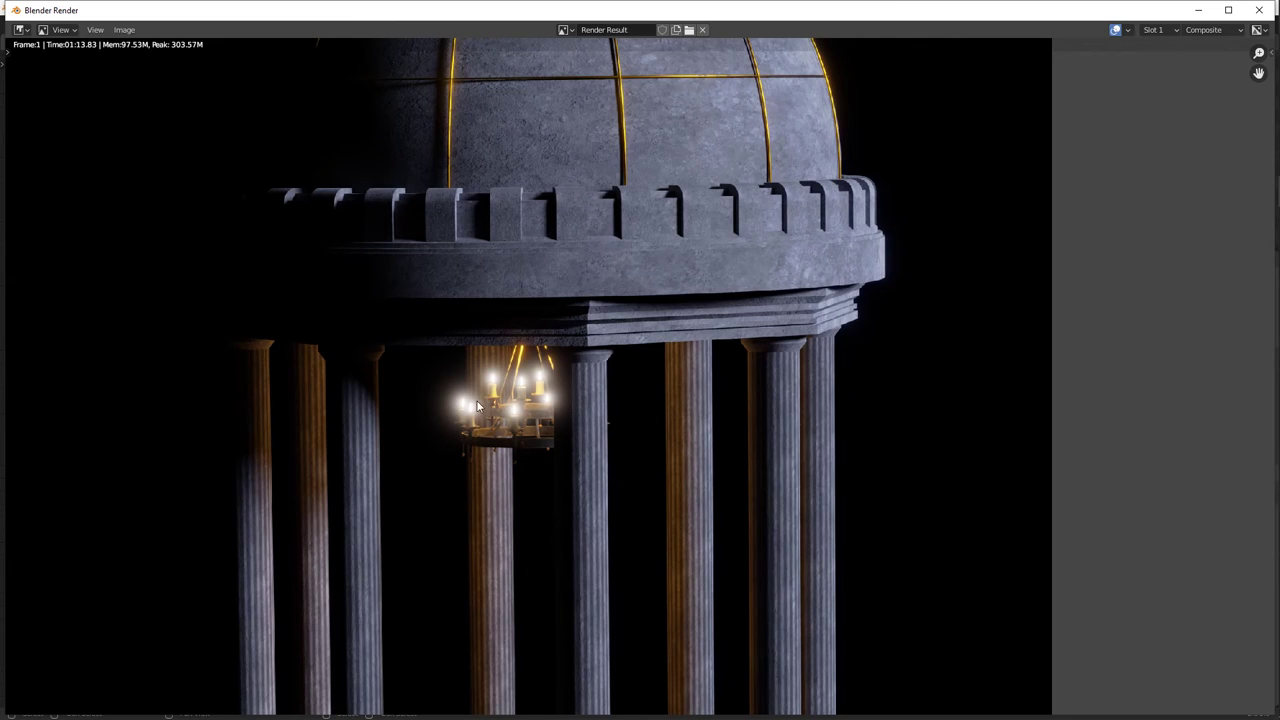
key("F11")
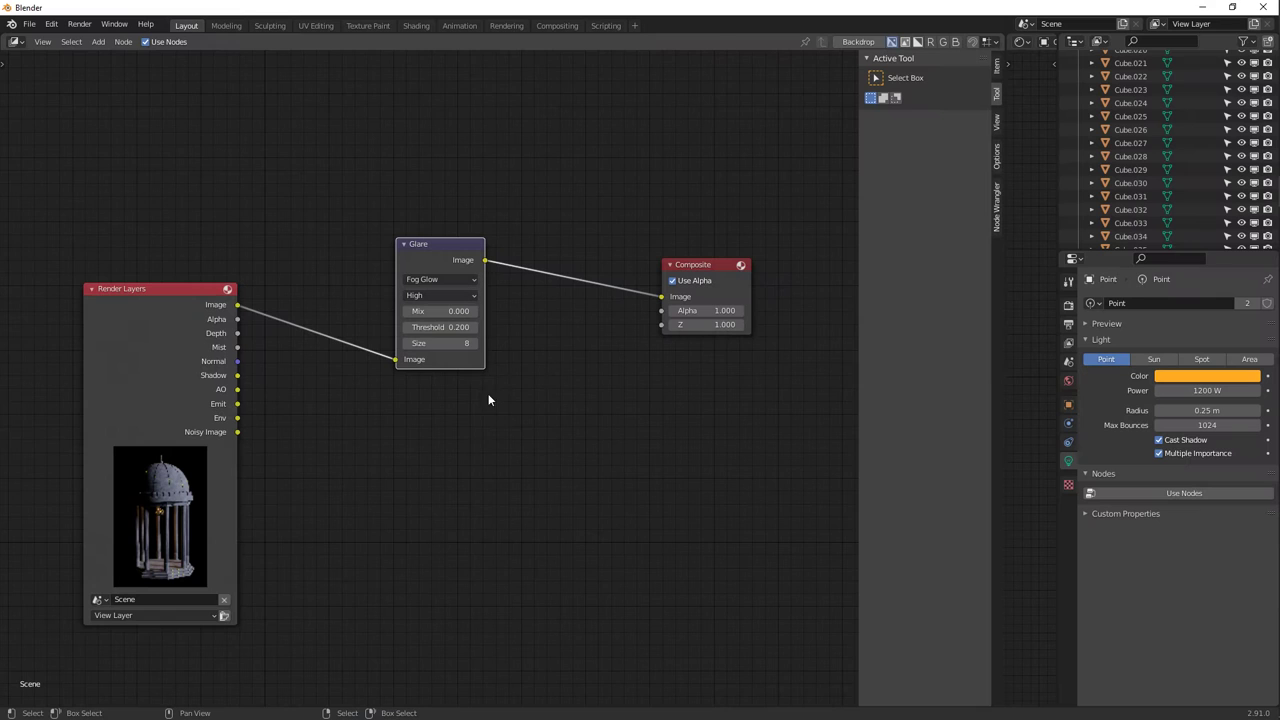
Increase the Glare node's size to 9, inspect the glow across the rendered pavilion, and return to the node setup.
left_click(476, 343)
key("F11")
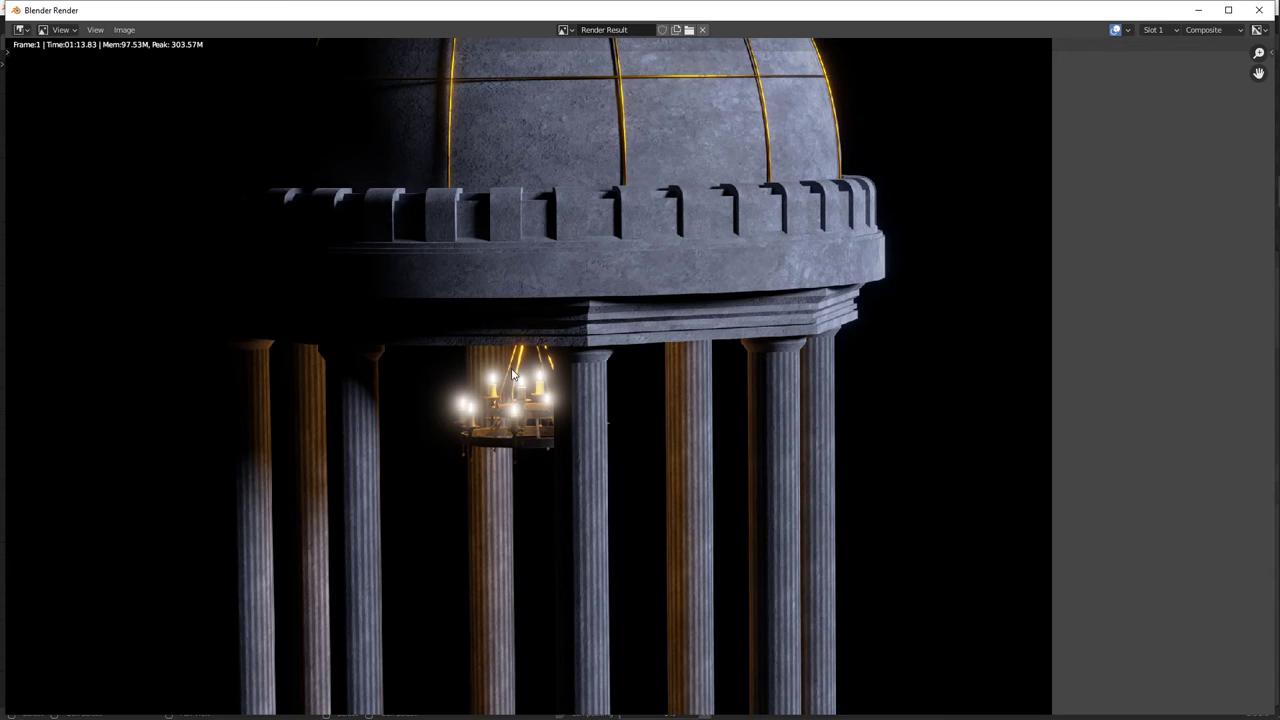
middle_click_drag(522, 343, 507, 497)
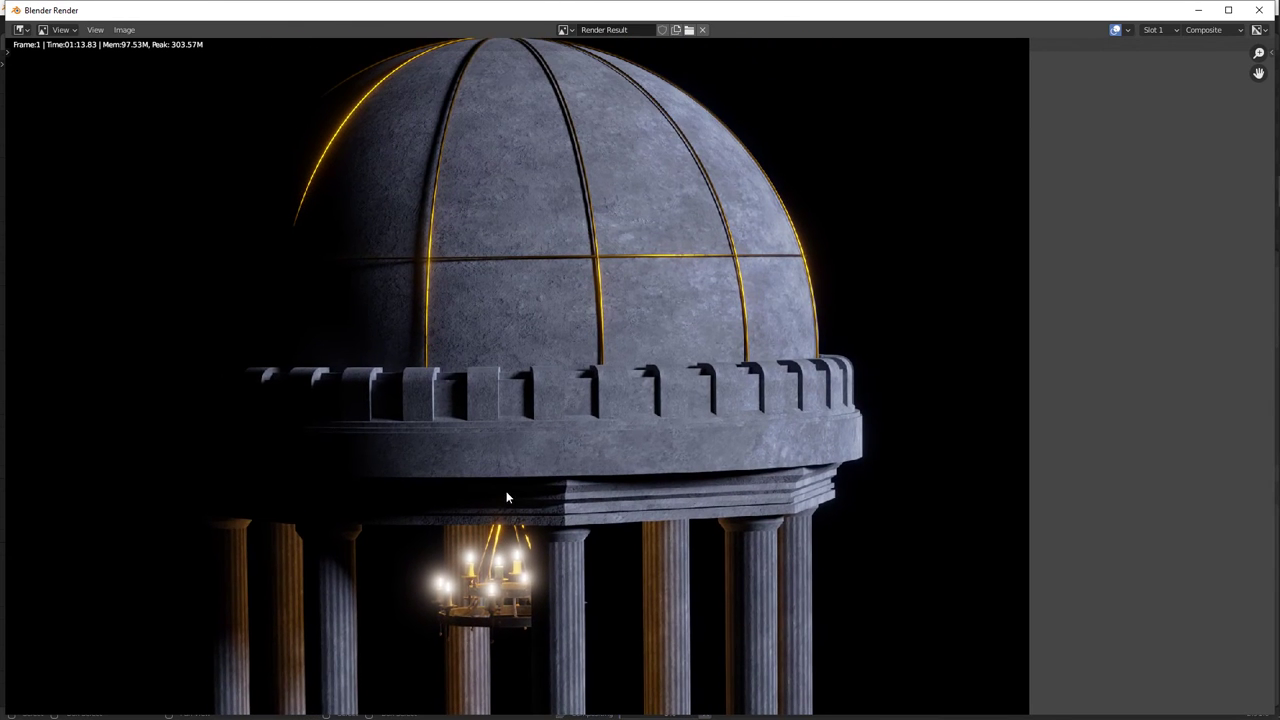
scroll(528, 456, "down", 2)
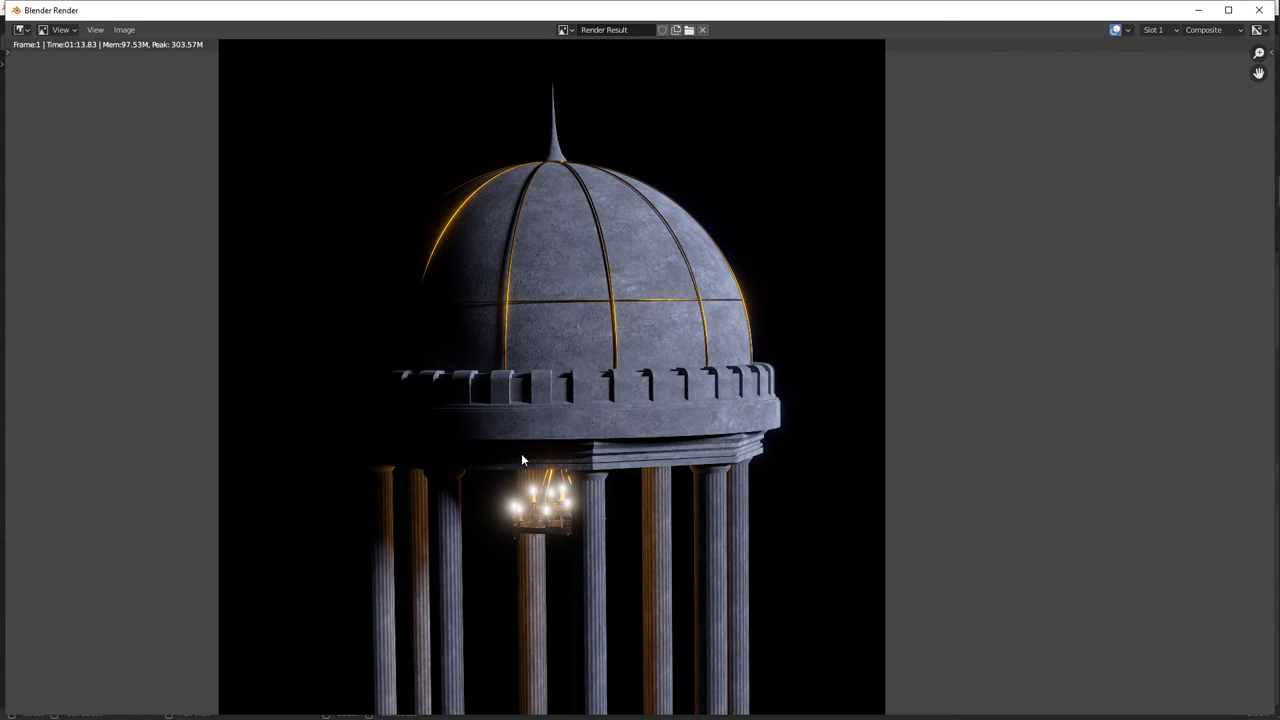
middle_click_drag(521, 453, 512, 195)
middle_click_drag(538, 277, 531, 377)
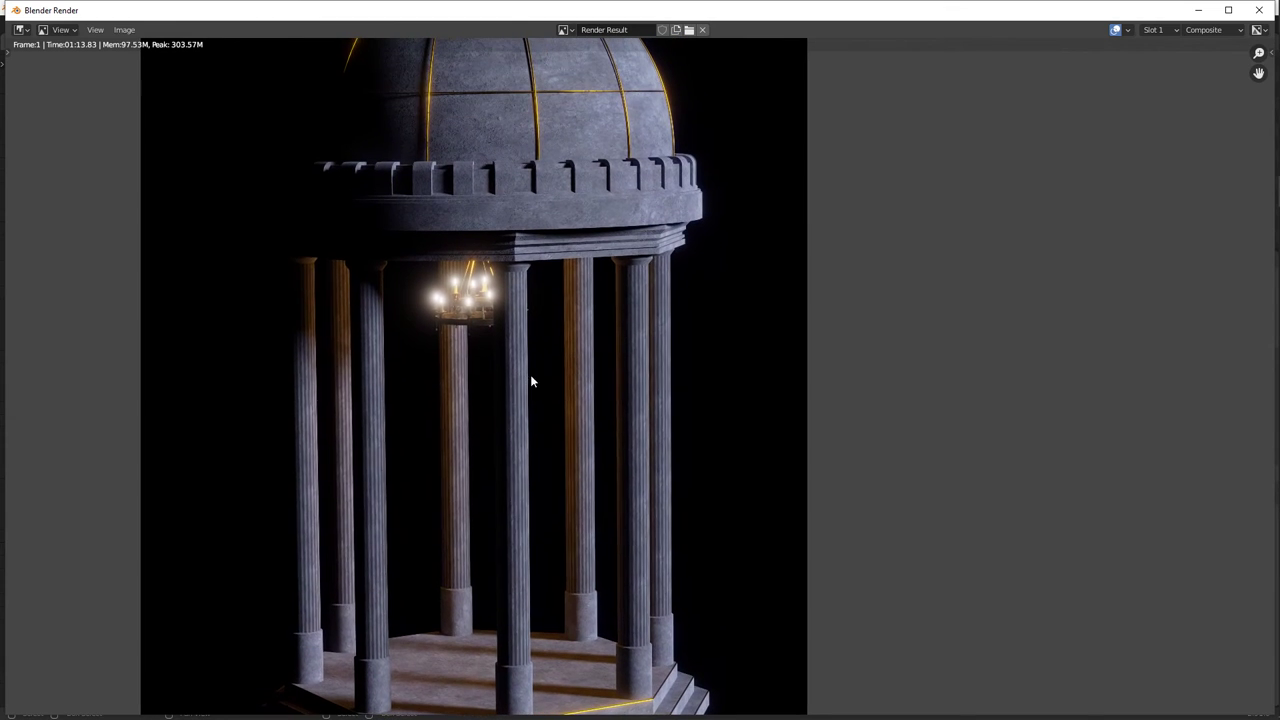
key("alt+Tab")
left_click(550, 371)
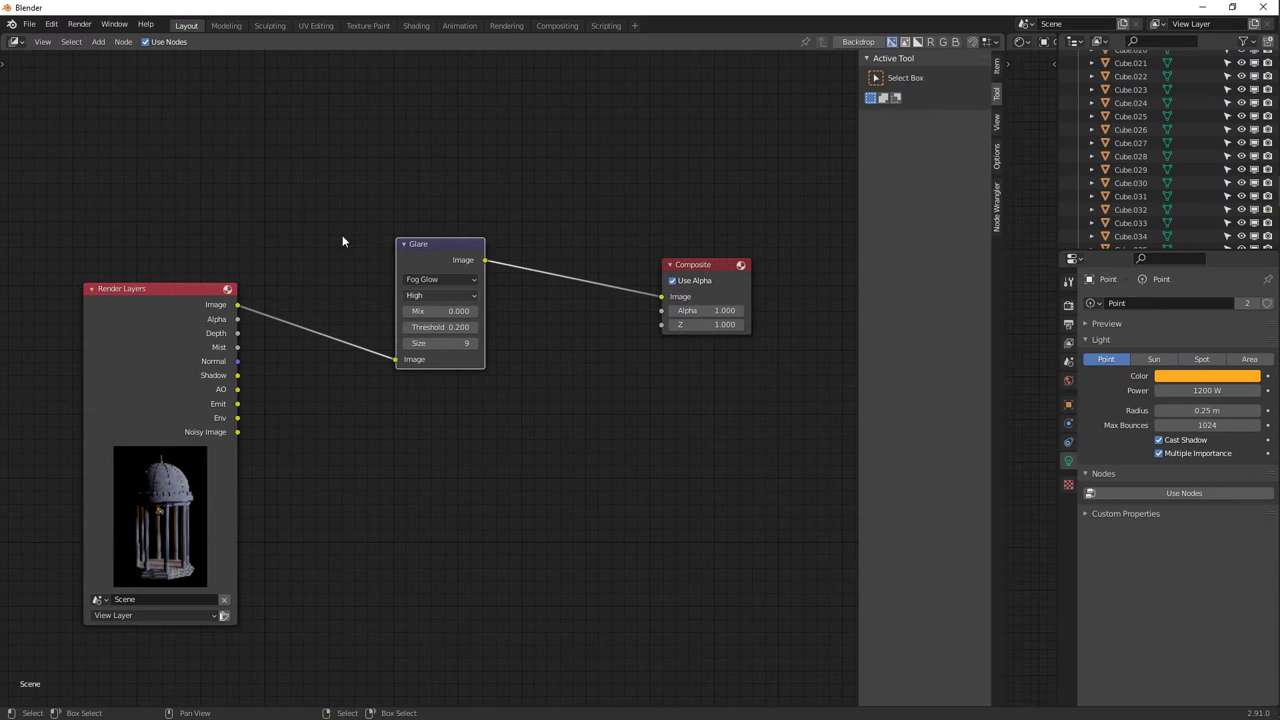
Restore the 3D viewport beside the shader editor and select a column to bring up its Stone column material.
left_click(17, 42)
left_click(50, 153)
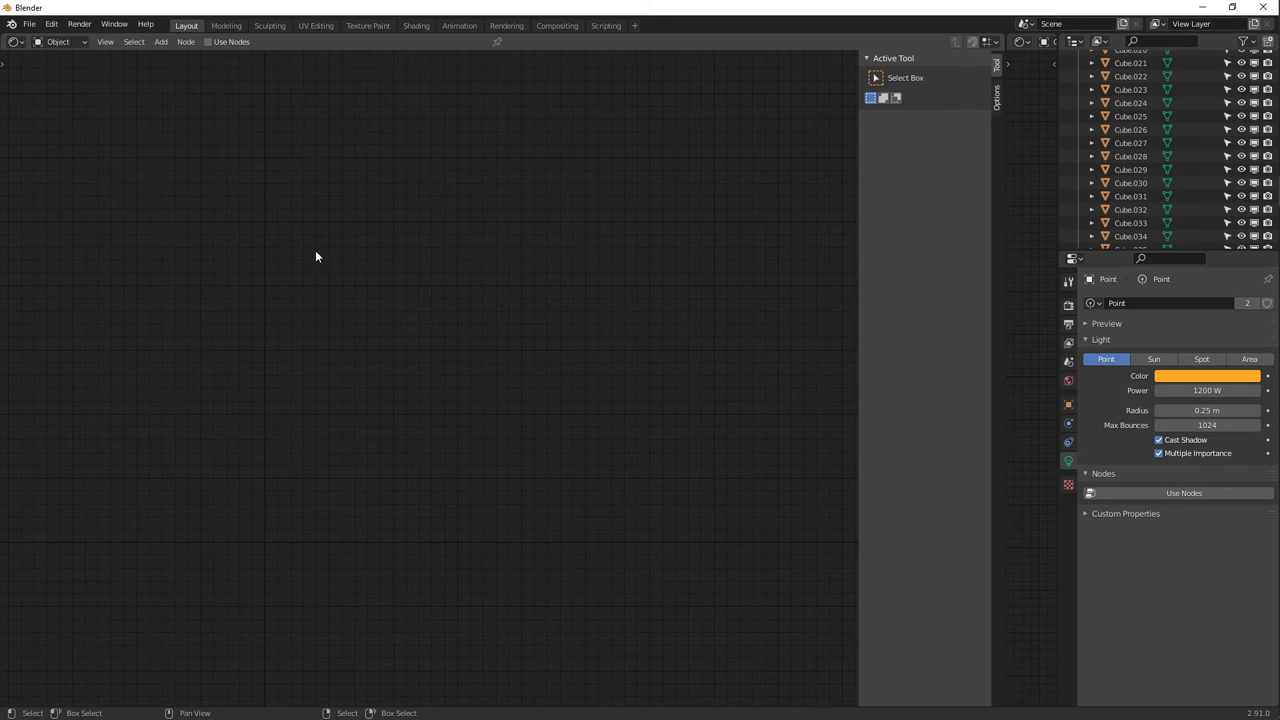
left_click(17, 42)
left_click(60, 80)
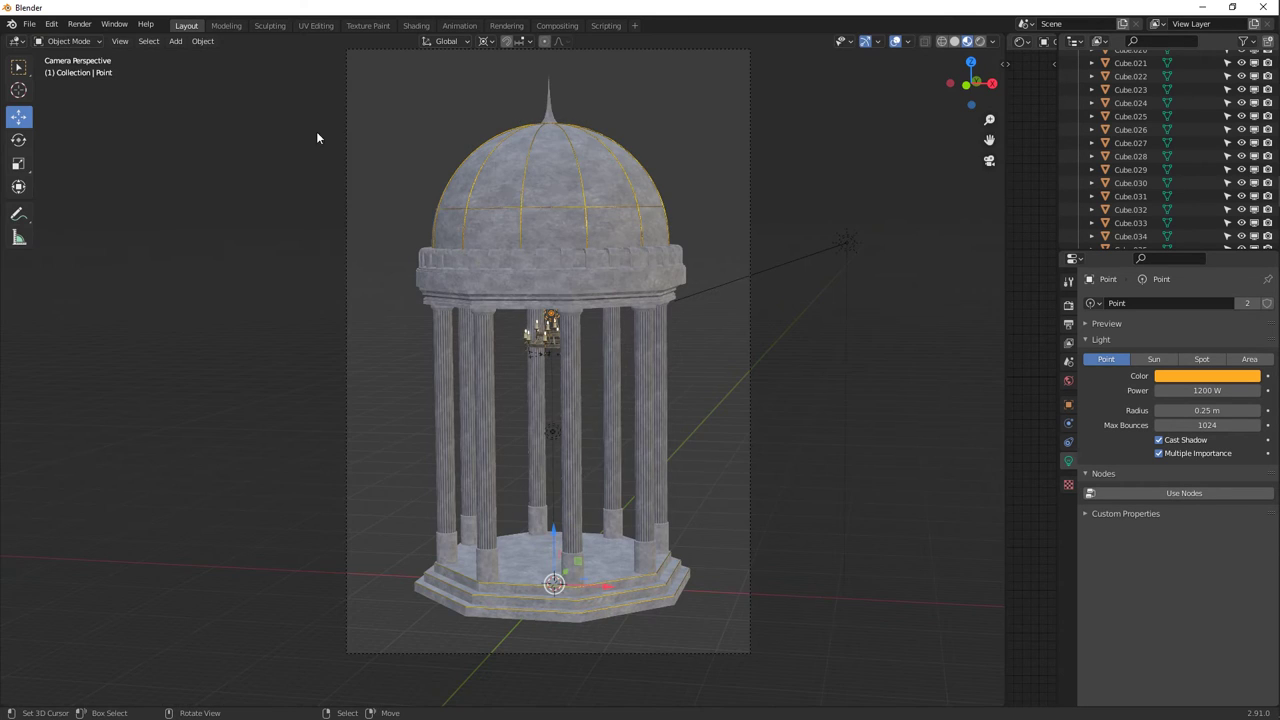
left_click_drag(1000, 202, 487, 260)
left_click(330, 387)
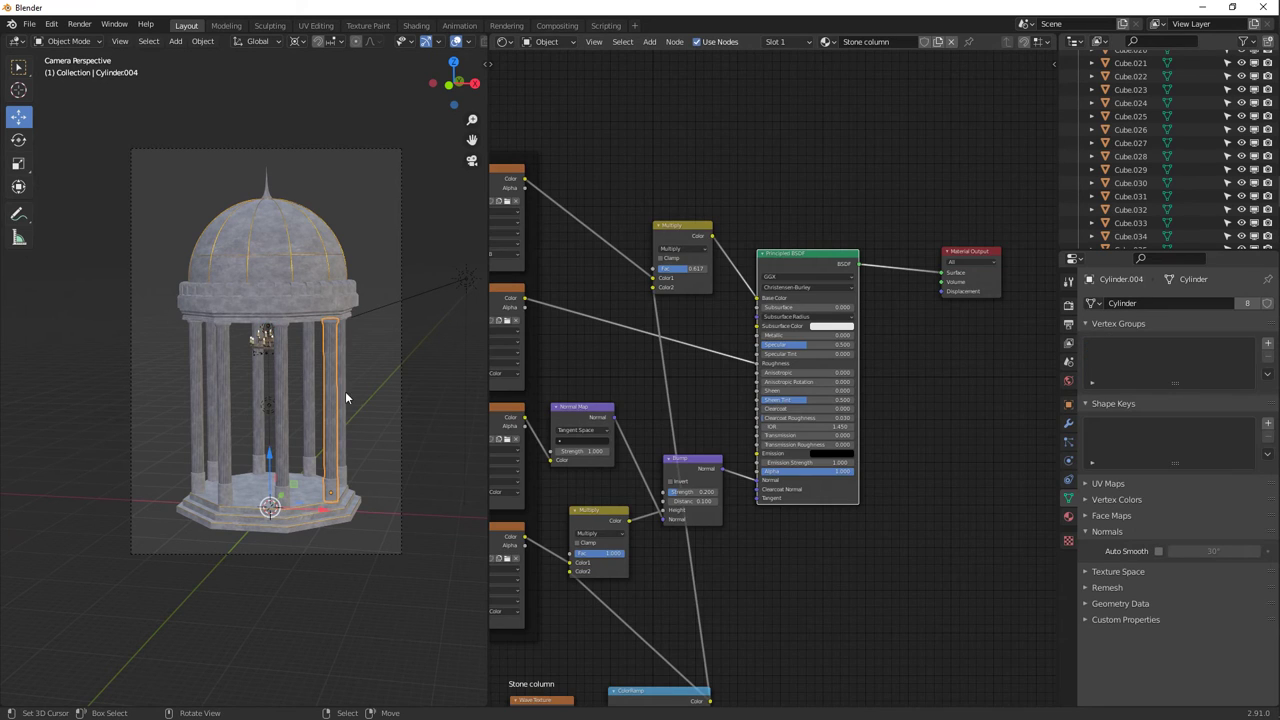
Change the blending mode of the Multiply node feeding the Bump height to Mix.
middle_click_drag(665, 398, 690, 300)
scroll(734, 427, "up", 3)
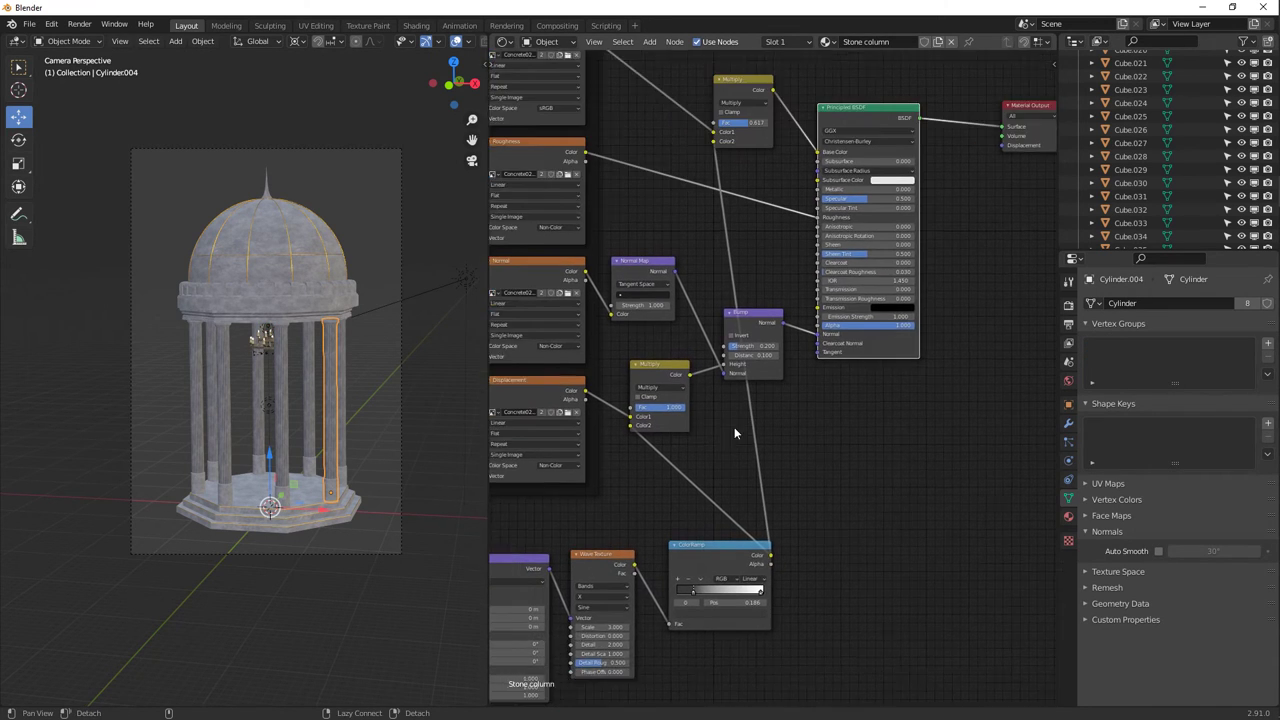
double_click(755, 329)
key("Return")
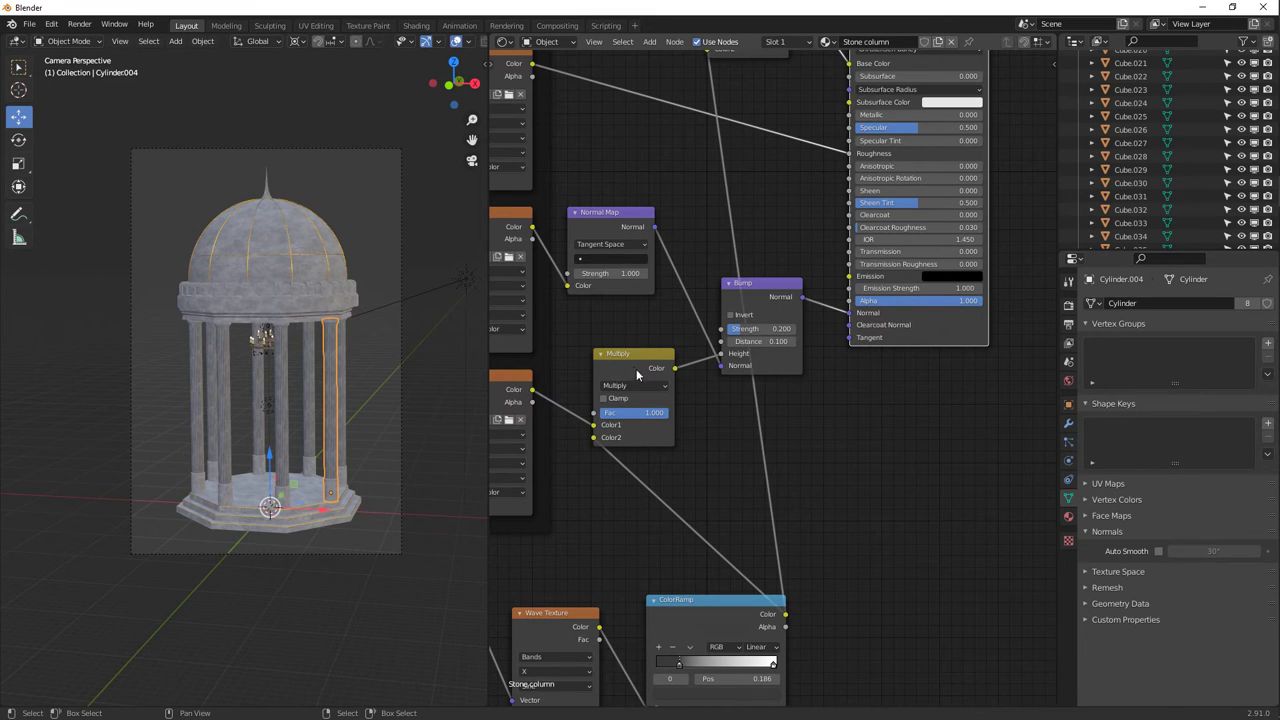
left_click(634, 386)
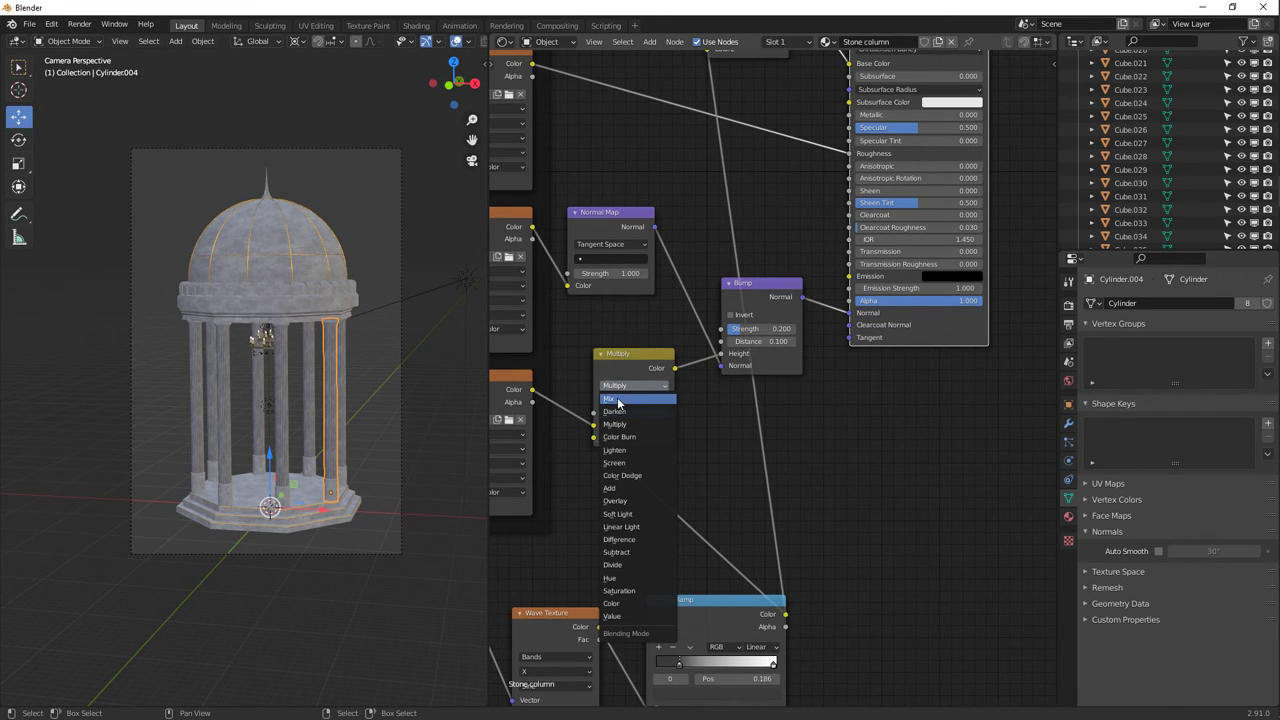
left_click(617, 399)
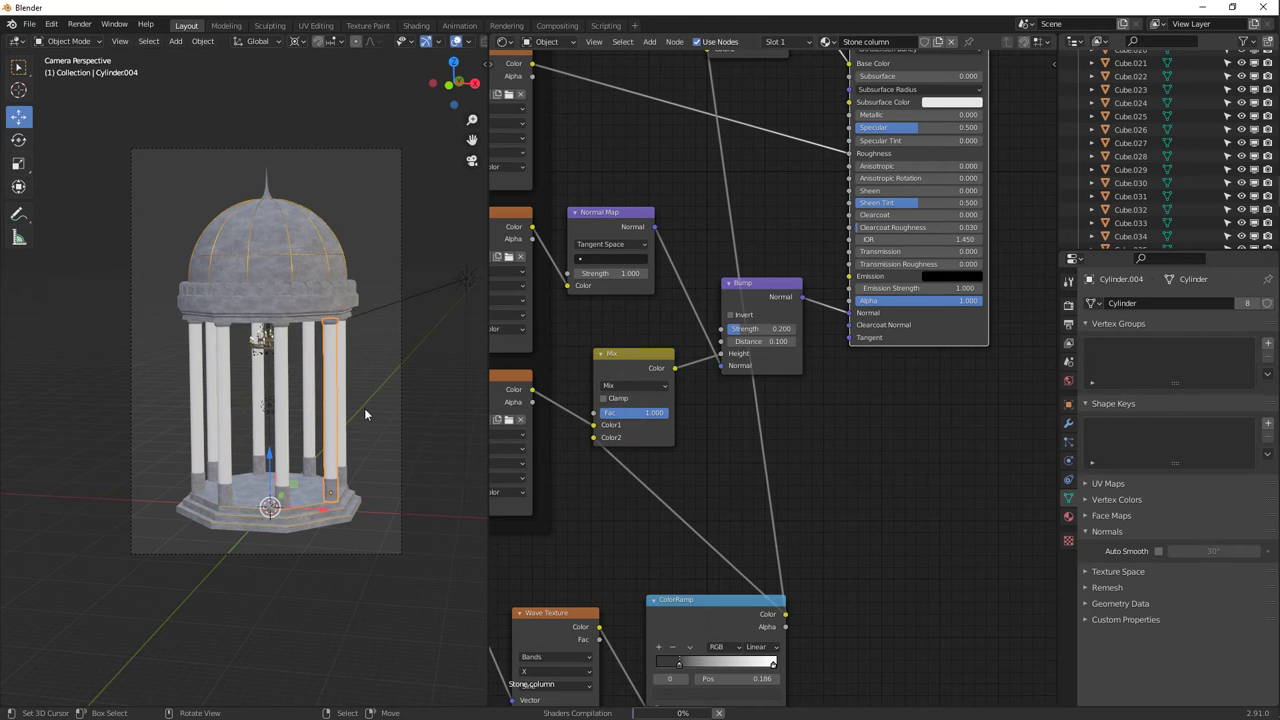
Move the ColorRamp's dark stop to 0.127 and set the Mix node's factor to 0.8, checking the fluting on the columns.
scroll(364, 408, "up", 9)
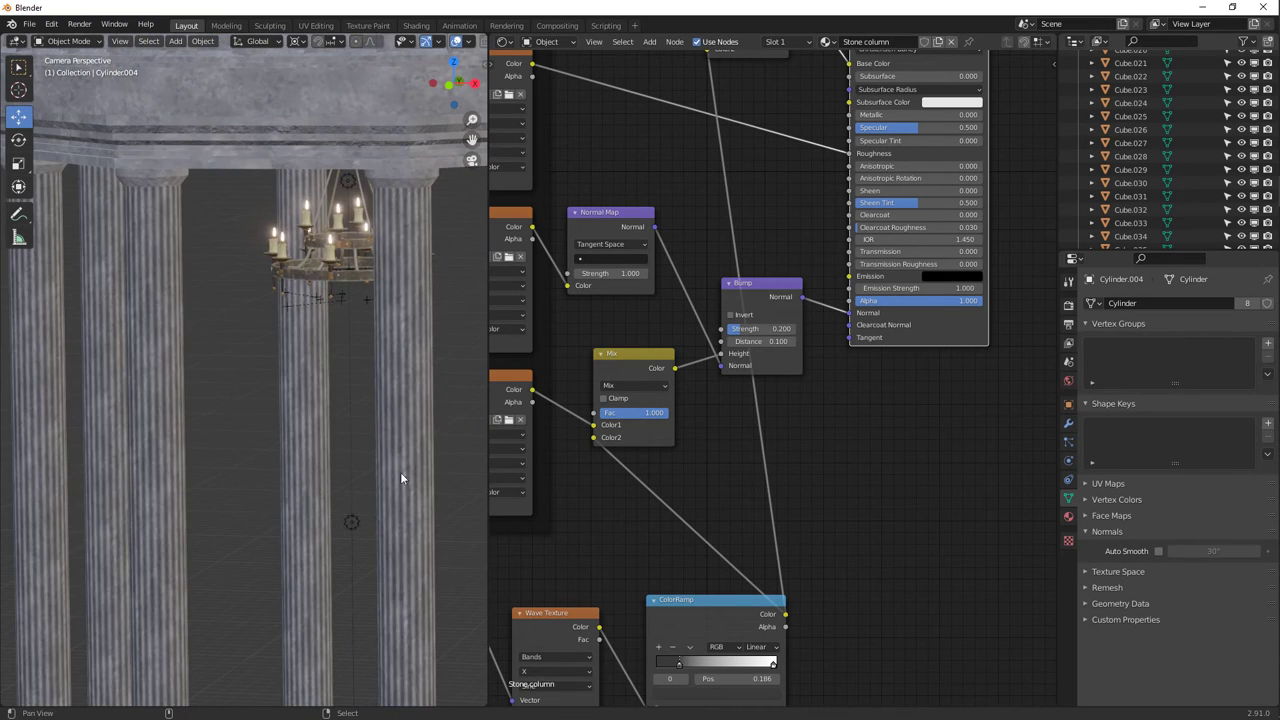
middle_click_drag(400, 478, 118, 489, "shift")
scroll(708, 570, "down", 2, "shift")
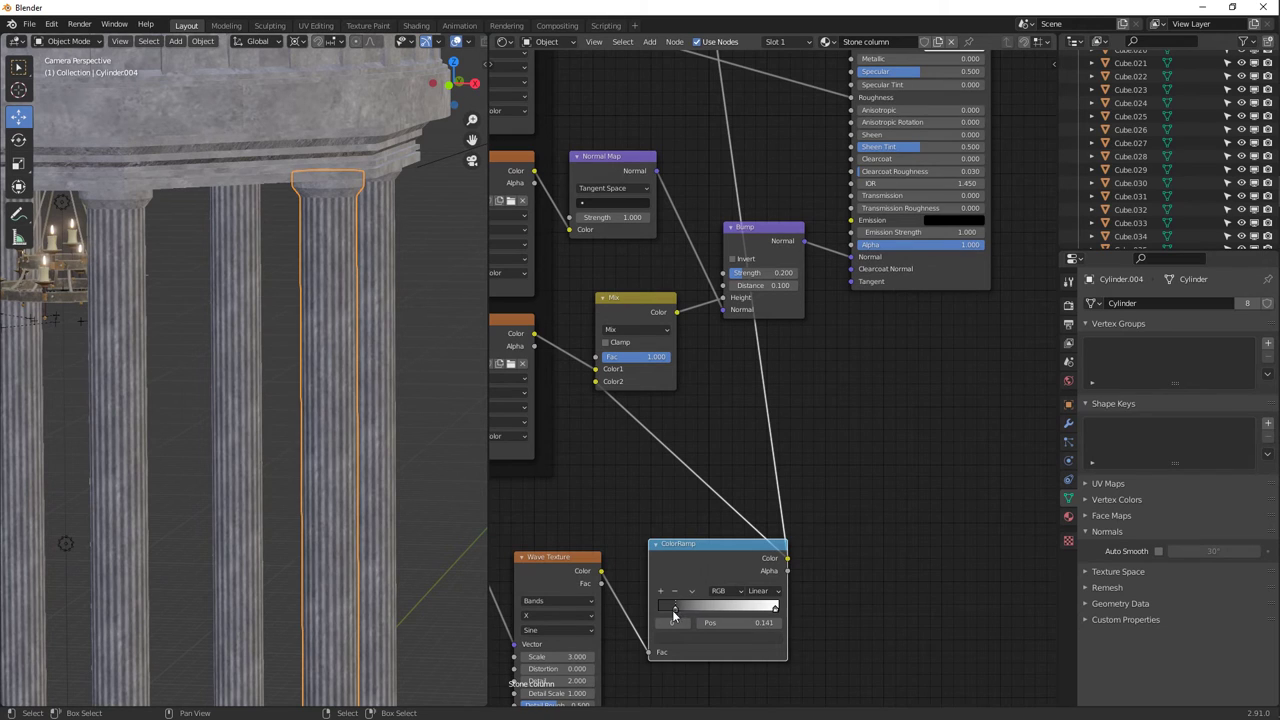
left_click(685, 638)
left_click(755, 545)
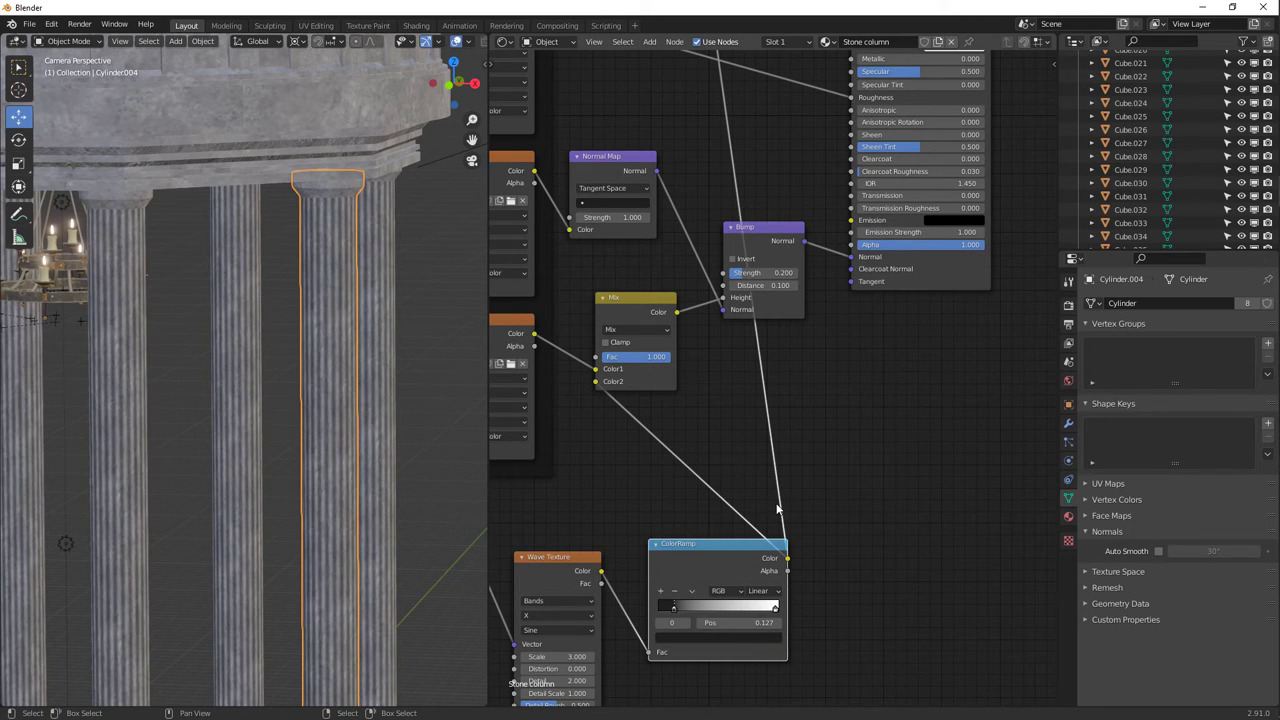
mouse_move(648, 360)
left_mouse_down()
mouse_move(604, 370)
mouse_move(705, 364)
mouse_move(660, 366)
mouse_move(678, 364)
left_mouse_up()
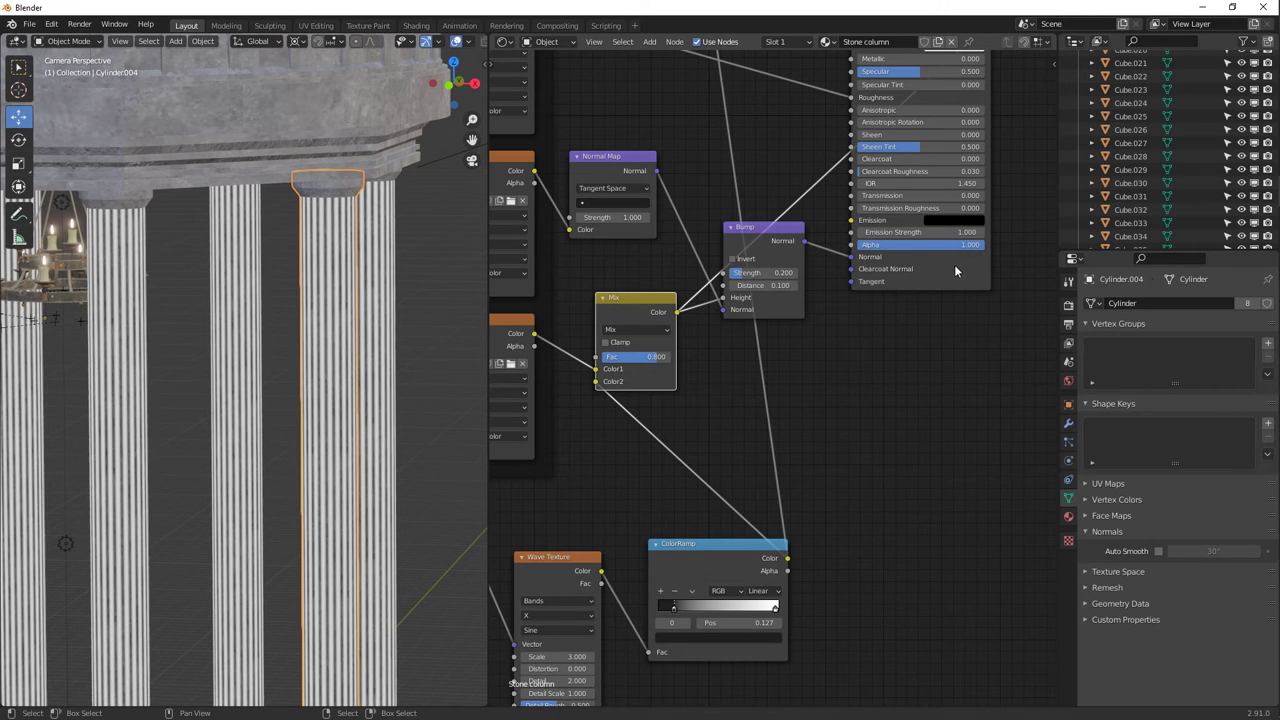
Raise the Bump node's strength to about 0.558 and set its distance to 1.
middle_click_drag(746, 253, 608, 462)
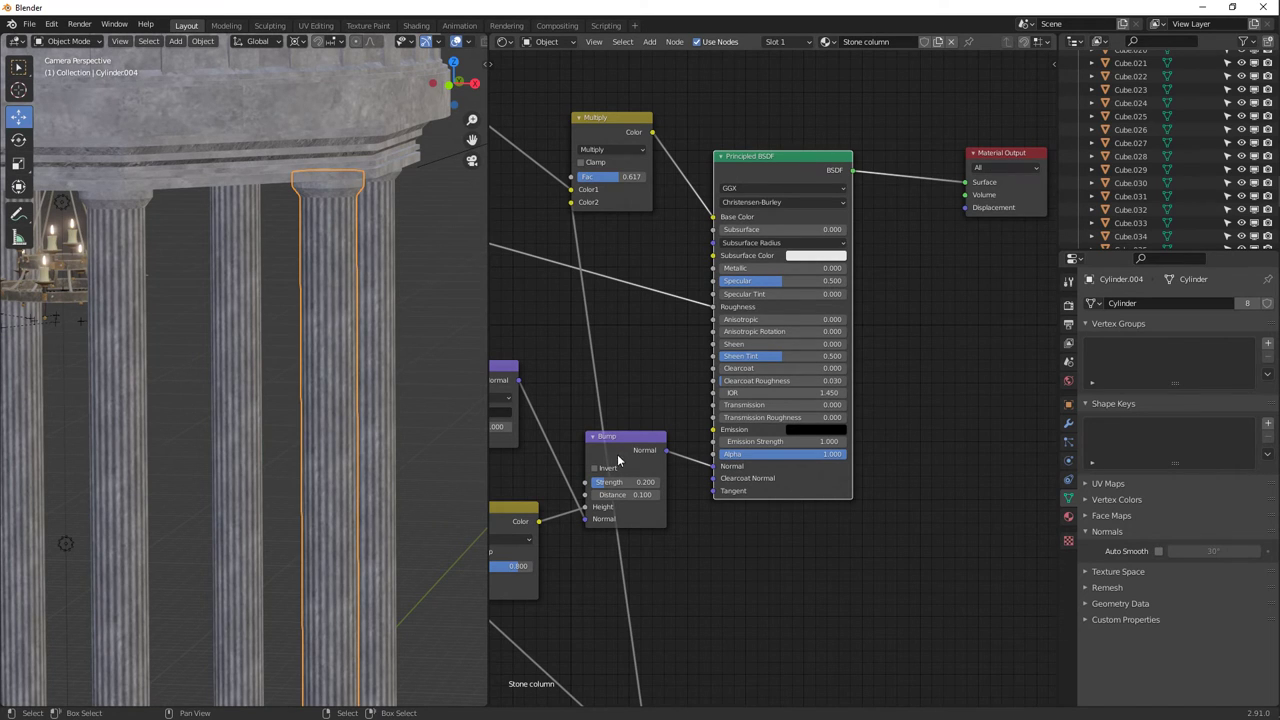
mouse_move(622, 484)
left_mouse_down()
mouse_move(696, 503)
mouse_move(665, 484)
left_mouse_up()
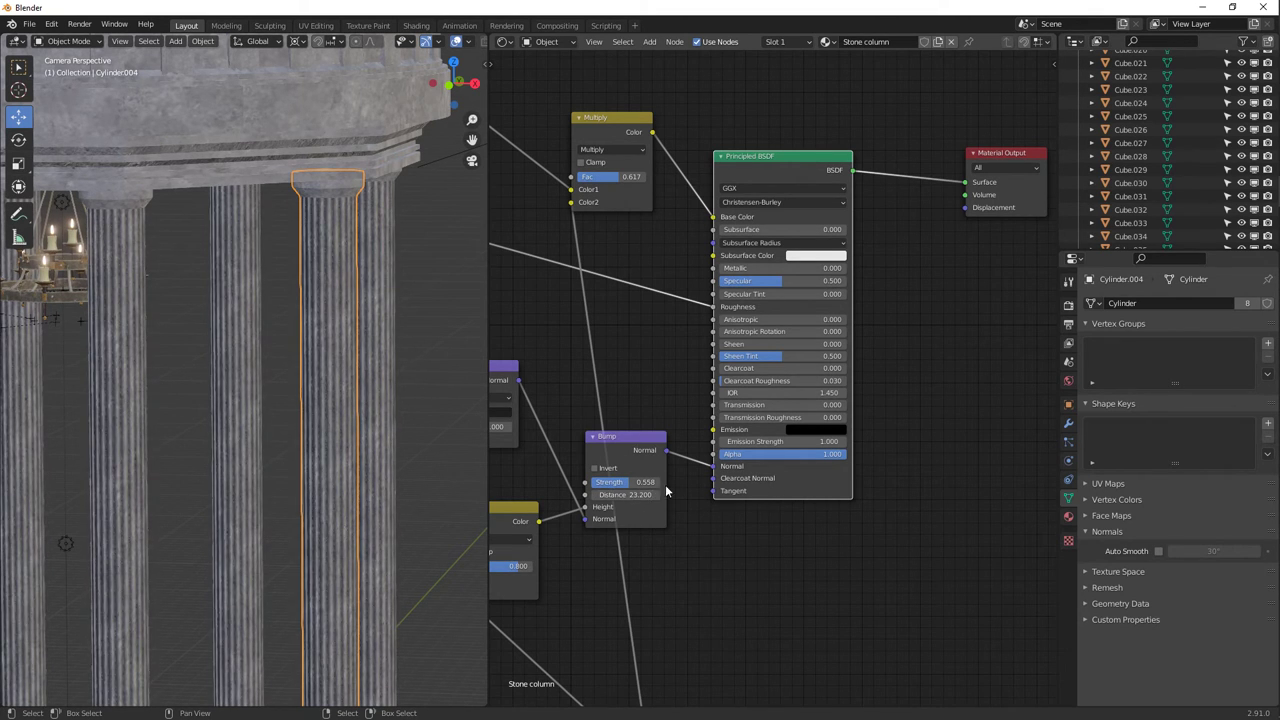
scroll(462, 465, "up", 2)
scroll(462, 465, "up", 3)
scroll(338, 365, "down", 1)
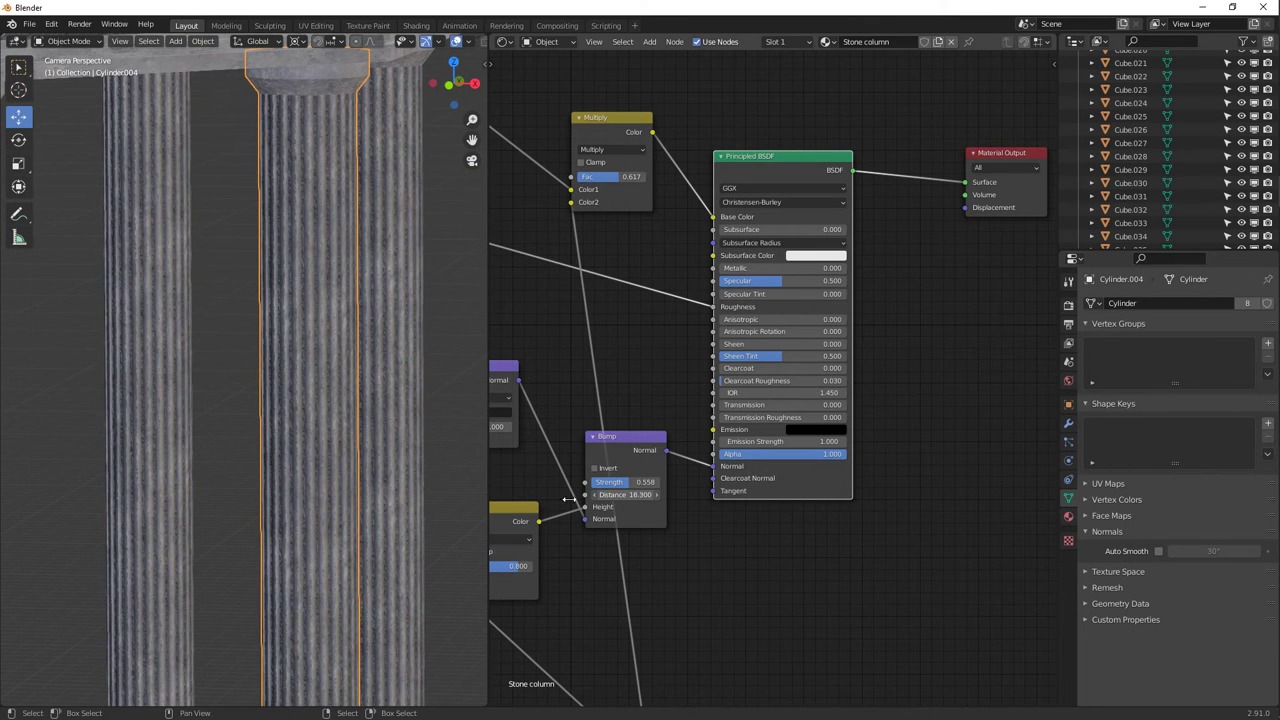
left_click(617, 495)
type("1.3")
key("Return")
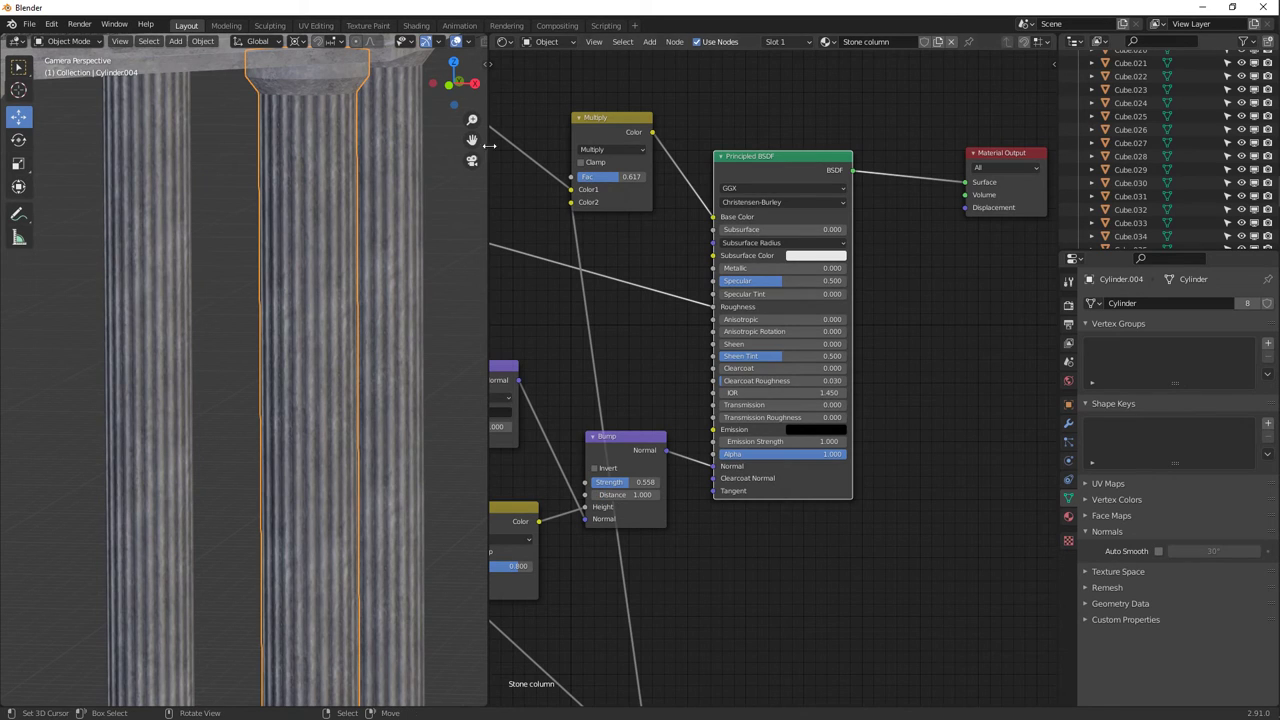
Enlarge the 3D viewport, switch it to rendered shading, and view the selected column up close from below.
left_click_drag(489, 149, 711, 150)
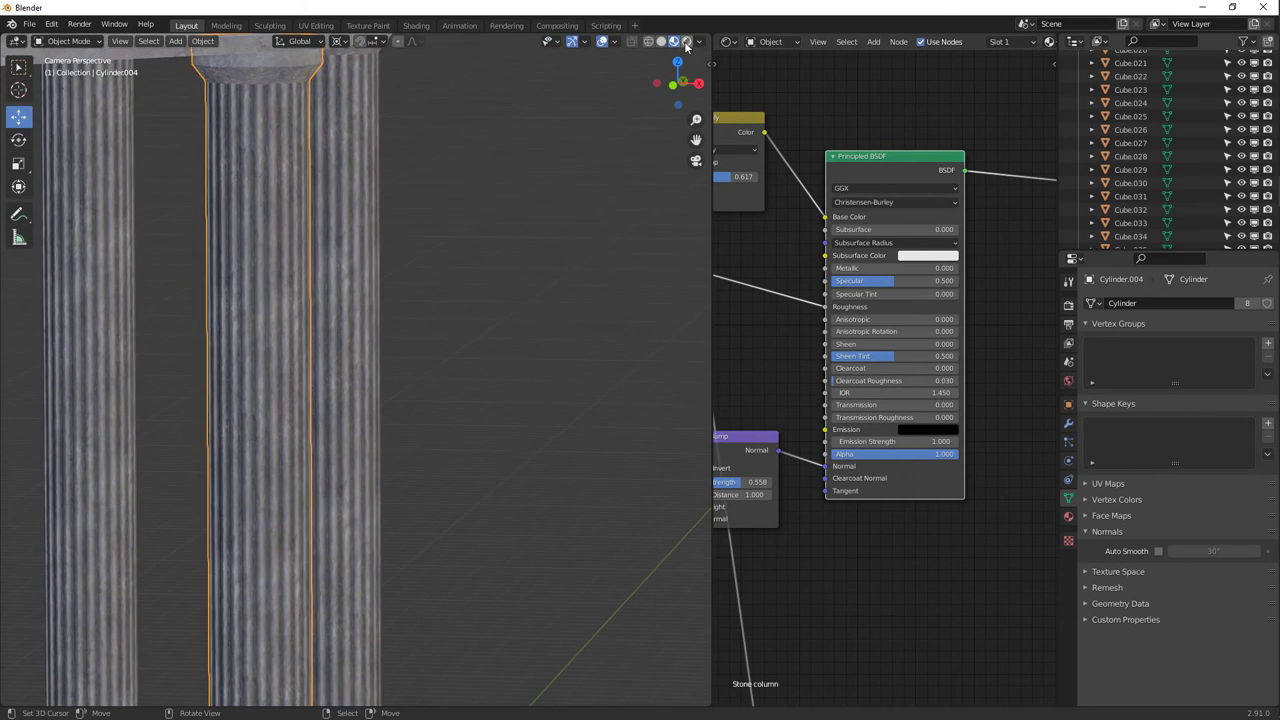
left_click(670, 41)
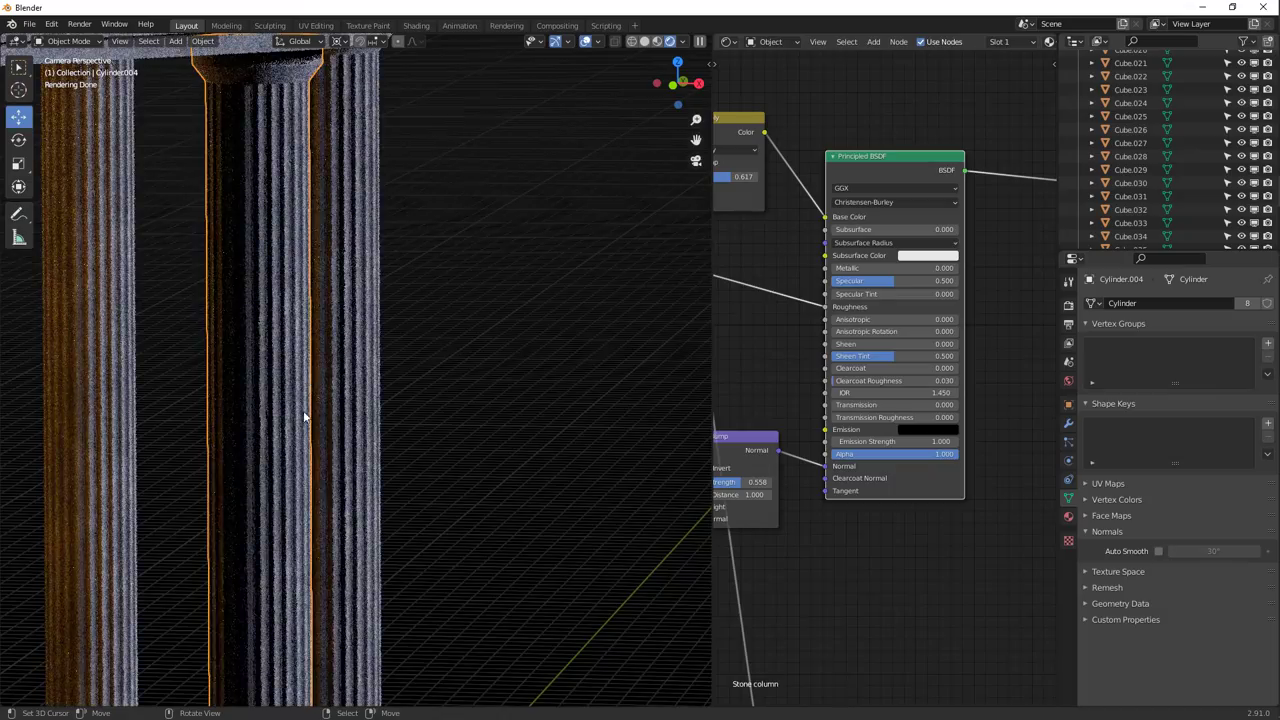
key("KP_Decimal")
scroll(302, 364, "up", 5)
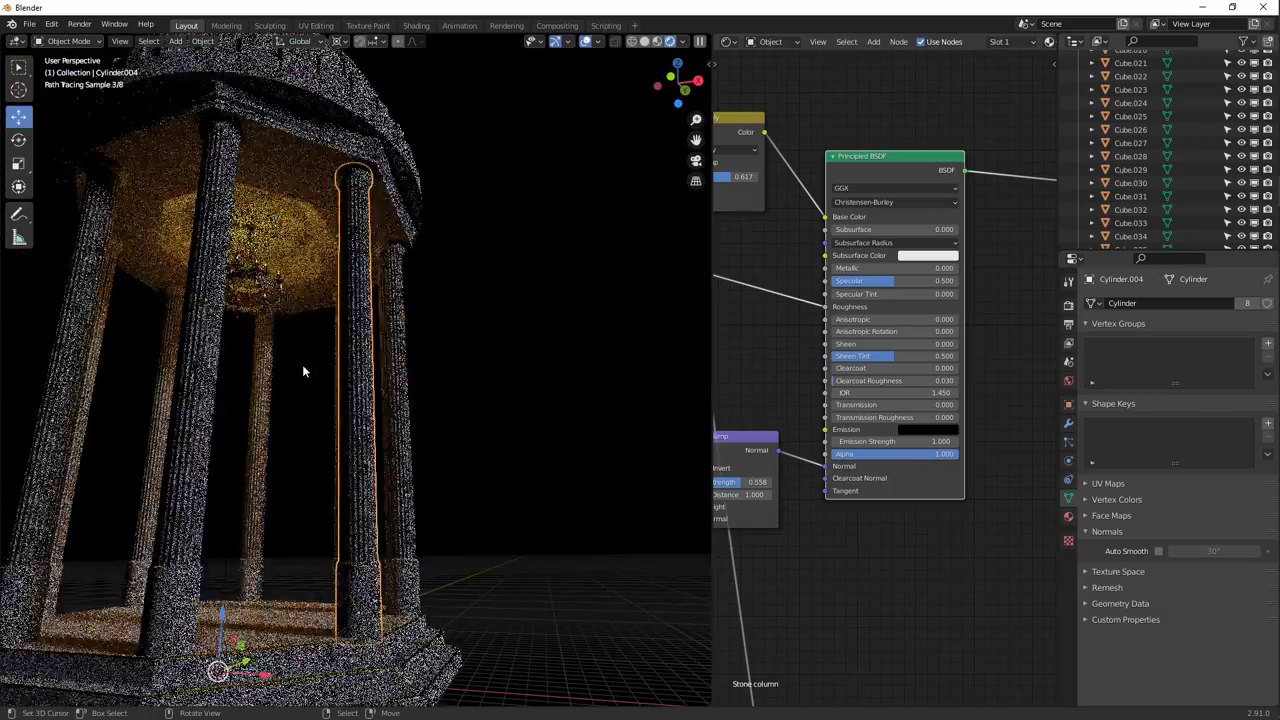
scroll(302, 364, "up", 3)
middle_click_drag(306, 369, 382, 355)
scroll(380, 364, "up", 2)
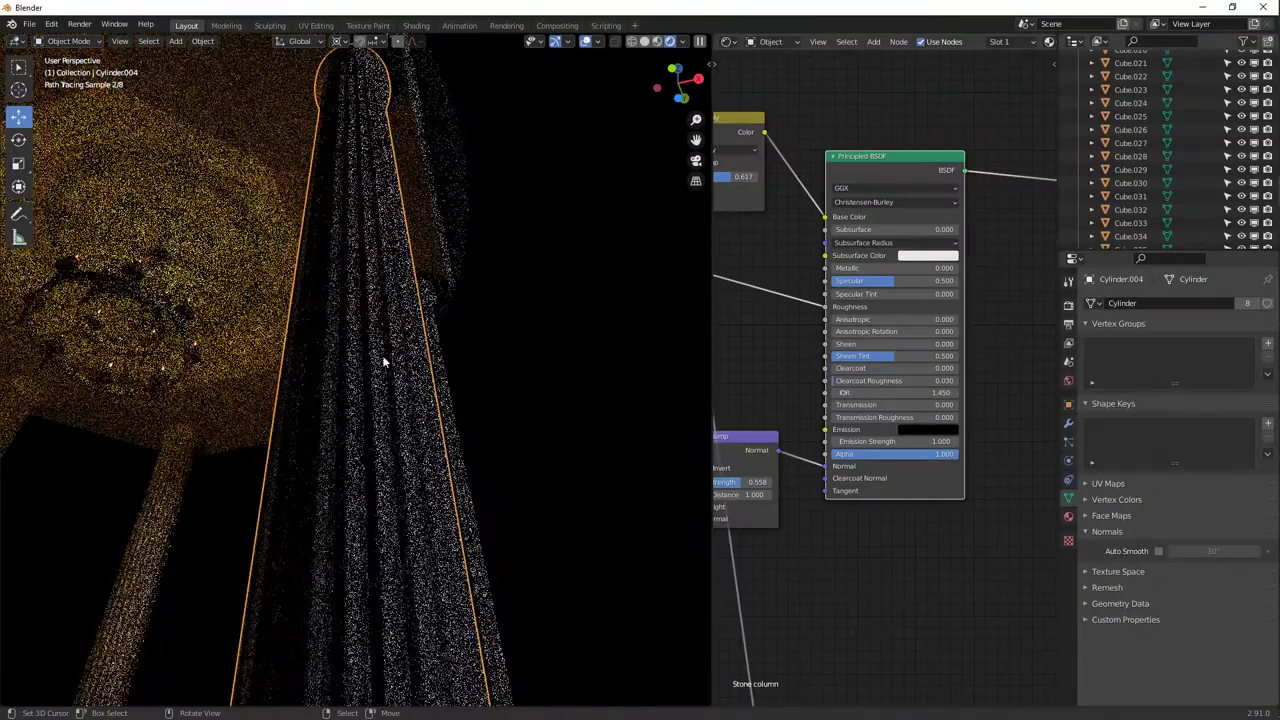
Set the Bump node's distance to 0.5.
middle_click_drag(740, 500, 800, 434)
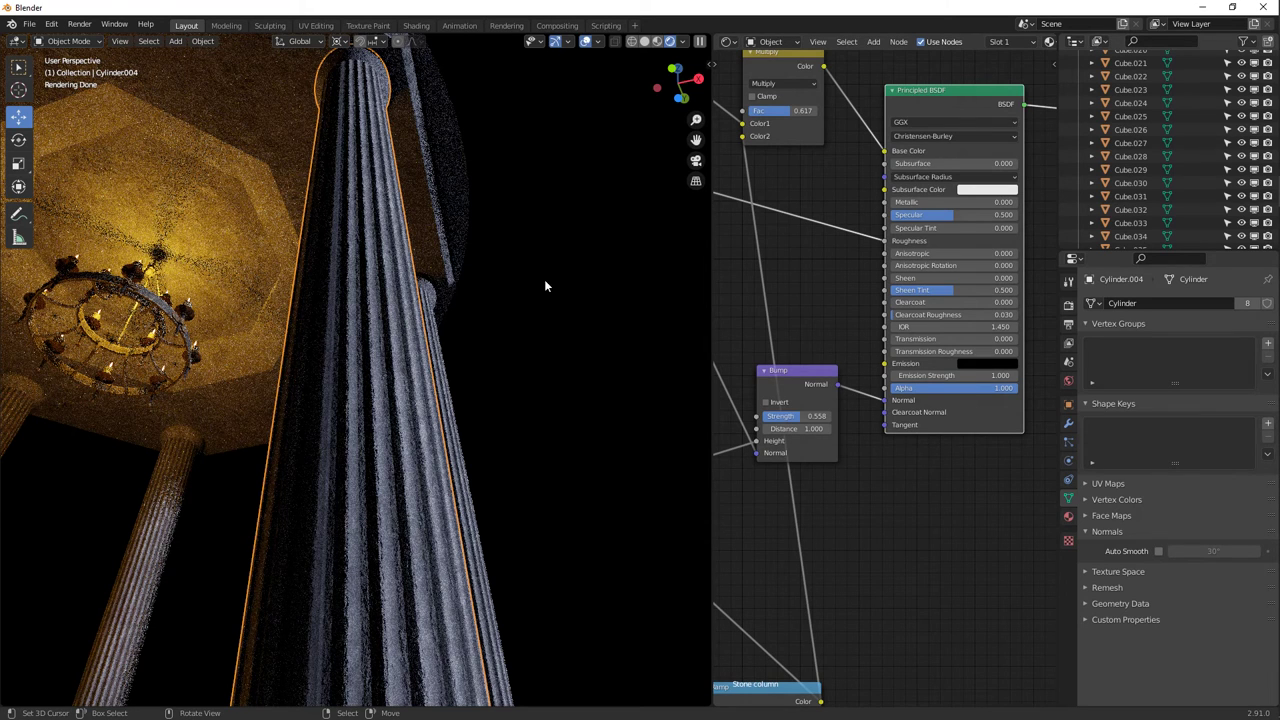
middle_click_drag(805, 348, 840, 322)
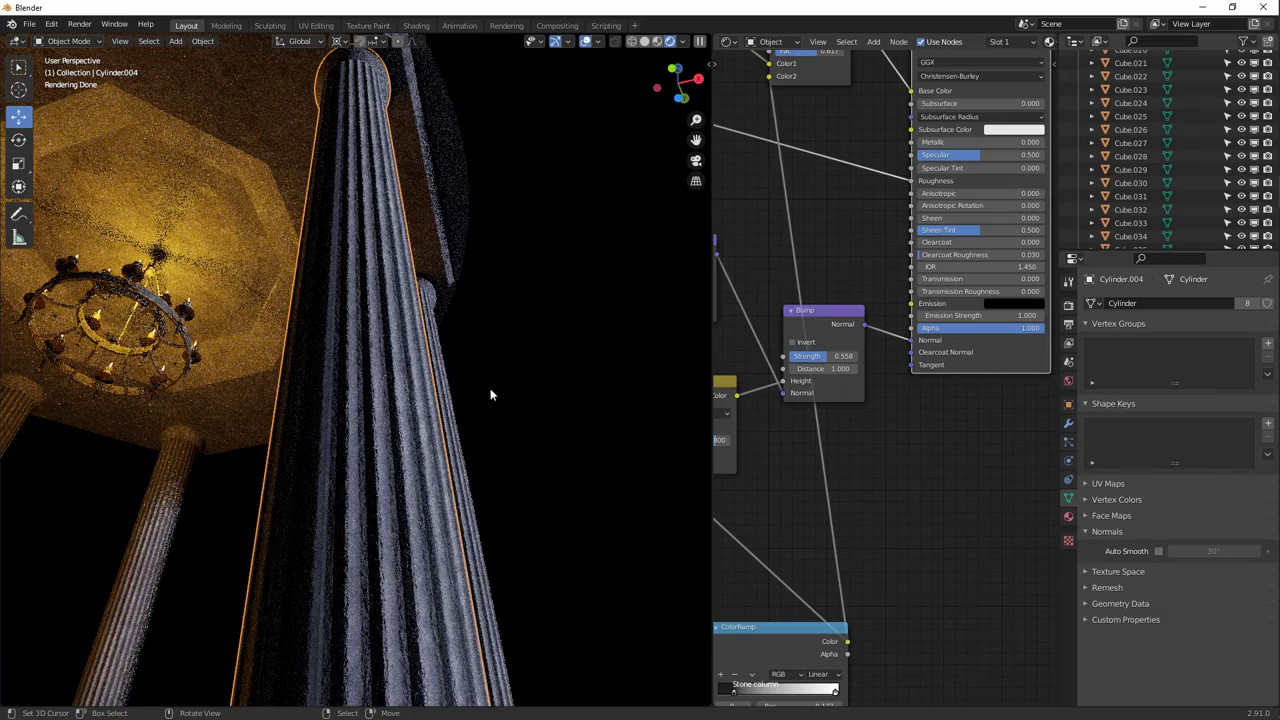
double_click(828, 369)
type("1.0")
key("Return")
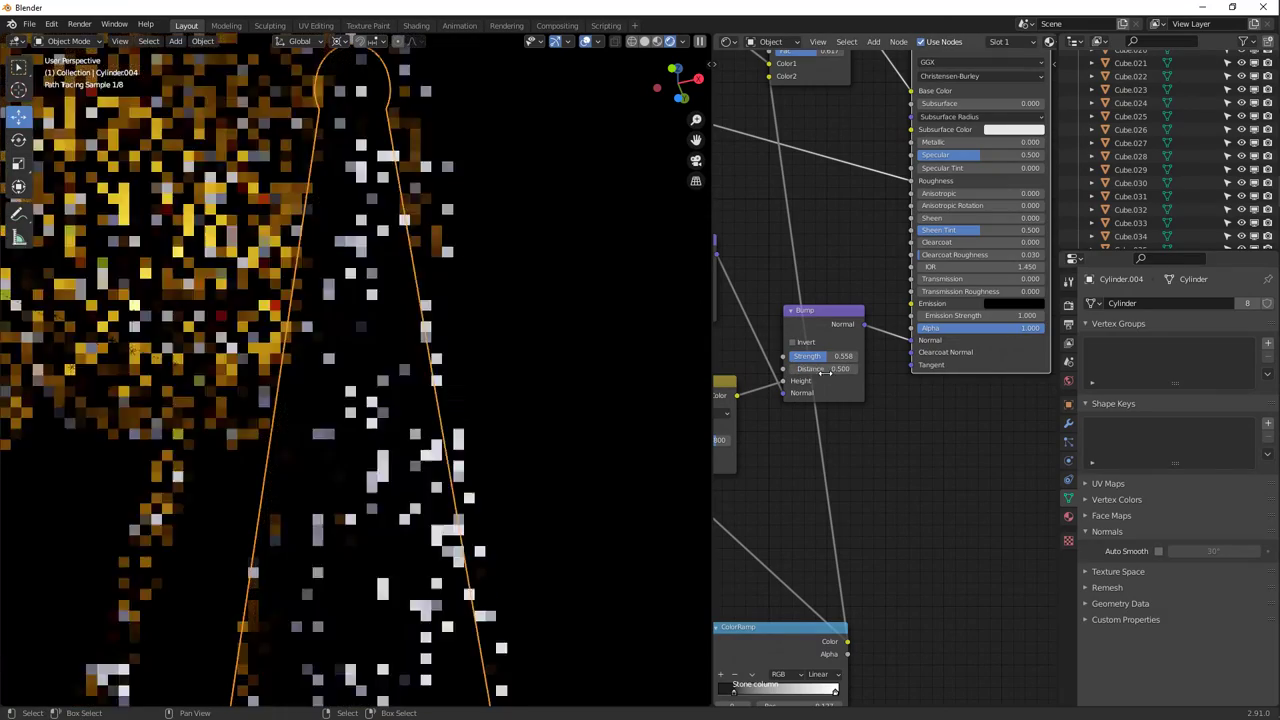
Make the ColorRamp's dark stop black and shift it close to the start, and move the white stop to 0.968.
scroll(835, 513, "down", 4, "shift")
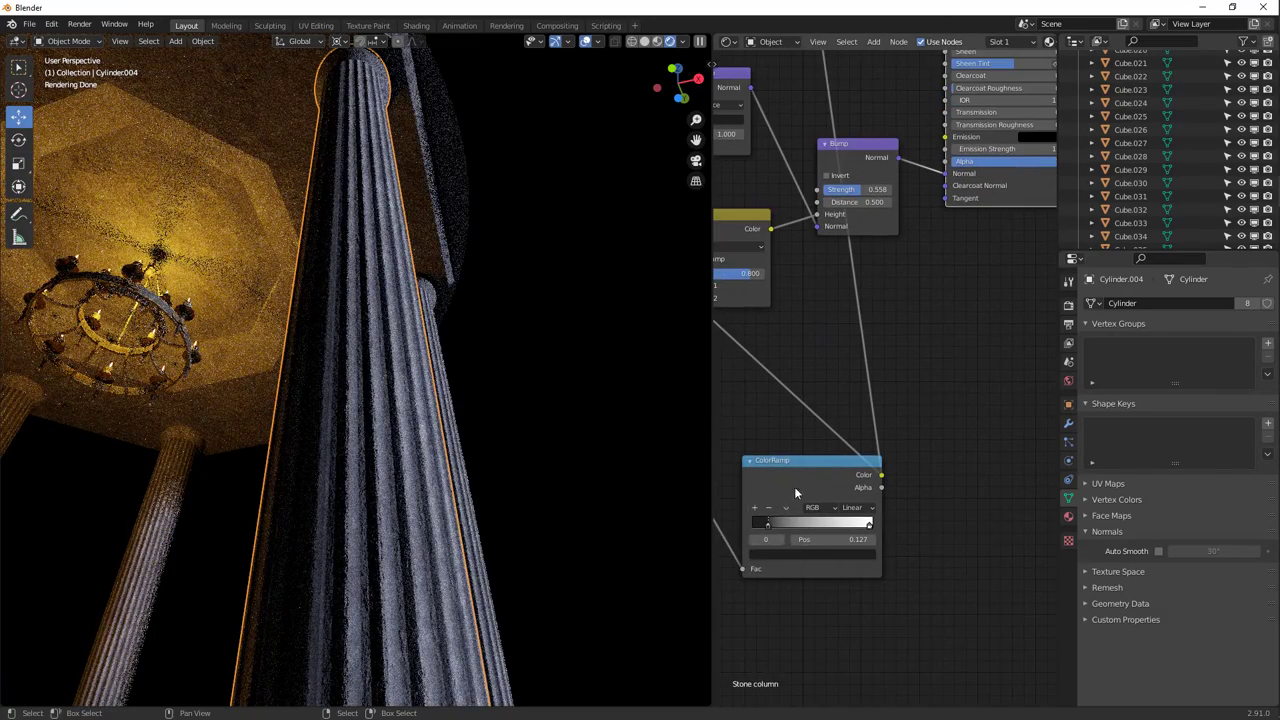
left_click(785, 554)
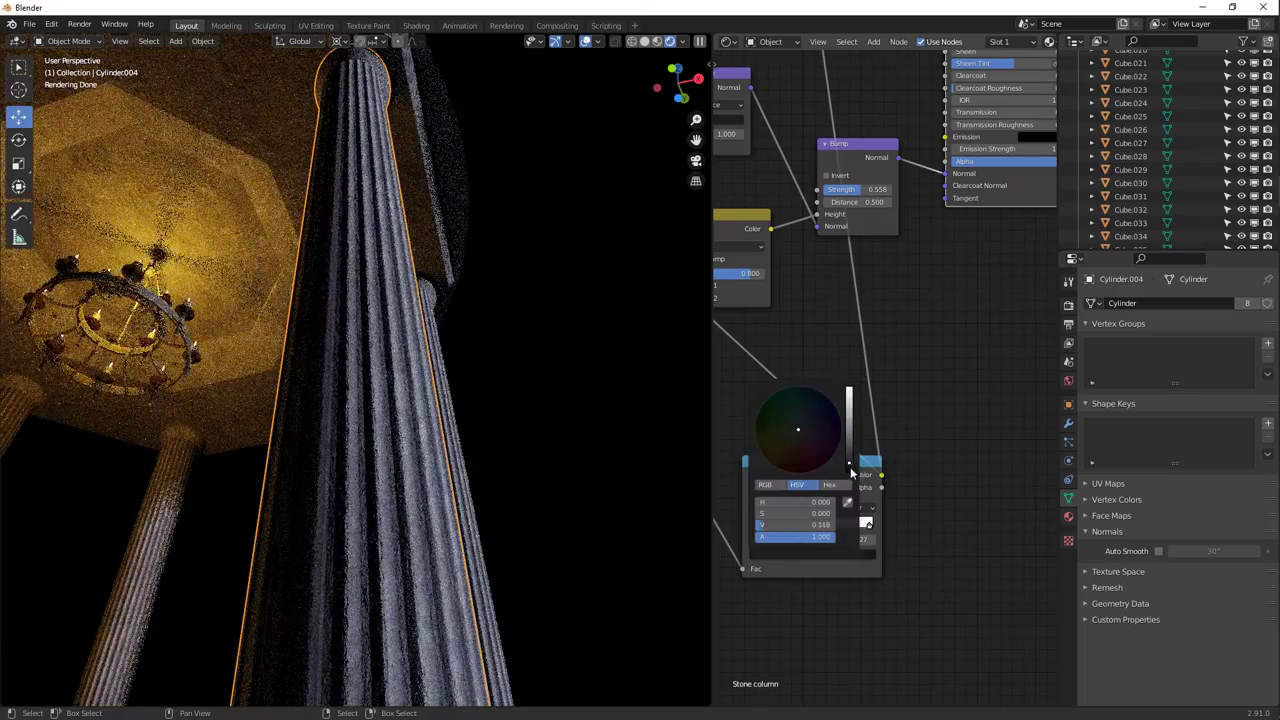
left_click(850, 470)
left_click_drag(769, 527, 758, 530)
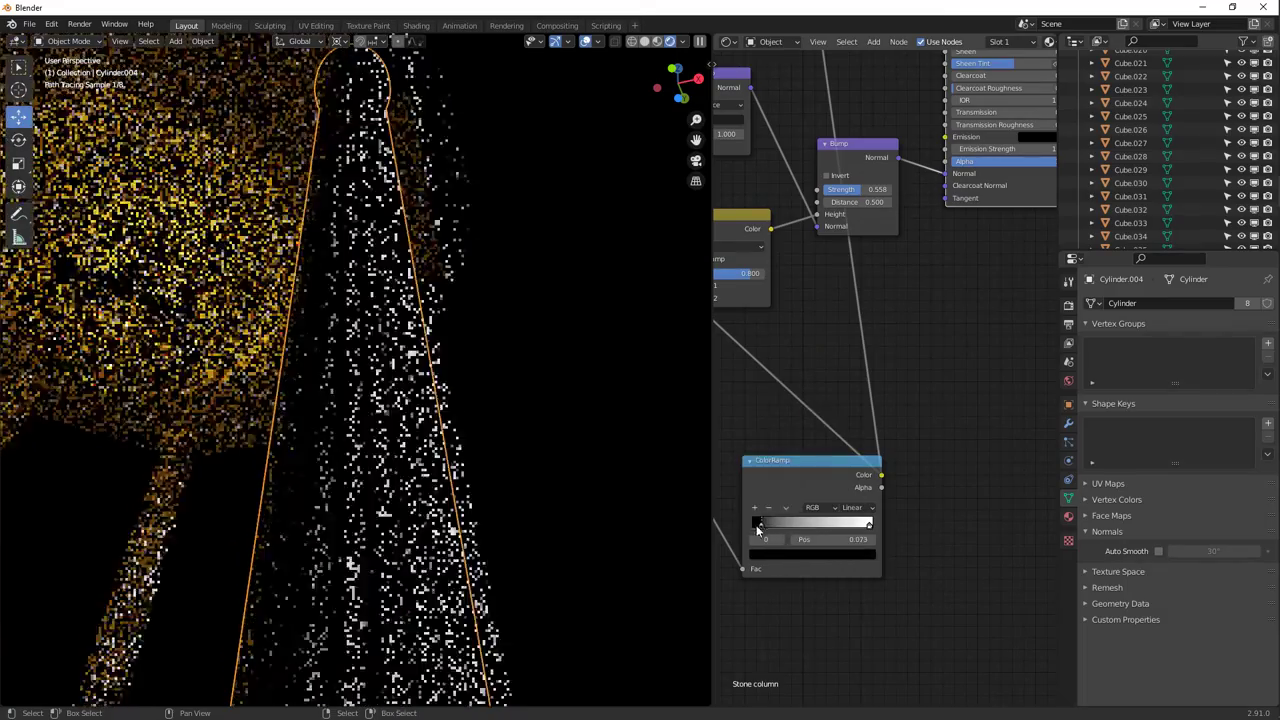
left_click_drag(869, 526, 866, 532)
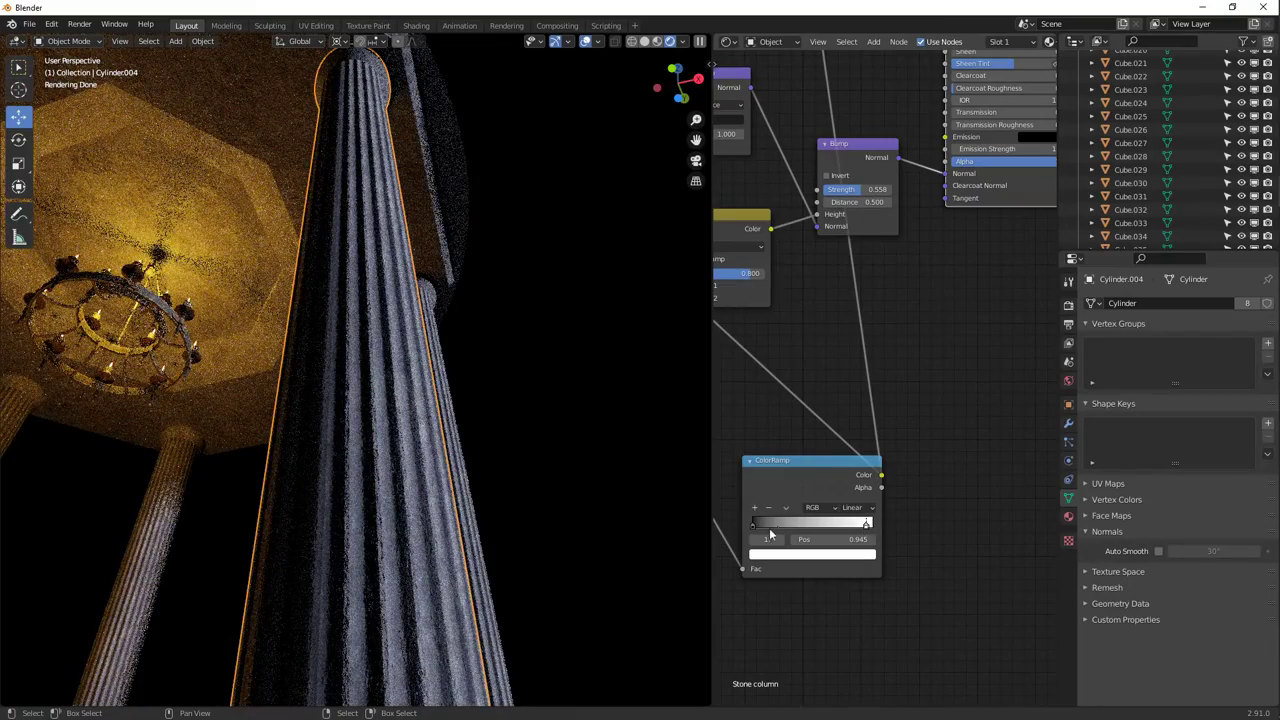
mouse_move(769, 528)
left_mouse_down()
mouse_move(838, 520)
mouse_move(766, 537)
left_mouse_up()
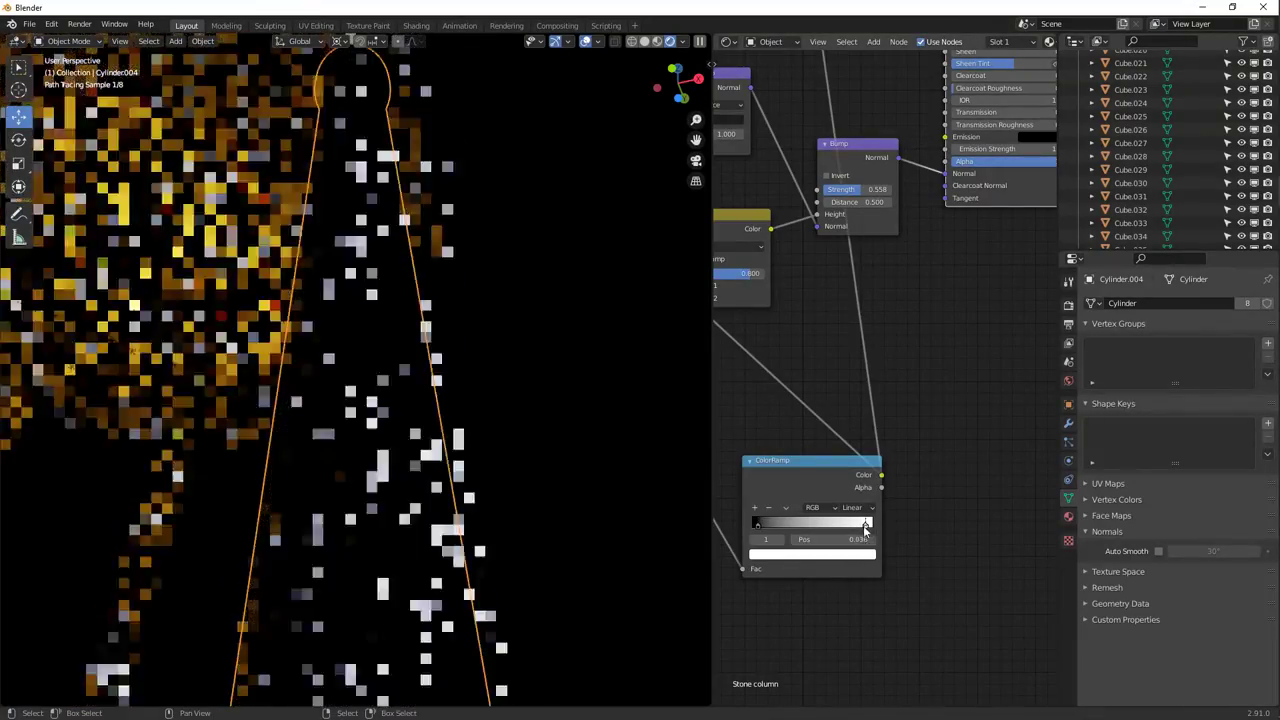
mouse_move(866, 524)
left_mouse_down()
mouse_move(813, 524)
mouse_move(868, 524)
left_mouse_up()
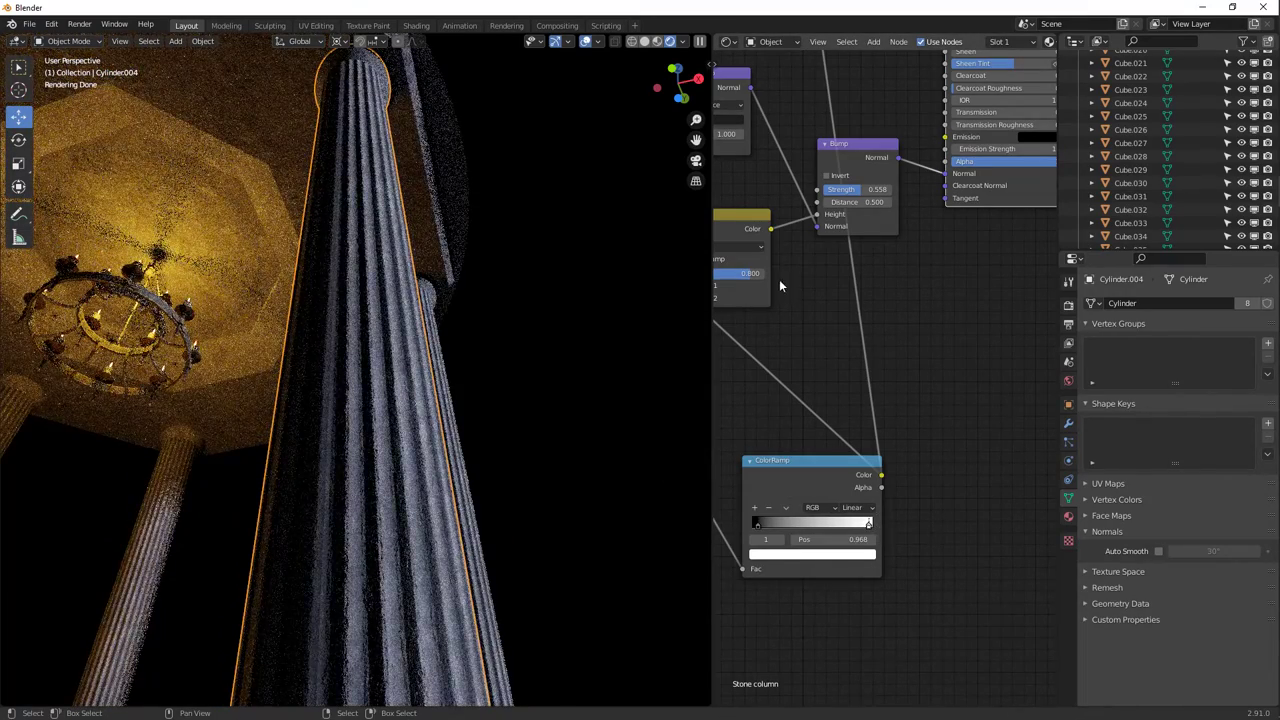
Set both the strength and the distance of the Bump node to 0.4.
middle_click_drag(780, 286, 794, 306)
left_click(860, 211)
type("-")
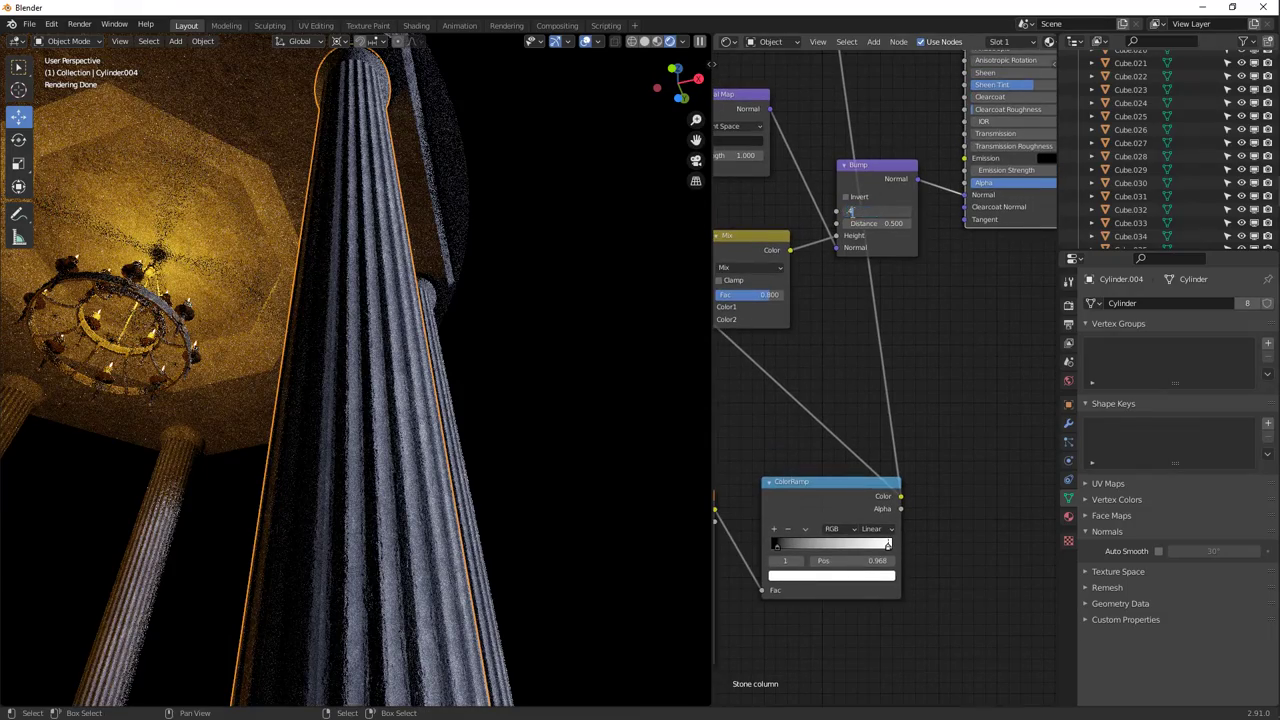
type("0.4")
key("Return")
left_click(858, 223)
type("0.4")
key("Return")
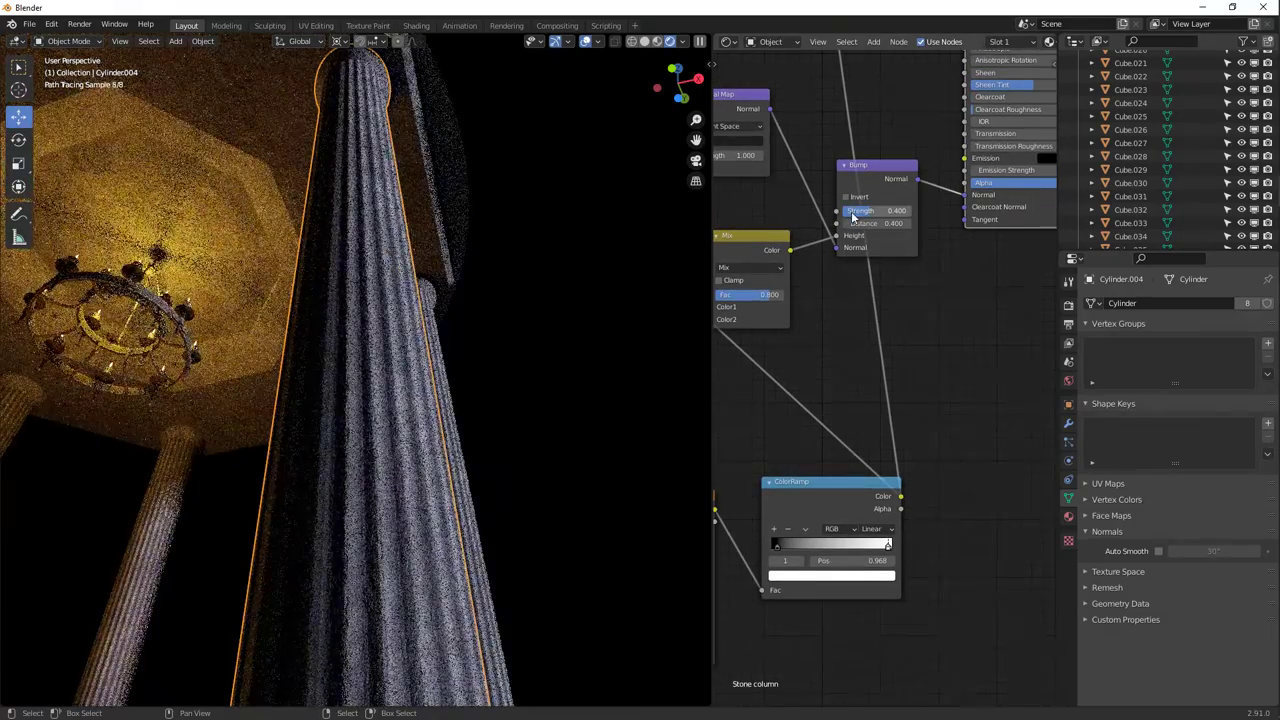
Lower the Multiply node's factor to 0.383 and set the Bump node's strength to 0.3 in the column material.
middle_click_drag(400, 466, 428, 397)
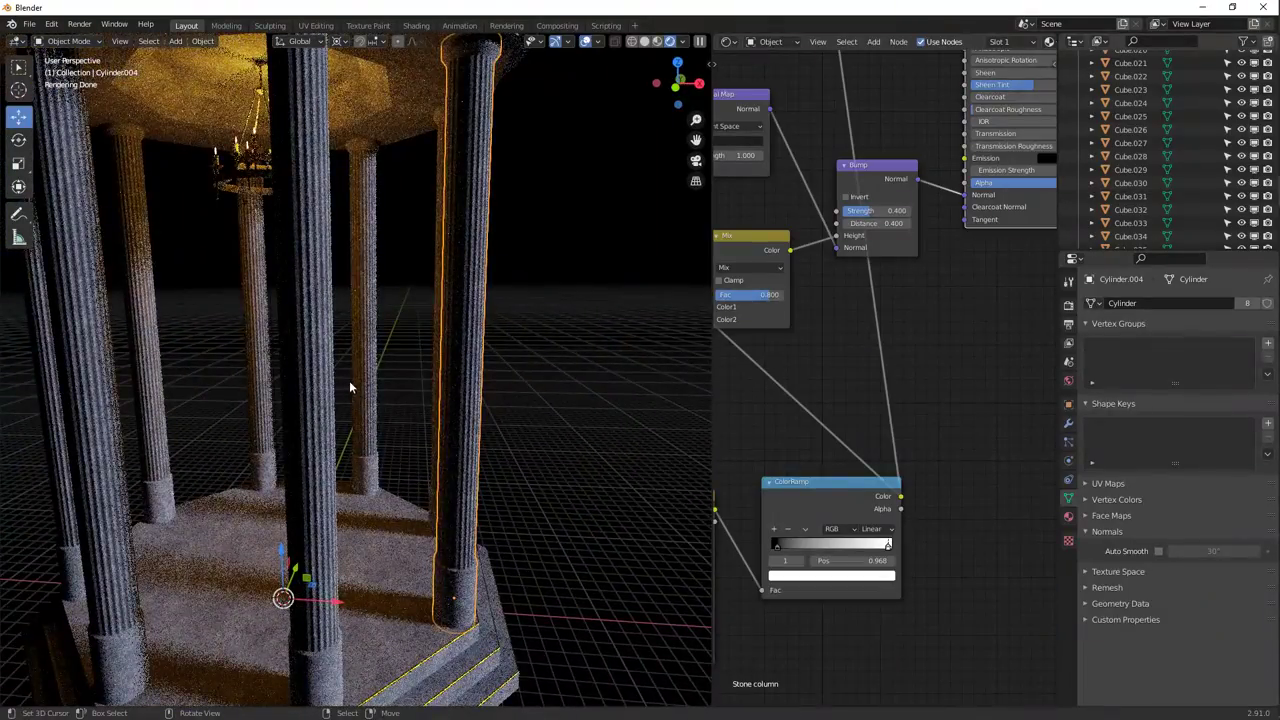
scroll(878, 293, "up", 8, "shift")
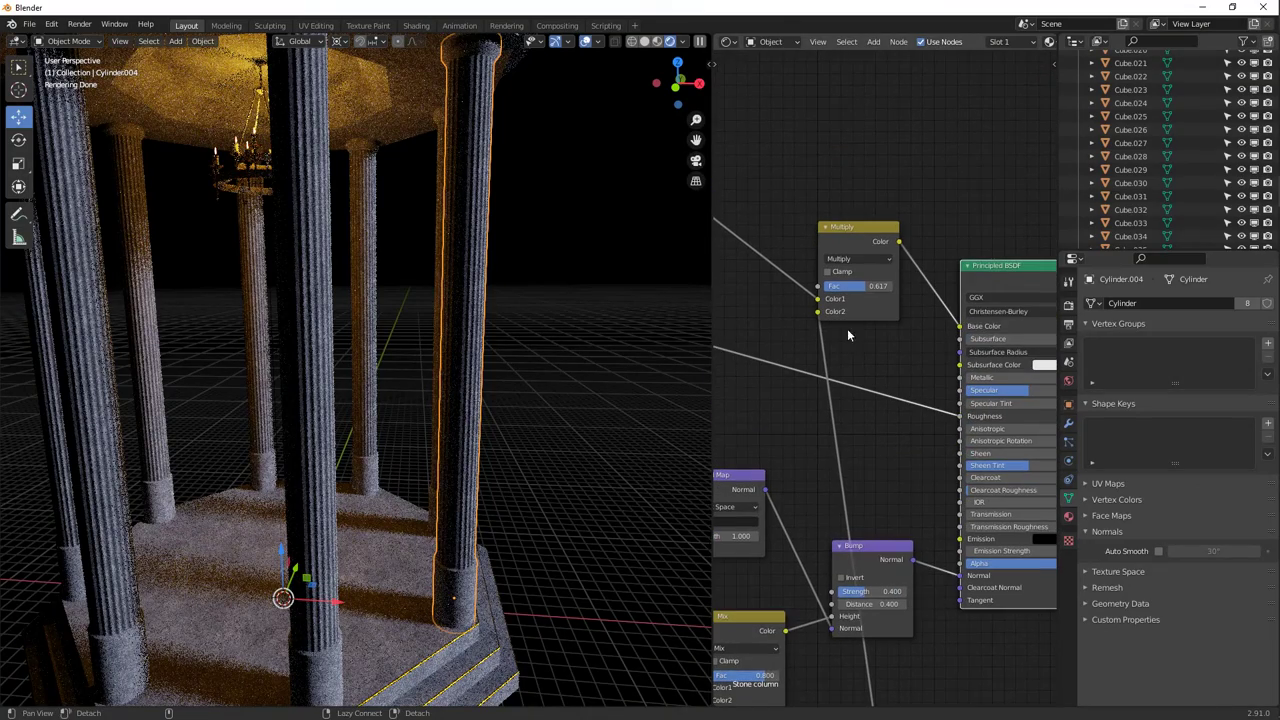
left_click_drag(882, 290, 850, 295)
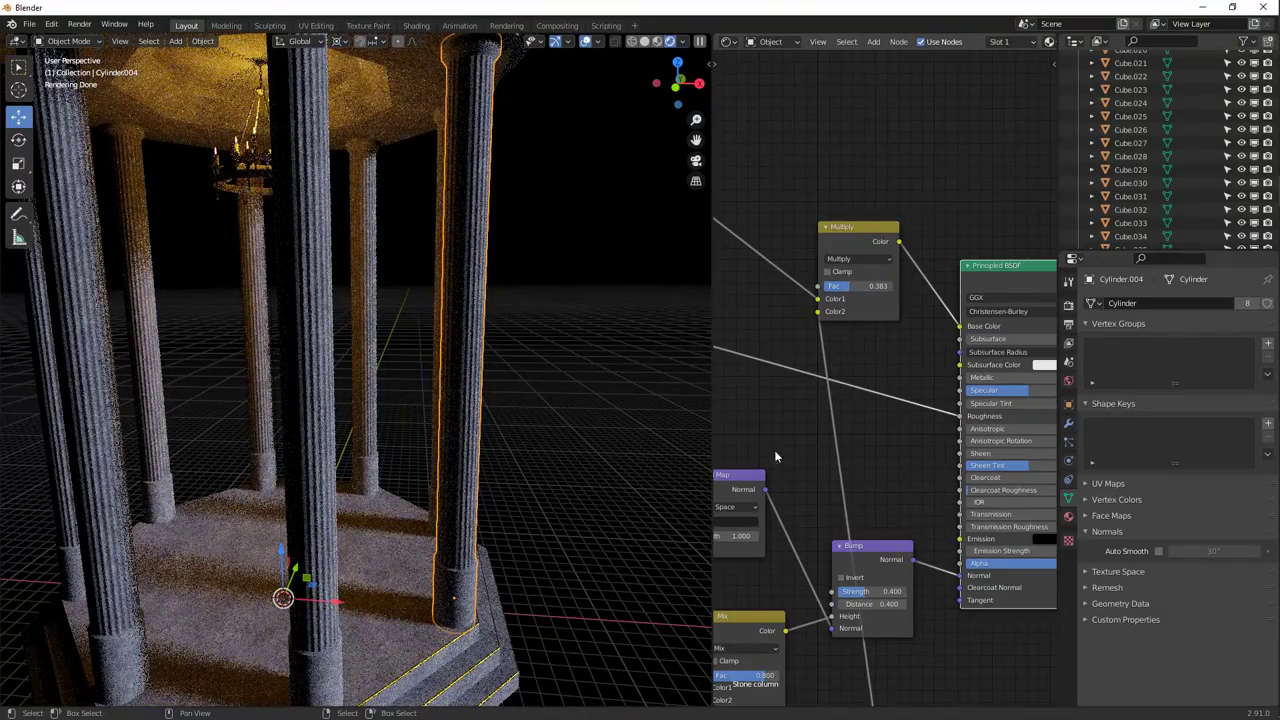
left_click(891, 593)
type(".3")
key("Return")
Select the stone dome and cornice object, switch the viewport to Material Preview shading, and examine the cornice edges up close.
scroll(403, 482, "down", 8)
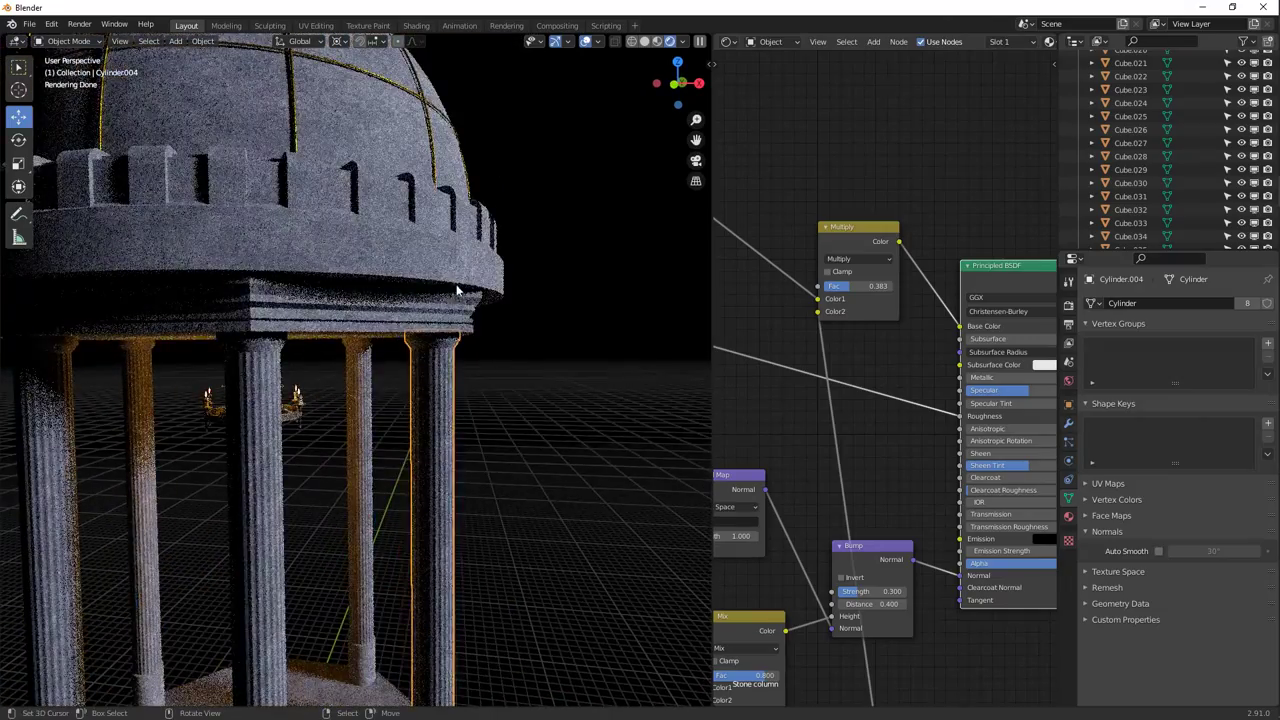
left_click(456, 295)
scroll(451, 300, "up", 5)
scroll(451, 298, "down", 2)
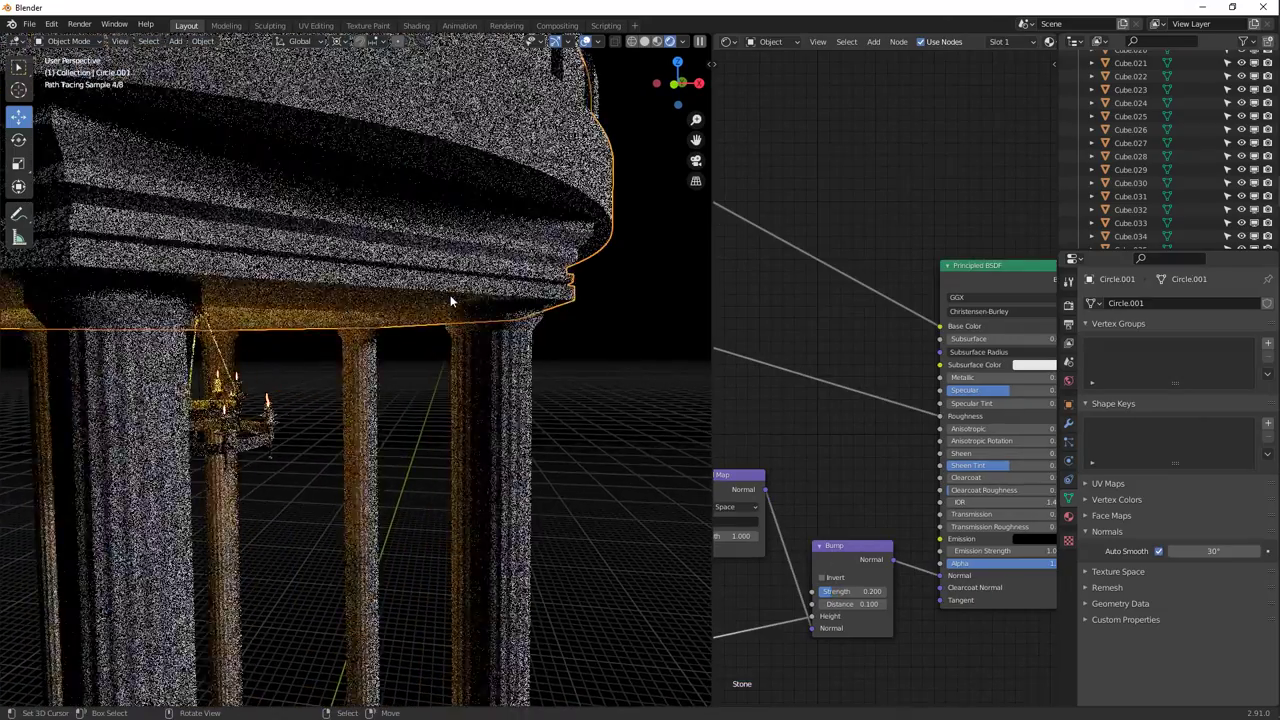
left_click(655, 43)
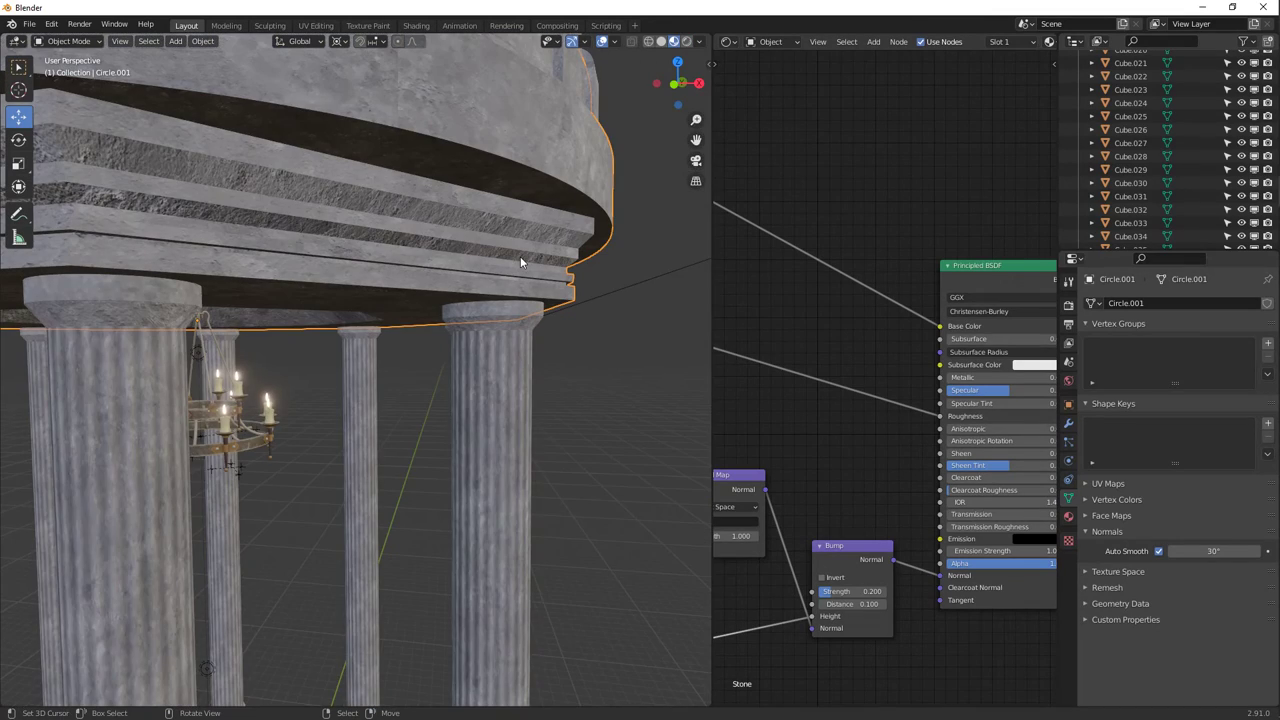
middle_click_drag(520, 256, 488, 286)
middle_click_drag(504, 368, 455, 288)
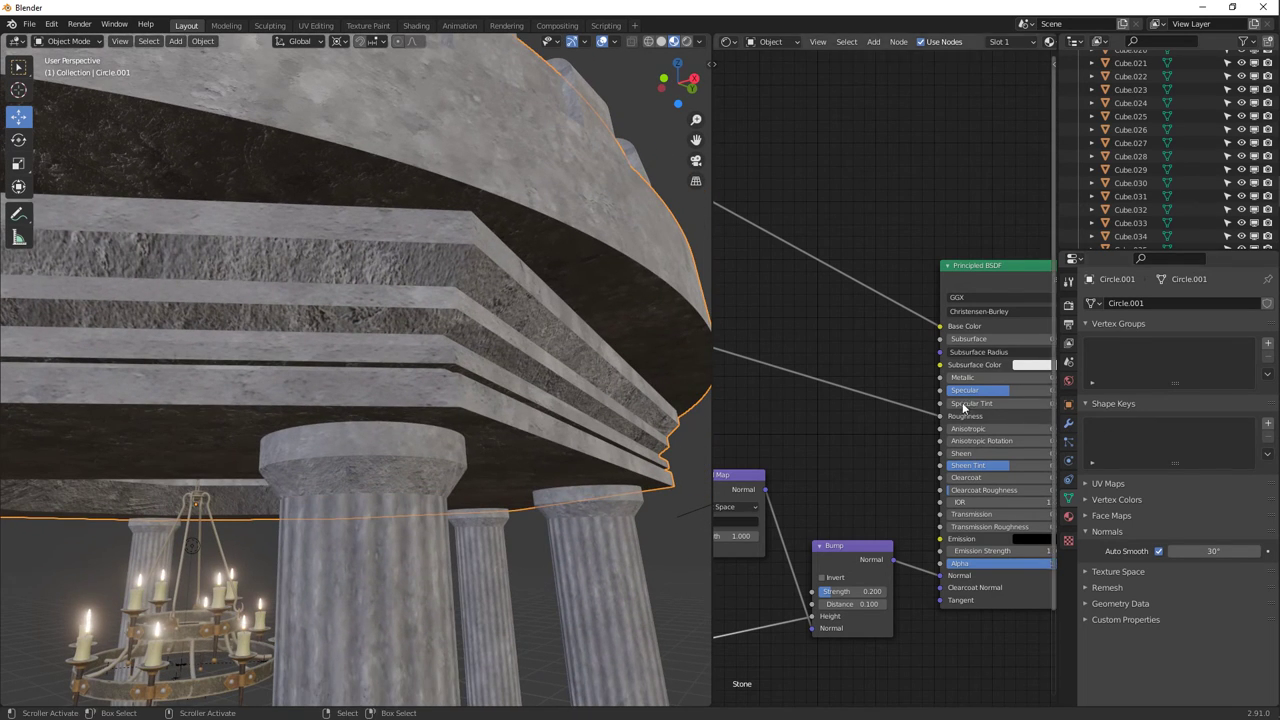
middle_click_drag(545, 282, 576, 366)
middle_click_drag(498, 377, 454, 190)
middle_click_drag(523, 427, 647, 304)
Add a Bevel modifier to the dome and cornice object and set its limit method to Angle.
left_click(1068, 425)
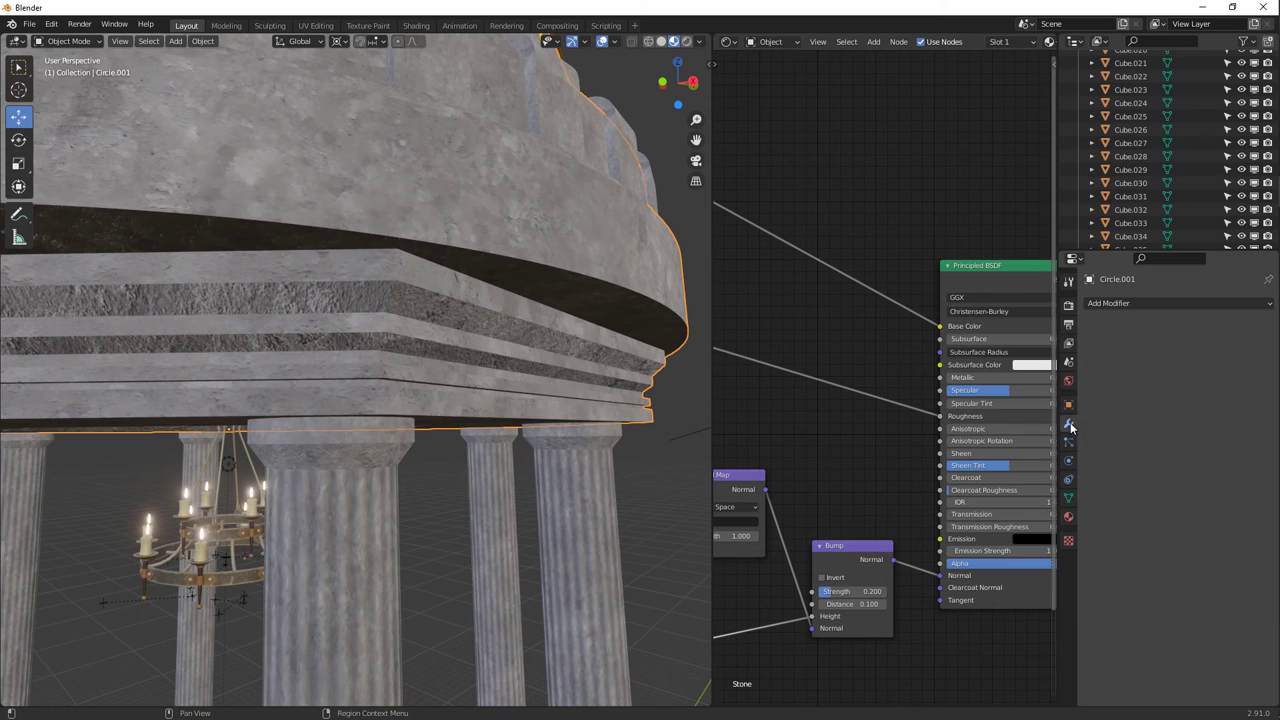
left_click(1126, 304)
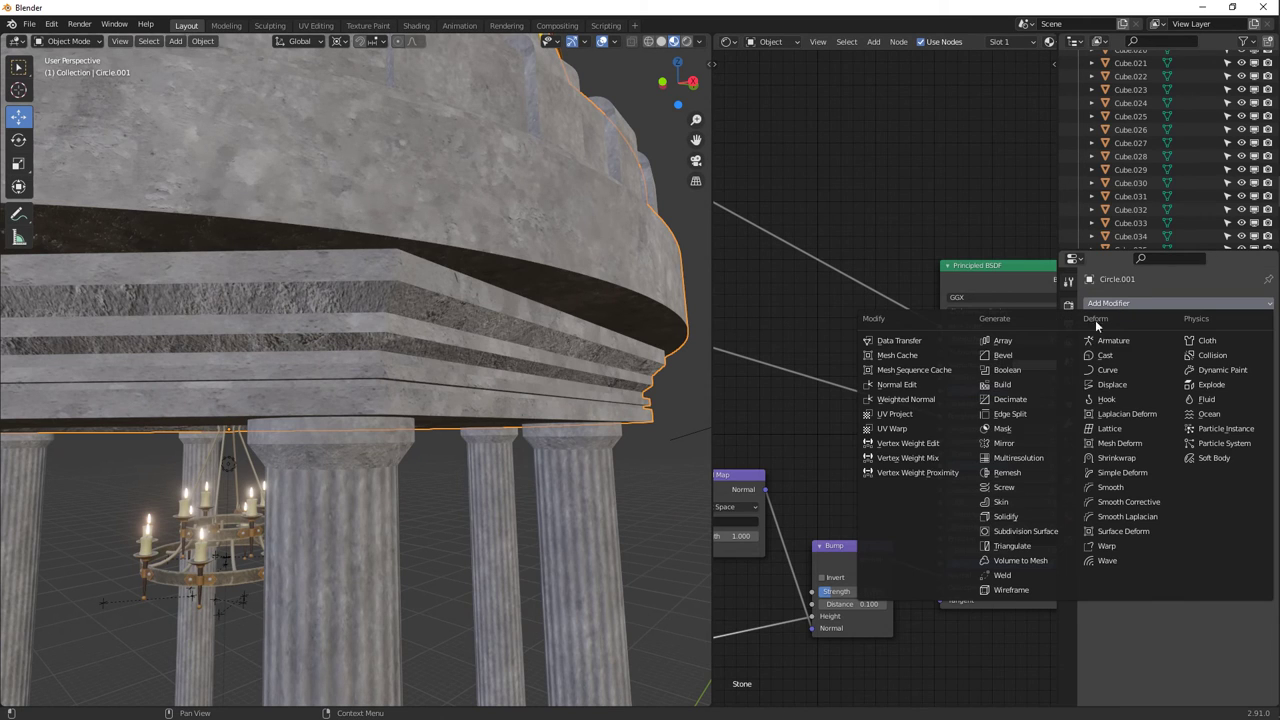
left_click(1016, 360)
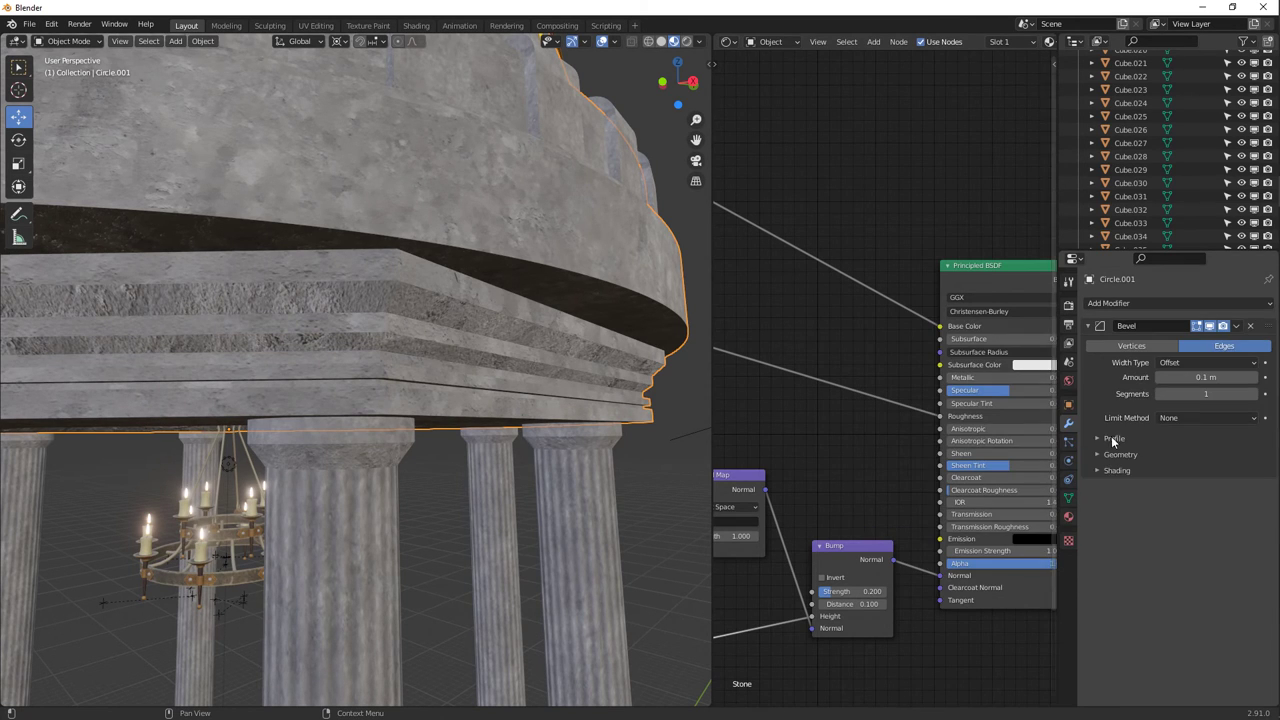
left_click(1187, 419)
left_click(1200, 450)
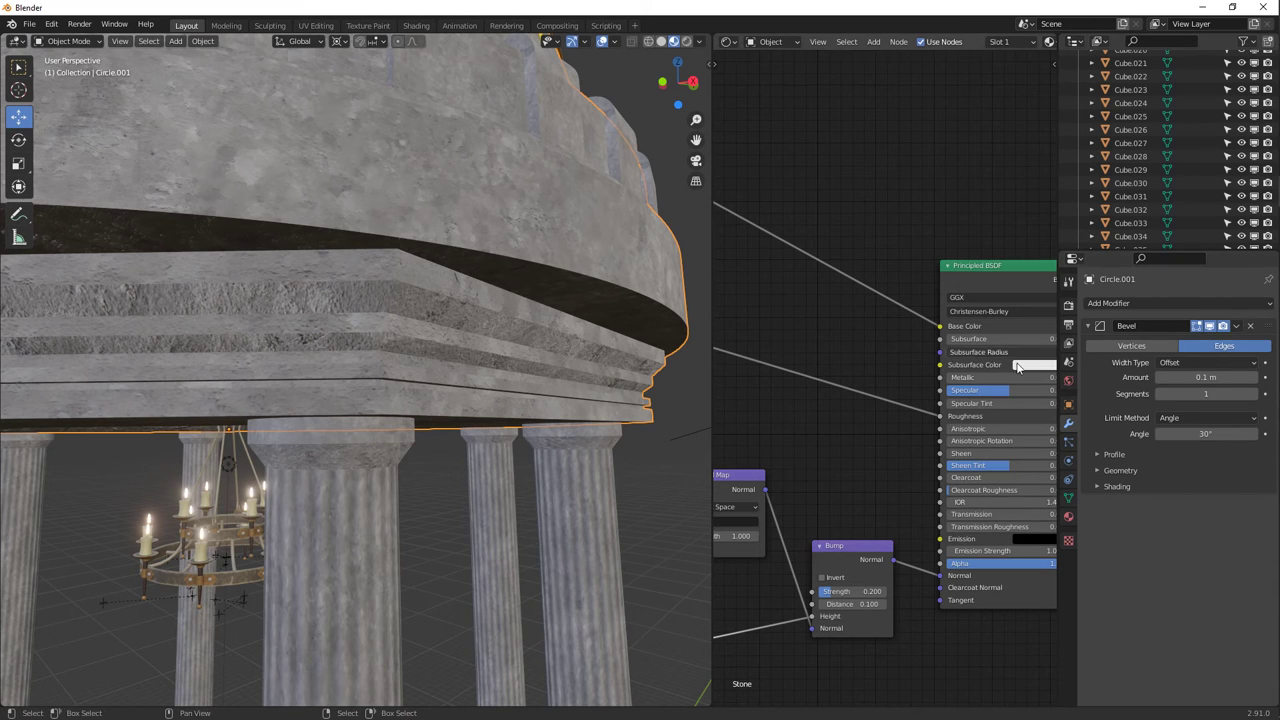
Set the bevel to 4 segments with an angle limit of 20°.
left_click(1200, 434)
key("Return")
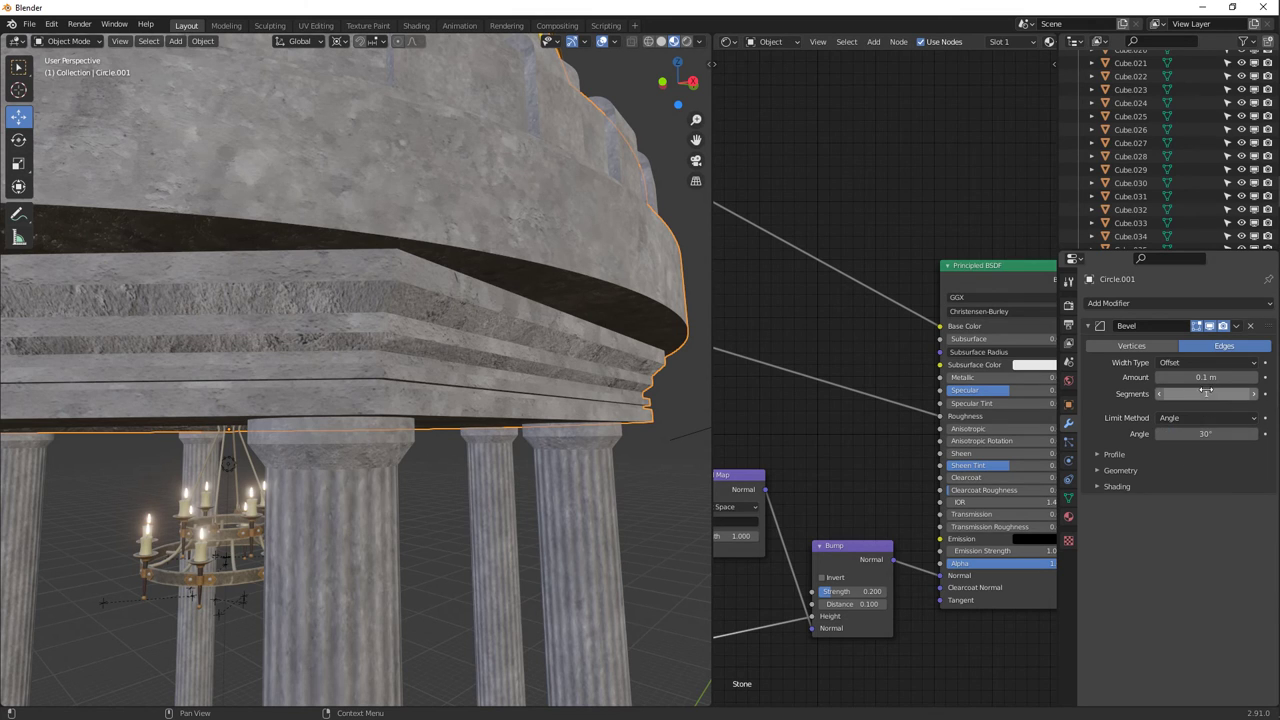
left_click(1205, 394)
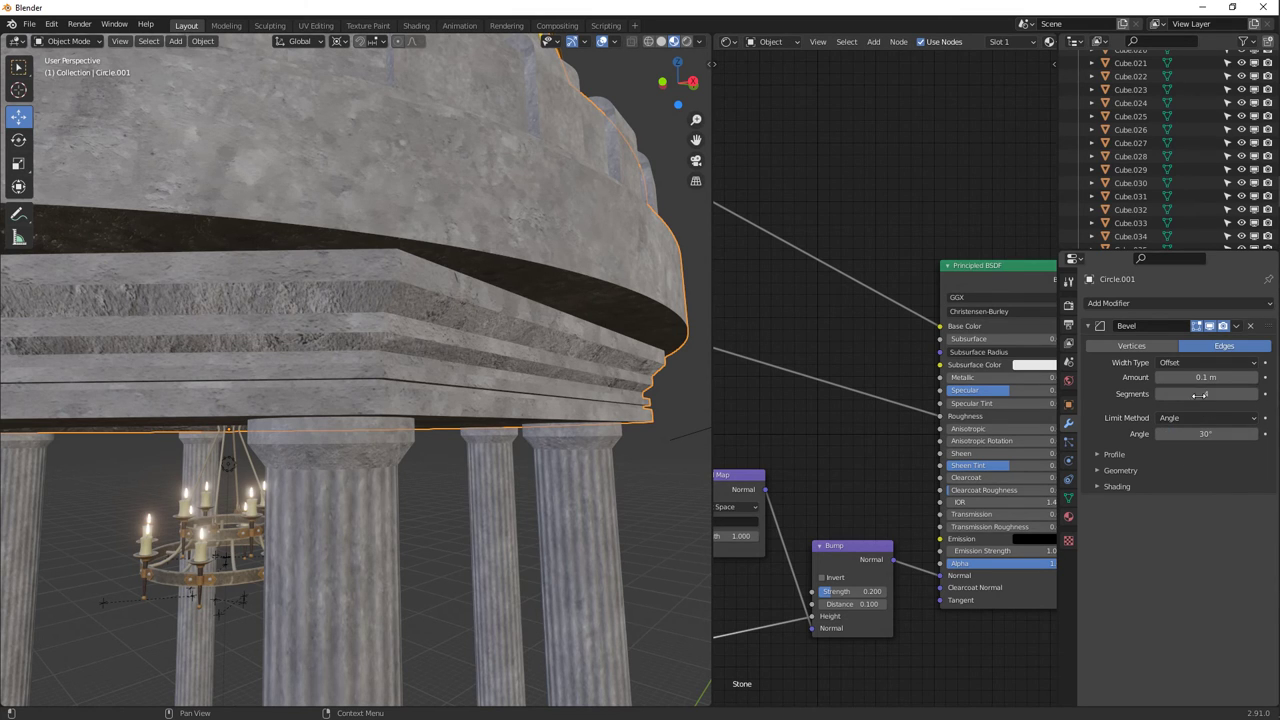
type("4")
key("Return")
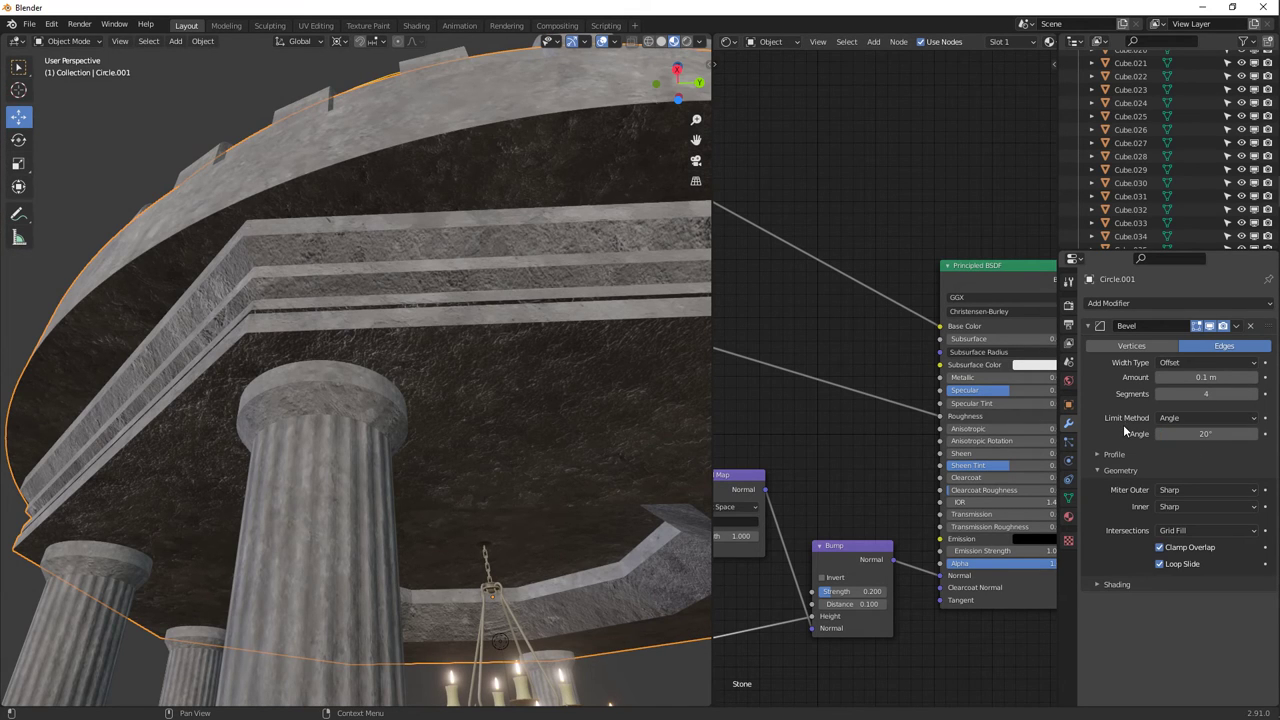
Turn off Clamp Overlap in the bevel's geometry settings and check the rounded cornice edges.
middle_click_drag(434, 253, 319, 318)
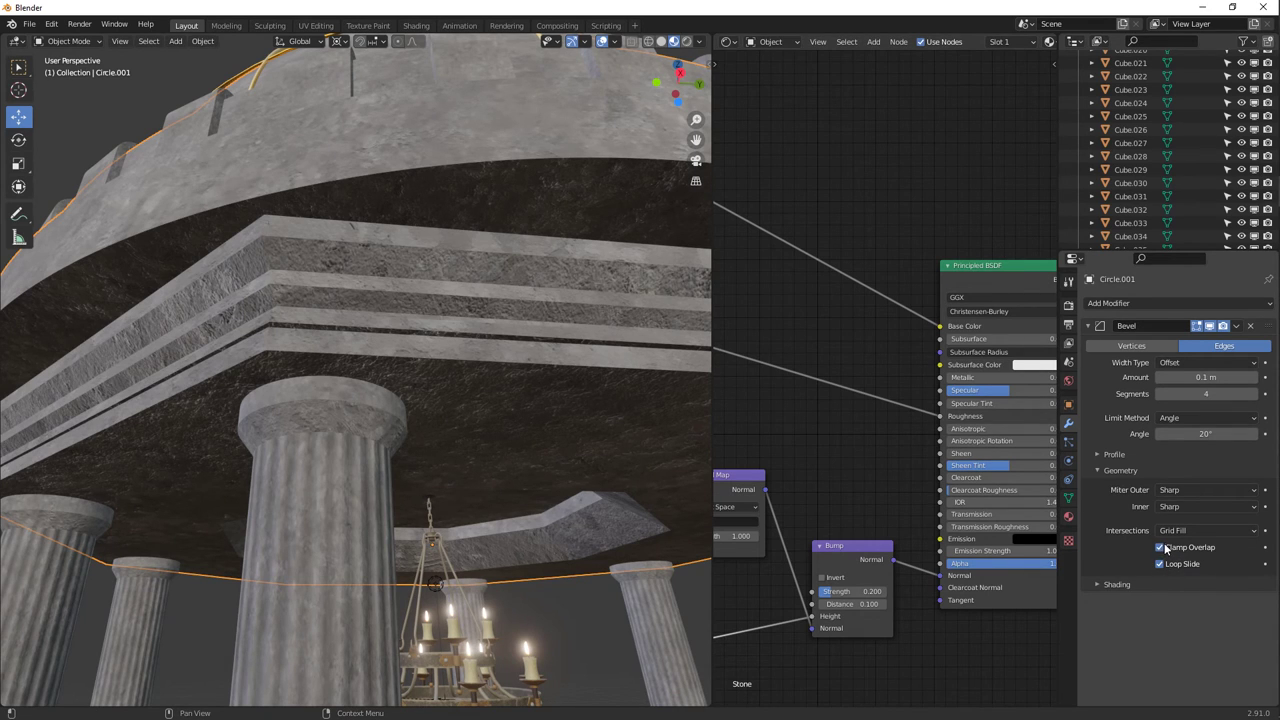
middle_click_drag(435, 261, 454, 263)
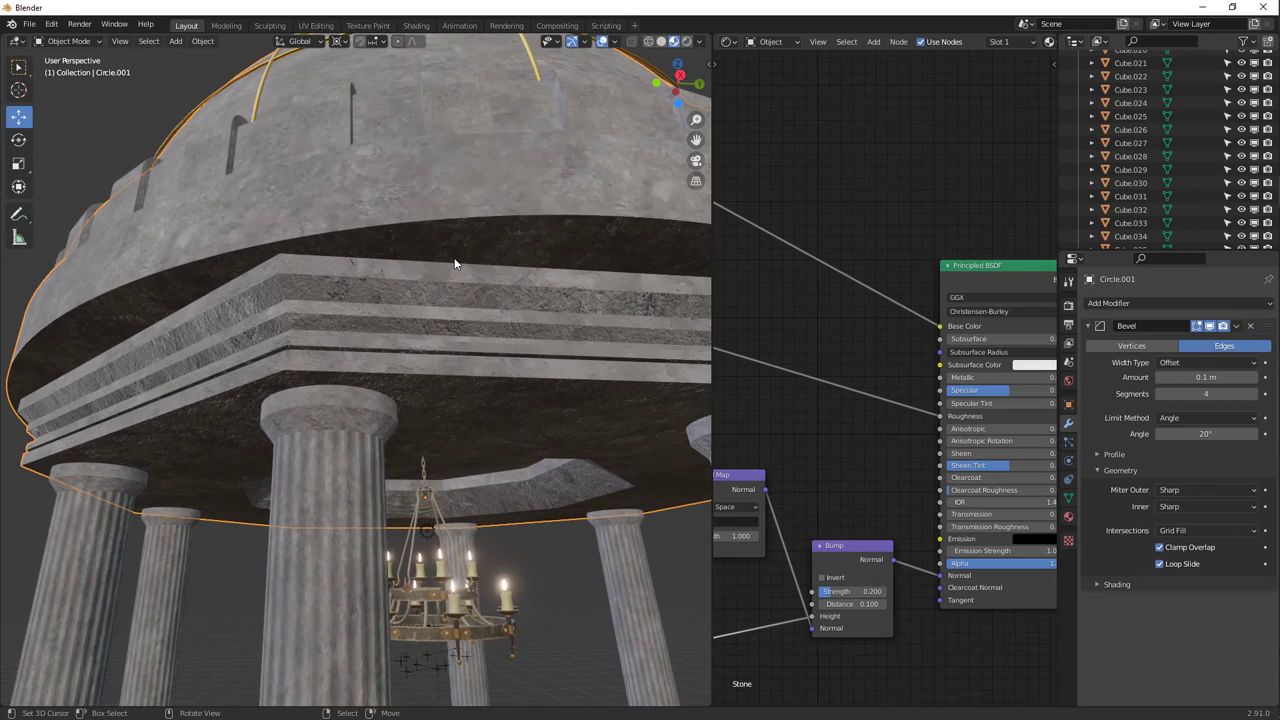
left_click(1160, 548)
mouse_move(314, 301)
middle_mouse_down()
mouse_move(442, 307)
mouse_move(417, 352)
mouse_move(480, 292)
middle_mouse_up()
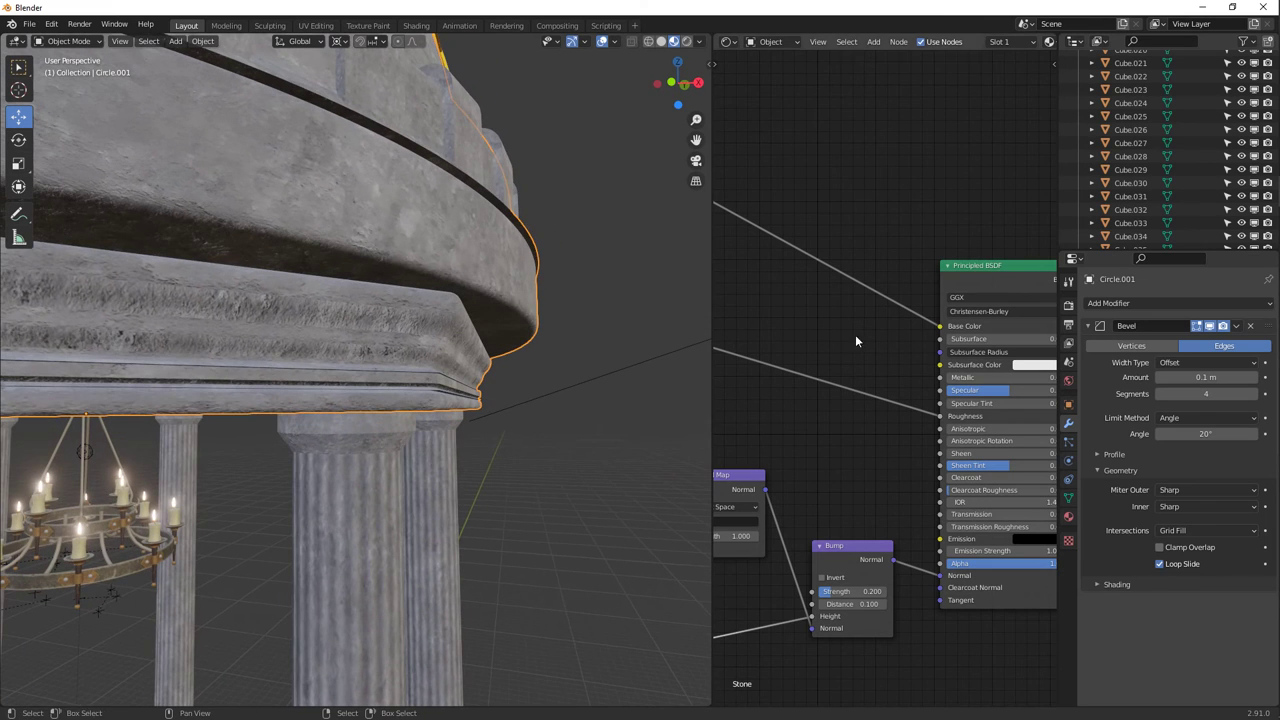
Try bevel angle limits of 45°, 60° and 90°, comparing the cornice edges from below and from the side.
left_click(1205, 434)
type("20d")
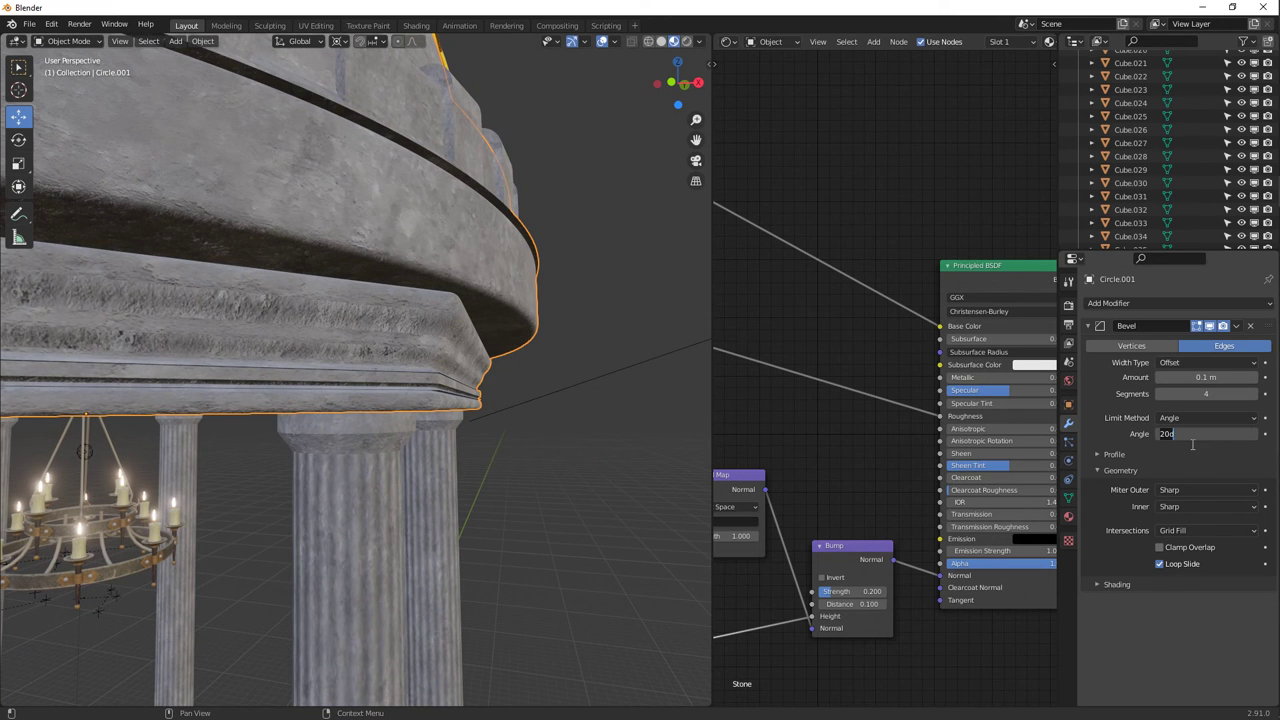
key("Return")
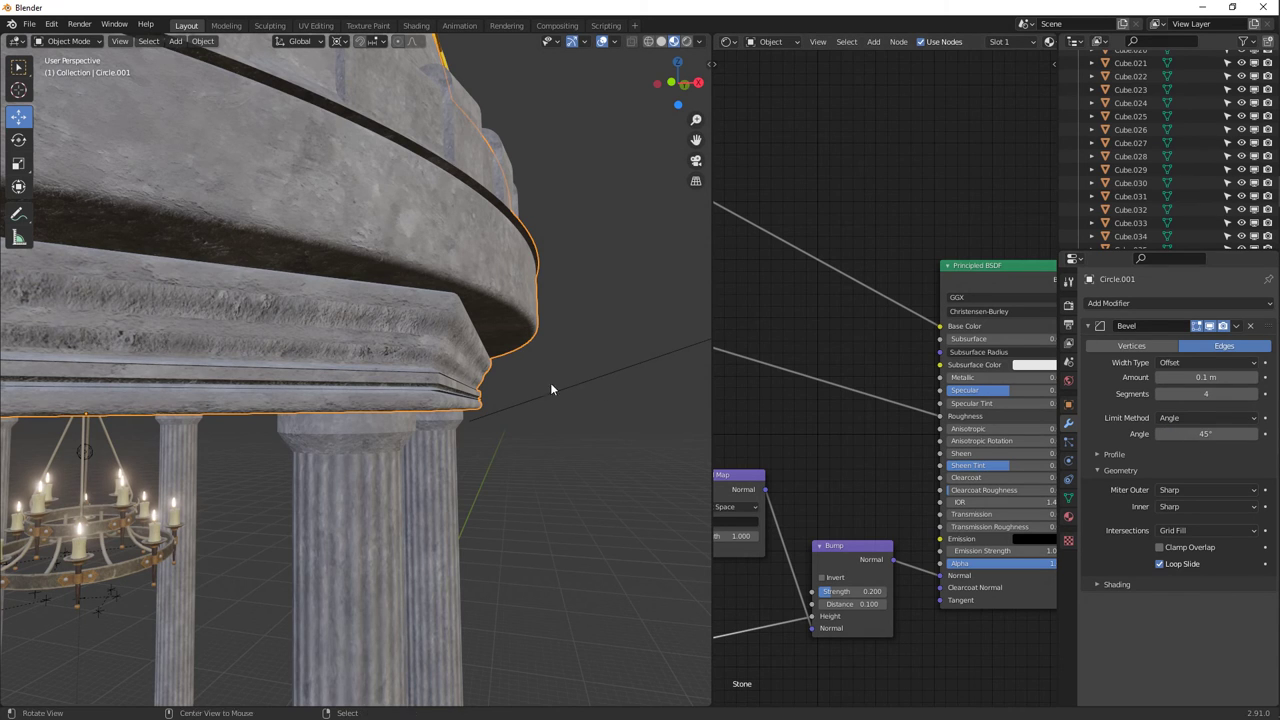
middle_click_drag(550, 382, 470, 193)
scroll(405, 286, "up", 3)
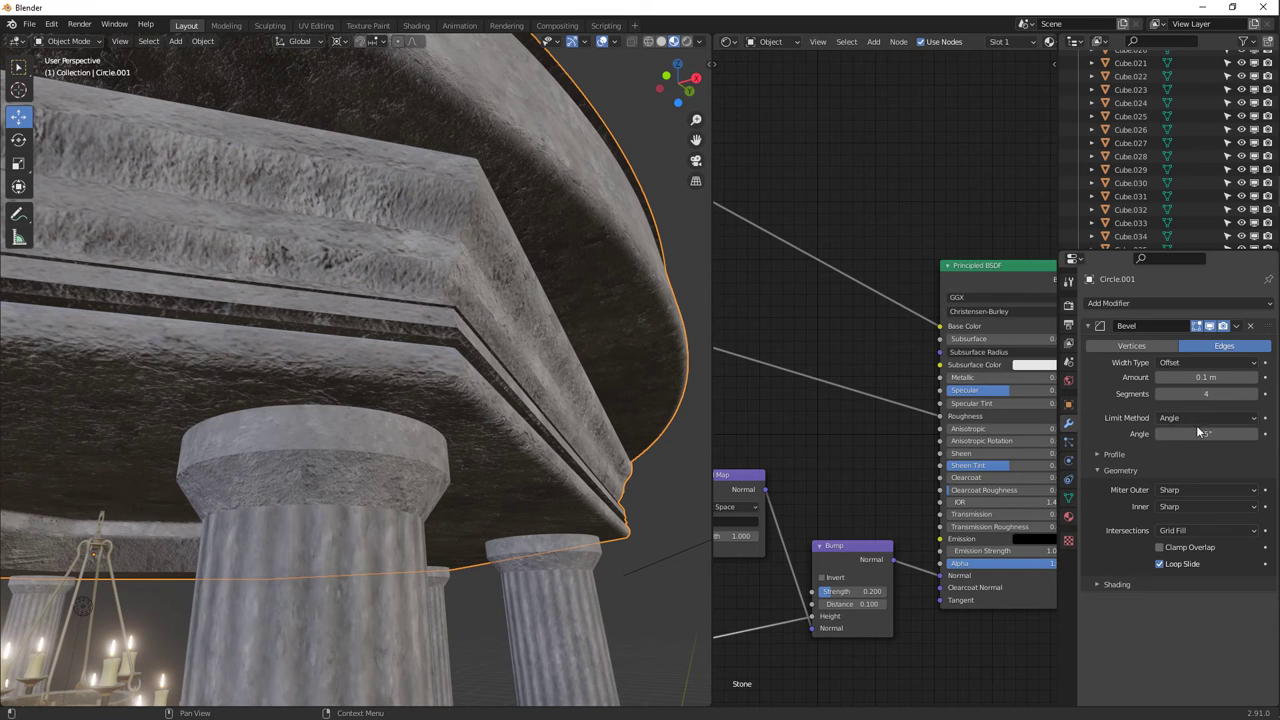
left_click(1165, 433)
type("60")
key("Return")
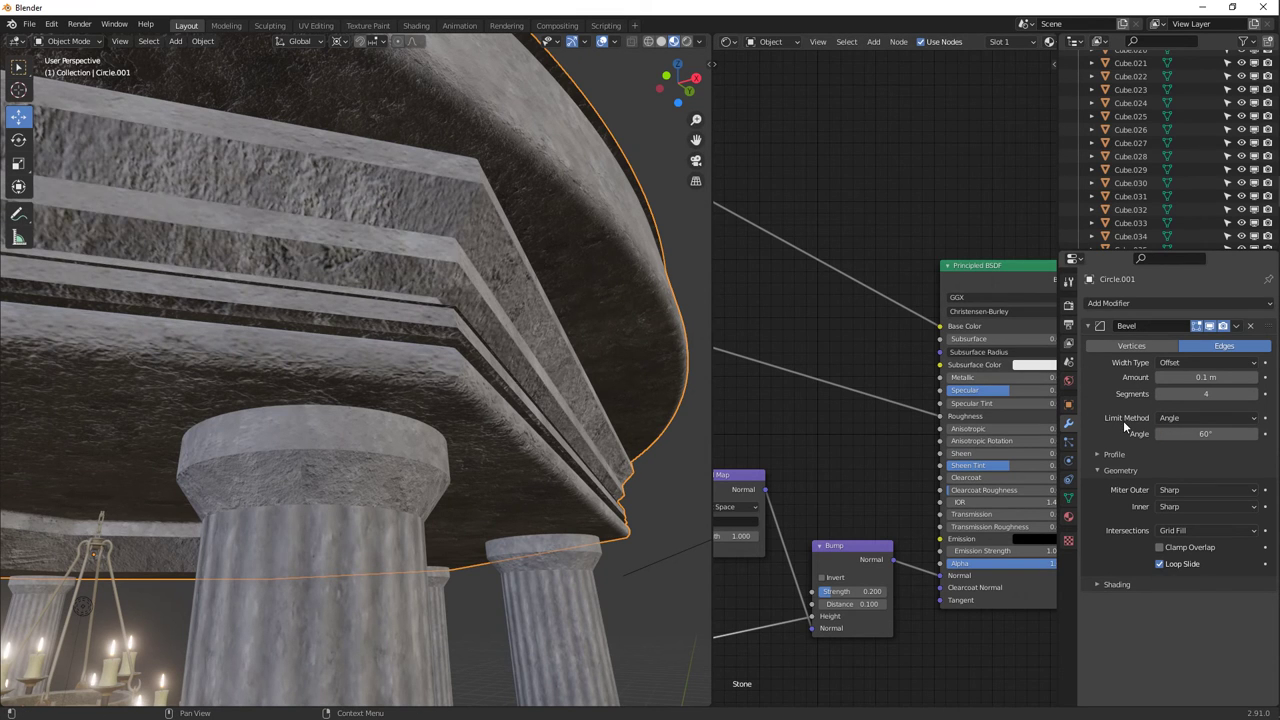
middle_click_drag(520, 320, 474, 263)
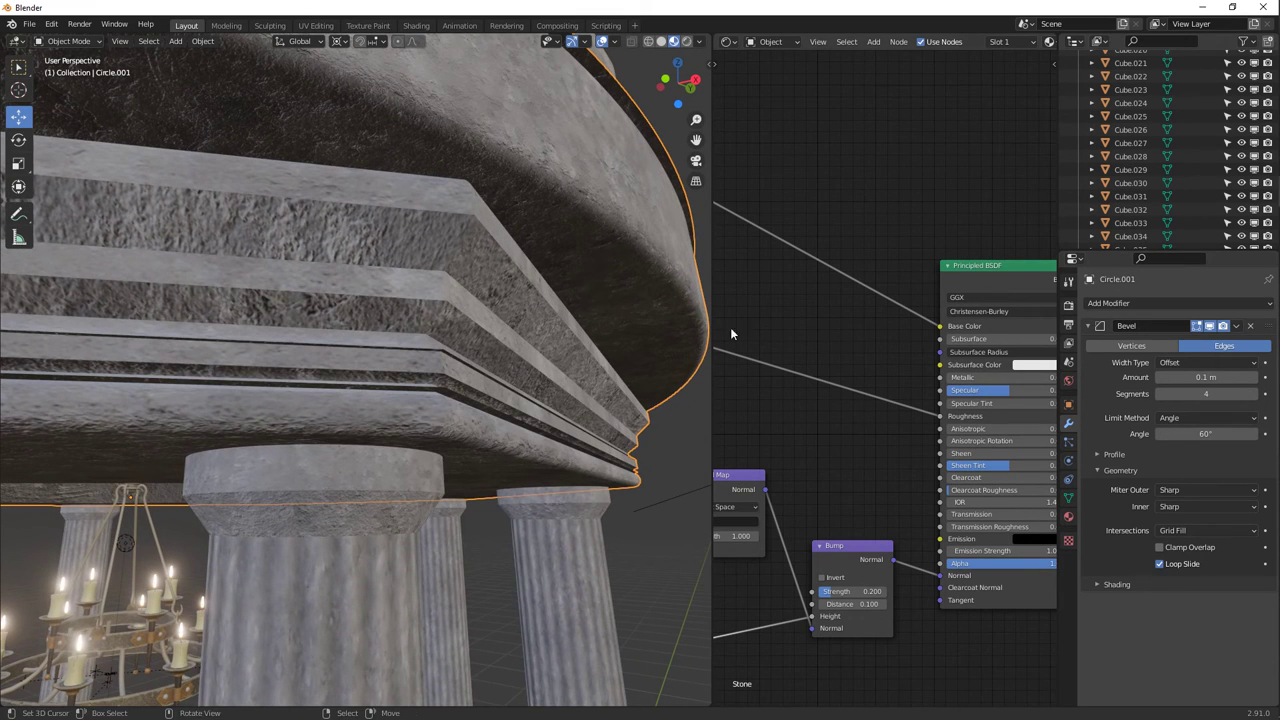
left_click(1187, 434)
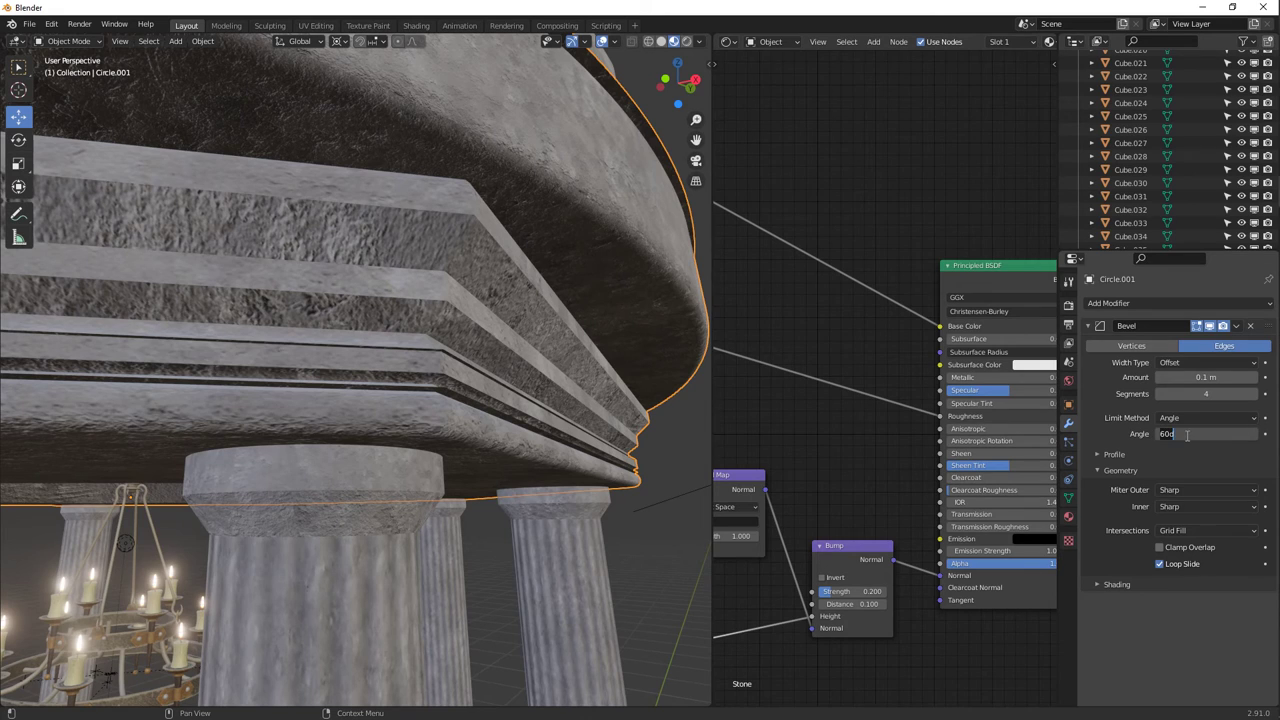
type("90")
key("Return")
middle_click_drag(598, 265, 653, 375)
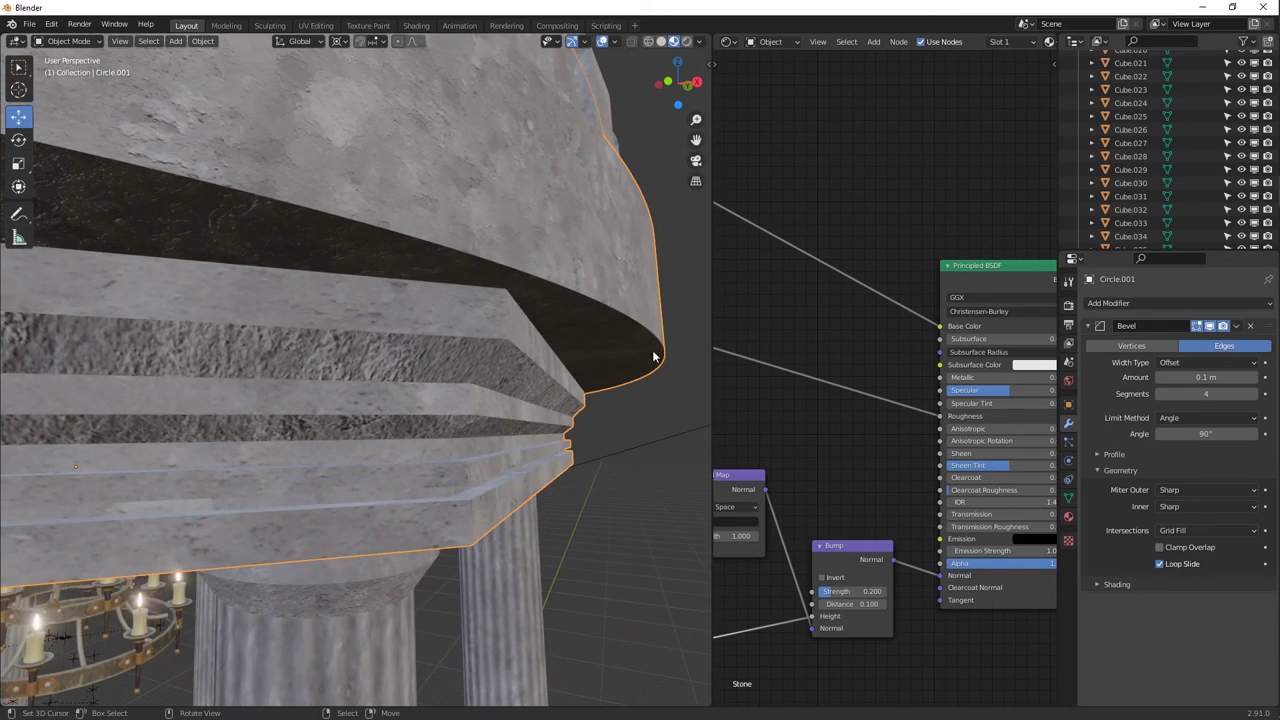
Set the bevel's angle limit to 40°.
left_click(1216, 433)
type("40")
key("Return")
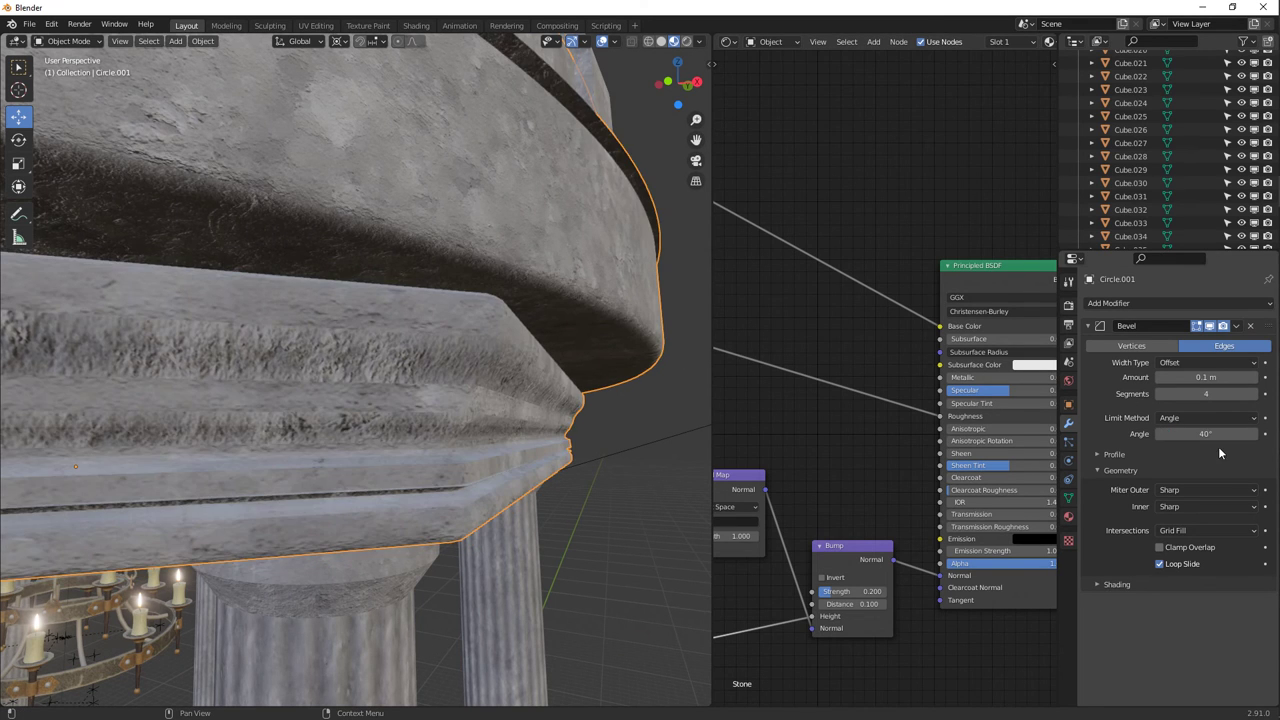
middle_click_drag(665, 417, 603, 390)
left_click(448, 376)
key("Tab")
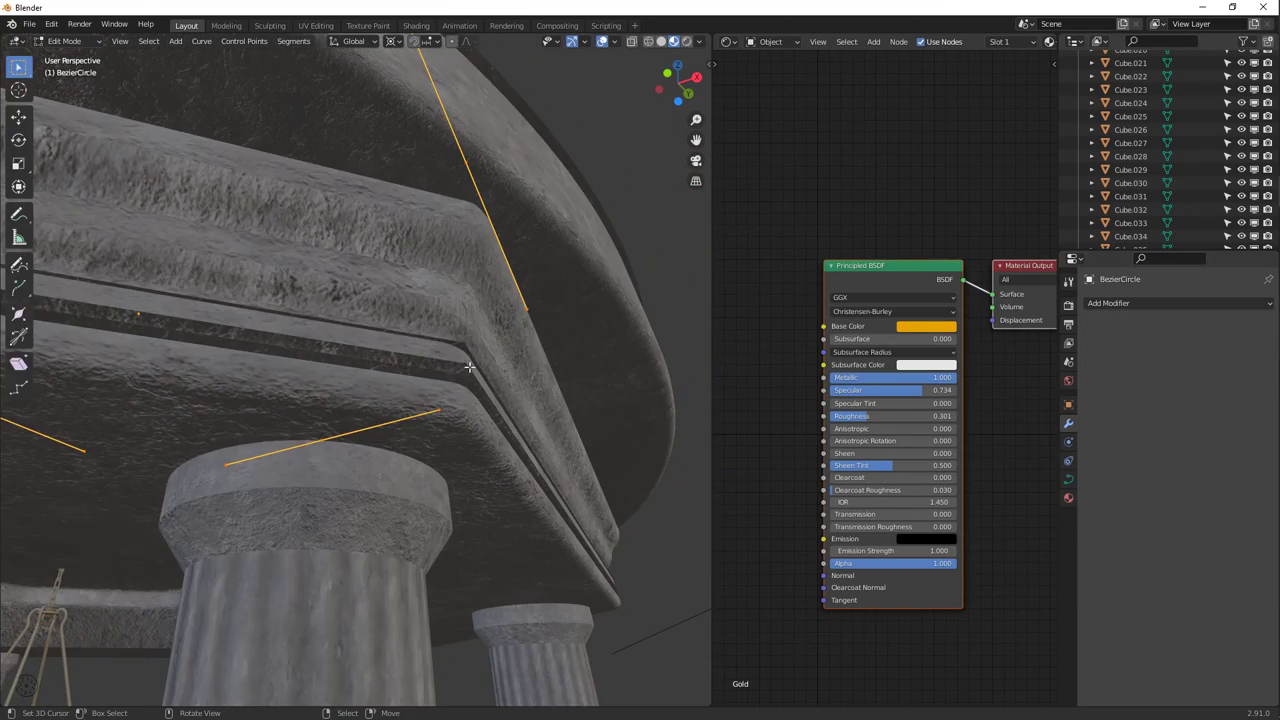
key("Tab")
middle_click_drag(457, 381, 457, 436)
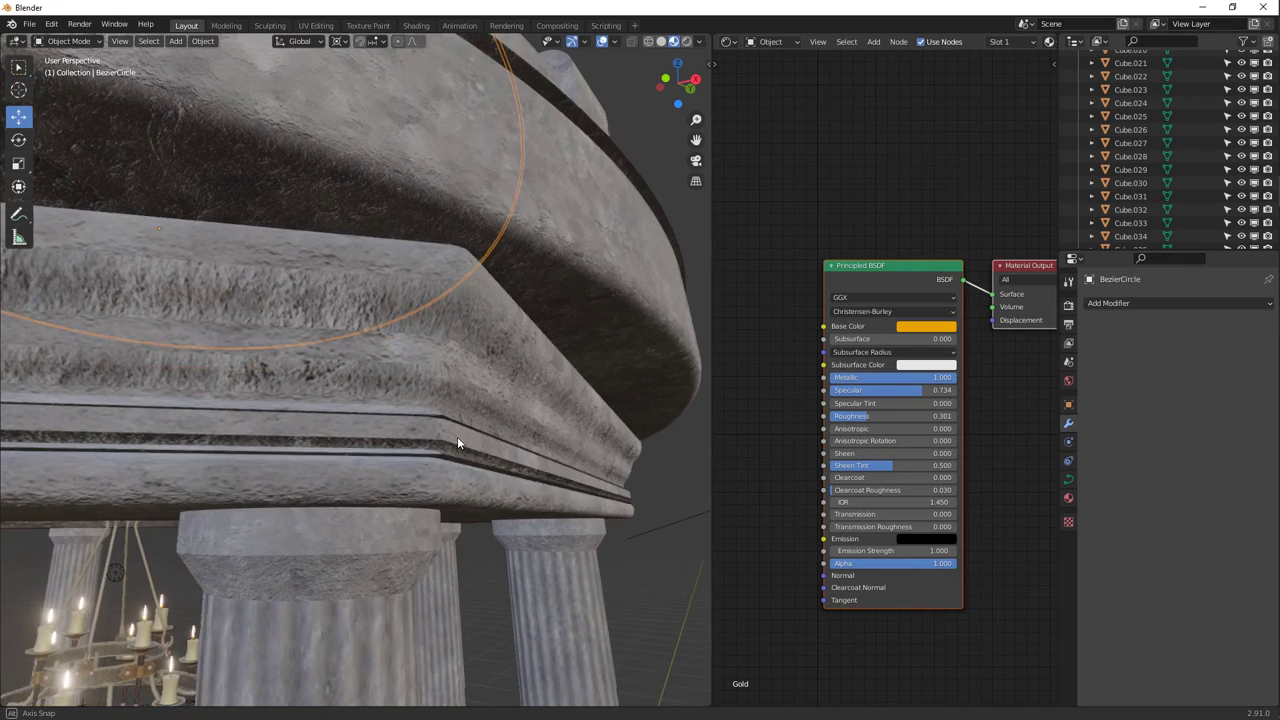
Examine the face loops of the thin lower cornice bands in Edit Mode, and return to Object Mode.
left_click(452, 452)
key("Tab")
left_click(436, 450, "alt")
left_click(418, 440, "alt")
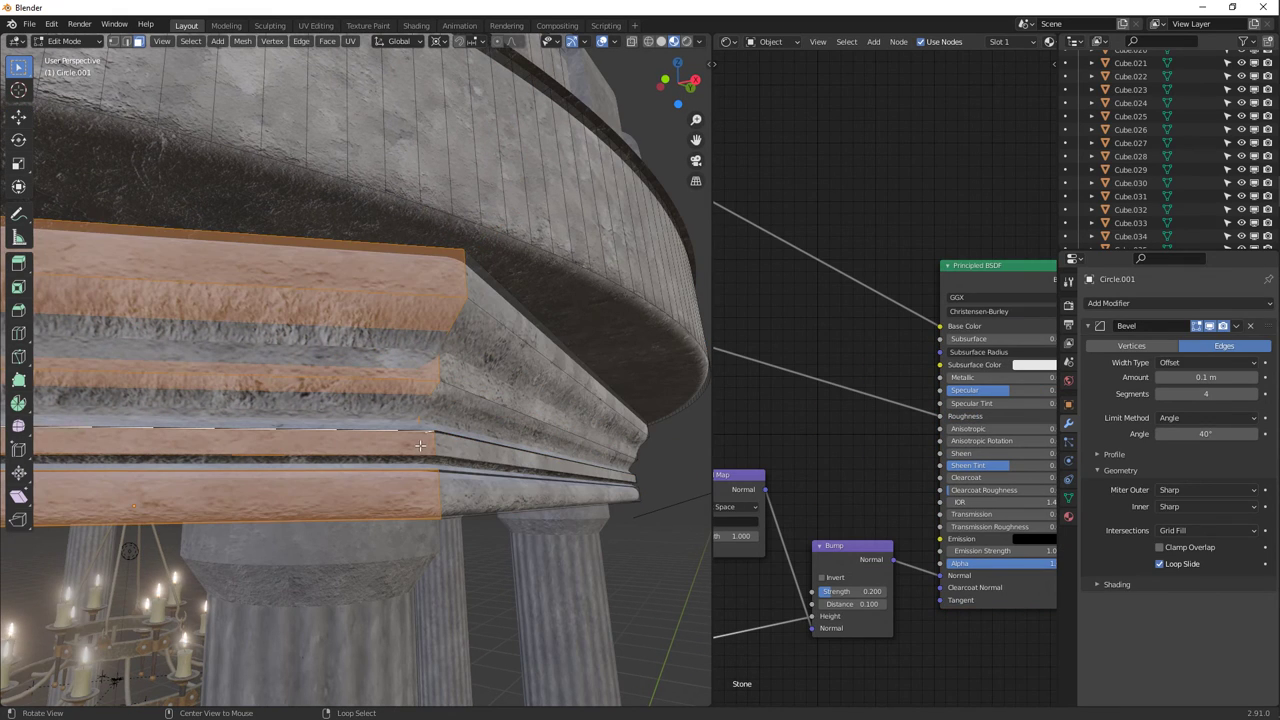
key("Tab")
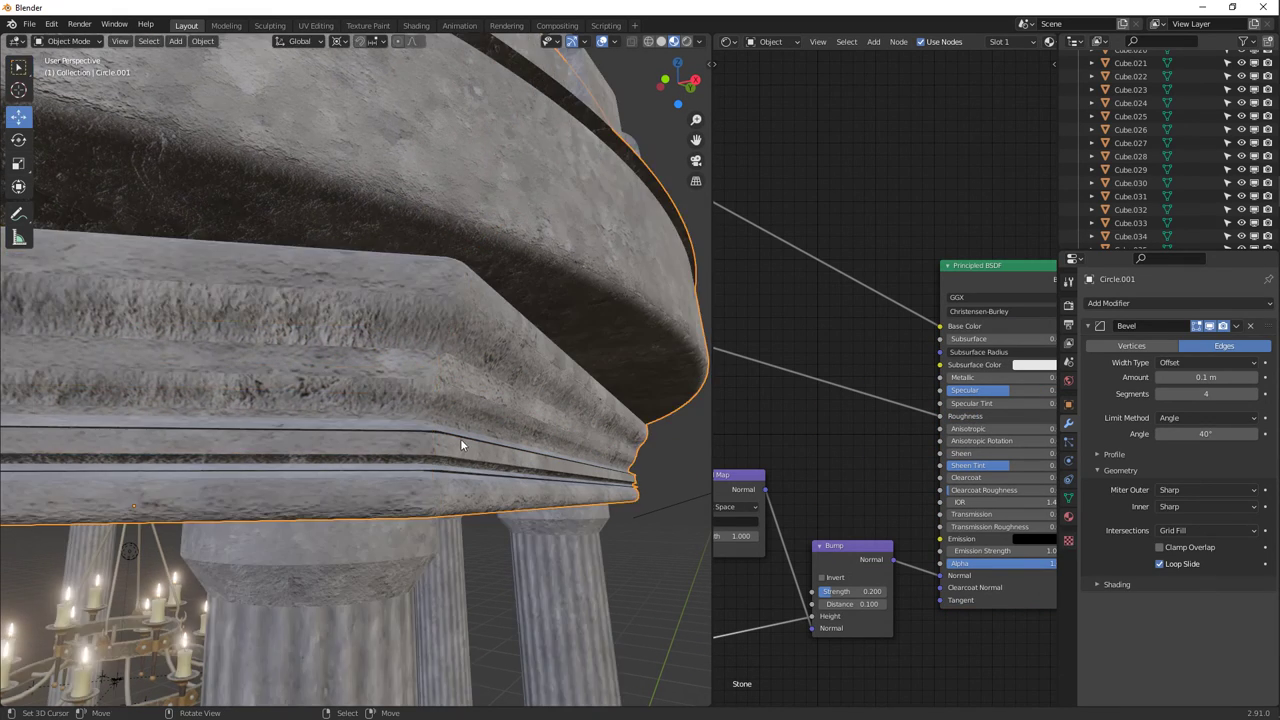
key("Tab")
left_click(461, 448, "alt")
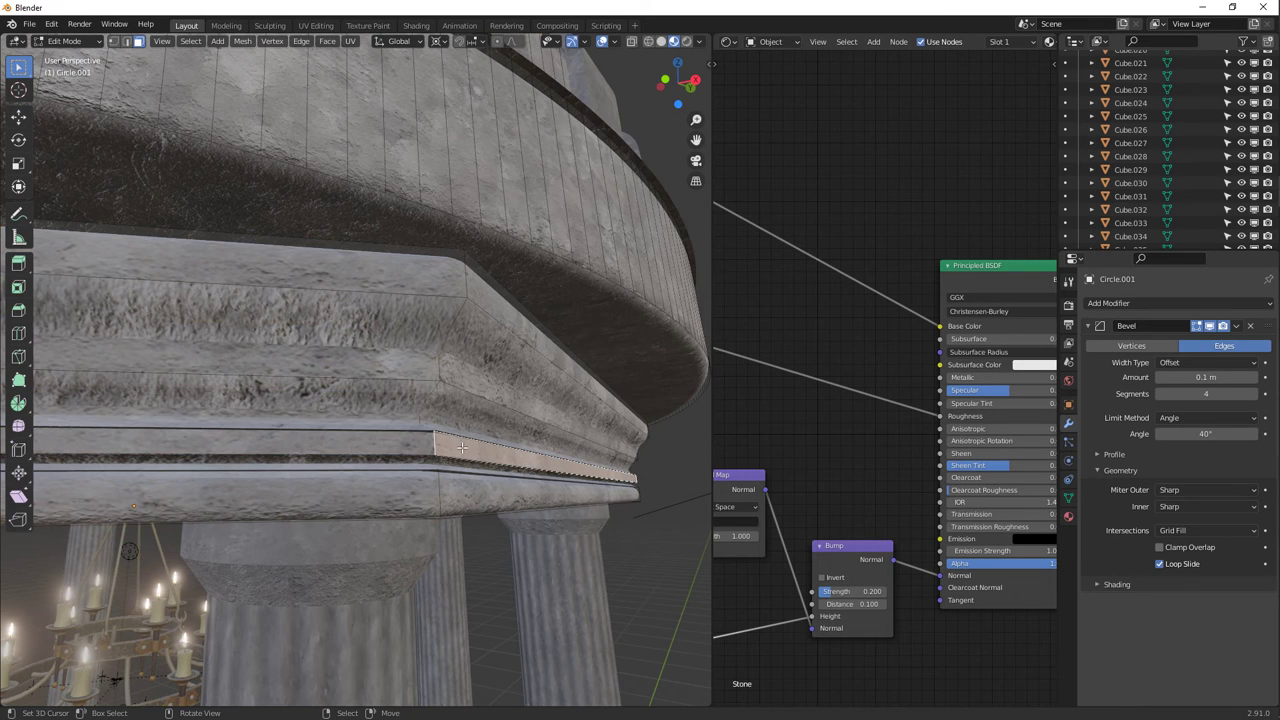
scroll(458, 432, "up", 3)
key("Tab")
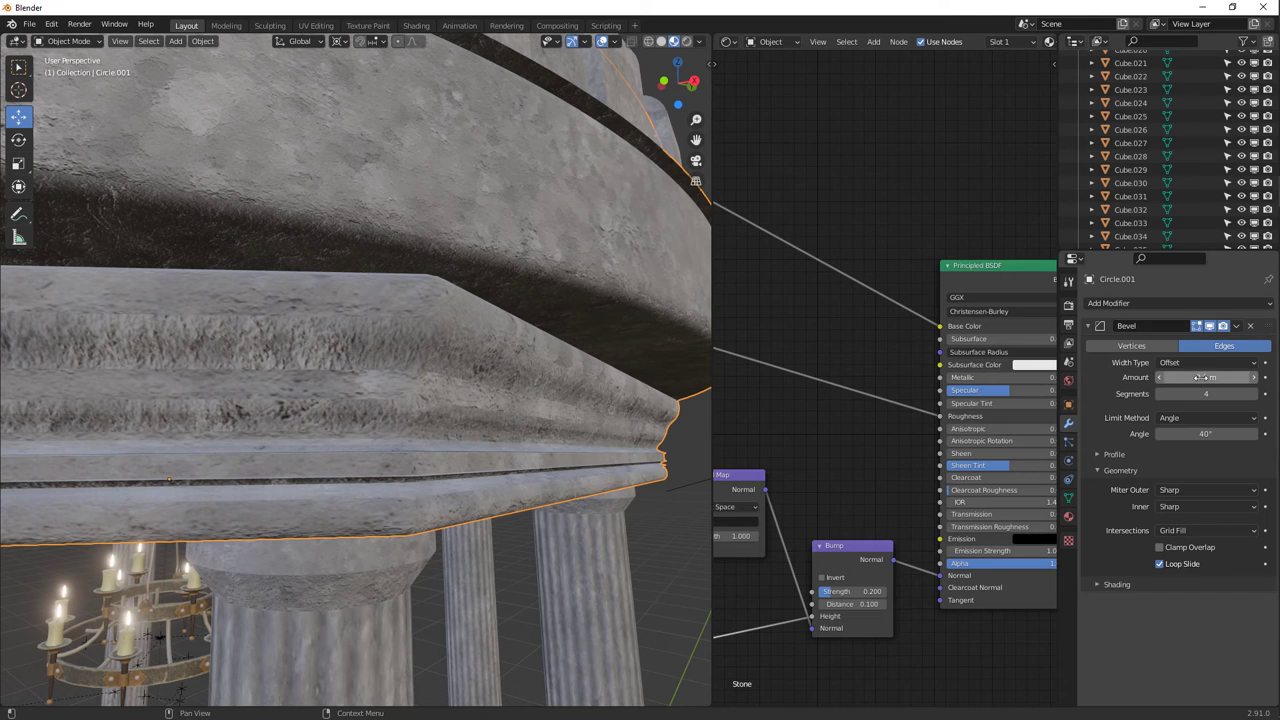
Reduce the bevel amount on the dome and cornice object to 0.02 m.
left_click_drag(1199, 377, 1120, 379)
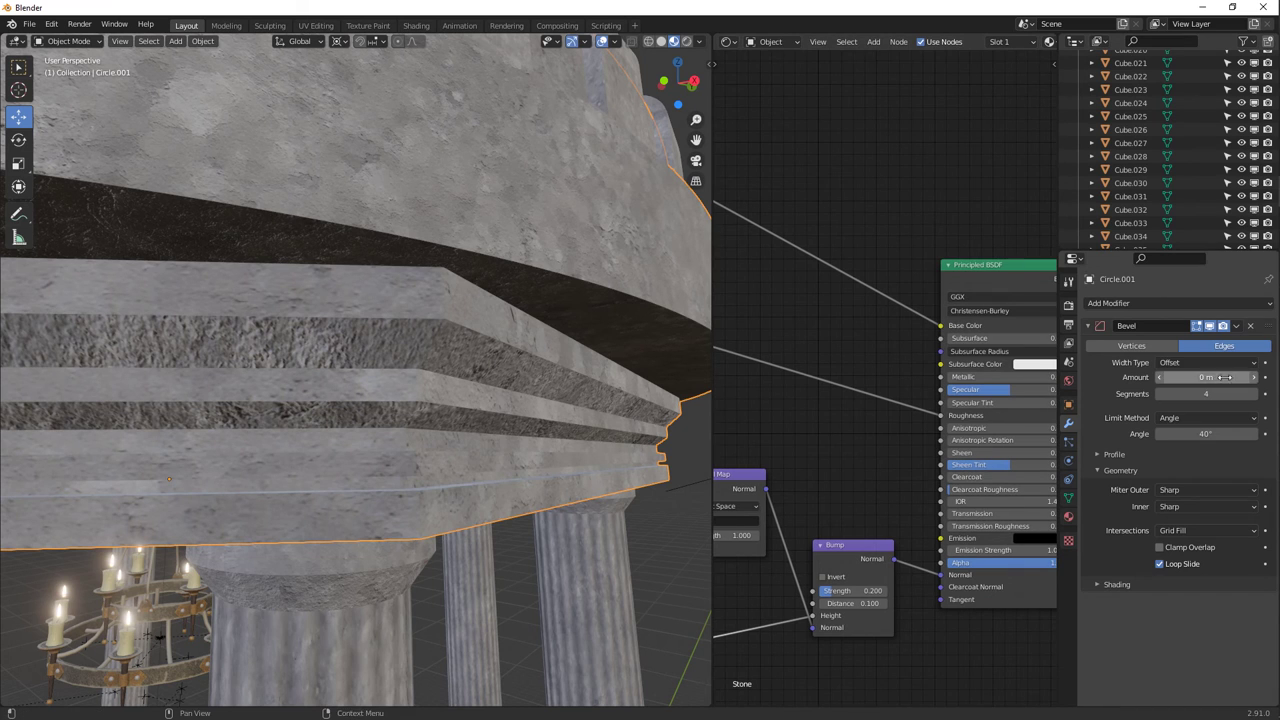
left_click_drag(1213, 377, 1234, 377)
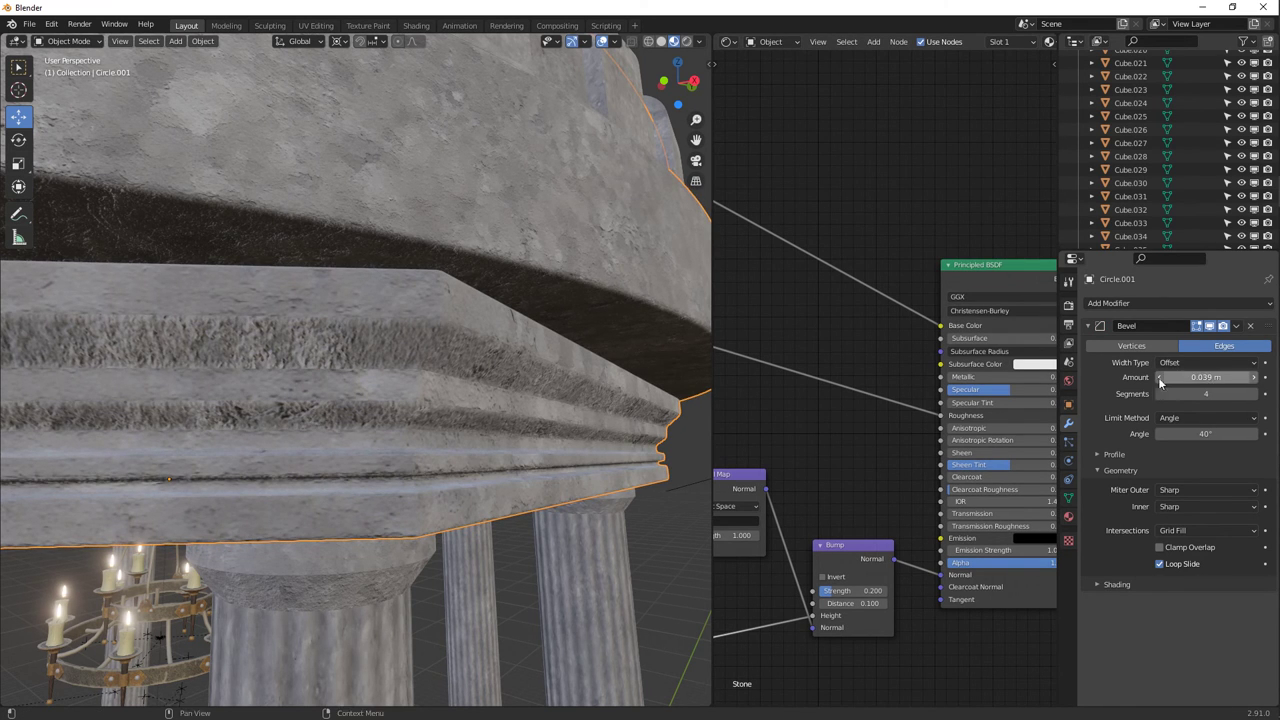
middle_click_drag(620, 432, 579, 323)
left_click(1202, 377)
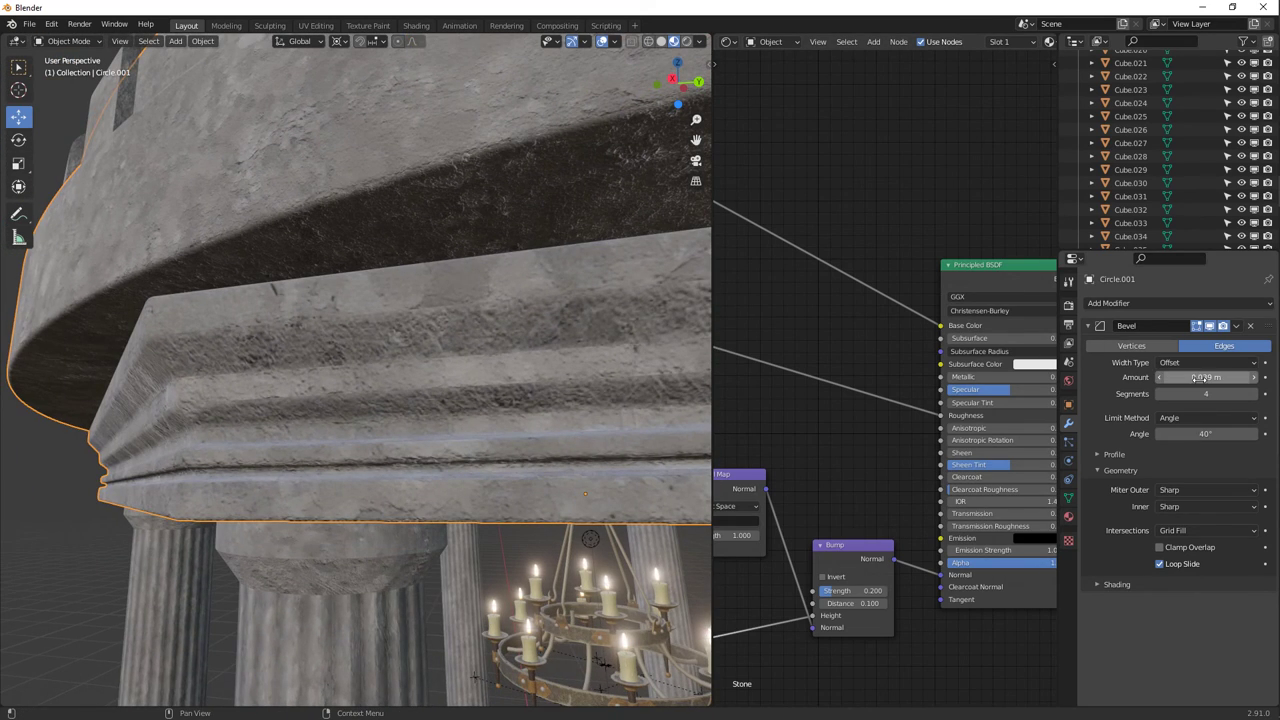
type("0.02")
key("Return")
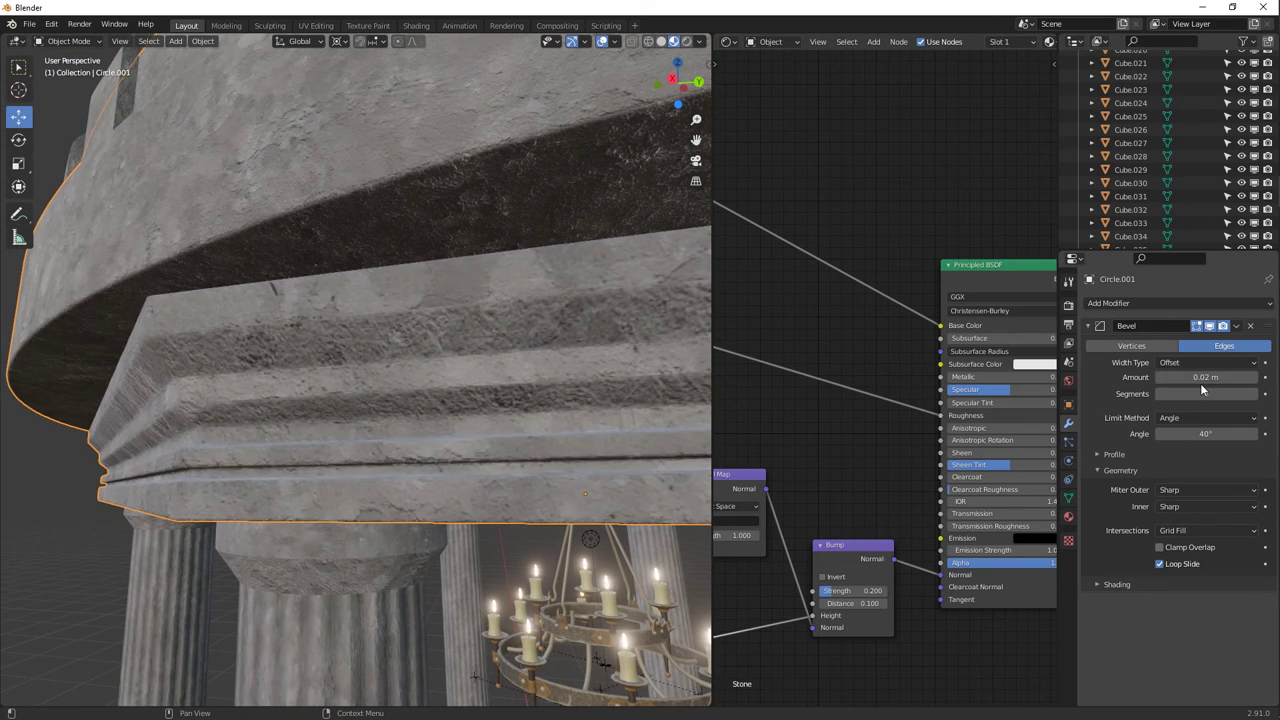
Set the bevel amount on the dome and cornice object to 0.015 m.
left_click(1213, 378)
type(".015")
key("Return")
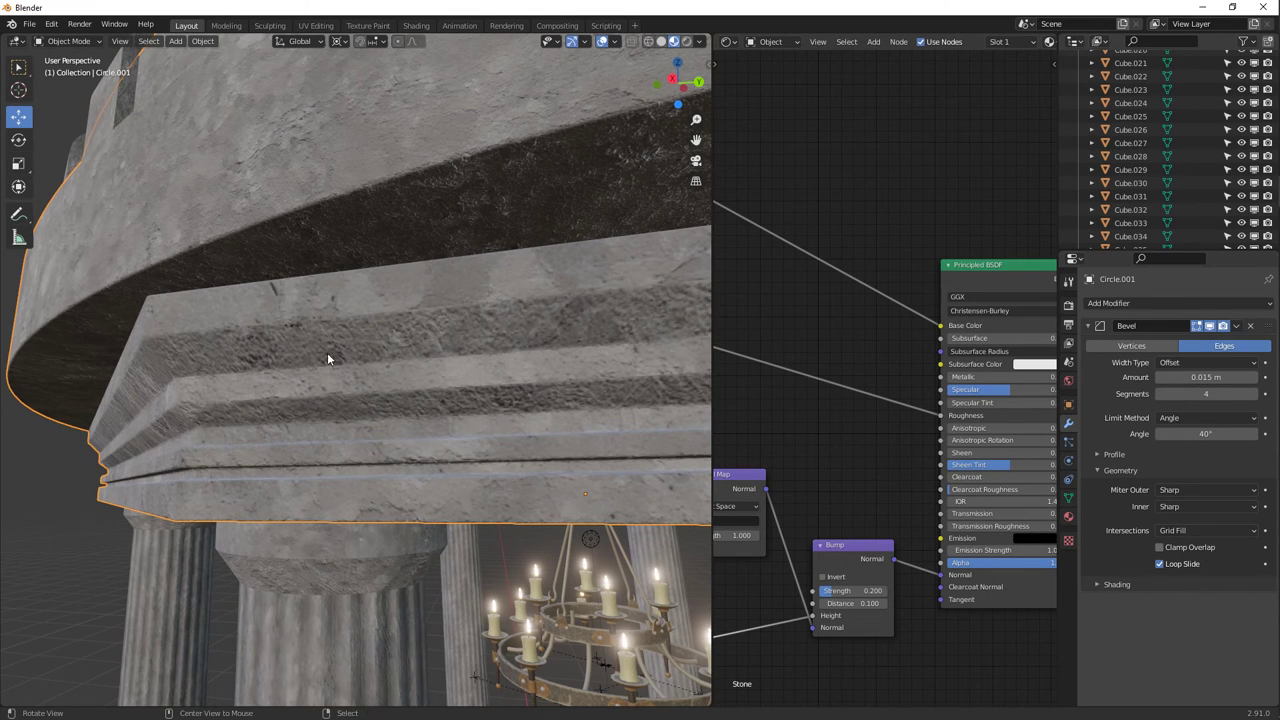
middle_click_drag(327, 352, 358, 344)
scroll(358, 344, "down", 4)
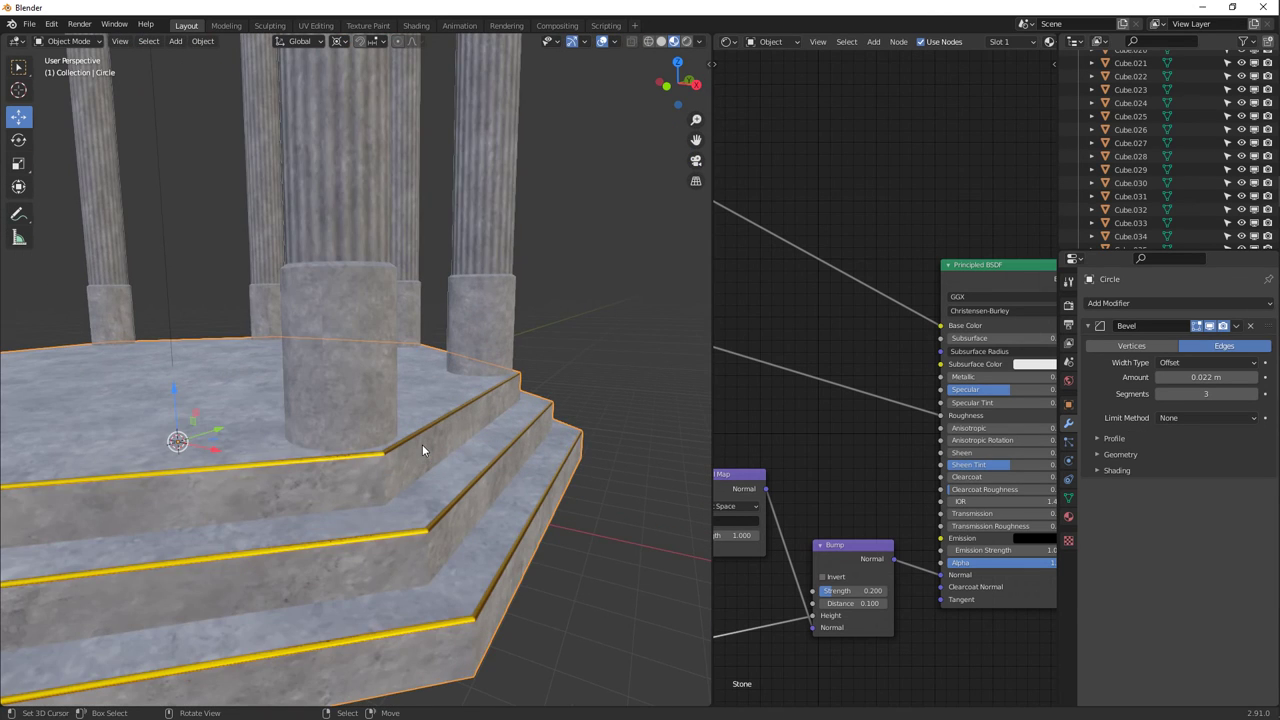
Examine the step corner faces and edges of the stepped base in Edit Mode, and return to Object Mode.
scroll(422, 450, "up", 3)
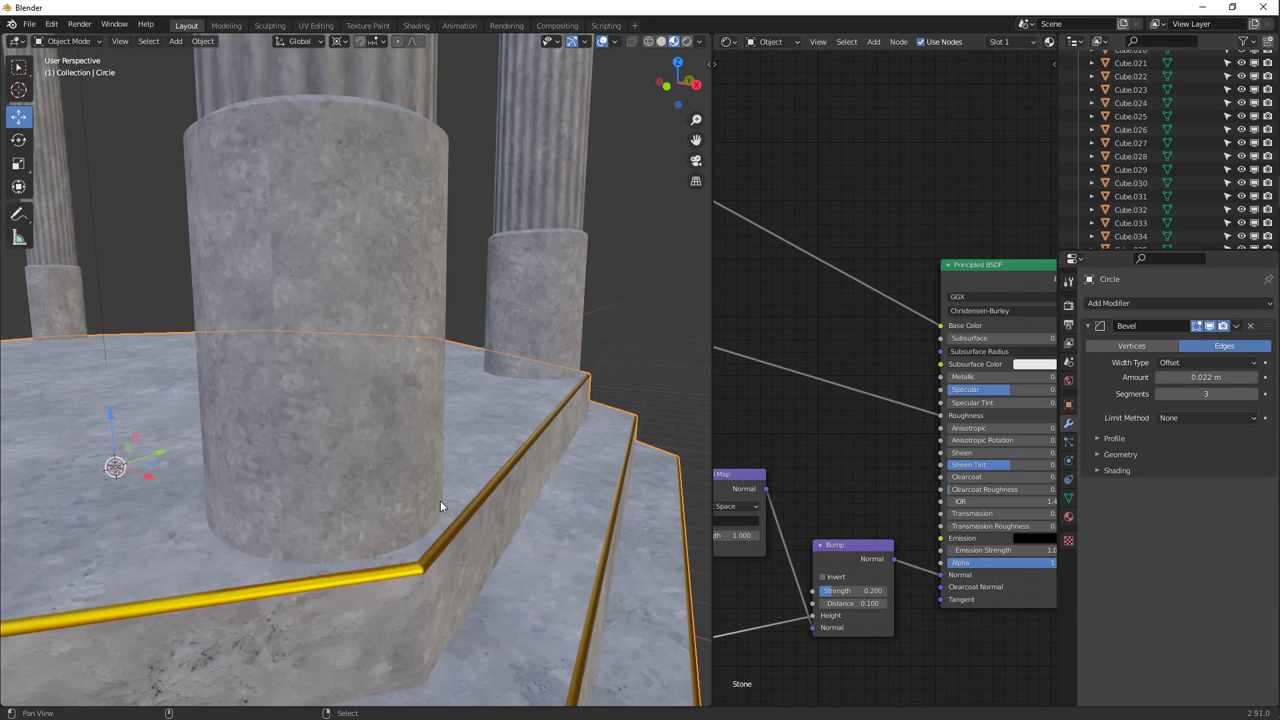
middle_click_drag(440, 500, 366, 425)
key("Tab")
left_click(377, 417)
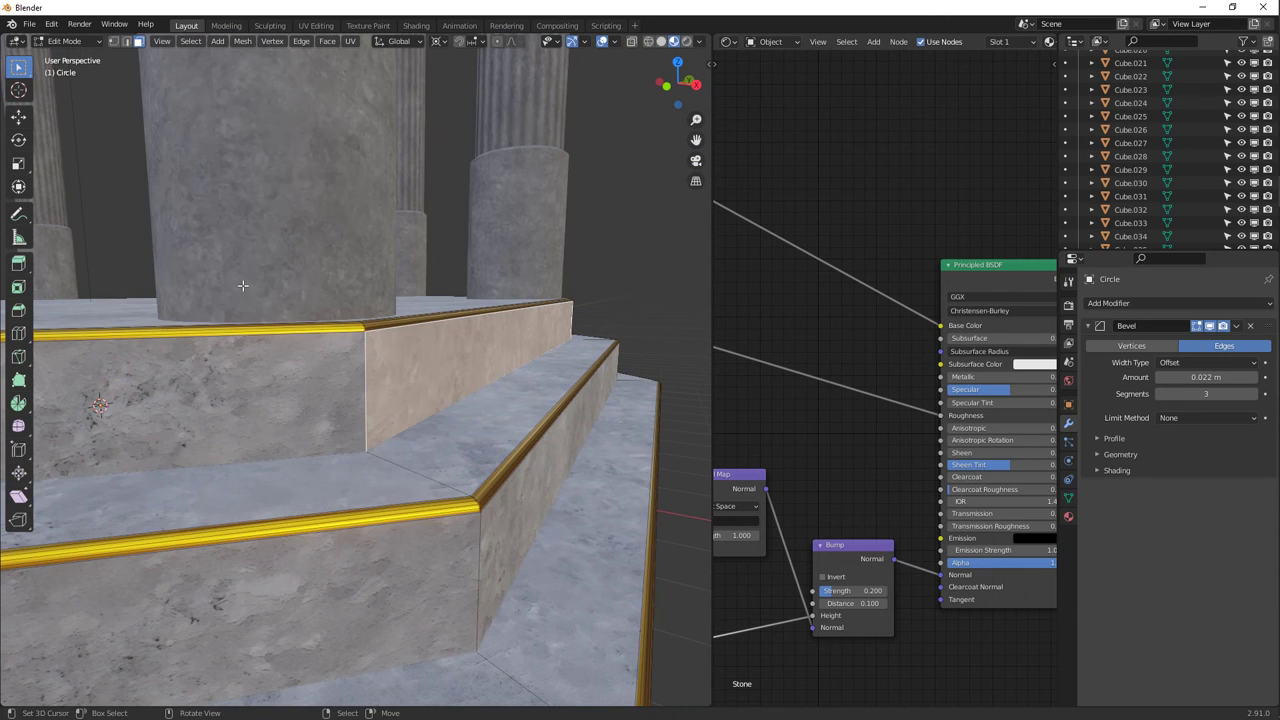
left_click(126, 41)
left_click(358, 411)
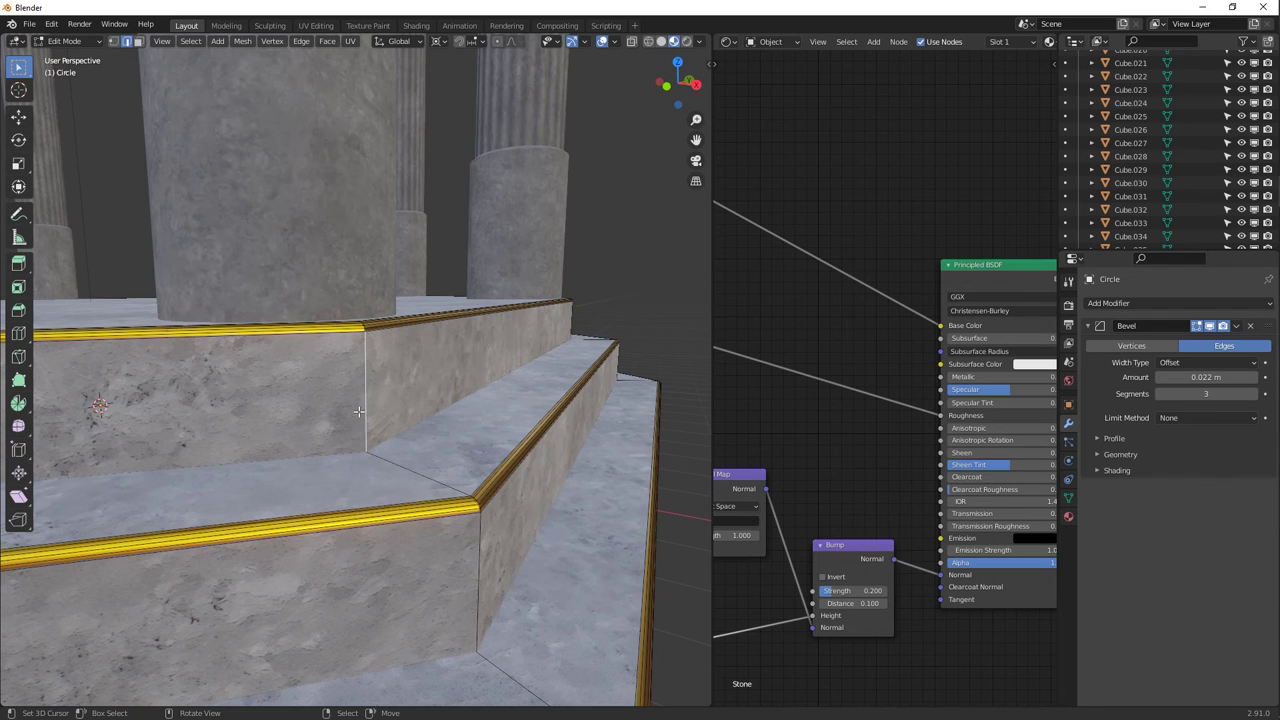
key("alt+a")
middle_click_drag(427, 425, 430, 466)
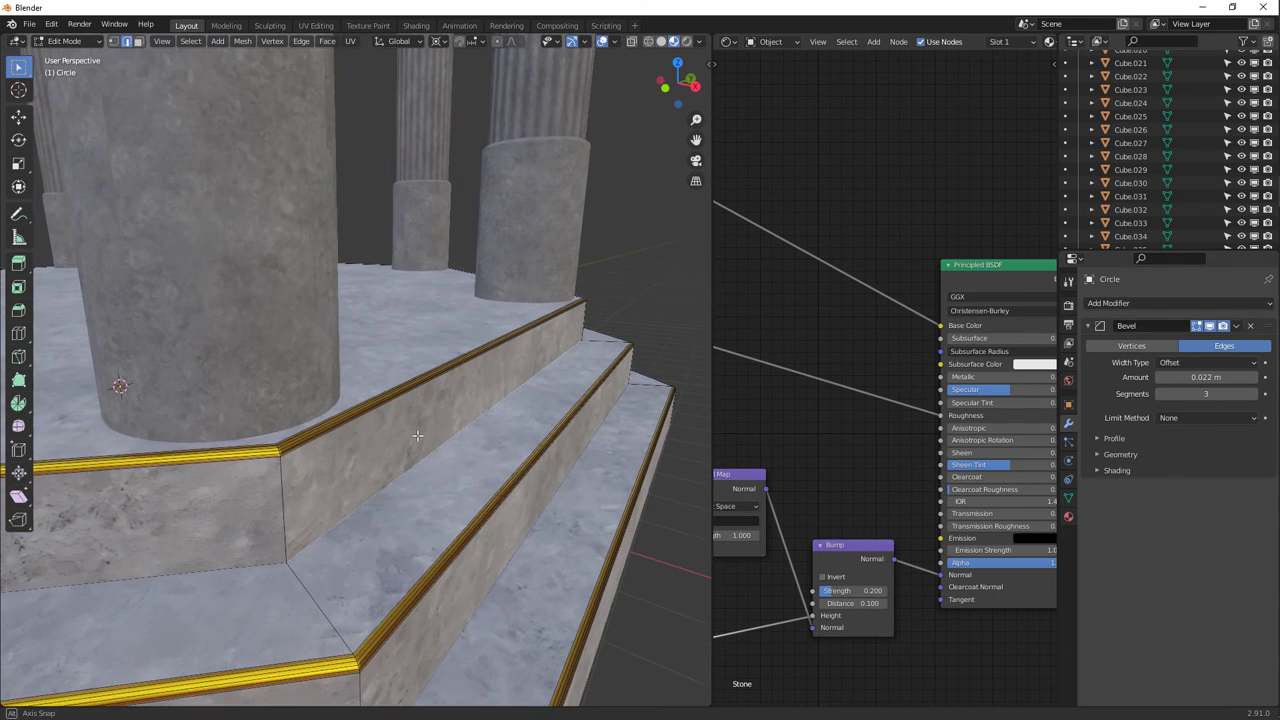
left_click(430, 466)
key("g")
right_click(422, 459)
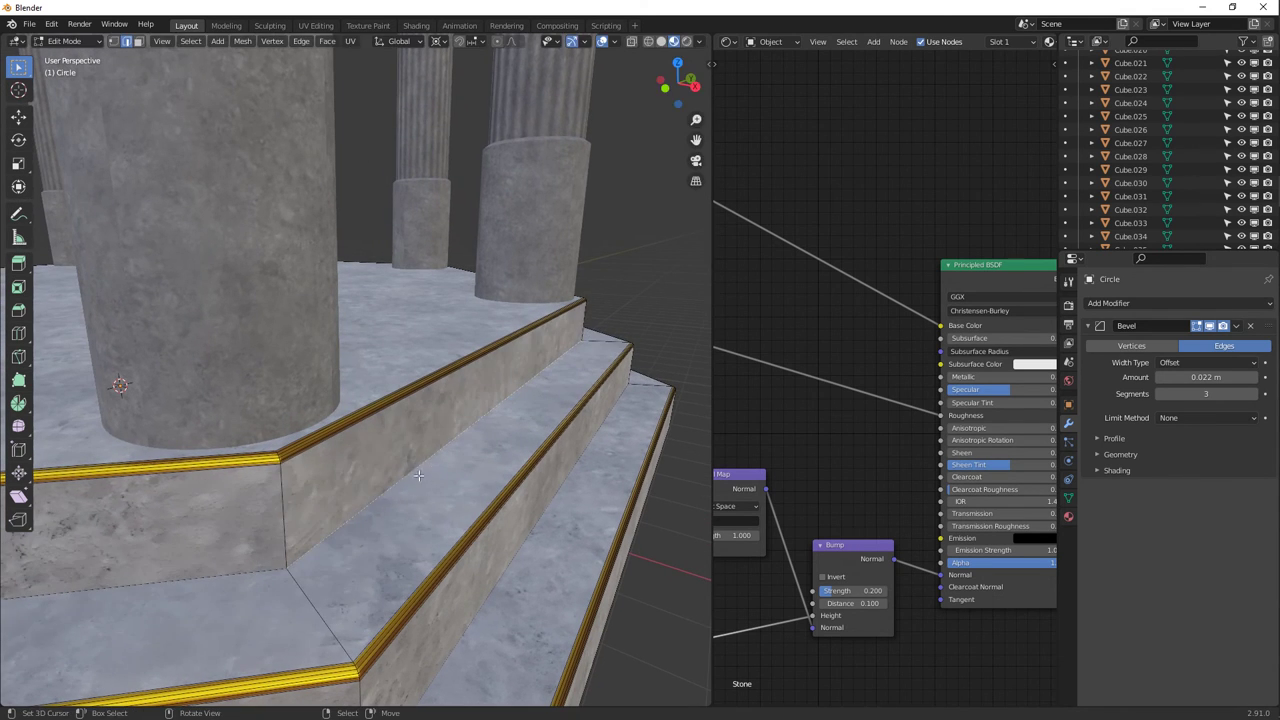
middle_click_drag(418, 475, 501, 453)
key("Tab")
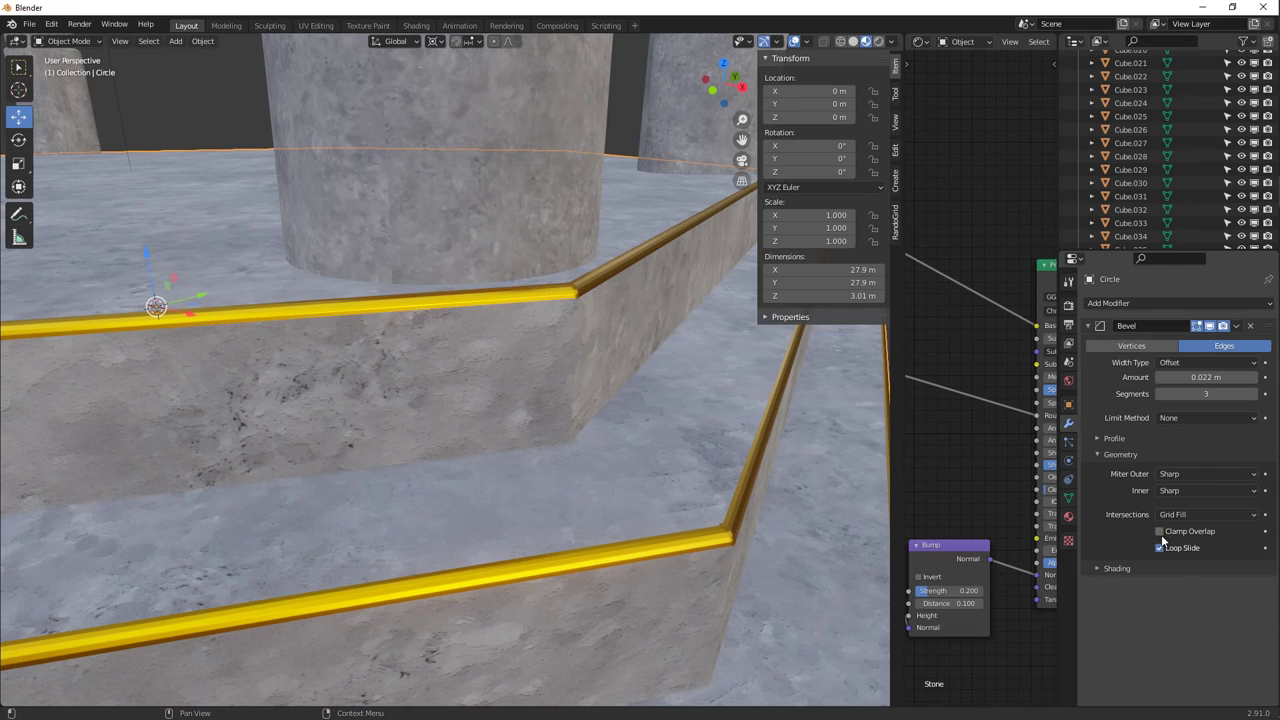
Try the Clamp Overlap option on the stepped base's Bevel modifier.
left_click(1161, 531)
left_click(1161, 531)
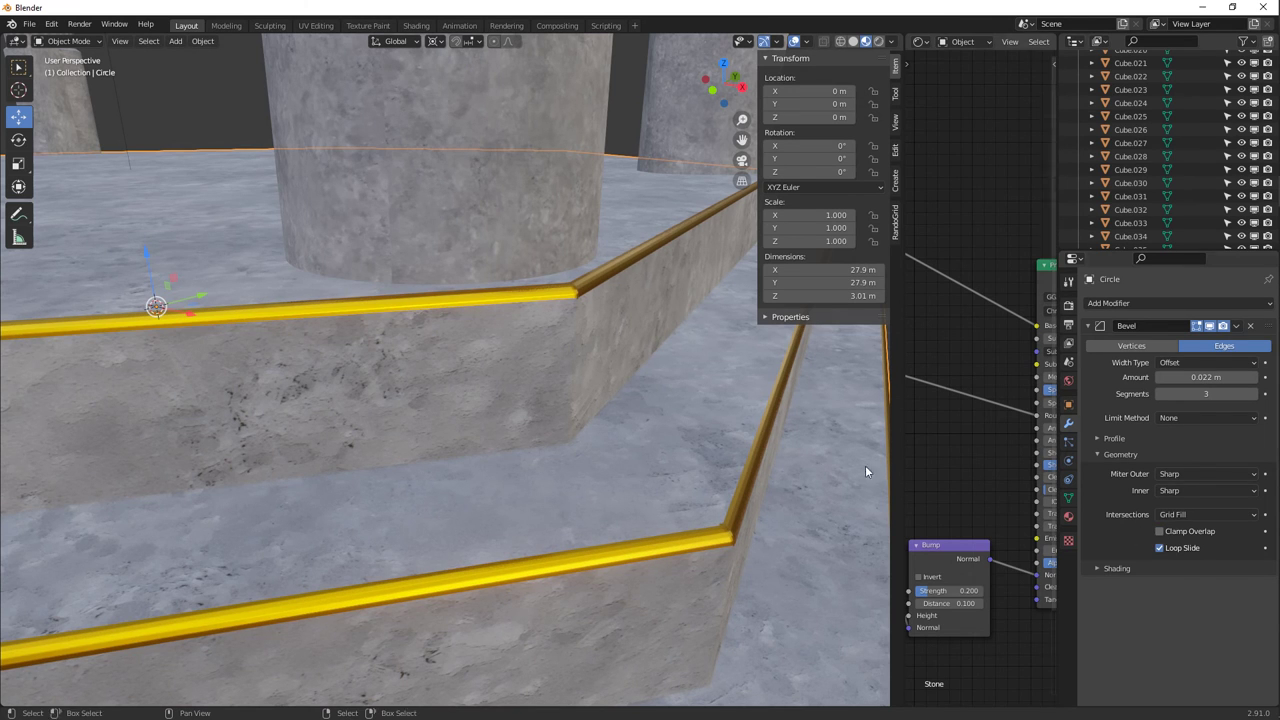
middle_click_drag(642, 354, 593, 334)
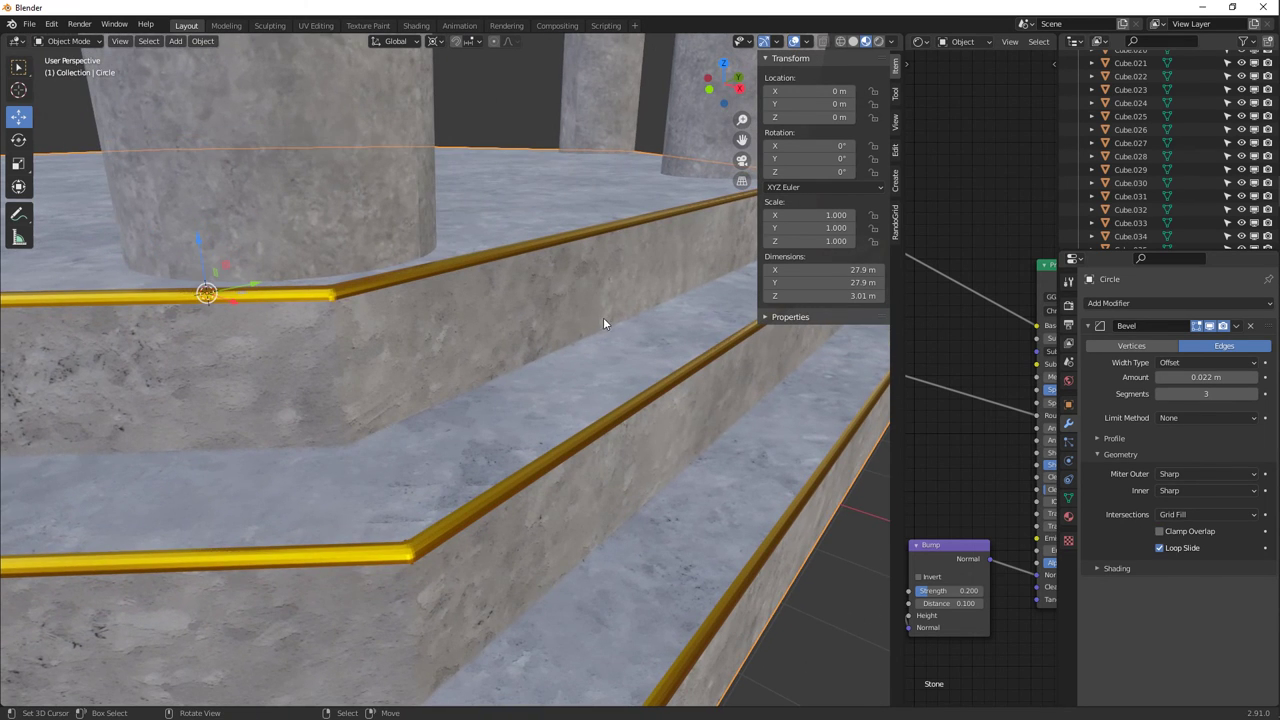
Enter Edit Mode on the stepped base, look over its corner edges and turn on X-ray display.
key("Tab")
key("g")
key("z")
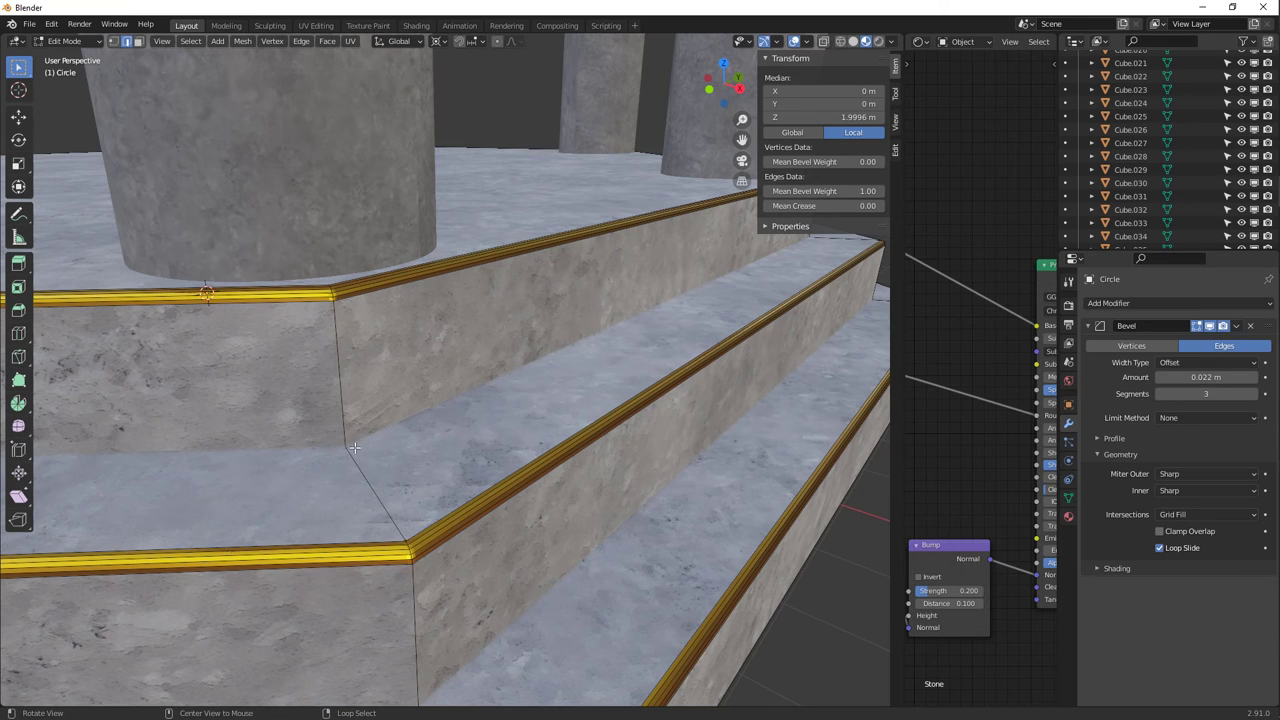
left_click(367, 297)
middle_click_drag(376, 287, 486, 266)
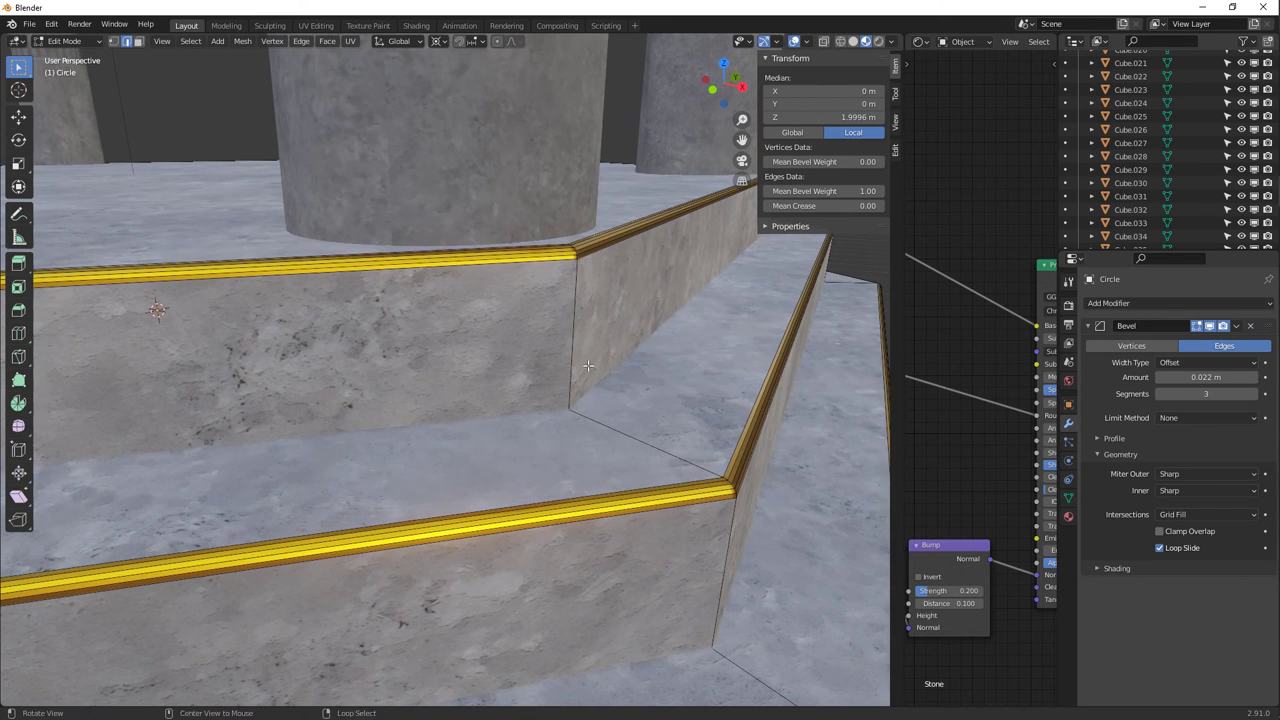
middle_click_drag(628, 299, 588, 380)
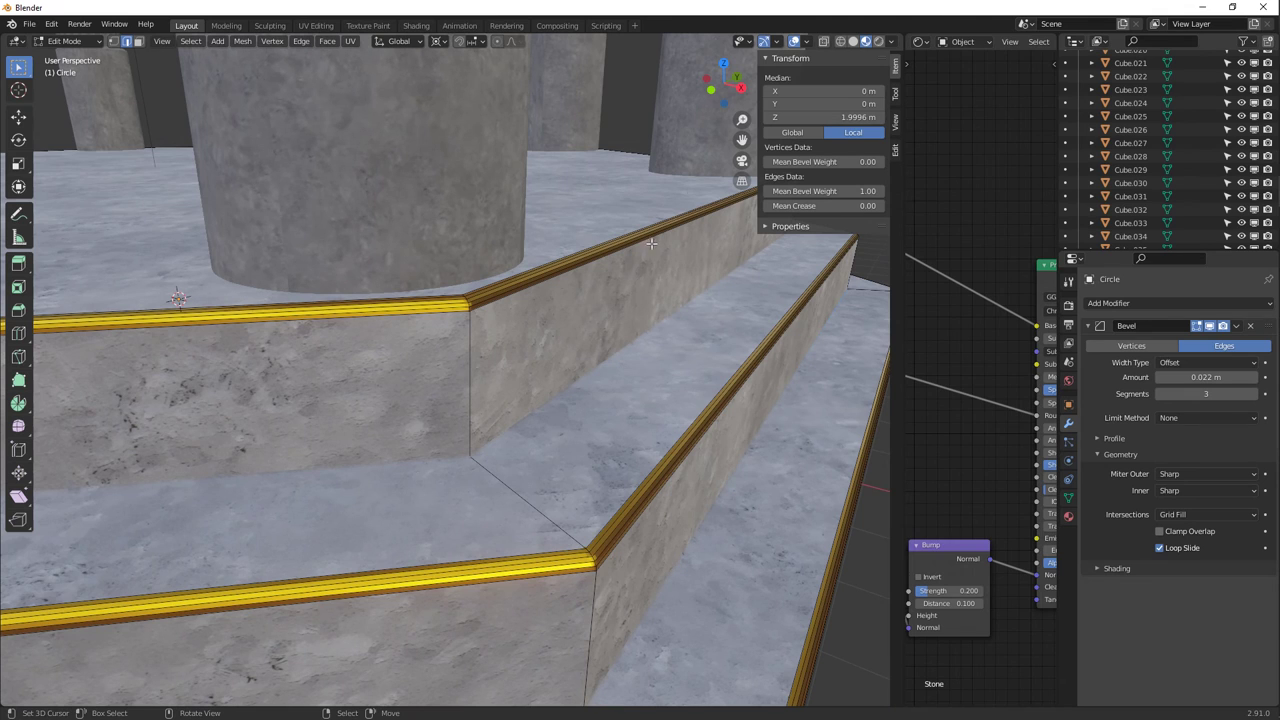
left_click(824, 42)
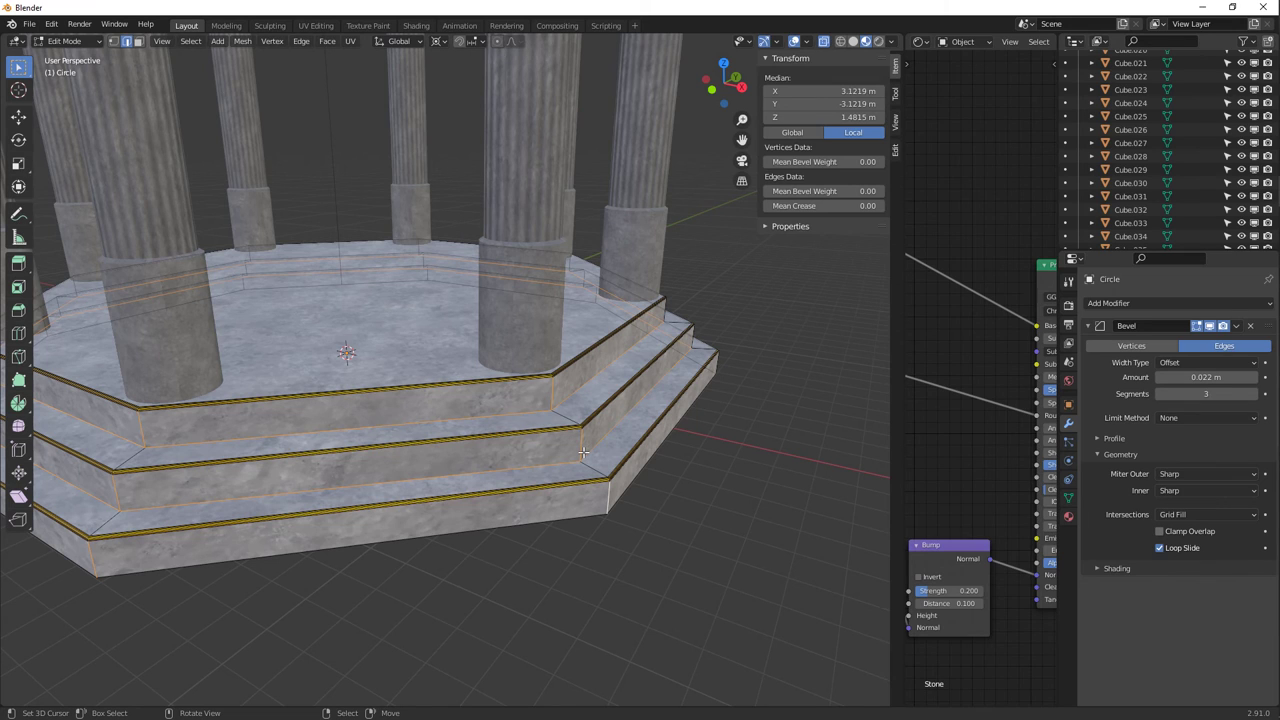
Try selecting the steps' vertical corner edges with Select Similar by Length from one corner edge of the top step.
left_click(549, 395)
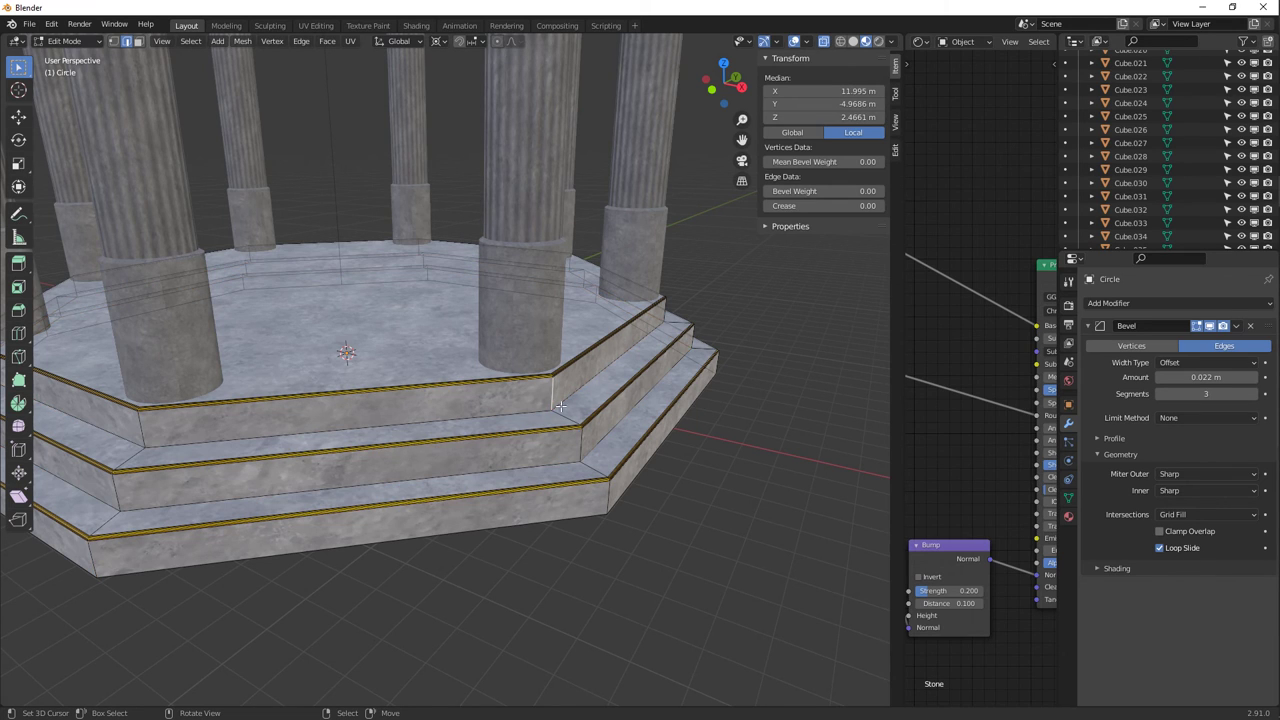
key("shift+g")
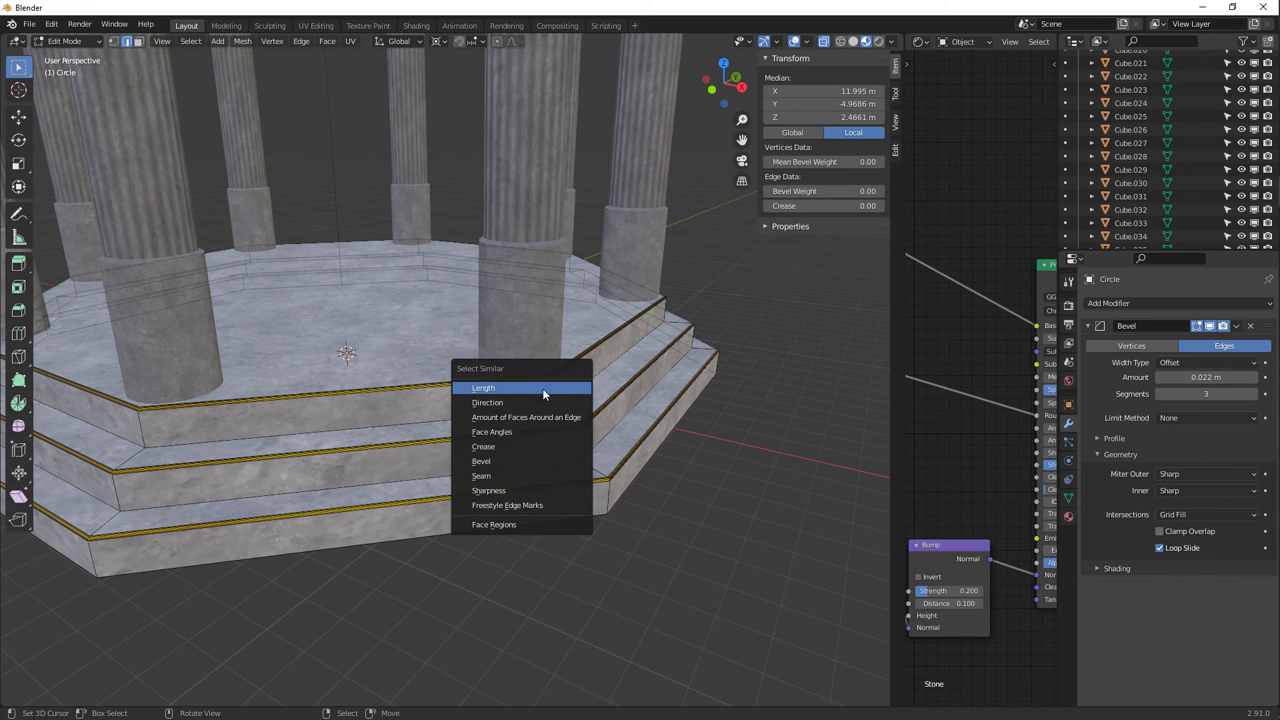
left_click(544, 392)
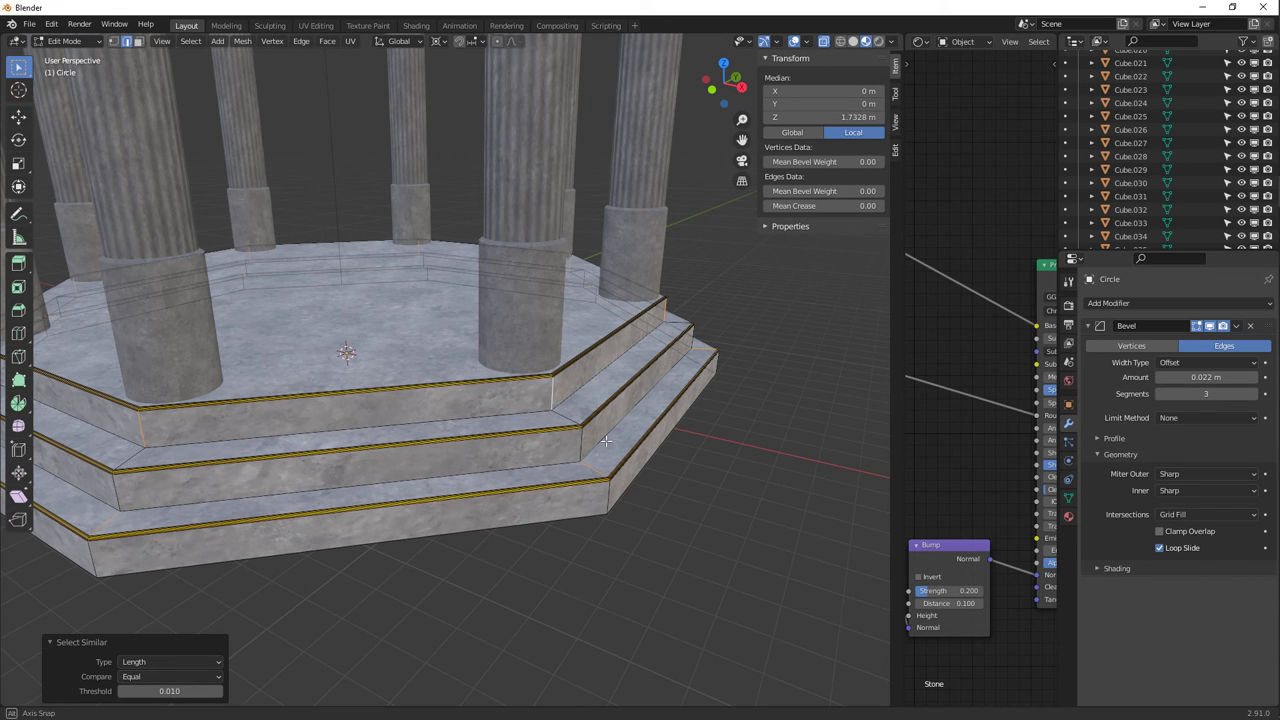
middle_click_drag(604, 476, 440, 462)
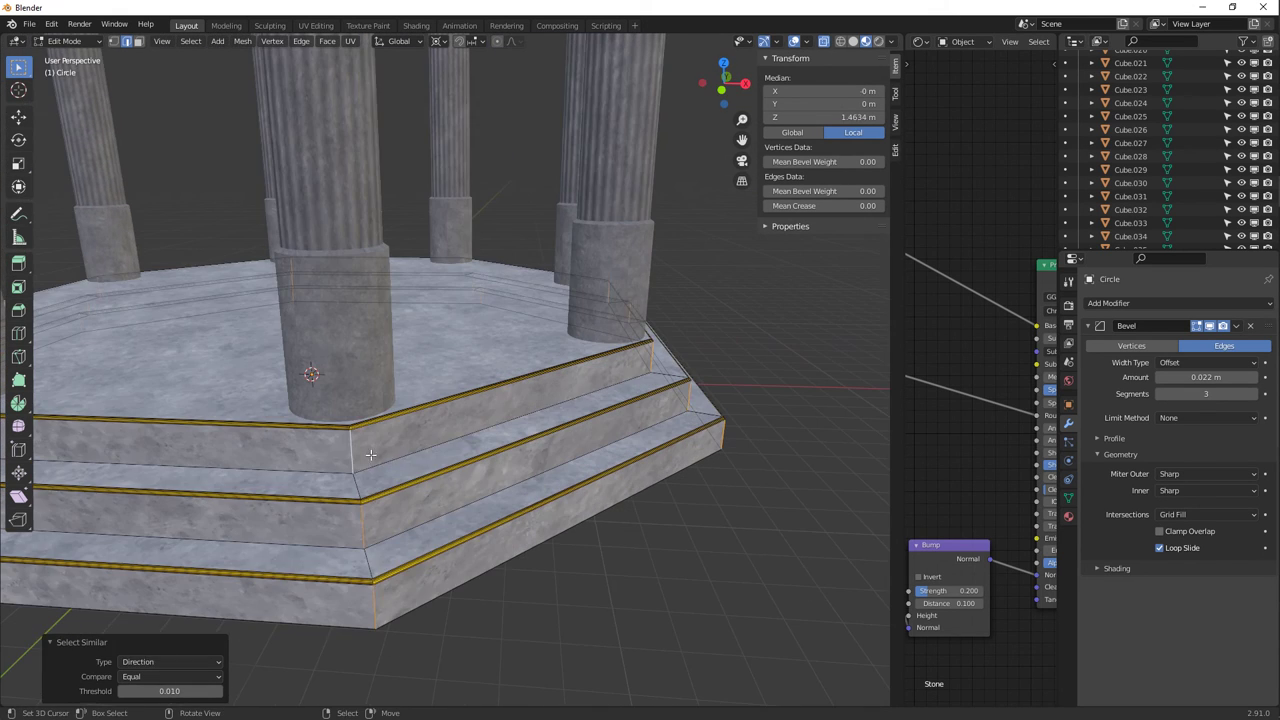
Select all vertical corner edges of the steps by using Select Similar by Direction on one top-step corner edge.
left_click(370, 455)
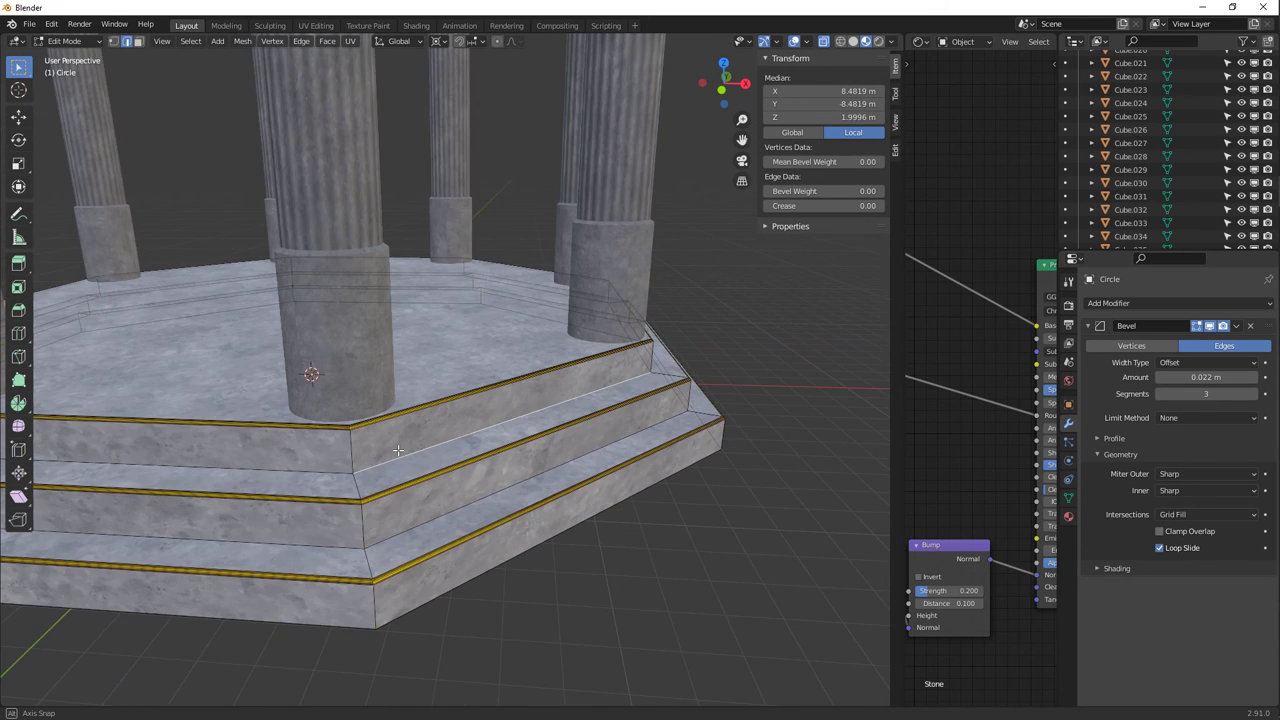
middle_click_drag(370, 455, 418, 447)
key("shift+g")
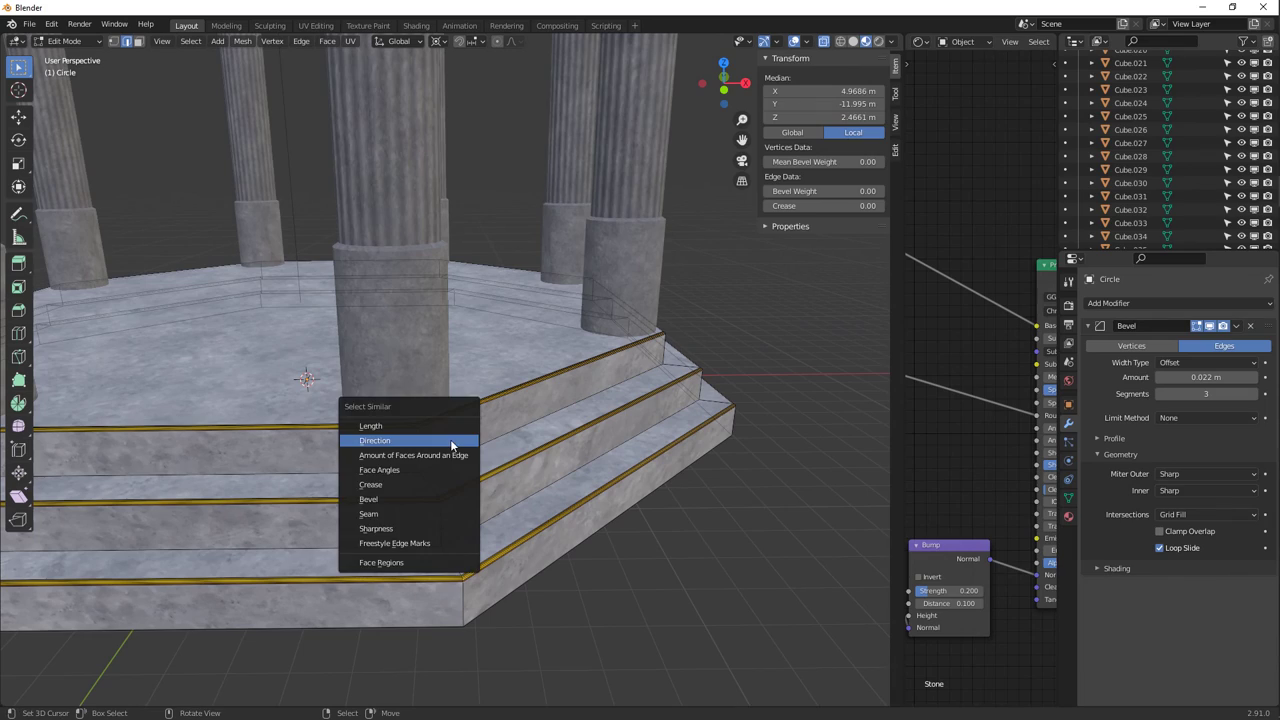
left_click(435, 441)
middle_click_drag(435, 444, 596, 404)
scroll(420, 465, "up", 3)
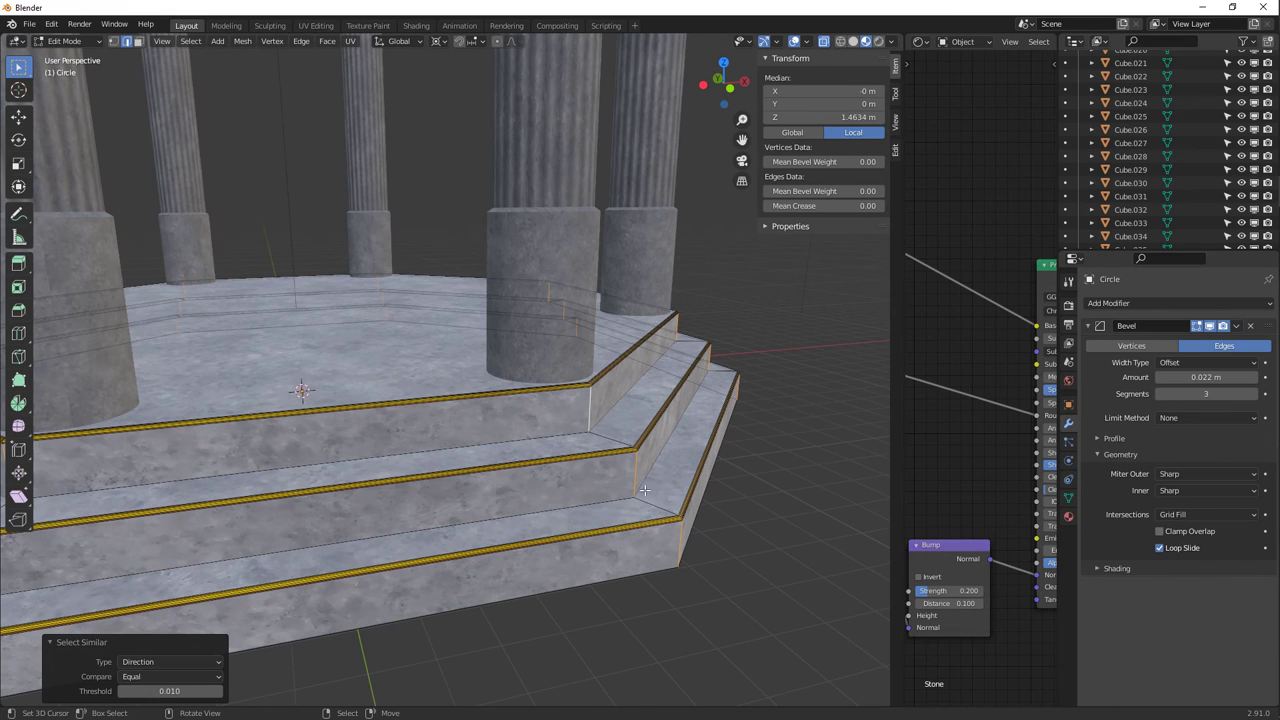
middle_click_drag(644, 490, 593, 434)
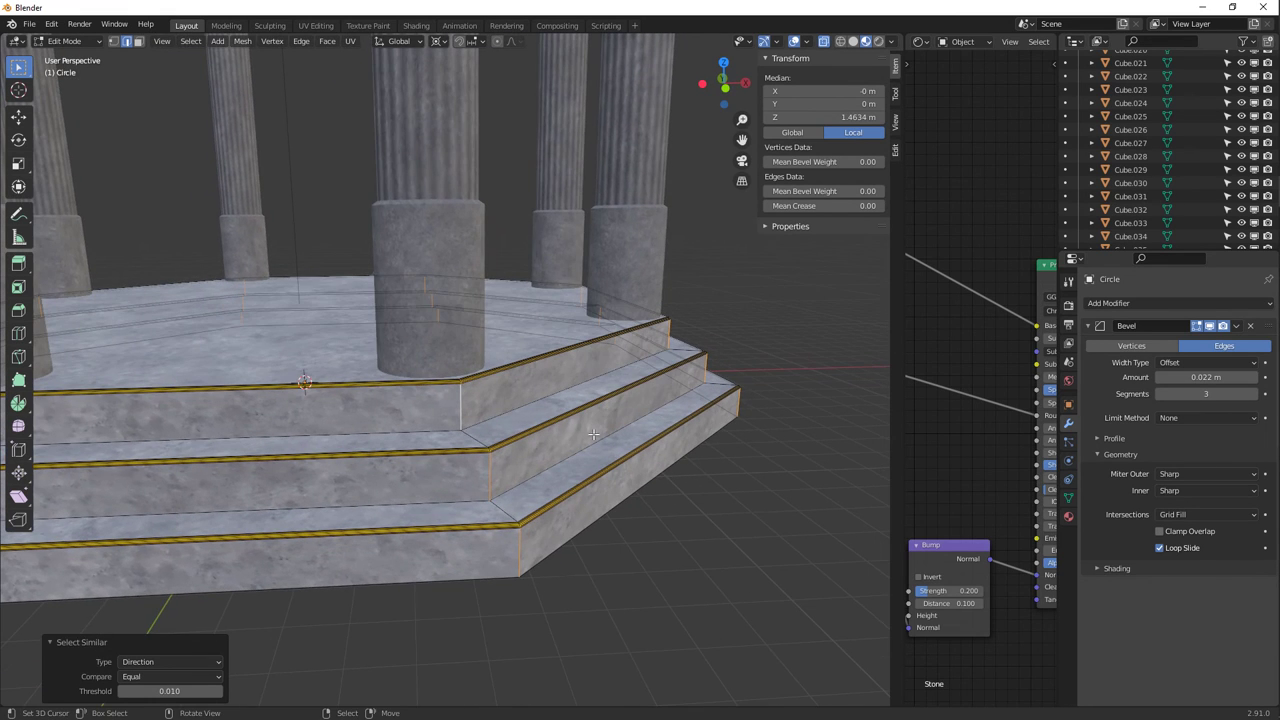
Add the edge loops along the foot of the top and middle step risers to the selection.
left_click(510, 412, "alt+shift")
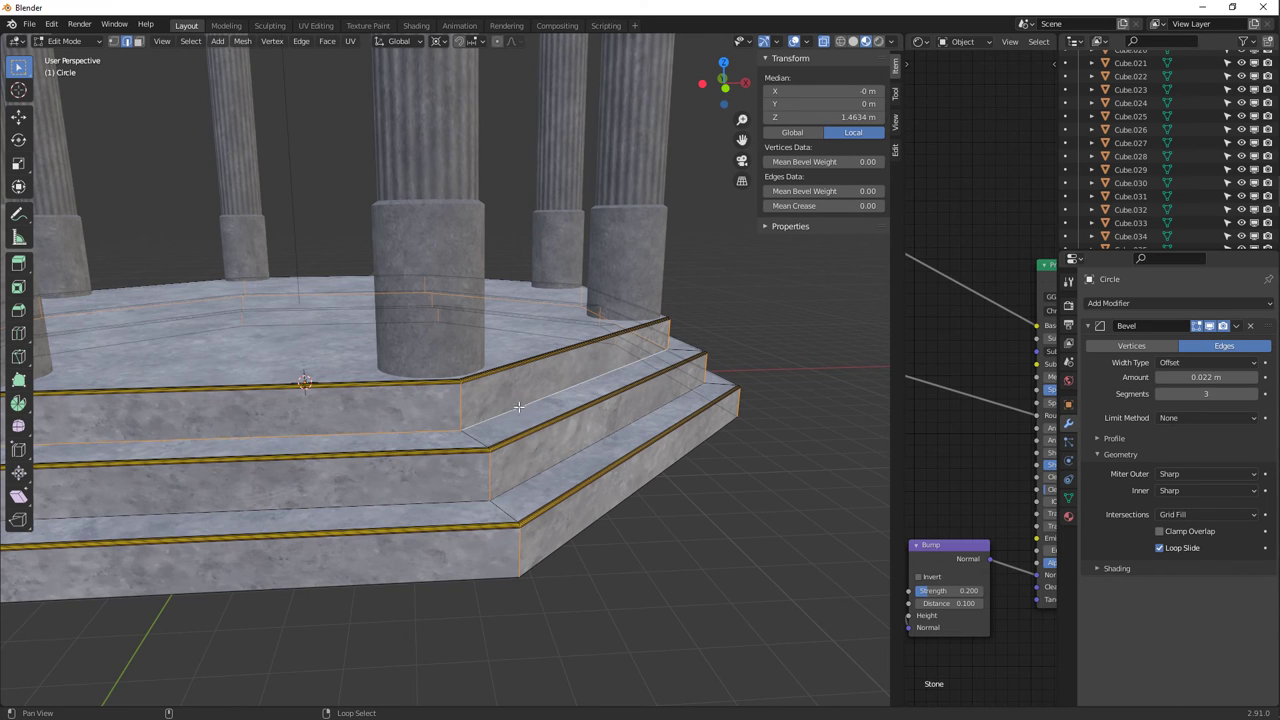
left_click(572, 457, "alt+shift")
middle_click_drag(579, 468, 696, 363)
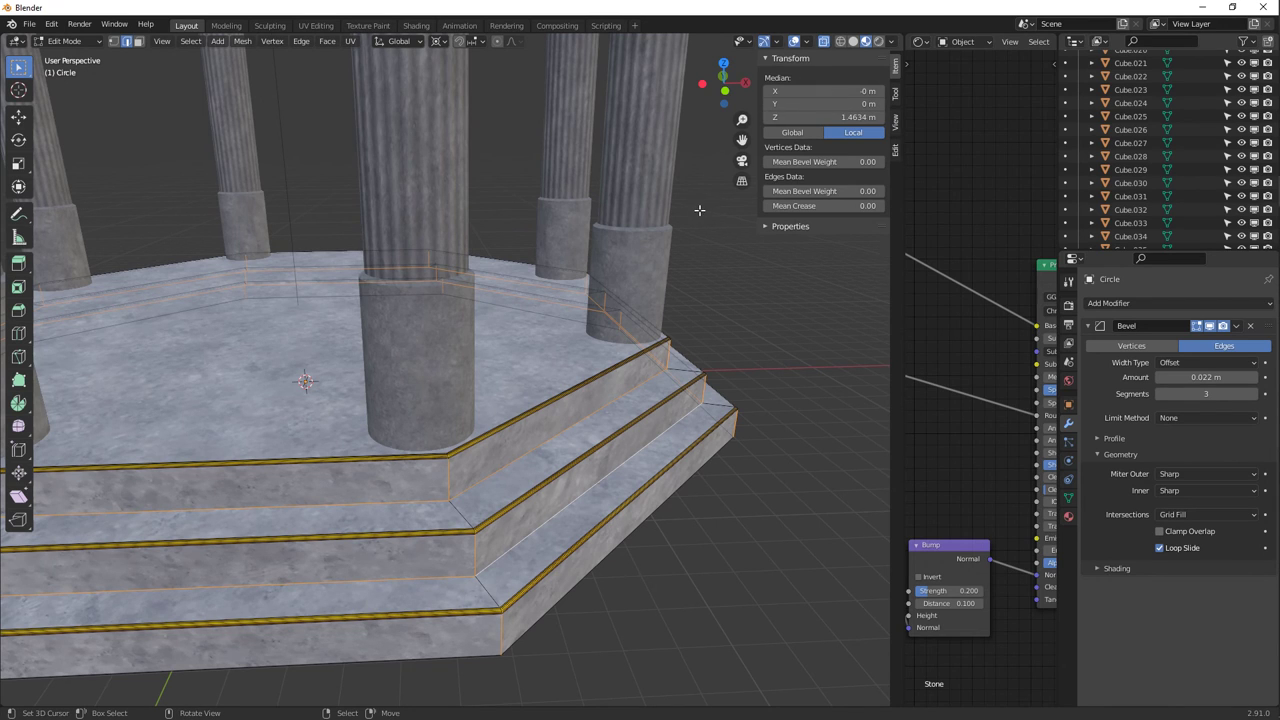
Set the Mean Bevel Weight of the selected step edges to 1.00.
key("n")
key("n")
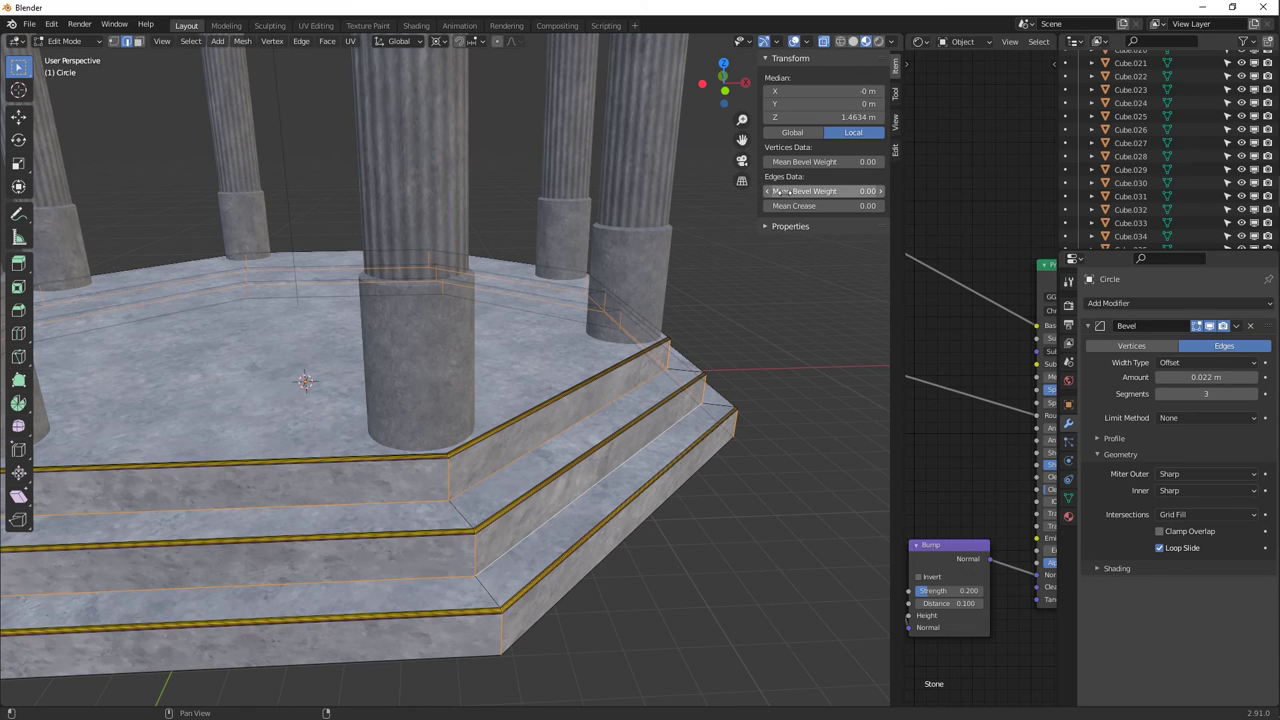
left_click_drag(781, 191, 911, 190)
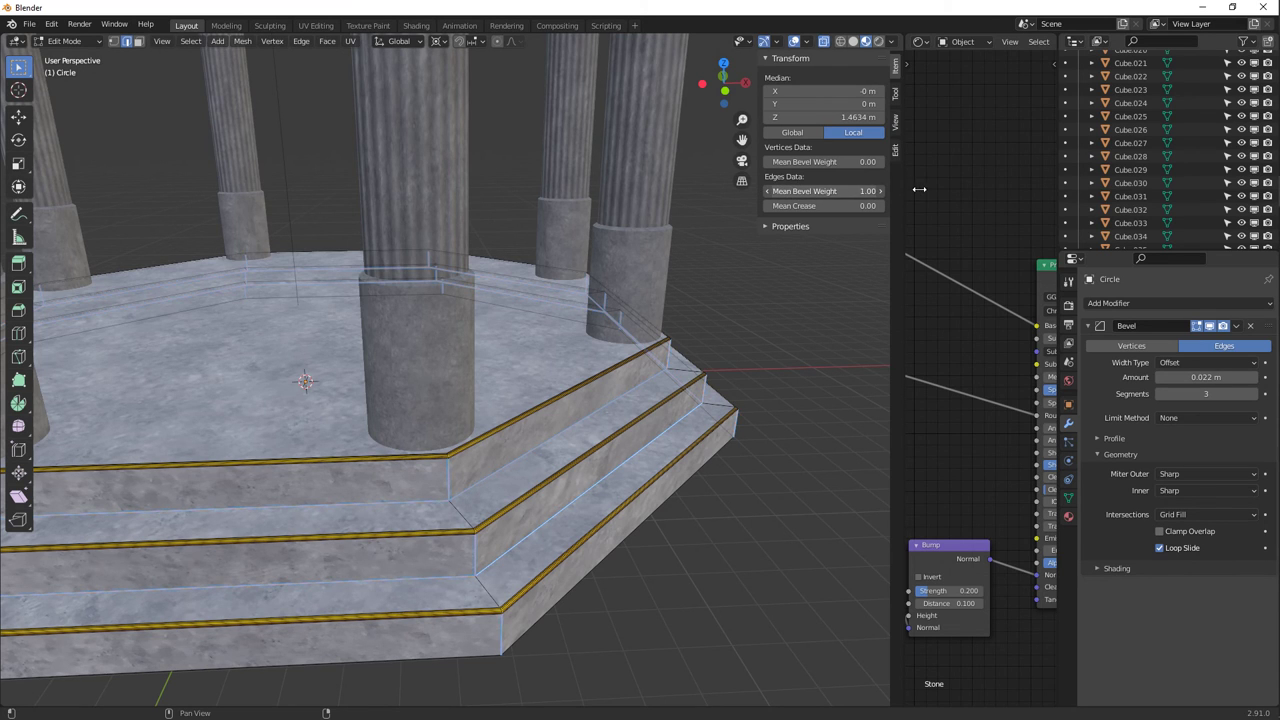
scroll(519, 503, "up", 3)
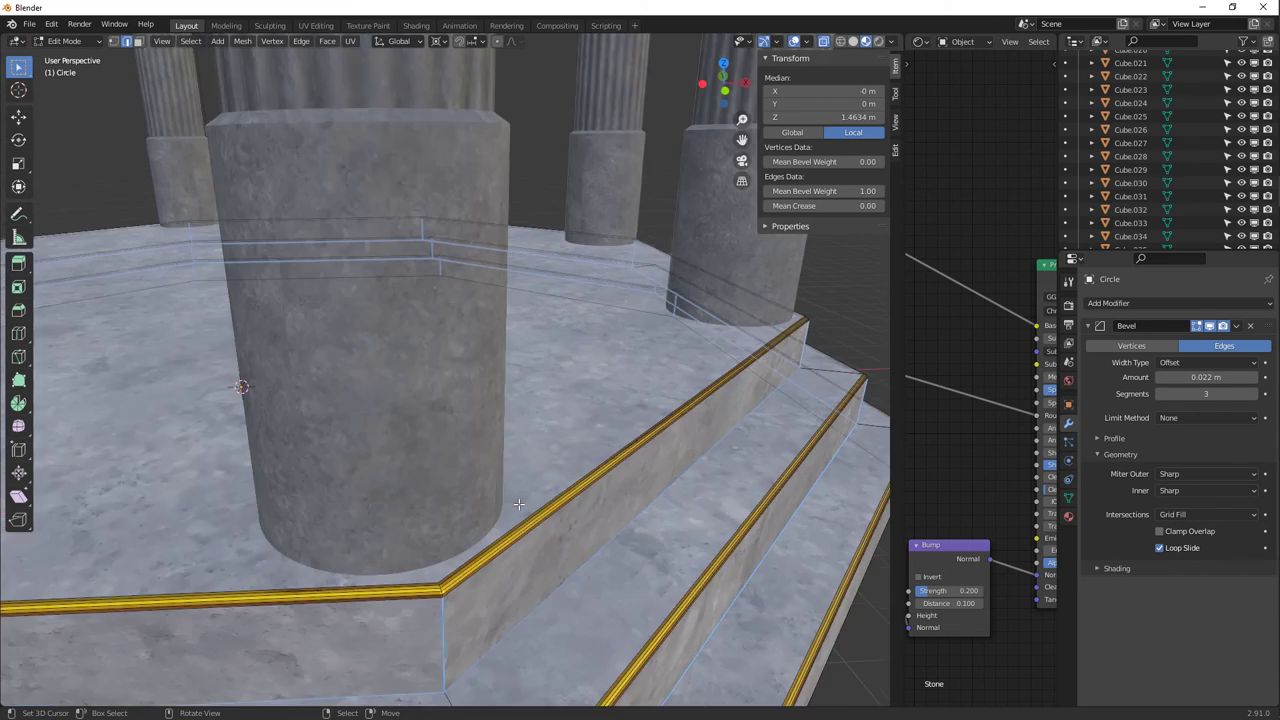
middle_click_drag(519, 503, 527, 413, "shift")
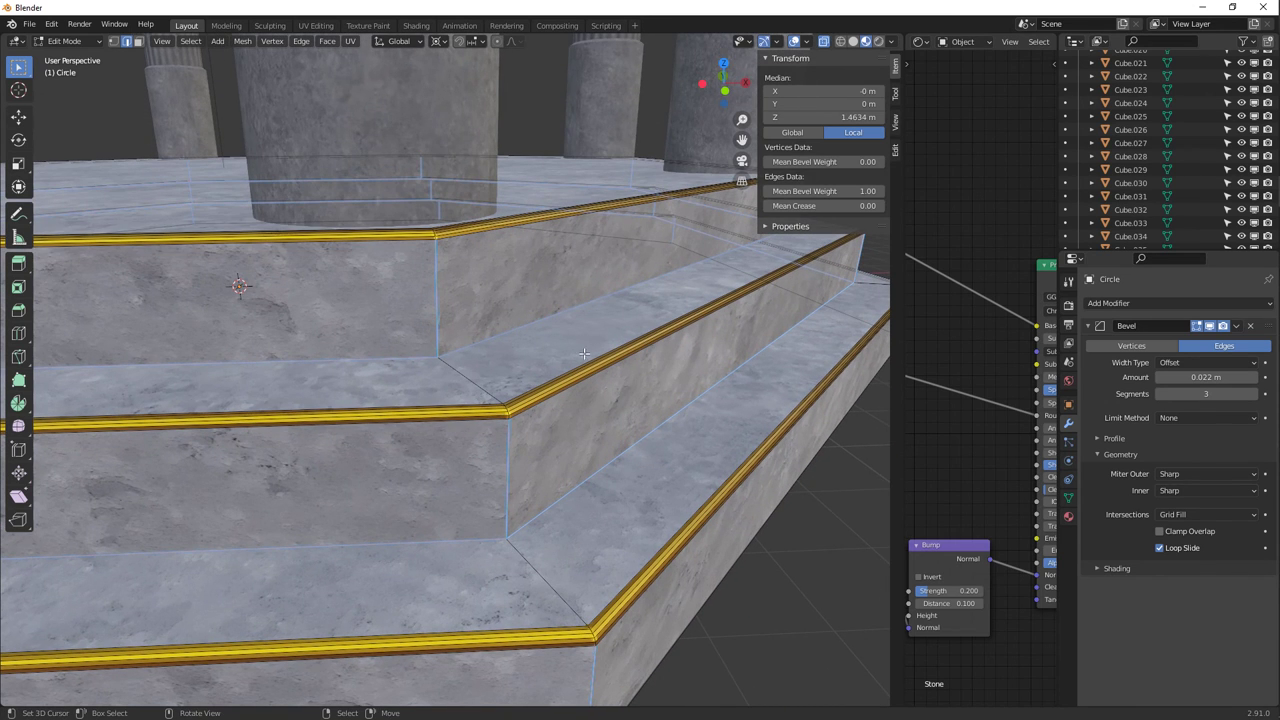
Return to Object Mode and set the base's Bevel modifier Limit Method to Weight.
key("Tab")
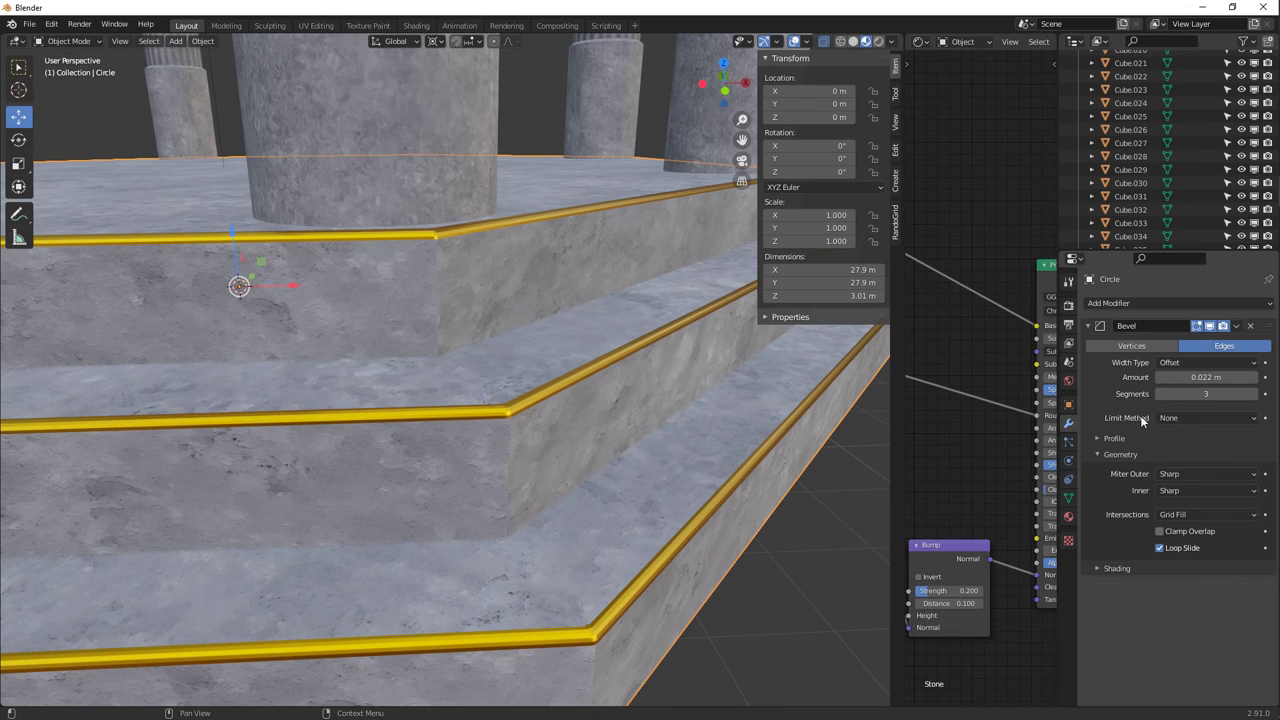
left_click(1183, 414)
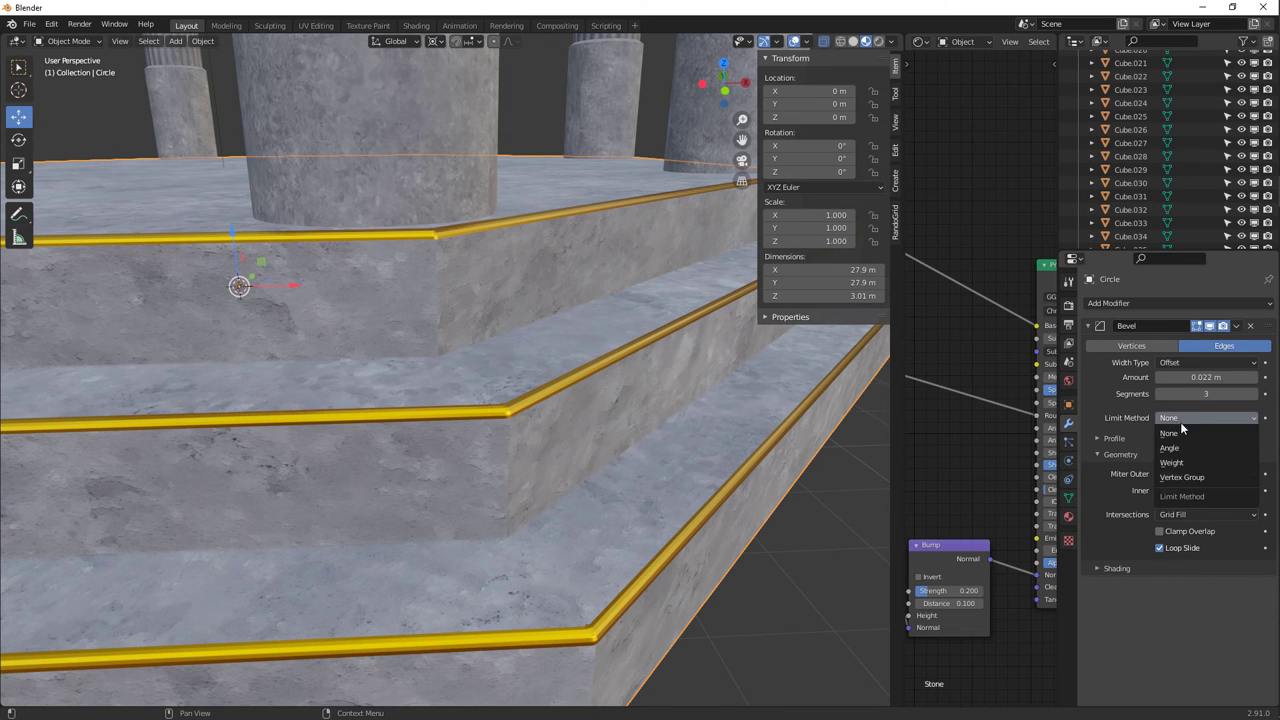
left_click(1177, 463)
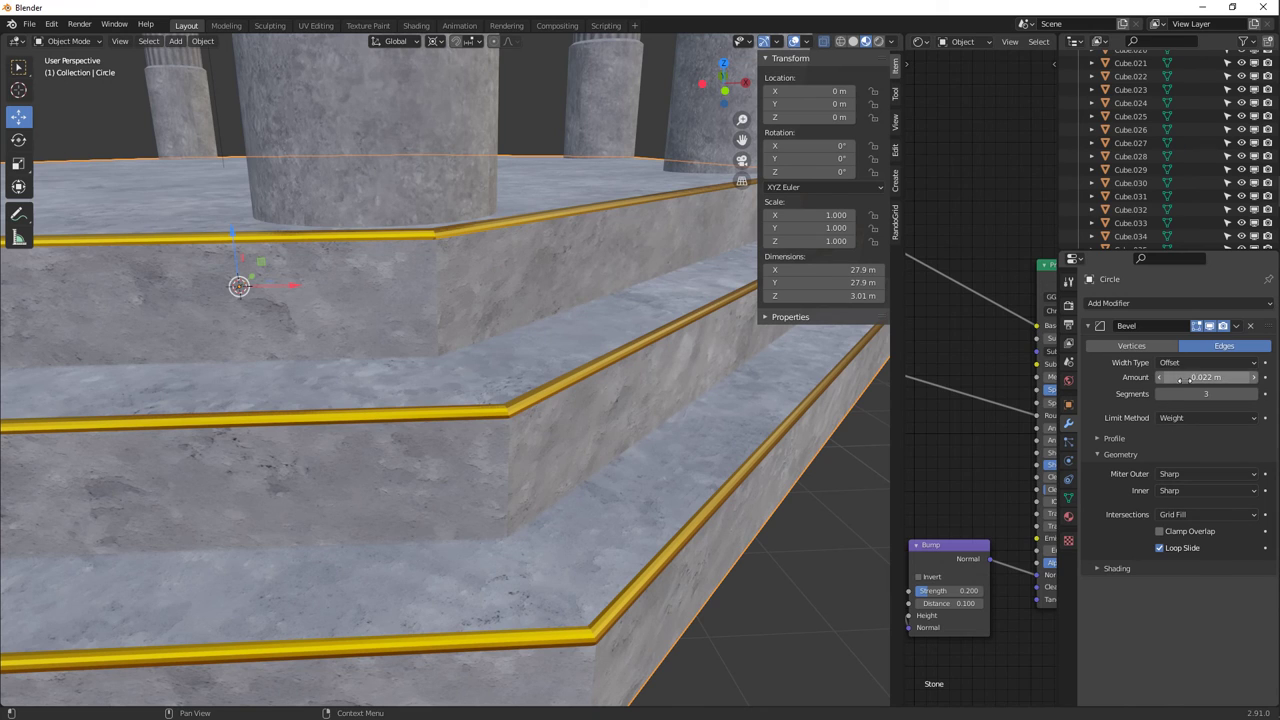
left_click(1160, 532)
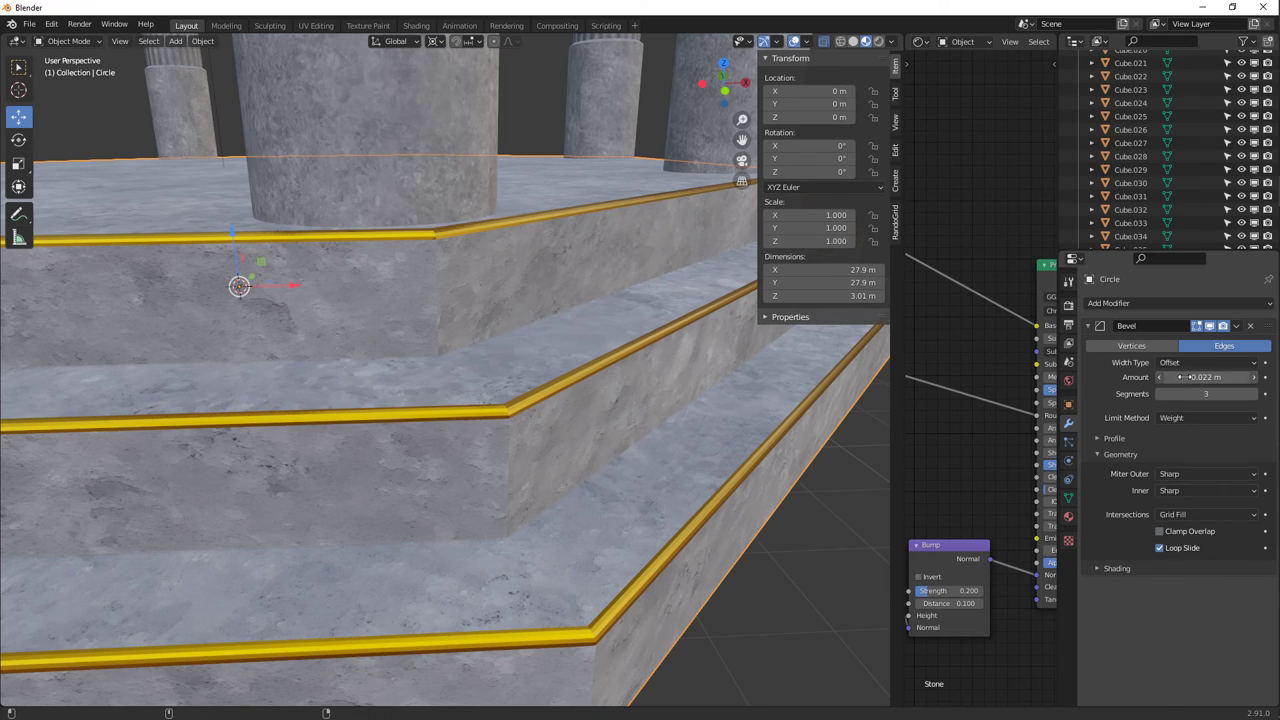
Raise the base's bevel amount to 0.106 m and set its segments to 4.
left_click_drag(1210, 377, 1240, 377)
left_click(1252, 393)
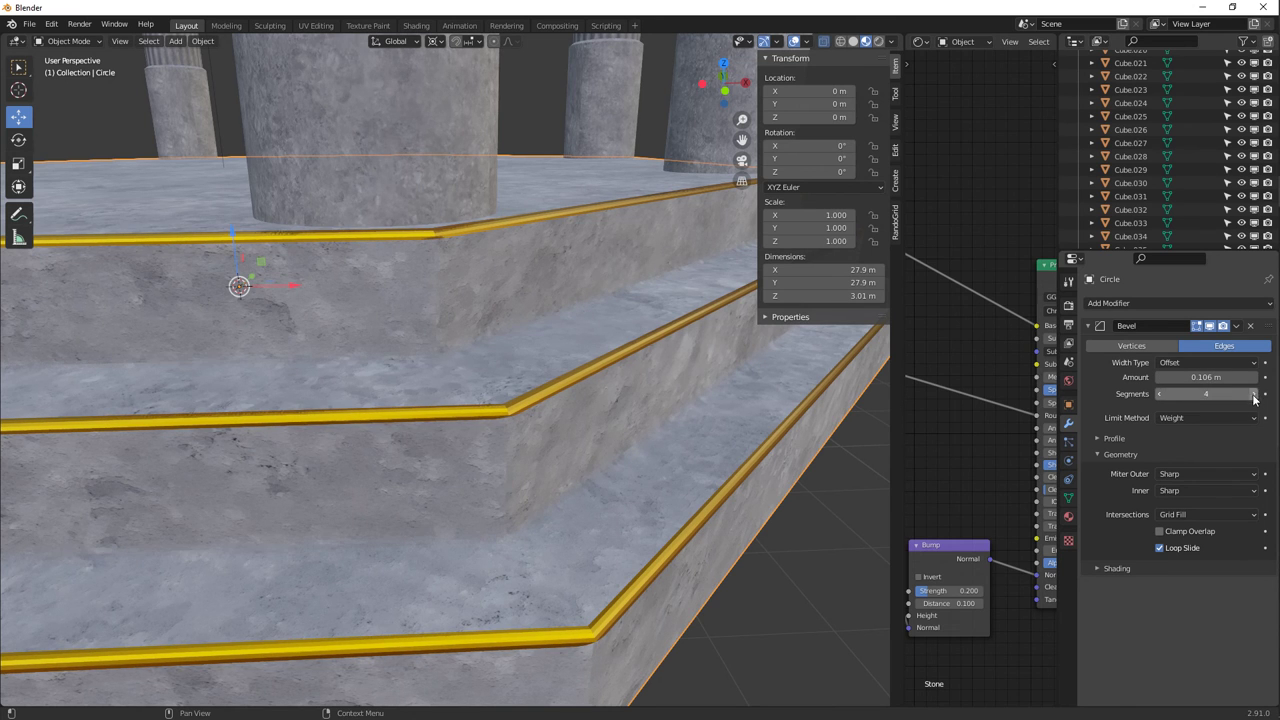
mouse_move(782, 400)
middle_mouse_down()
mouse_move(682, 375)
mouse_move(626, 395)
mouse_move(886, 340)
middle_mouse_up()
Switch the viewport to Solid shading and reduce the stepped base's bevel amount to 0.046 m.
left_click(853, 41)
left_click_drag(1210, 378, 1150, 384)
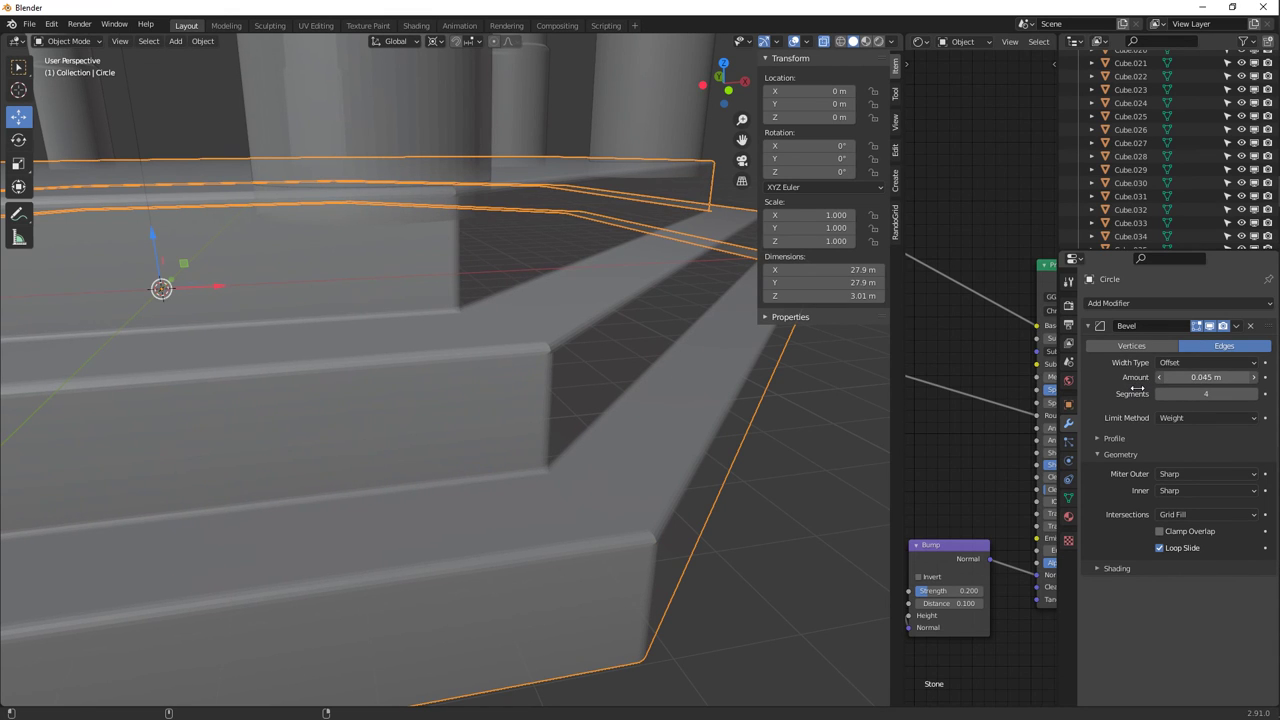
left_click_drag(1110, 389, 1113, 389)
scroll(542, 367, "up", 3)
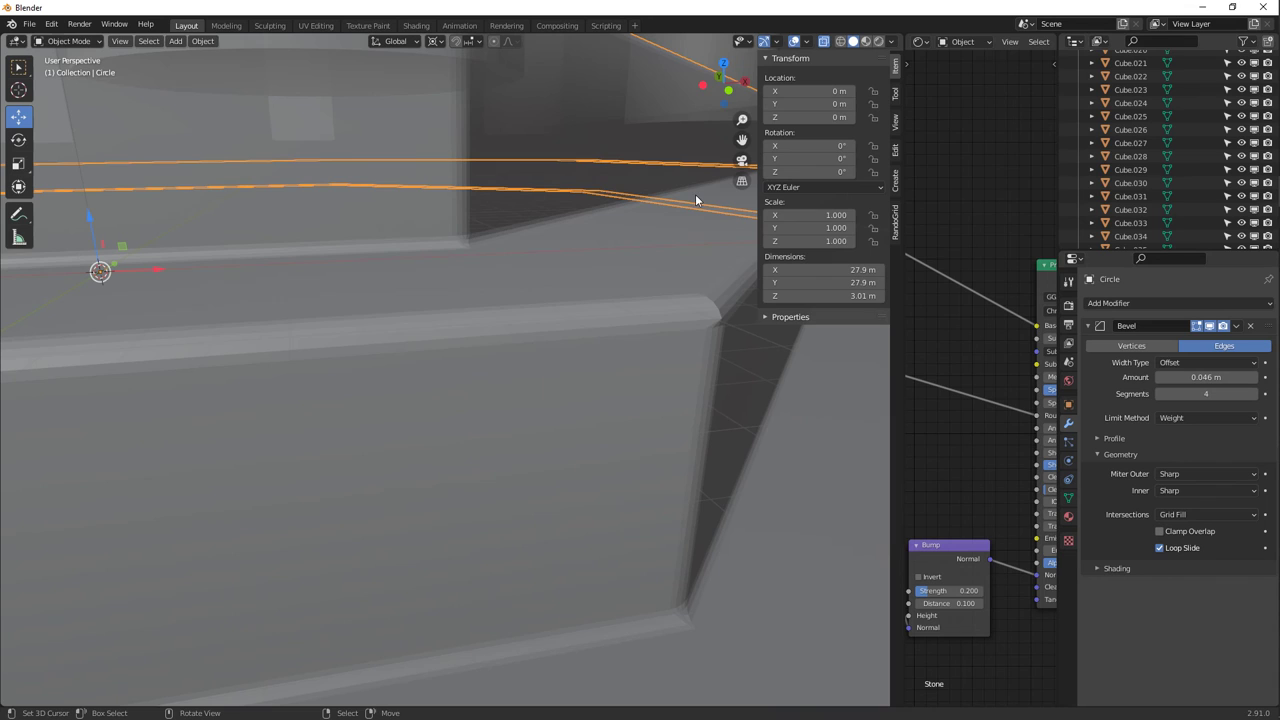
Shade the stepped base smooth and enable Auto Smooth at 30° for its normals.
right_click(689, 324)
left_click(682, 327)
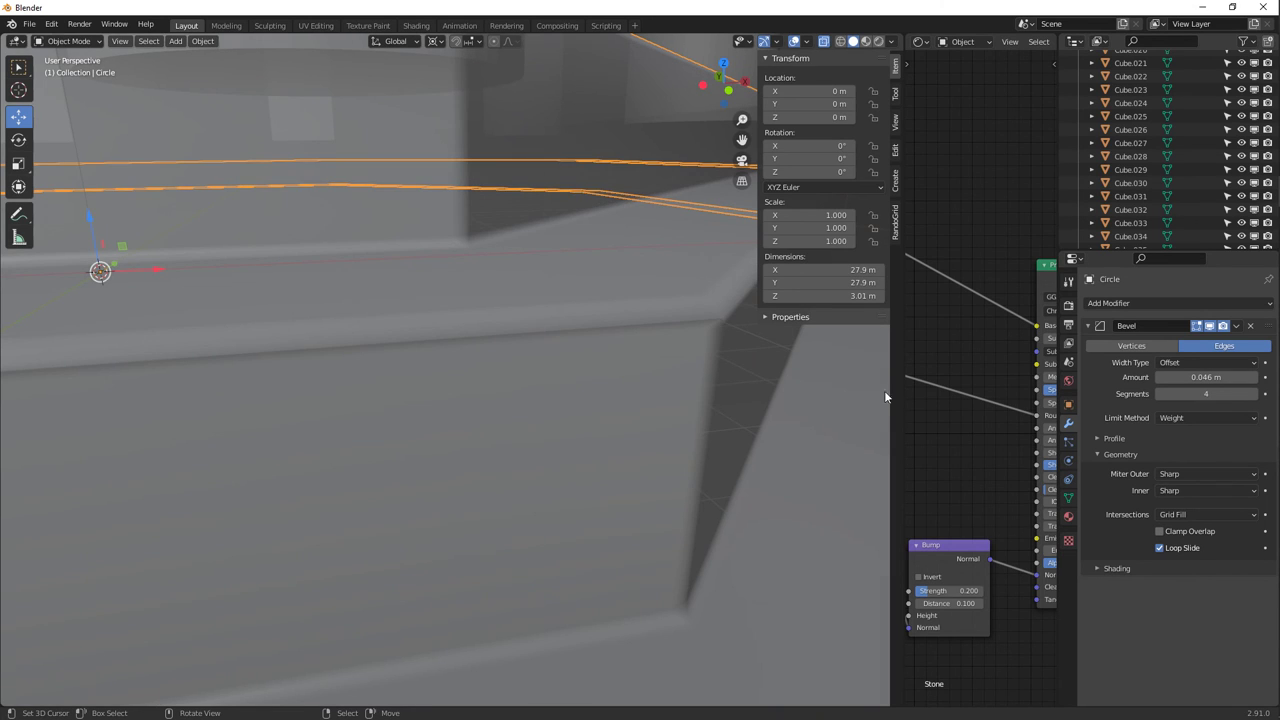
left_click(1068, 497)
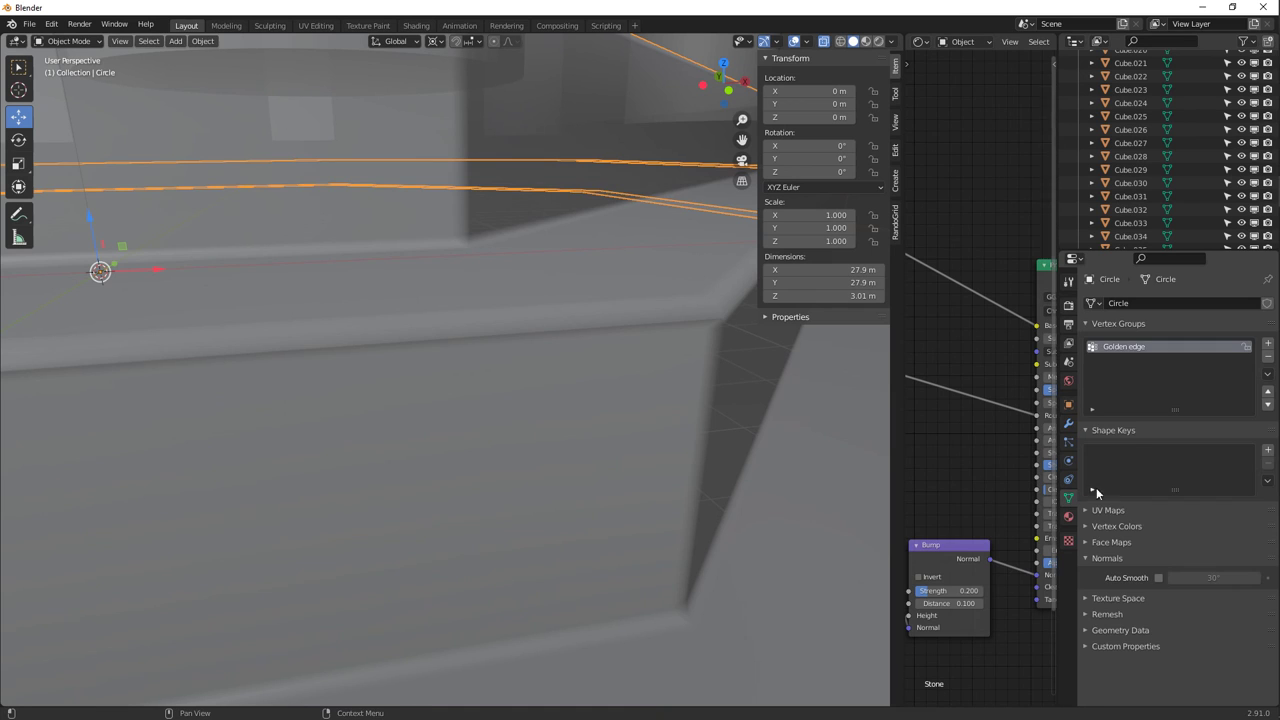
left_click(1159, 578)
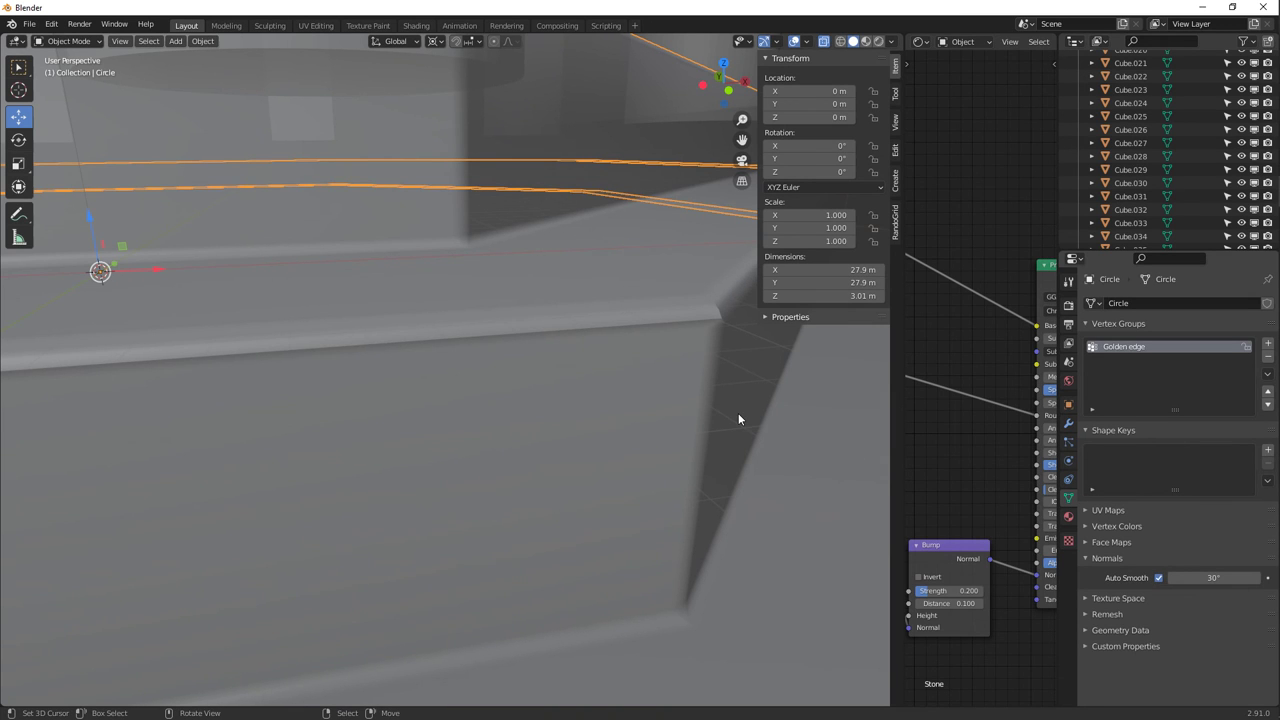
Switch the viewport to Material Preview to check the beveled steps, and render the image.
left_click_drag(686, 323, 671, 343, "alt")
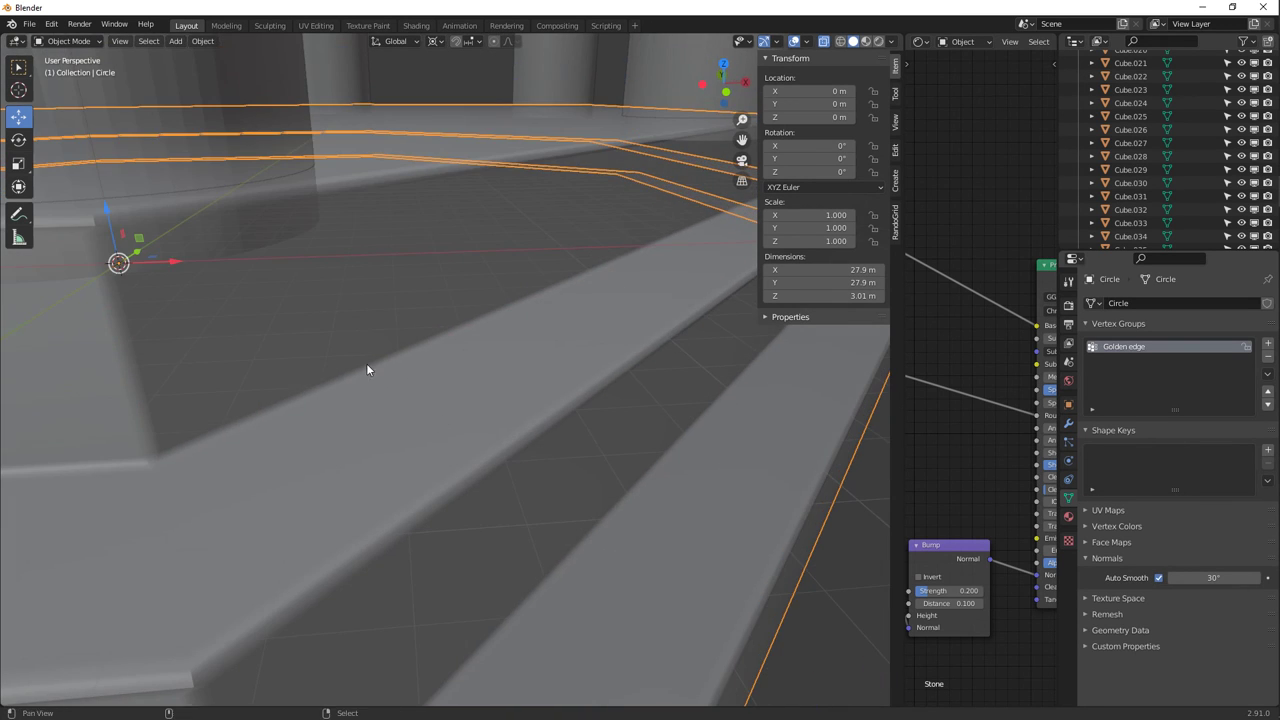
left_click_drag(369, 369, 365, 335, "alt")
scroll(380, 374, "down", 4)
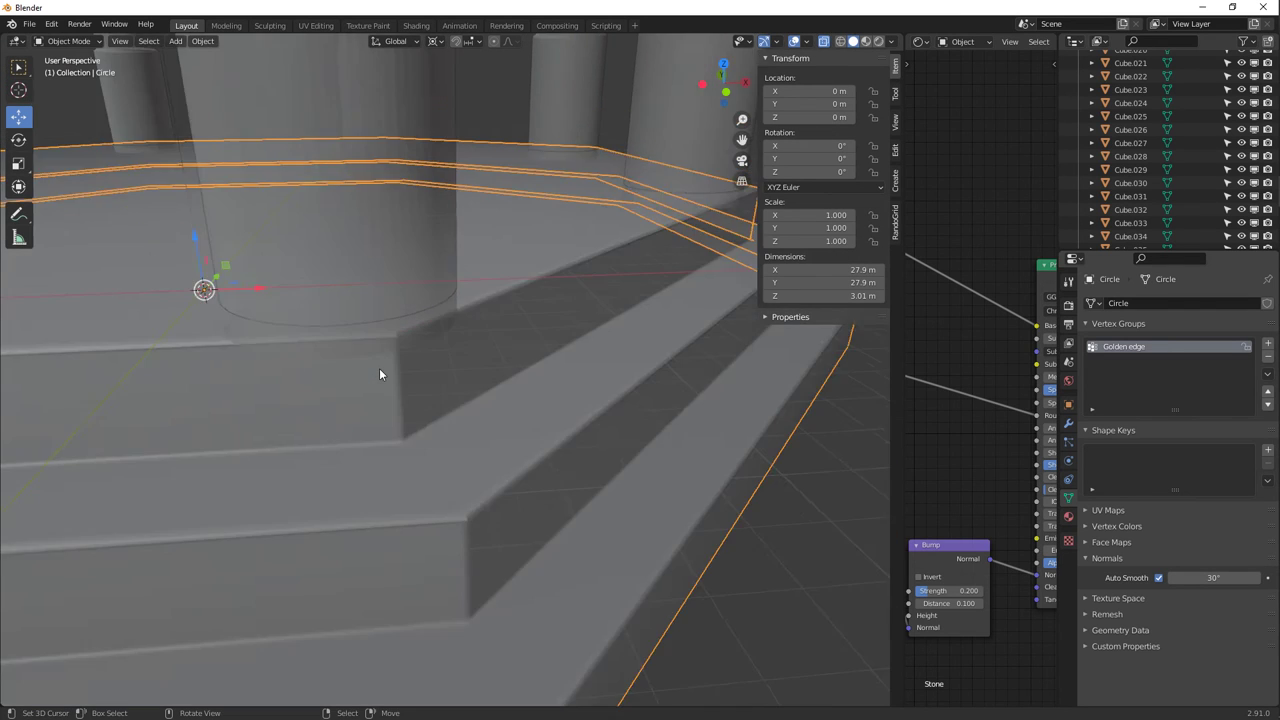
left_click_drag(434, 357, 537, 385, "alt")
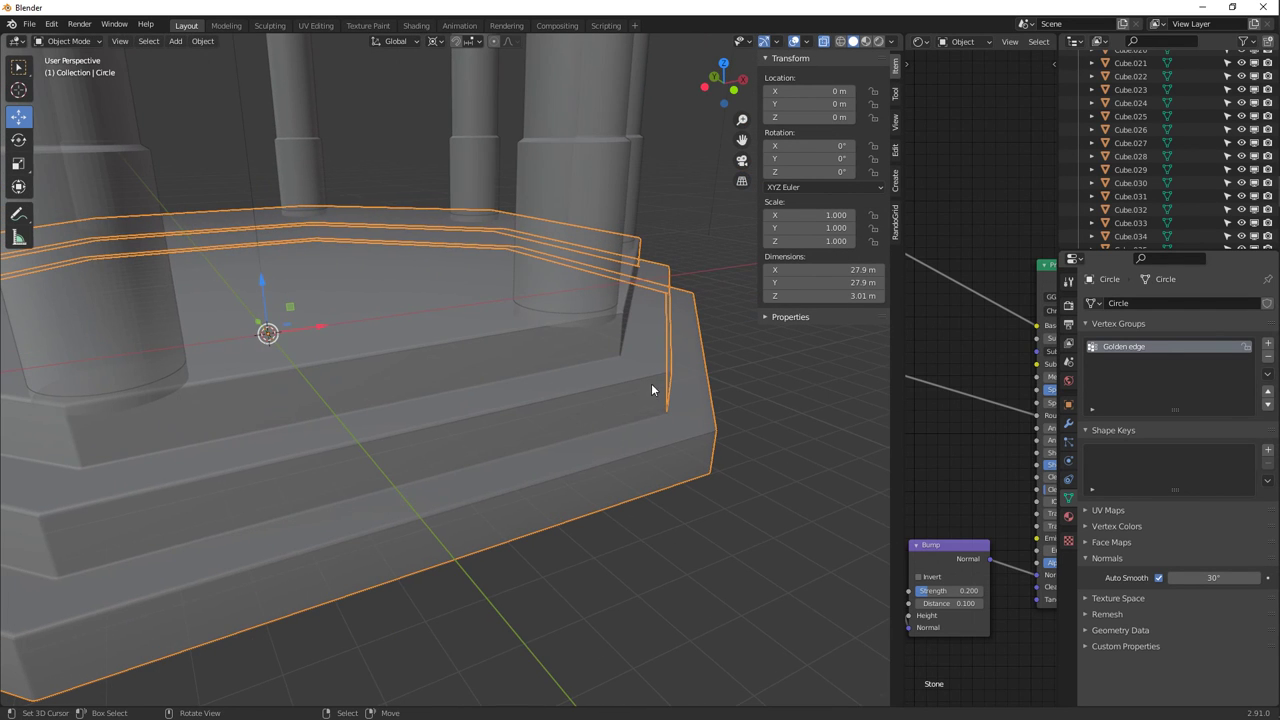
left_click(866, 41)
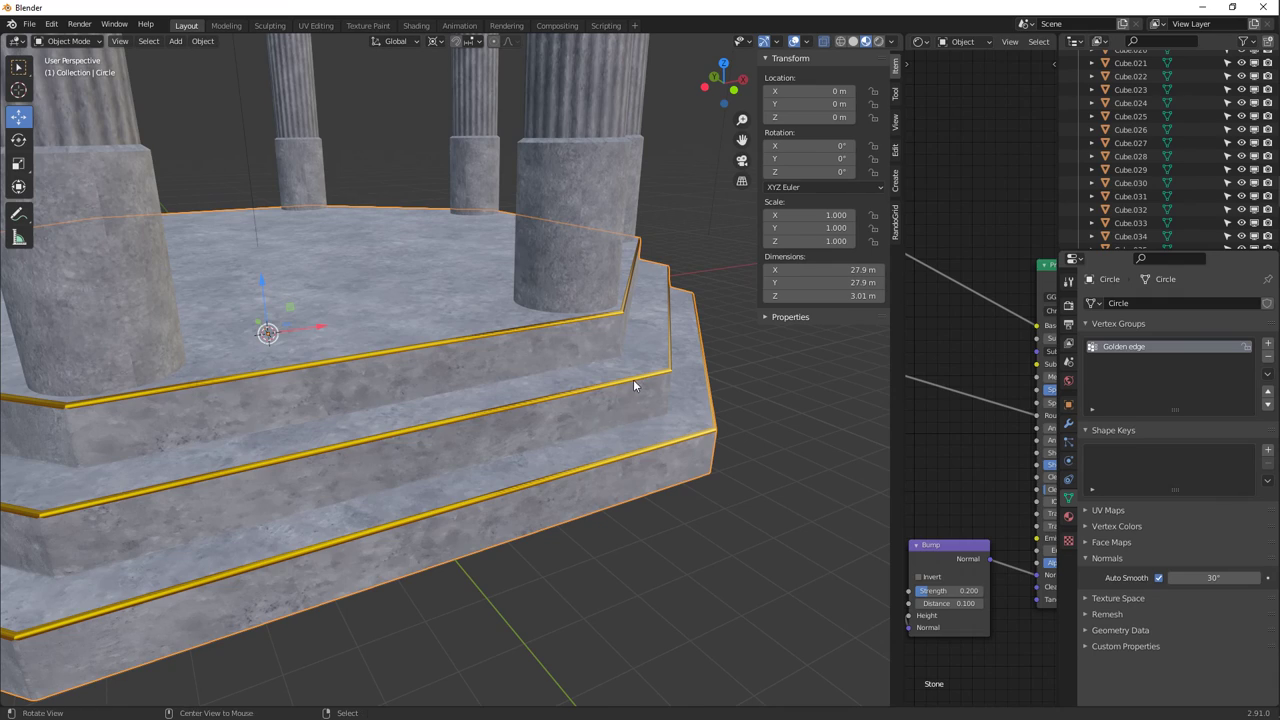
key("F12")
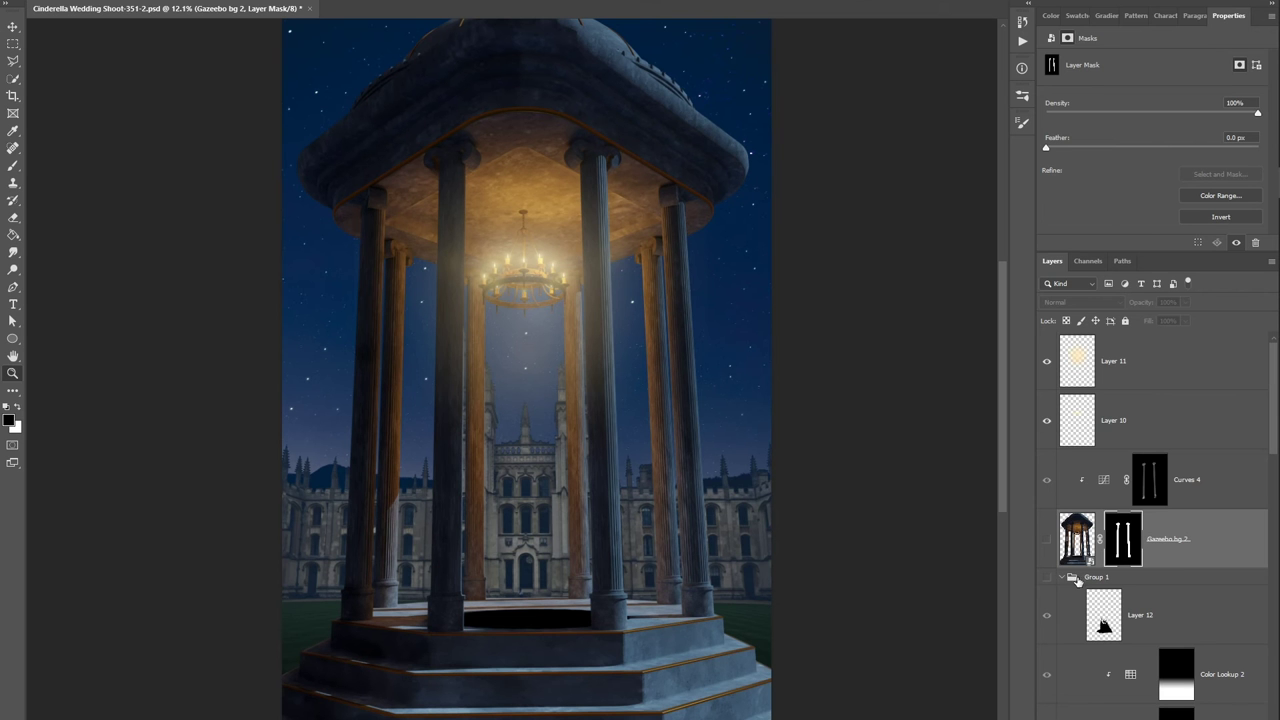
In the Photoshop composite, show Group 1 with the couple and view the layer mask of Gazeebo bg 2.
left_click(1046, 578)
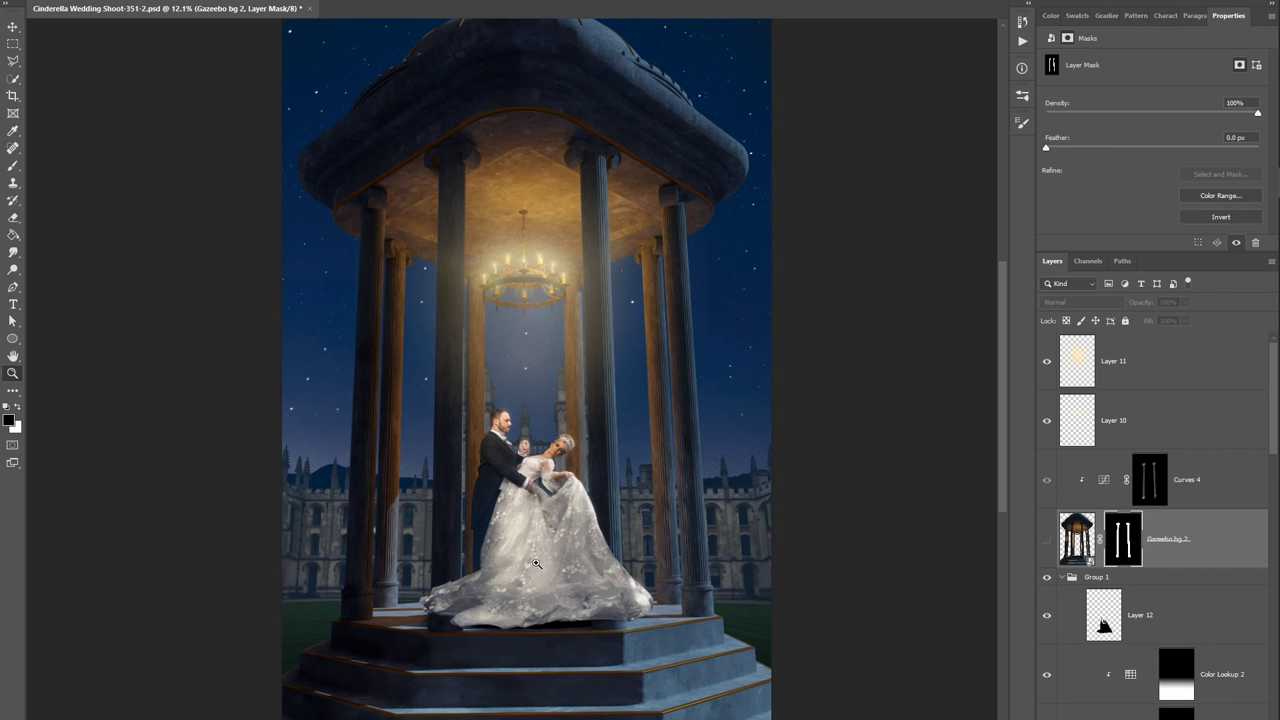
left_click_drag(535, 562, 578, 566)
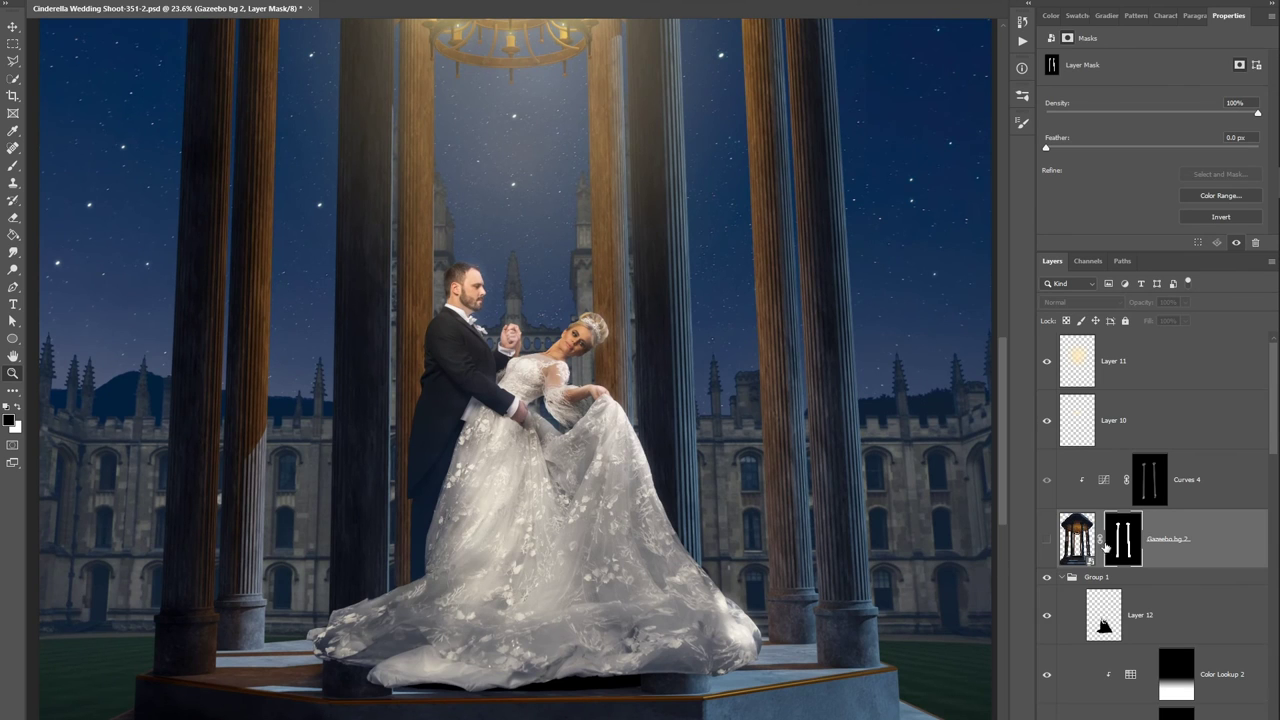
left_click(1106, 541, "alt")
left_click(1072, 546)
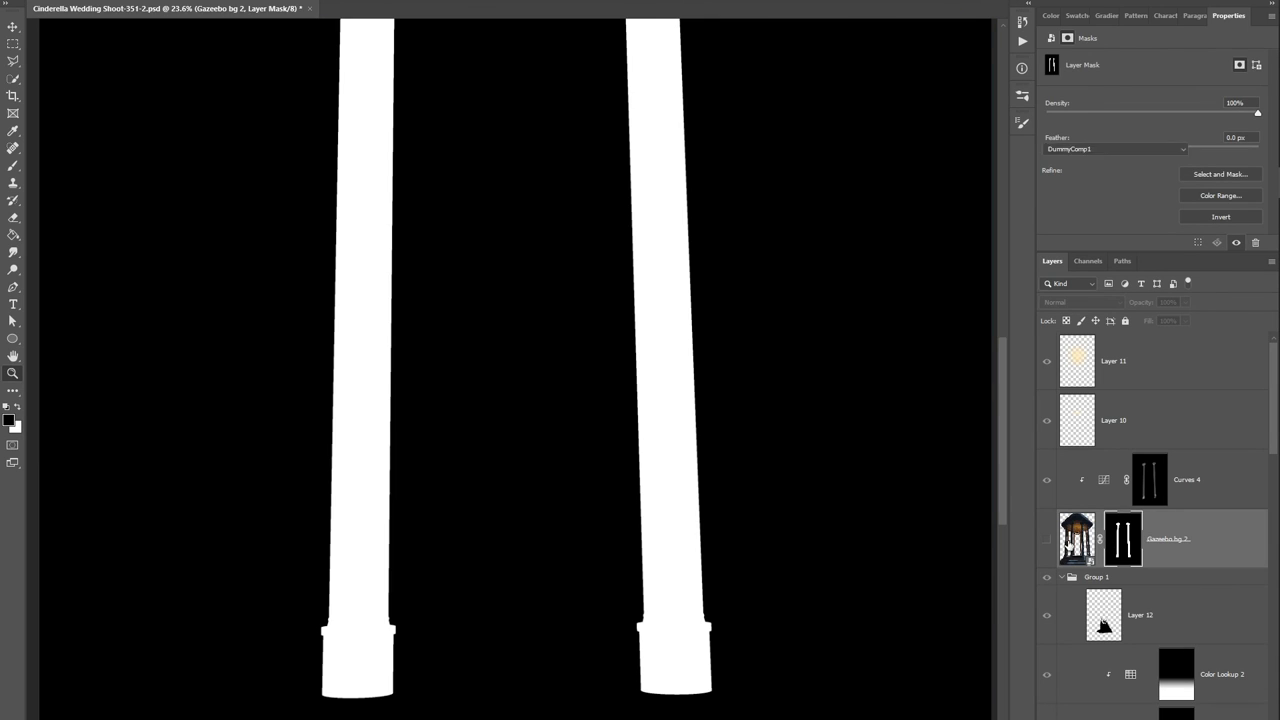
Show the Gazeebo bg 2 layer and toggle its visibility to compare the composite with and without columns in front of the couple.
left_click(1046, 540)
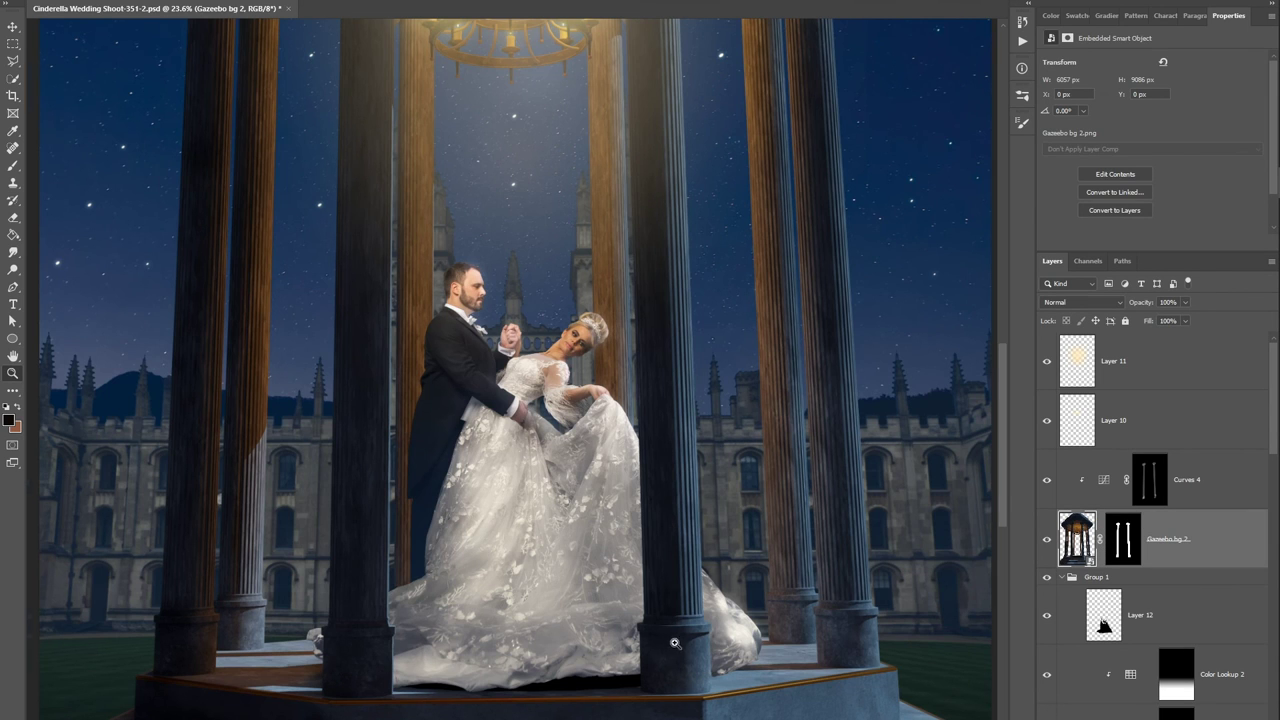
left_click_drag(676, 644, 321, 677)
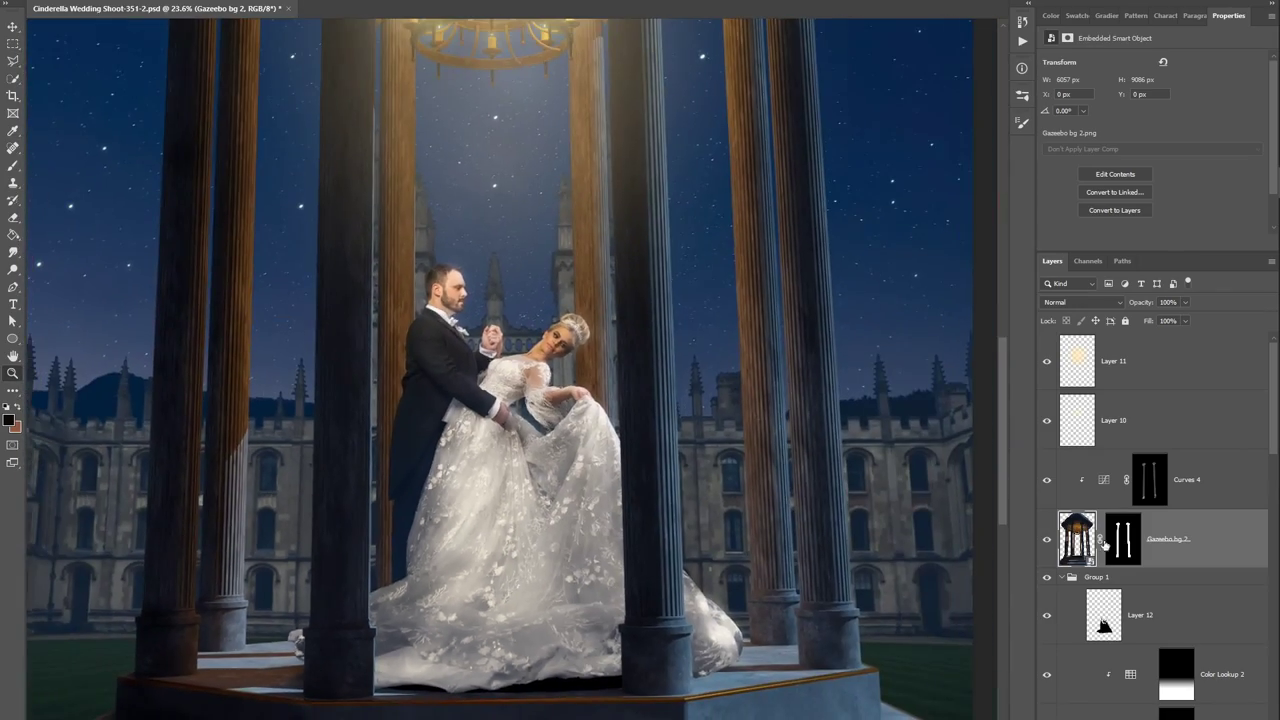
left_click(1118, 530, "alt")
left_click(1078, 540)
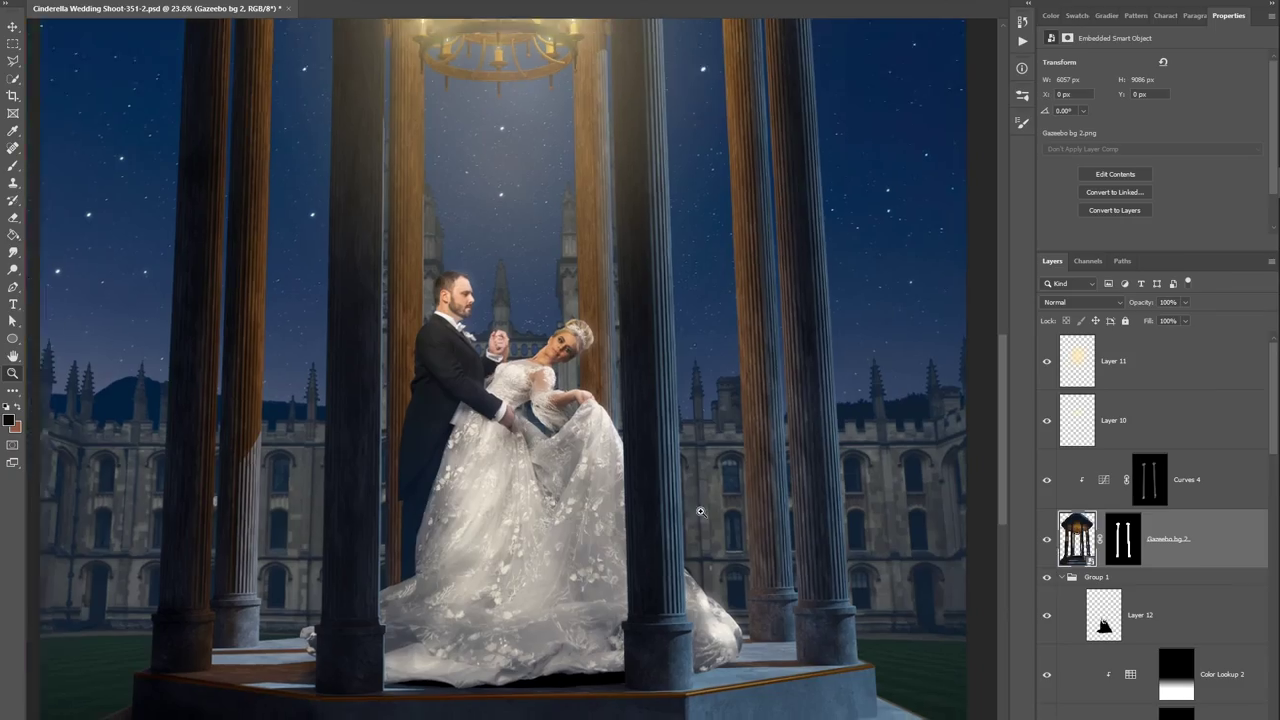
left_click_drag(830, 523, 773, 523)
left_click(1045, 540)
left_click(1046, 541)
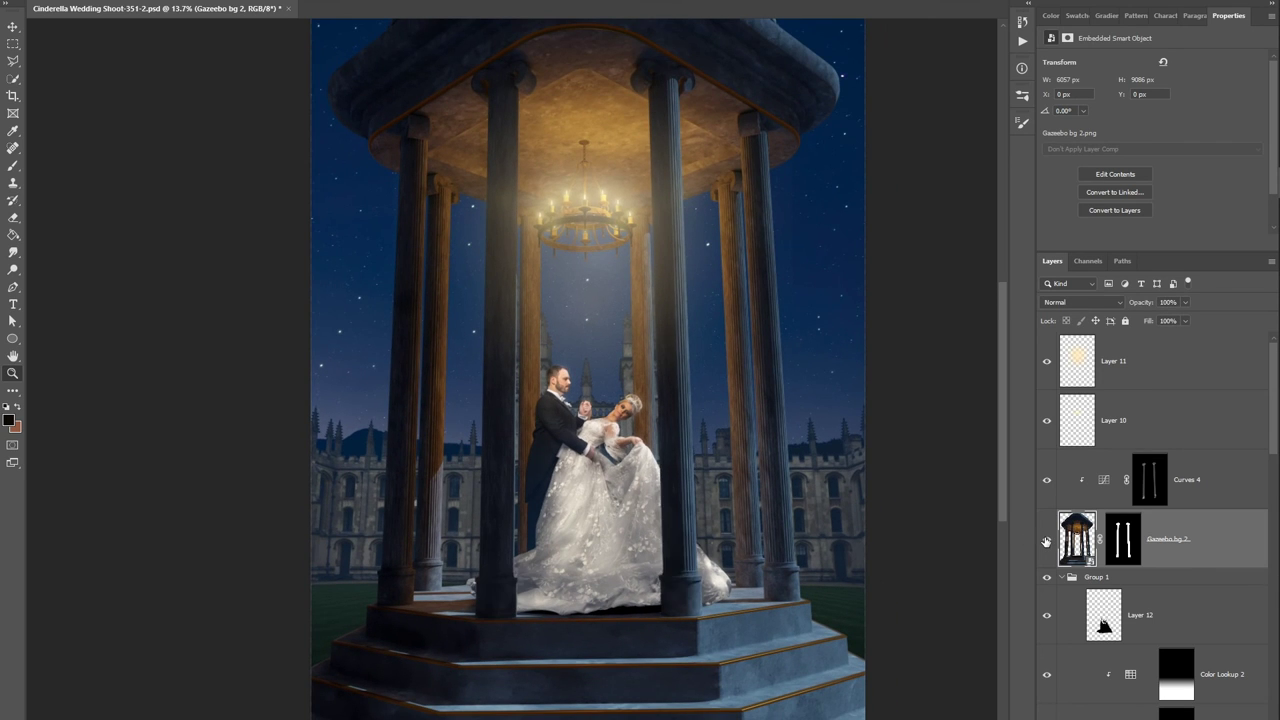
left_click(1045, 541)
left_click(1045, 541)
Switch back to Blender and set the object Pass Index of both front columns to 1.
key("alt+Tab")
key("alt+Tab")
key("alt+Tab")
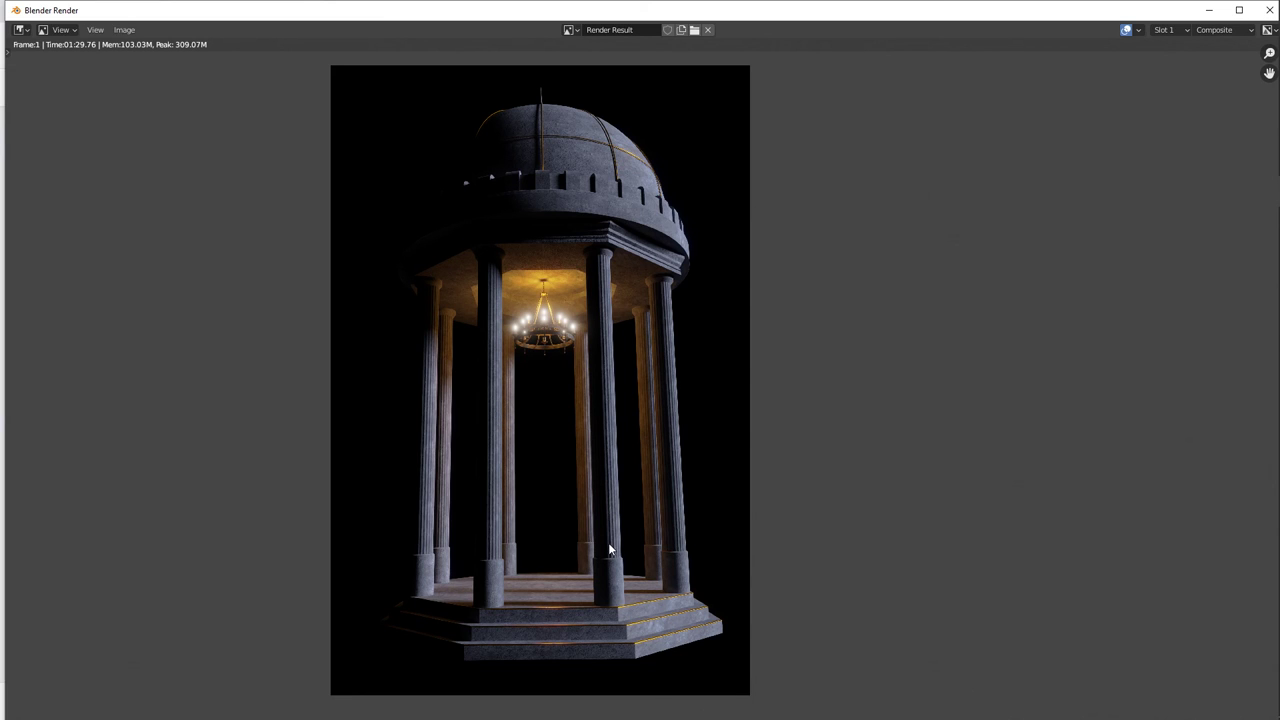
key("alt+Tab")
key("alt+Tab")
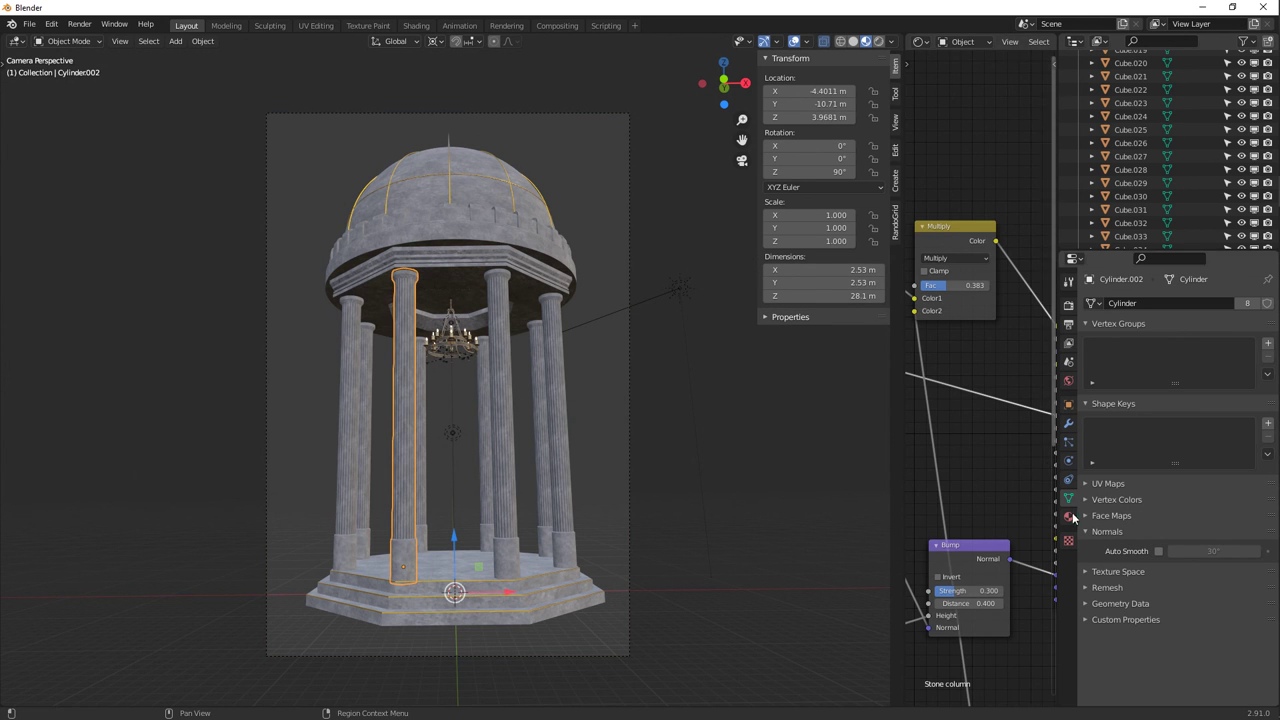
left_click(1069, 405)
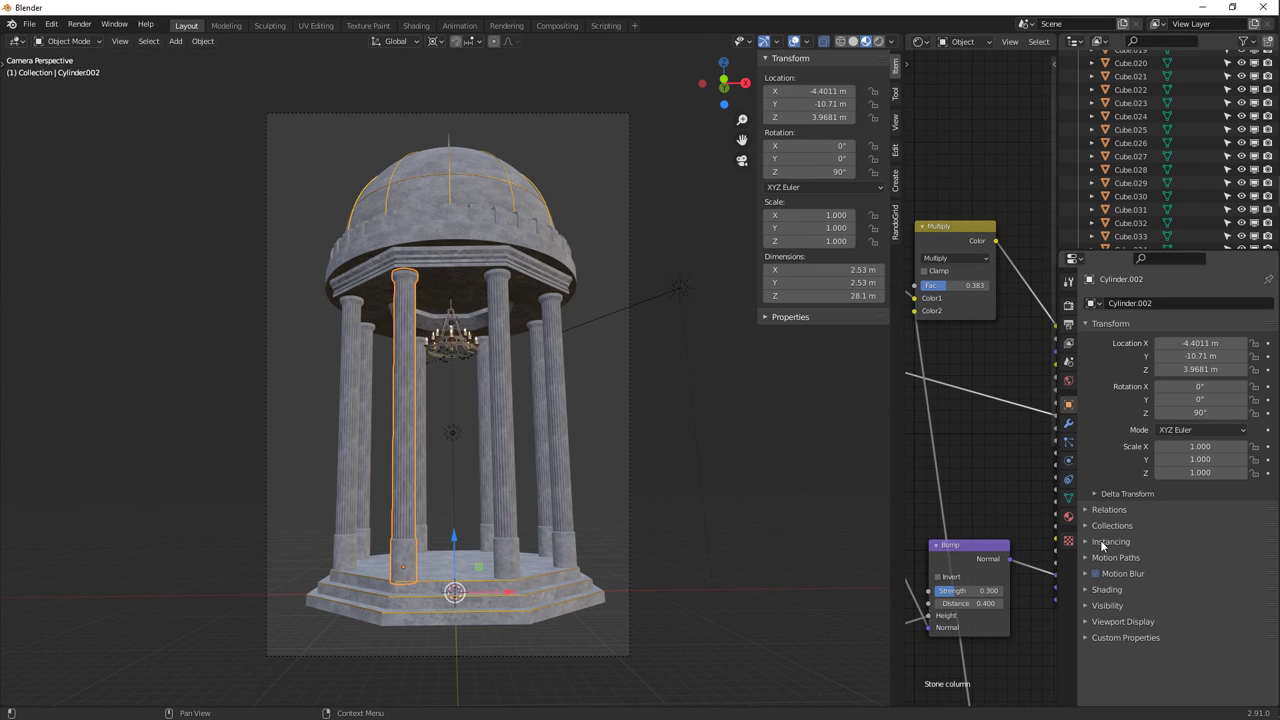
left_click(1088, 510)
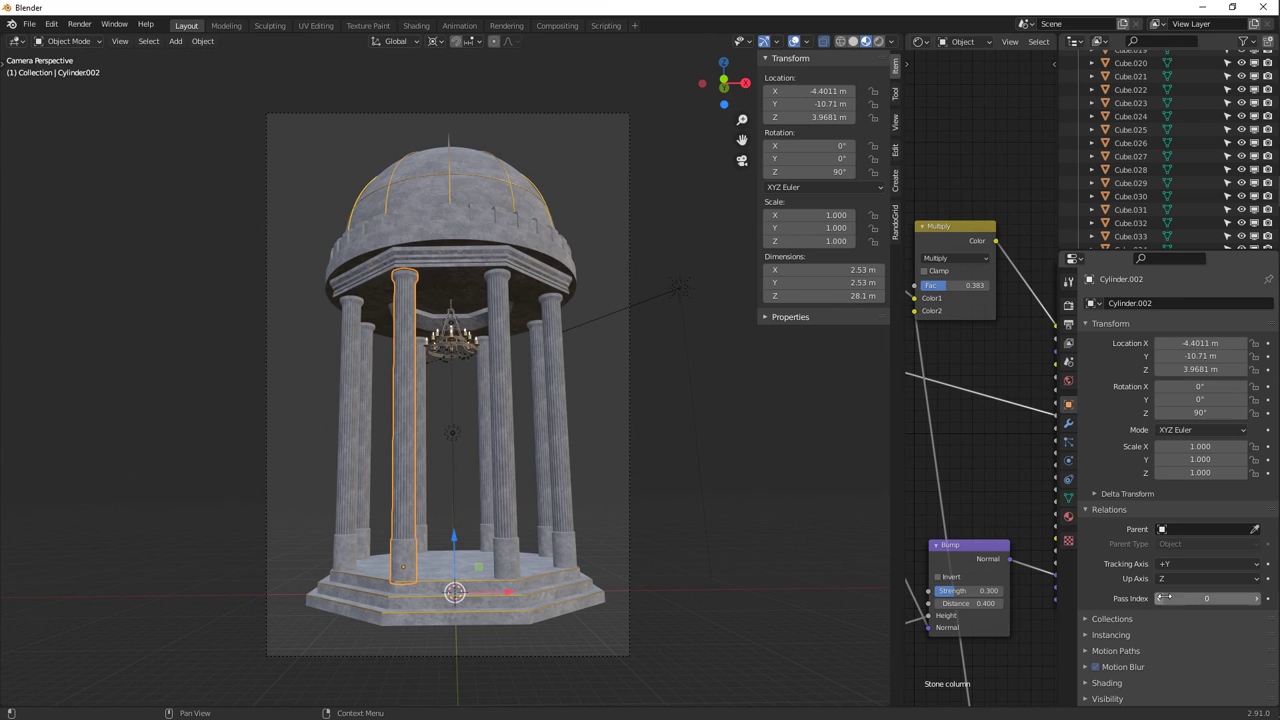
left_click(1257, 599)
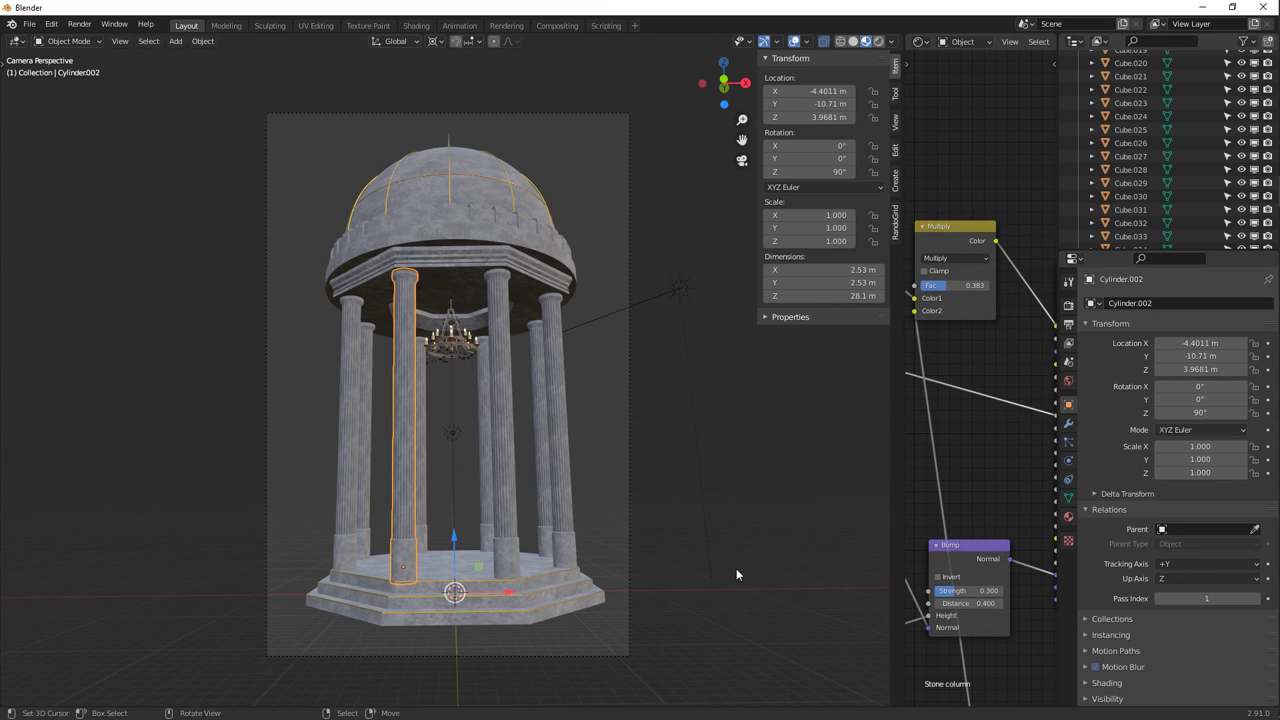
left_click(504, 482)
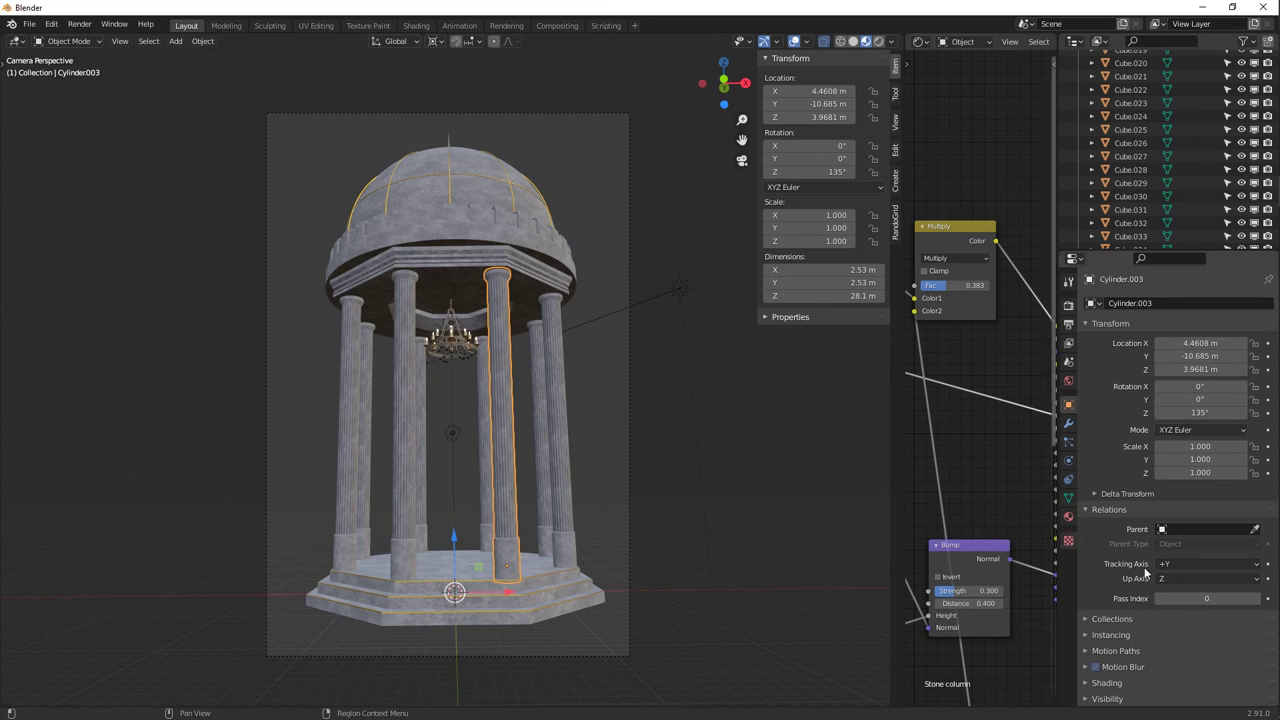
left_click(1256, 599)
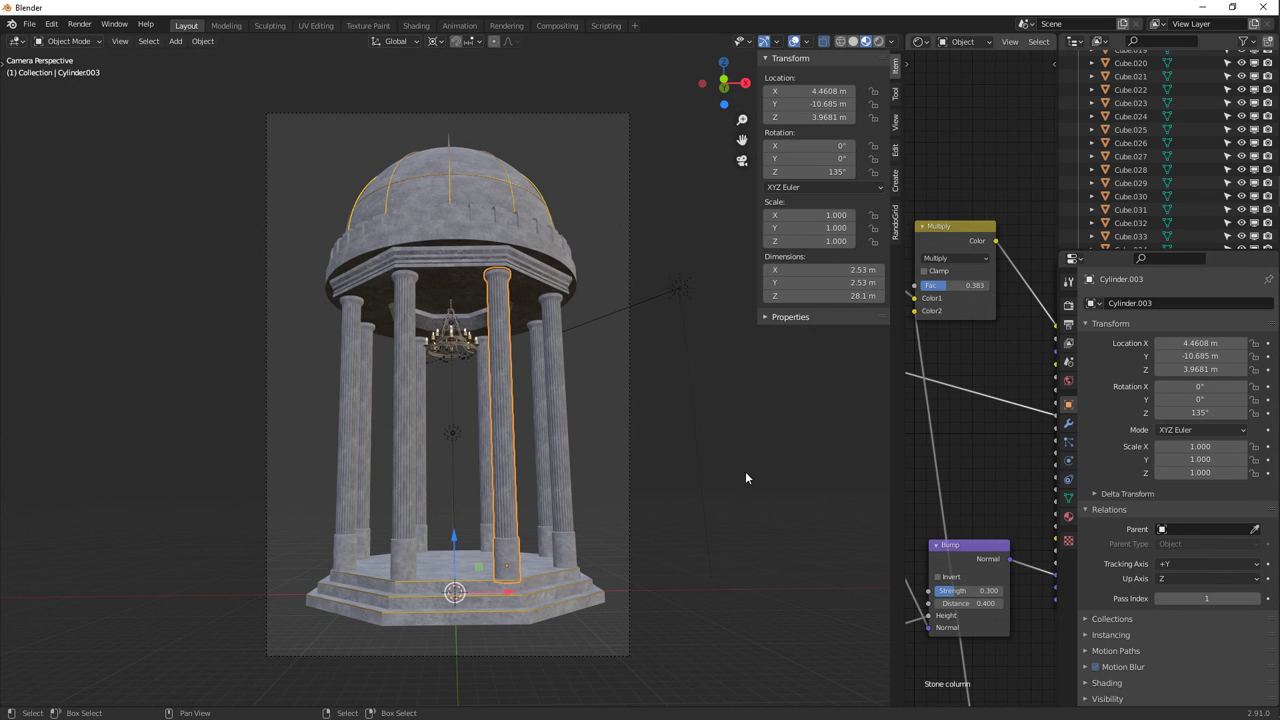
left_click(408, 413)
left_click(500, 407)
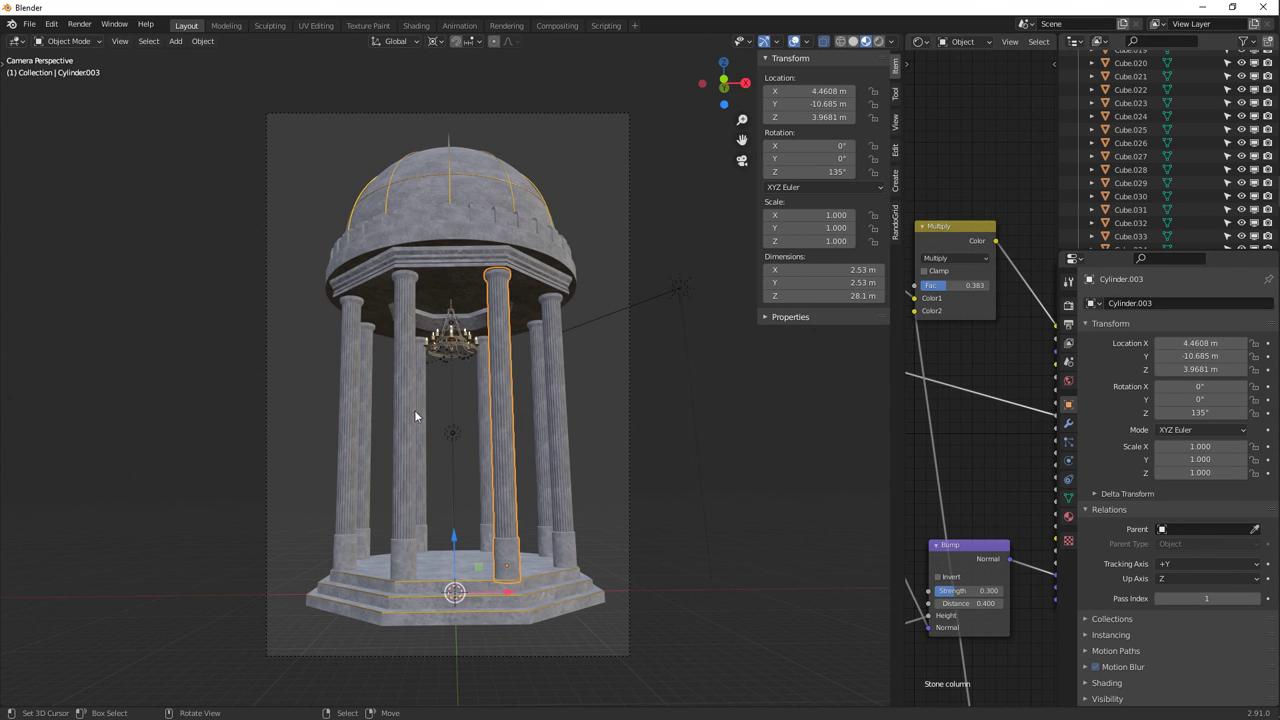
left_click(414, 410)
left_click(506, 393)
key("ctrl+grave")
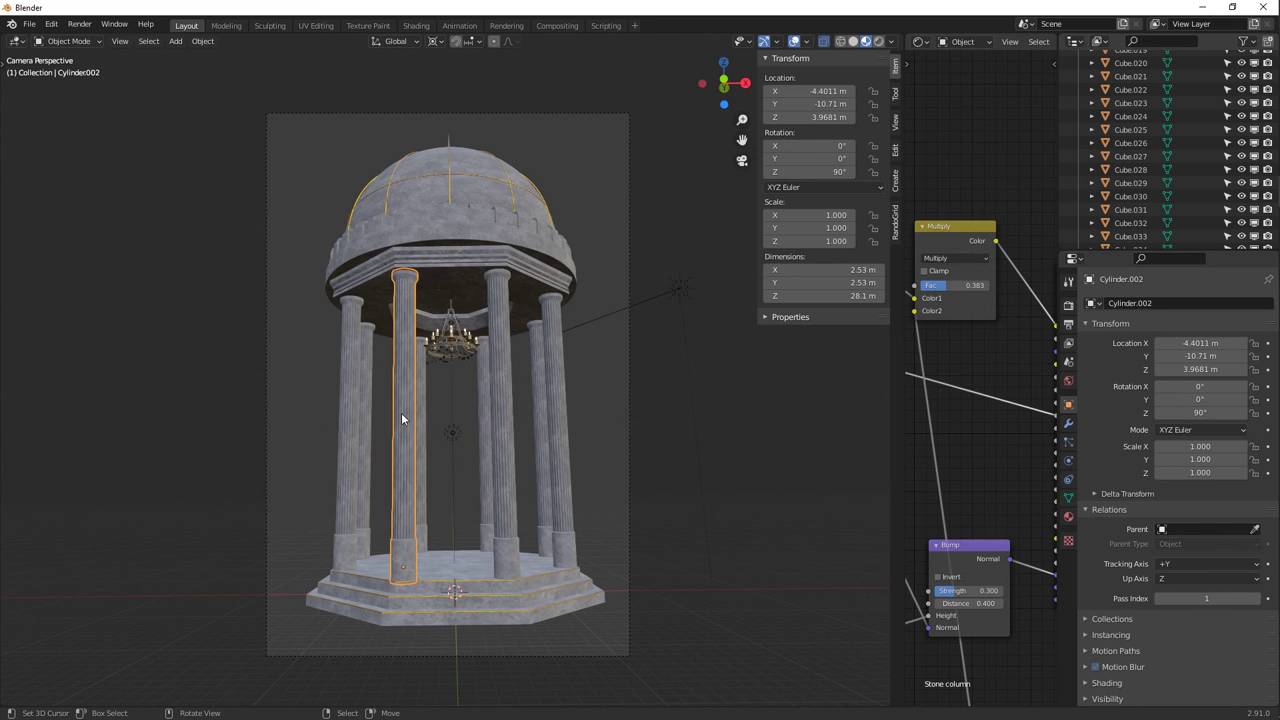
Enable the Object Index pass for the view layer and look through the other available render passes.
left_click(1068, 322)
left_click(1068, 306)
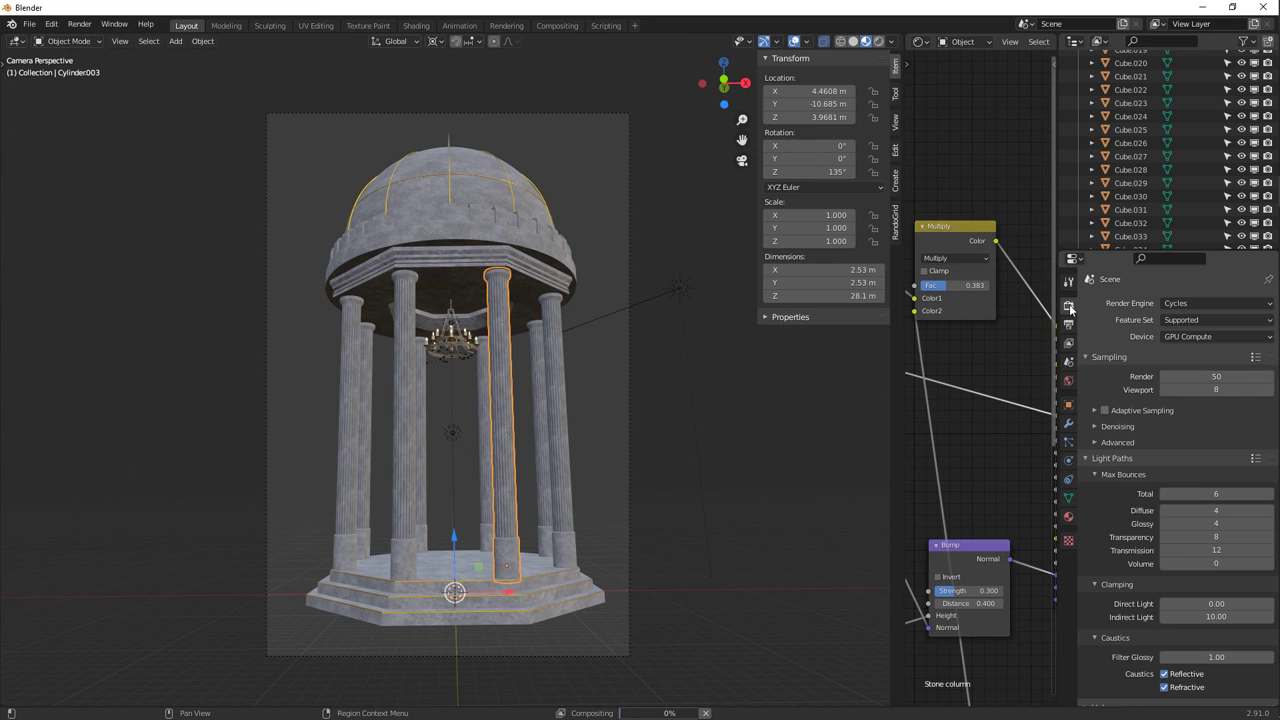
left_click(1069, 344)
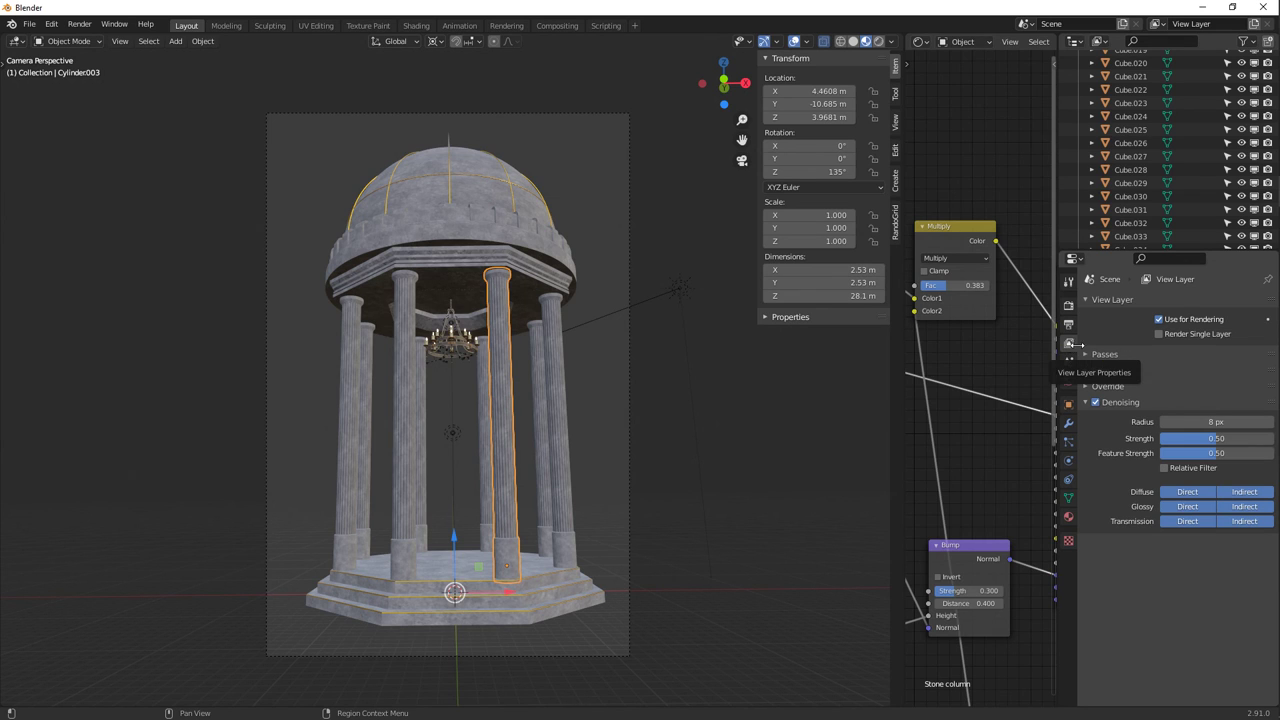
left_click(1100, 355)
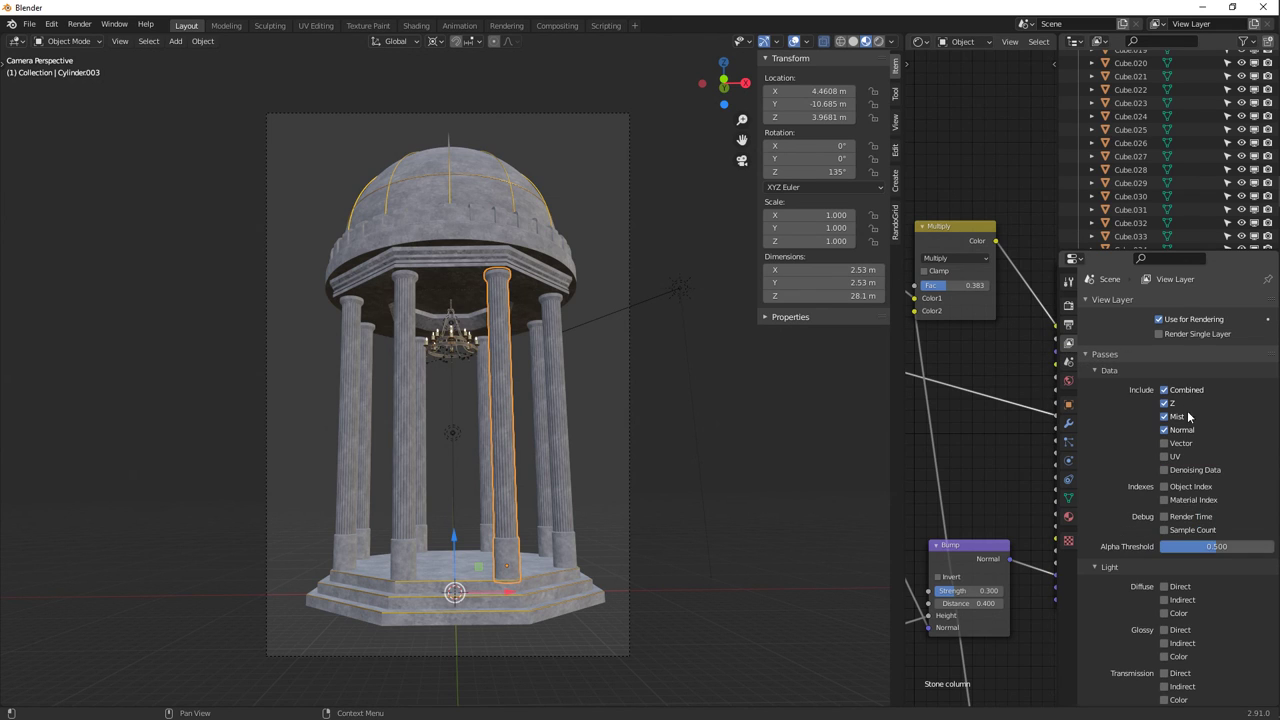
left_click(1165, 488)
scroll(1145, 470, "down", 3)
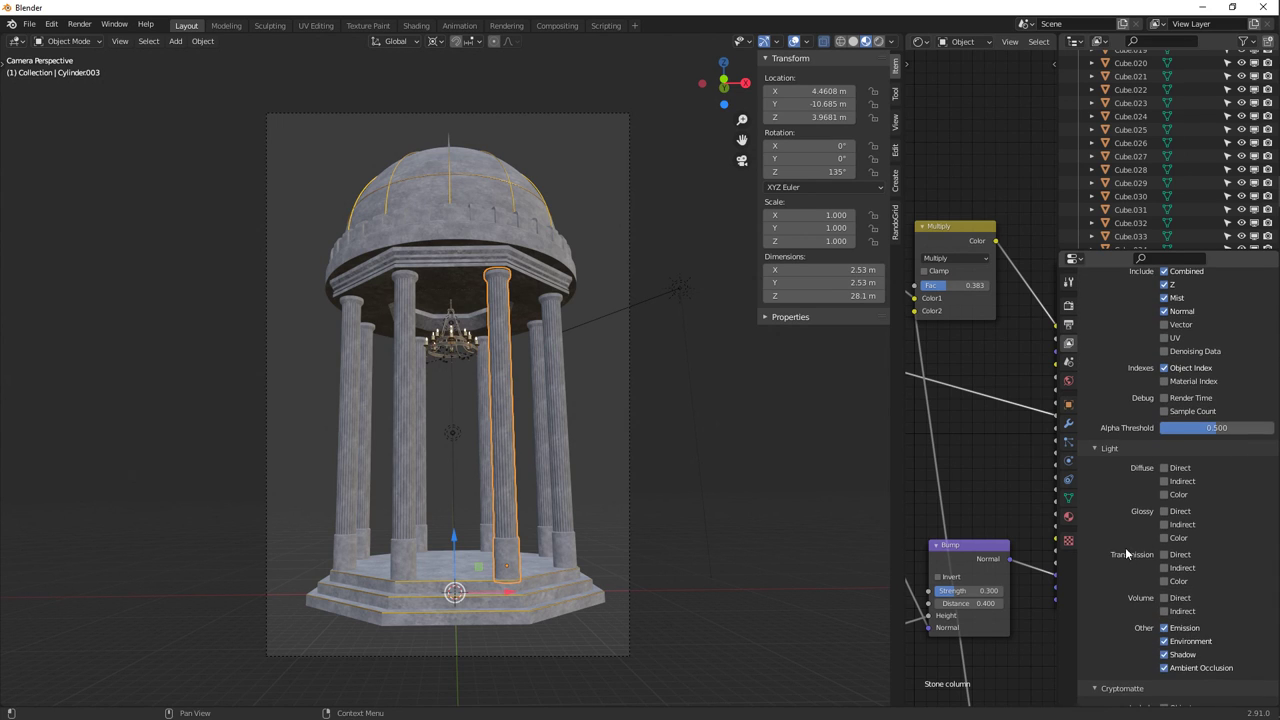
scroll(1127, 553, "down", 4)
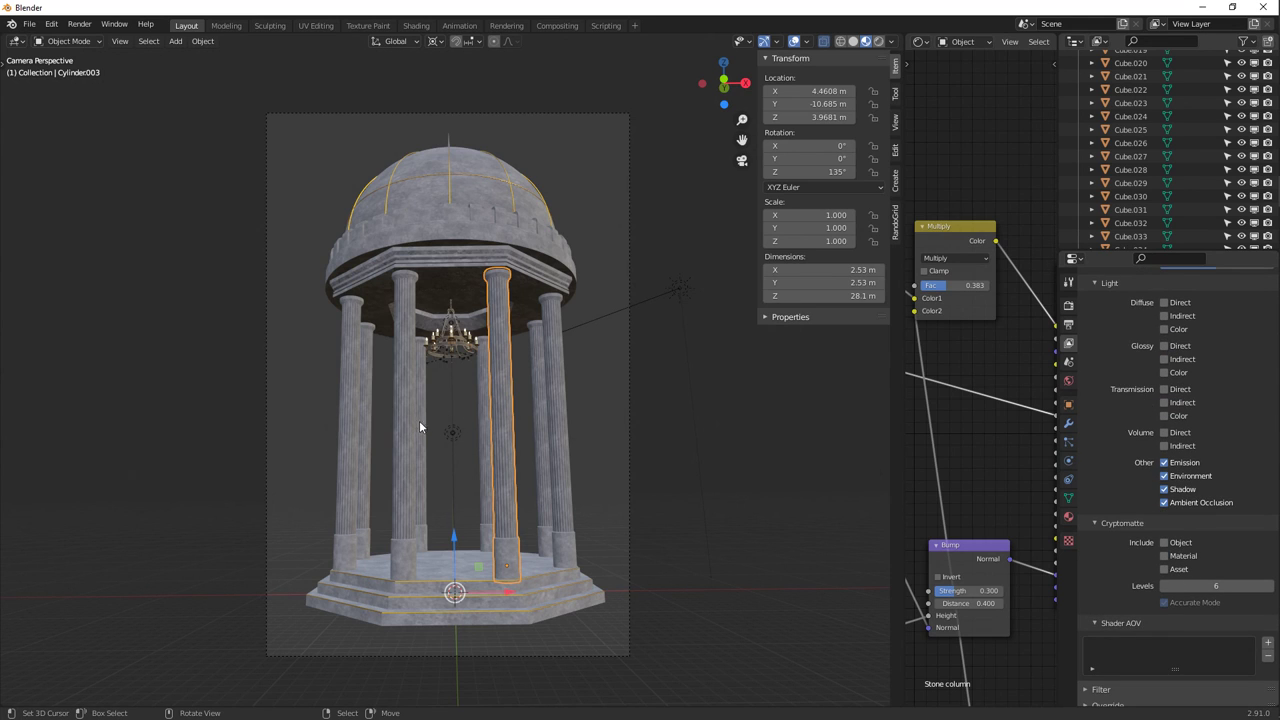
mouse_move(1136, 363)
middle_mouse_down()
mouse_move(1136, 542)
mouse_move(1142, 360)
middle_mouse_up()
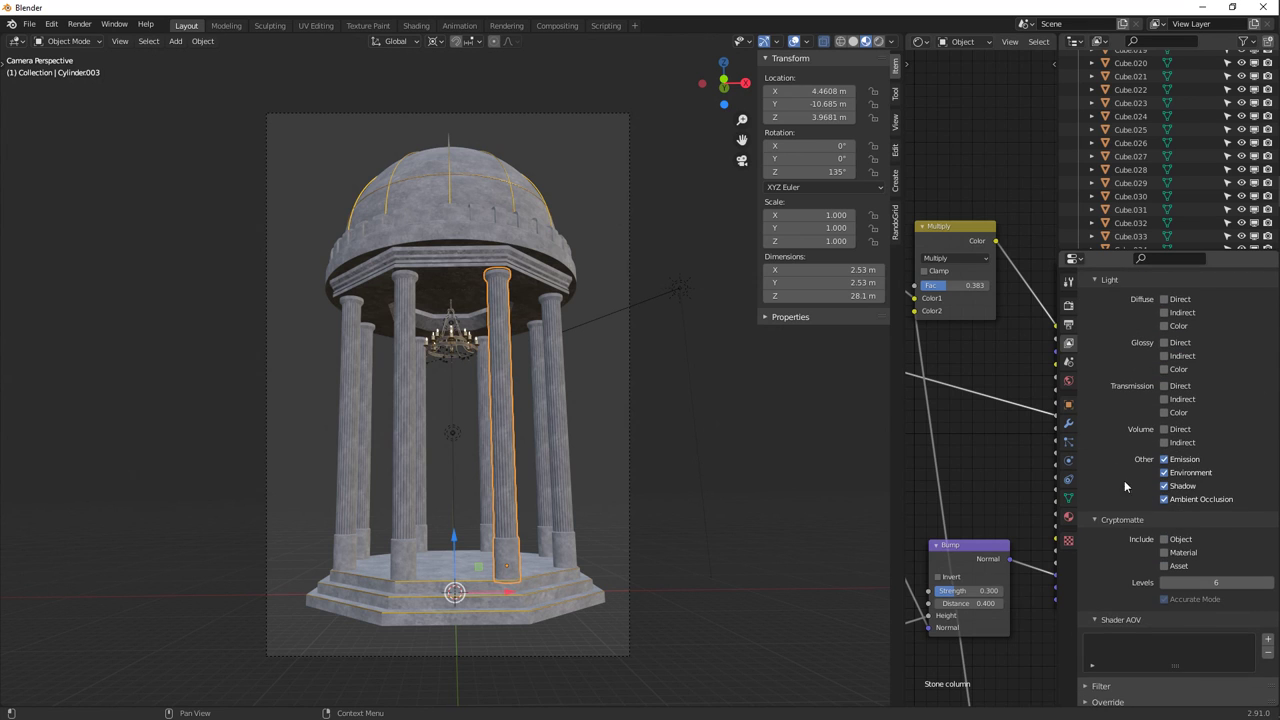
scroll(1110, 335, "up", 6)
Render the pavilion from the camera and show the View Layer result instead of the Composite.
key("F12")
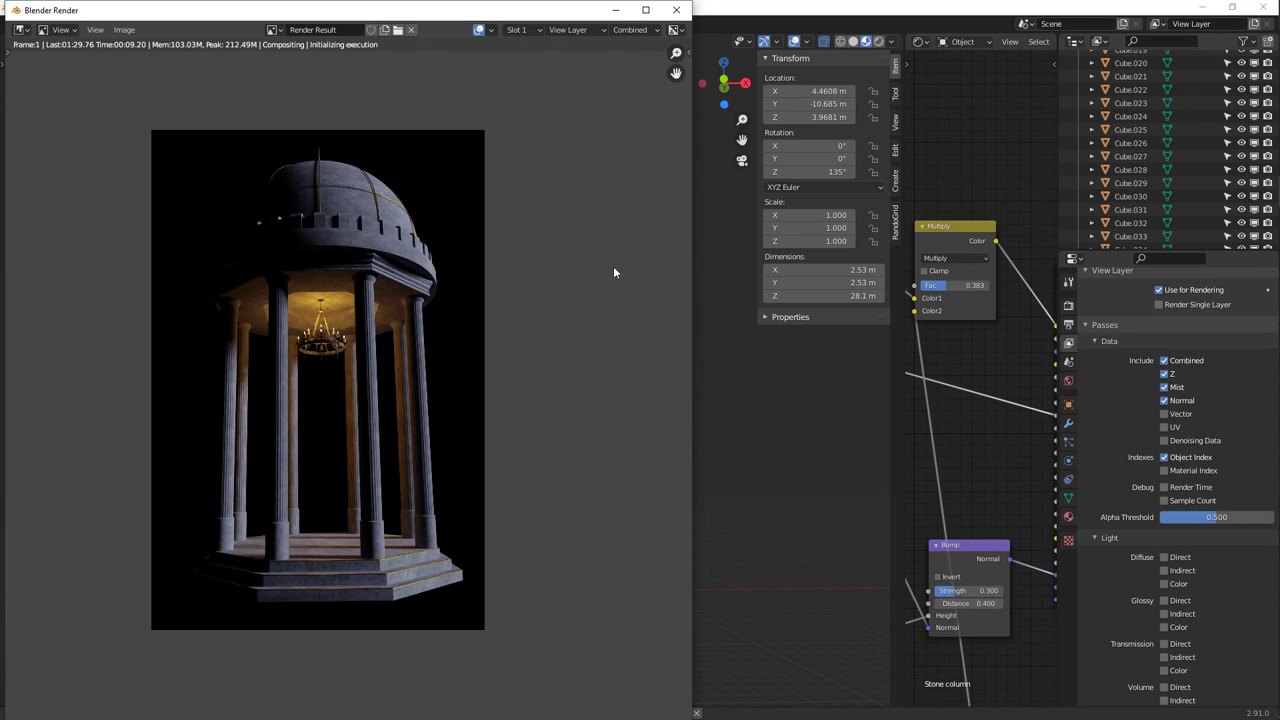
left_click(646, 36)
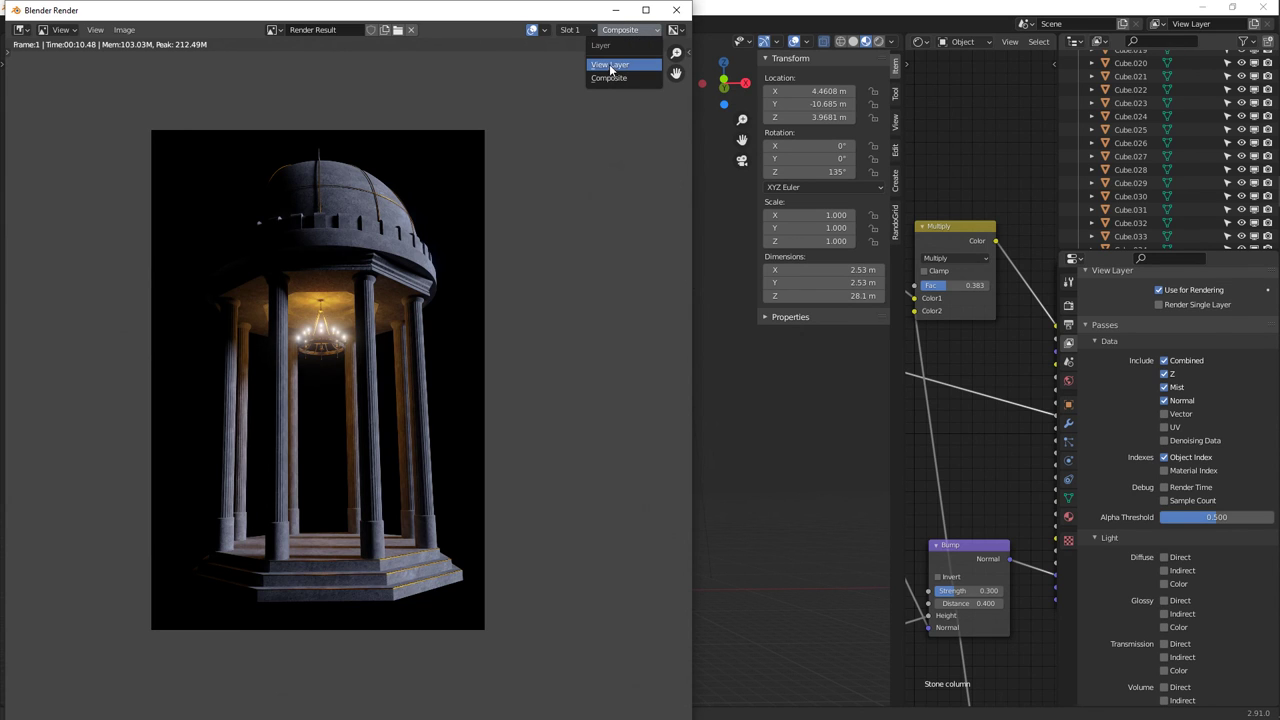
left_click(610, 65)
left_click(630, 29)
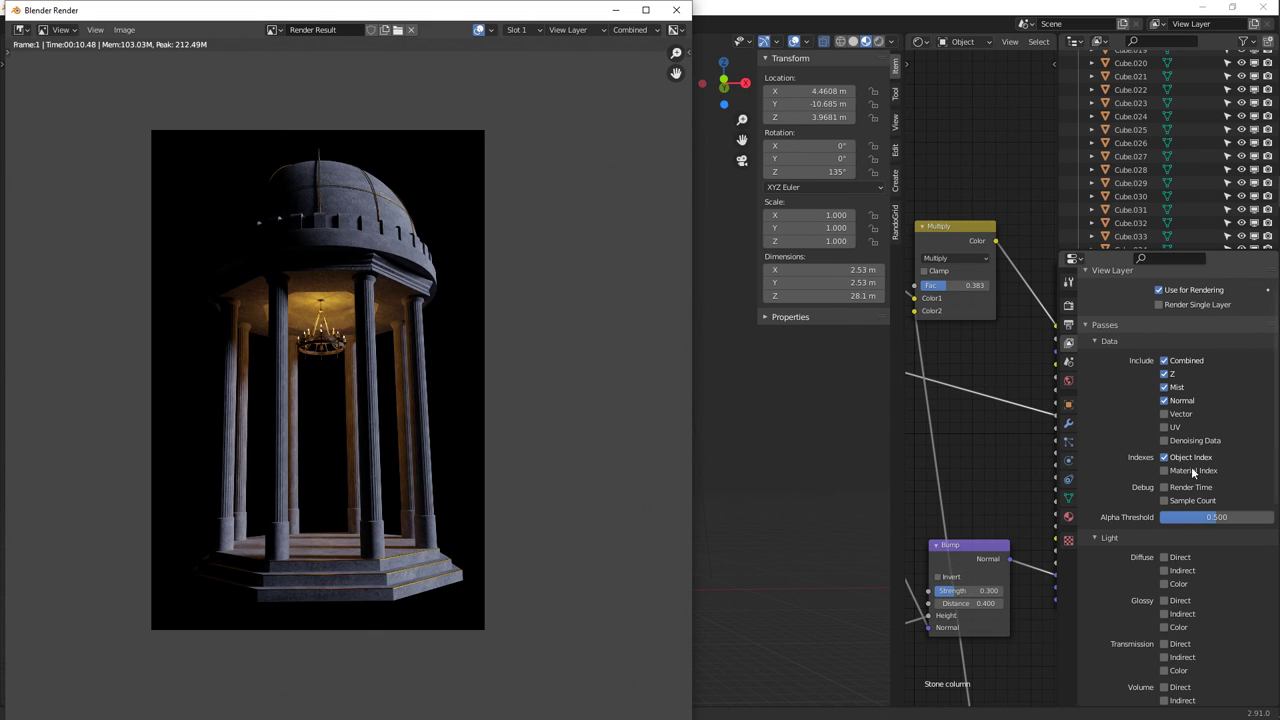
Look through the Depth, Normal, AO, Emit and Mist passes of the rendered pavilion.
left_click(630, 29)
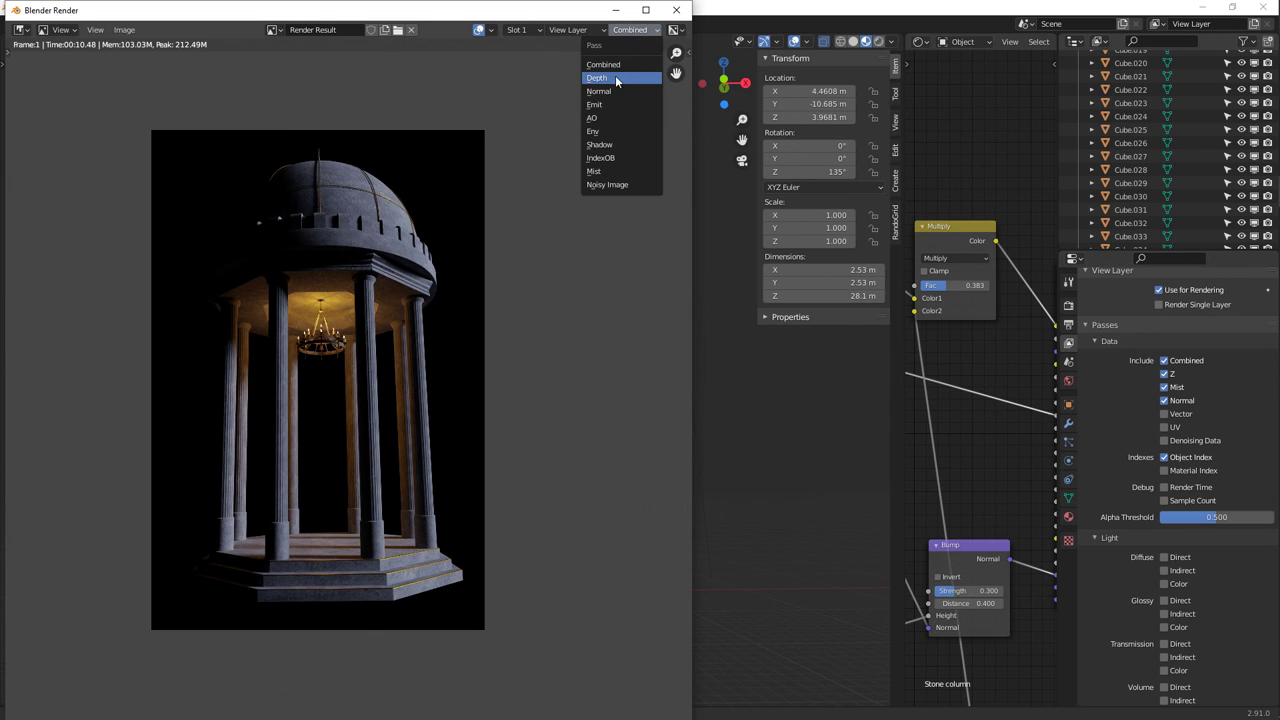
left_click(616, 78)
left_click(630, 29)
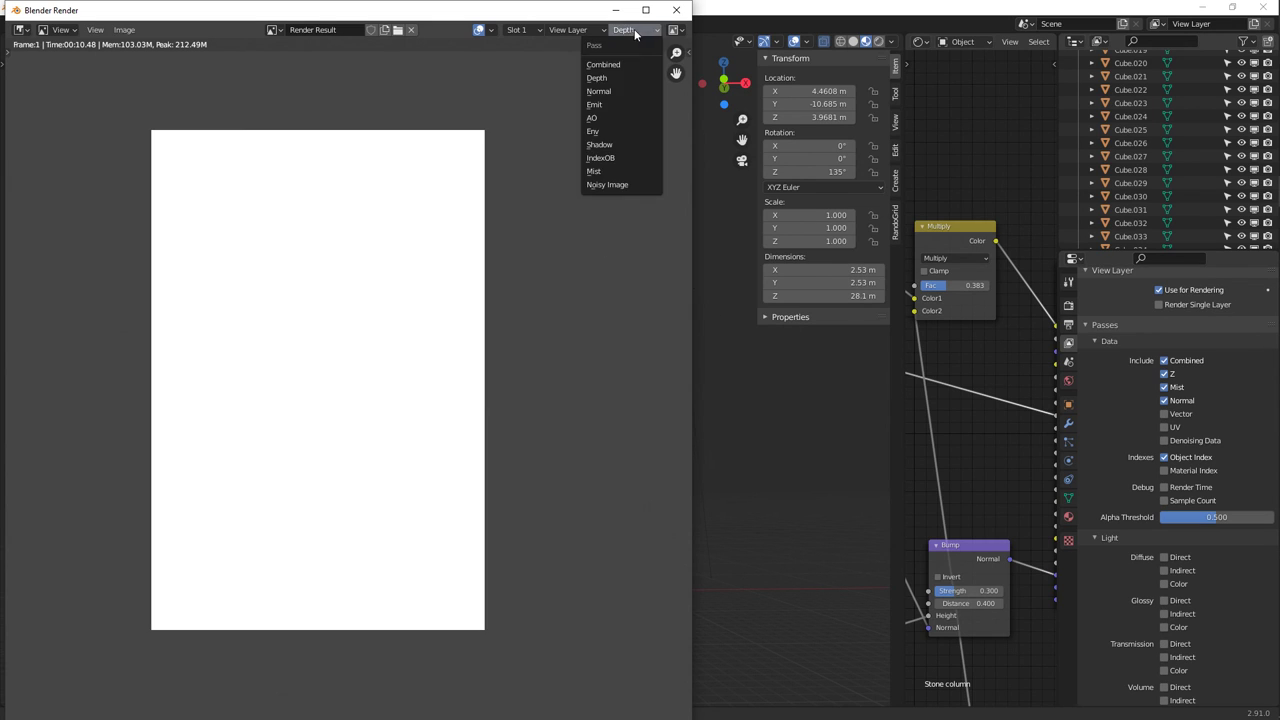
left_click(616, 91)
left_click(630, 29)
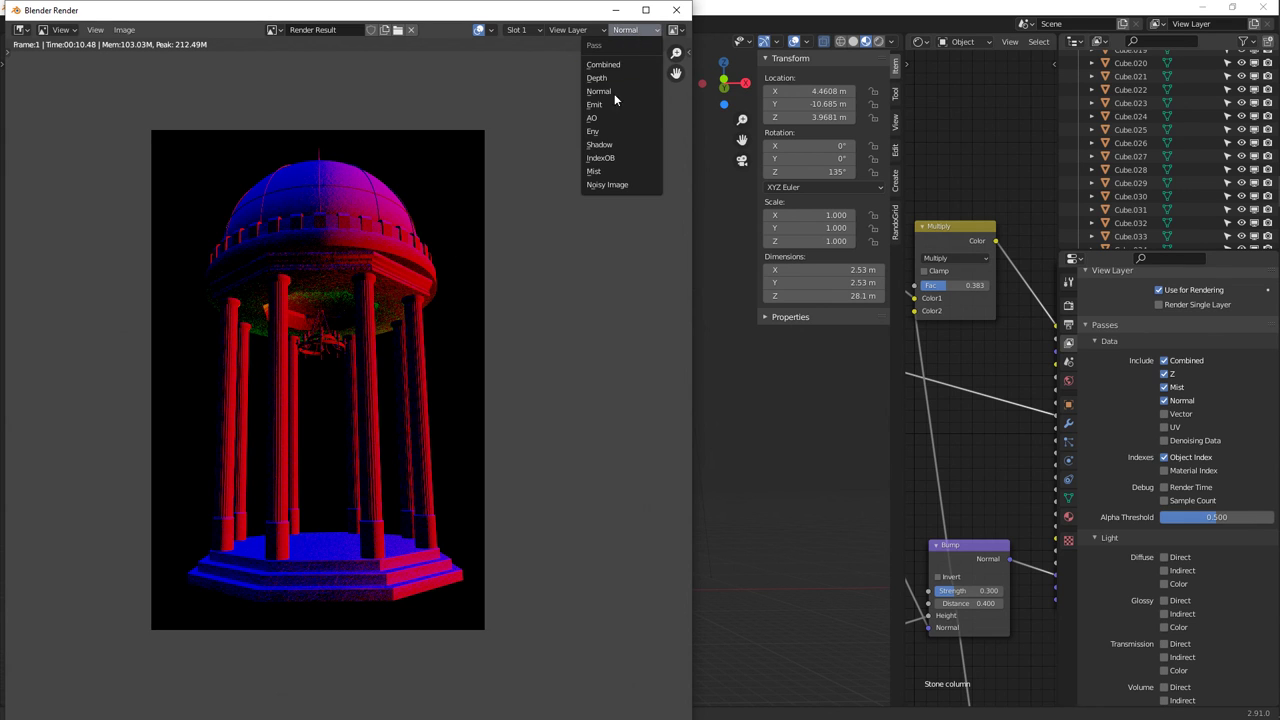
left_click(606, 118)
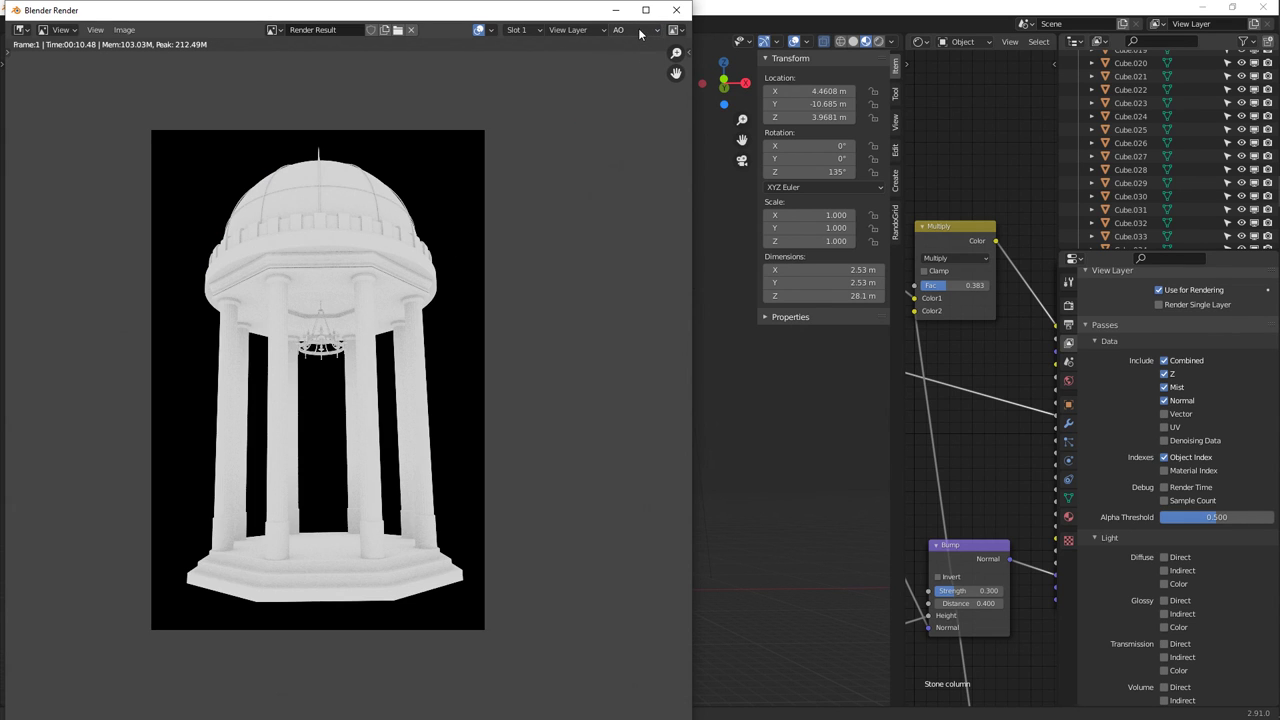
left_click(640, 30)
left_click(616, 106)
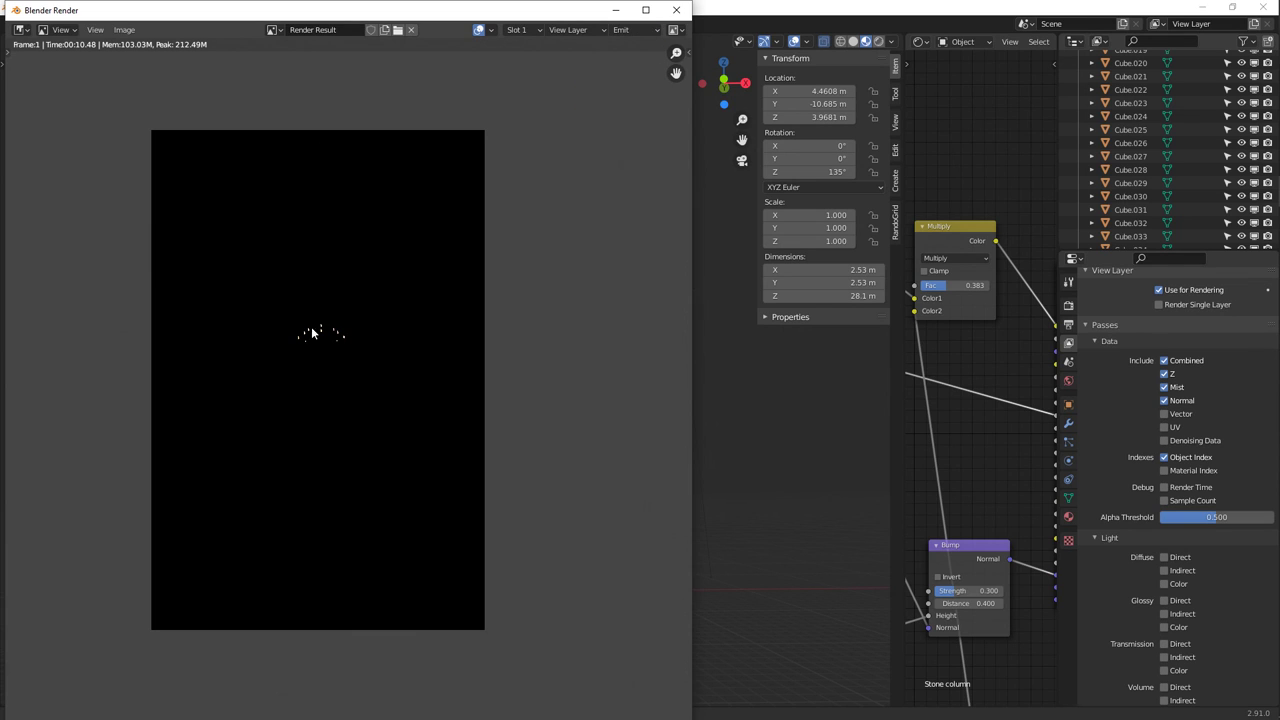
left_click(634, 30)
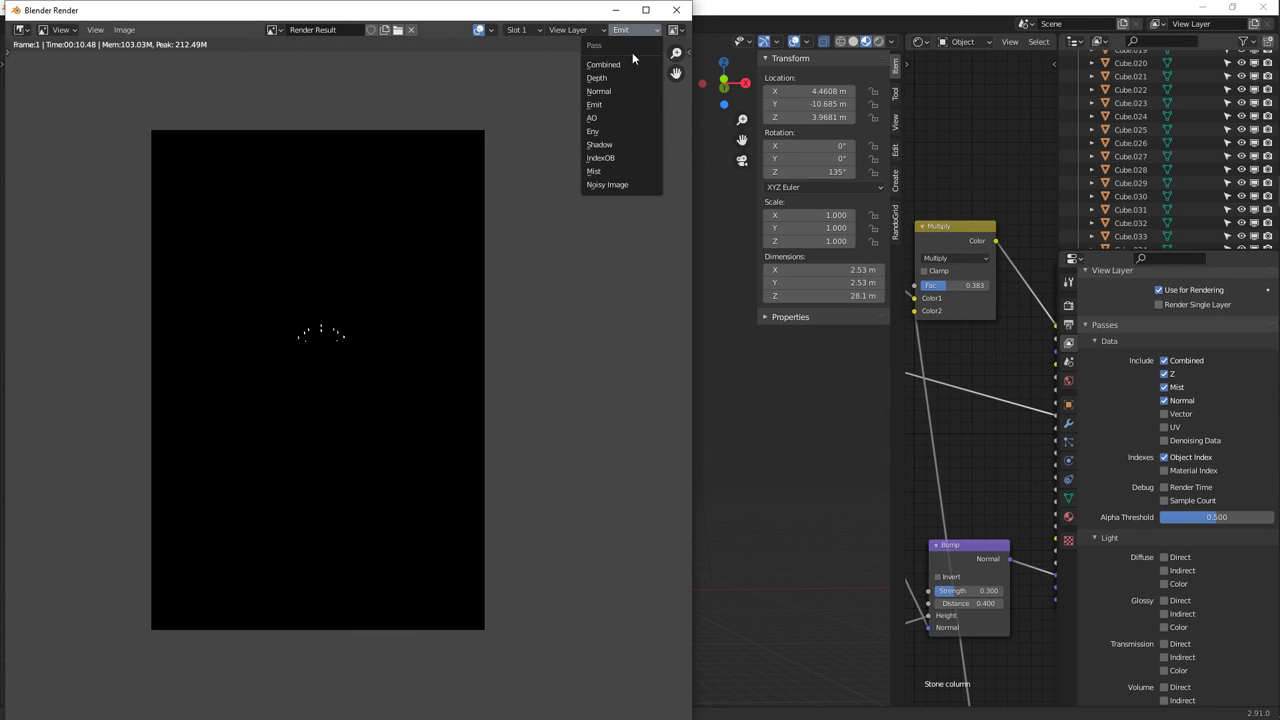
left_click(610, 168)
Show the IndexOB pass of the front columns and display it without alpha transparency.
left_click(640, 30)
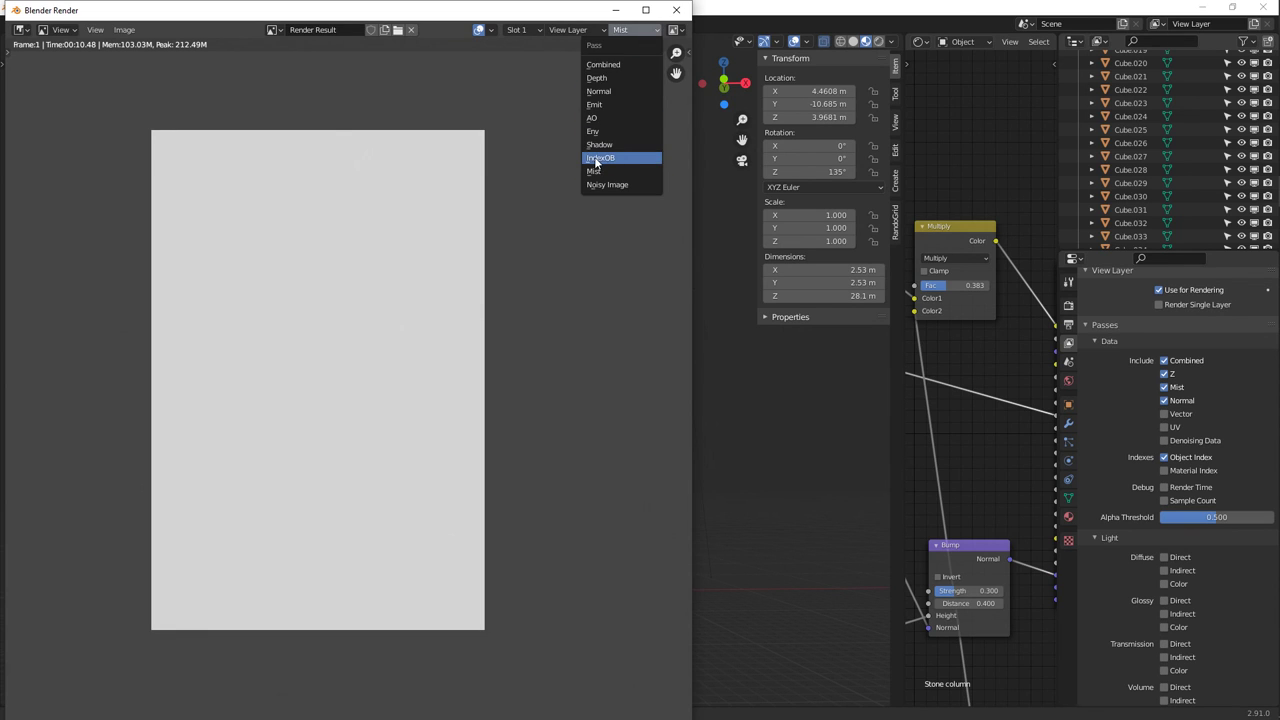
left_click(600, 161)
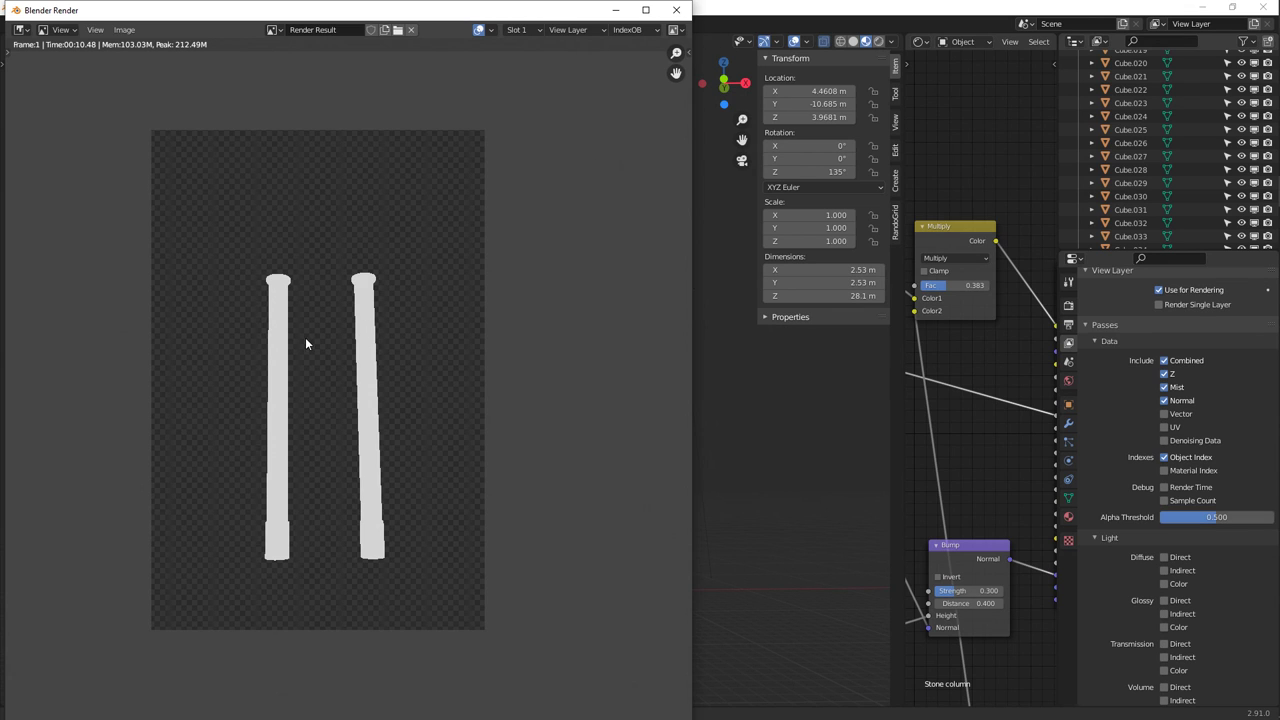
scroll(306, 343, "up", 1)
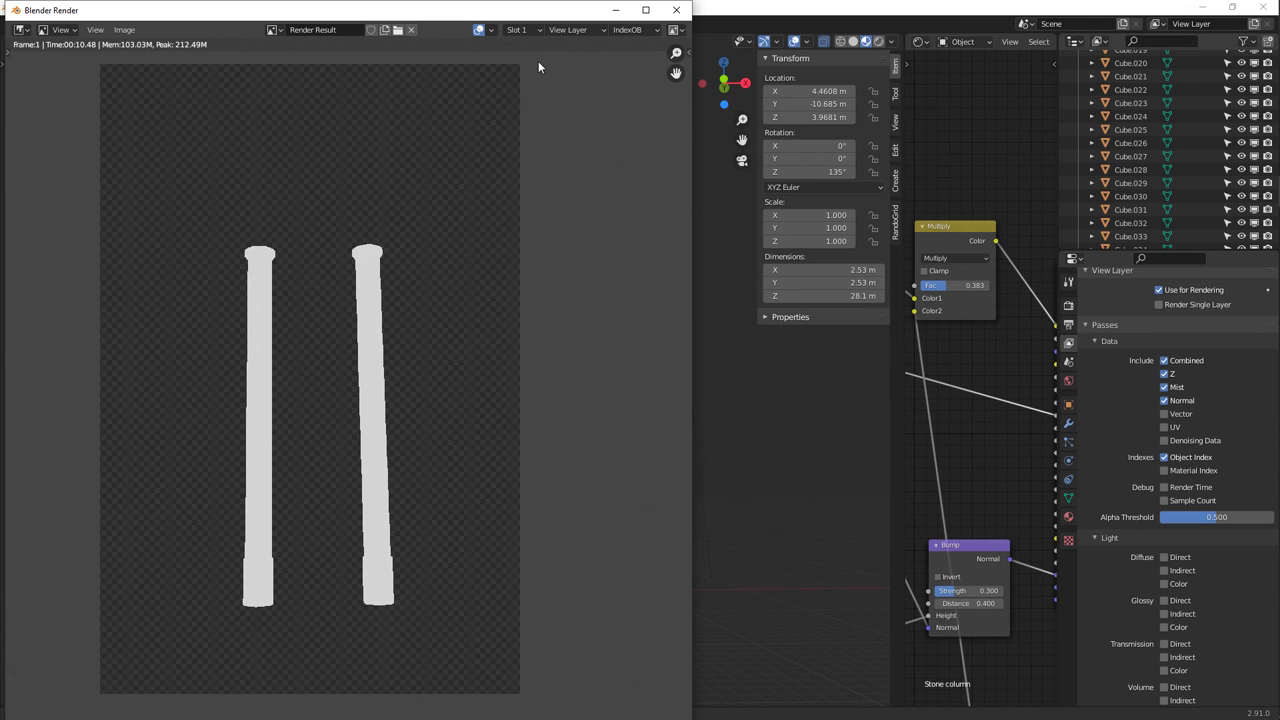
left_click(677, 33)
left_click(619, 45)
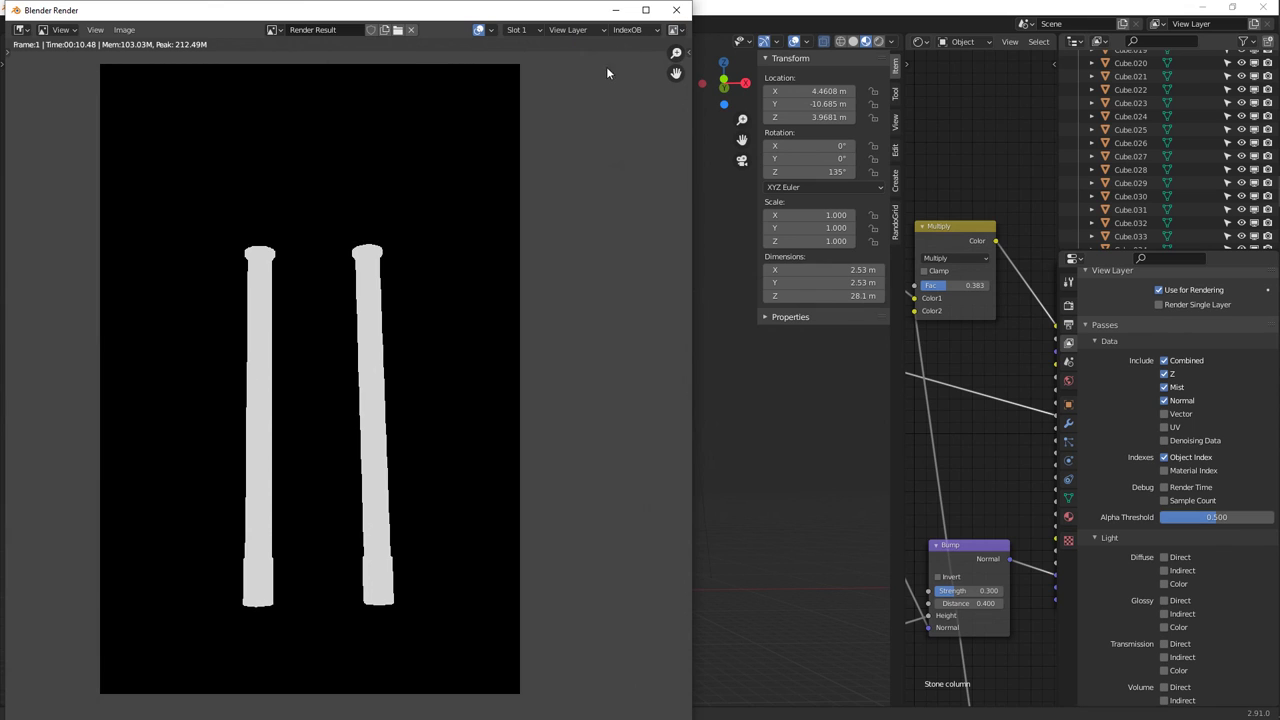
Review the file options for saving the IndexOB pass as an image, cancel saving and close the render window.
left_click(124, 29)
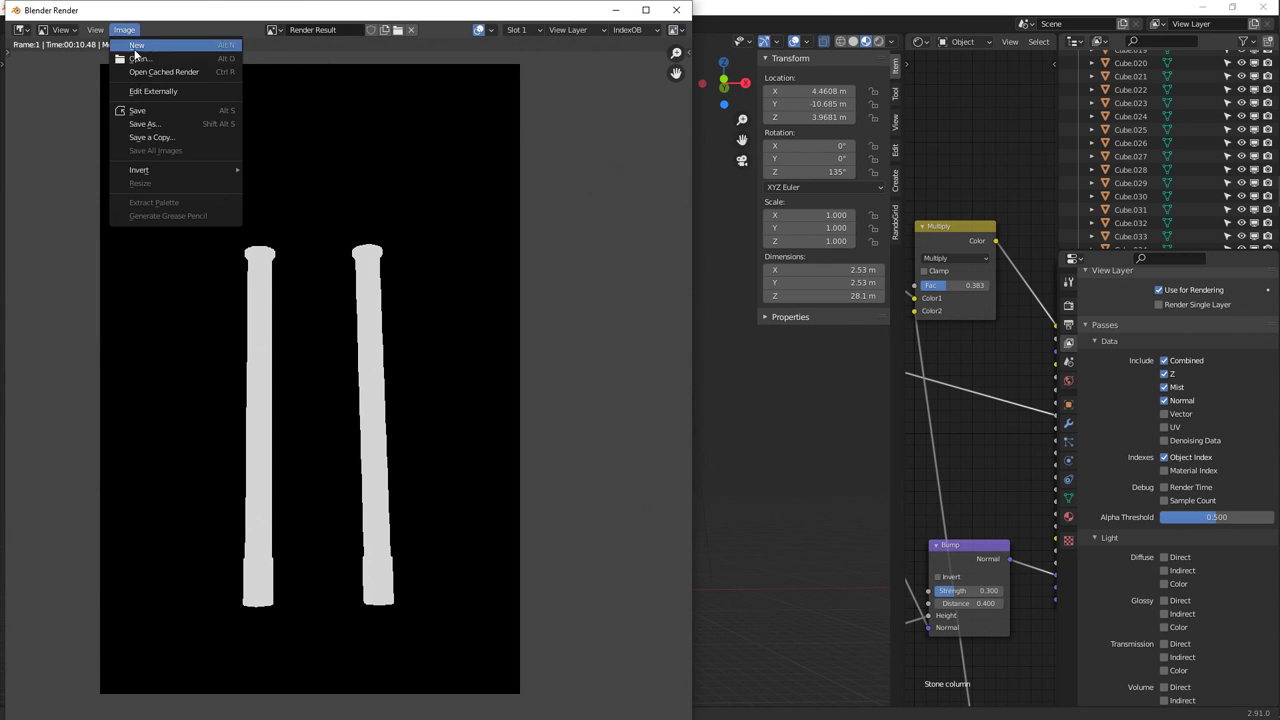
left_click(150, 125)
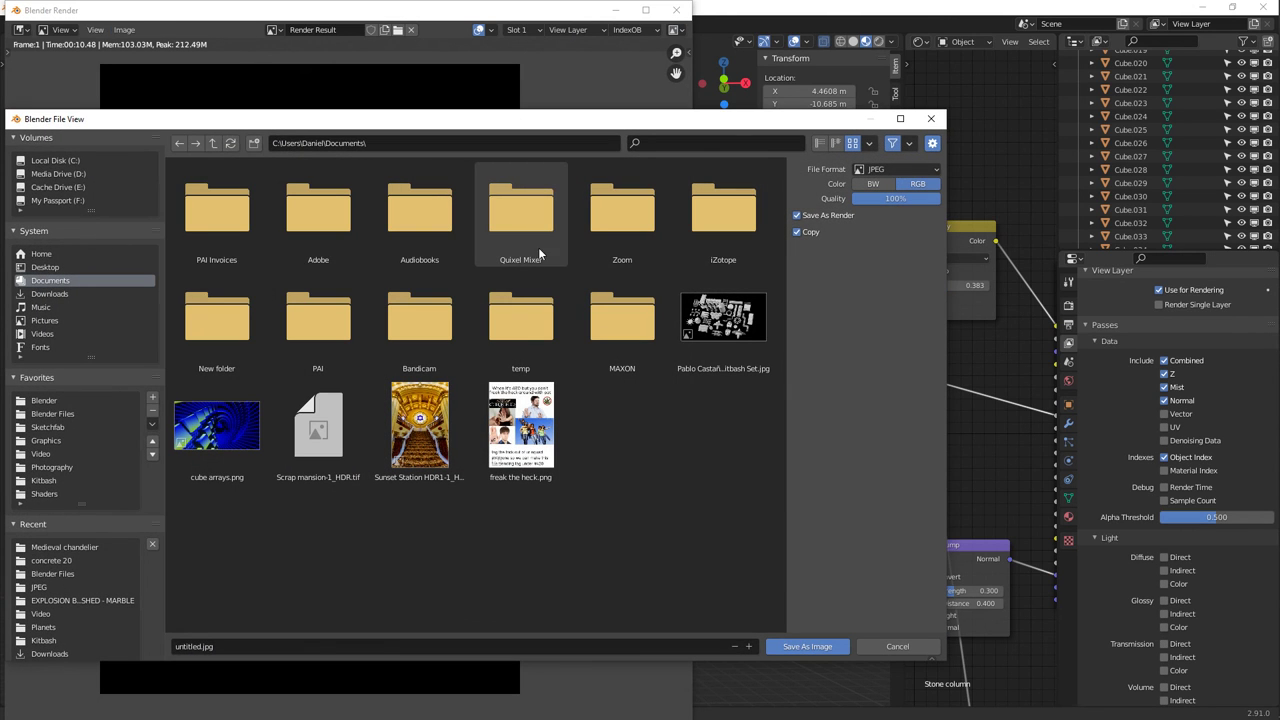
key("Escape")
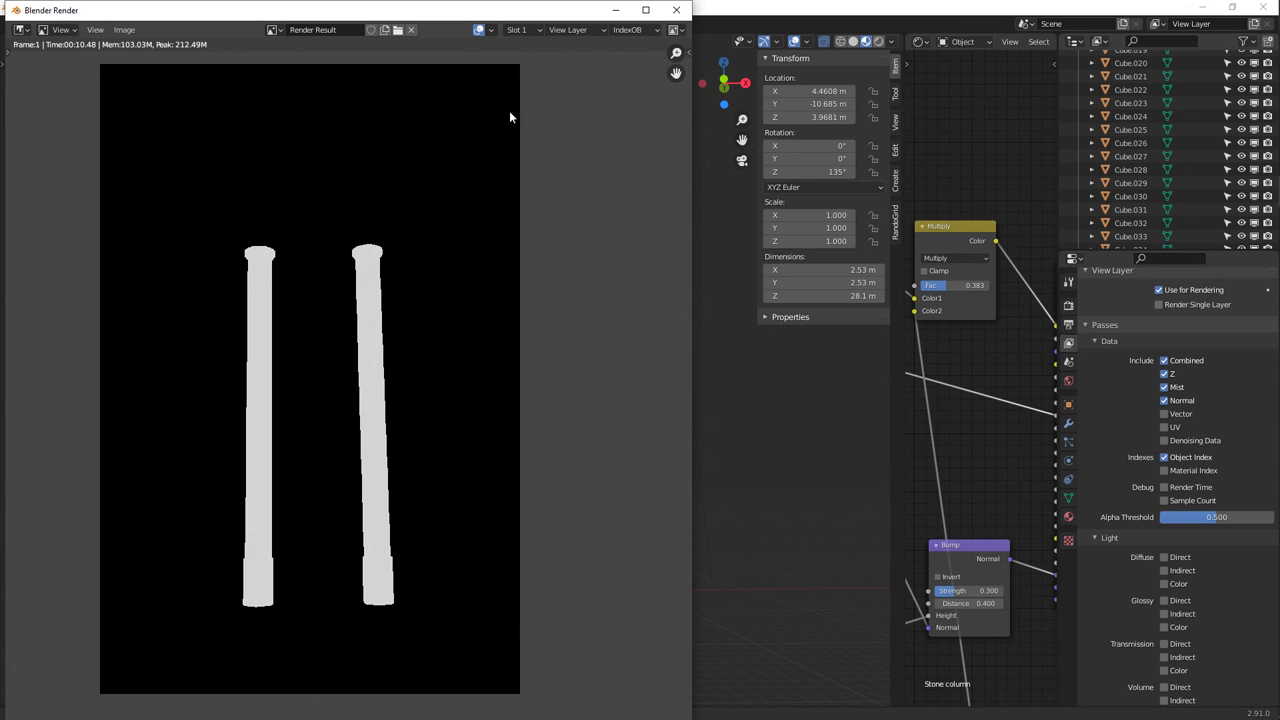
left_click(676, 9)
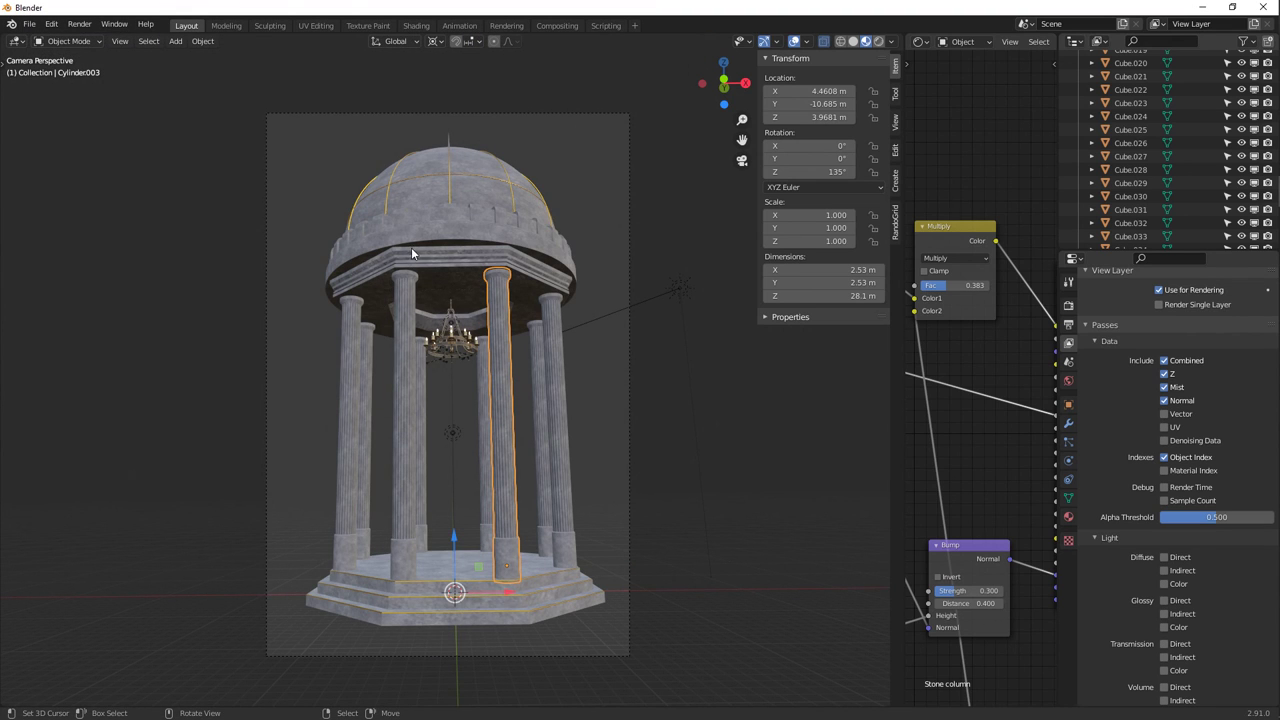
left_click(428, 190)
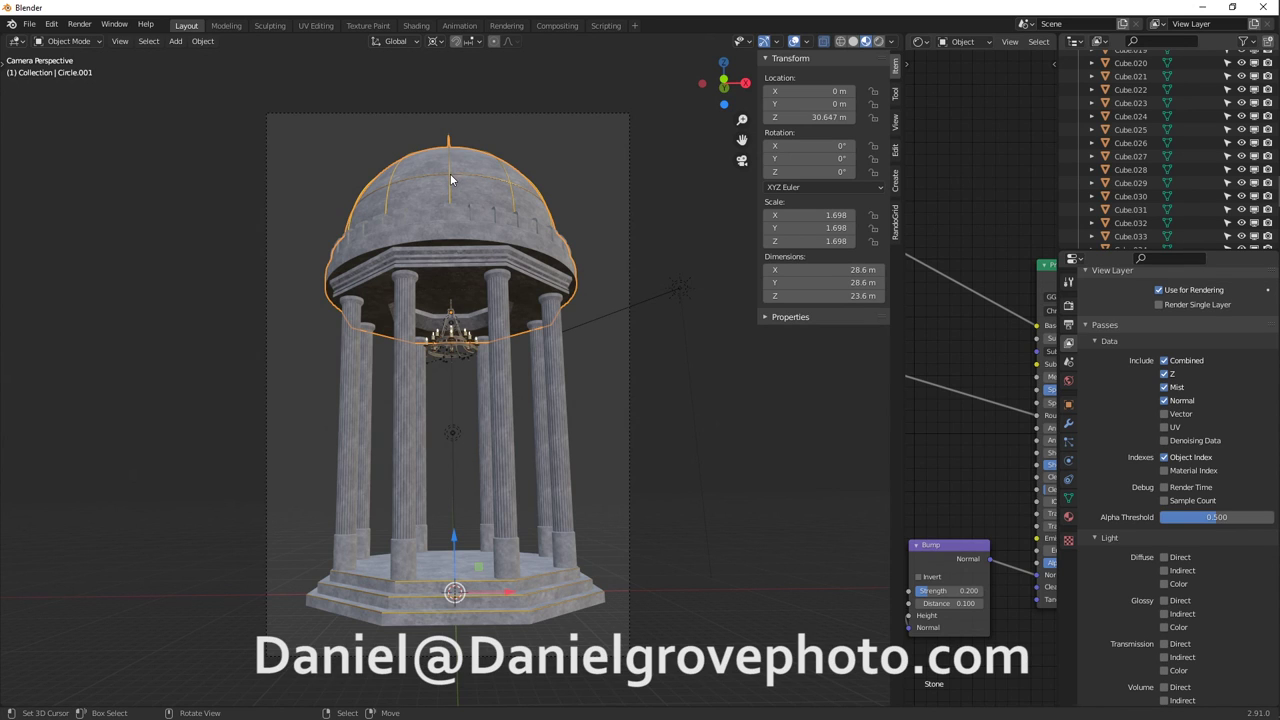
left_click(449, 180)
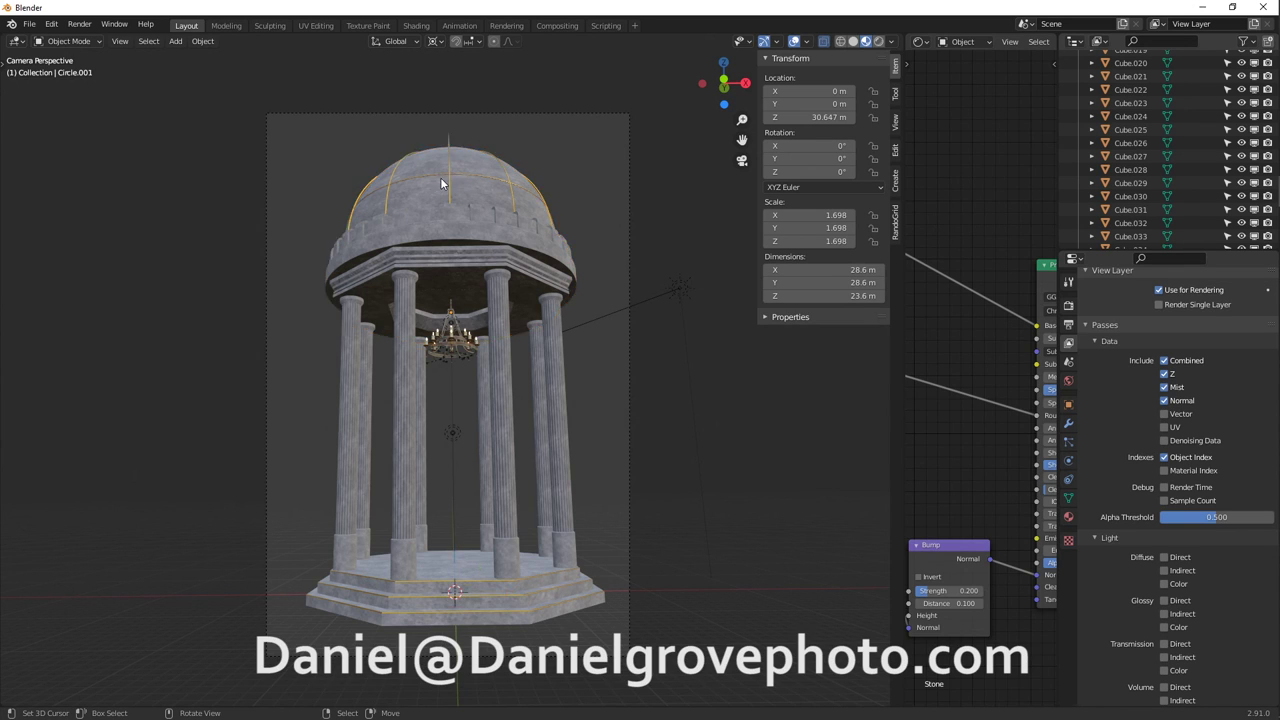